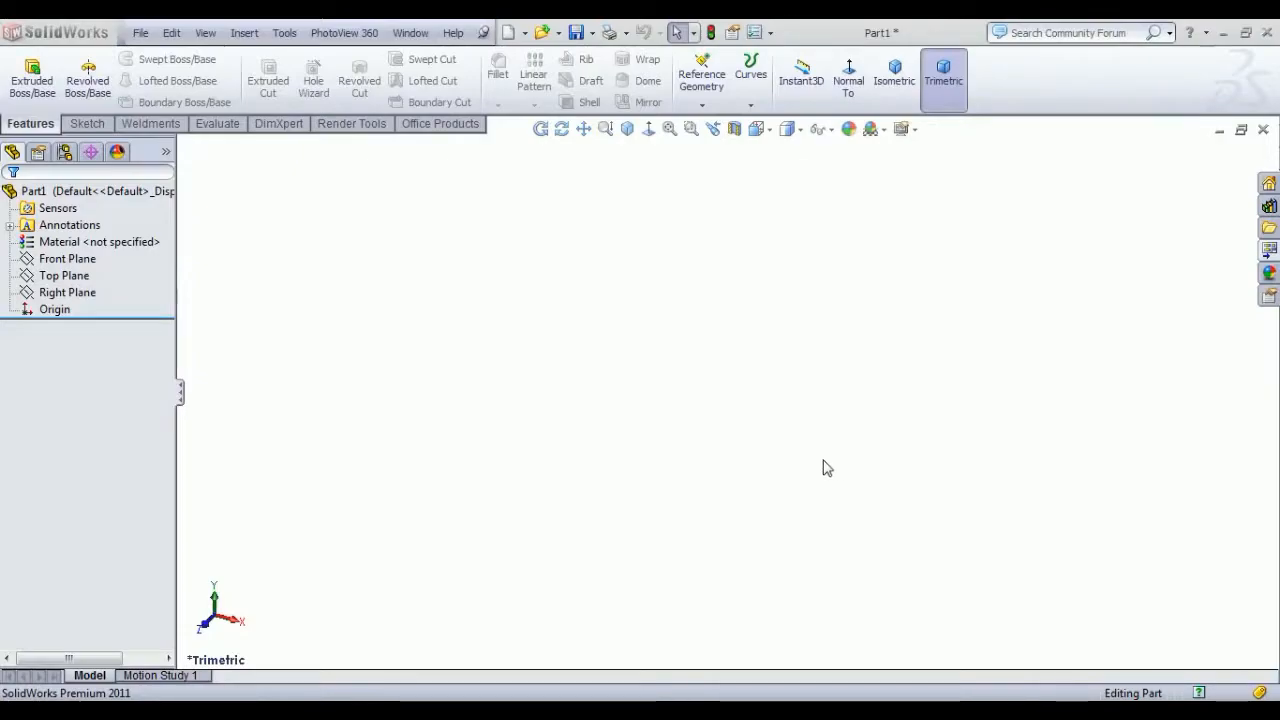
Step: Sketch a center rectangle about 121 by 72 mm at the origin on the Right Plane
left_click(68, 292)
left_click(88, 277, "ctrl")
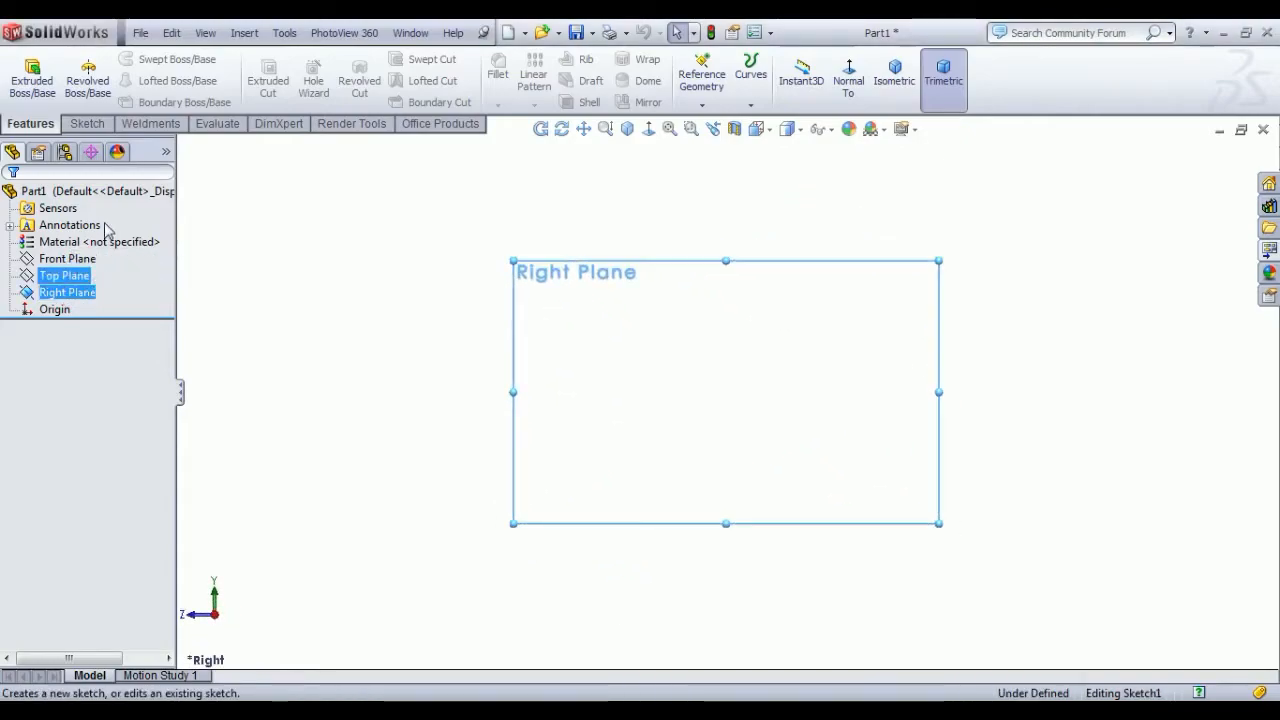
left_click(127, 81)
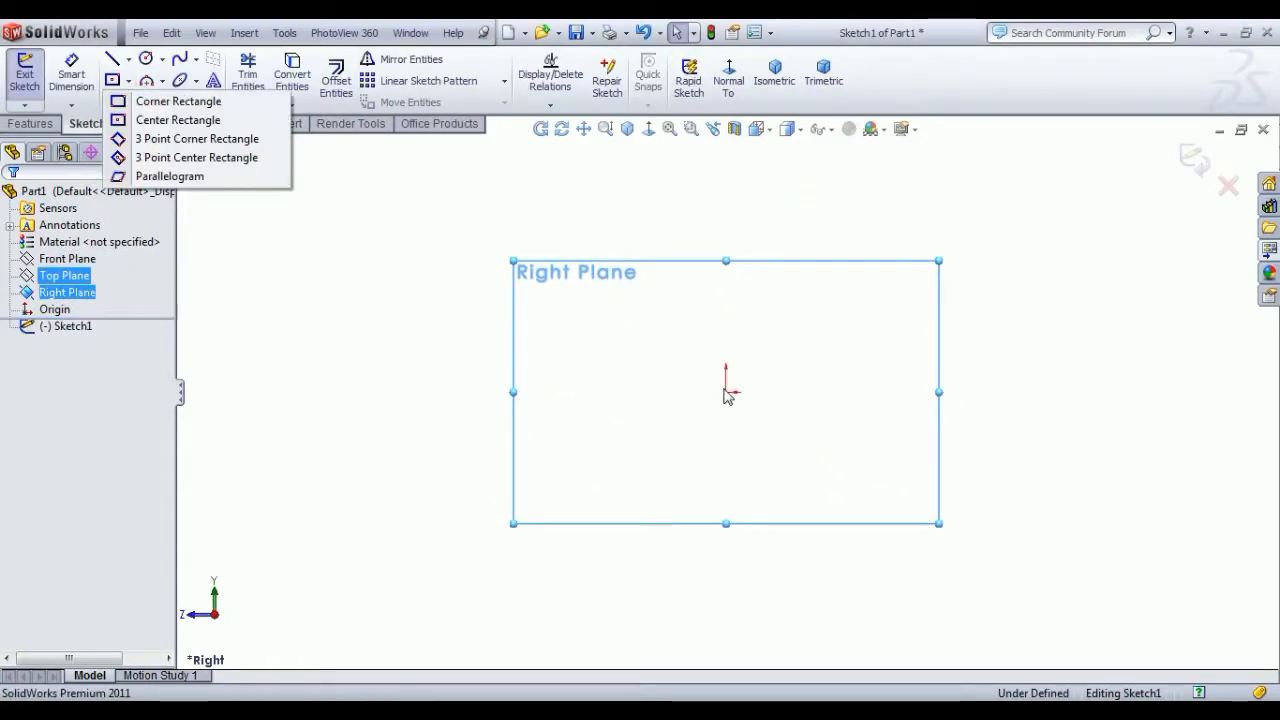
left_click(110, 76)
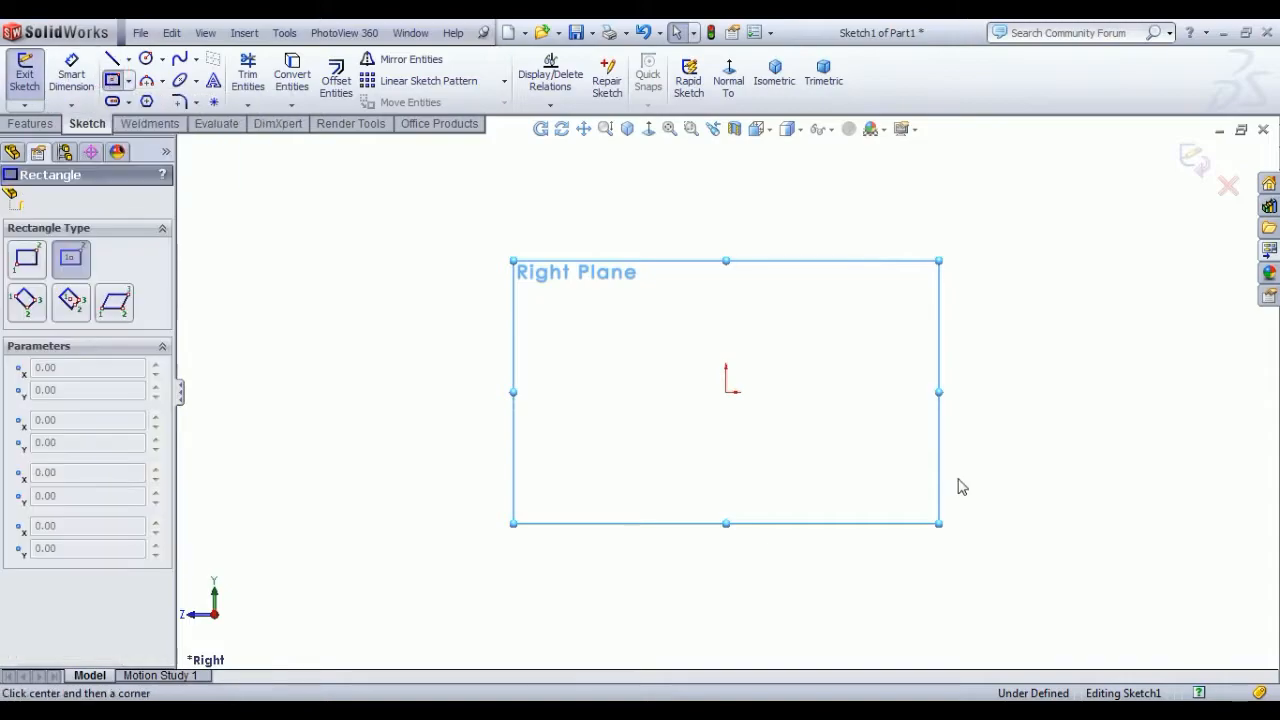
left_click(726, 393)
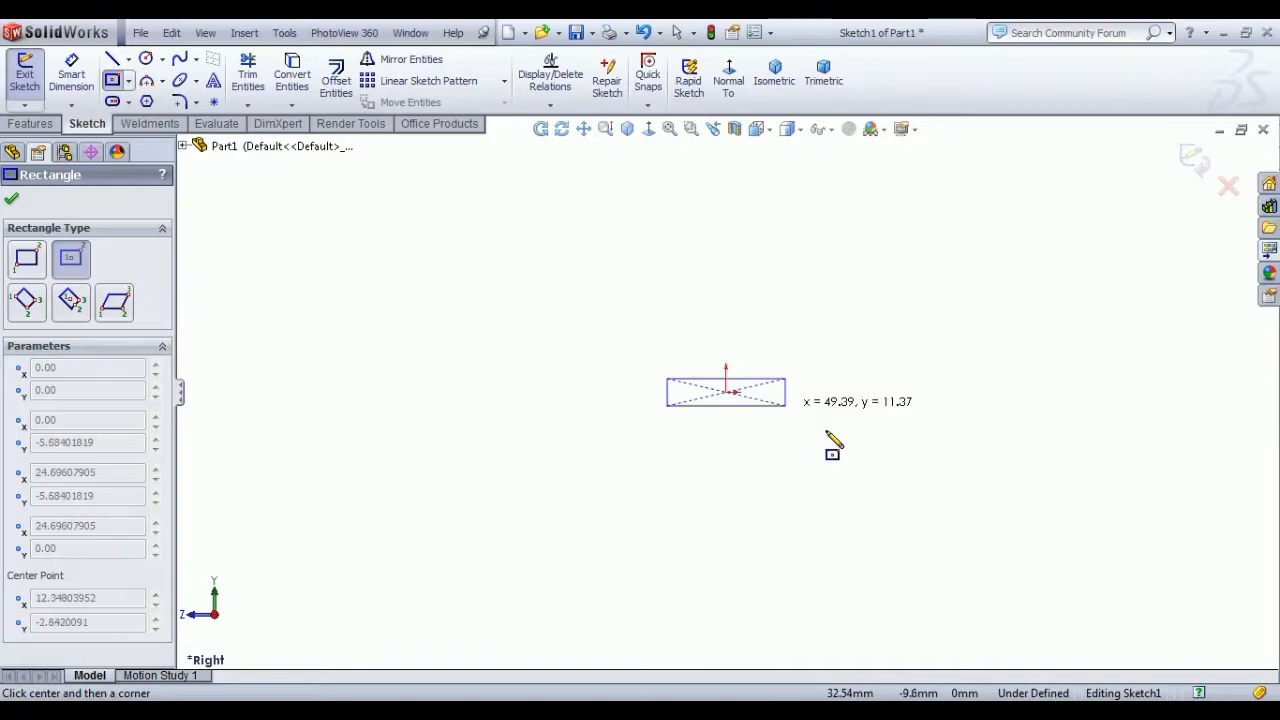
left_click(871, 477)
right_click(386, 316)
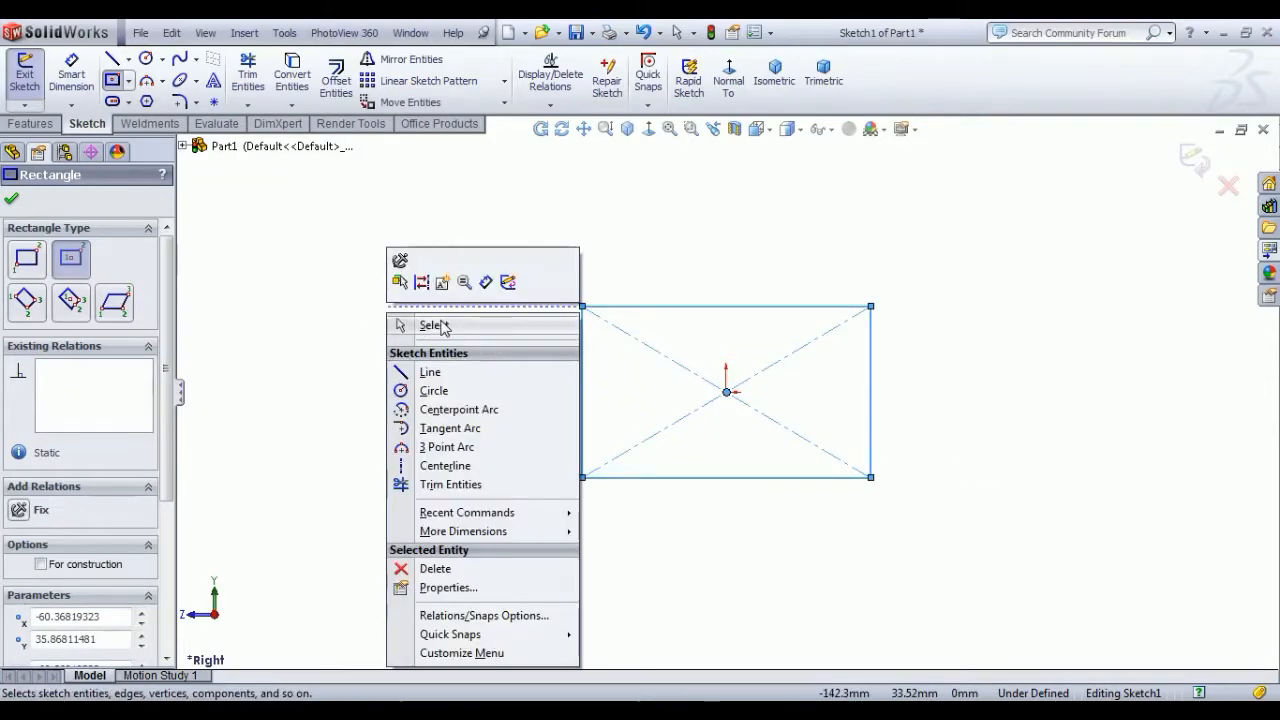
left_click(432, 326)
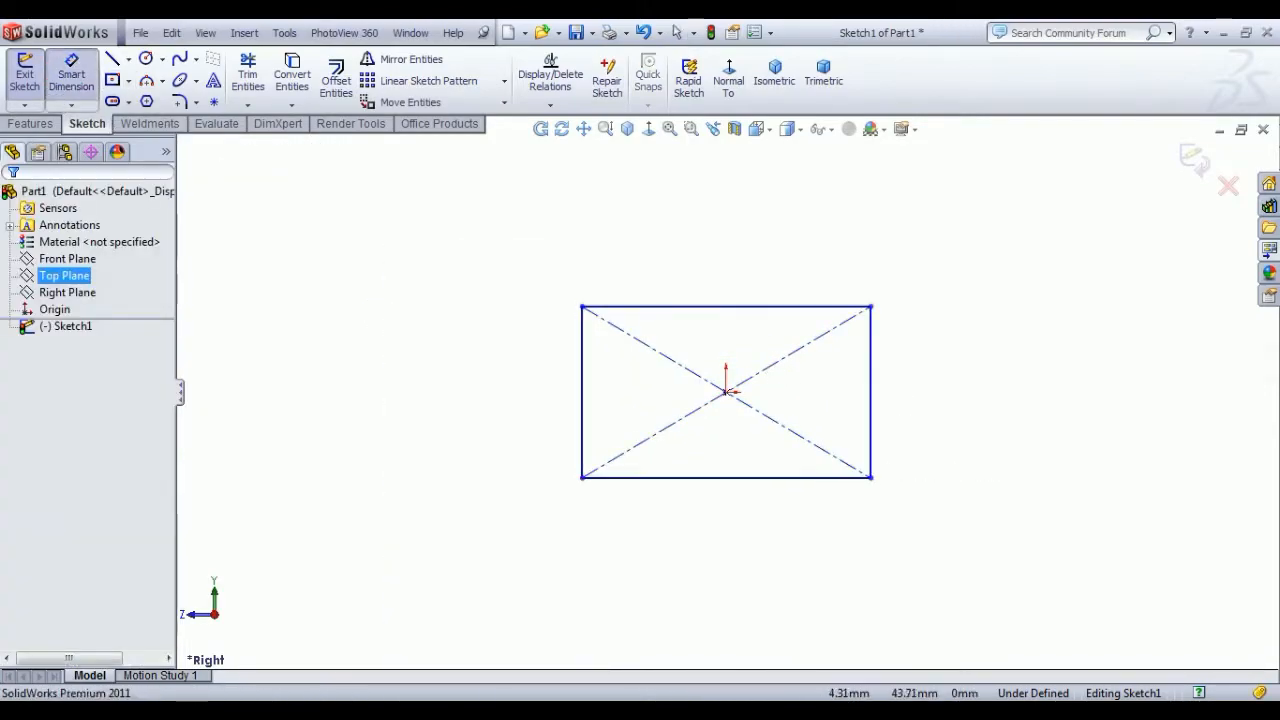
Step: Dimension the rectangle 70 mm wide and 50 mm high
left_click(737, 307)
left_click(742, 274)
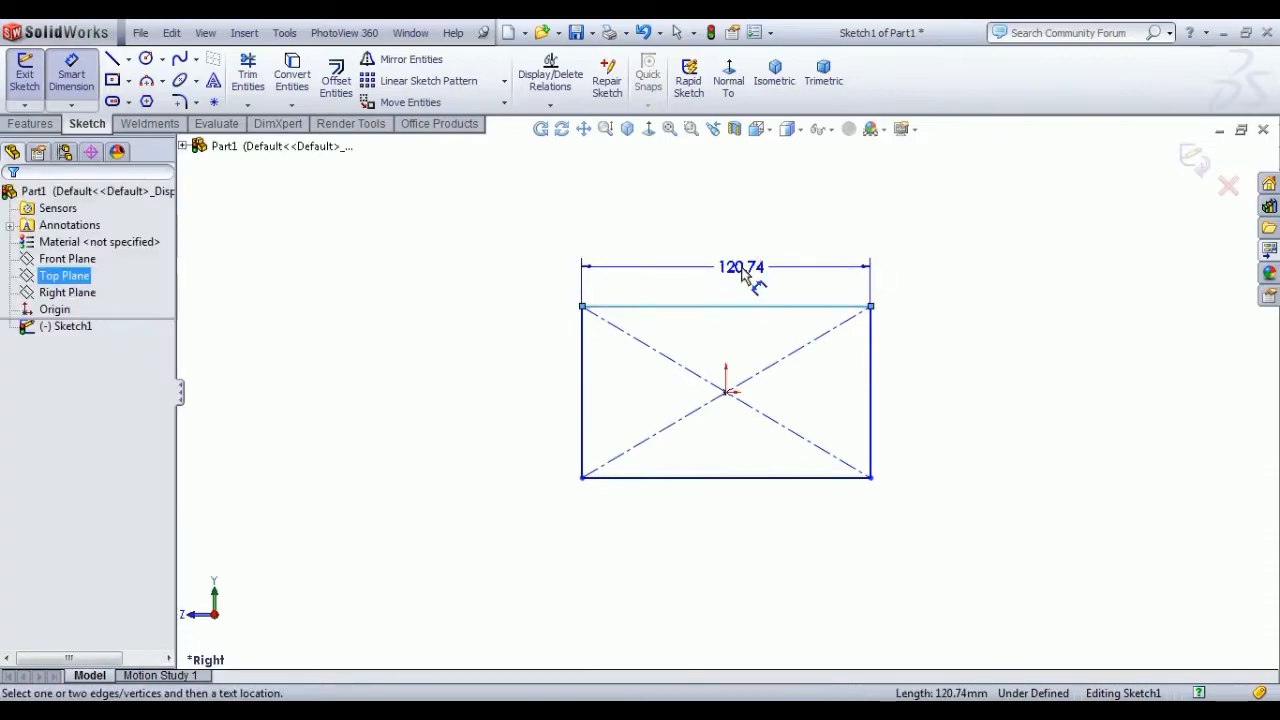
type("70")
key("Return")
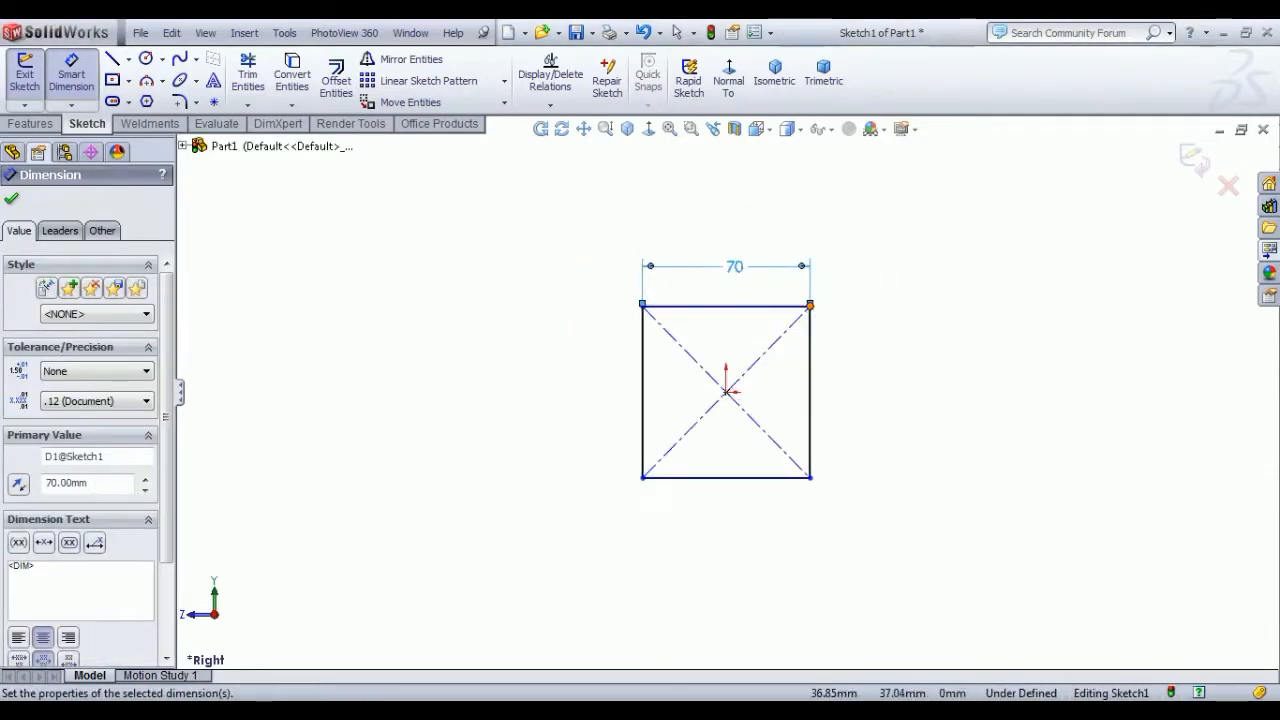
left_click(816, 396)
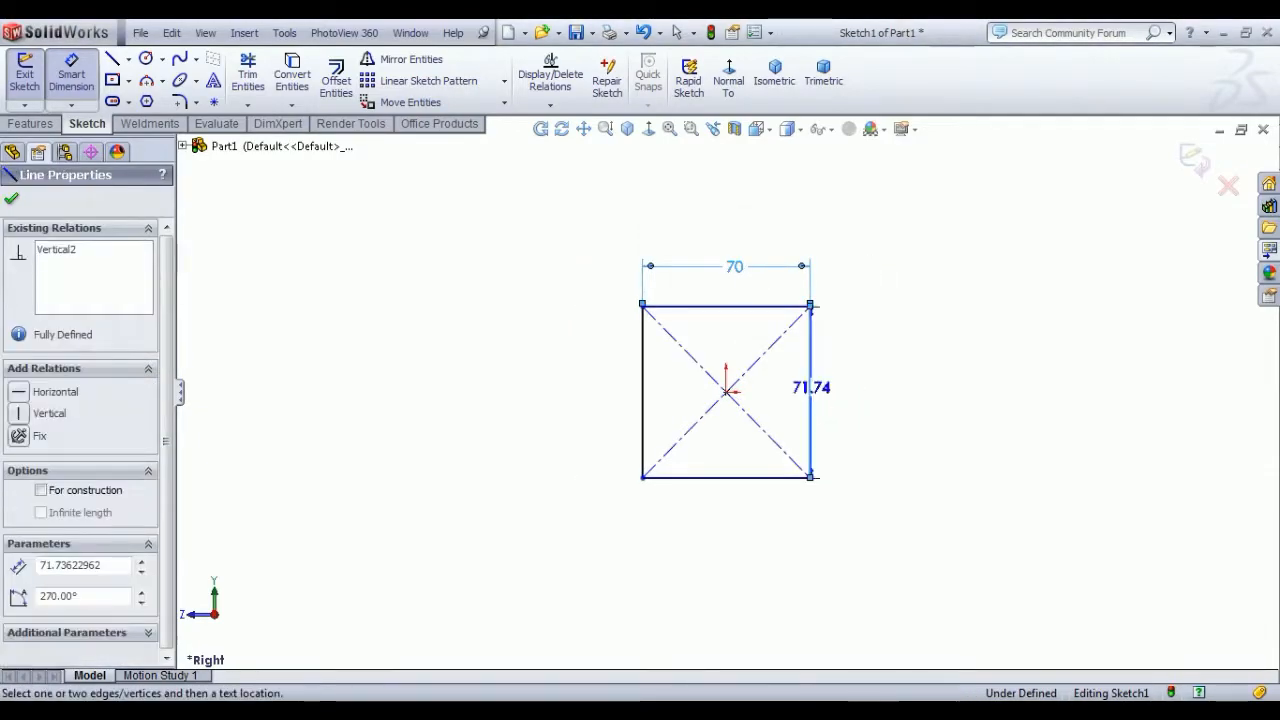
left_click(855, 392)
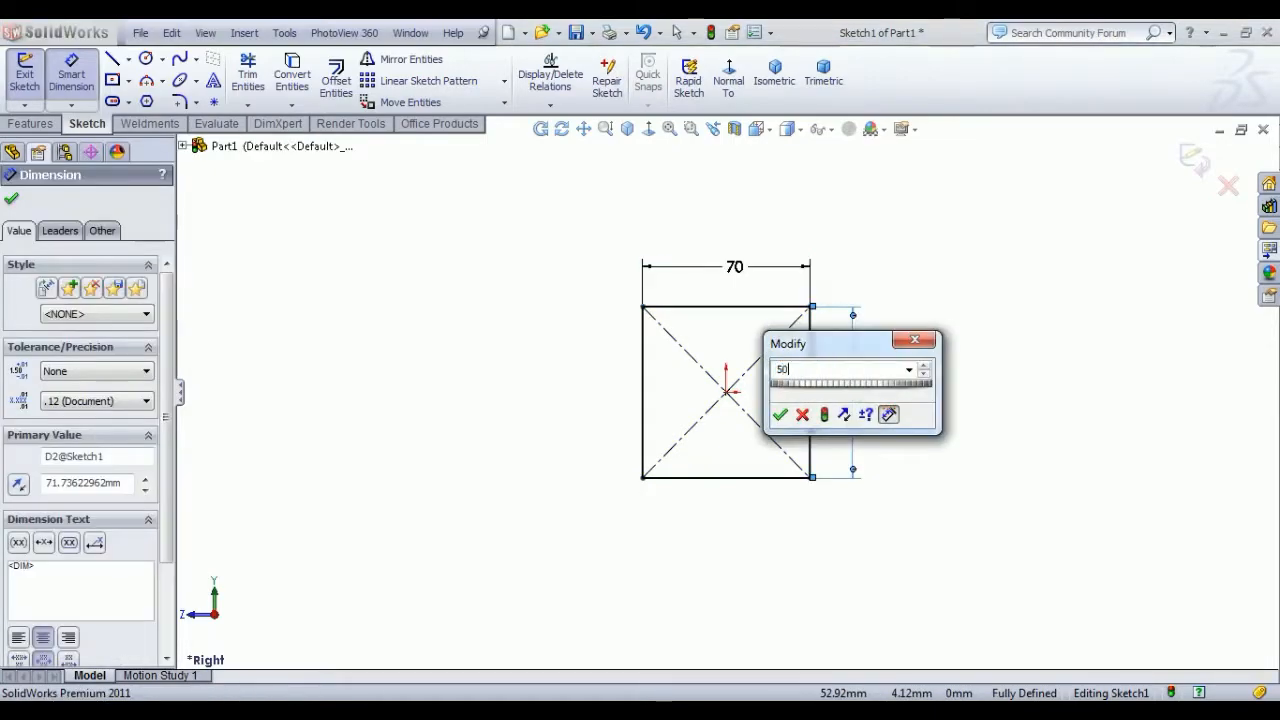
key("Return")
right_click(313, 217)
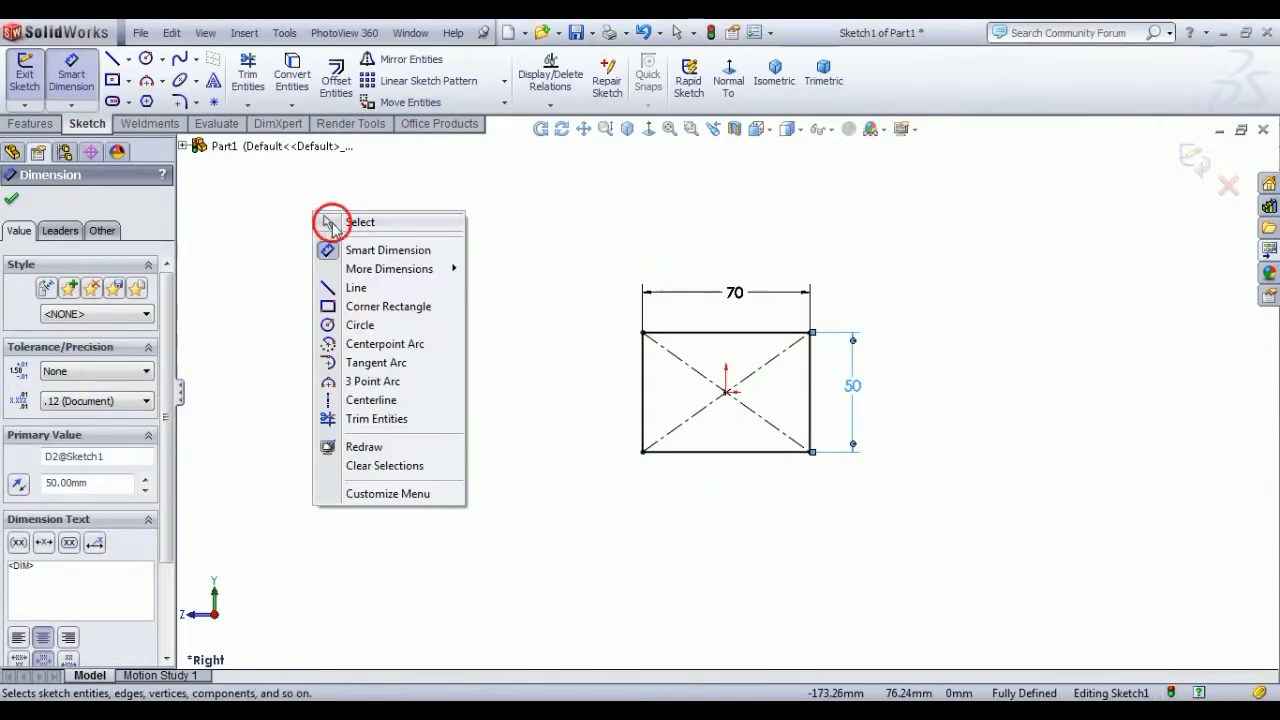
left_click(326, 220)
Step: Extrude the rectangle sketch with a Mid Plane end condition and a depth of 420 mm
left_click(16, 86)
left_click(16, 86)
left_click(100, 308)
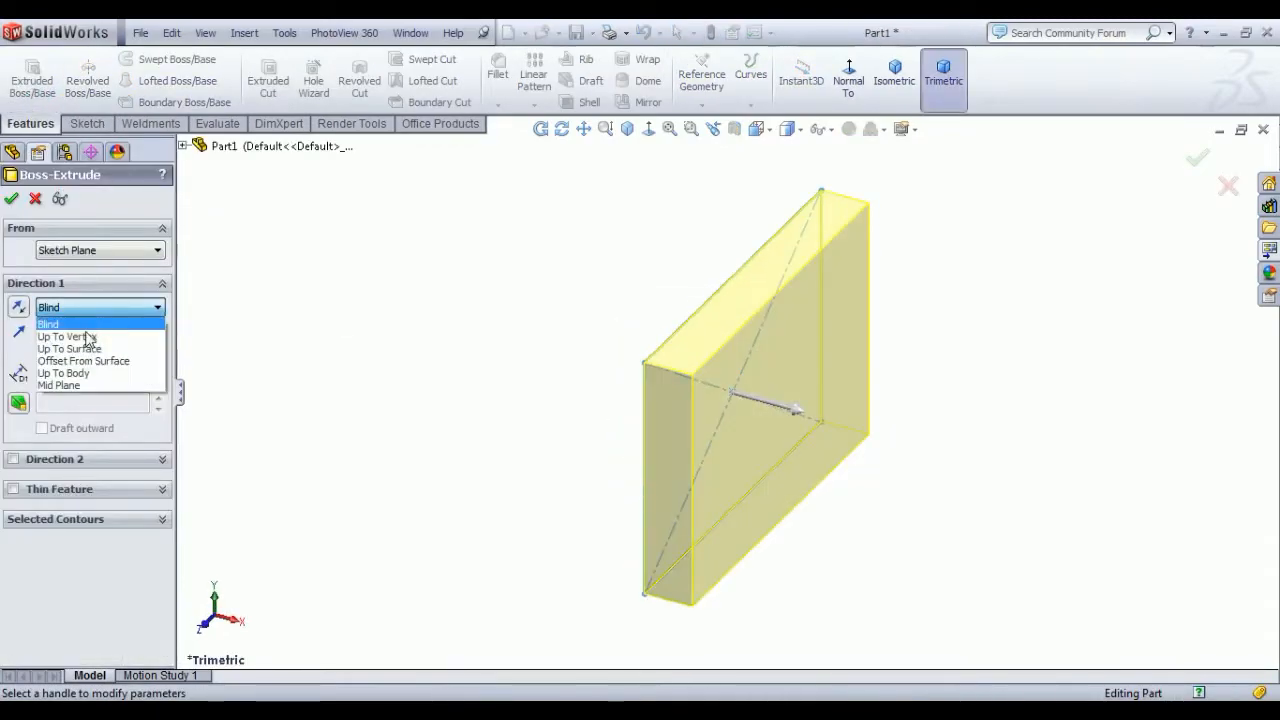
left_click(85, 387)
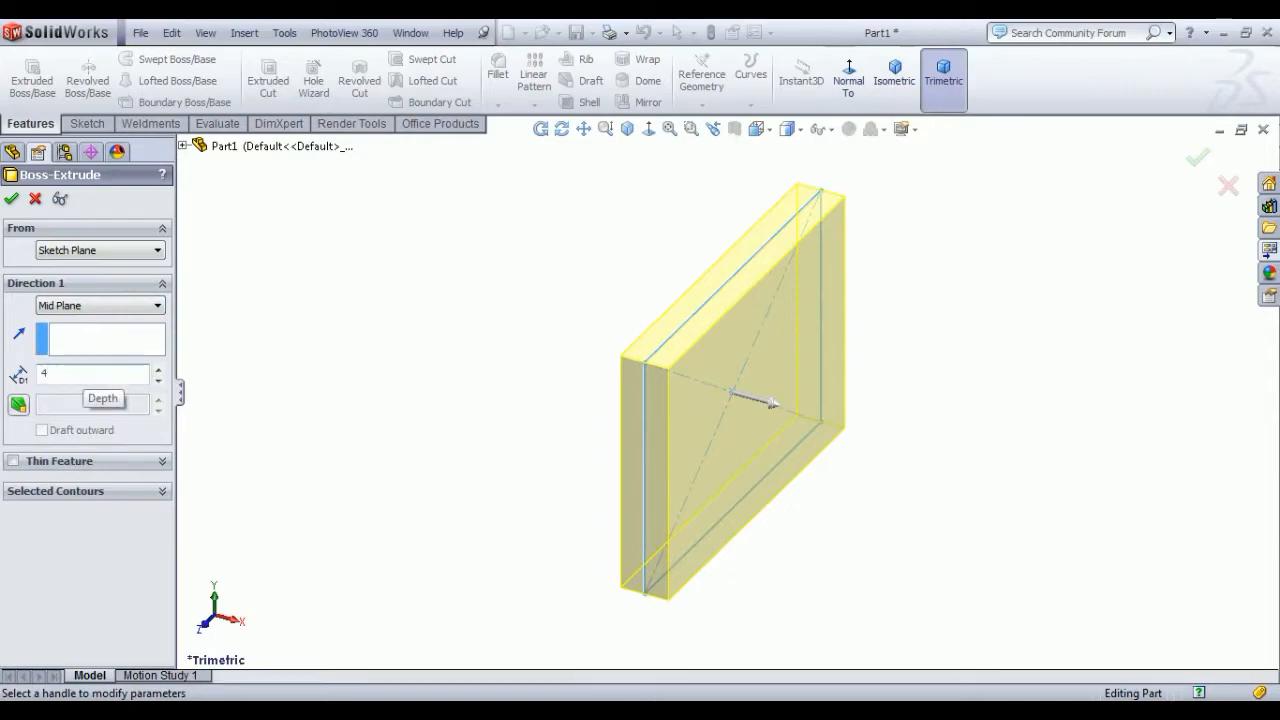
key("Return")
key("f")
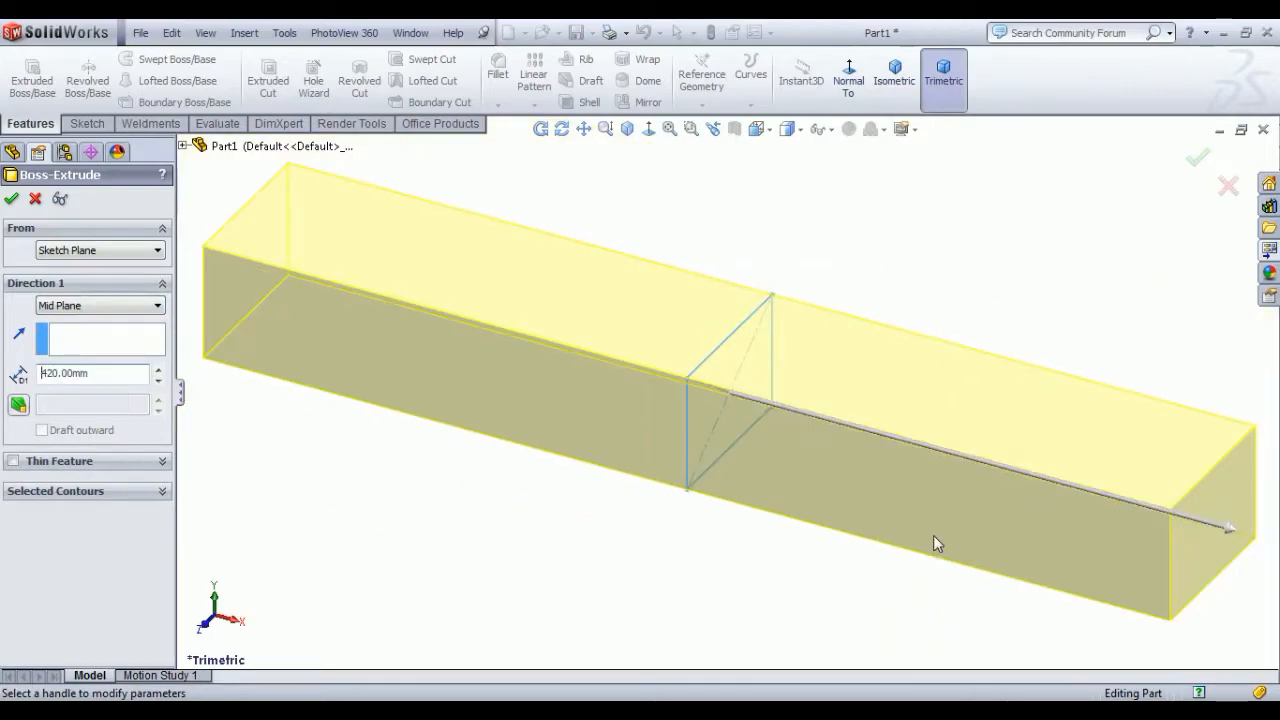
Step: Make the extrusion a thin feature with a 2 mm wall in reversed direction and complete it
left_click(12, 462)
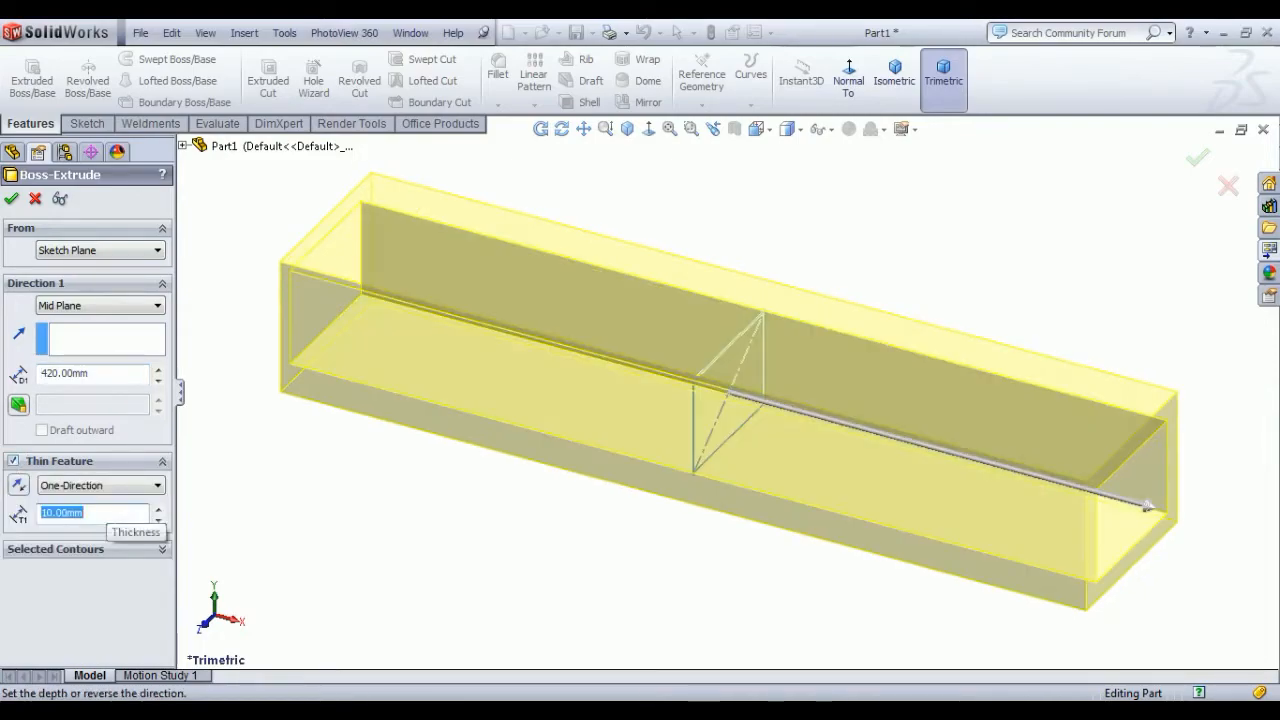
type("2")
key("Return")
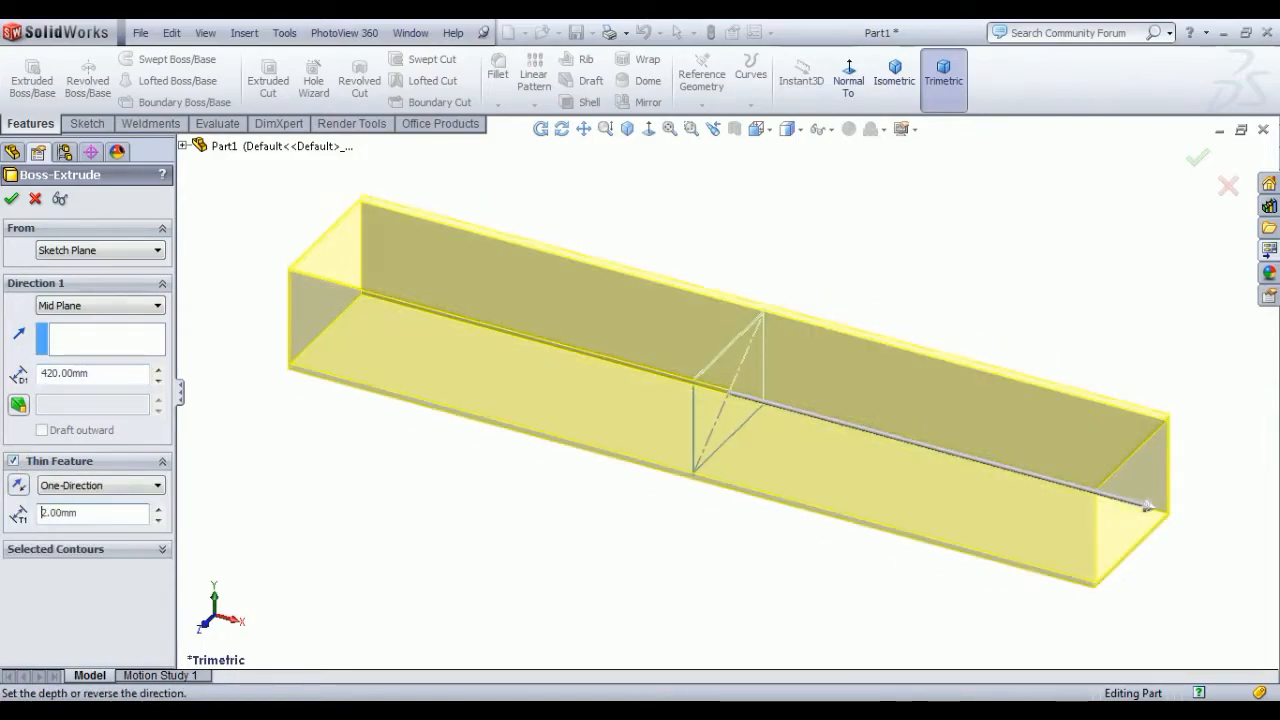
left_click(18, 486)
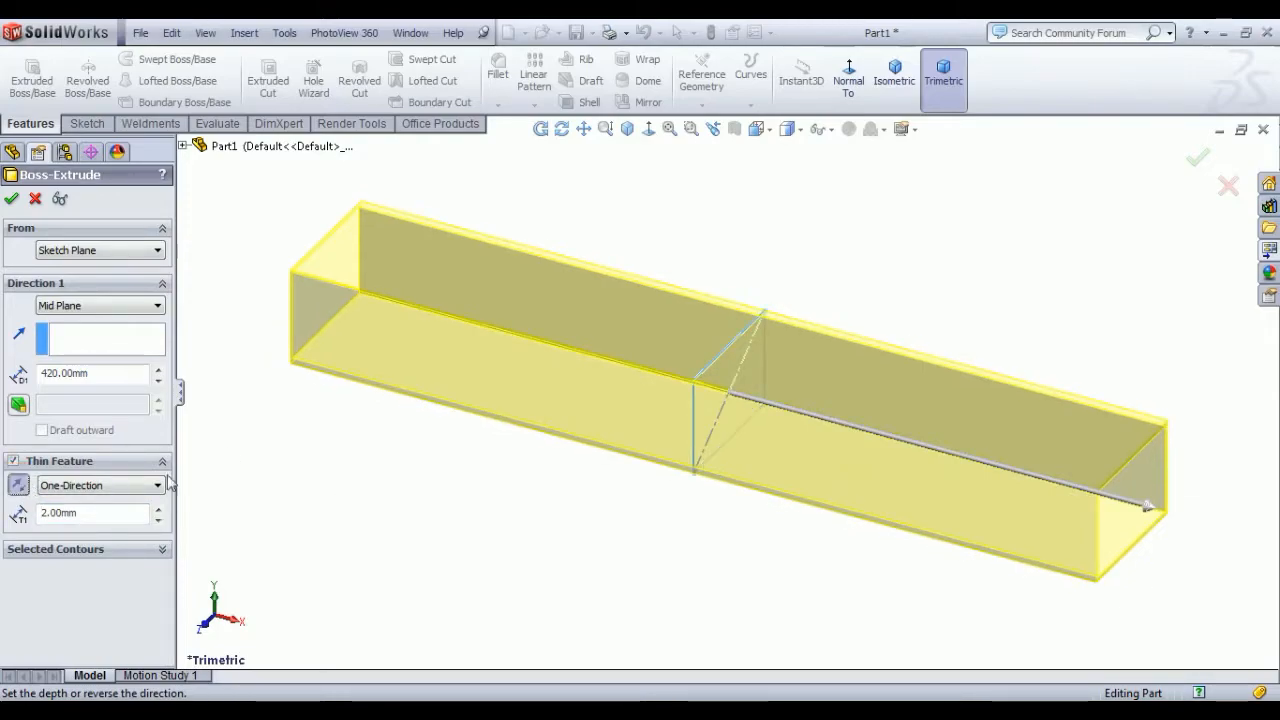
left_click(12, 199)
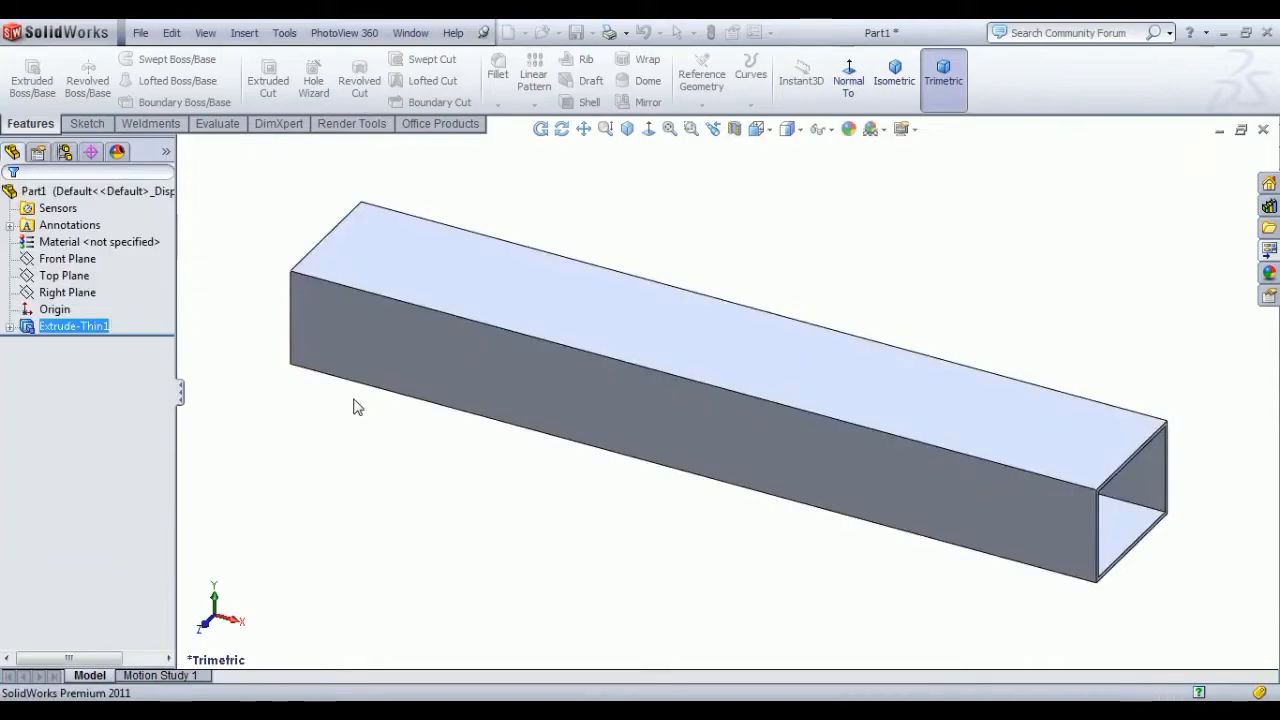
Step: Start a sketch on the top face of the rectangular tube, viewed normal to the face
middle_click_drag(735, 490, 677, 480)
left_click(700, 357)
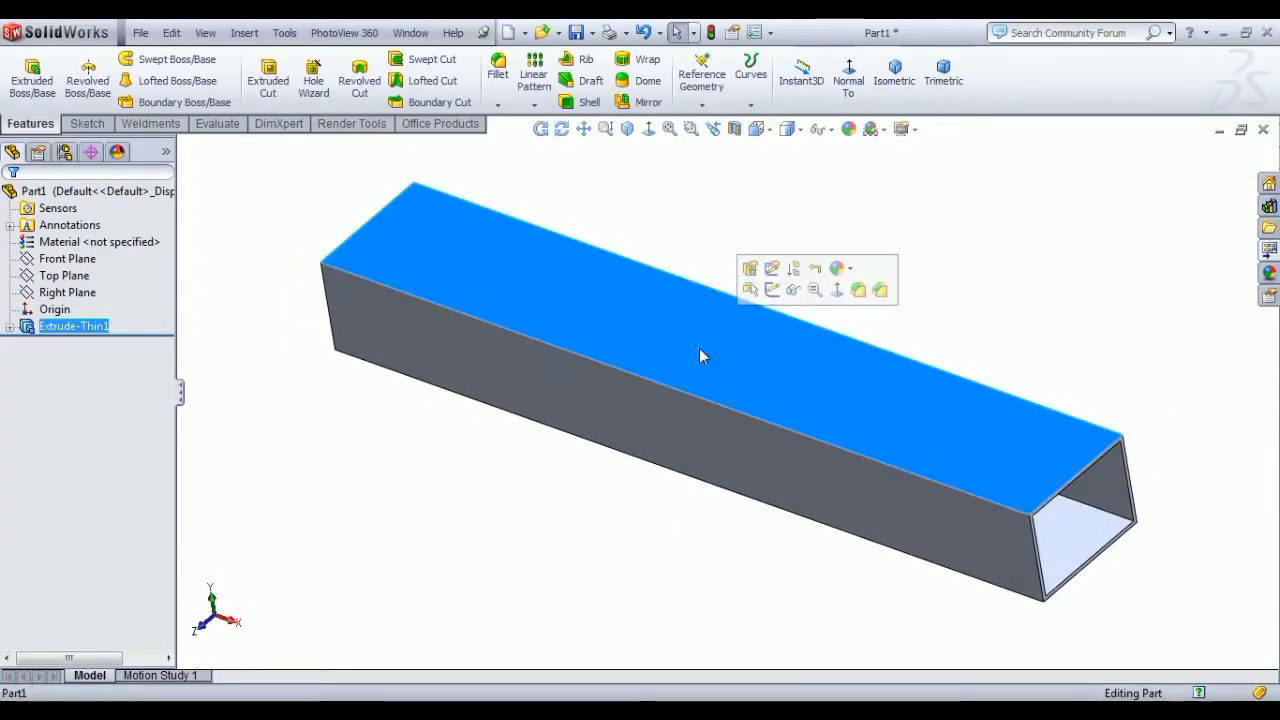
left_click(771, 290)
left_click(729, 78)
left_click(723, 491)
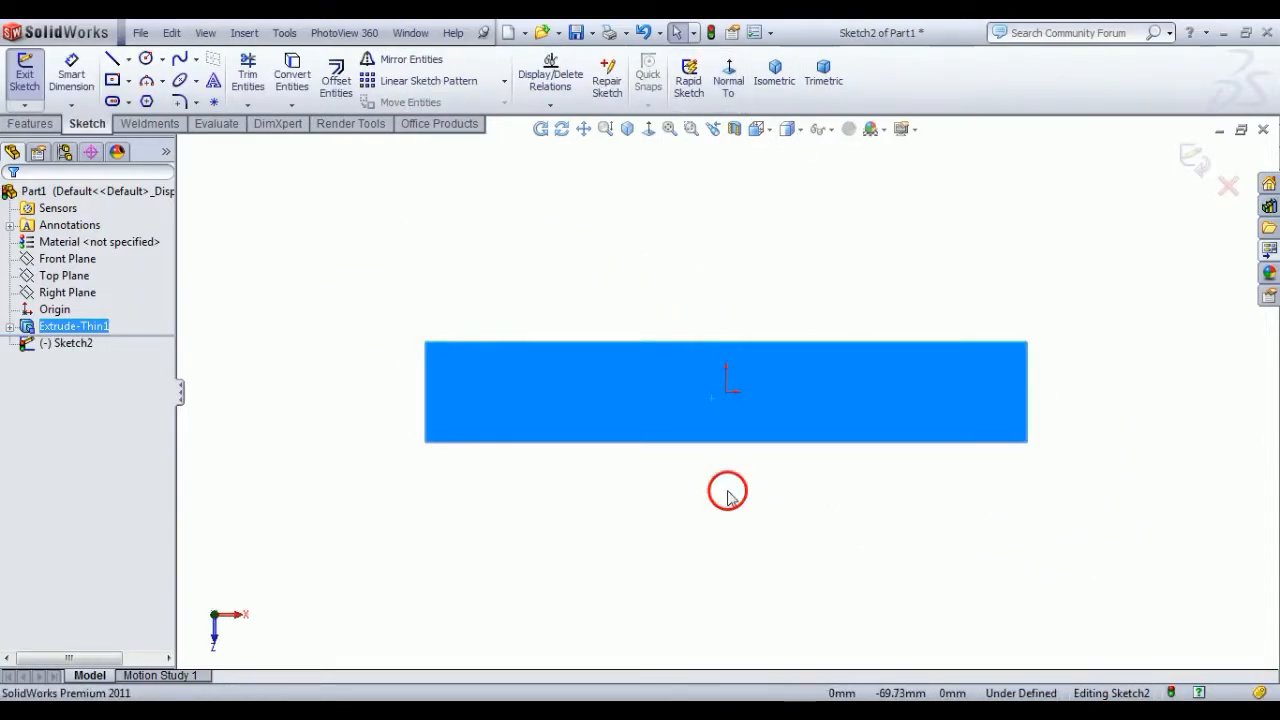
scroll(742, 408, "down", 2)
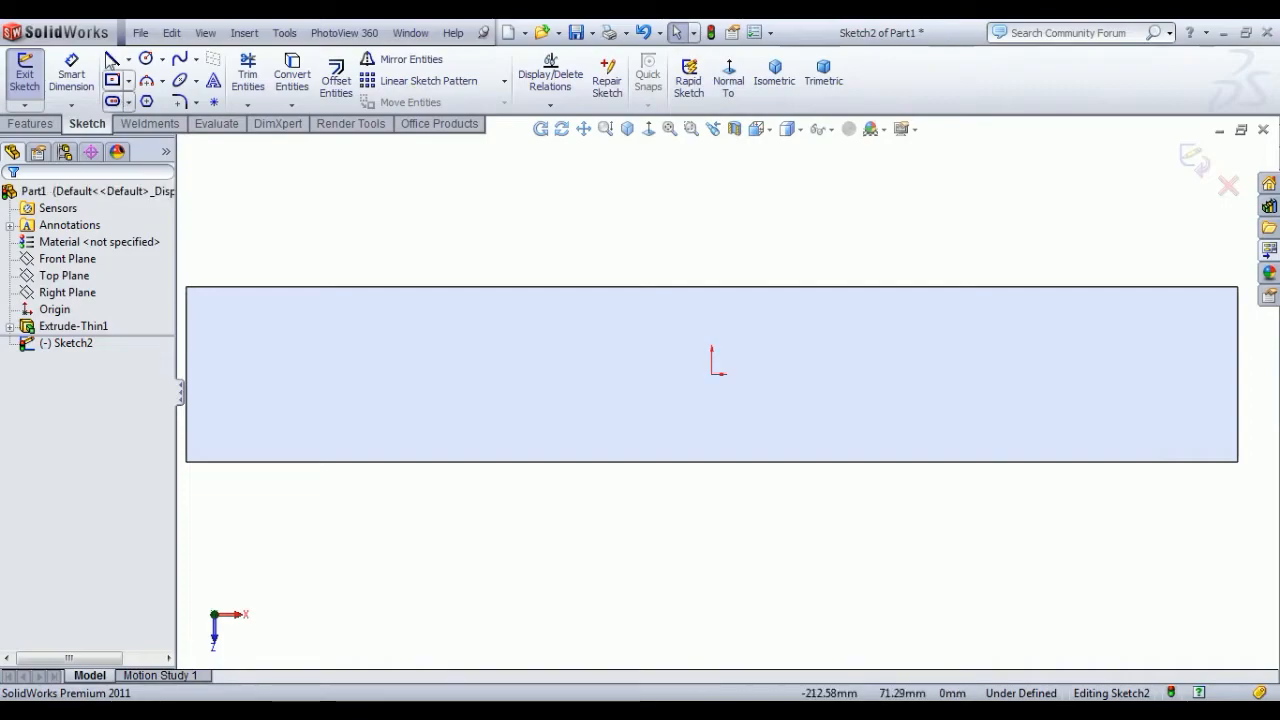
Step: Draw a vertical centerline through the origin between the two long edges of the top face
left_click(128, 60)
left_click(145, 104)
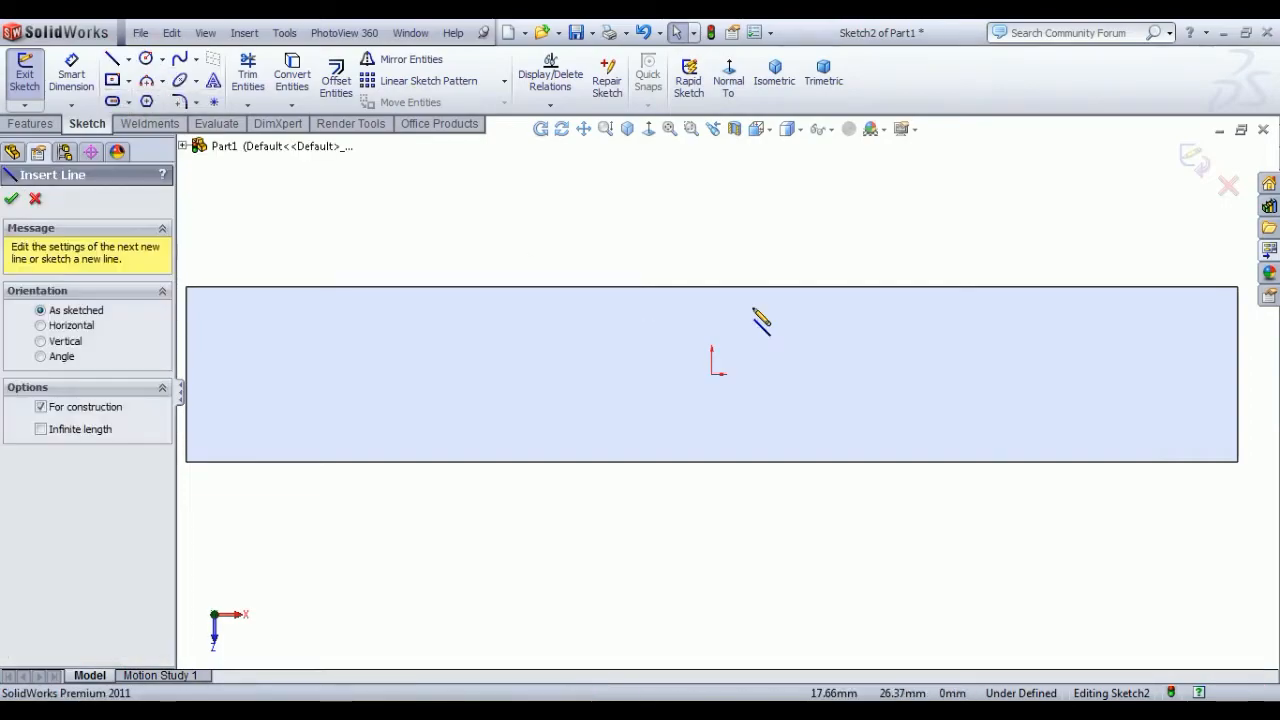
left_click_drag(711, 287, 711, 462)
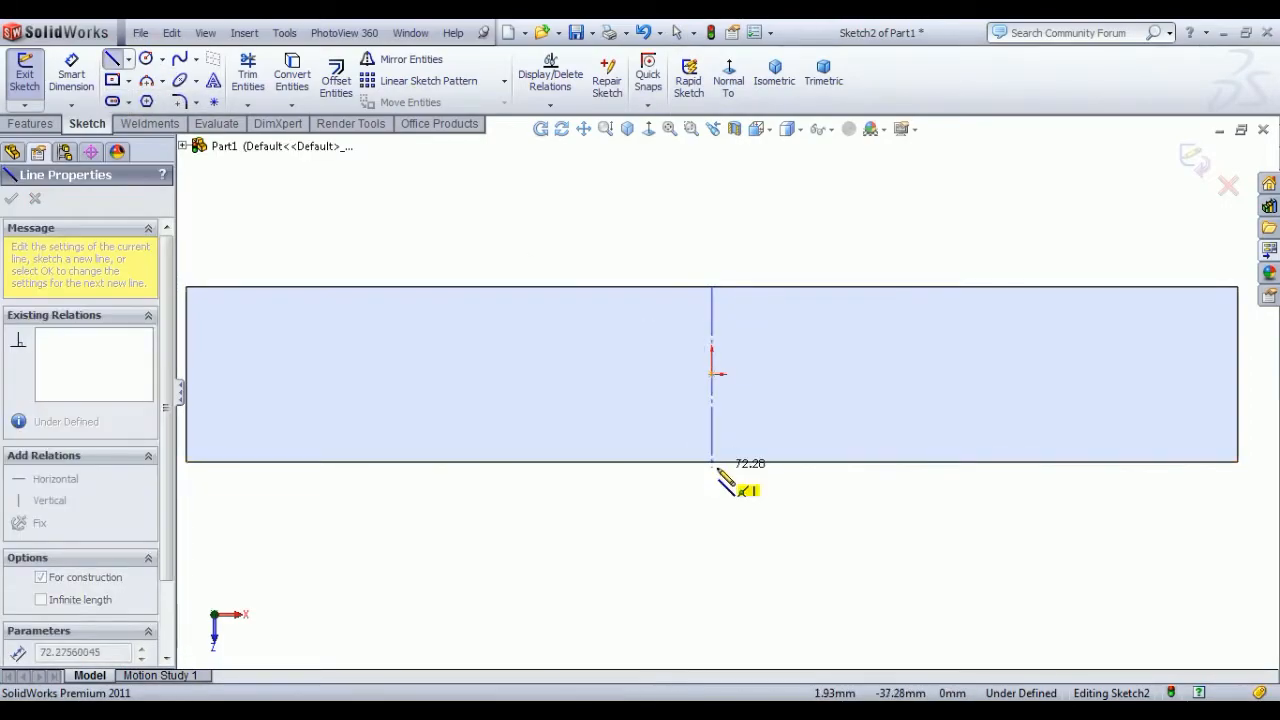
right_click(772, 262)
left_click(810, 262)
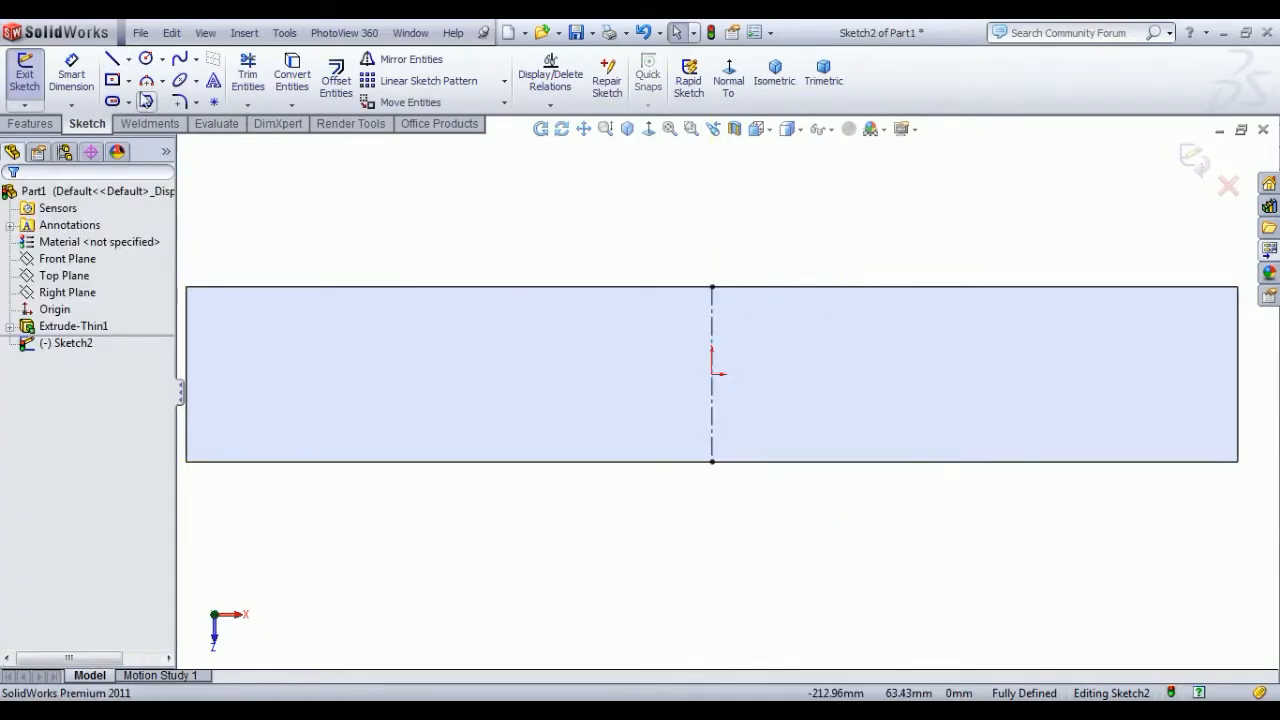
Step: Sketch two circles on opposite sides of the centerline, about 24 mm diameter on the left and 30 mm on the right
left_click(145, 60)
left_click_drag(600, 367, 603, 396)
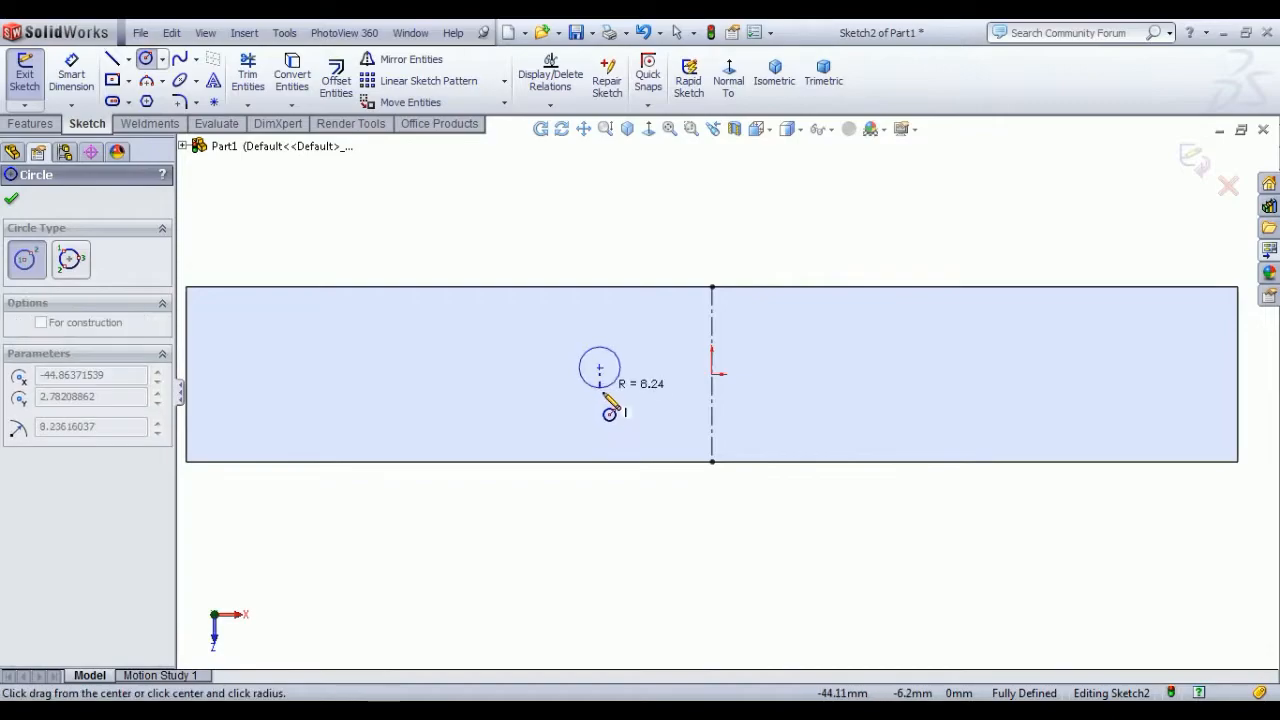
left_click_drag(823, 374, 851, 402)
right_click(802, 226)
left_click(850, 236)
left_click(851, 247)
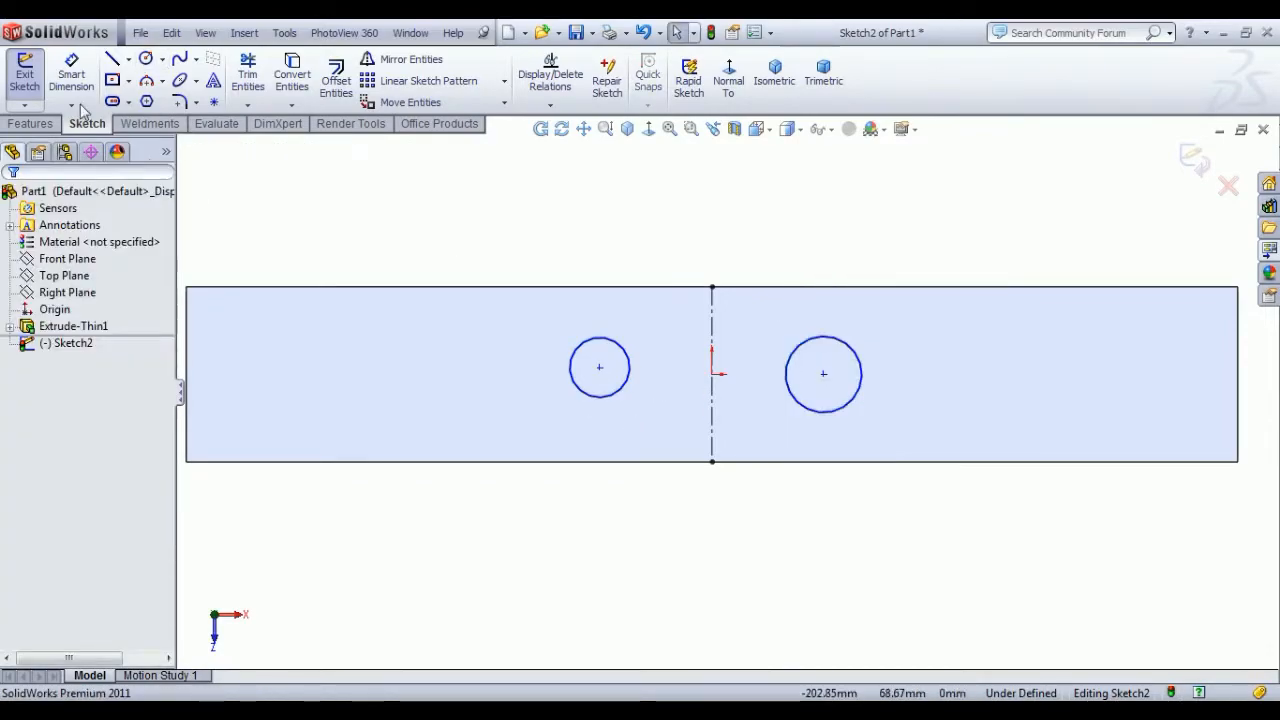
Step: Add an equal relation between the two circles
left_click(614, 398)
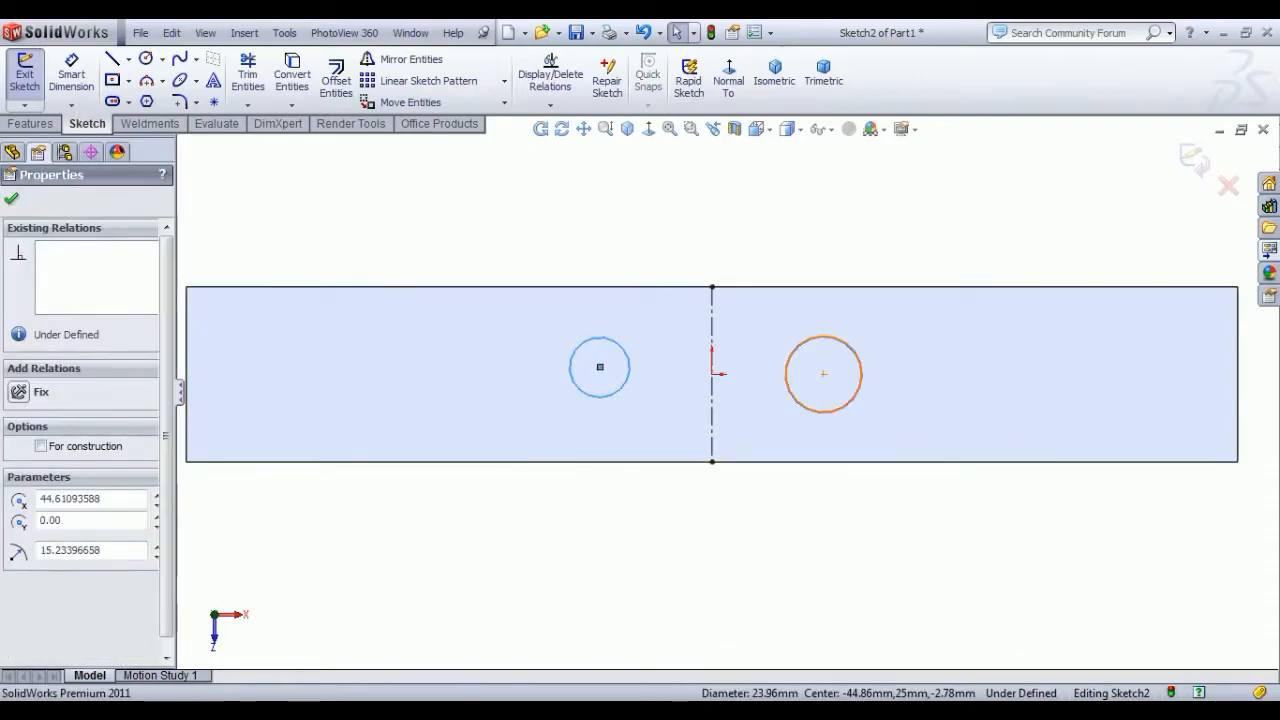
left_click(850, 347, "ctrl")
left_click(968, 333)
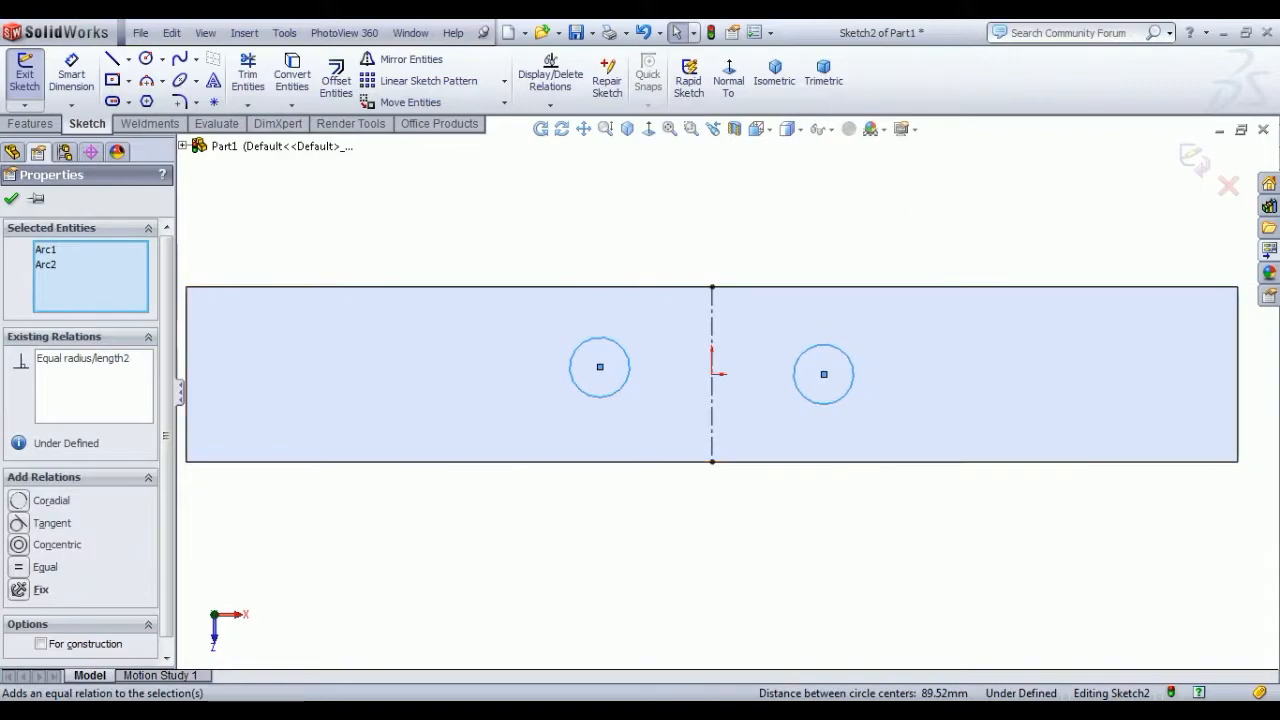
left_click(890, 242)
Step: Make the two circles symmetric about the vertical centerline
left_click(721, 374)
left_click_drag(916, 360, 588, 394)
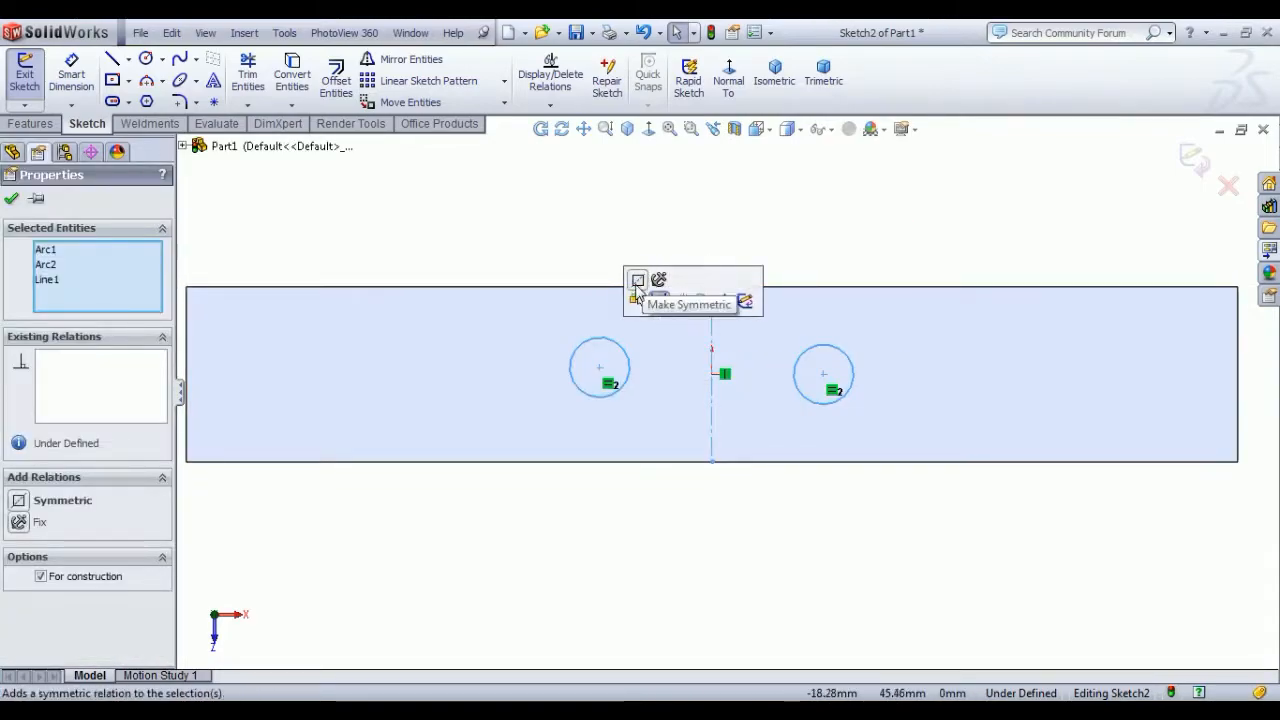
left_click(663, 279)
left_click(581, 248)
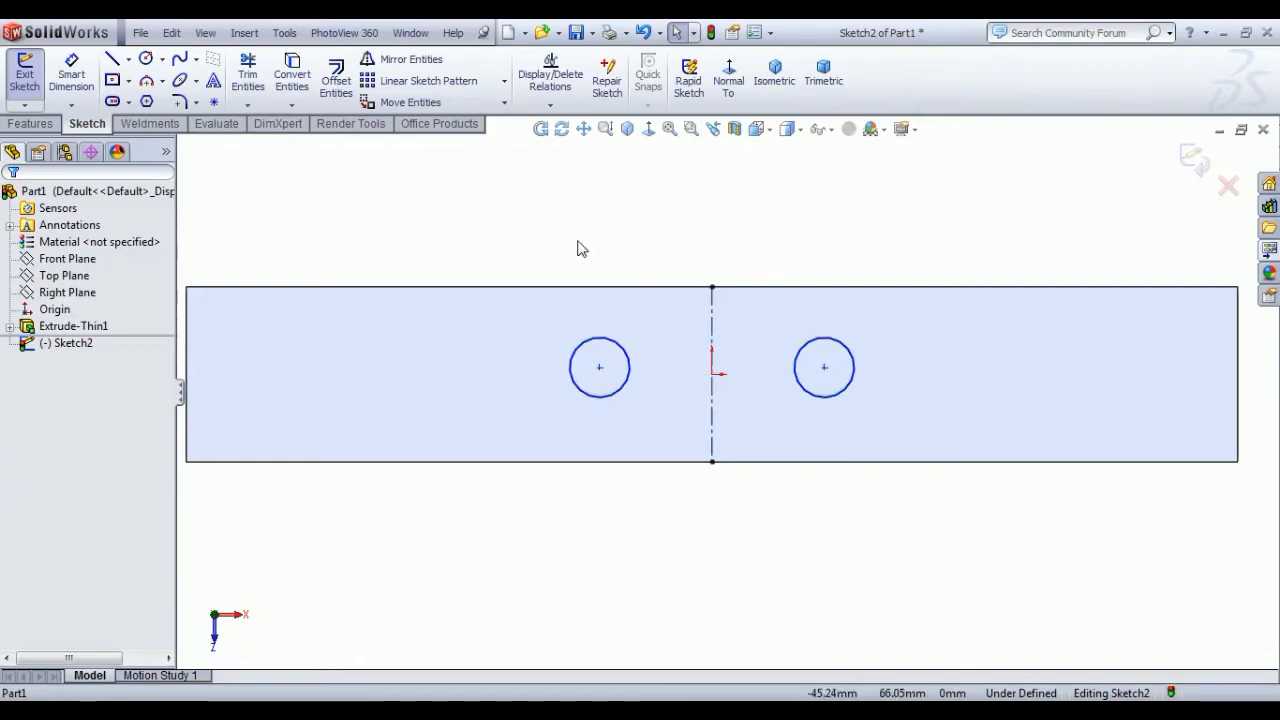
Step: Add a horizontal relation between both circle centers and the origin
left_click(600, 367)
left_click(714, 379, "ctrl")
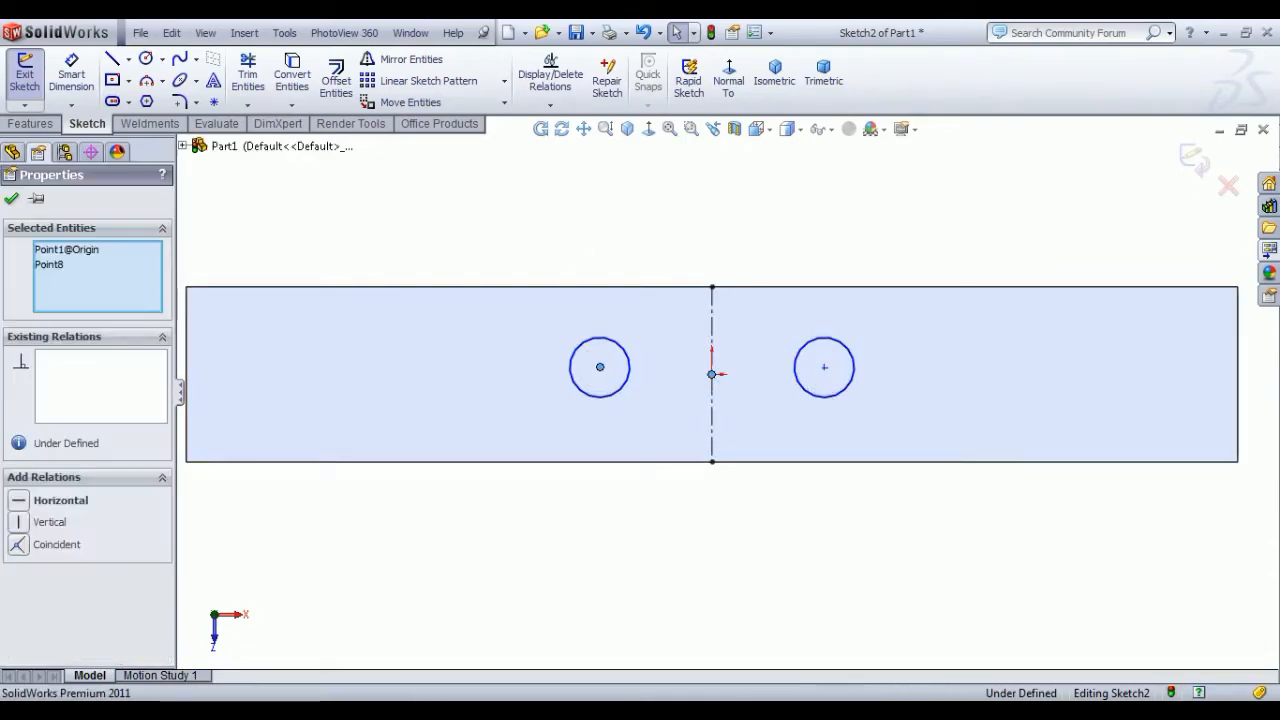
left_click(824, 367, "ctrl")
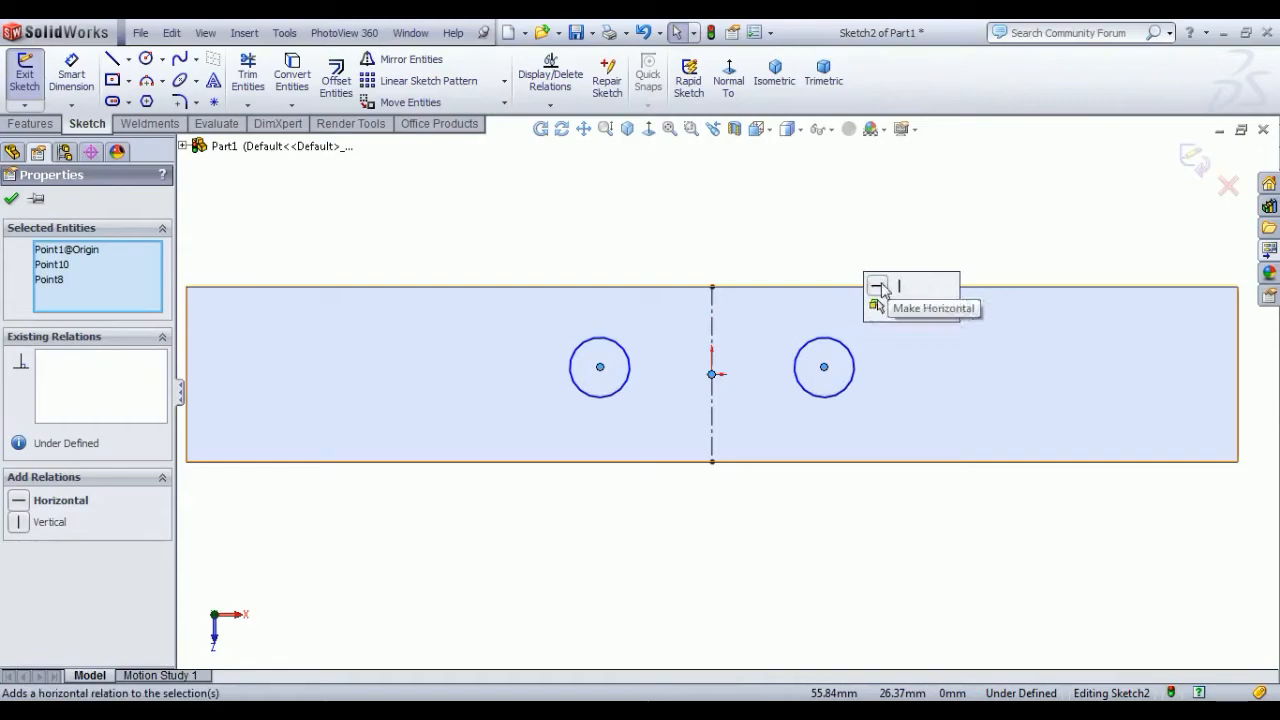
left_click(879, 289)
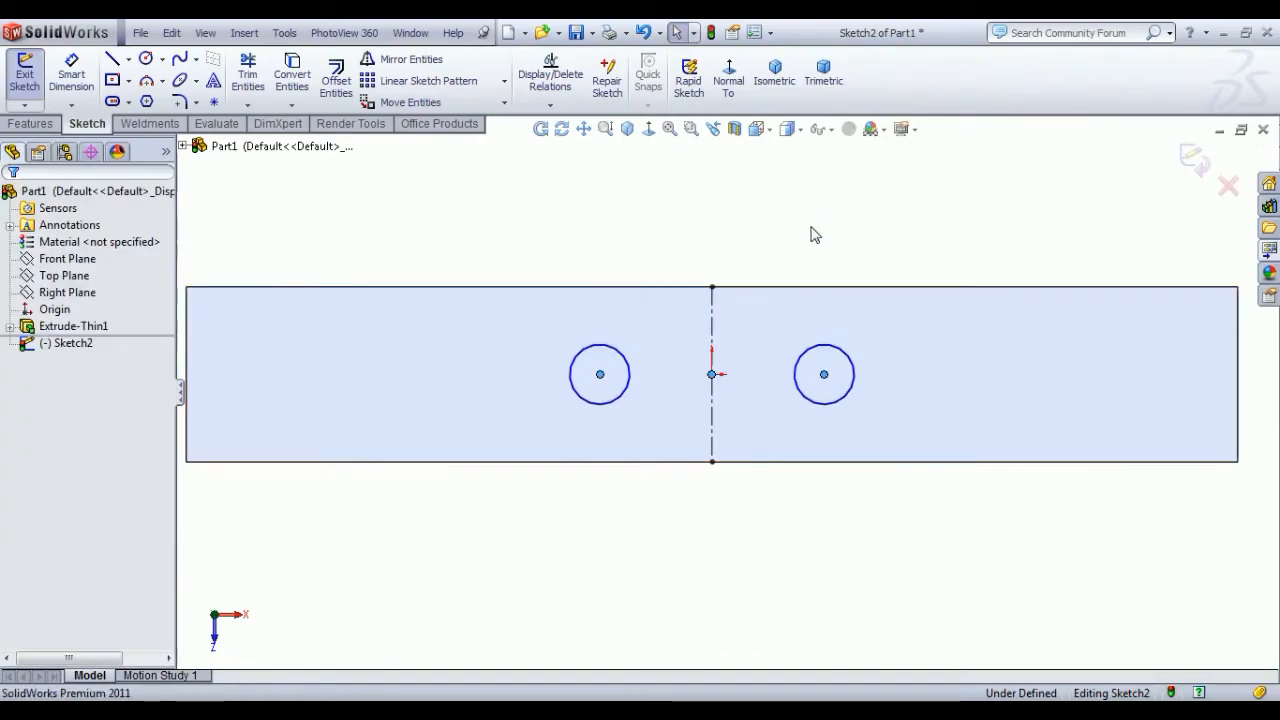
Step: Dimension the right circle's diameter as 11 mm
left_click(72, 80)
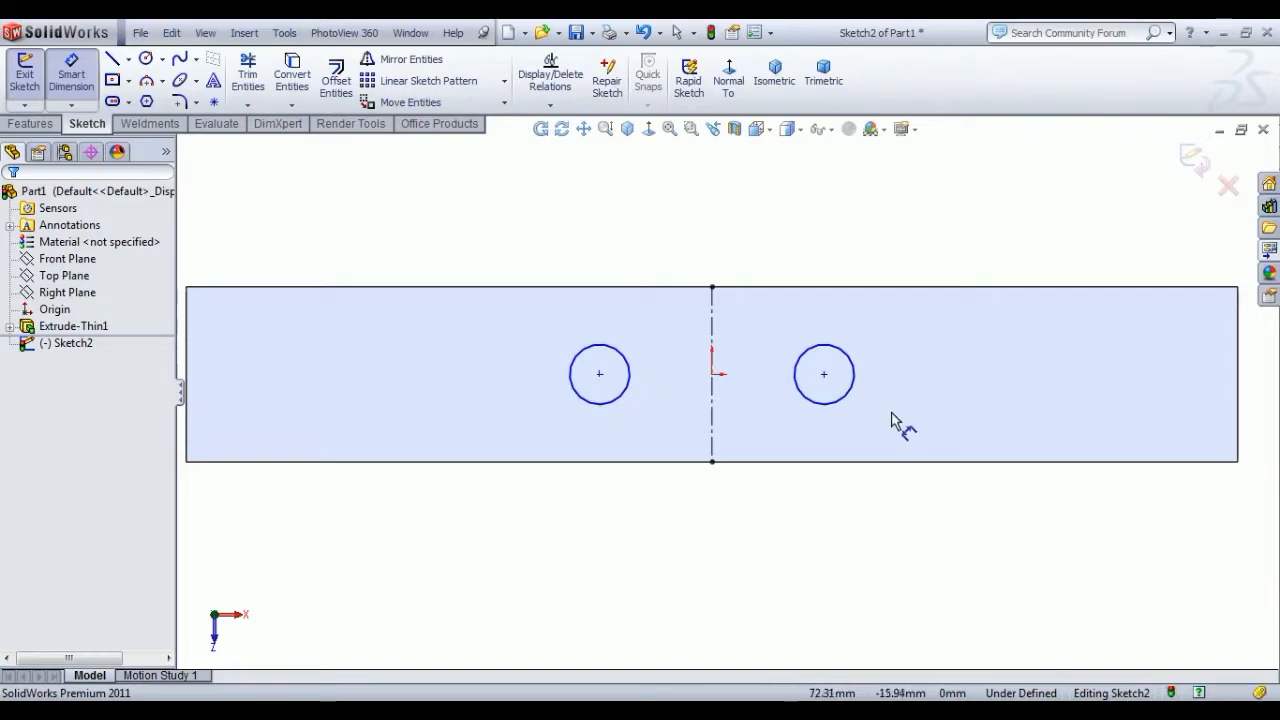
left_click(845, 360)
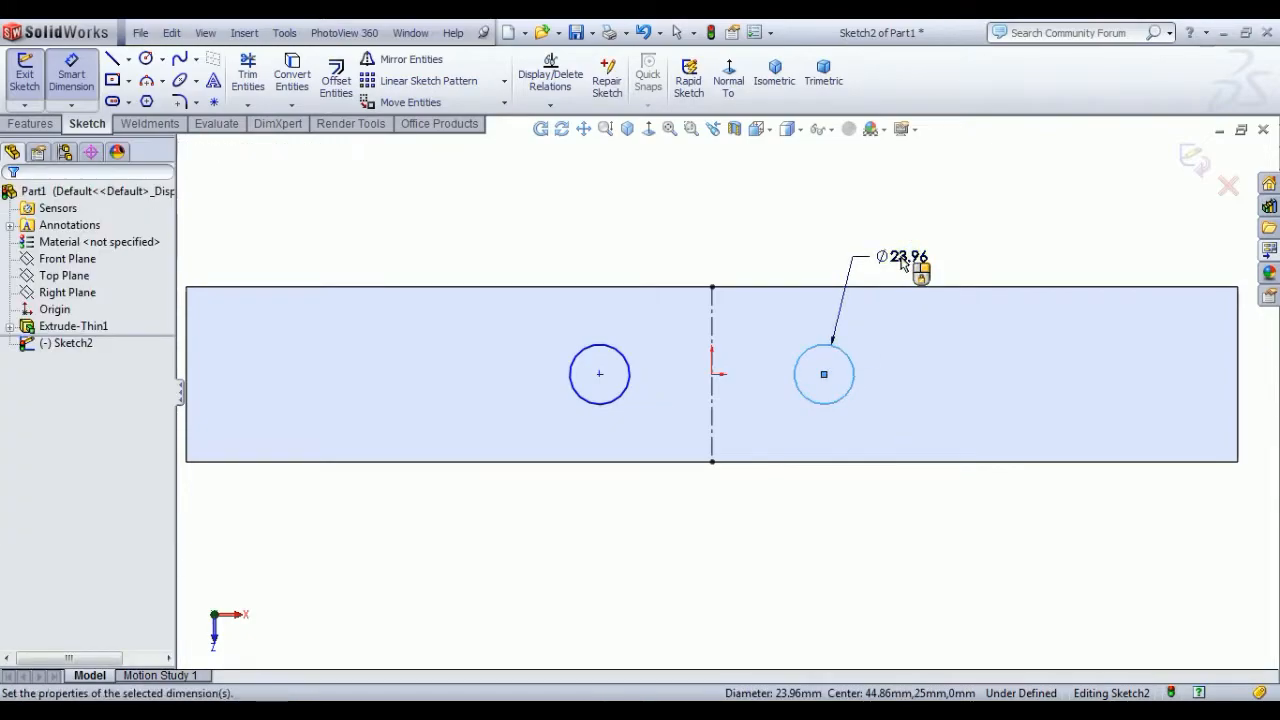
left_click(914, 266)
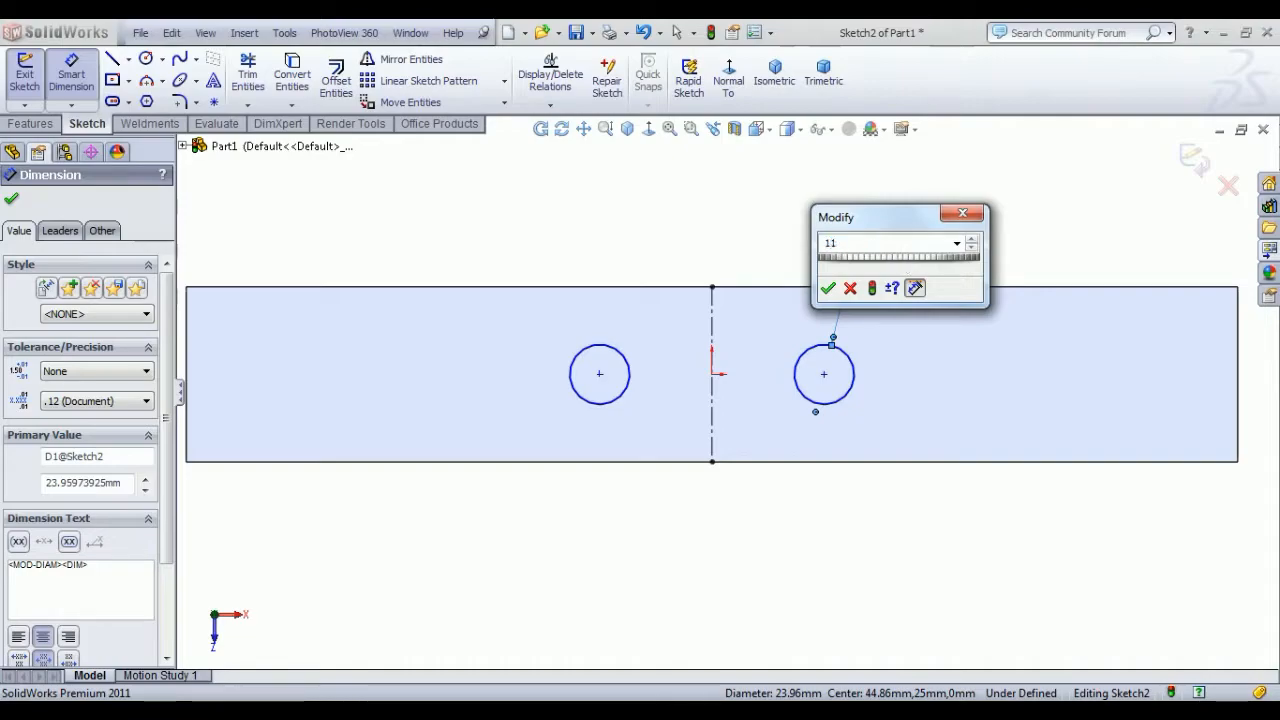
key("Return")
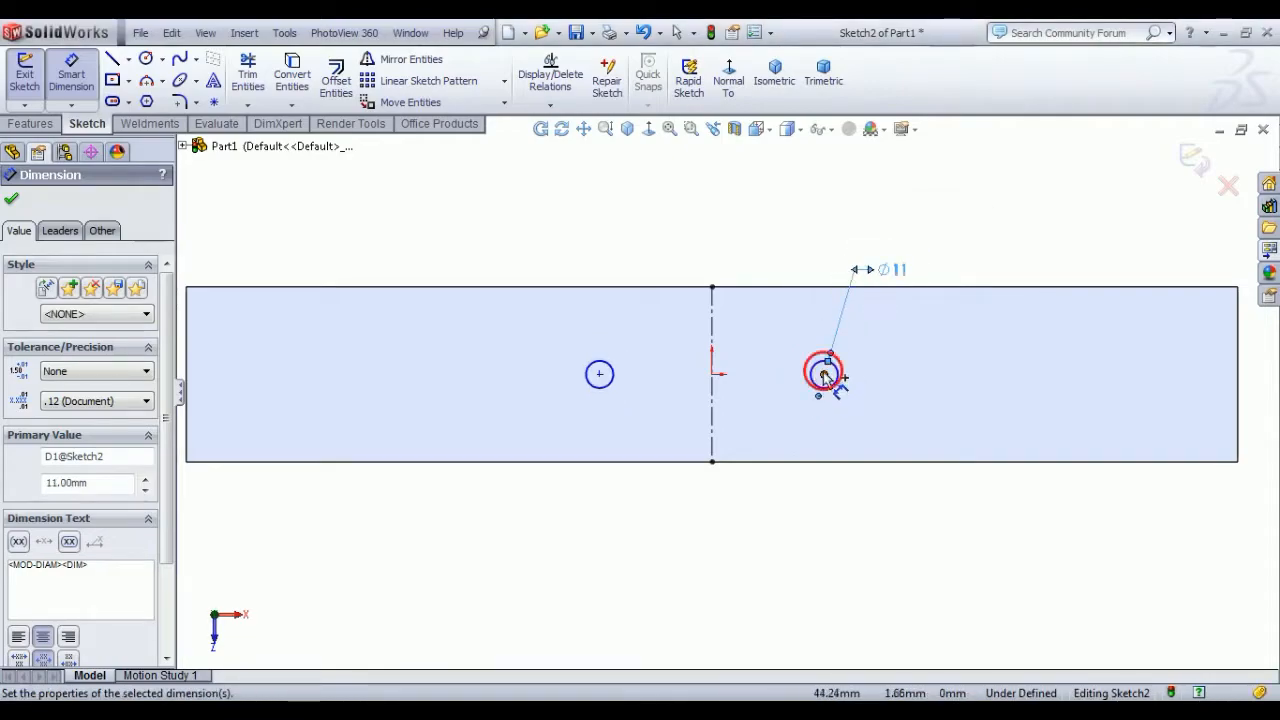
Step: Try a 79 mm dimension between the two circle centers and delete it
left_click(824, 375)
left_click(600, 374)
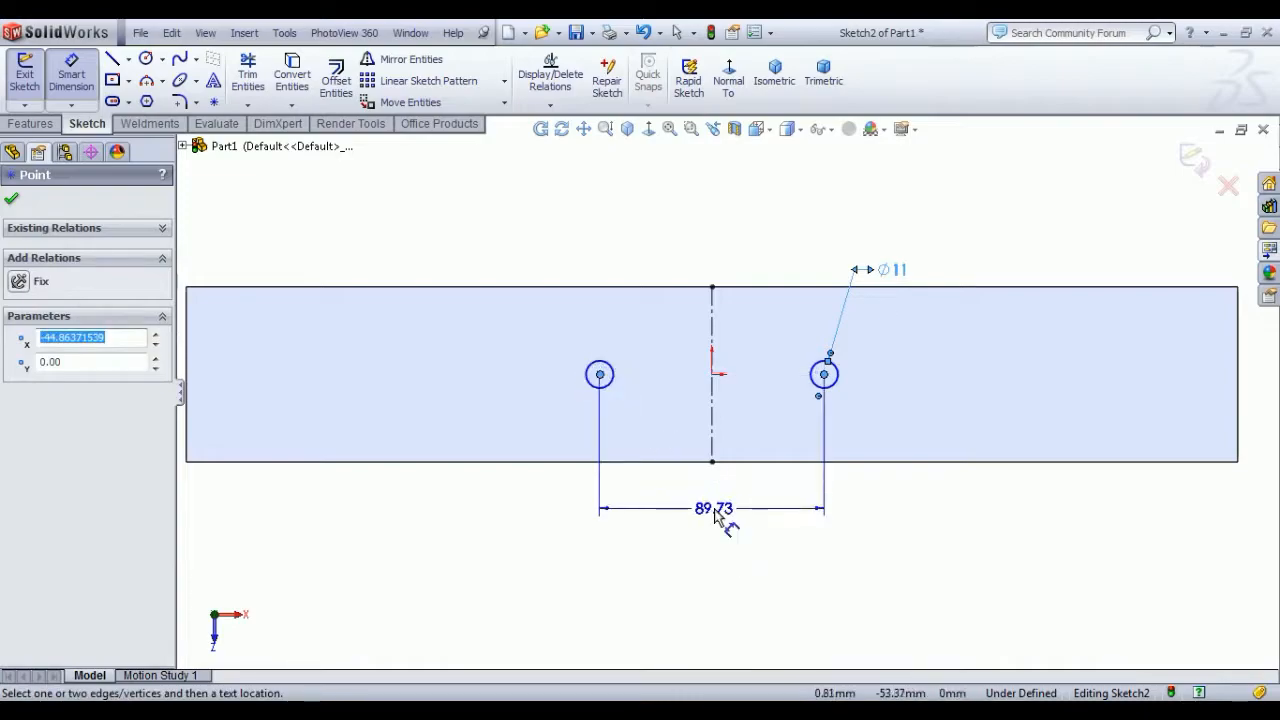
left_click(724, 514)
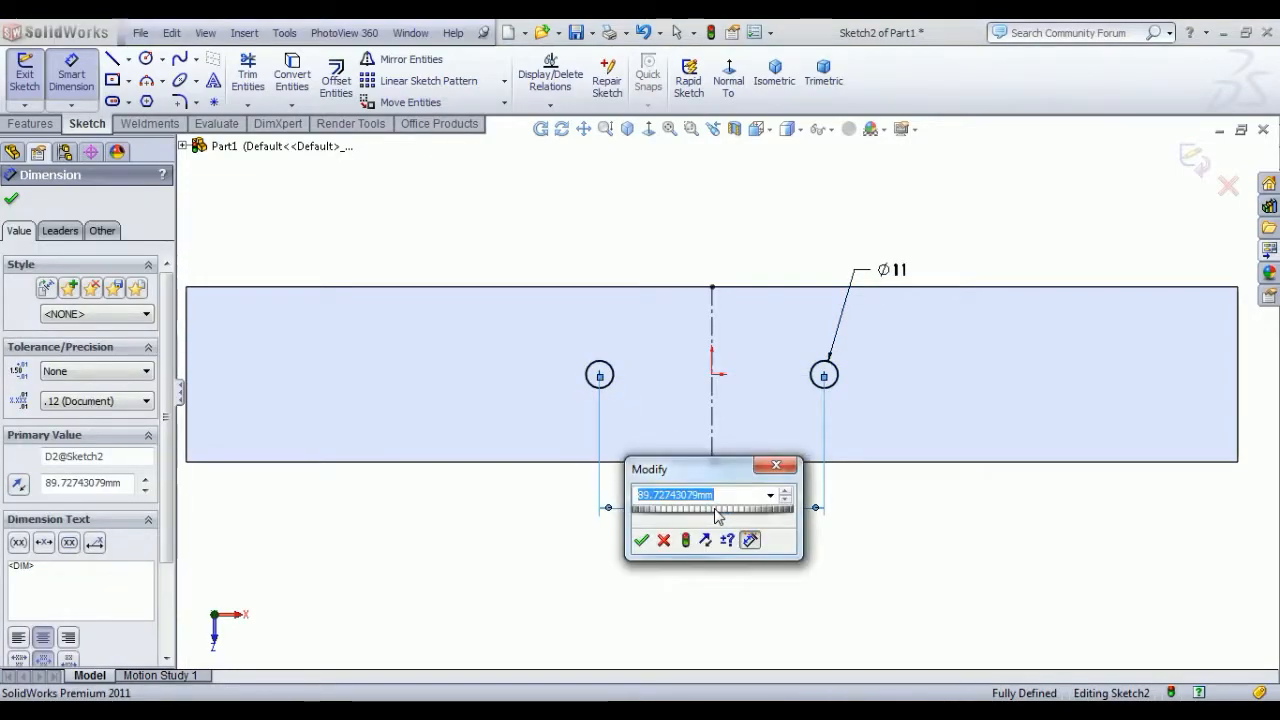
type("79")
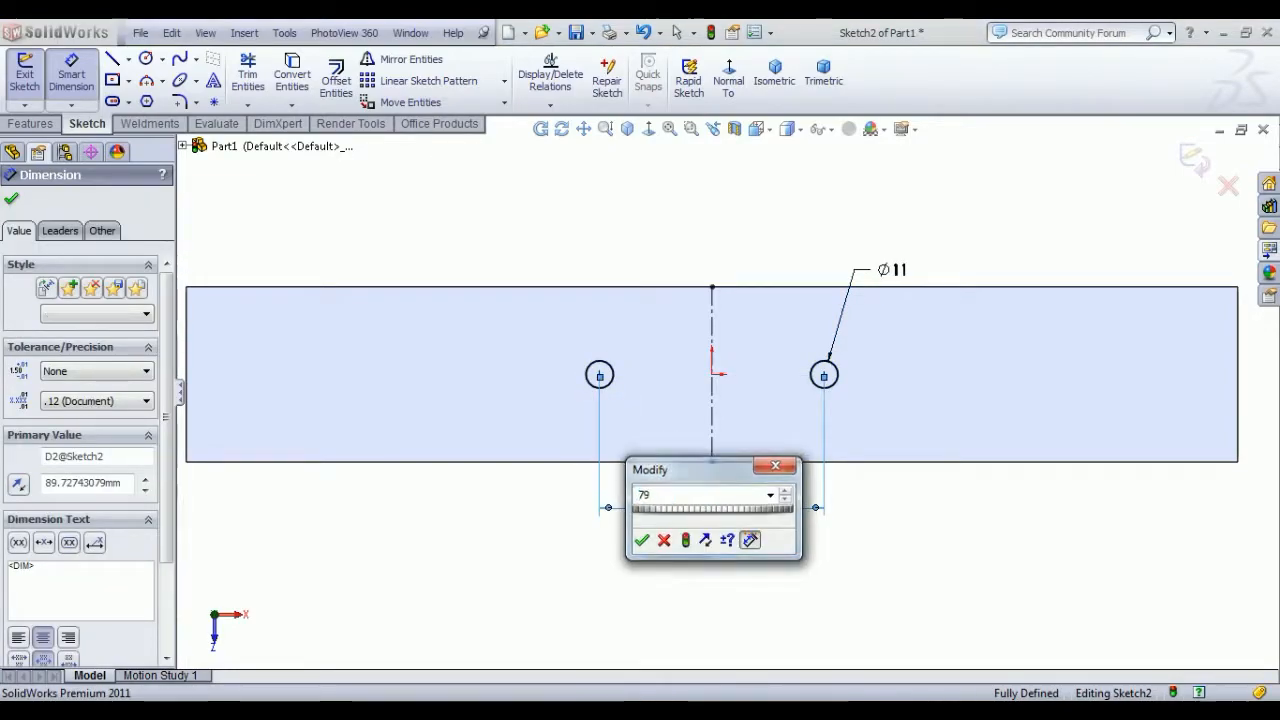
key("Return")
right_click(633, 250)
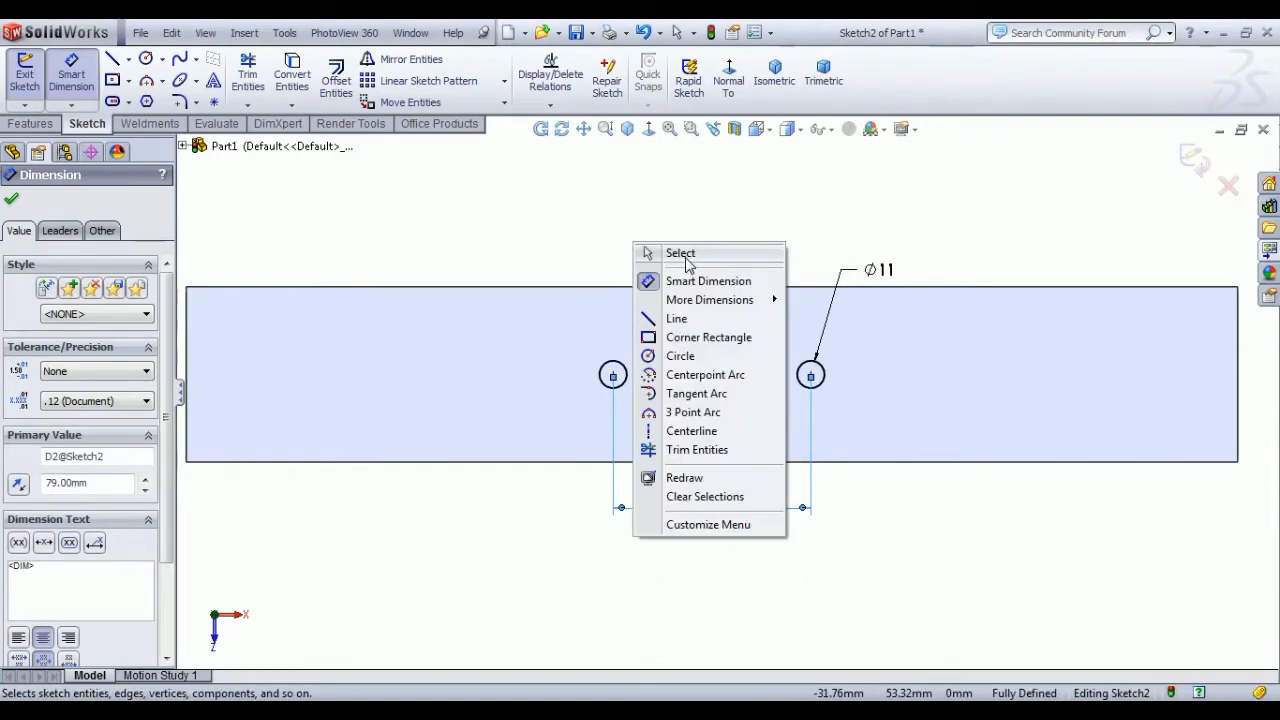
left_click(650, 251)
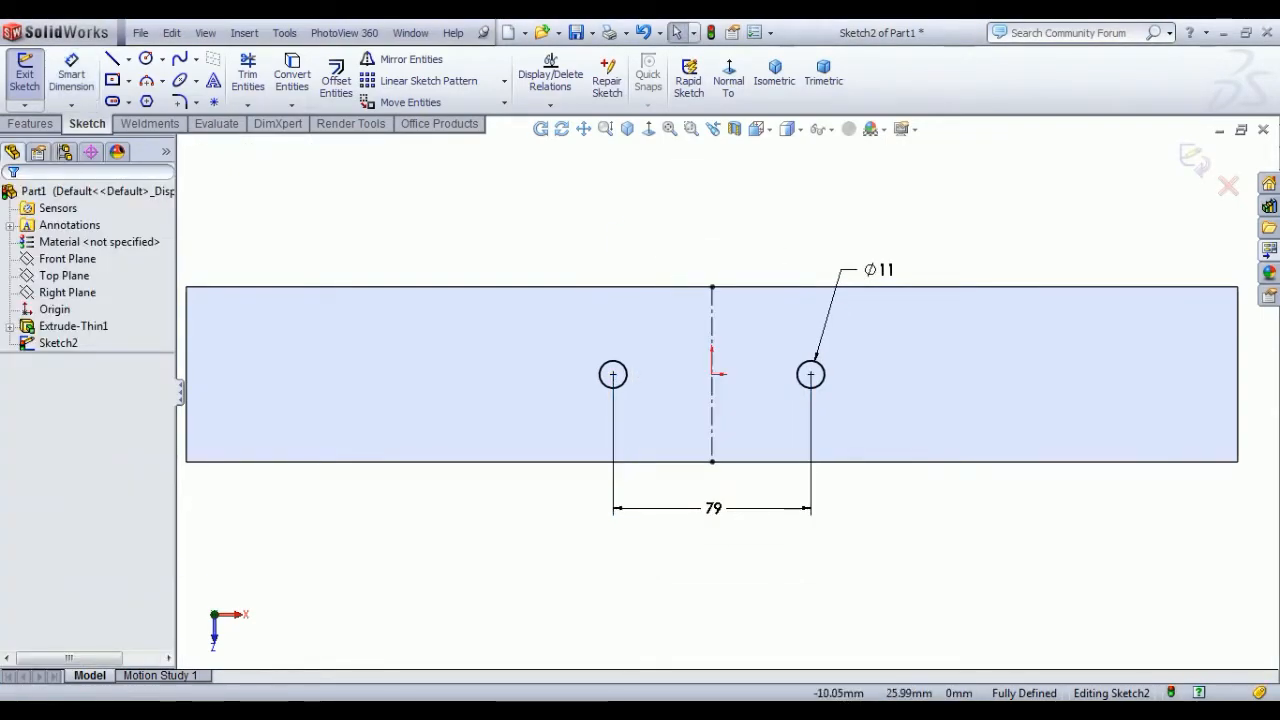
left_click(714, 509)
key("Delete")
Step: Dimension the gap between the facing inner edges of the two circles as 79 mm
left_click(86, 82)
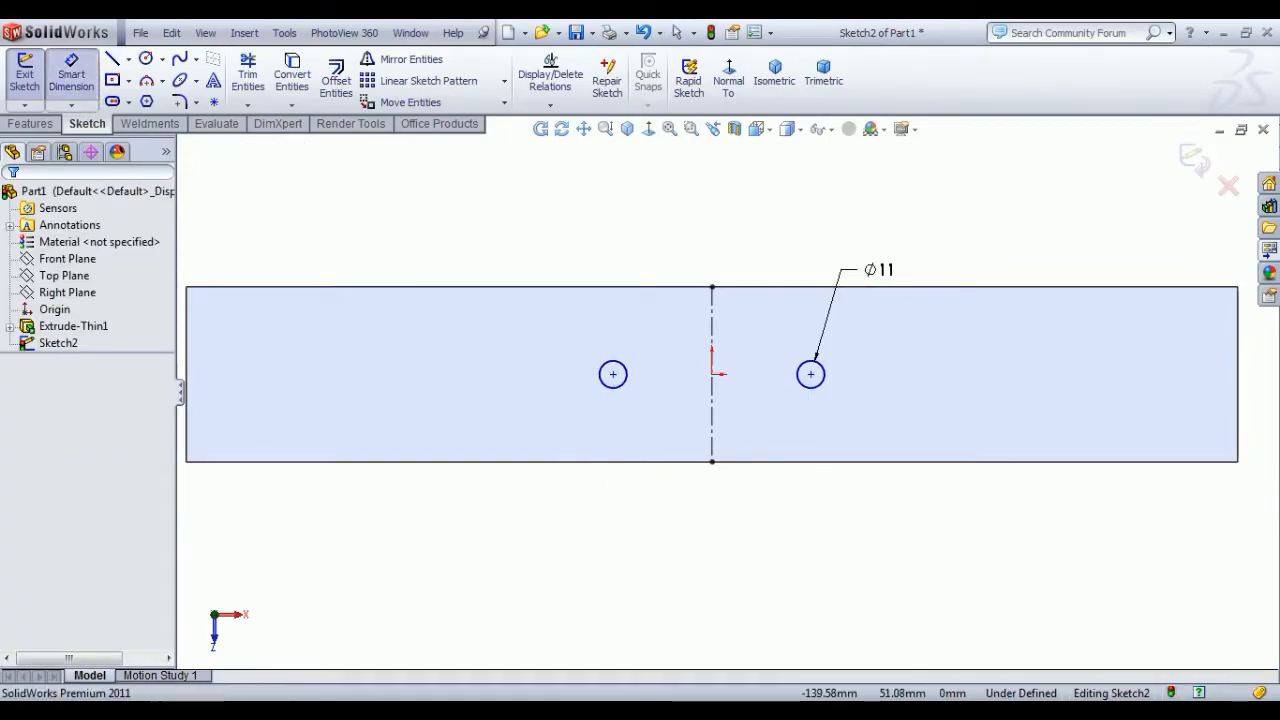
left_click(628, 388)
left_click(800, 378)
left_click(722, 492)
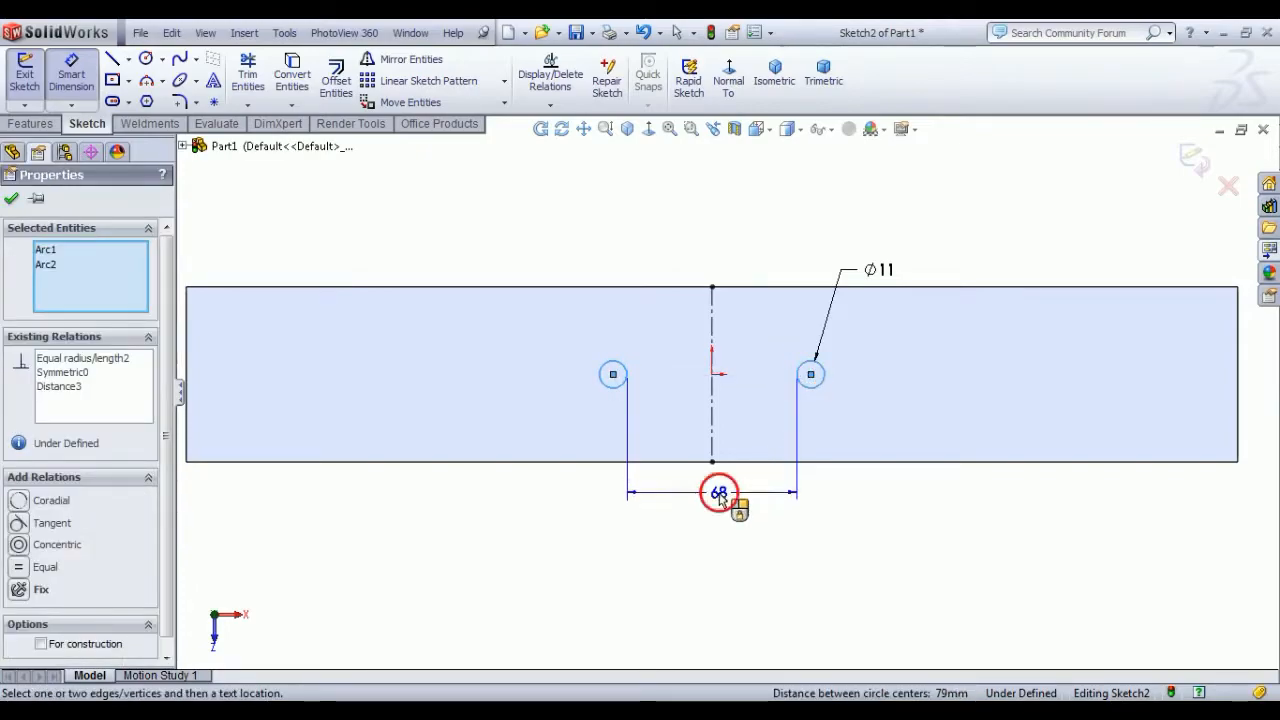
type("79")
key("Return")
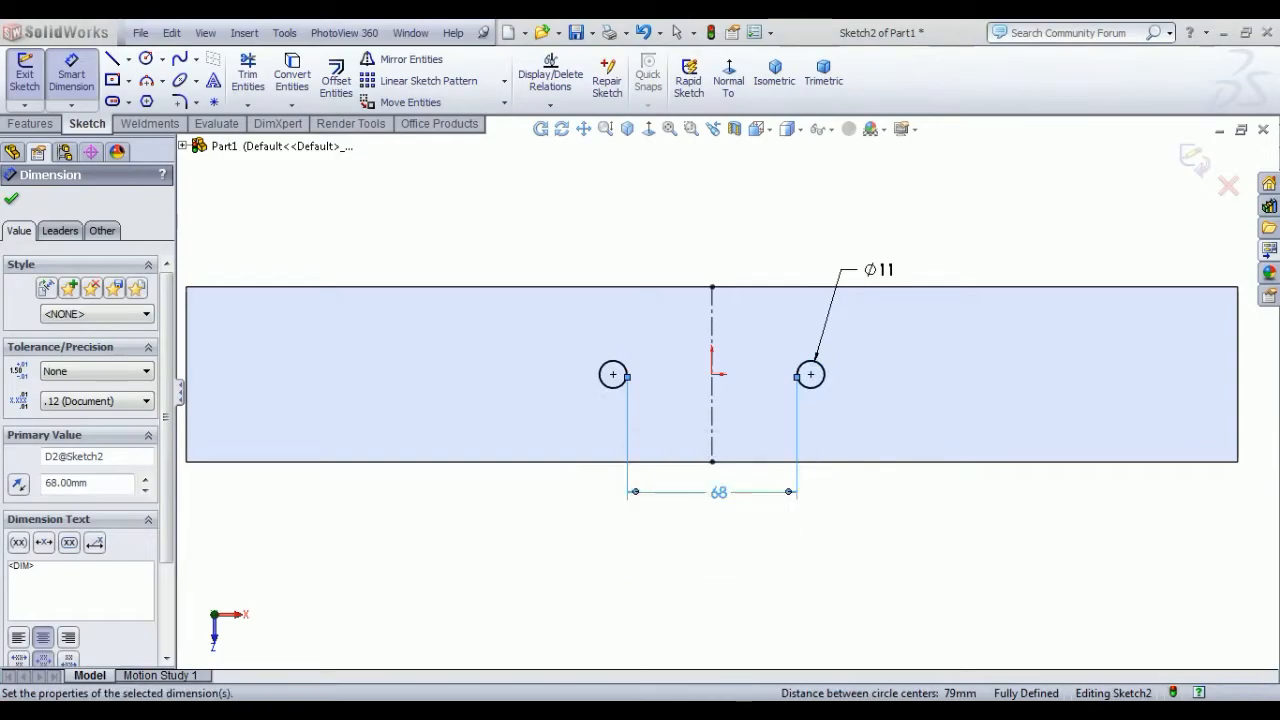
right_click(574, 212)
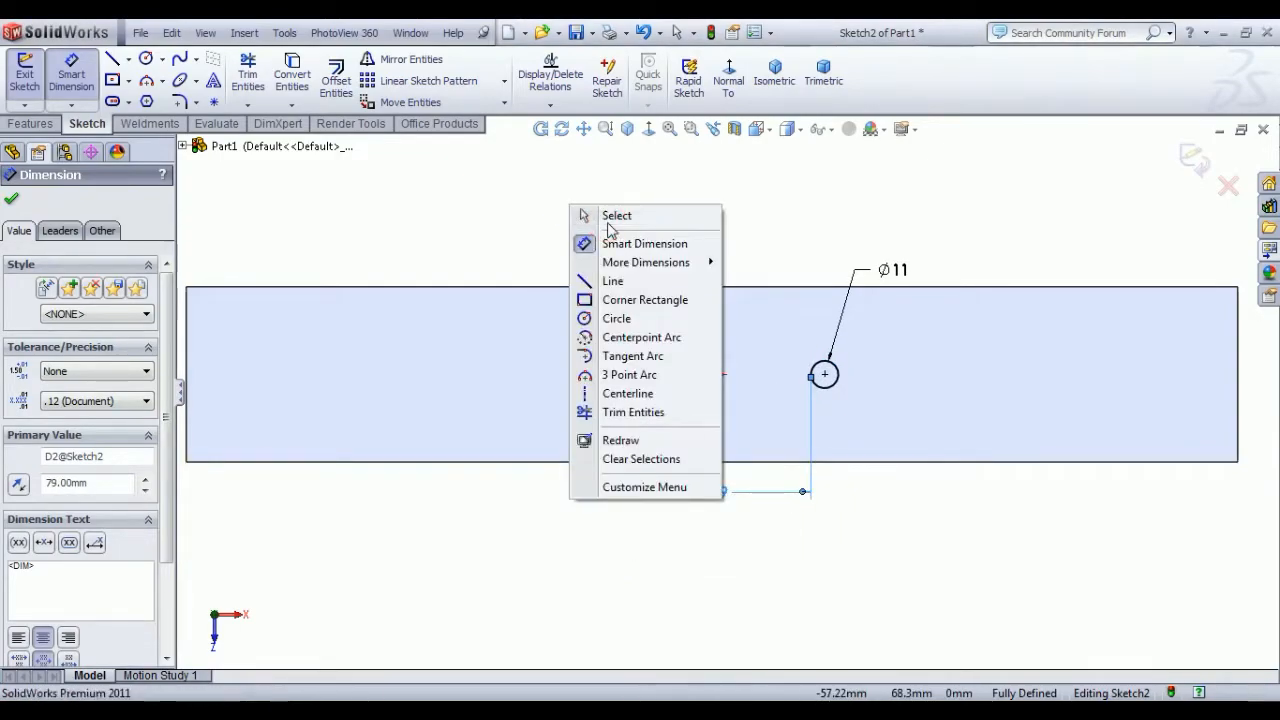
left_click(606, 218)
Step: Close the sketch and cut both circles through the tube with an Extruded Cut set to Through All
left_click(25, 82)
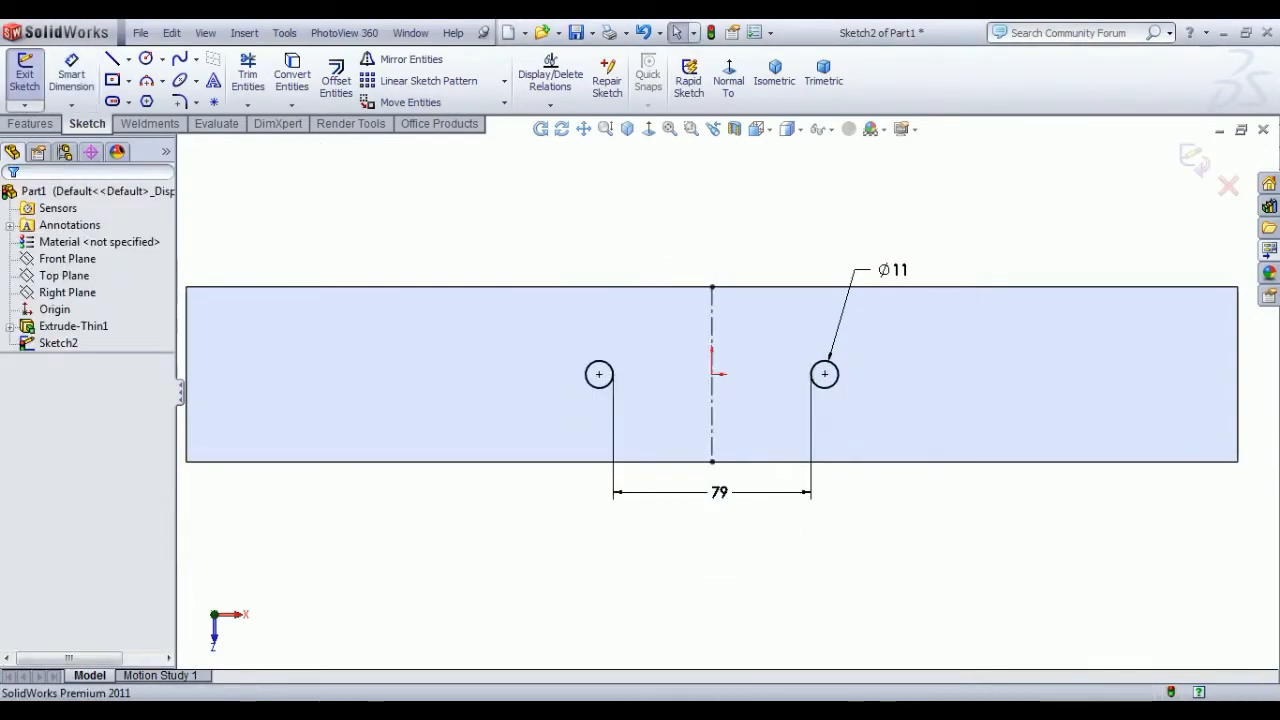
left_click(265, 80)
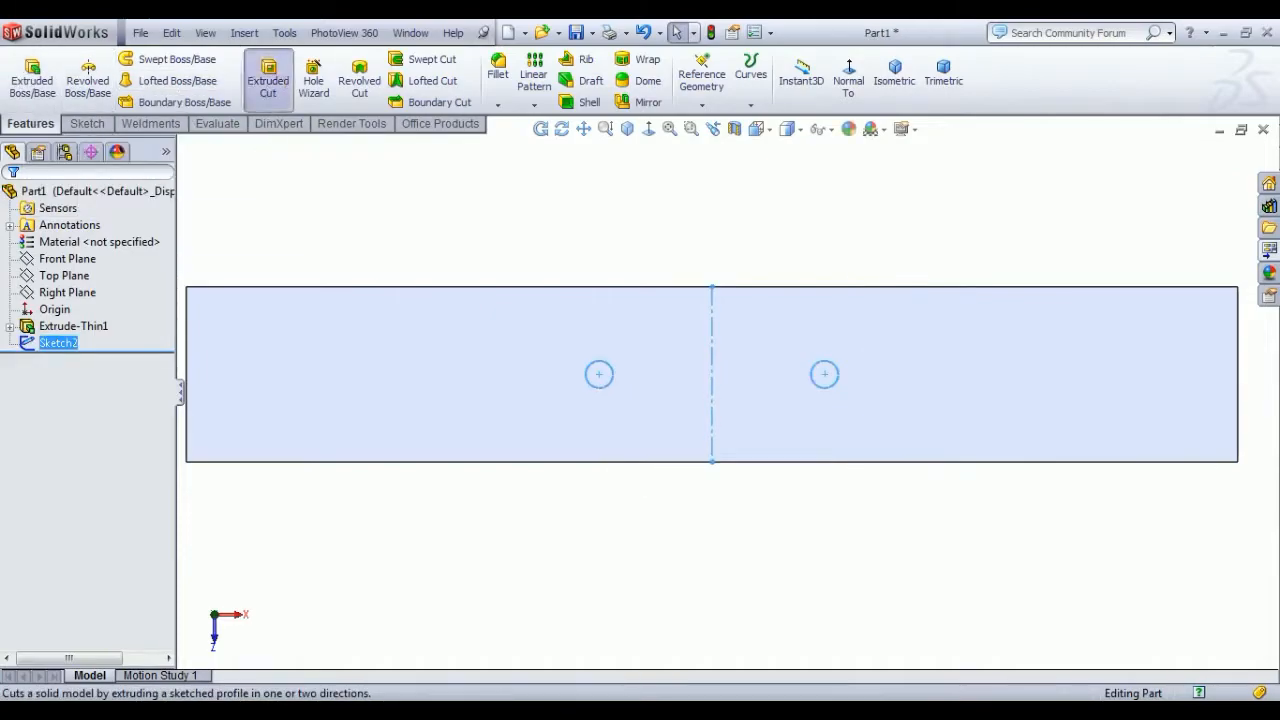
left_click(85, 308)
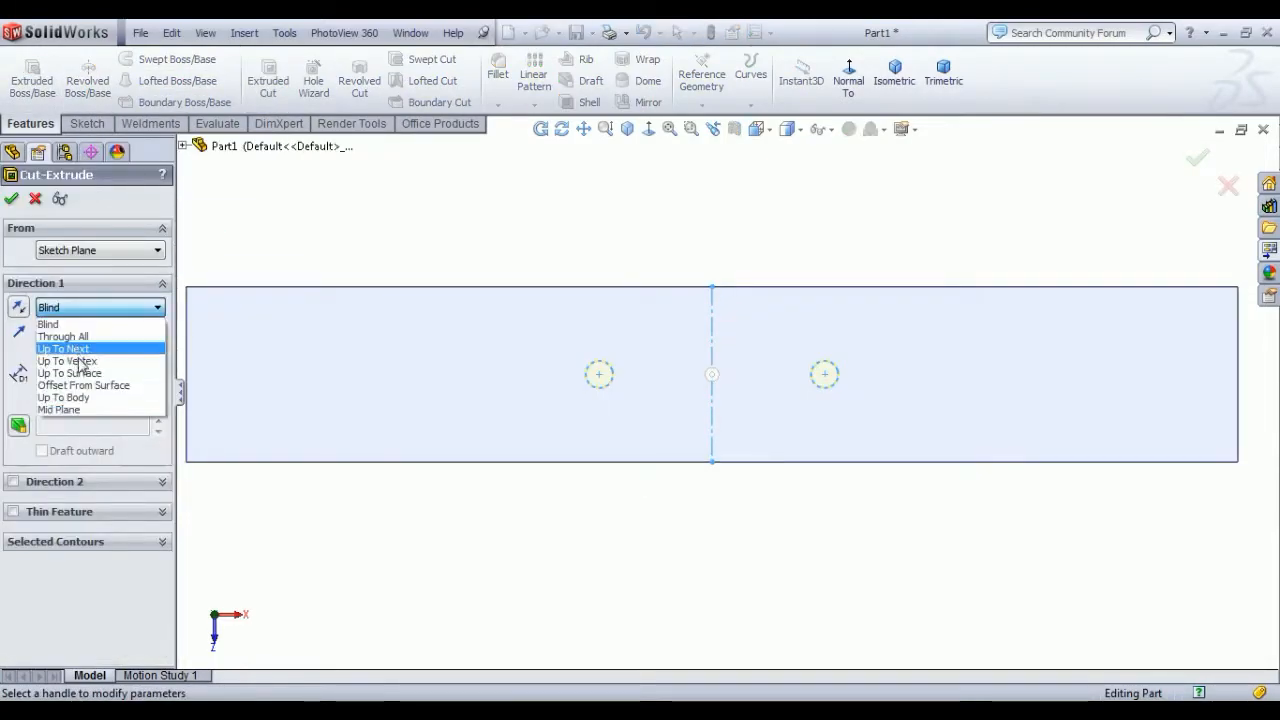
left_click(82, 334)
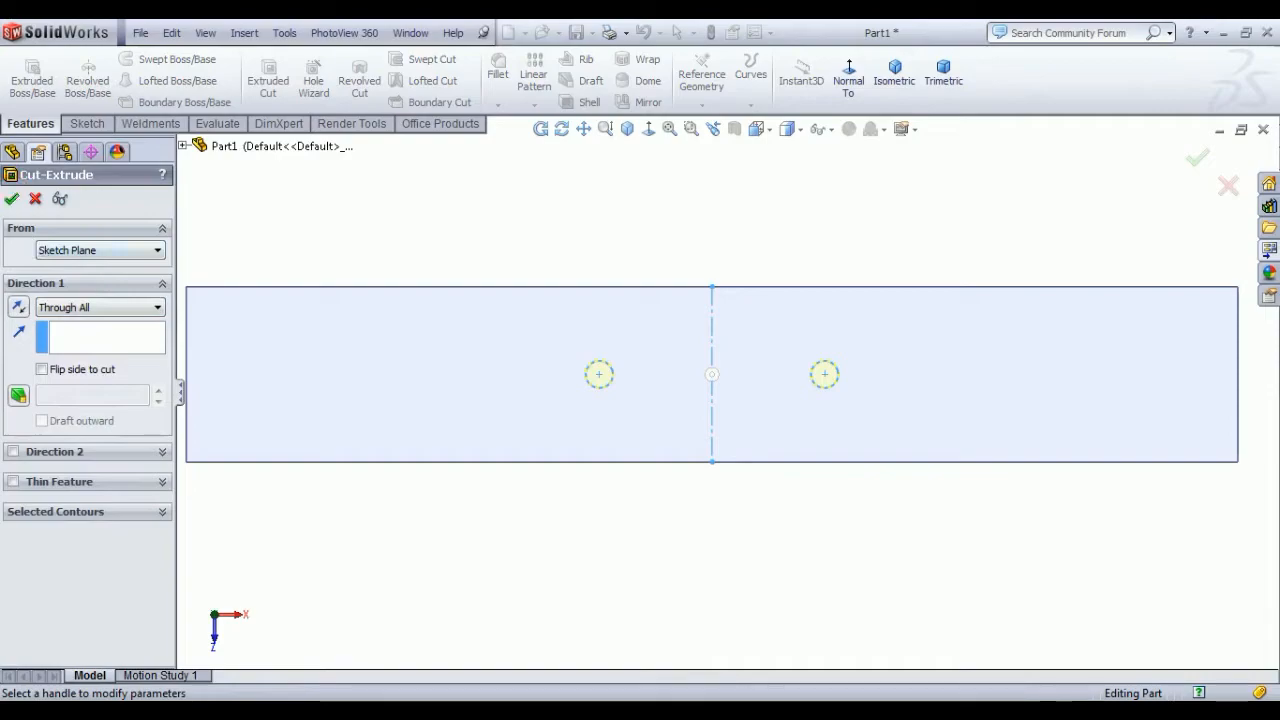
key("Return")
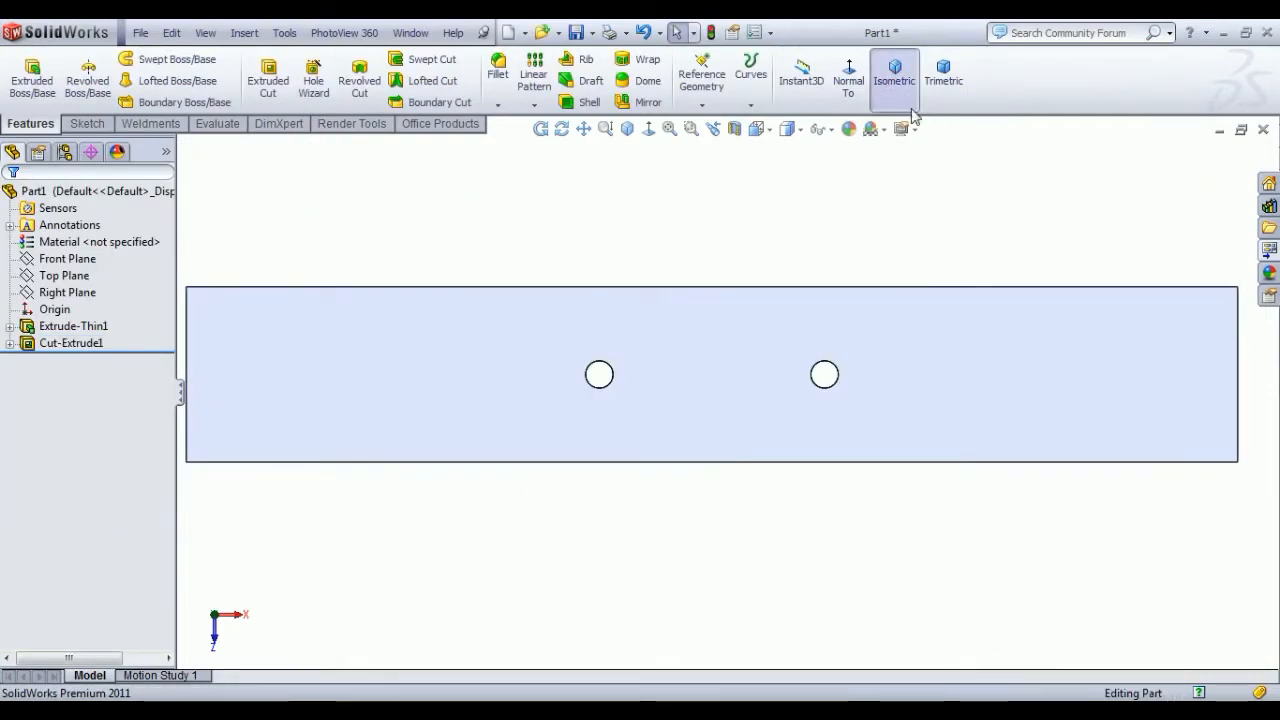
Step: Fillet the tube's long outer edges with a constant radius of 1 mm
left_click(906, 104)
middle_click_drag(631, 528, 700, 470)
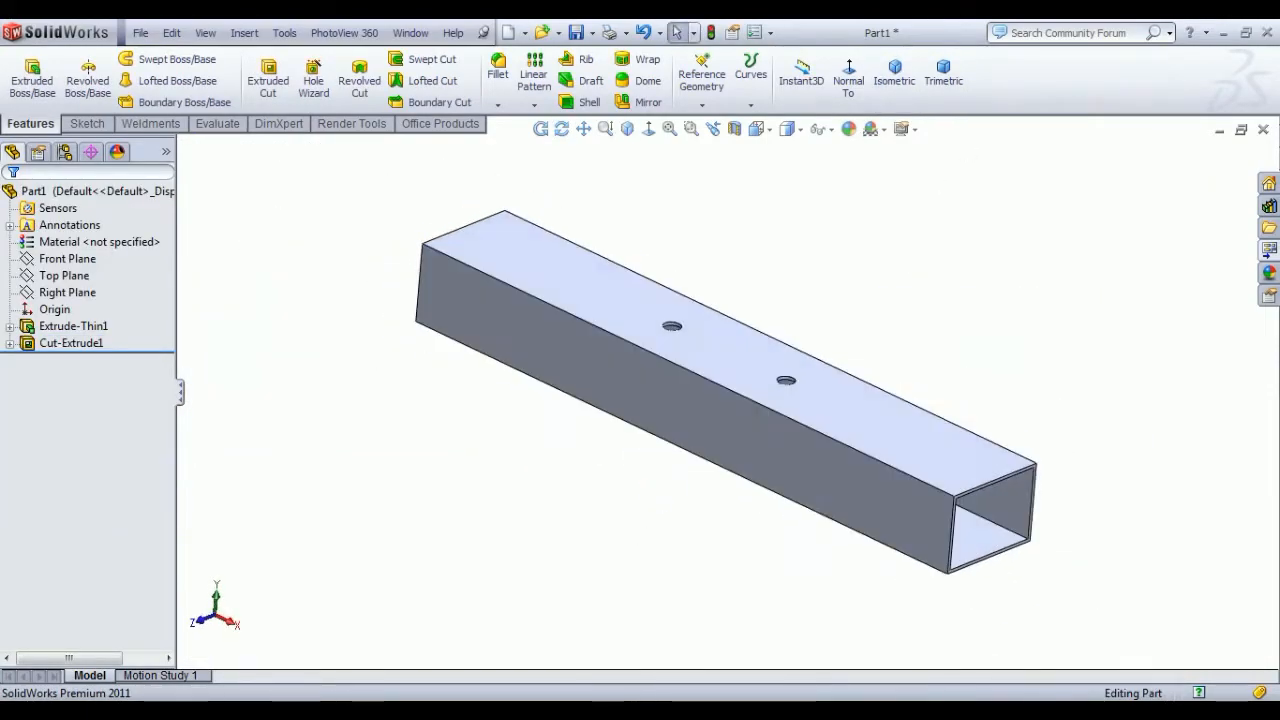
left_click(498, 78)
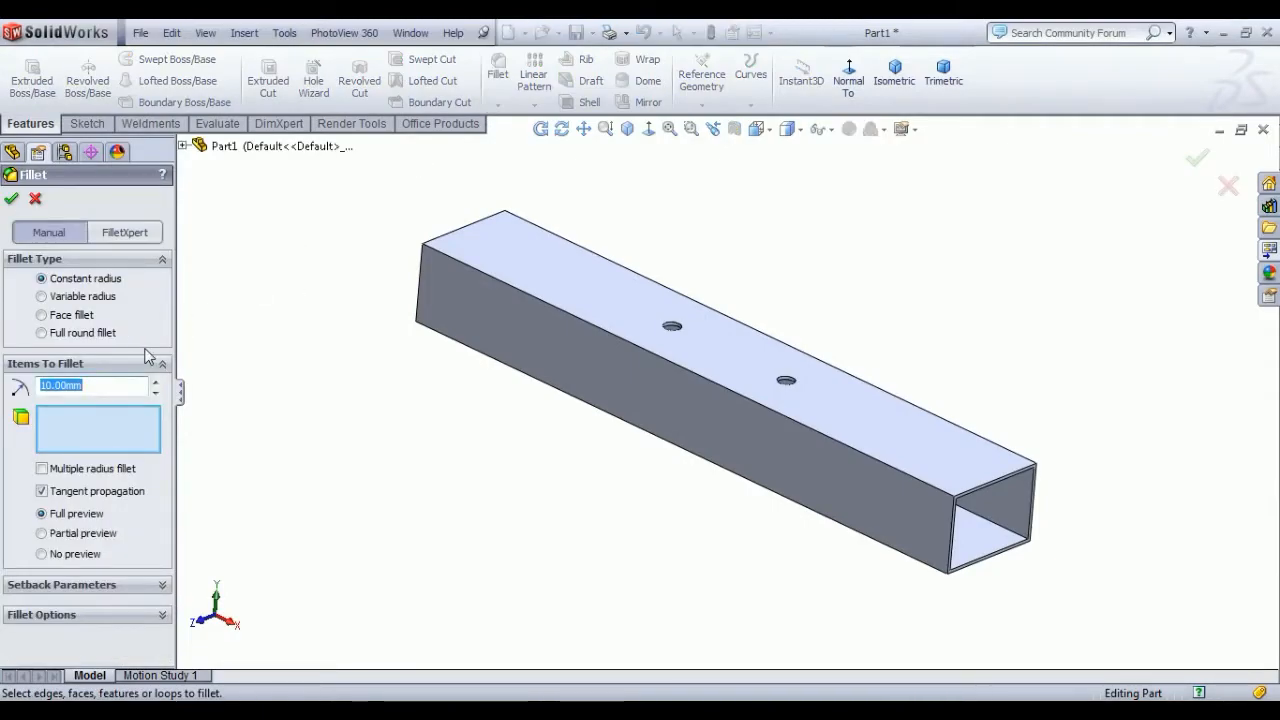
left_click(742, 398)
left_click(824, 515)
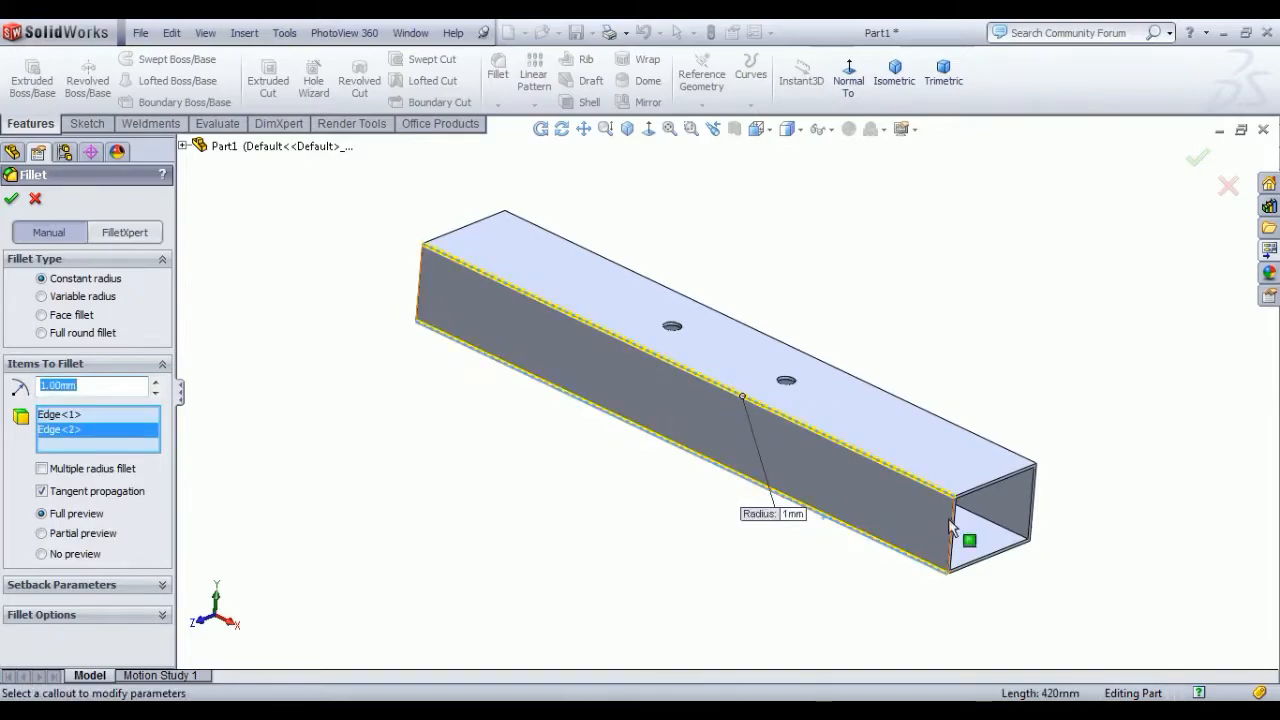
left_click(997, 446)
middle_click_drag(1000, 450, 785, 505)
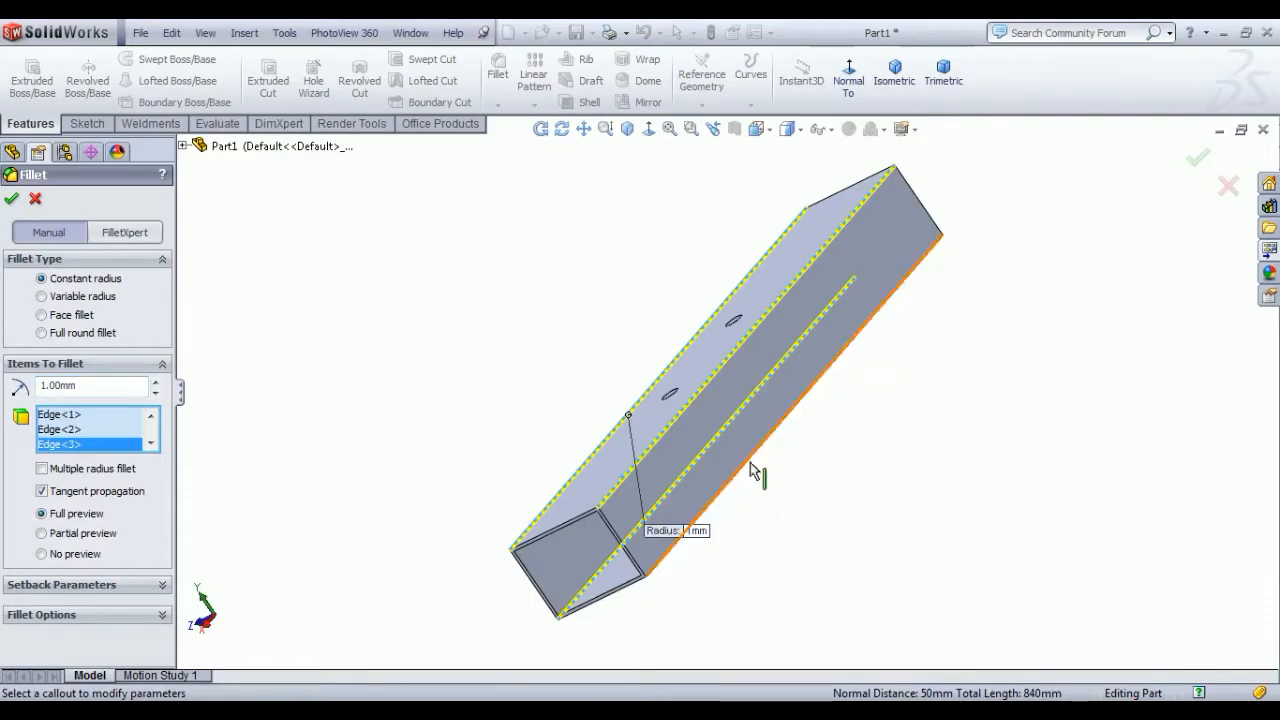
right_click(753, 468)
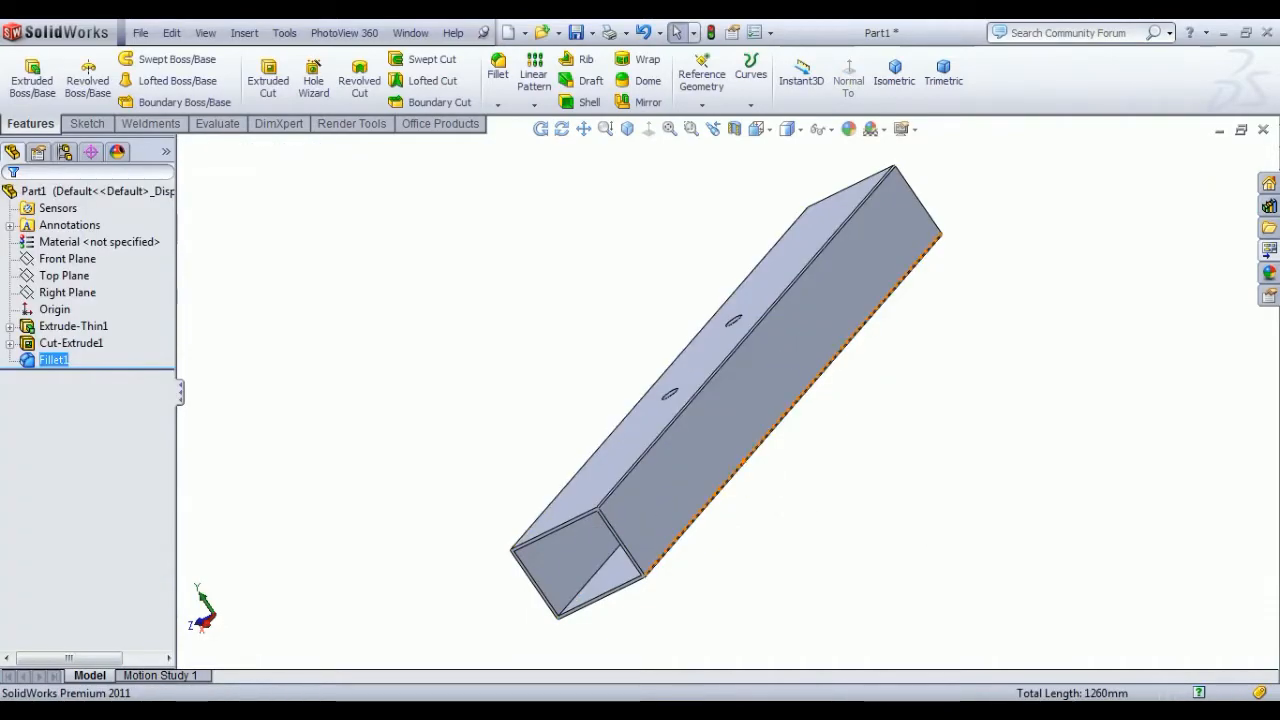
Step: Start a sketch on the tube's bottom face and draw a center rectangle about 148 by 55 mm from the origin
left_click(894, 72)
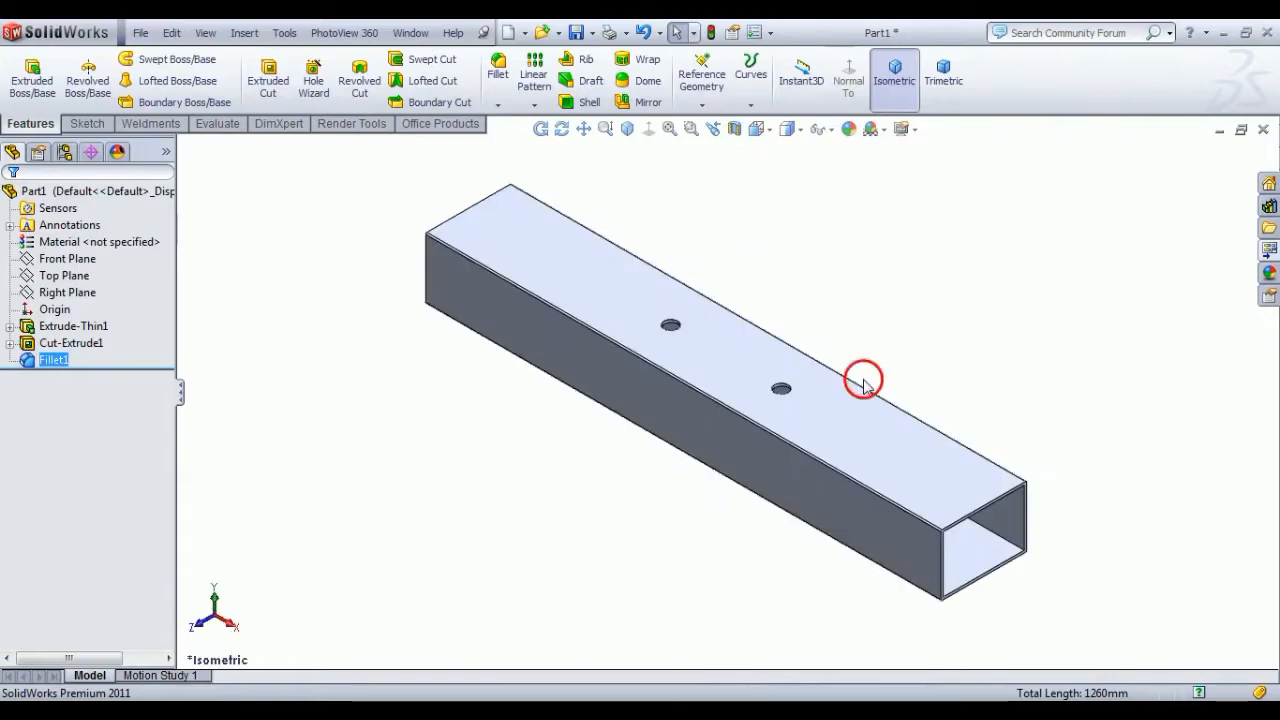
middle_click_drag(520, 531, 694, 418)
left_click(694, 418)
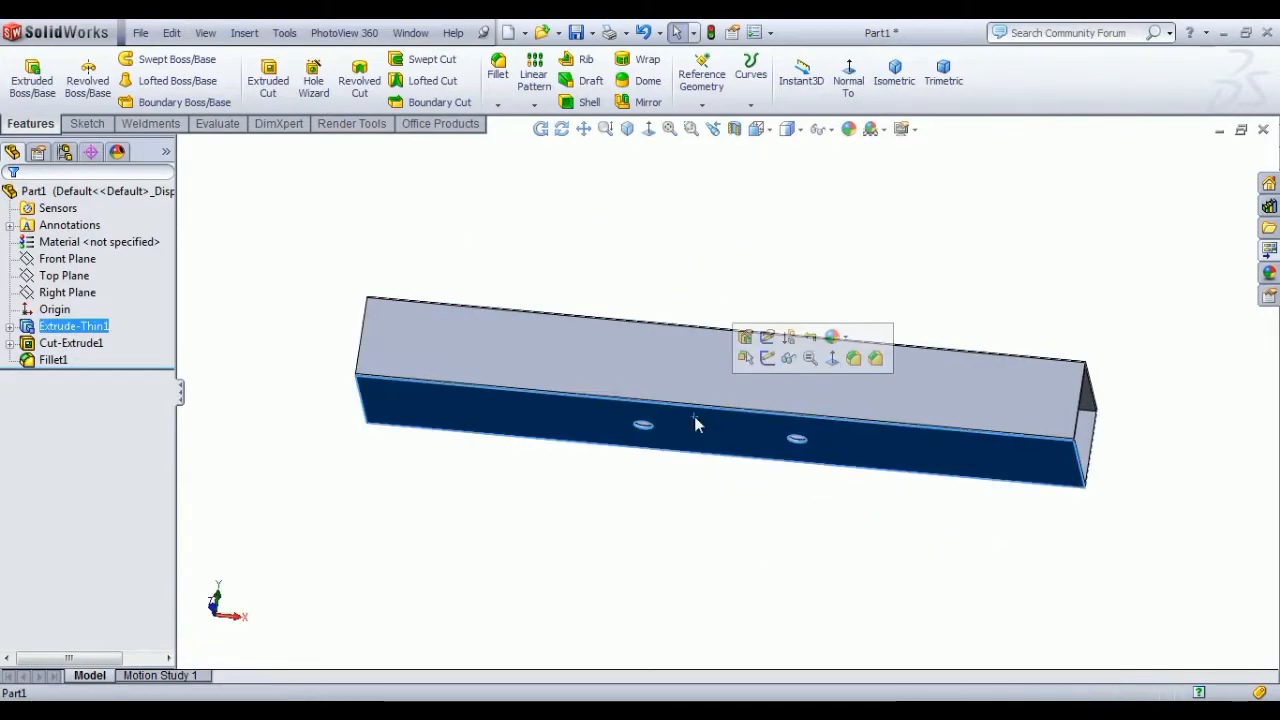
left_click(766, 357)
left_click(733, 98)
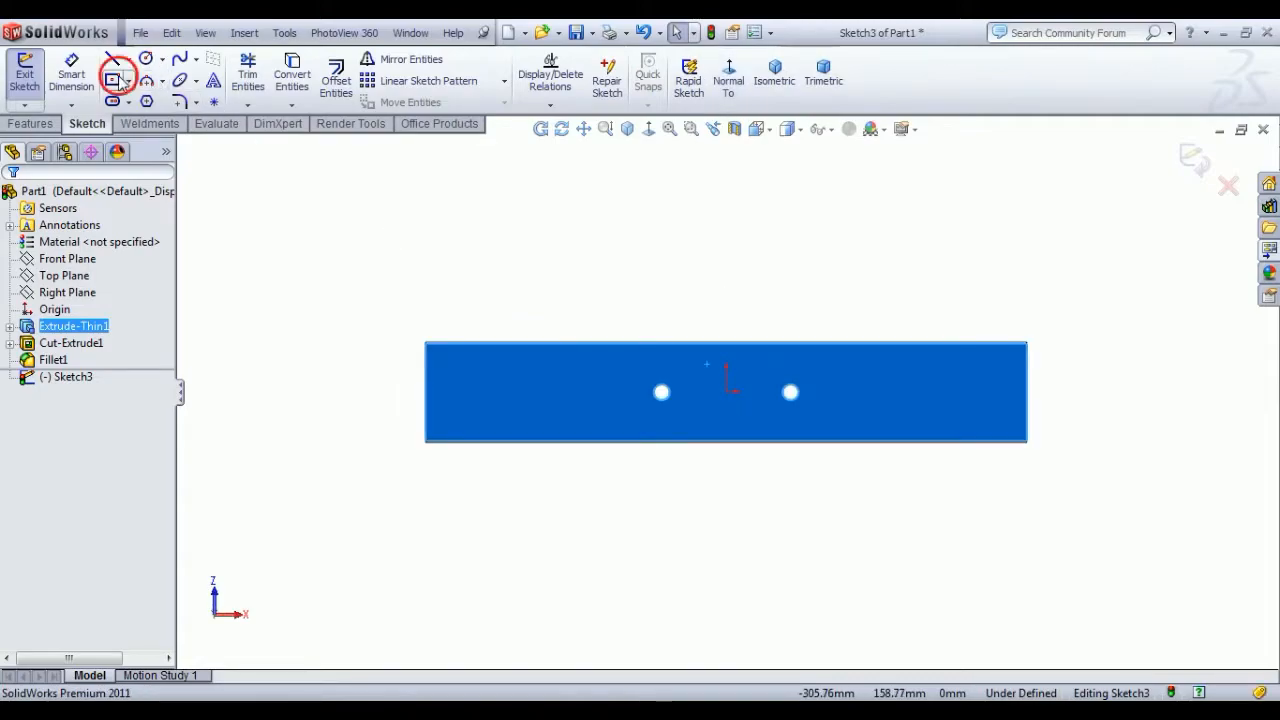
left_click(118, 80)
scroll(755, 455, "down", 4)
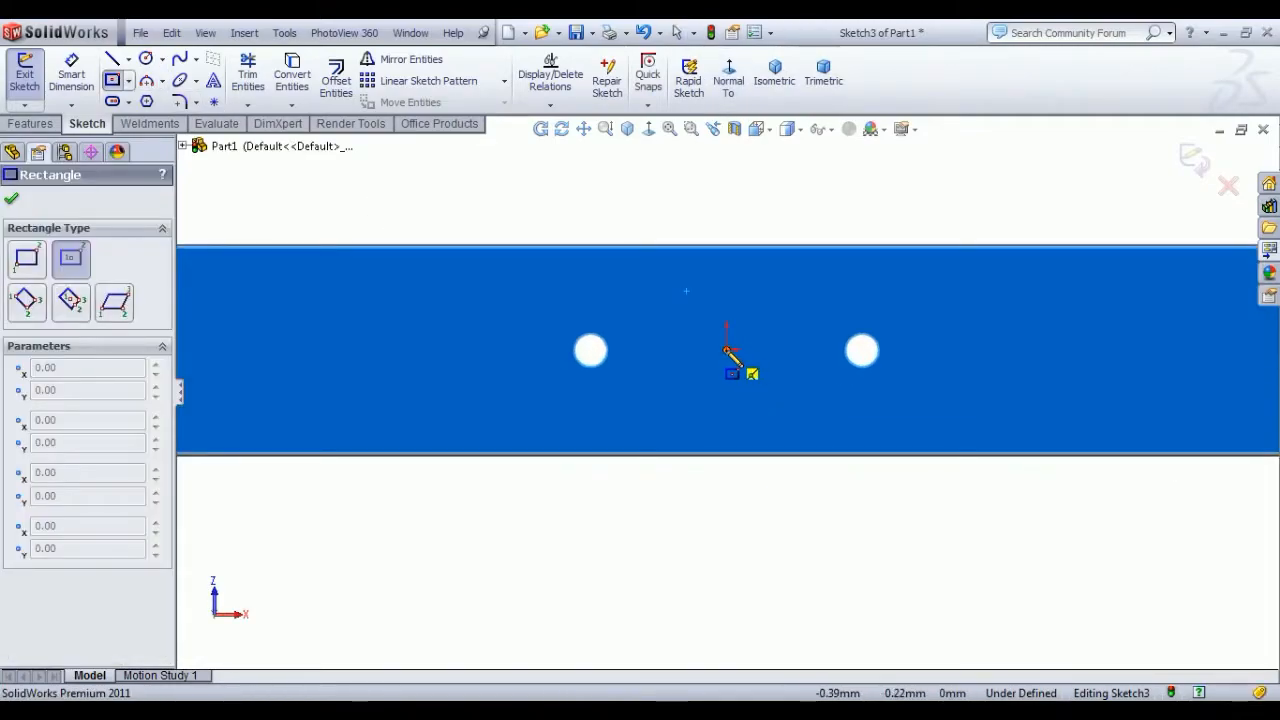
left_click(727, 350)
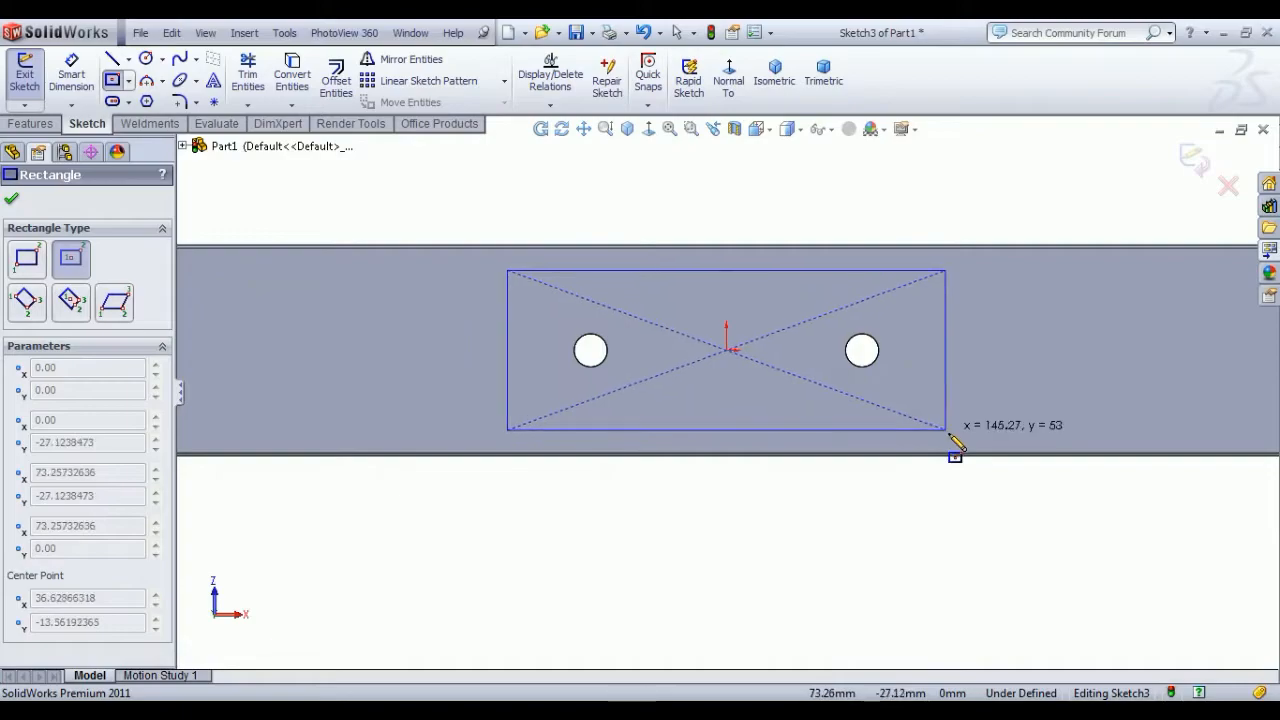
left_click(949, 433)
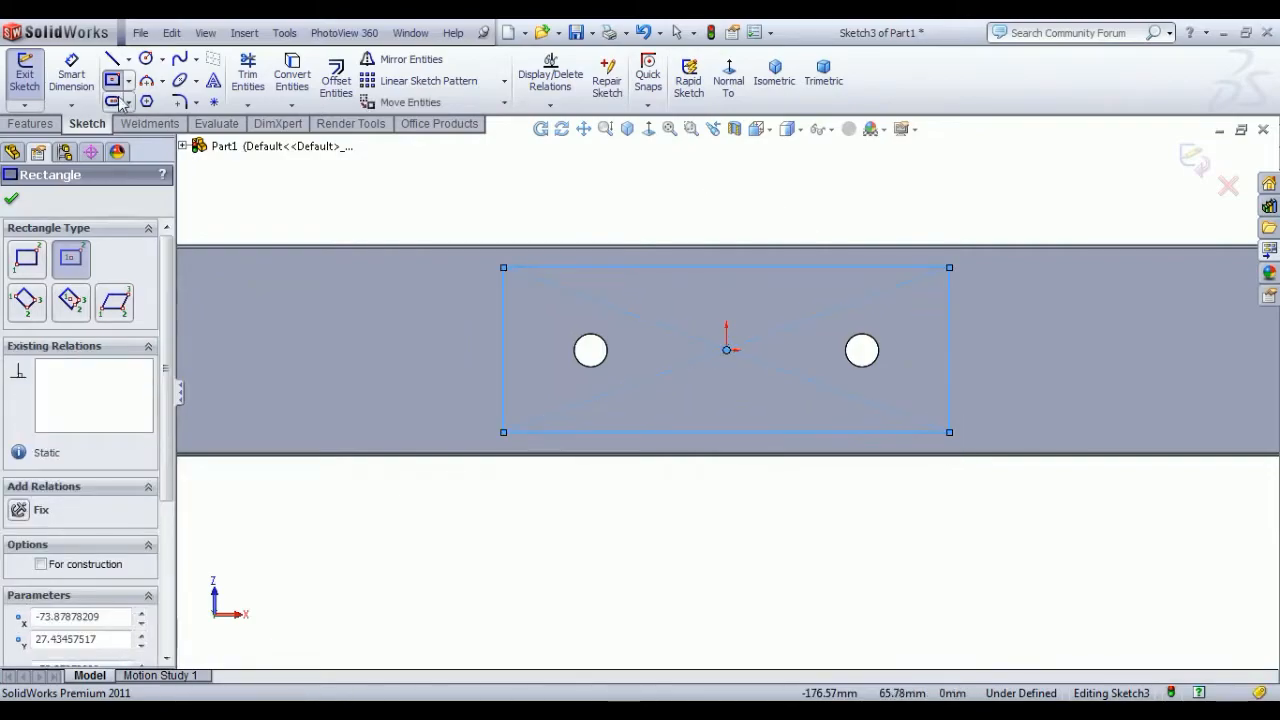
Step: Draw center rectangles around the holes, about 15 by 16 mm on the left and 19 by 22 mm on the right
left_click(591, 350)
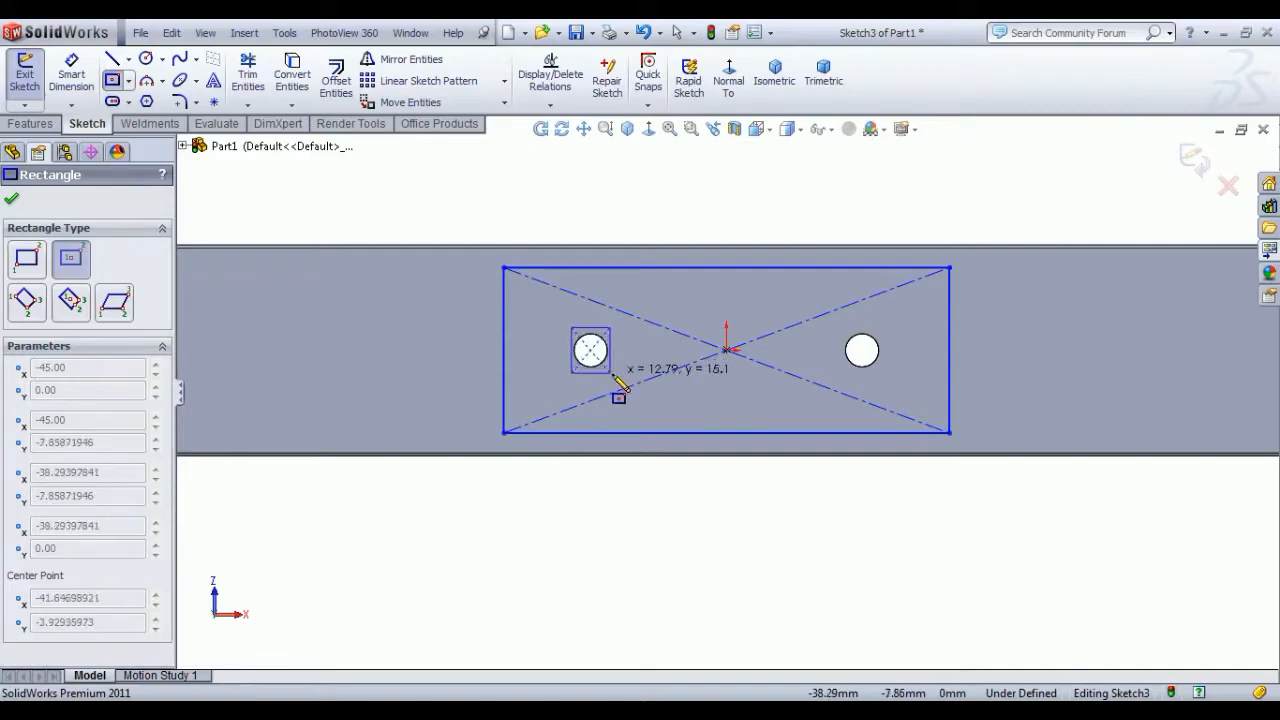
left_click(613, 373)
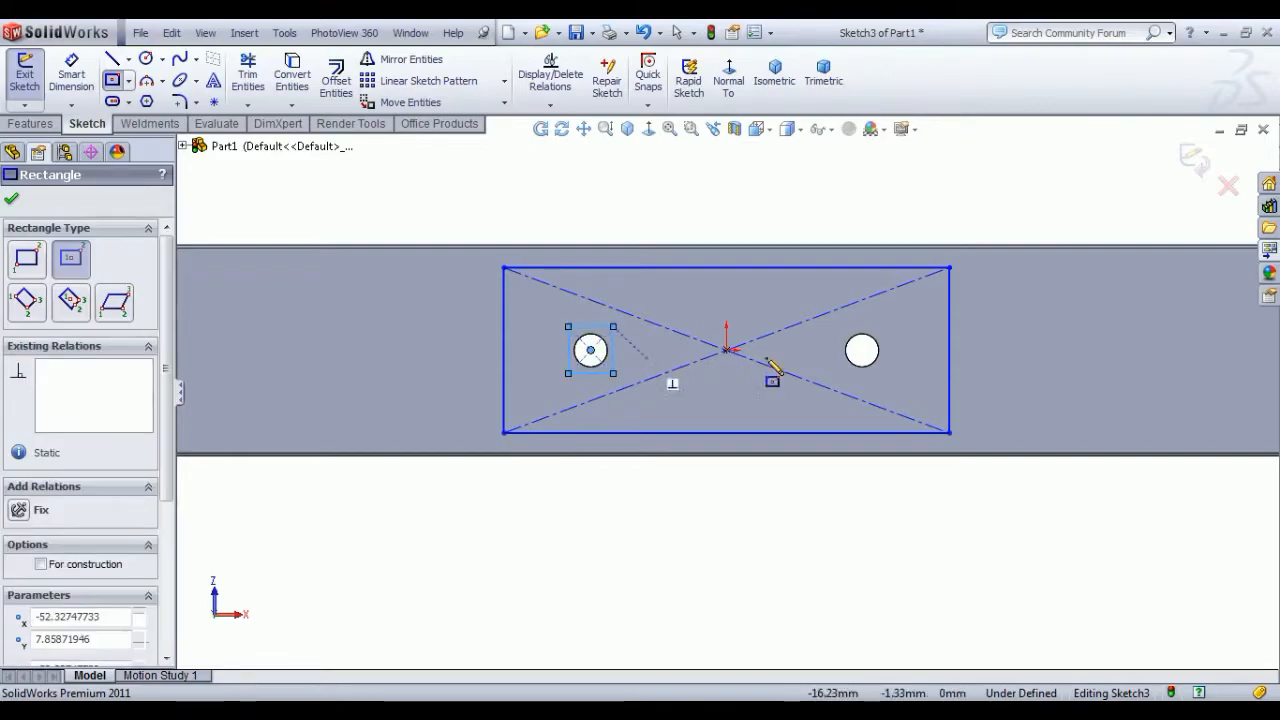
left_click(862, 350)
left_click(890, 382)
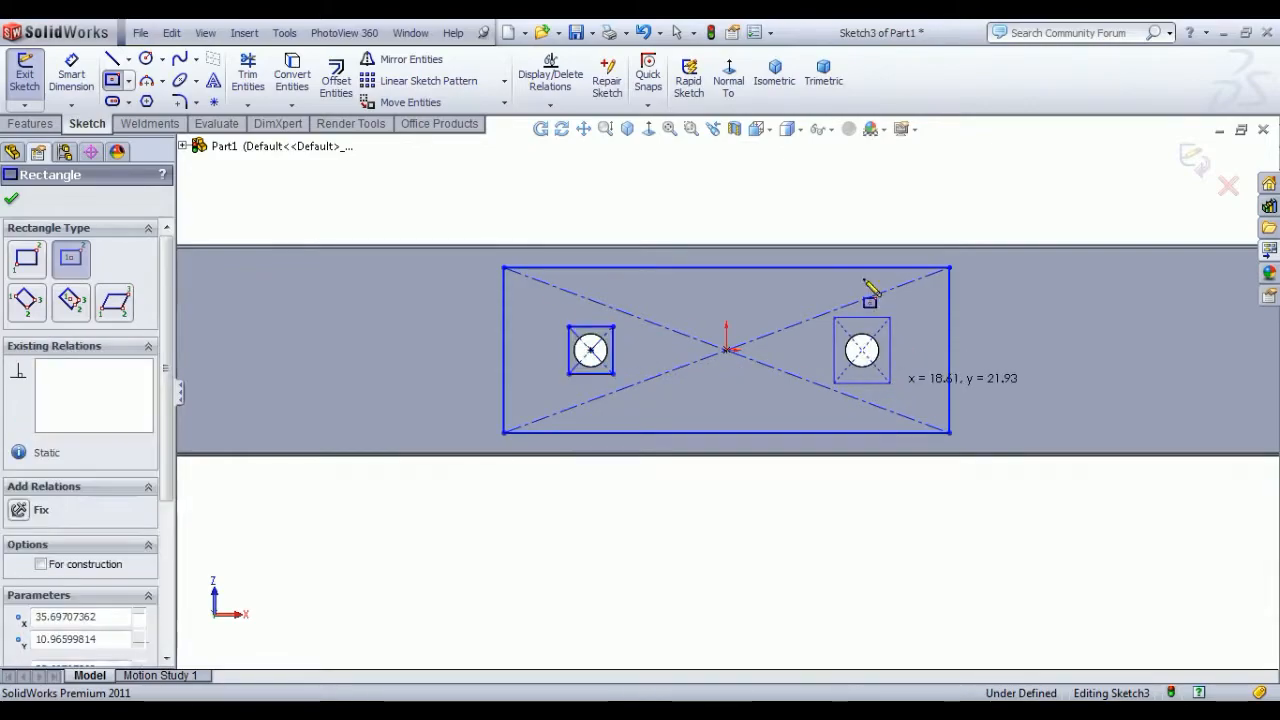
right_click(787, 205)
left_click(826, 212)
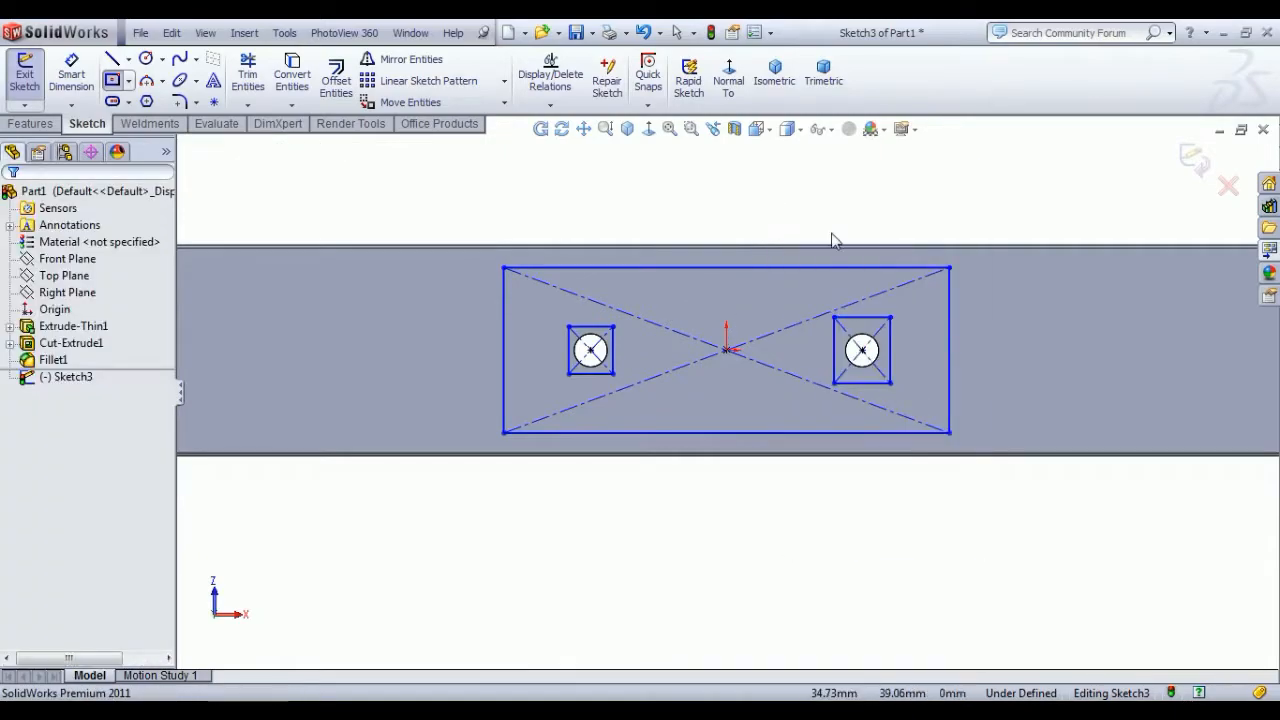
Step: Make the two small rectangles around the holes equal in both height and width
left_click(890, 357)
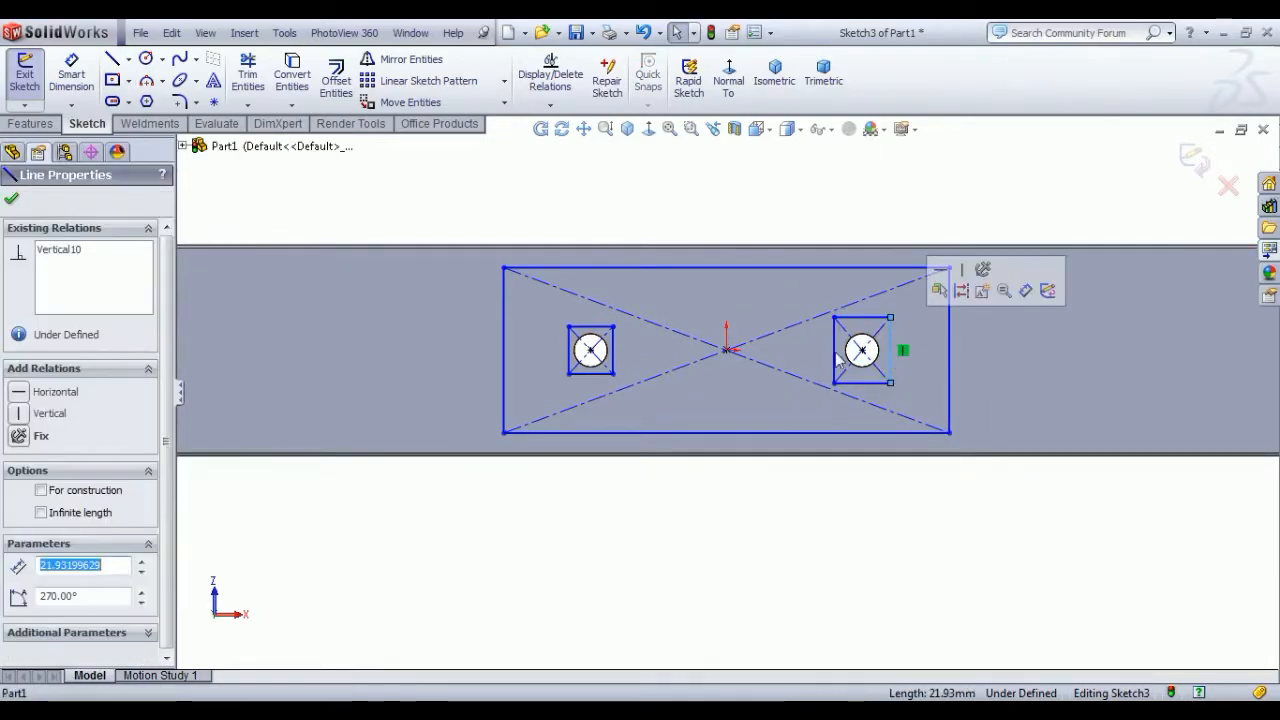
left_click(614, 358, "ctrl")
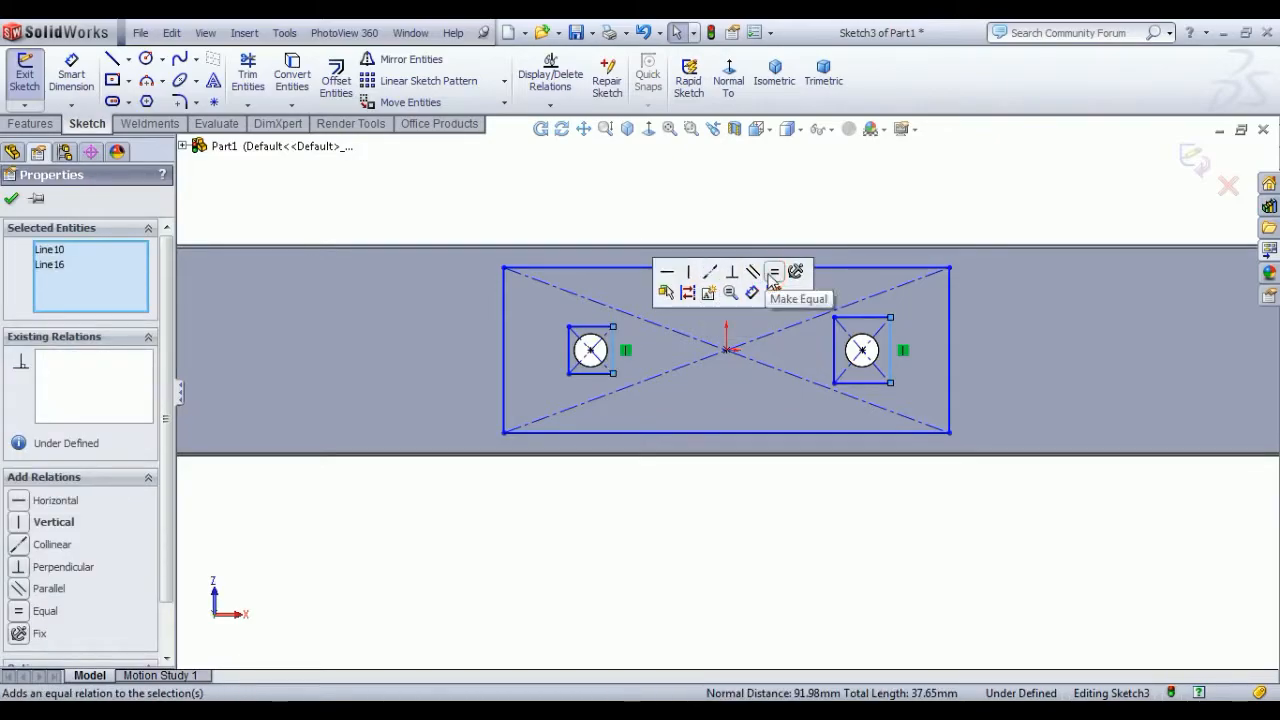
left_click(773, 272)
left_click(590, 318)
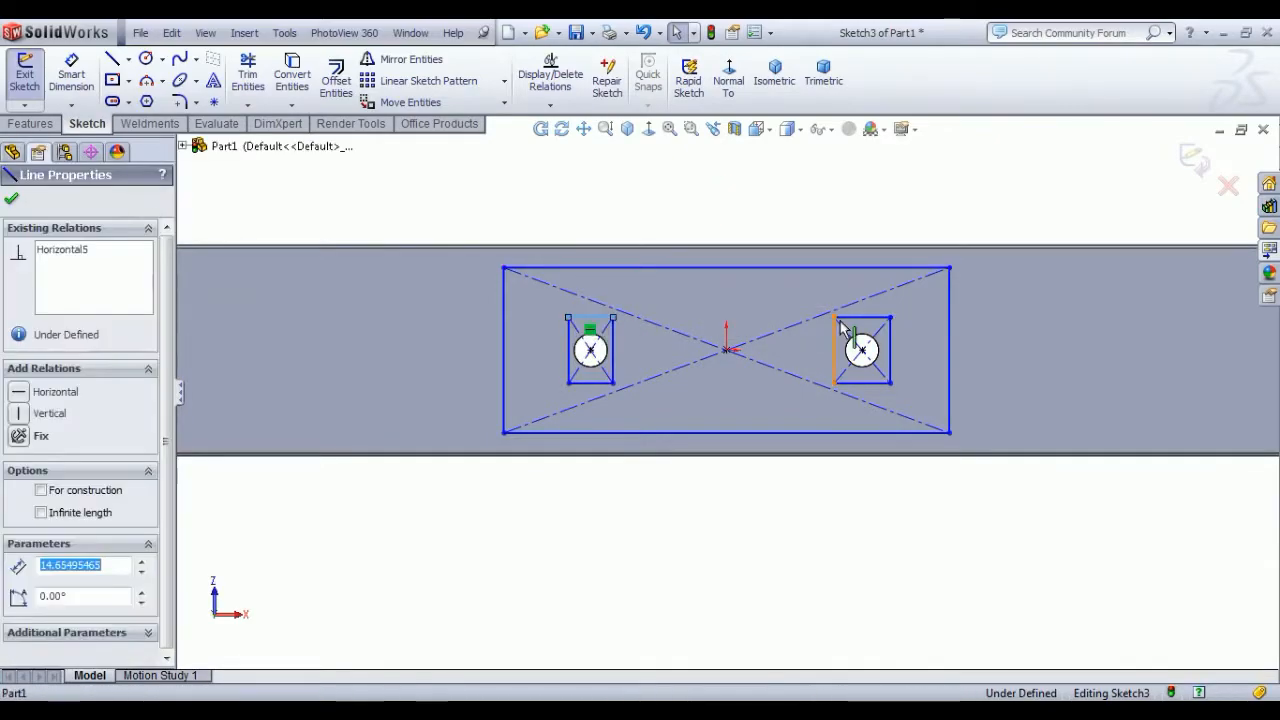
left_click(860, 318, "ctrl")
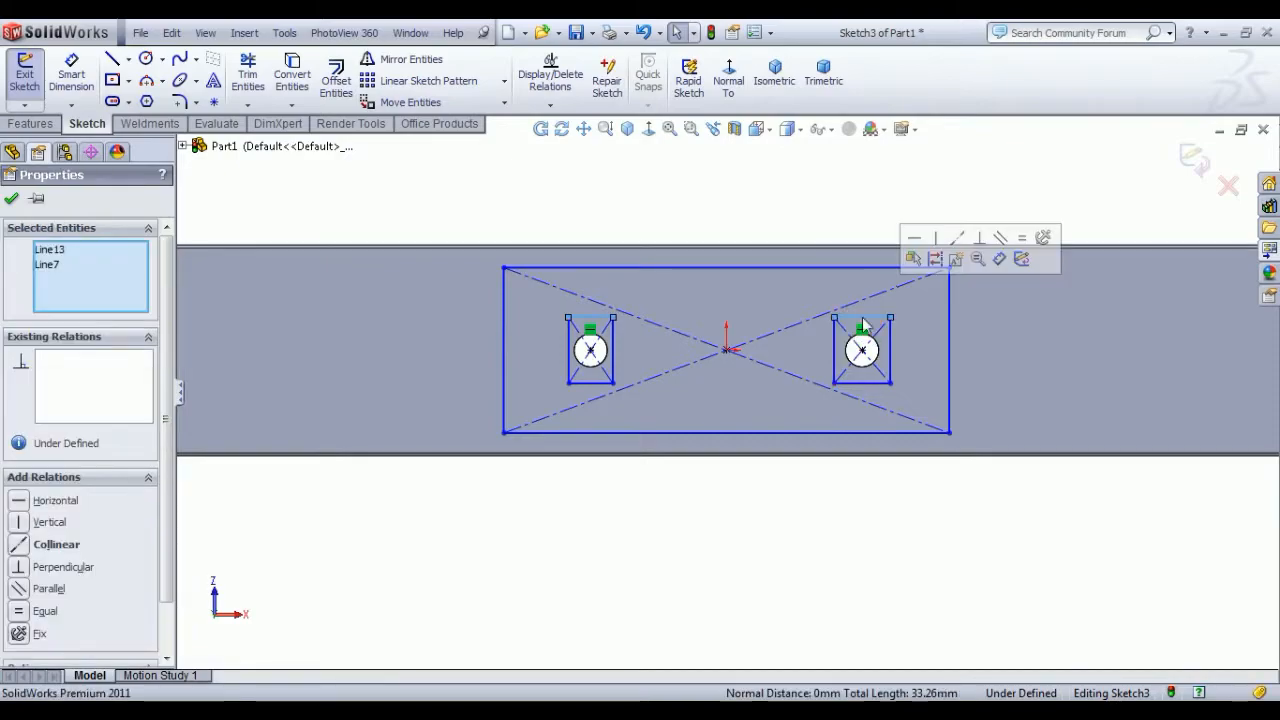
left_click(1021, 238)
left_click(963, 220)
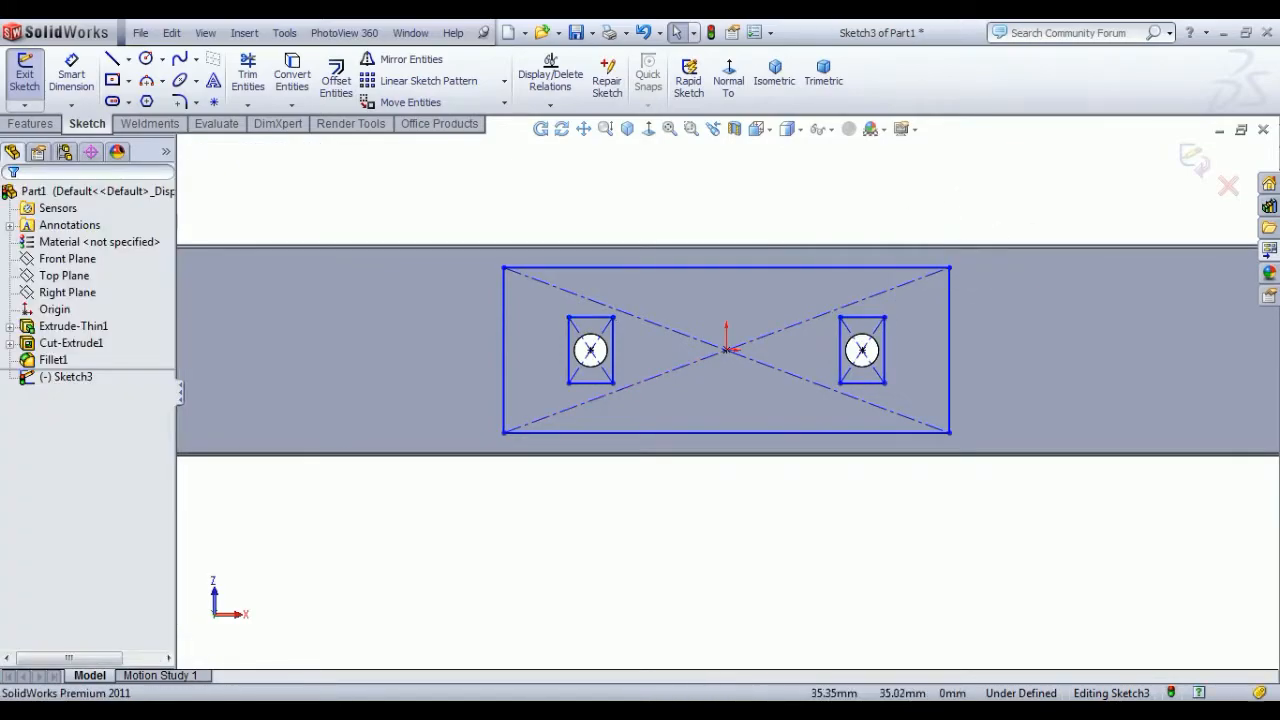
Step: Make the large rectangle's upper side collinear with the tube's upper long outer edge
left_click(771, 268)
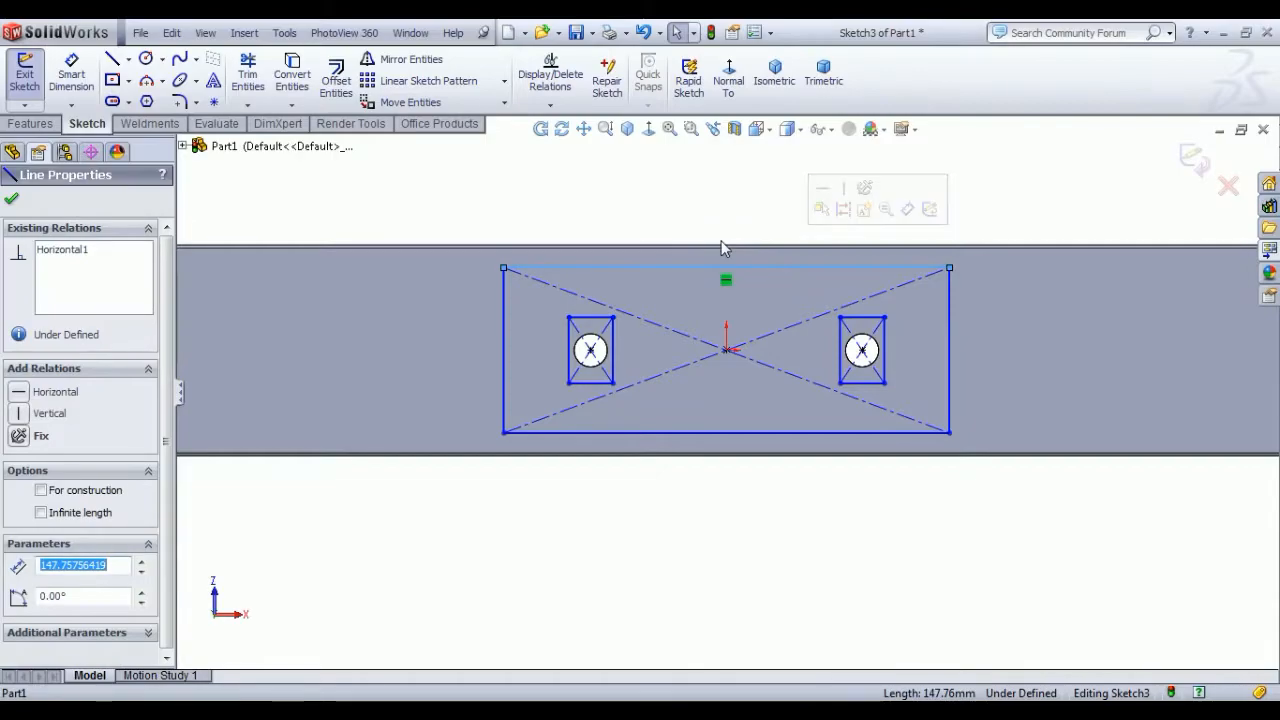
scroll(752, 280, "down", 3)
scroll(744, 274, "down", 2)
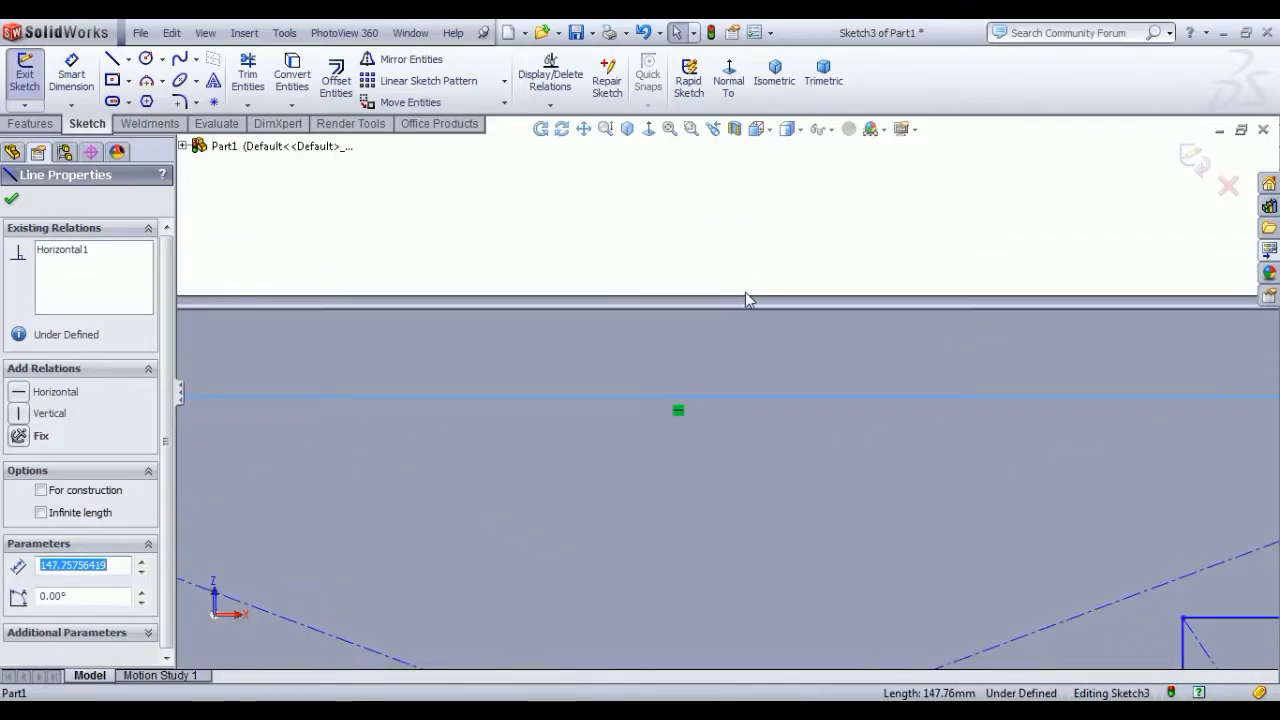
left_click(745, 296, "ctrl")
left_click(800, 226)
scroll(820, 300, "up", 5)
scroll(838, 354, "up", 3)
left_click(735, 199)
Step: Dimension the large rectangle's lower side and set its length to 120 mm
left_click(69, 87)
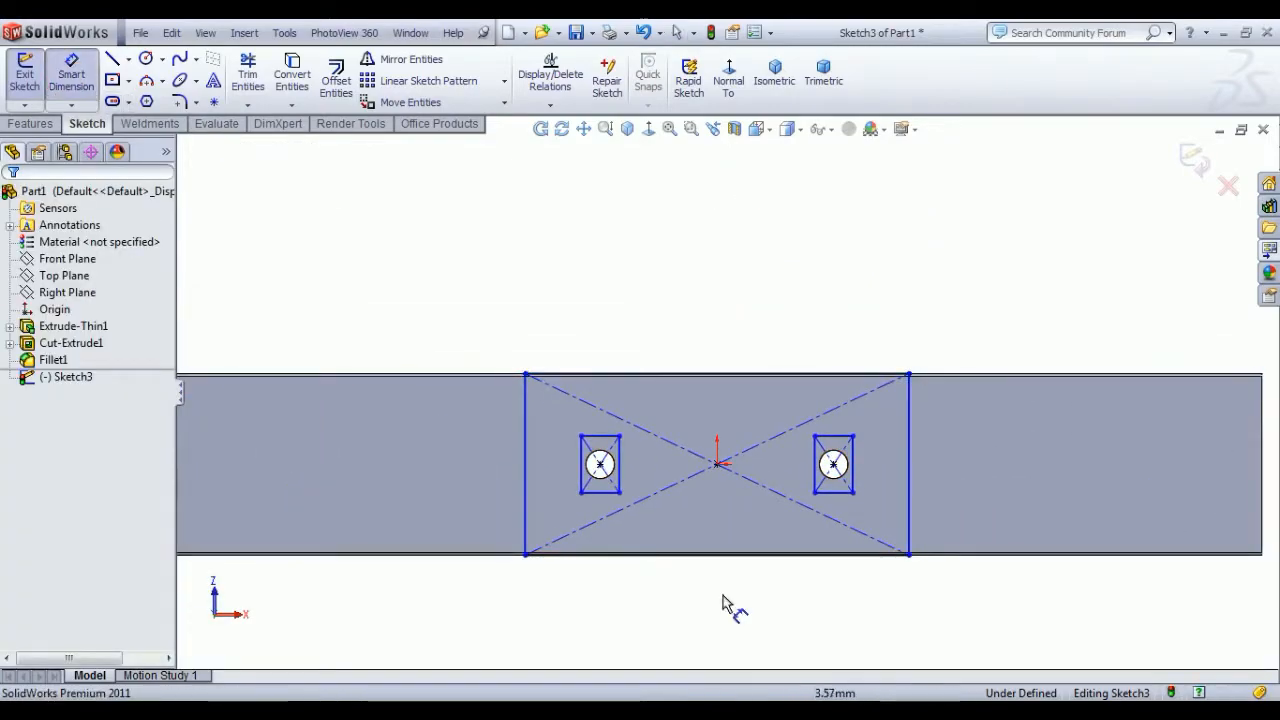
left_click(730, 555)
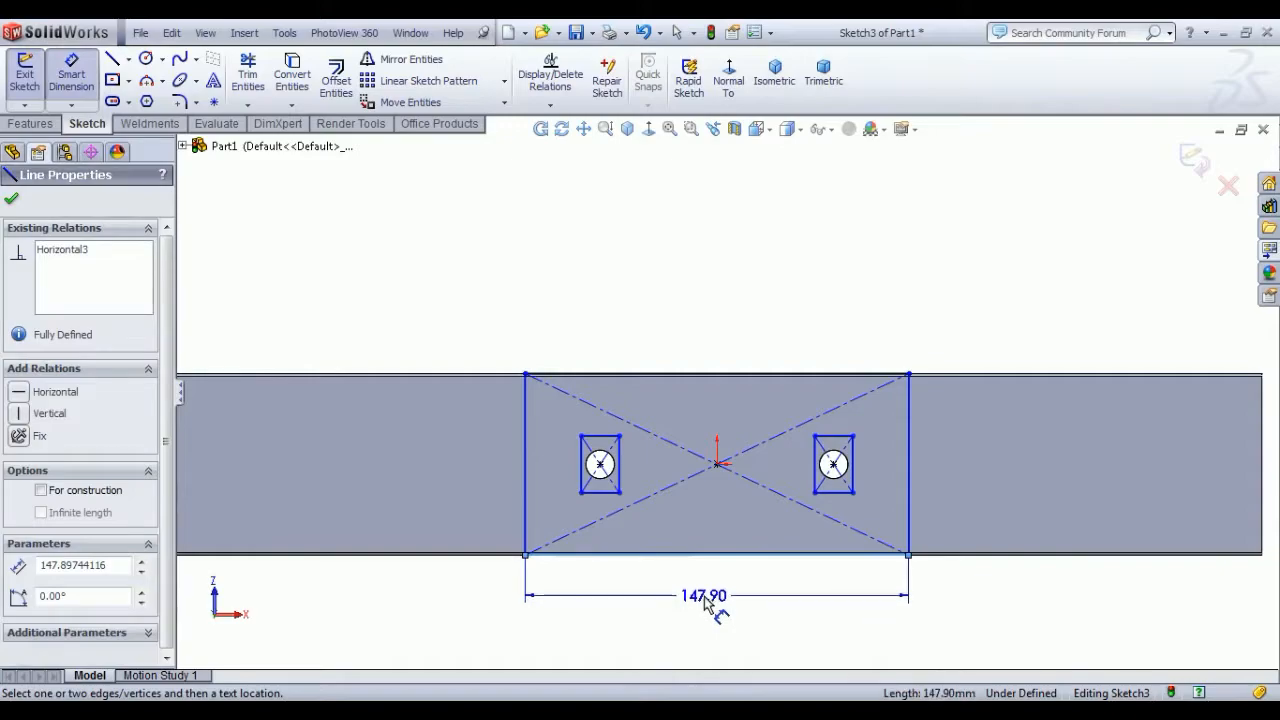
left_click(725, 597)
type("12")
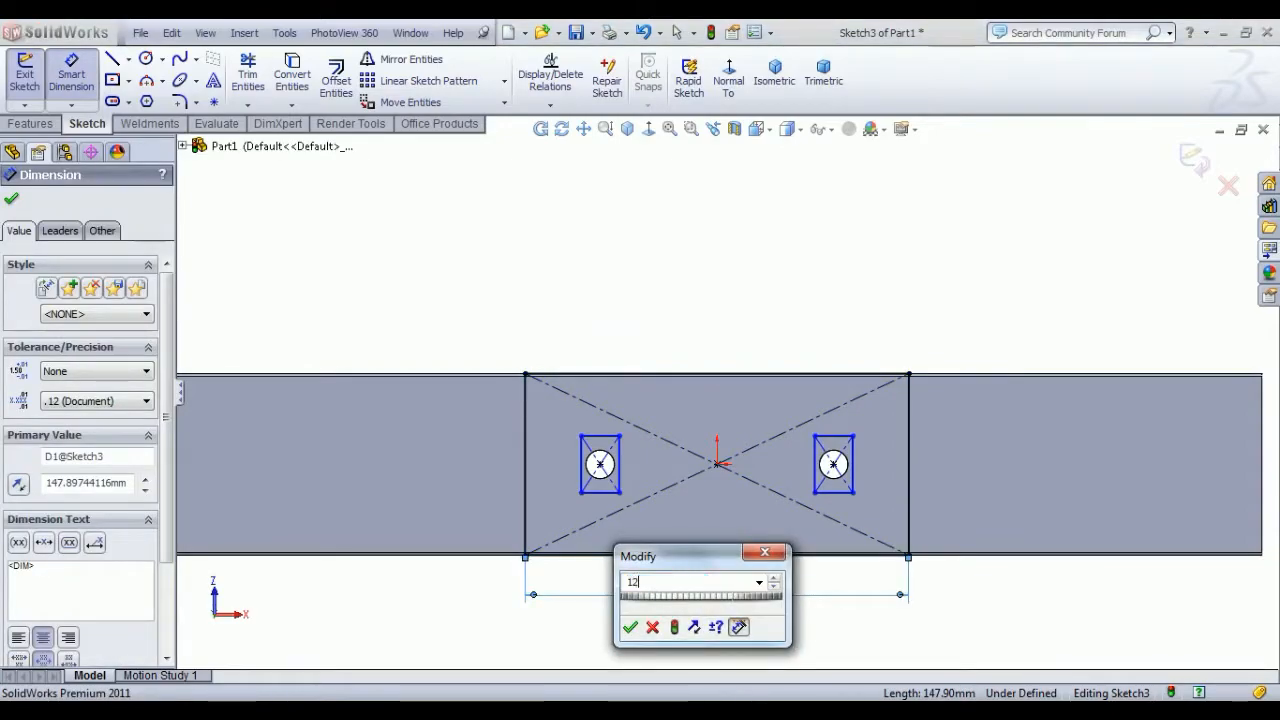
type("0")
key("Return")
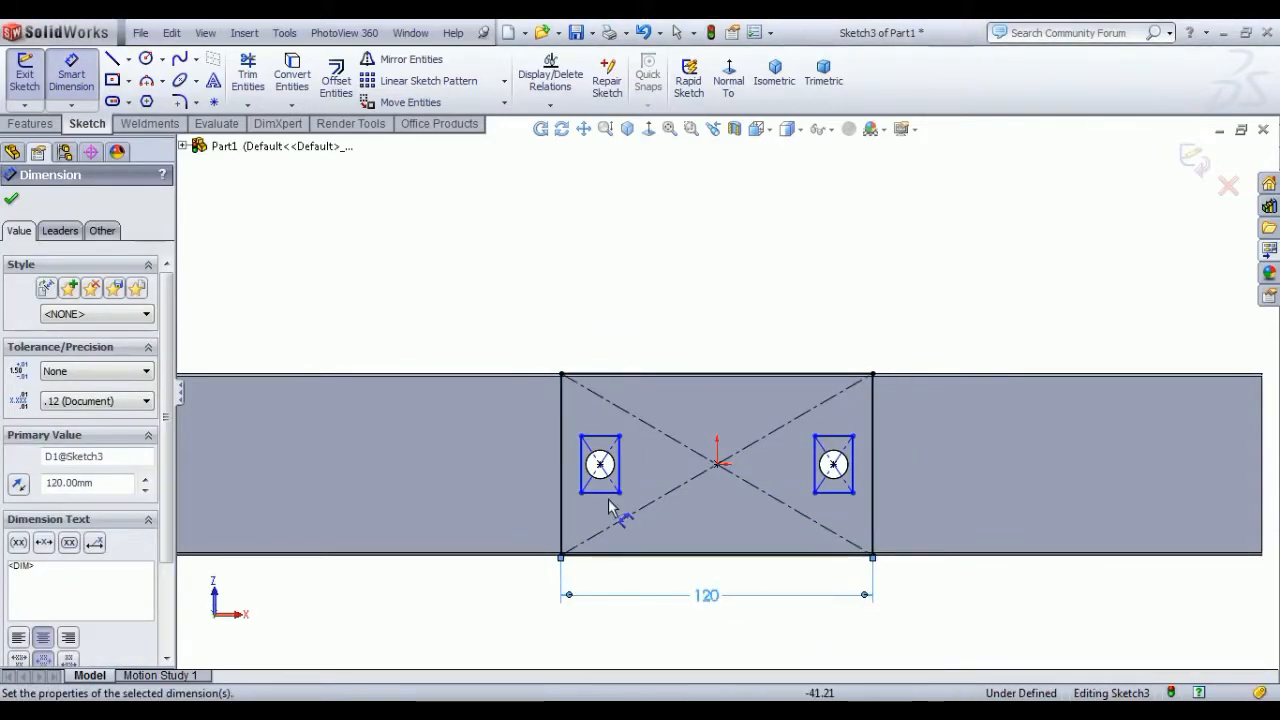
Step: Dimension the small rectangle around the left hole to 11 mm wide and 11 mm high
left_click(598, 492)
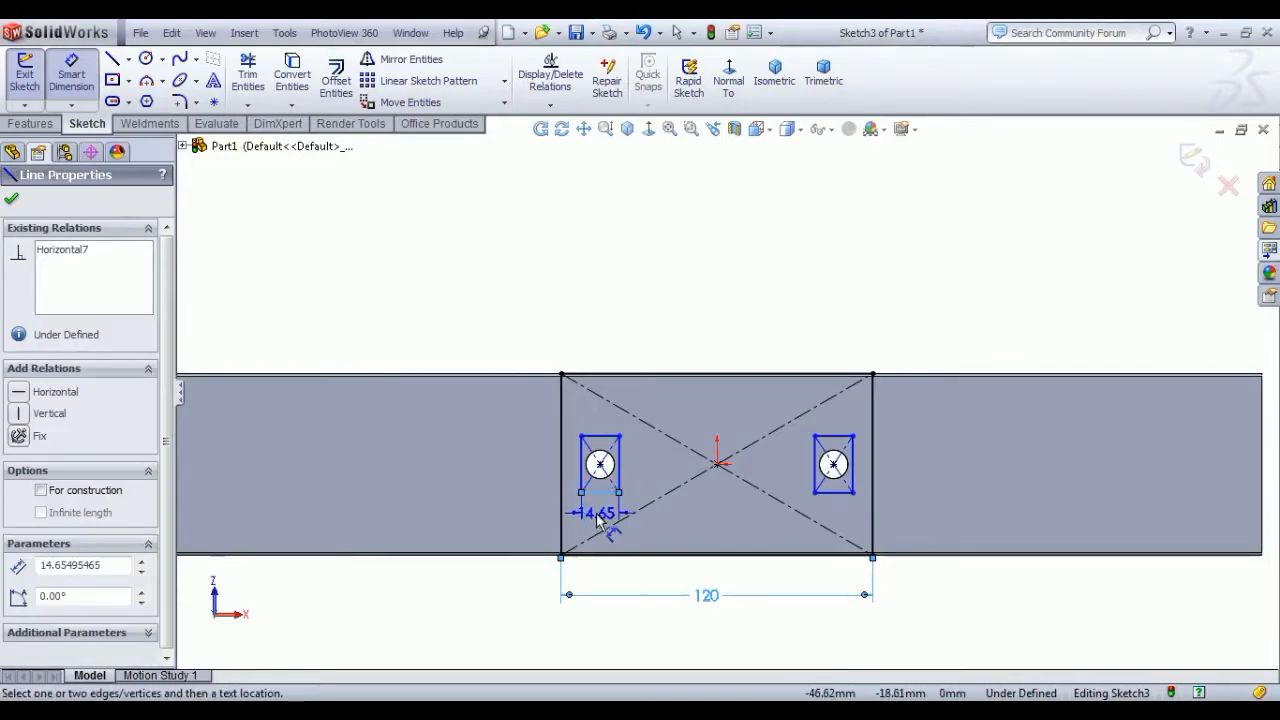
left_click(603, 520)
type("10")
key("Return")
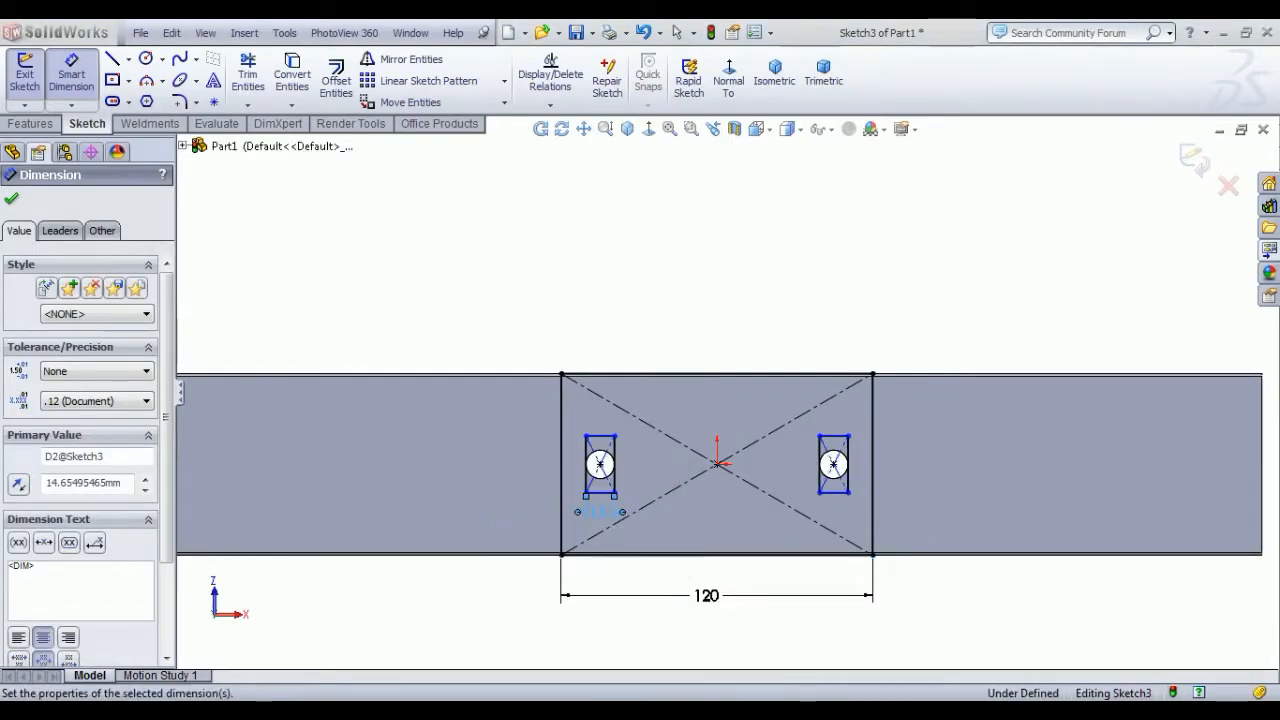
left_click(615, 470)
left_click(652, 465)
type("11")
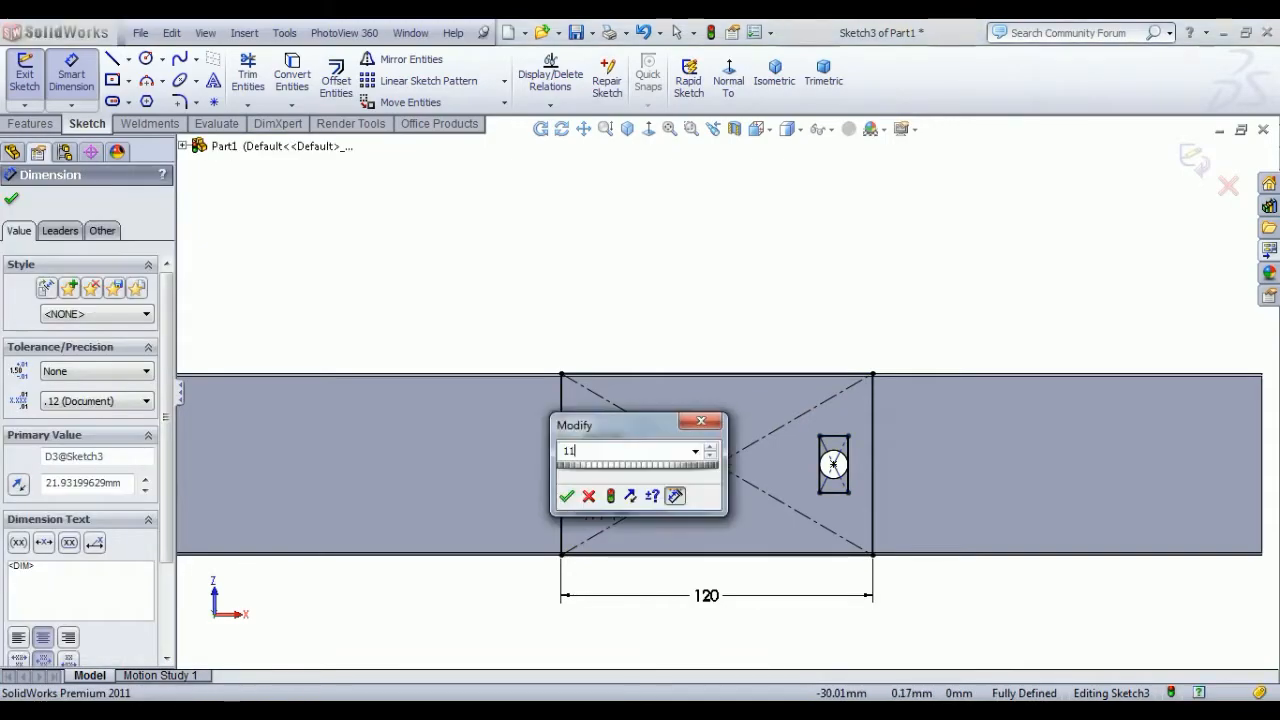
key("Return")
right_click(586, 285)
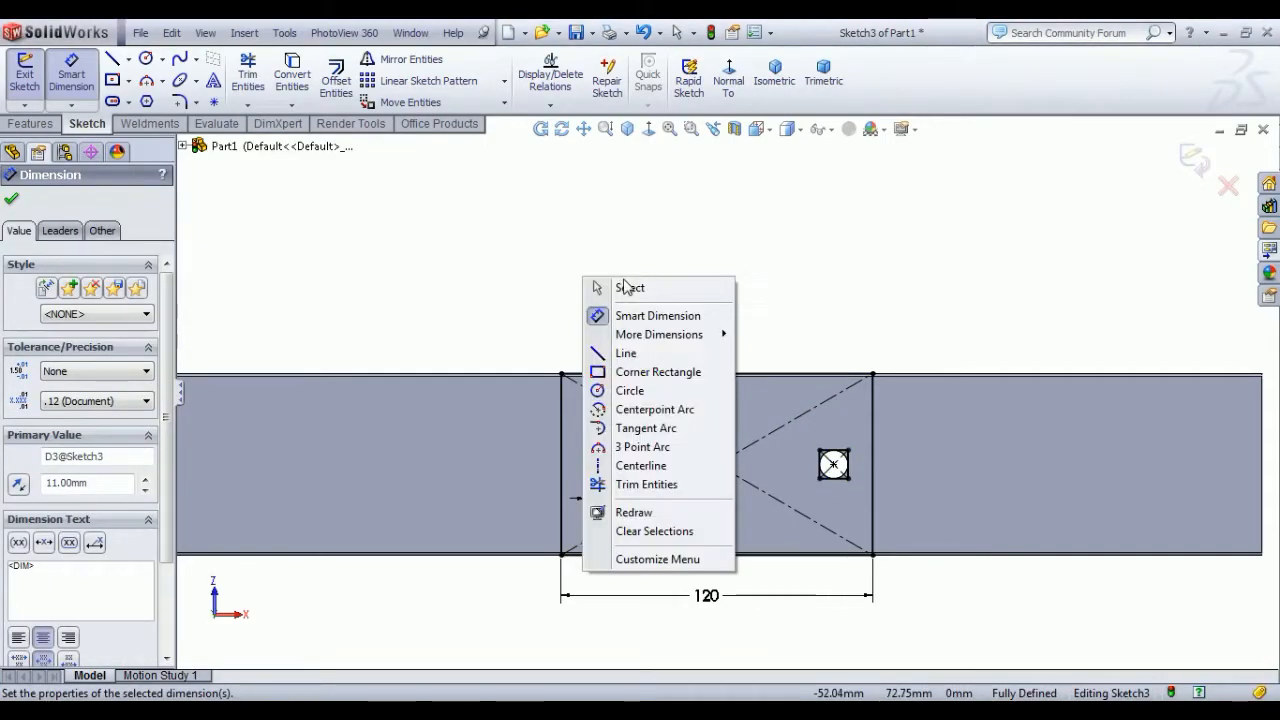
left_click(626, 288)
Step: Close the sketch and extrude it as a 4 mm blind boss merged with the tube
left_click(24, 75)
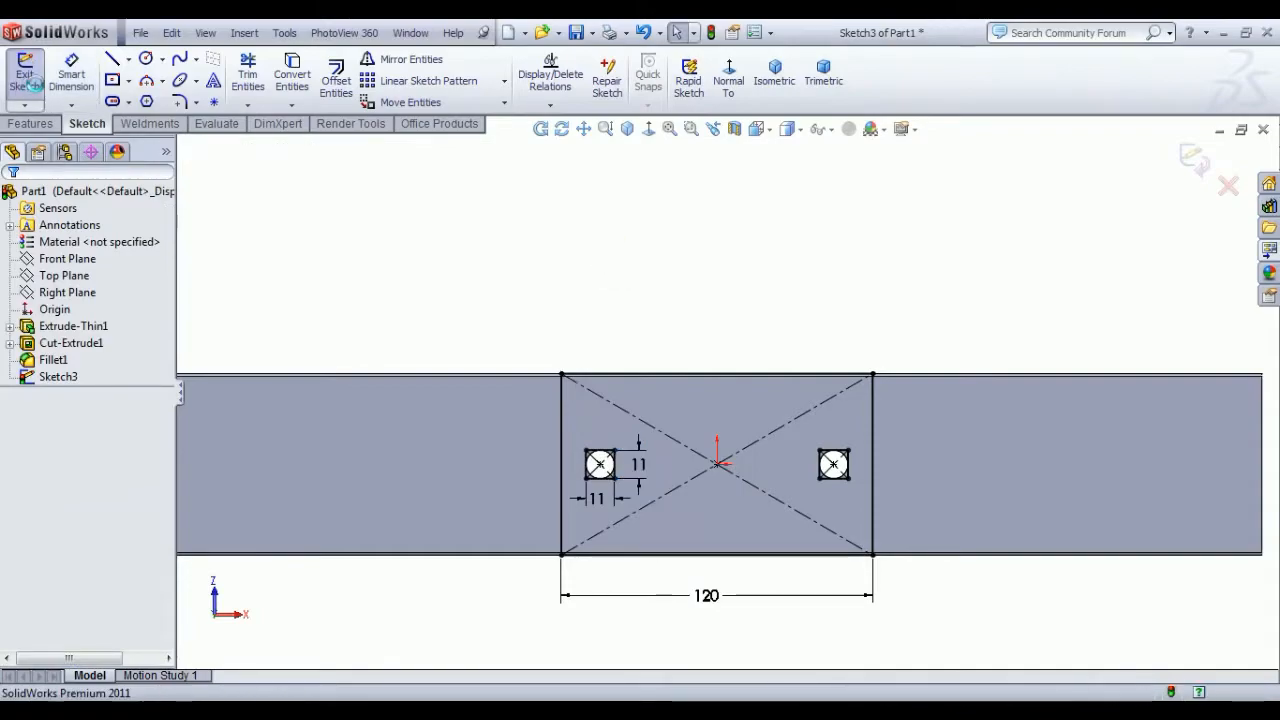
left_click(32, 75)
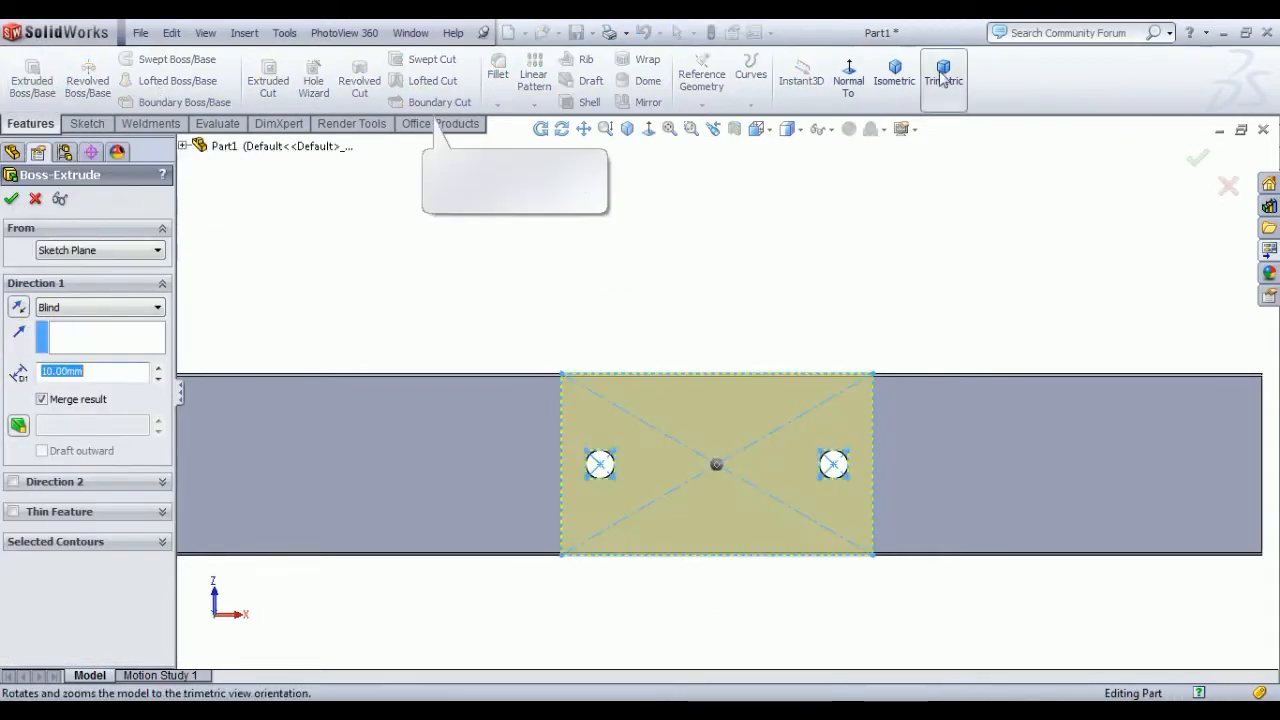
left_click(894, 67)
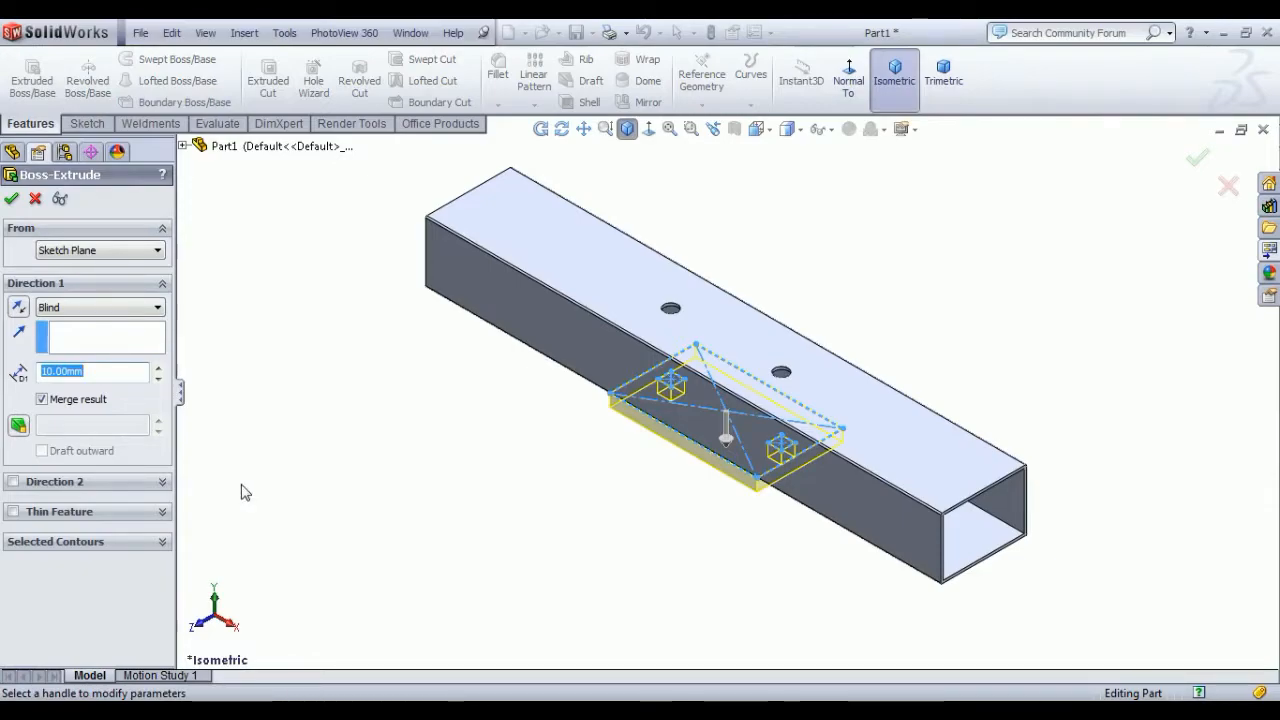
type("4")
key("Return")
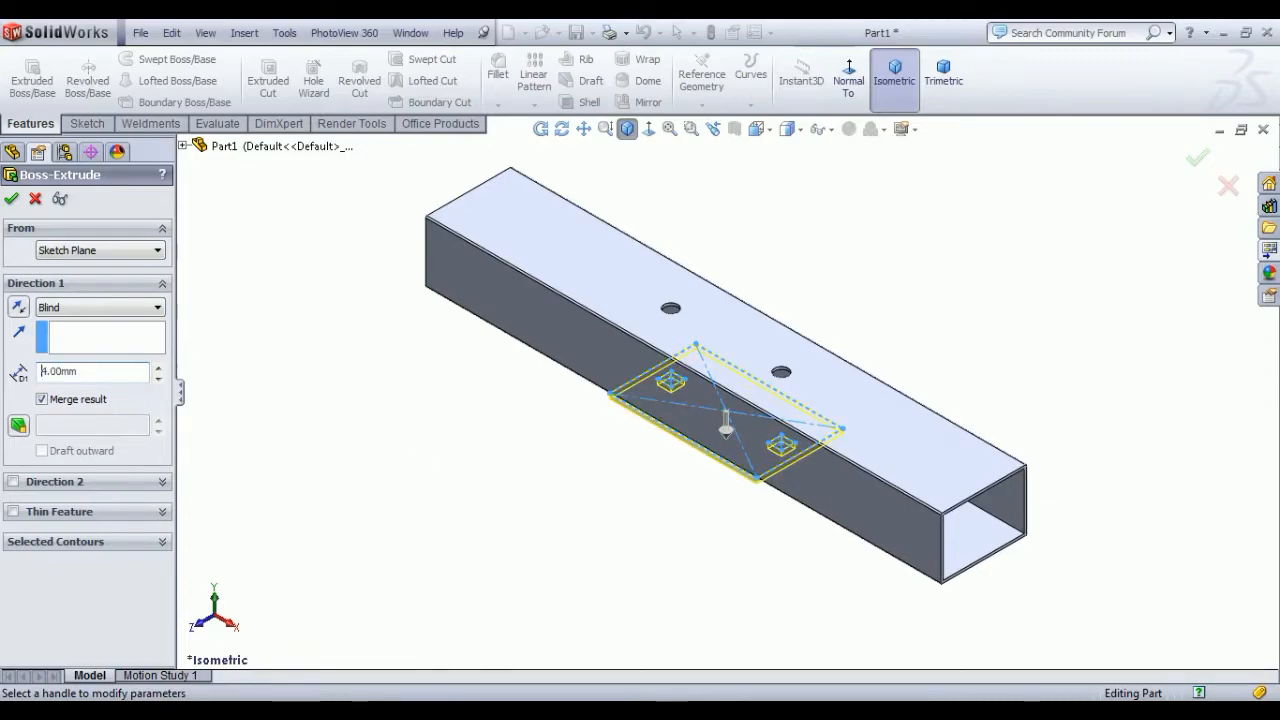
left_click(11, 198)
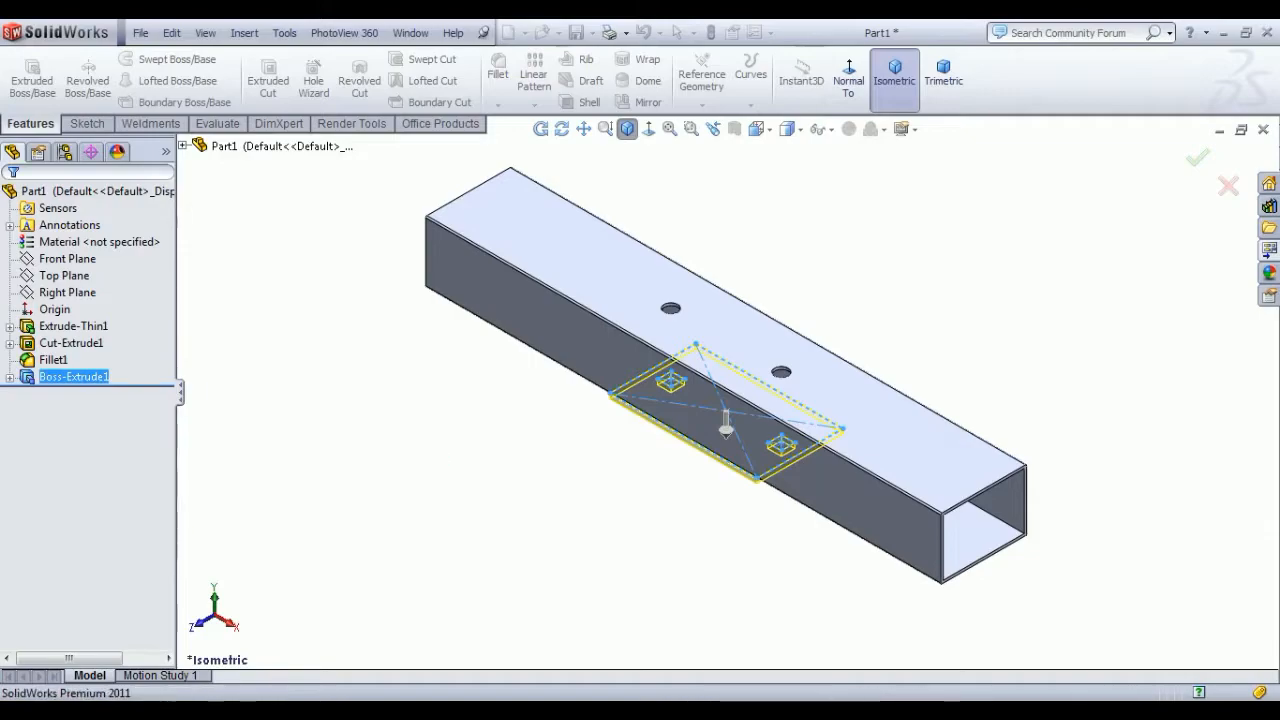
Step: Apply the matte iron appearance from the metal appearances to the whole tube part
middle_click_drag(776, 440, 850, 220)
left_click(894, 75)
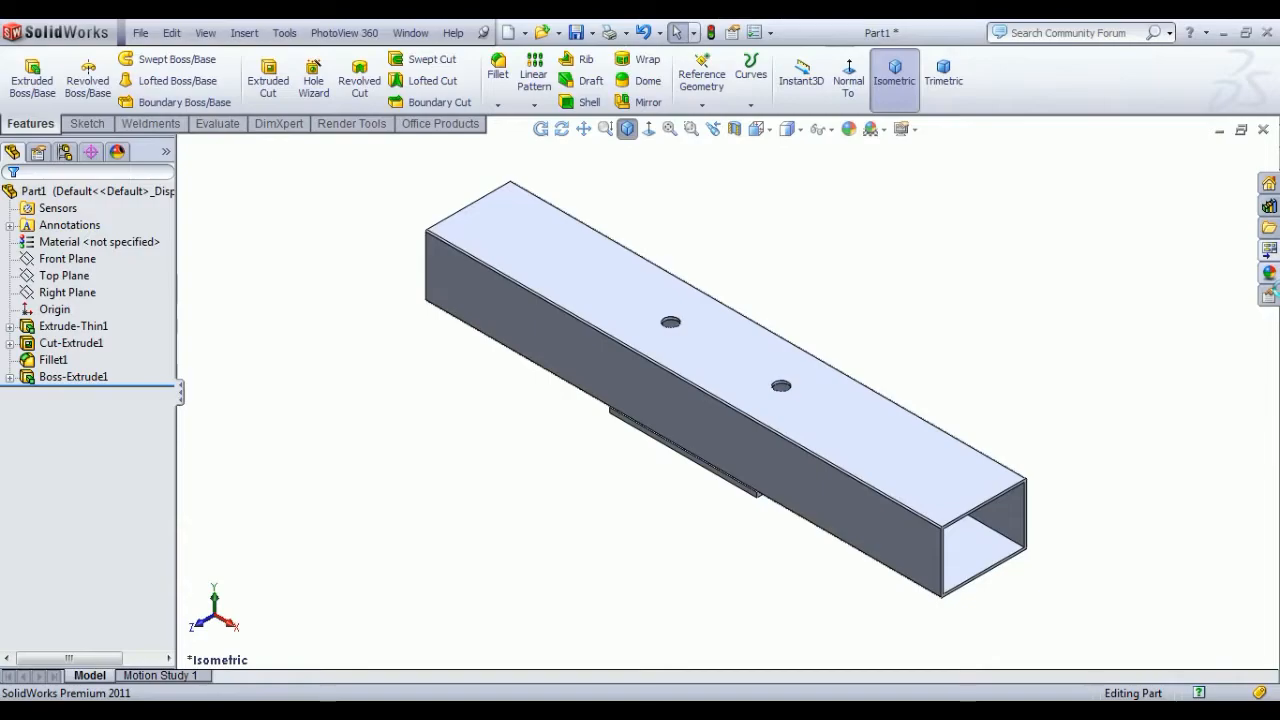
left_click(1269, 276)
double_click(1008, 178)
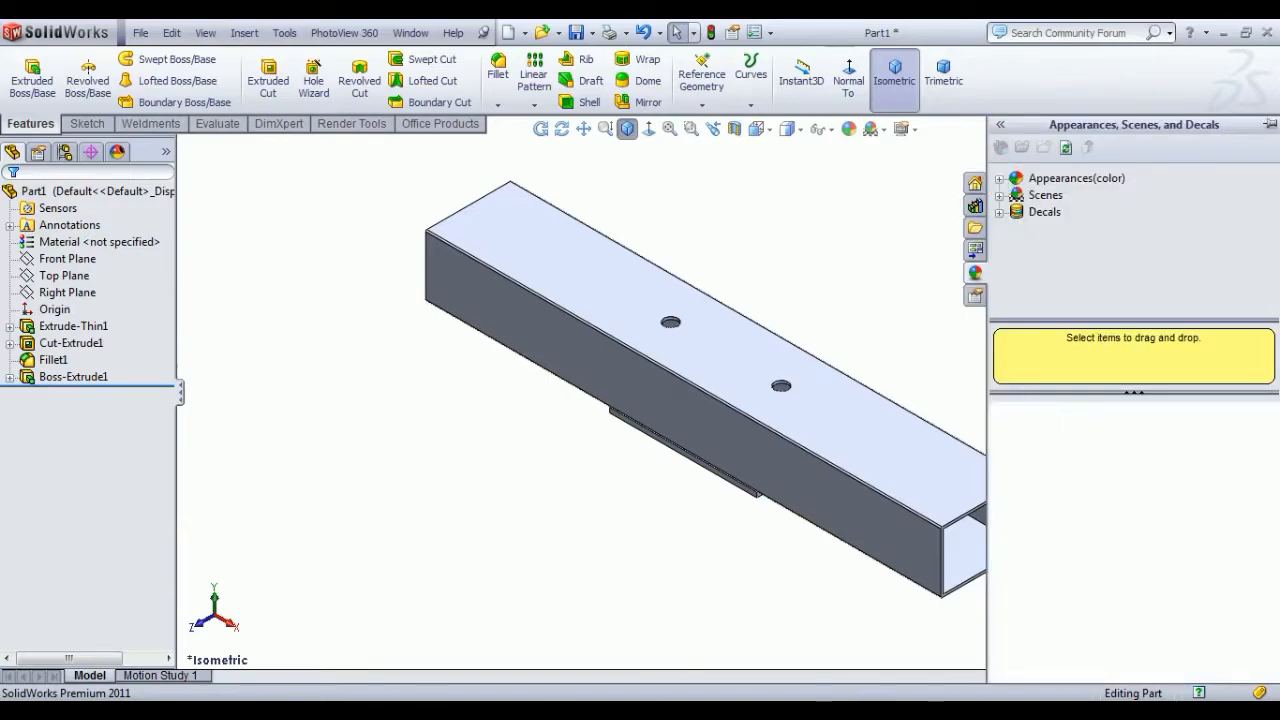
left_click(1016, 212)
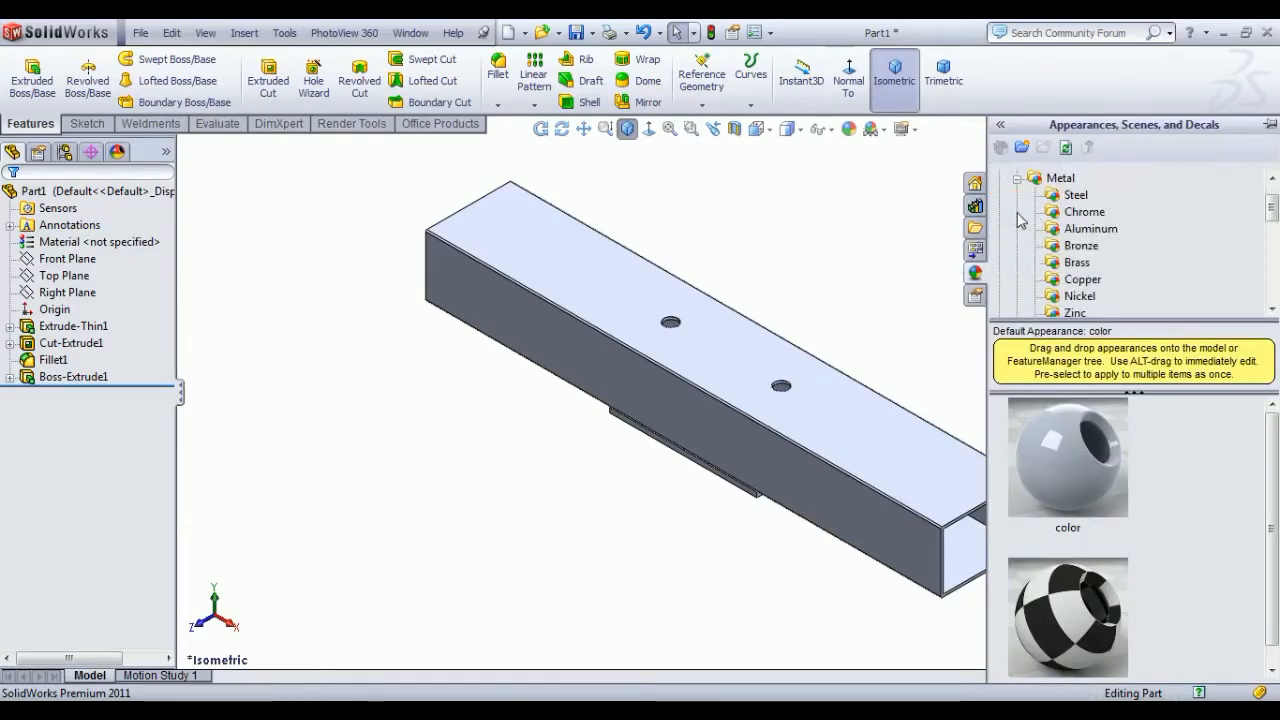
left_click_drag(1274, 216, 1275, 237)
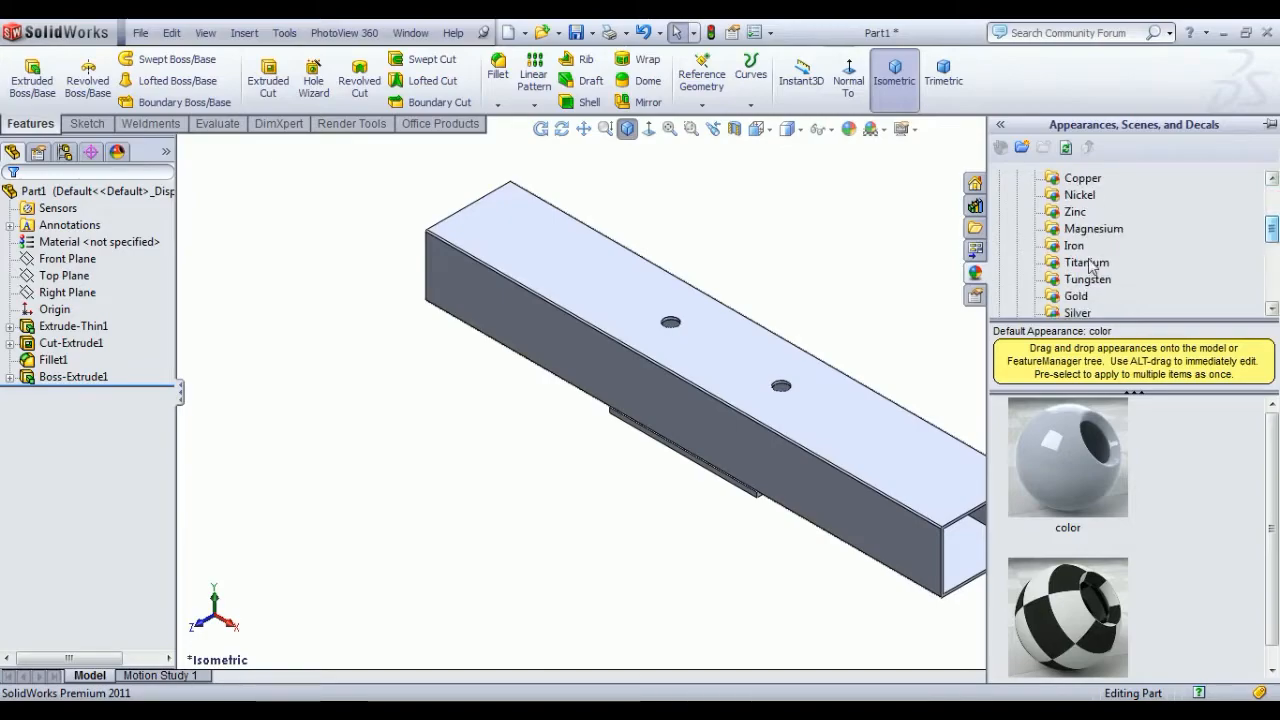
left_click(1074, 246)
double_click(1092, 455)
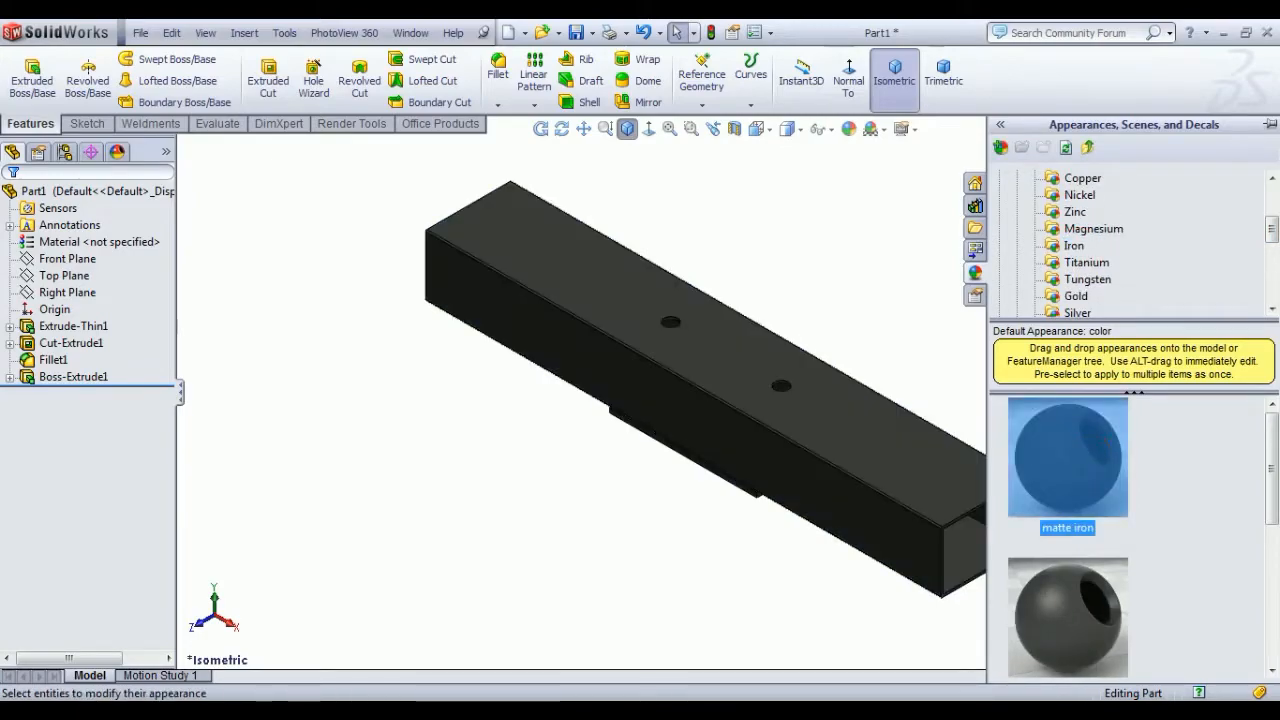
left_click(743, 286)
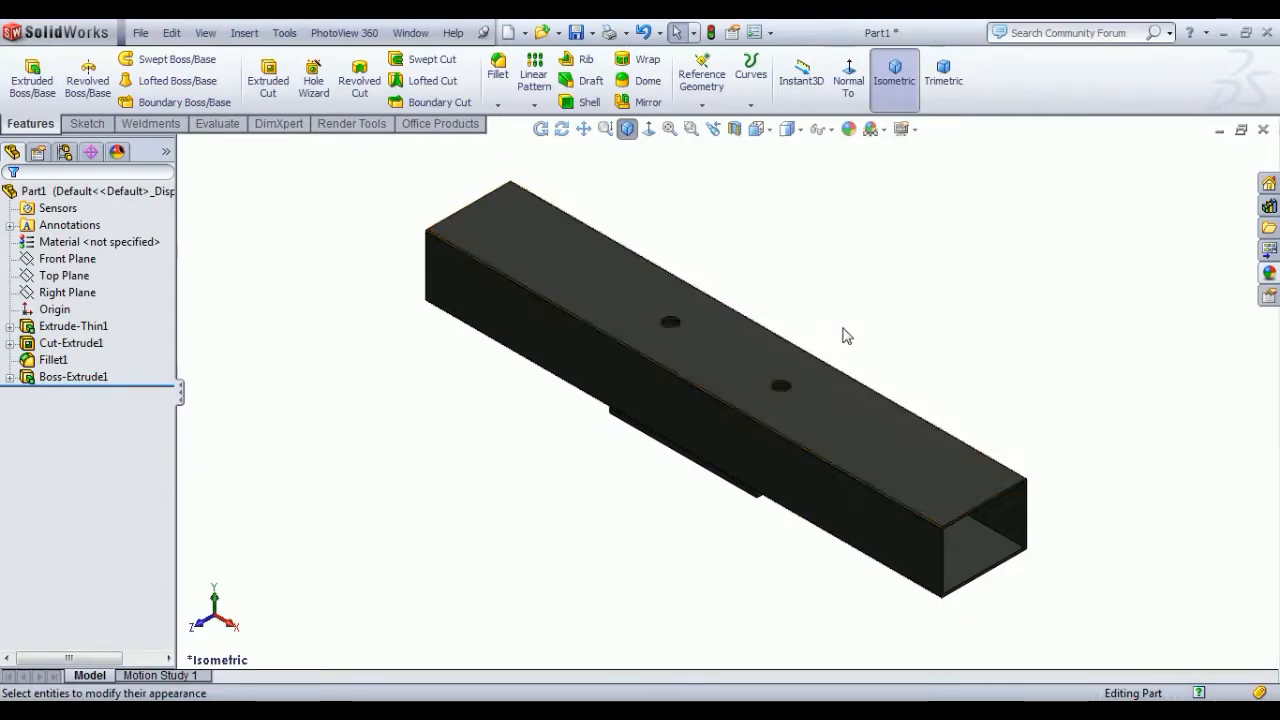
middle_click_drag(922, 316, 906, 289)
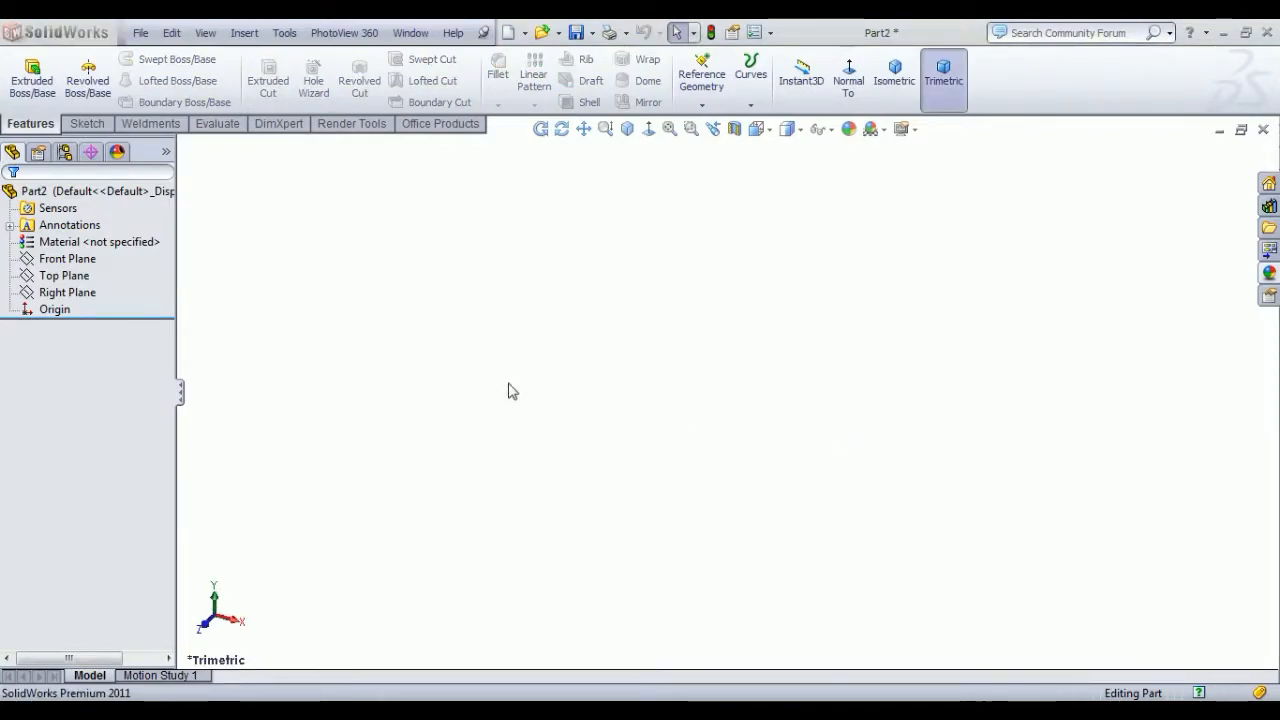
Step: Start a sketch on the new part's Top Plane and draw a center rectangle about 141 by 68 mm from the origin
left_click(62, 275)
left_click(74, 245)
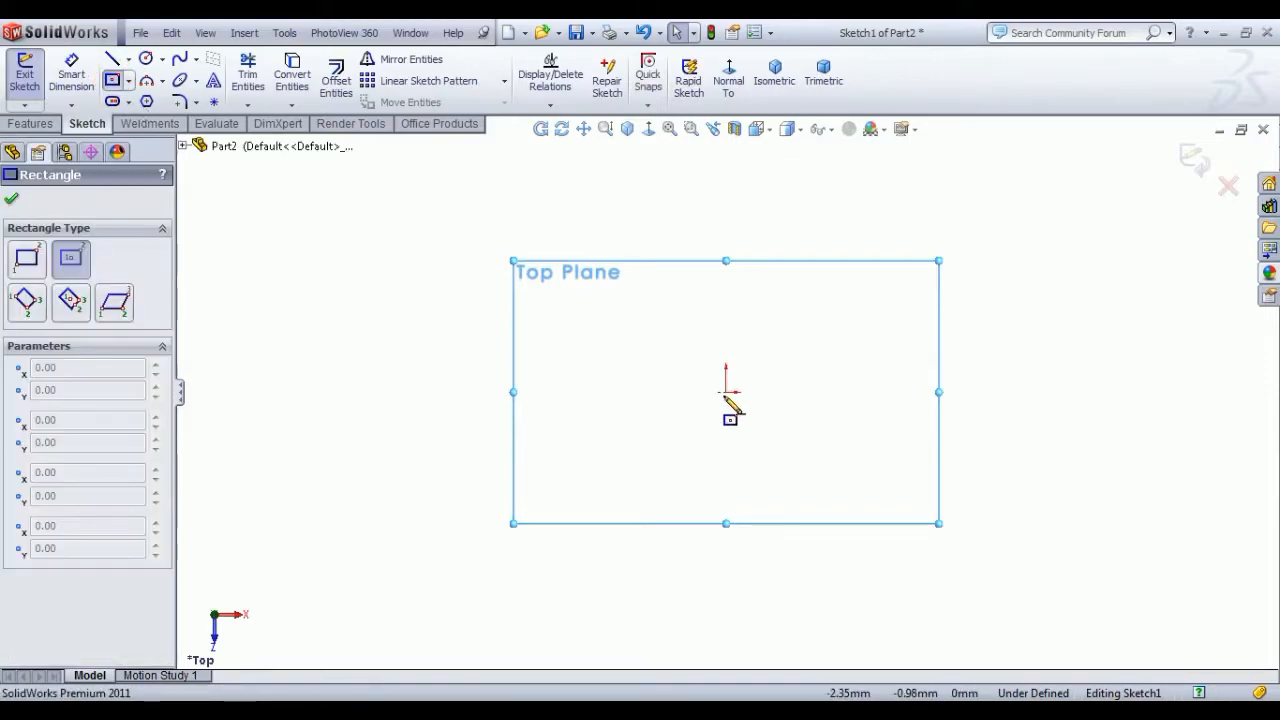
left_click_drag(727, 392, 895, 472)
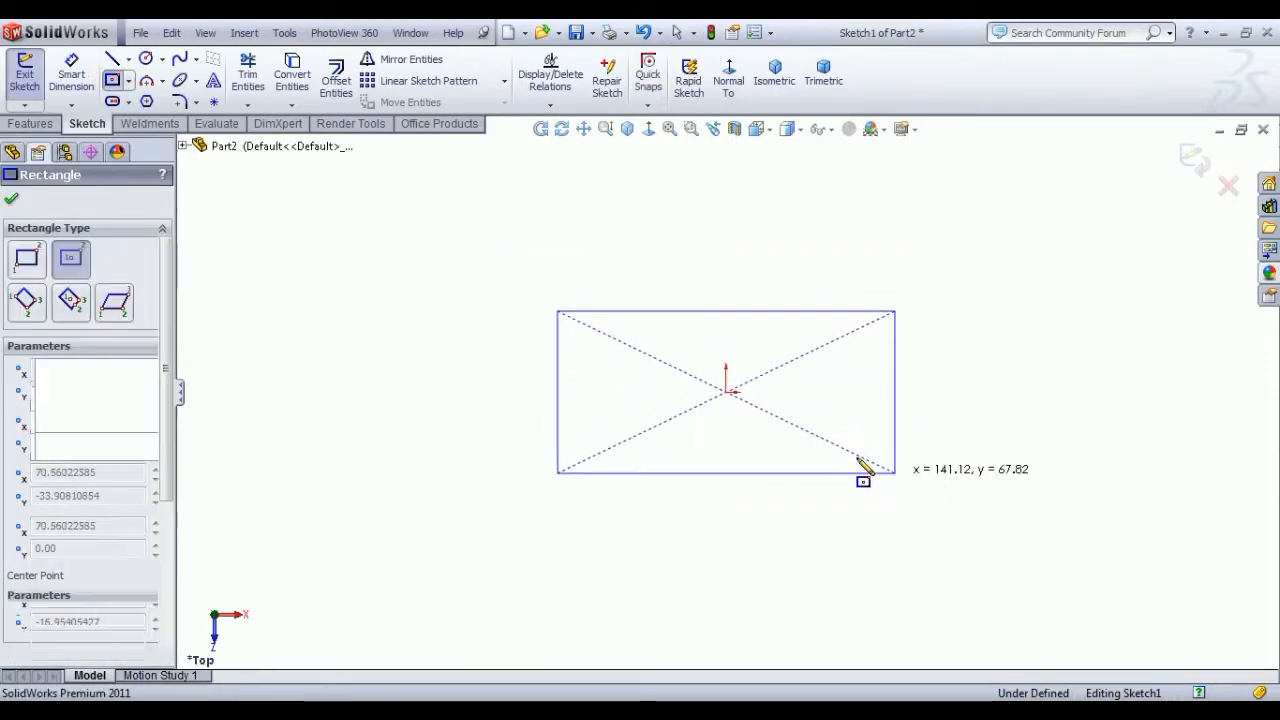
Step: Draw two small center rectangles about 16 mm high inside the large one, level with the origin on either side
left_click_drag(623, 392, 641, 410)
left_click_drag(819, 393, 836, 412)
right_click(1017, 300)
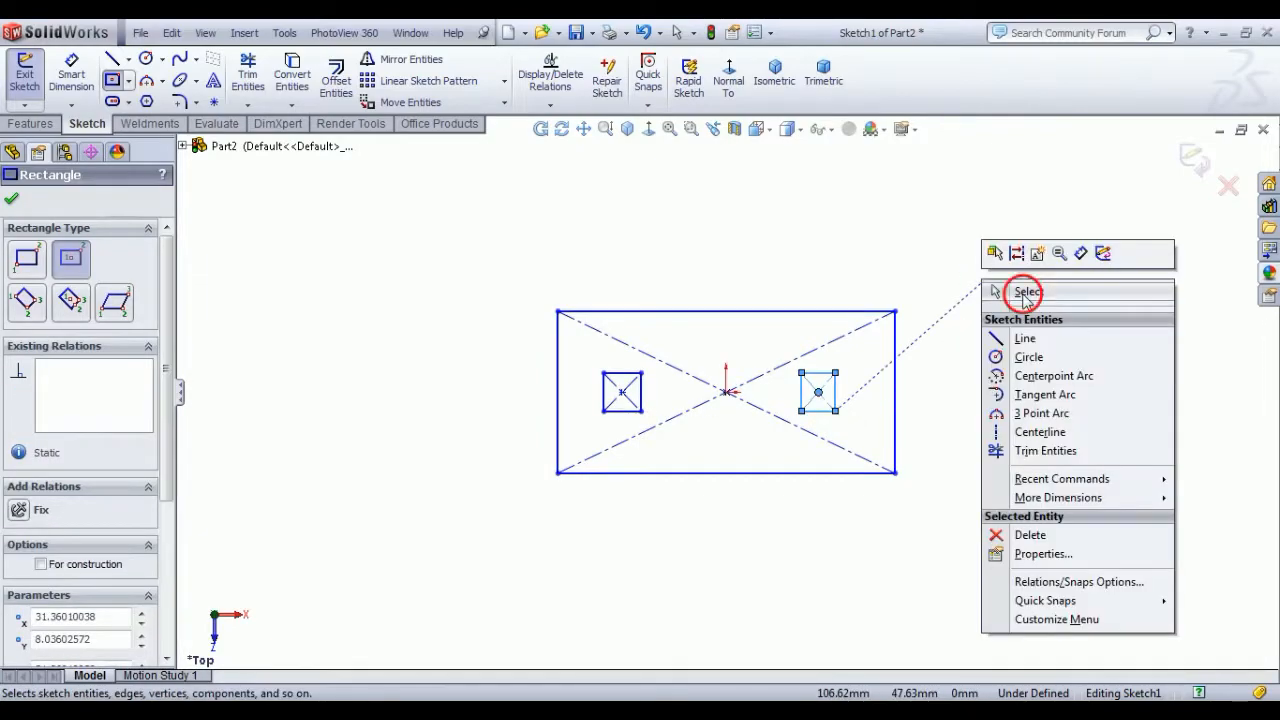
left_click(1020, 289)
Step: Dimension the large rectangle's lower side in the new part and set its length to 120 mm
left_click(71, 74)
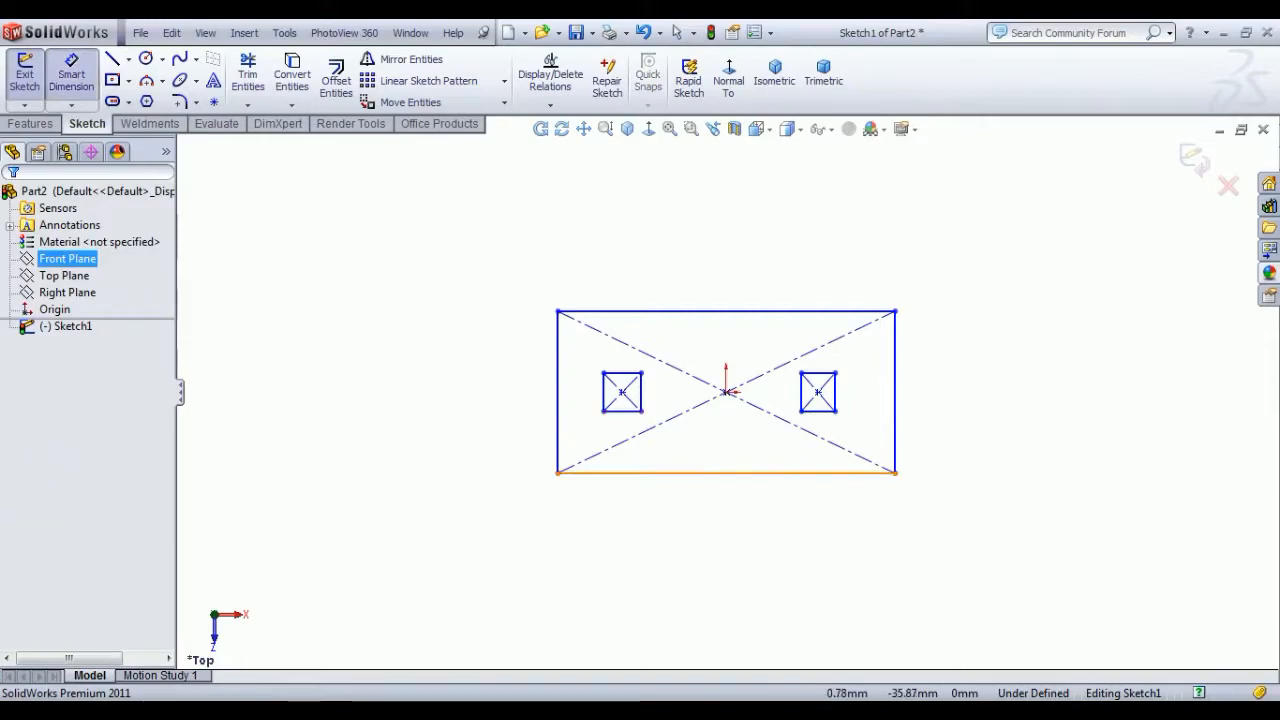
left_click(729, 485)
left_click(737, 515)
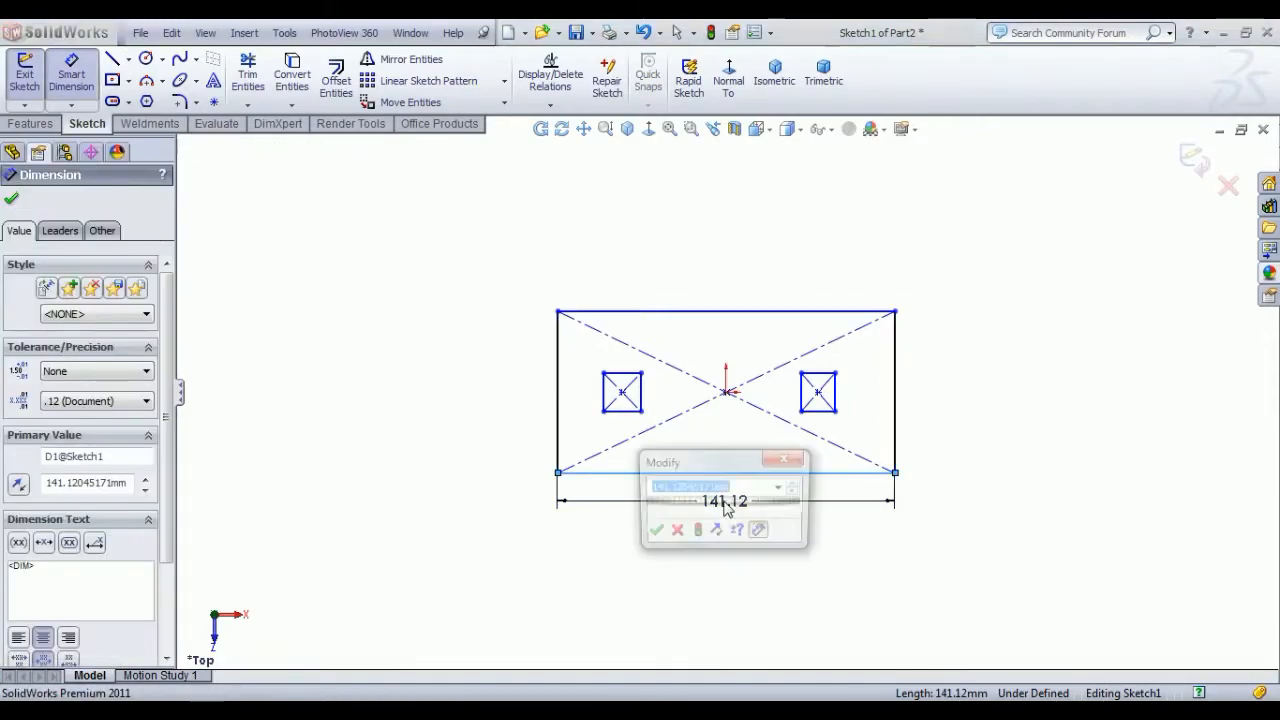
type("1")
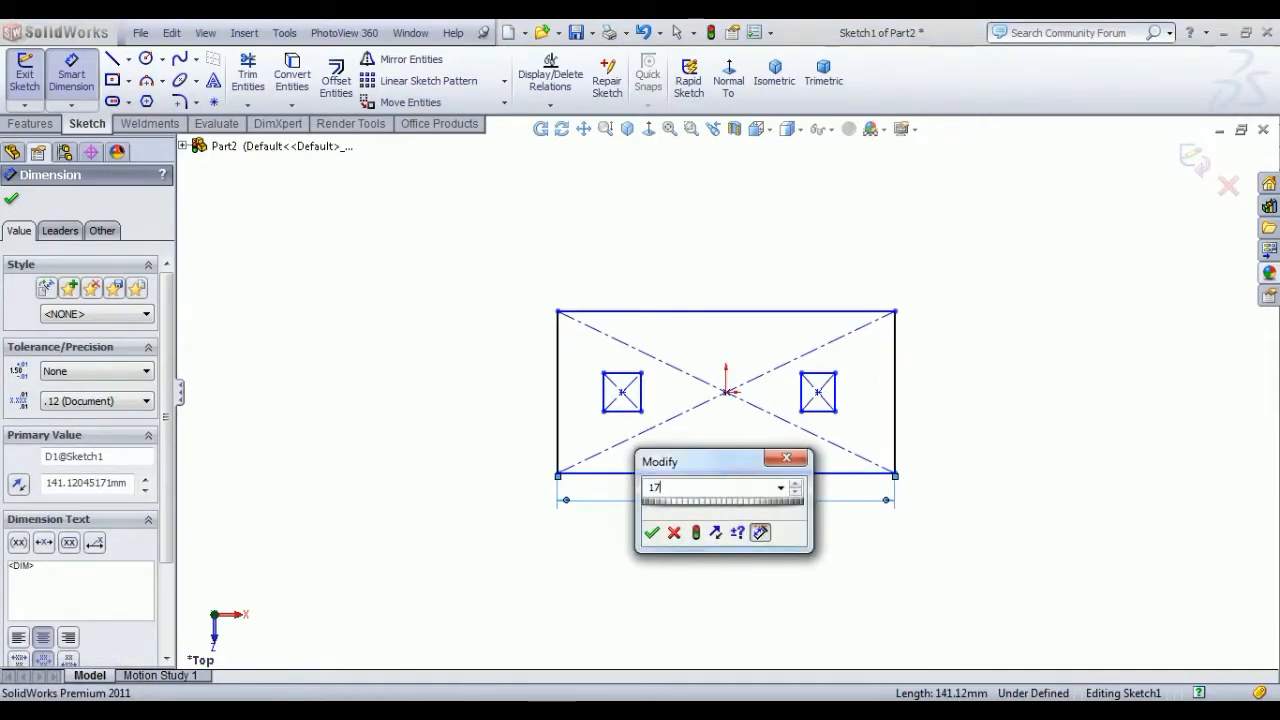
type("20")
key("Return")
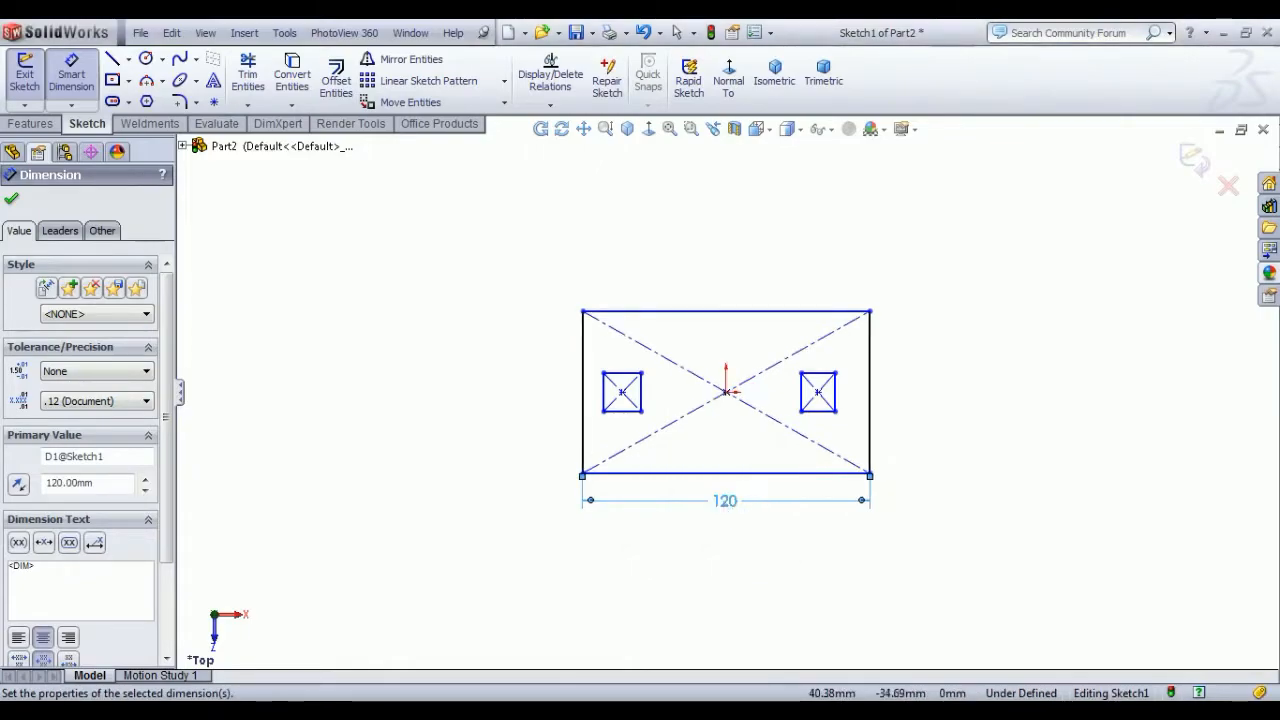
Step: Dimension the large rectangle's right side and set its height to 70 mm
left_click(875, 432)
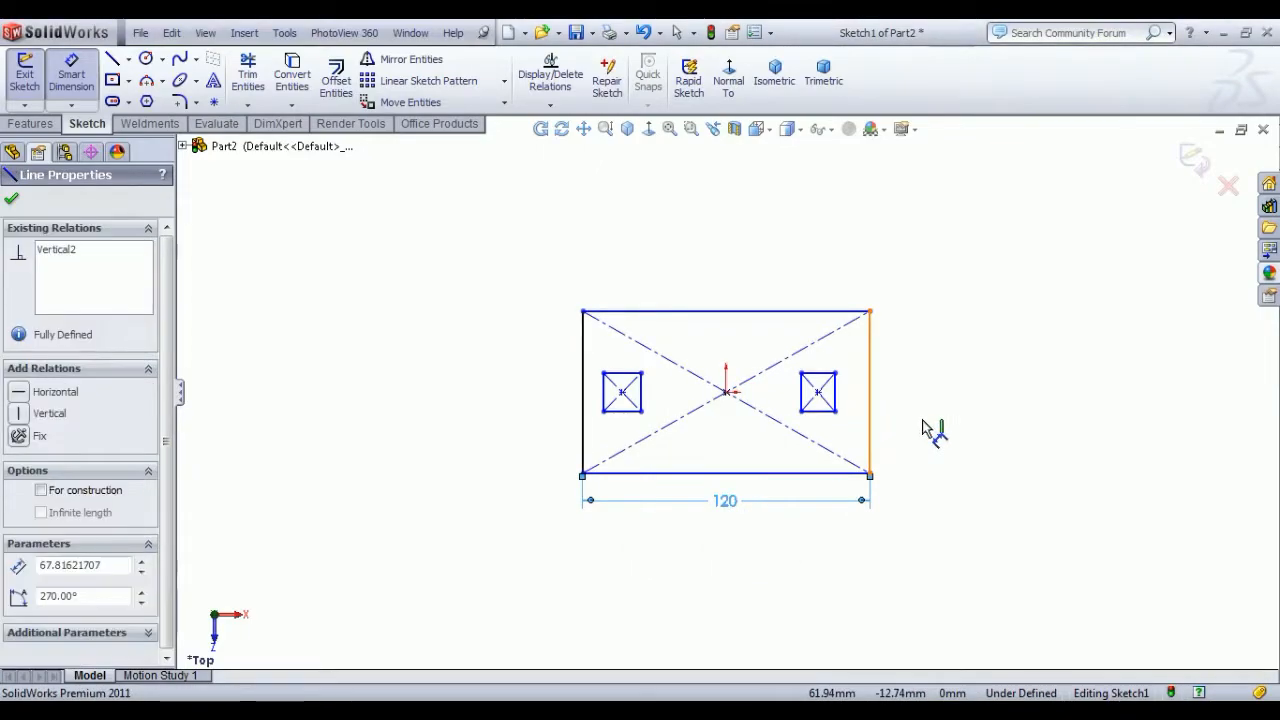
left_click(928, 430)
type("70")
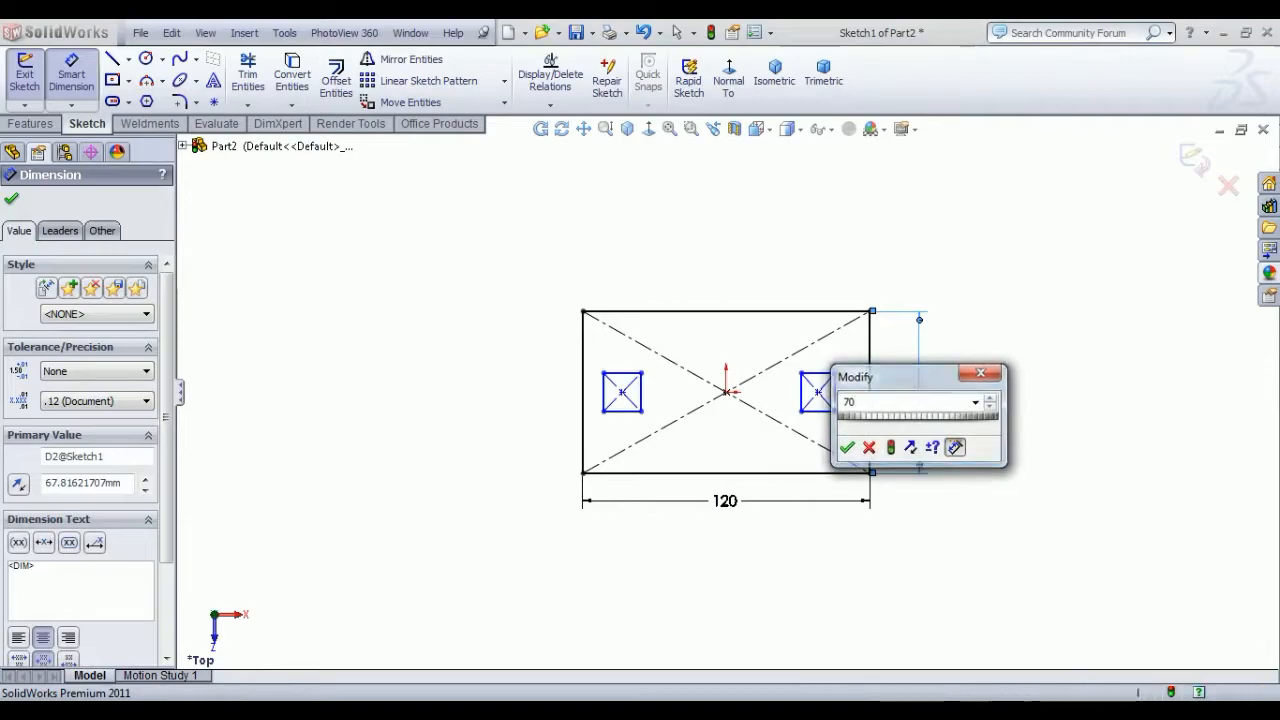
key("Return")
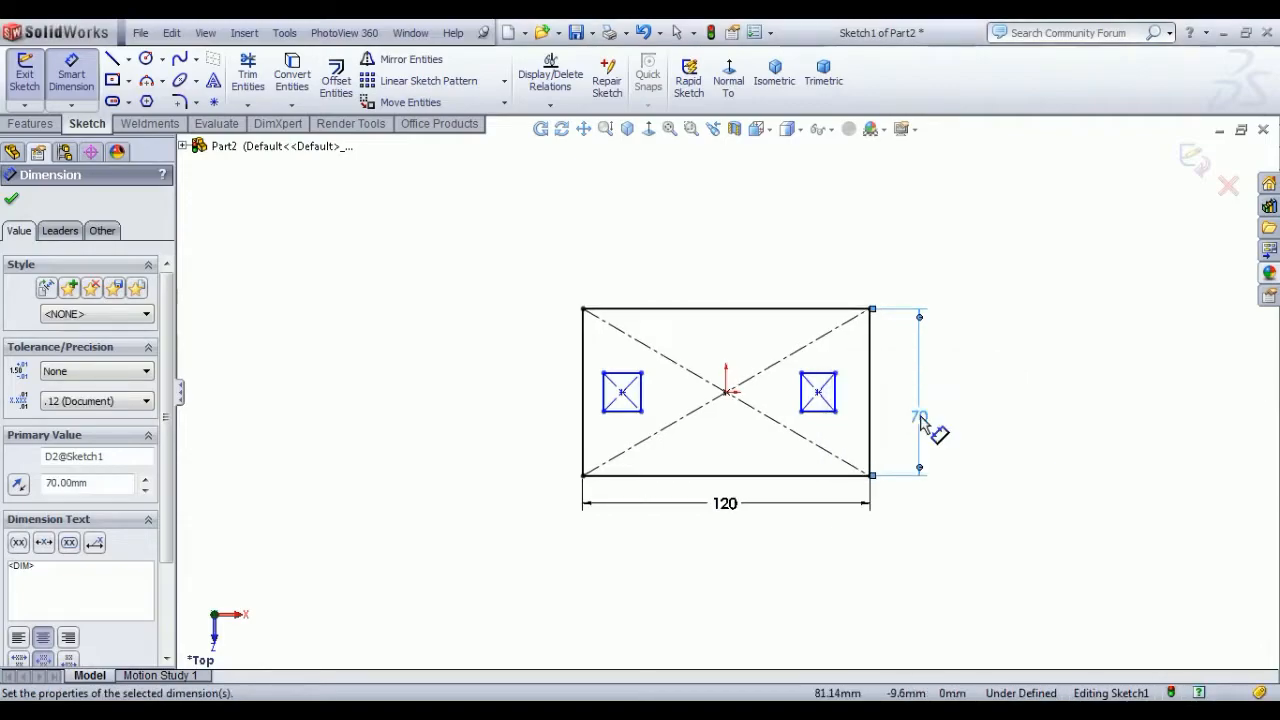
Step: Dimension the right small rectangle's height and width, setting both to 11 mm
left_click(836, 400)
left_click(845, 398)
type("11")
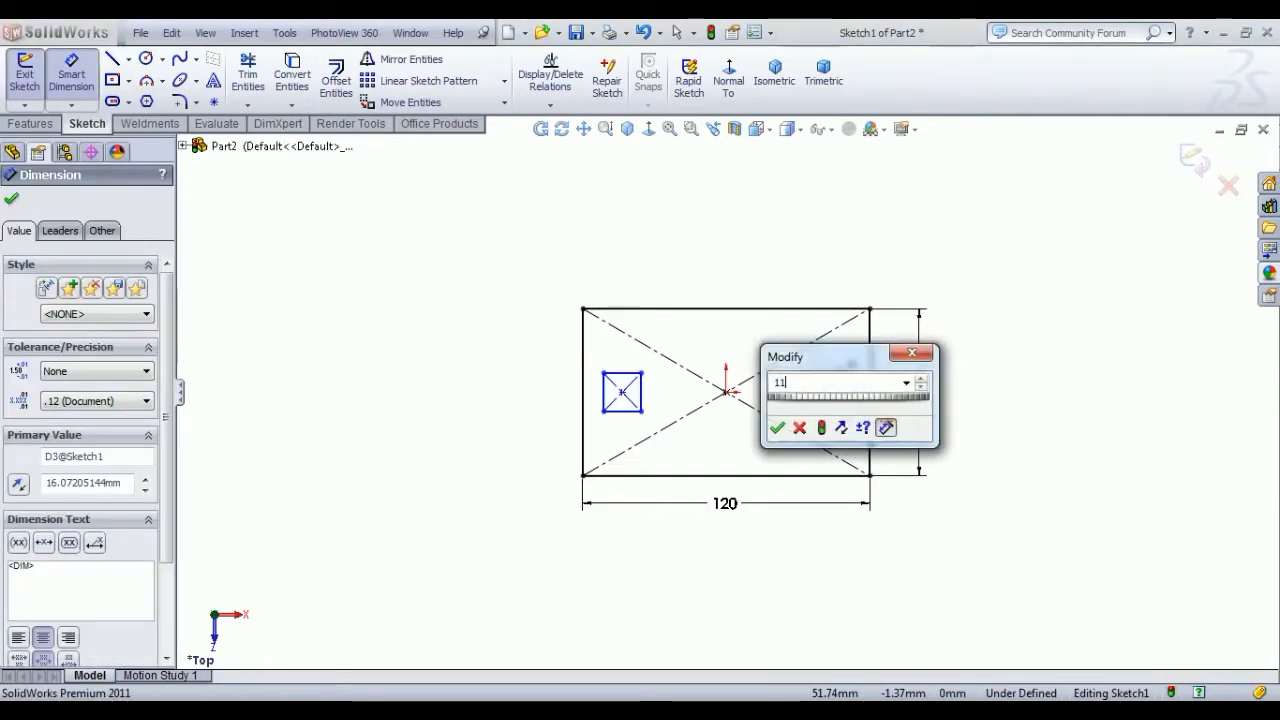
key("Return")
left_click(822, 384)
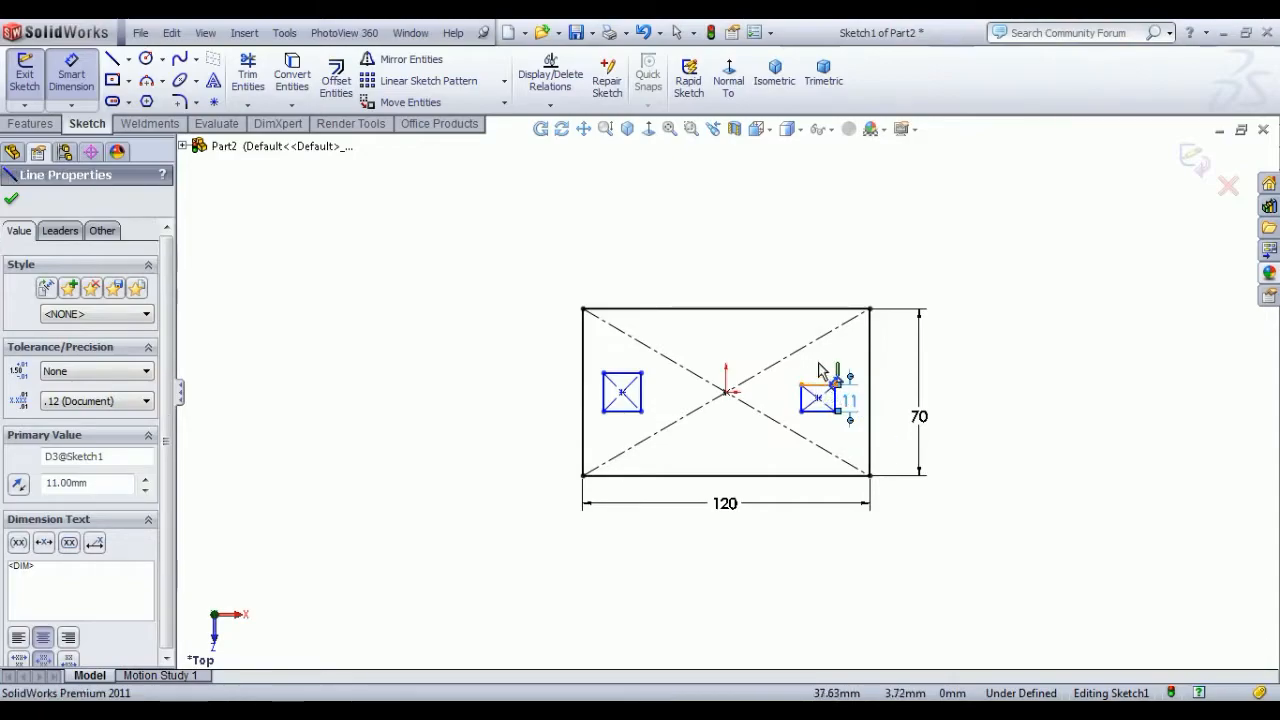
left_click(822, 366)
type("11")
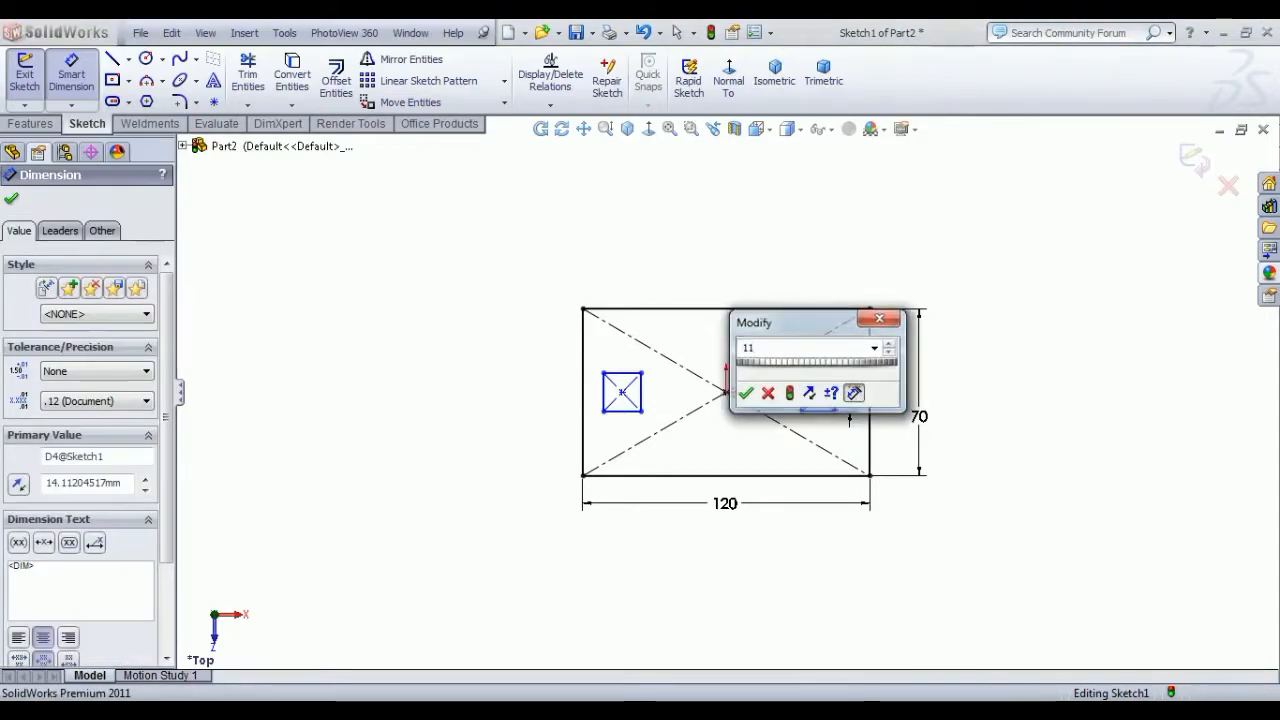
key("Return")
right_click(889, 241)
left_click(910, 253)
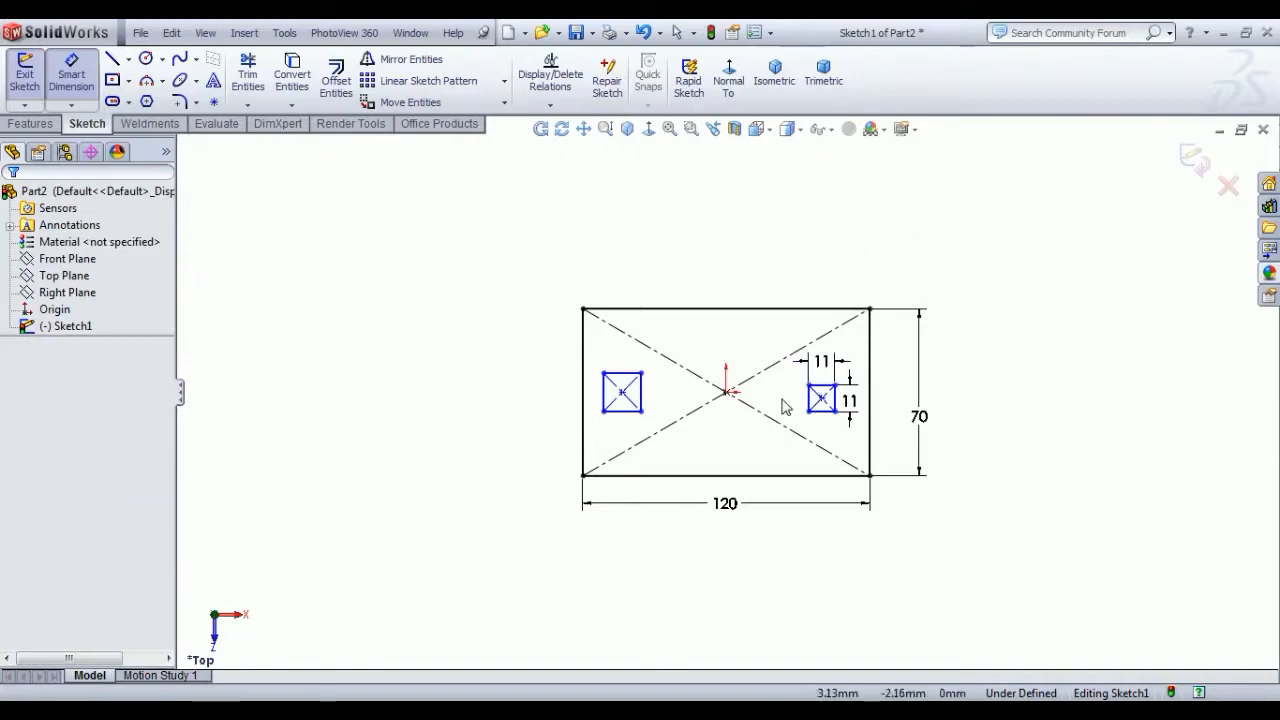
Step: Make the left small rectangle's top and right sides equal to the right small rectangle's top and left sides
left_click(824, 385)
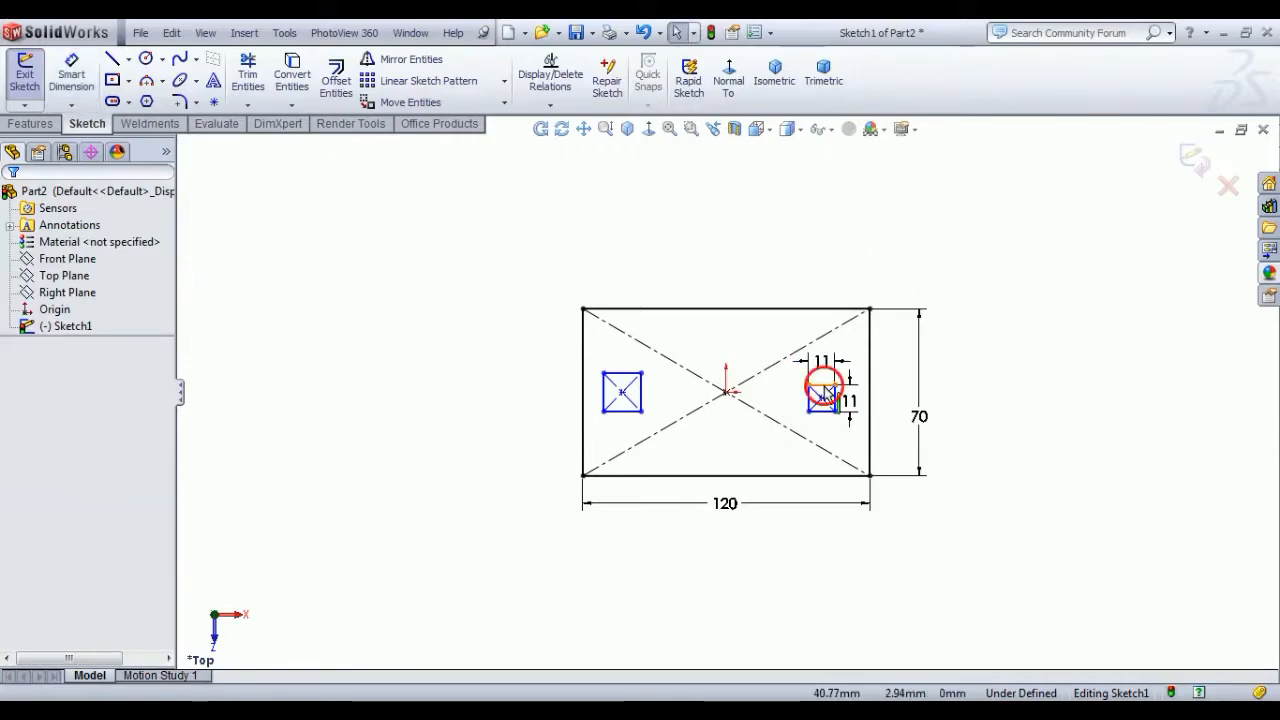
left_click(615, 375, "ctrl")
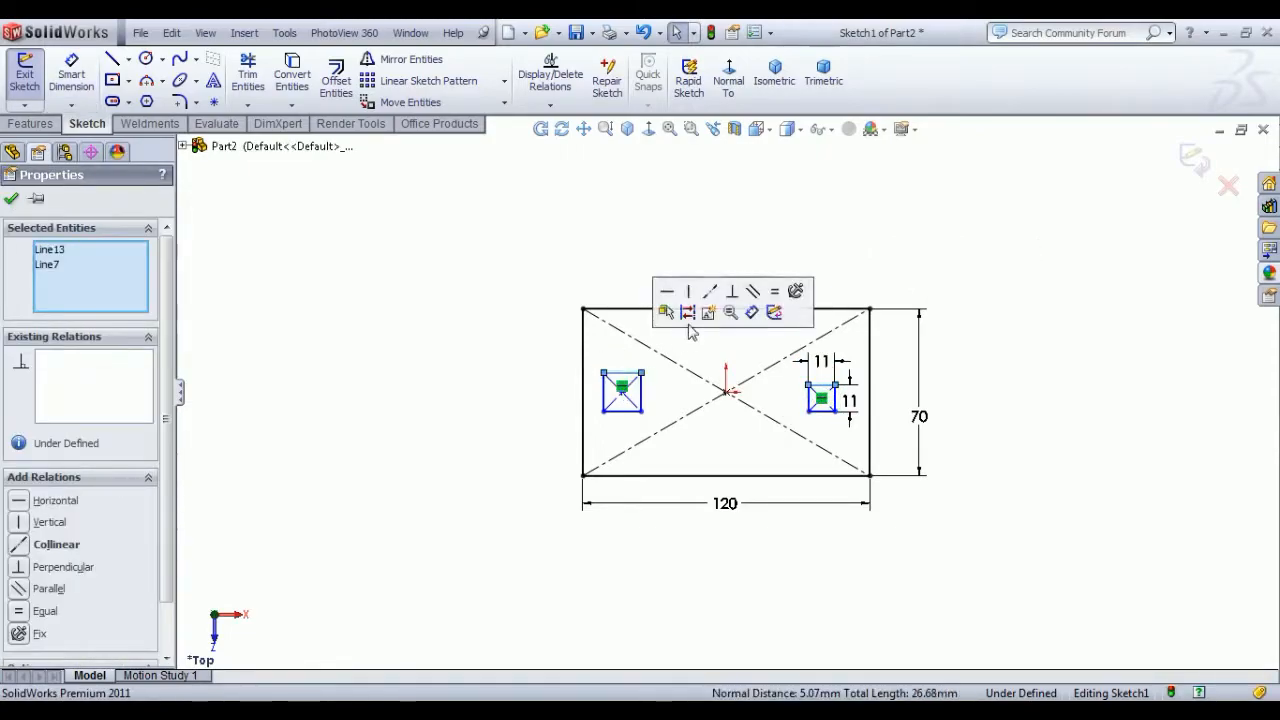
left_click(775, 292)
left_click(766, 229)
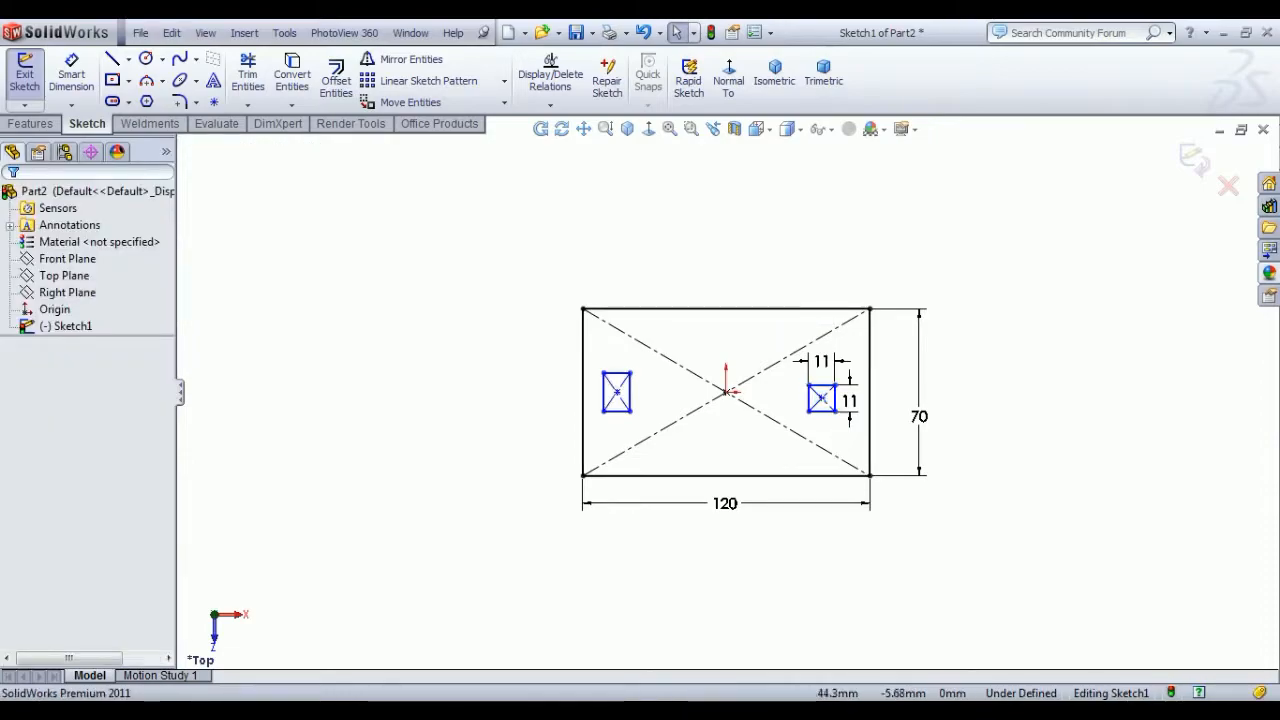
left_click(845, 402)
left_click(812, 402)
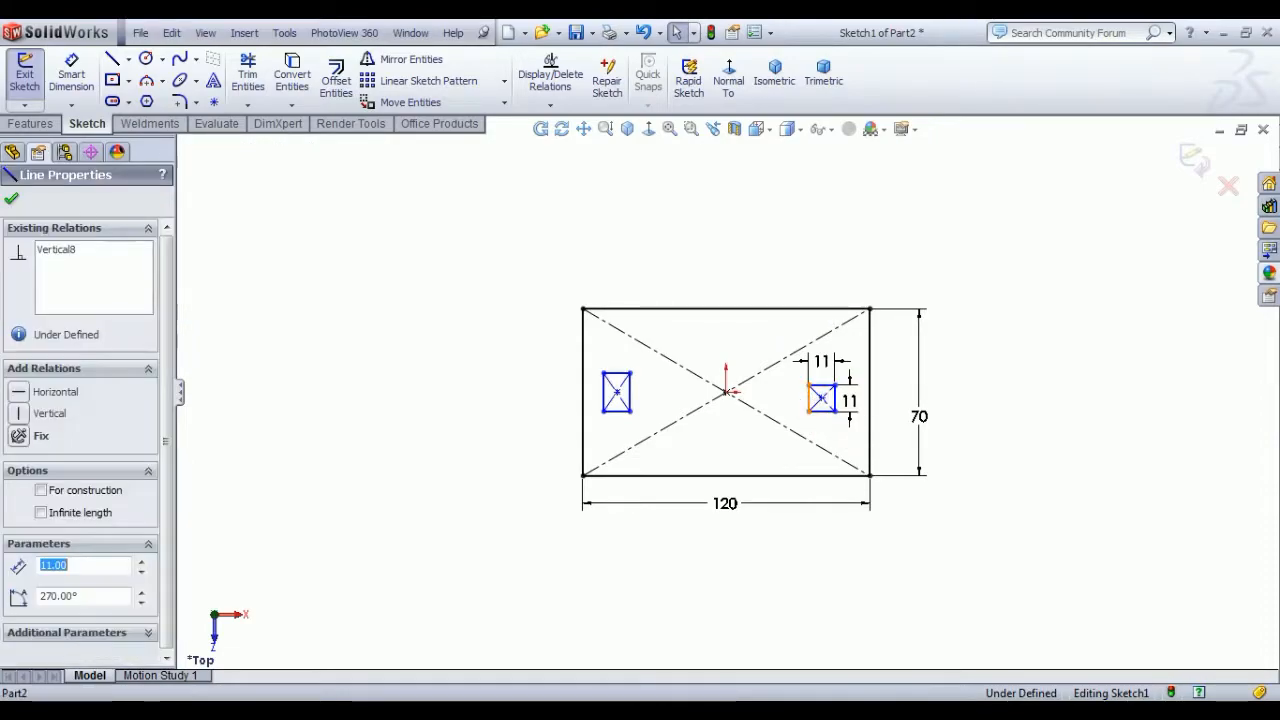
left_click(630, 395, "ctrl")
left_click(787, 311)
left_click(670, 393)
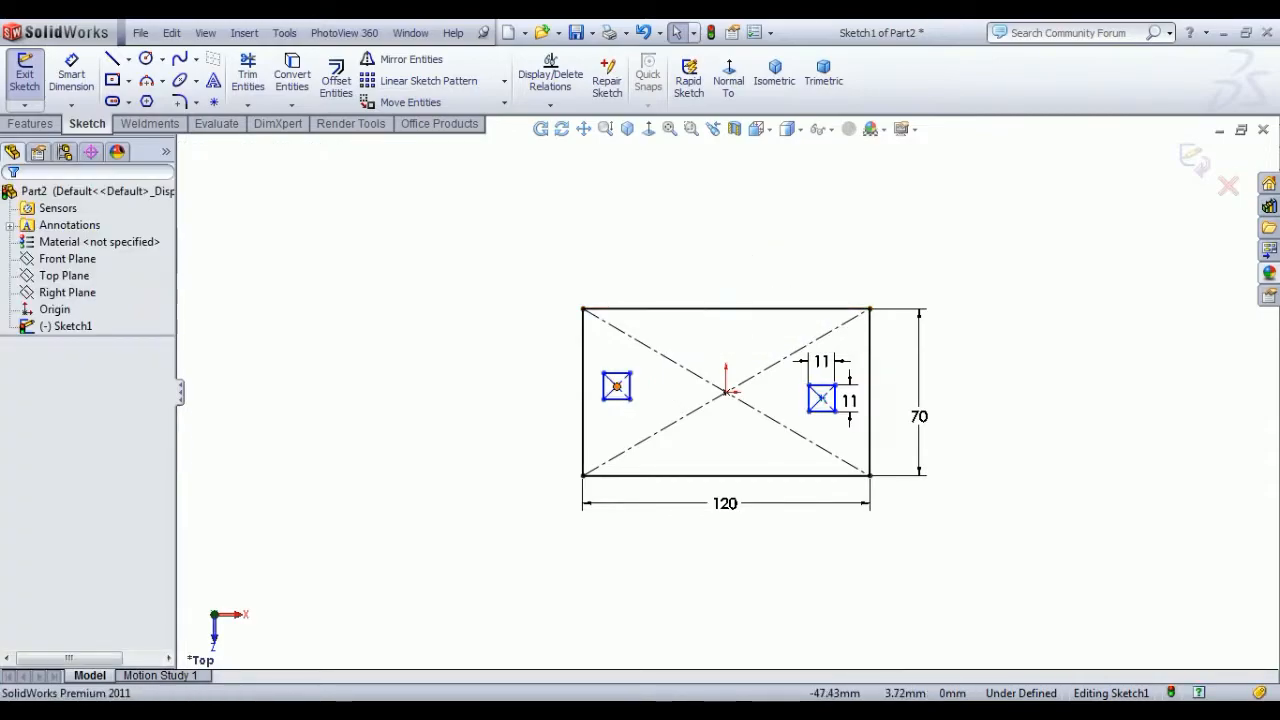
Step: Add a horizontal relation between the center points of the large rectangle and both small rectangles
left_click(724, 393)
left_click(818, 400, "ctrl")
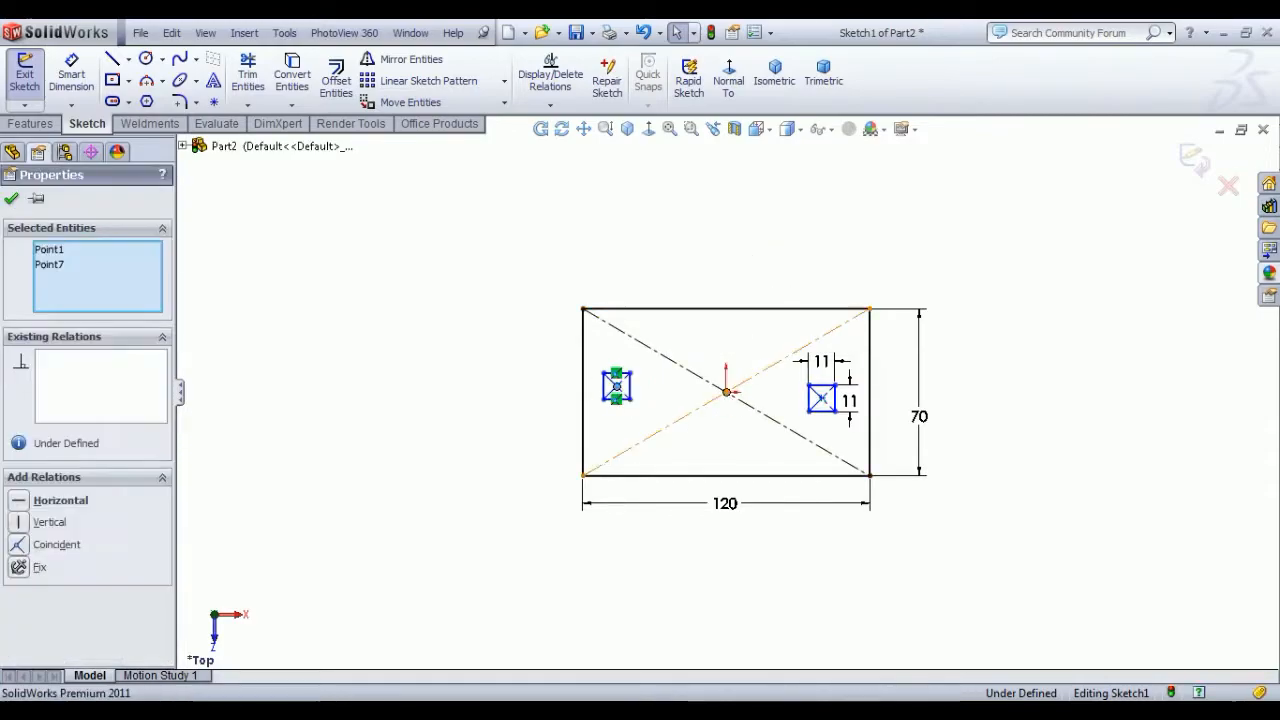
left_click(820, 398, "ctrl")
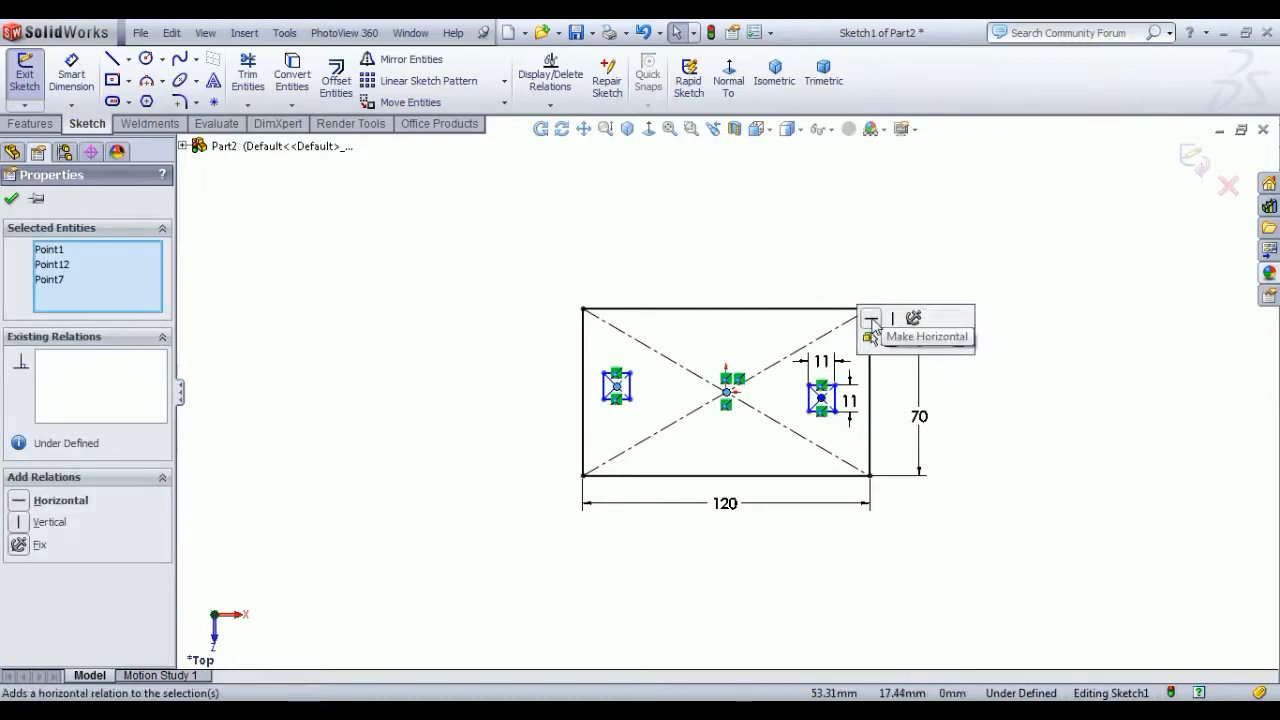
left_click(872, 327)
left_click(903, 243)
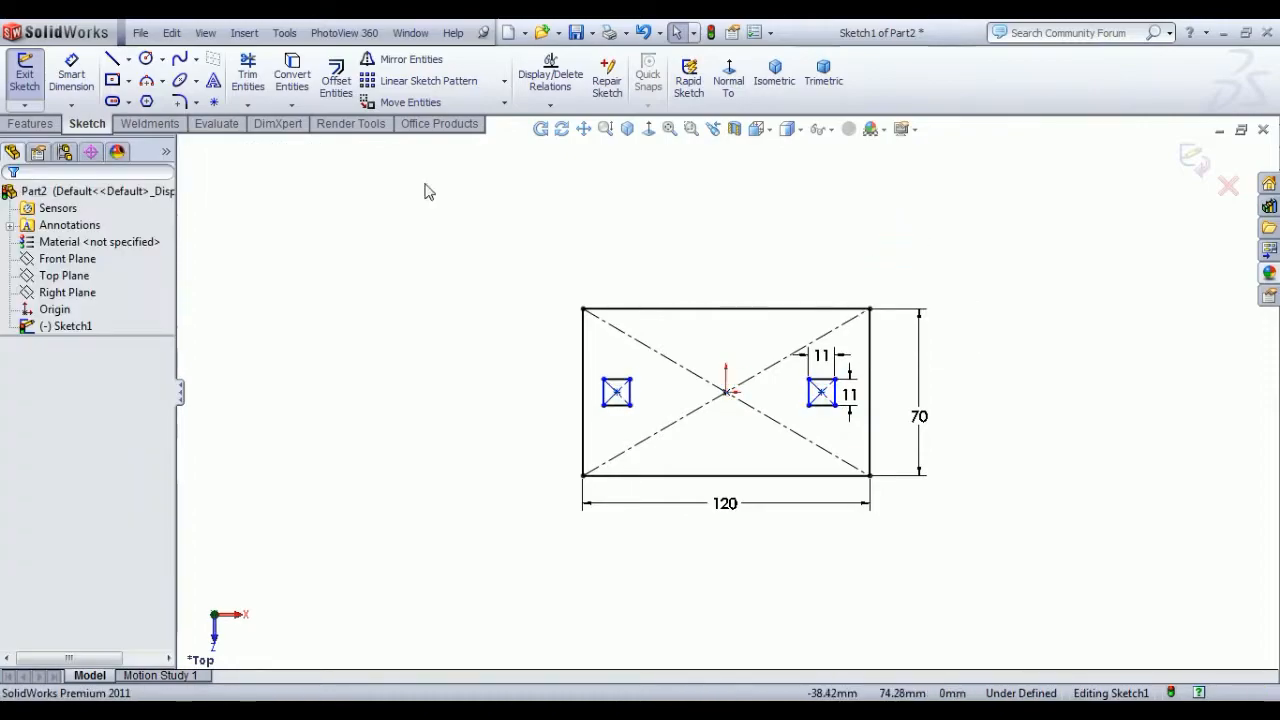
Step: Dimension the gap between the left small square and the large rectangle's left side, setting it to 9.5 mm
left_click(71, 76)
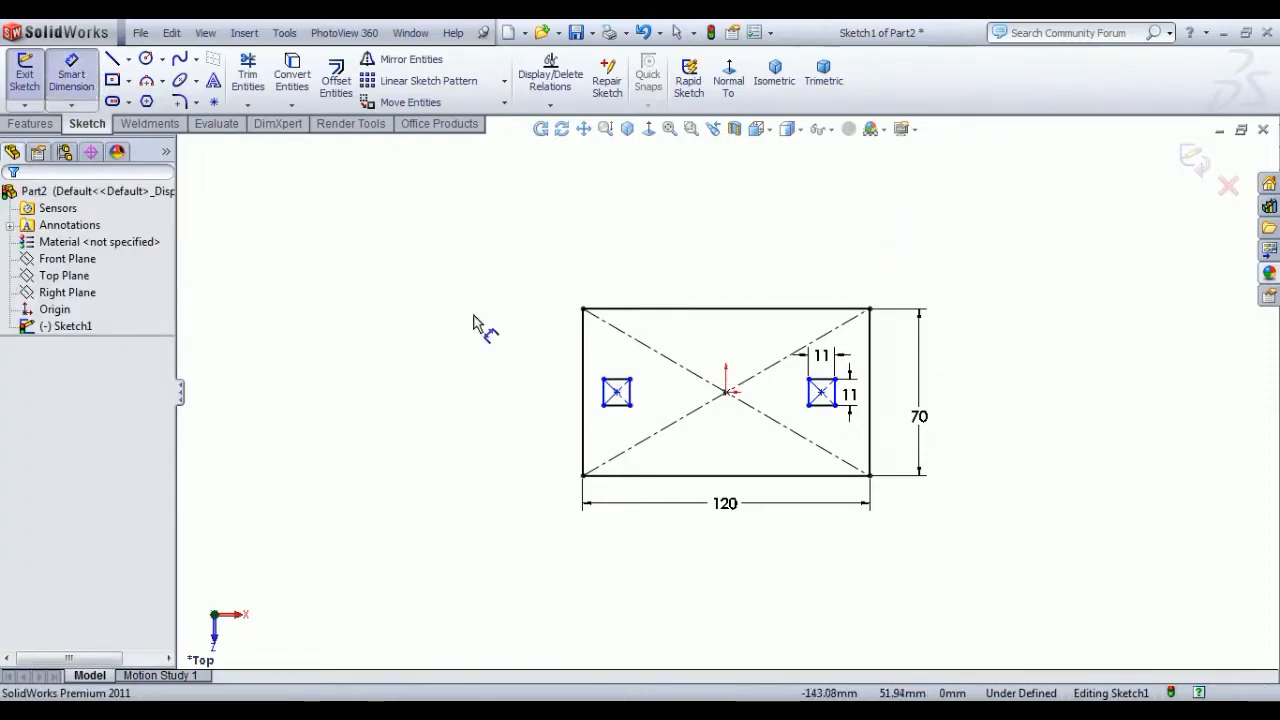
left_click(603, 396)
left_click(586, 398)
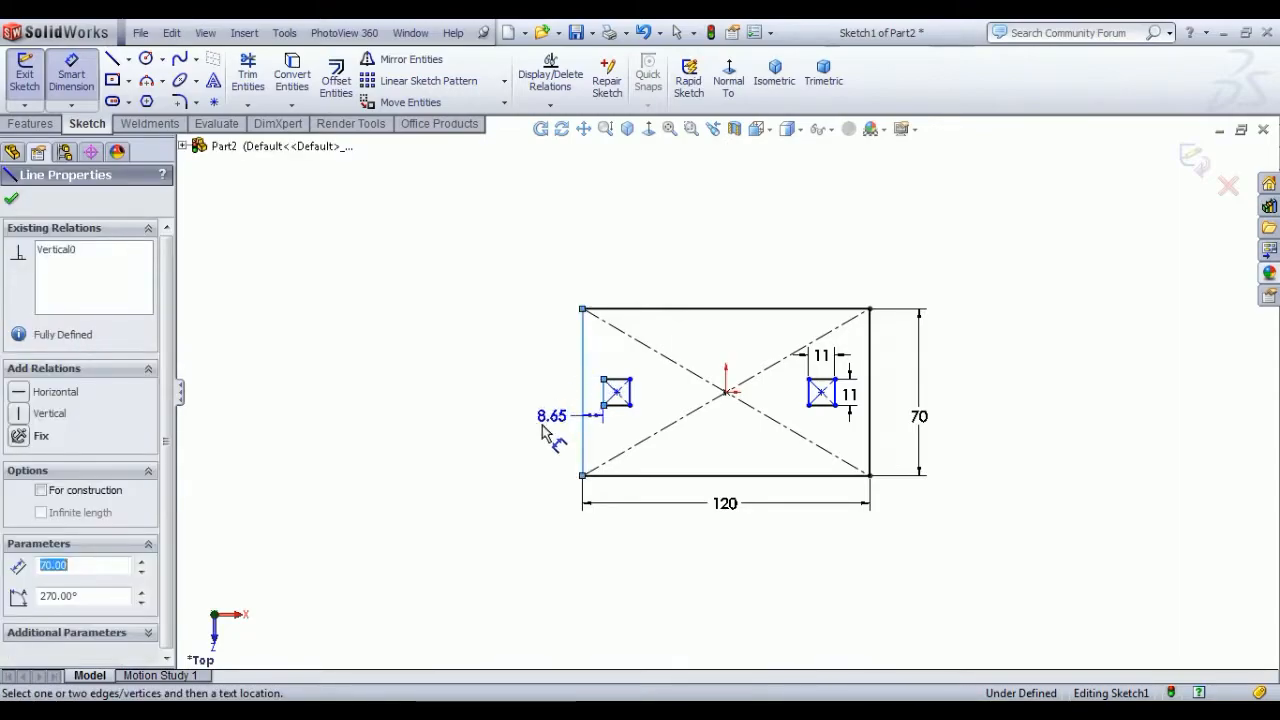
left_click(538, 434)
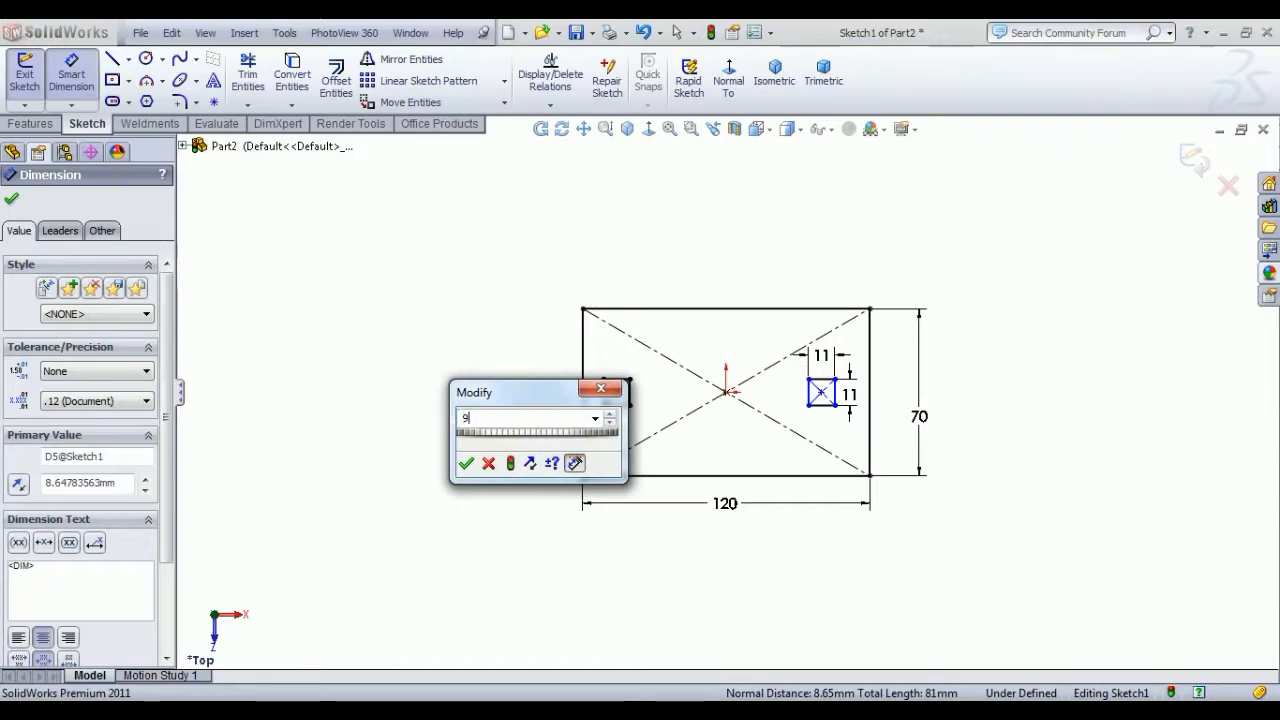
key("Return")
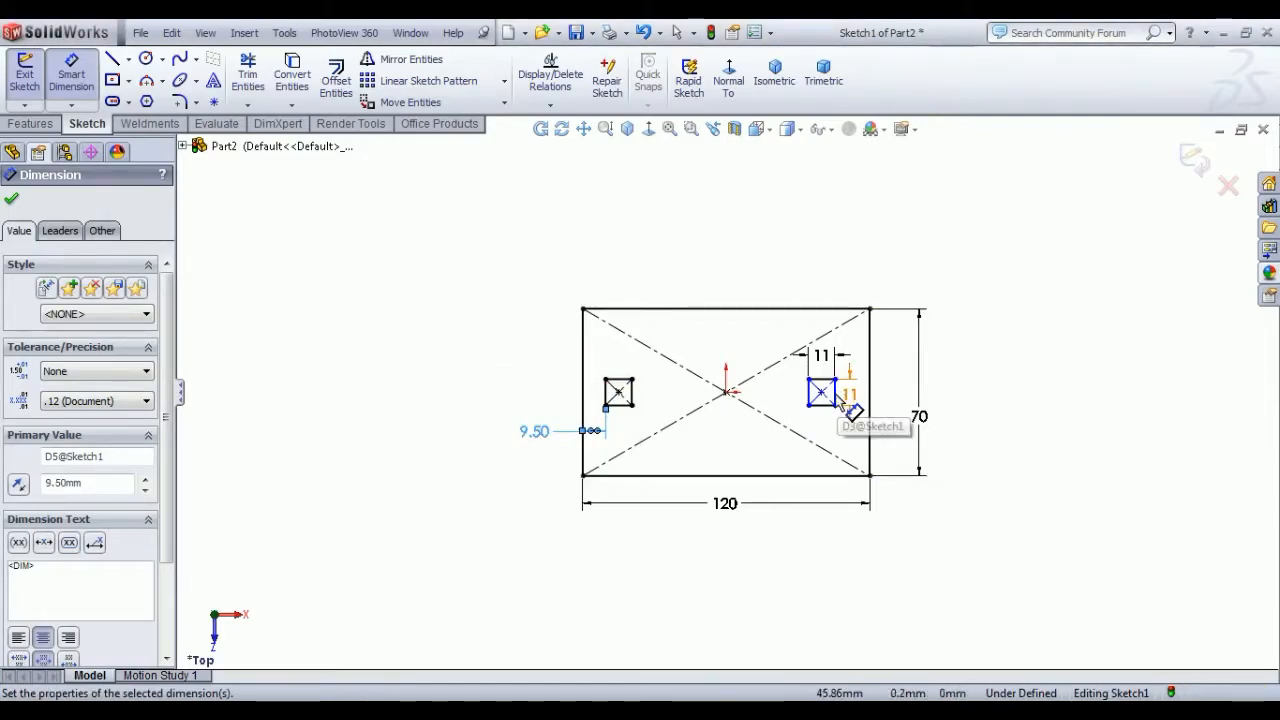
Step: Dimension the gap between the right small square and the large rectangle's right side, setting it to 9.5 mm
left_click(838, 396)
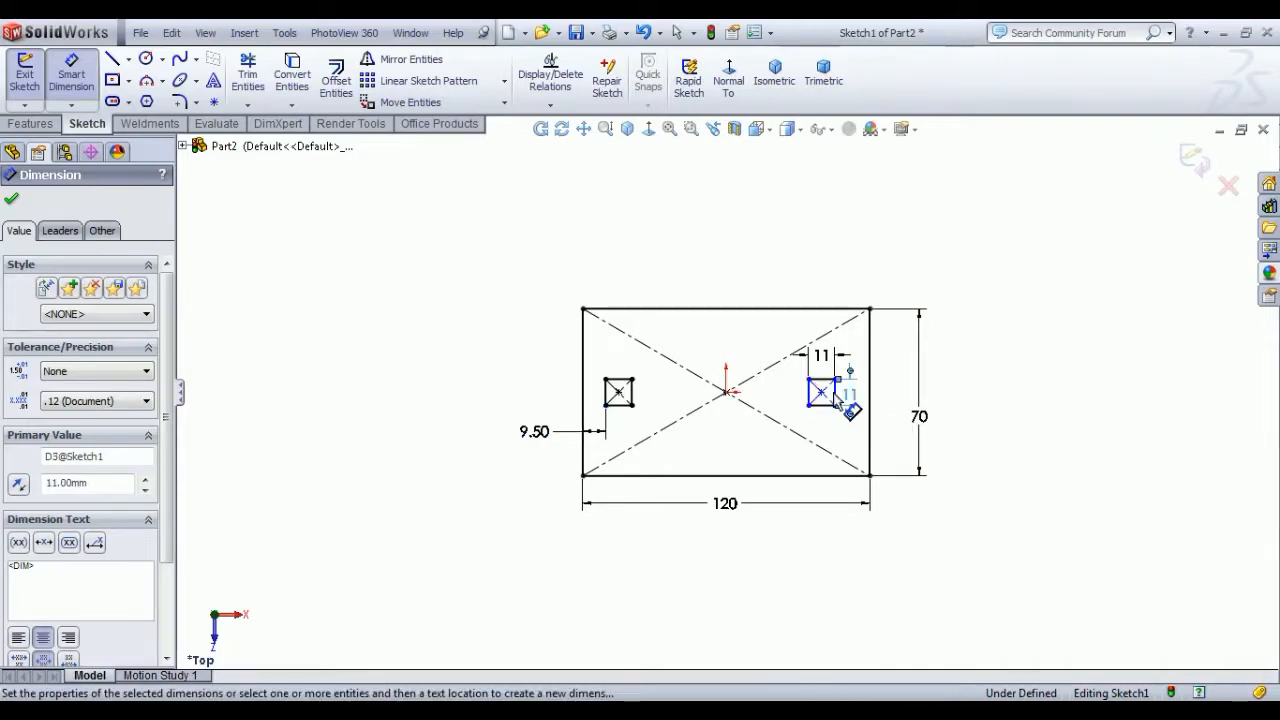
left_click(871, 430)
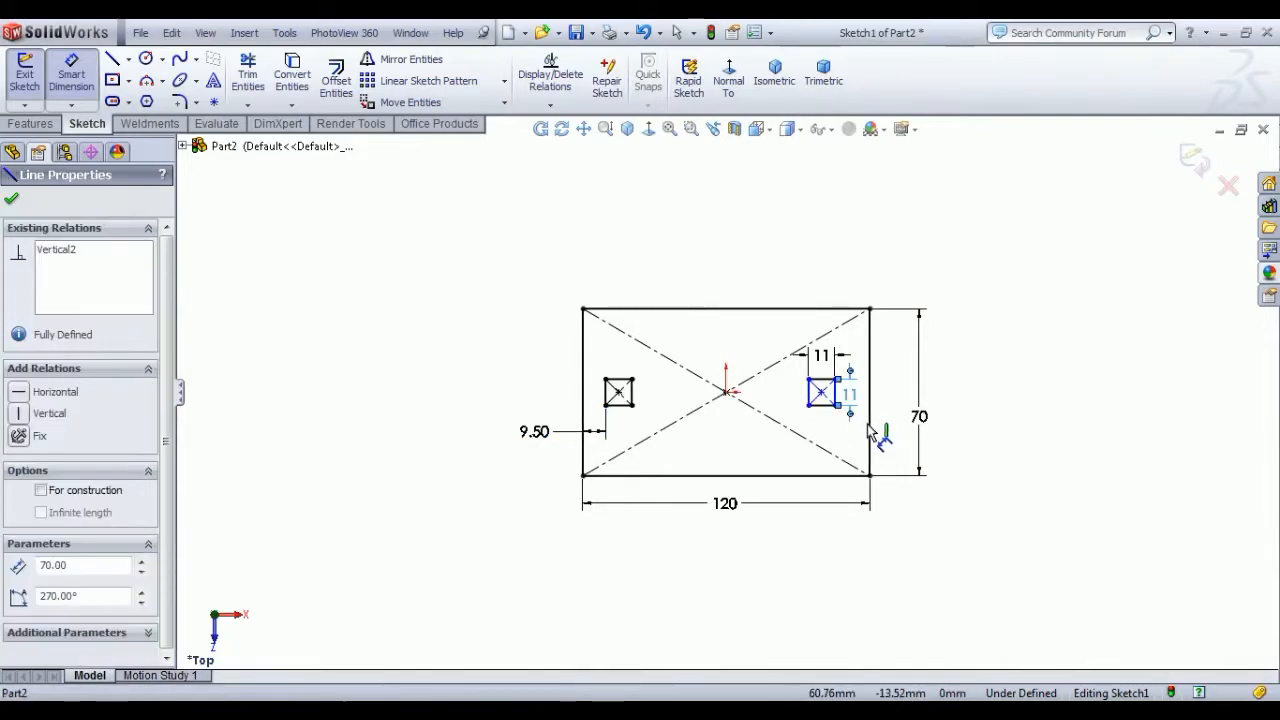
left_click(837, 395)
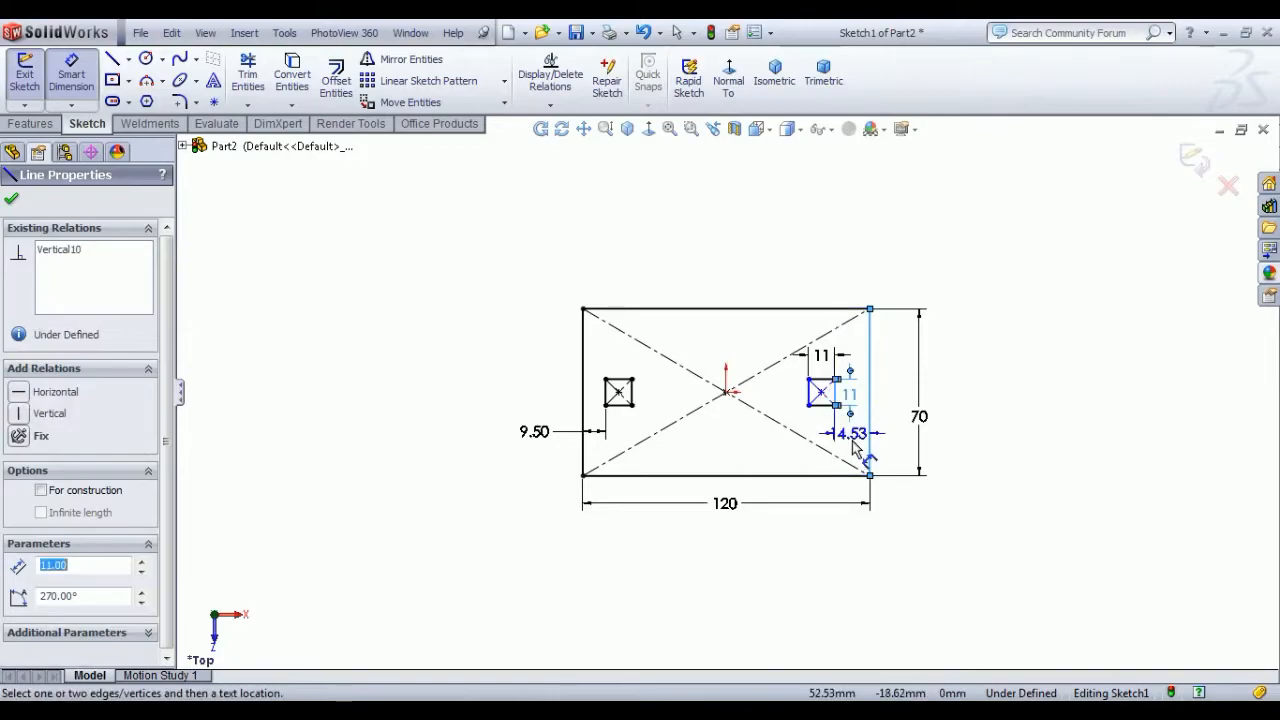
left_click(893, 452)
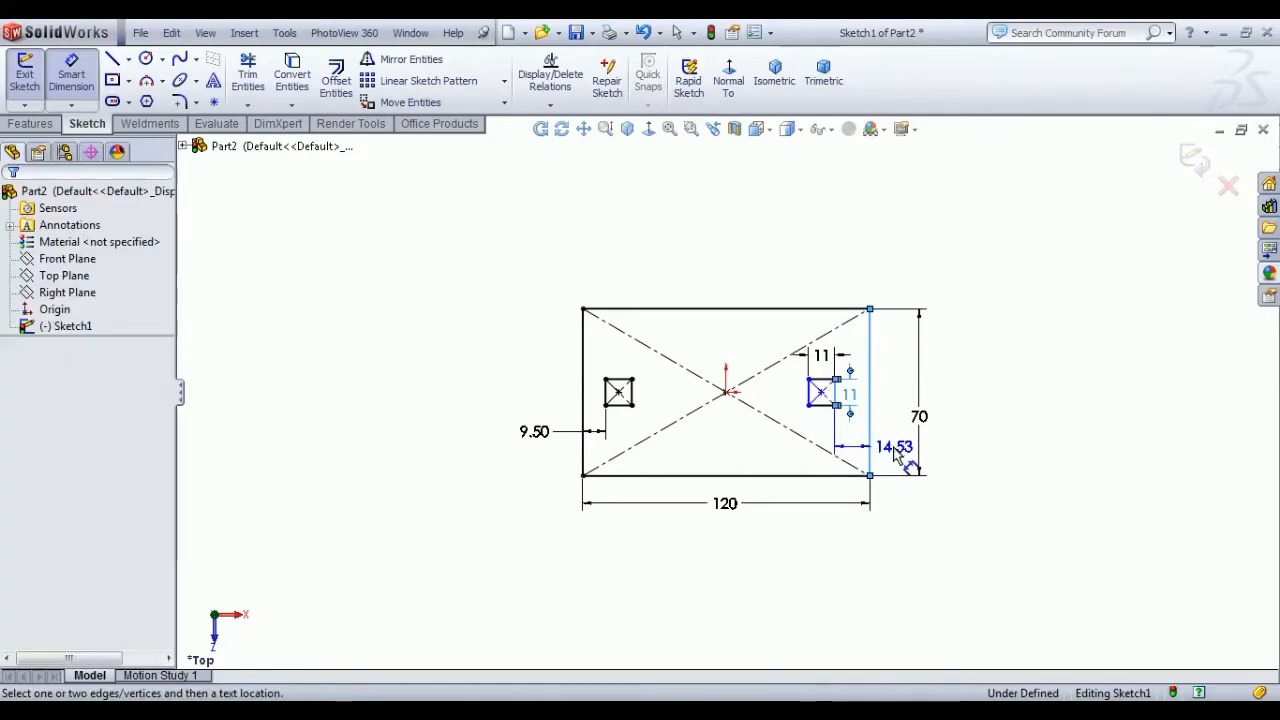
type("9")
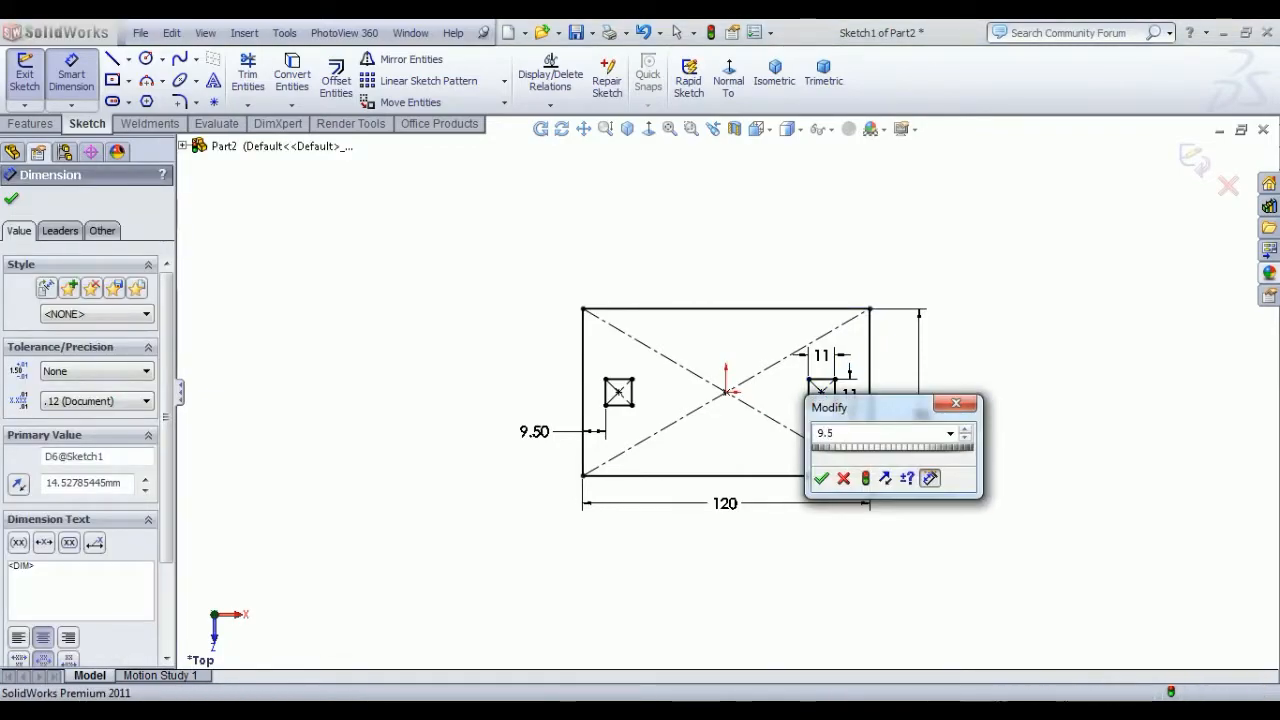
type(".5")
key("Return")
right_click(403, 355)
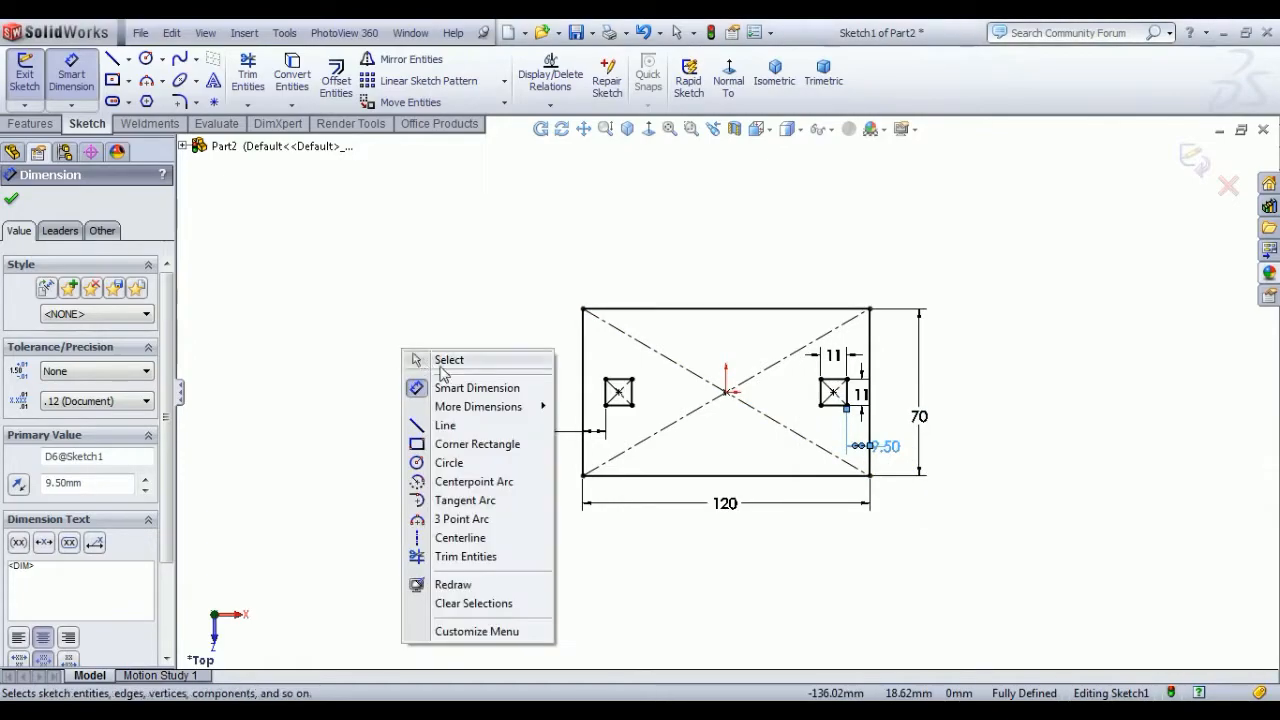
left_click(459, 362)
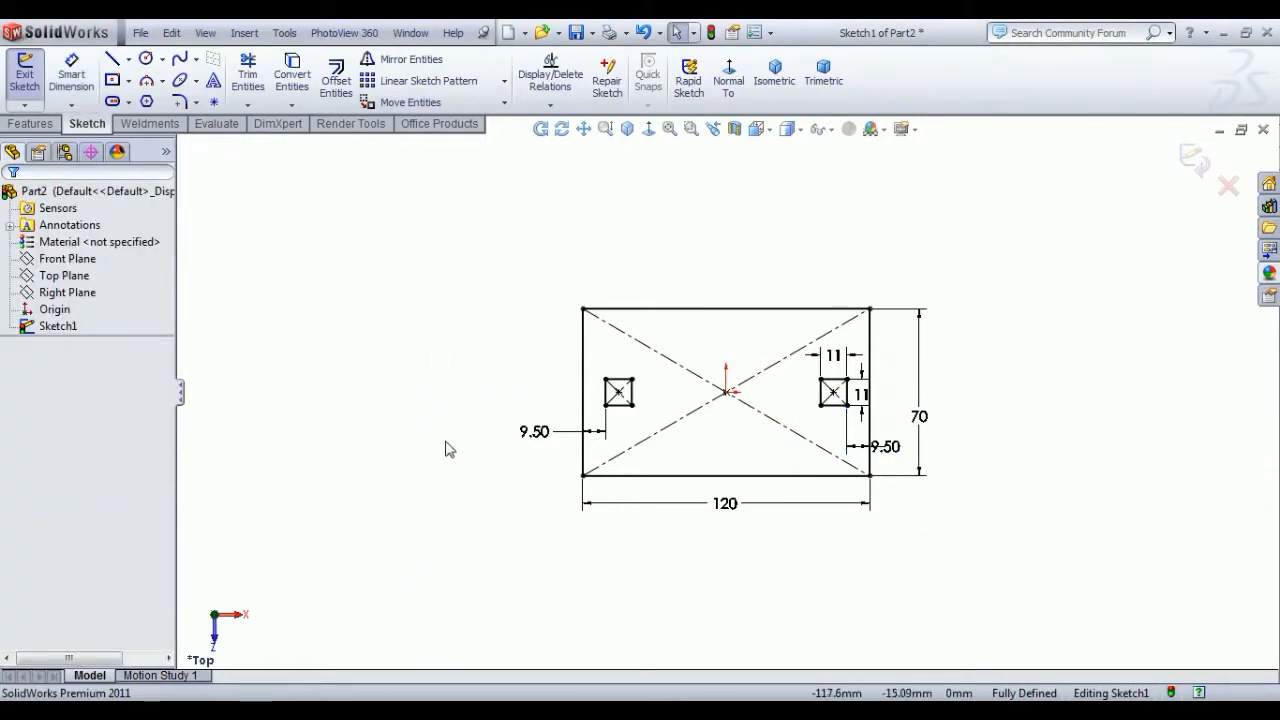
Step: Close the plate sketch and extrude it 4 mm as a blind boss
left_click(24, 75)
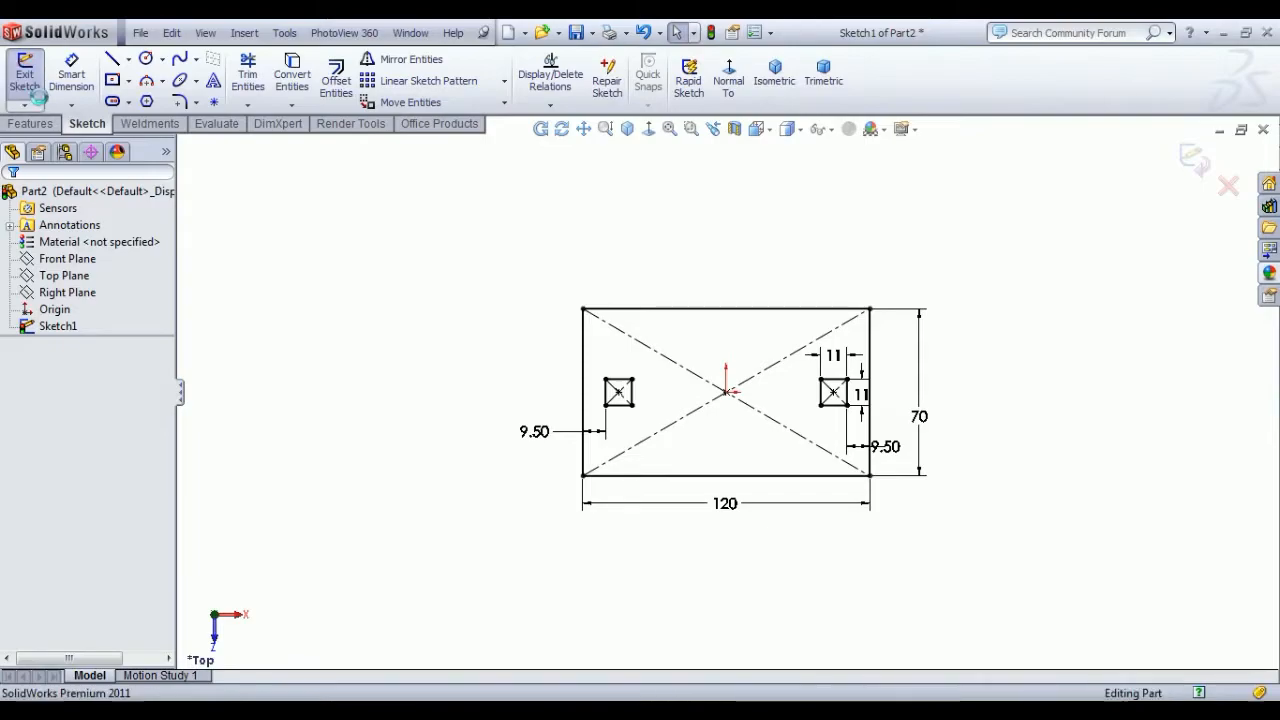
left_click(46, 91)
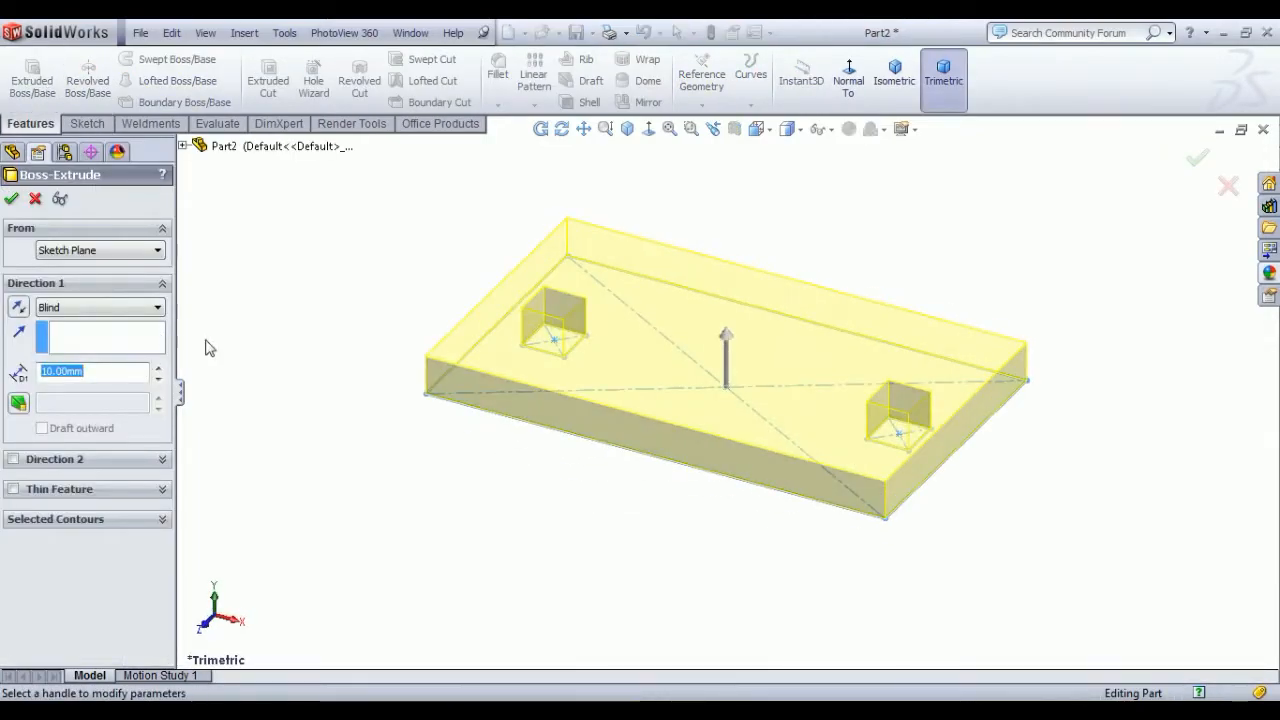
key("Return")
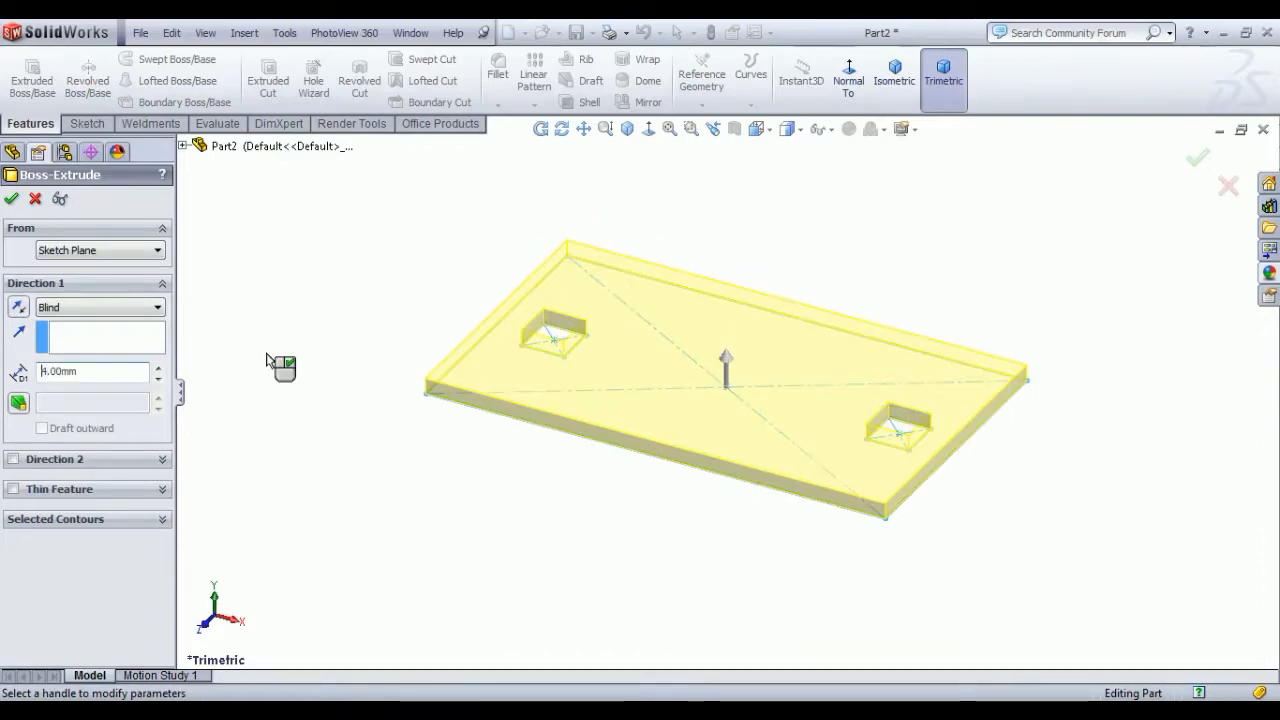
left_click(12, 201)
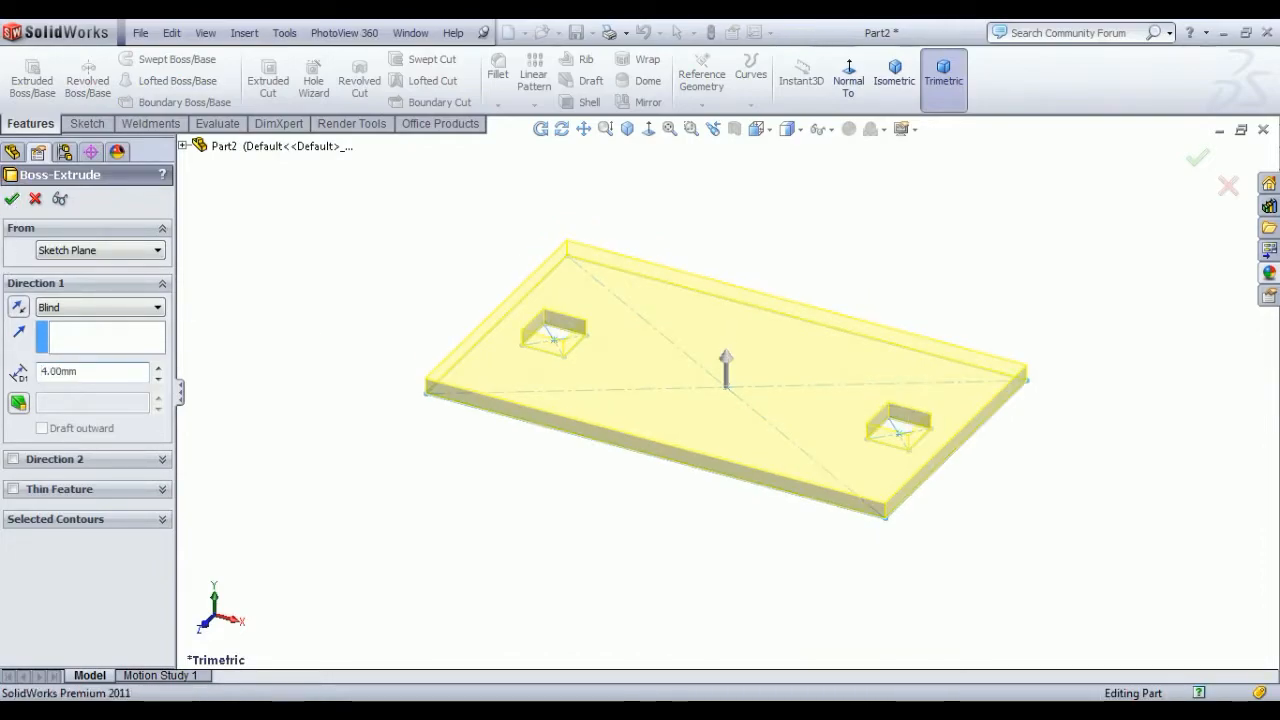
Step: Start a sketch on the Right Plane and draw a center rectangle above and to the right of the plate's profile
left_click(894, 75)
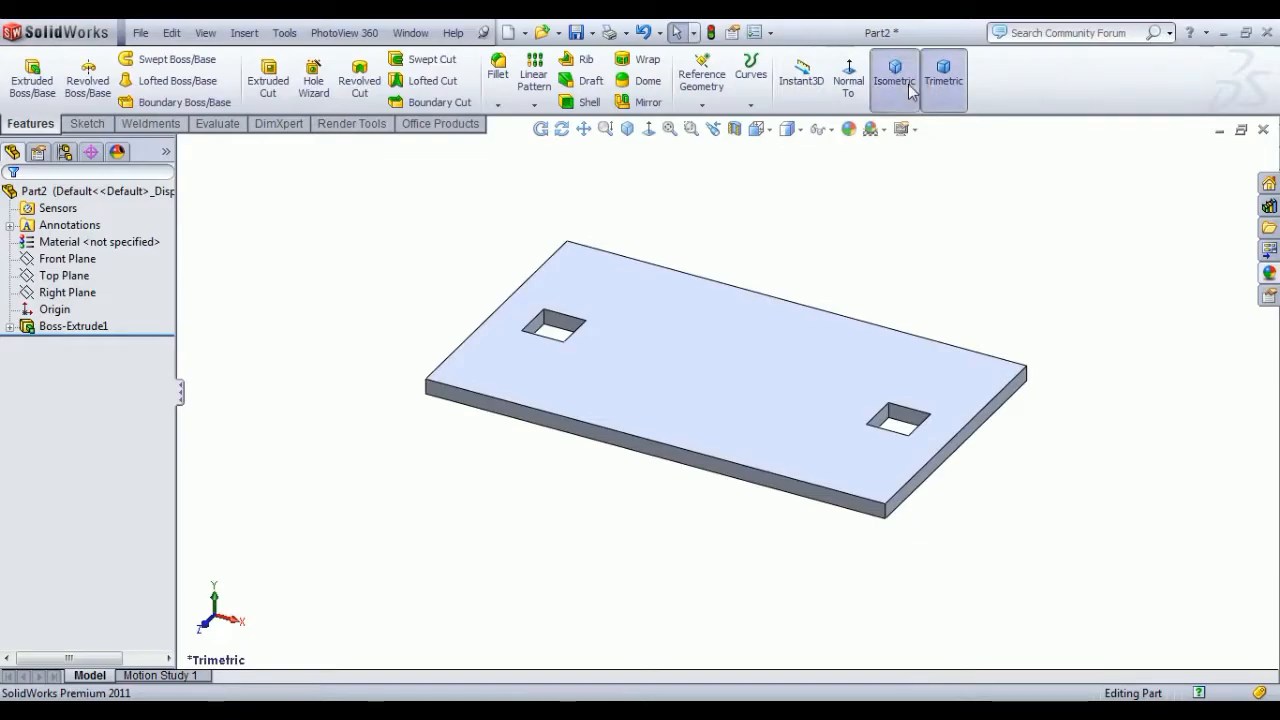
left_click(83, 295)
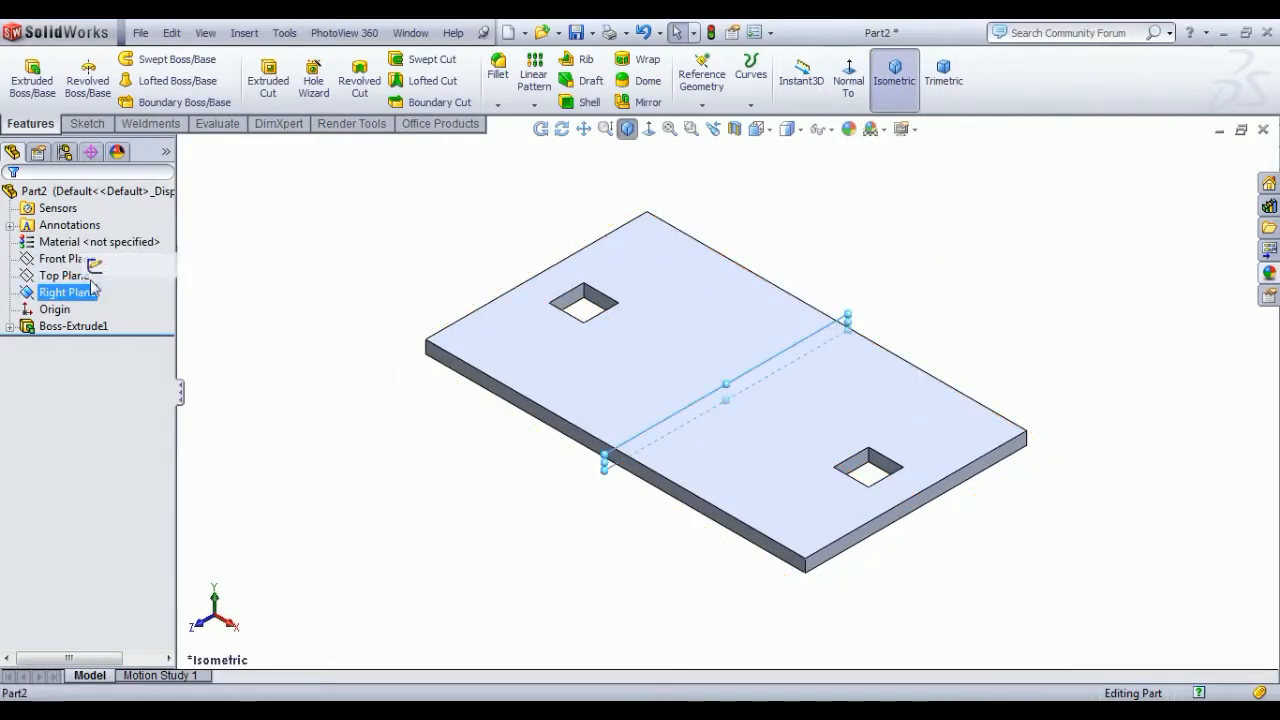
left_click(95, 265)
left_click(738, 88)
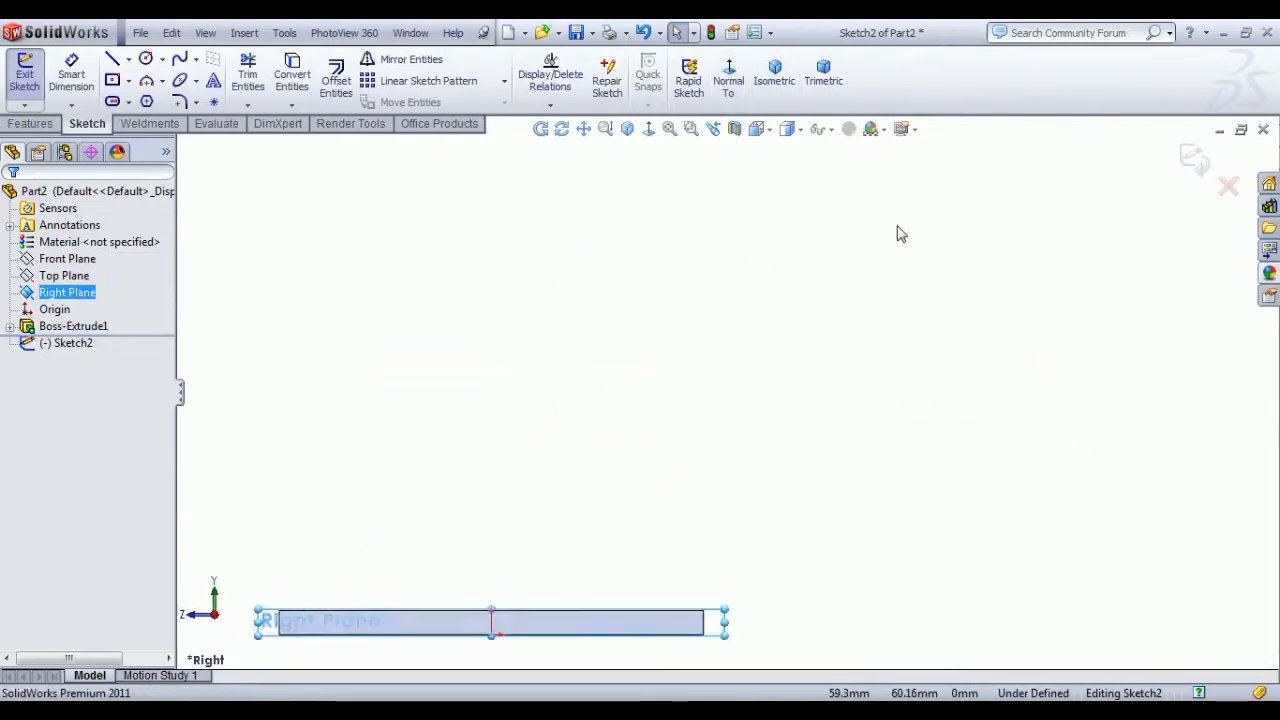
left_click(113, 80)
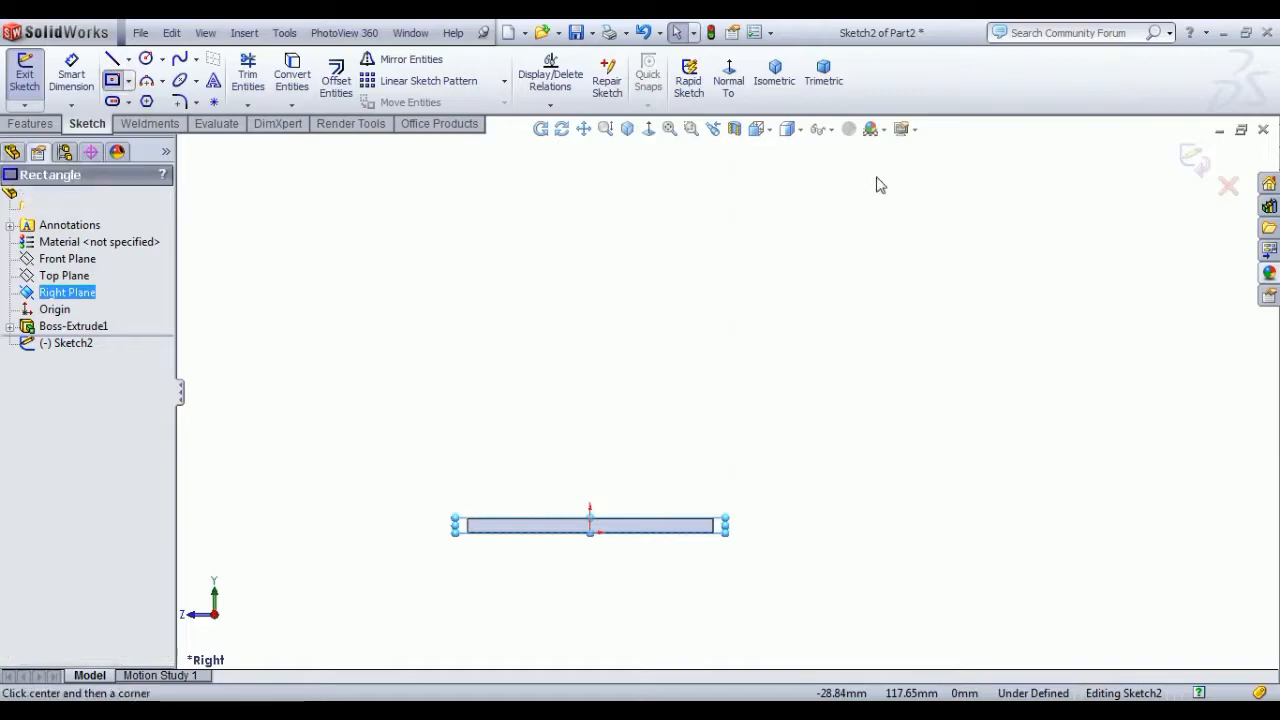
left_click(926, 228)
left_click(1034, 306)
right_click(668, 252)
left_click(706, 262)
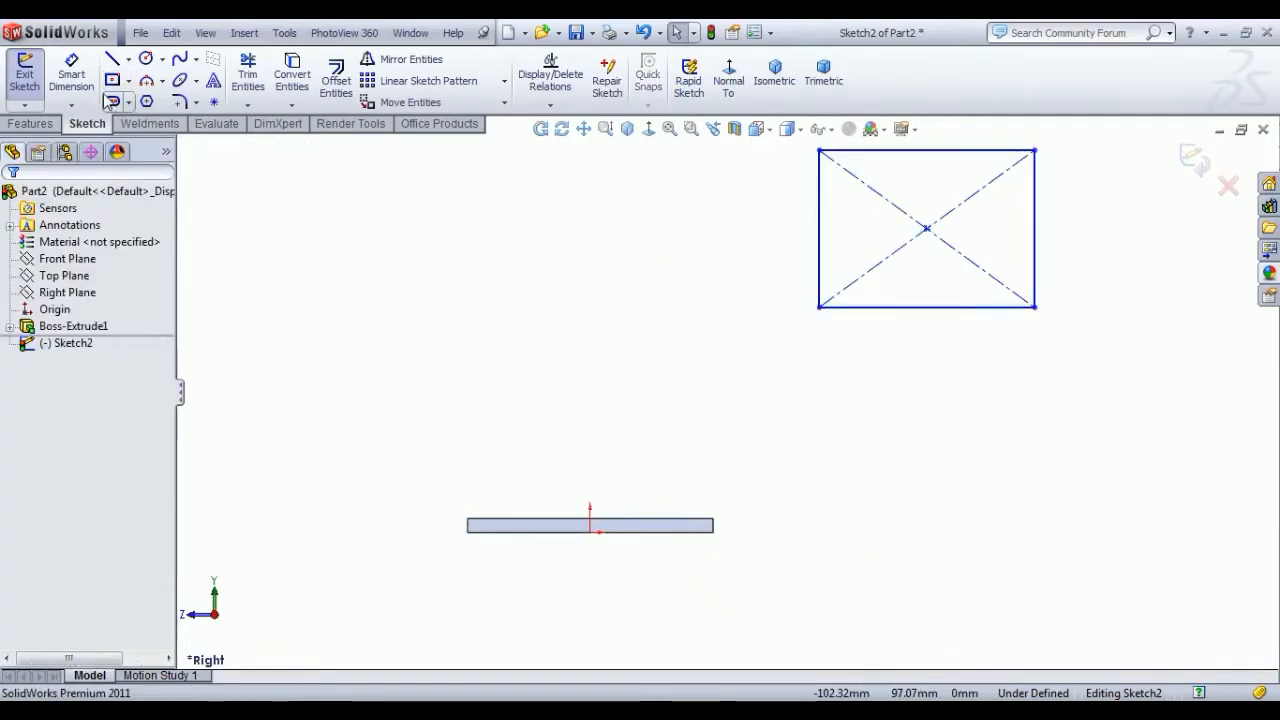
Step: Dimension the width of the center rectangle and set it to 70 mm
left_click(71, 75)
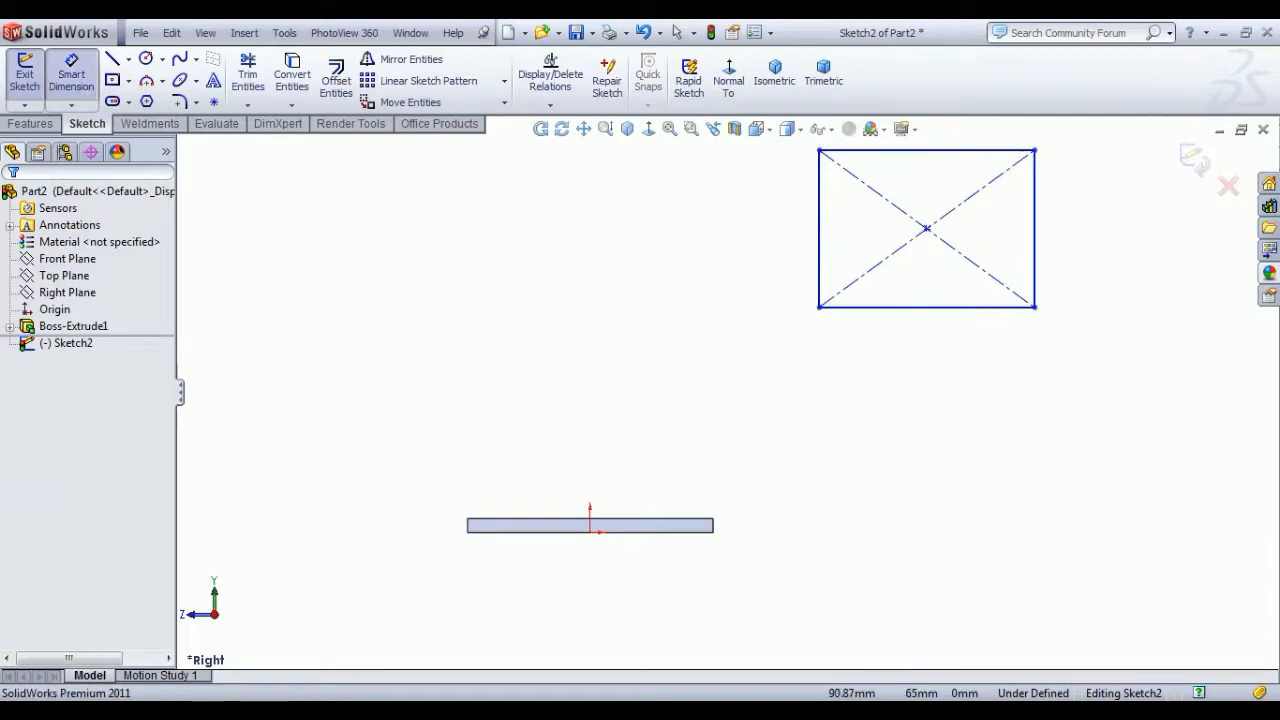
left_click(940, 307)
left_click(945, 342)
type("70")
key("Return")
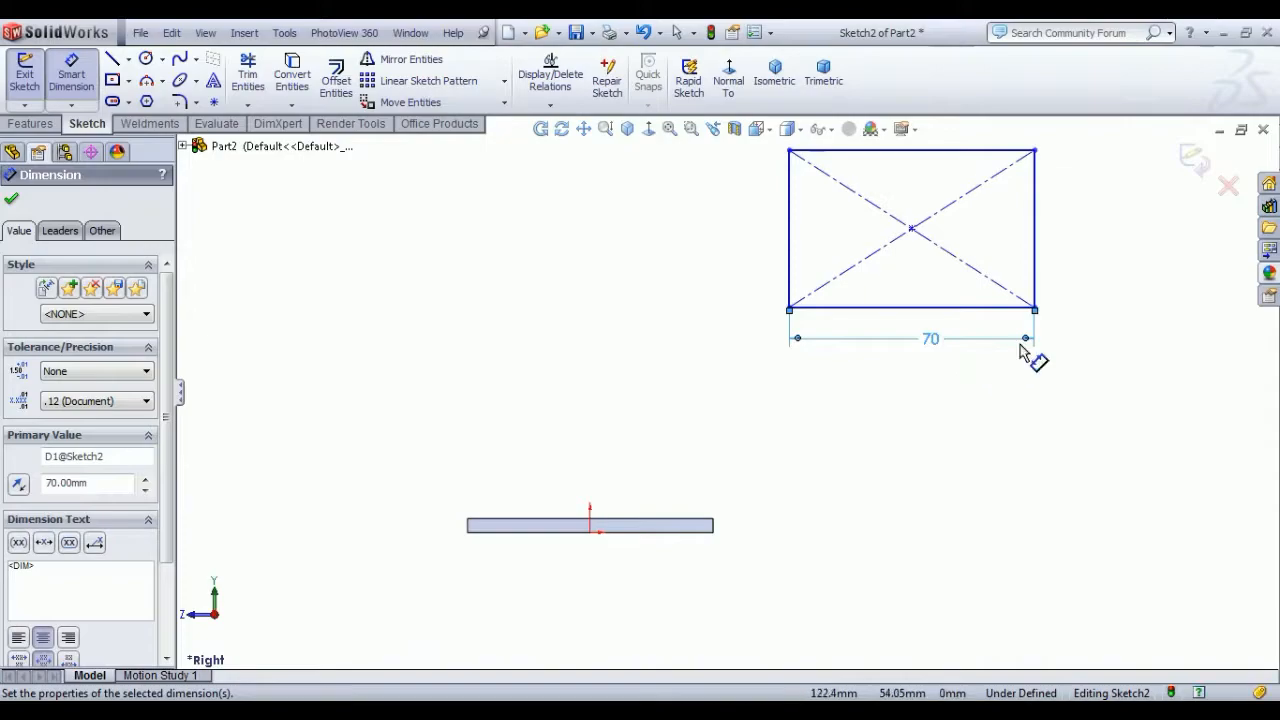
Step: Dimension the height of the center rectangle and set it to 53 mm
left_click(1038, 268)
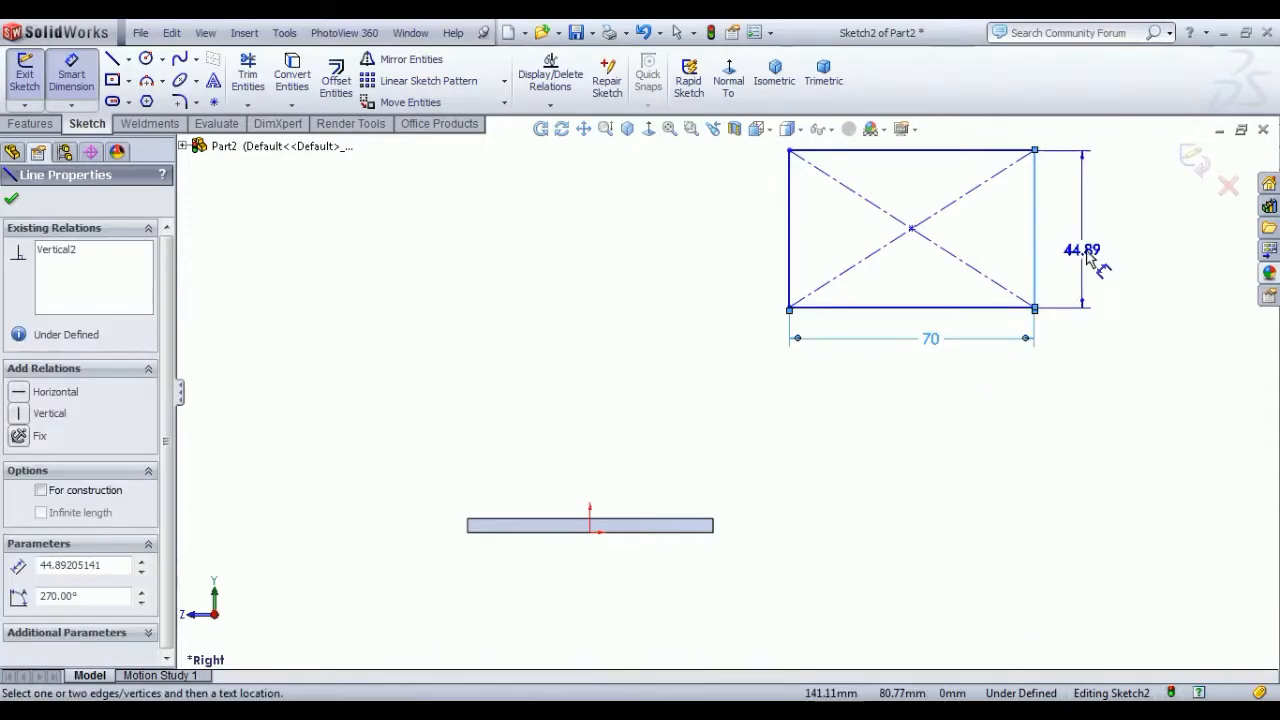
left_click(1095, 265)
type("5")
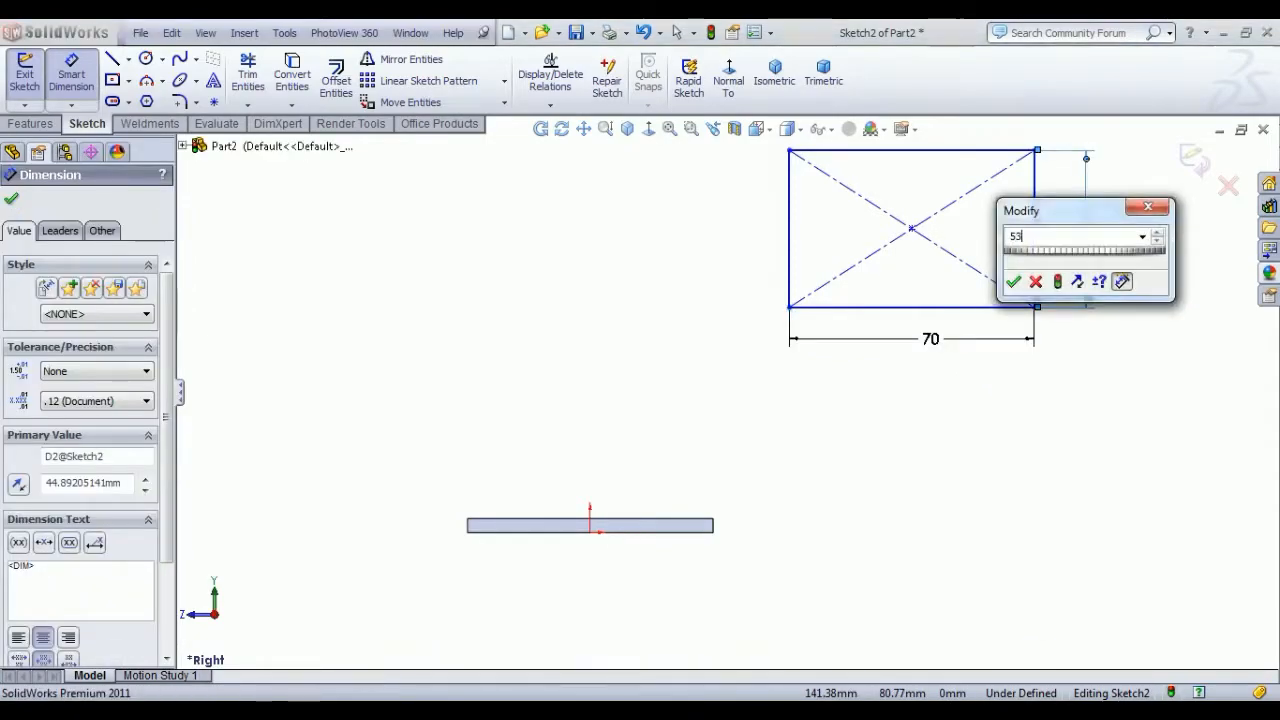
type("3")
key("Return")
right_click(545, 238)
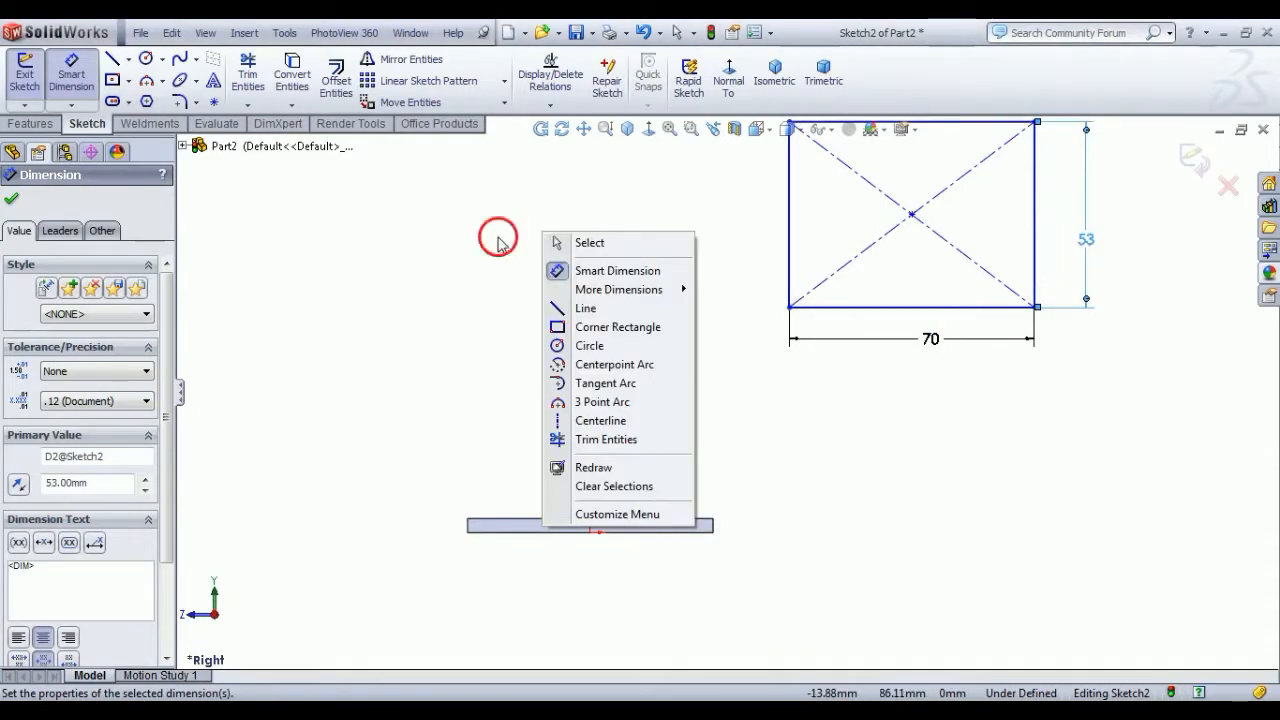
left_click(498, 238)
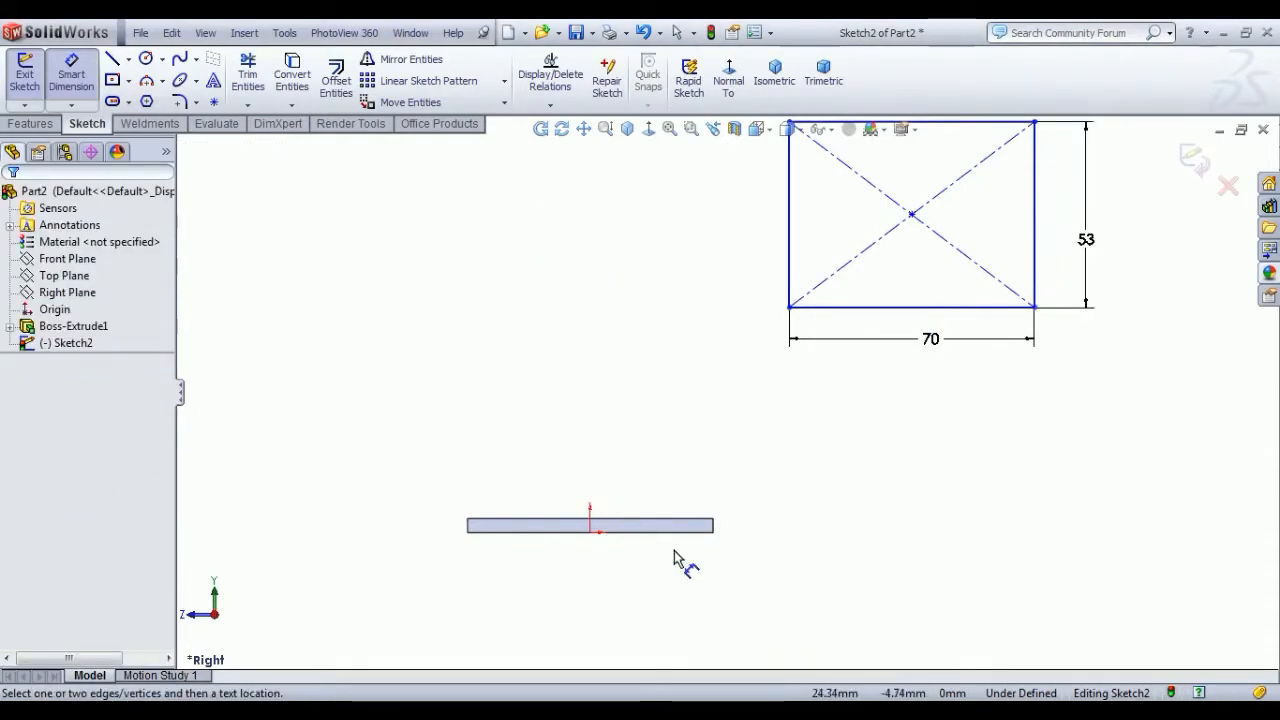
Step: Dimension the vertical distance between the plate's bottom edge and the rectangle's bottom side, setting it to 266 mm
left_click(803, 307)
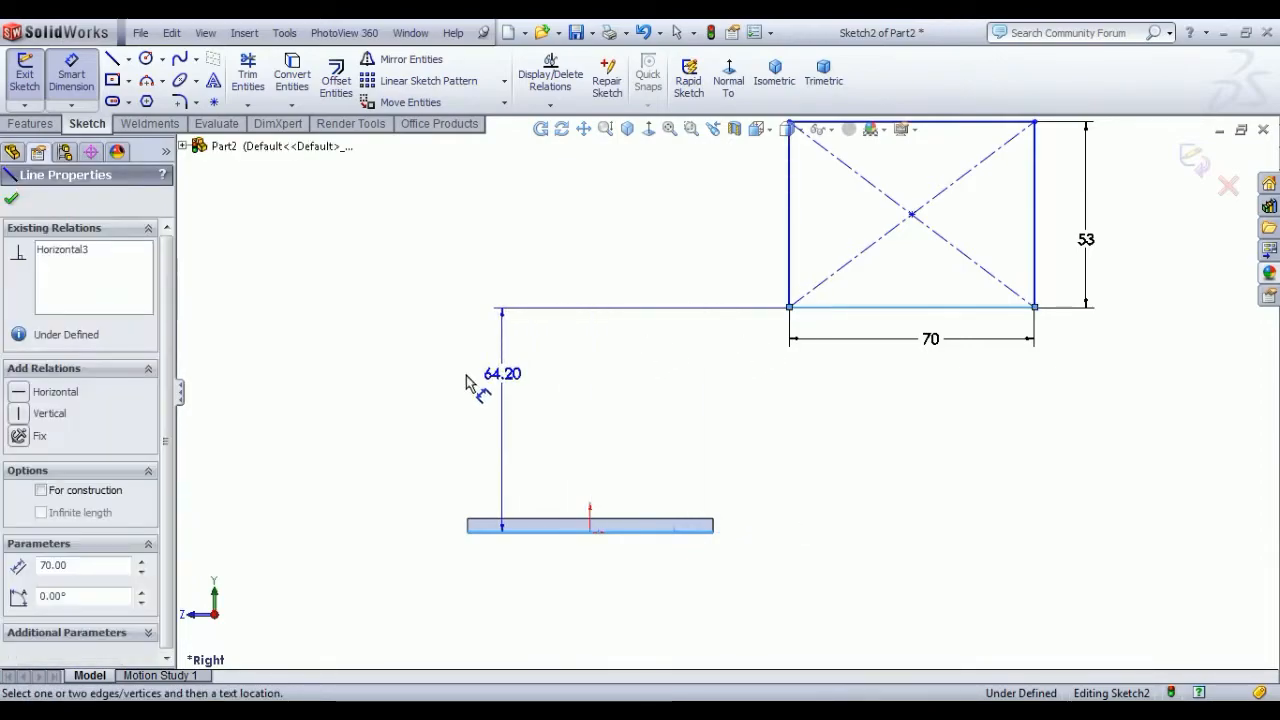
left_click(440, 392)
type("2")
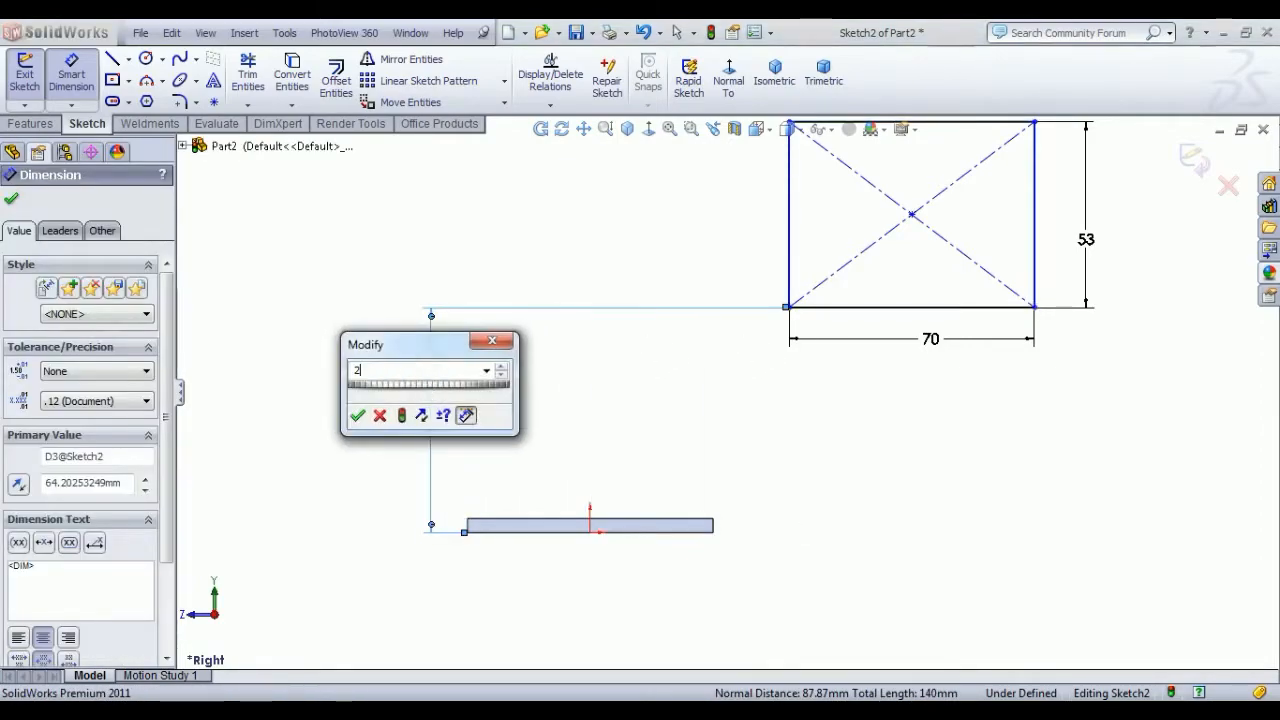
type("66")
key("Return")
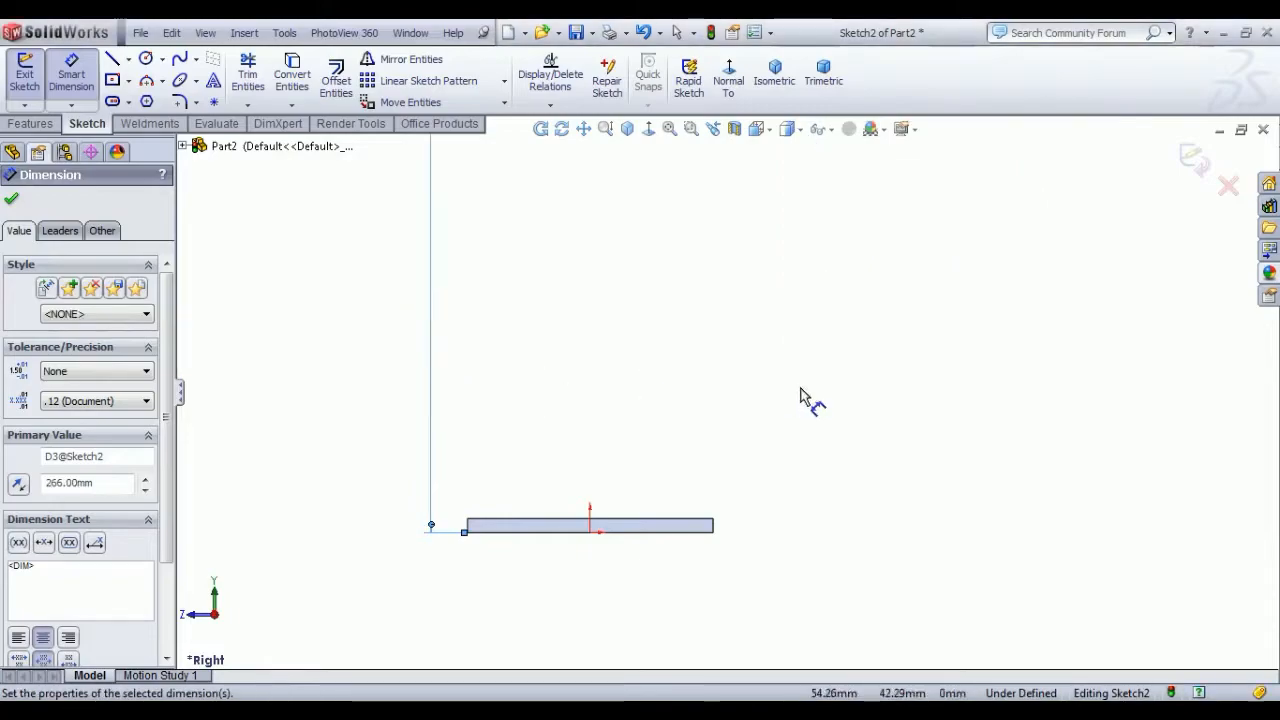
scroll(815, 345, "up", 8)
scroll(797, 300, "down", 5)
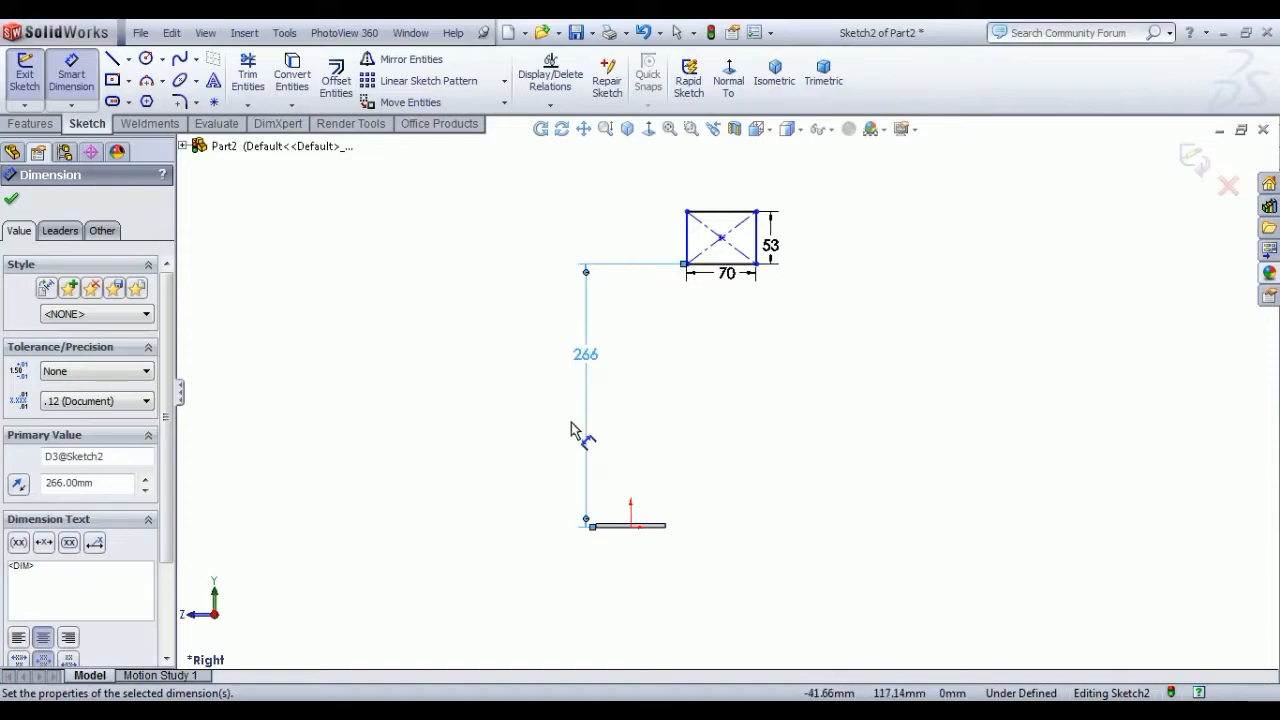
scroll(665, 448, "down", 10)
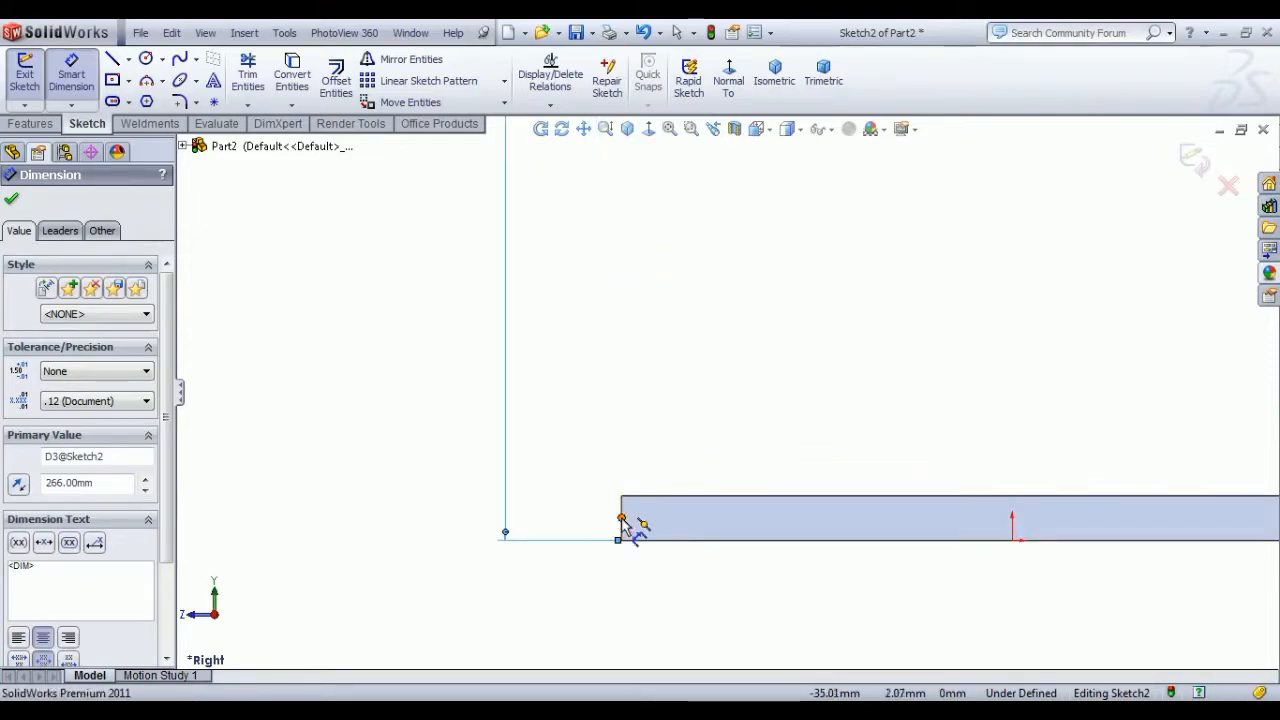
left_click(621, 518)
left_click(614, 508)
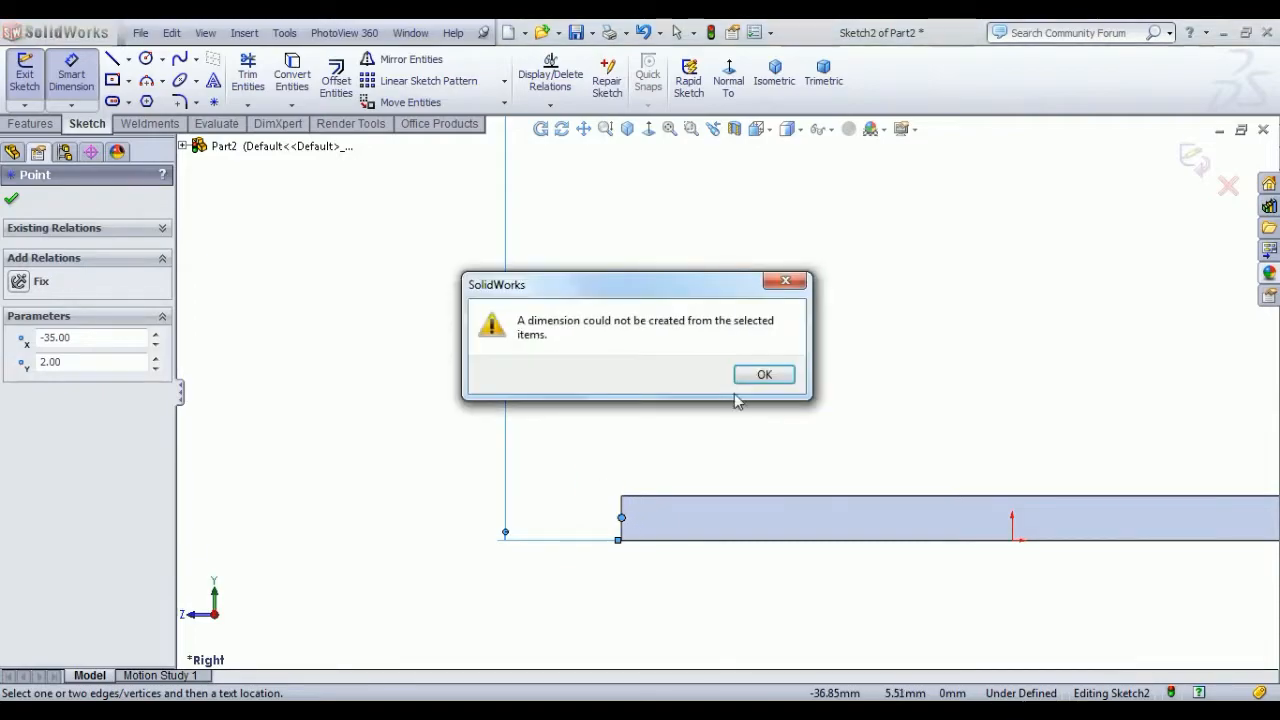
left_click(764, 375)
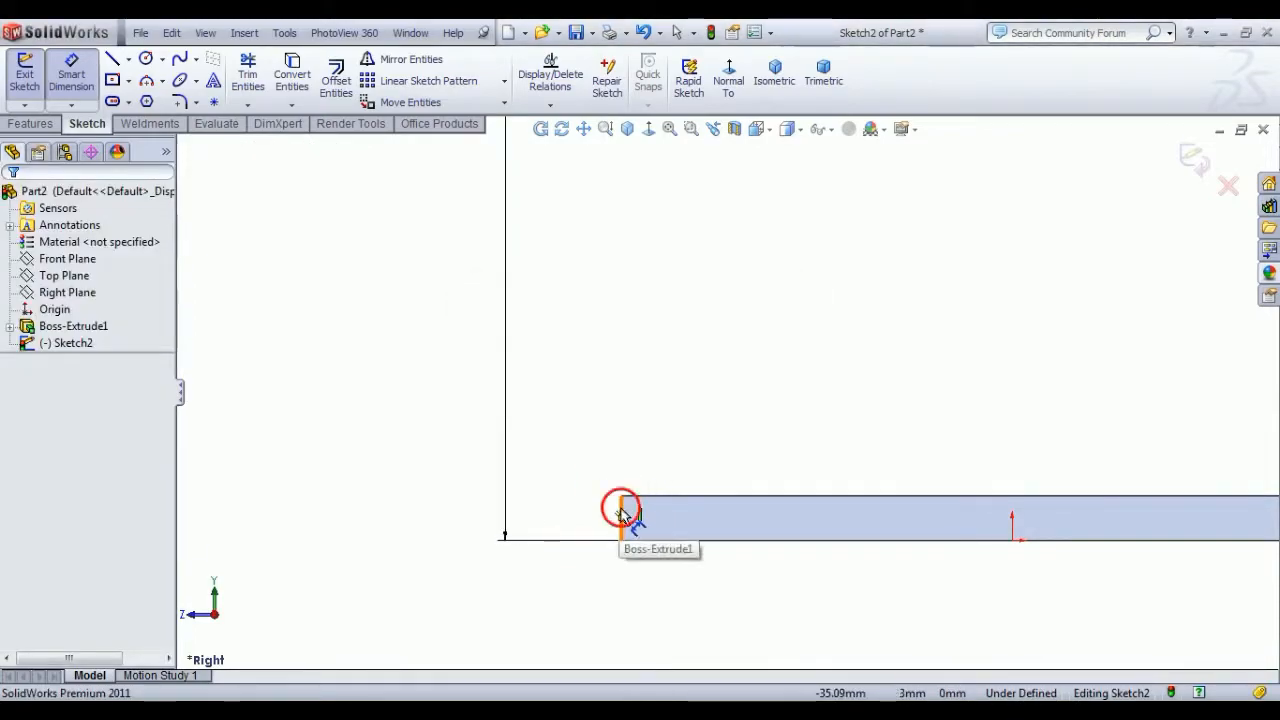
scroll(837, 486, "up", 8)
key("f")
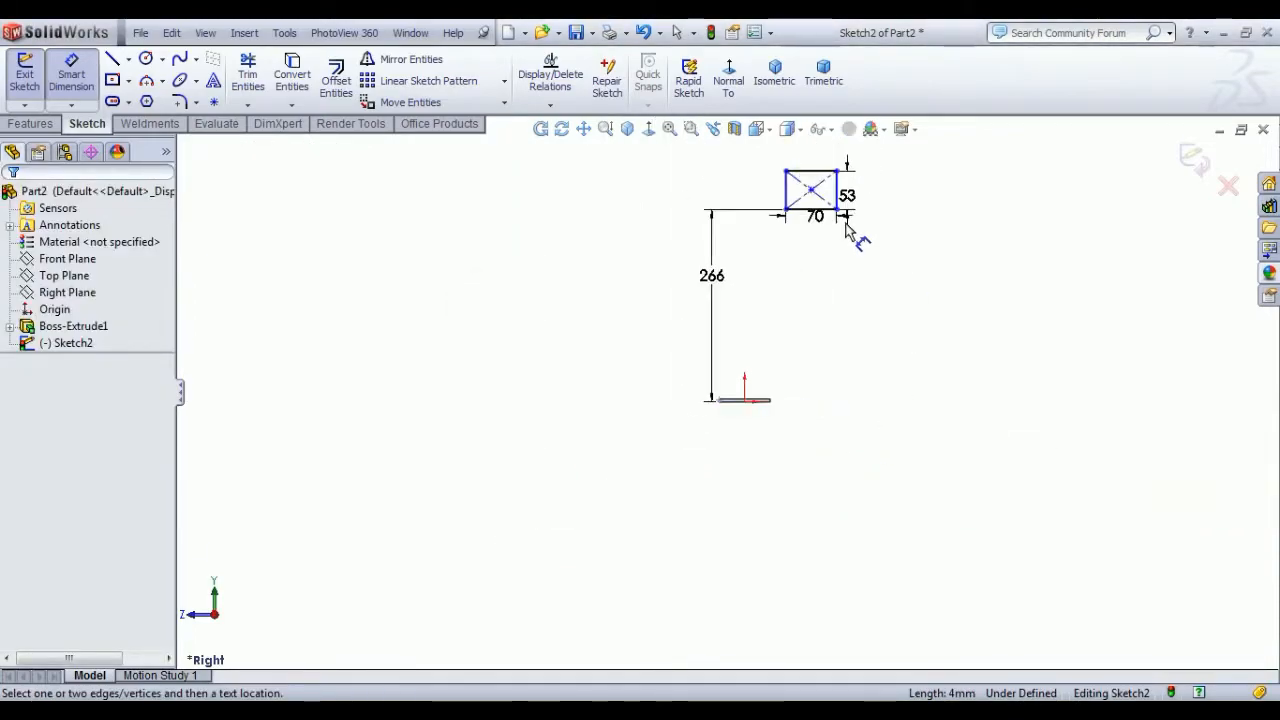
left_click(688, 302)
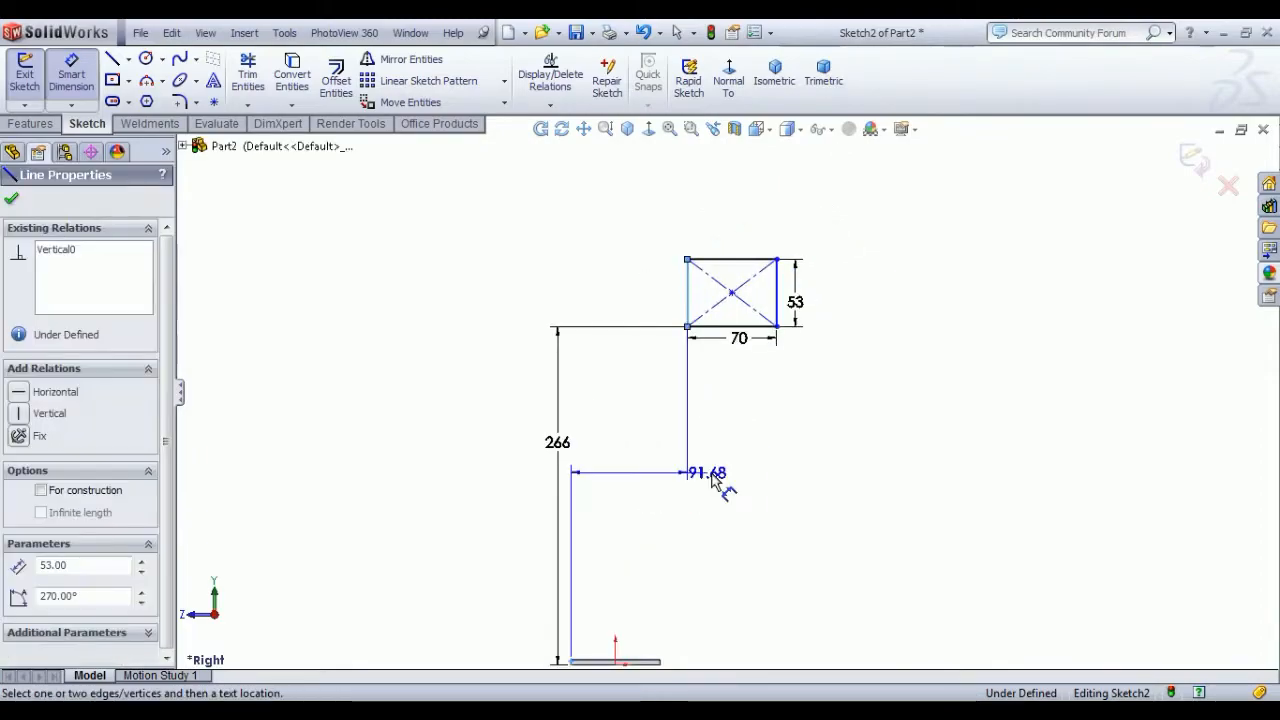
scroll(720, 476, "up", 5)
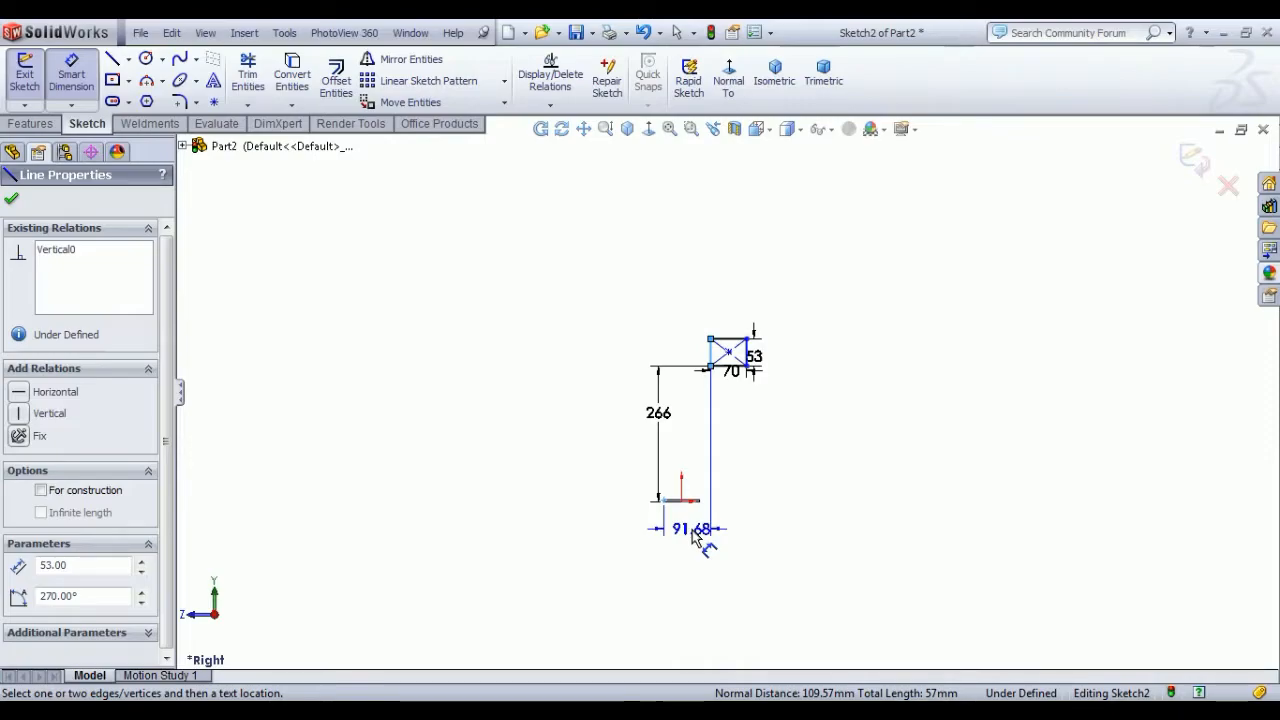
key("Escape")
key("Escape")
Step: Dimension the horizontal distance from the plate's left end to the rectangle's right side, setting it to 280 mm
scroll(668, 512, "down", 5)
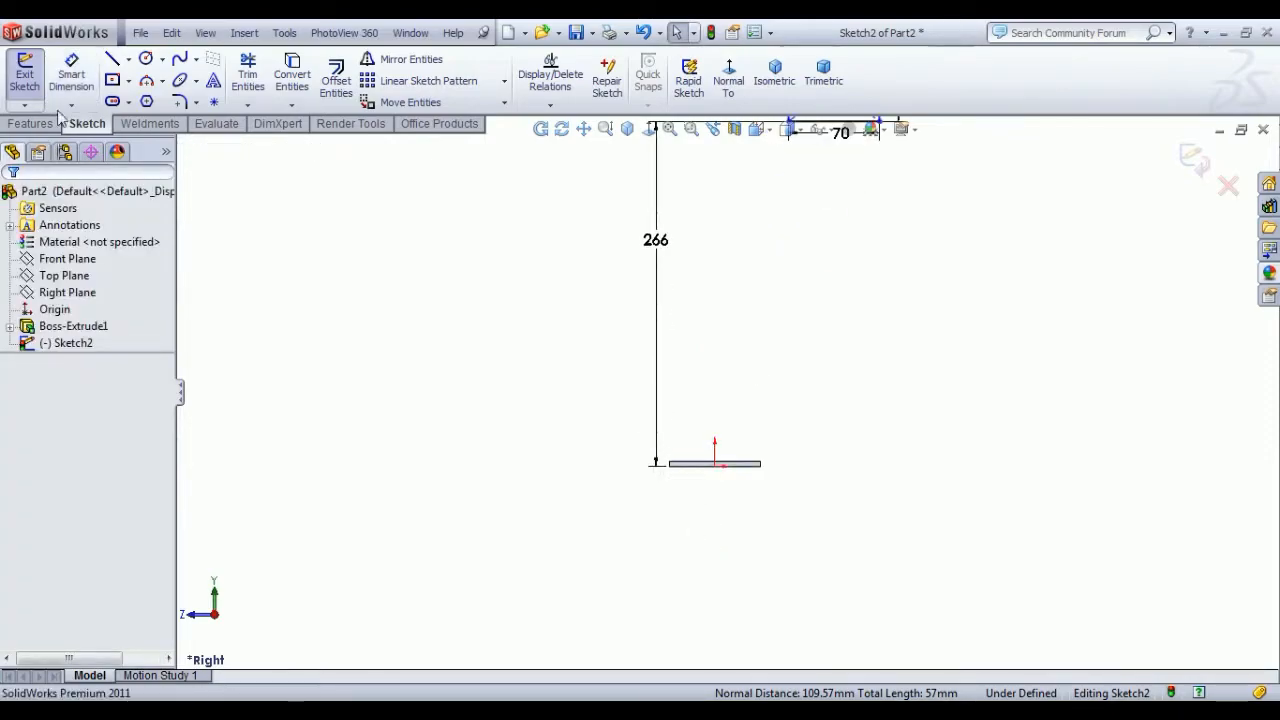
left_click(71, 73)
scroll(714, 494, "down", 5)
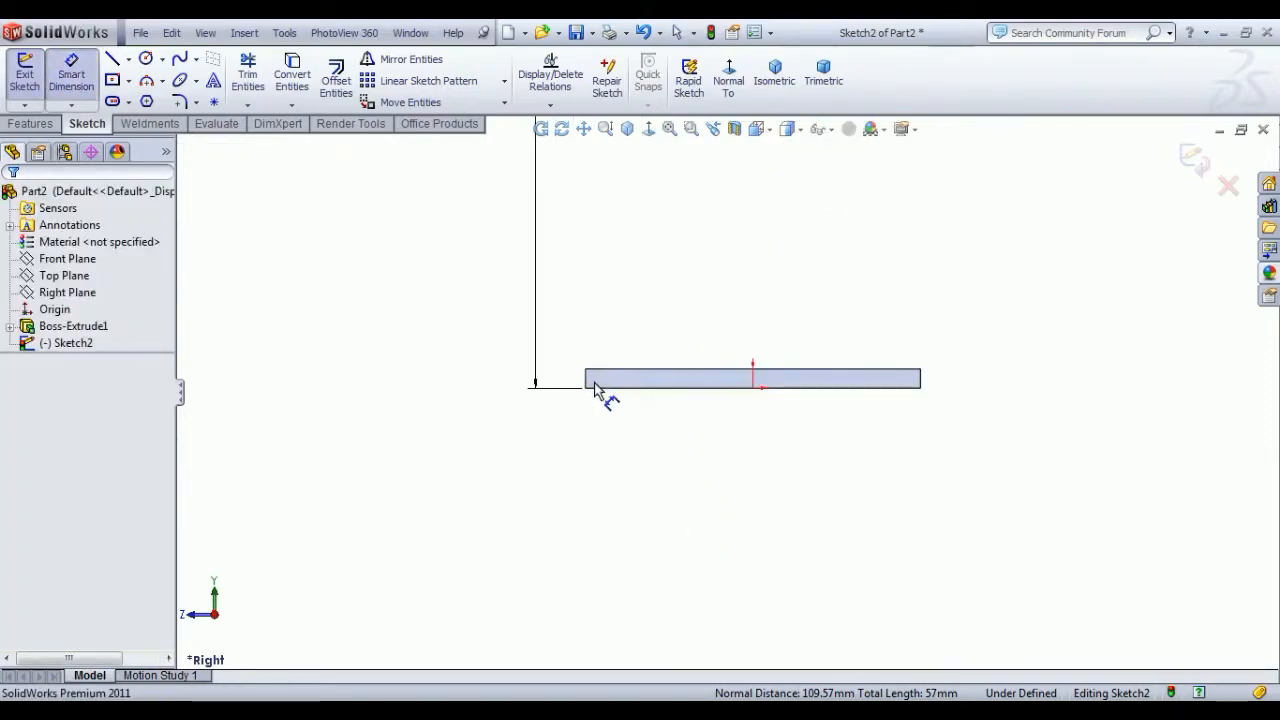
scroll(590, 380, "down", 3)
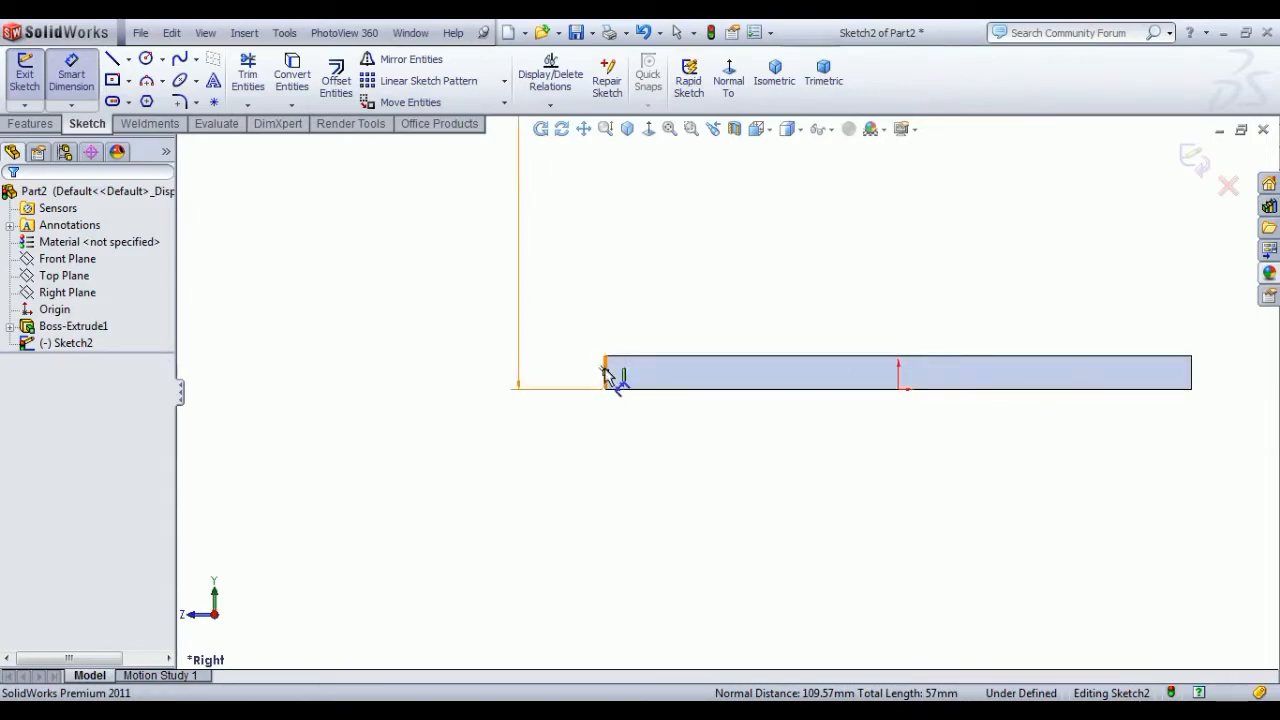
scroll(866, 378, "up", 5)
scroll(857, 286, "up", 3)
scroll(820, 251, "down", 3)
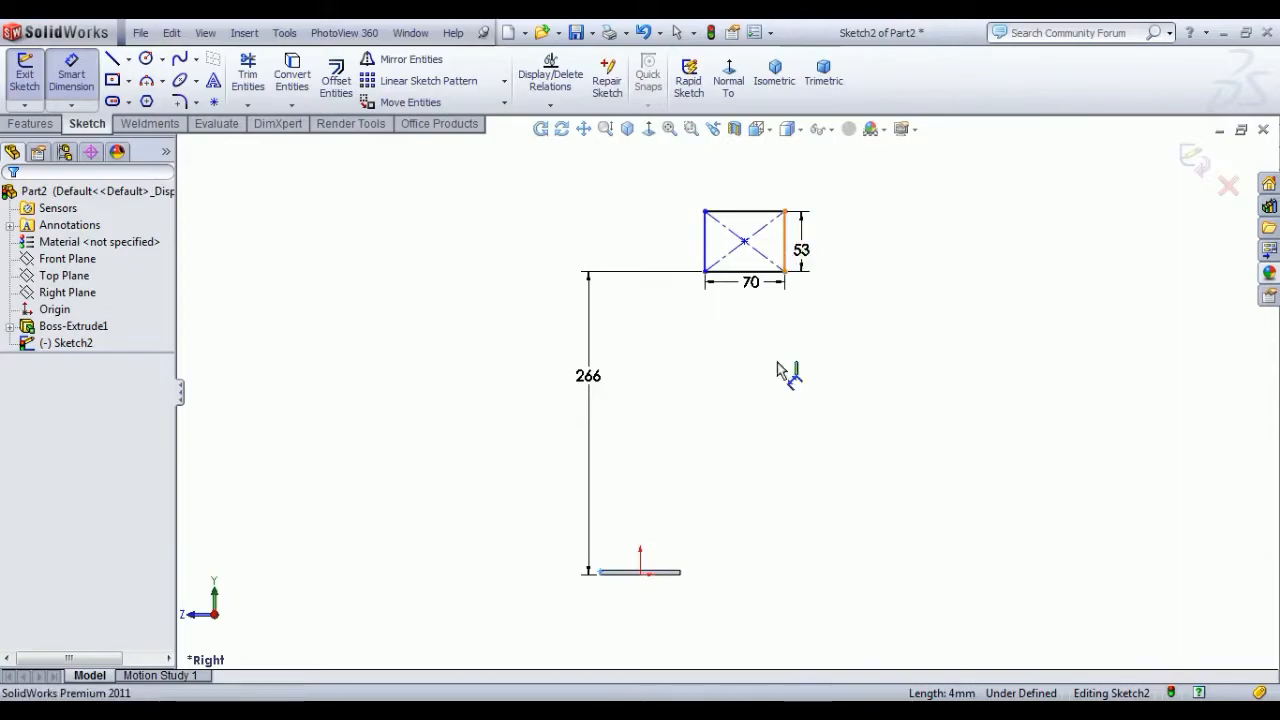
left_click(785, 245)
left_click(692, 613)
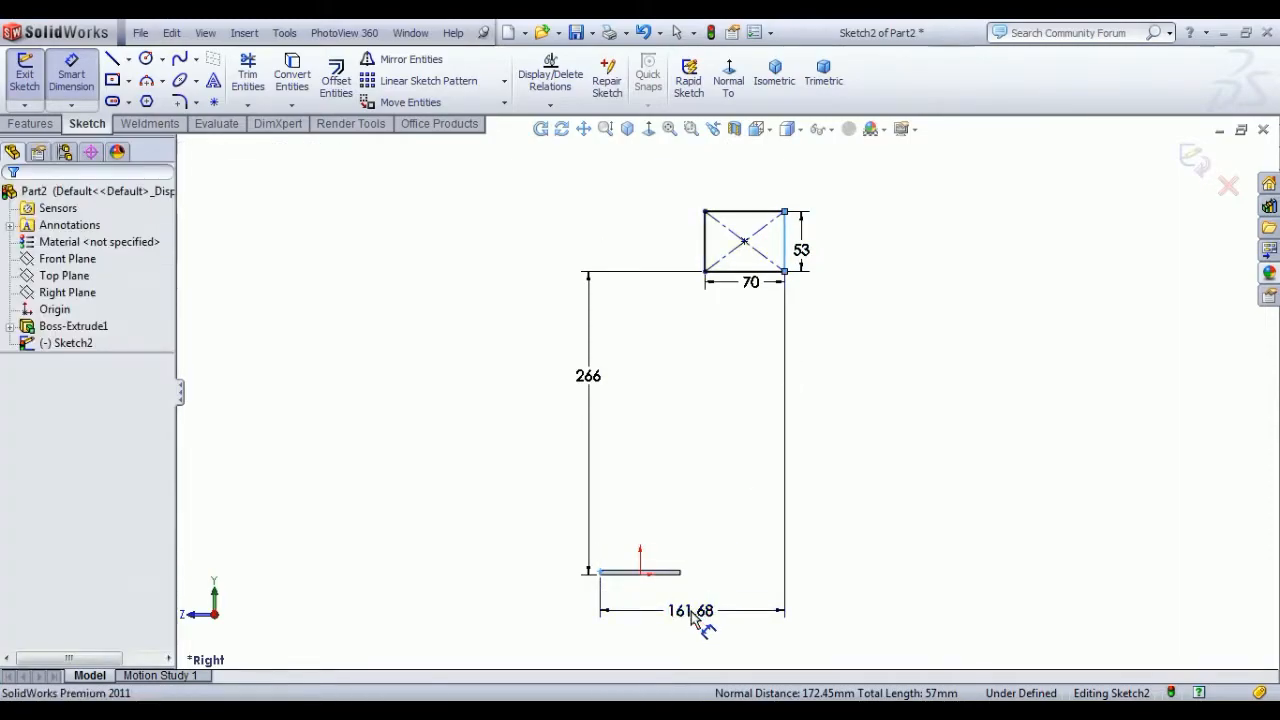
type("280")
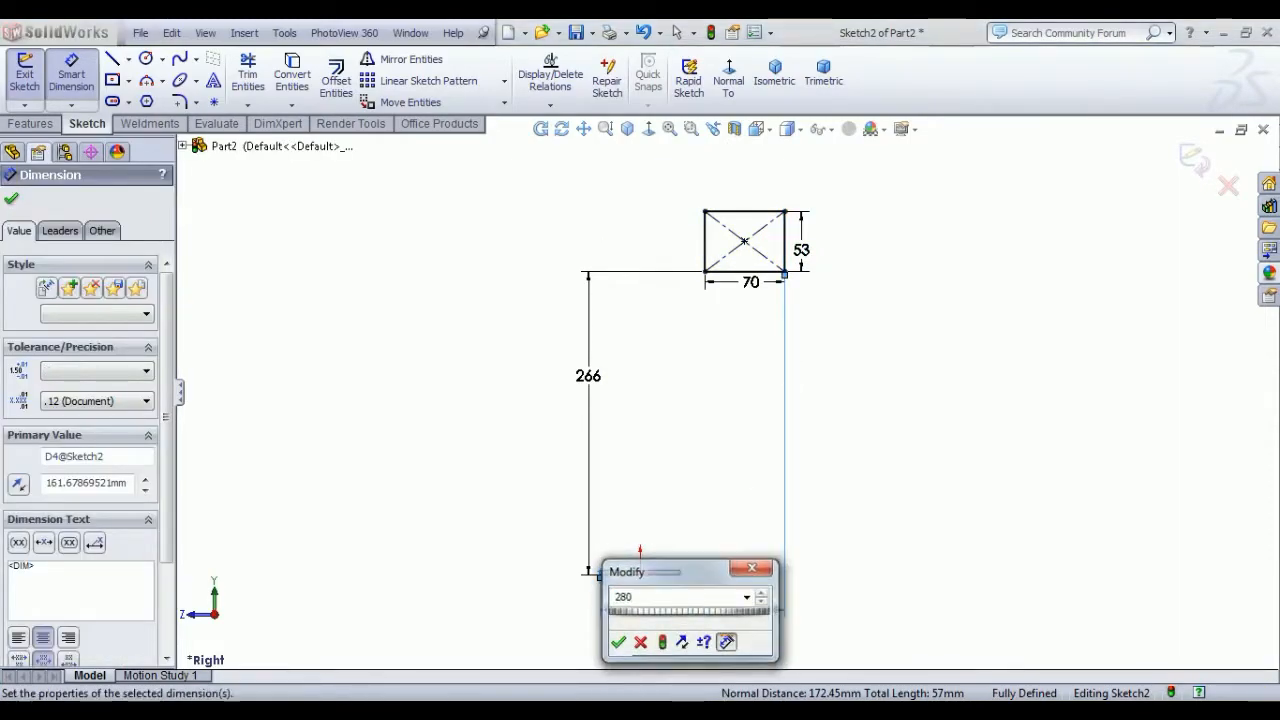
key("Return")
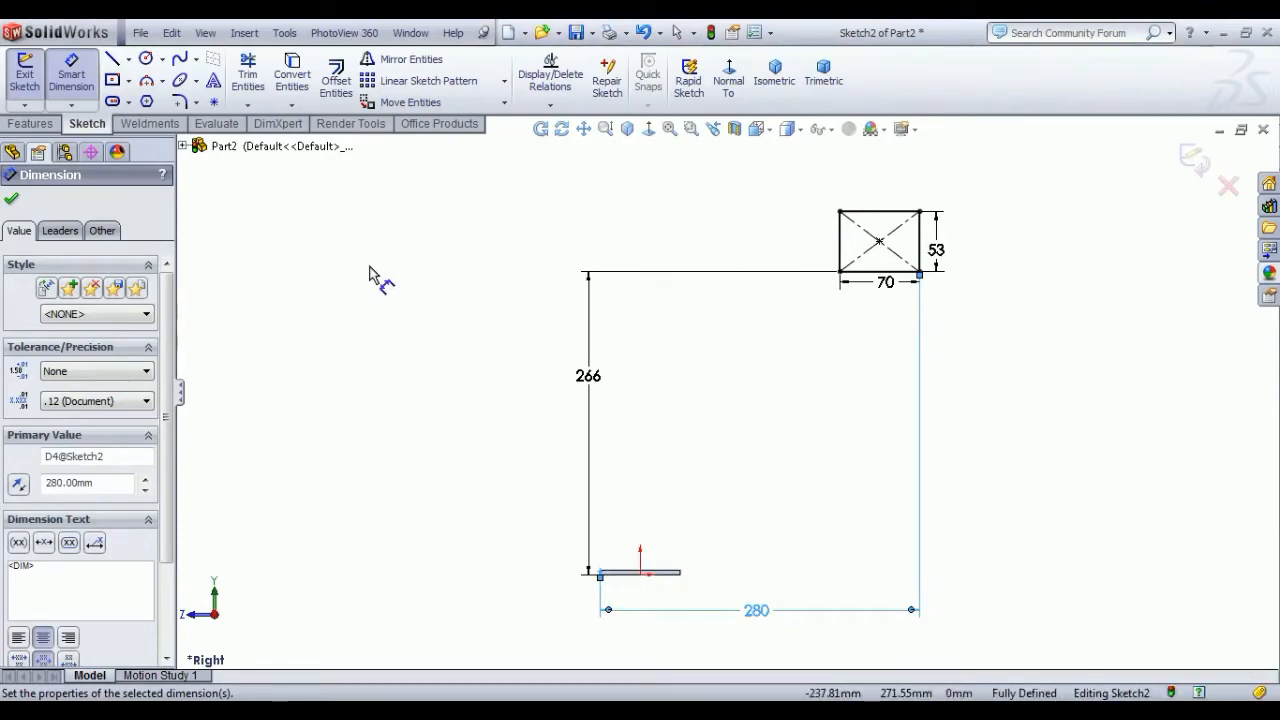
right_click(377, 229)
left_click(447, 240)
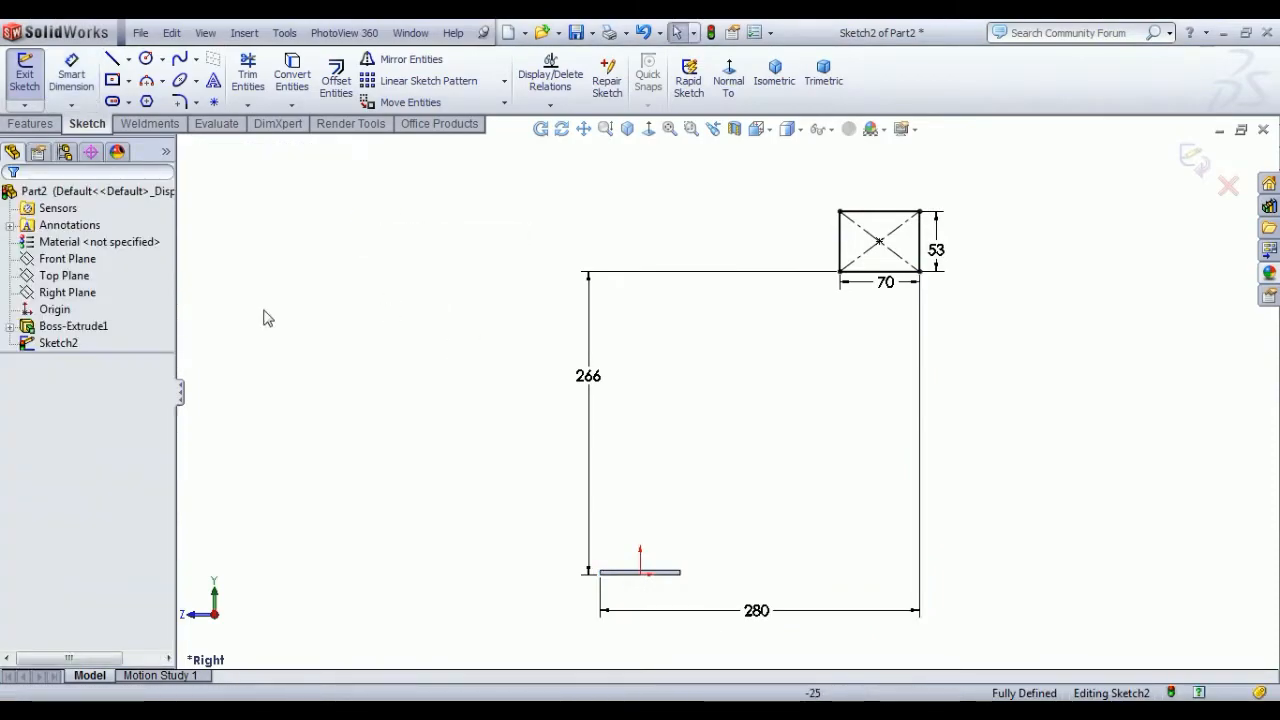
Step: Close the rectangle sketch and extrude it 58 mm as a Mid Plane boss
left_click(22, 75)
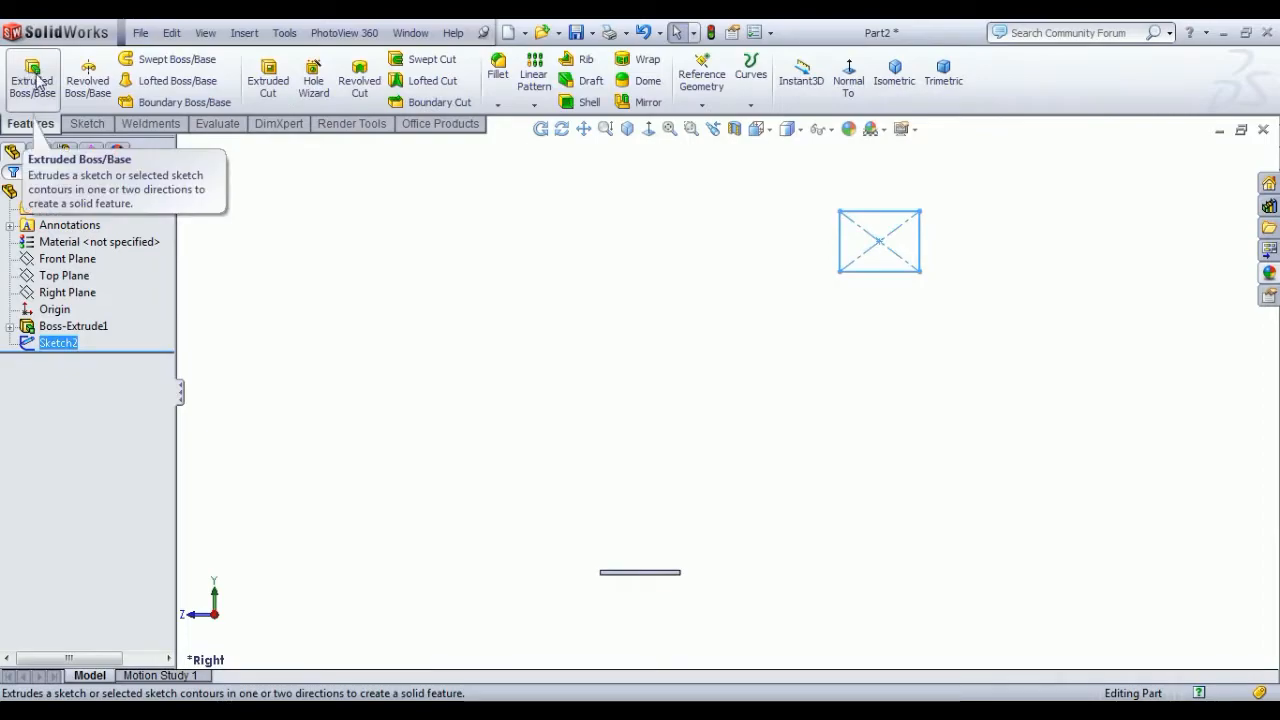
left_click(46, 96)
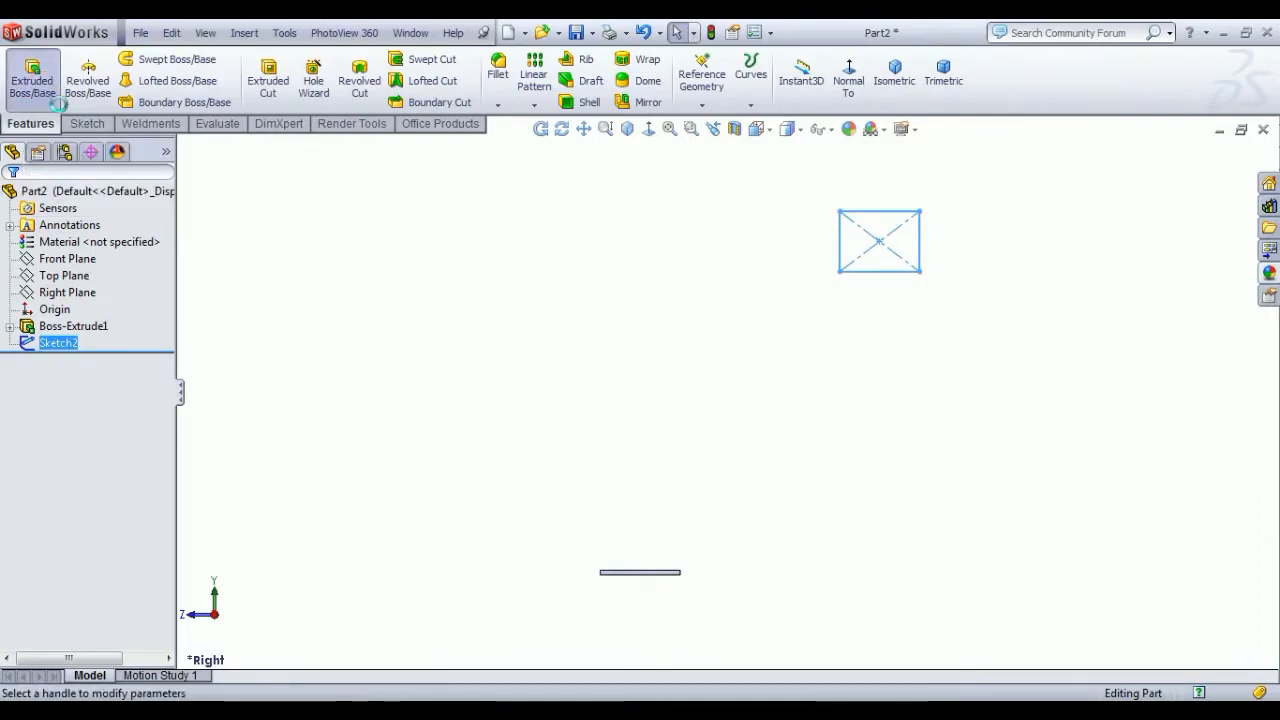
key("ctrl+7")
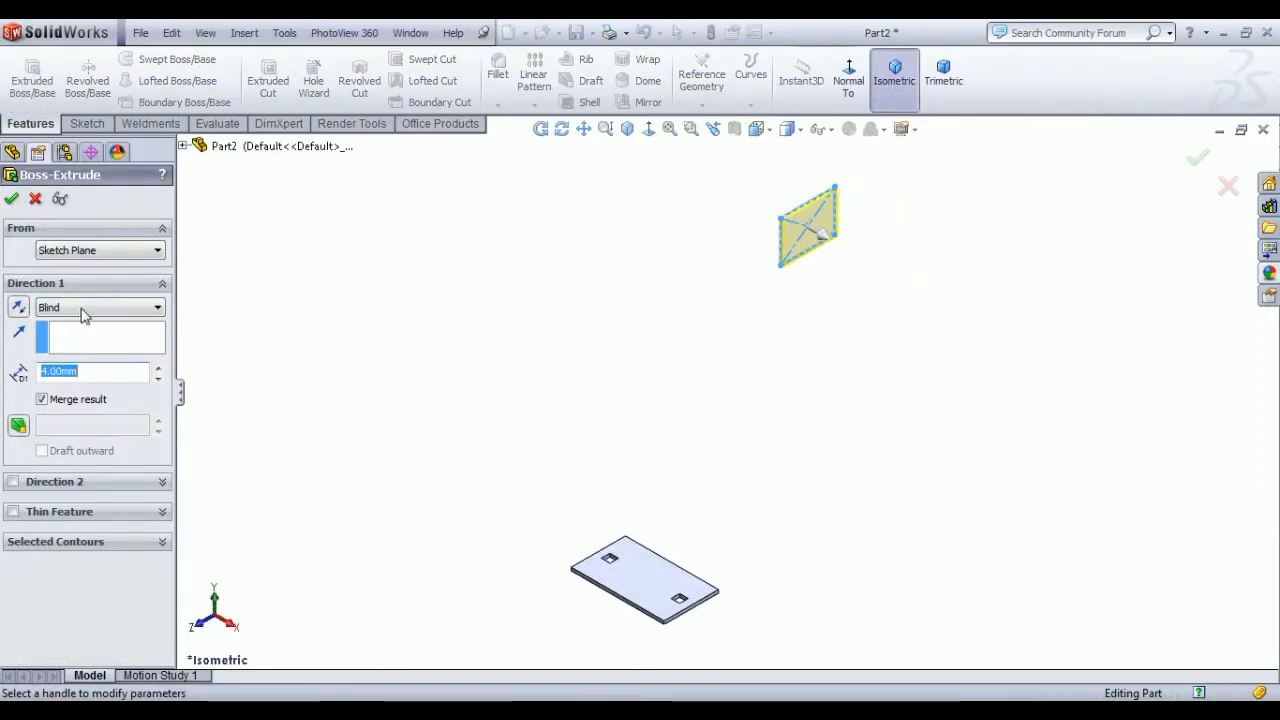
left_click(100, 307)
left_click(60, 397)
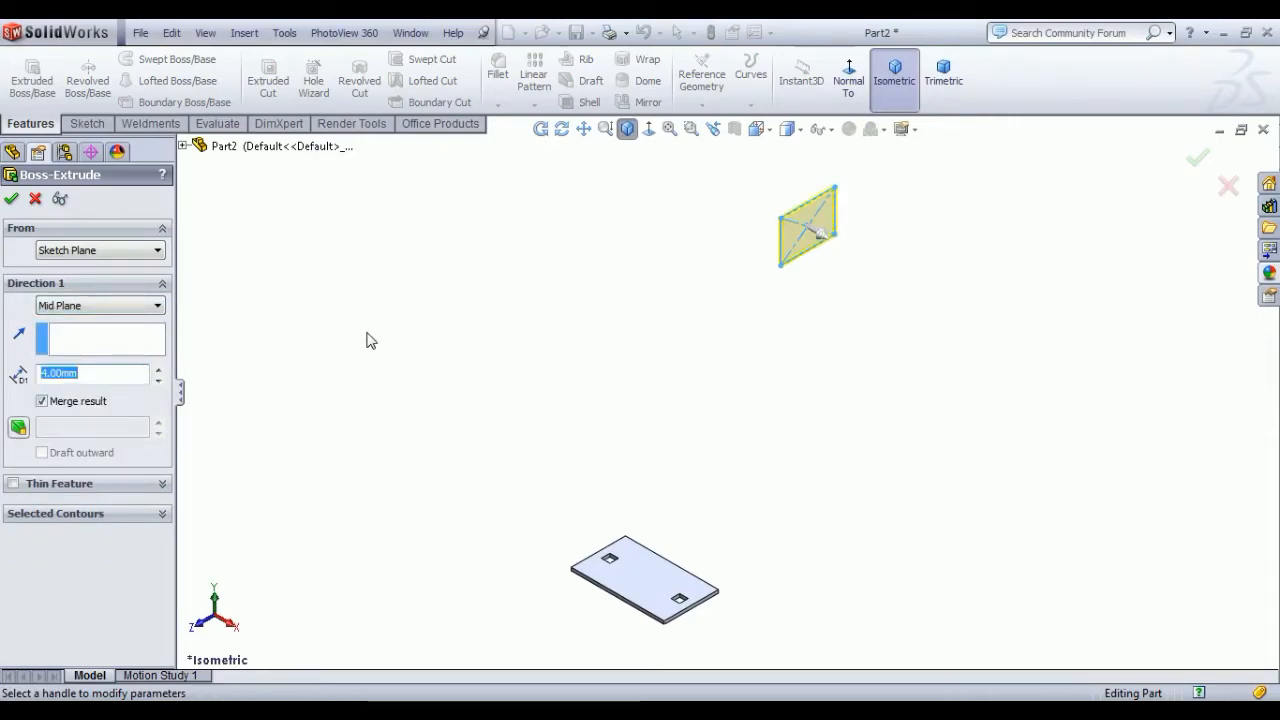
type("58")
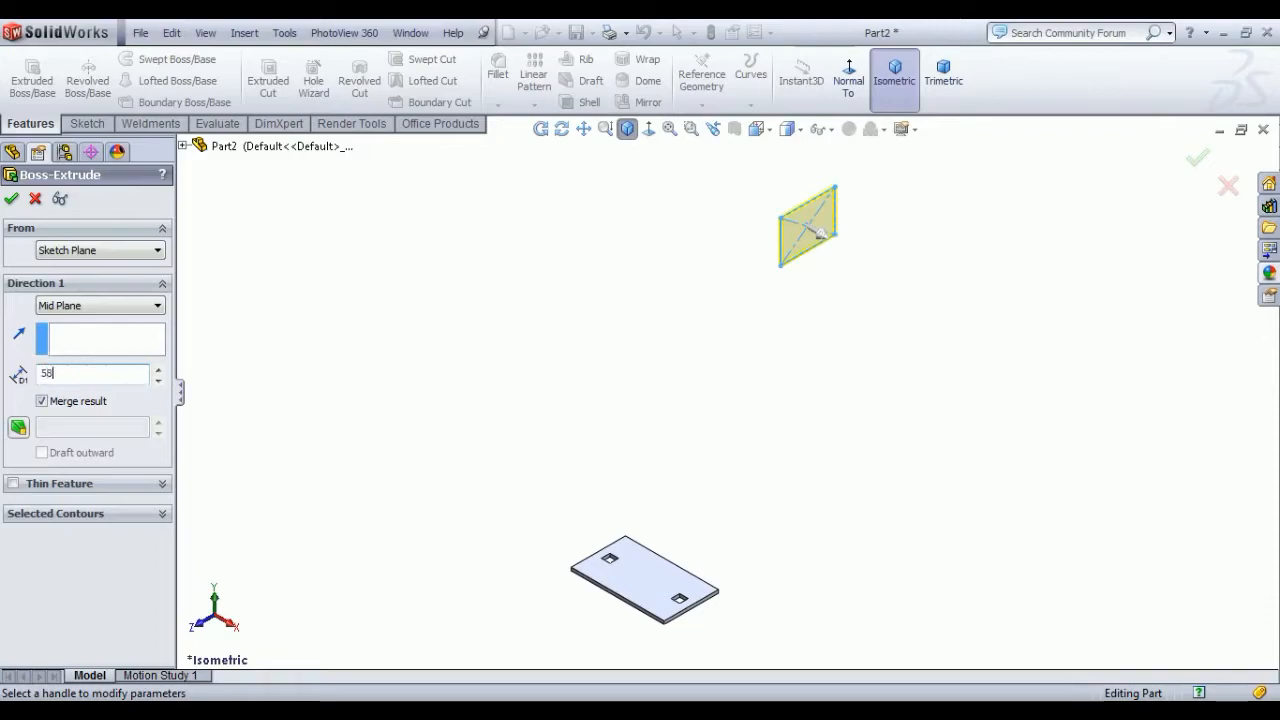
key("Return")
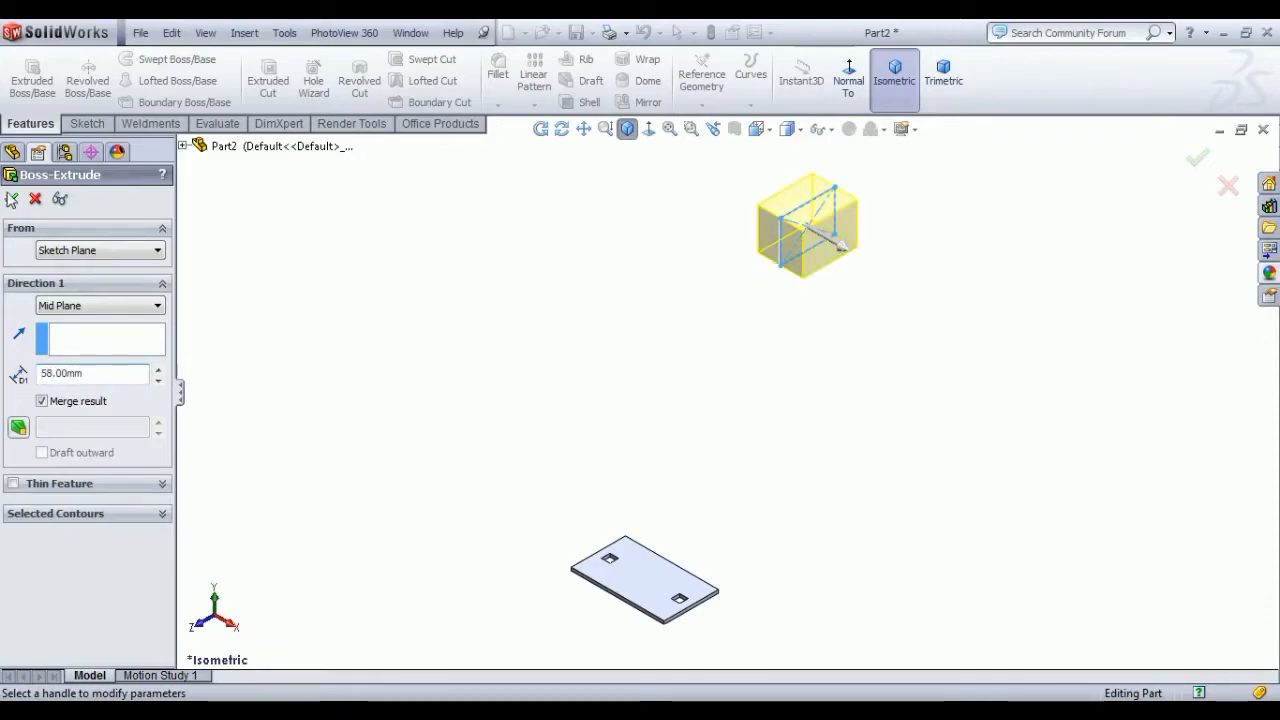
left_click(12, 198)
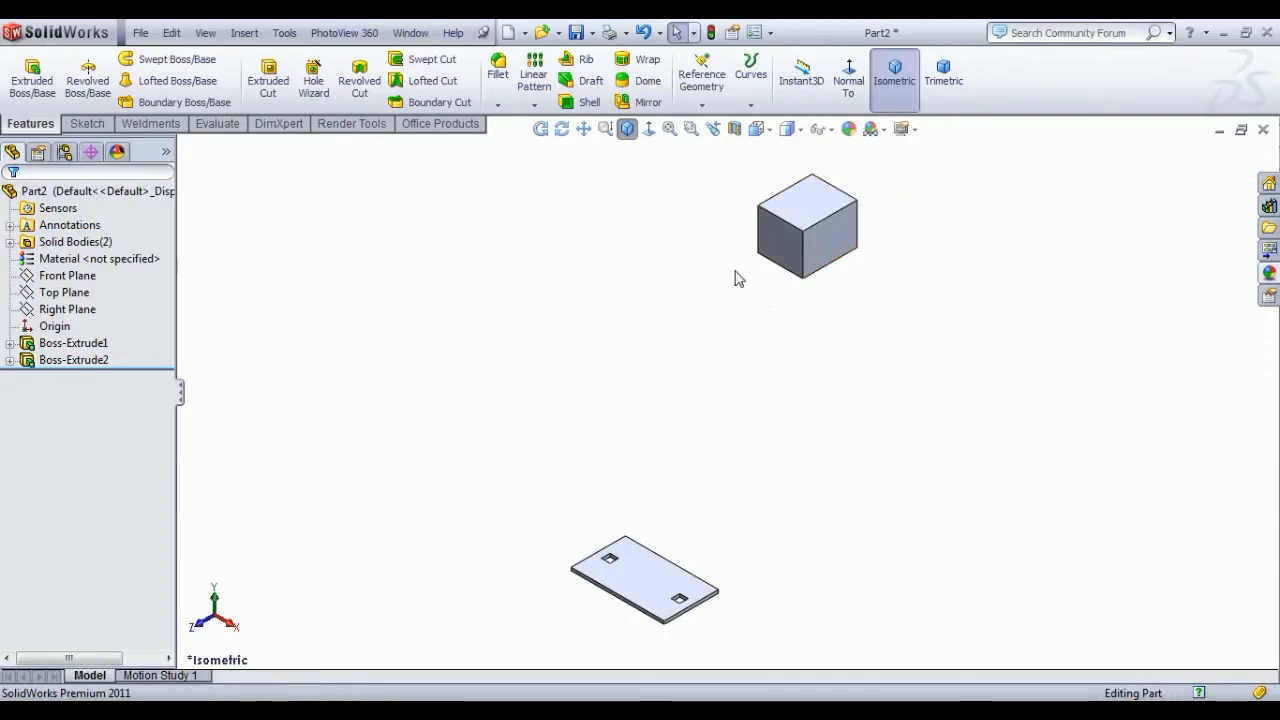
Step: Sketch on the block's front face, offsetting its left, bottom and right edges 10 mm inward
left_click(772, 245)
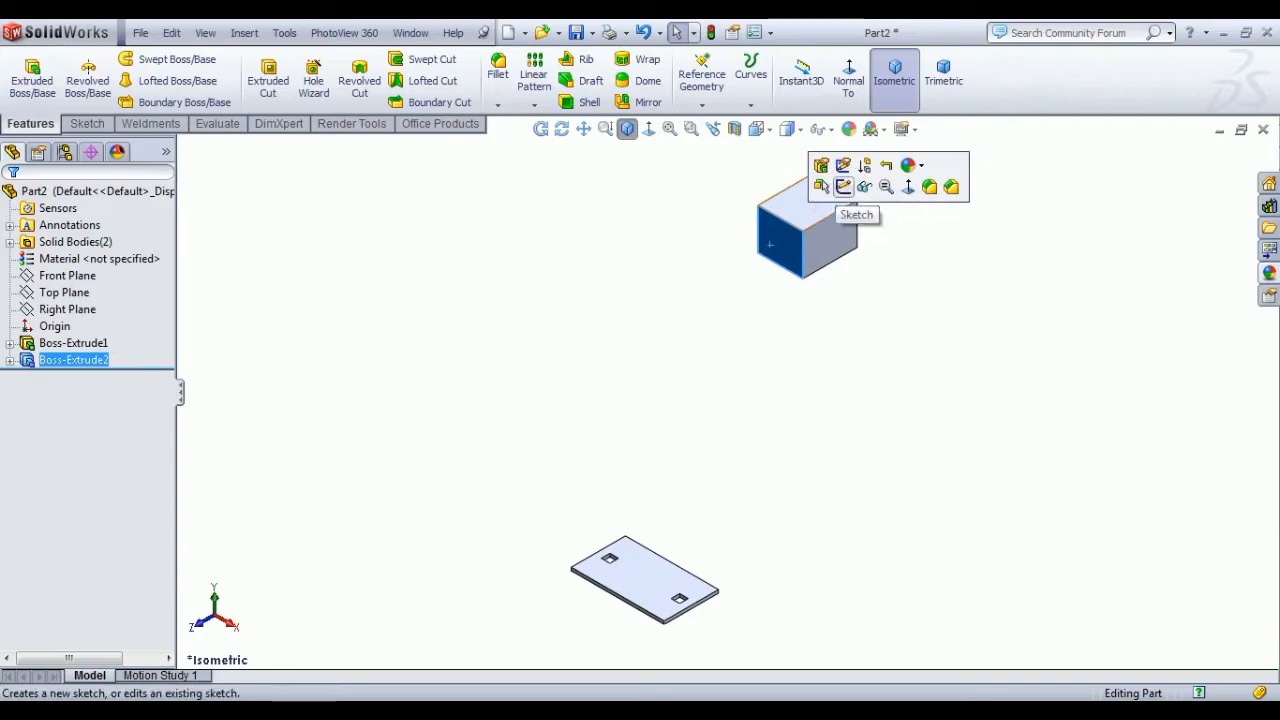
left_click(846, 189)
left_click(728, 78)
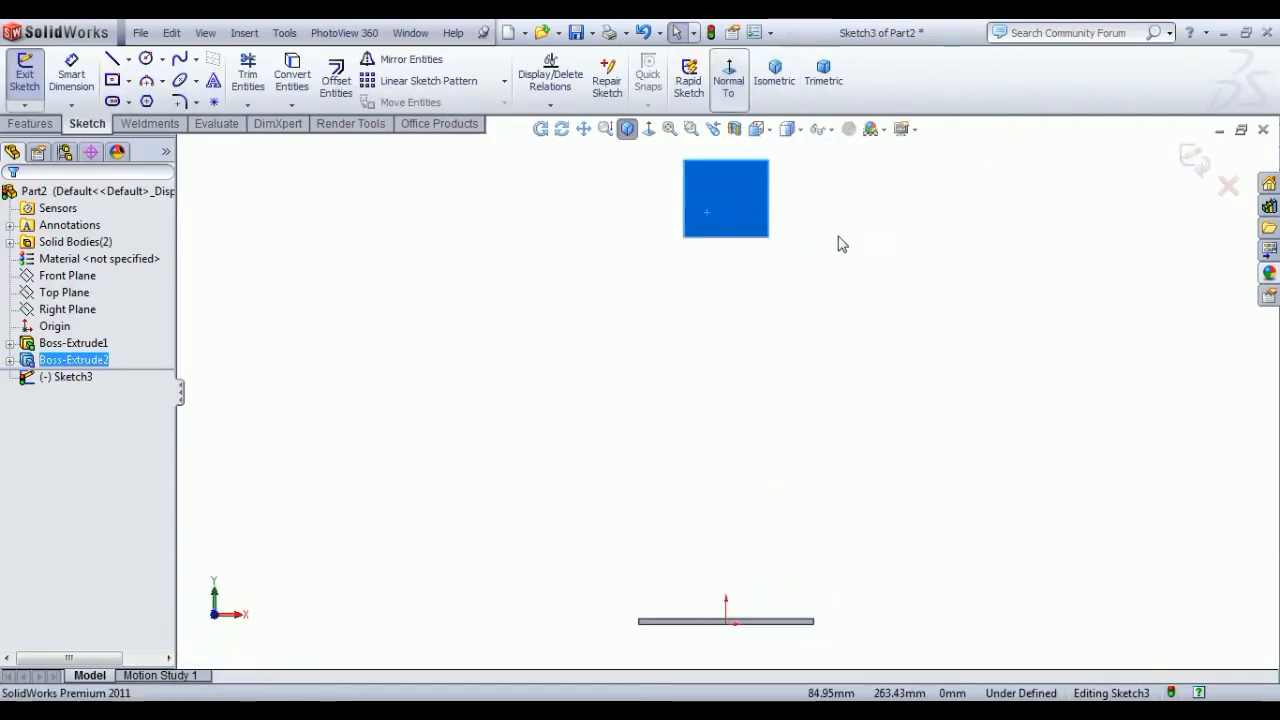
scroll(735, 505, "up", 5)
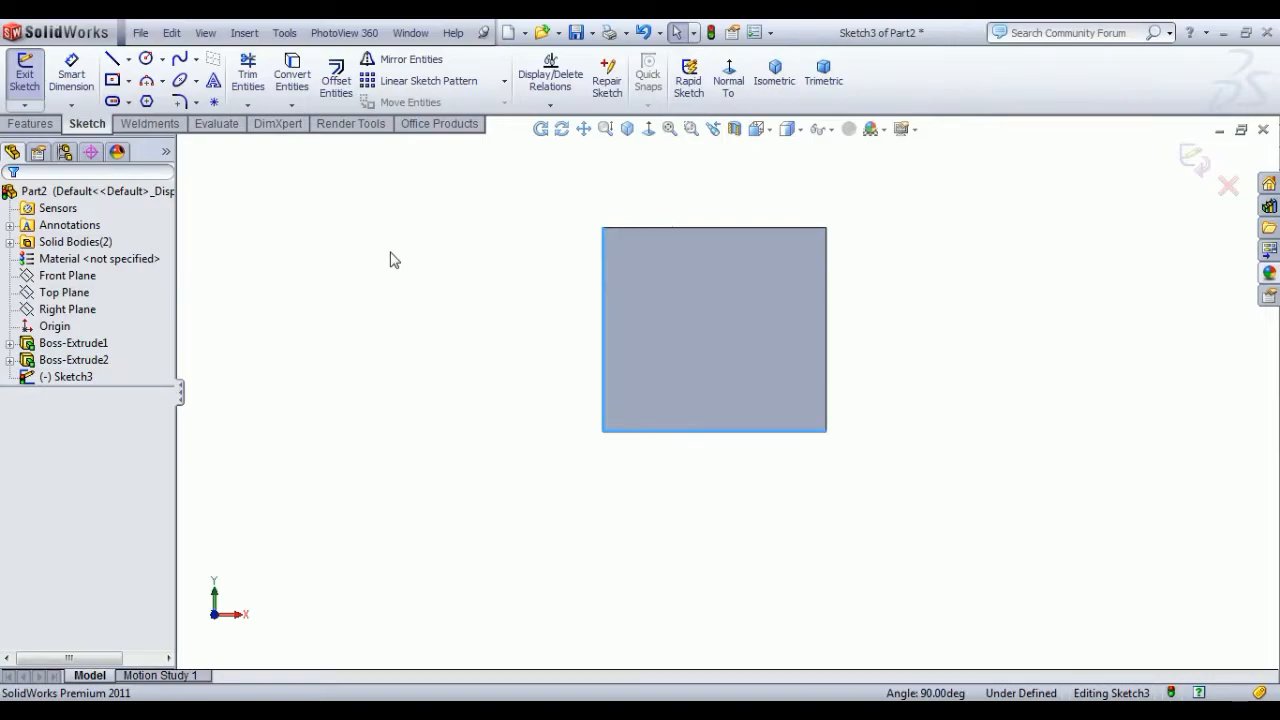
left_click(414, 286)
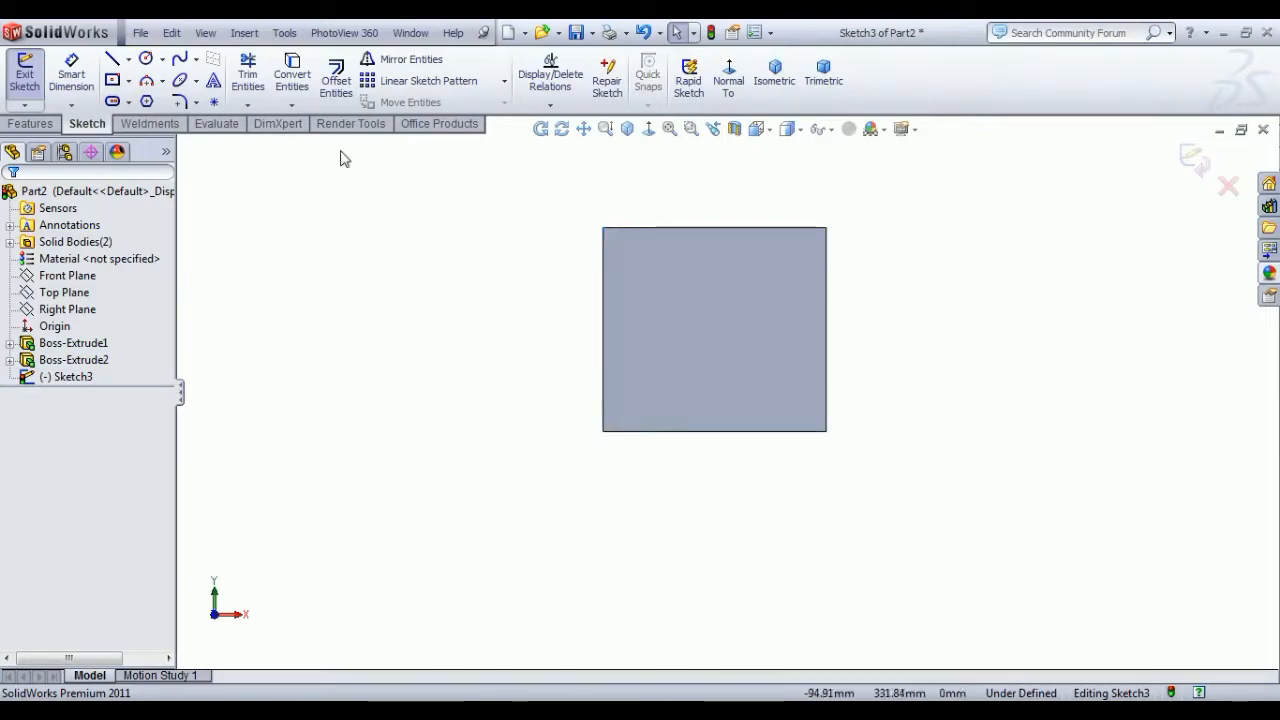
left_click(336, 78)
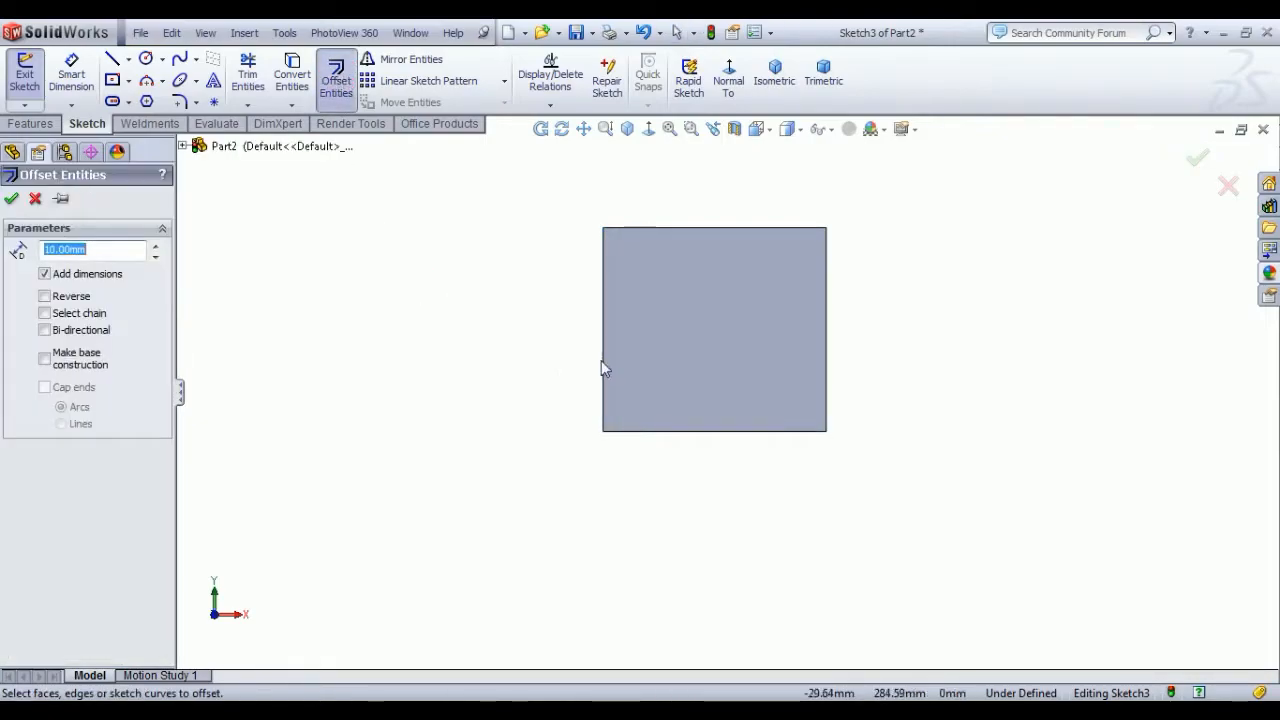
left_click(603, 364)
left_click(651, 432)
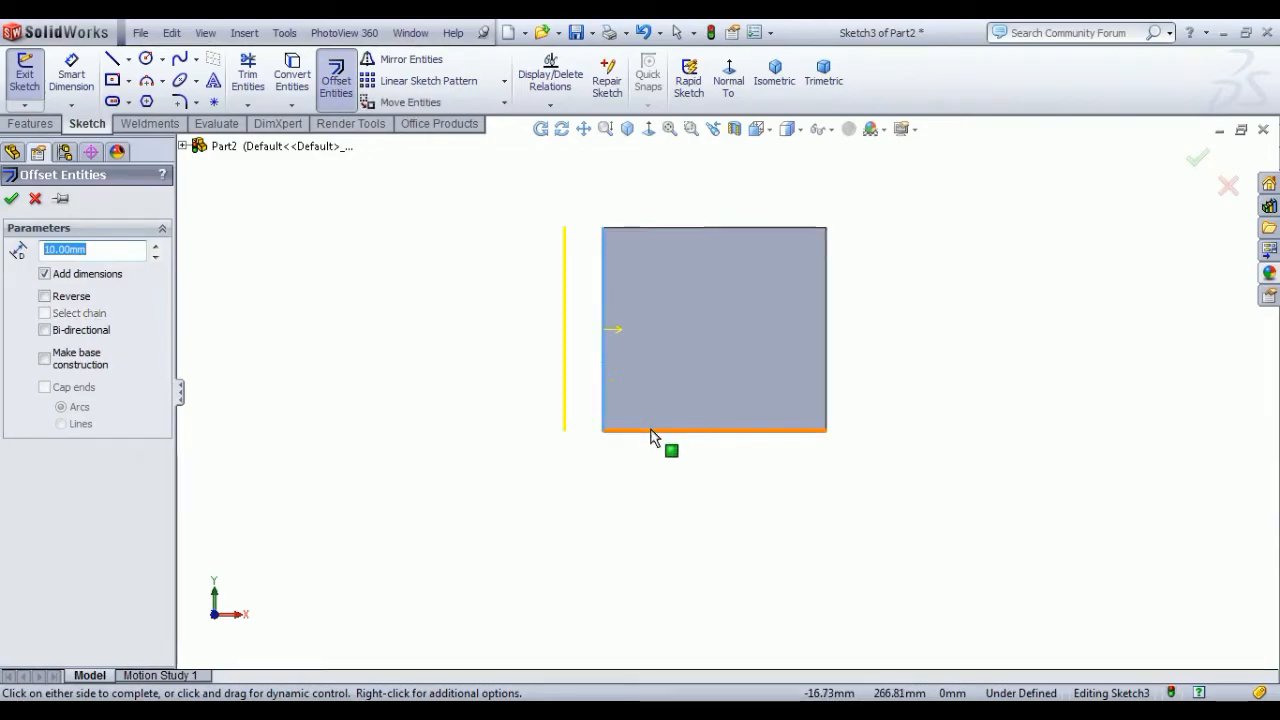
left_click(827, 381)
left_click(751, 349)
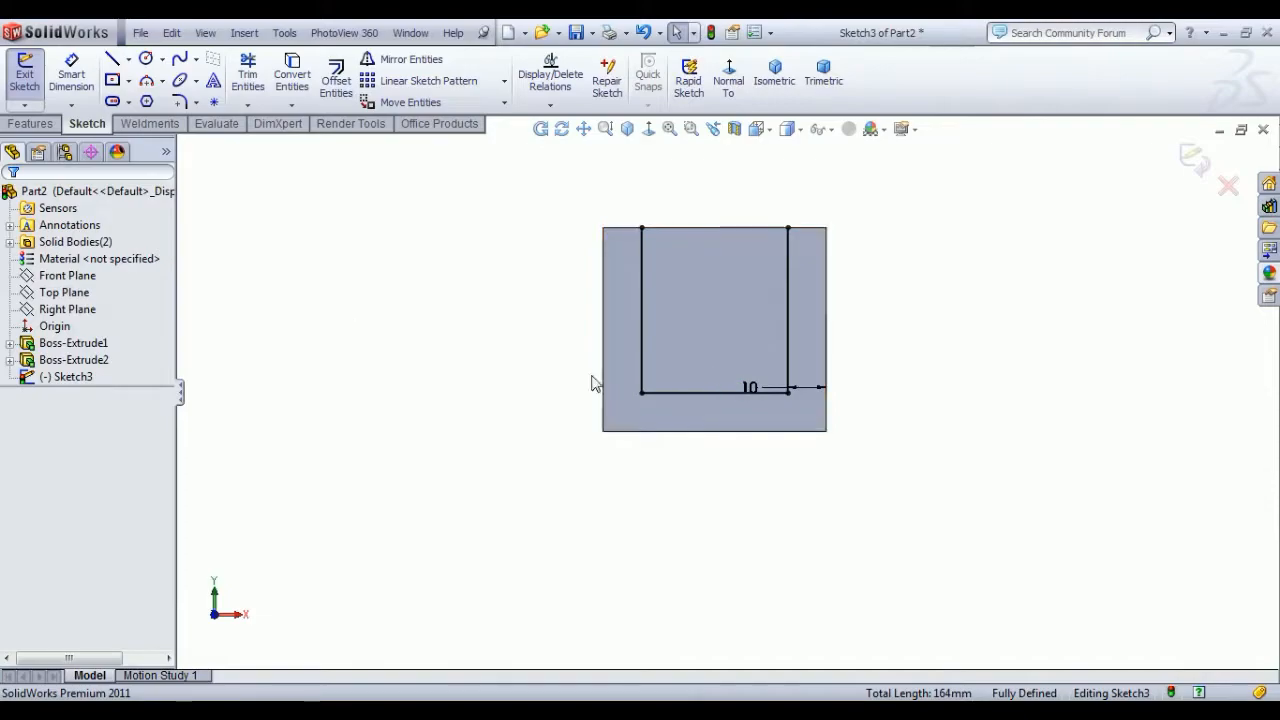
Step: Move the offset dimension outside the block and set the offset distance to 4 mm
left_click_drag(757, 389, 866, 403)
left_click(886, 395)
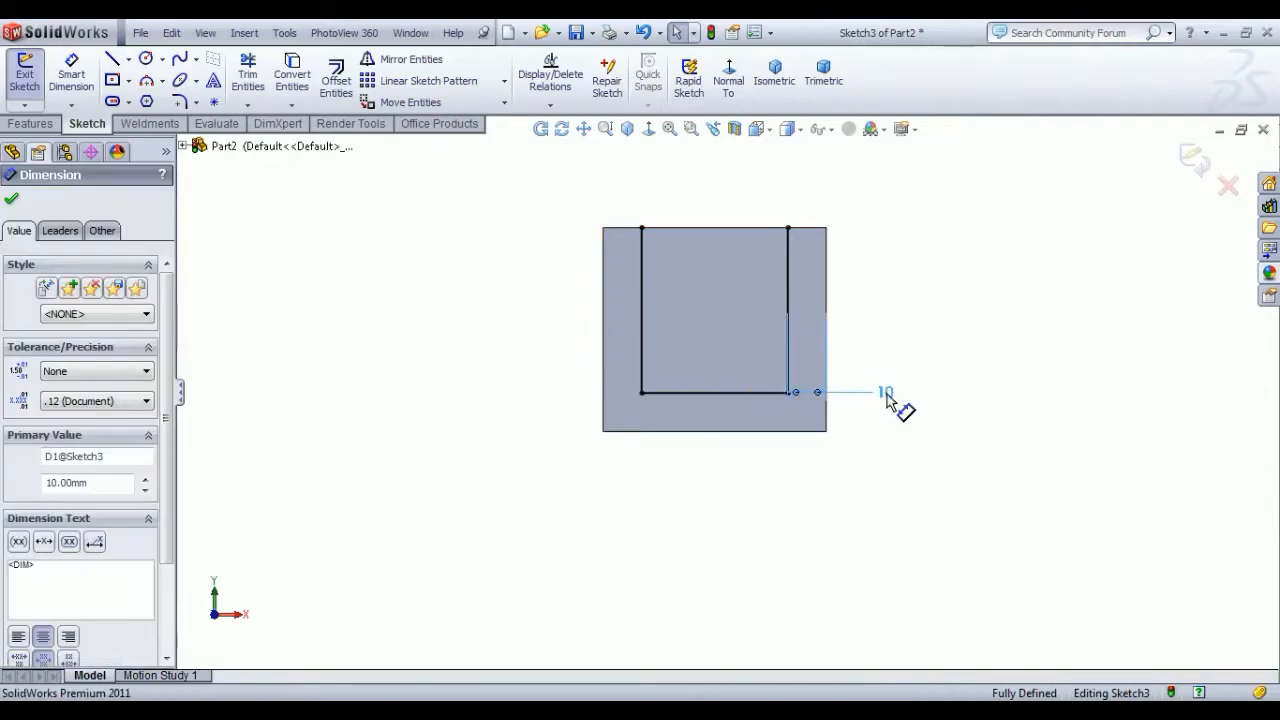
double_click(885, 393)
type("4")
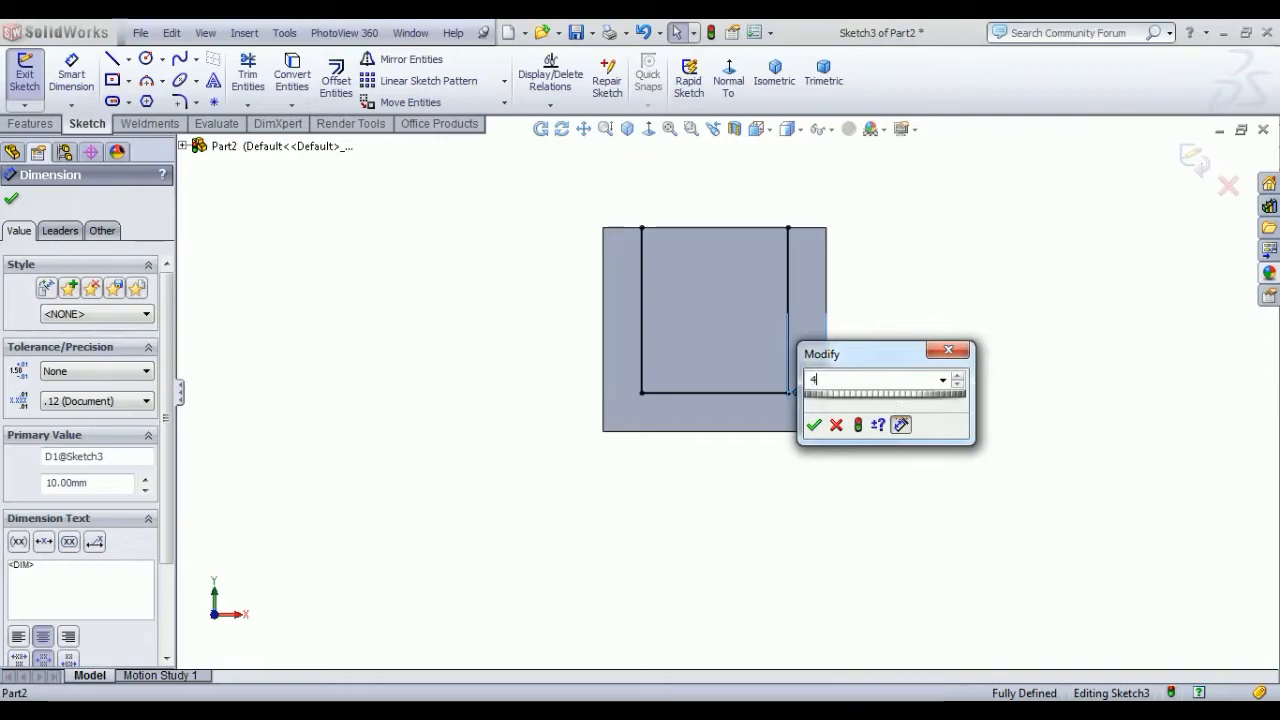
key("Return")
Step: Close the U-shaped offset profile with a line between its two upper endpoints on the block's top edge
right_click(462, 233)
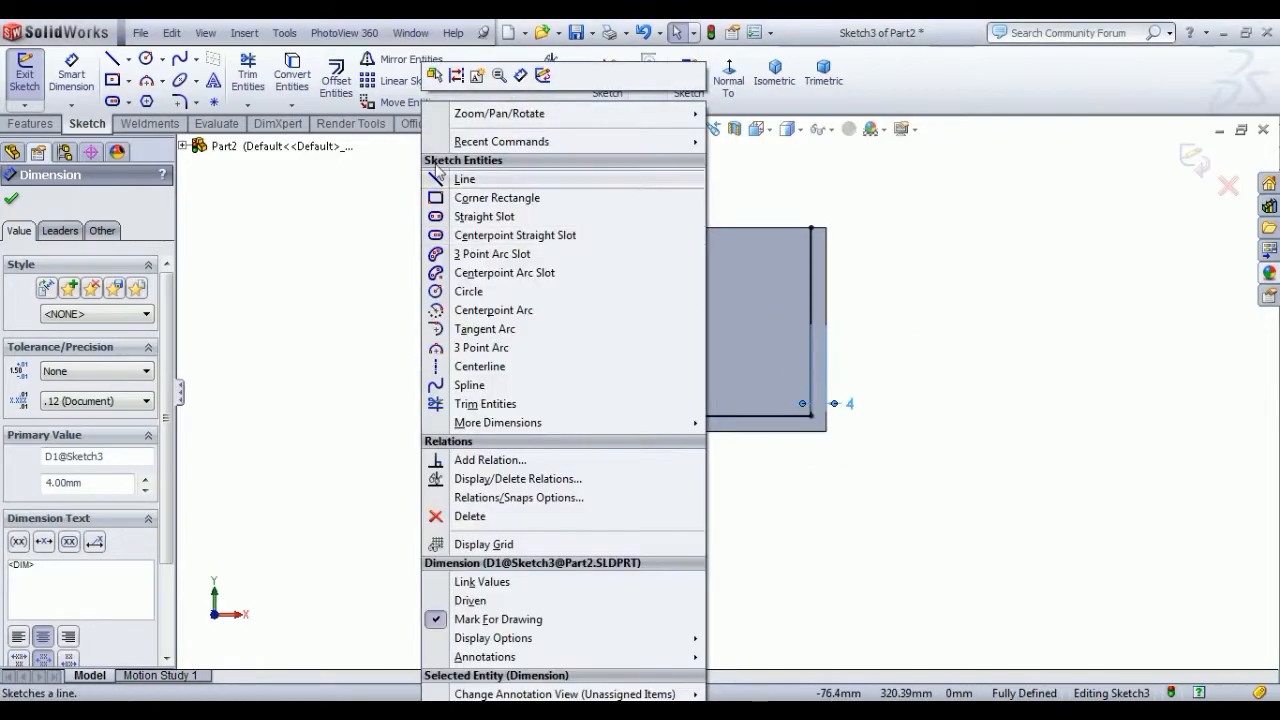
left_click(329, 217)
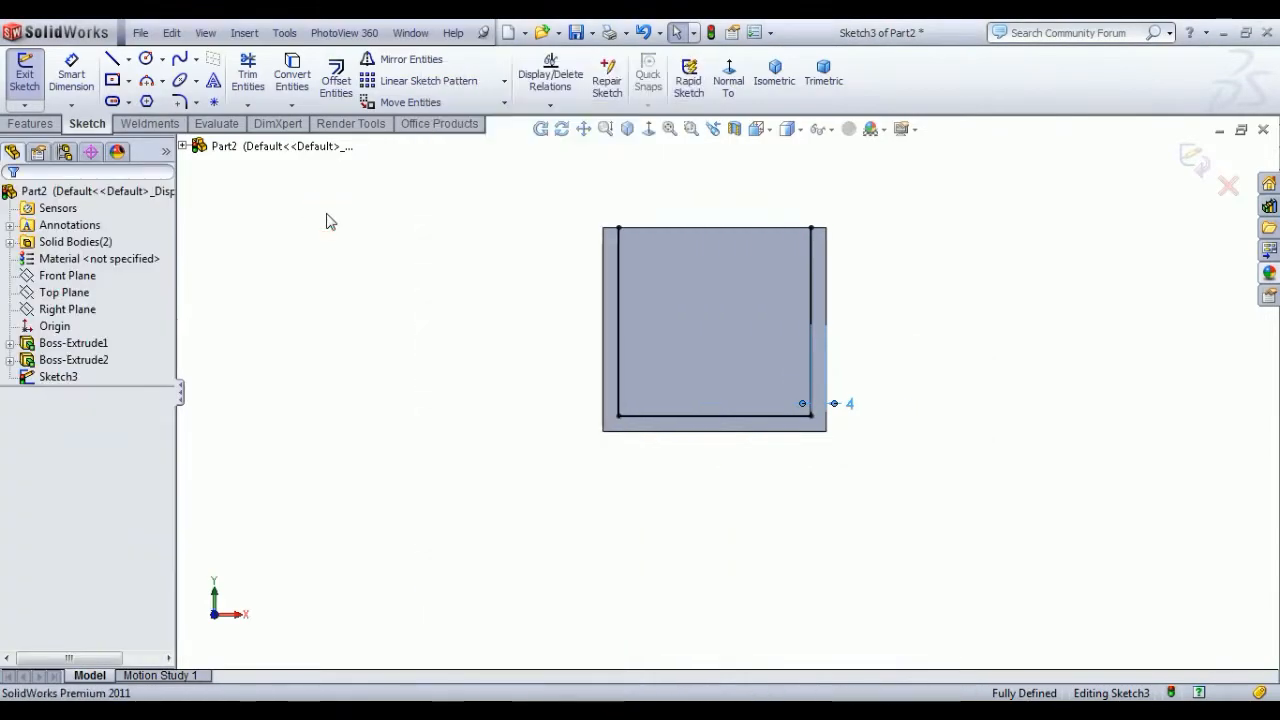
left_click(619, 228)
left_click(815, 232)
right_click(823, 178)
left_click(870, 190)
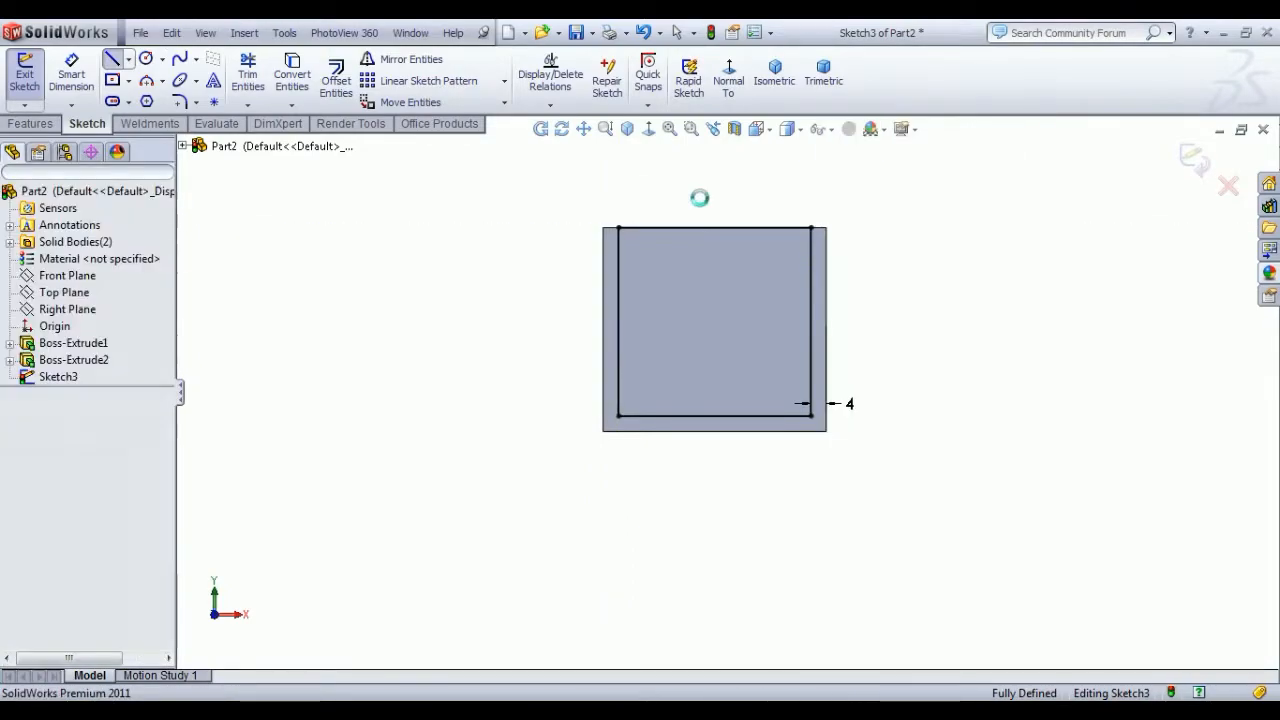
Step: Finish the sketch and cut the closed profile Through All to hollow the block into a U-shaped channel
left_click(24, 87)
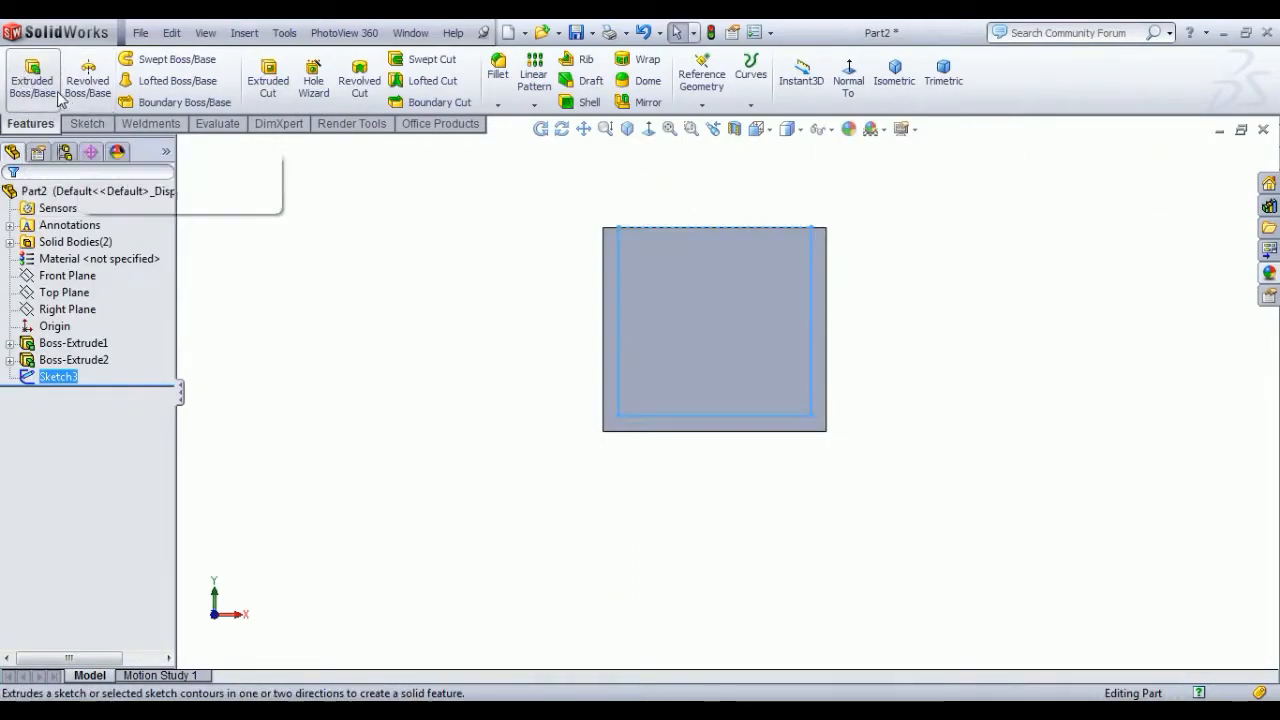
left_click(268, 76)
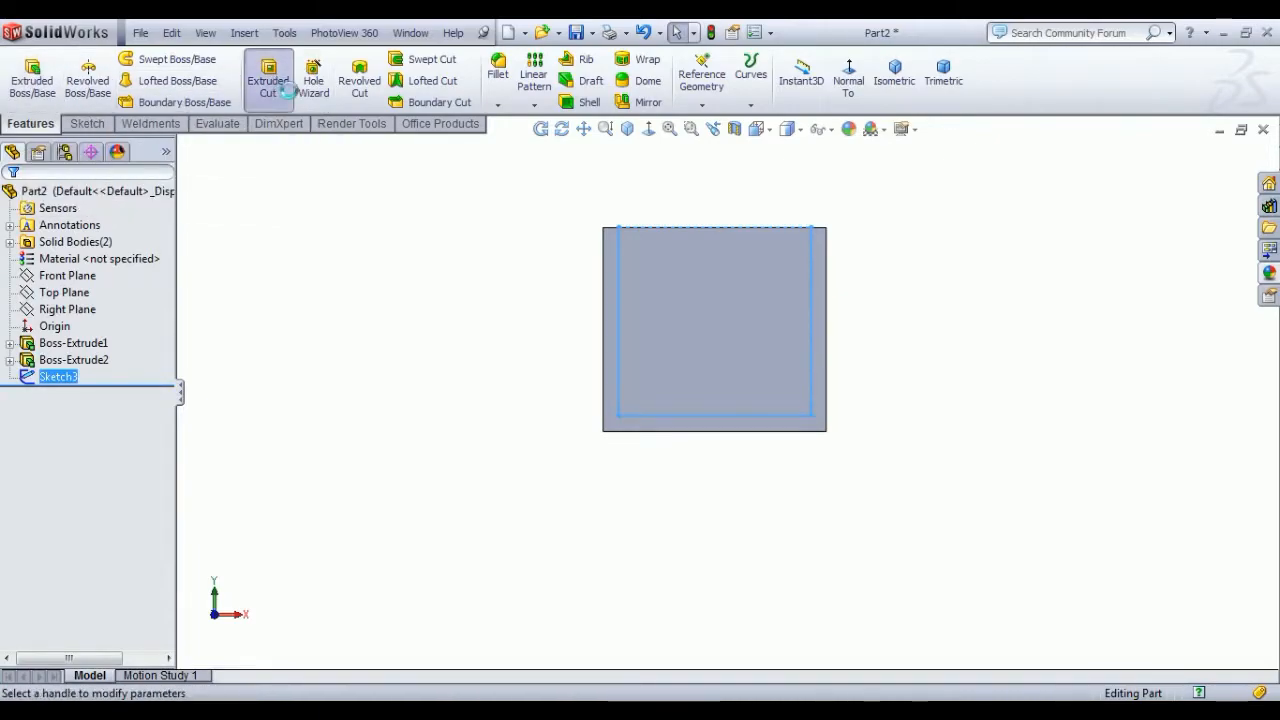
left_click(894, 74)
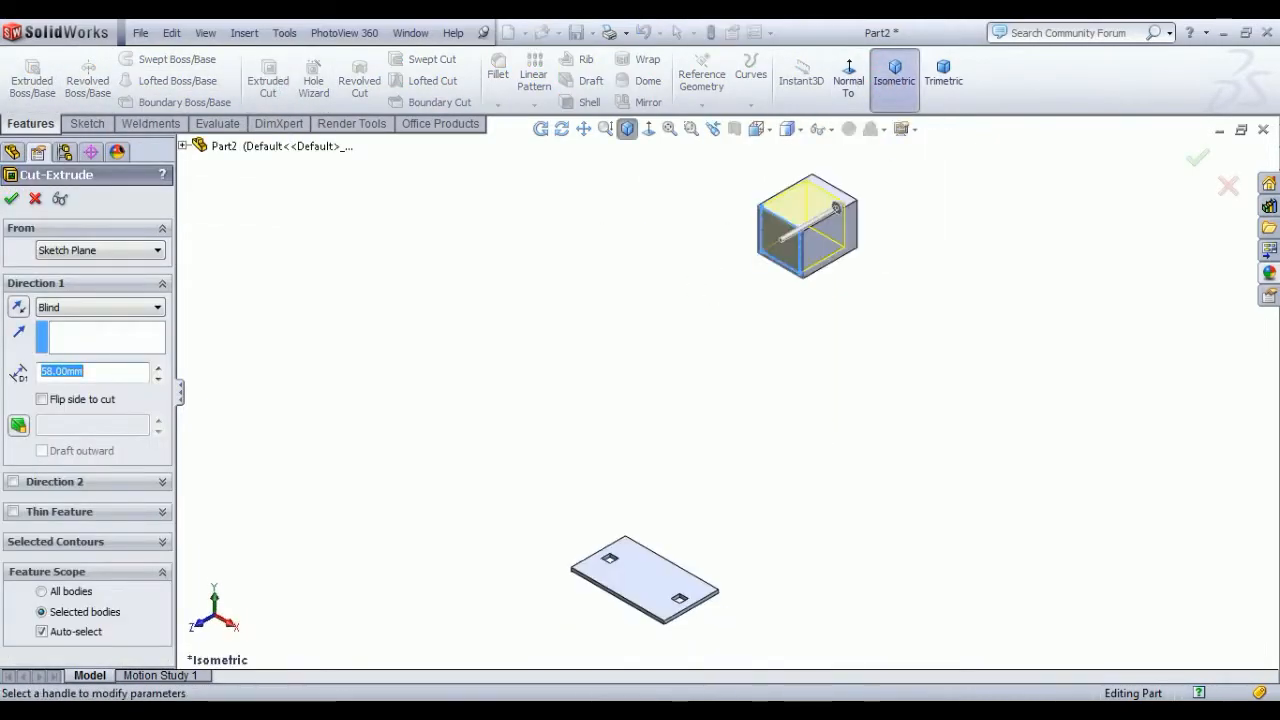
left_click(117, 307)
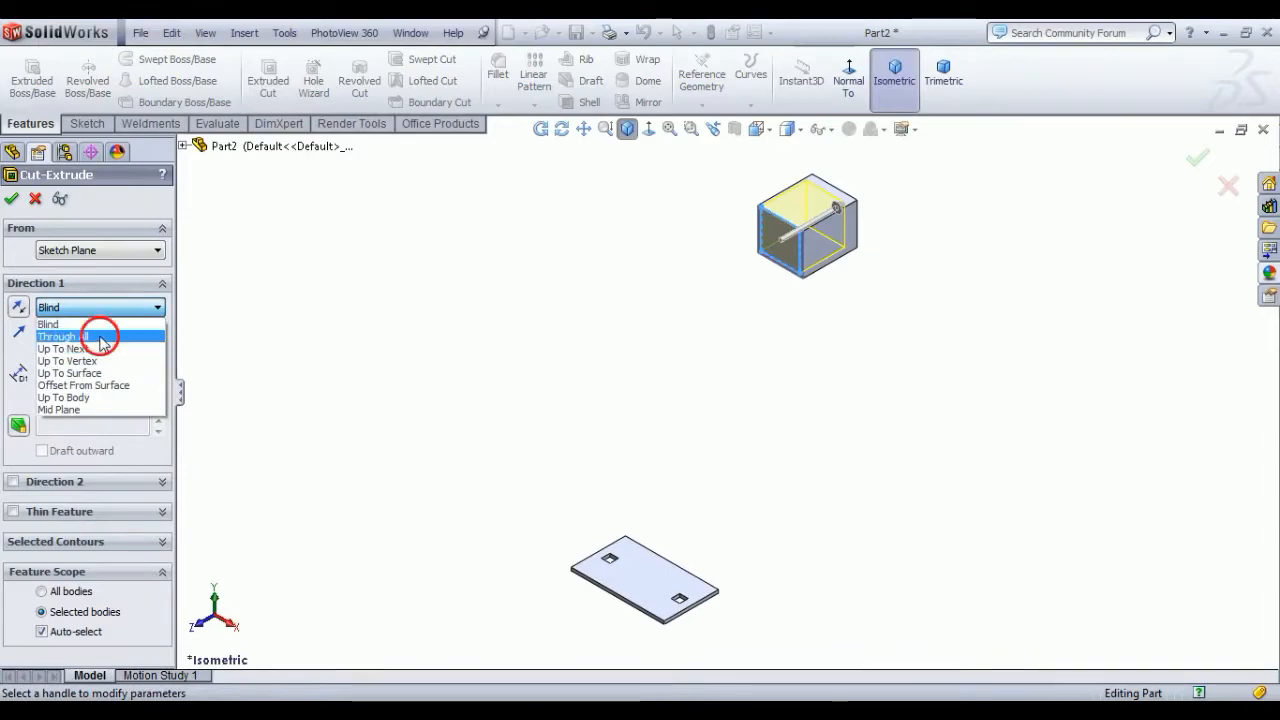
left_click(97, 334)
left_click(11, 200)
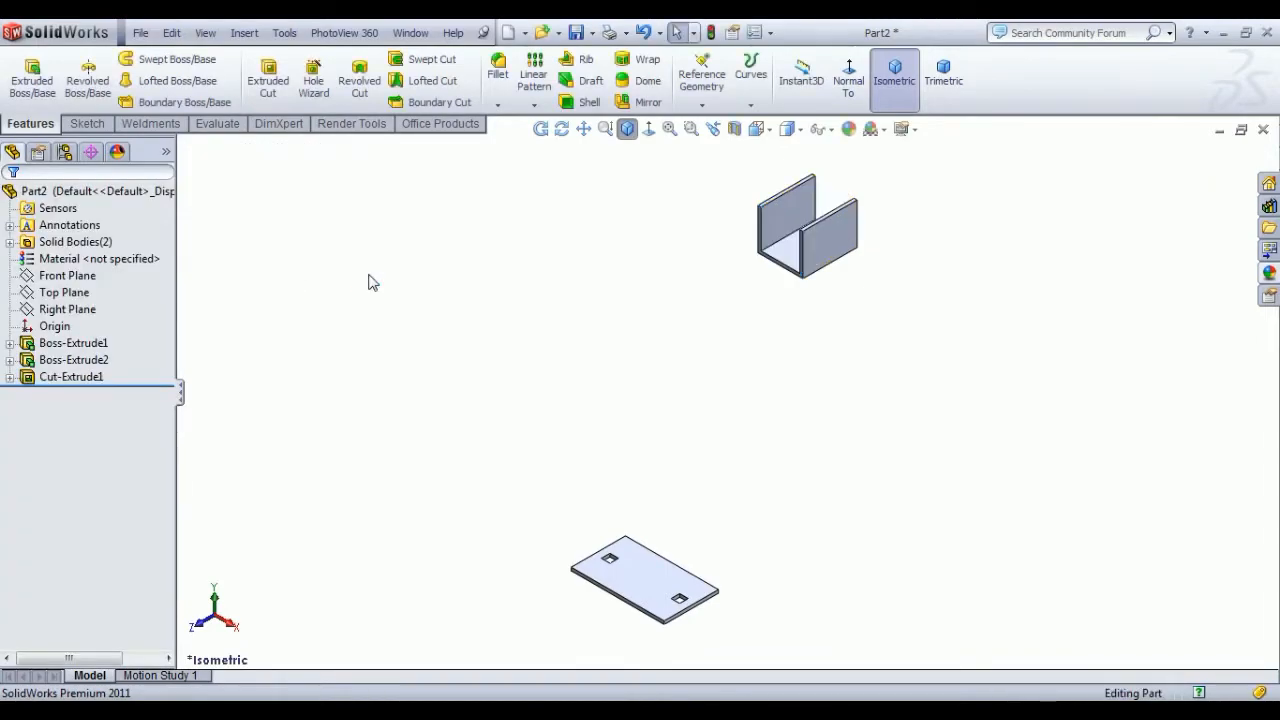
Step: Fillet the four upper corner edges of the channel's two side walls with a constant 10 mm radius
scroll(842, 220, "down", 4)
scroll(774, 230, "up", 2)
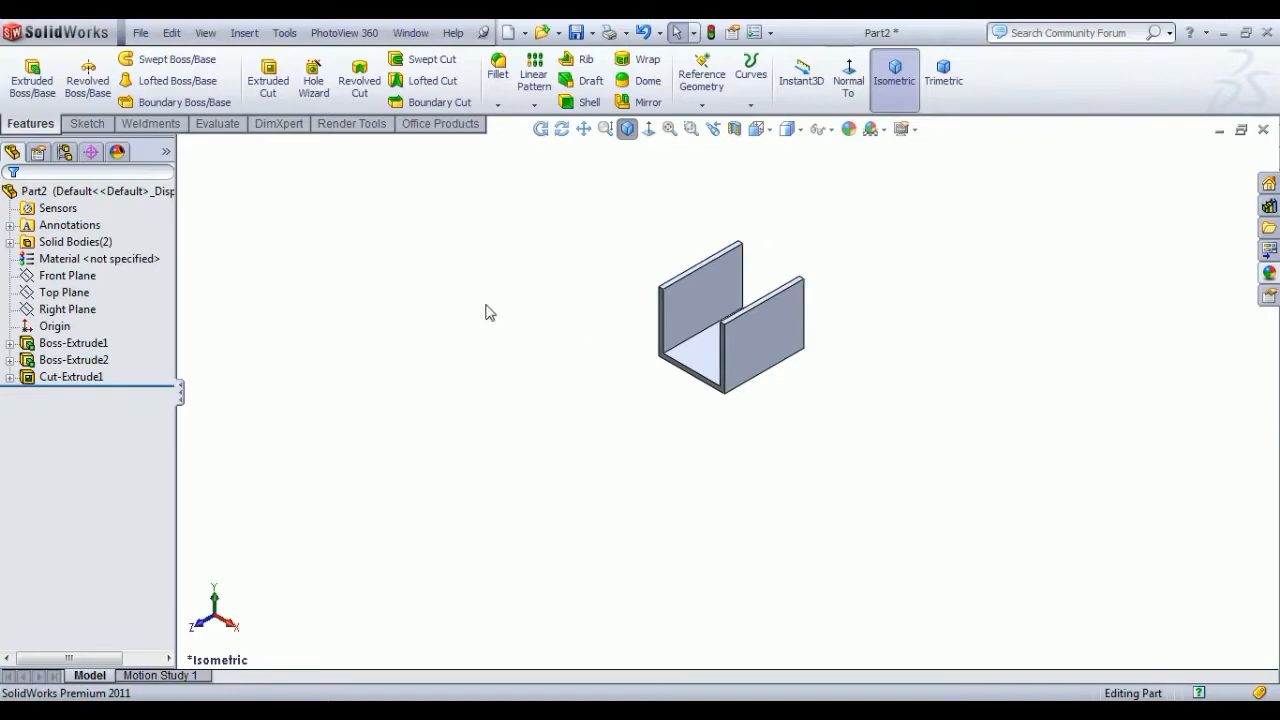
left_click(497, 67)
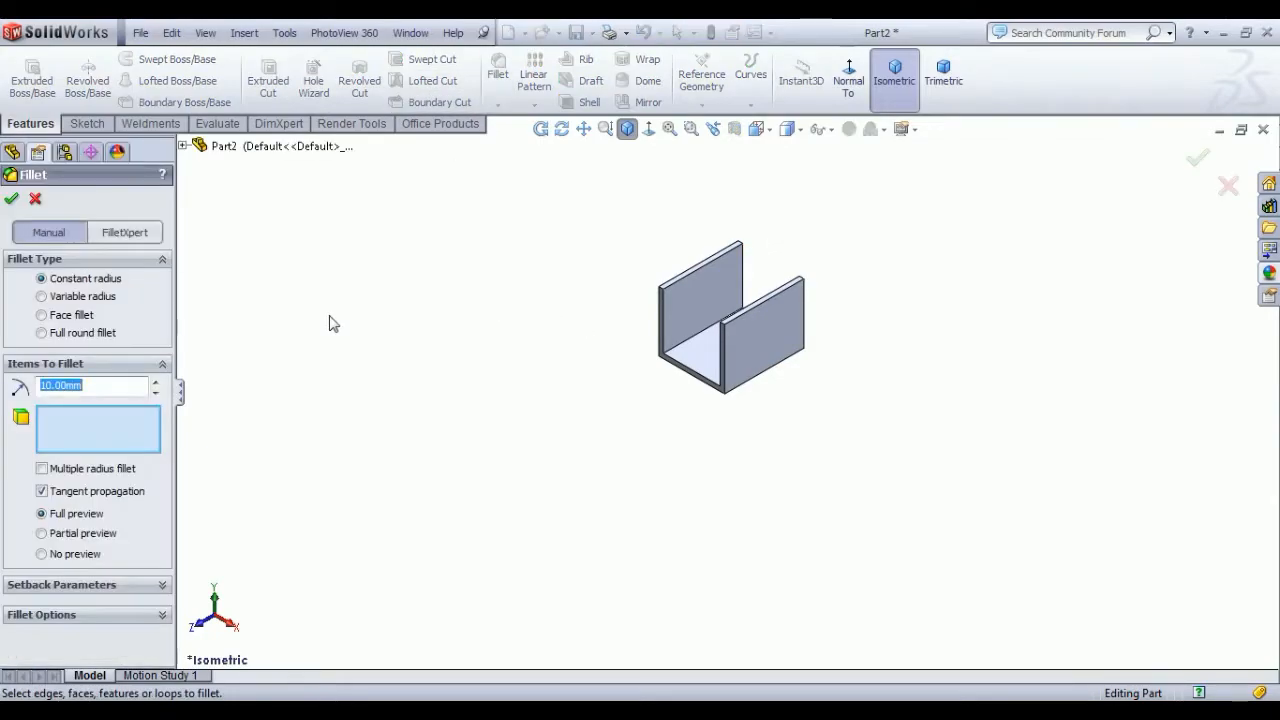
scroll(654, 357, "down", 3)
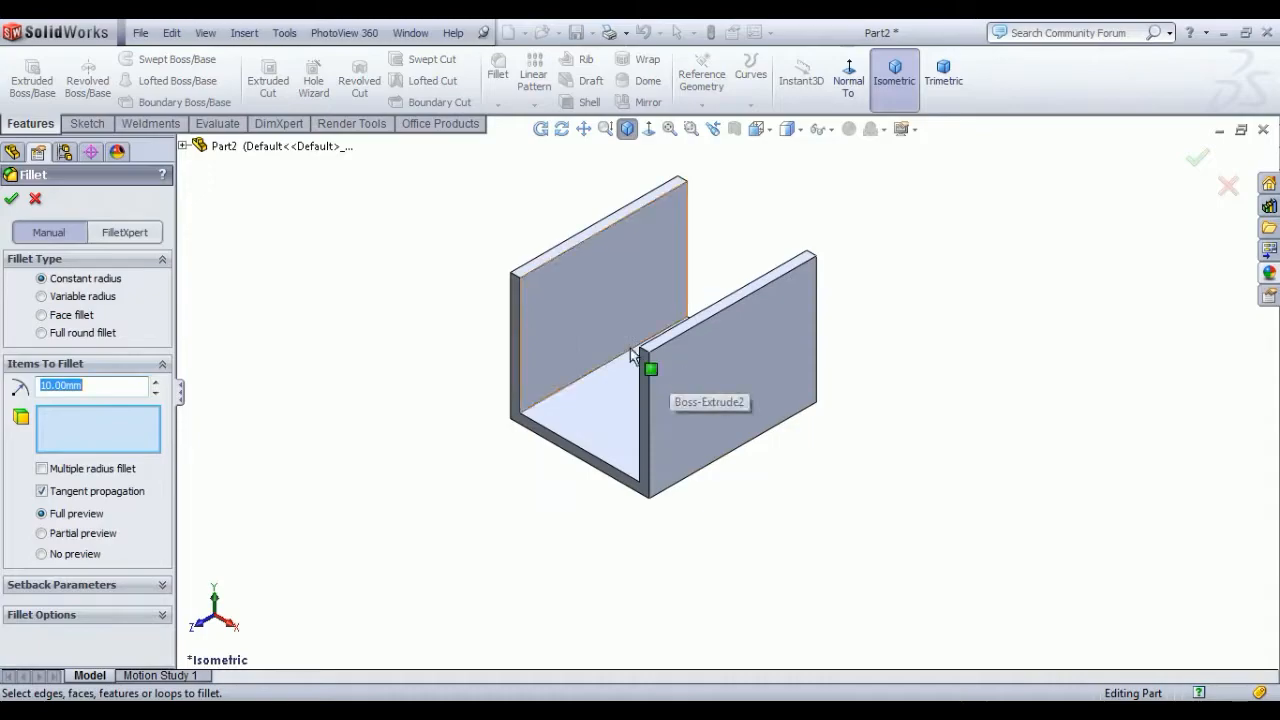
left_click(645, 351)
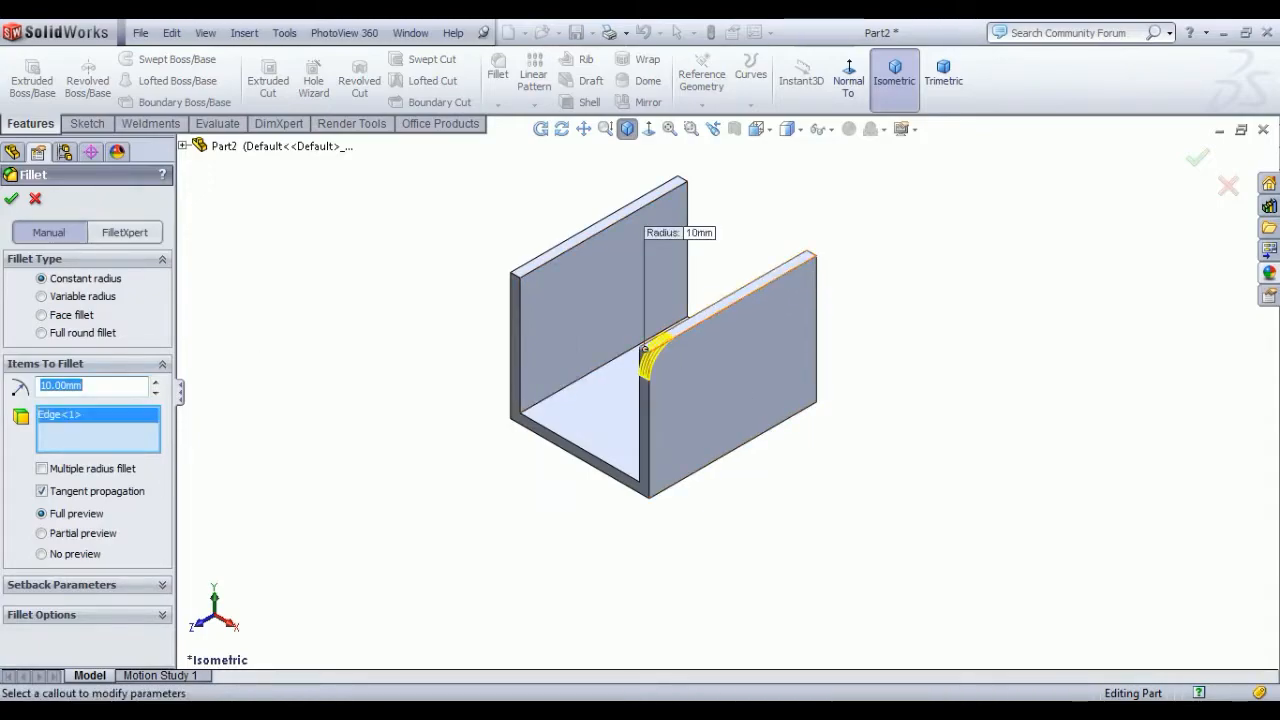
left_click(812, 259)
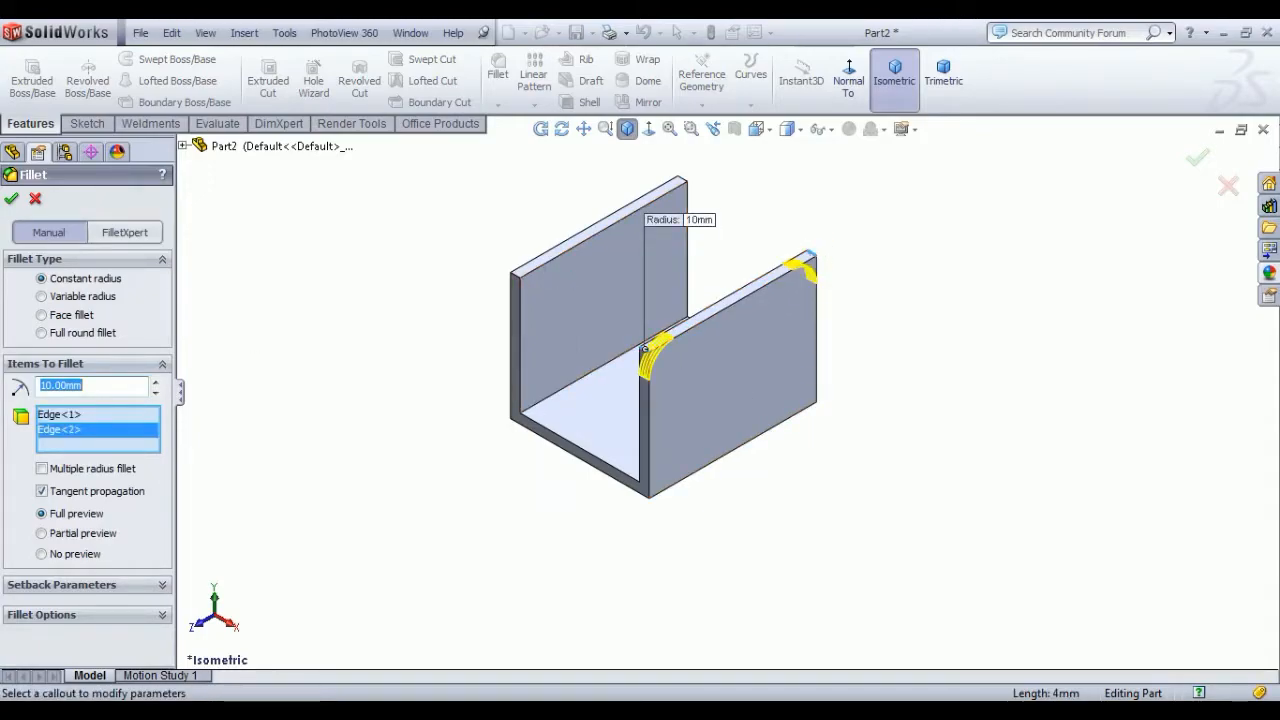
left_click(514, 271)
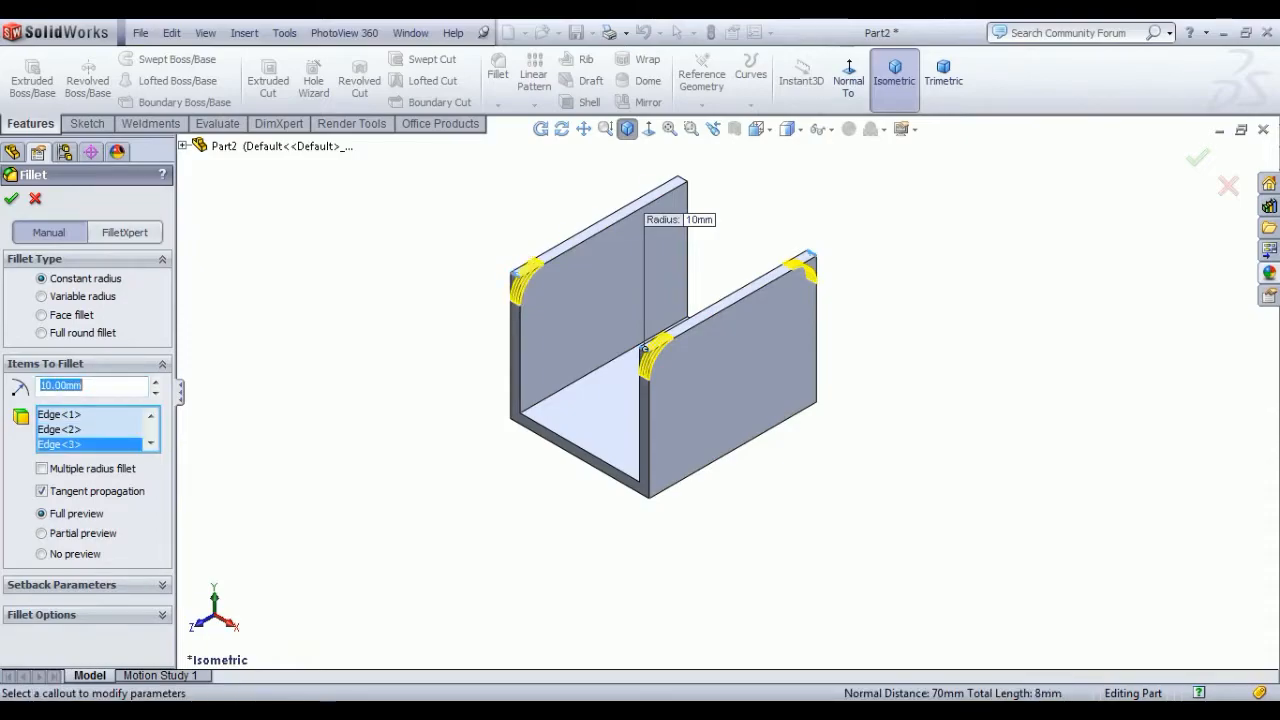
left_click(681, 178)
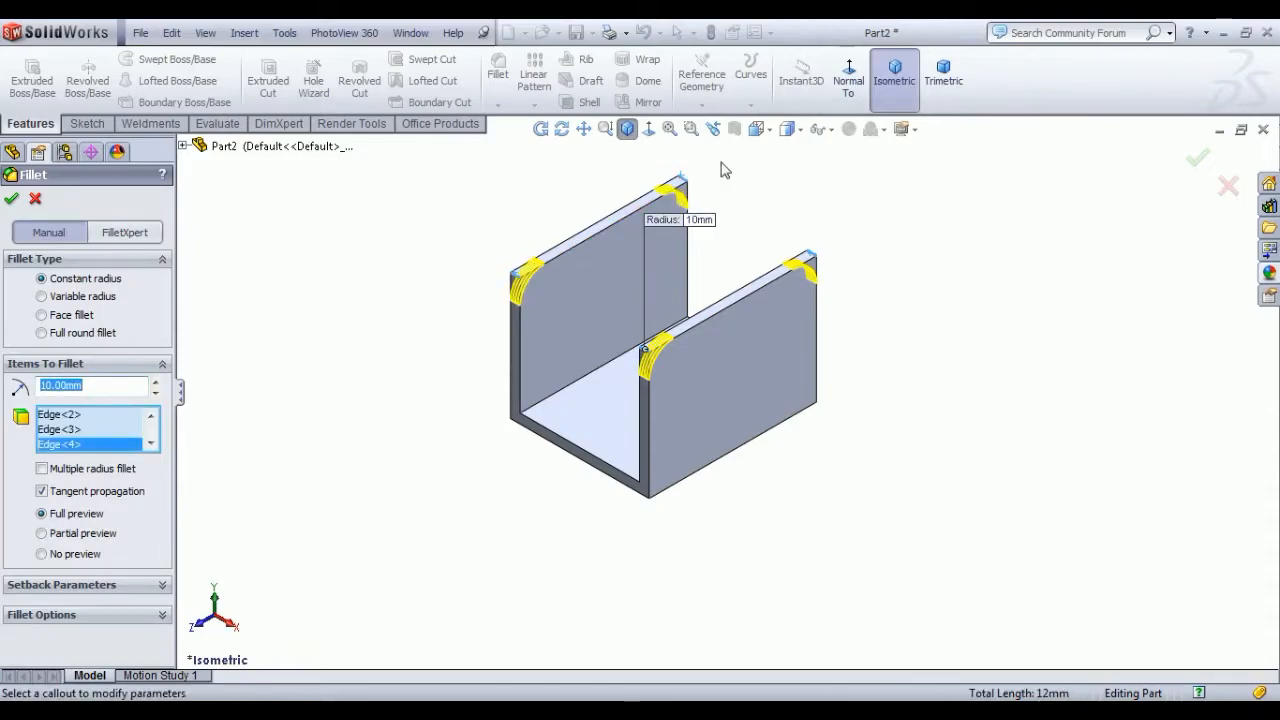
key("Return")
left_click(315, 370)
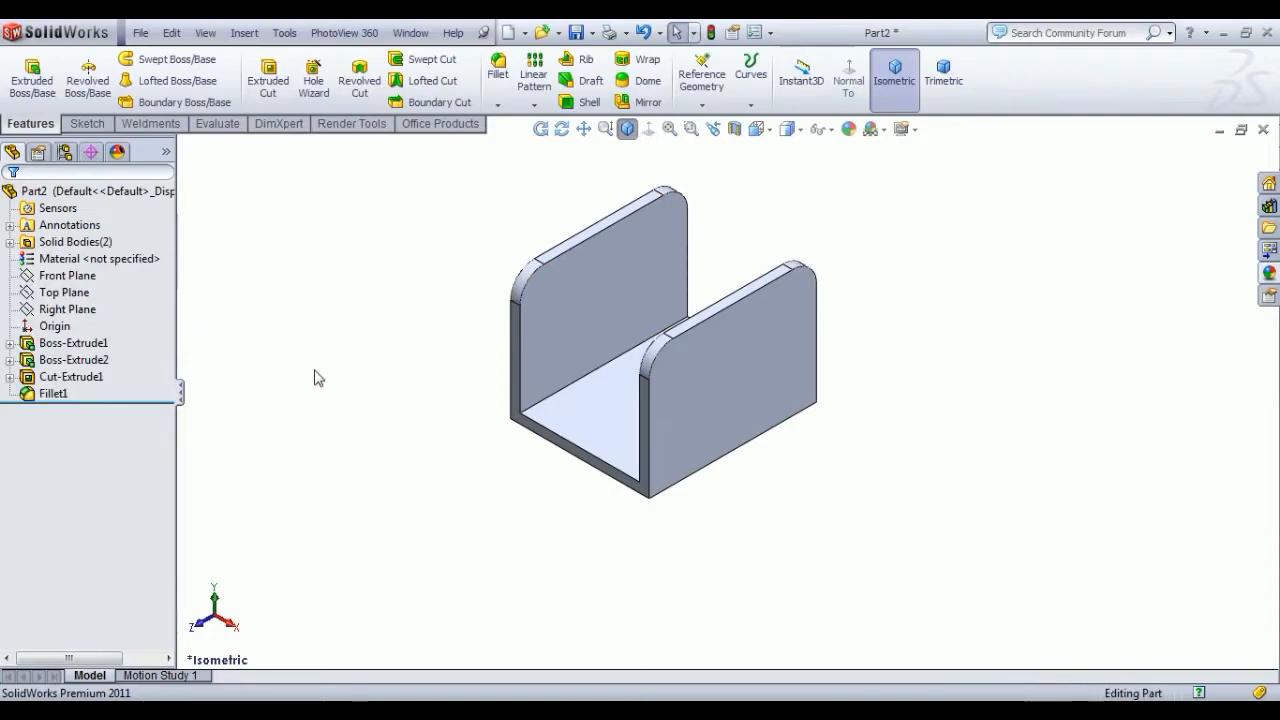
Step: Sketch two circles side by side on the channel's outer right wall face, with radii of about 7 mm and 6 mm
left_click(720, 381)
left_click(785, 320)
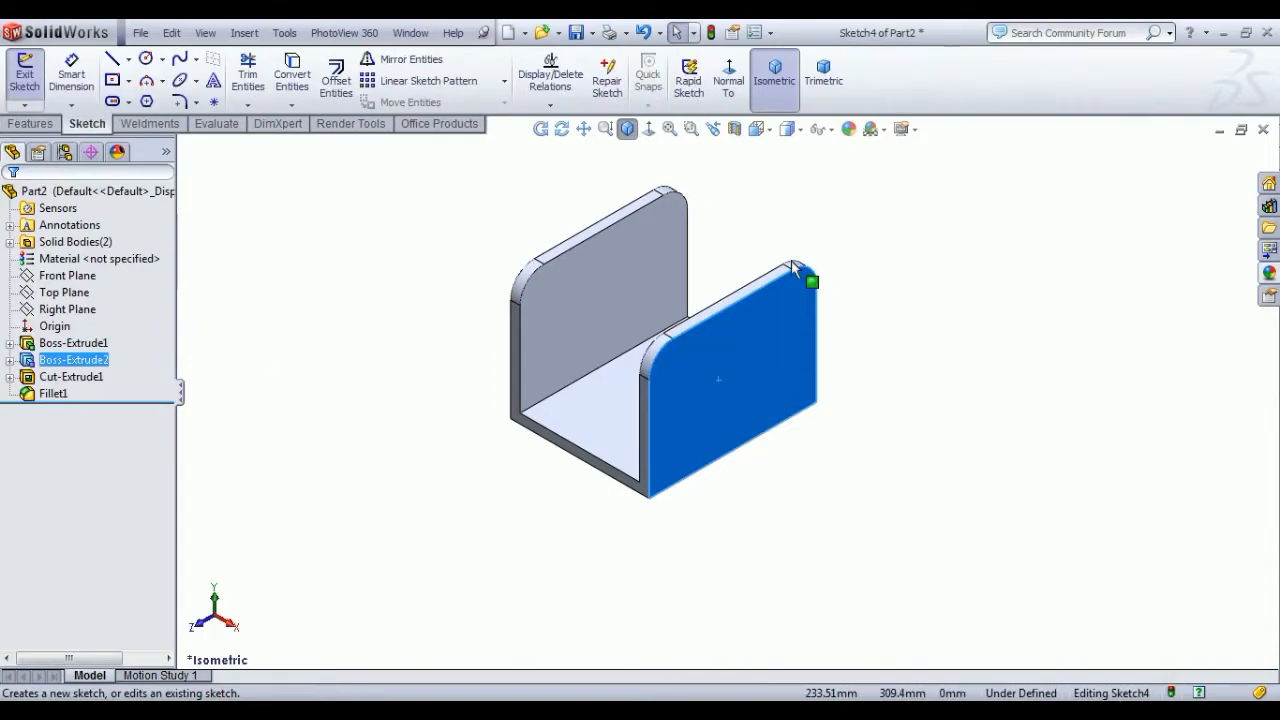
left_click(728, 75)
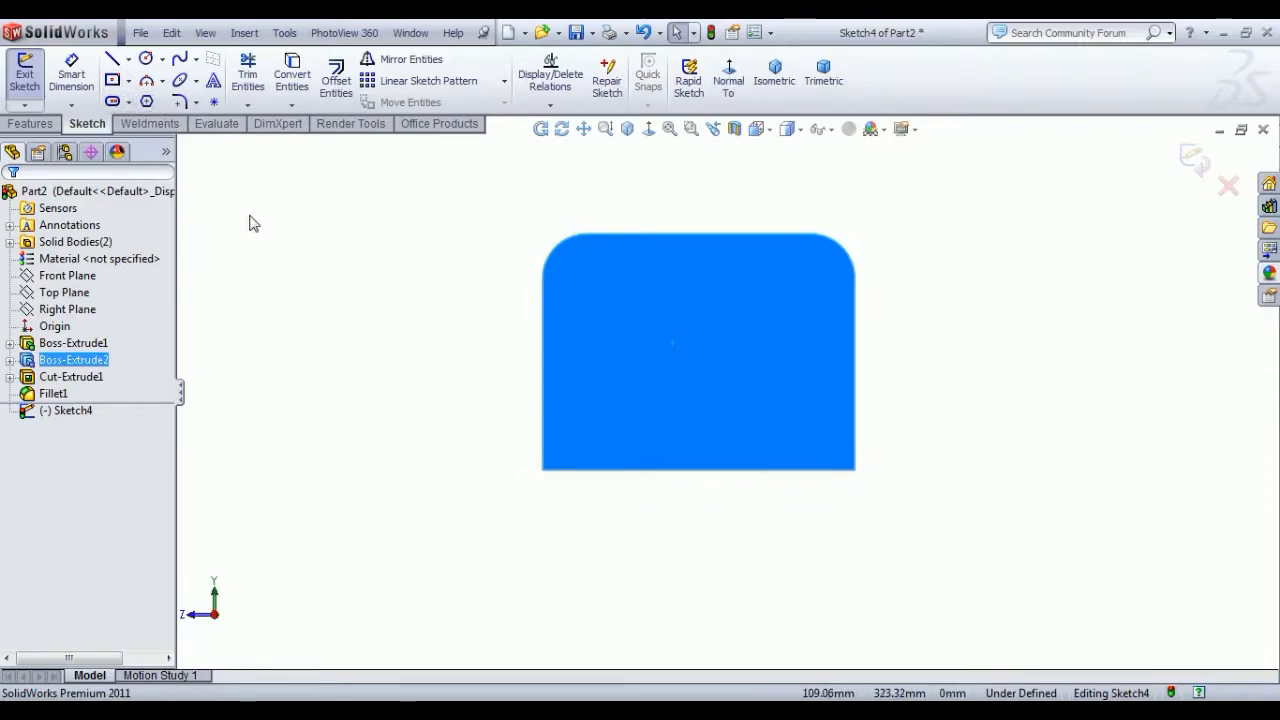
left_click(146, 58)
left_click(601, 331)
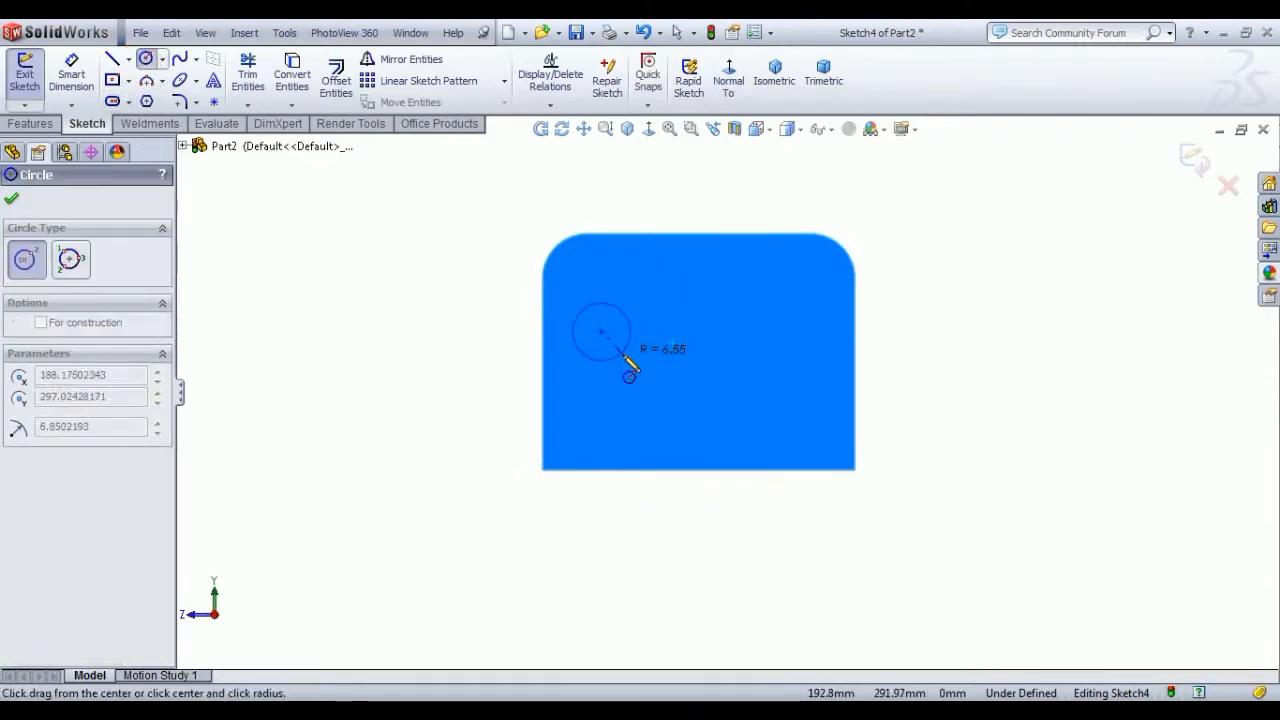
left_click(624, 356)
left_click(791, 332)
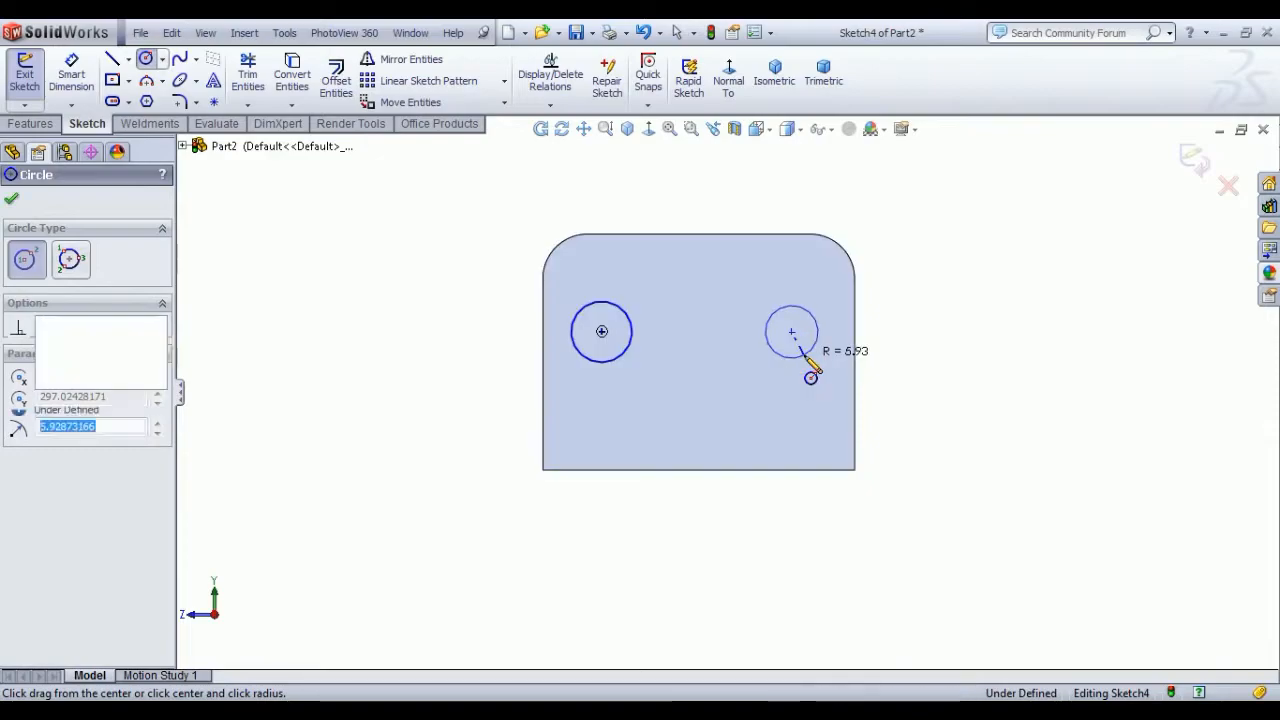
left_click(802, 356)
Step: Draw a vertical centerline between the midpoints of the wall face's top and bottom edges
left_click(128, 58)
left_click(161, 98)
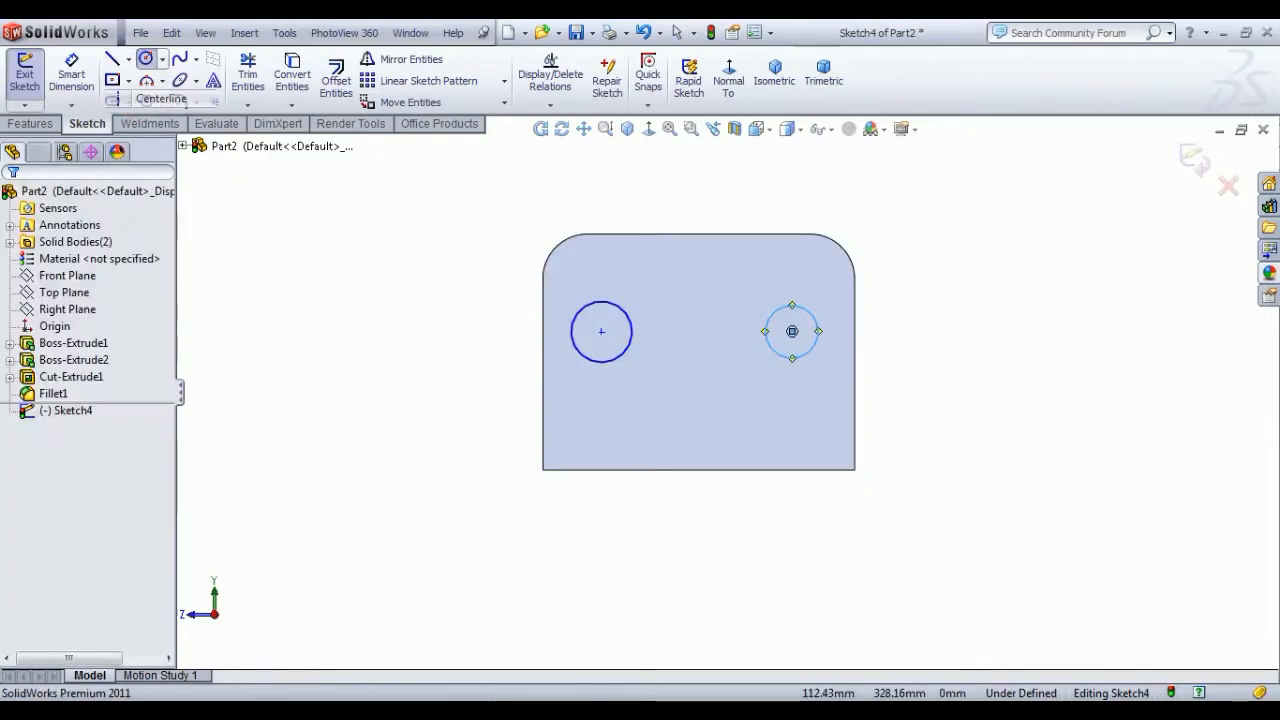
left_click(697, 233)
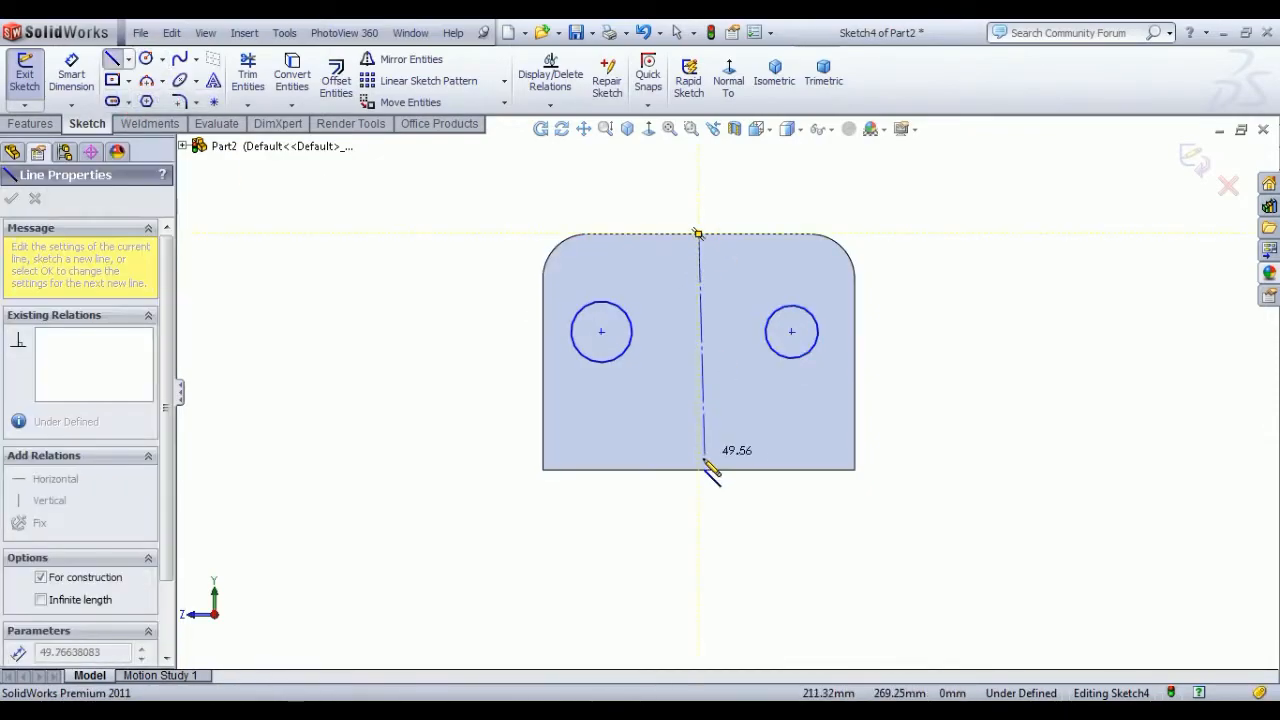
left_click(697, 468)
right_click(920, 229)
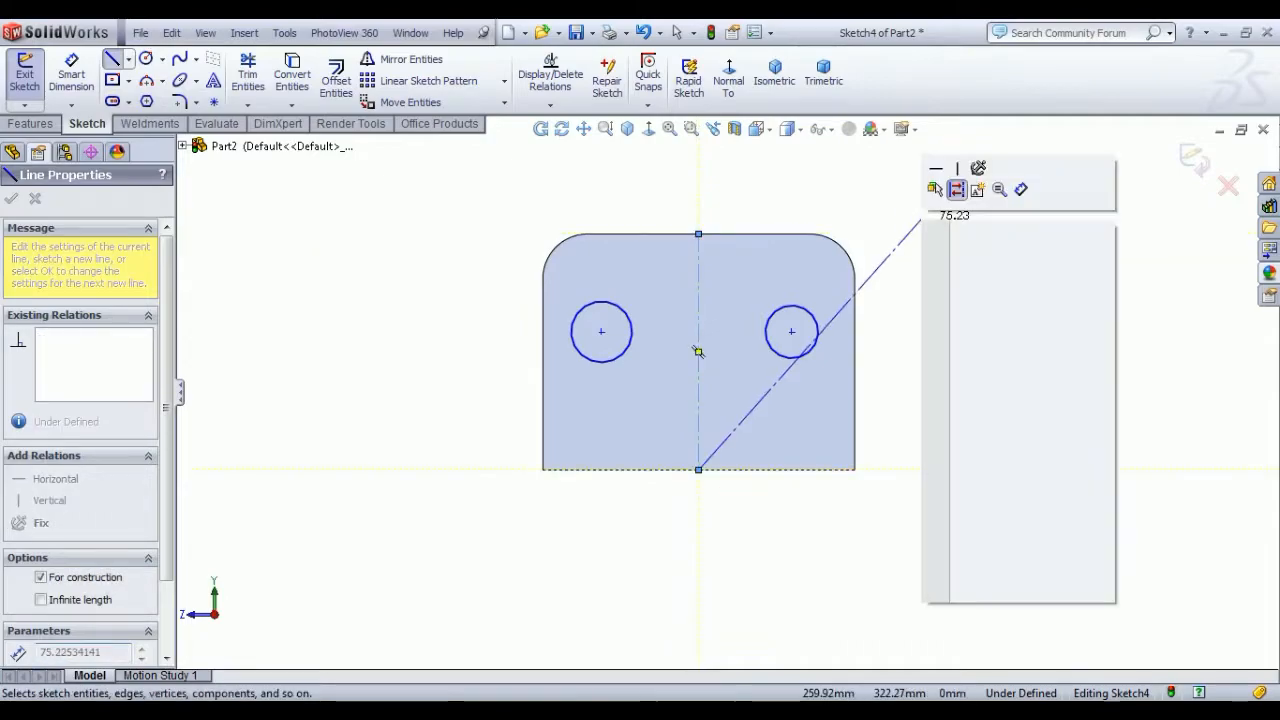
left_click(960, 236)
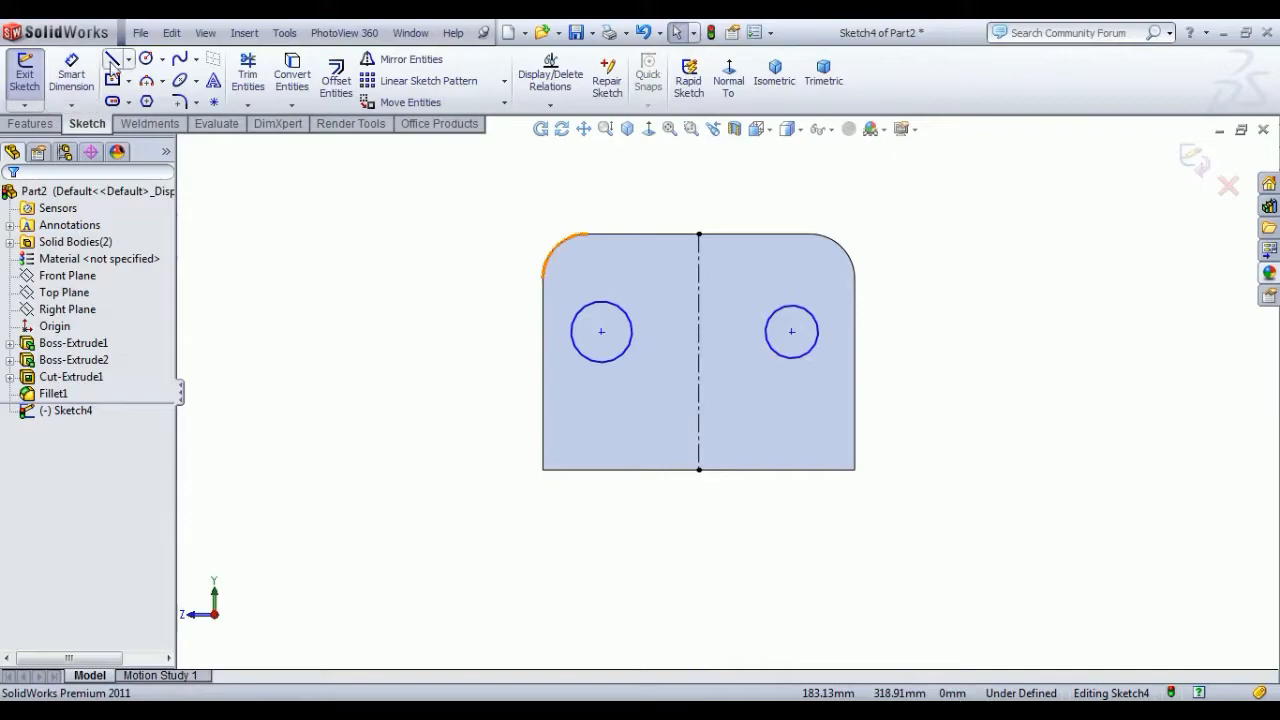
Step: Dimension the right circle's diameter and set it to 15 mm
left_click(85, 82)
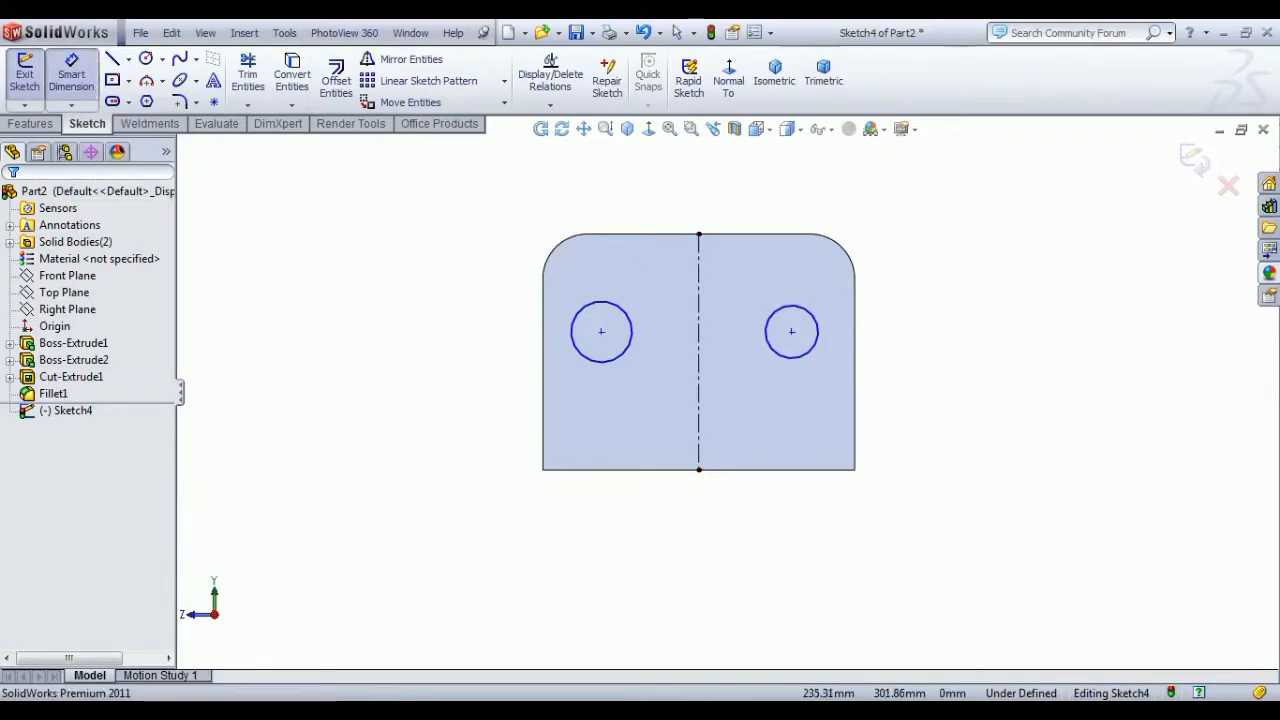
left_click(812, 310)
left_click(903, 270)
type("15")
key("Return")
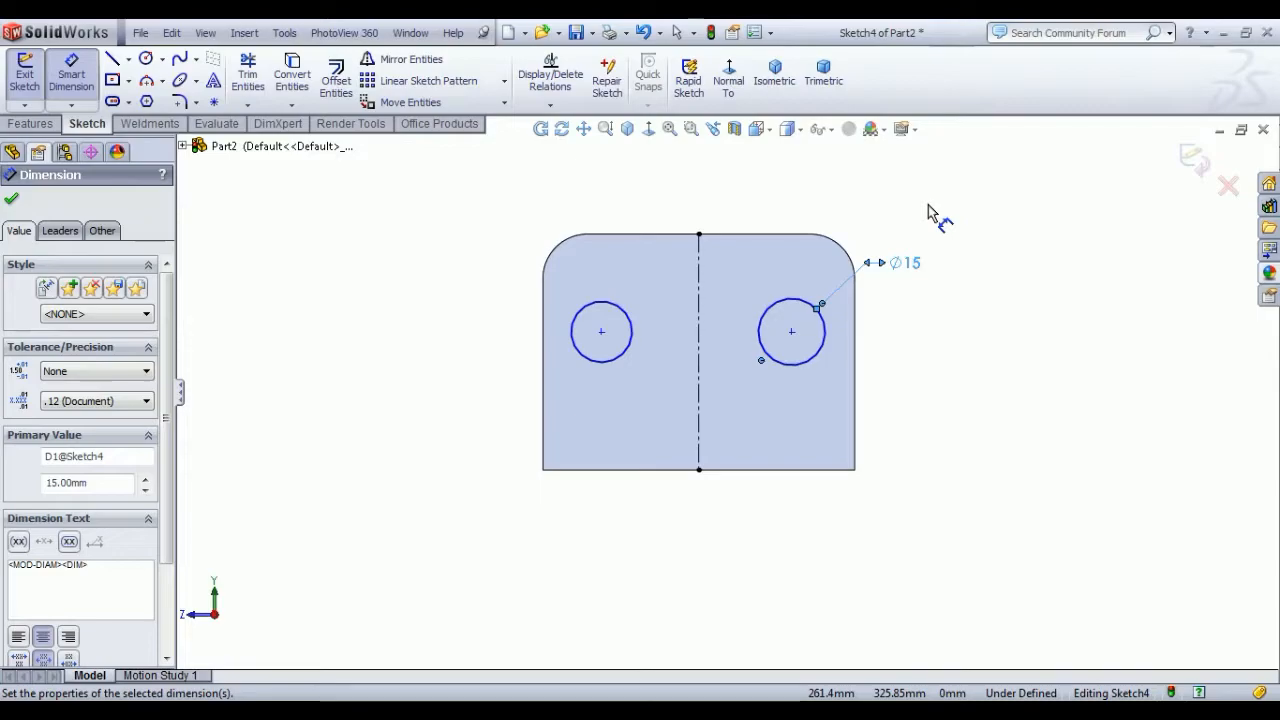
left_click(640, 236)
left_click(601, 331)
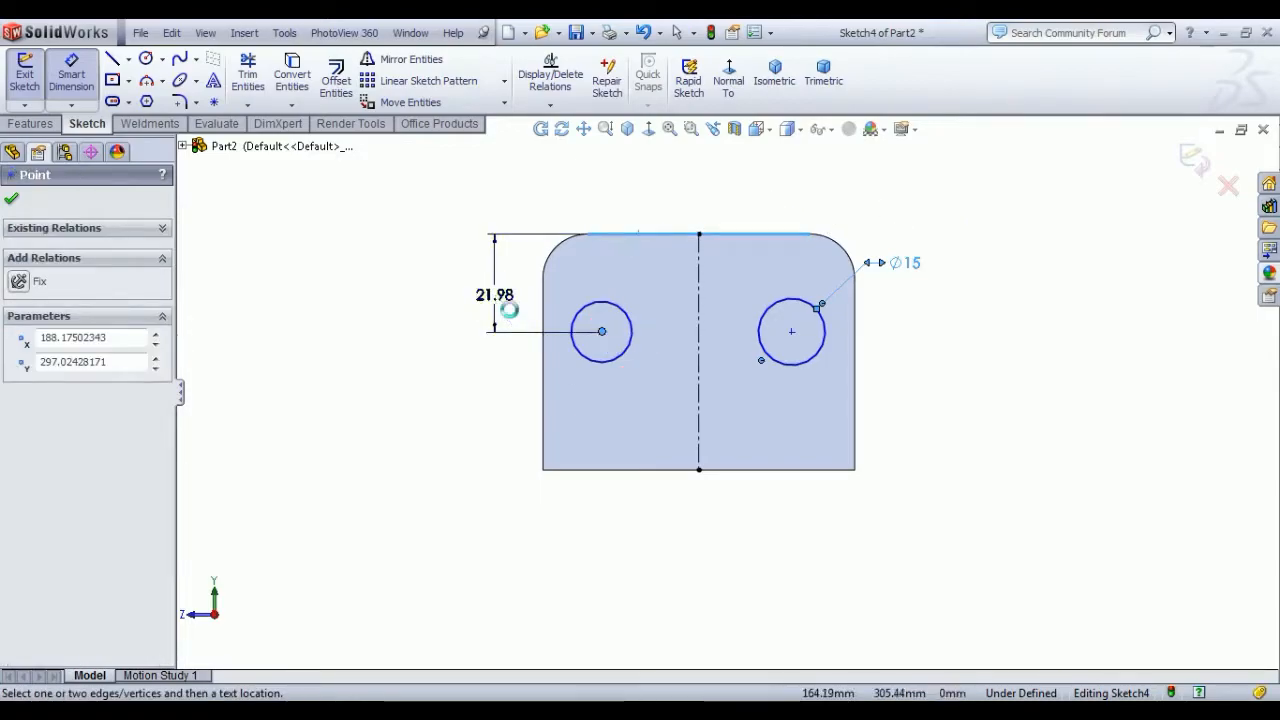
left_click(508, 310)
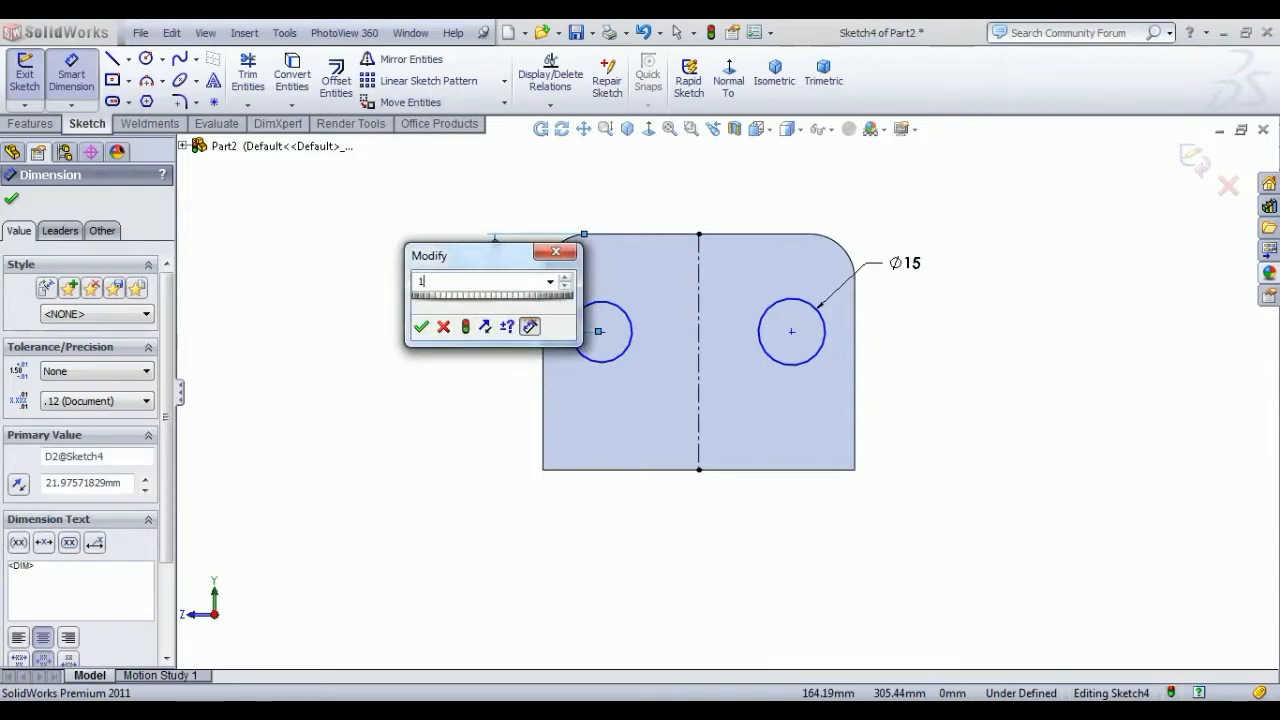
key("Escape")
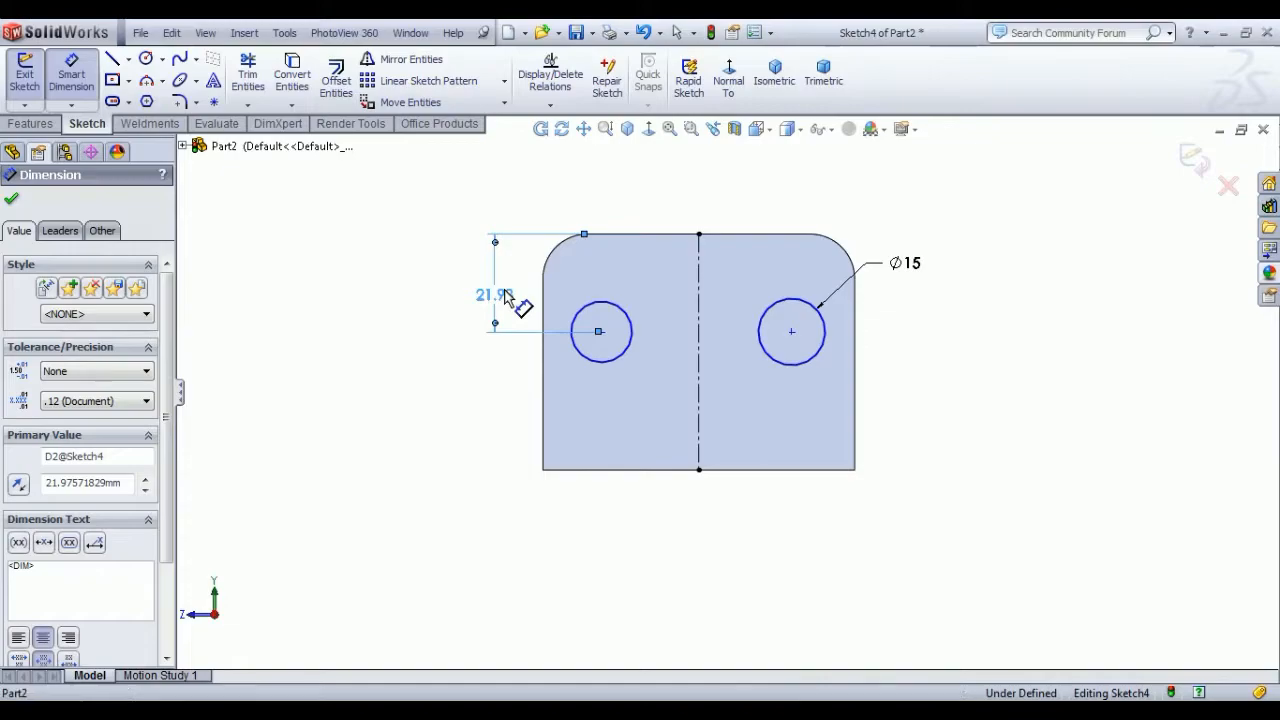
key("Delete")
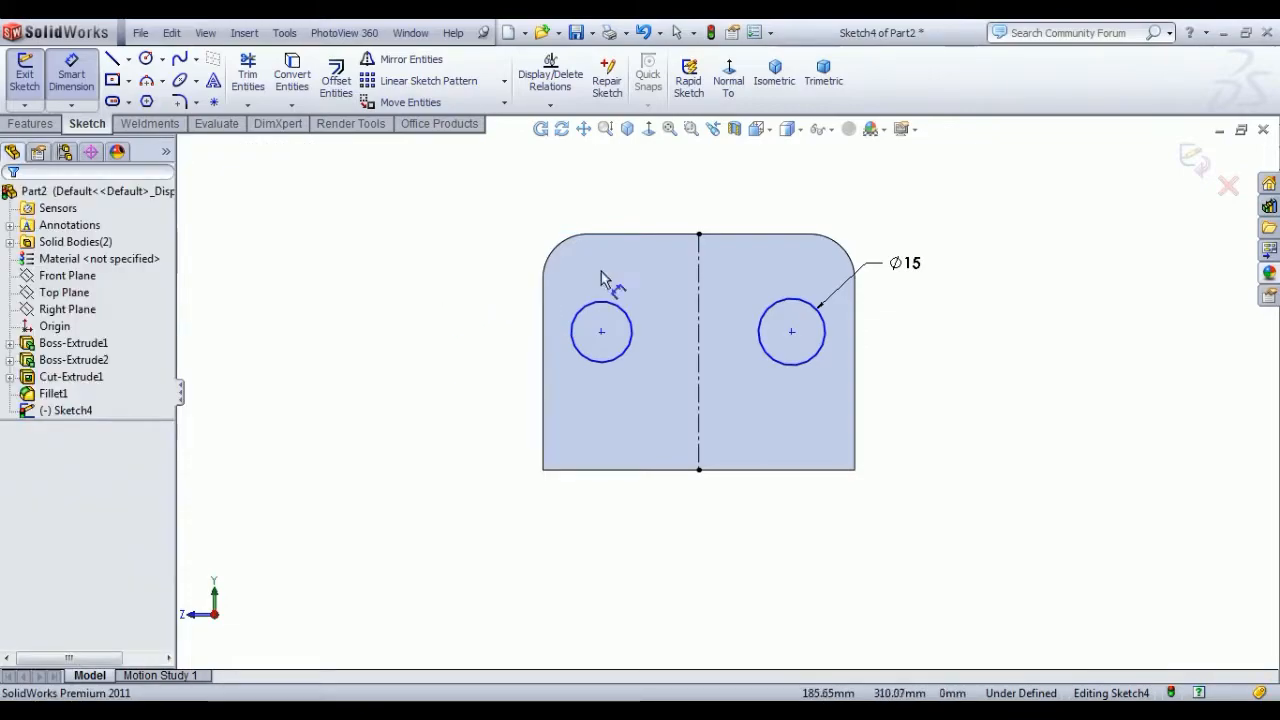
Step: Dimension the vertical distance from the wall face's top edge to the top of the left circle and set it to 16 mm
left_click(698, 234)
left_click(599, 300)
left_click(498, 280)
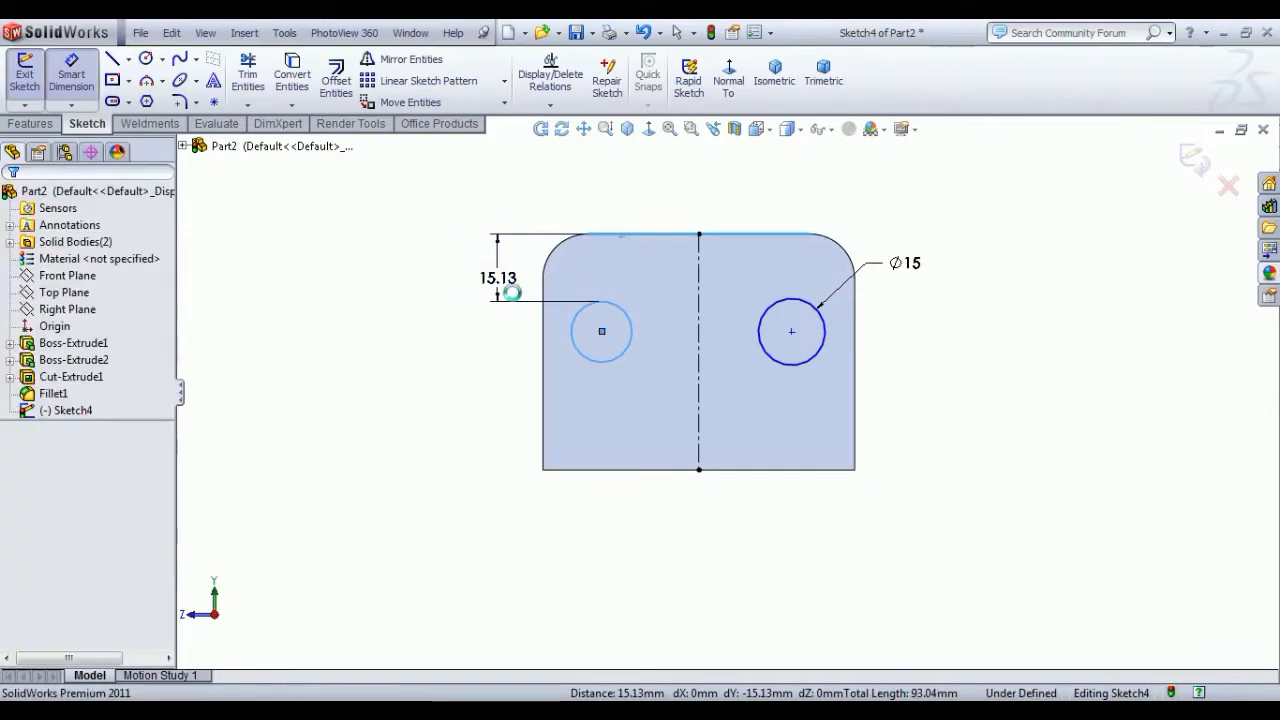
type("16")
key("Return")
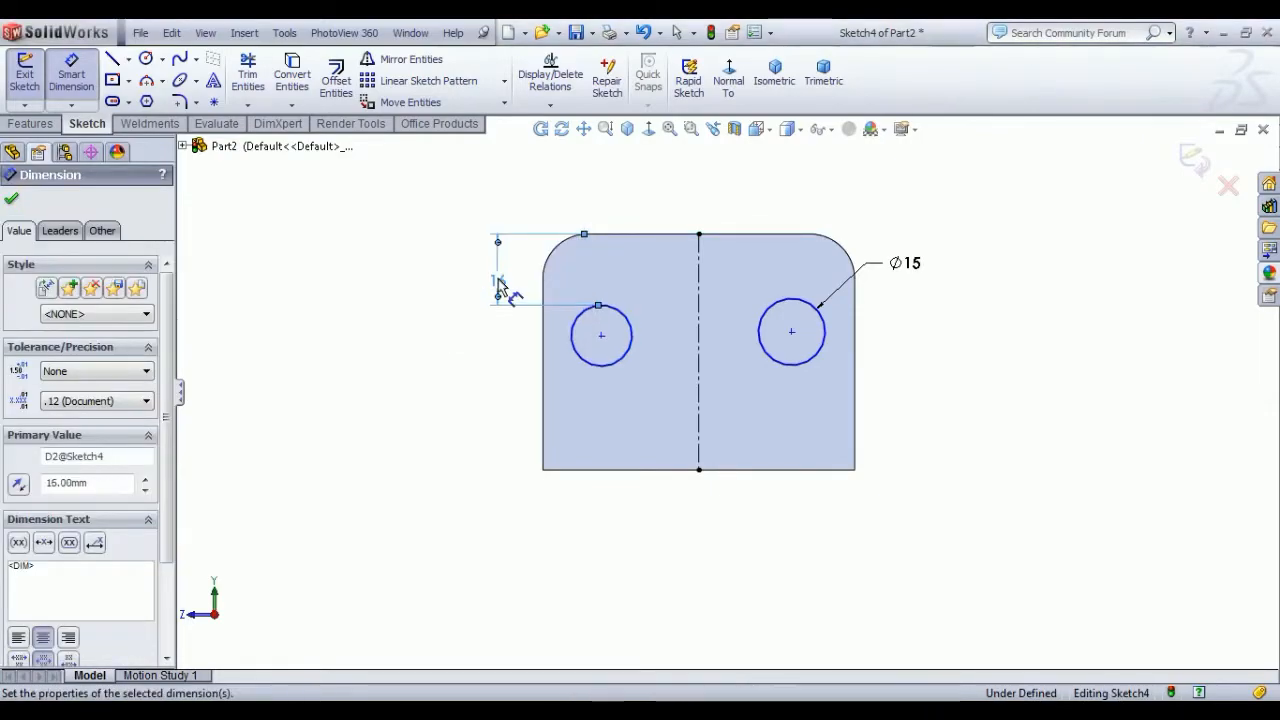
right_click(414, 178)
left_click(458, 192)
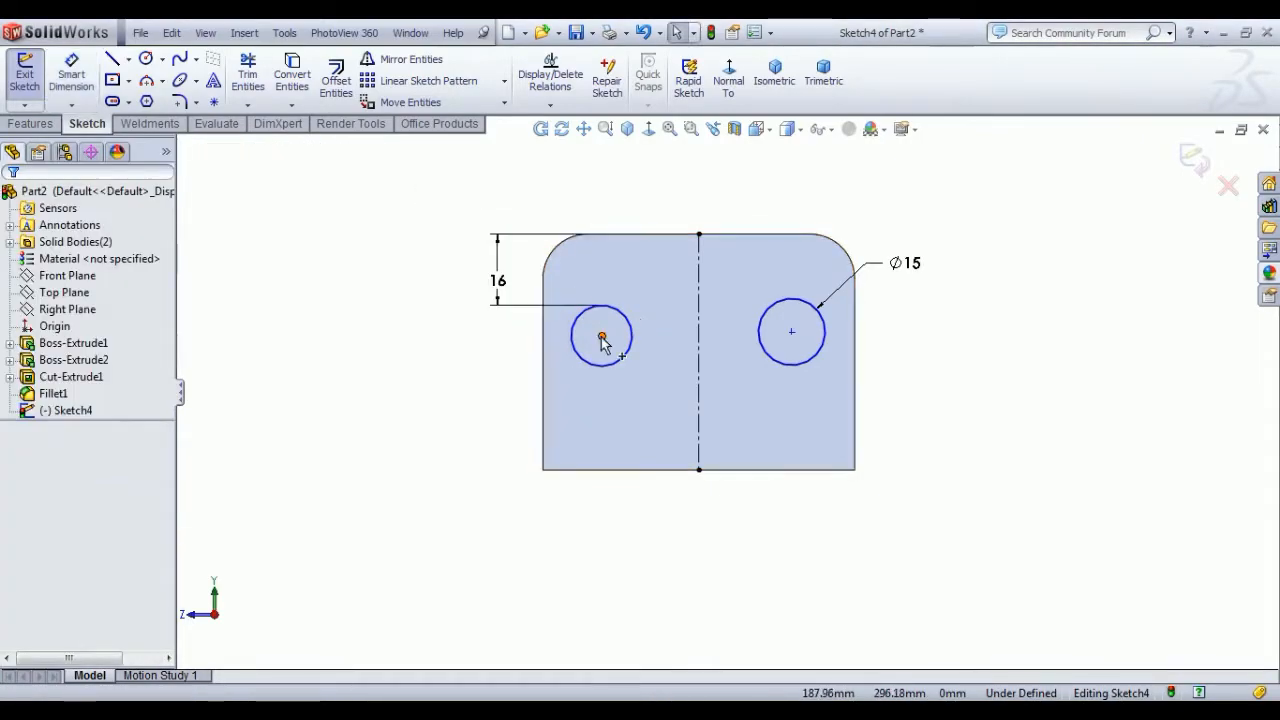
Step: Align the two circles' centers horizontally and make the circles equal in size
left_click(791, 331)
left_click(792, 331, "ctrl")
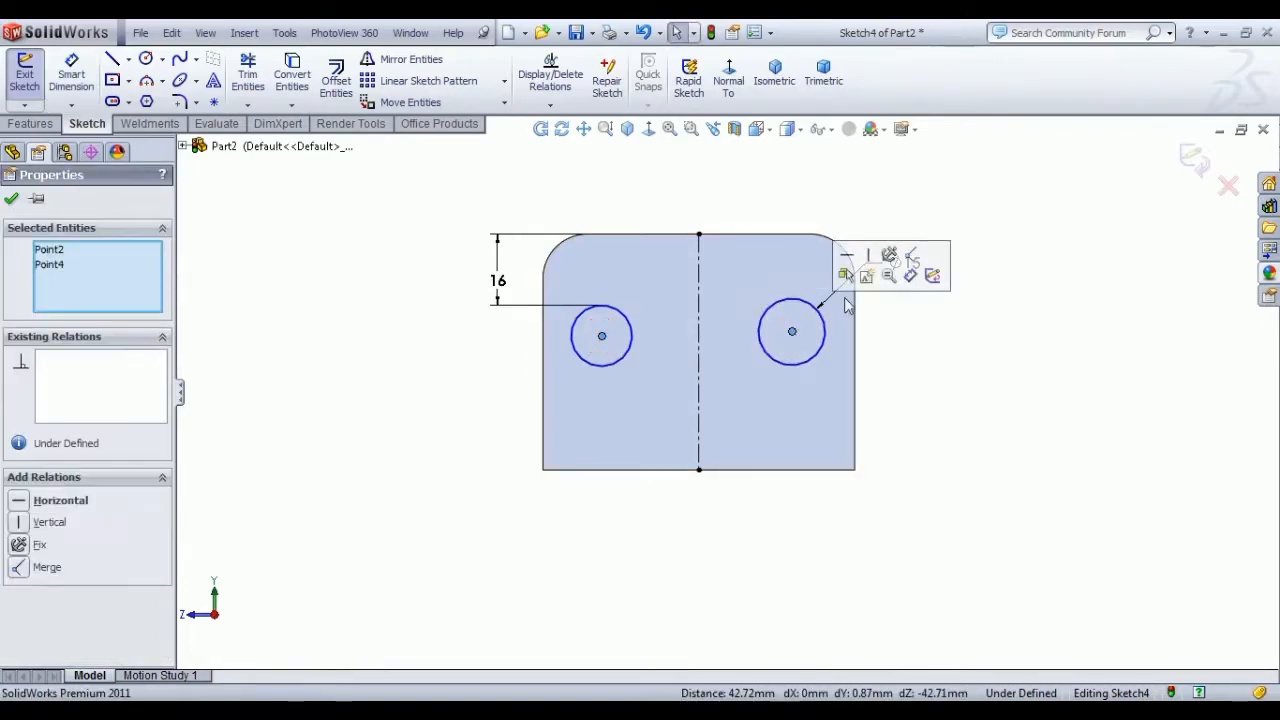
left_click(848, 257)
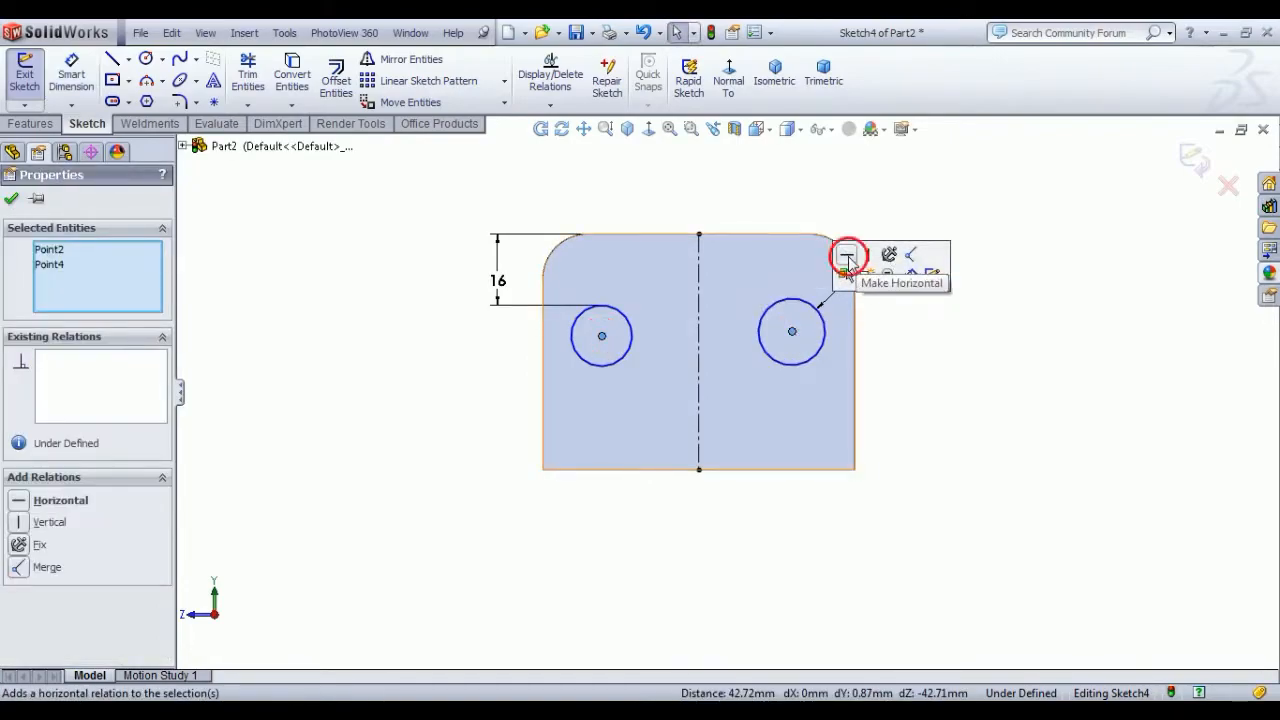
left_click(800, 369)
left_click(601, 366, "ctrl")
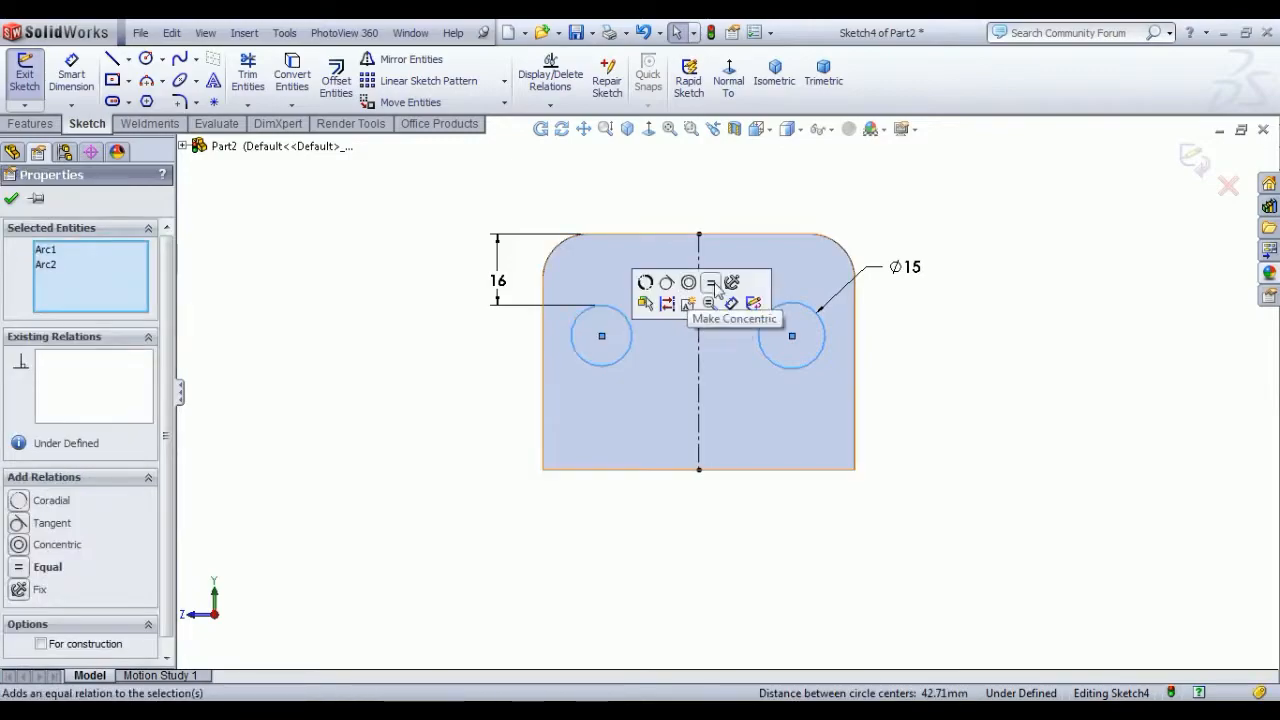
left_click(712, 284)
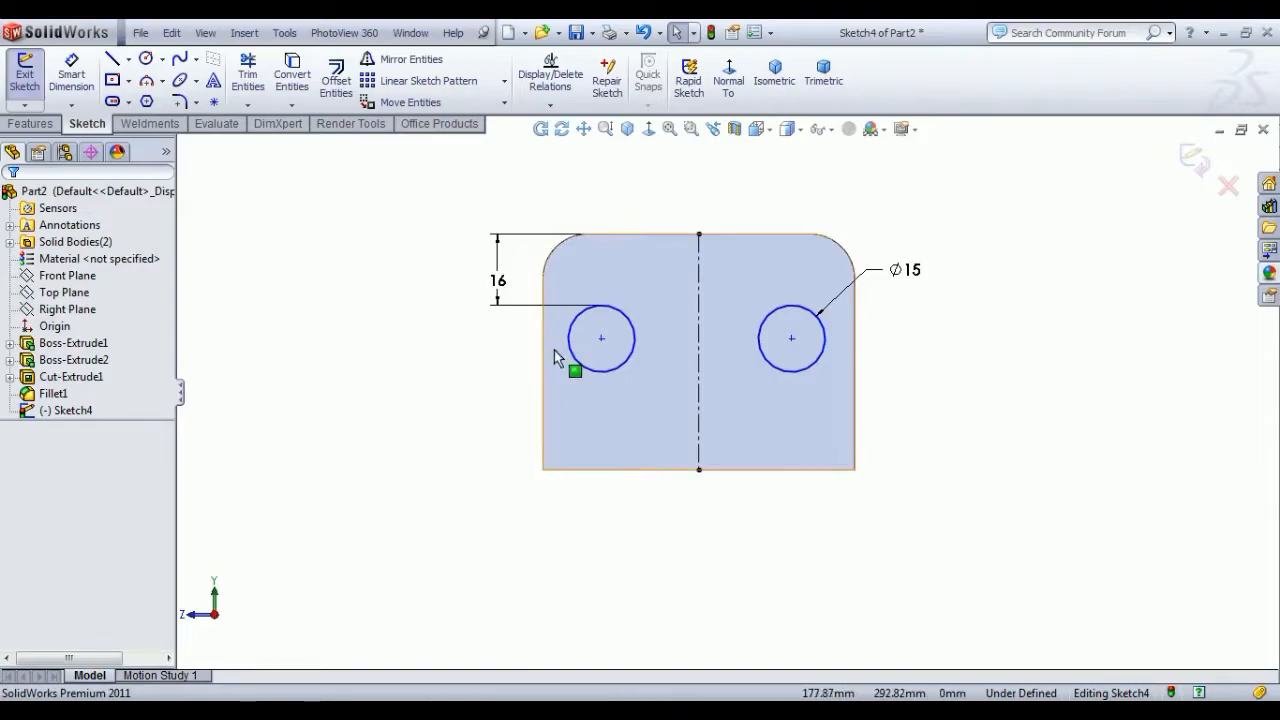
Step: Draw two vertical lines across the left circle, one on each side of its center, the left one about 12 mm long
left_click(117, 57)
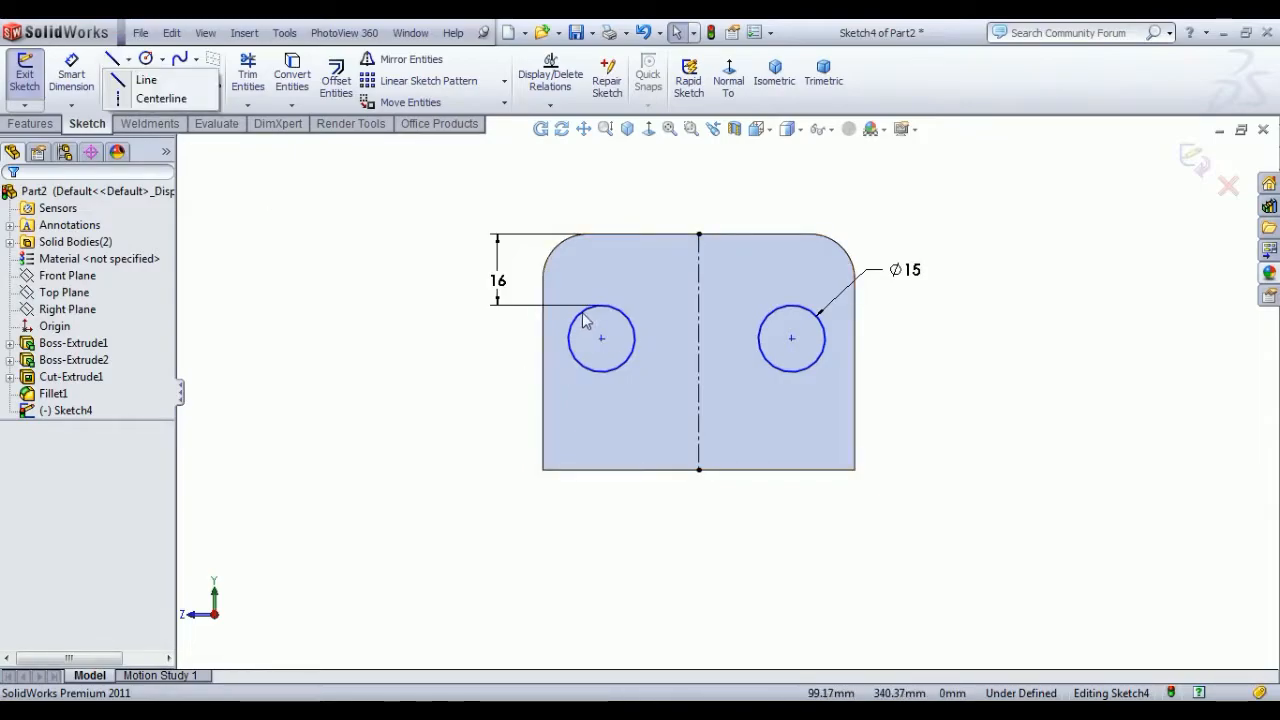
left_click(140, 80)
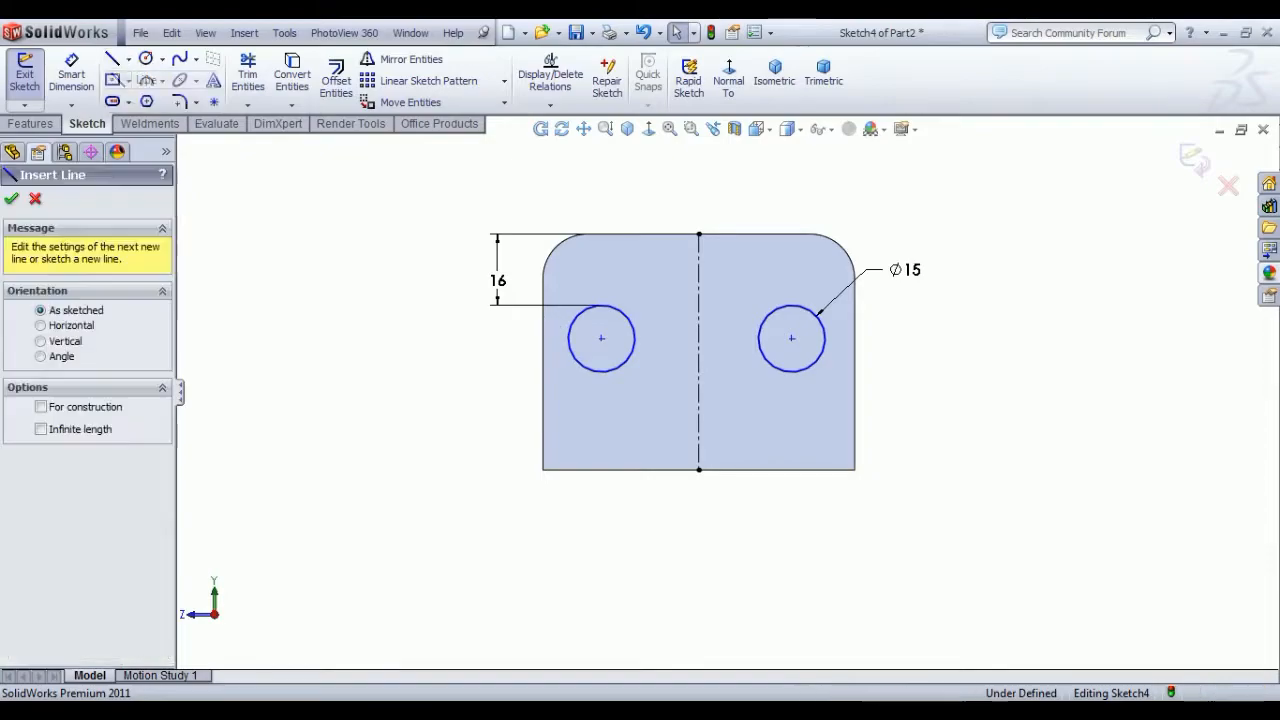
scroll(600, 338, "down", 3)
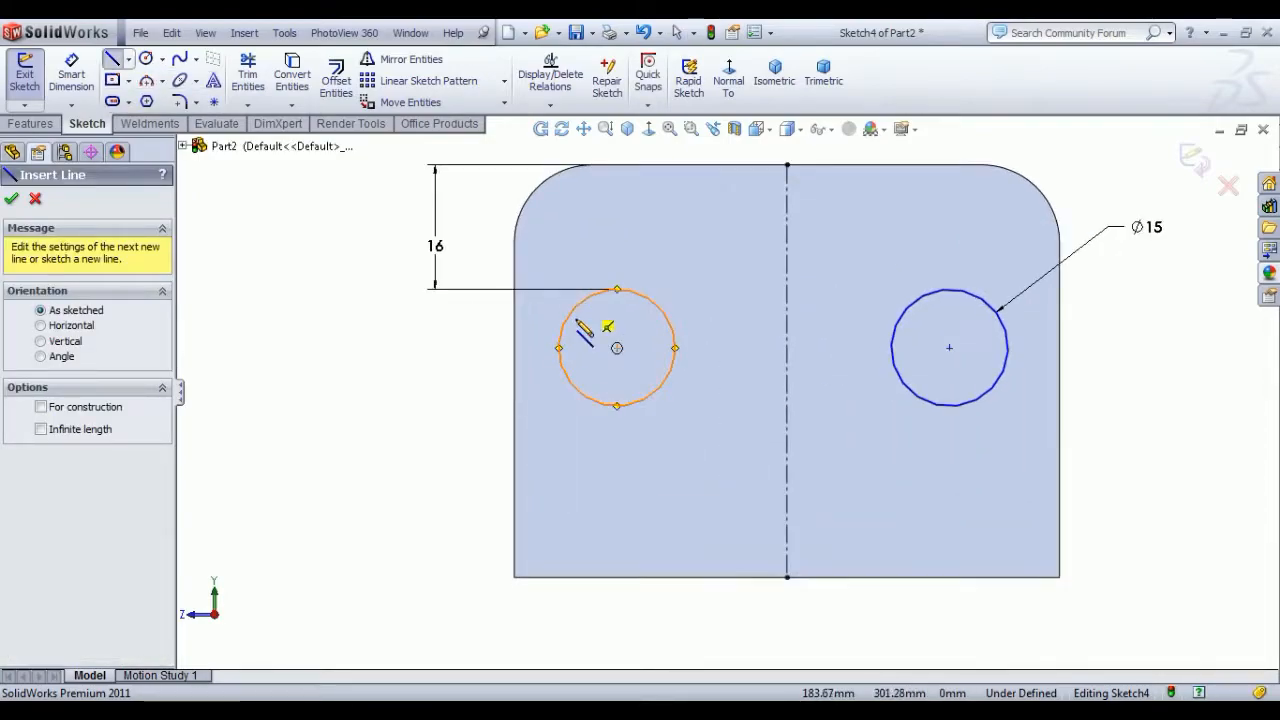
left_click(582, 303)
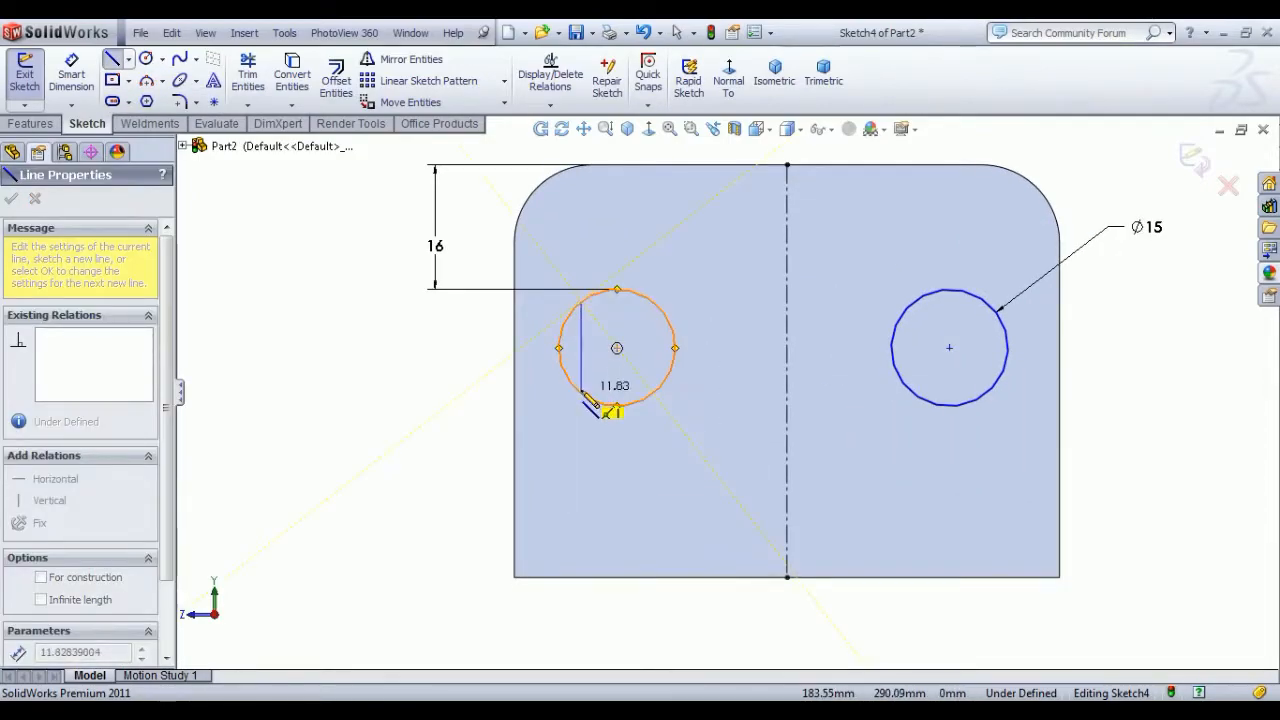
left_click(582, 394)
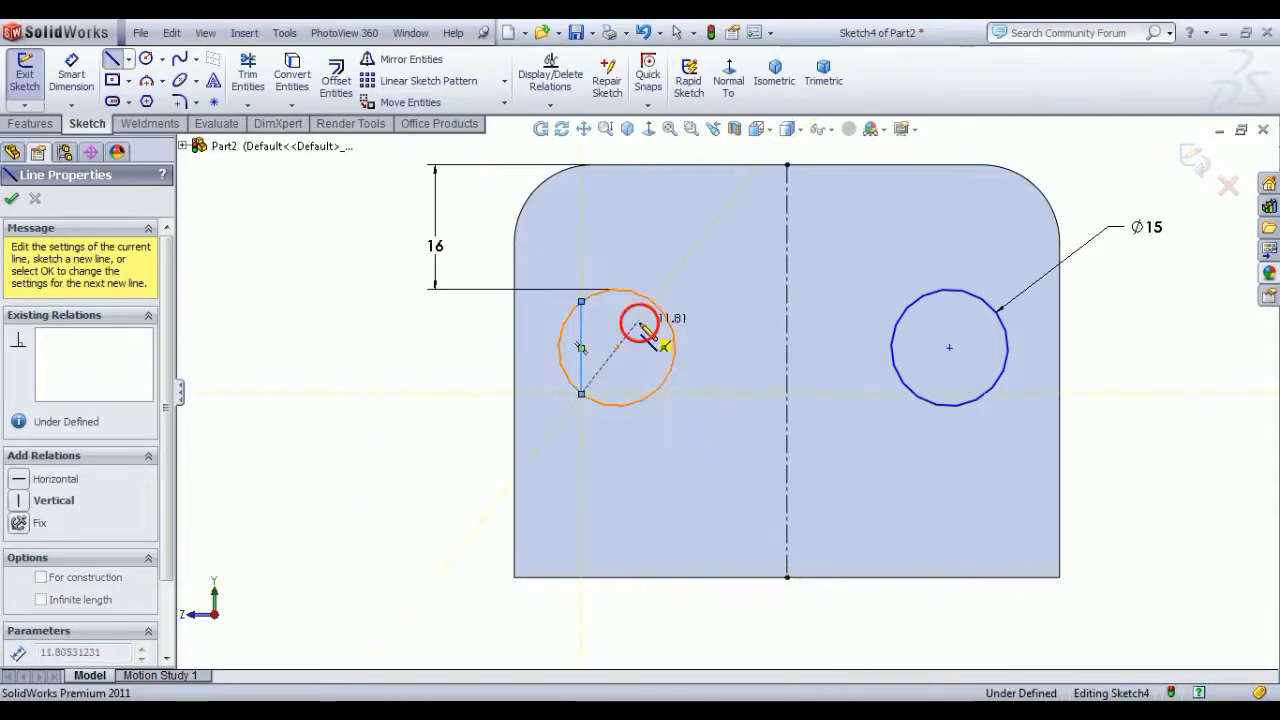
key("Escape")
left_click(643, 296)
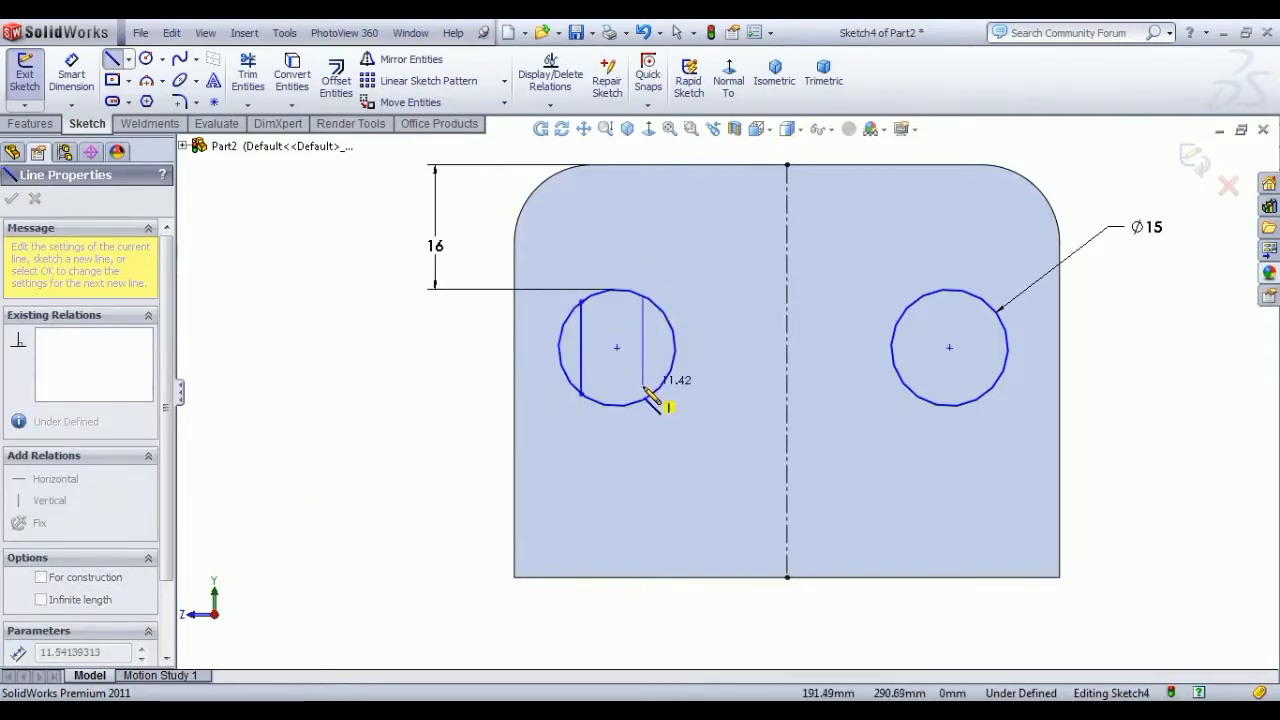
left_click(643, 400)
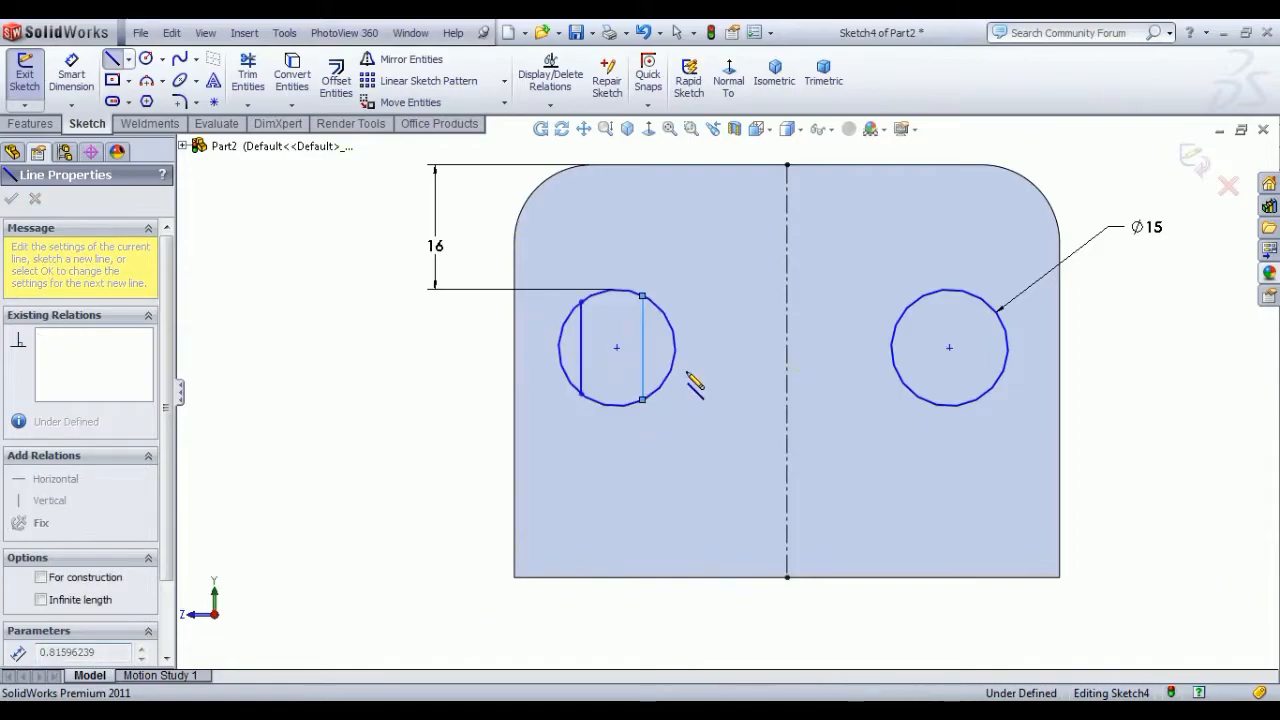
key("Escape")
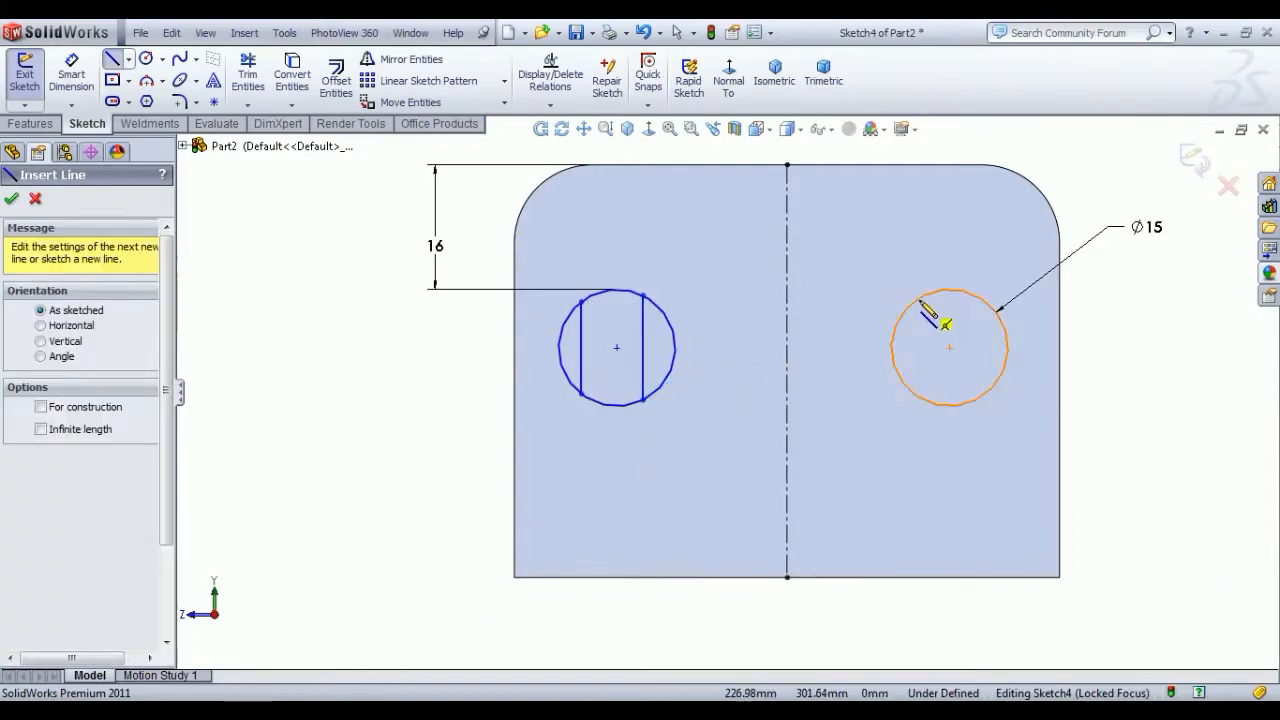
Step: Draw two vertical lines, each about 13 mm long, across the right circle, one on each side of its center
left_click(918, 300)
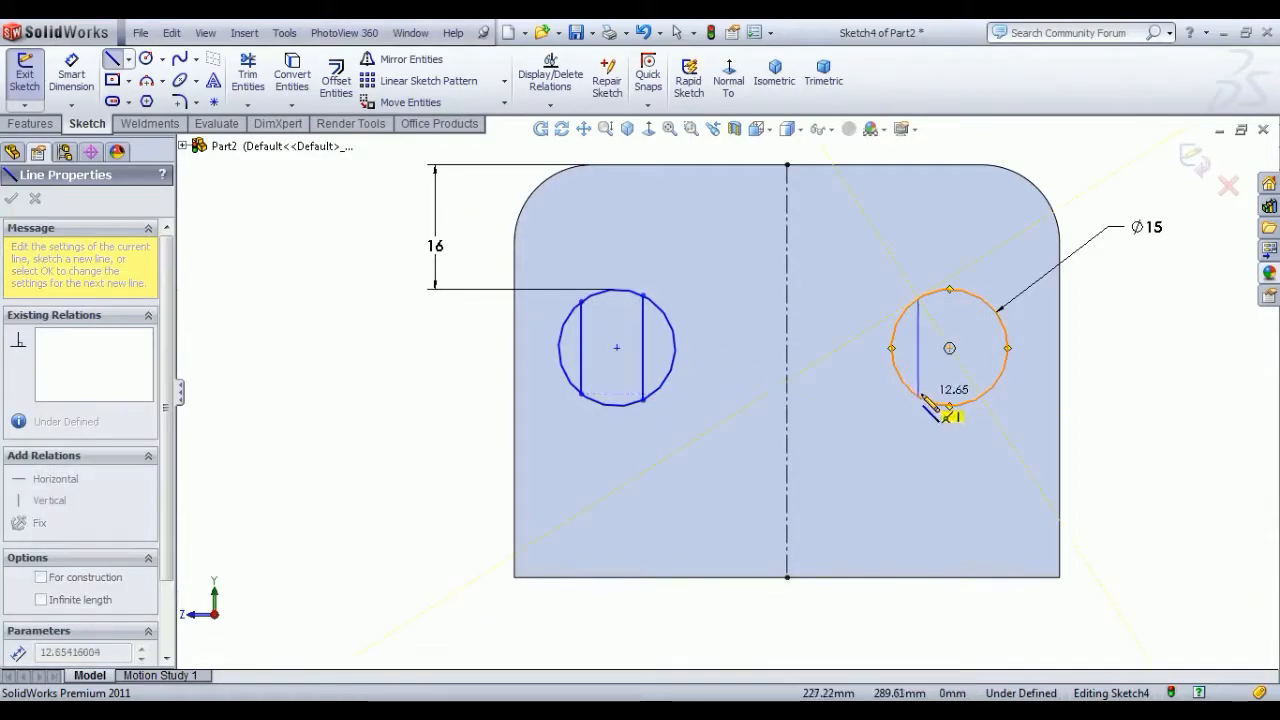
left_click(920, 396)
double_click(961, 323)
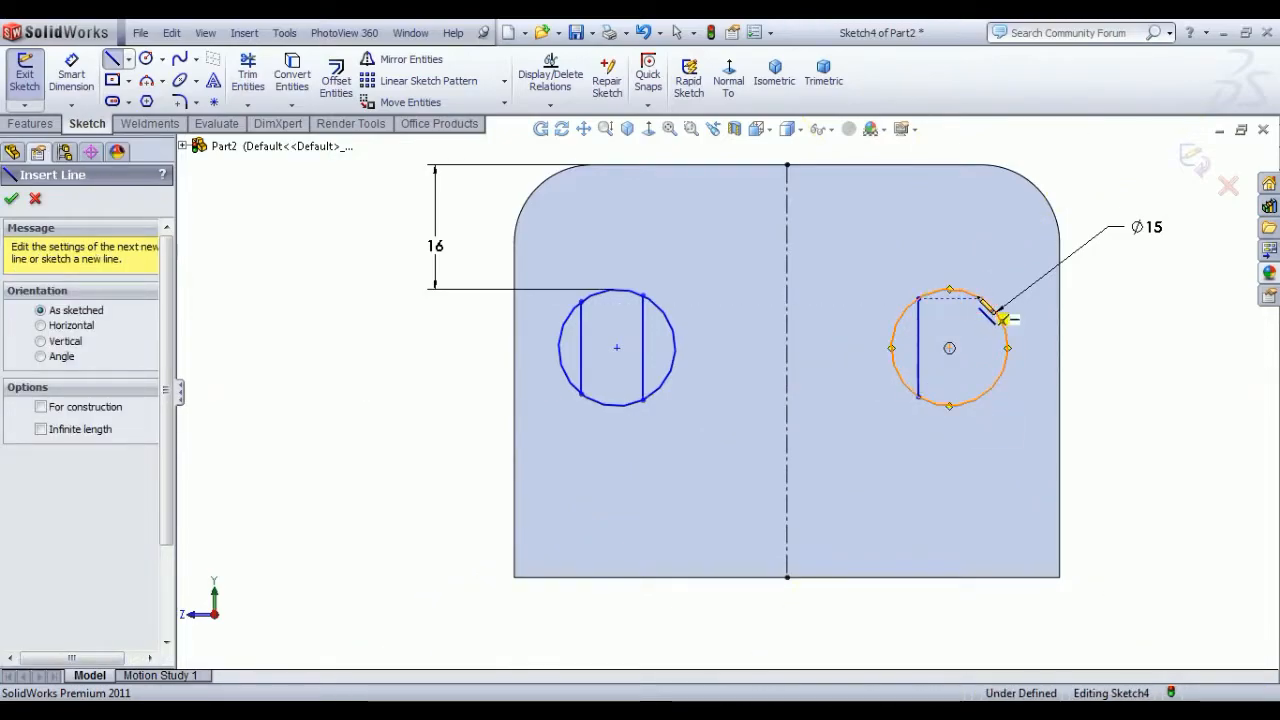
left_click(981, 301)
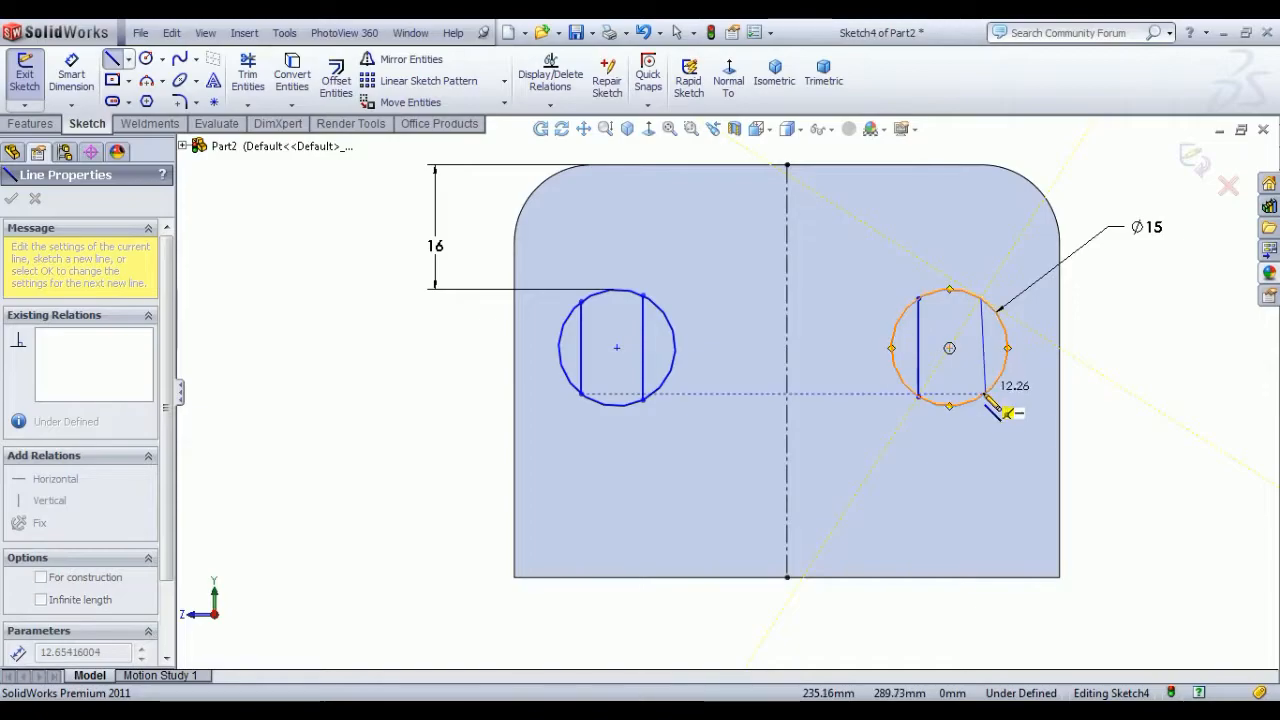
left_click(981, 397)
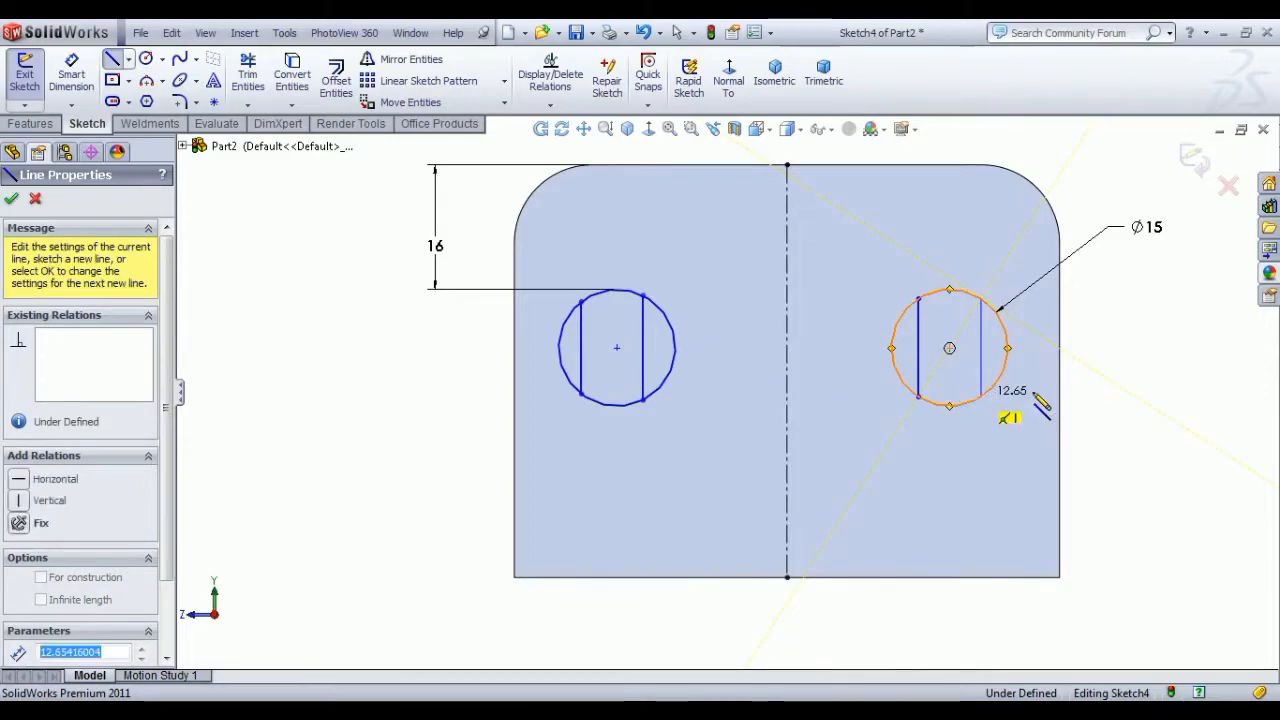
right_click(1094, 337)
left_click(1140, 352)
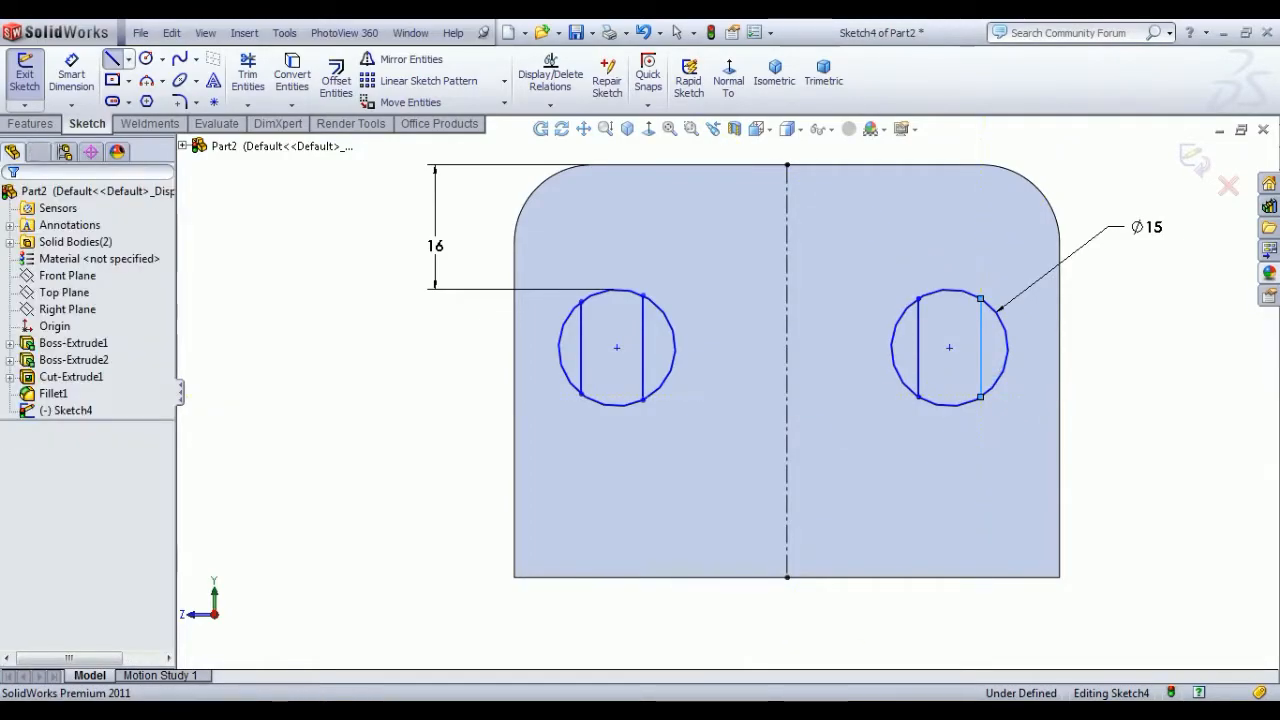
left_click(981, 330)
left_click(1136, 387)
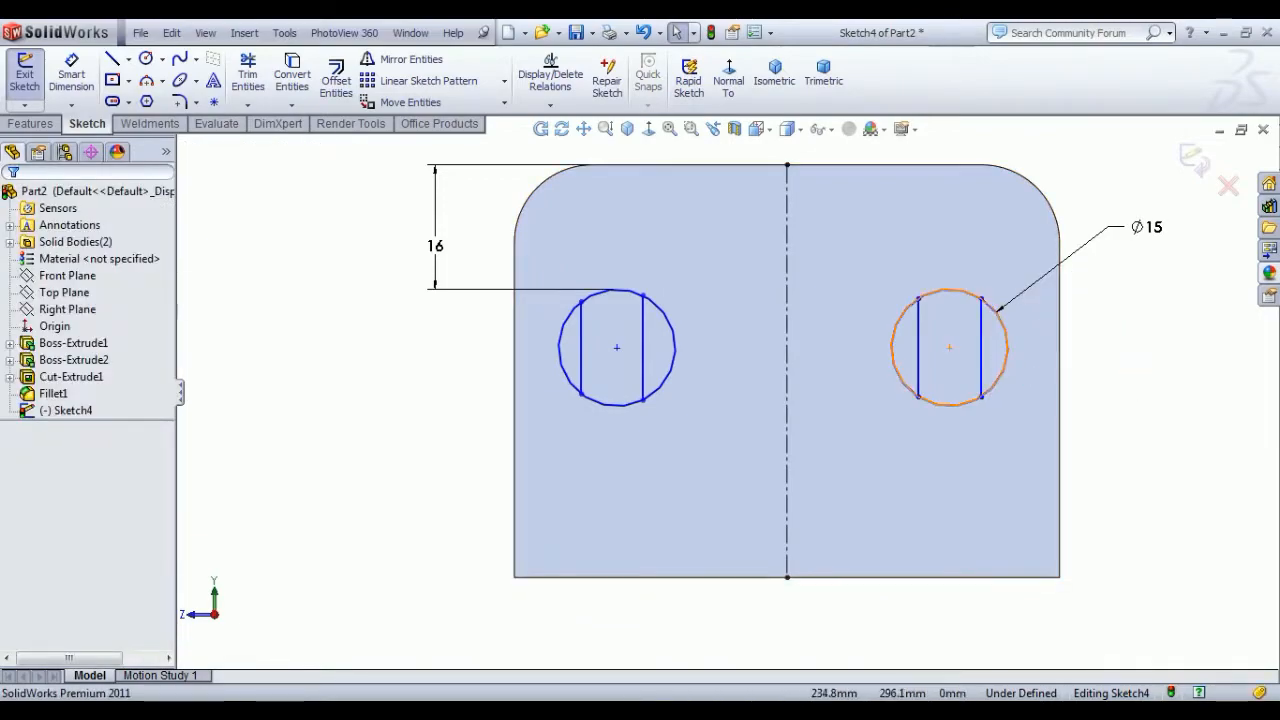
Step: Draw a vertical centerline through the center of each circle, extending slightly beyond the circle at both ends
left_click(128, 59)
left_click(145, 88)
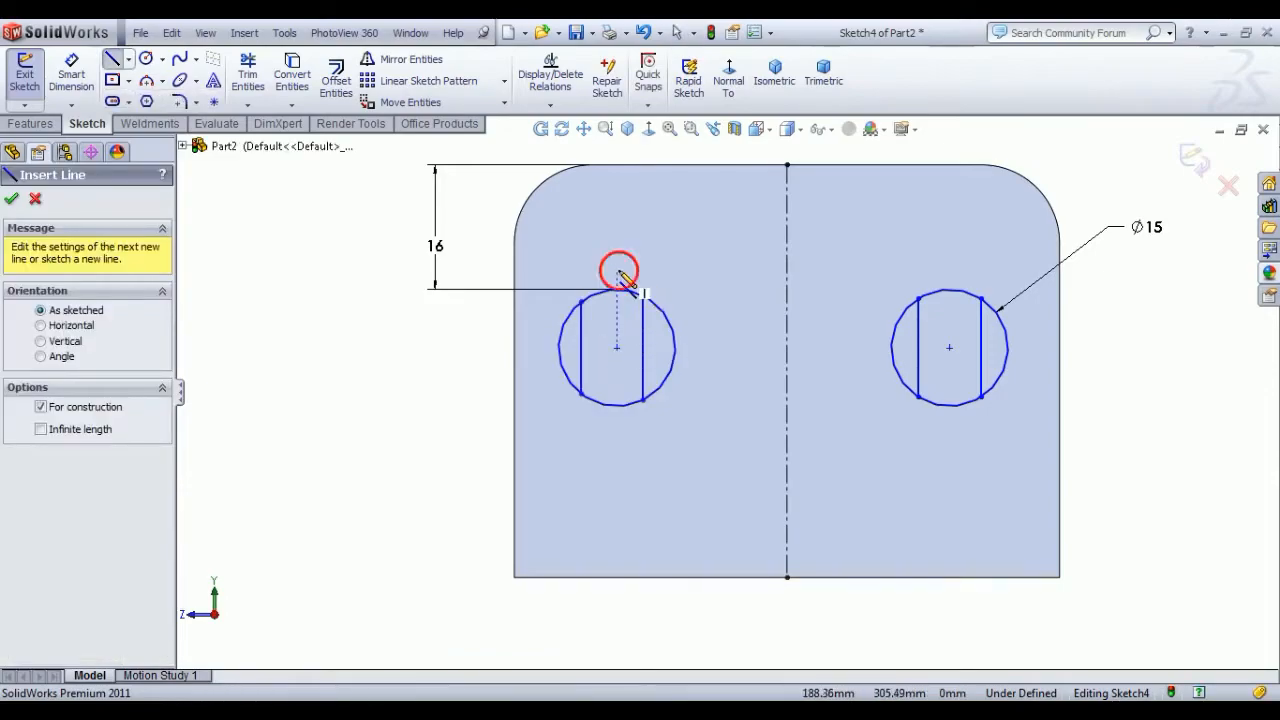
left_click(617, 425)
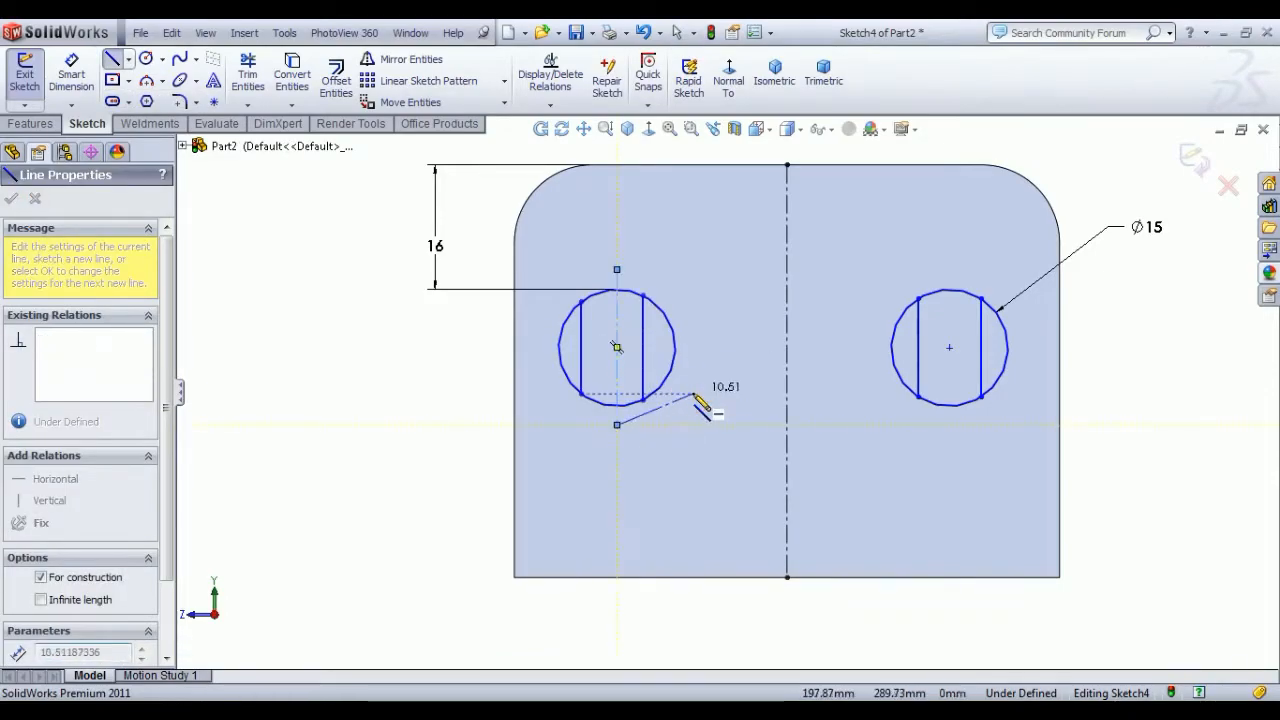
key("Escape")
left_click(950, 262)
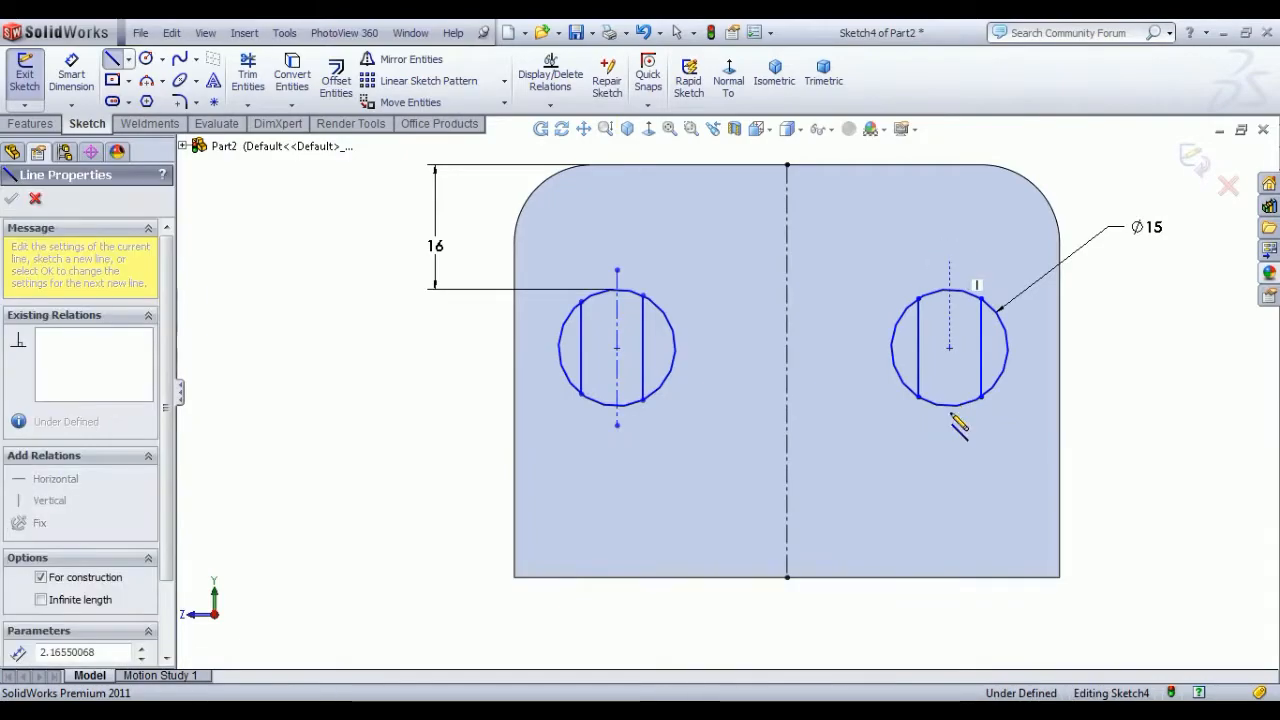
left_click(949, 425)
right_click(1020, 352)
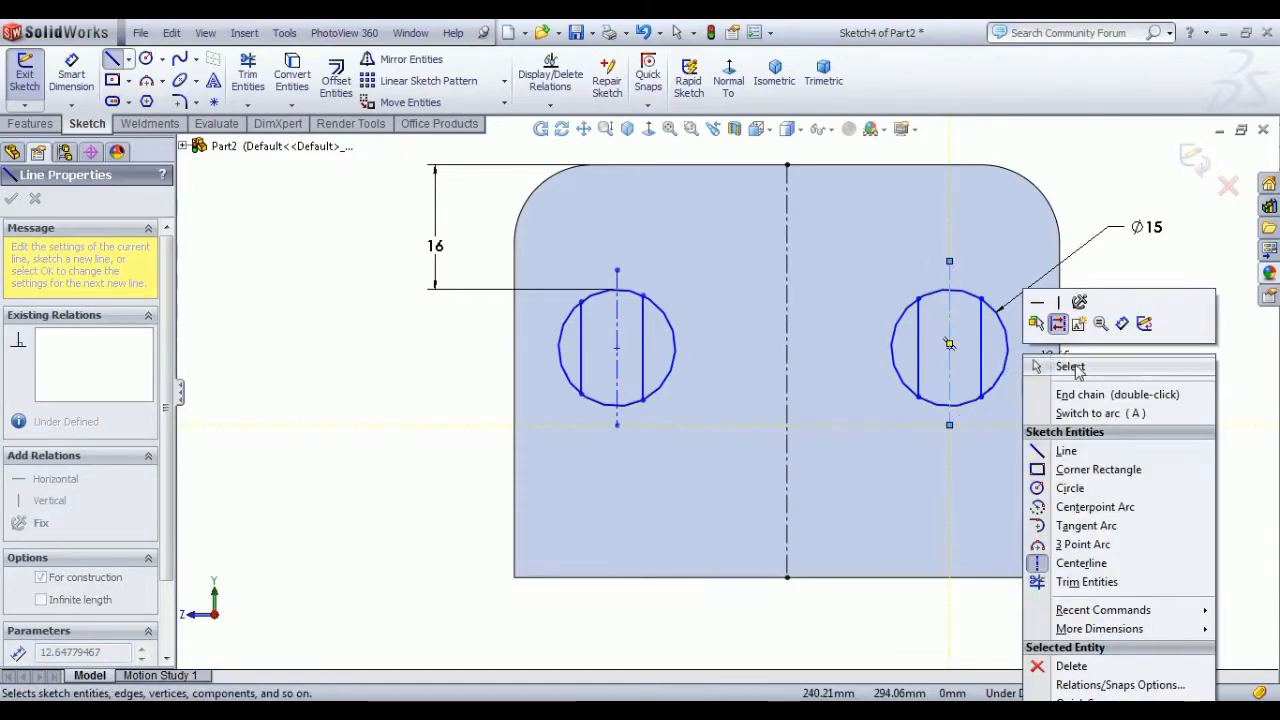
left_click(1063, 367)
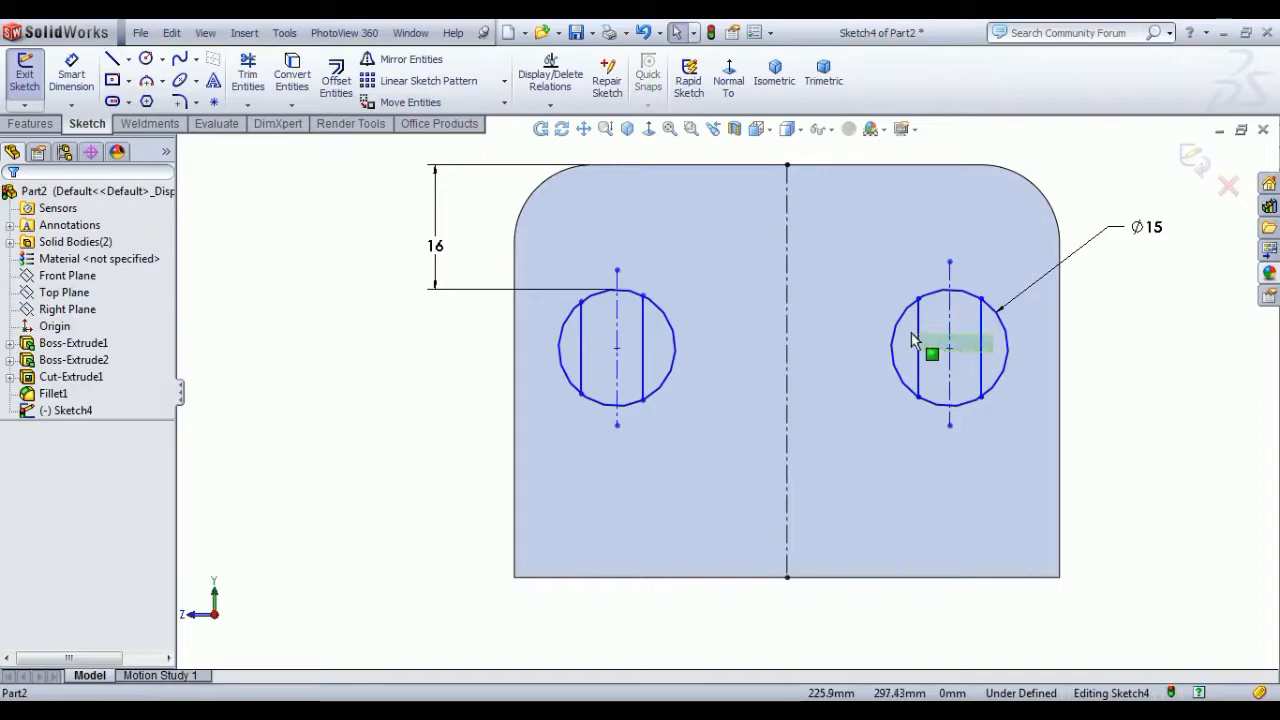
Step: Make the two vertical lines in each circle symmetric about that circle's centerline
left_click_drag(912, 340, 912, 342)
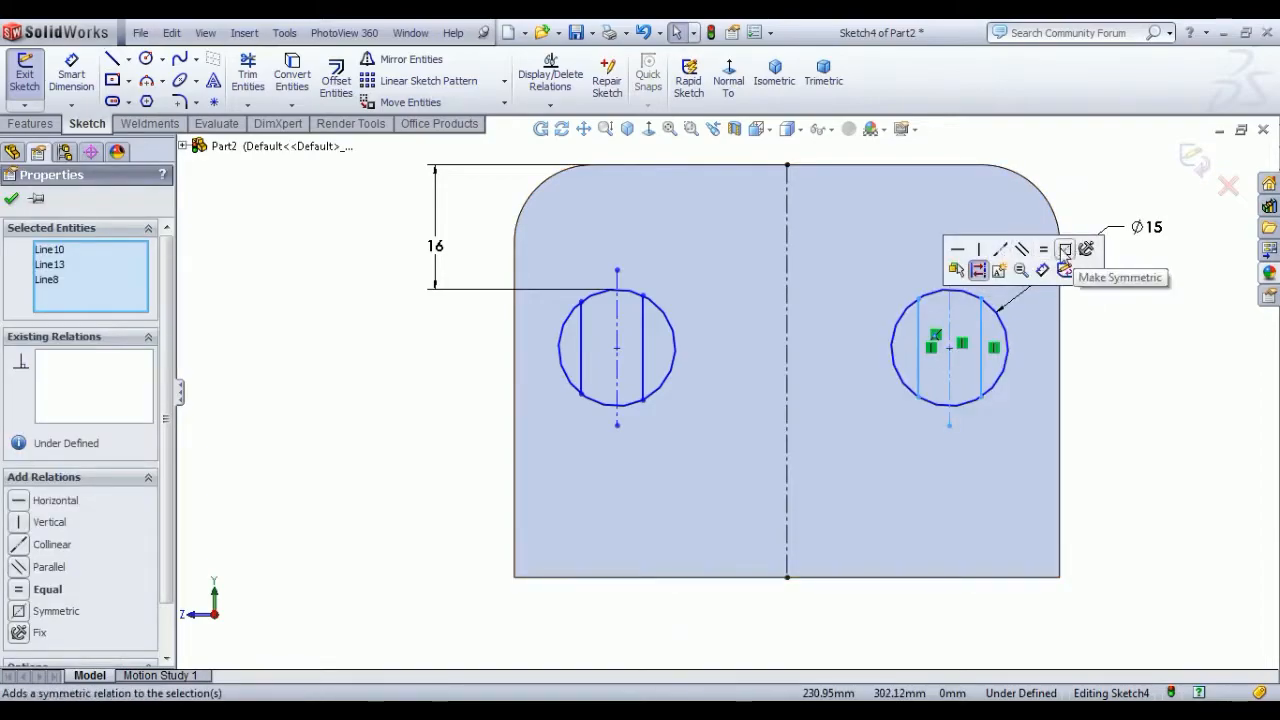
left_click(978, 269)
left_click(659, 345)
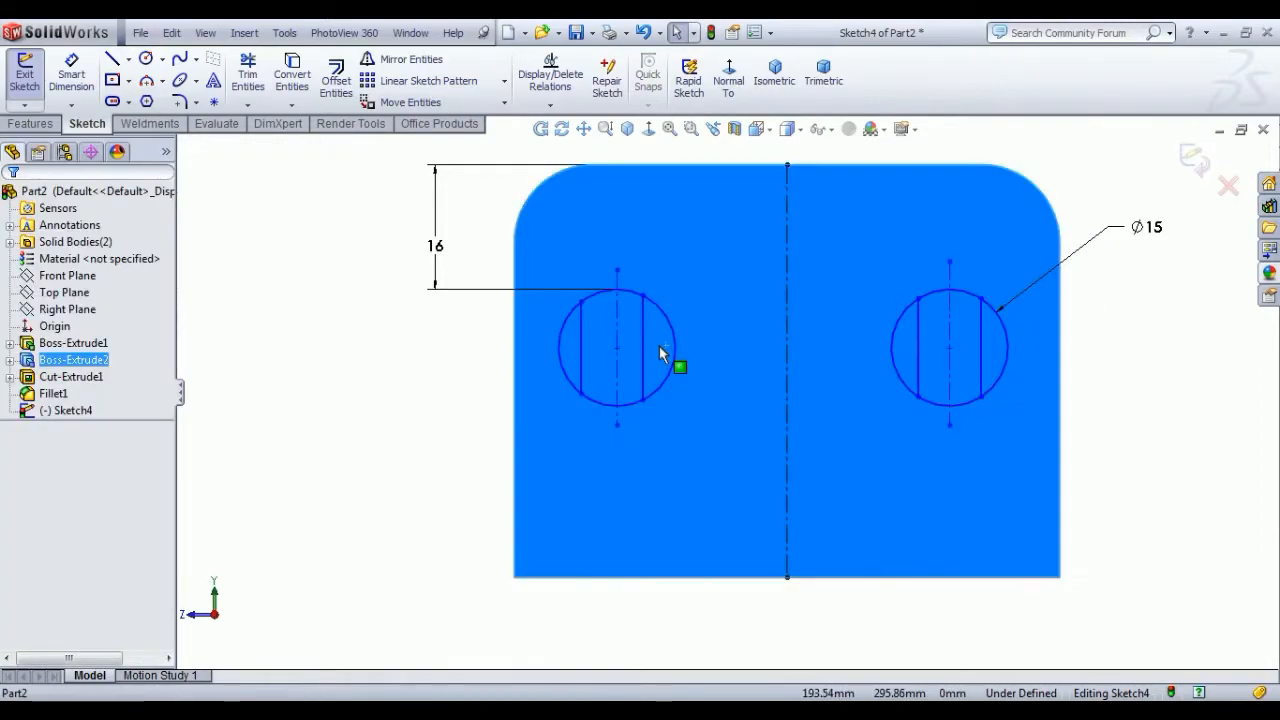
left_click(484, 364)
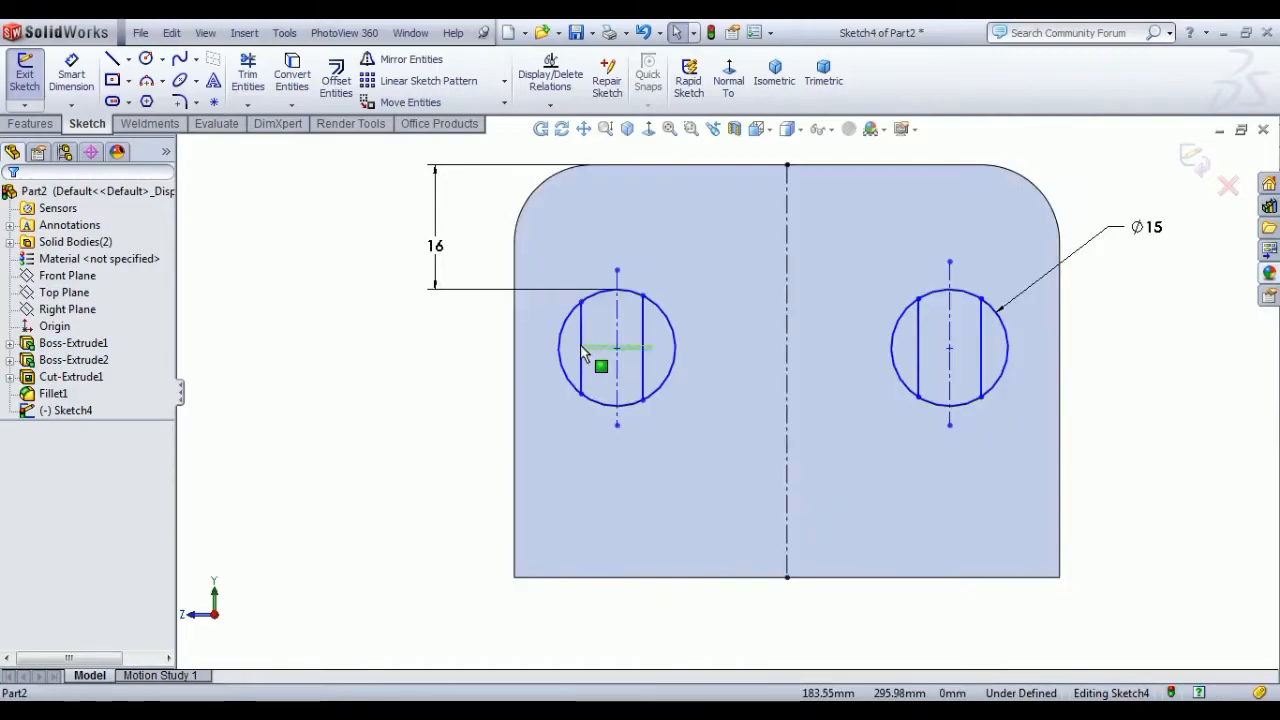
left_click_drag(587, 345, 585, 347)
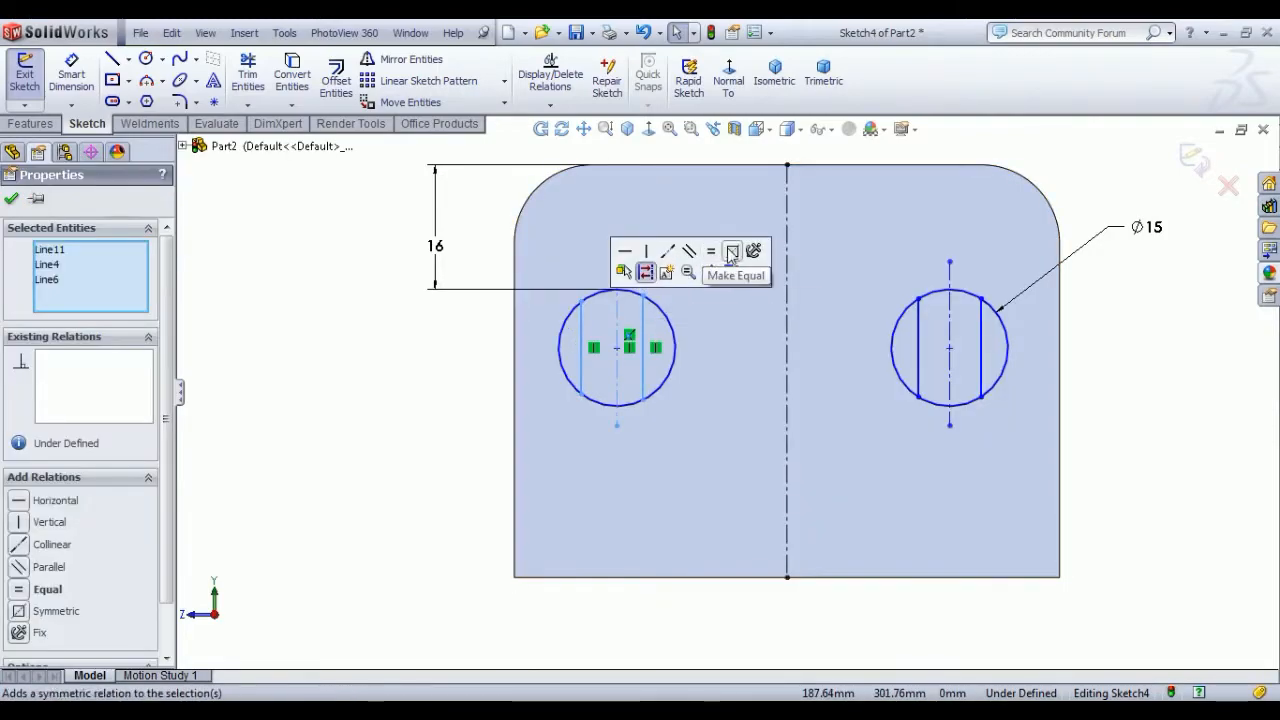
left_click(737, 256)
left_click(434, 349)
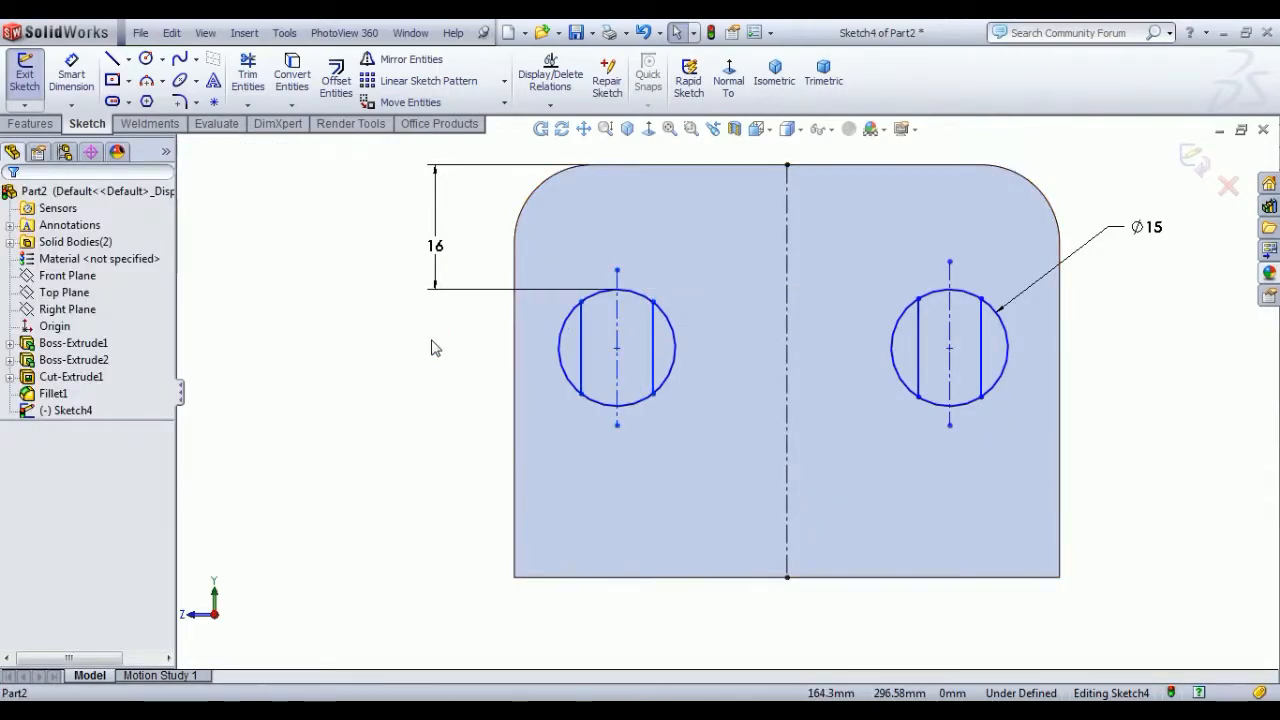
Step: Dimension the spacing between the two vertical lines in each circle as 11 mm
left_click(71, 75)
left_click(581, 340)
left_click(653, 335)
left_click(618, 230)
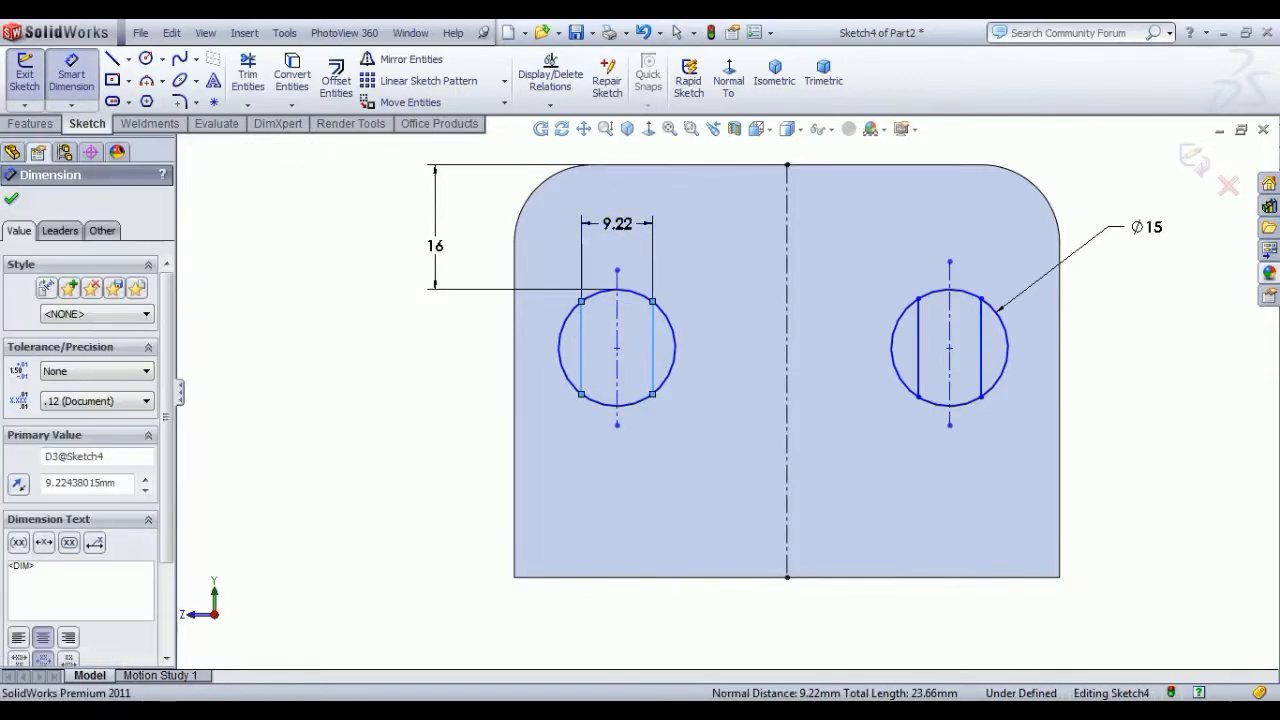
key("Return")
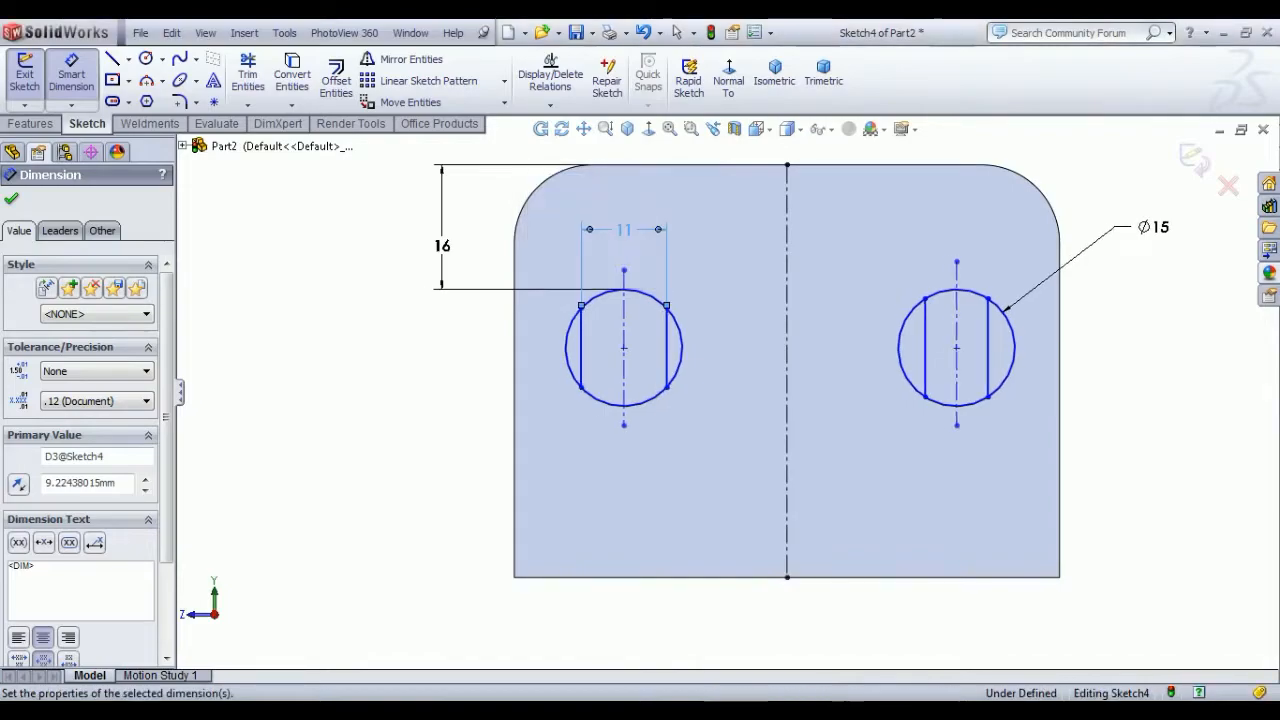
left_click(925, 348)
left_click(987, 345)
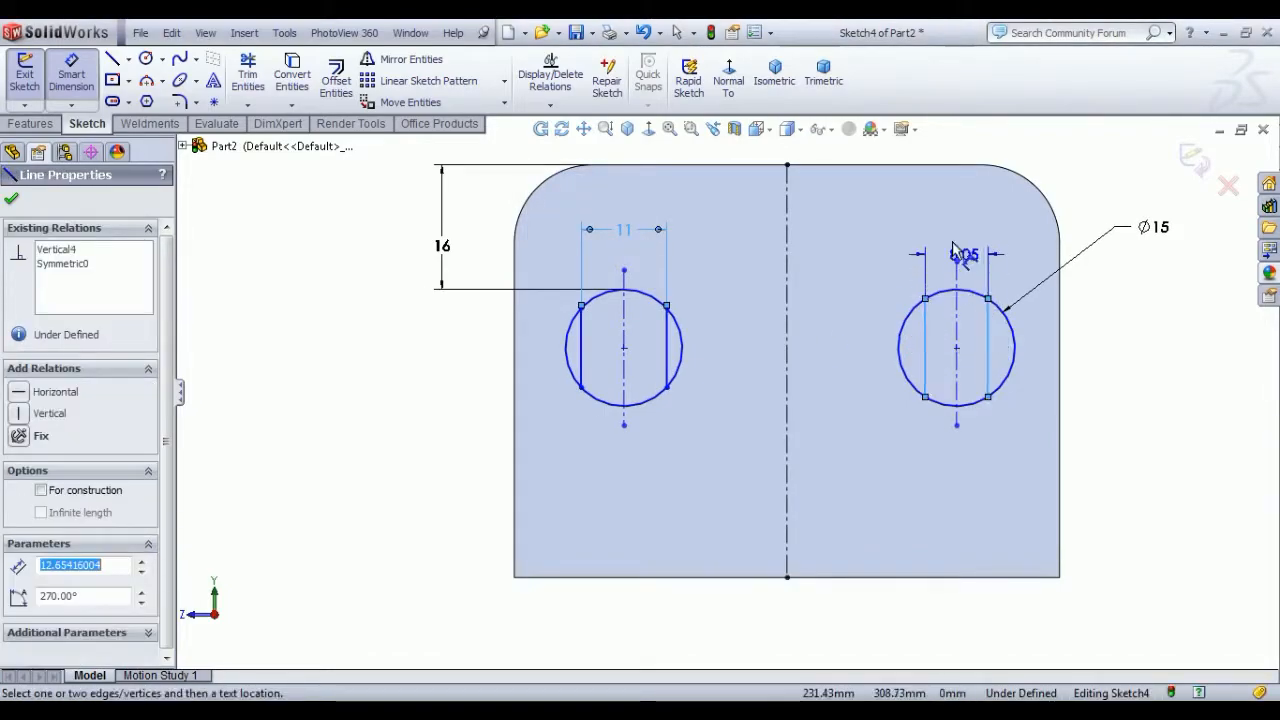
left_click(955, 250)
type("11")
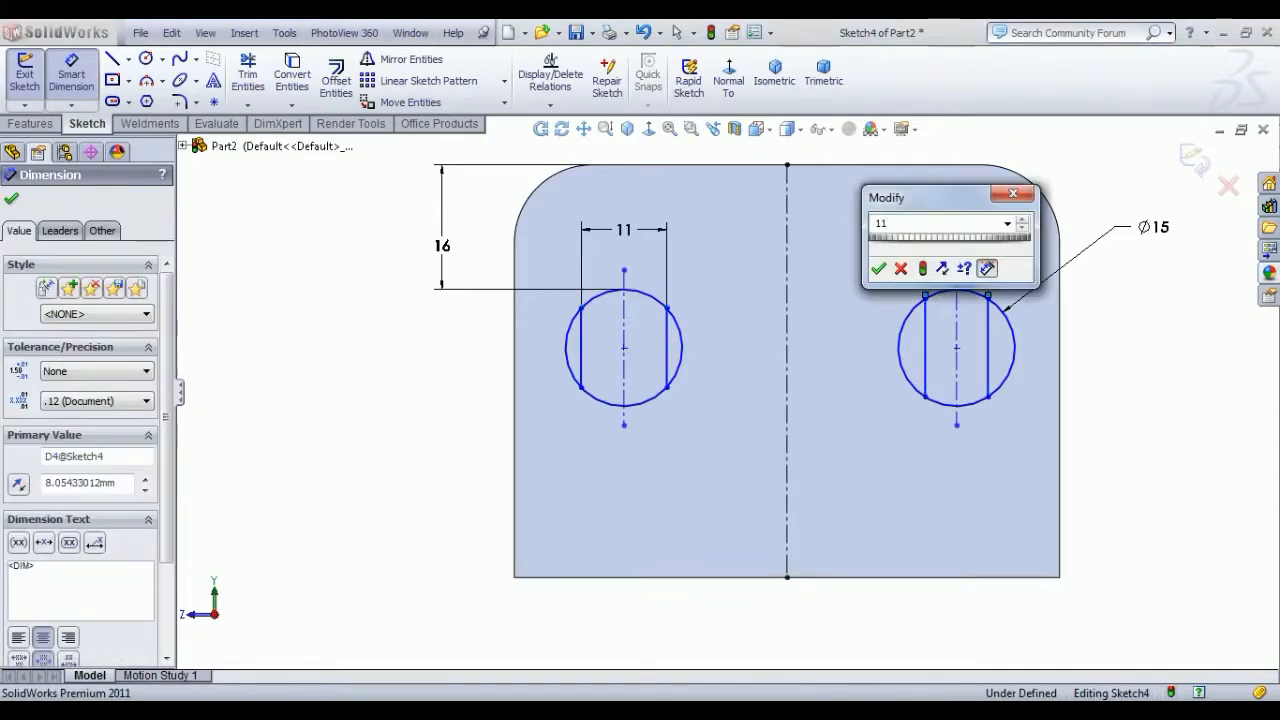
key("Return")
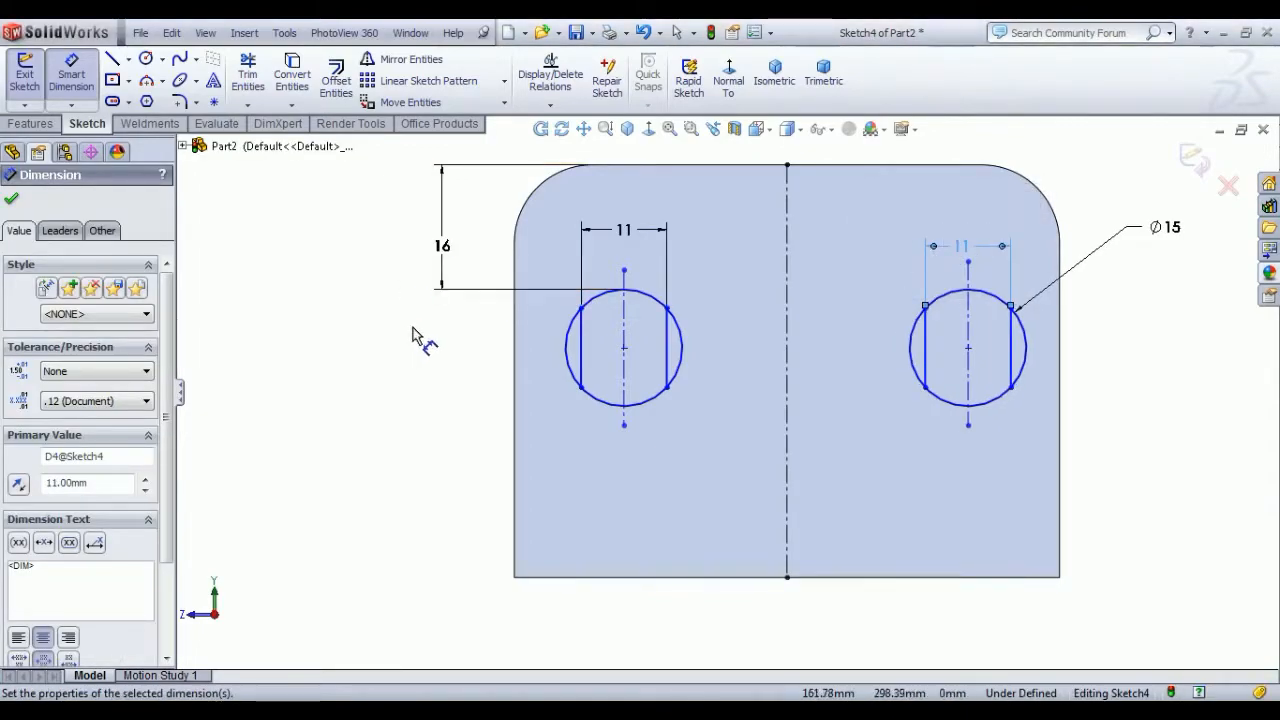
Step: Dimension the outer vertical line of each circle 9 mm from the nearest side edge of the channel wall
left_click(580, 354)
left_click(514, 368)
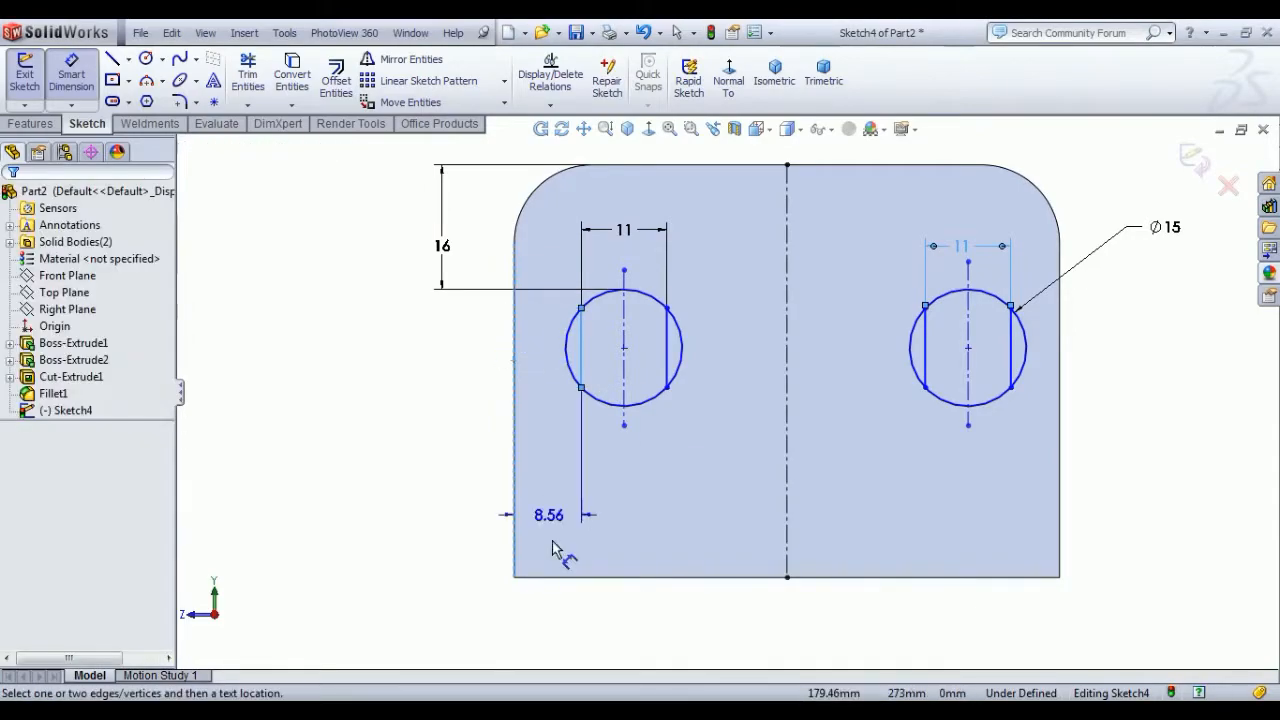
left_click(553, 598)
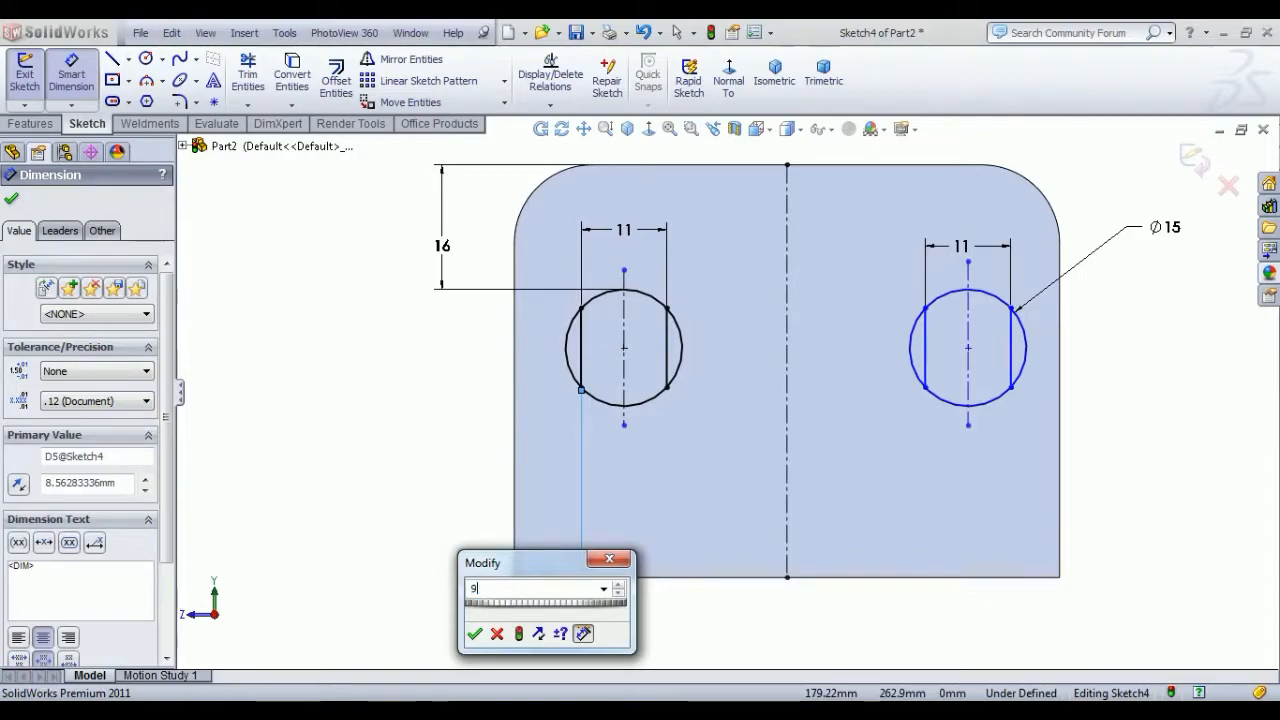
key("Return")
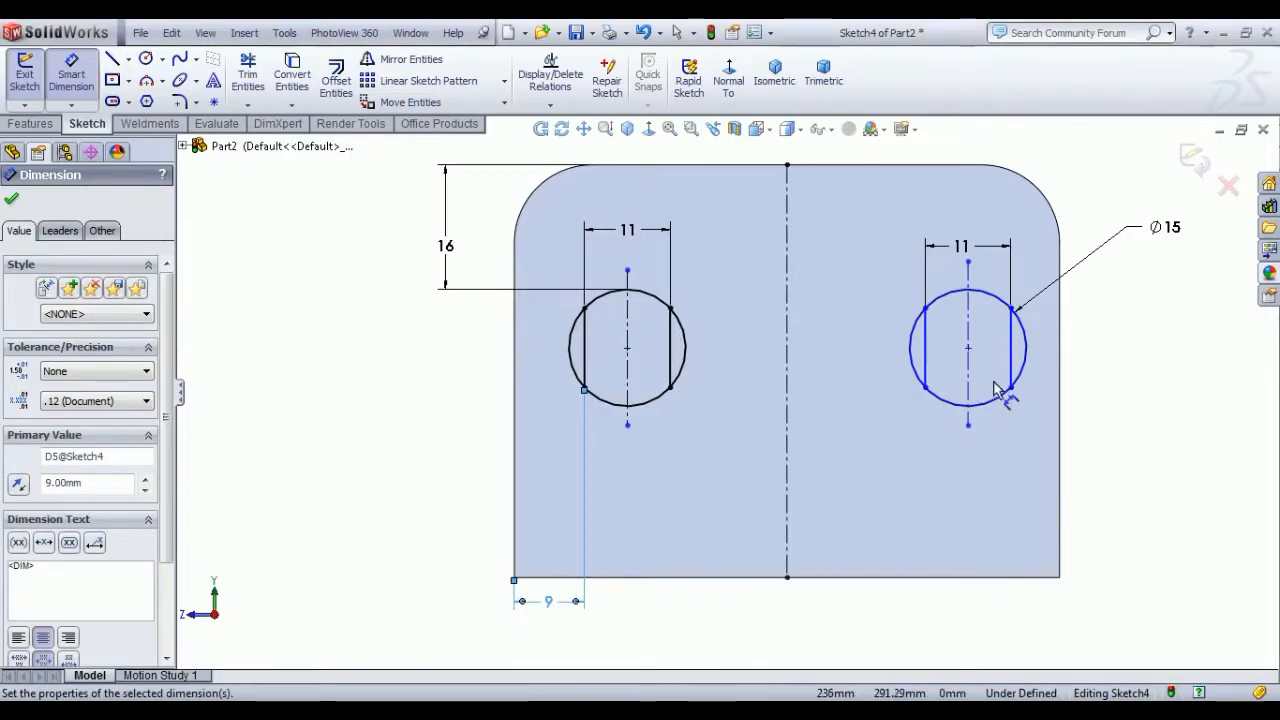
left_click(1012, 370)
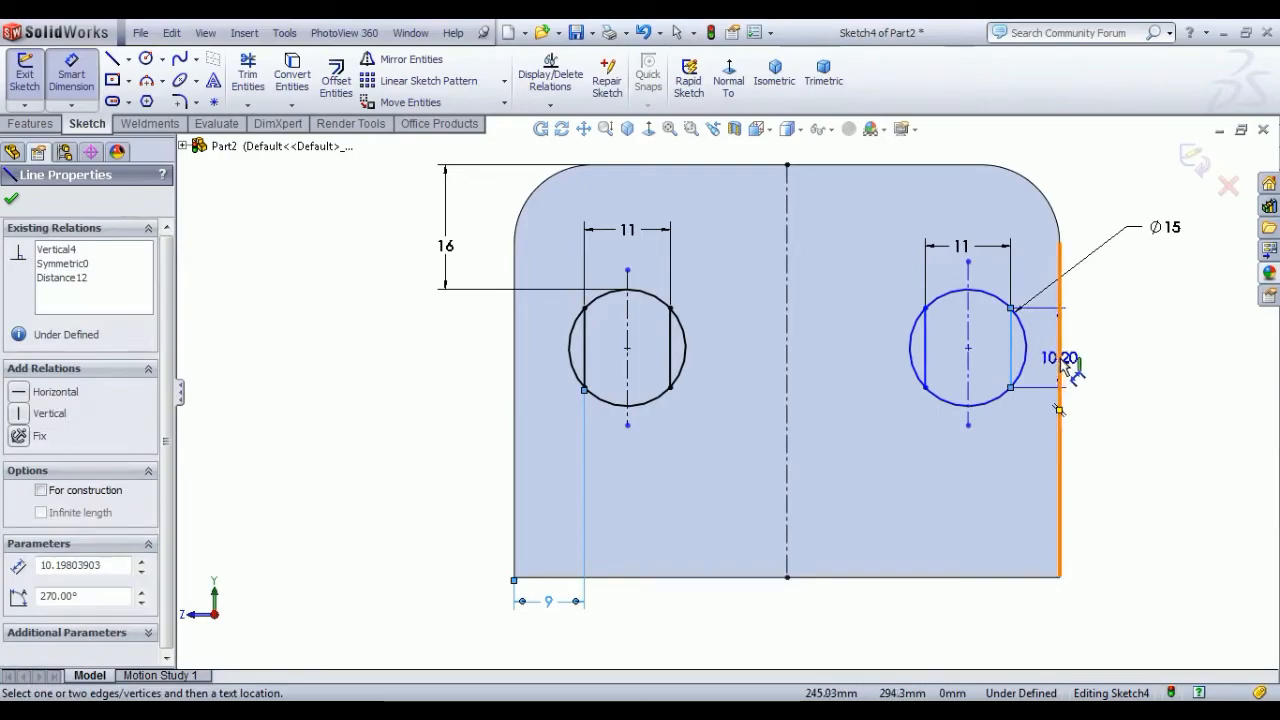
left_click(1059, 442)
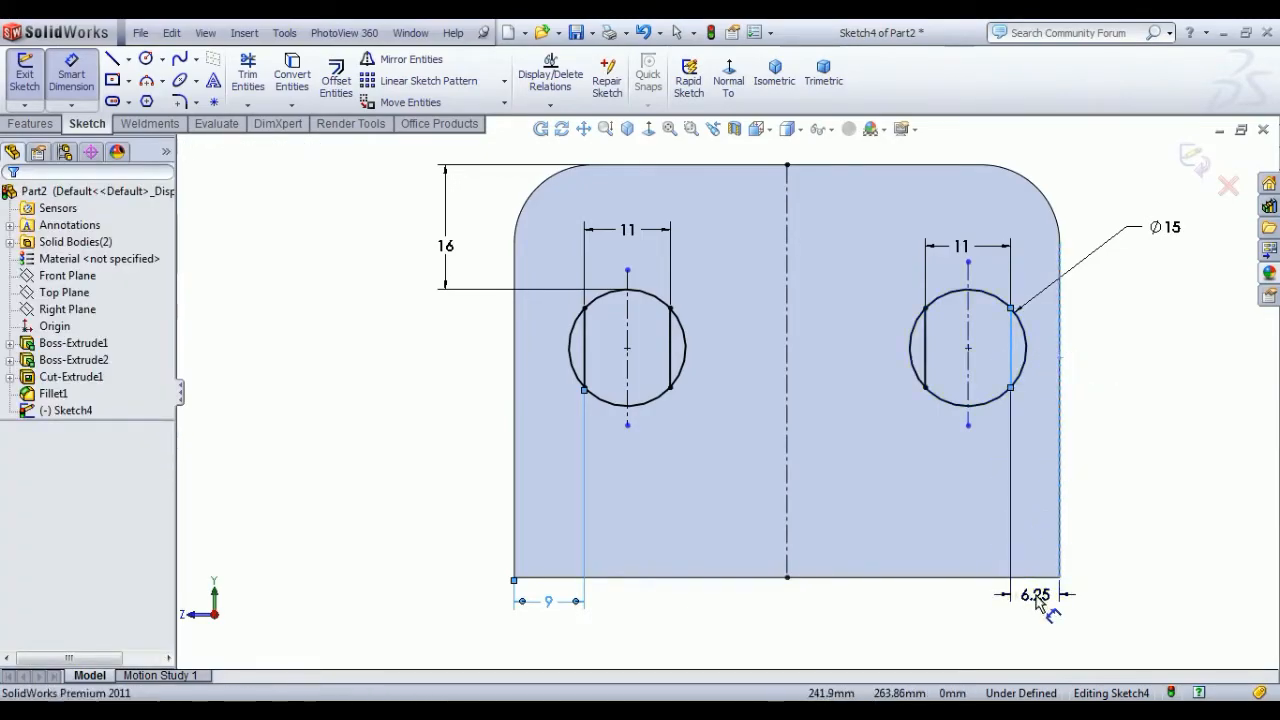
left_click(1036, 598)
key("Return")
key("Escape")
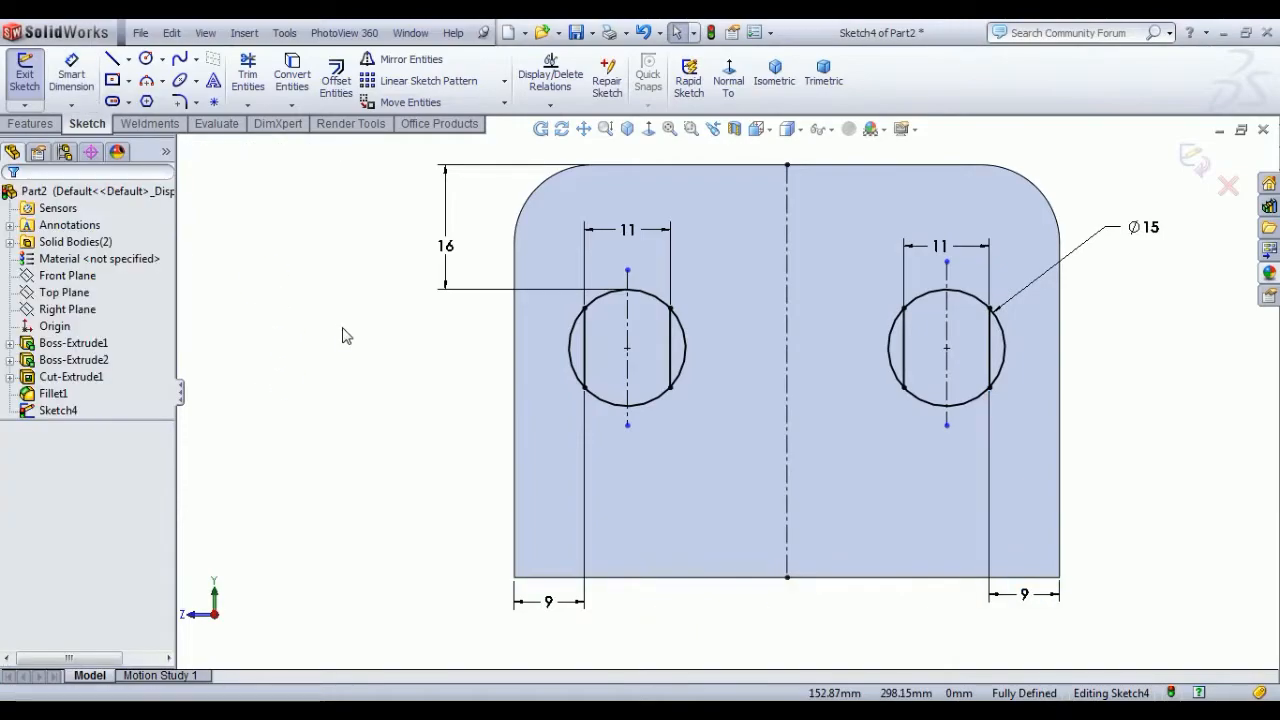
Step: Cut the flat-sided middle regions of both circles Through All, leaving out the narrow outer segments
left_click(18, 70)
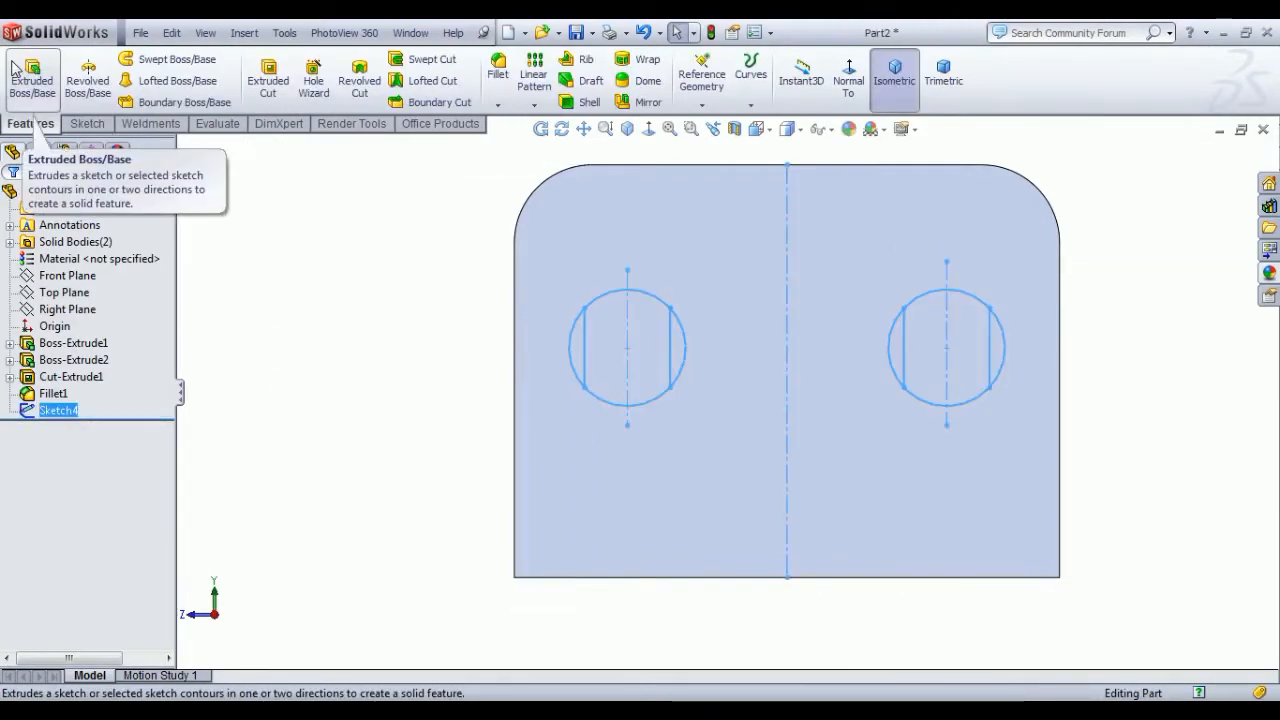
left_click(266, 84)
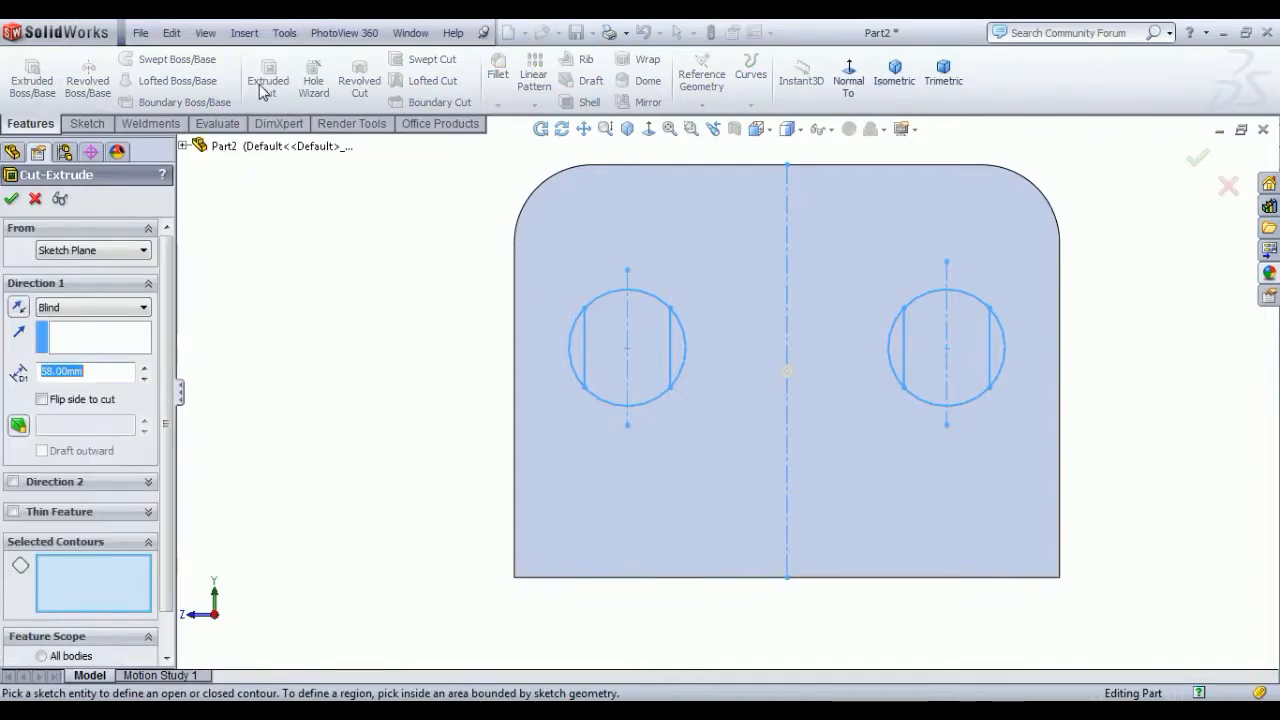
left_click(88, 306)
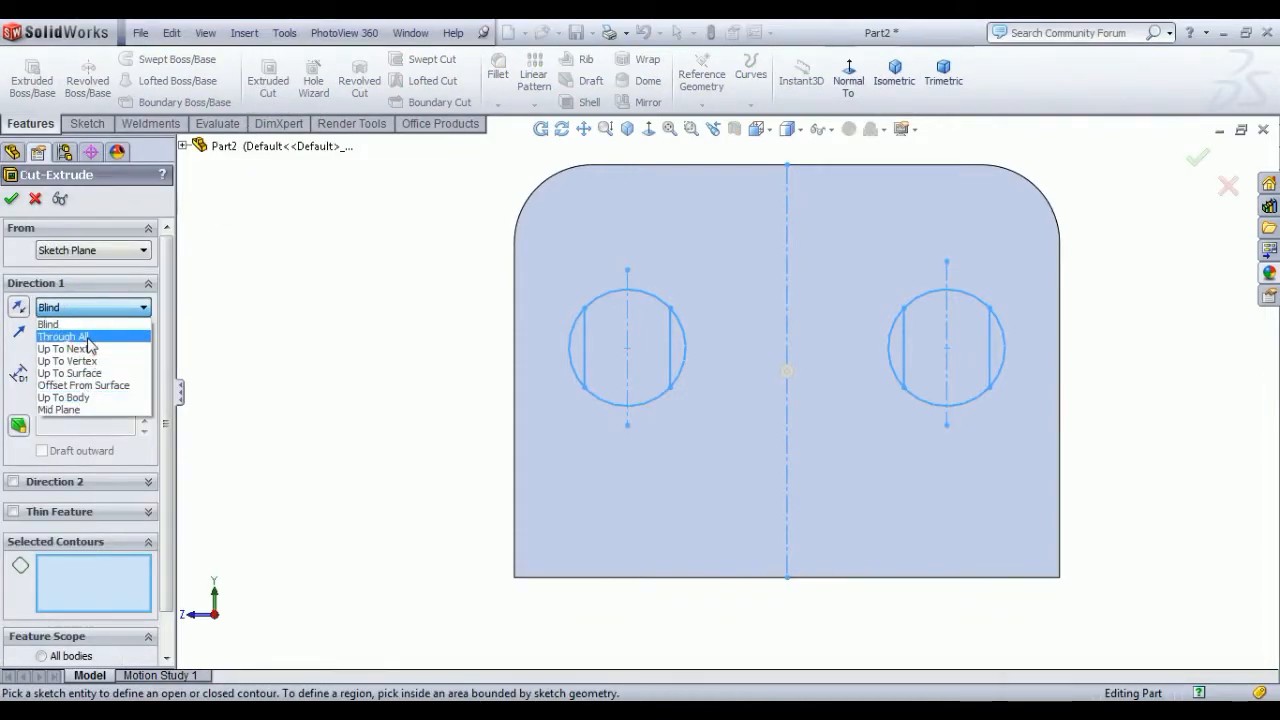
left_click(90, 336)
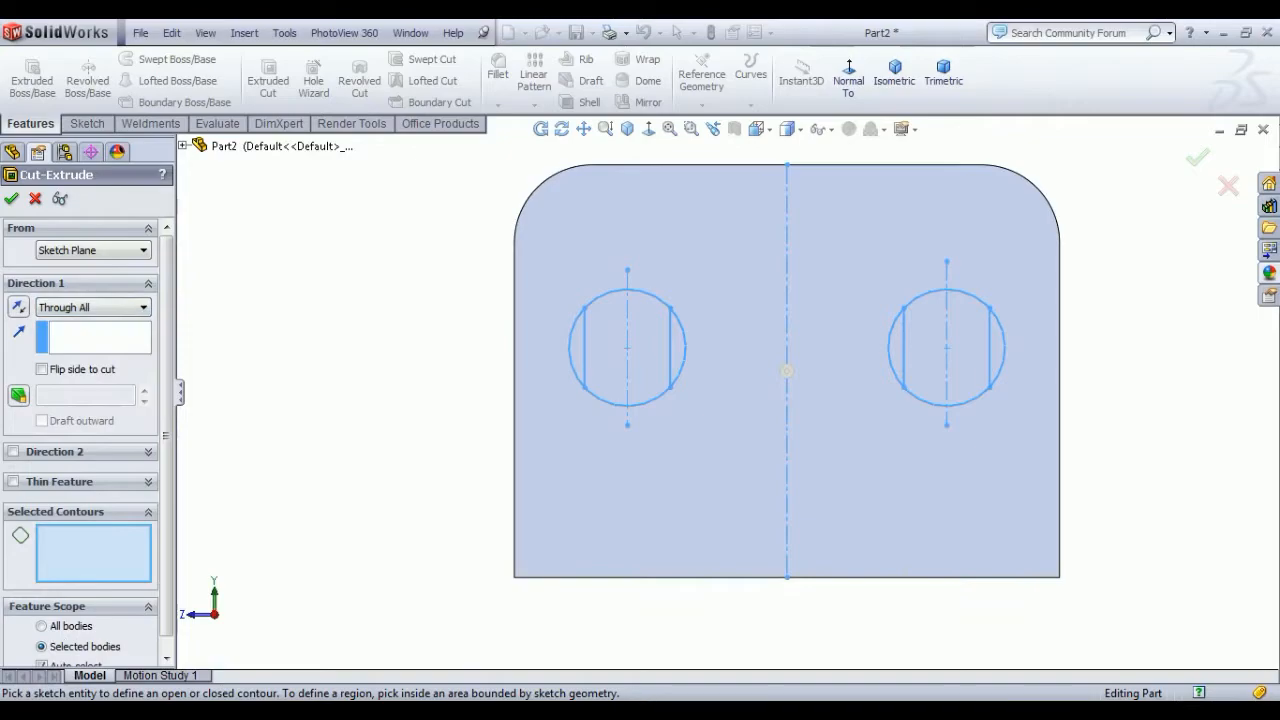
left_click(614, 371)
left_click(940, 366)
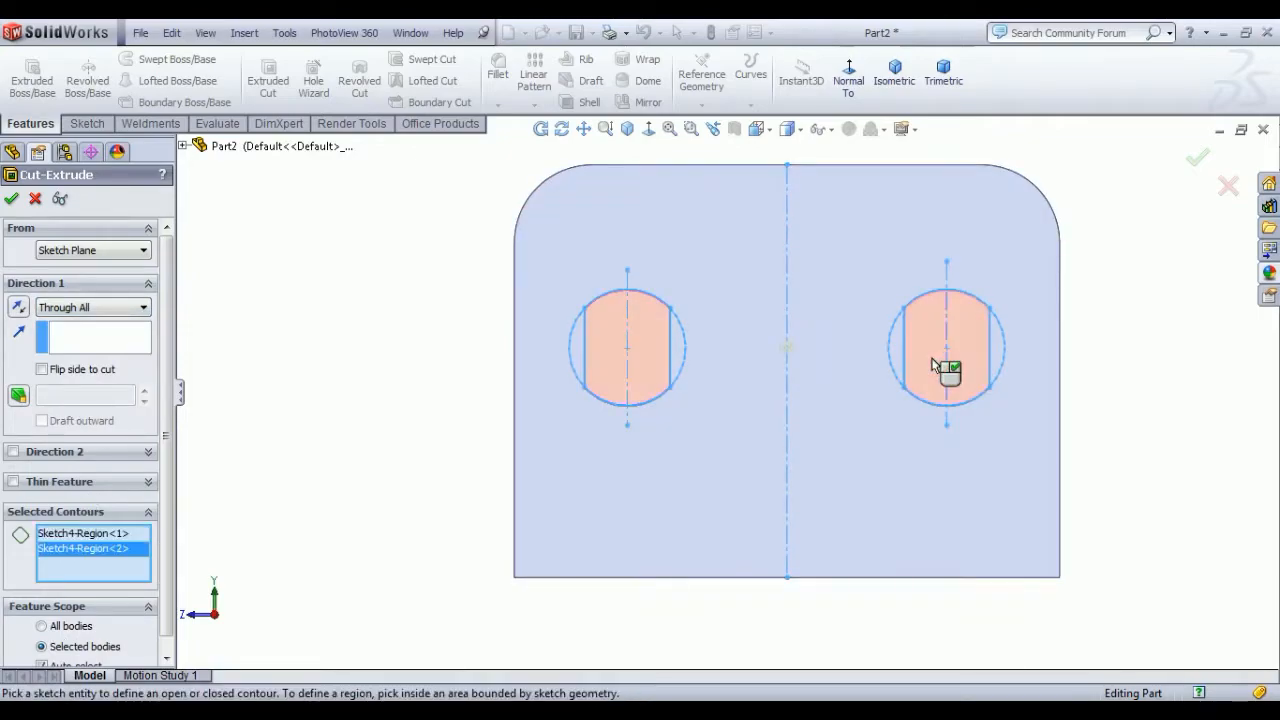
right_click(932, 366)
Step: Fillet the two outer bottom edges of the U-shaped channel with a 2 mm constant radius
middle_click_drag(334, 286, 400, 315)
scroll(494, 199, "down", 1)
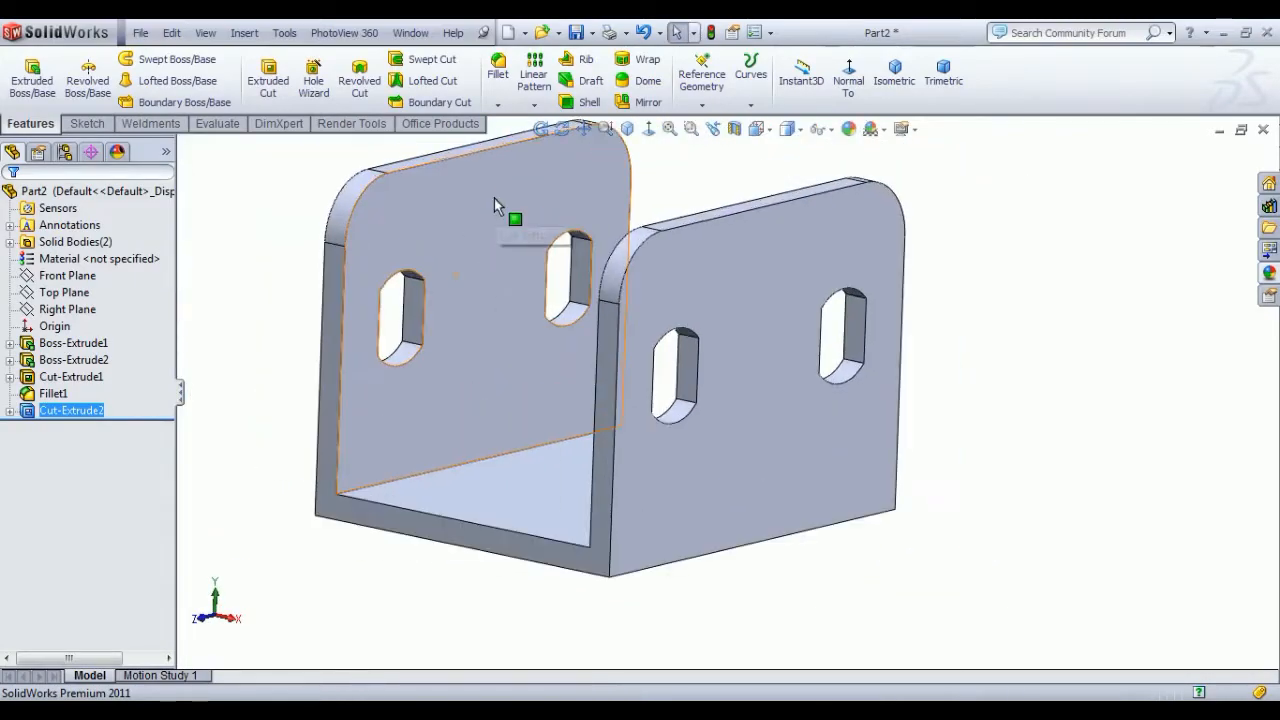
scroll(494, 199, "up", 1)
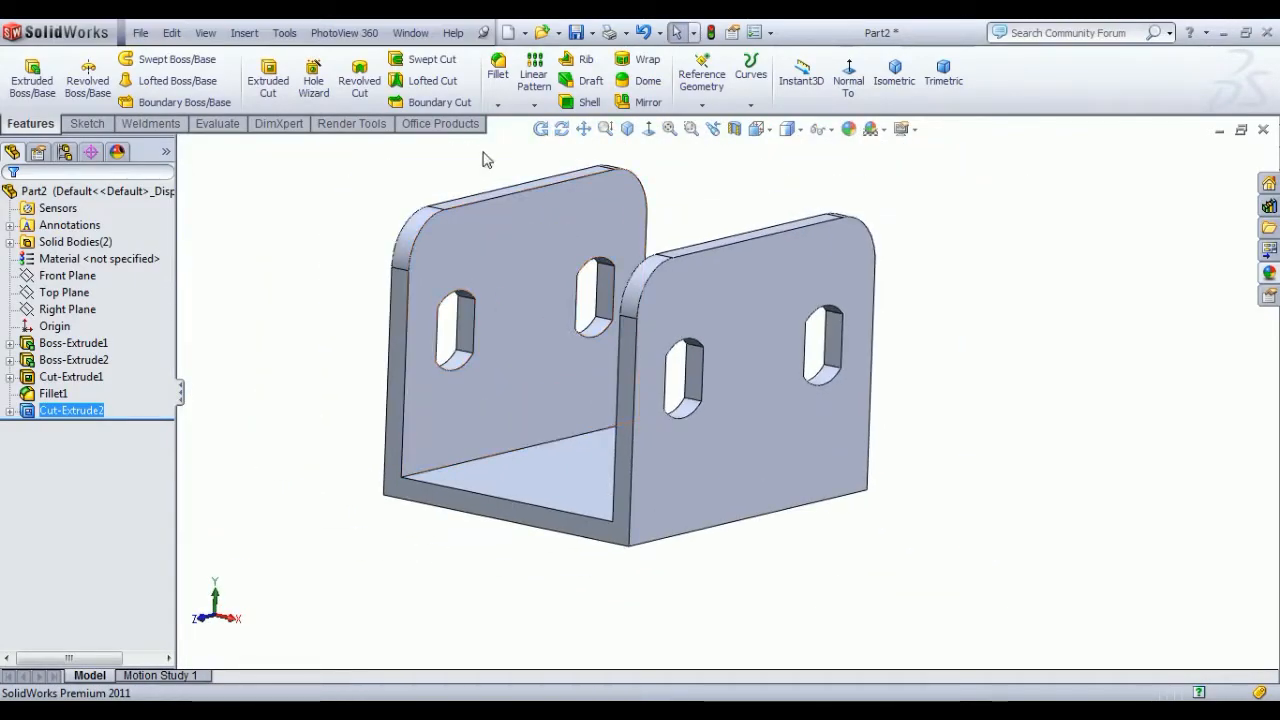
left_click(504, 90)
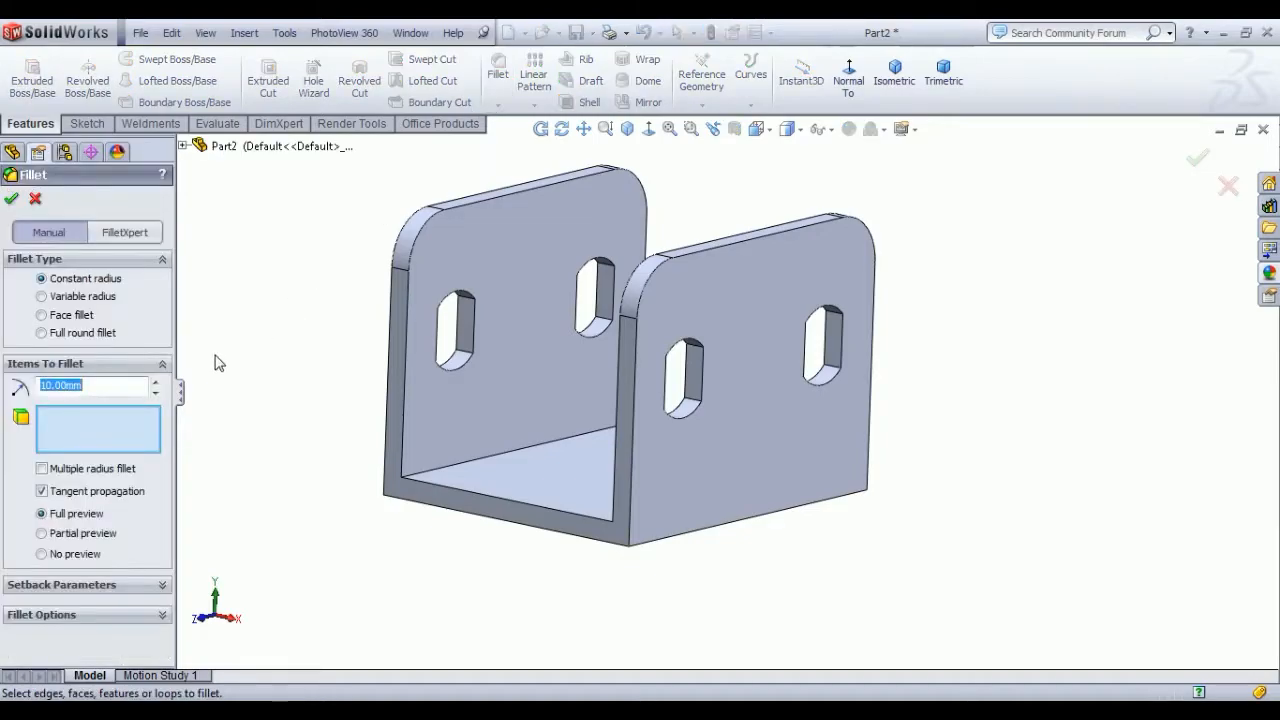
type("2")
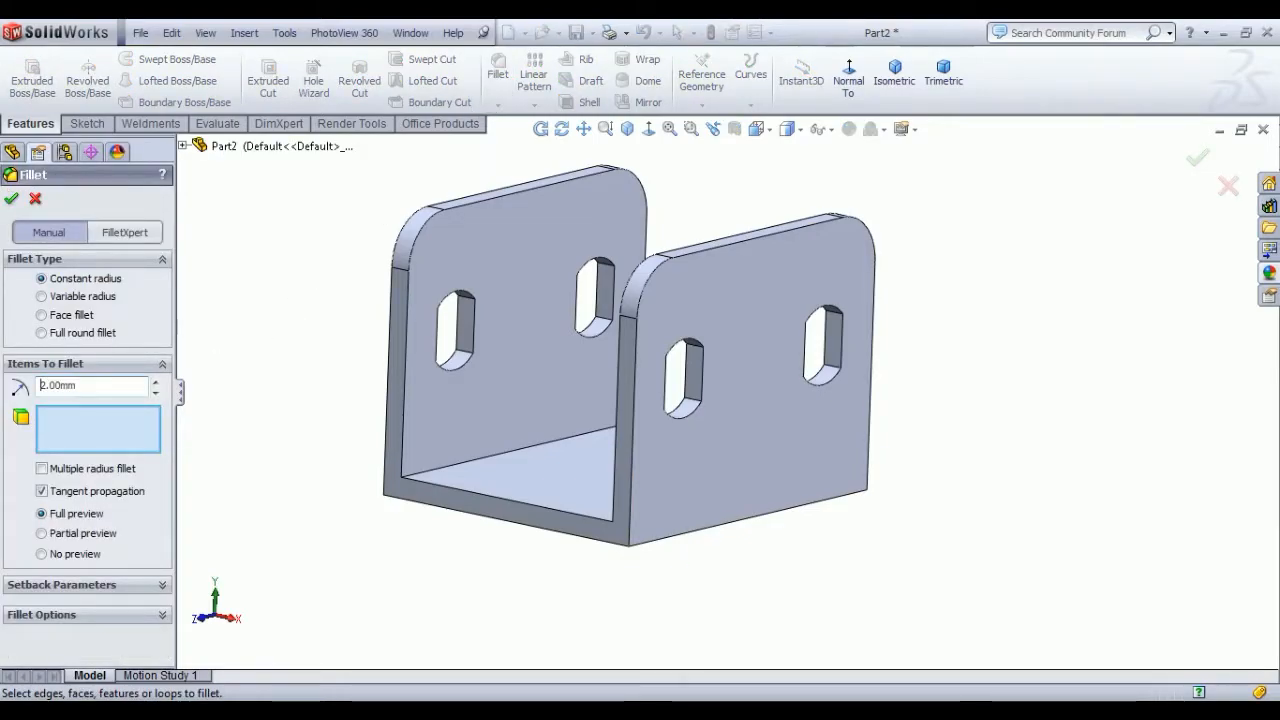
left_click(663, 541)
middle_click_drag(491, 600, 400, 600)
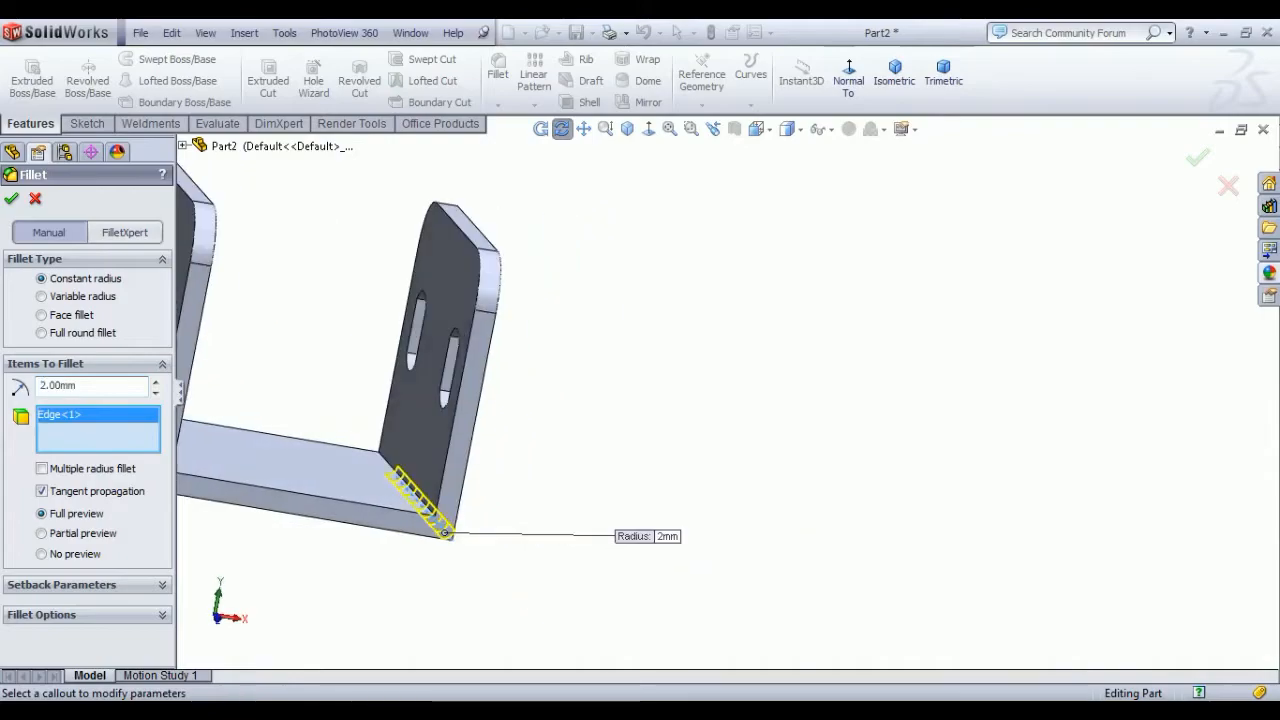
scroll(476, 585, "up", 3)
scroll(454, 434, "down", 3)
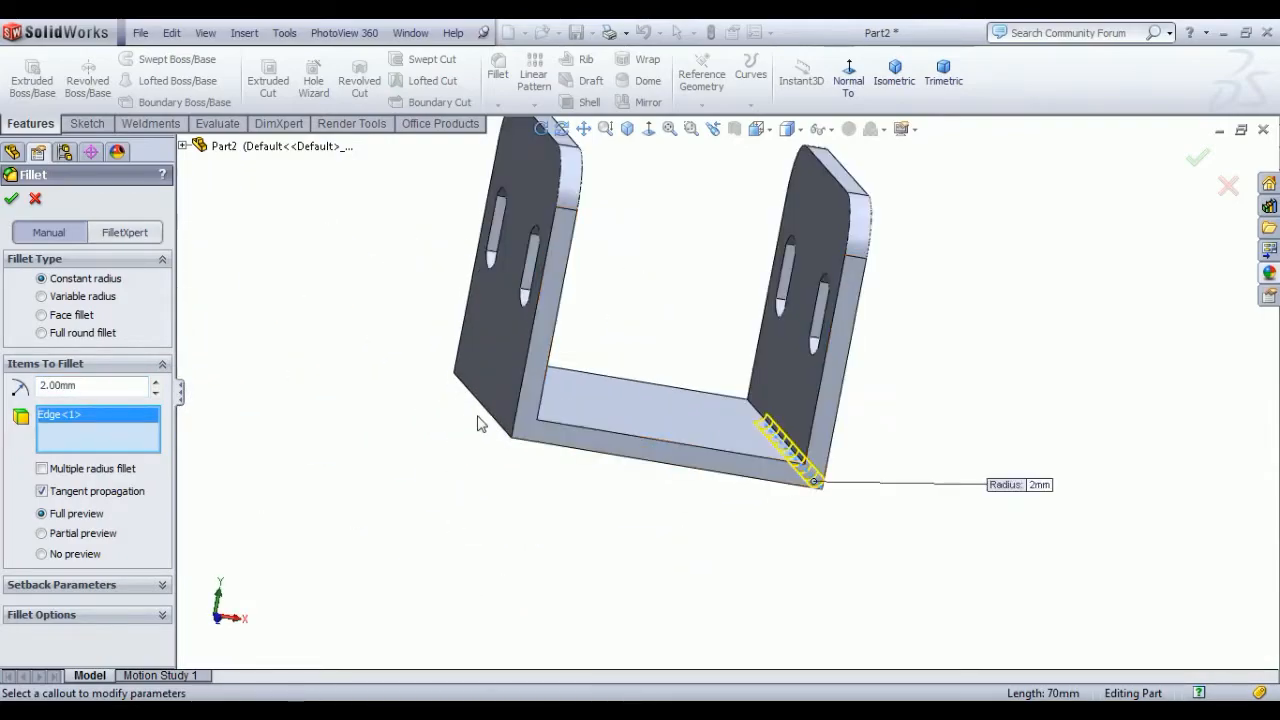
left_click(492, 424)
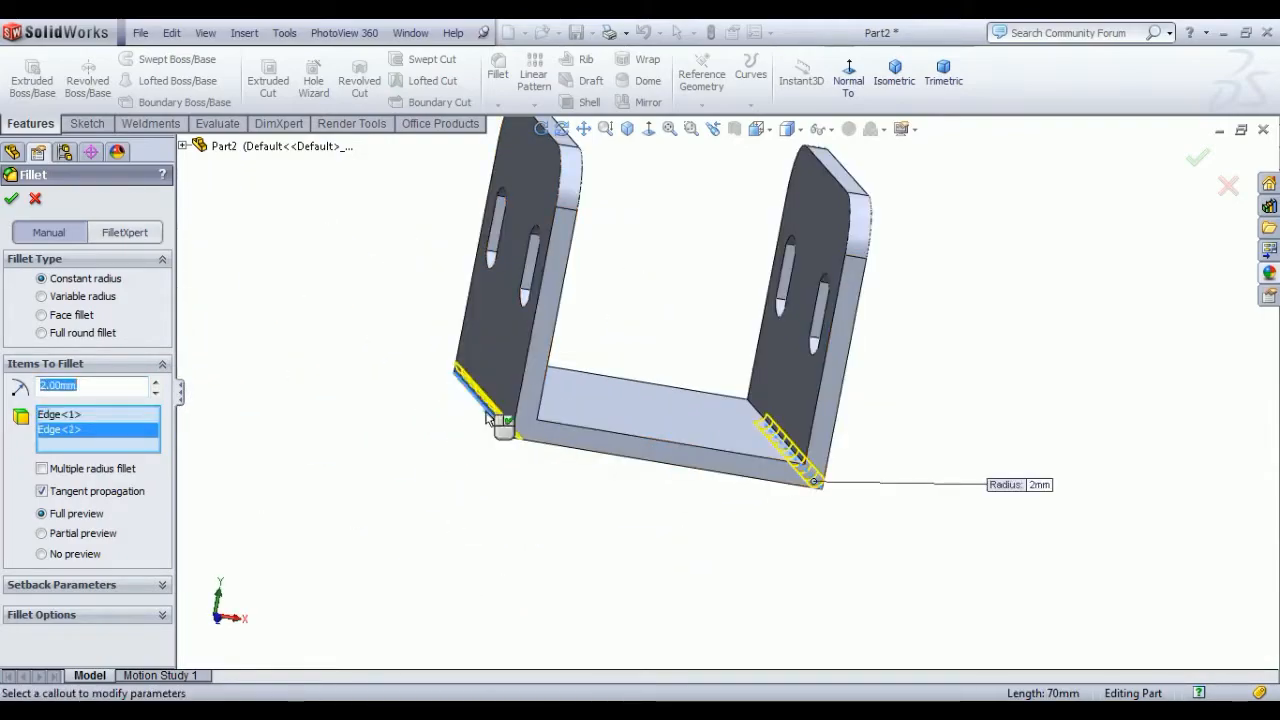
key("Return")
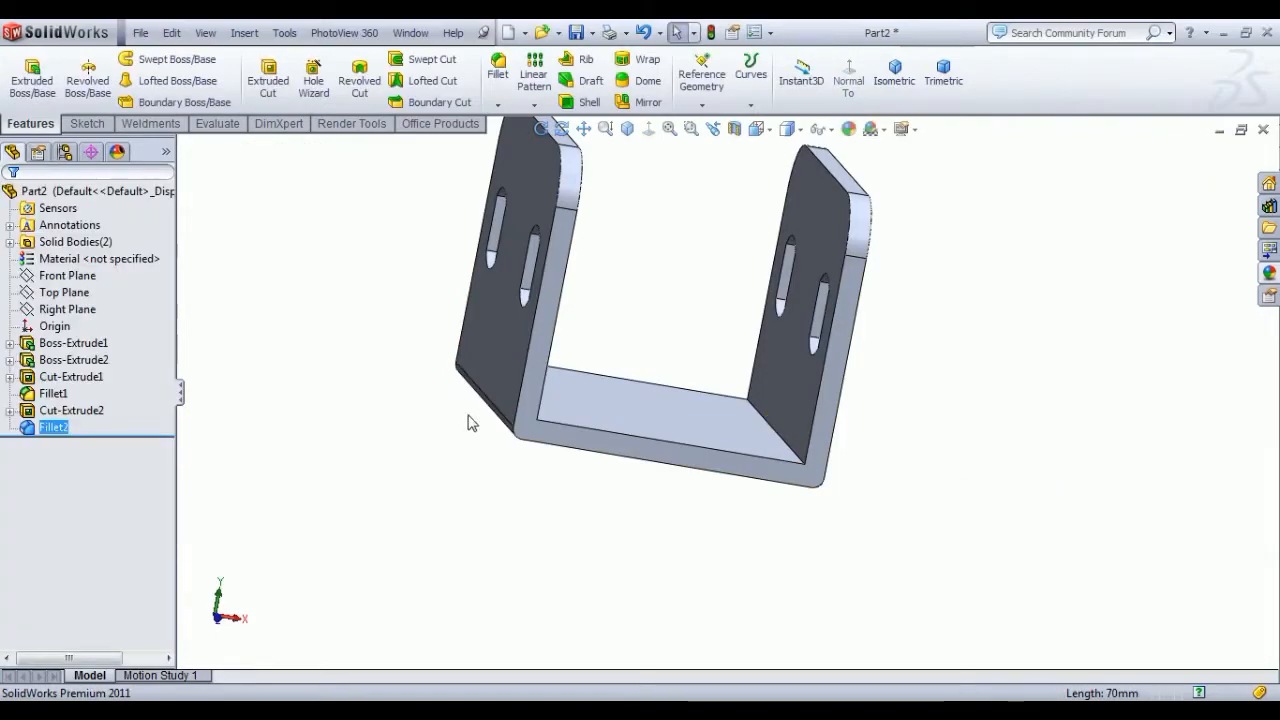
Step: Fillet the two inner edges where the channel walls meet its base with a 1 mm radius
left_click(499, 74)
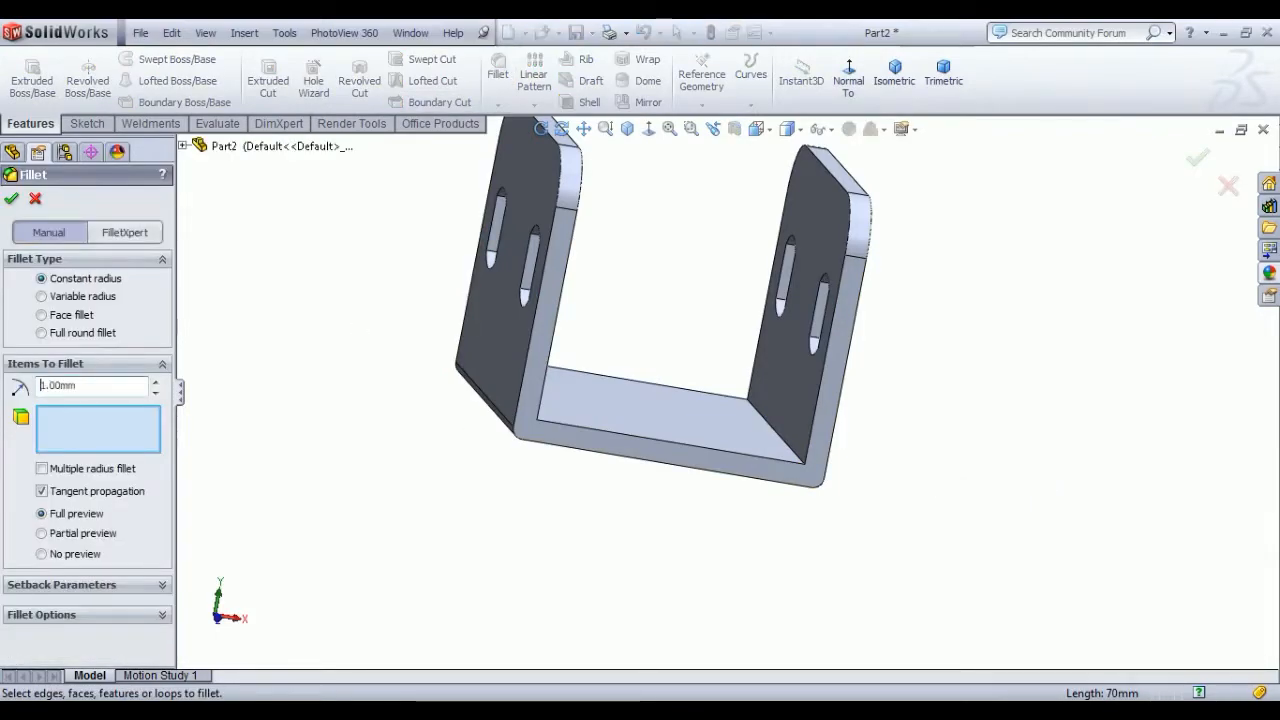
left_click(775, 431)
middle_click_drag(775, 431, 574, 407)
left_click(553, 393)
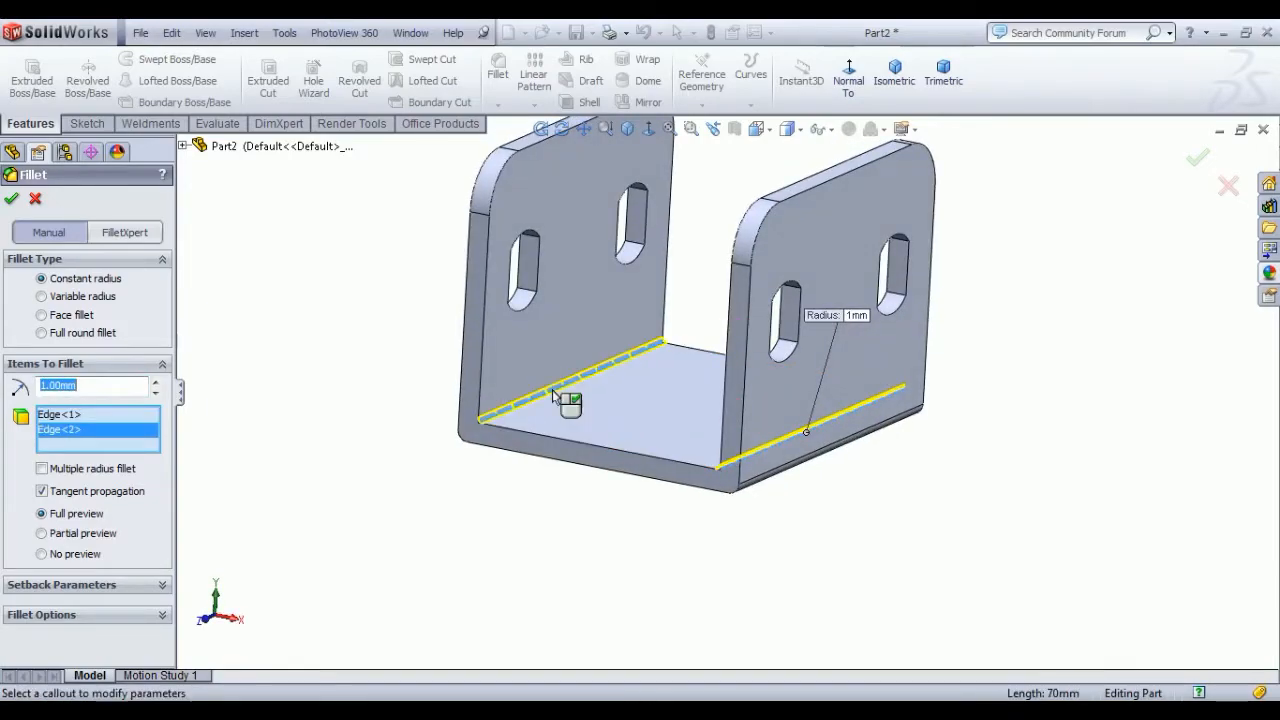
key("Return")
Step: Sketch a center rectangle about 46 by 41 mm on the top face of the lower plate, centered on the origin
scroll(645, 427, "up", 2)
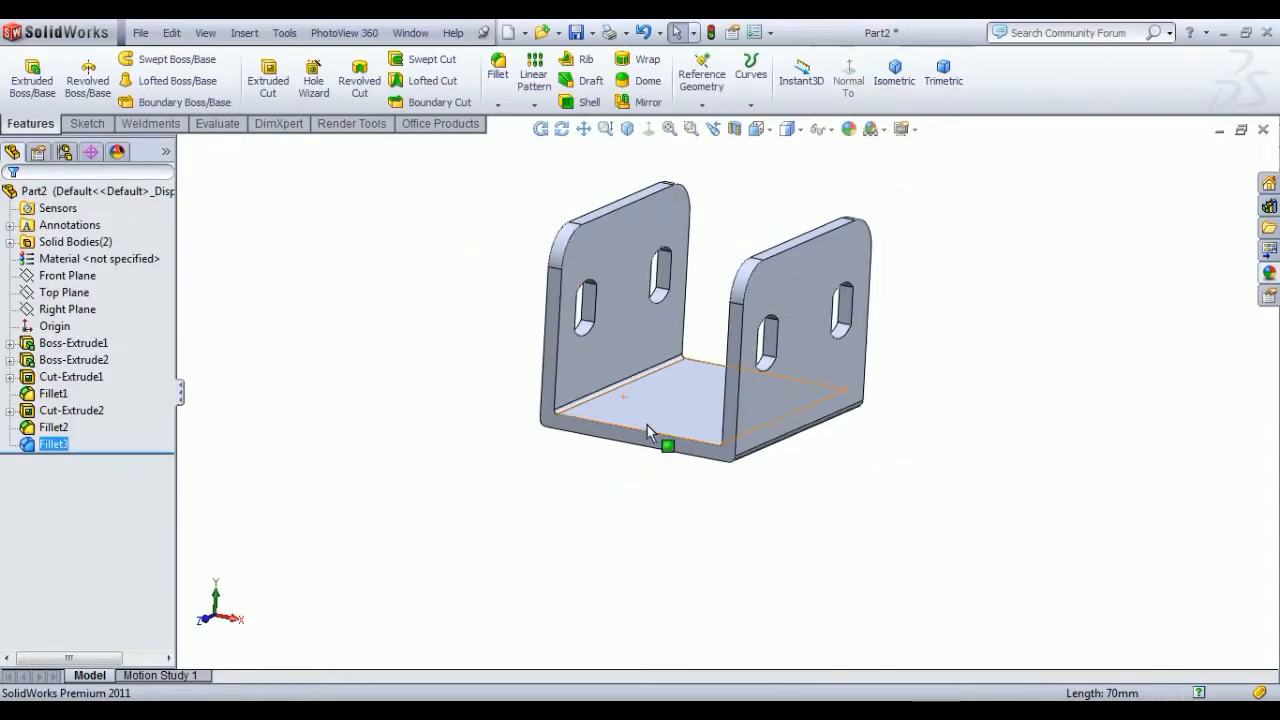
scroll(597, 491, "up", 4)
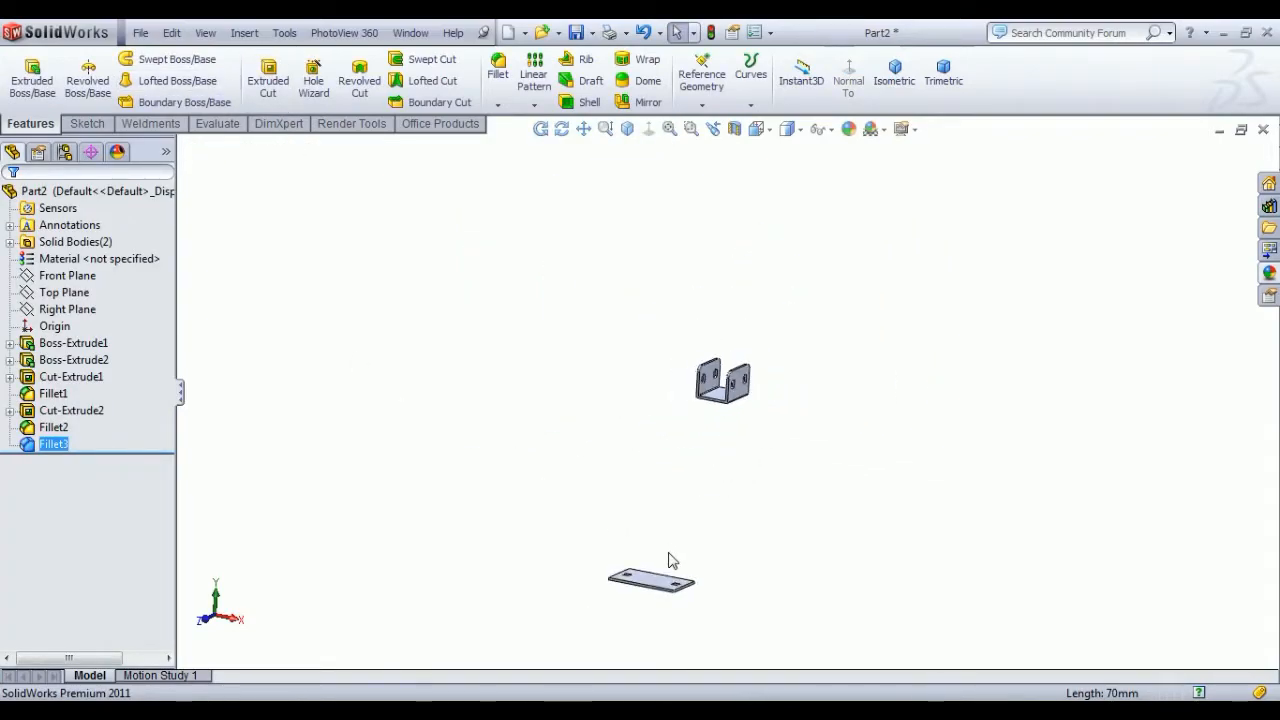
scroll(665, 555, "down", 3)
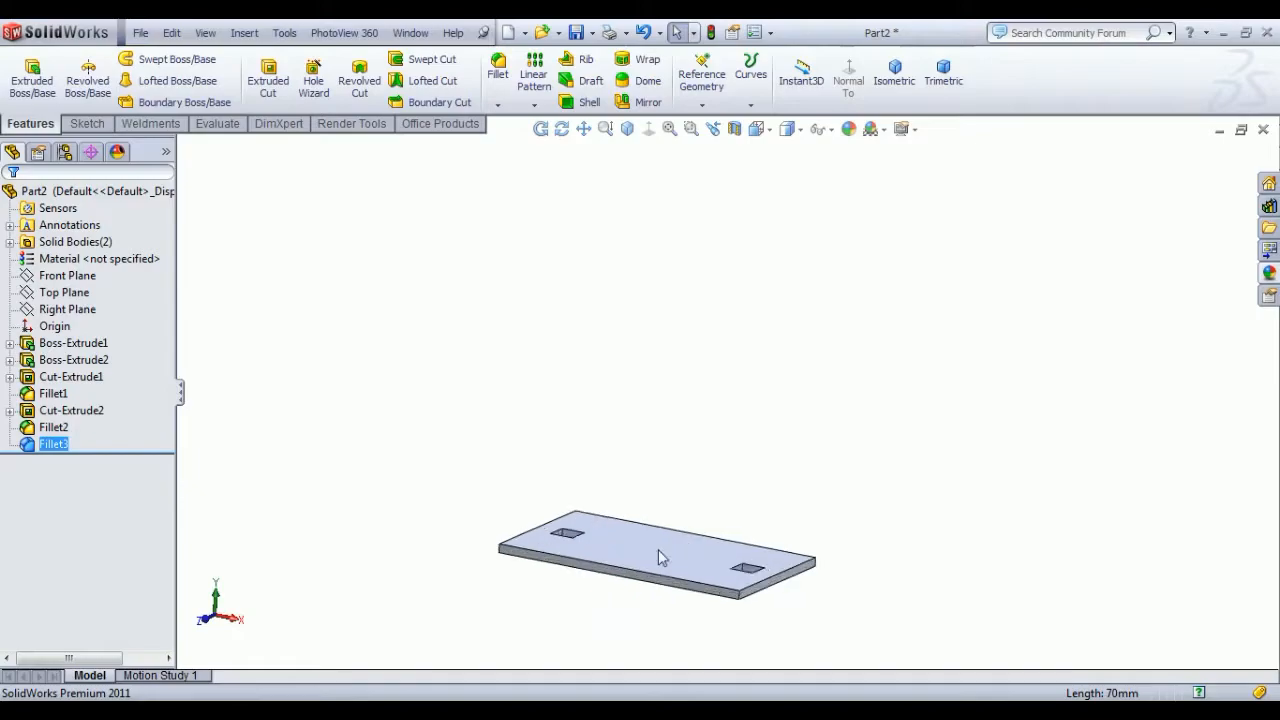
left_click(658, 549)
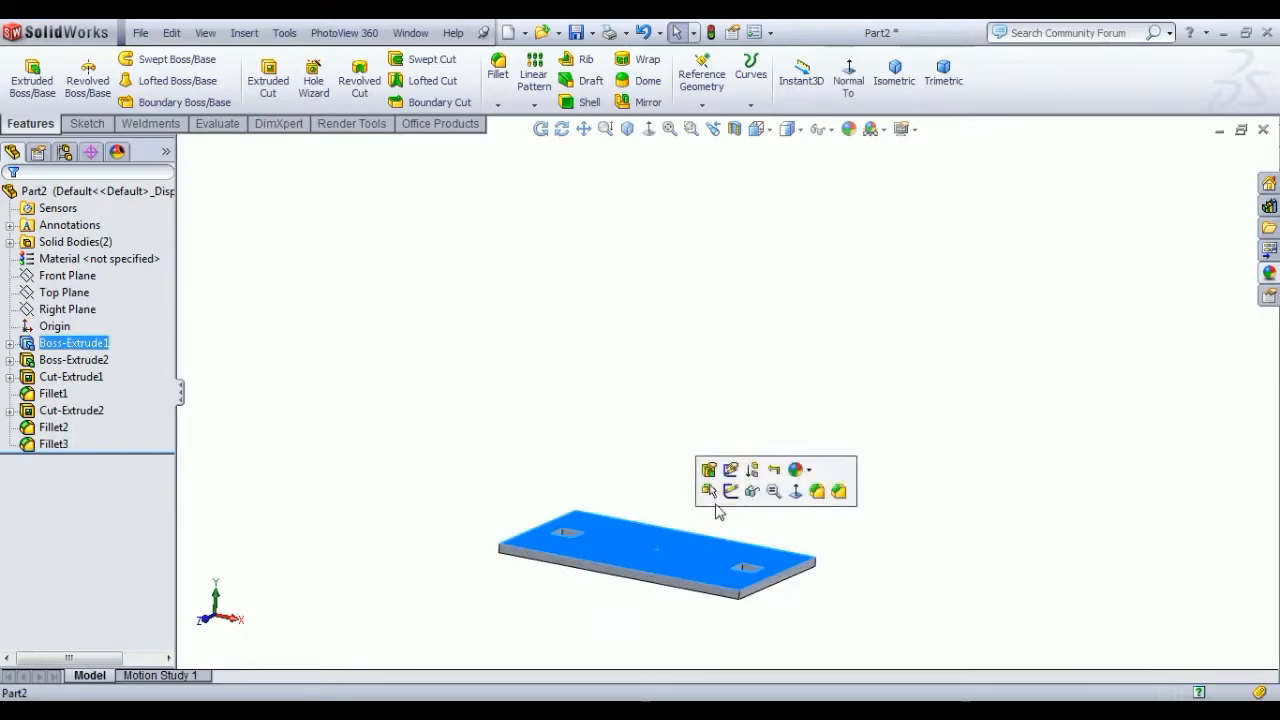
left_click(708, 490)
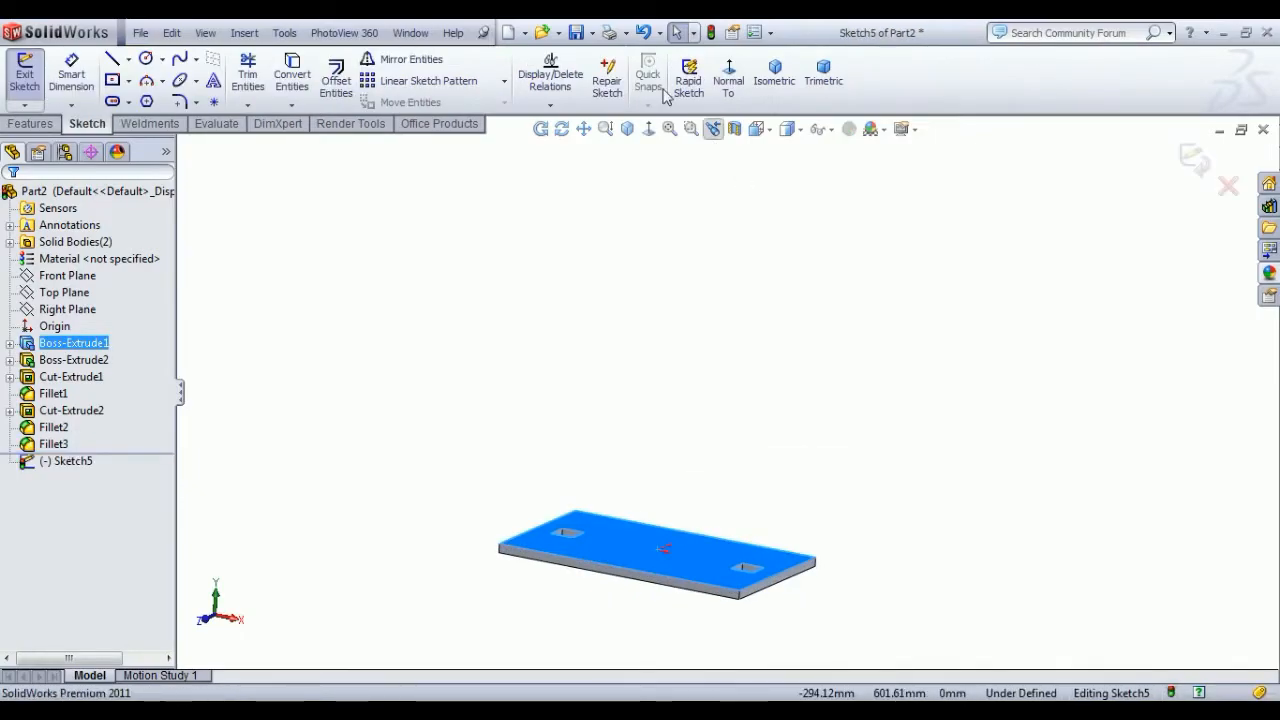
left_click(728, 80)
left_click(113, 80)
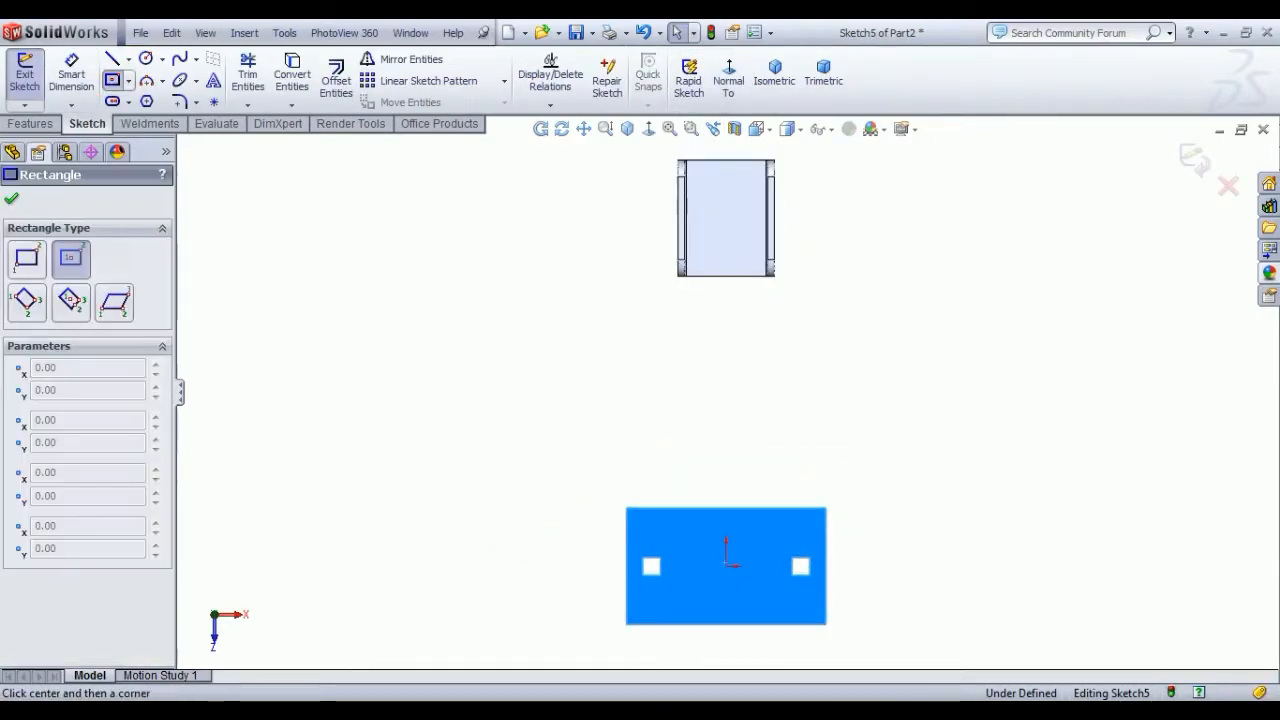
left_click(727, 567)
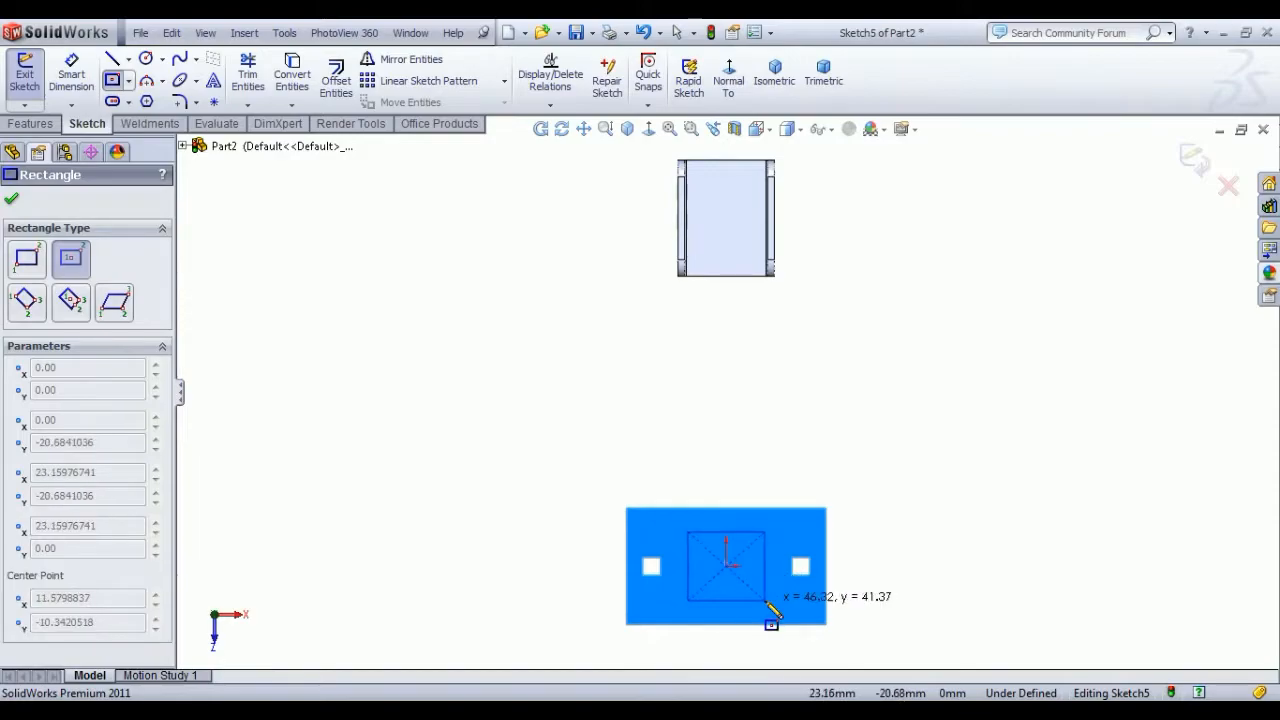
left_click(765, 600)
Step: Dimension the center rectangle on the plate to 50 by 50 mm and finish the sketch
left_click(85, 83)
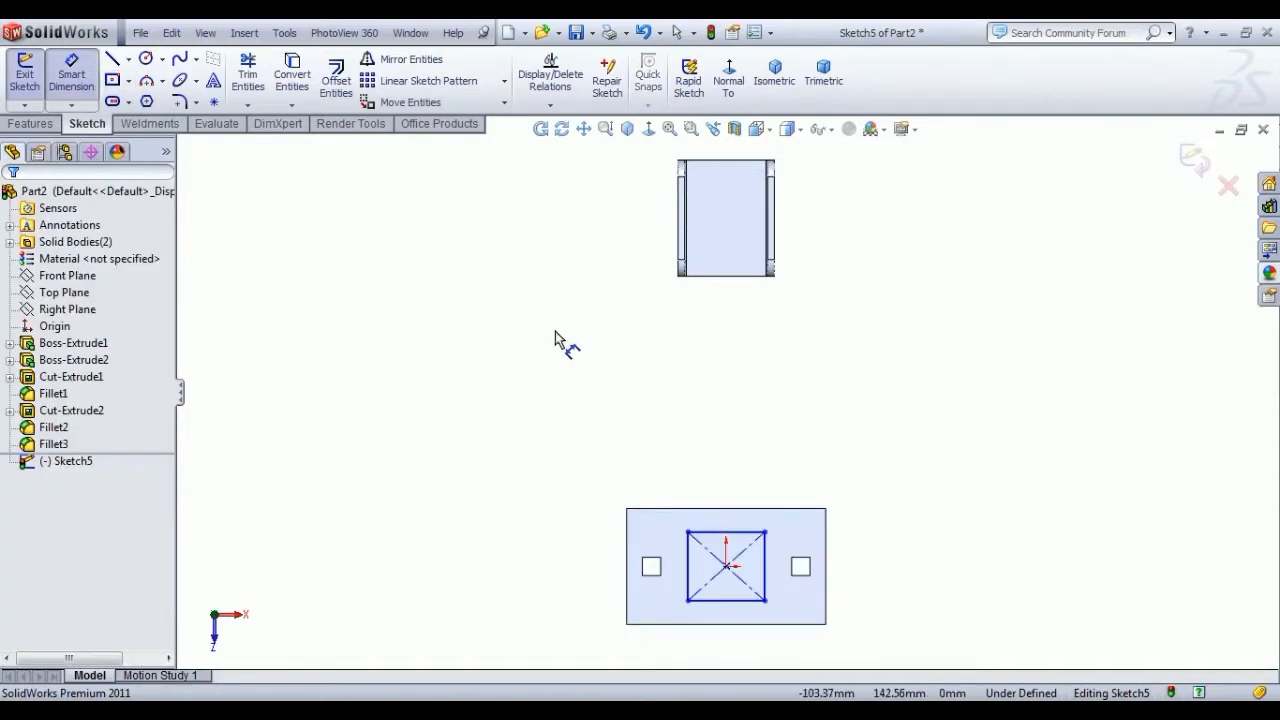
left_click(731, 537)
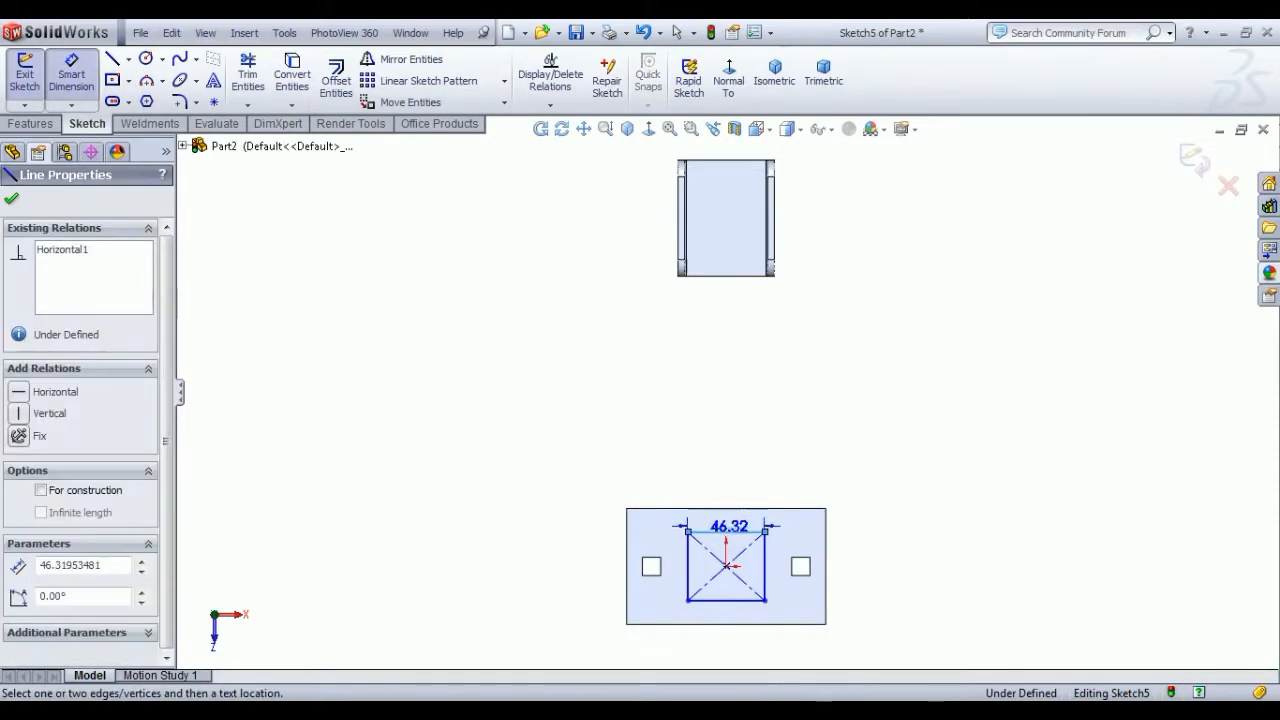
left_click(740, 470)
type("50")
key("Return")
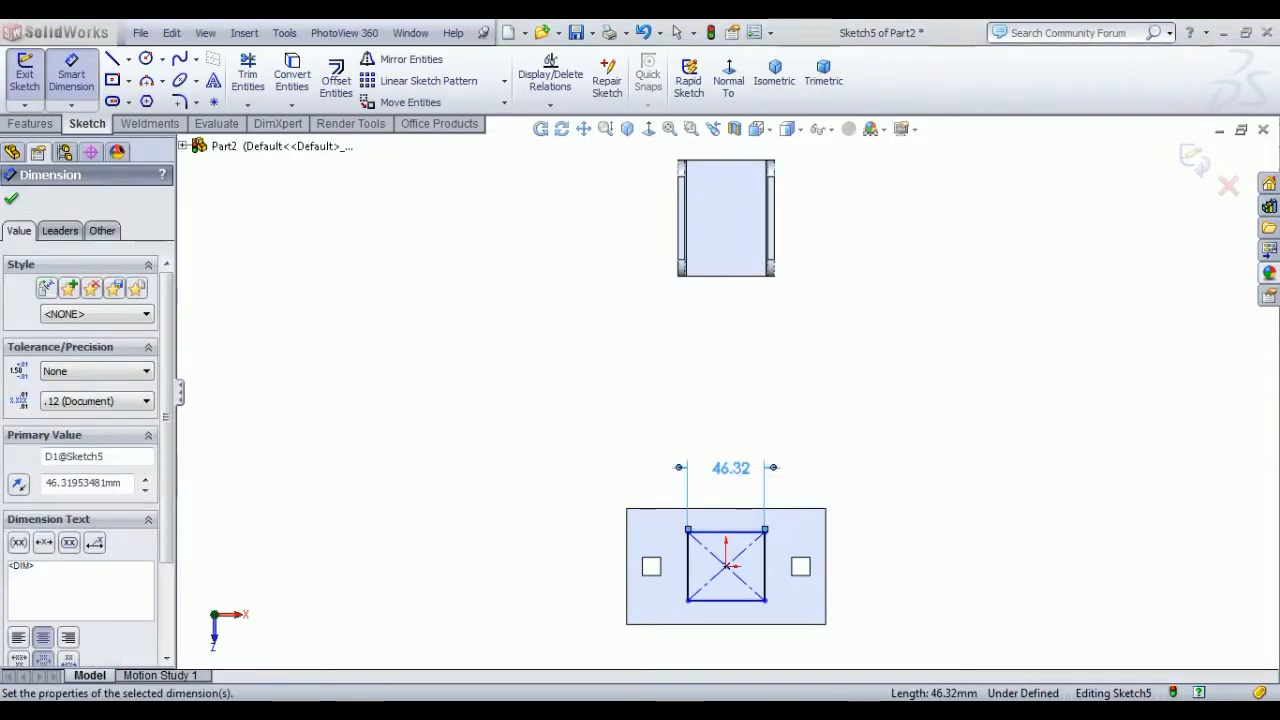
left_click(770, 578)
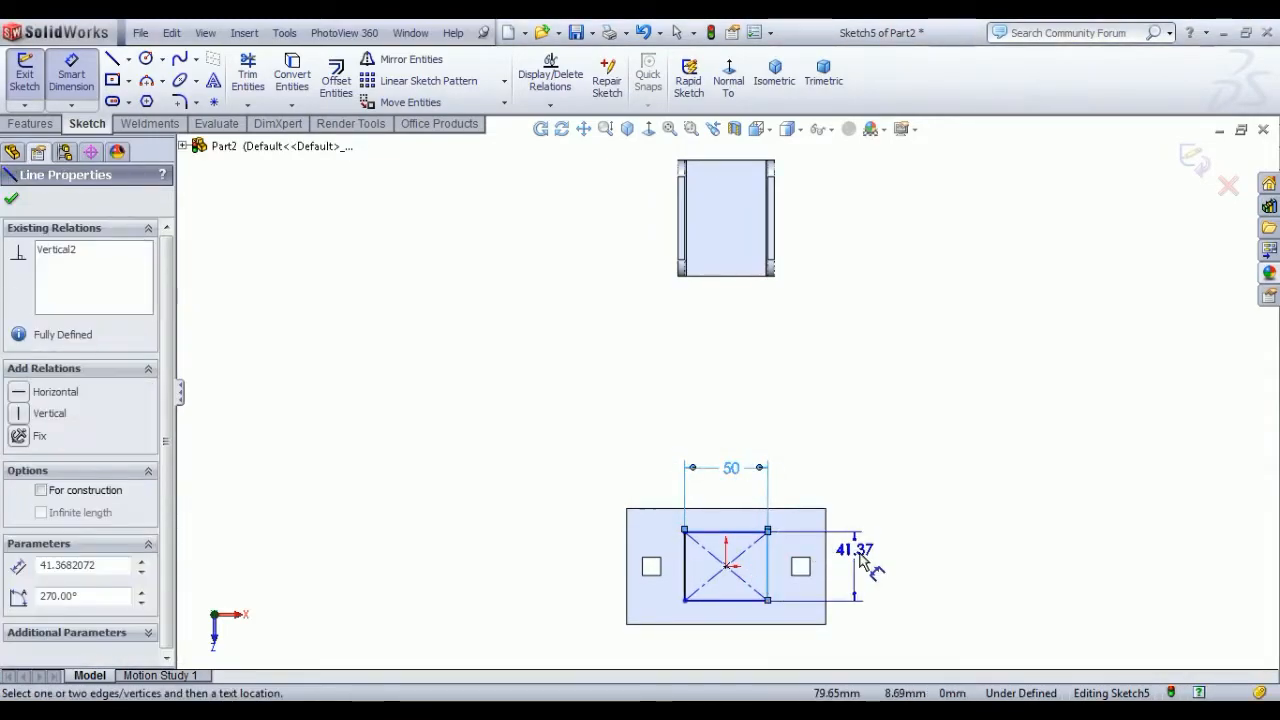
left_click(858, 552)
type("50")
key("Return")
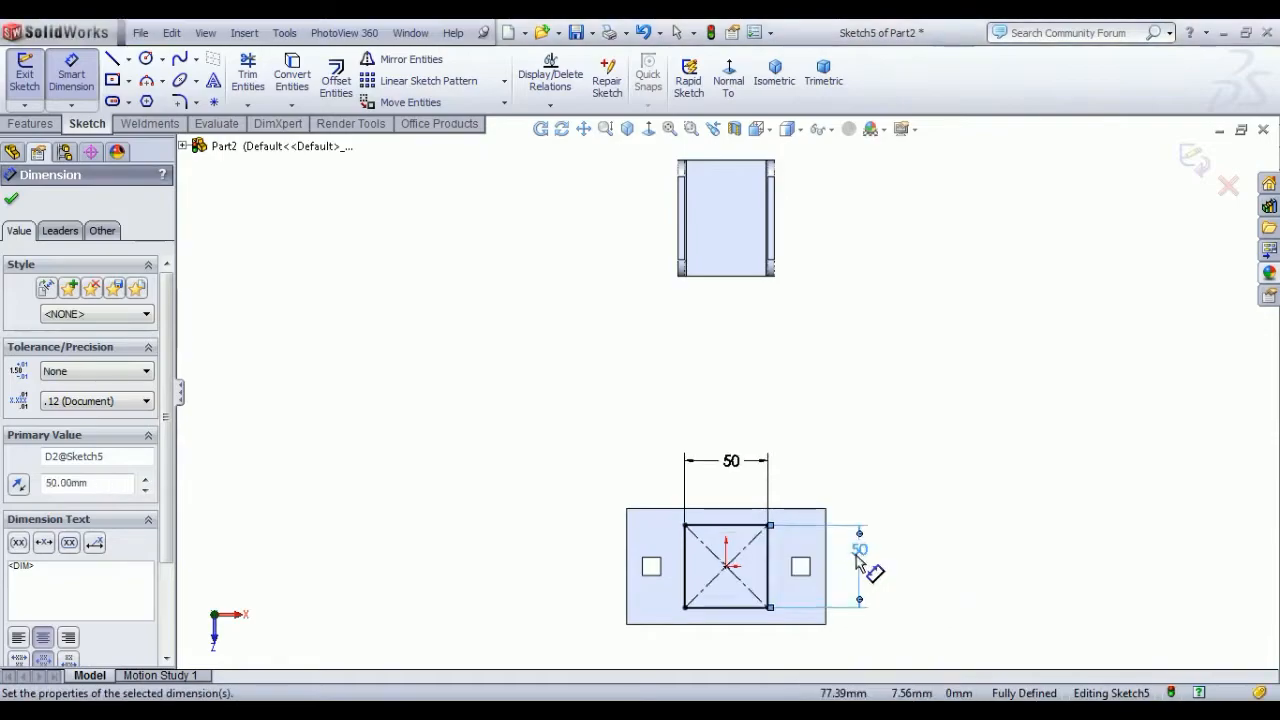
right_click(845, 250)
left_click(878, 252)
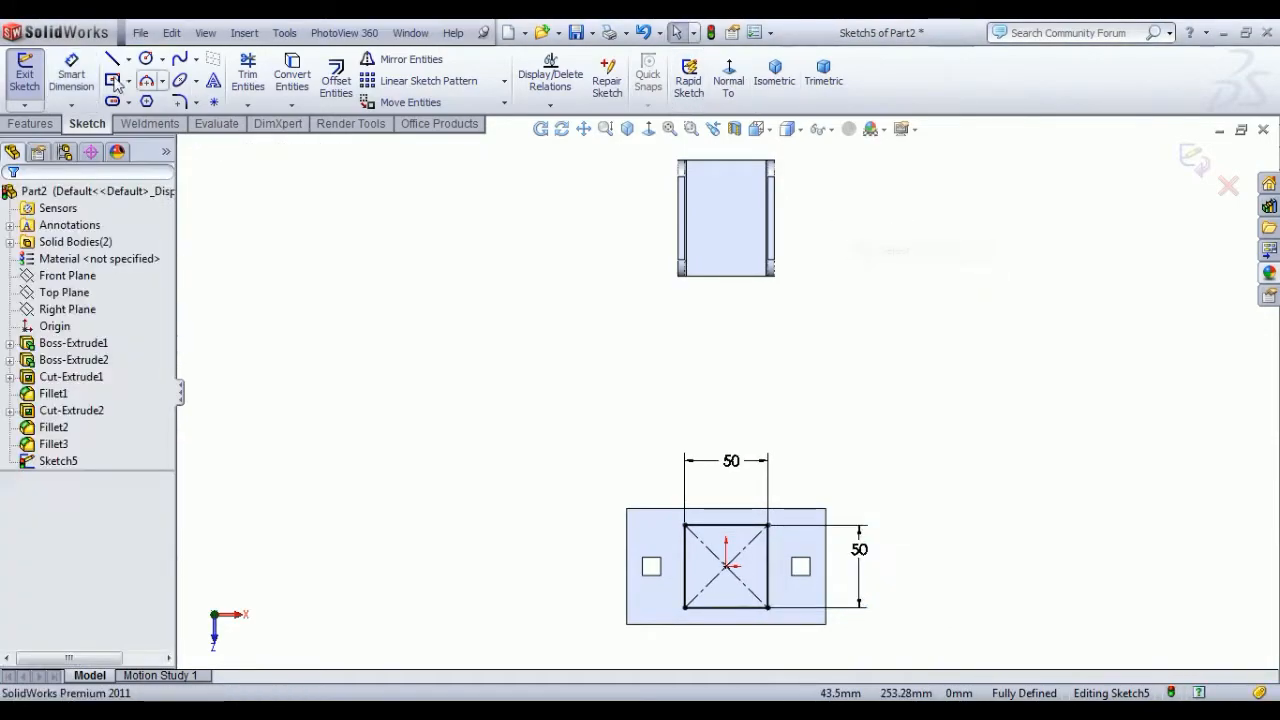
left_click(22, 80)
Step: Sketch a center rectangle about 25 by 47 mm on the underside of the U-channel's base, near its middle
mouse_move(869, 466)
middle_mouse_down()
mouse_move(795, 200)
mouse_move(790, 215)
middle_mouse_up()
left_click(715, 220)
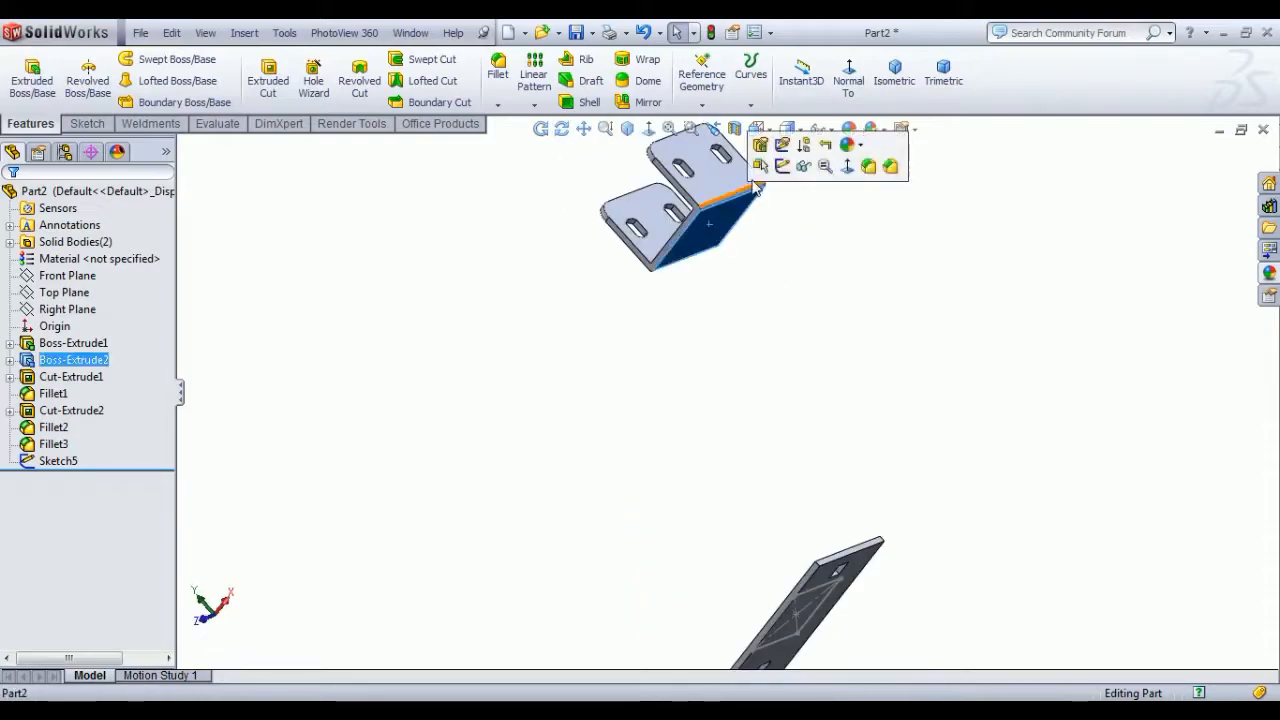
left_click(783, 167)
left_click(728, 78)
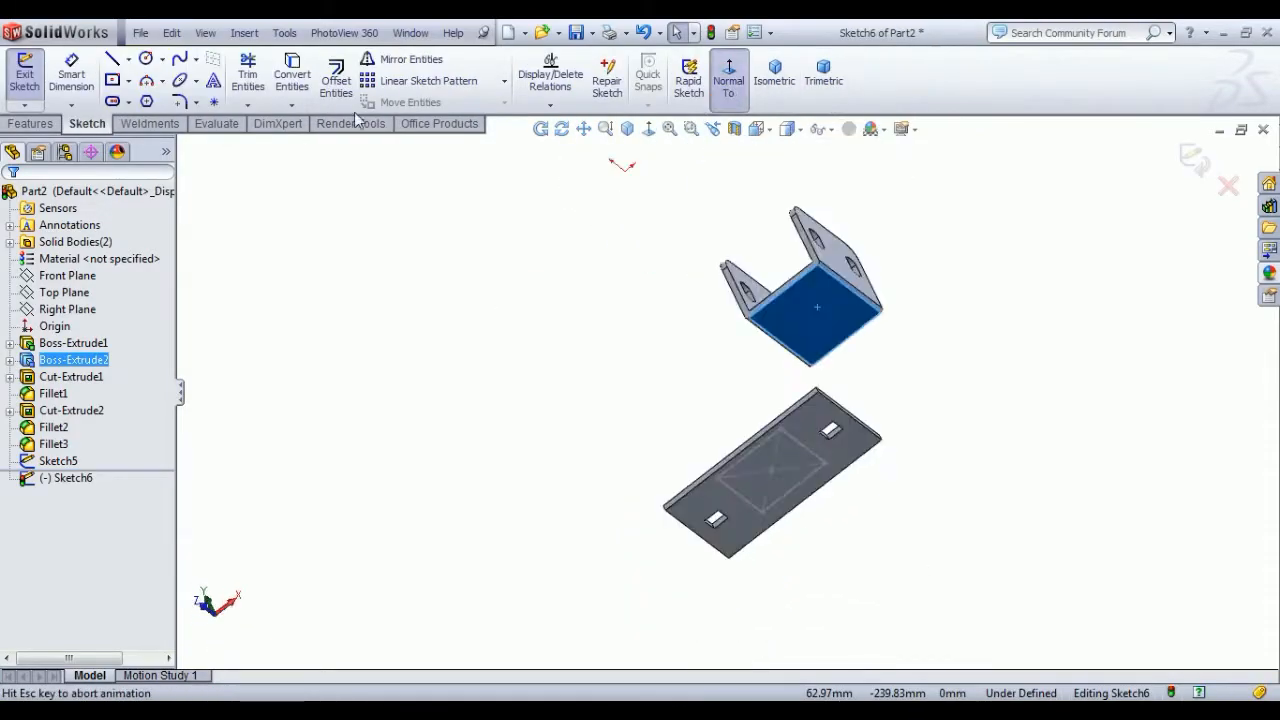
left_click(113, 80)
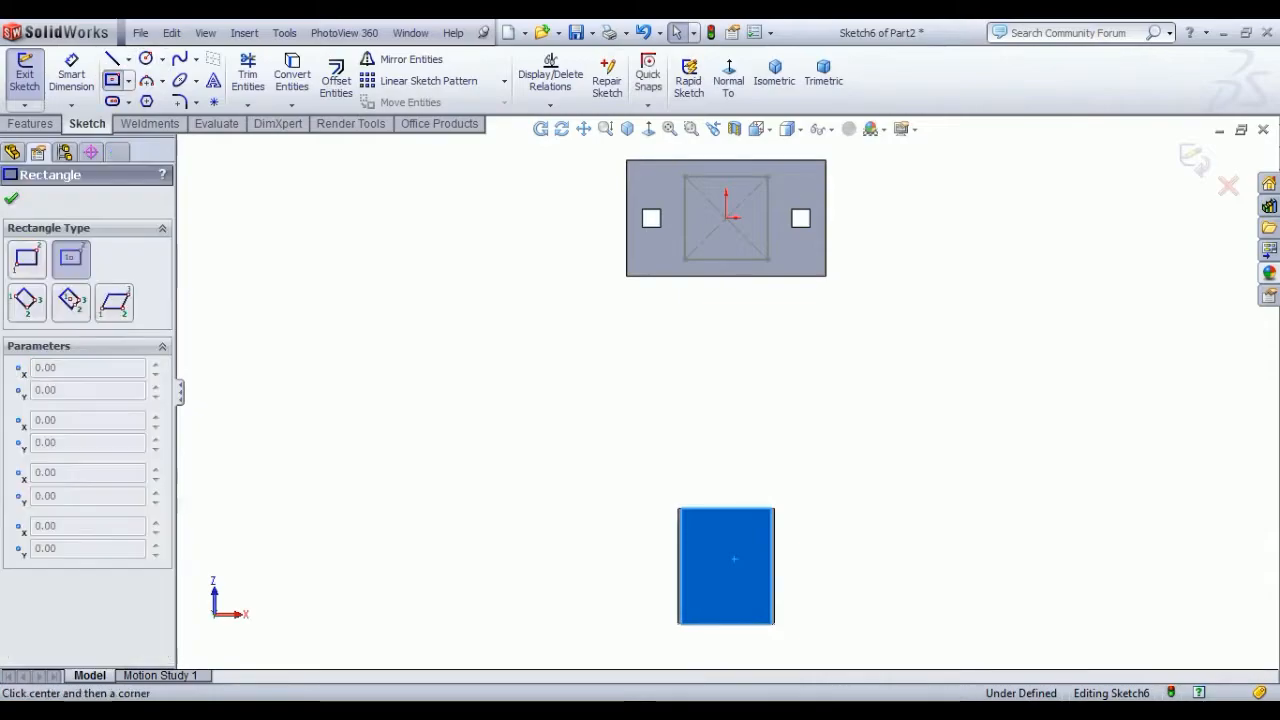
left_click(728, 566)
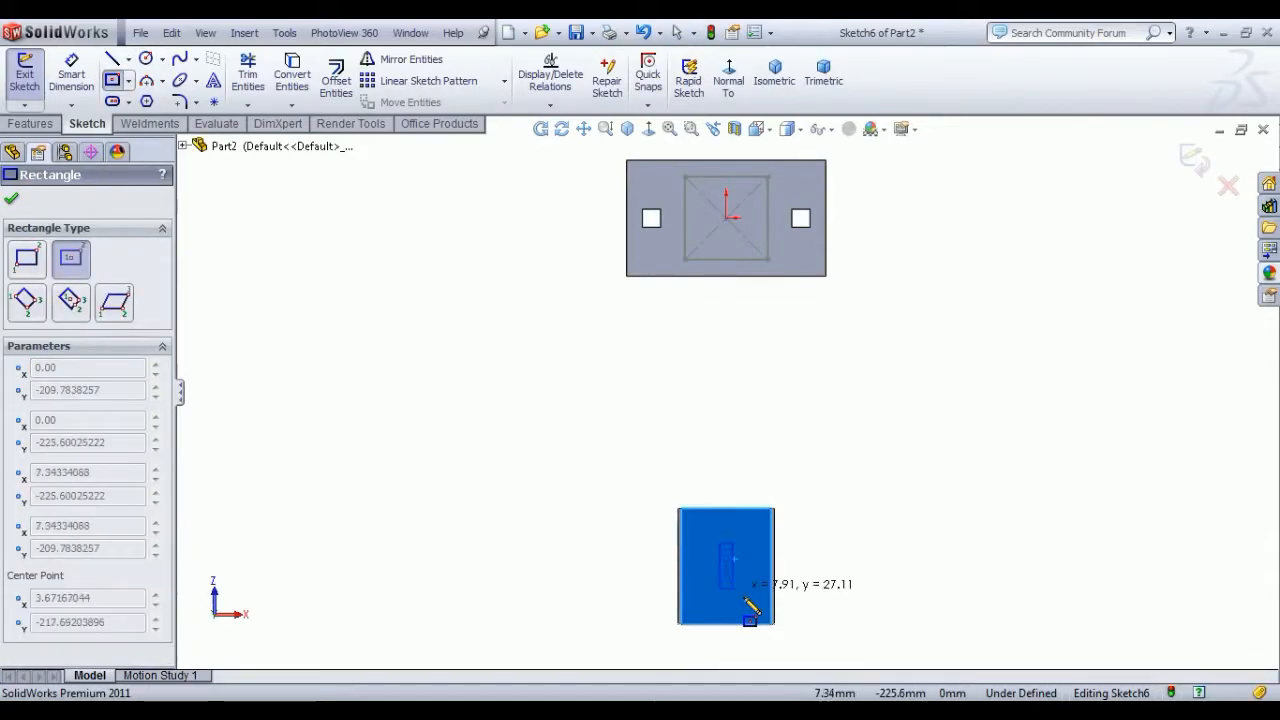
left_click(748, 605)
right_click(526, 490)
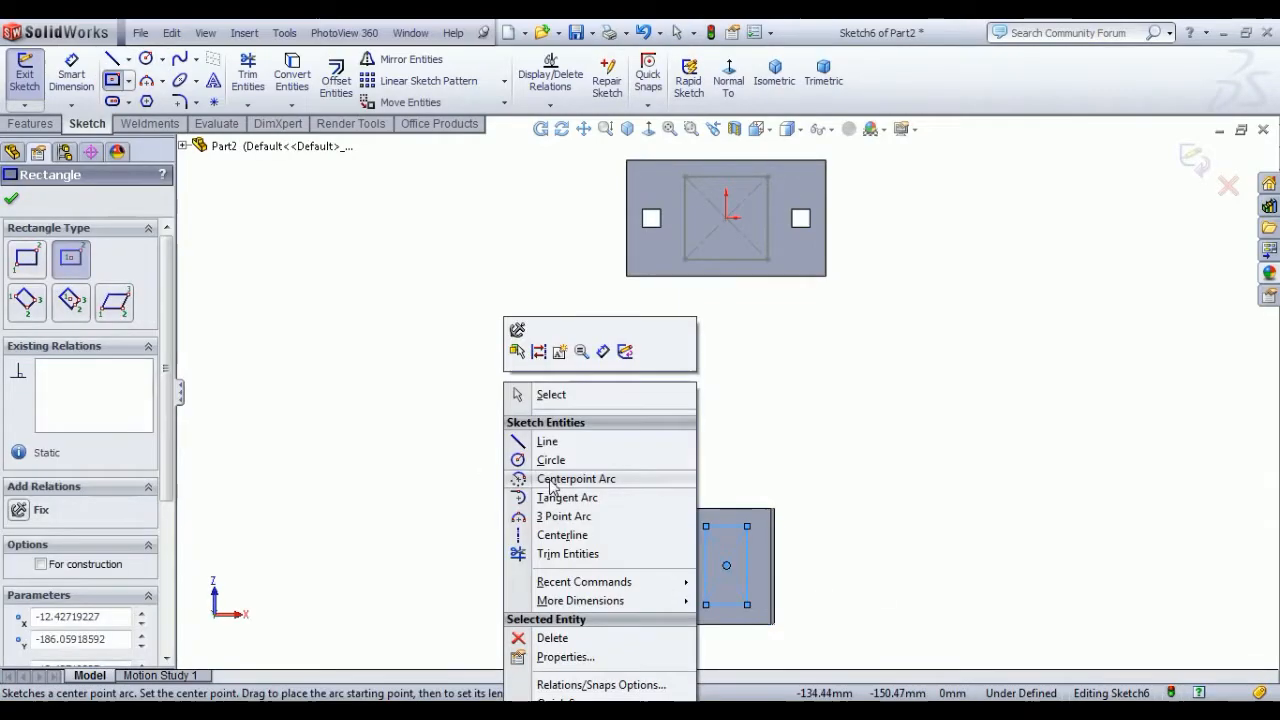
left_click(549, 394)
Step: Dimension the rectangle on the channel's underside to 50 by 50 mm
left_click(74, 72)
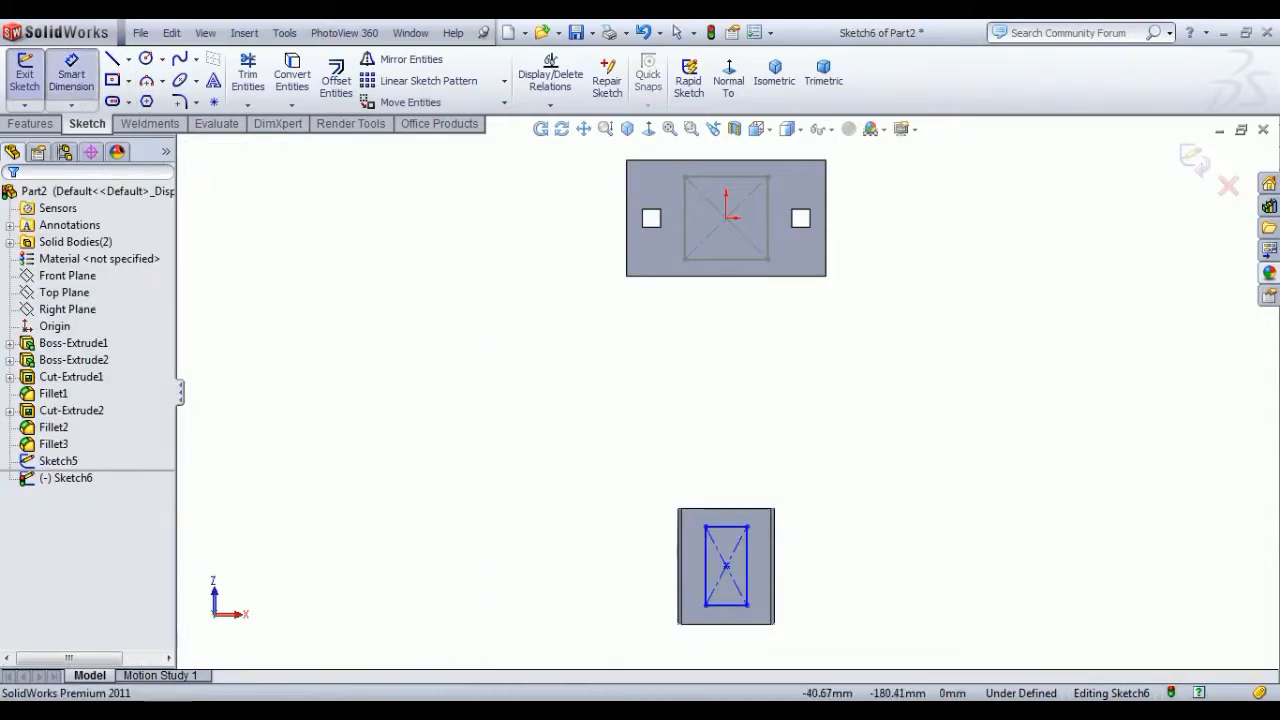
left_click(750, 567)
left_click(846, 586)
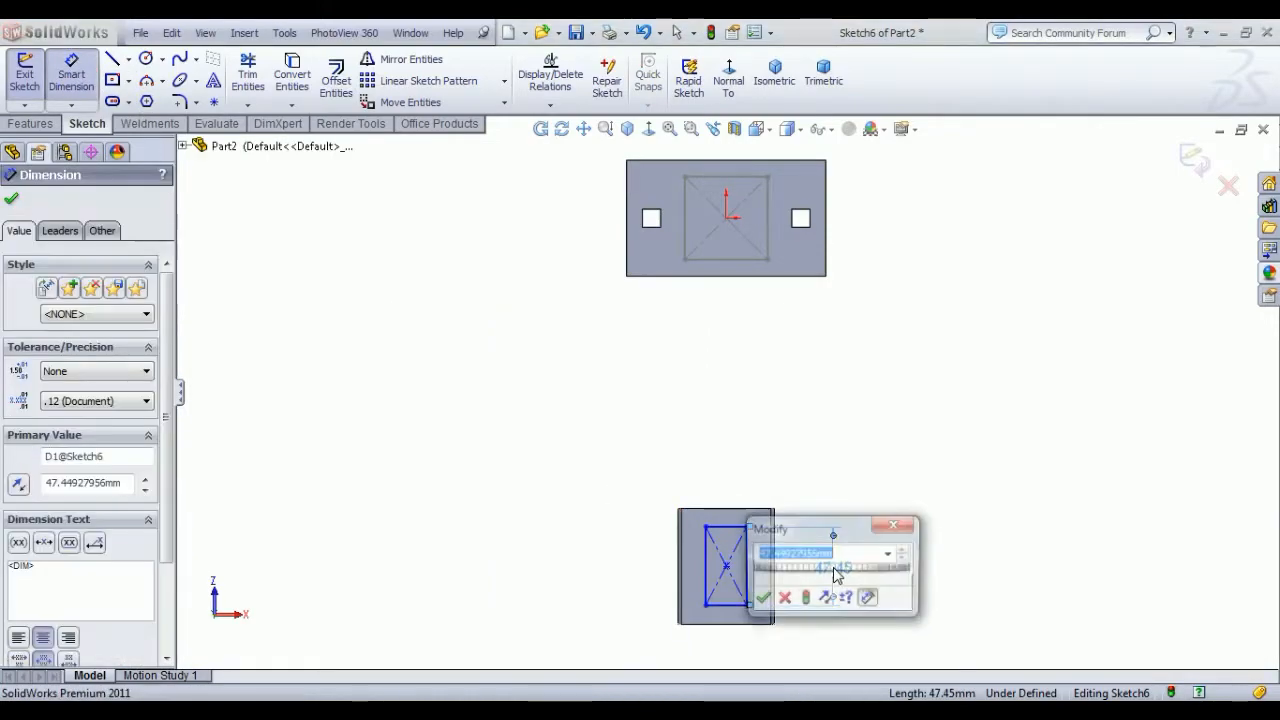
key("Return")
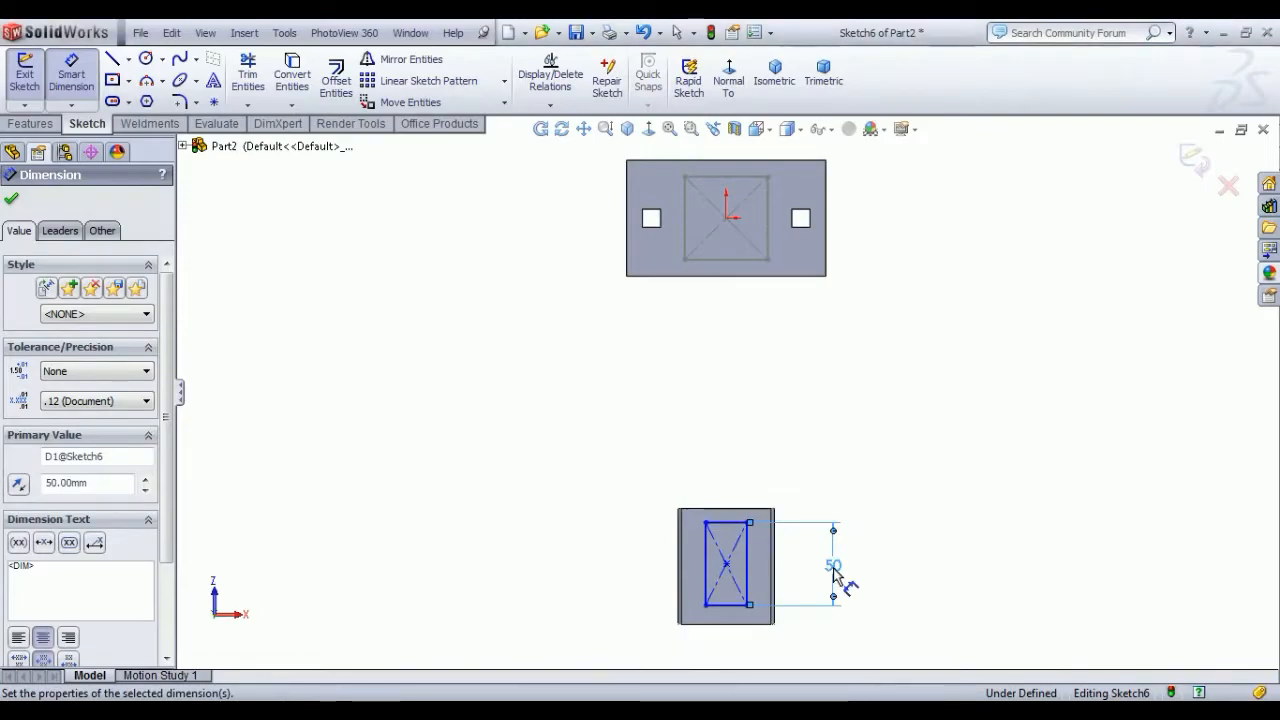
left_click(735, 521)
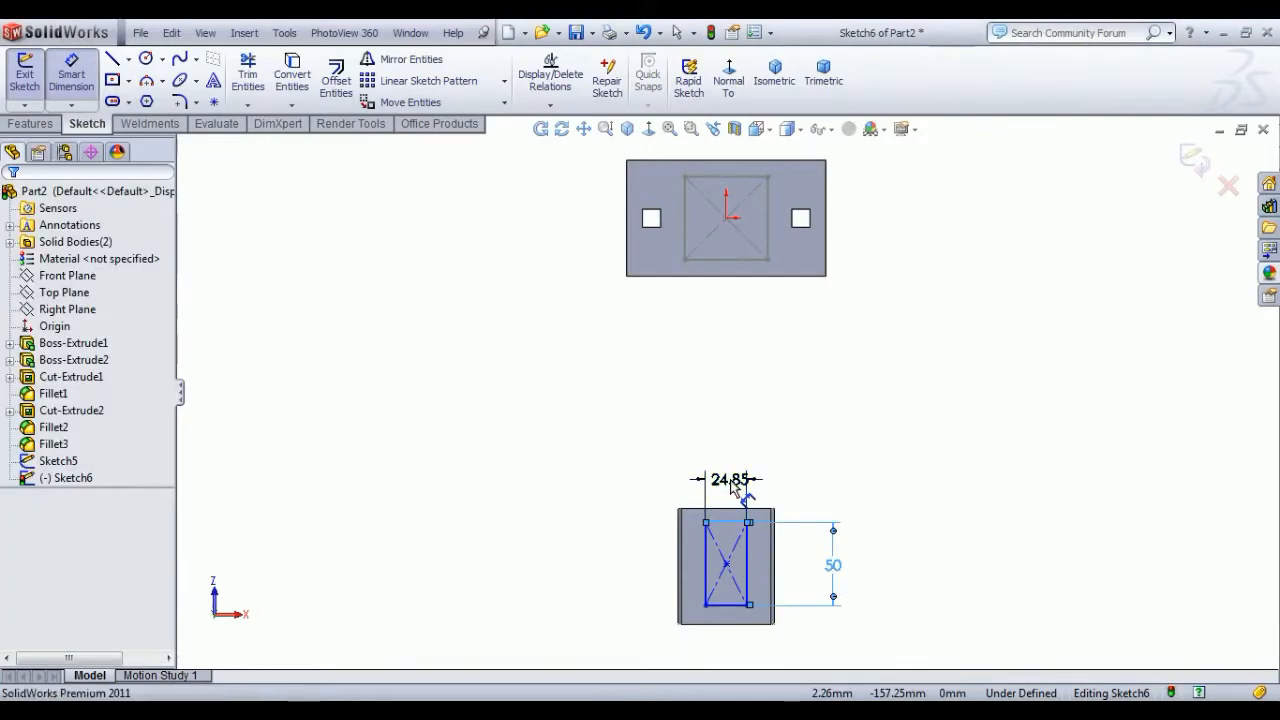
left_click(733, 486)
type("50")
key("Return")
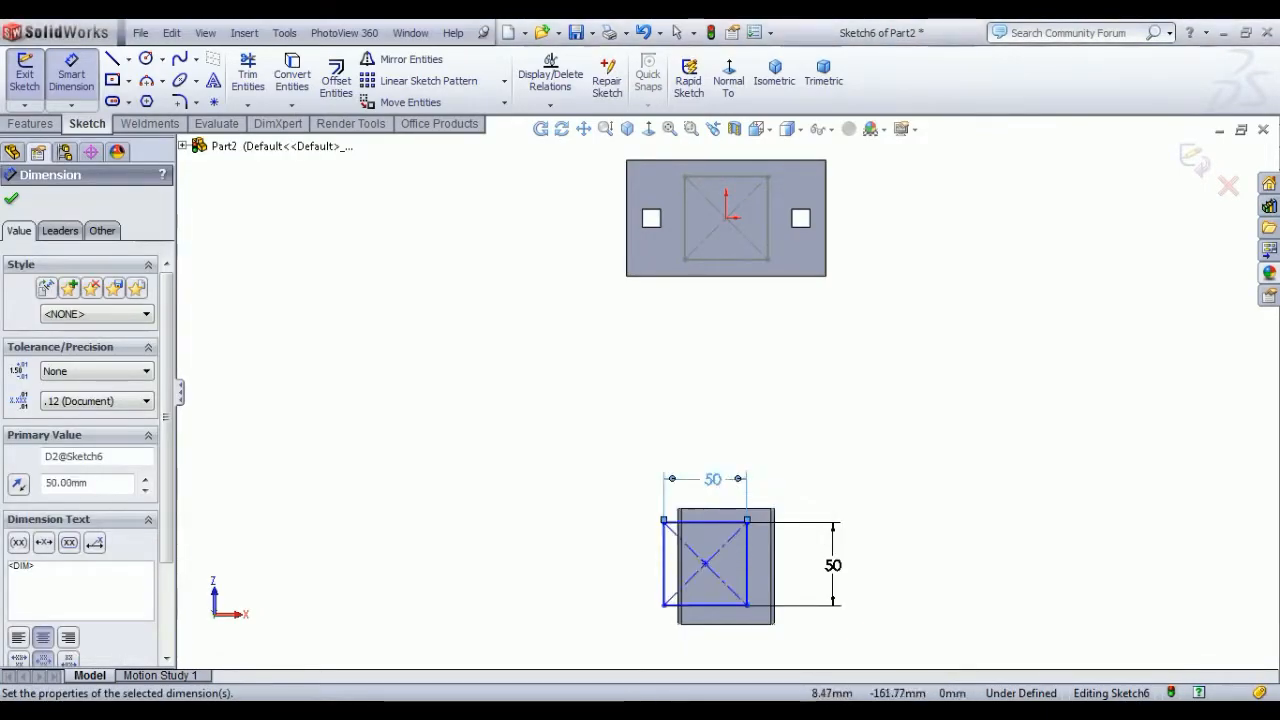
right_click(545, 383)
left_click(585, 386)
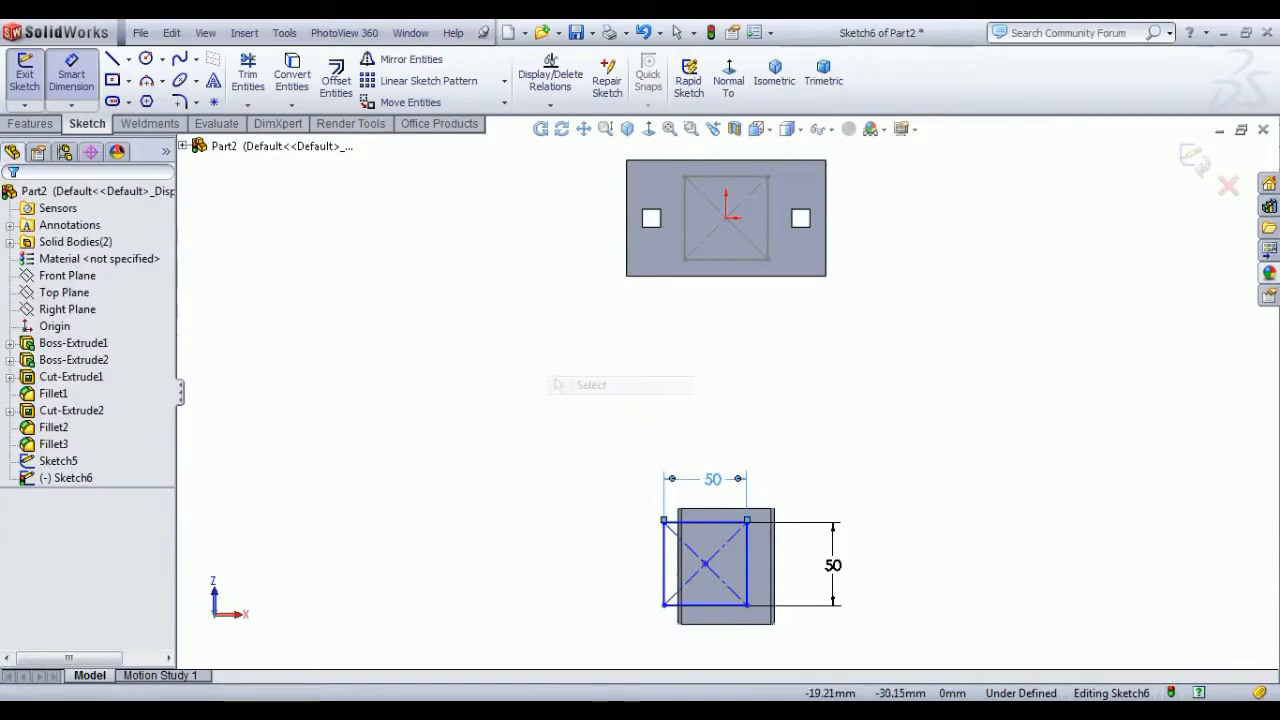
Step: Add a Vertical relation between the origin and the center point of the square on the channel's underside
left_click(727, 218)
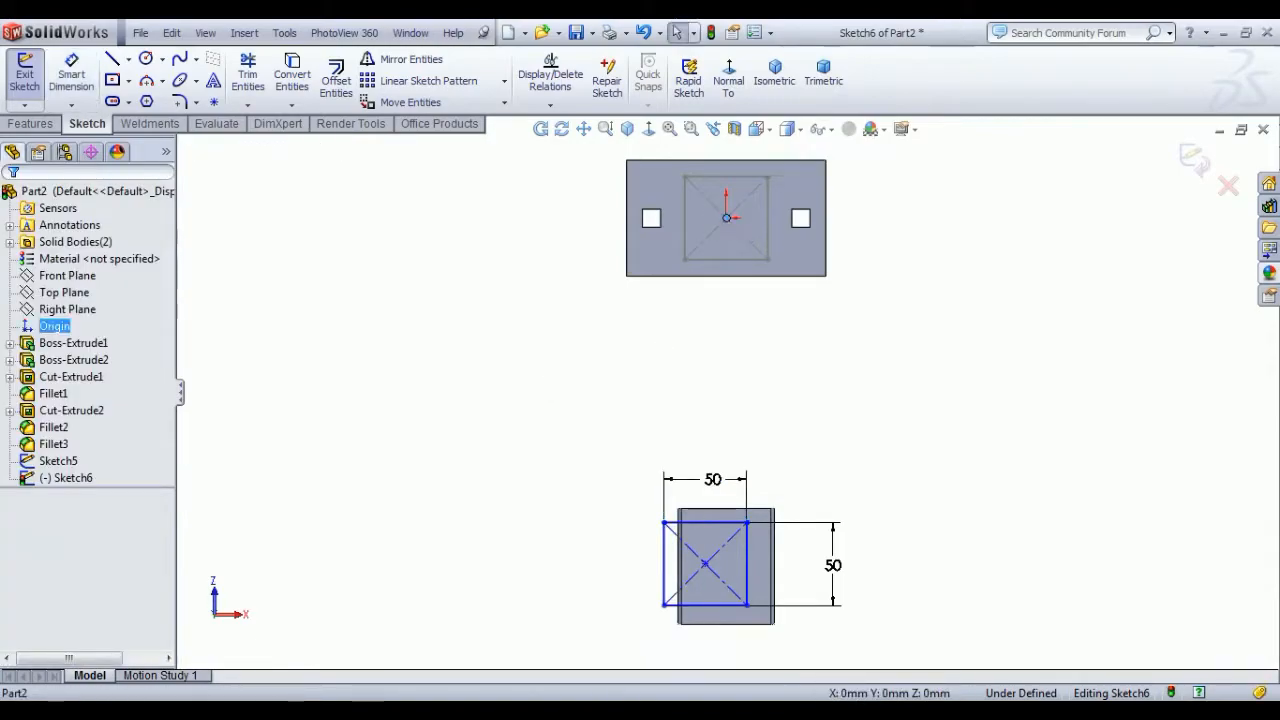
left_click(706, 566, "ctrl")
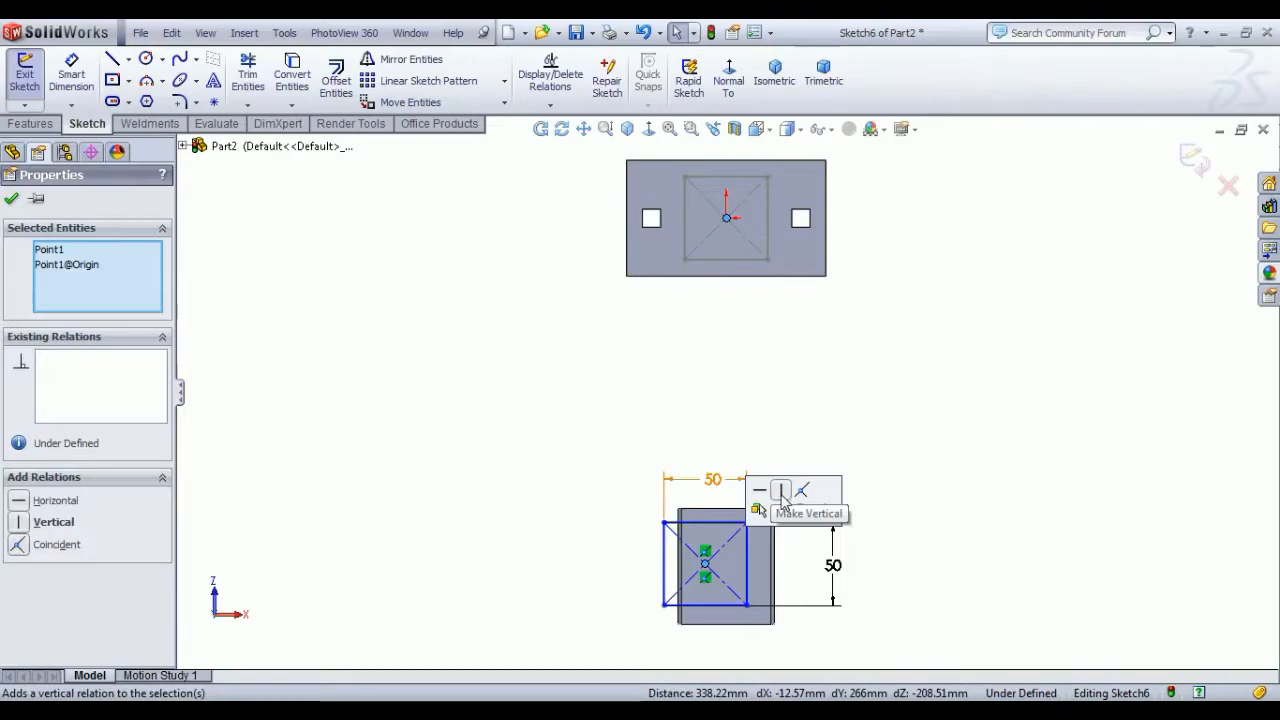
left_click(782, 497)
left_click(926, 443)
scroll(725, 600, "down", 3)
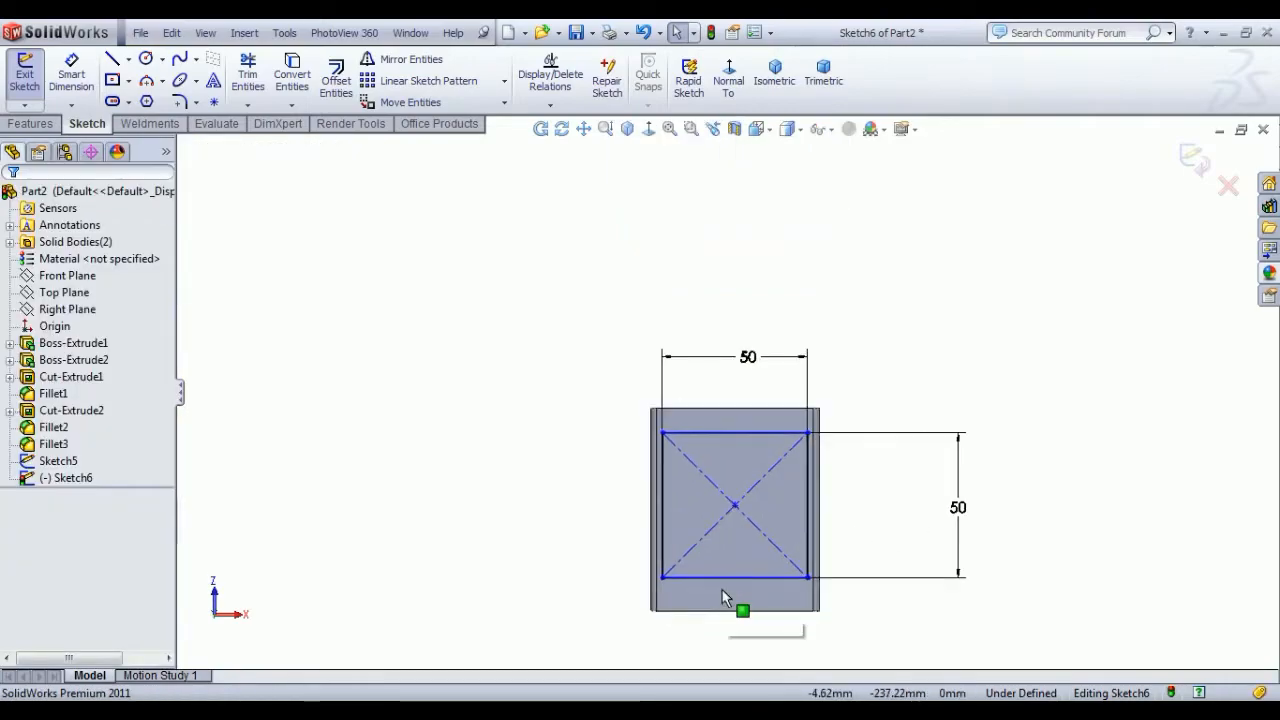
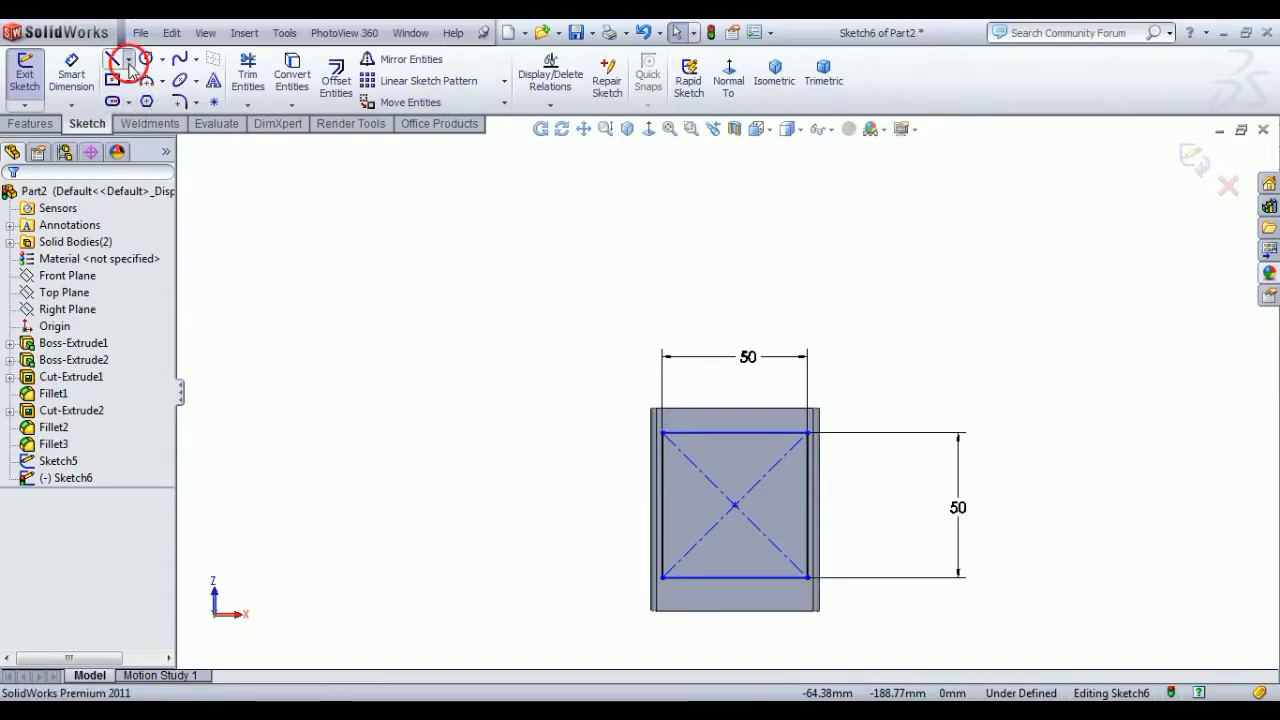
Step: Draw a horizontal centerline across the full width of the channel base, between the midpoints of its side edges
left_click(71, 104)
left_click(128, 60)
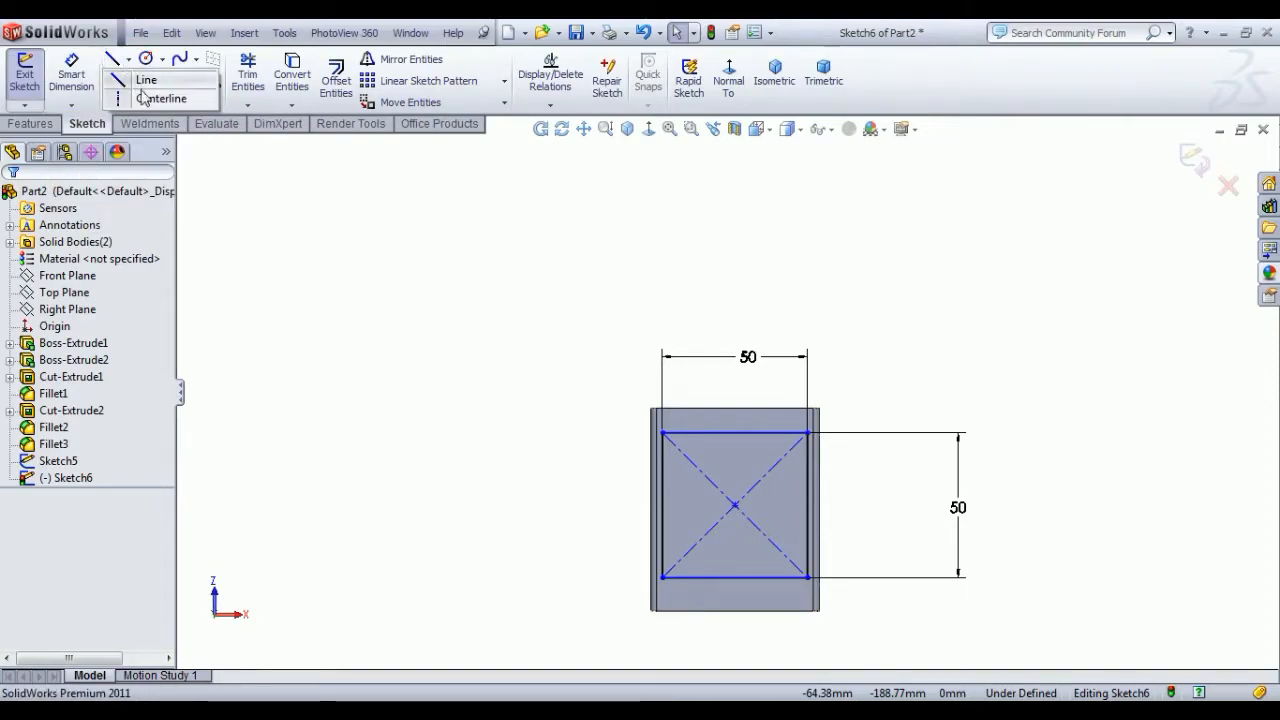
left_click(150, 98)
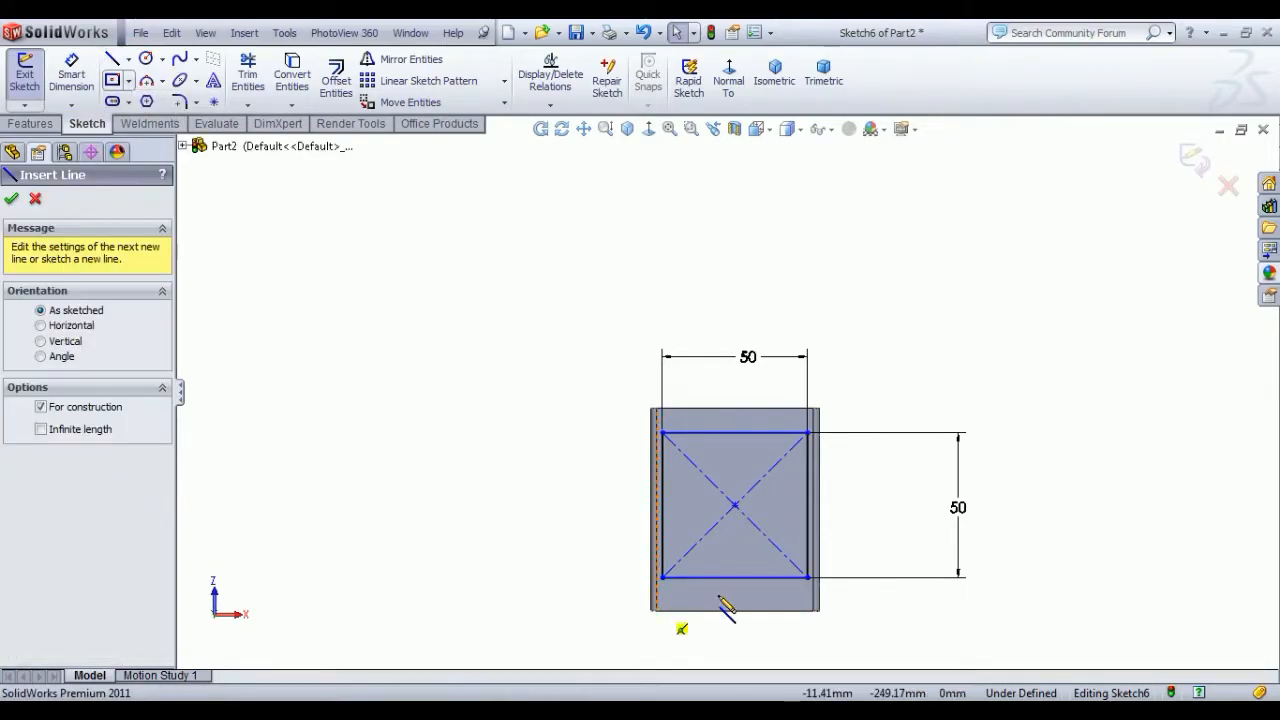
left_click(651, 509)
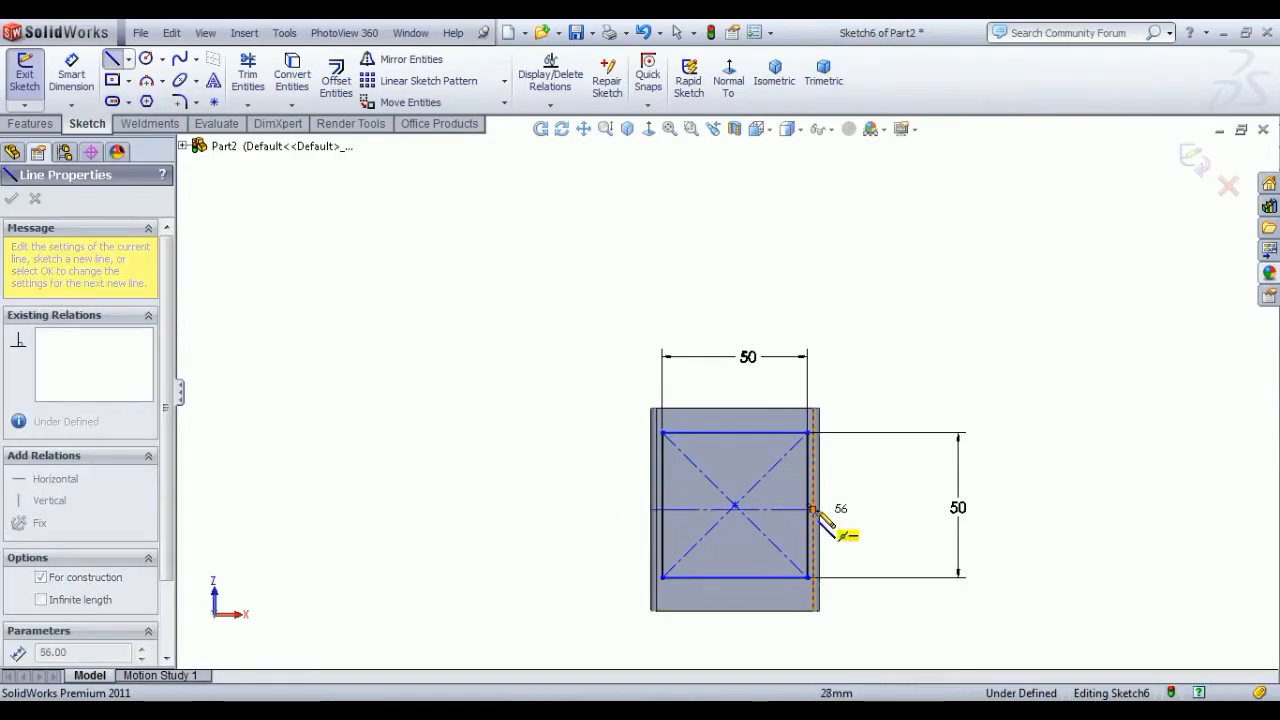
left_click(819, 509)
right_click(886, 477)
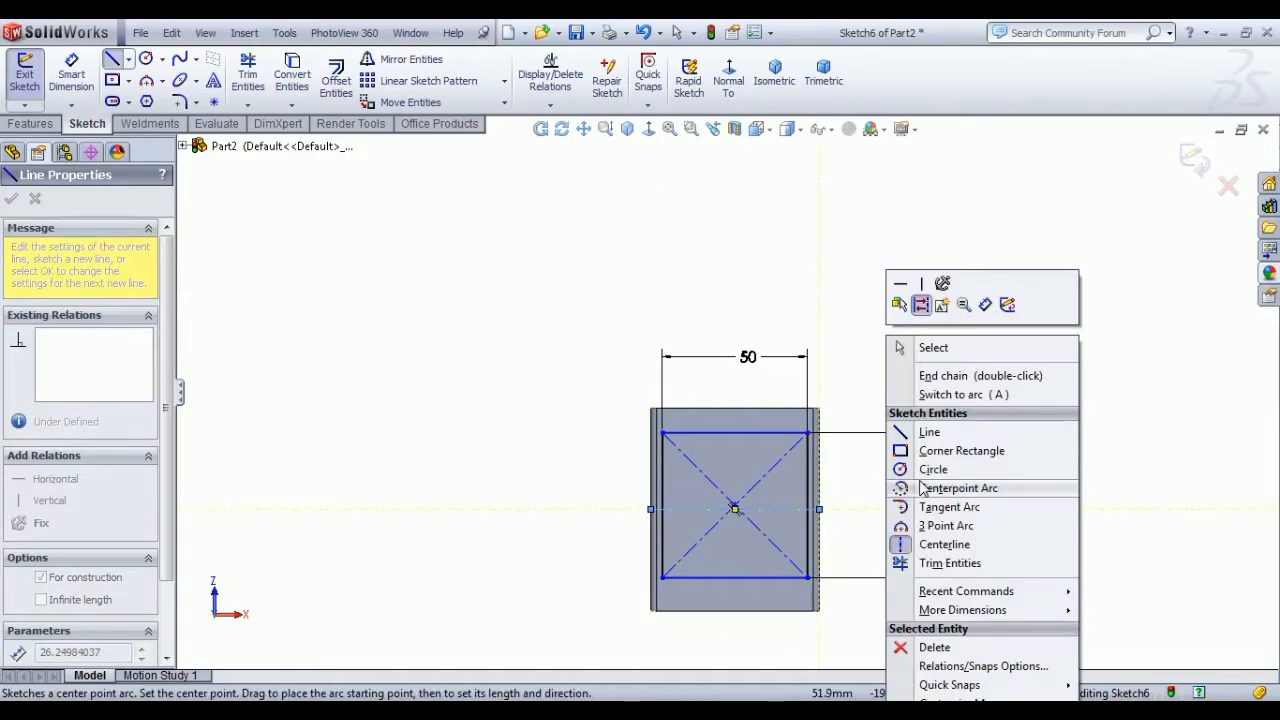
left_click(936, 349)
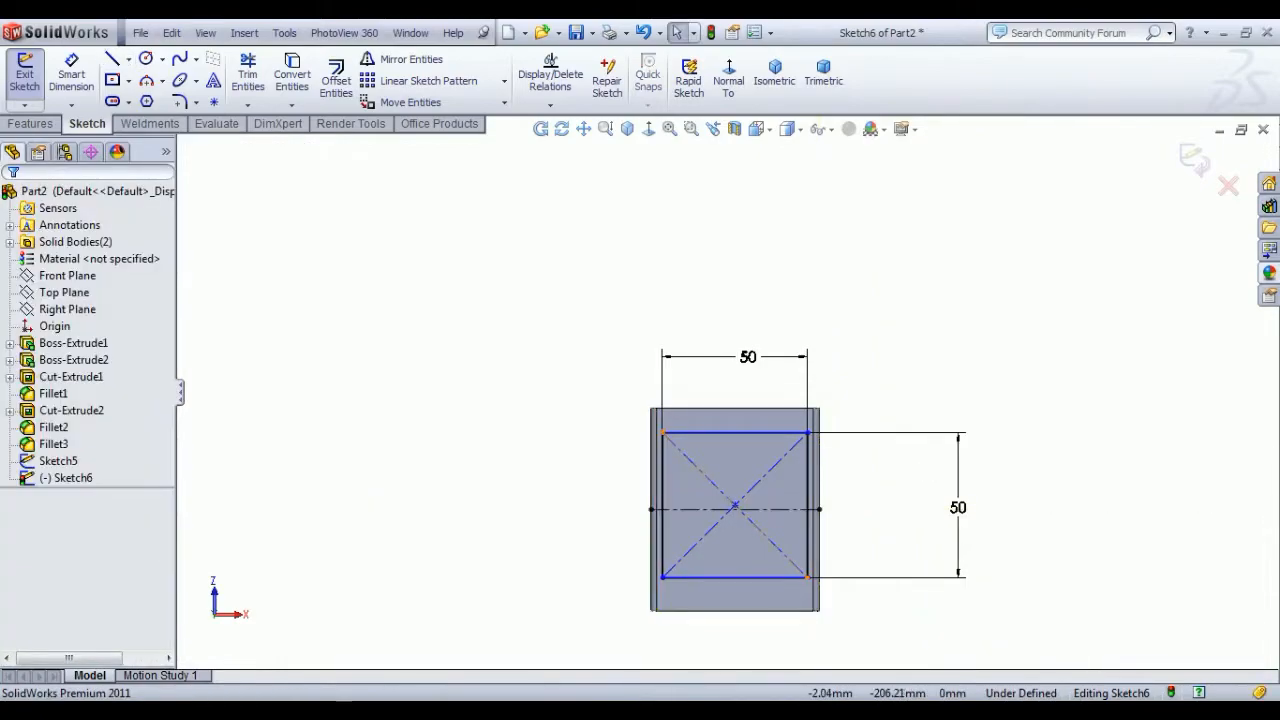
Step: Make the square's center point coincident with the horizontal centerline and finish the sketch
left_click(735, 508)
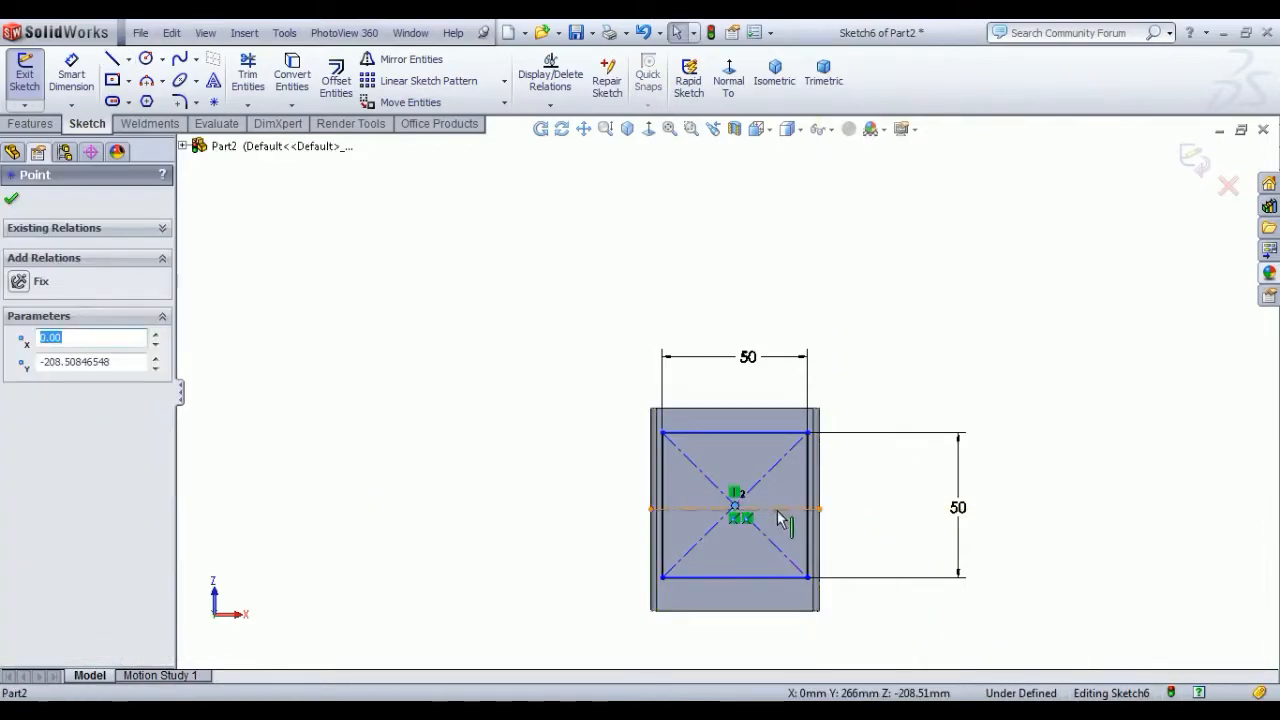
left_click(808, 490, "ctrl")
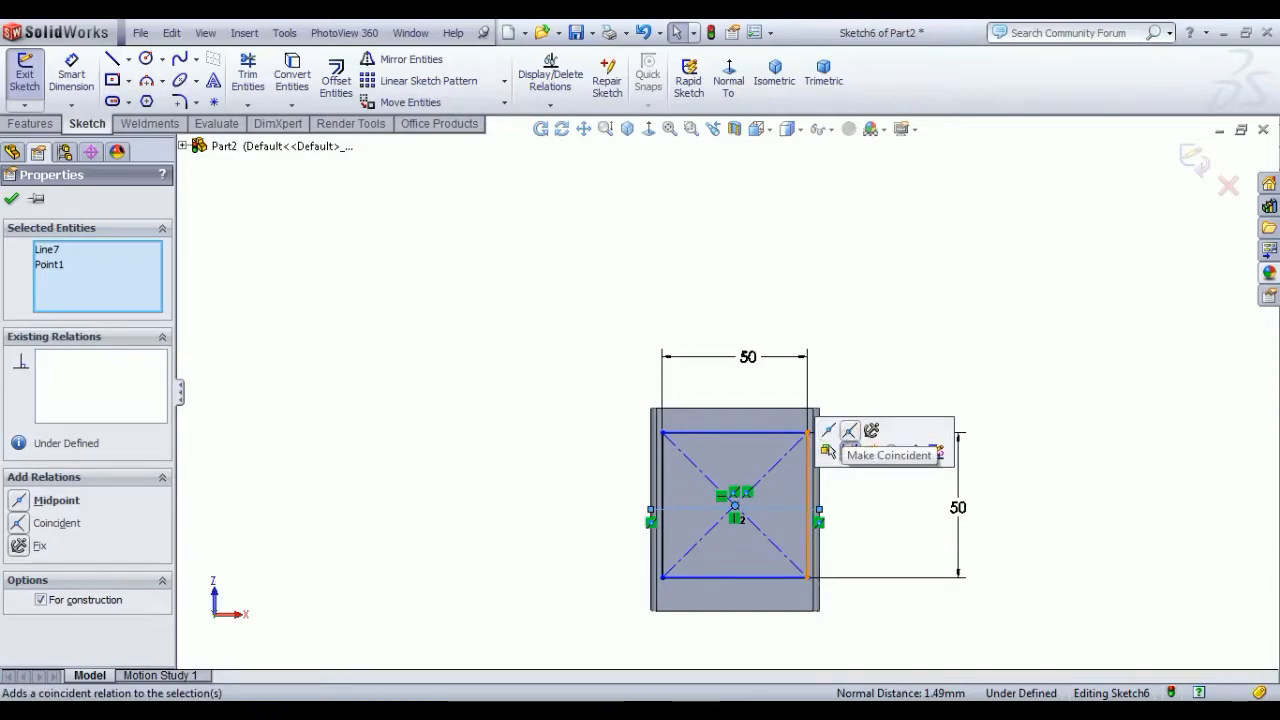
left_click(849, 432)
left_click(871, 327)
scroll(822, 531, "up", 2)
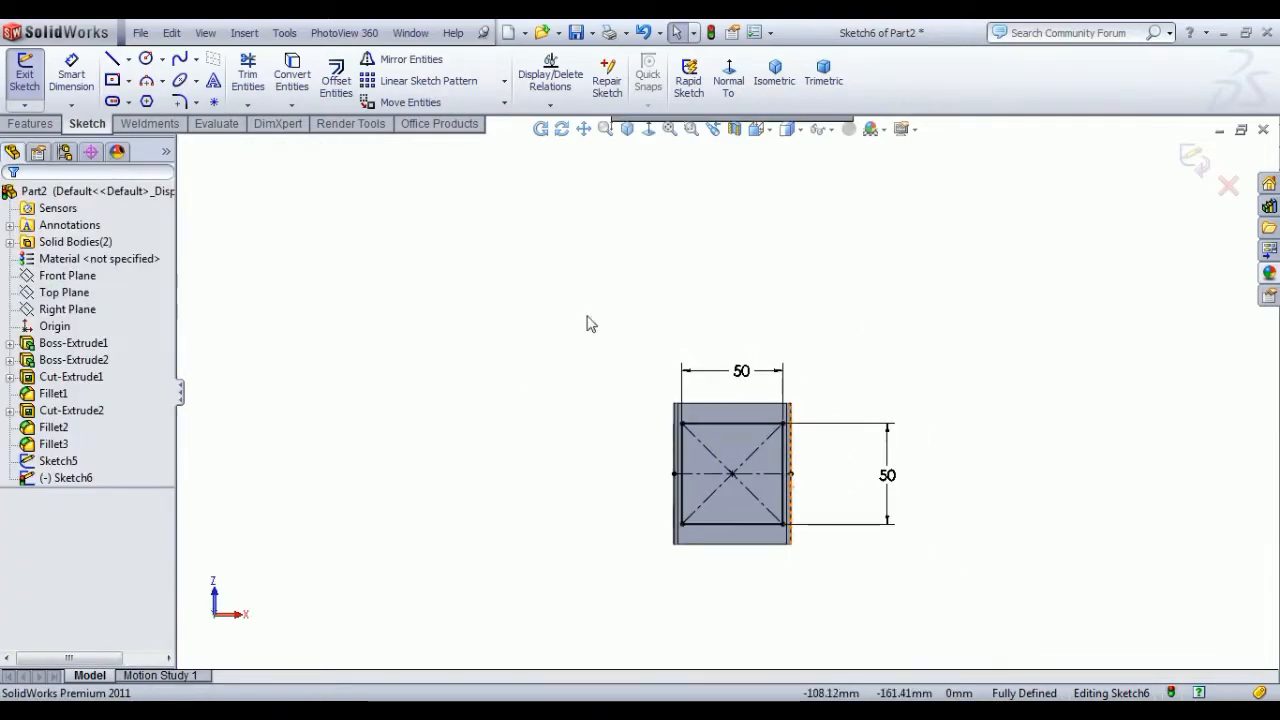
left_click(25, 75)
Step: Start a Lofted Boss/Base with the square on the plate and the square under the channel as profiles
left_click(894, 72)
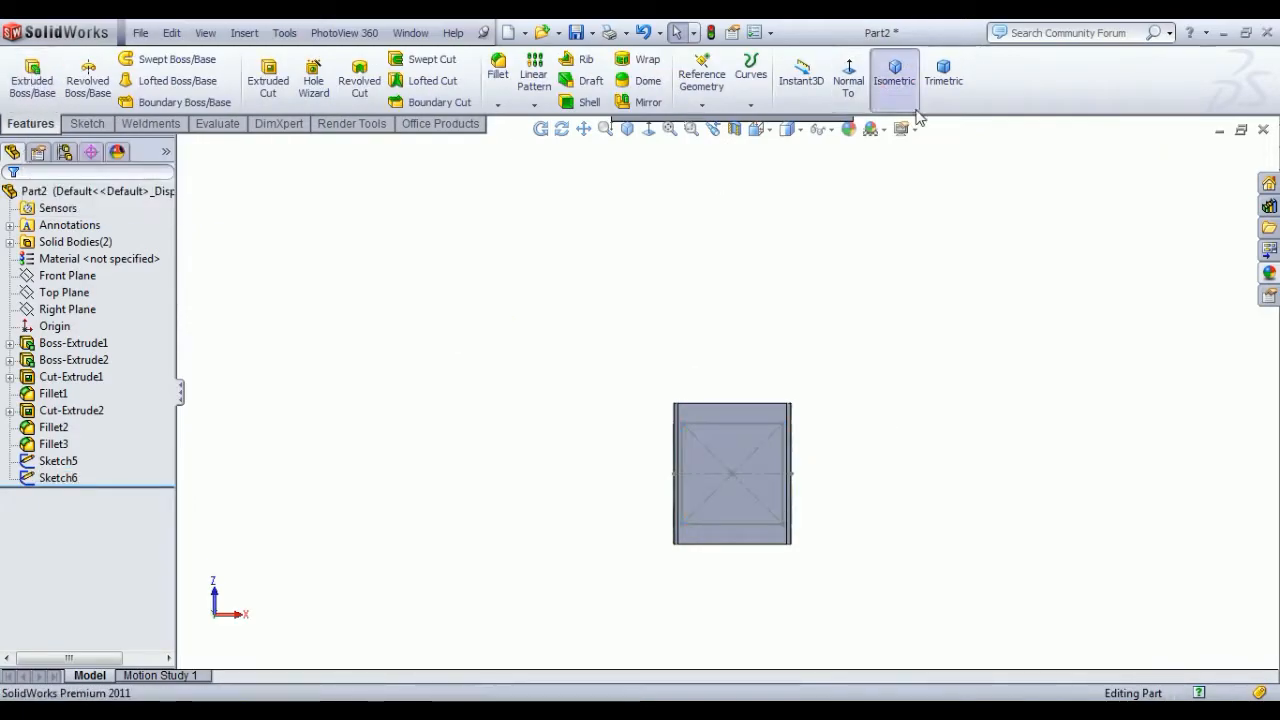
left_click(176, 81)
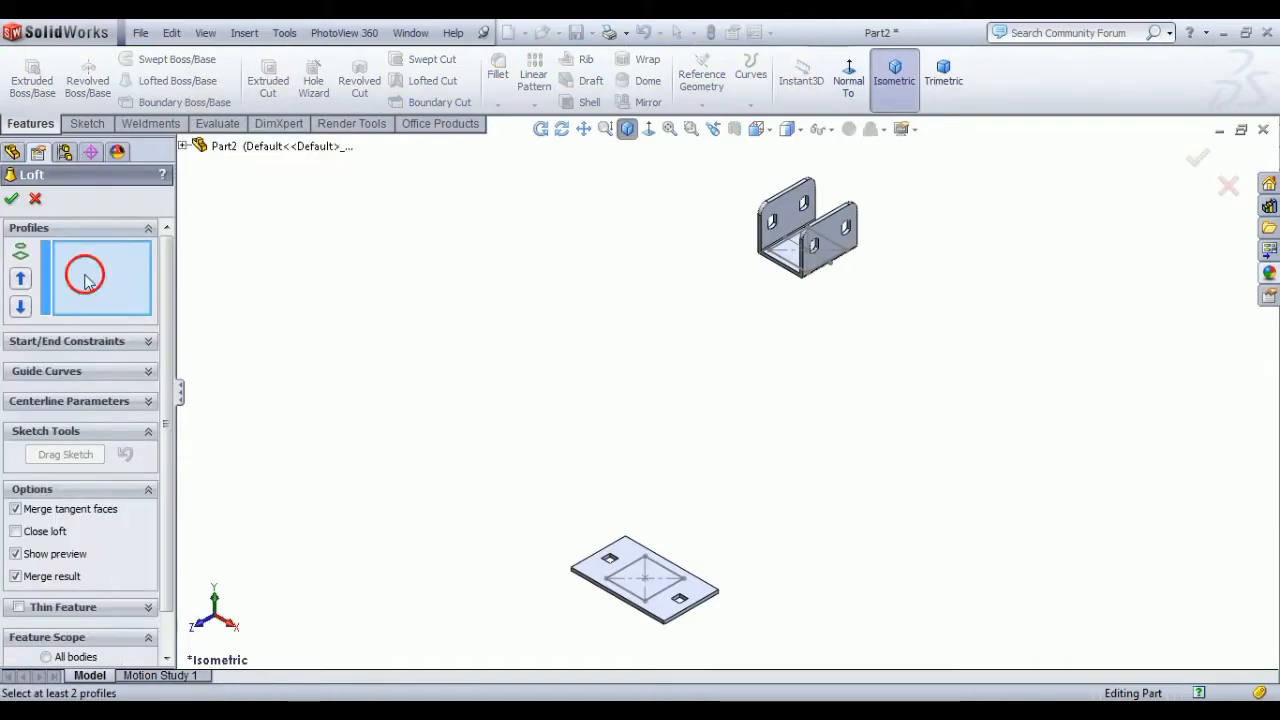
left_click(660, 598)
scroll(857, 263, "down", 10)
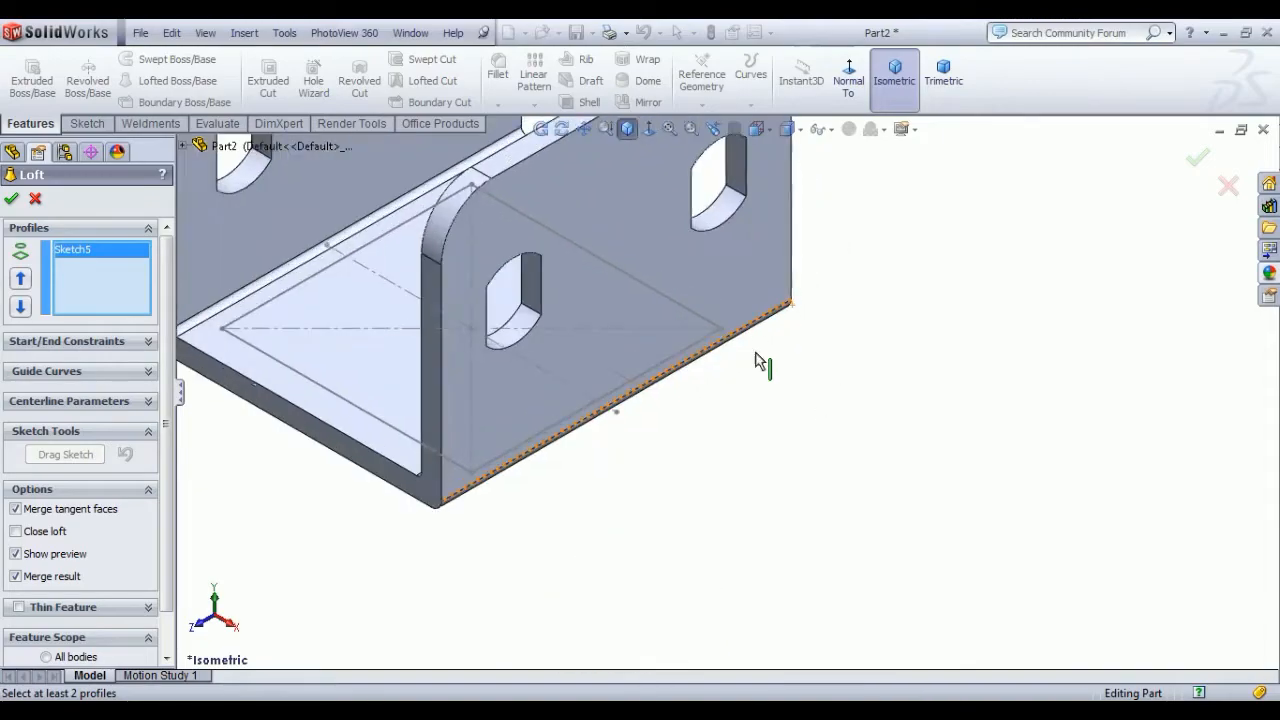
left_click(625, 385)
scroll(681, 514, "up", 5)
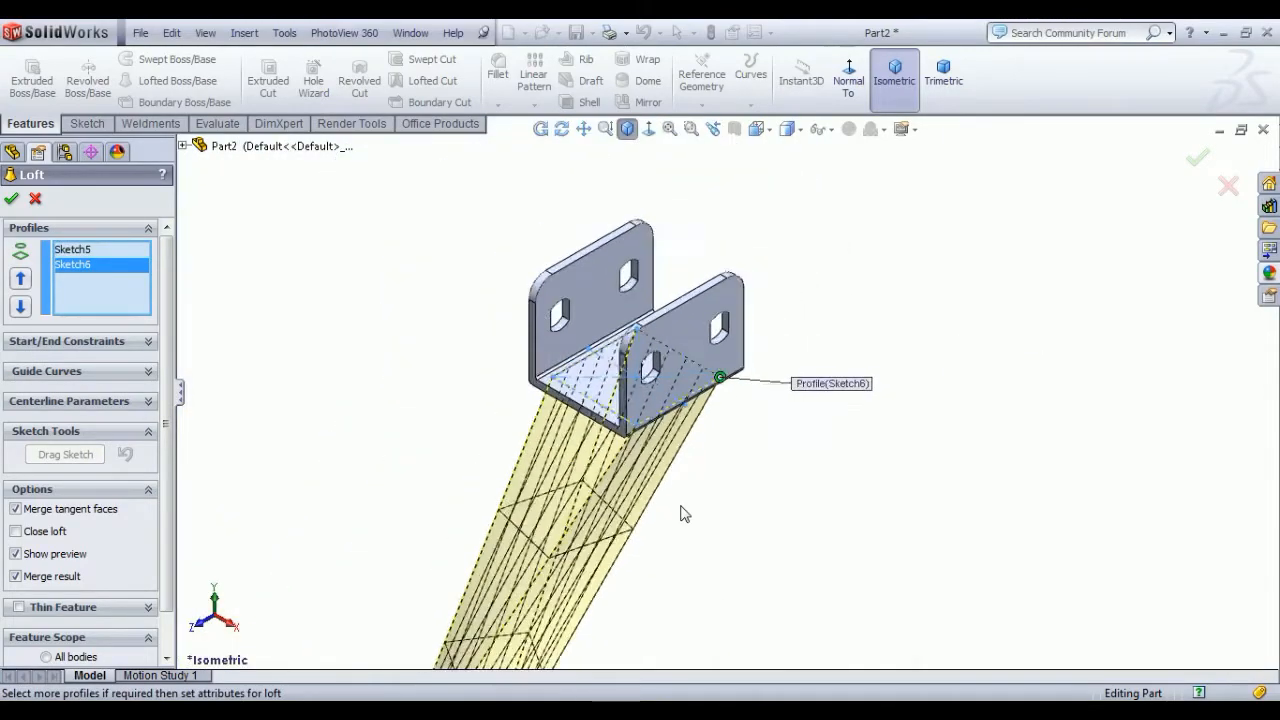
Step: Move the loft connector on the plate's square to the corner matching the channel square's connector and complete the untwisted loft
scroll(586, 641, "up", 3)
scroll(600, 615, "down", 5)
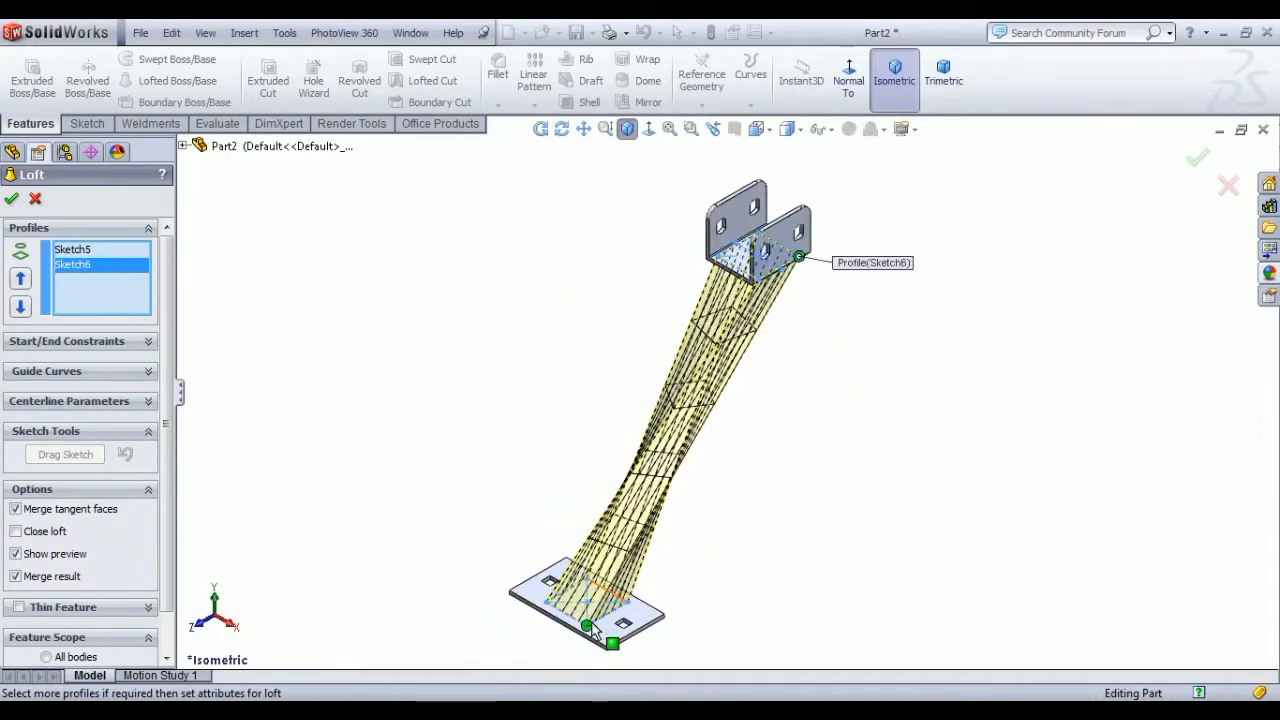
left_click_drag(619, 570, 700, 518)
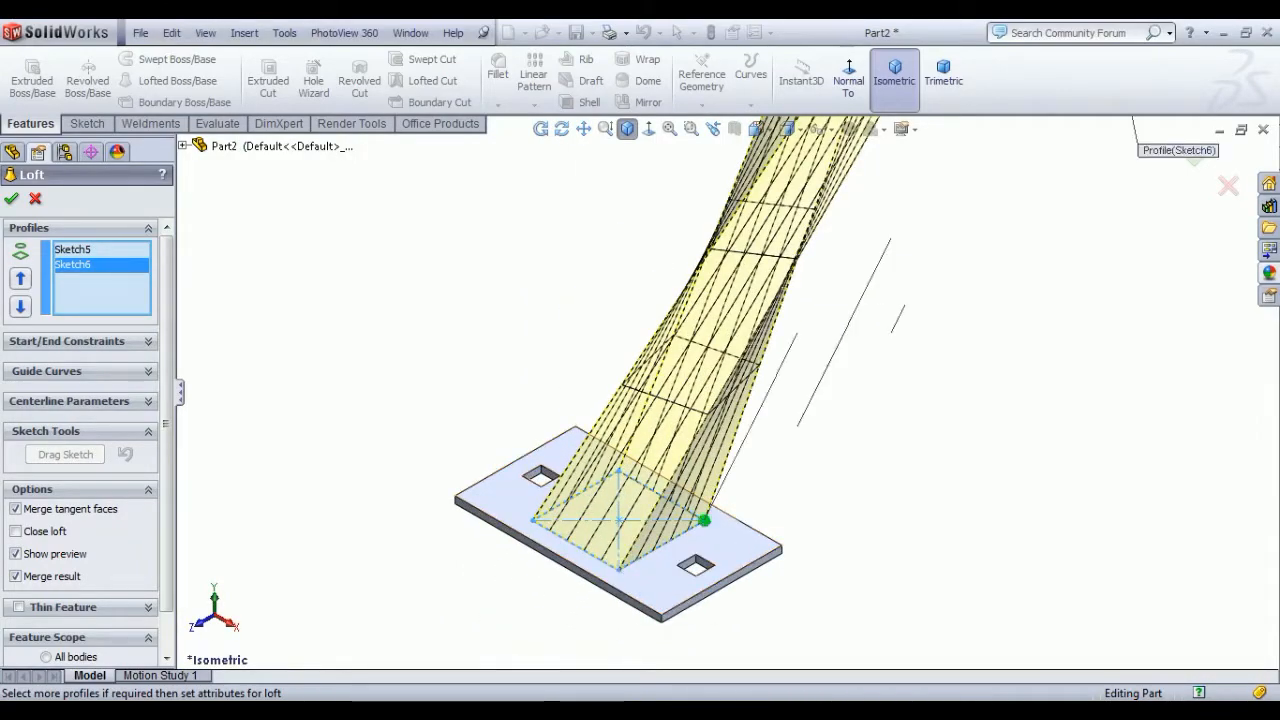
scroll(703, 534, "up", 3)
middle_click_drag(723, 531, 772, 330)
scroll(772, 330, "down", 2)
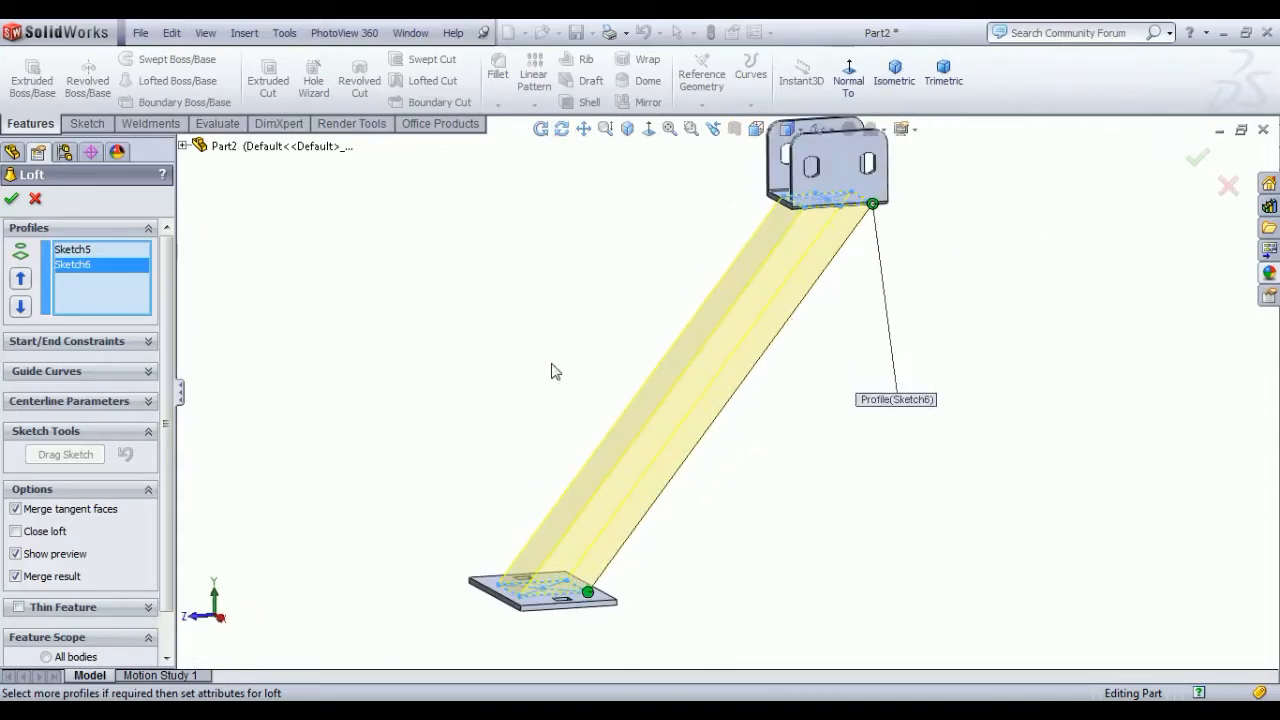
key("Return")
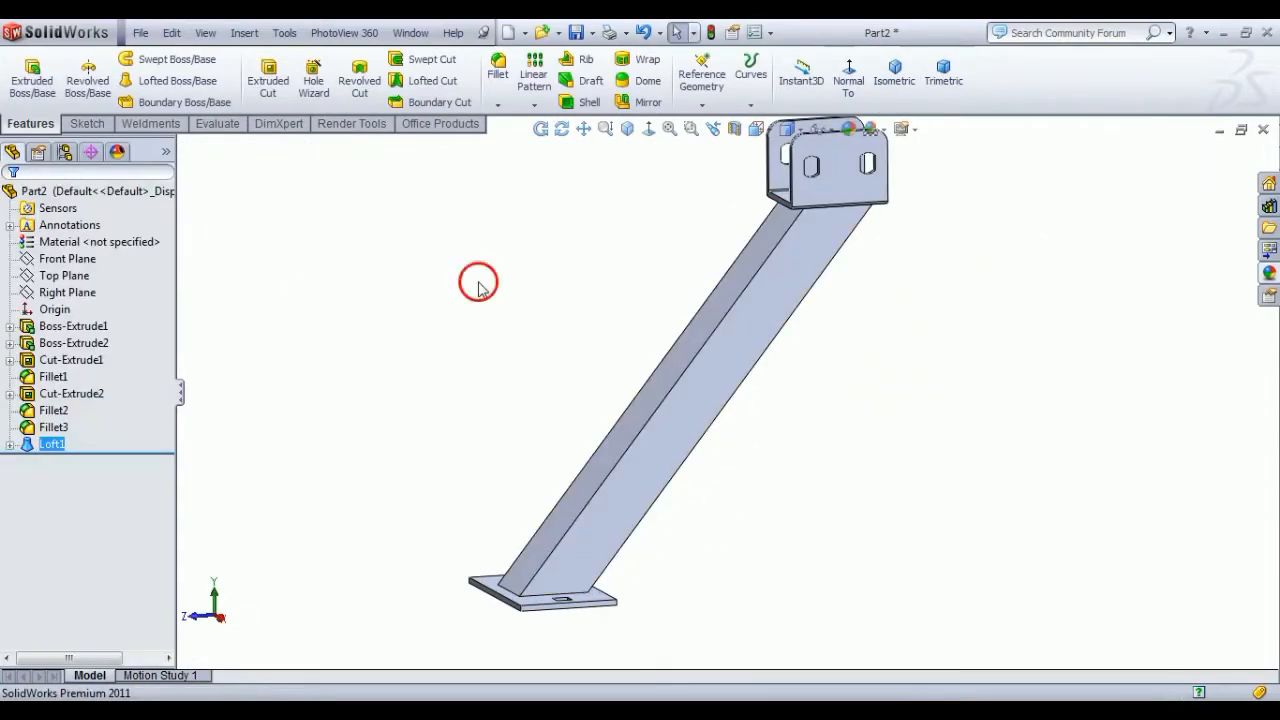
Step: Start a sketch on the lofted post's side face and draw a circle about 23.6 mm in diameter near mid-length
scroll(688, 416, "up", 3)
middle_click_drag(688, 416, 808, 432)
left_click(904, 82)
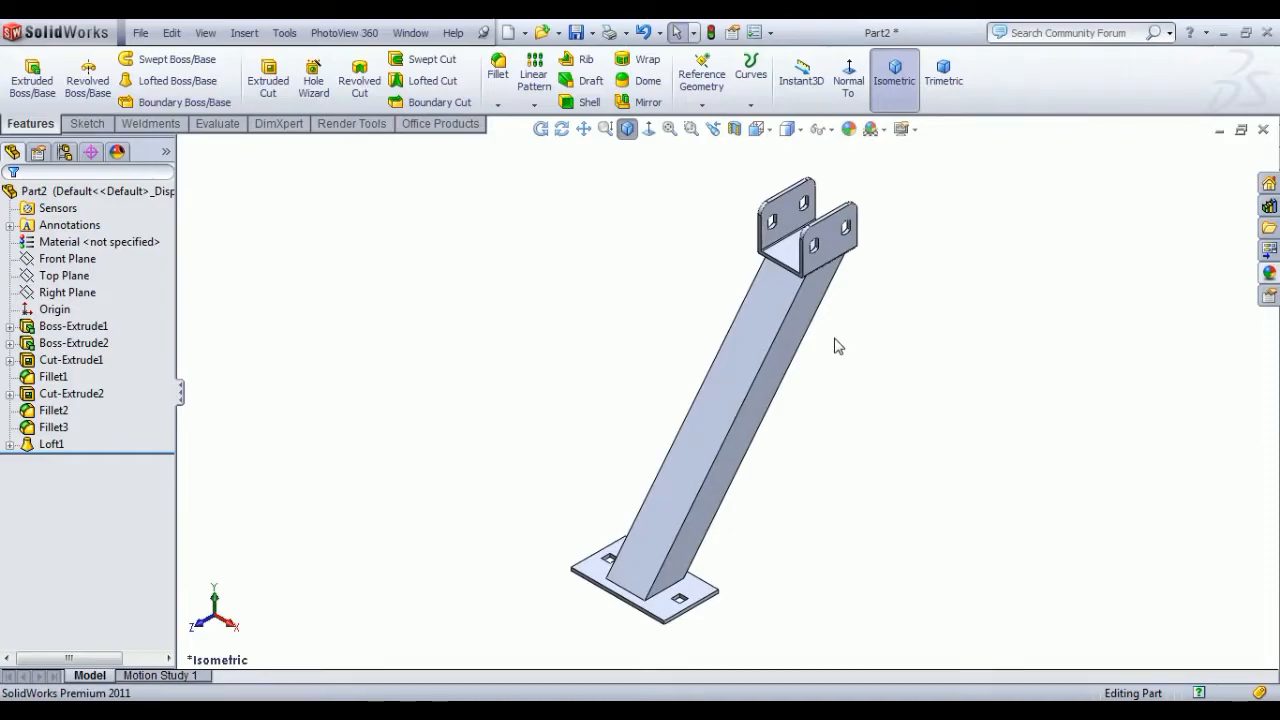
left_click(750, 430)
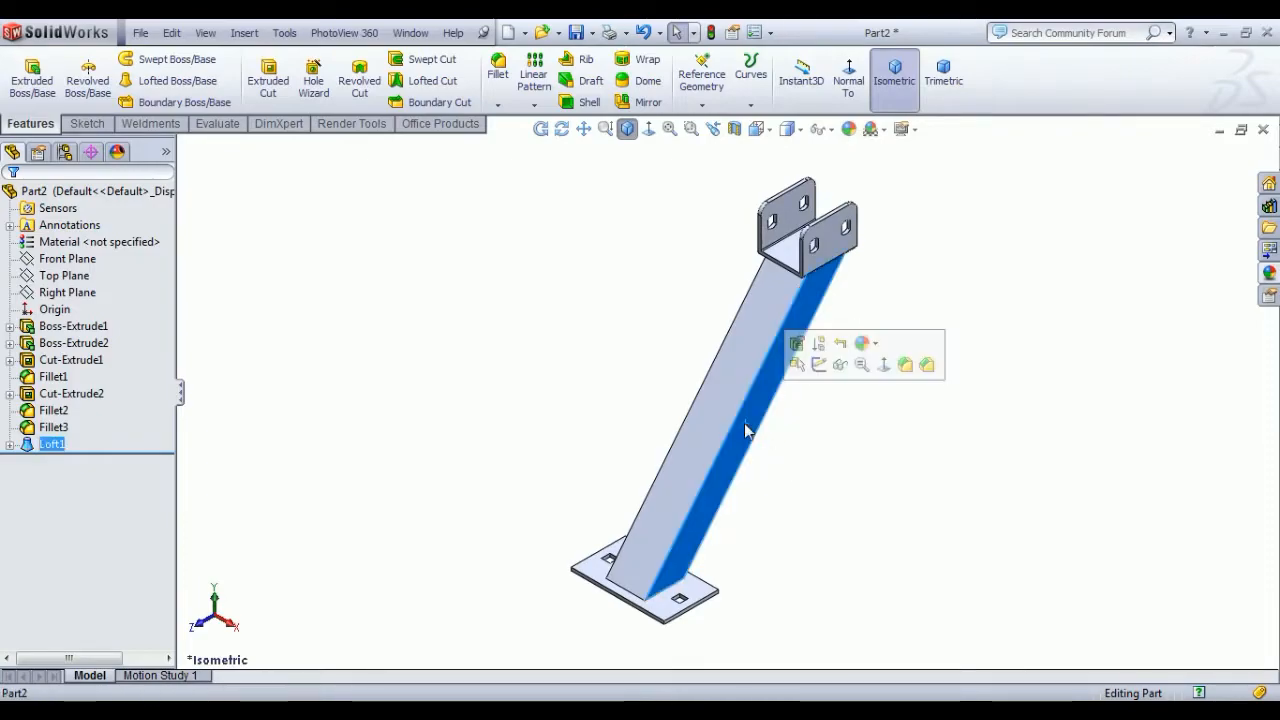
left_click(825, 369)
left_click(728, 78)
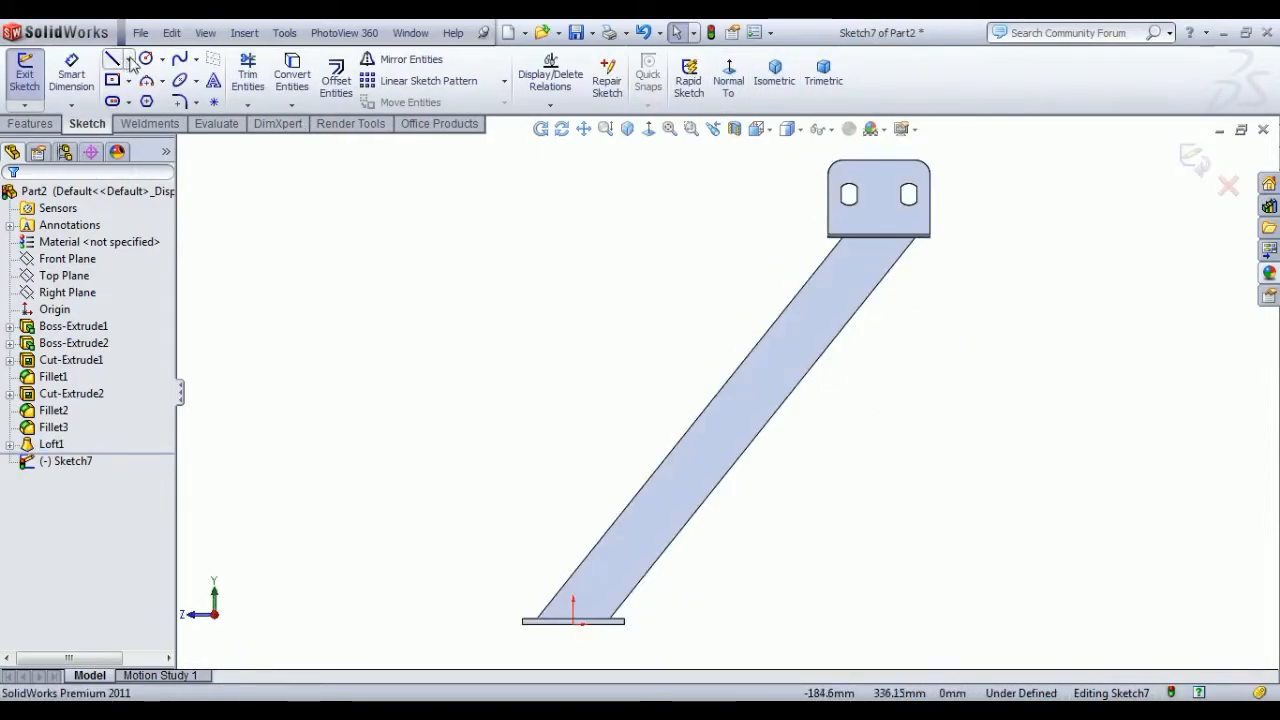
left_click(732, 423)
left_click(746, 434)
right_click(878, 380)
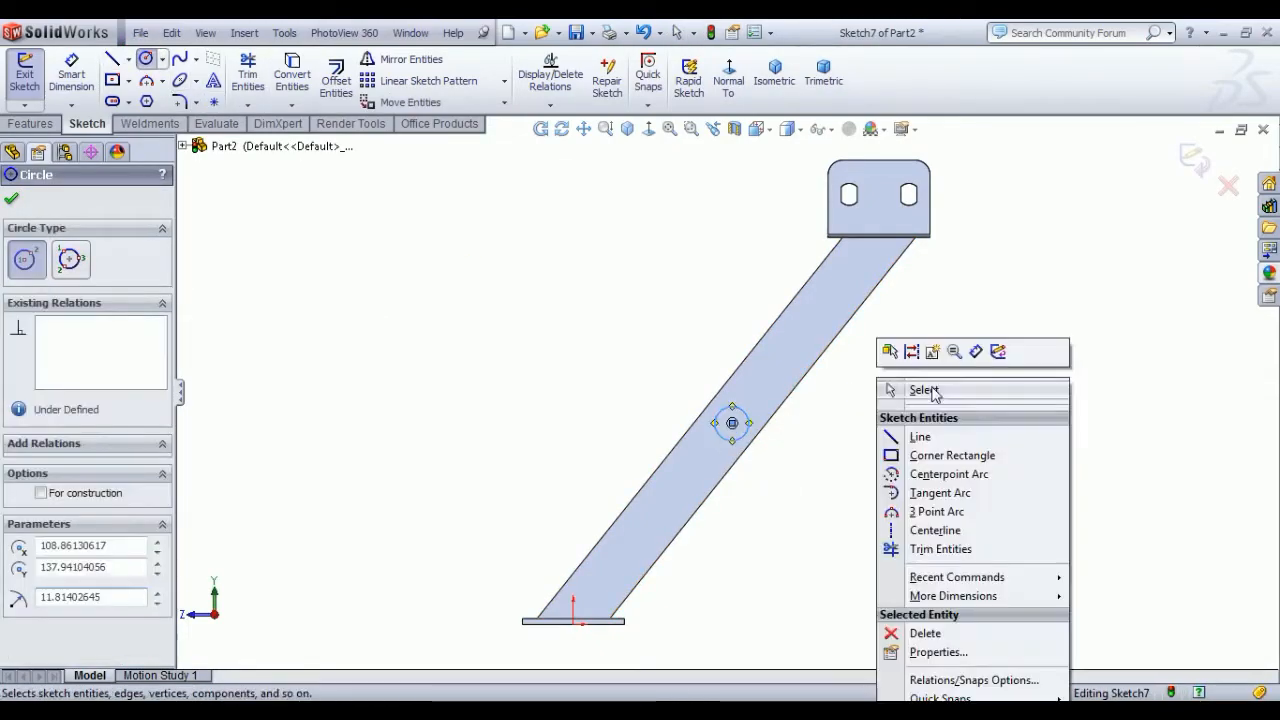
left_click(925, 390)
Step: Draw a centerline along the post from the midpoint of the channel's underside edge to the midpoint of the post's base edge
left_click(128, 59)
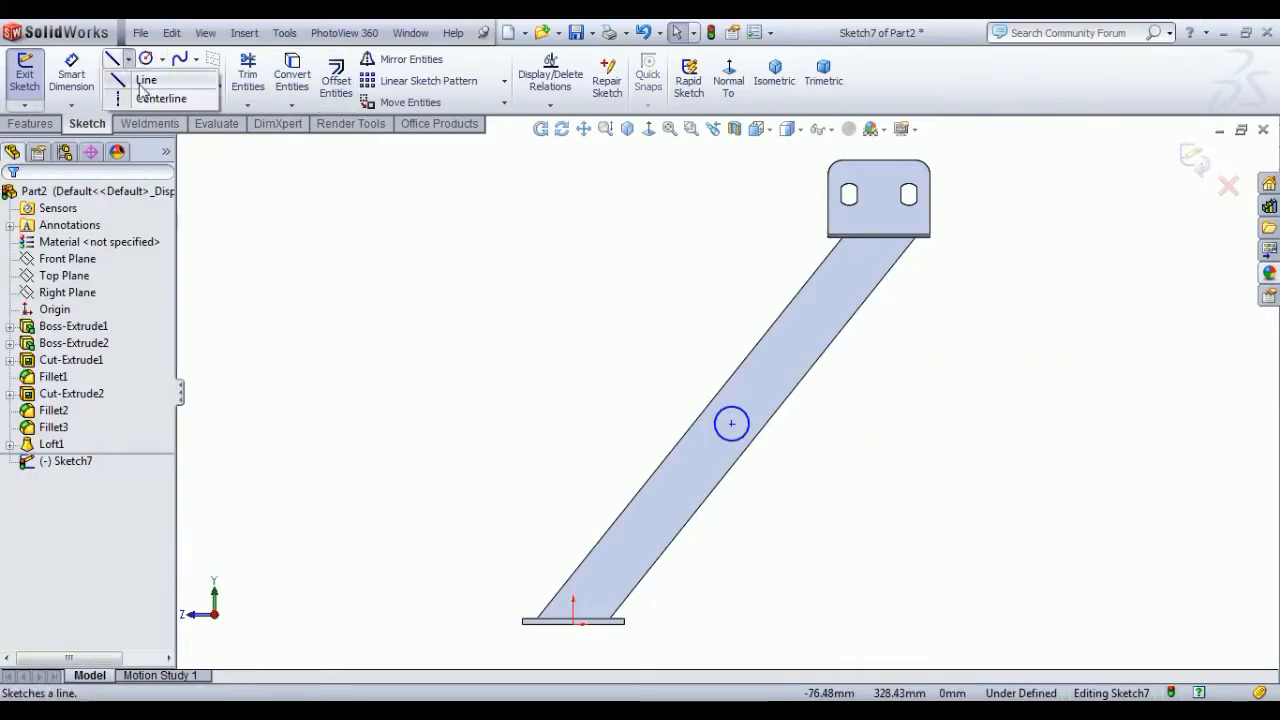
left_click(148, 94)
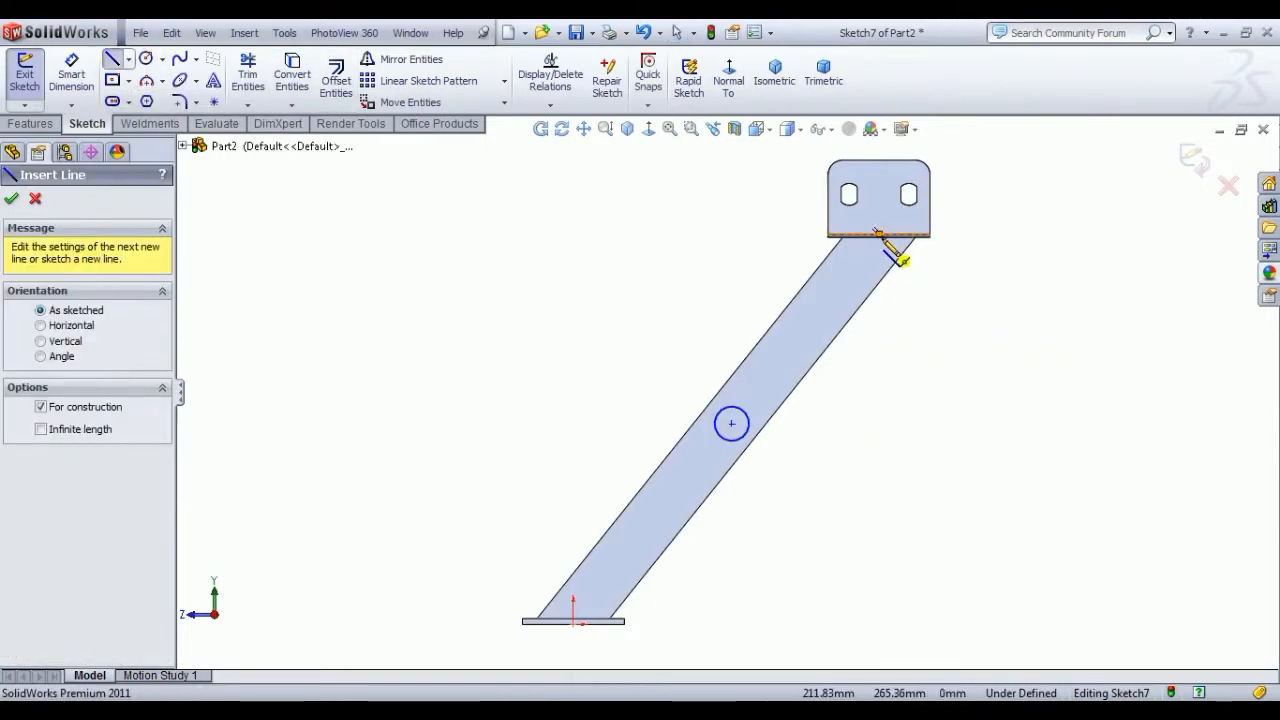
scroll(886, 280, "down", 8)
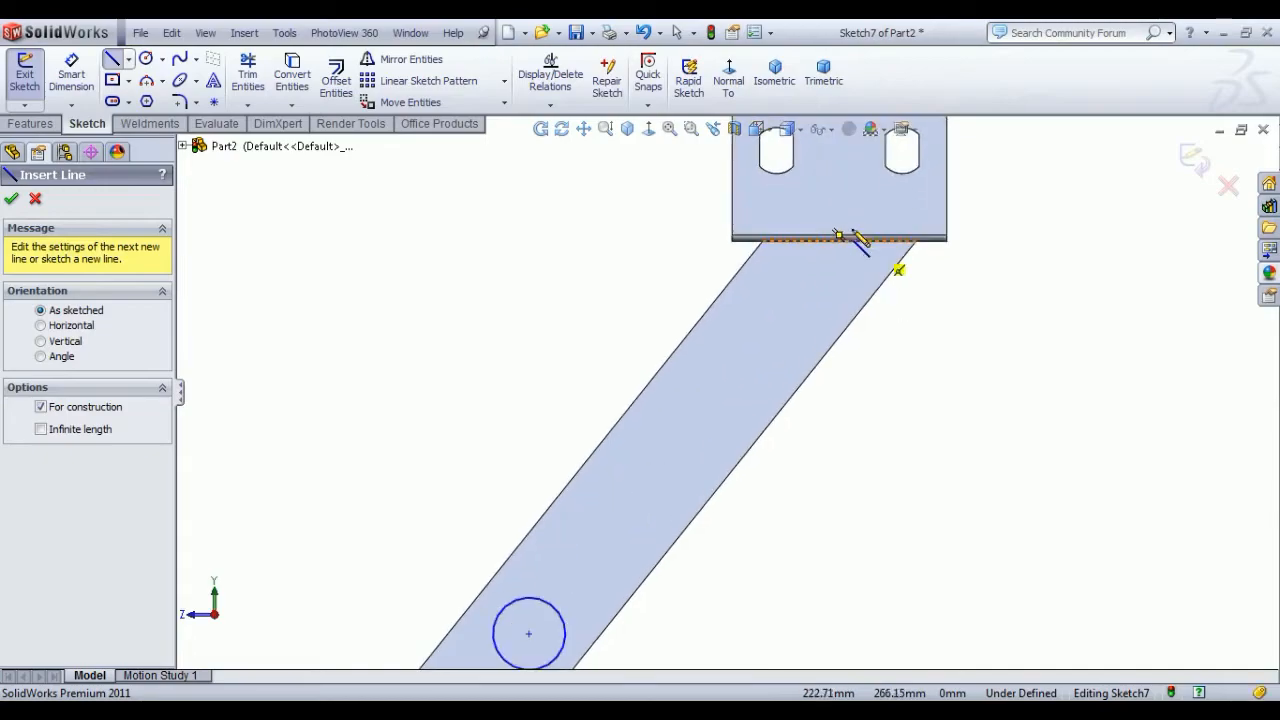
left_click(789, 257)
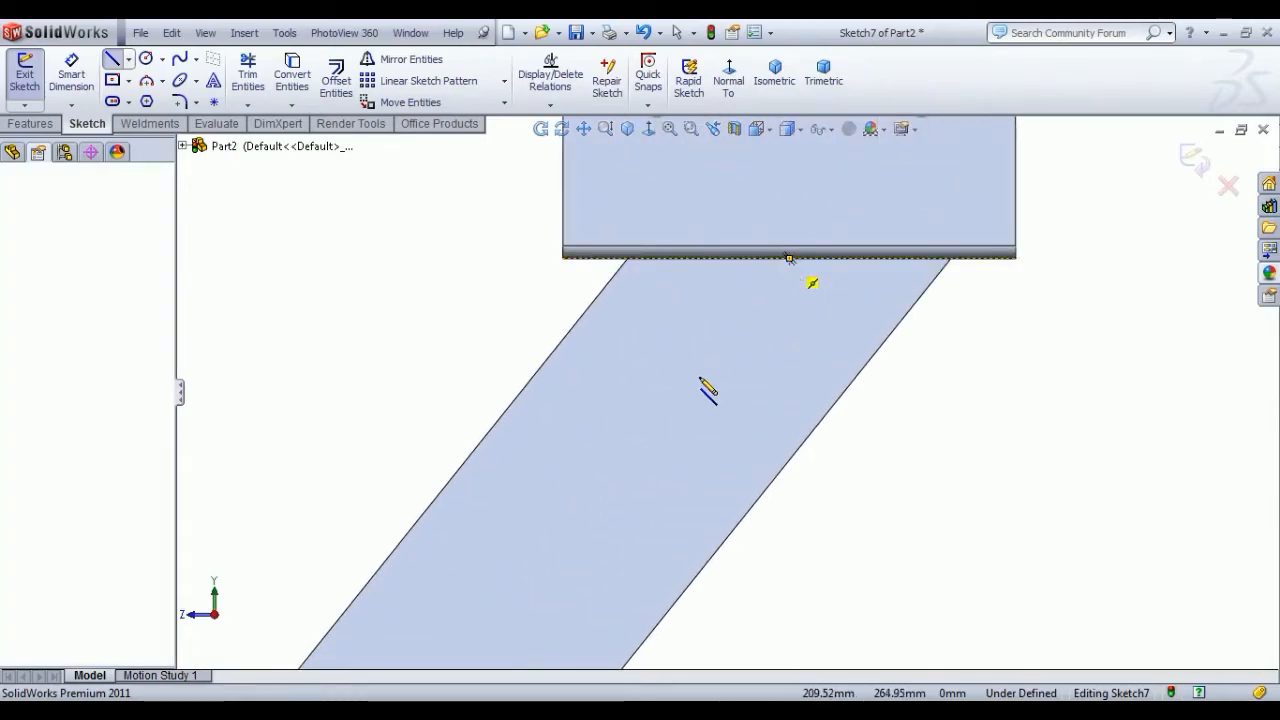
scroll(700, 386, "up", 6)
scroll(600, 540, "up", 3)
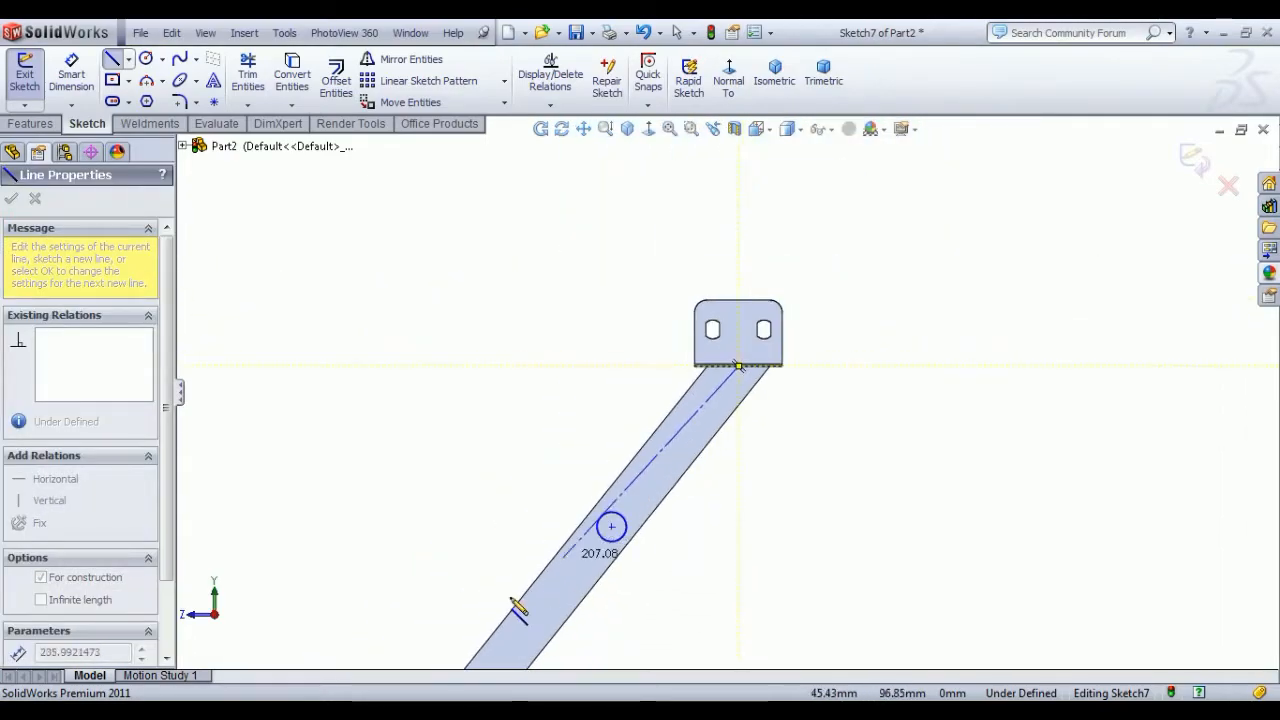
scroll(500, 655, "up", 2)
scroll(617, 538, "down", 9)
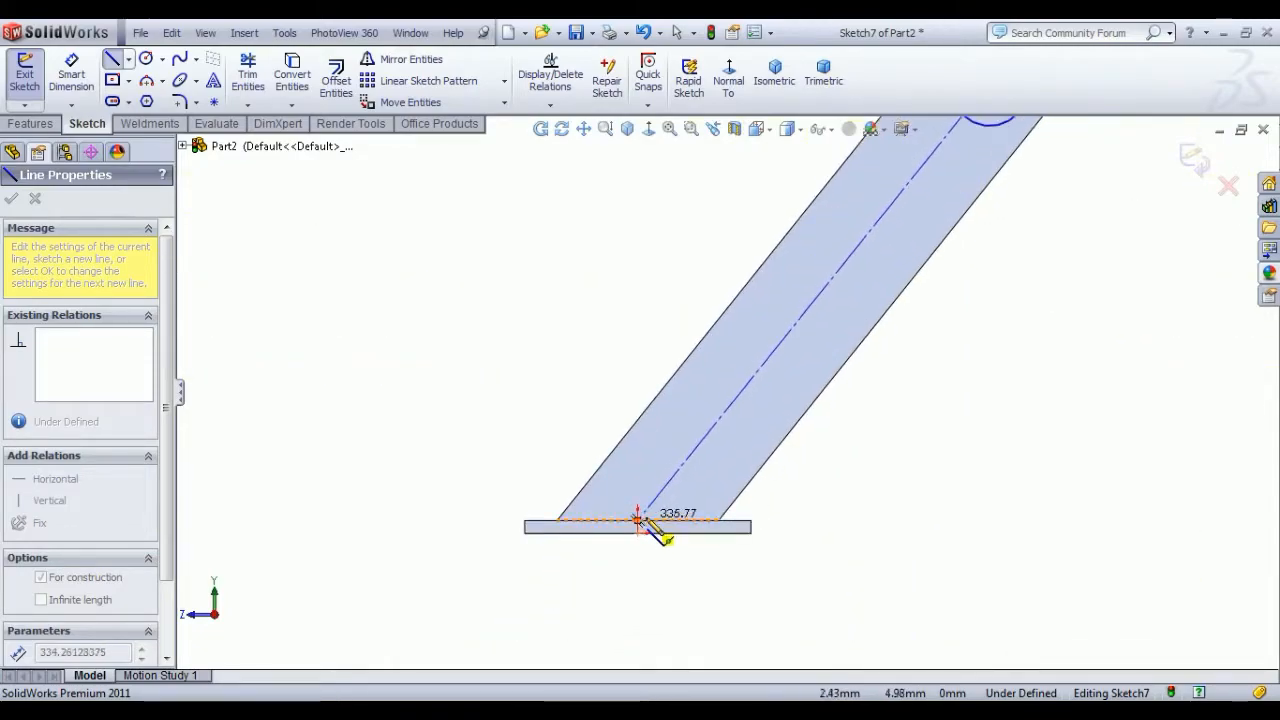
left_click(634, 518)
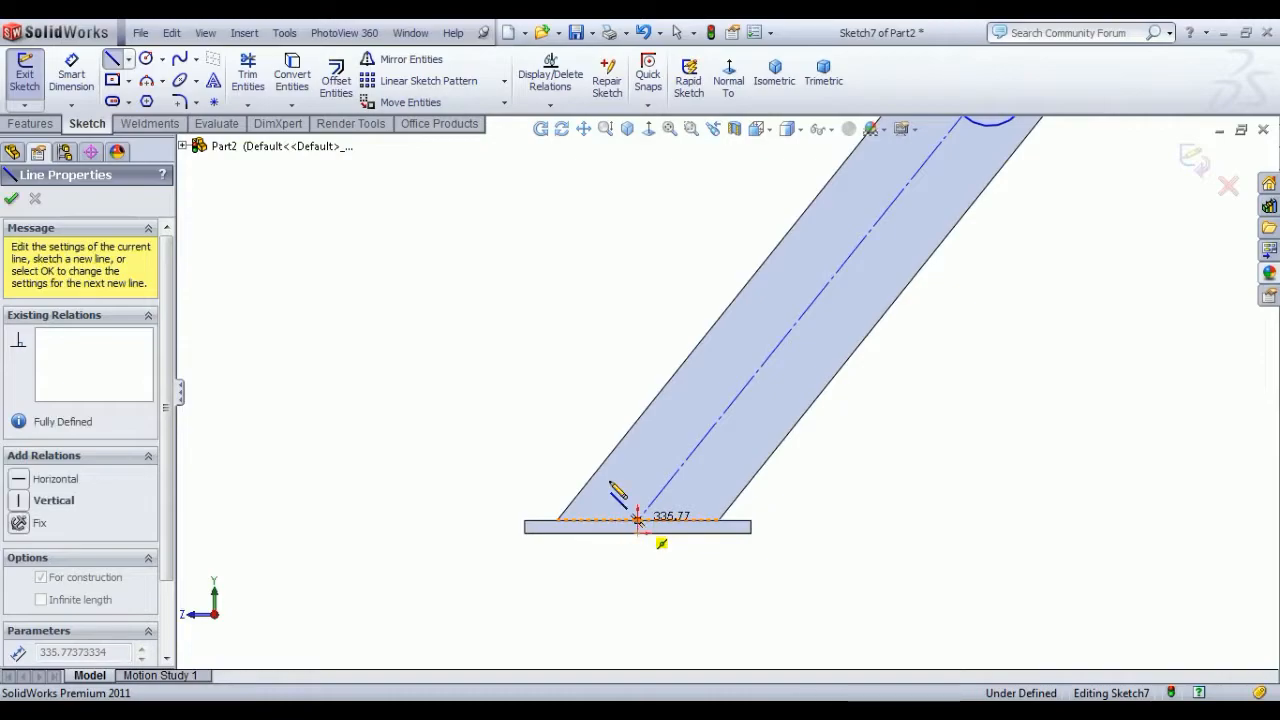
right_click(552, 357)
left_click(600, 393)
key("Escape")
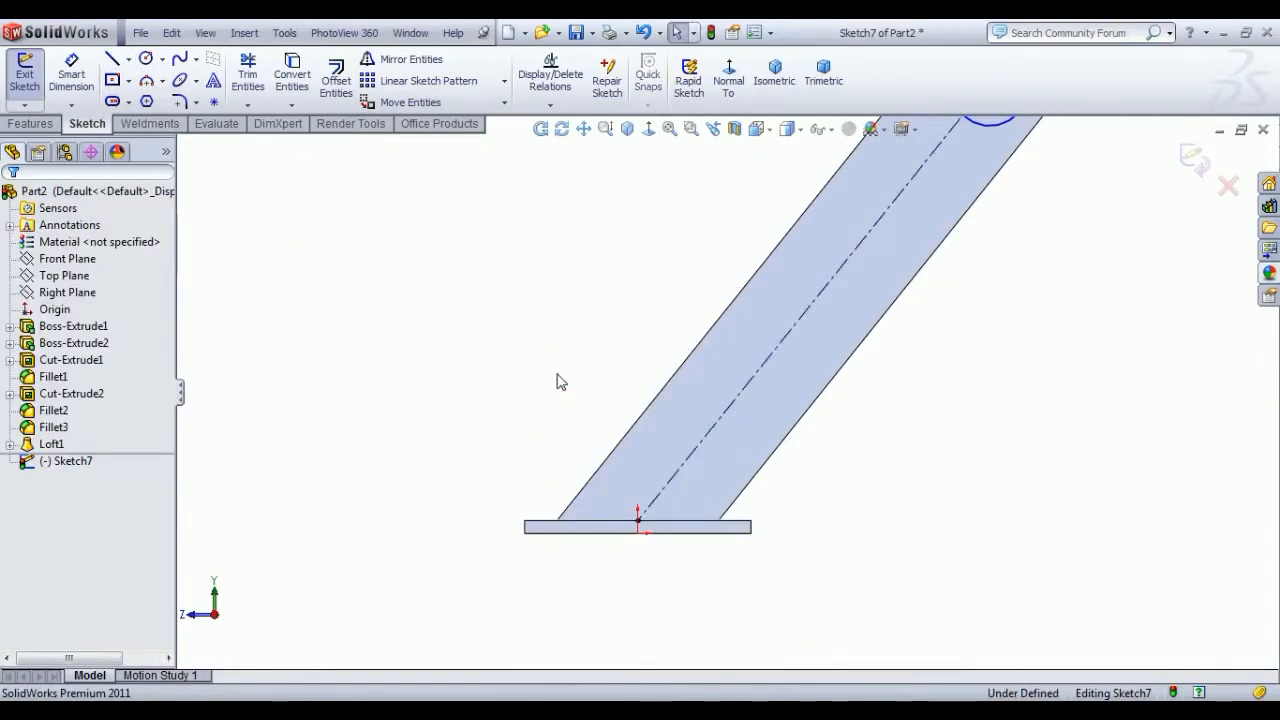
Step: Make the circle's center point coincident with the post's centerline
scroll(727, 380, "up", 1)
scroll(914, 208, "up", 1)
scroll(794, 323, "down", 3)
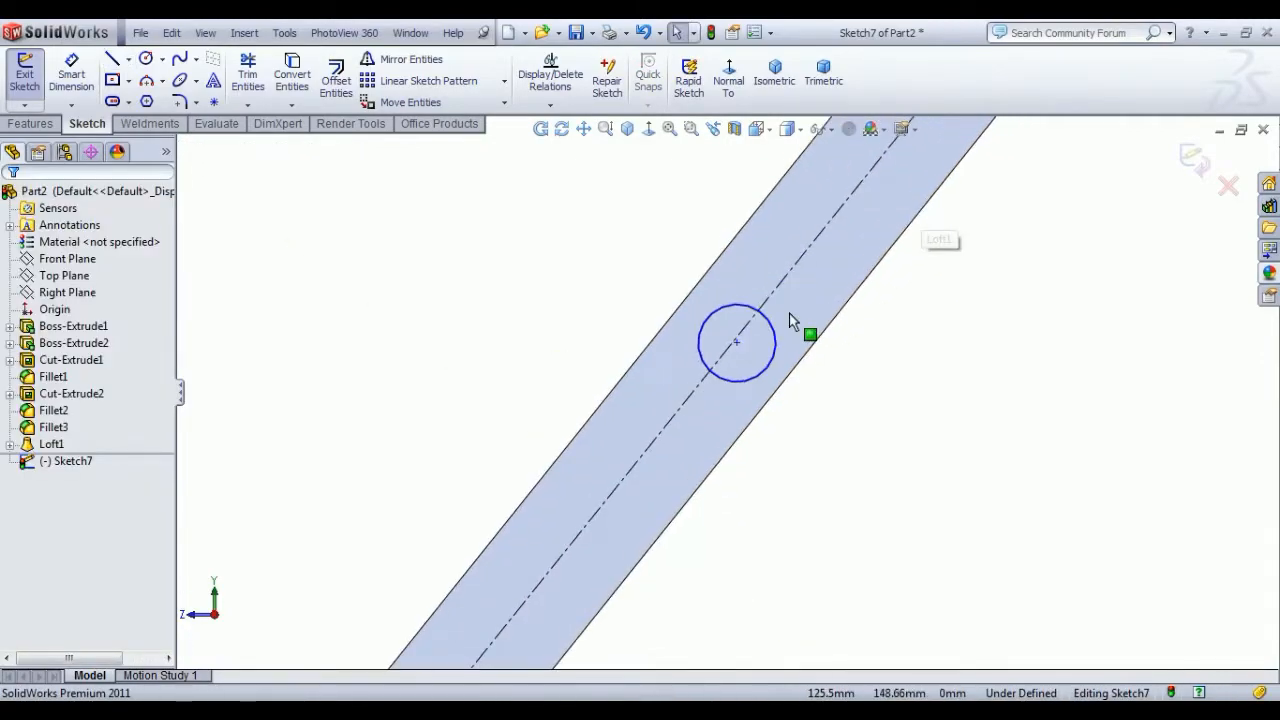
left_click(686, 381)
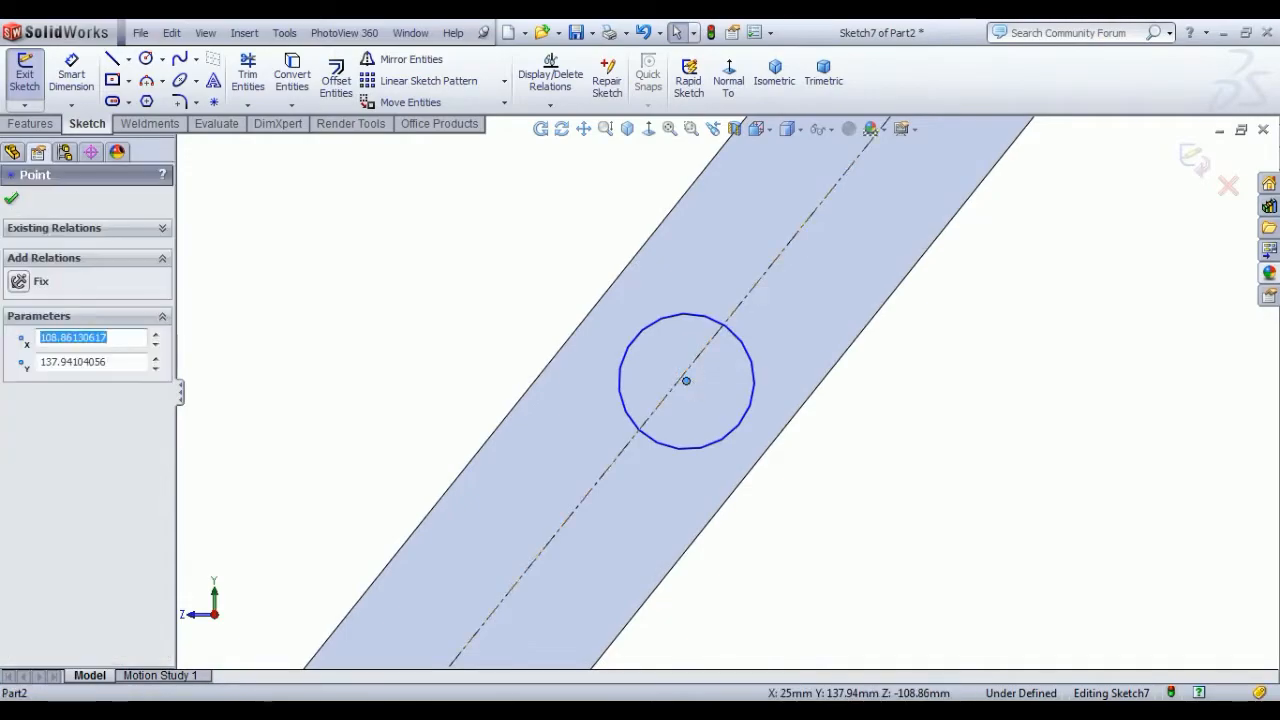
left_click(668, 398, "ctrl")
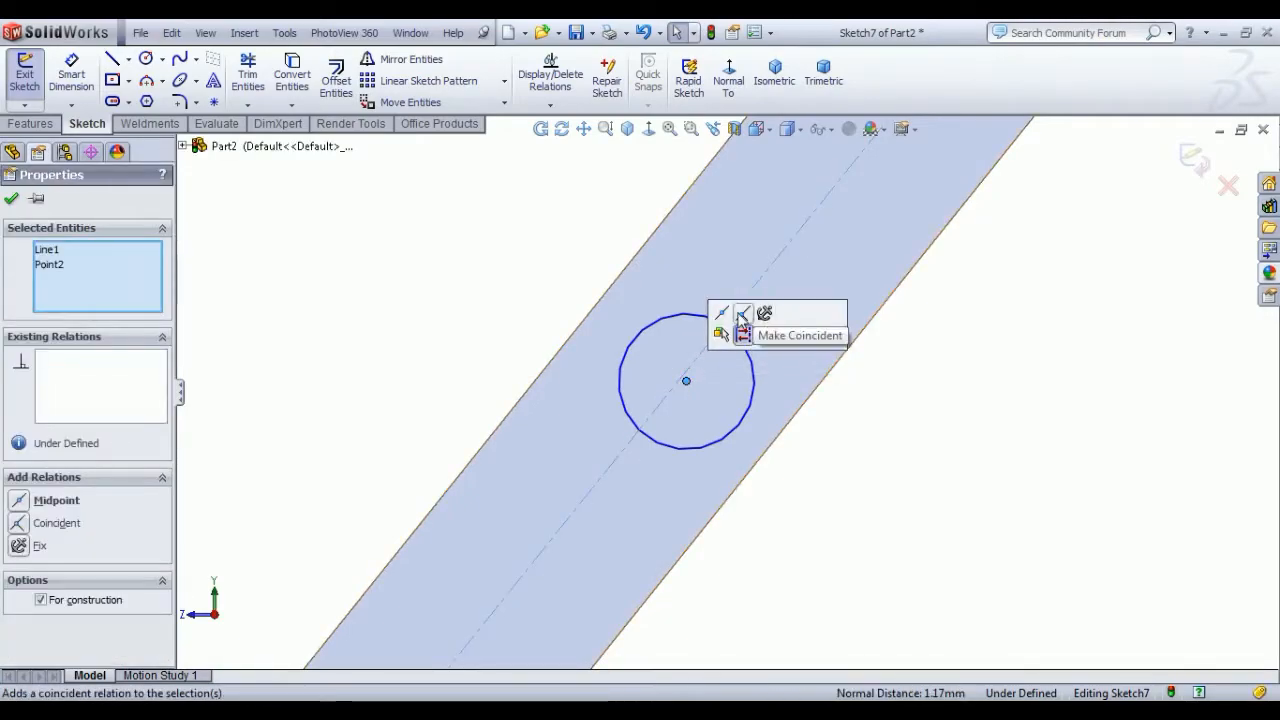
left_click(740, 318)
left_click(1014, 451)
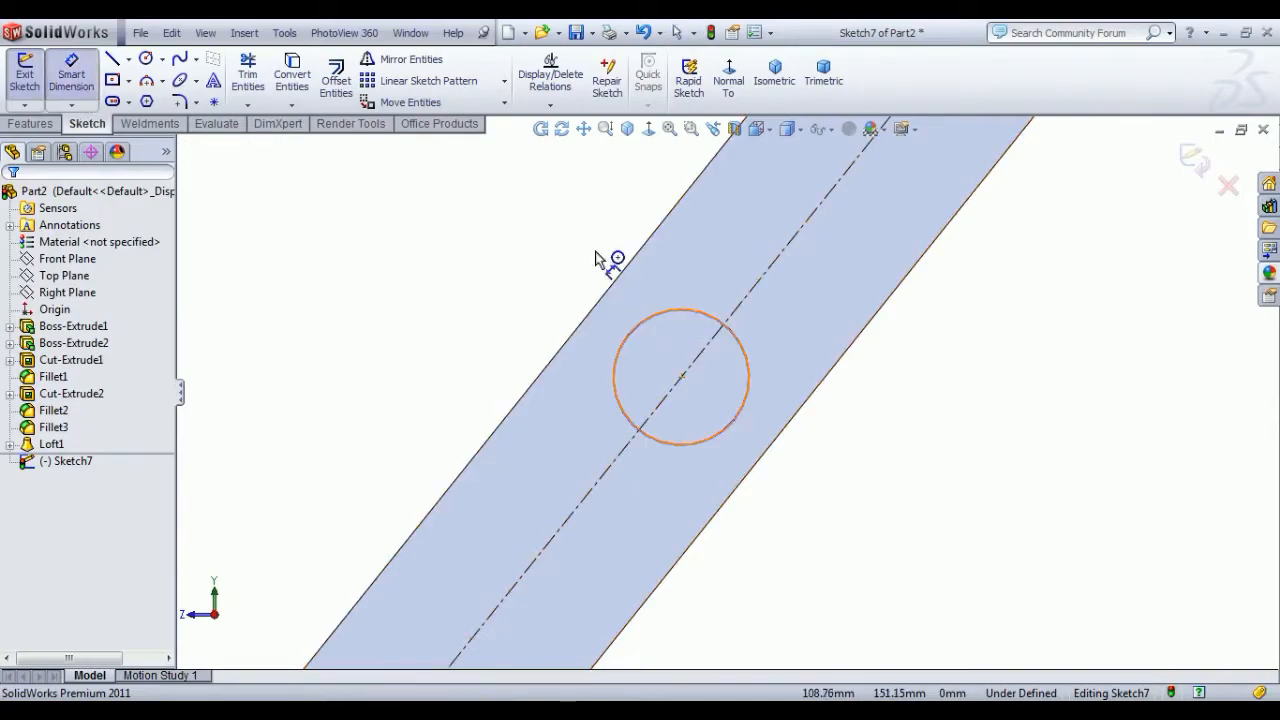
Step: Dimension the circle's diameter as 12 mm
left_click(655, 310)
left_click(580, 230)
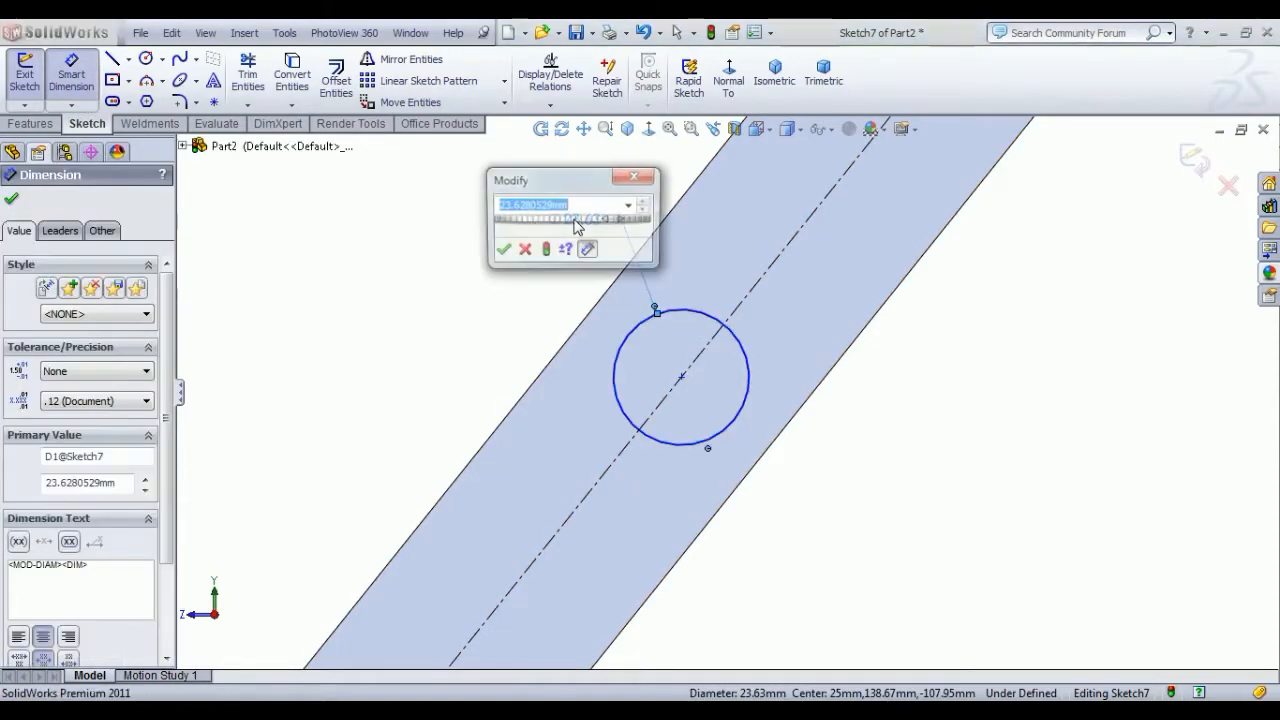
type("1")
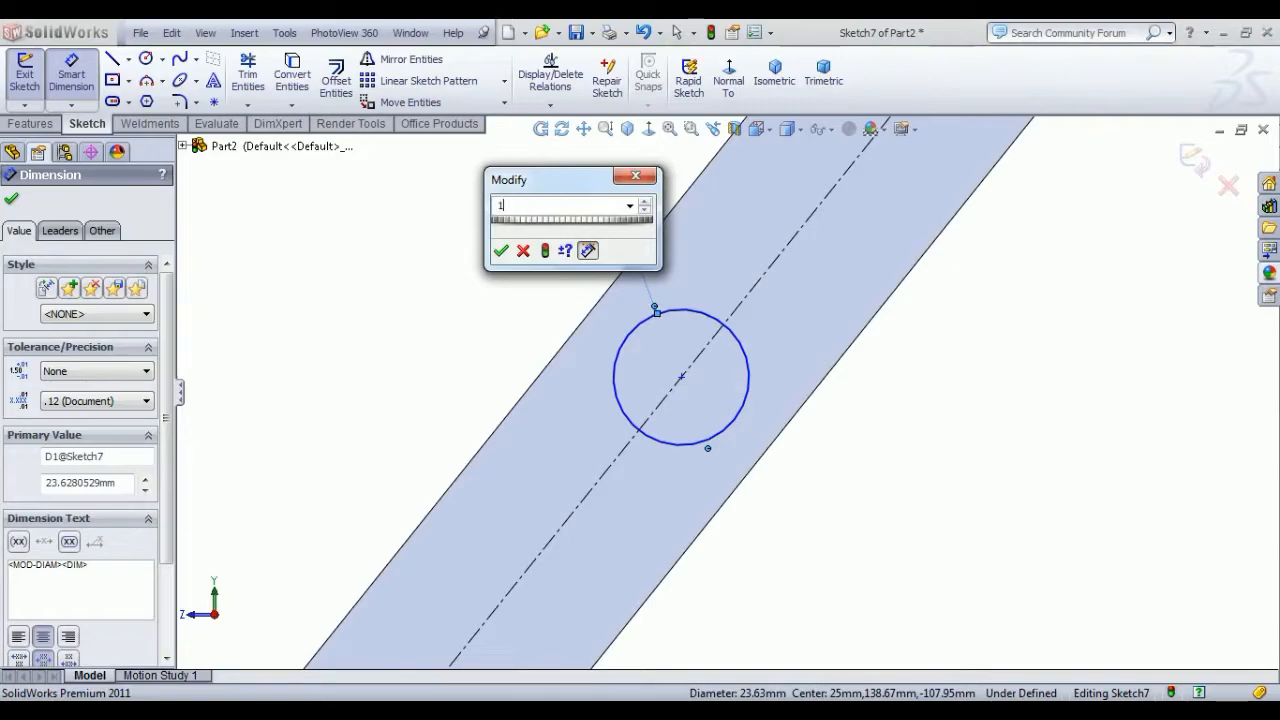
type("2")
key("Return")
Step: Add an aligned dimension of 163 mm between the centerline's lower endpoint and the circle's center
scroll(650, 420, "up", 4)
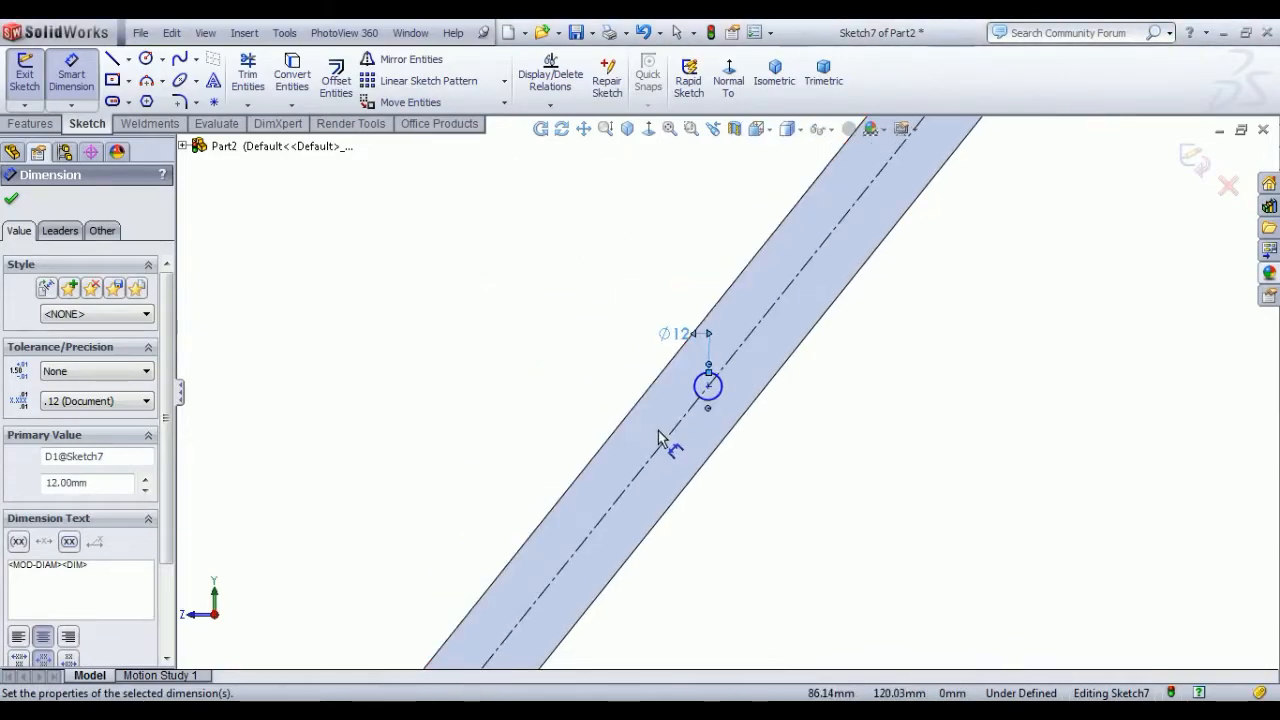
scroll(658, 438, "up", 3)
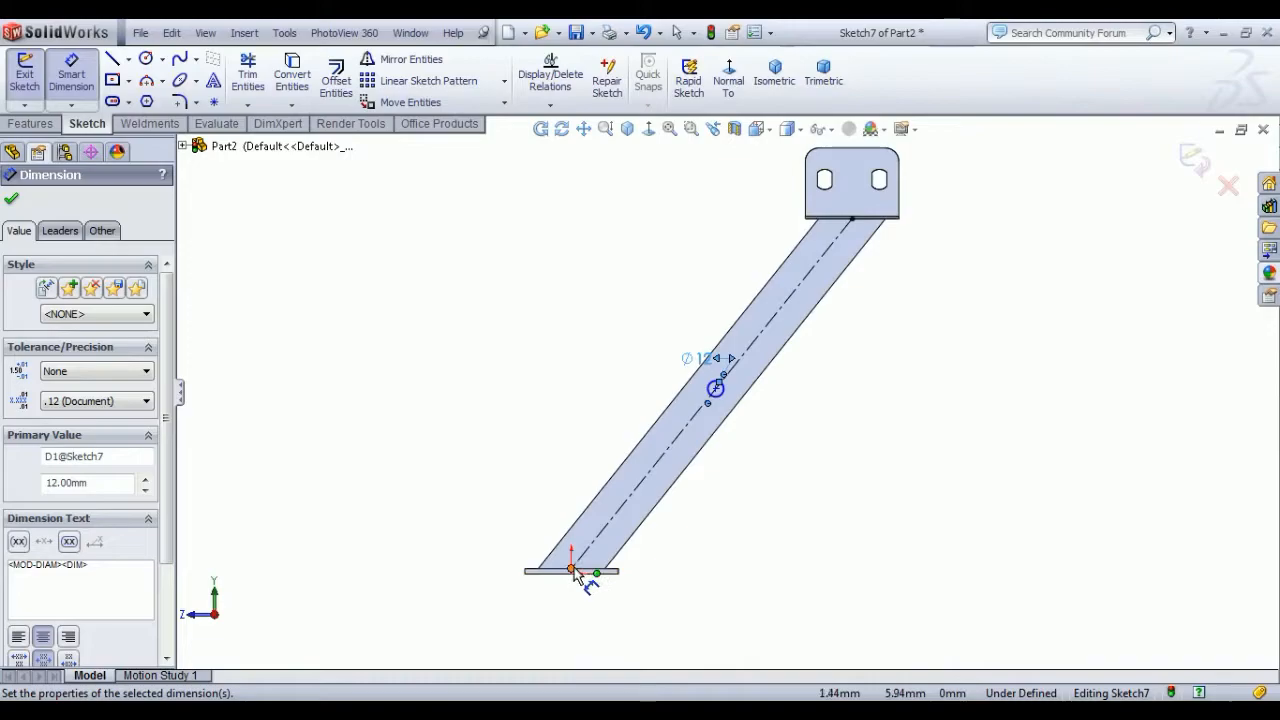
scroll(575, 572, "down", 5)
left_click(694, 430)
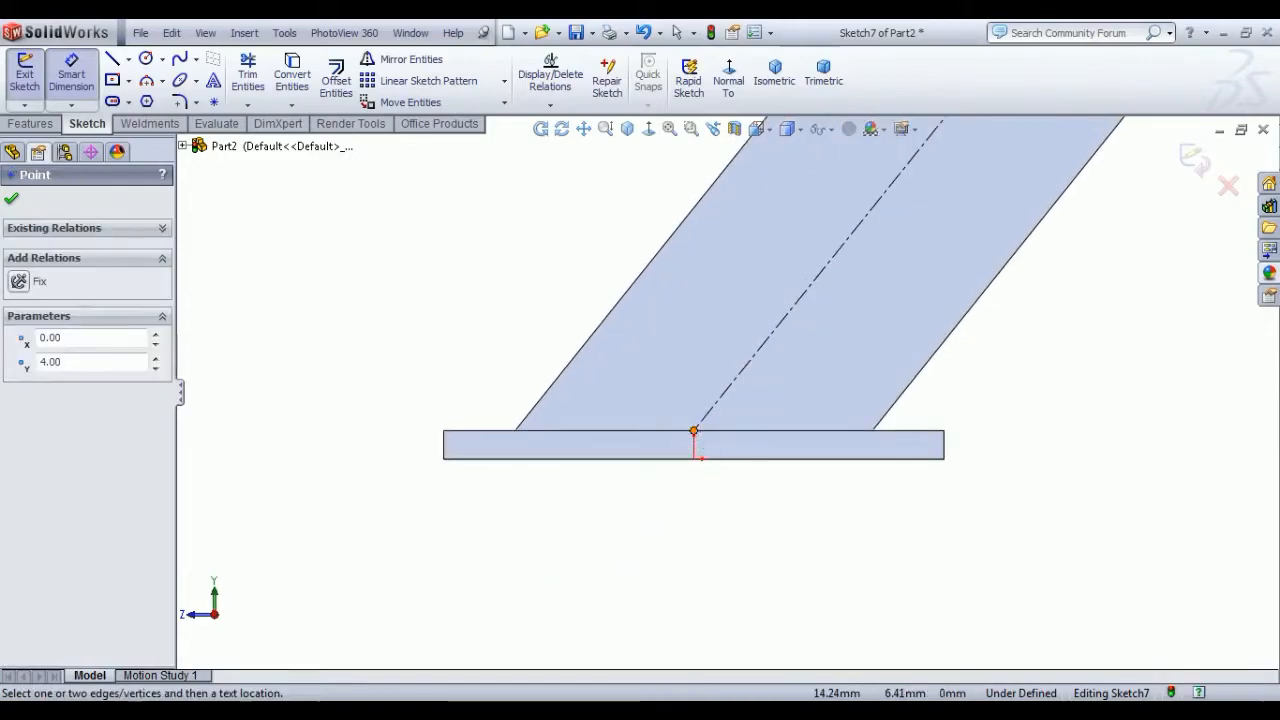
scroll(726, 395, "up", 5)
scroll(864, 240, "down", 6)
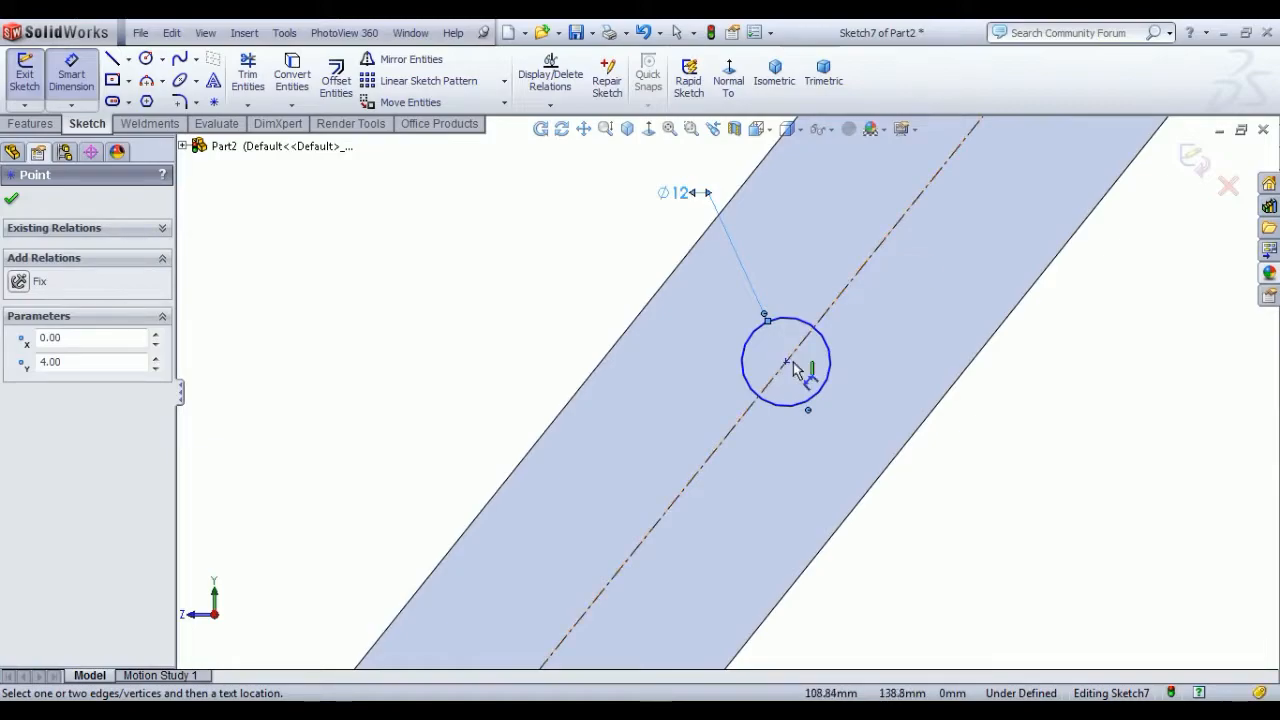
left_click(789, 364)
scroll(786, 480, "up", 3)
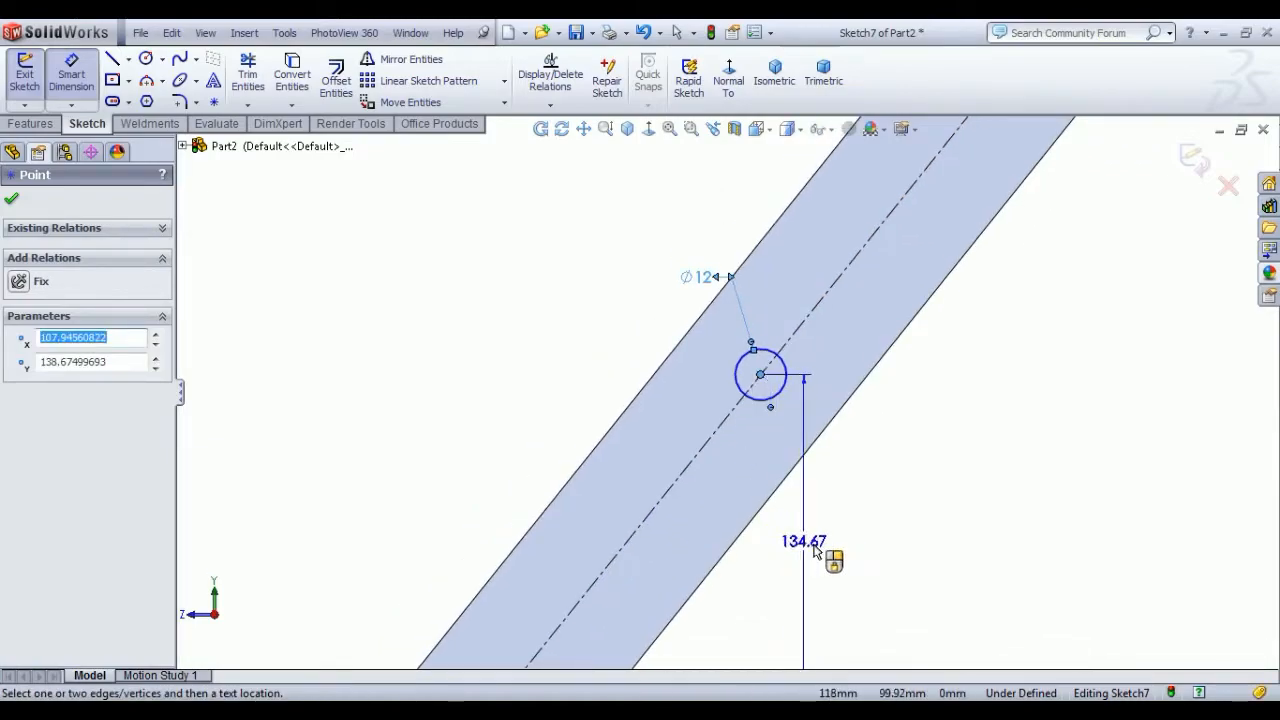
scroll(806, 548, "up", 5)
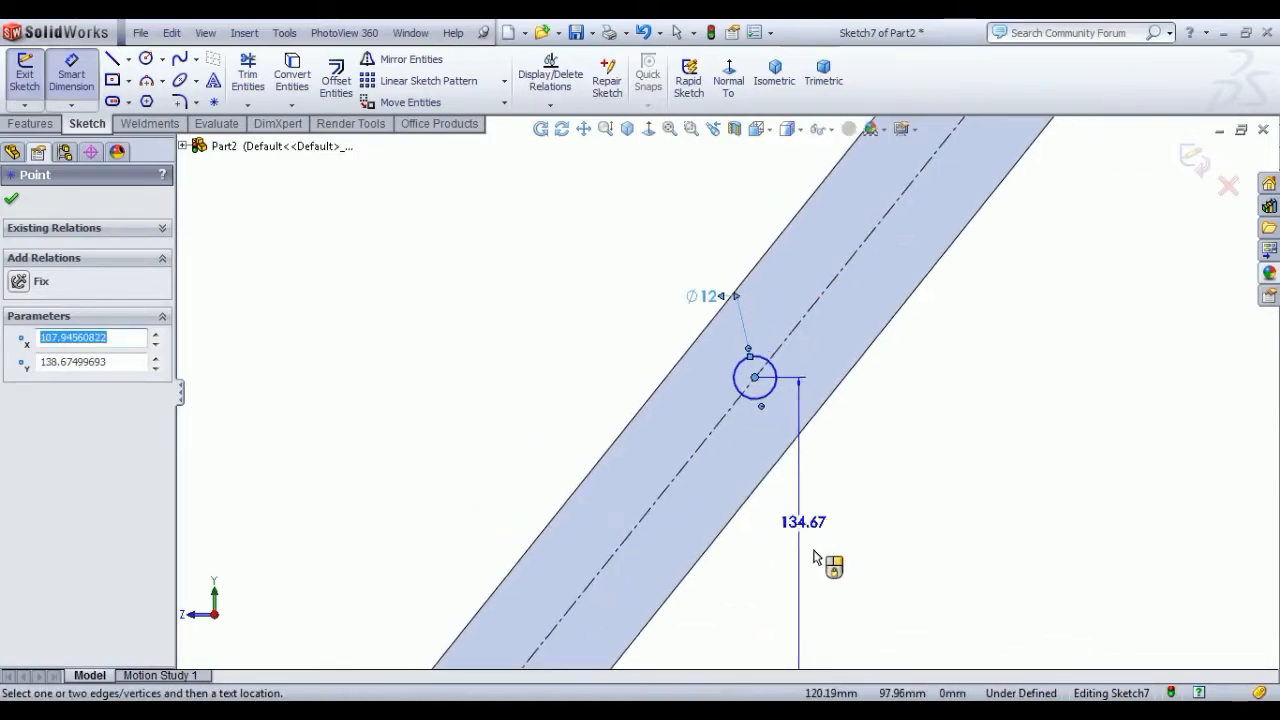
left_click(757, 571)
type("163")
key("Return")
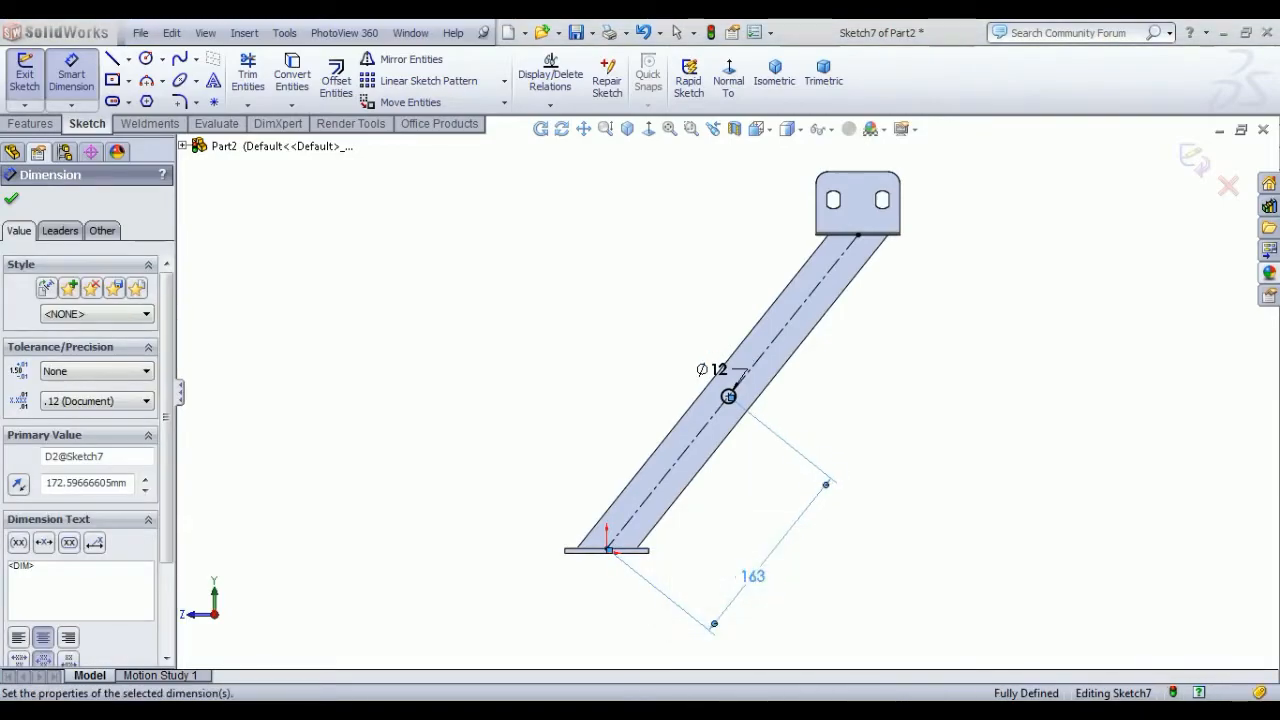
right_click(493, 338)
left_click(495, 332)
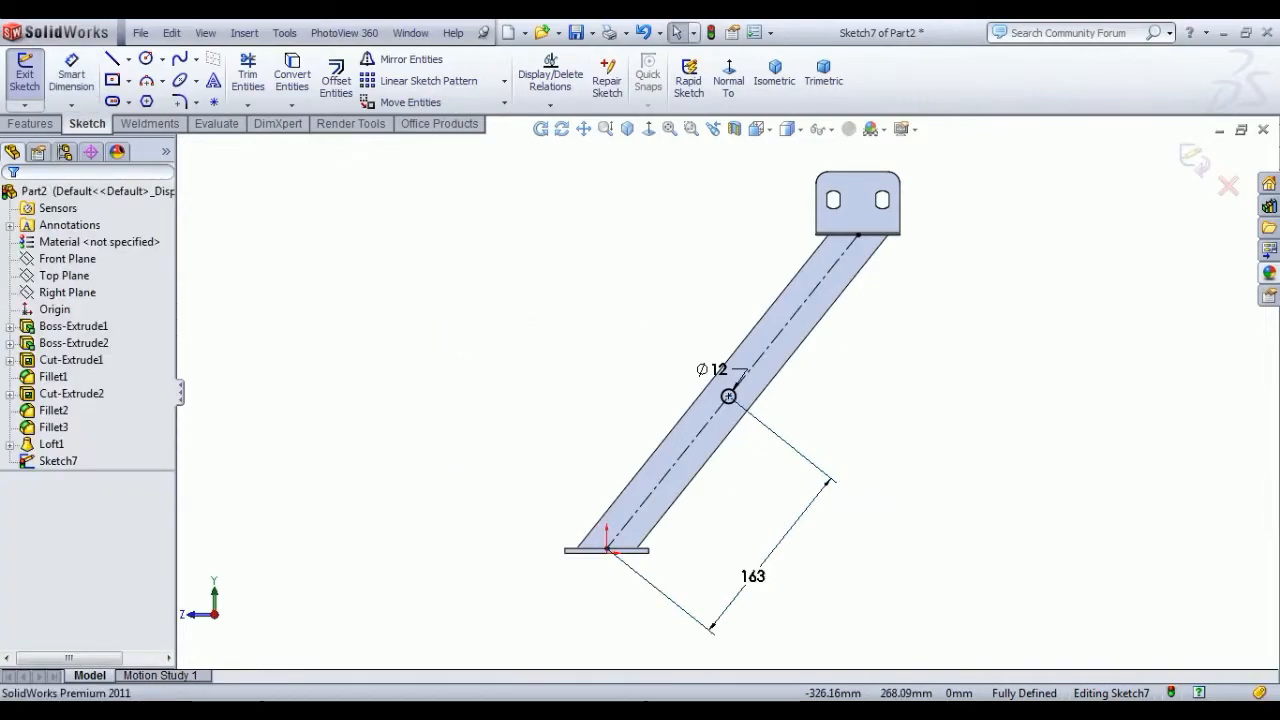
Step: Finish the sketch and cut the 12 mm circle through the post with an Extruded Cut set to Through All
left_click(22, 75)
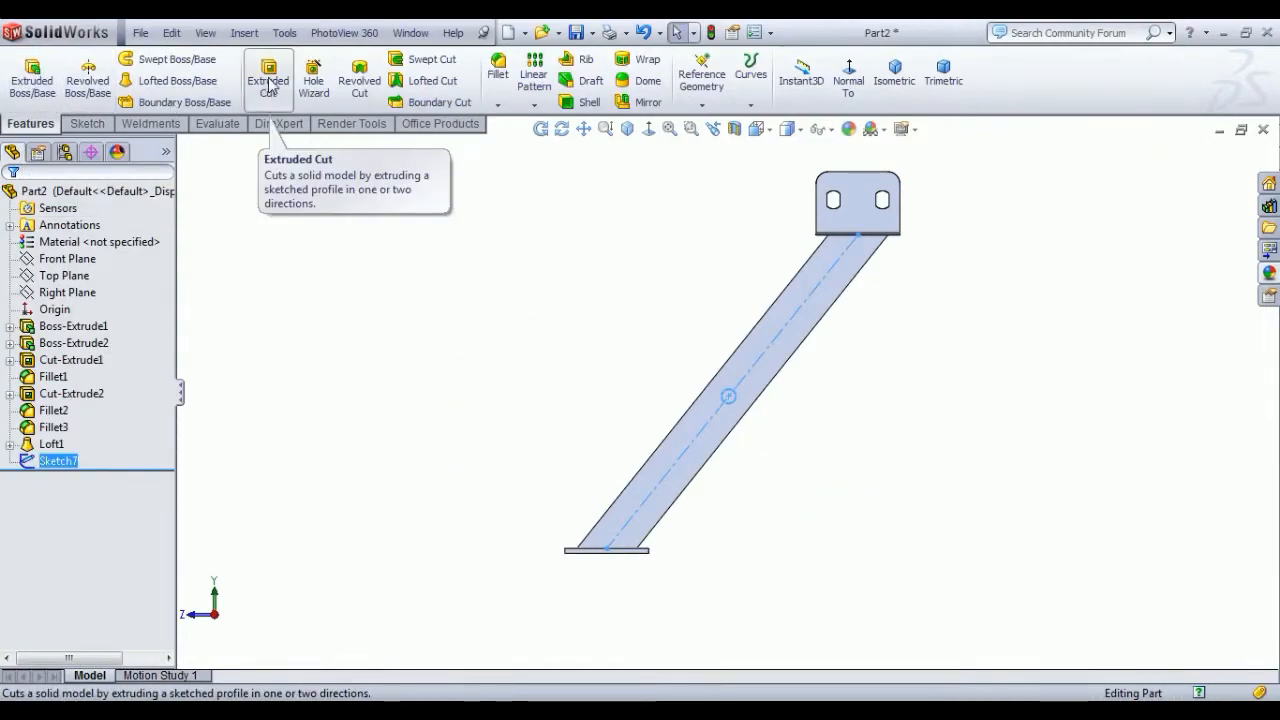
left_click(268, 78)
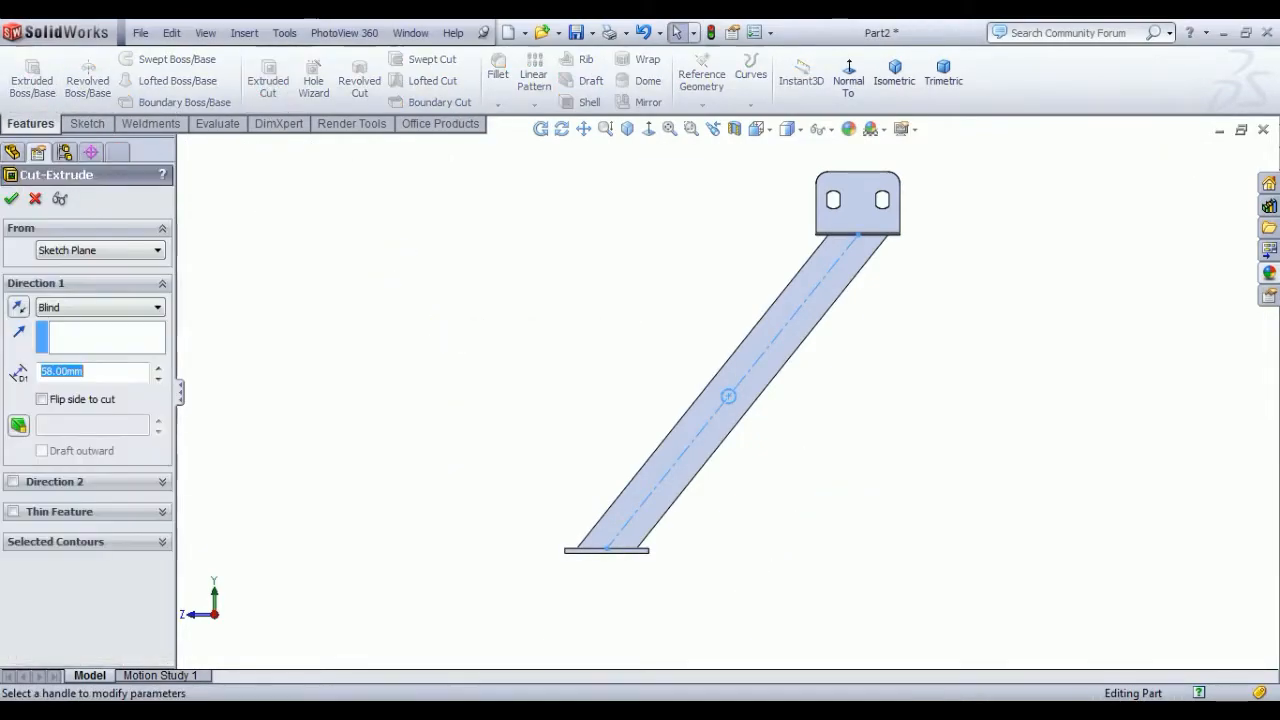
middle_click_drag(335, 307, 515, 385)
left_click(80, 308)
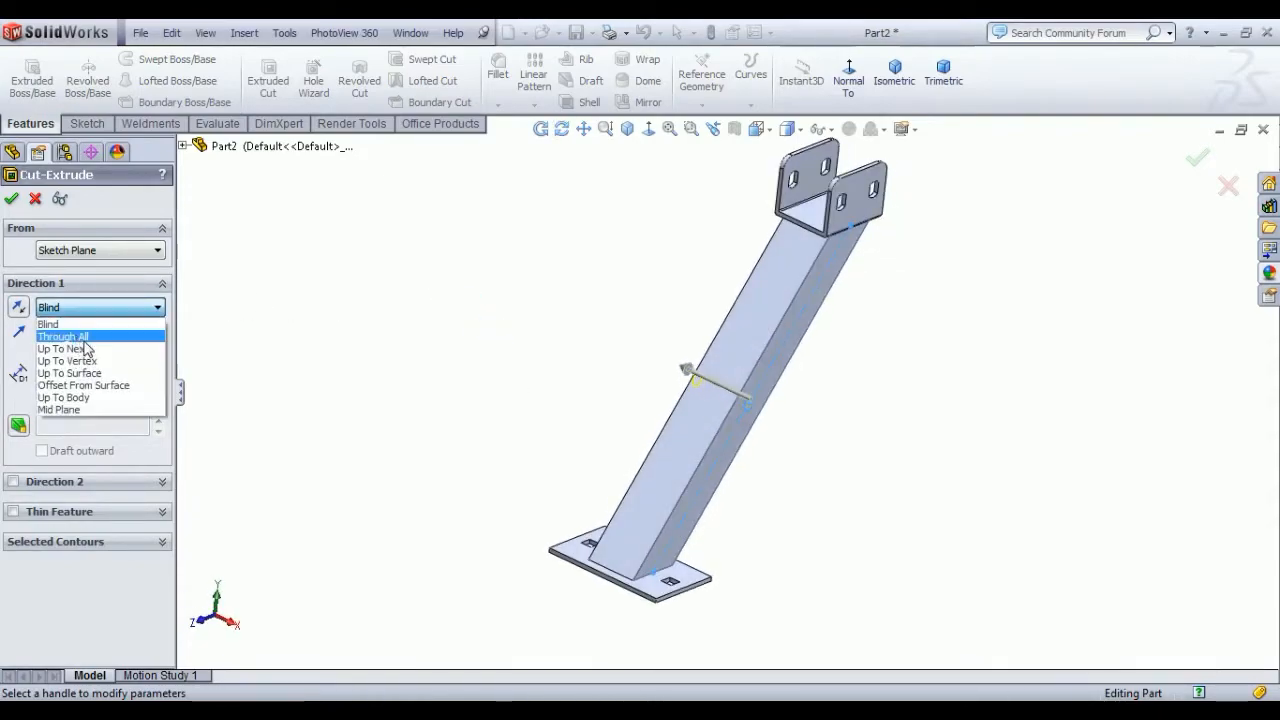
left_click(70, 337)
key("Return")
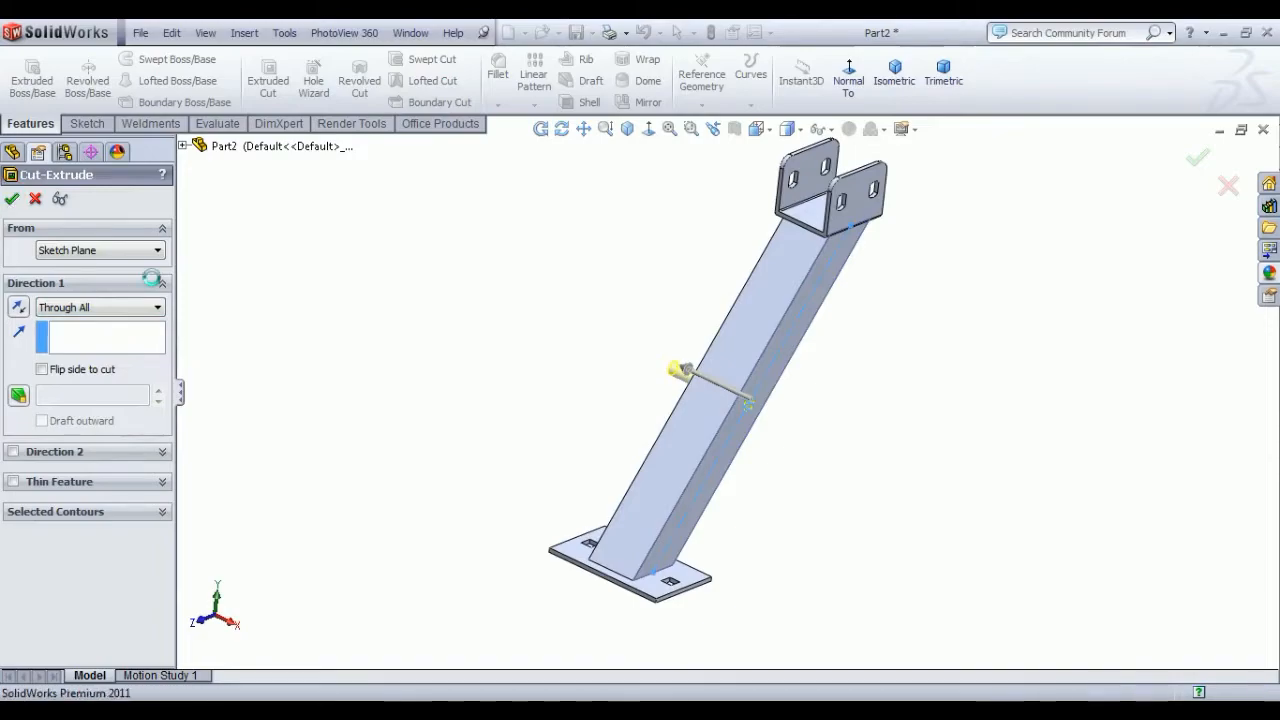
middle_click_drag(614, 436, 480, 395)
left_click(44, 462)
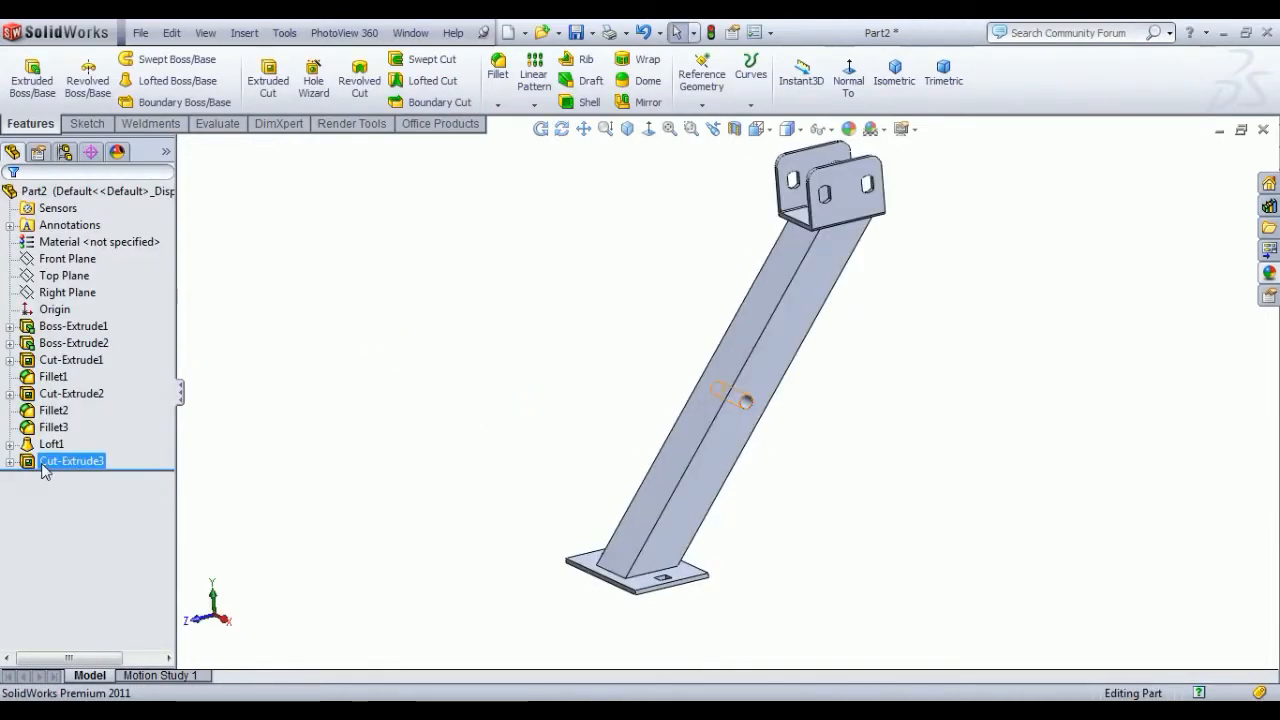
Step: Start a sketch on the Right Plane and convert the circular edge of the post's 12 mm hole into it
left_click(67, 292)
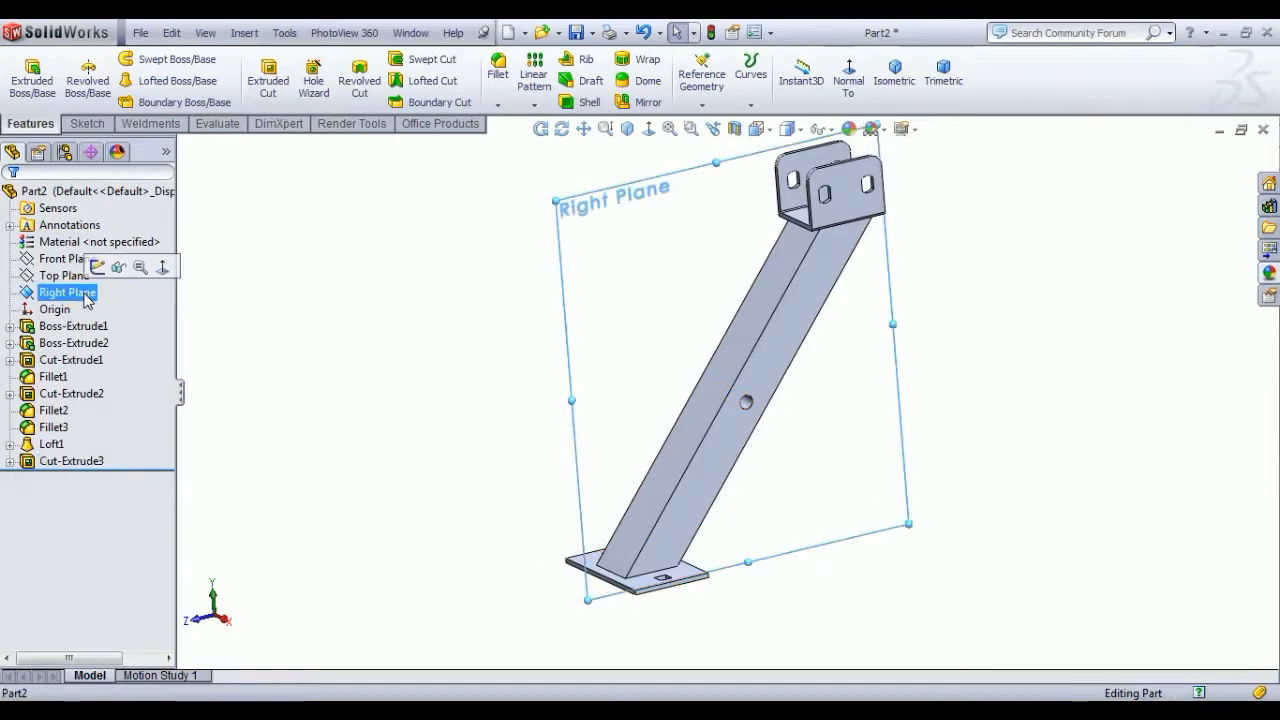
left_click(104, 269)
left_click(775, 75)
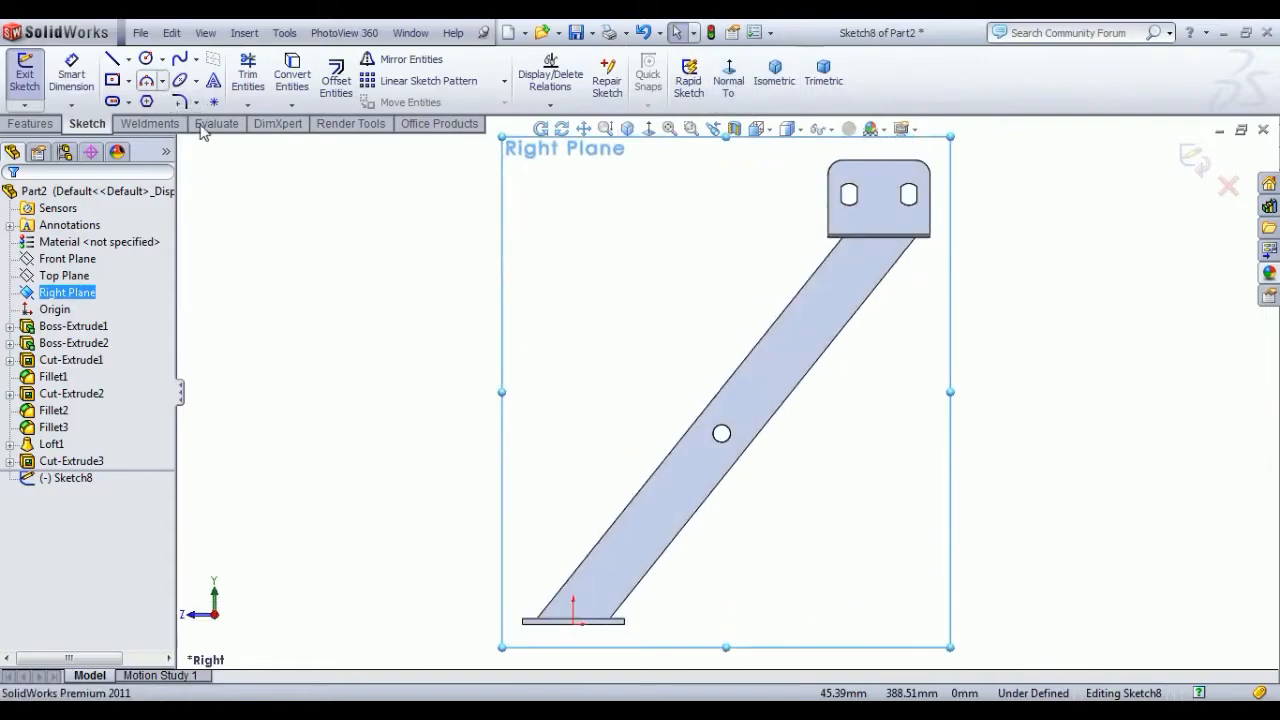
scroll(731, 440, "down", 3)
left_click(722, 466)
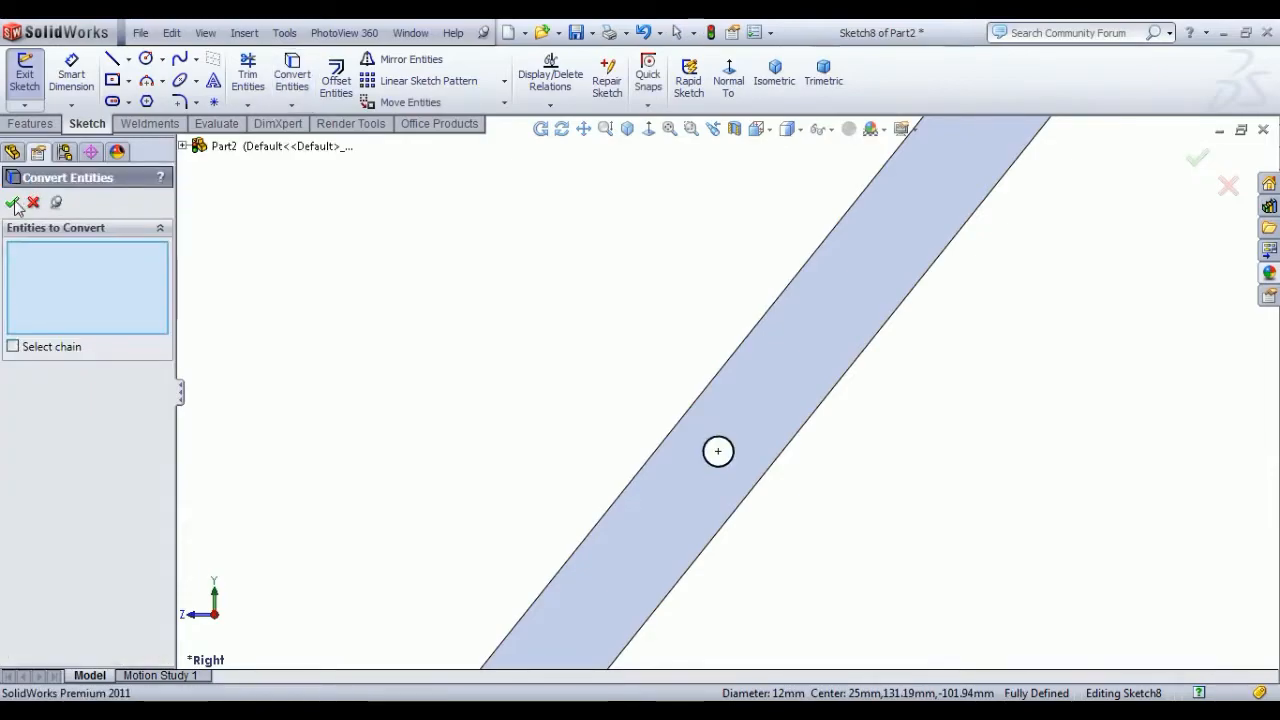
left_click(13, 204)
Step: Sketch a concentric circle about 6 mm in diameter inside the converted hole edge
left_click(146, 59)
scroll(643, 466, "down", 3)
left_click(687, 428)
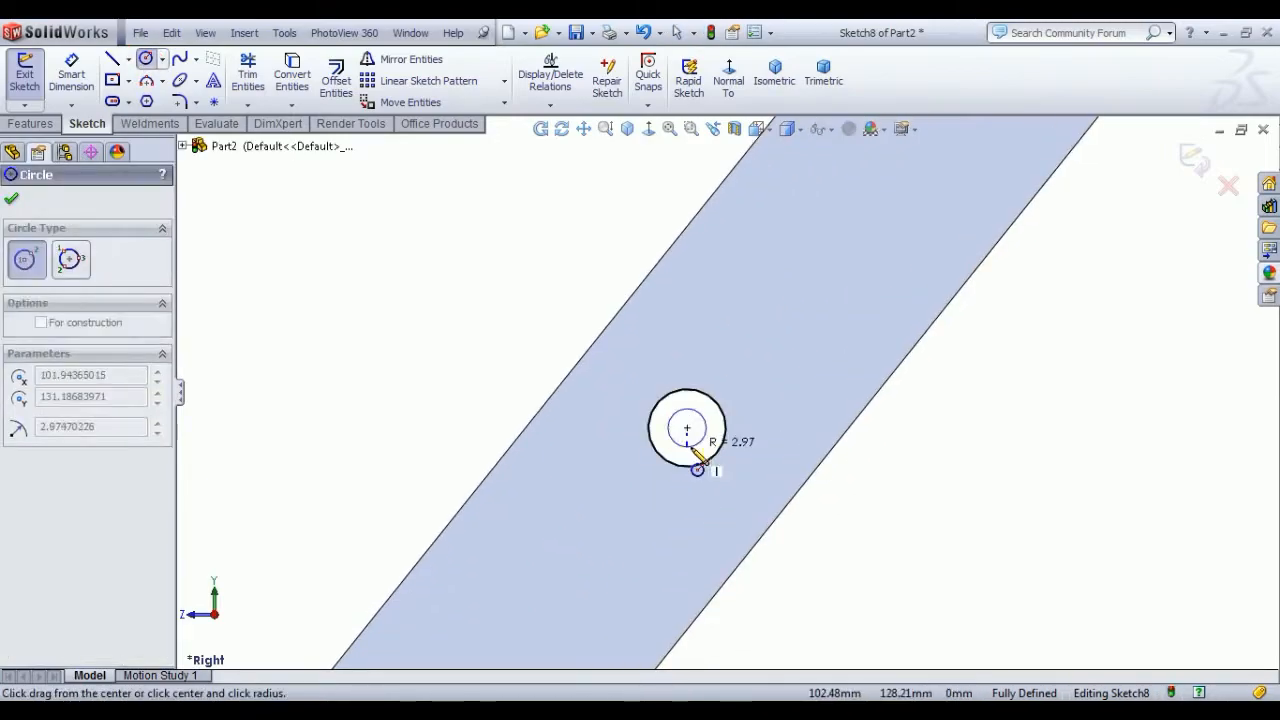
left_click(699, 444)
Step: Dimension the inner circle's diameter as 8 mm
left_click(71, 75)
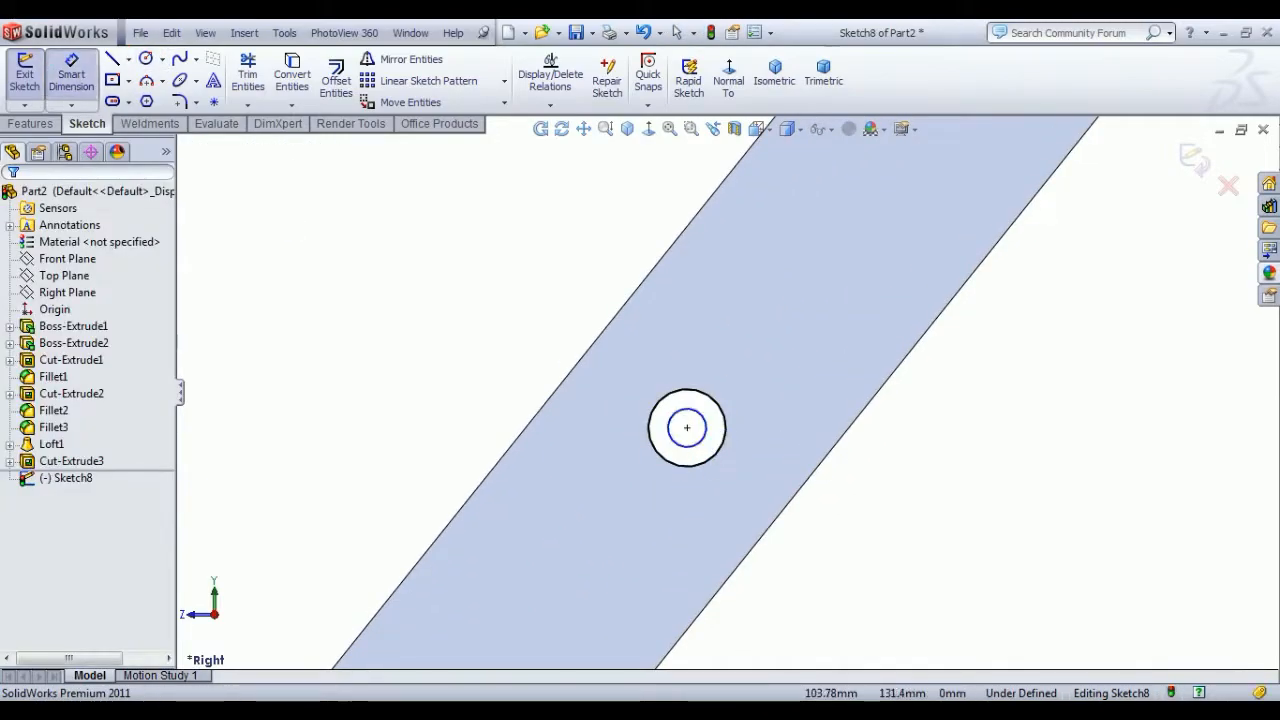
left_click(705, 426)
left_click(966, 400)
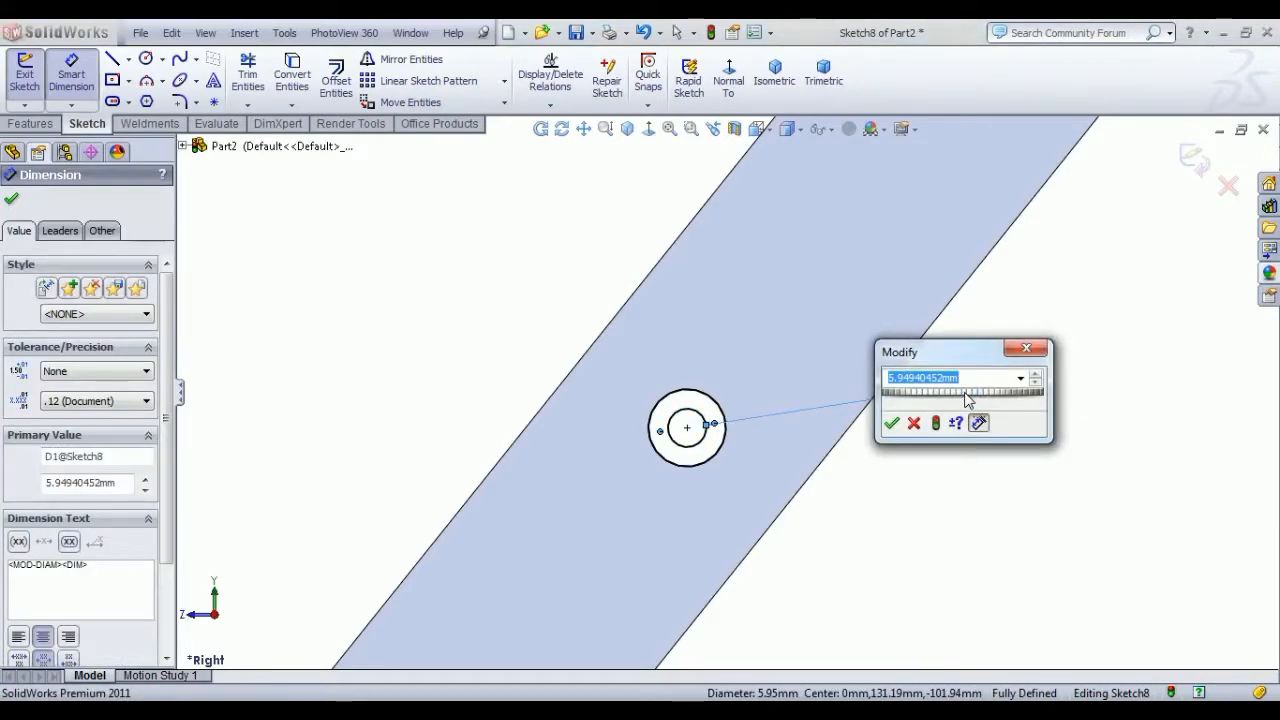
type("8")
key("Return")
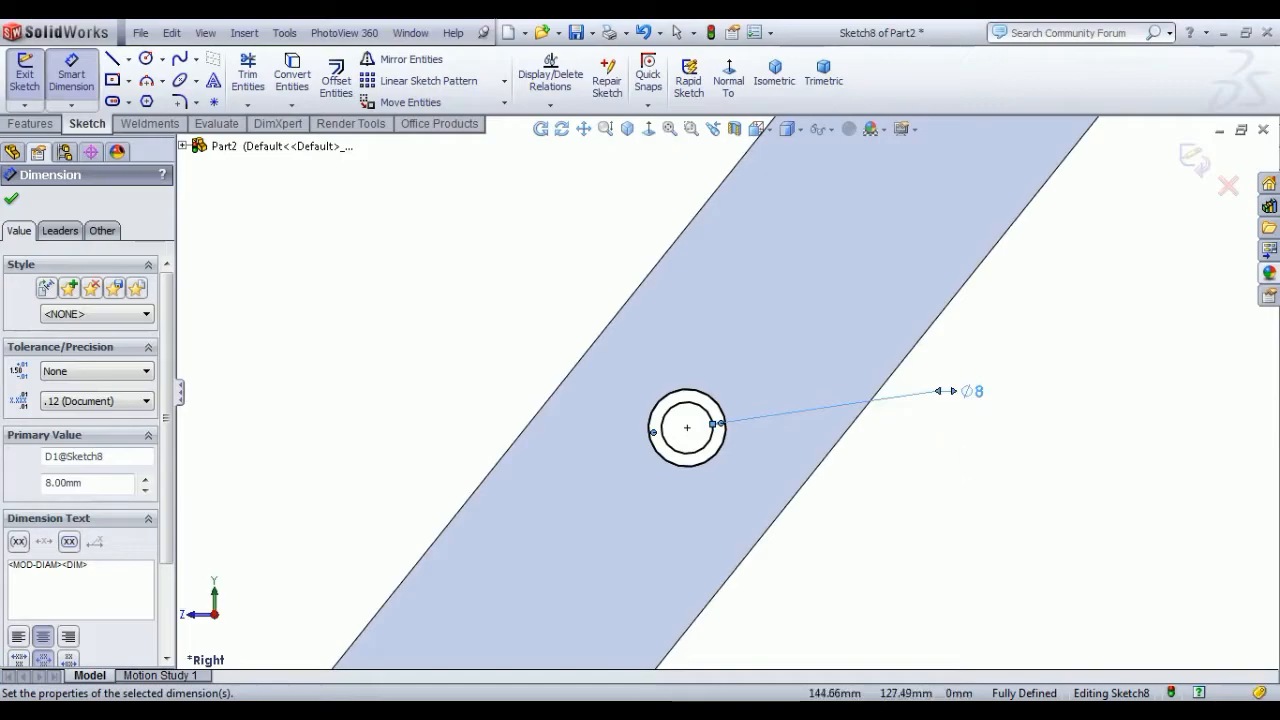
right_click(962, 457)
left_click(1020, 173)
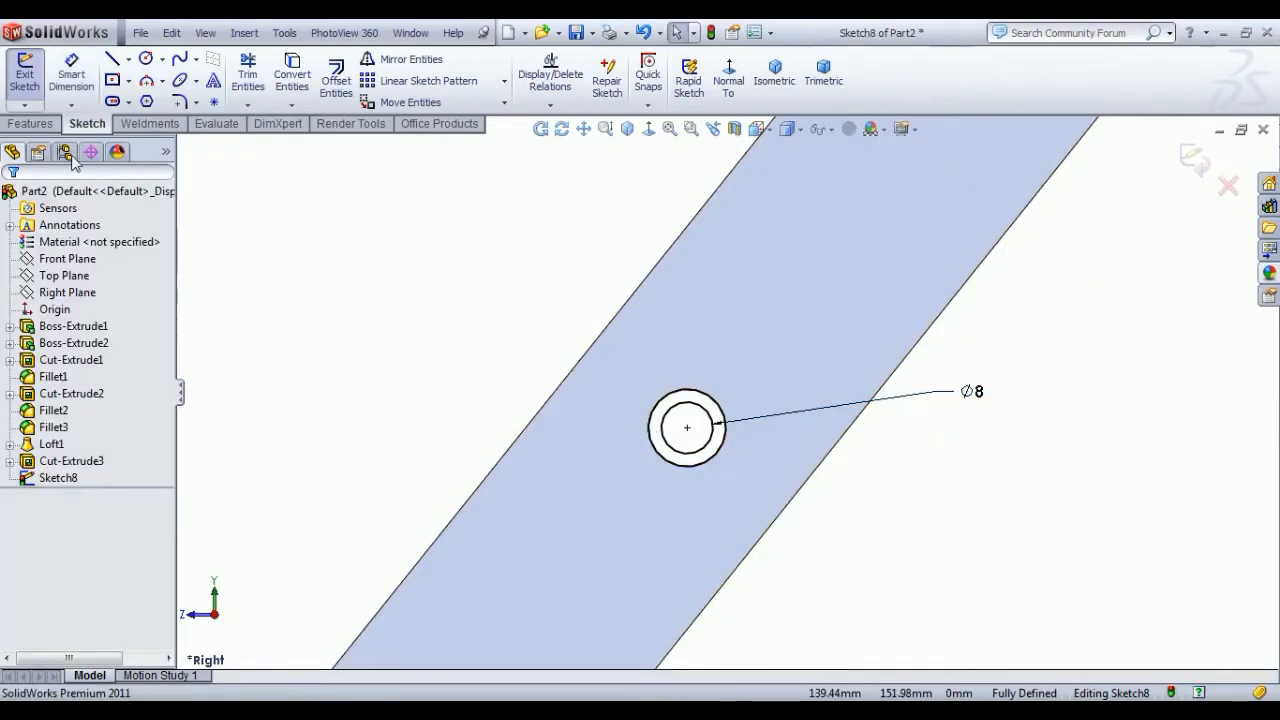
Step: Finish the sketch and extrude the ring between both circles with Mid Plane to a depth of 58 mm
left_click(26, 86)
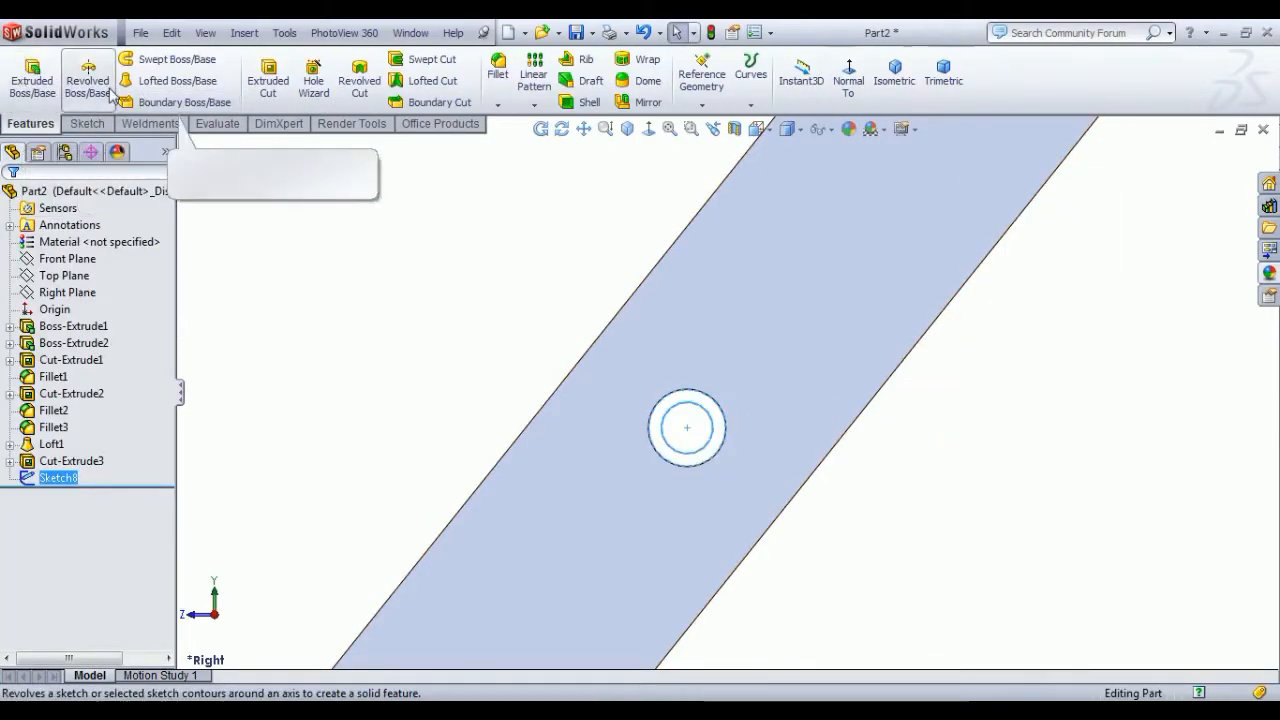
left_click(32, 80)
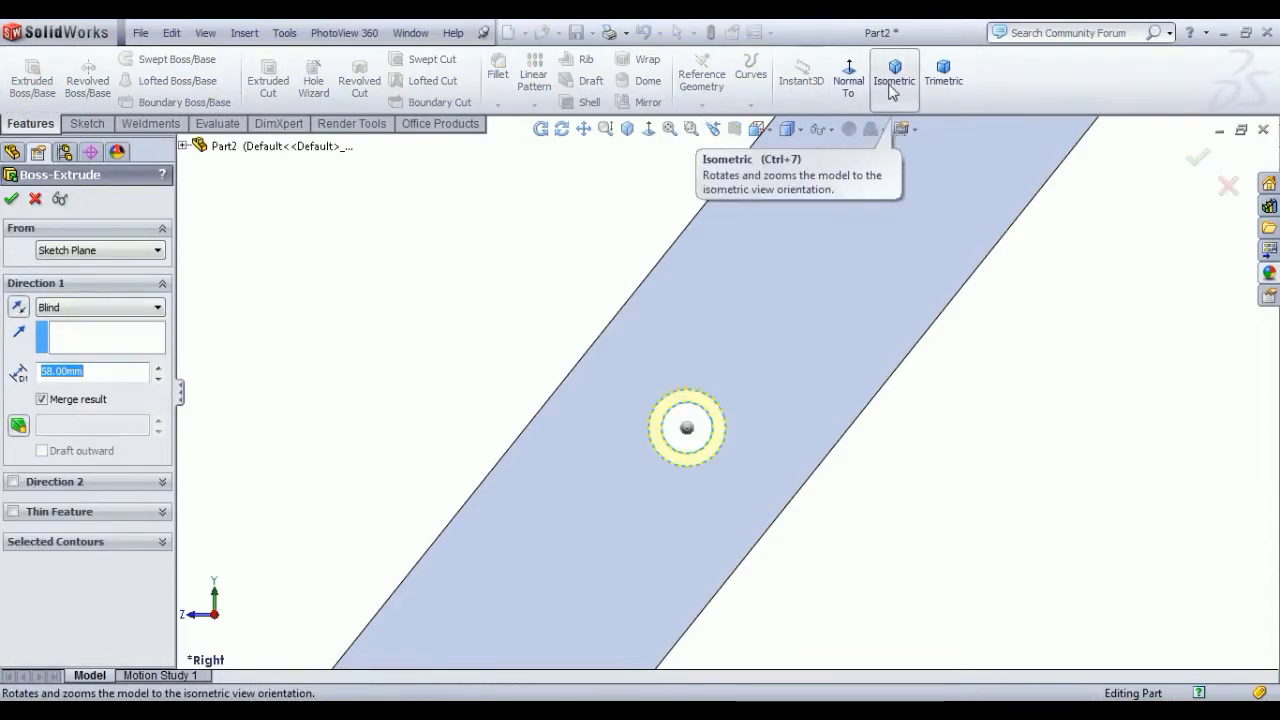
left_click(894, 72)
left_click(101, 308)
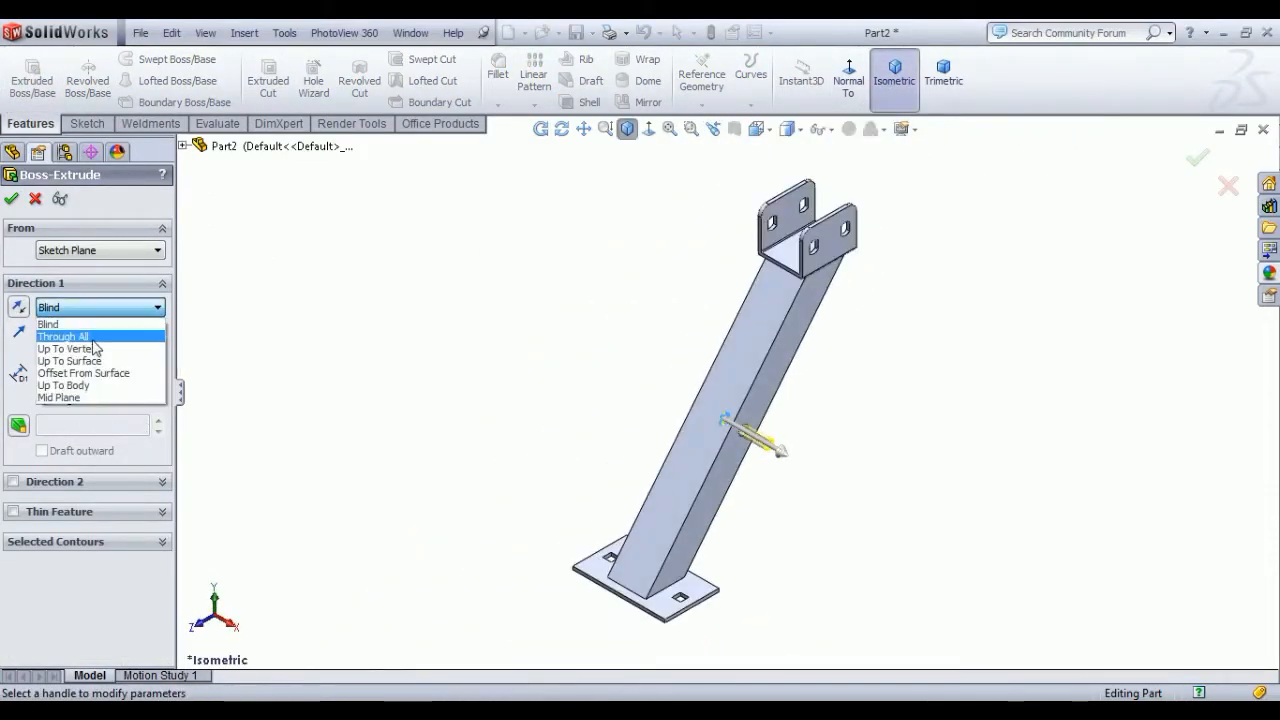
left_click(94, 401)
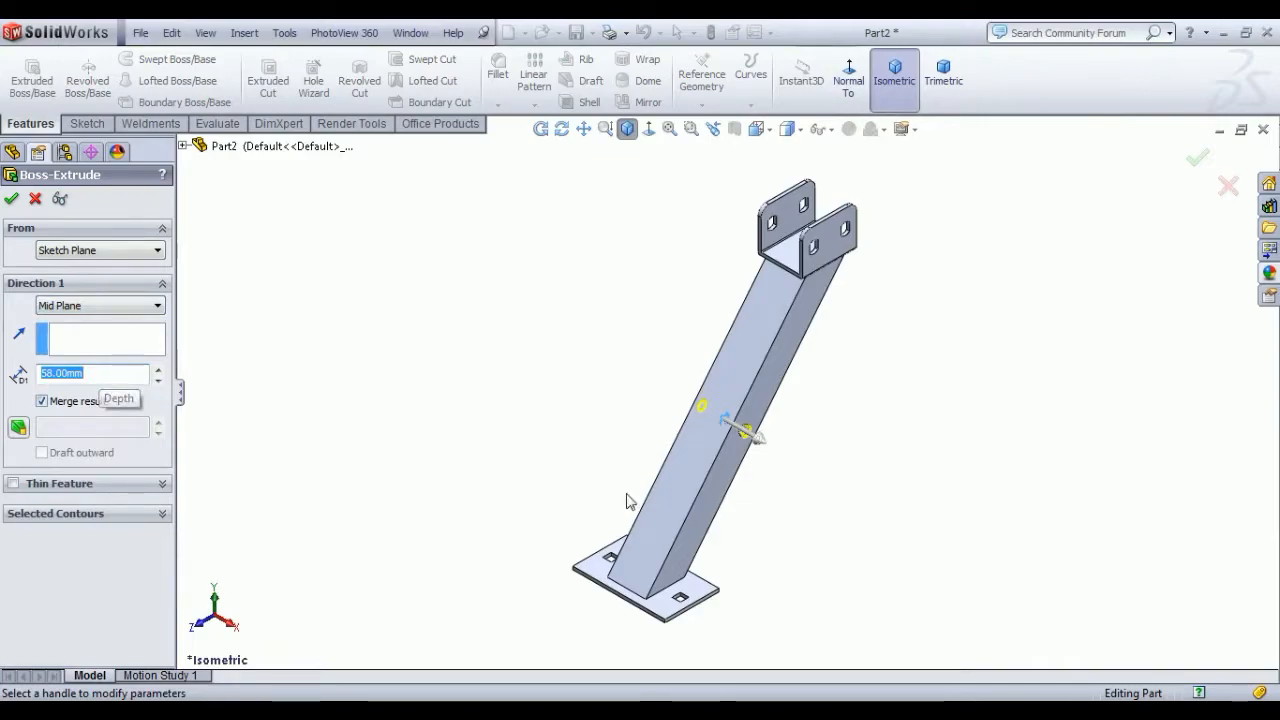
scroll(738, 431, "down", 6)
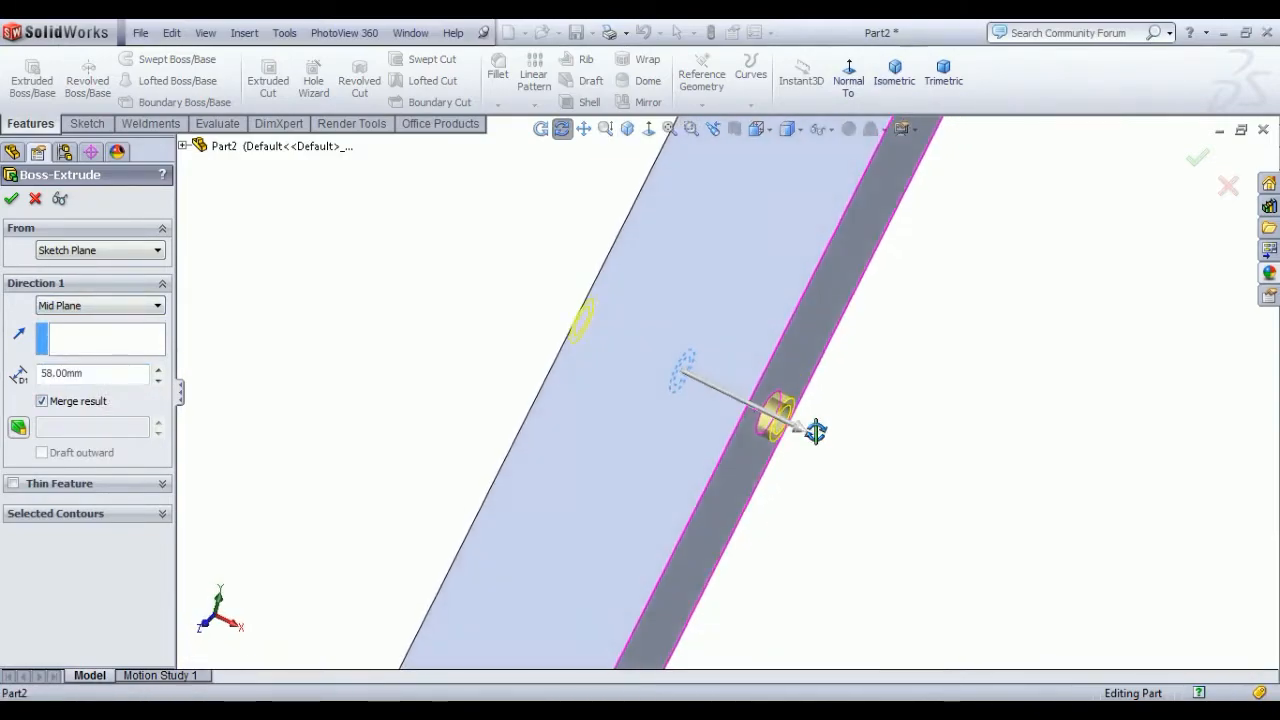
middle_click_drag(816, 431, 818, 428)
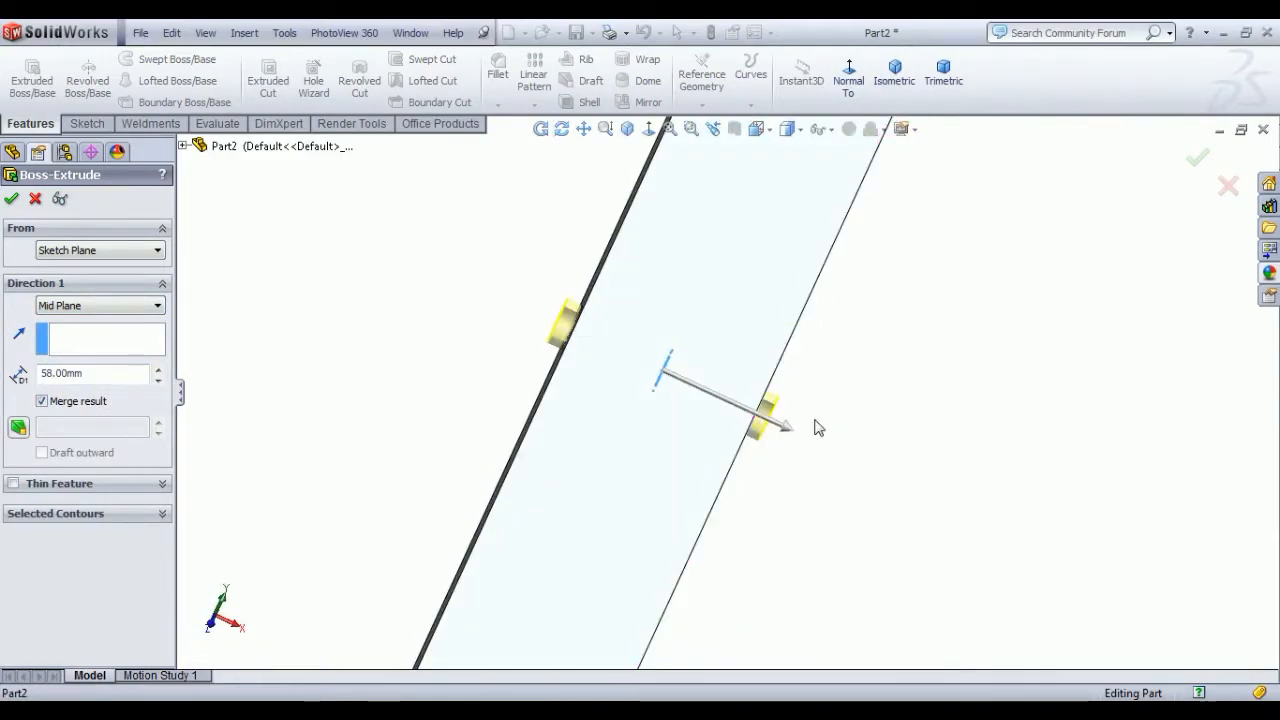
left_click(10, 199)
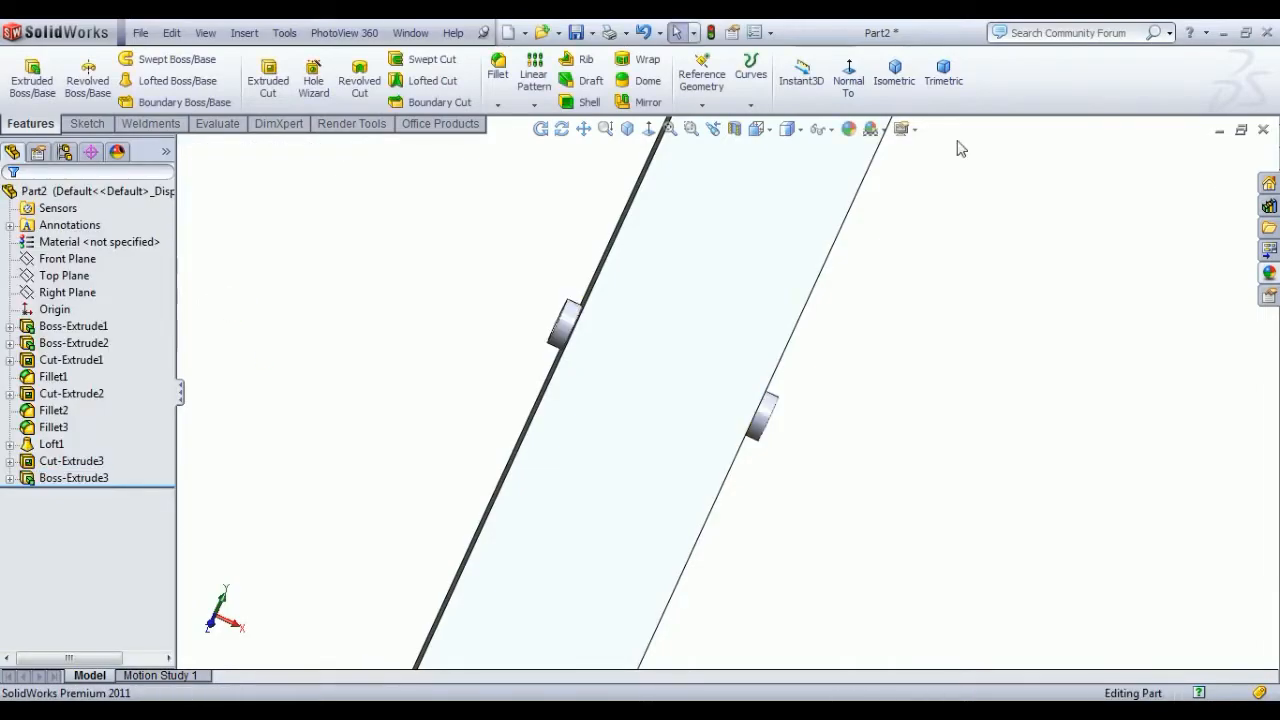
Step: Start a constant radius fillet of 1 mm and select the four long edges of the square post
left_click(895, 90)
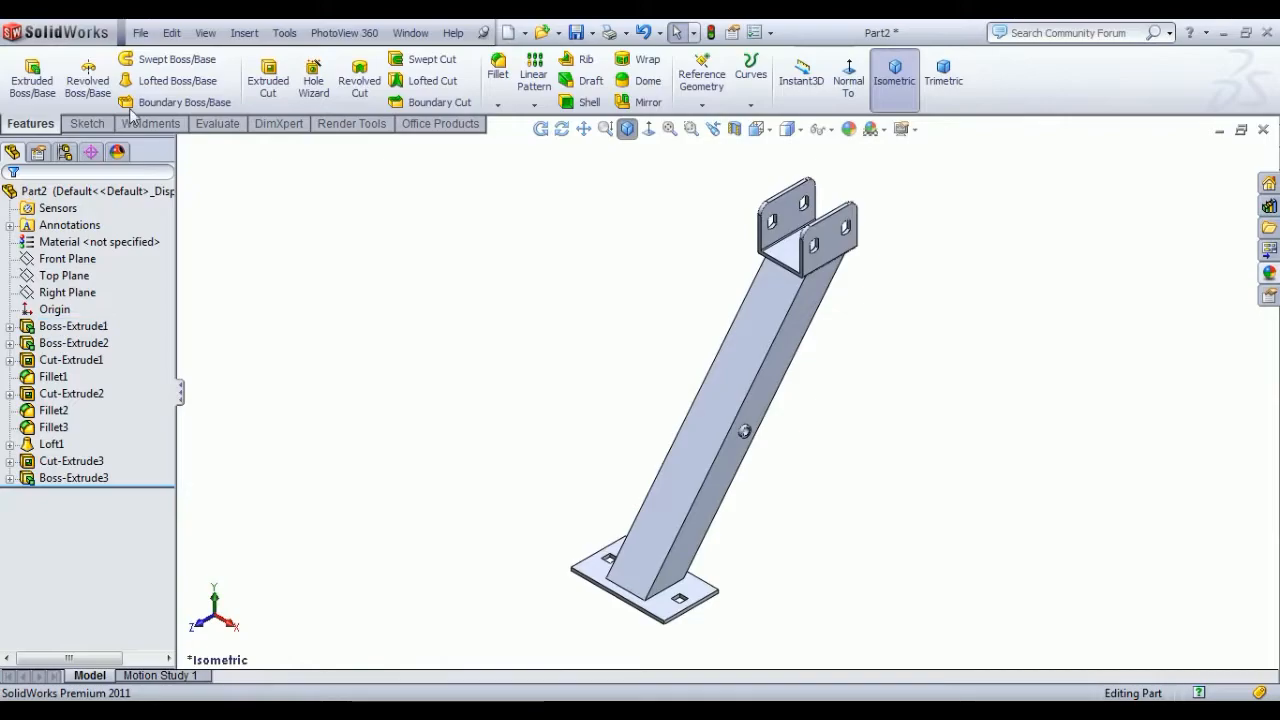
left_click(497, 66)
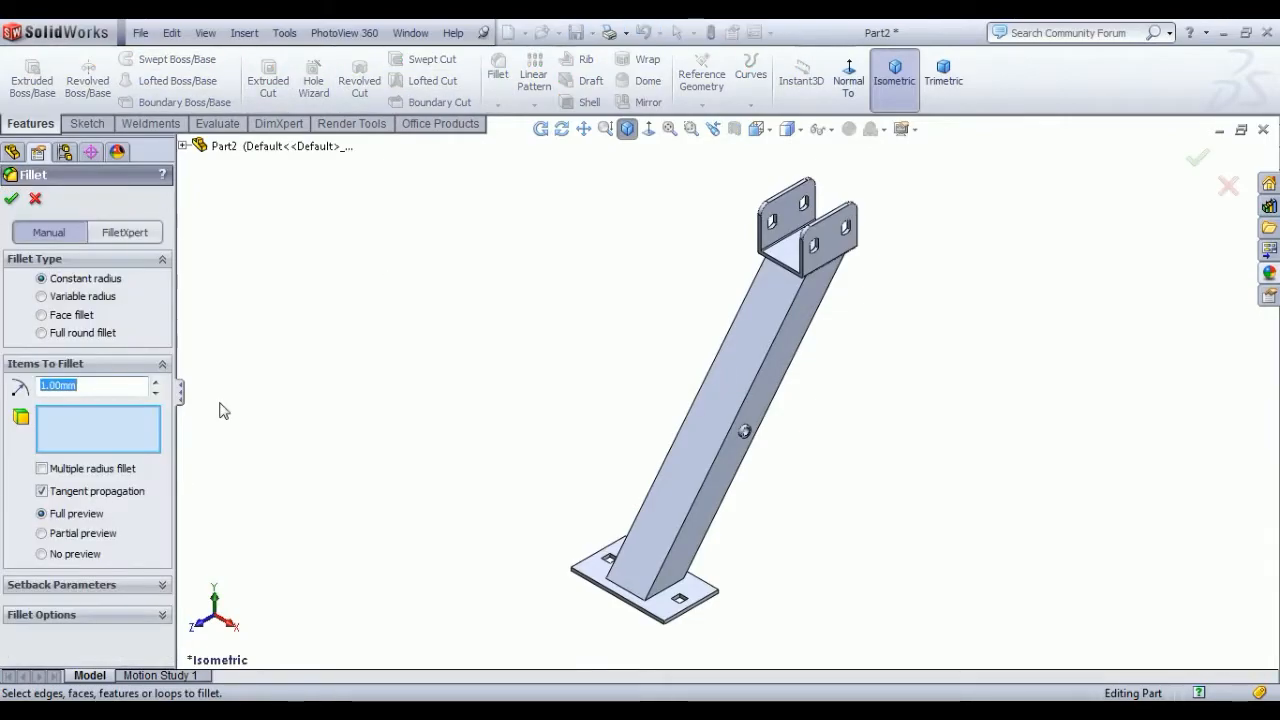
left_click(697, 500)
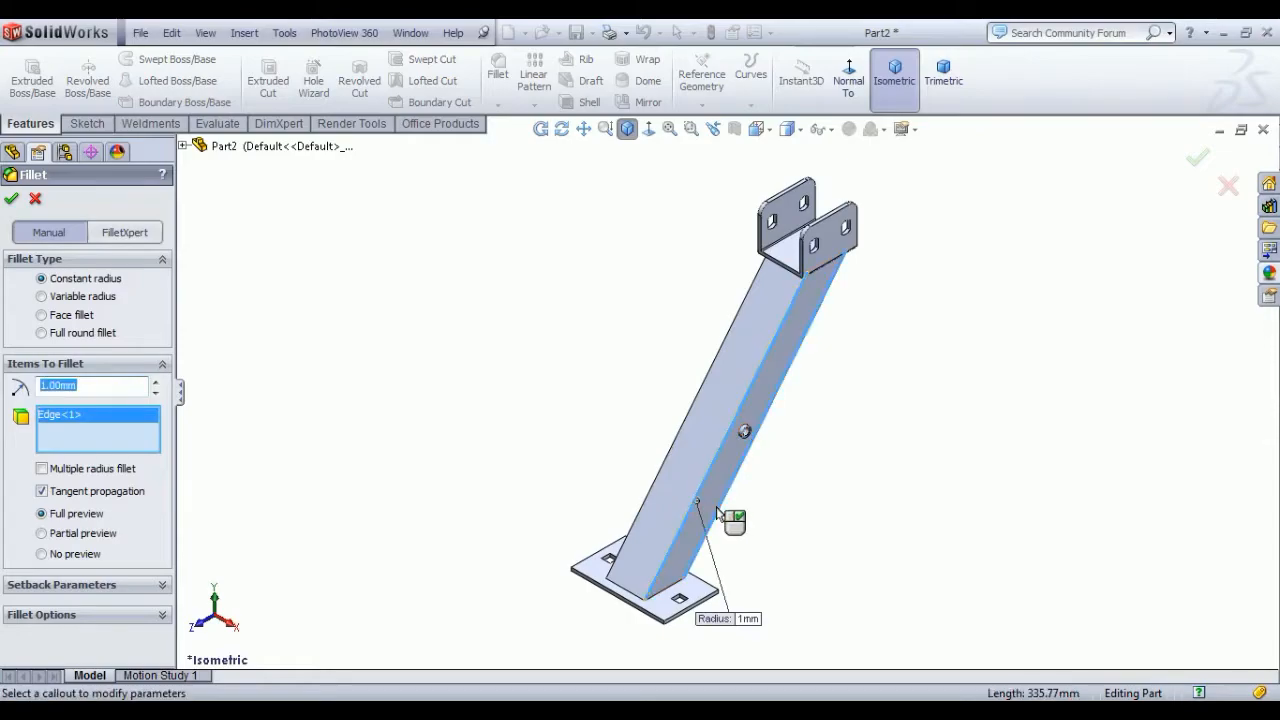
left_click(721, 511)
left_click(653, 483)
scroll(725, 488, "down", 3)
middle_click_drag(868, 446, 754, 432)
left_click(838, 403)
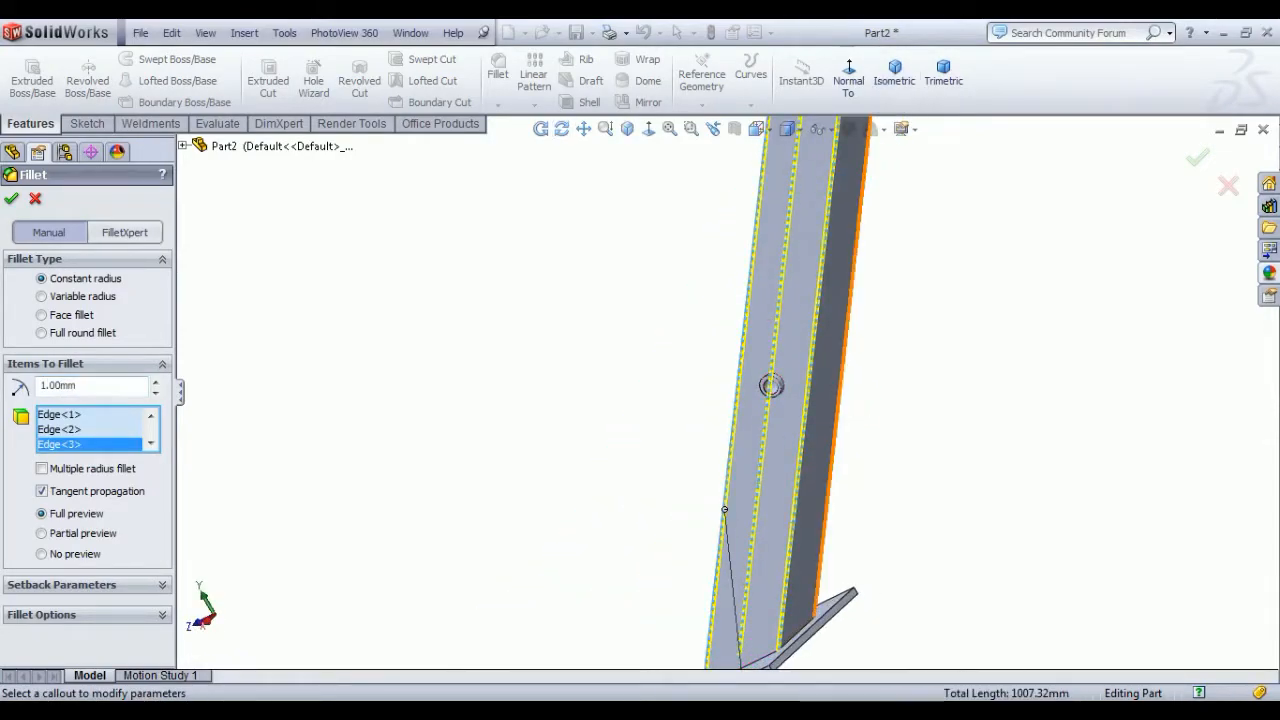
Step: Add the base plate's four vertical corner edges to the 1 mm fillet and apply it
scroll(776, 597, "up", 2)
scroll(764, 590, "down", 2)
scroll(763, 595, "down", 3)
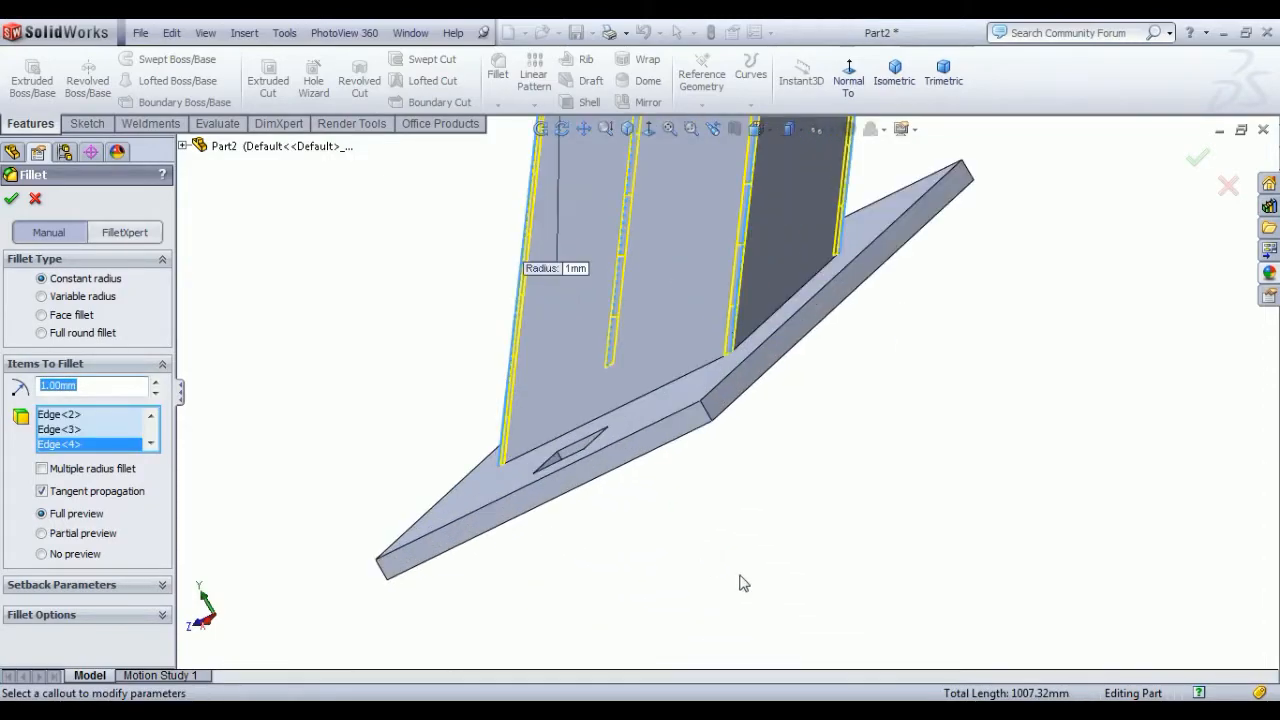
scroll(654, 289, "down", 3)
left_click(683, 193)
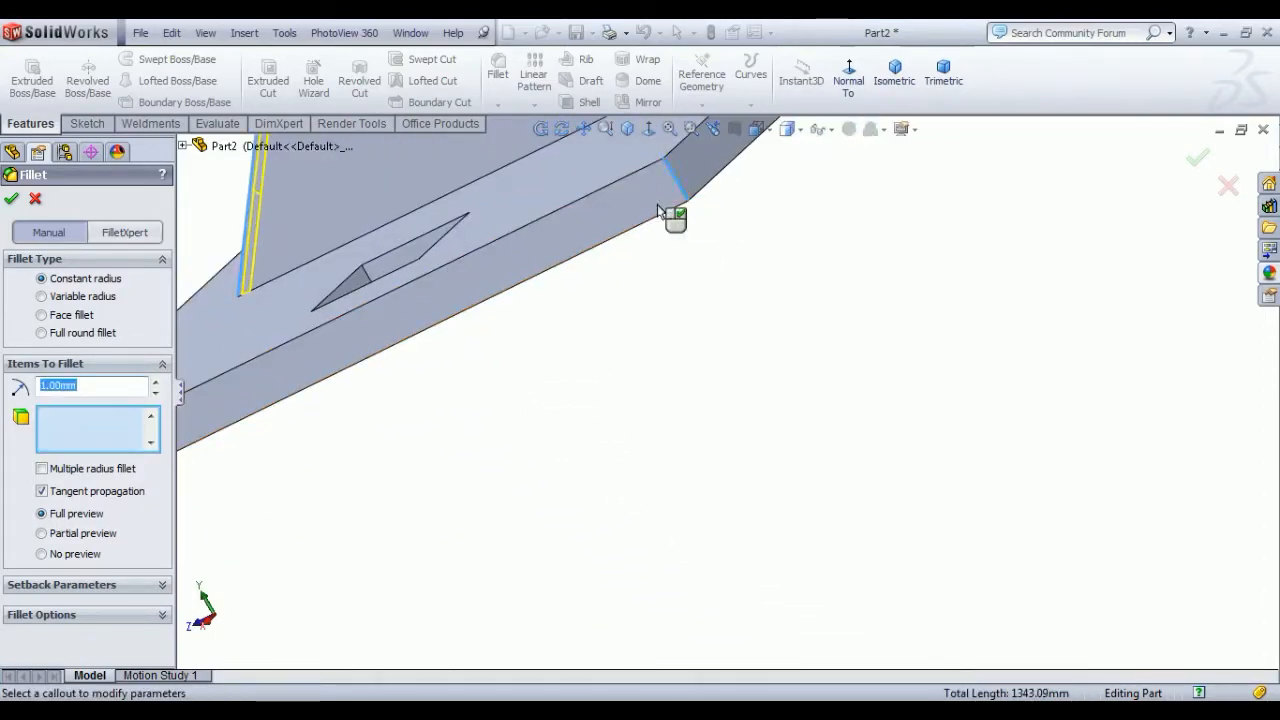
scroll(400, 440, "up", 3)
scroll(418, 465, "down", 3)
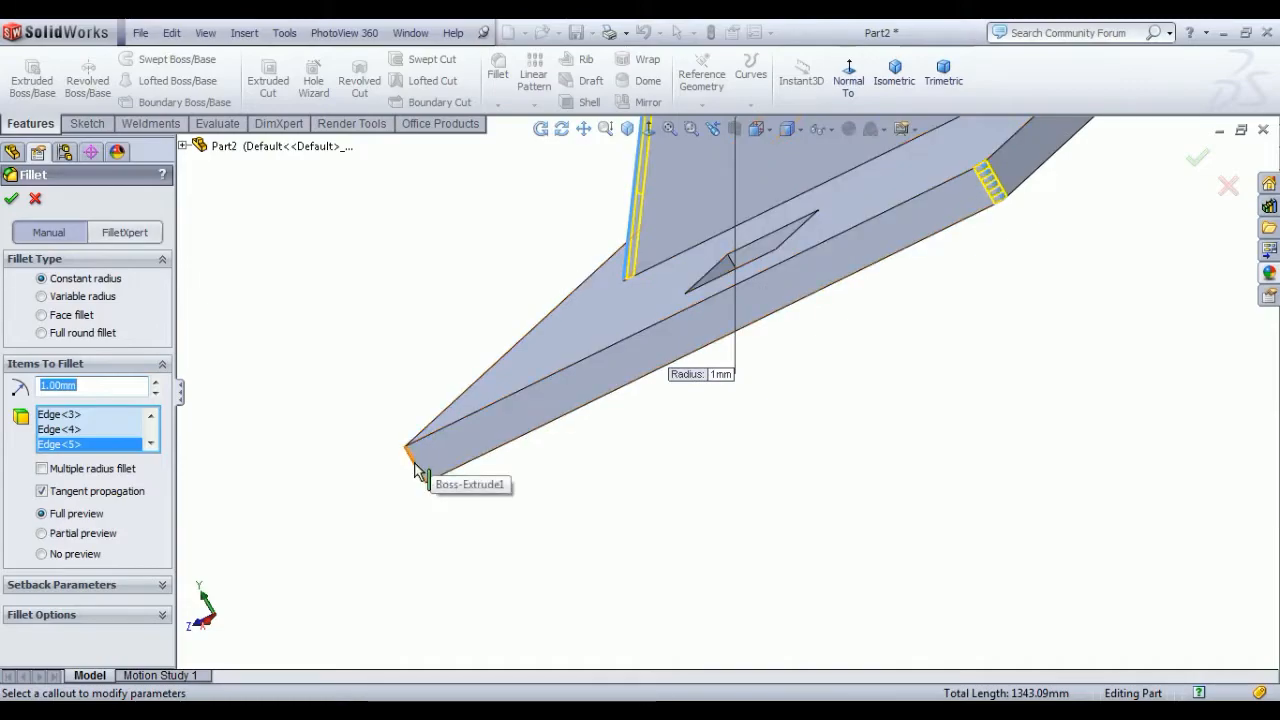
left_click(417, 465)
scroll(435, 440, "up", 2)
middle_click_drag(440, 423, 638, 387)
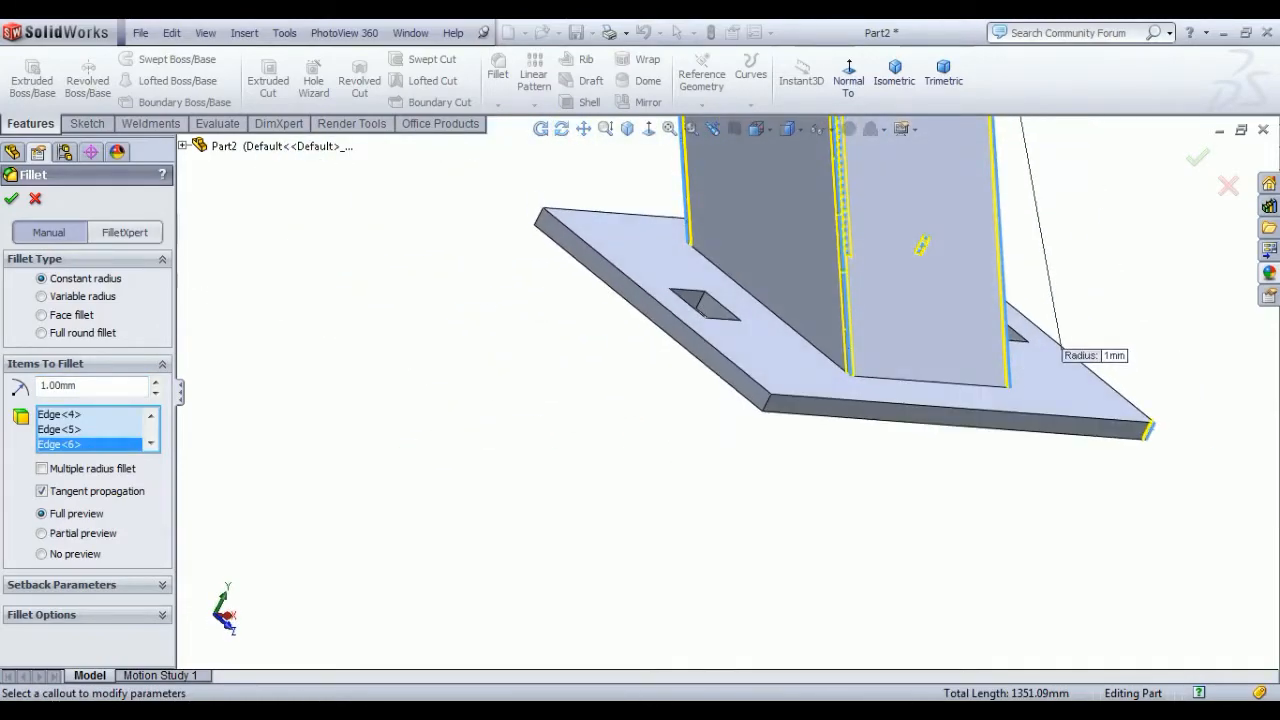
left_click(541, 225)
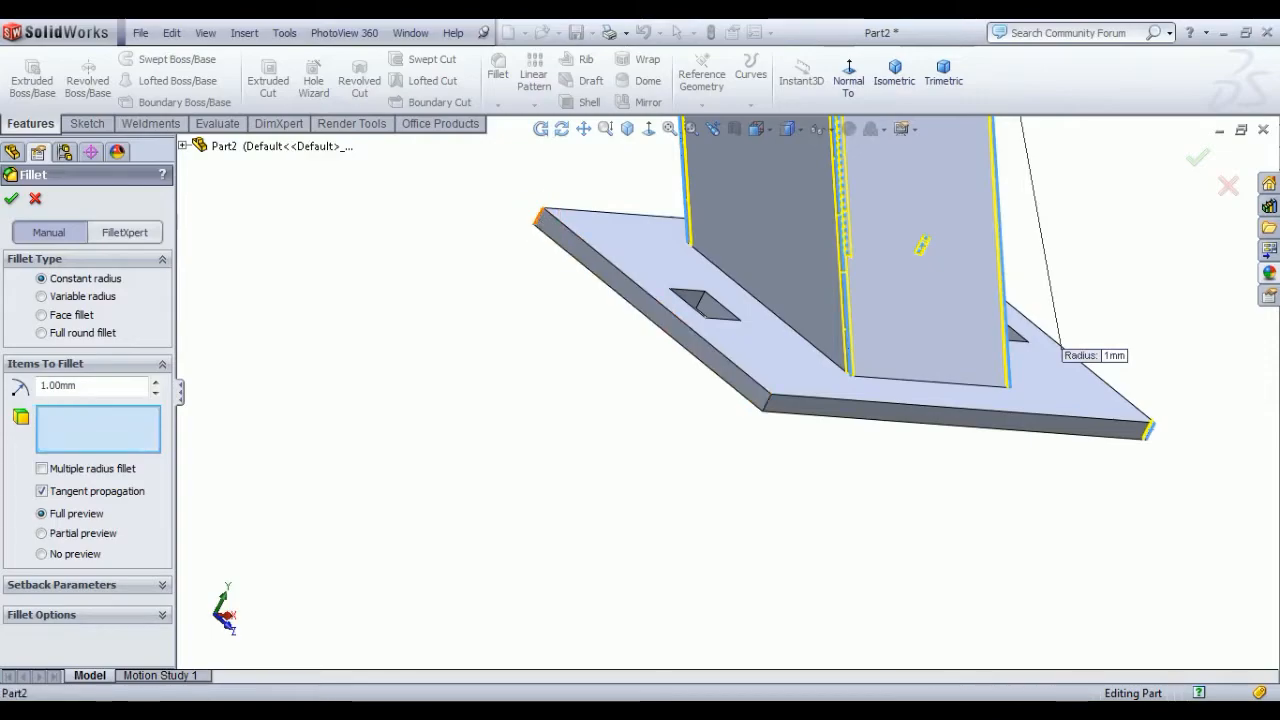
left_click(769, 403)
key("Return")
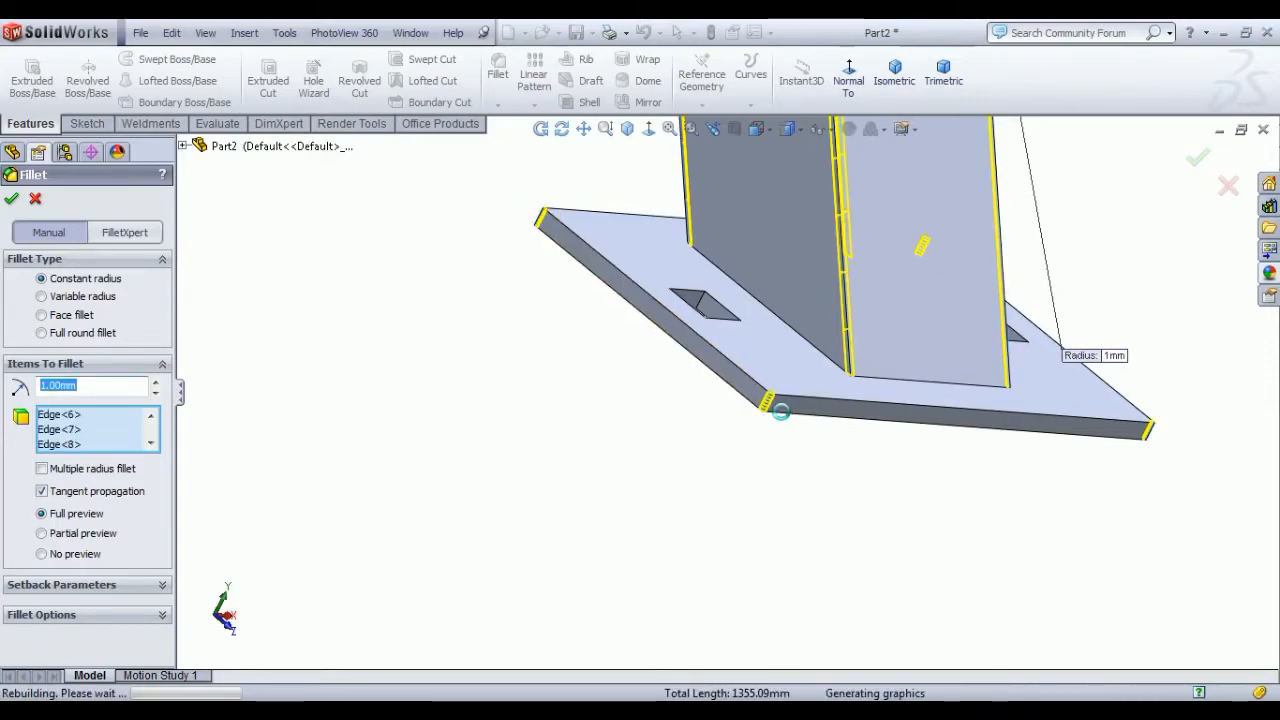
left_click(894, 72)
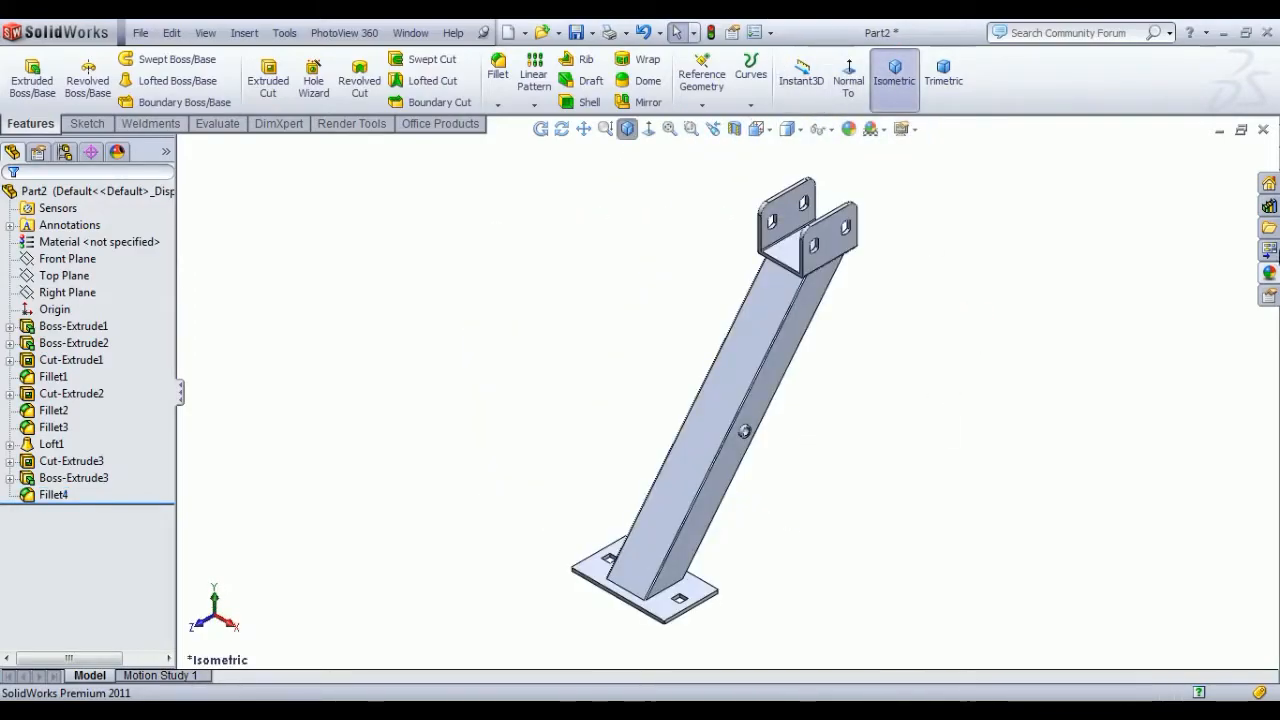
Step: Pick an appearance for the finished part from the appearances library
left_click(1269, 272)
double_click(1103, 446)
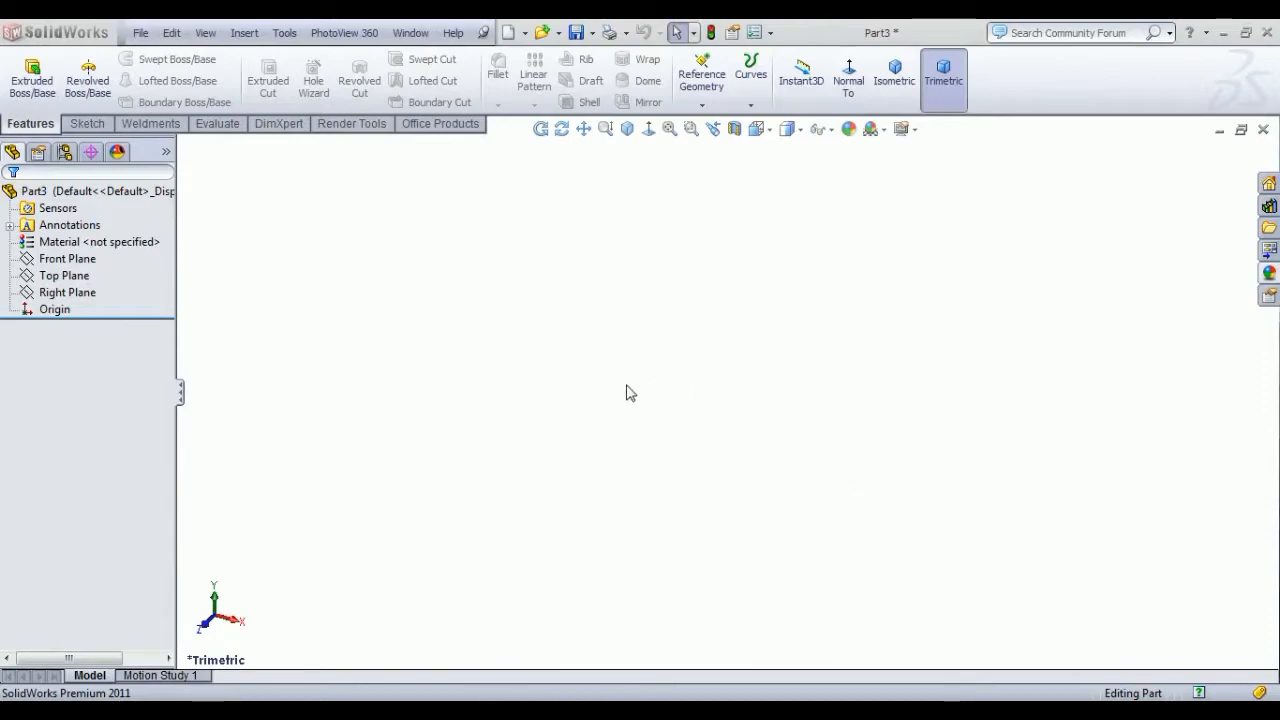
Step: Start a sketch on the new part's Top Plane and draw a center rectangle about 18 by 12 mm on the origin
left_click(64, 275)
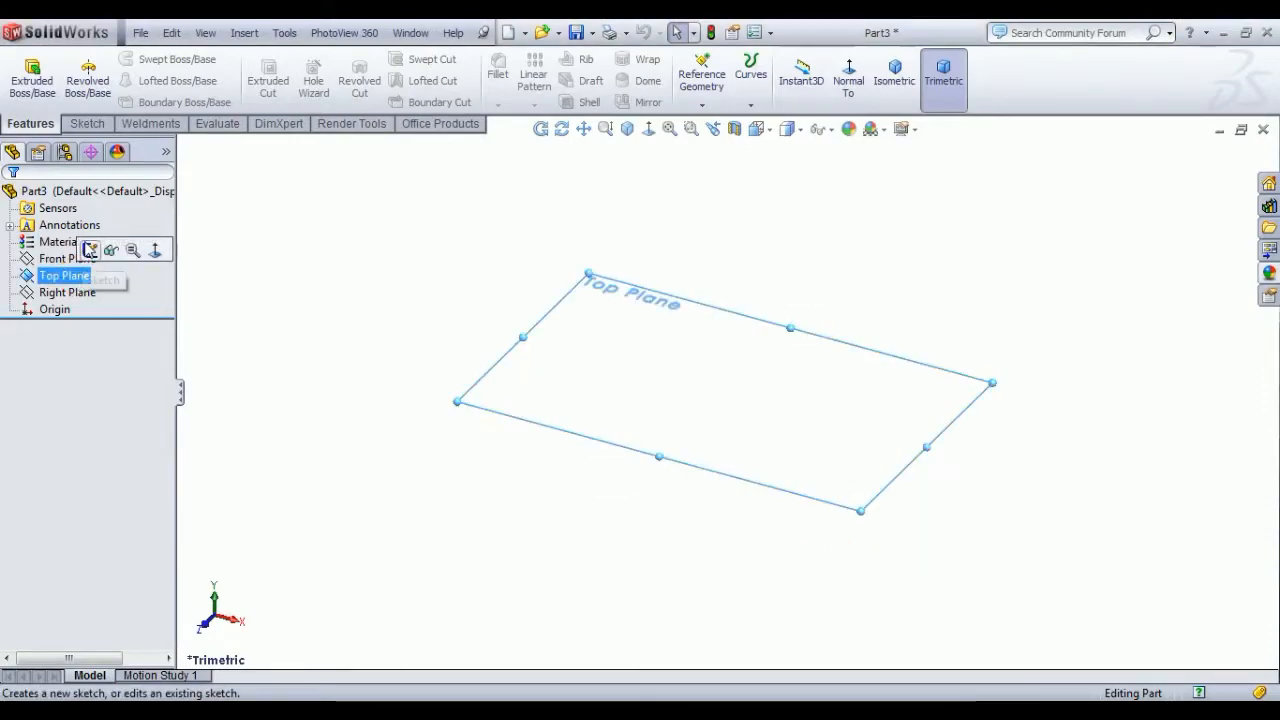
left_click(91, 252)
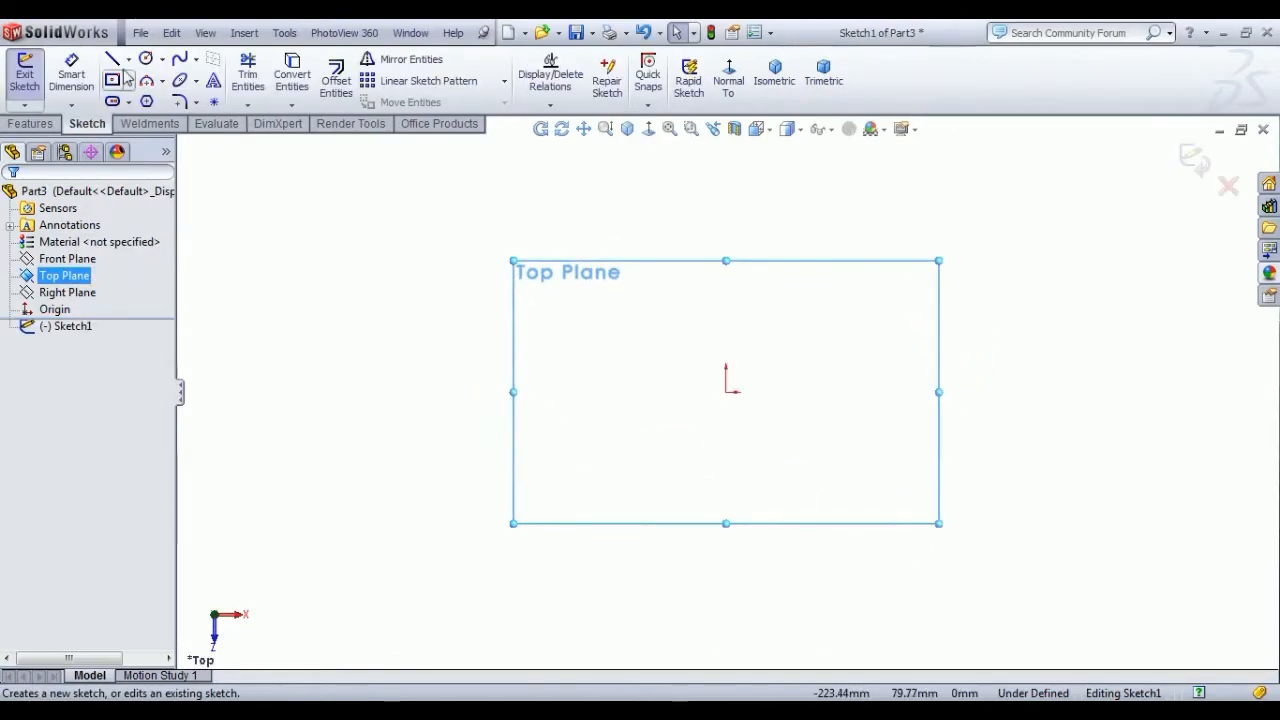
left_click(113, 80)
left_click_drag(727, 391, 748, 406)
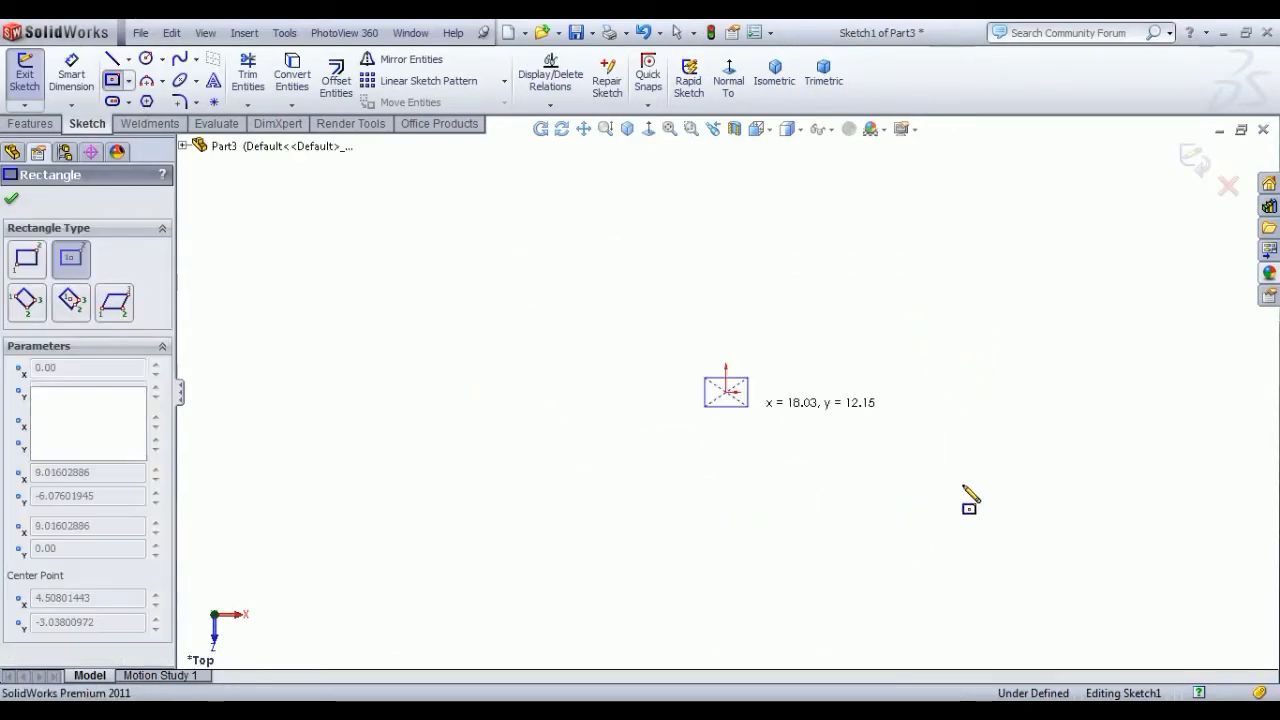
Step: Draw two small center rectangles inside, level with the origin: one about 2.3 by 2.4 mm left of it, one about 1.9 by 4.5 mm right
scroll(717, 398, "down", 5)
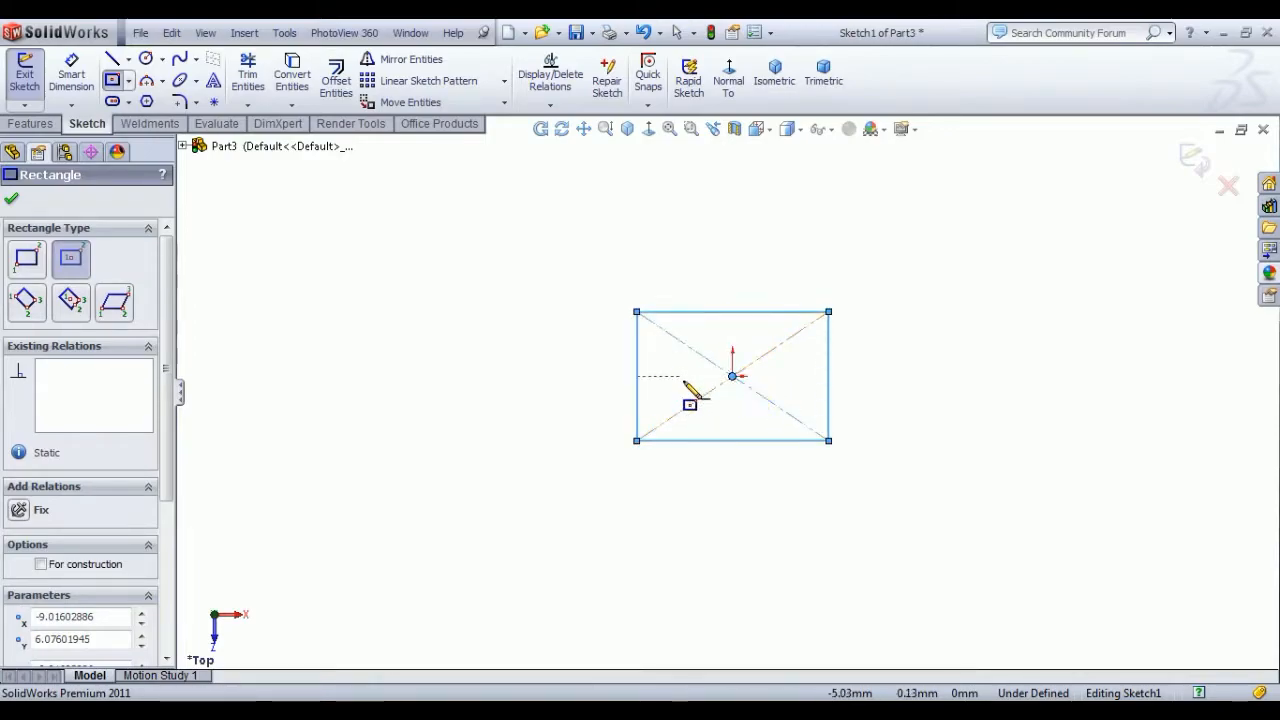
left_click(680, 376)
left_click(693, 388)
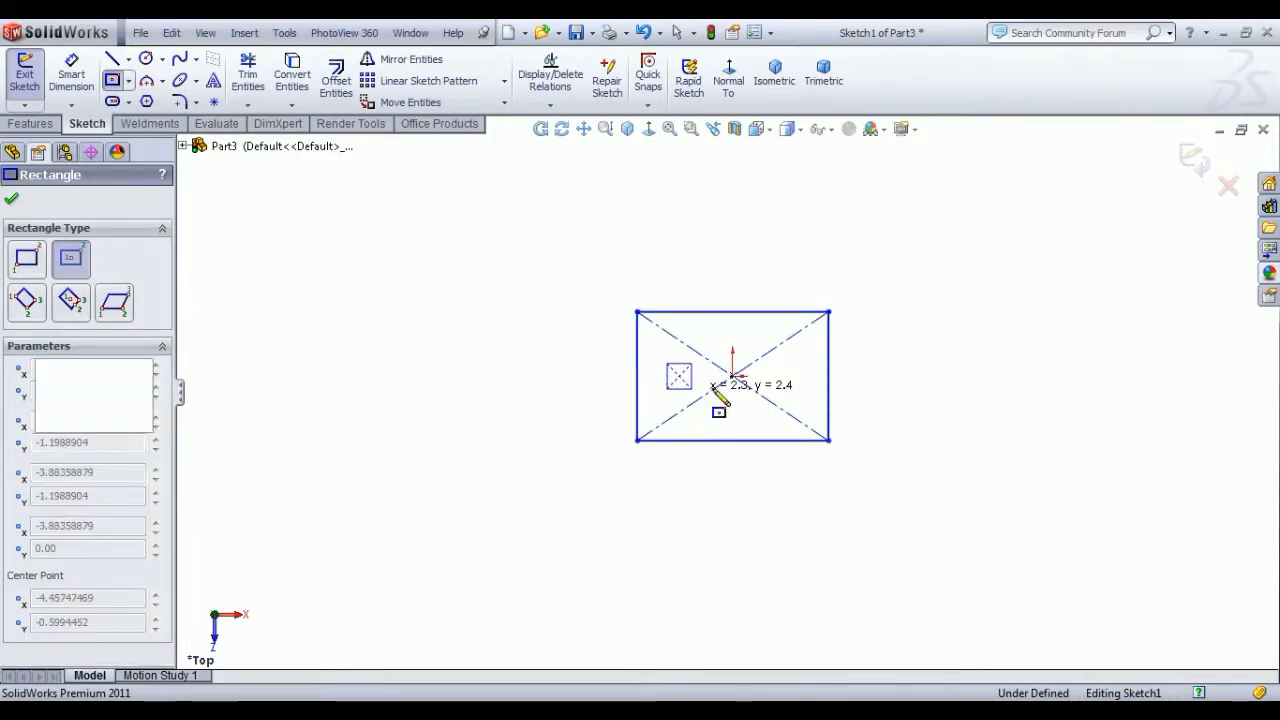
left_click(796, 376)
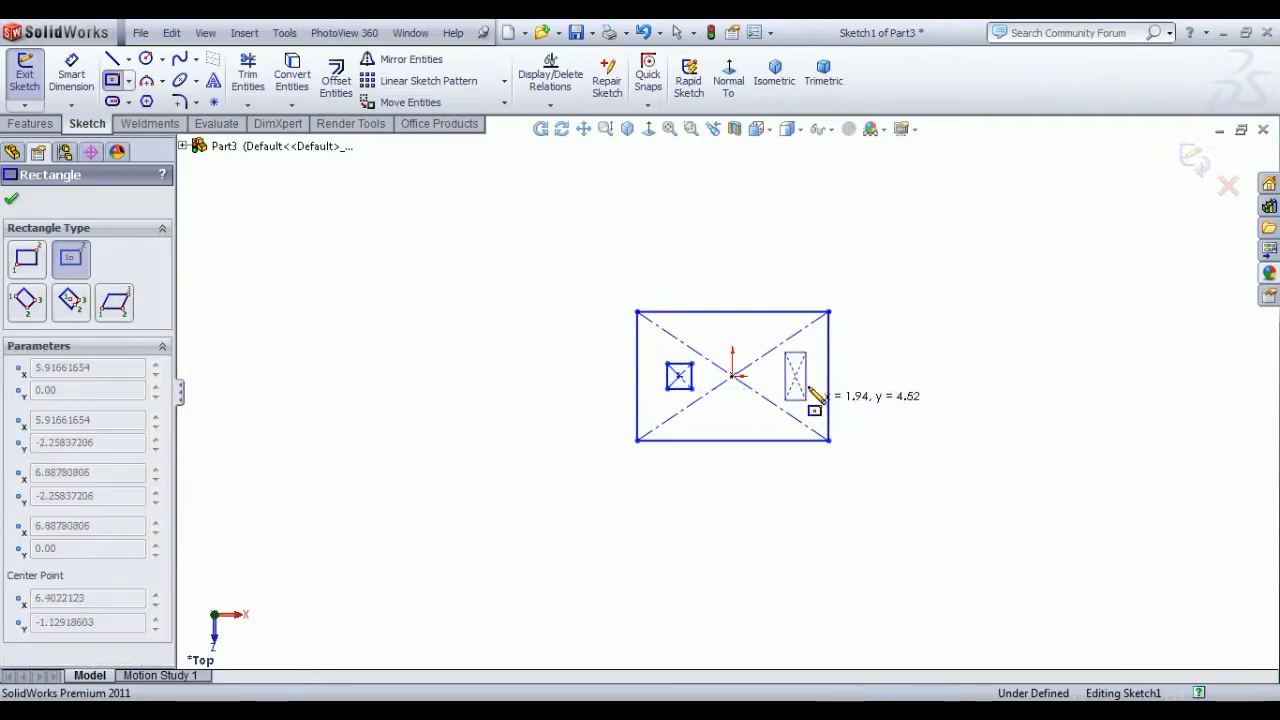
left_click(807, 400)
right_click(893, 318)
left_click(929, 330)
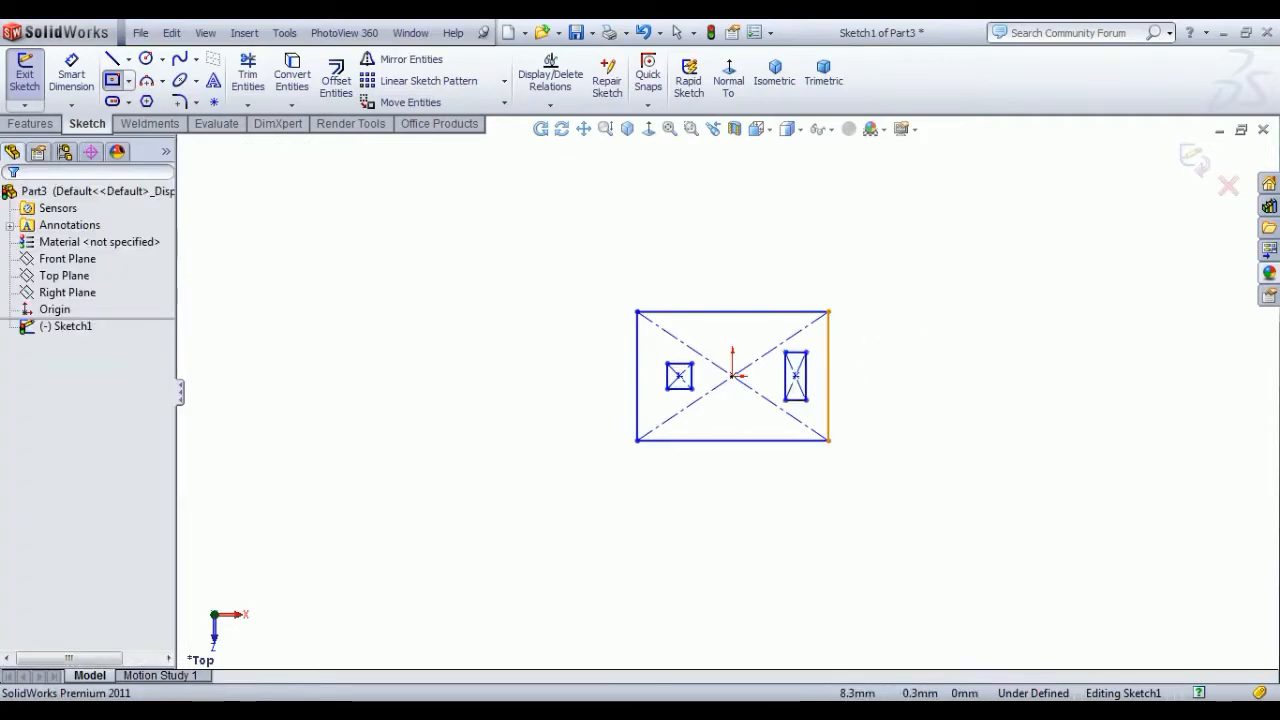
Step: Make the two small inner rectangles the same size with equal relations between their vertical sides and between their upper sides
left_click(808, 378)
left_click(690, 377, "ctrl")
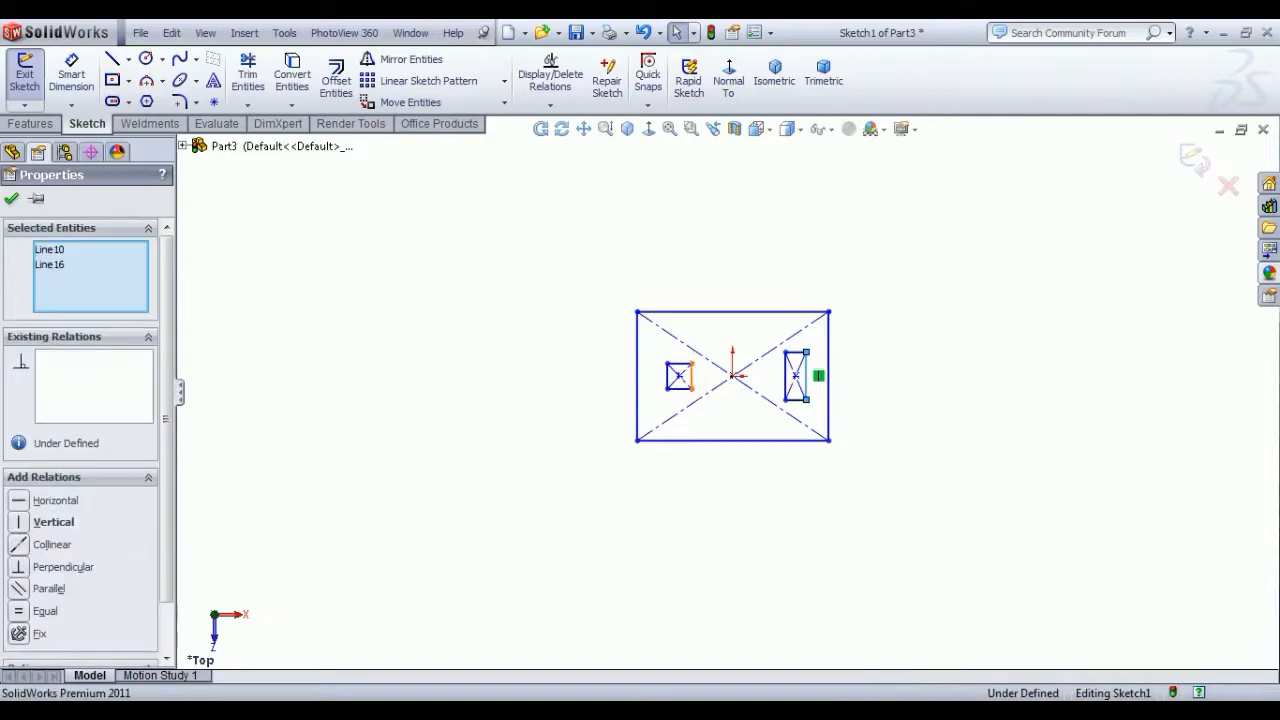
left_click(849, 297)
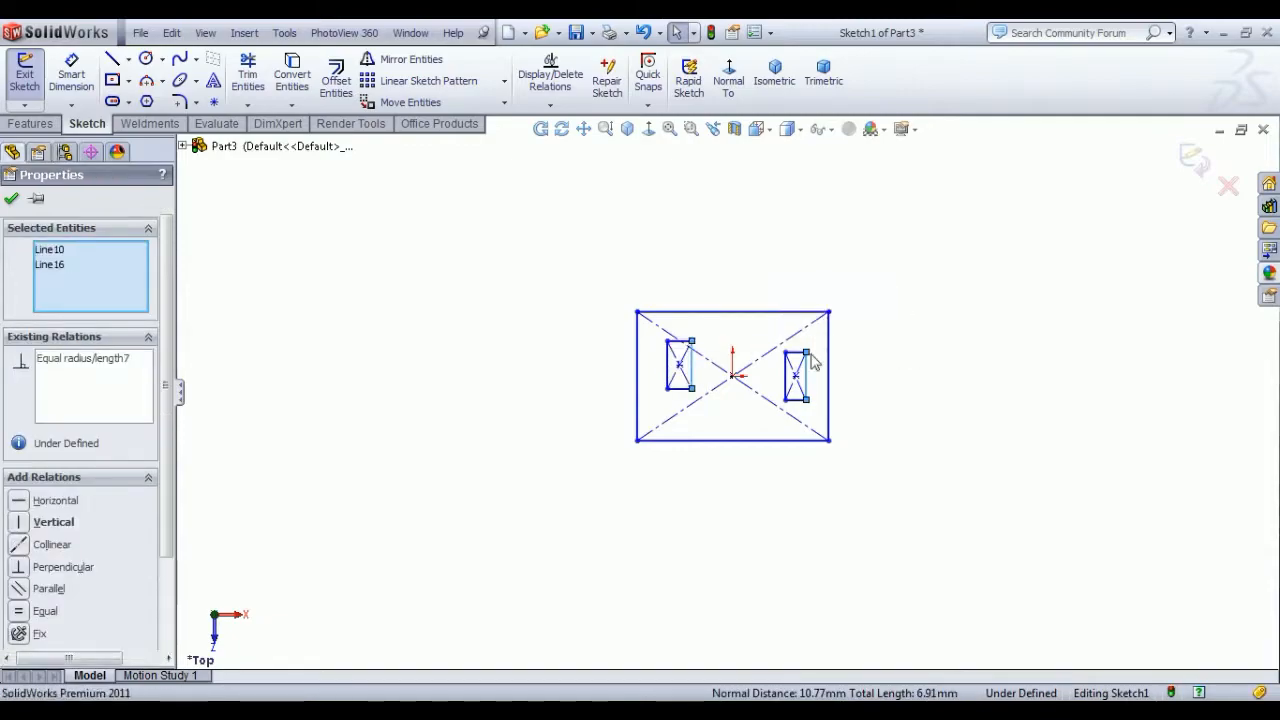
left_click(795, 352)
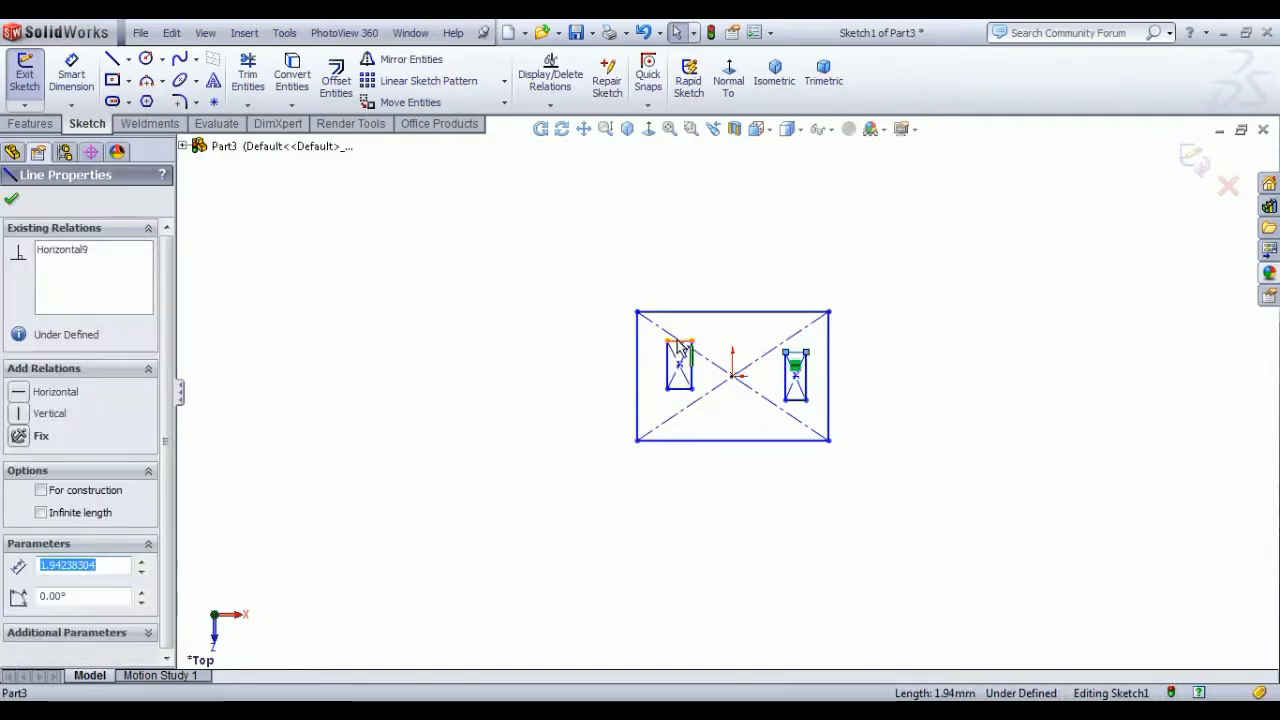
left_click(679, 342, "ctrl")
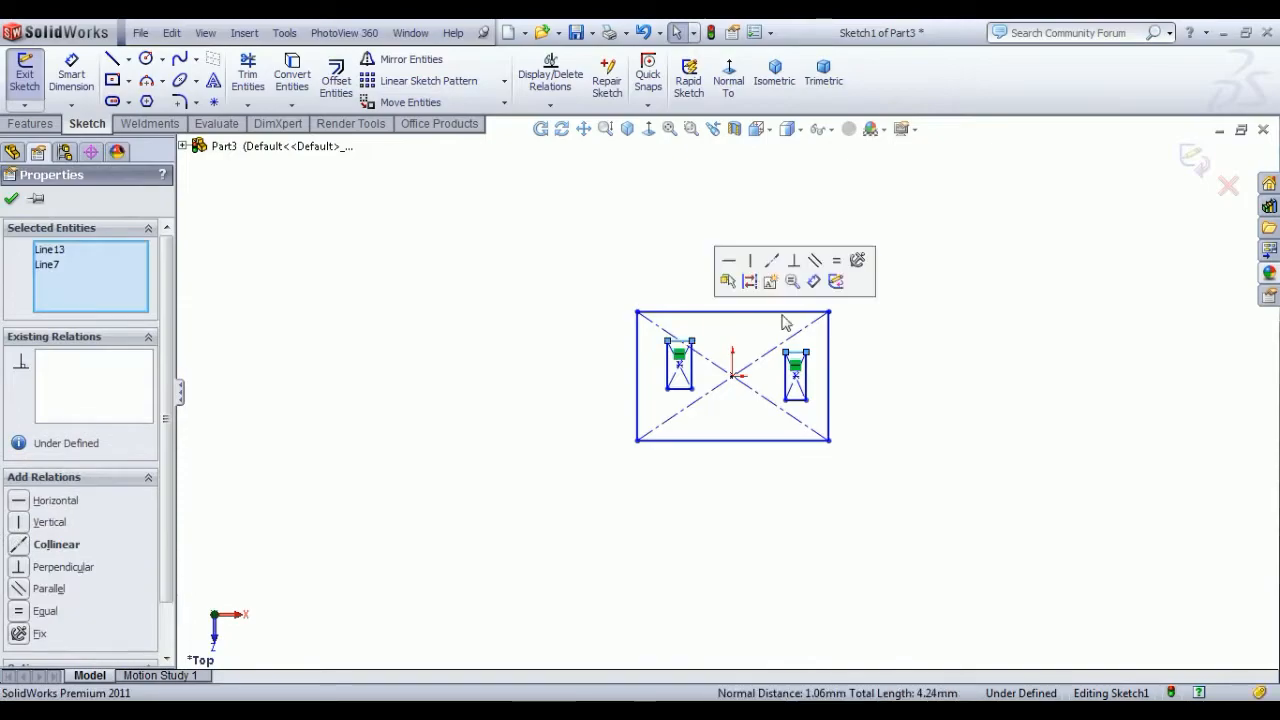
left_click(838, 262)
Step: Align both small rectangles' center points with the origin using a horizontal relation
left_click(796, 377)
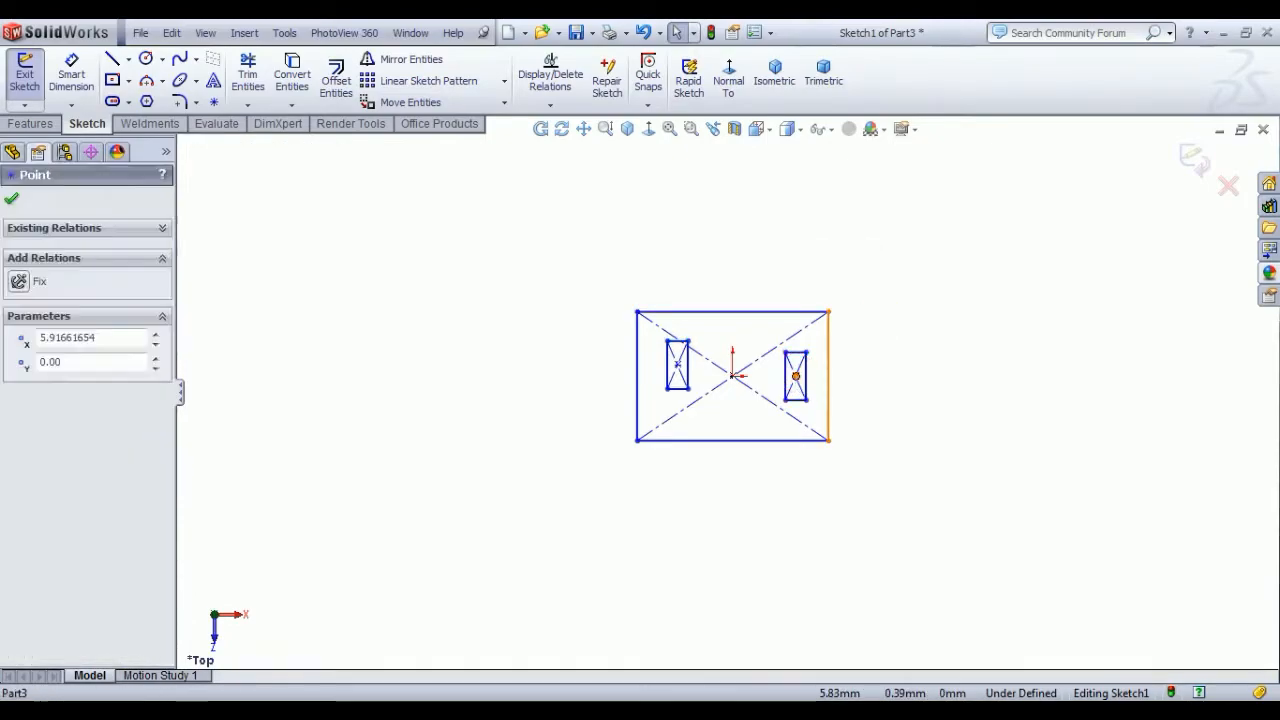
left_click(733, 376, "ctrl")
left_click(677, 367, "ctrl")
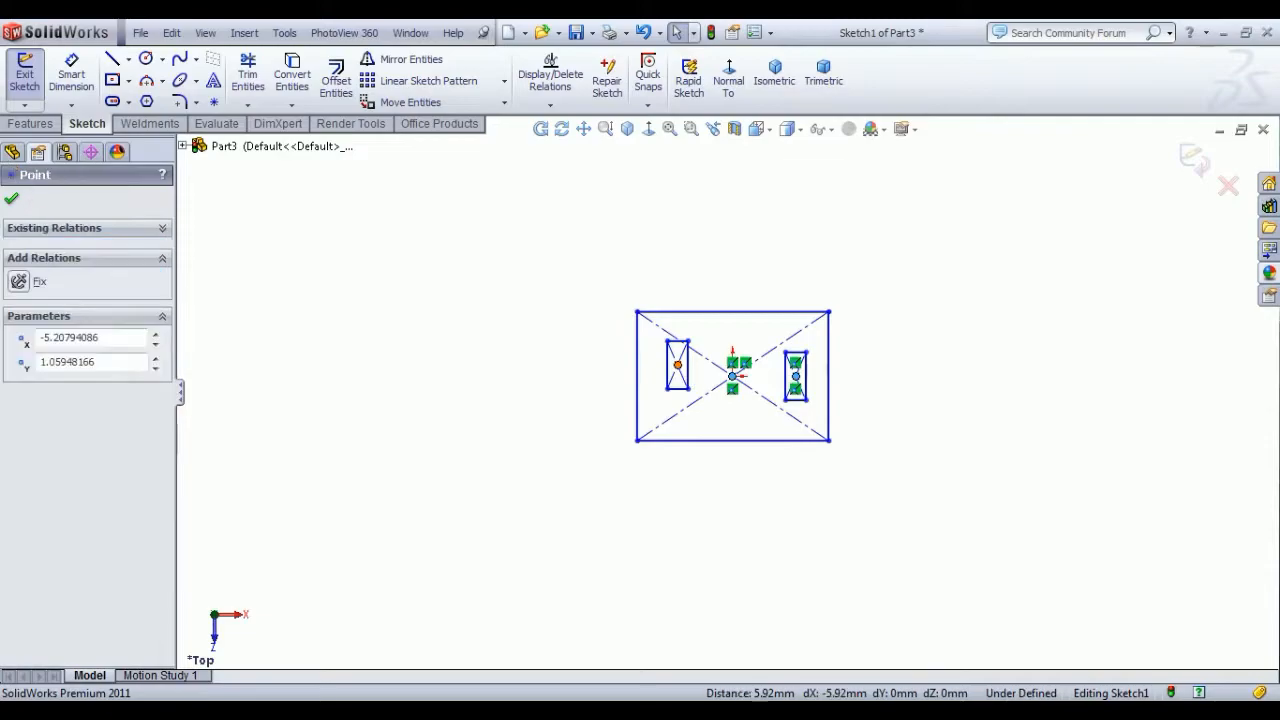
left_click(725, 288)
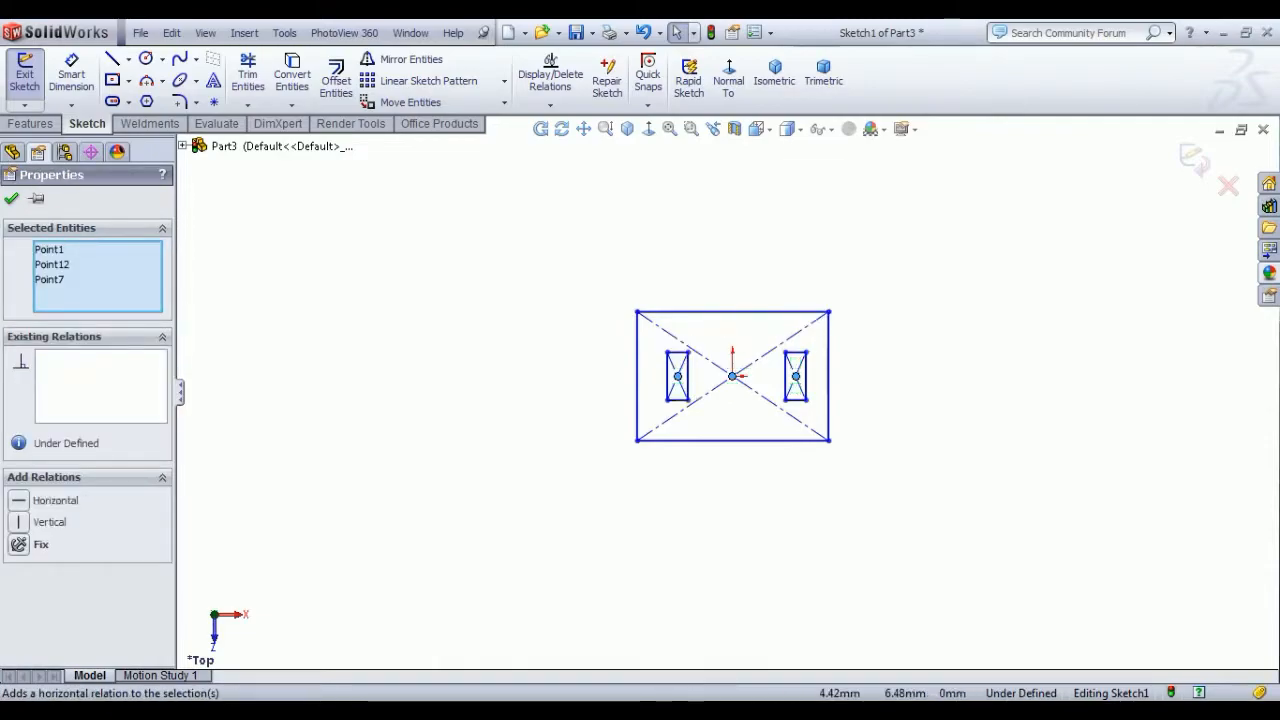
Step: Dimension the outer rectangle 120 mm wide and 70 mm high
left_click(71, 72)
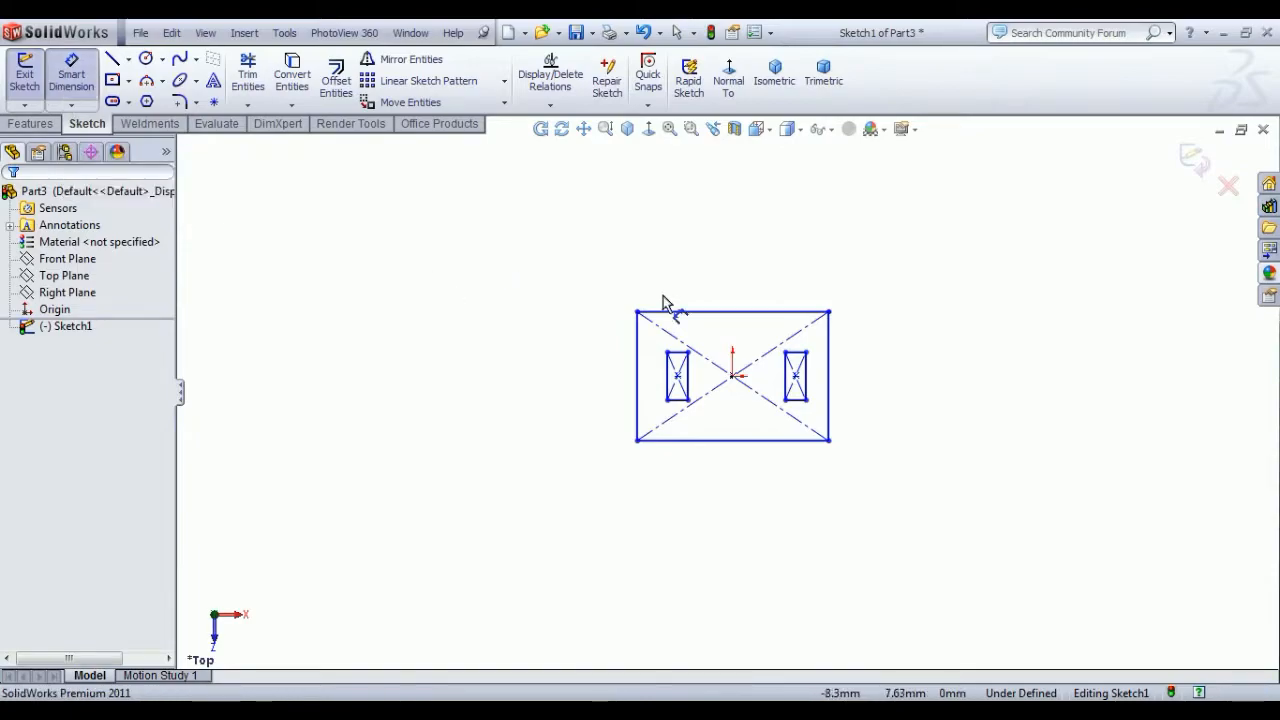
left_click(706, 290)
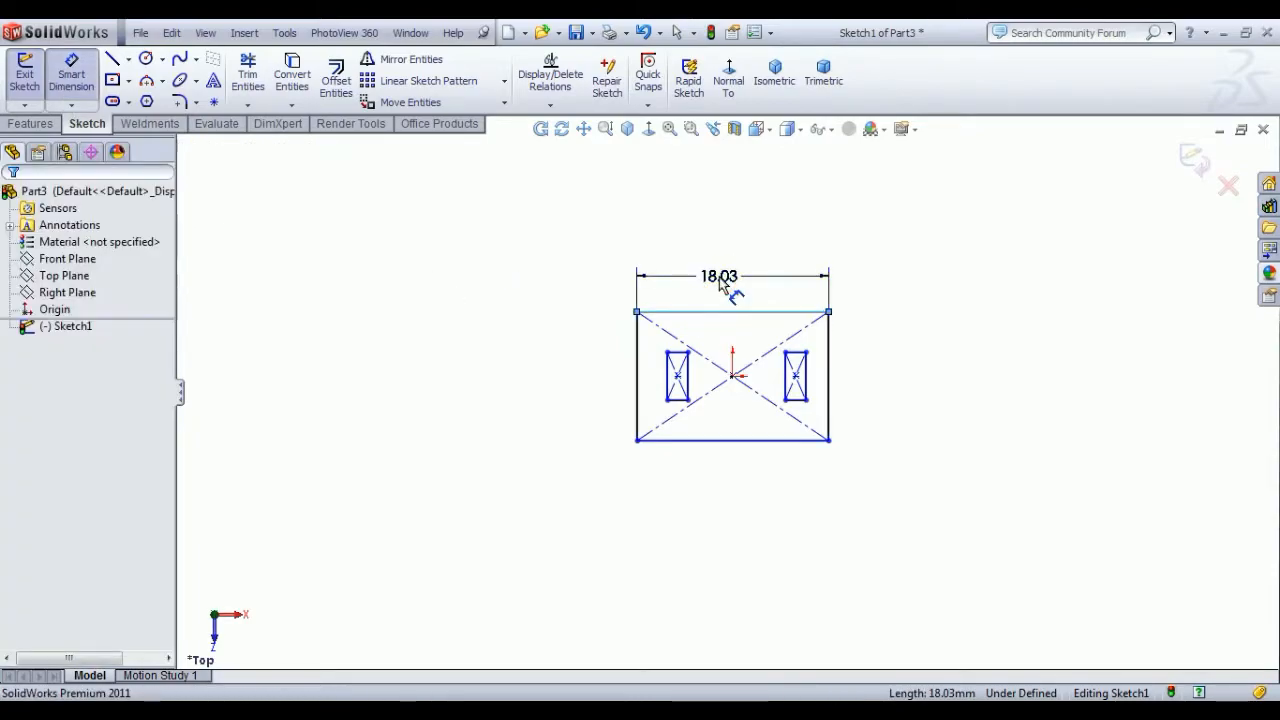
left_click(737, 287)
type("120")
key("Return")
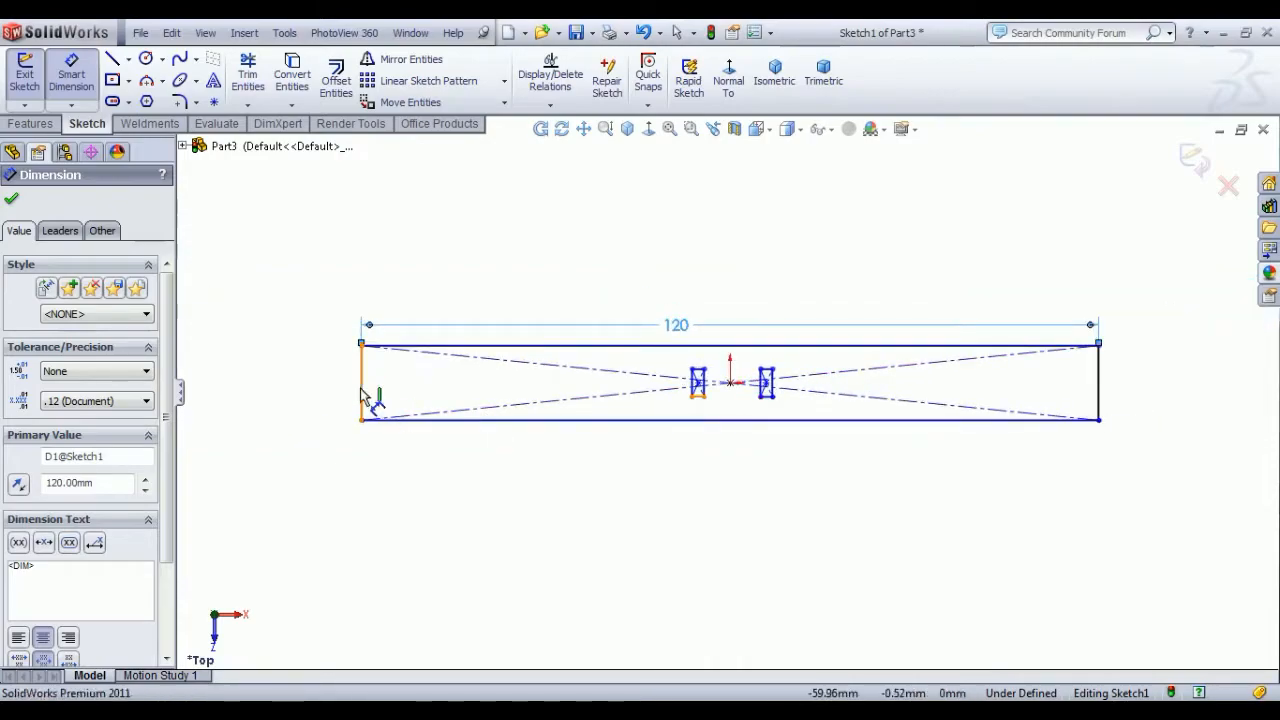
left_click(364, 399)
left_click(306, 381)
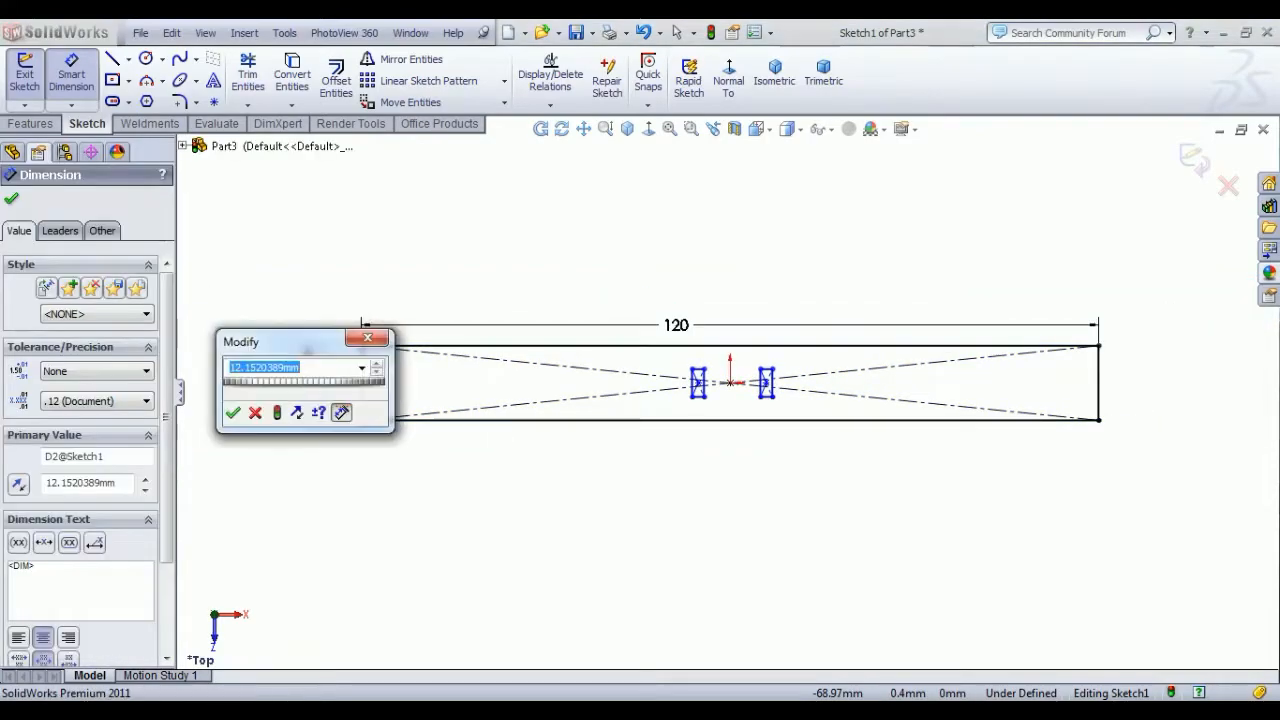
key("Return")
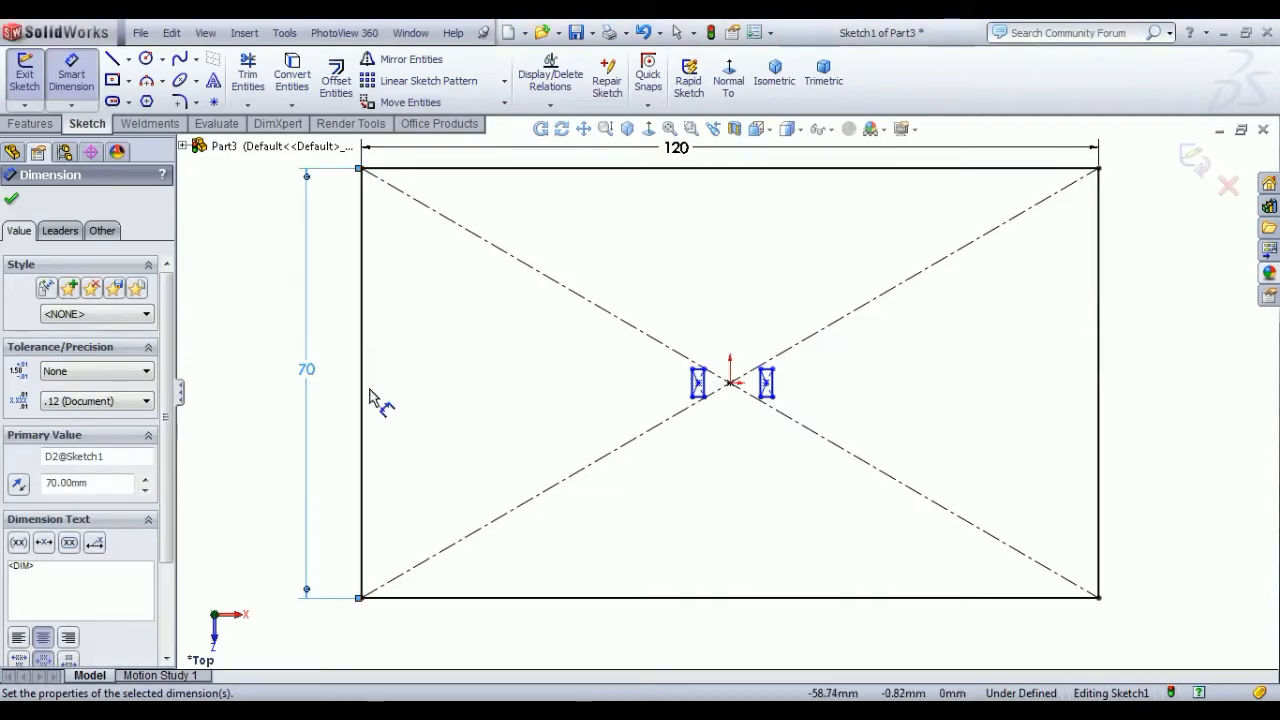
Step: Dimension the horizontal distance between the two small rectangles' center points as 90 mm
scroll(424, 425, "up", 1)
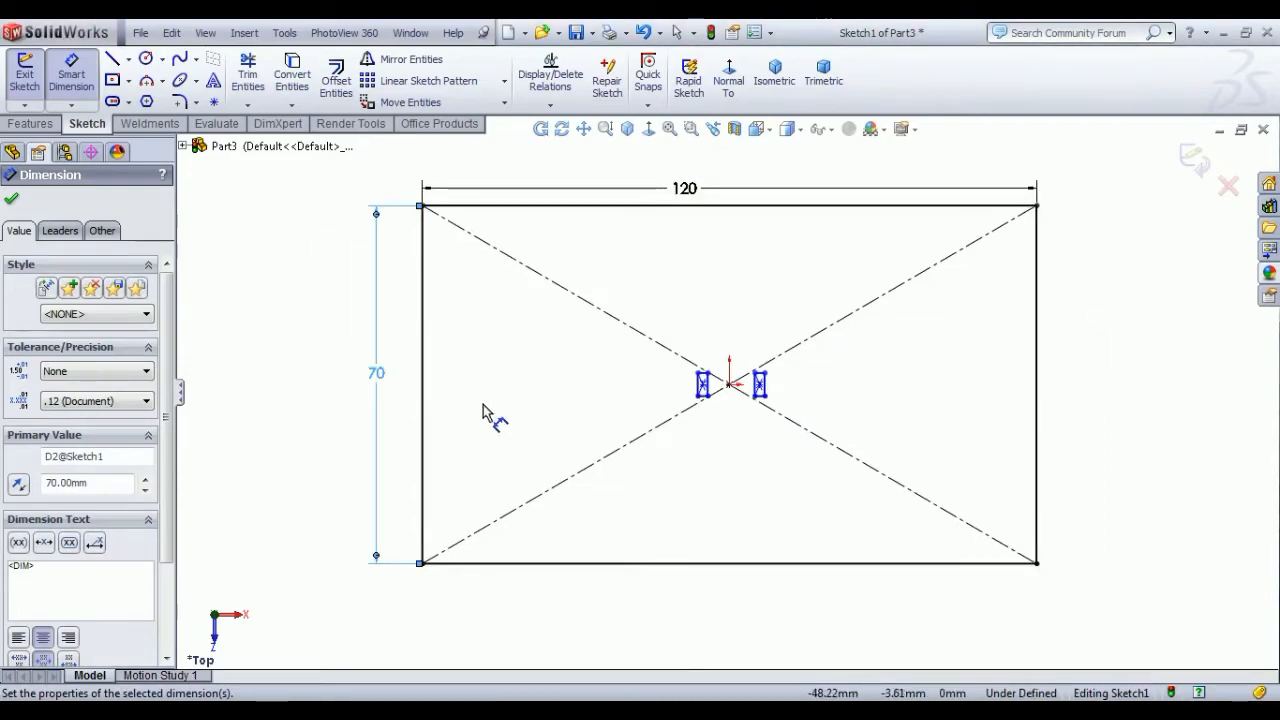
left_click(703, 385)
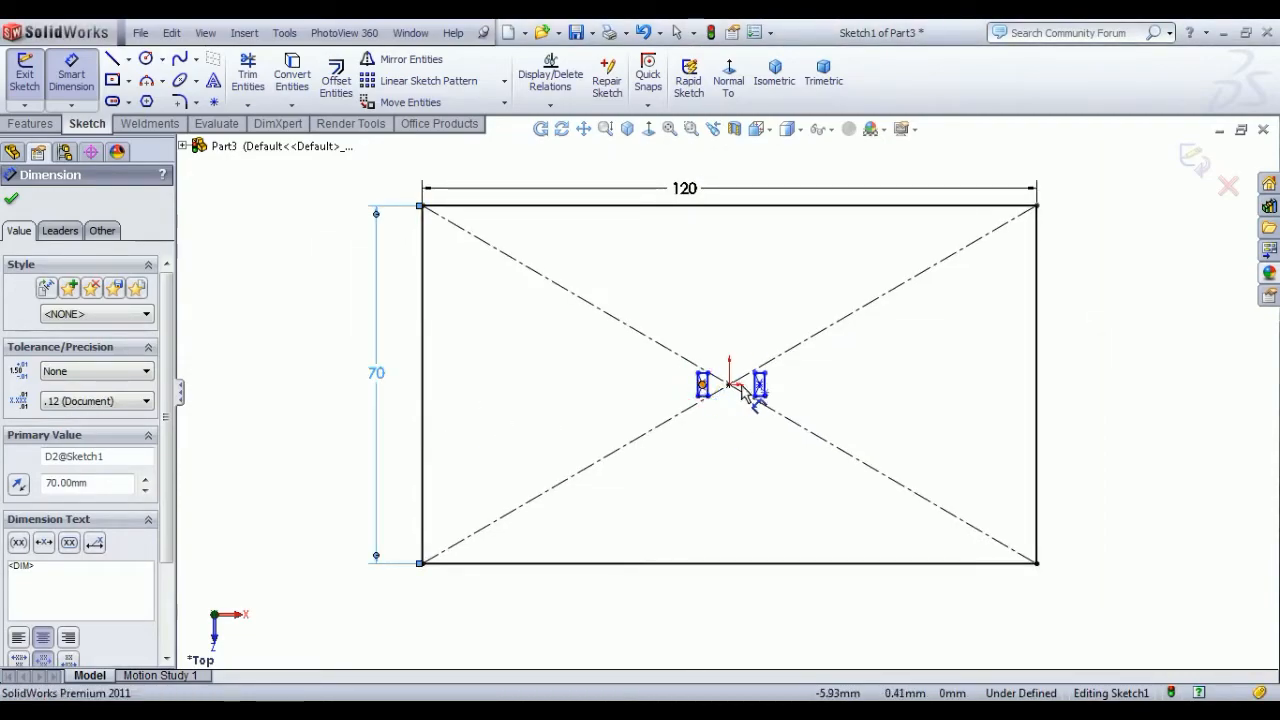
left_click(759, 384)
left_click(729, 452)
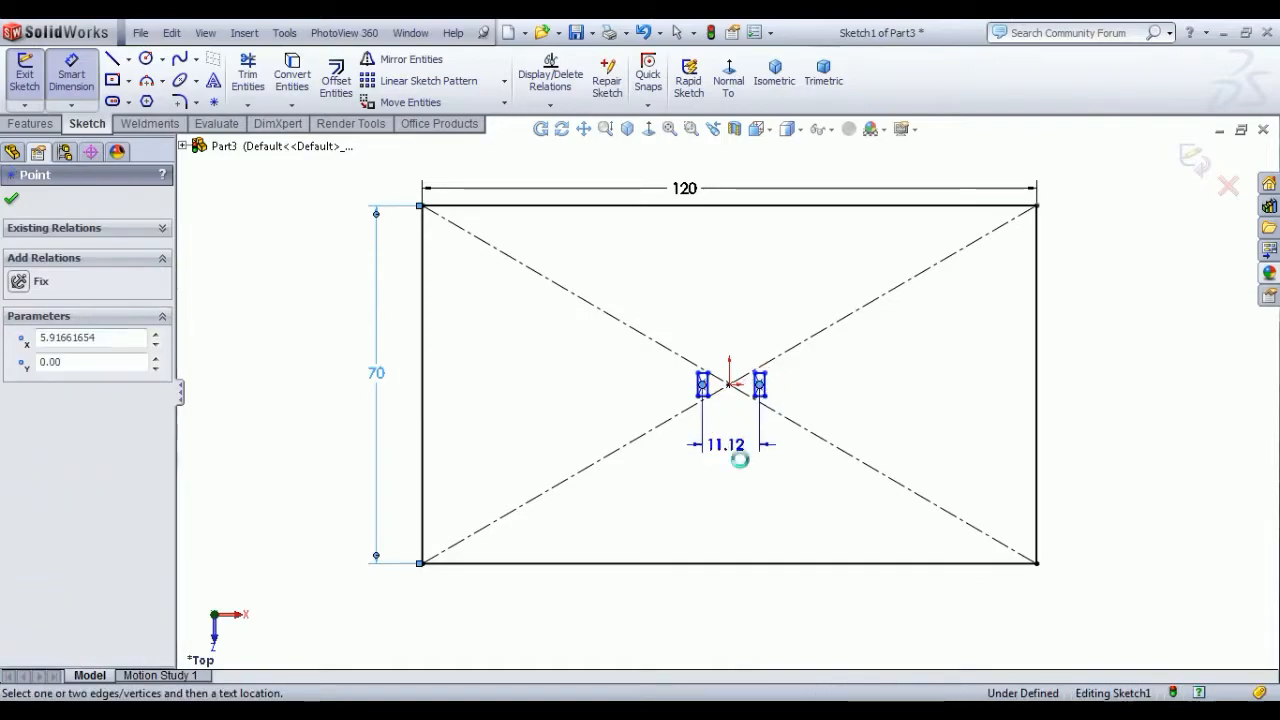
type("90")
key("Return")
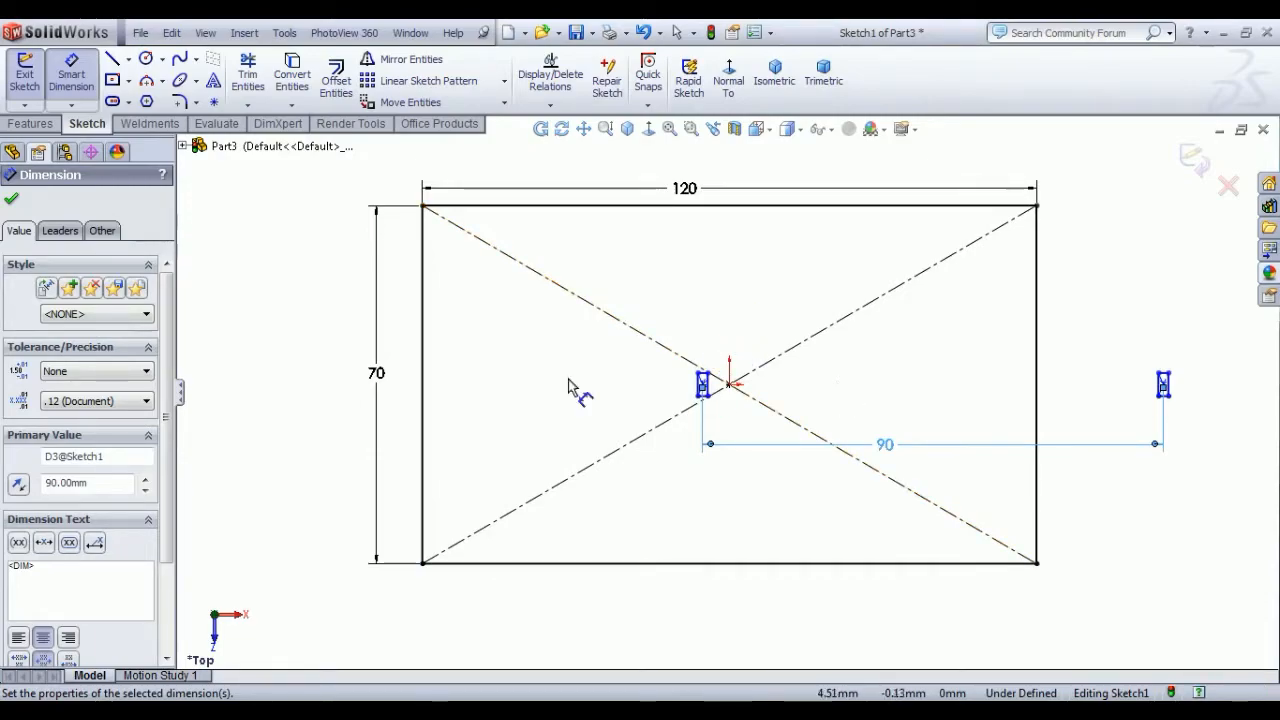
left_click(424, 395)
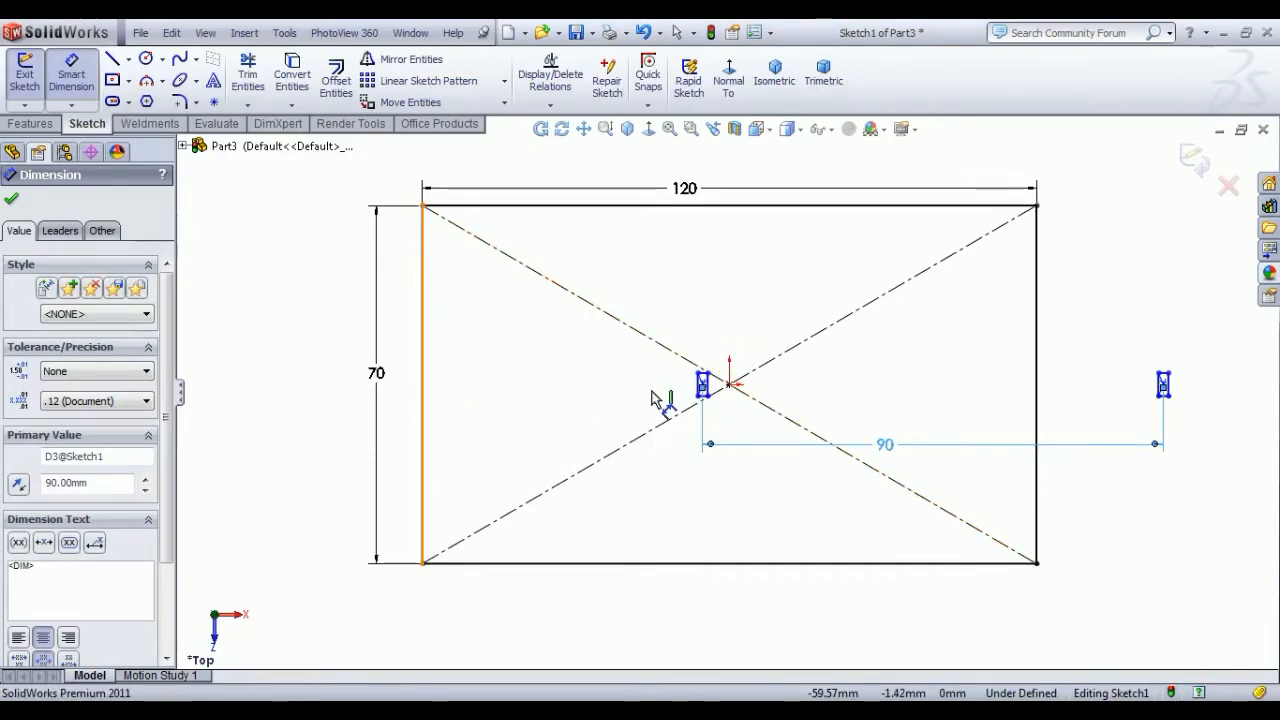
left_click(702, 384)
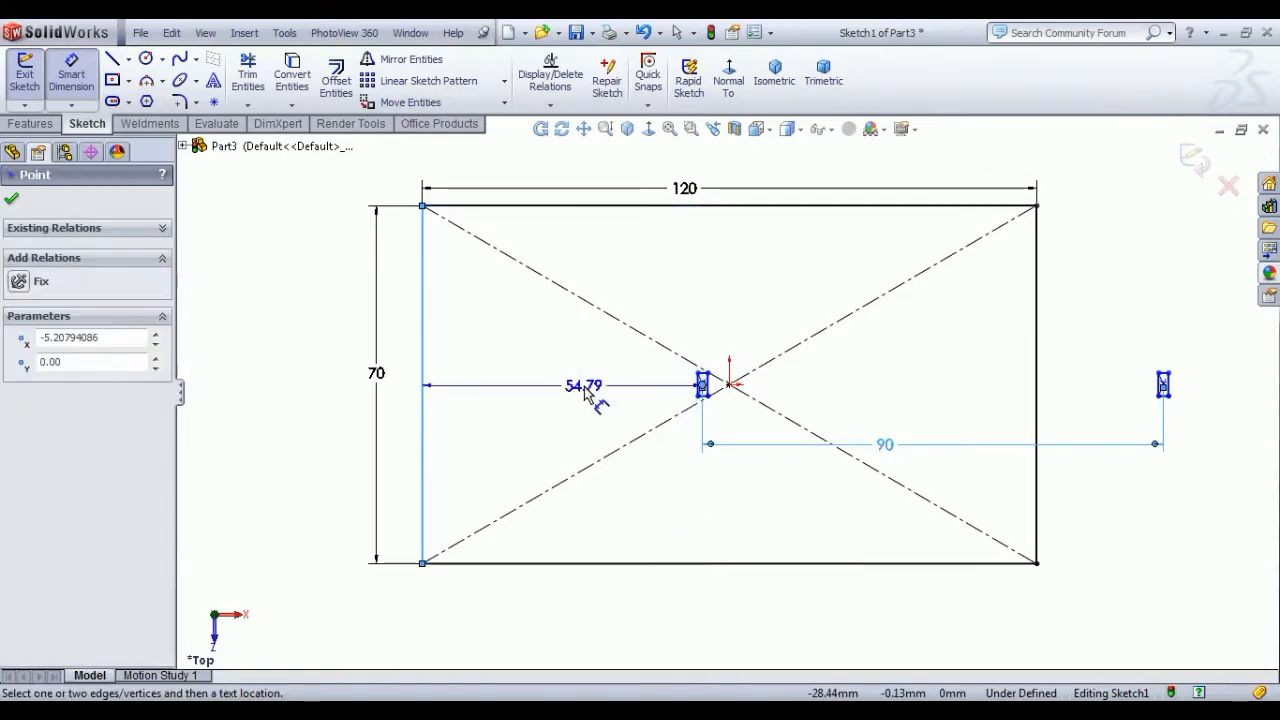
key("Escape")
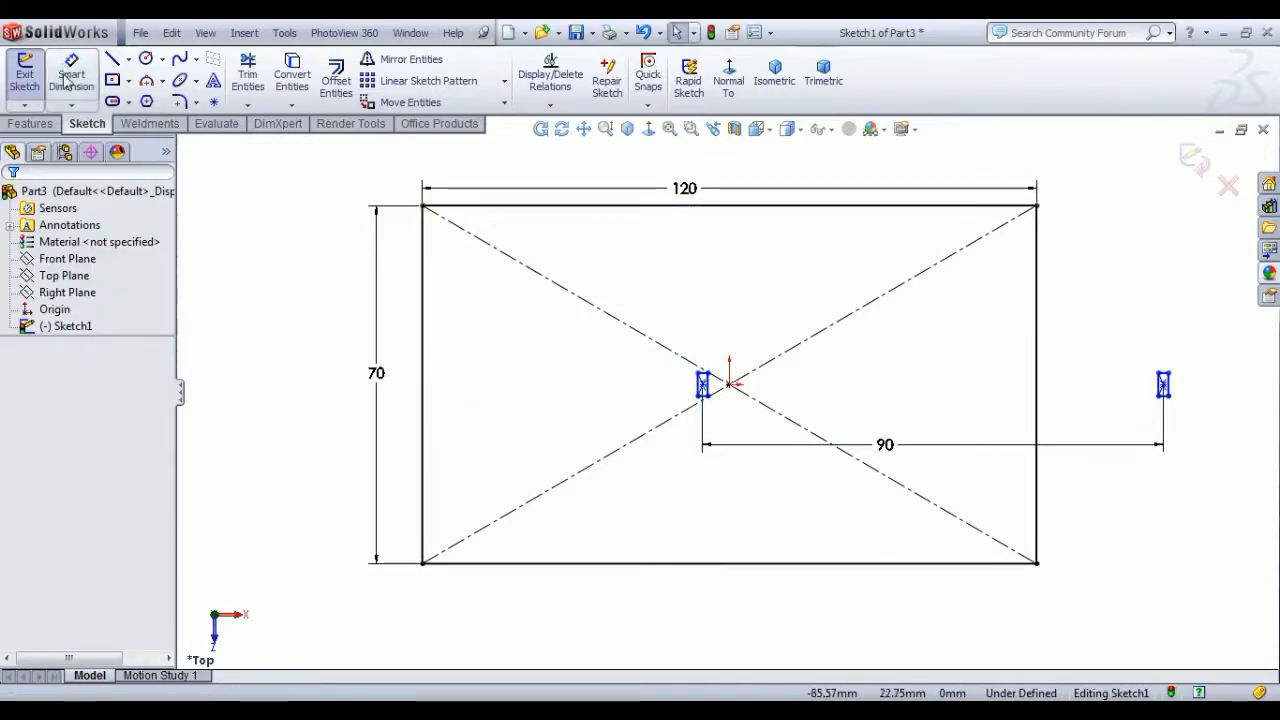
Step: Dimension the distance from the outer rectangle's left edge to the left small rectangle's left side as 9.5 mm
left_click(71, 76)
left_click(423, 420)
scroll(757, 380, "down", 7)
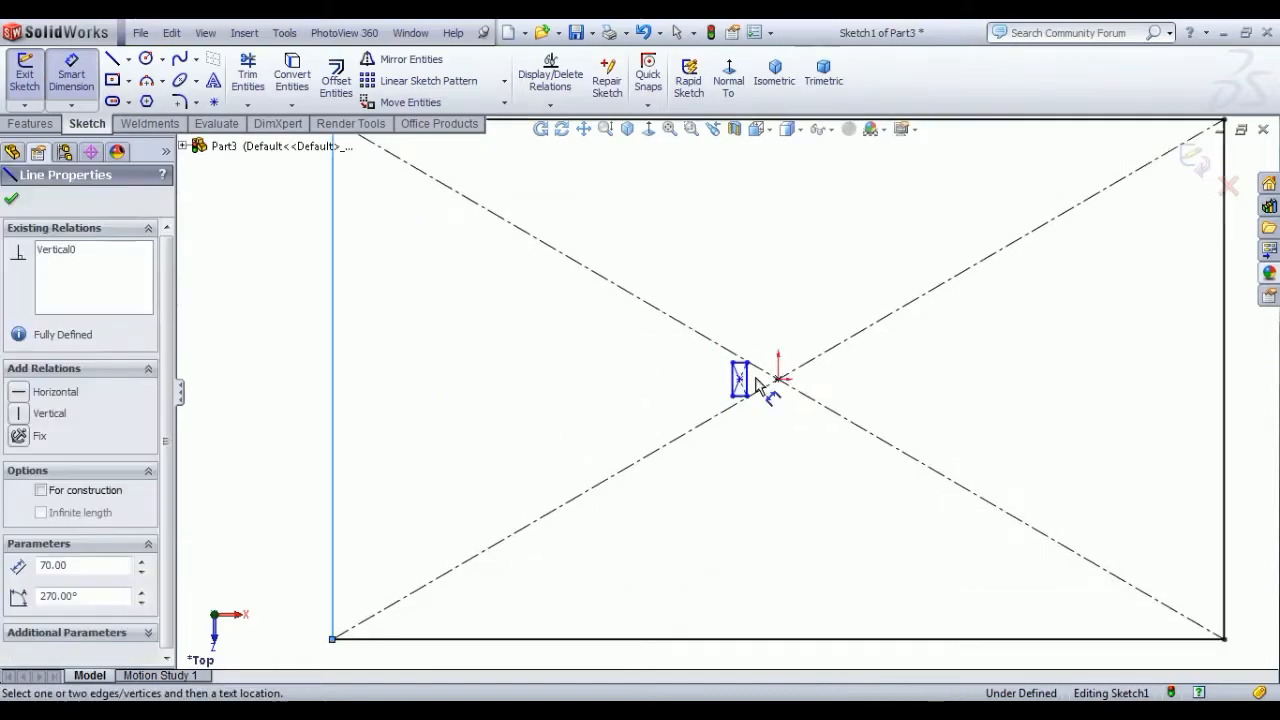
left_click(772, 372)
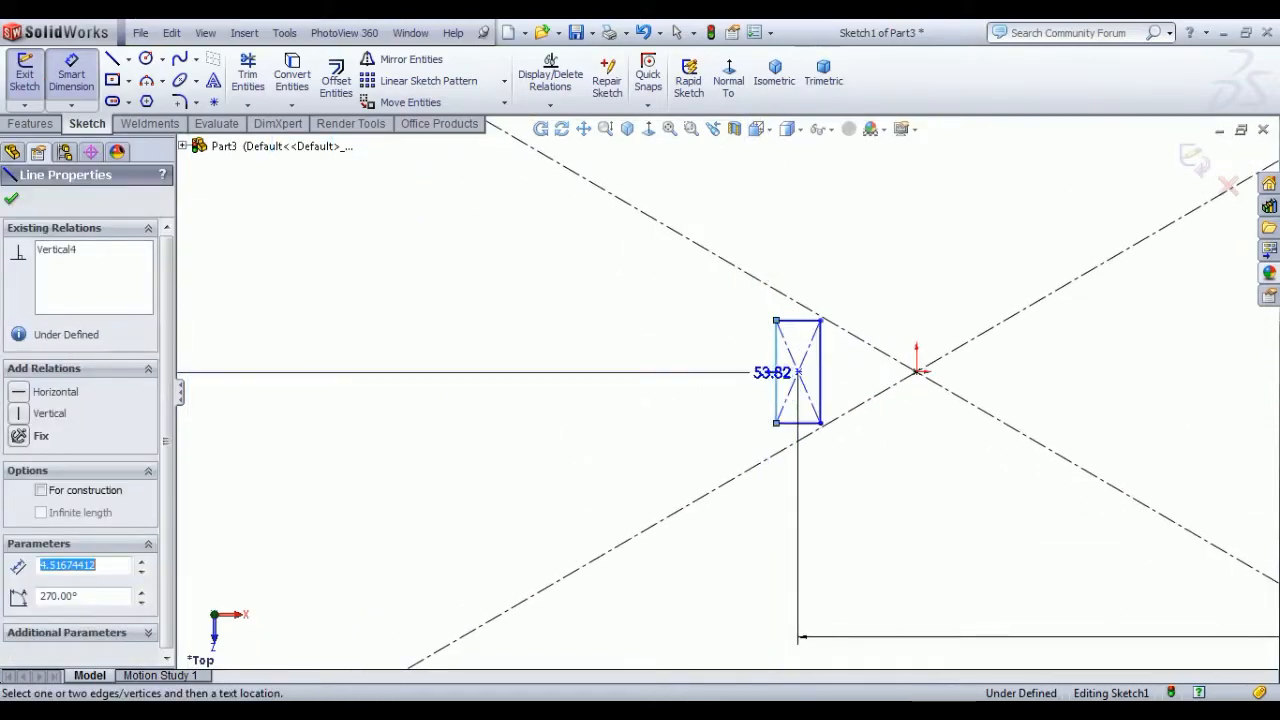
scroll(650, 410, "up", 1)
scroll(550, 440, "up", 5)
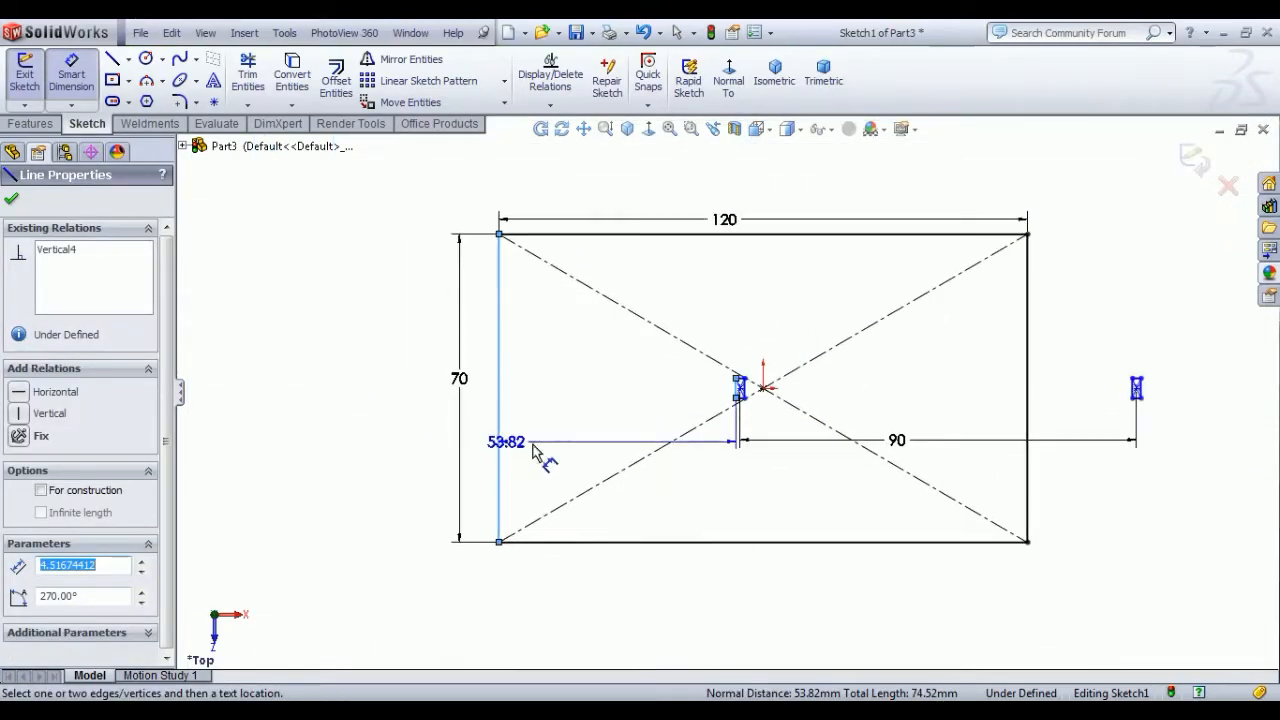
left_click(545, 512)
type("9")
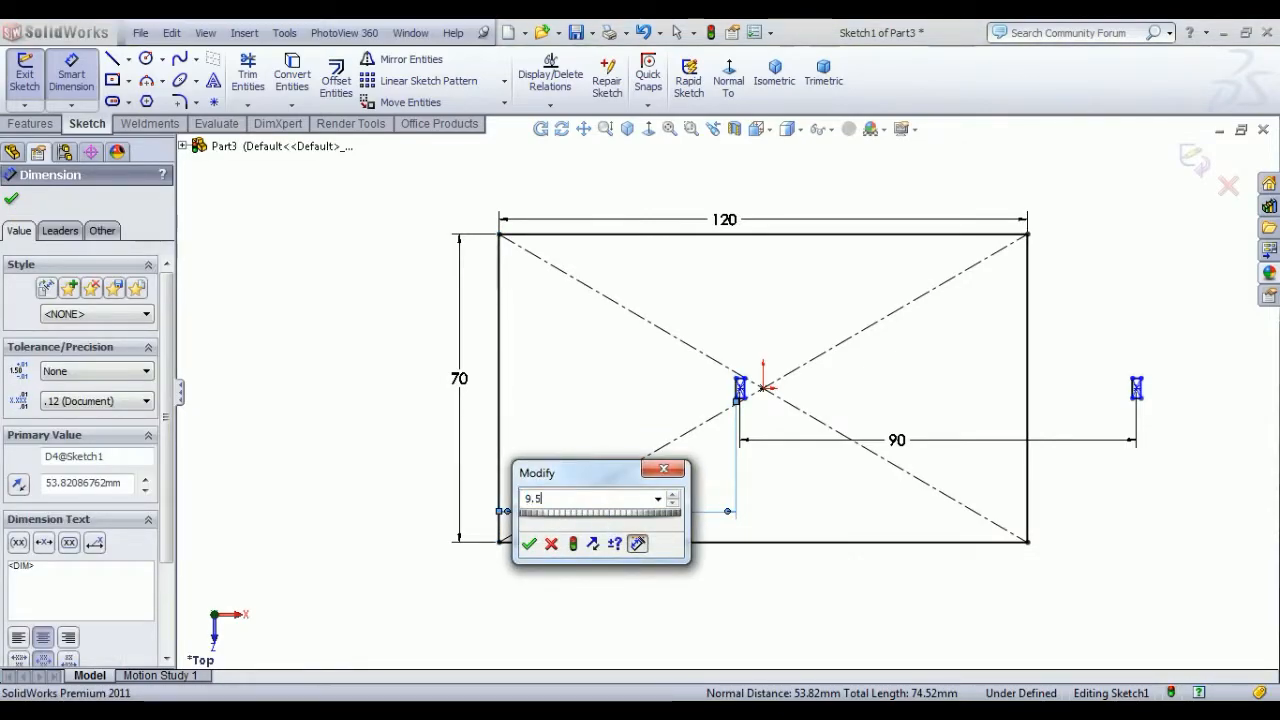
Step: Set the distance between the large rectangle's left edge and the nearer small rectangle's left edge to 9.5 mm
type(".5")
key("Return")
right_click(288, 313)
left_click(335, 320)
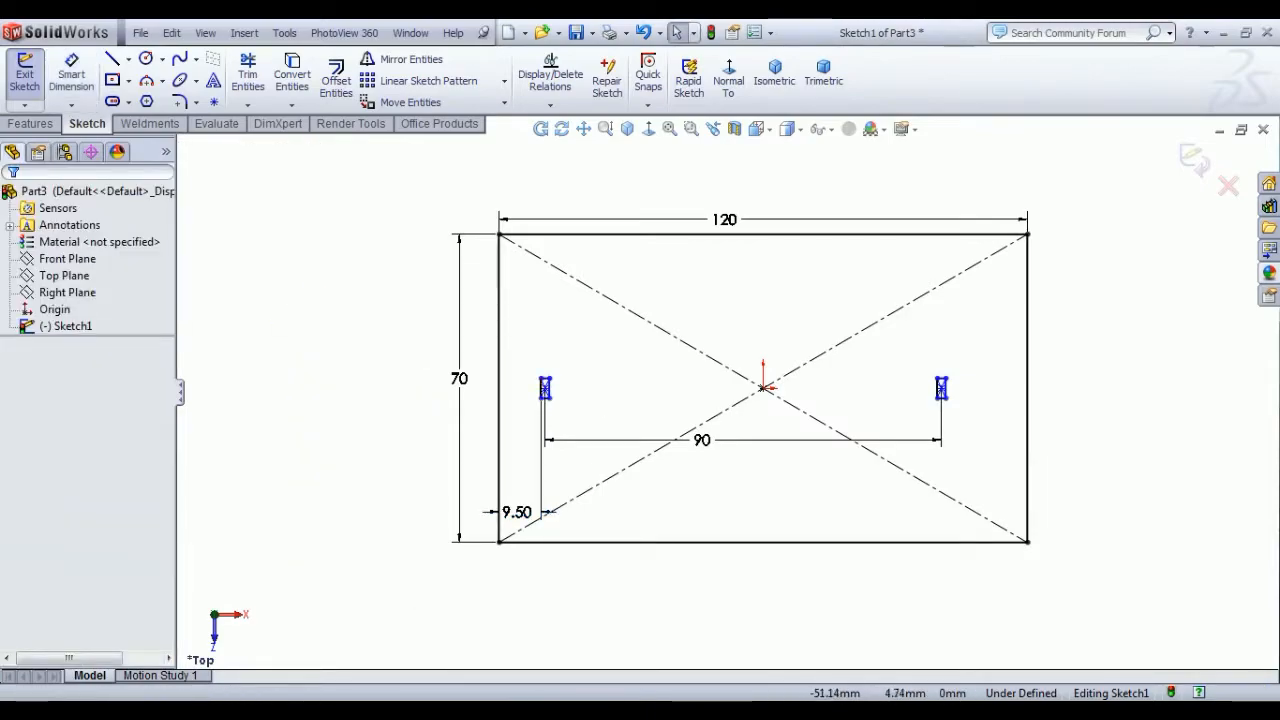
Step: Dimension the left small rectangle to 11 mm wide and 11 mm high
left_click(85, 86)
scroll(564, 391, "down", 7)
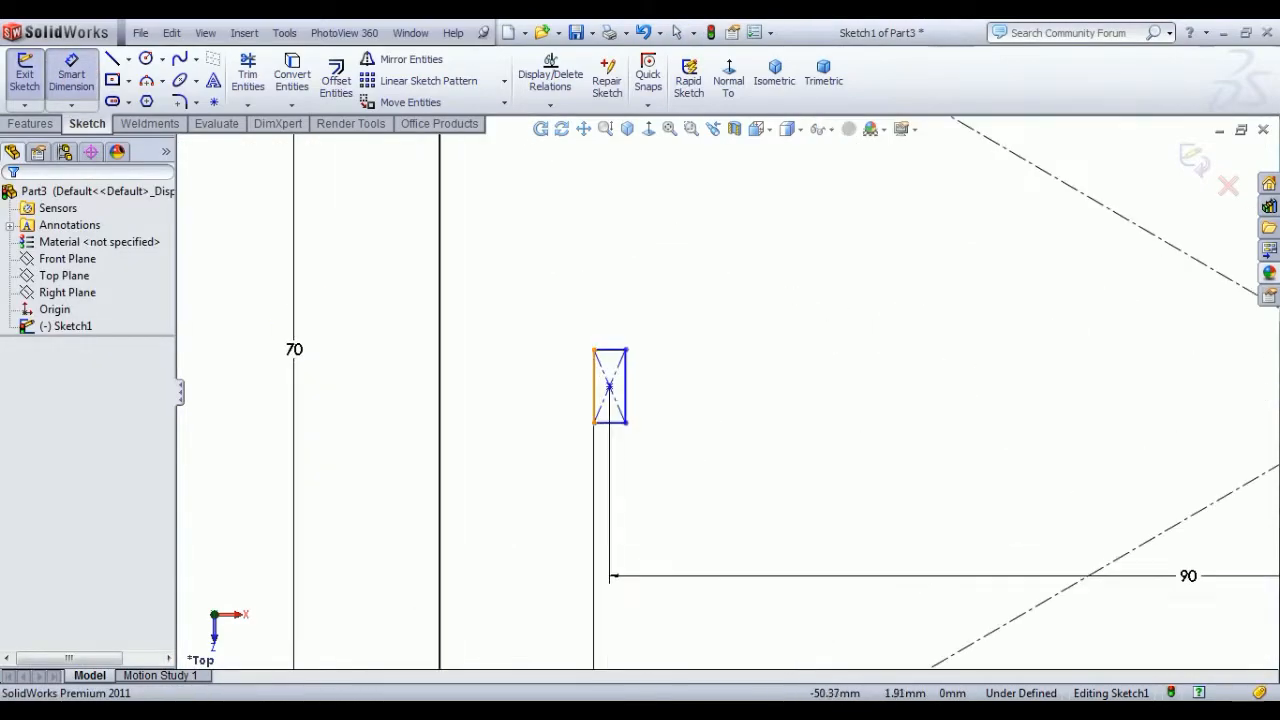
left_click(617, 332)
left_click(613, 318)
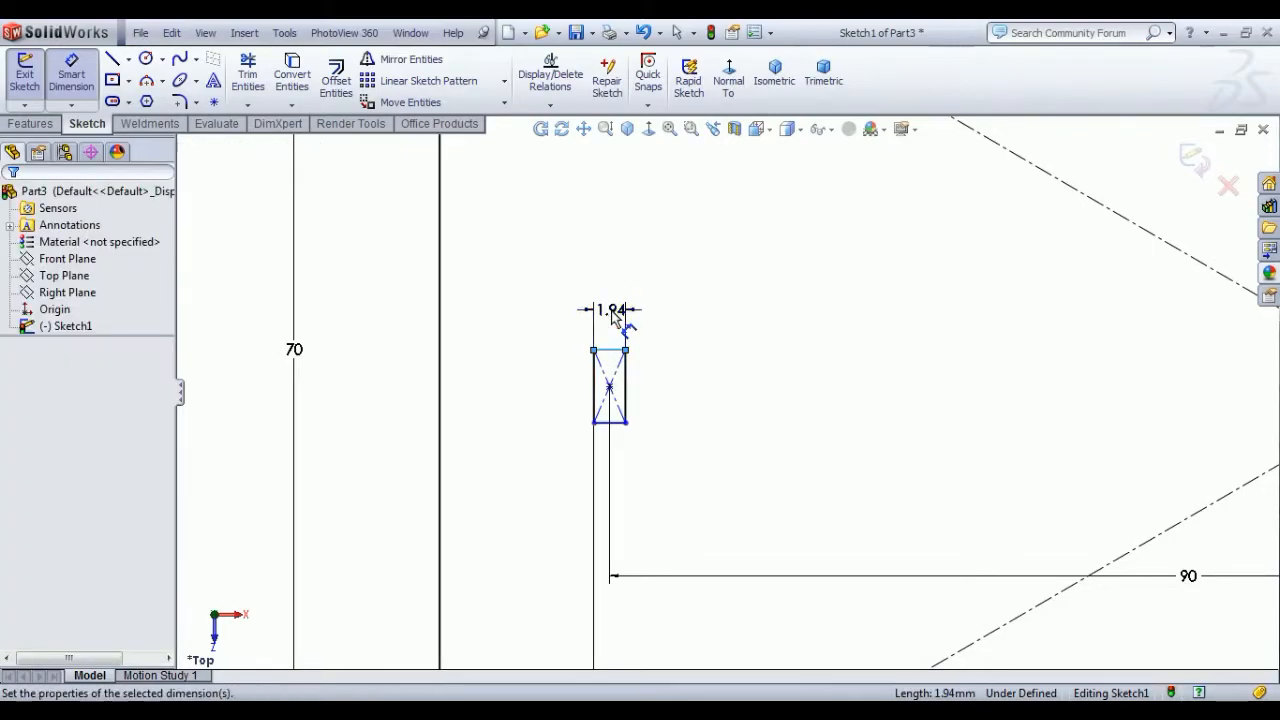
type("11")
key("Return")
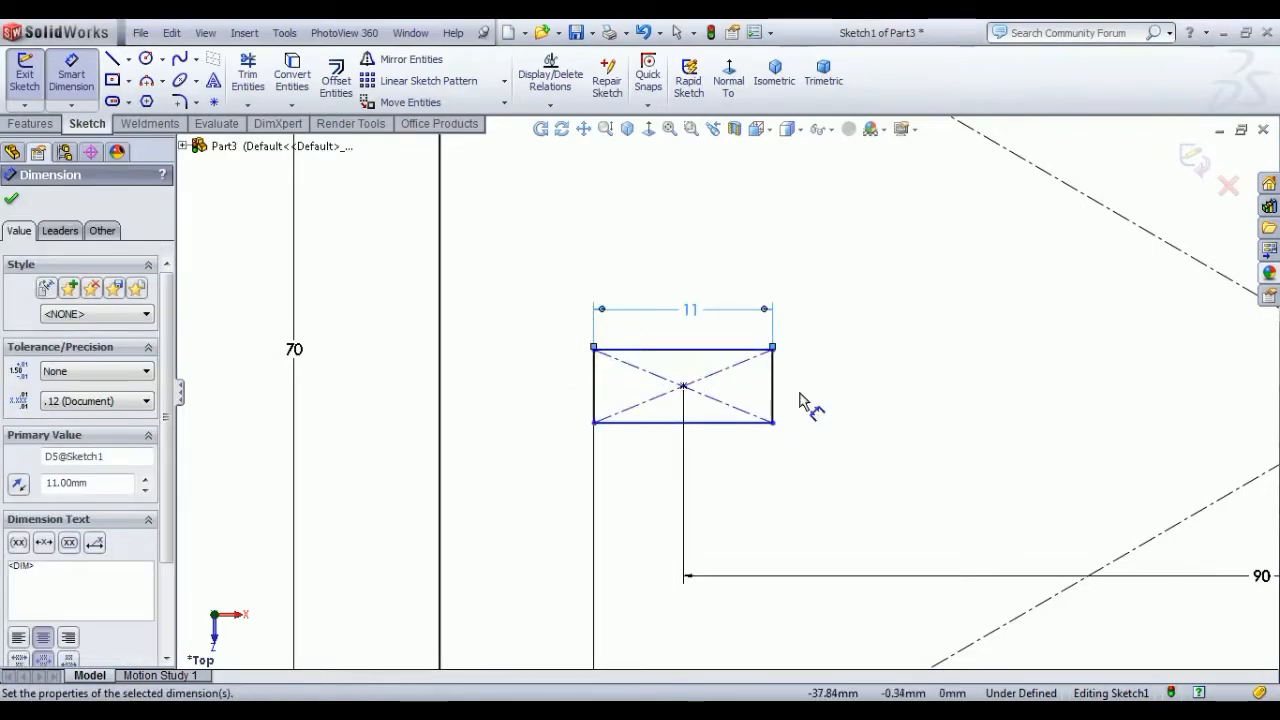
left_click(775, 392)
left_click(808, 392)
type("11")
key("Return")
scroll(834, 434, "up", 6)
scroll(957, 430, "up", 2)
right_click(1134, 353)
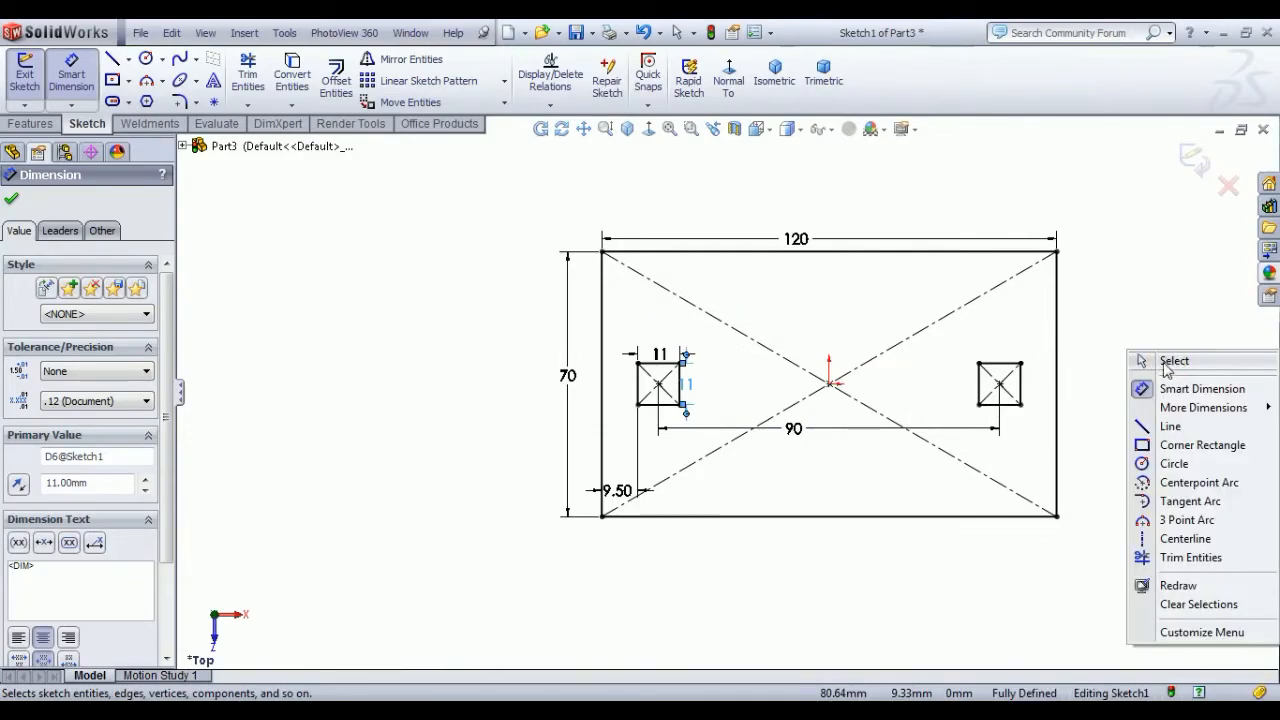
left_click(1170, 362)
Step: Finish the sketch and extrude it 4 mm Blind into a plate with two square holes
left_click(24, 72)
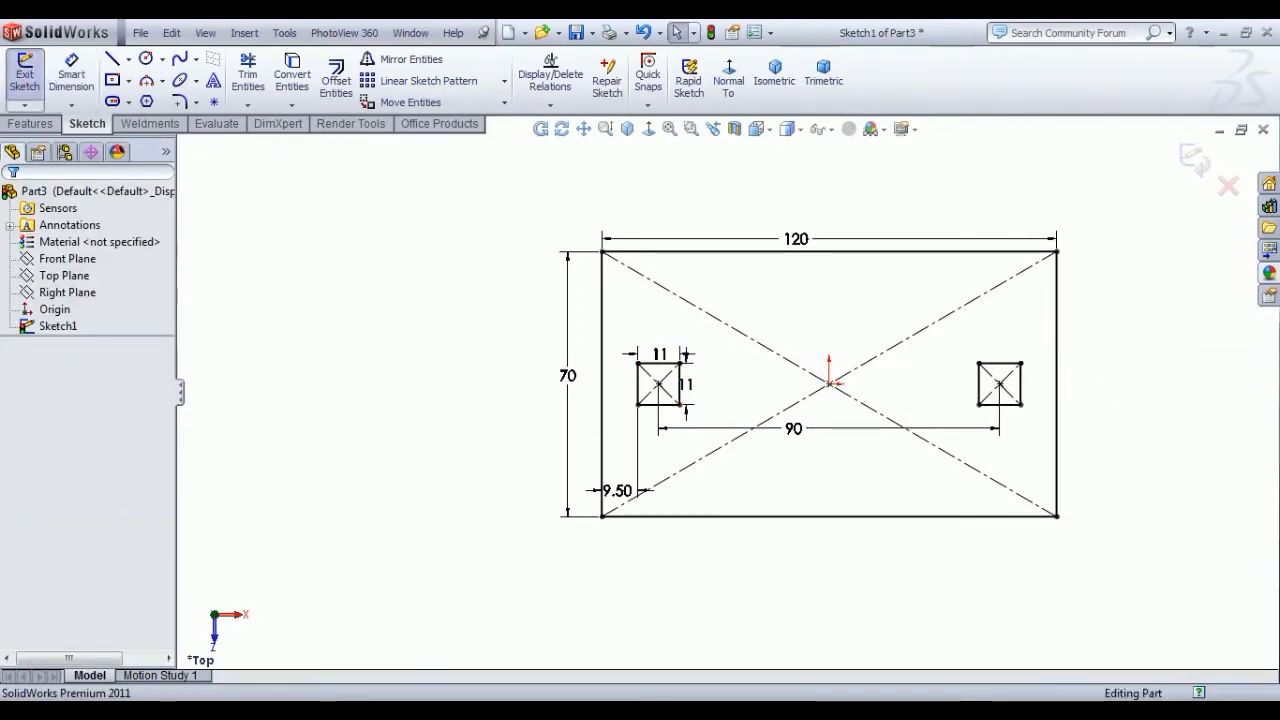
left_click(33, 76)
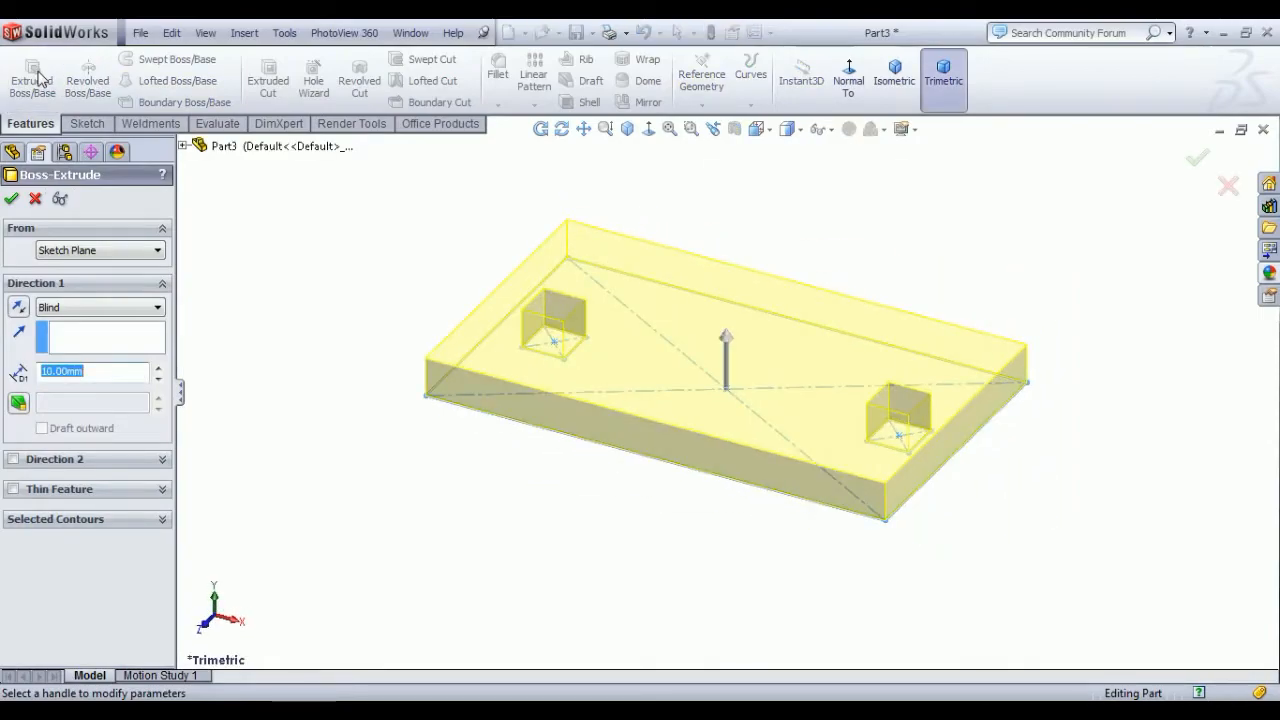
type("4")
key("Return")
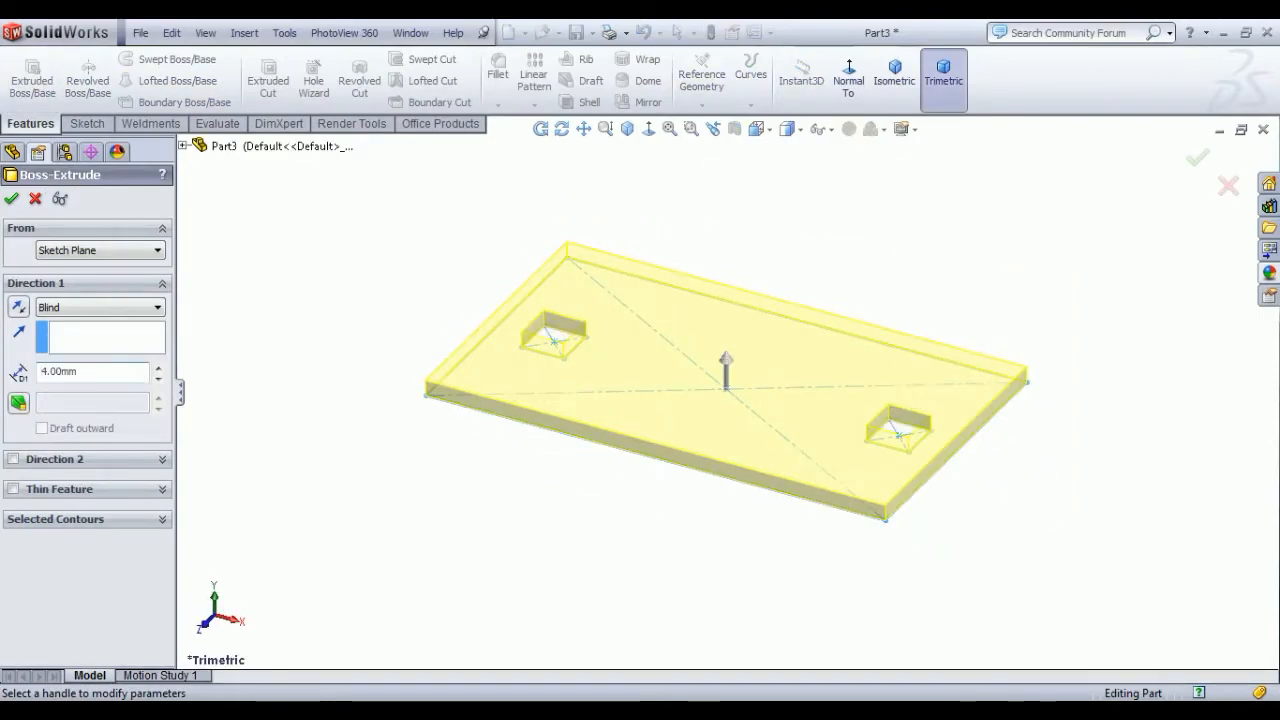
left_click(11, 198)
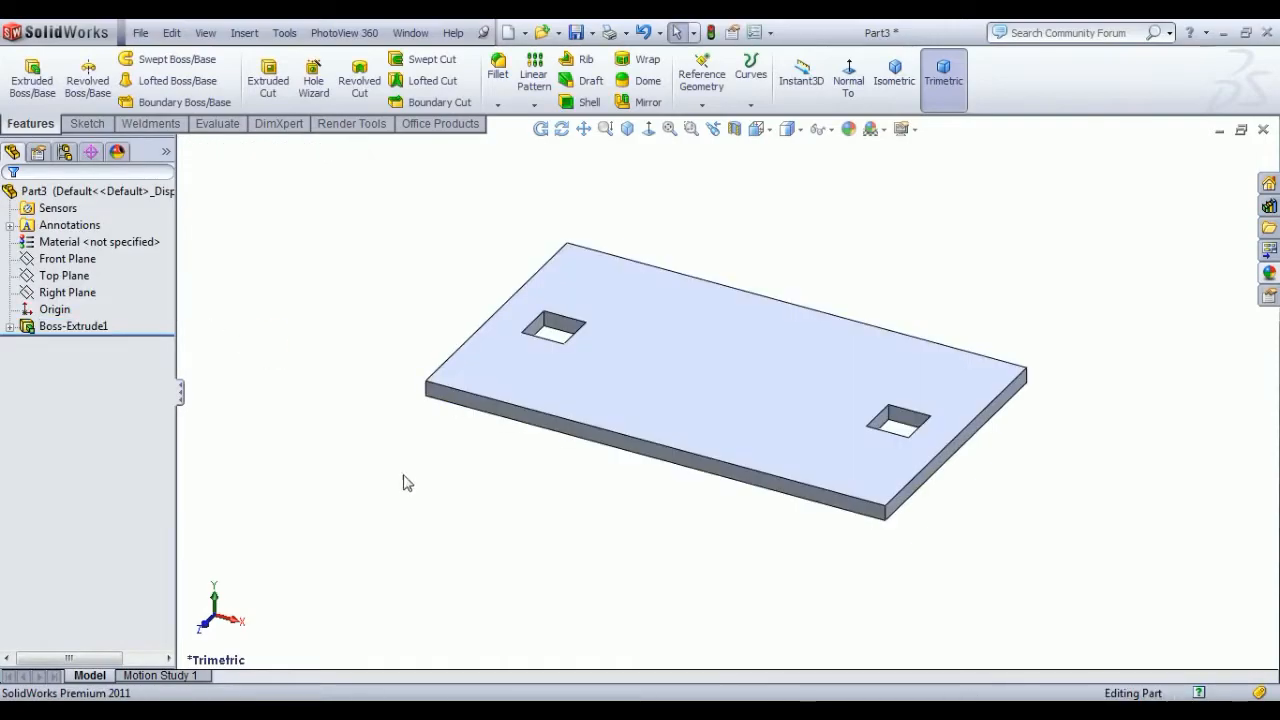
Step: Start a new sketch on the Right Plane and orient the view normal to it
scroll(470, 491, "up", 4)
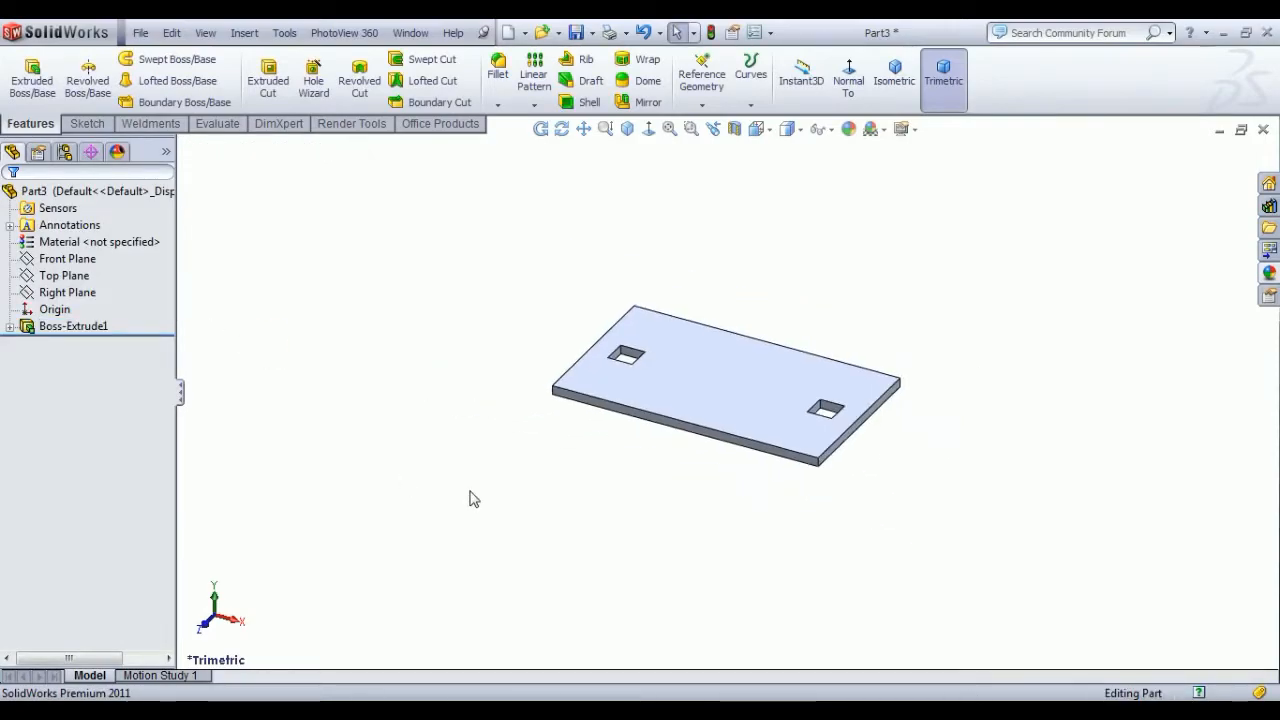
left_click(52, 298)
left_click(64, 266)
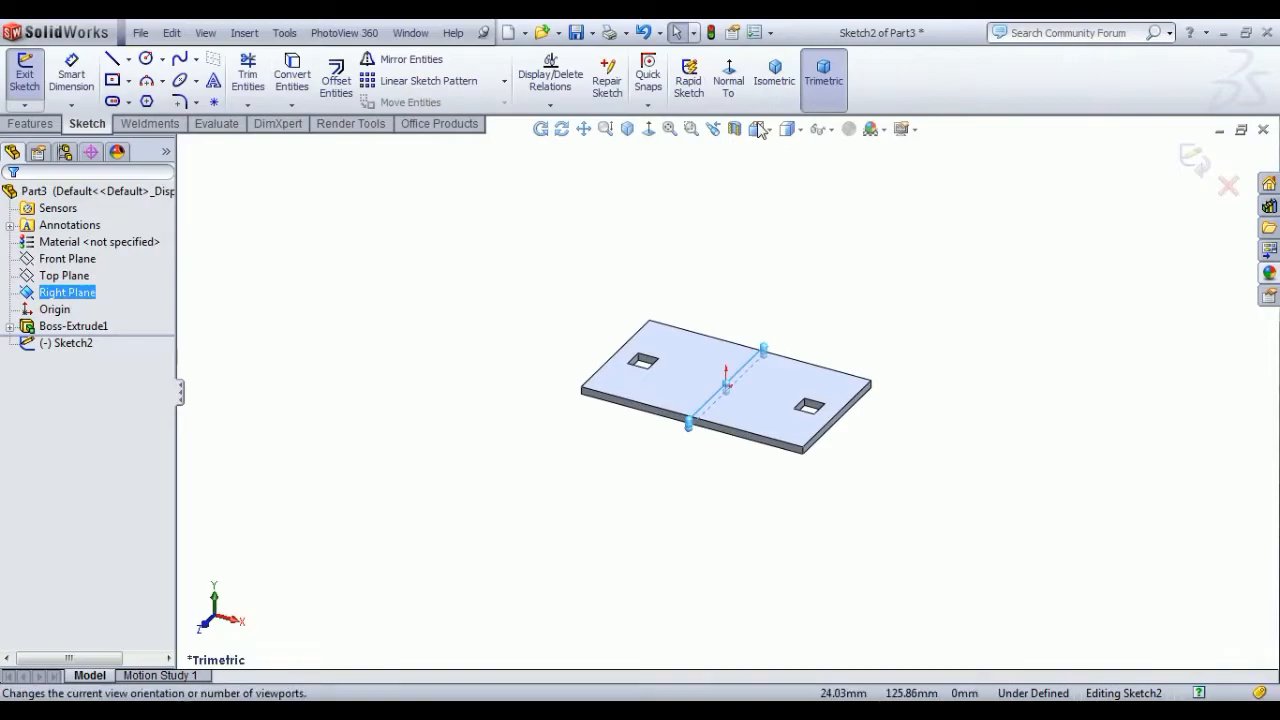
left_click(742, 88)
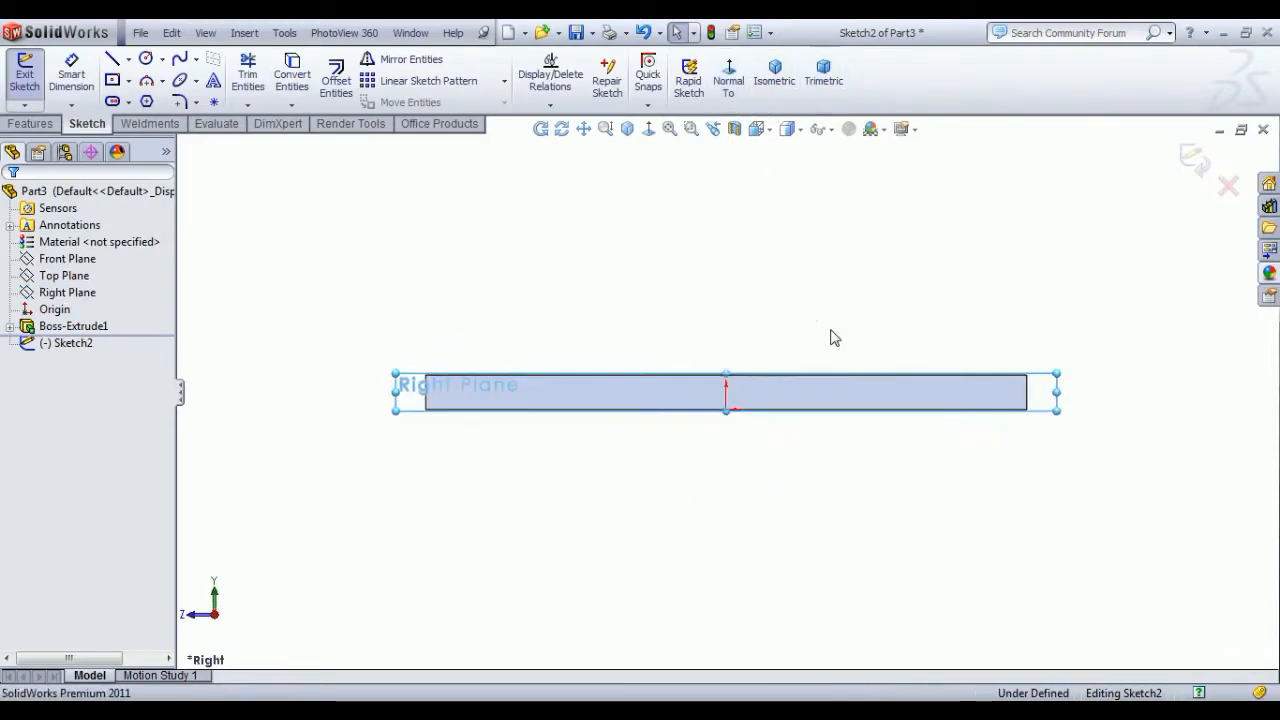
scroll(660, 332, "up", 5)
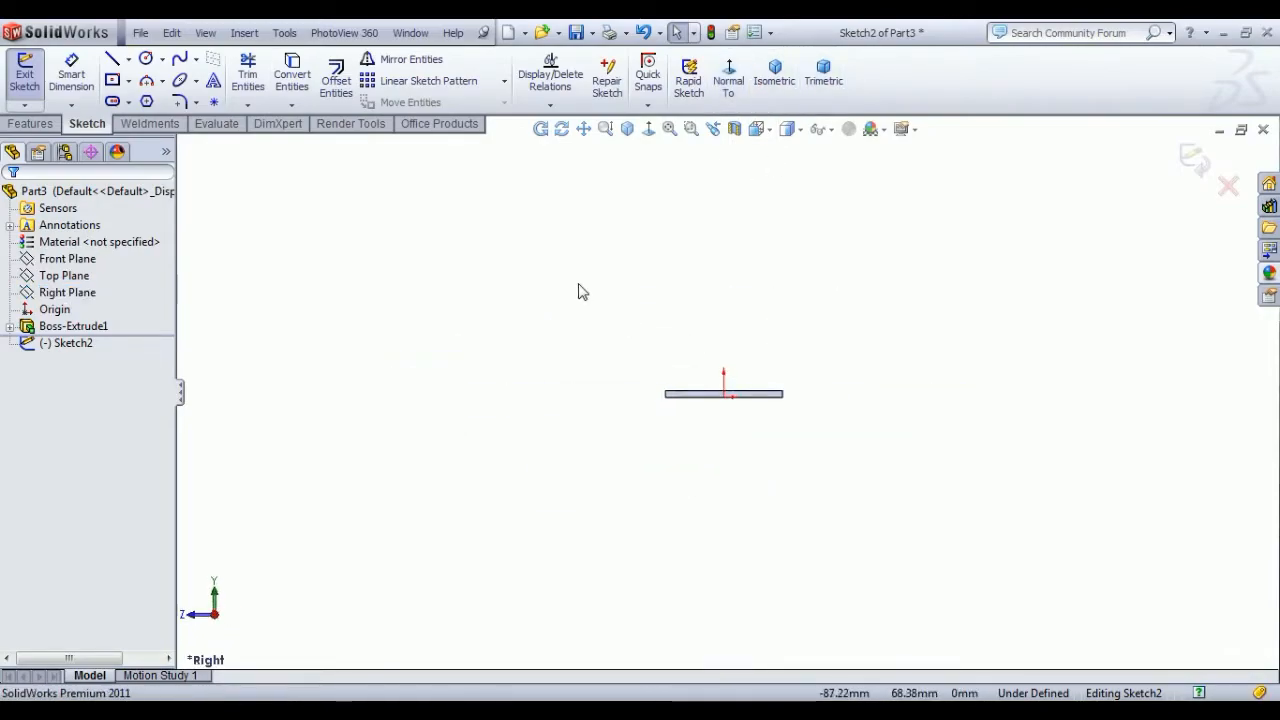
scroll(578, 295, "down", 3)
Step: Sketch a horizontal line about 53 mm long, a tangent arc, and a sloping line tangent to the arc ending on the plate's upper edge
left_click(111, 60)
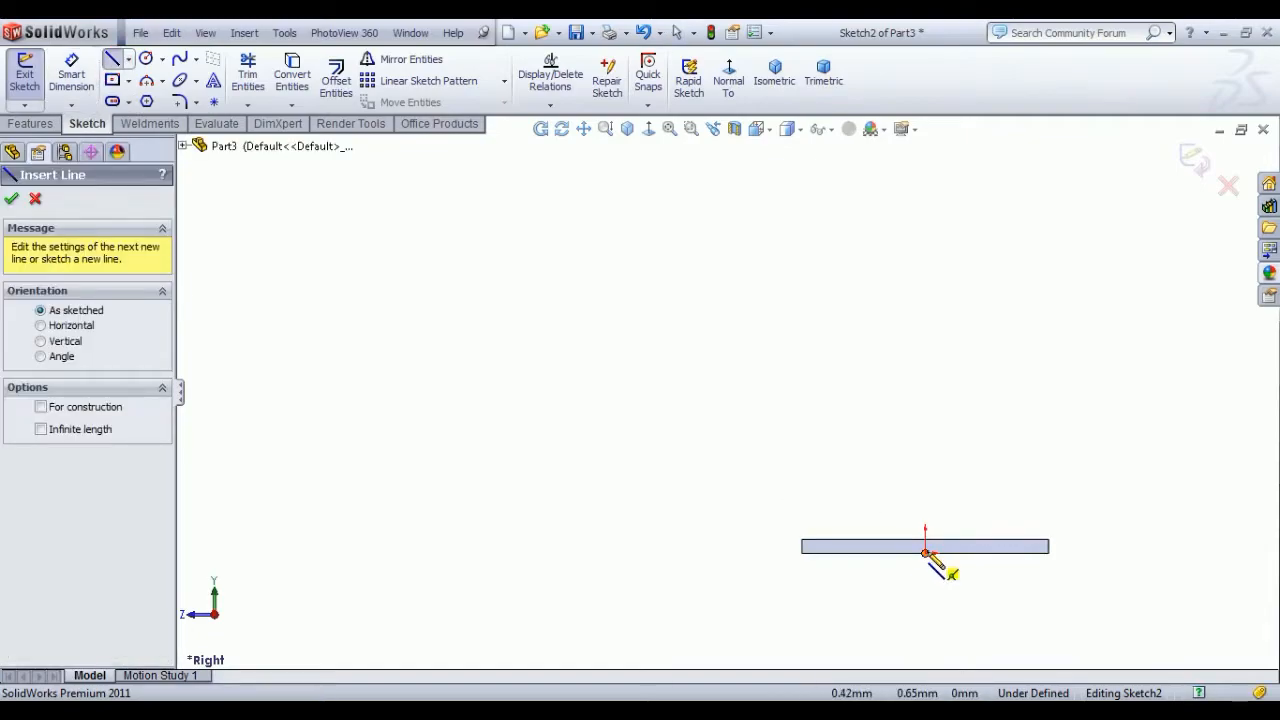
left_click(369, 306)
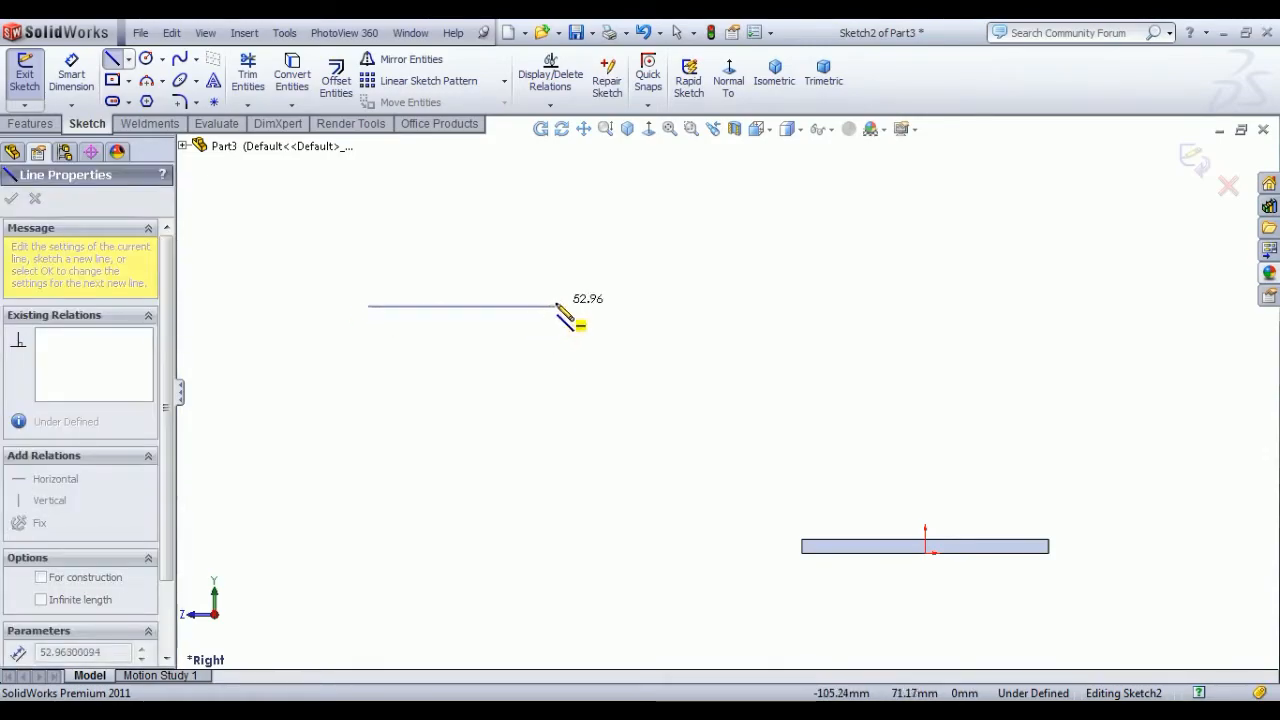
left_click(558, 306)
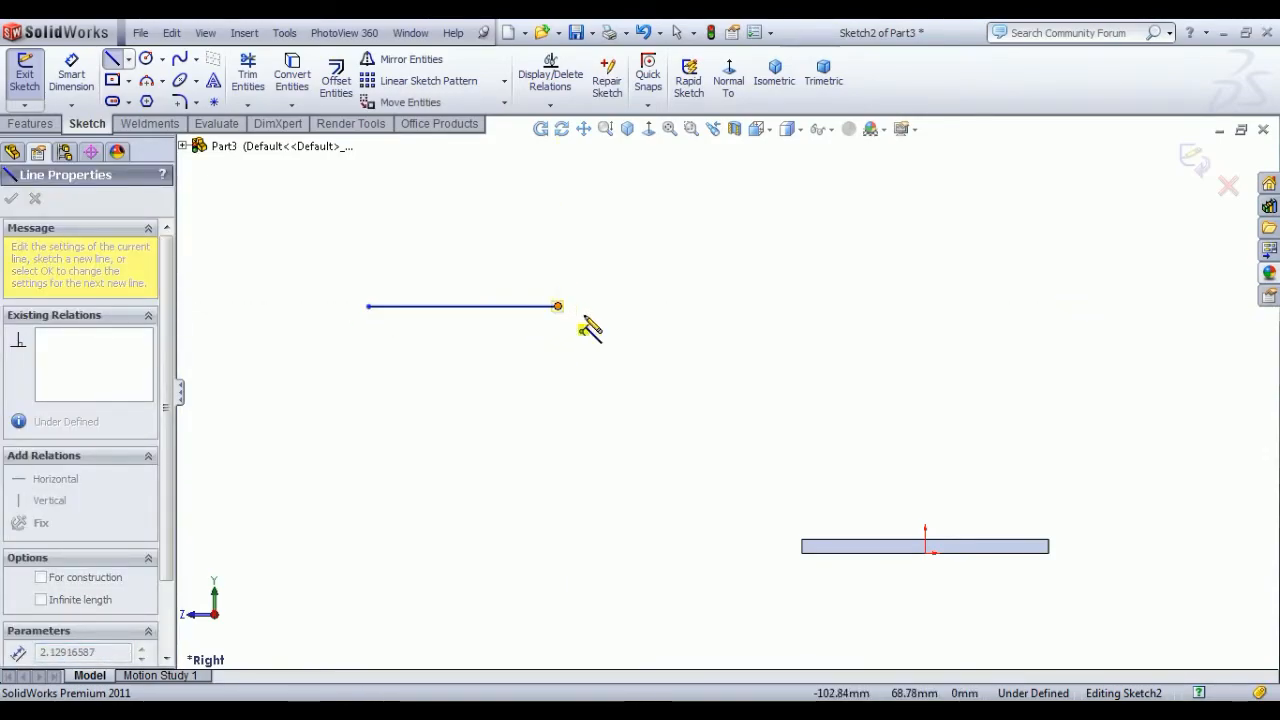
left_click(612, 328)
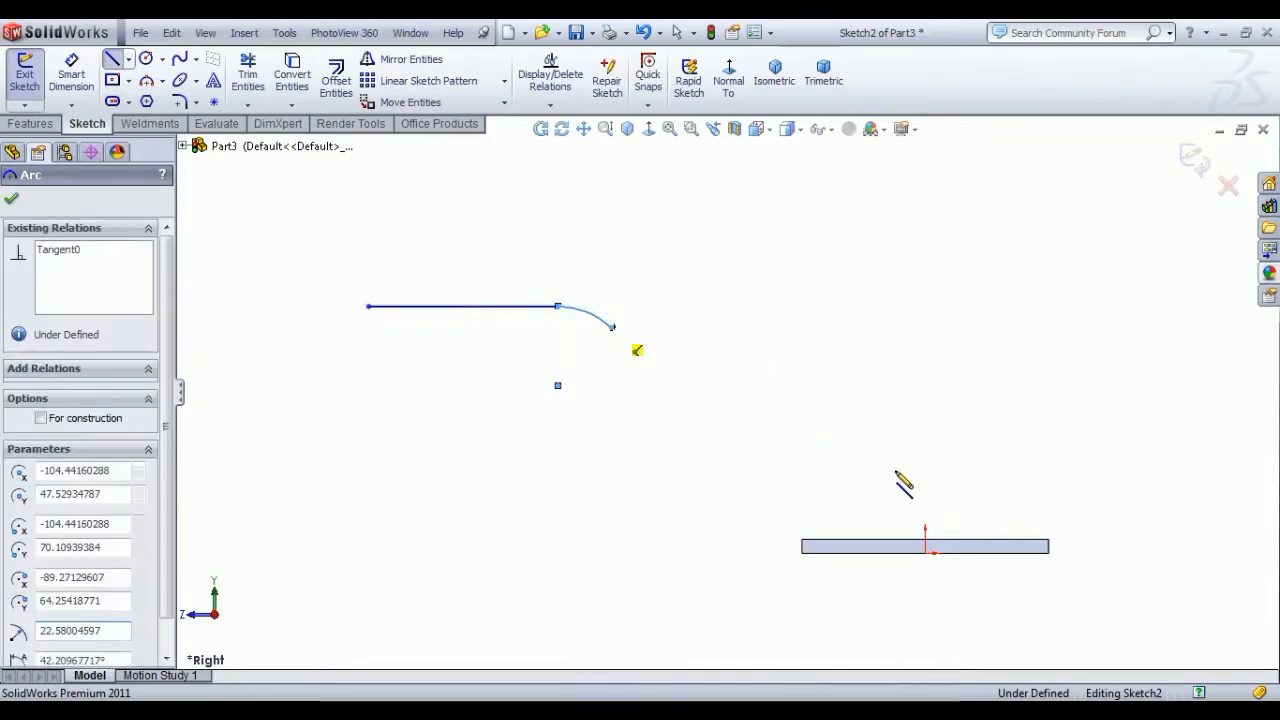
left_click(986, 539)
right_click(958, 345)
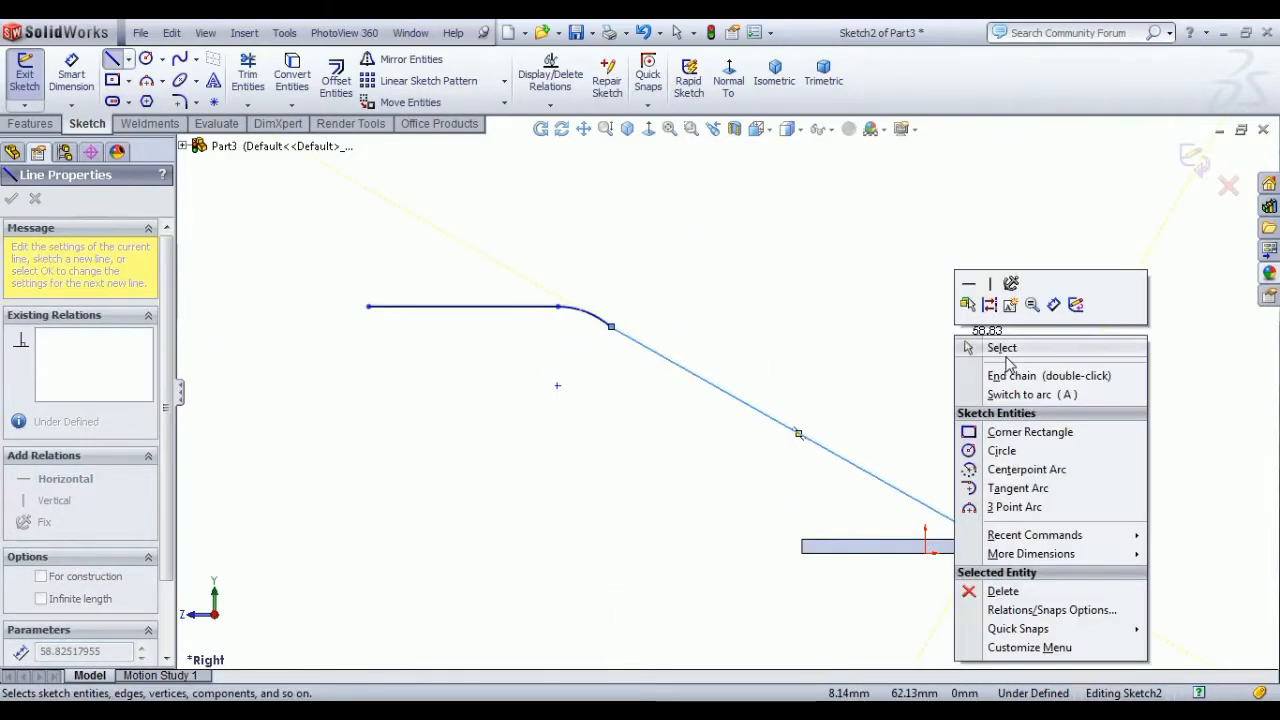
left_click(1002, 346)
left_click_drag(618, 300, 593, 348)
left_click(646, 225)
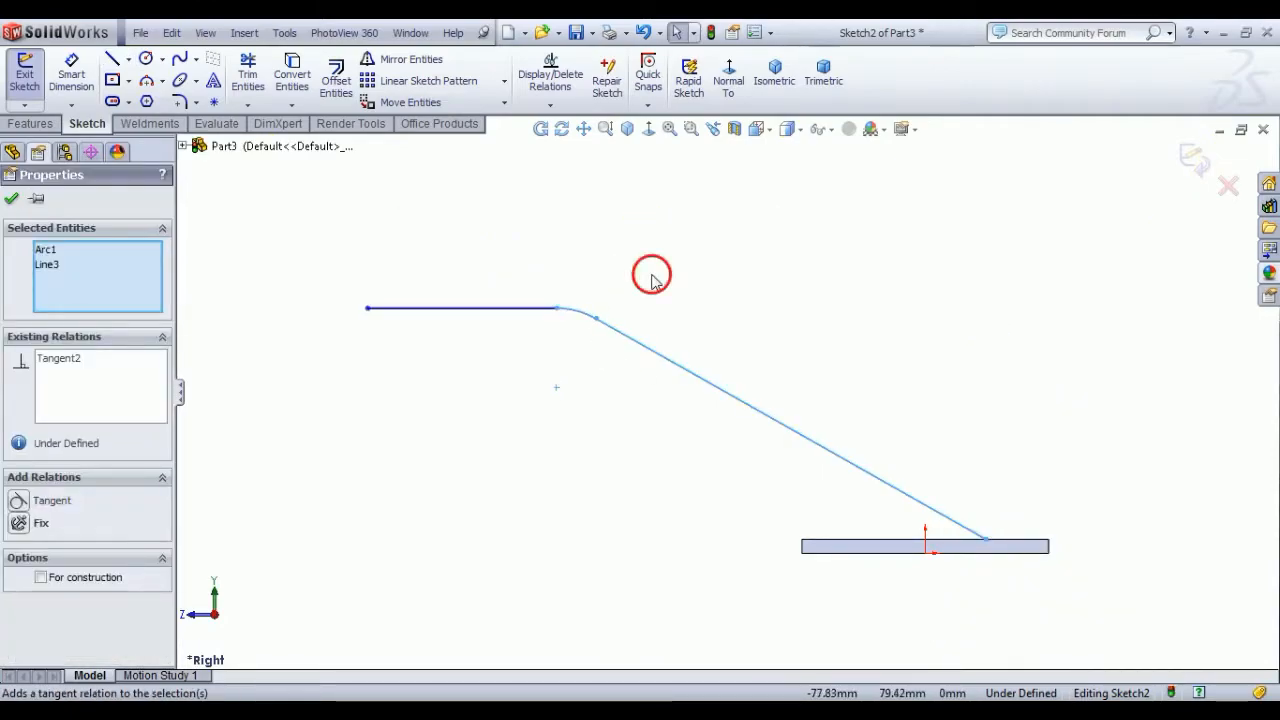
Step: Dimension the horizontal sketch line's length to 430 mm
left_click(72, 82)
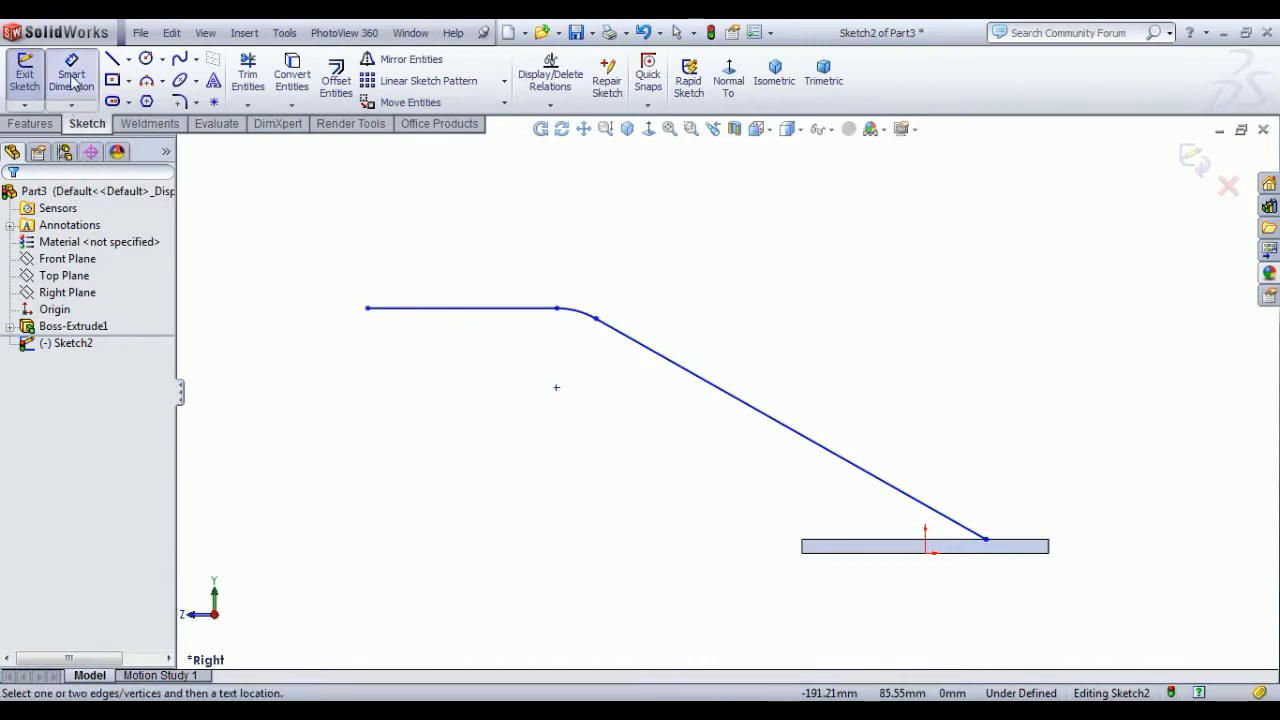
left_click(452, 312)
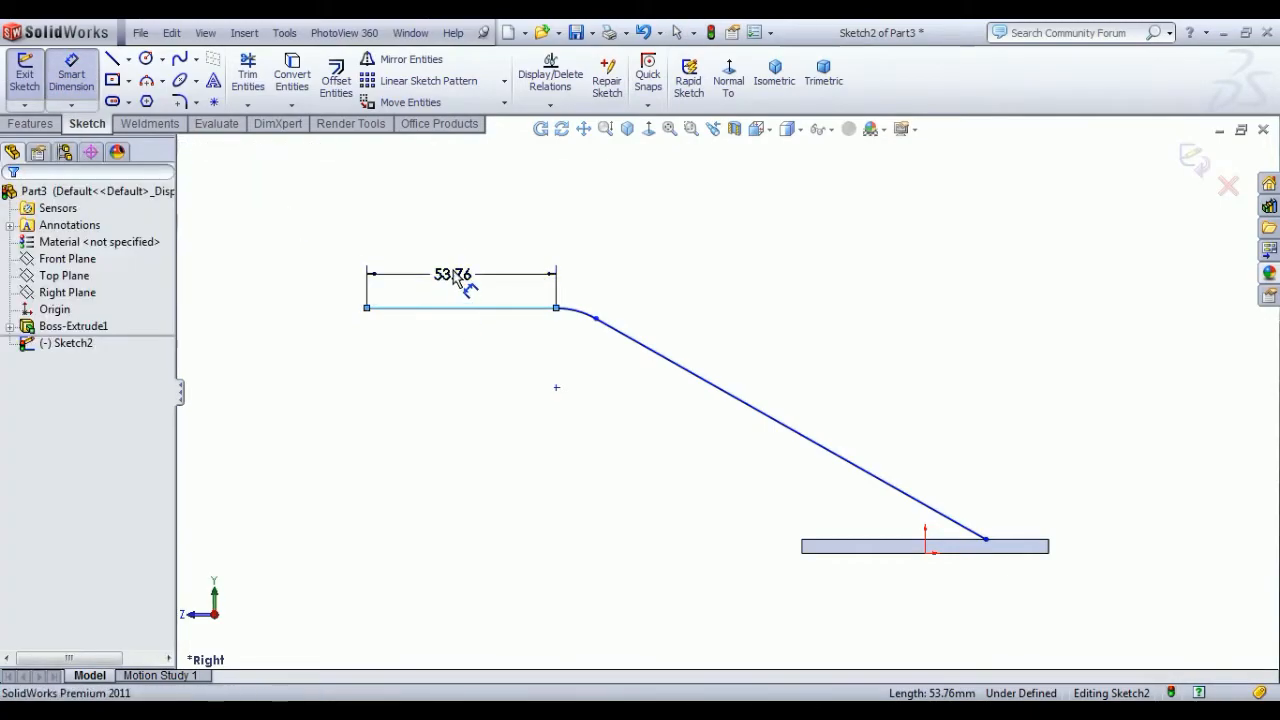
left_click(463, 280)
type("430")
key("Return")
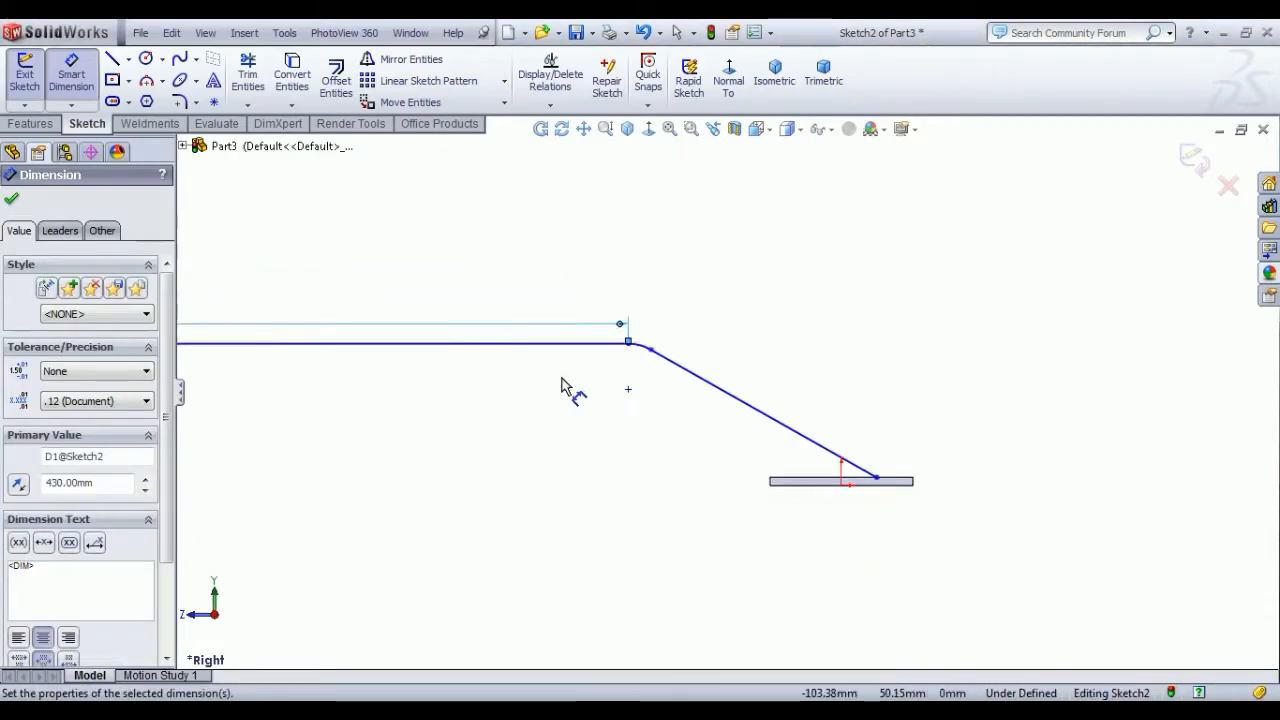
Step: Dimension the horizontal distance from the horizontal line's free endpoint to the plate's far end edge as 1120 mm
scroll(875, 470, "down", 4)
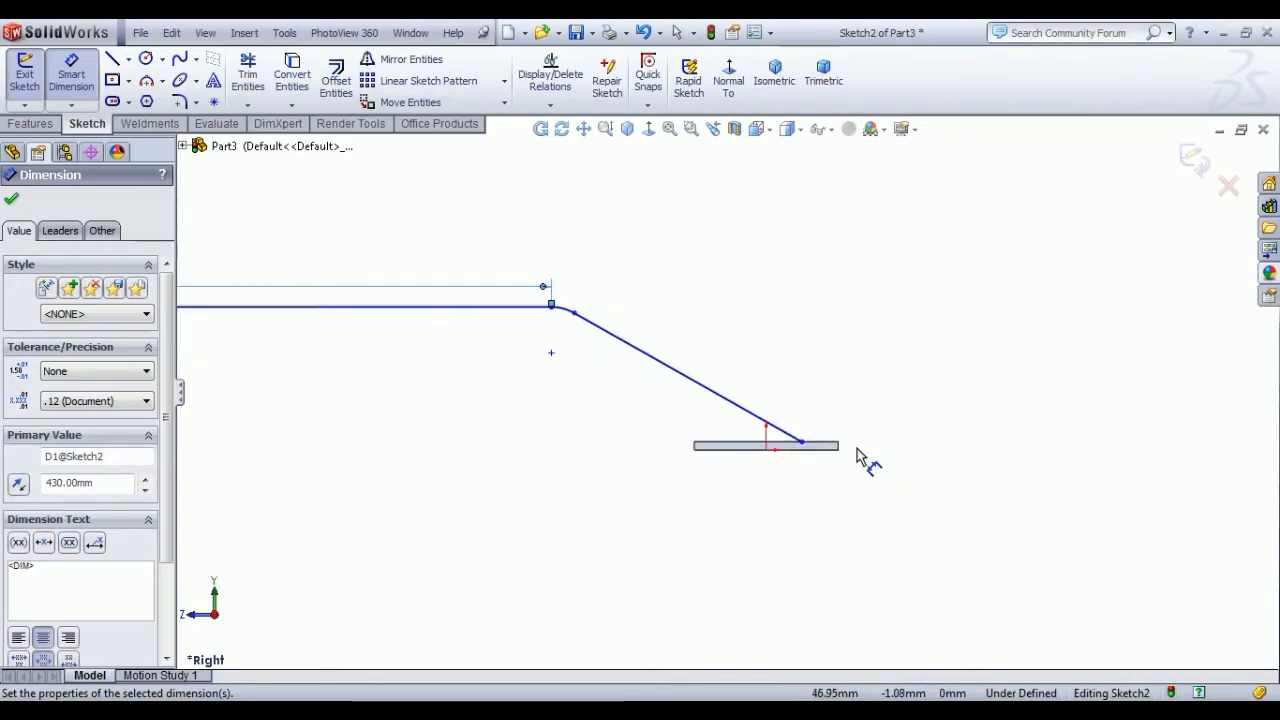
scroll(815, 443, "down", 5)
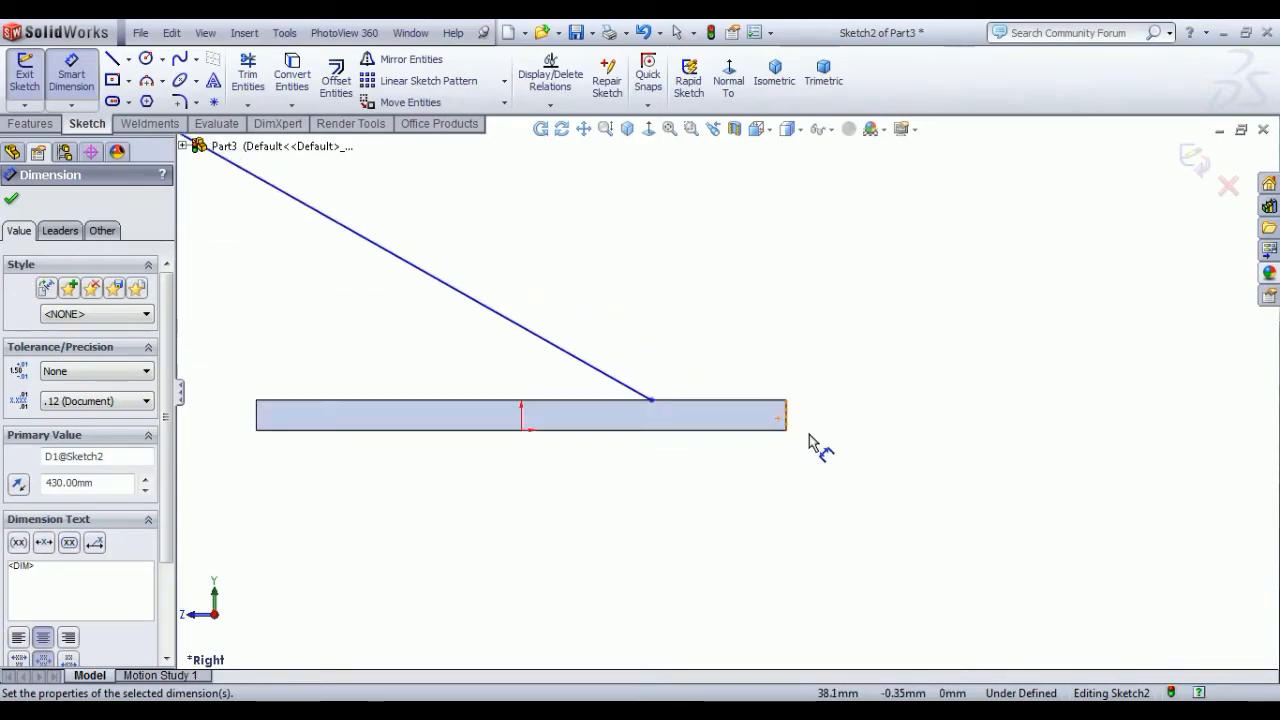
scroll(672, 430, "up", 5)
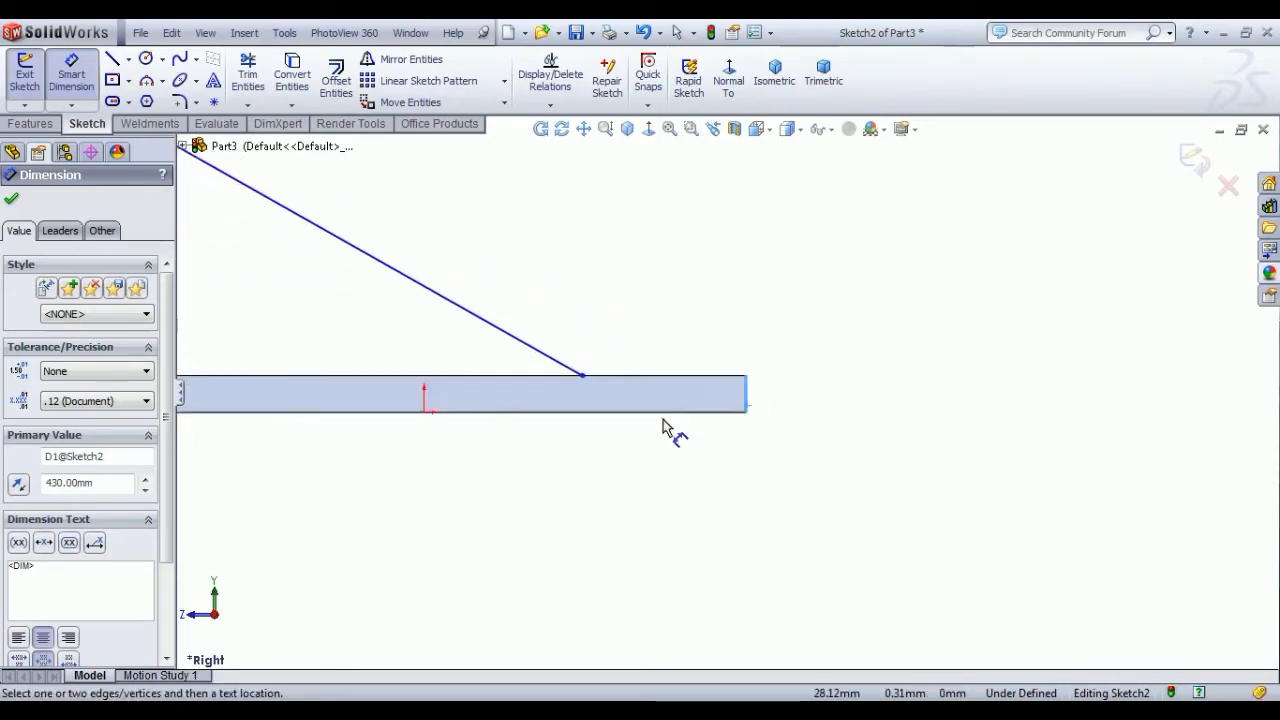
scroll(404, 395, "up", 6)
scroll(440, 370, "down", 5)
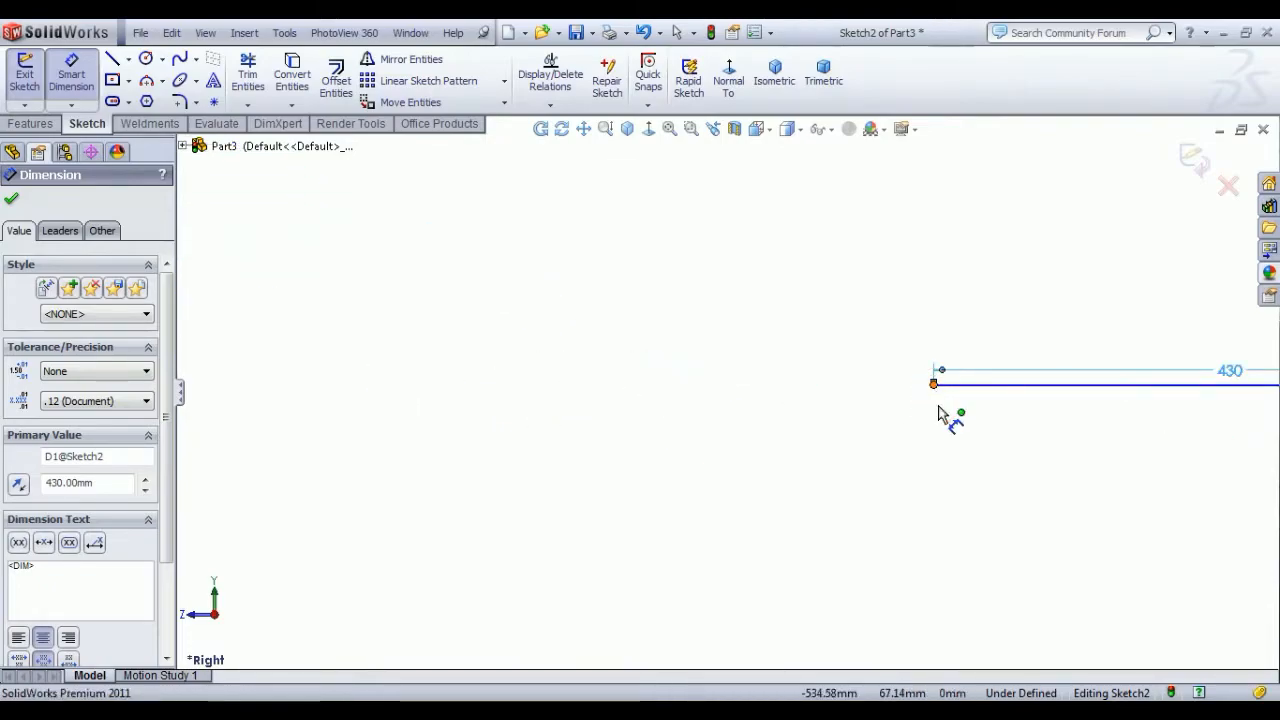
left_click(935, 386)
scroll(1025, 475, "up", 3)
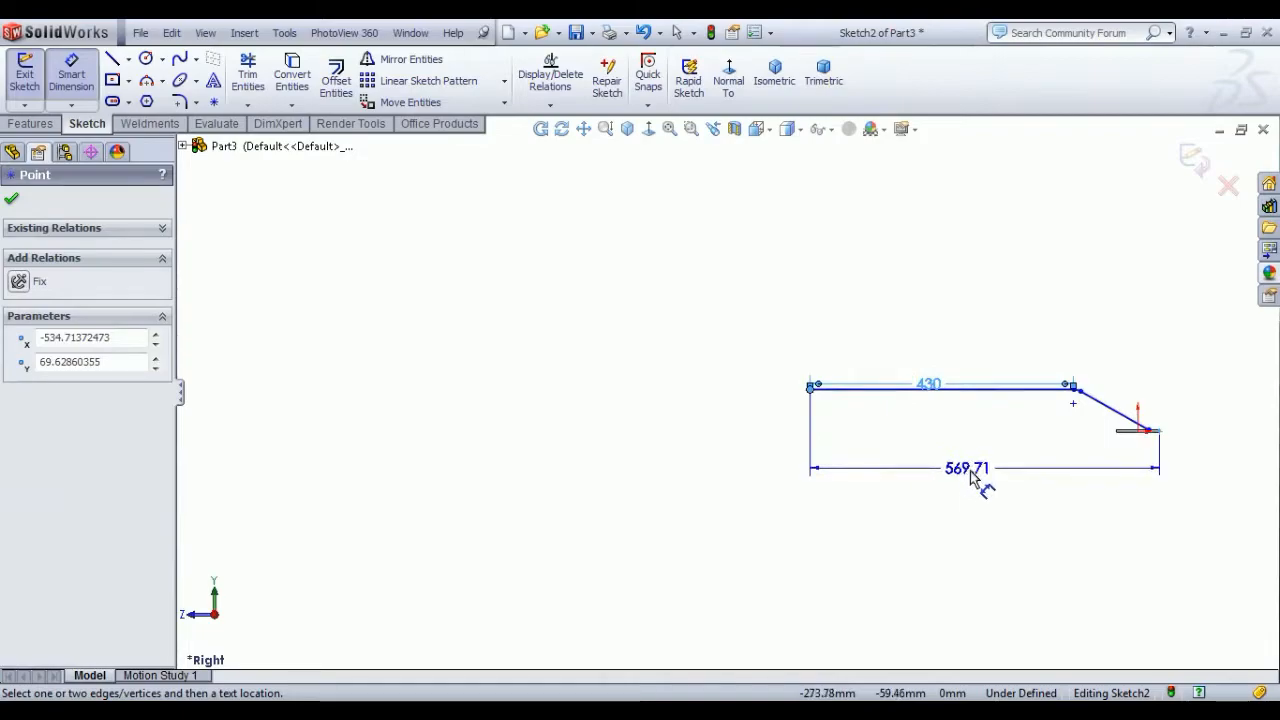
left_click(977, 470)
type("1120")
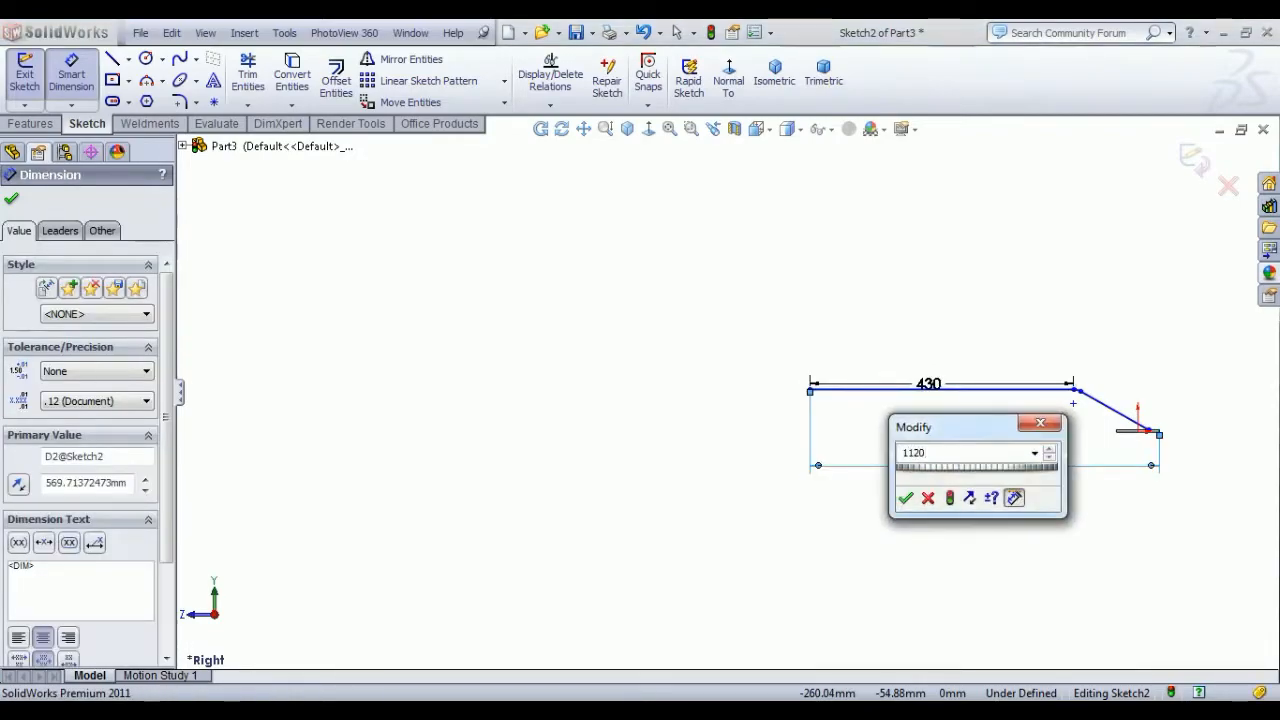
key("Return")
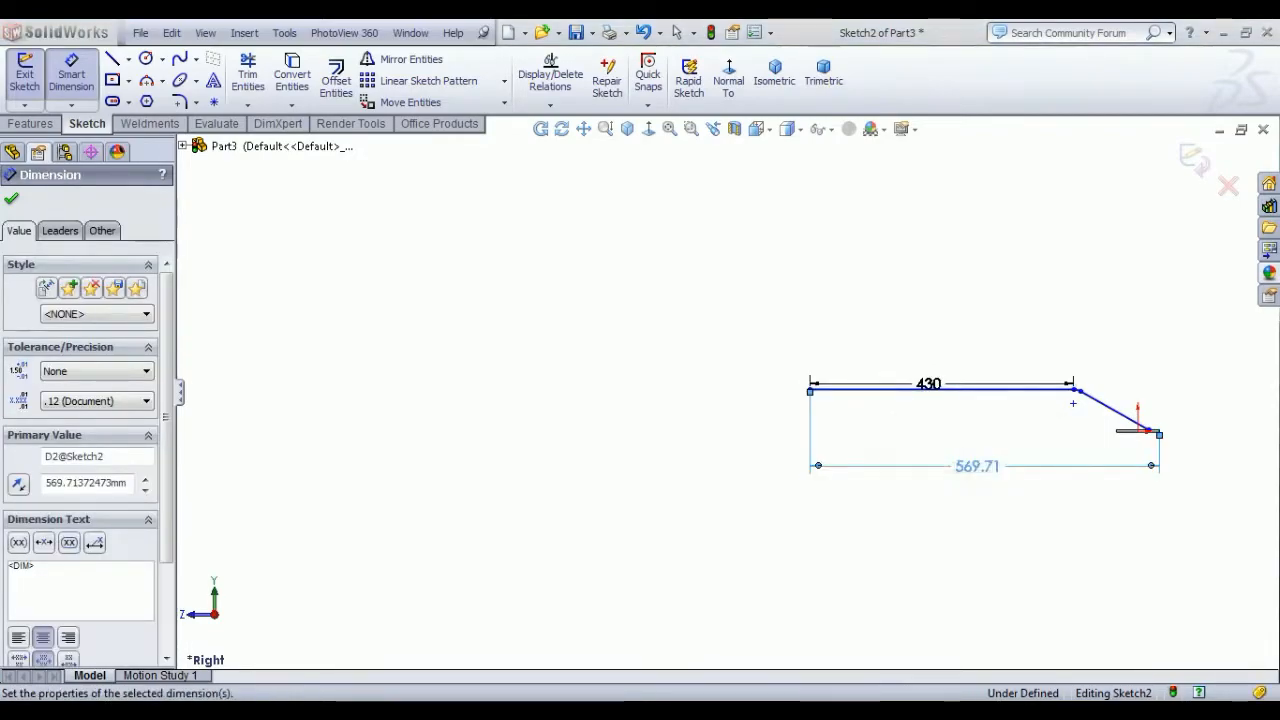
left_click(886, 551)
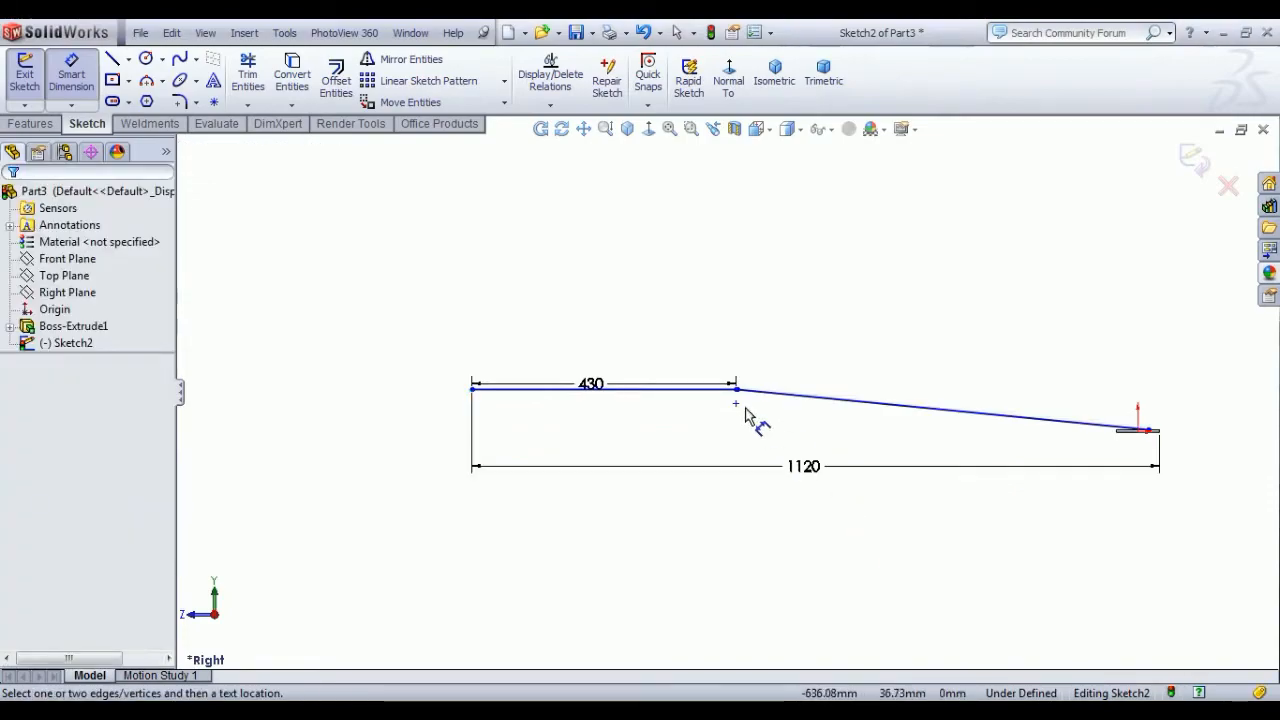
Step: Dimension the arc between the horizontal and sloping lines with a 100 mm radius
scroll(740, 400, "down", 5)
scroll(700, 313, "down", 2)
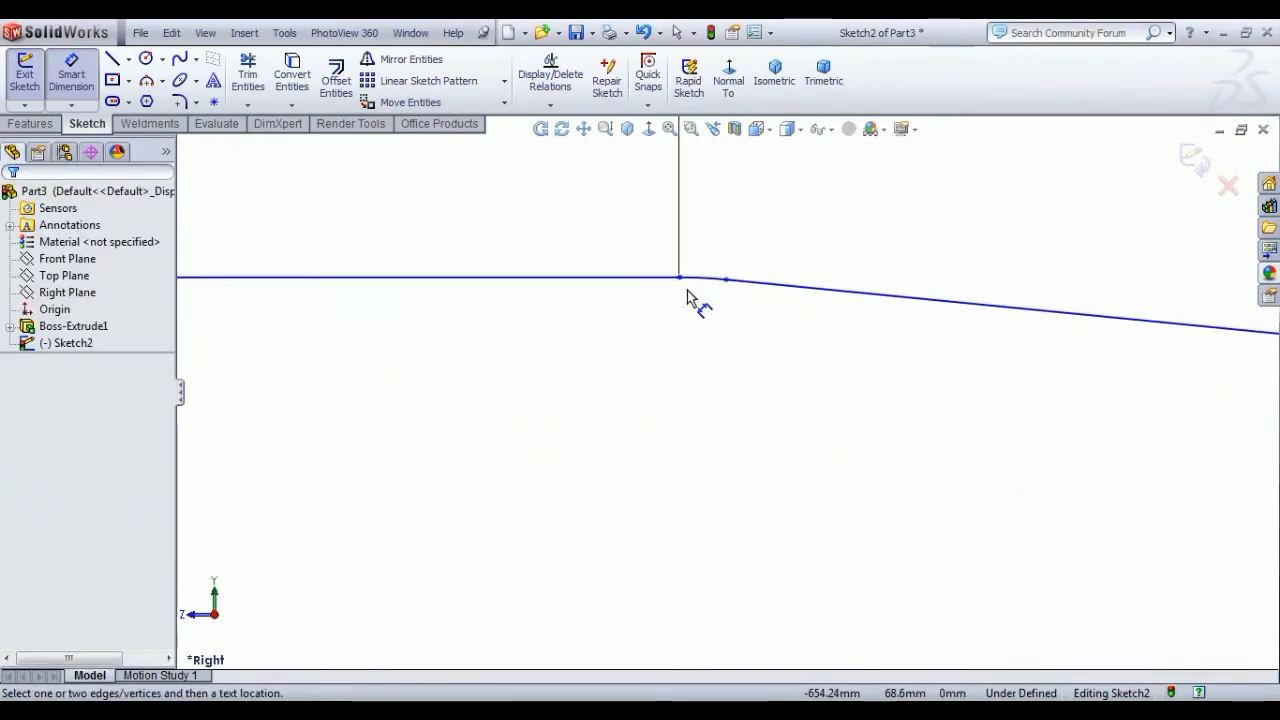
left_click(698, 281)
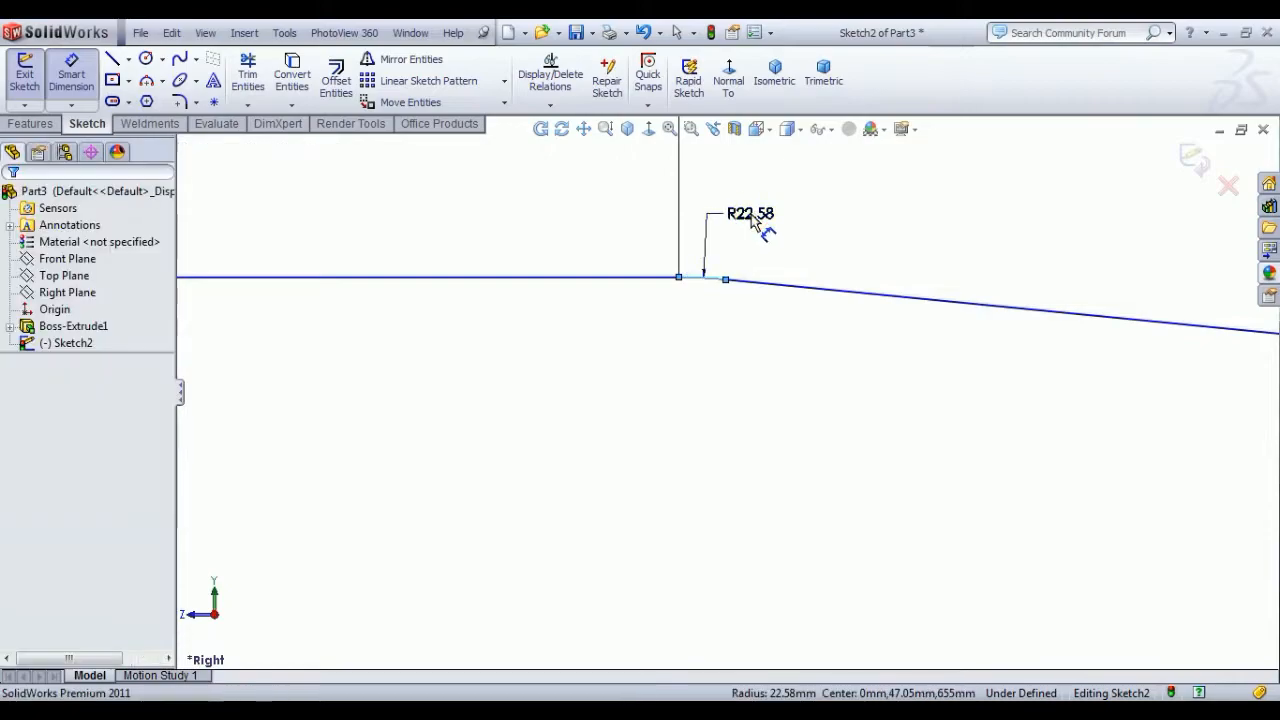
left_click(752, 220)
type("100")
key("Return")
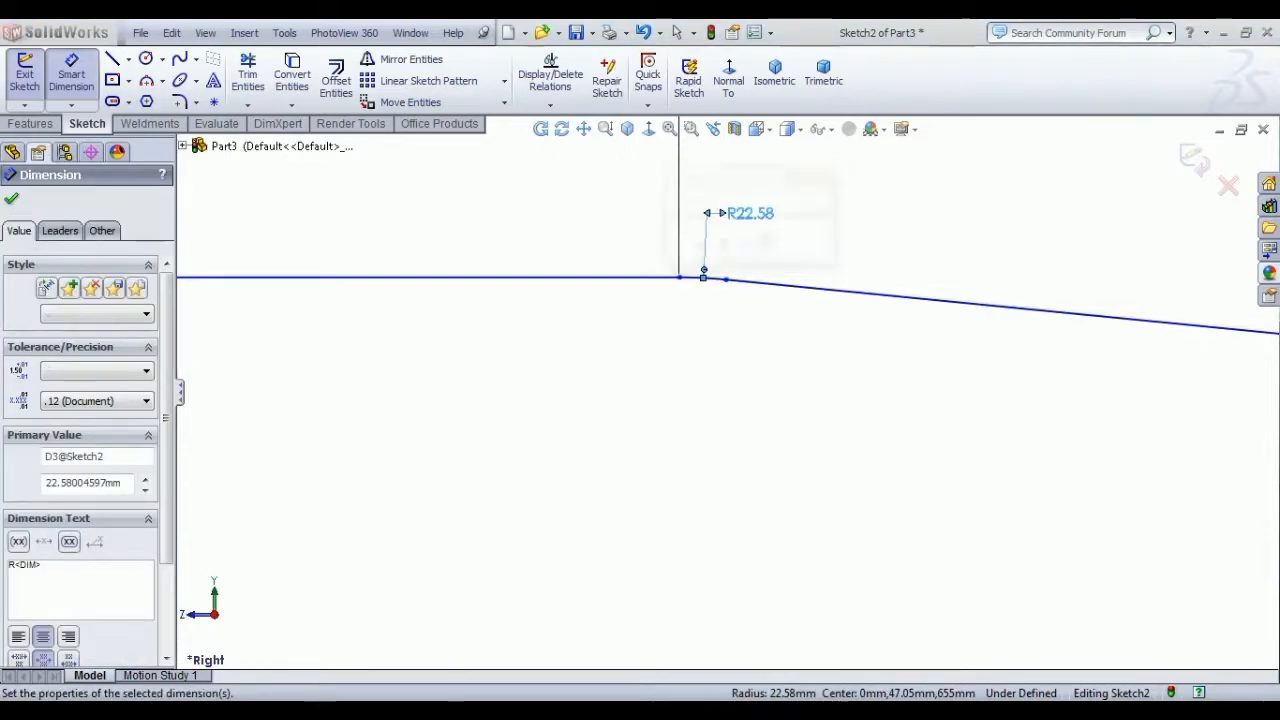
scroll(914, 394, "up", 3)
scroll(929, 449, "up", 4)
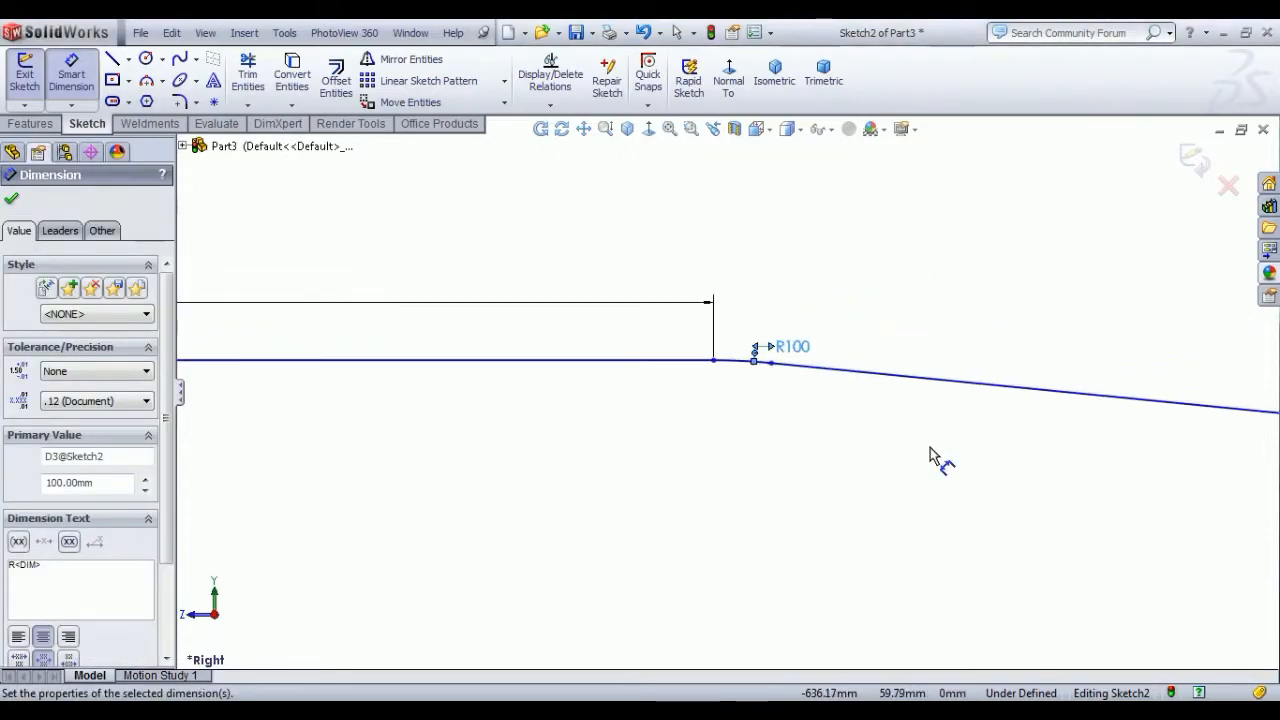
scroll(929, 449, "up", 4)
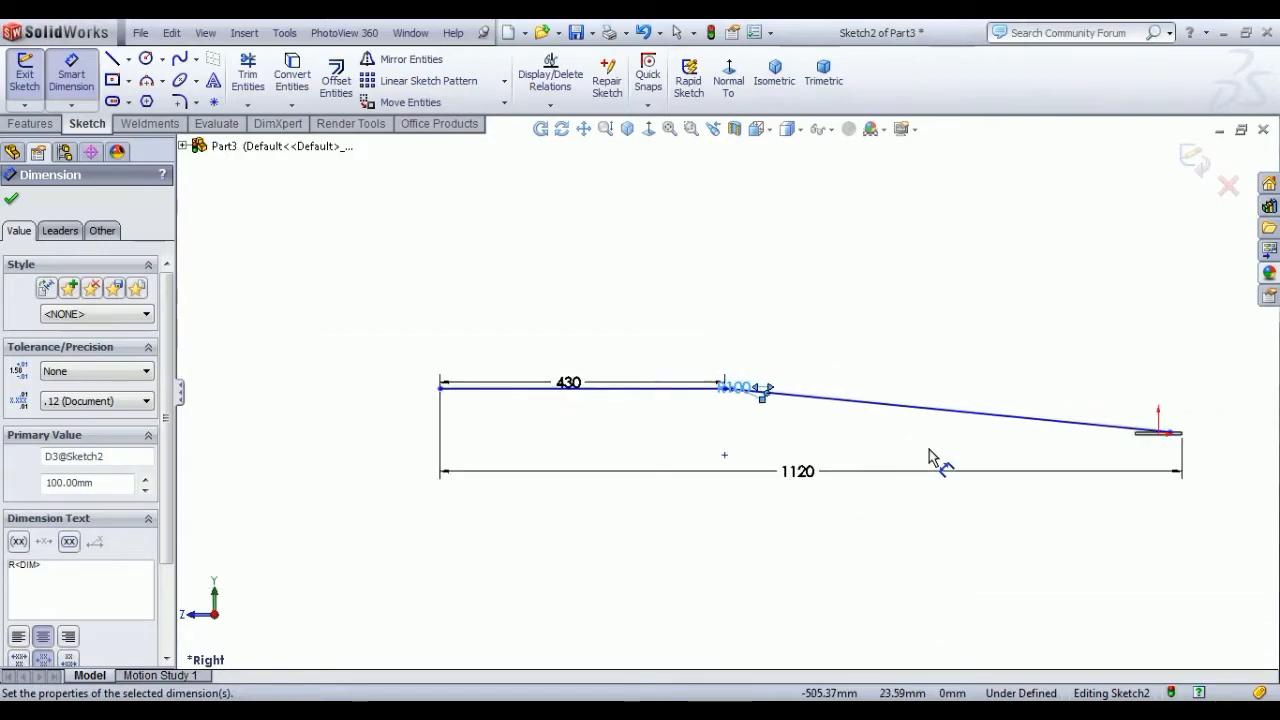
Step: Dimension the vertical distance from the horizontal line's free endpoint to the plate's lower edge as 295 mm, and move the 1120 mm dimension below the profile
left_click(440, 388)
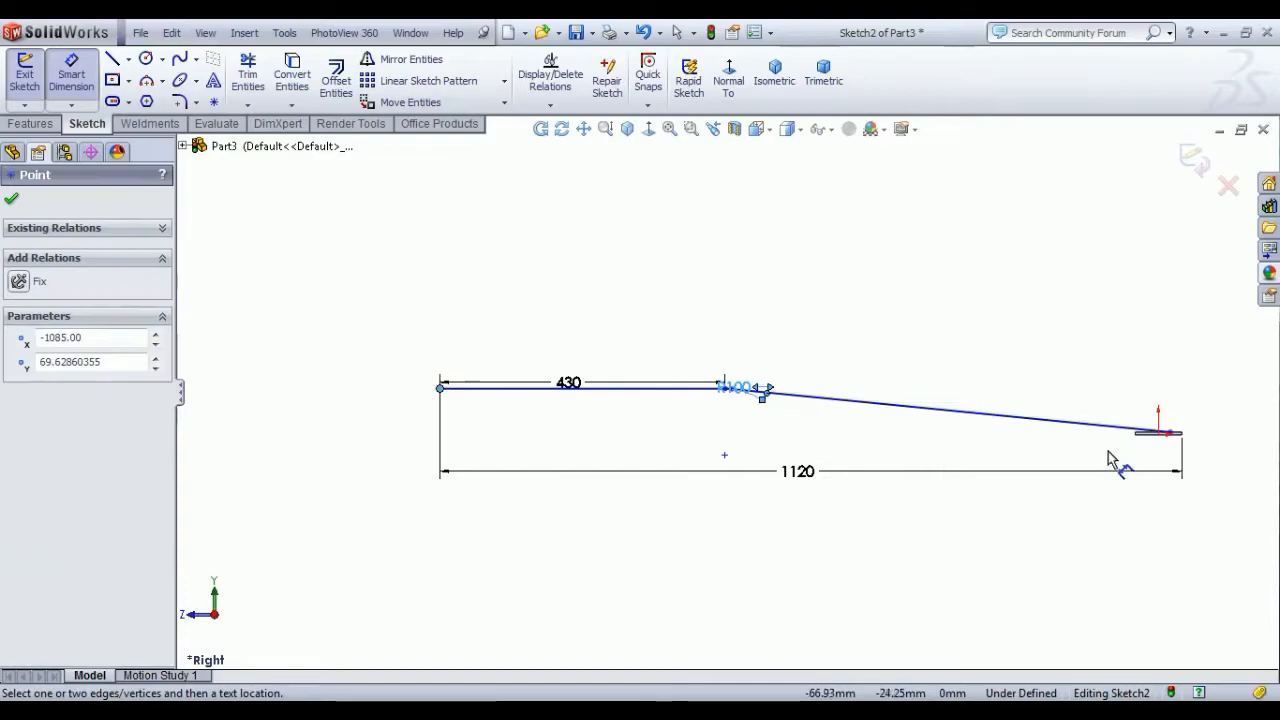
scroll(1112, 460, "down", 4)
scroll(994, 411, "down", 4)
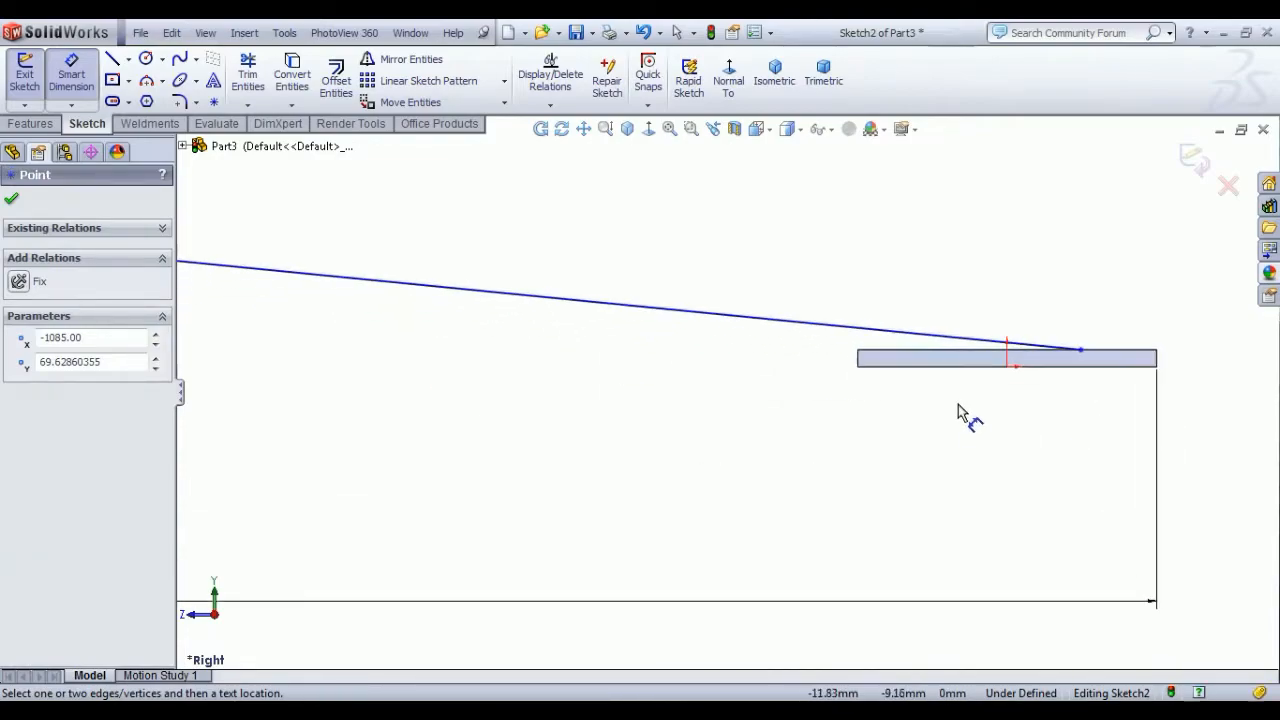
left_click(912, 366)
scroll(645, 385, "up", 2)
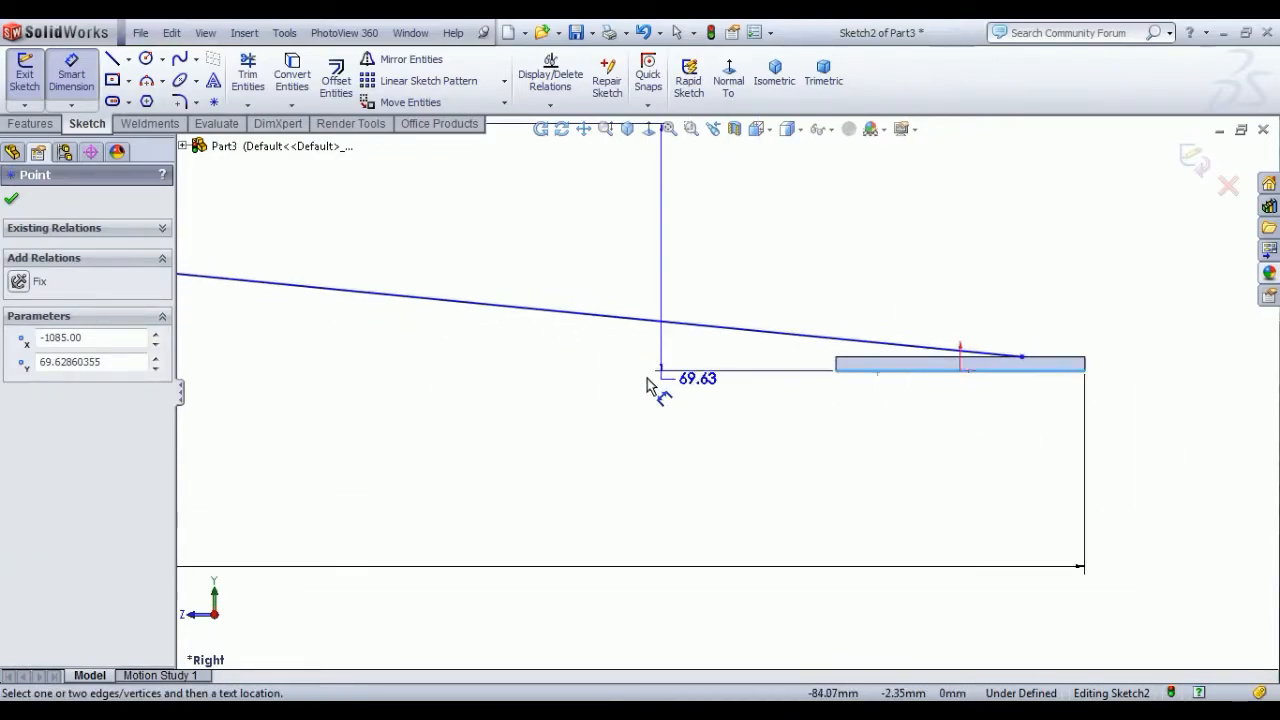
scroll(551, 386, "up", 5)
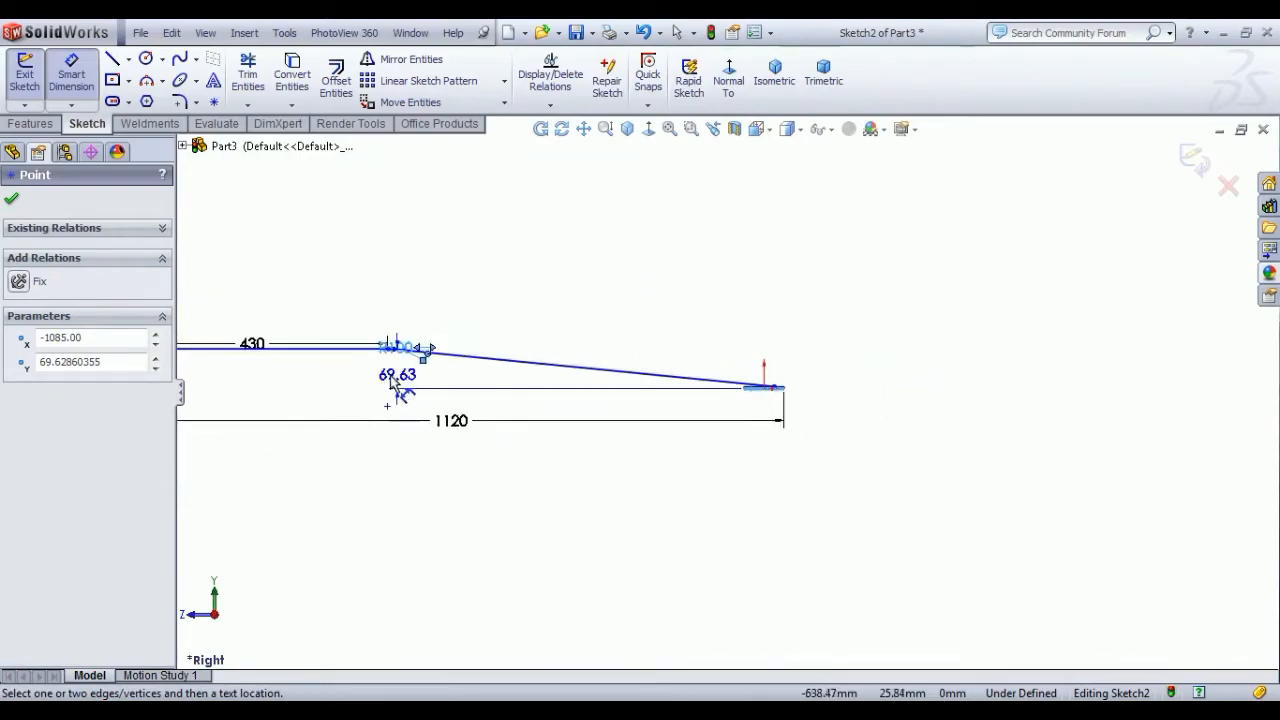
scroll(340, 380, "up", 2)
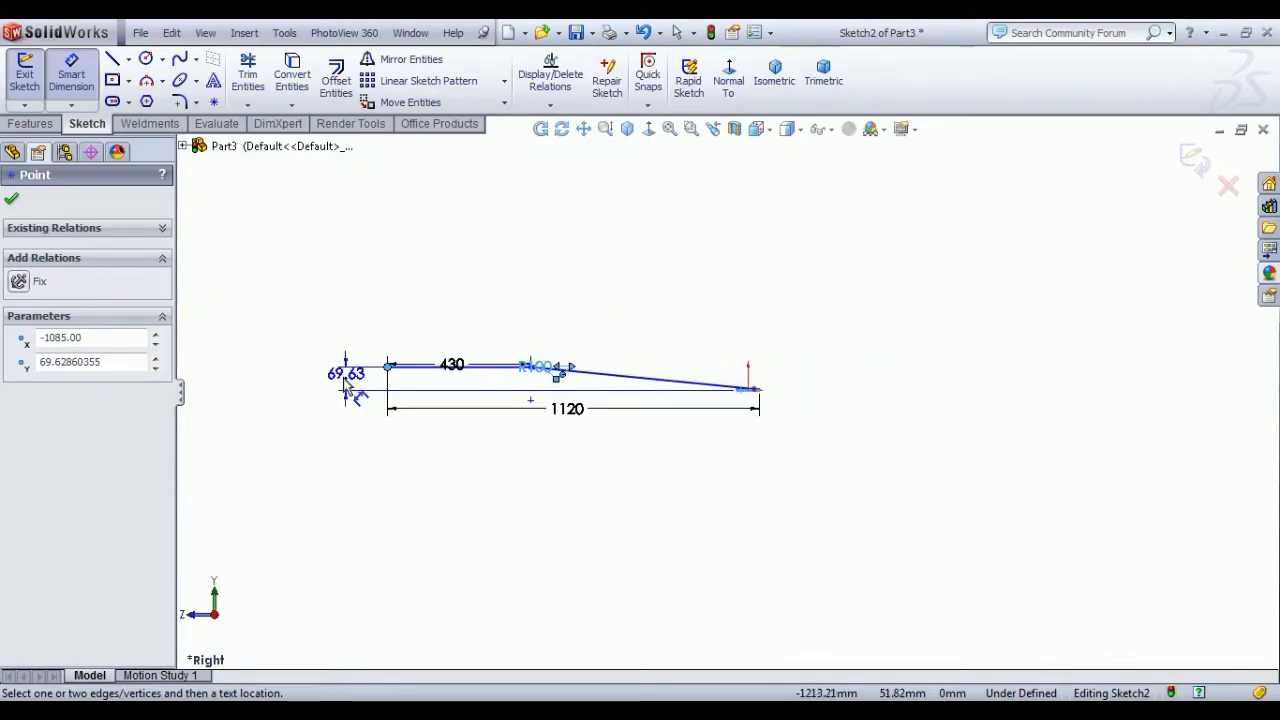
left_click(346, 385)
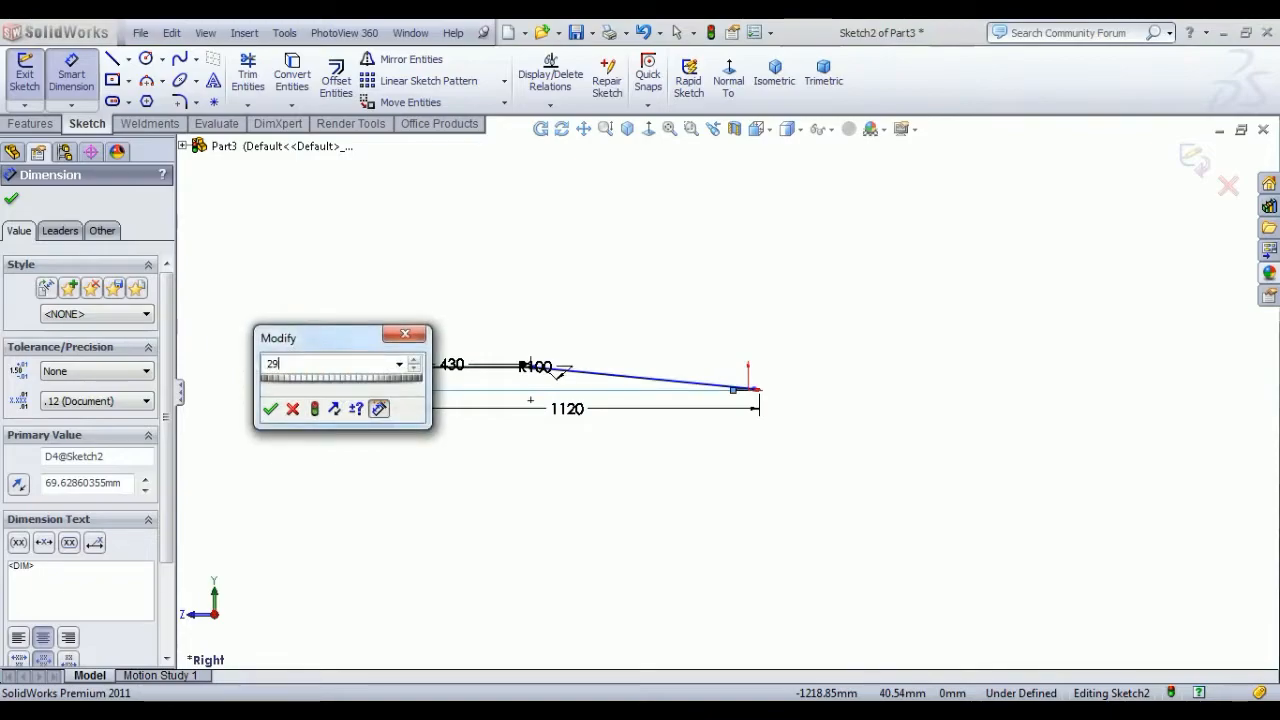
type("295")
key("Return")
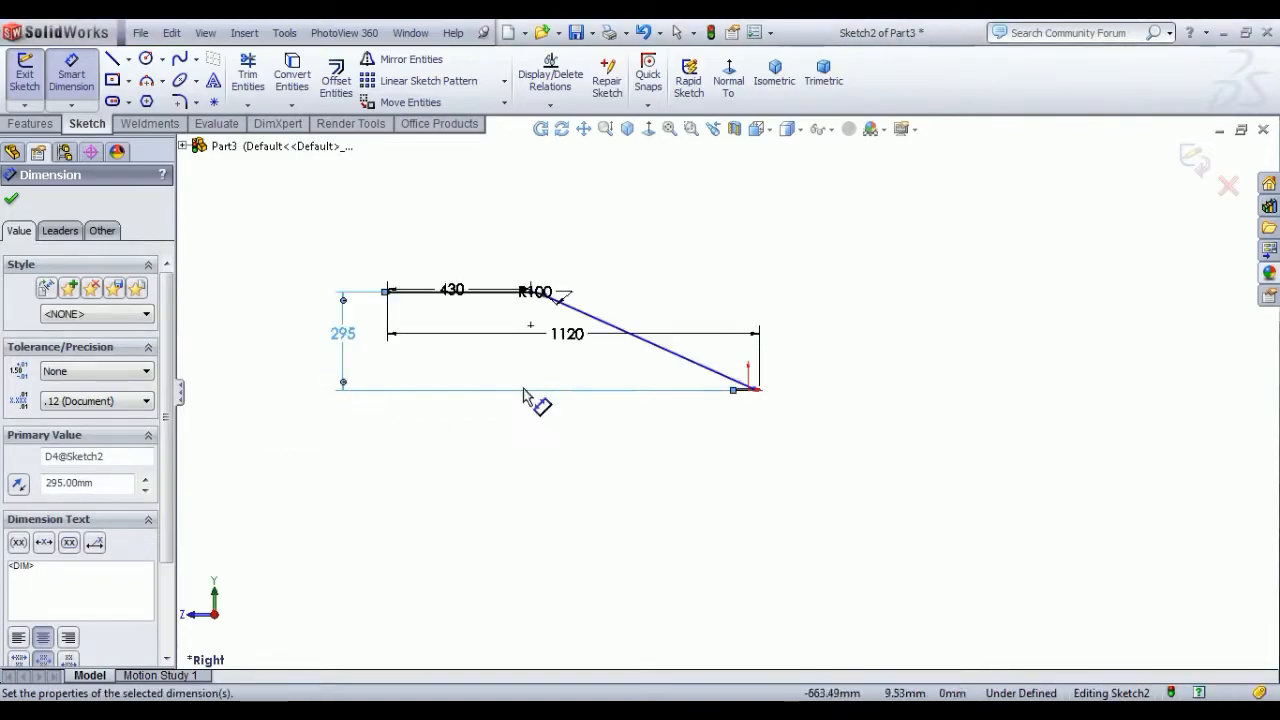
left_click_drag(560, 336, 568, 434)
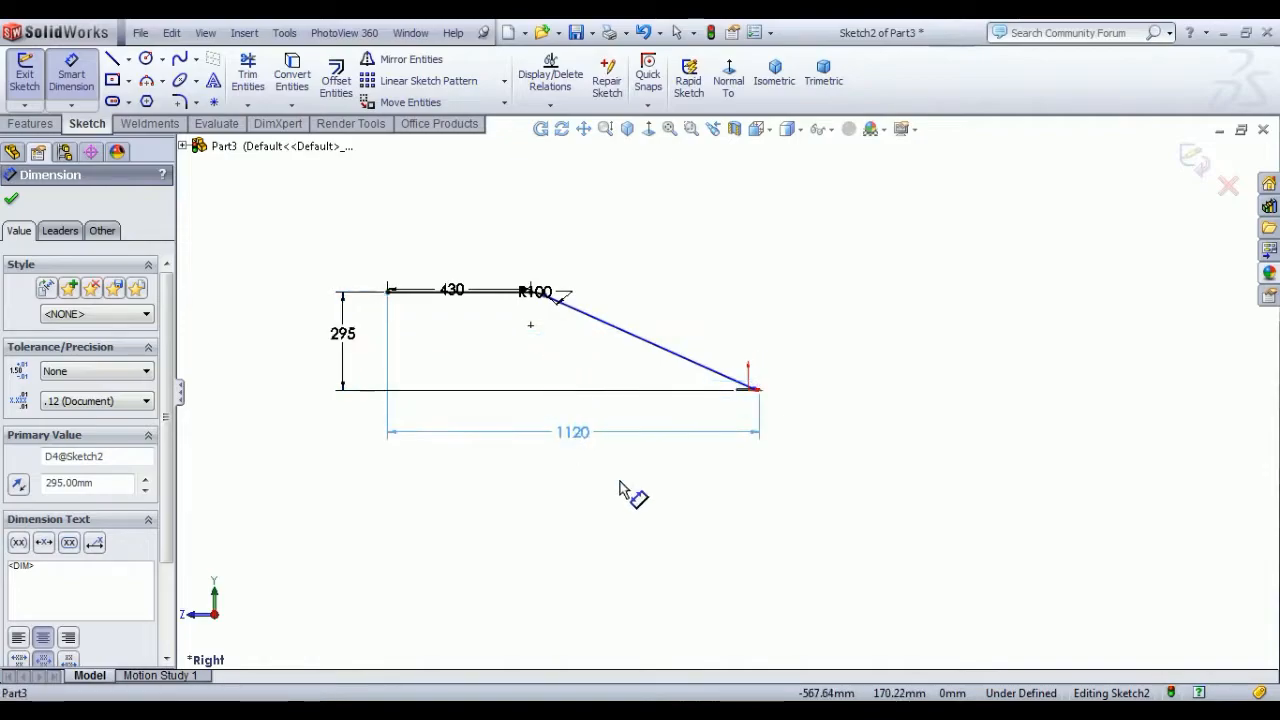
Step: Dimension the horizontal distance from the origin to the sloping line's endpoint on the plate as 30 mm
left_click(742, 396)
scroll(742, 395, "down", 6)
scroll(785, 388, "down", 6)
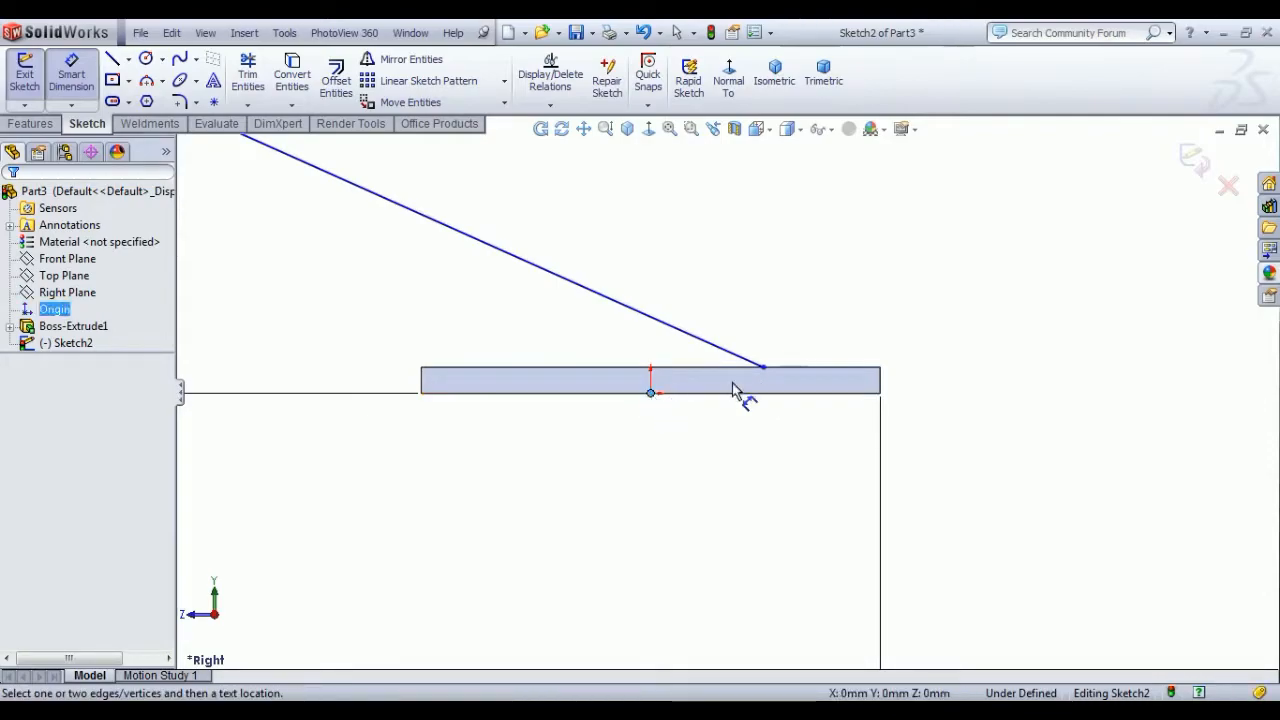
left_click(763, 368)
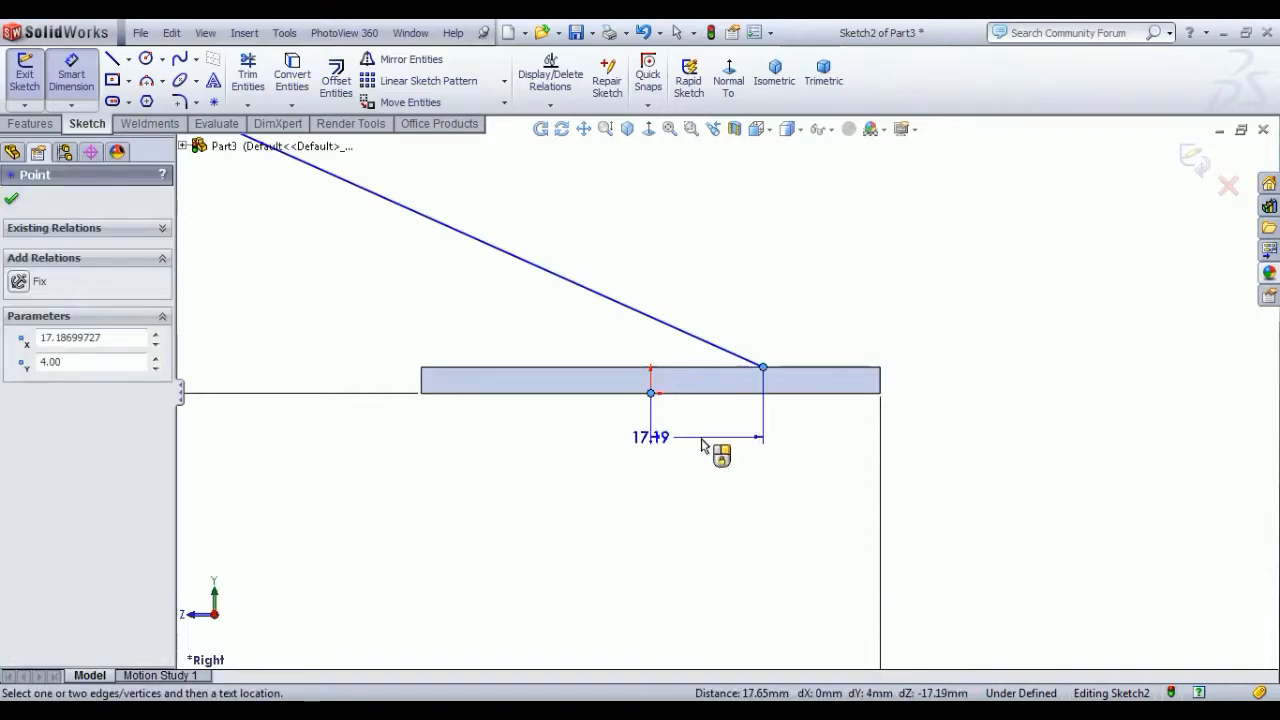
left_click(716, 453)
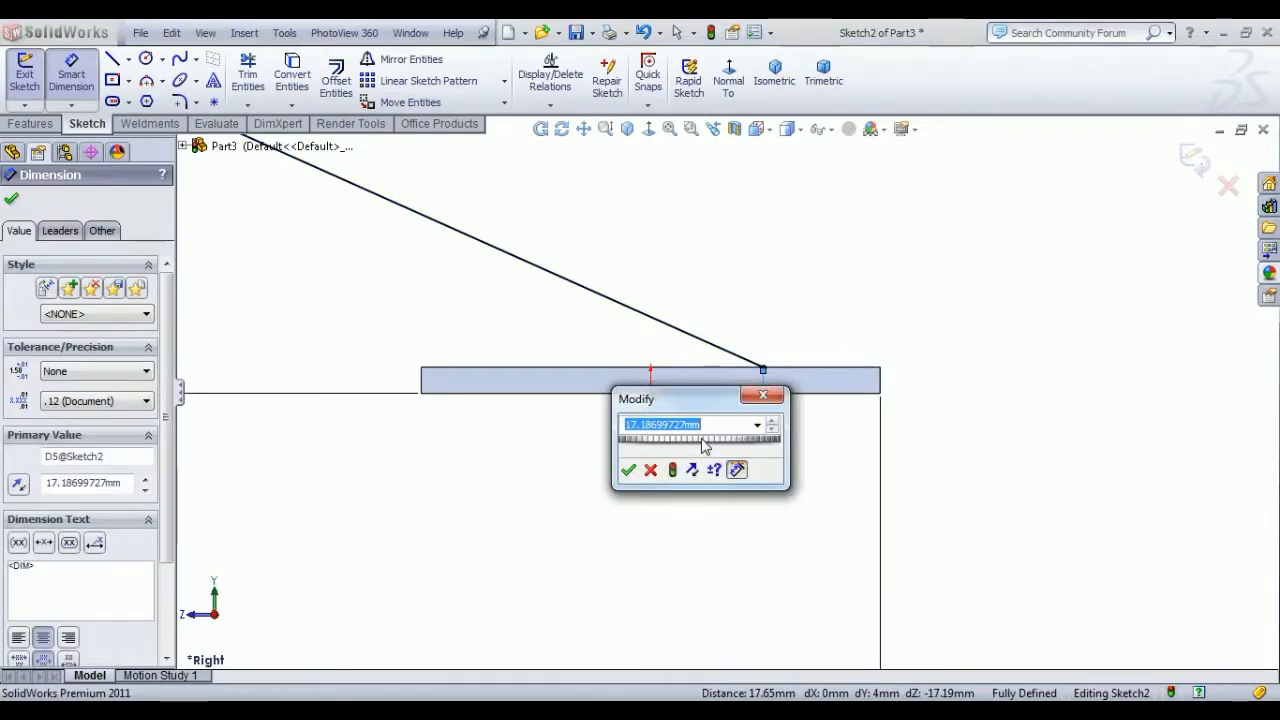
key("Return")
right_click(810, 233)
left_click(852, 241)
Step: Move the R100 and 430 mm dimensions clear above the profile and exit the sketch
scroll(794, 391, "up", 8)
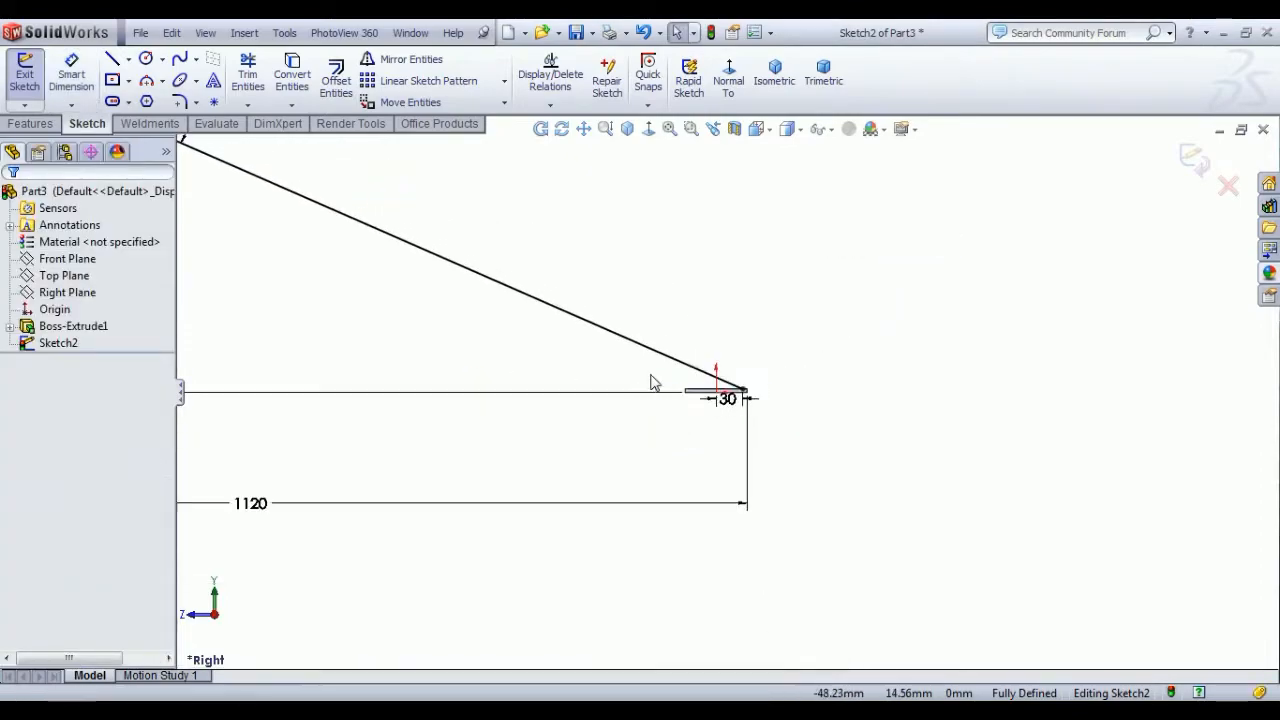
scroll(550, 371, "up", 3)
scroll(410, 348, "down", 2)
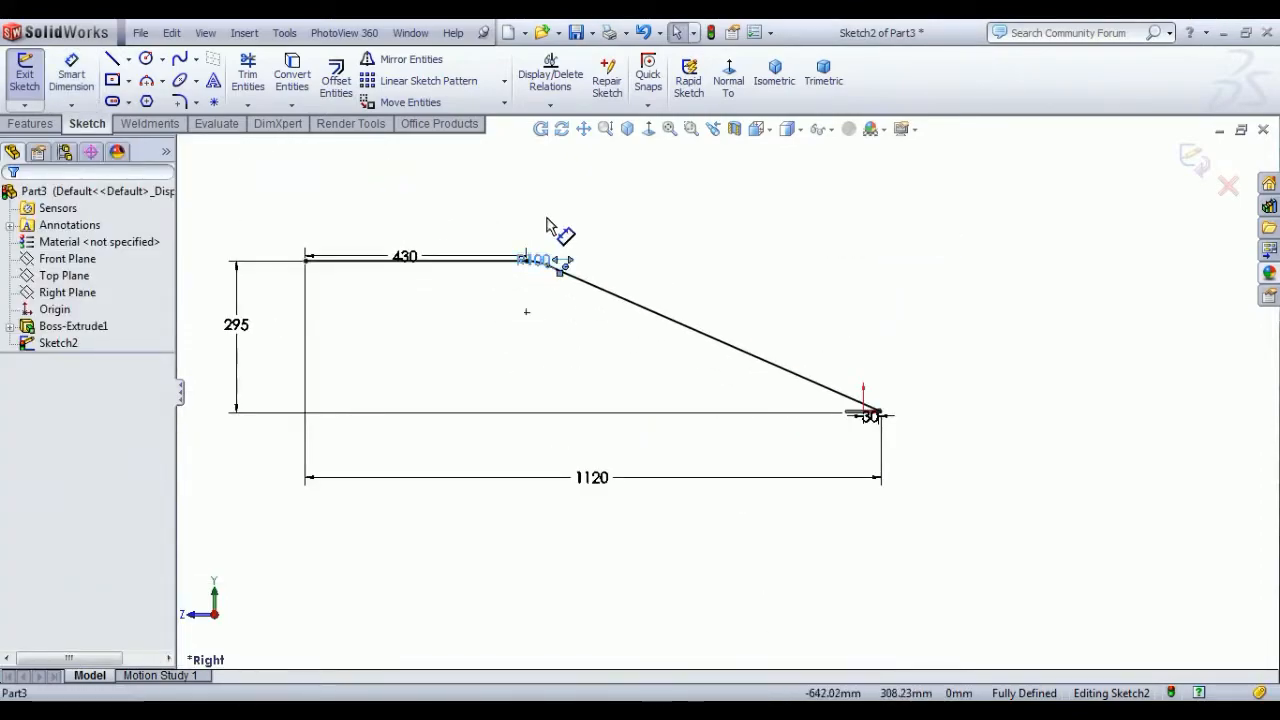
left_click_drag(548, 221, 580, 232)
left_click(466, 269)
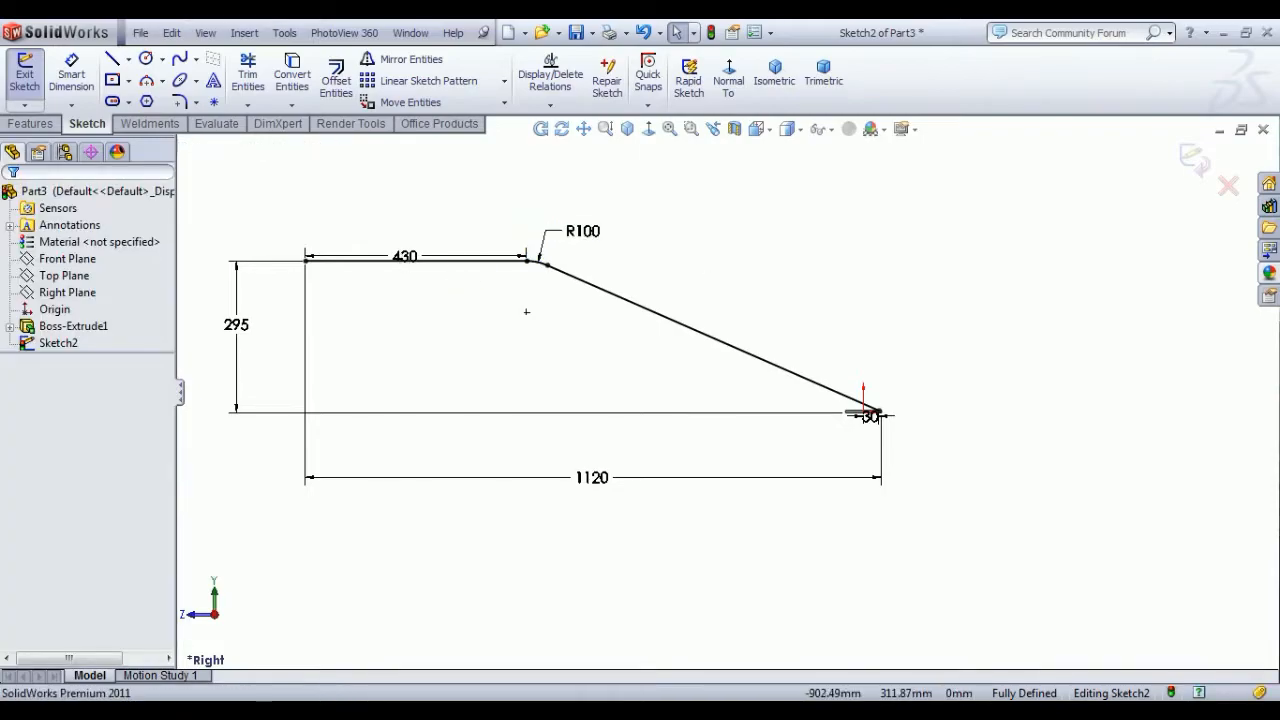
left_click_drag(403, 240, 403, 235)
left_click(400, 208)
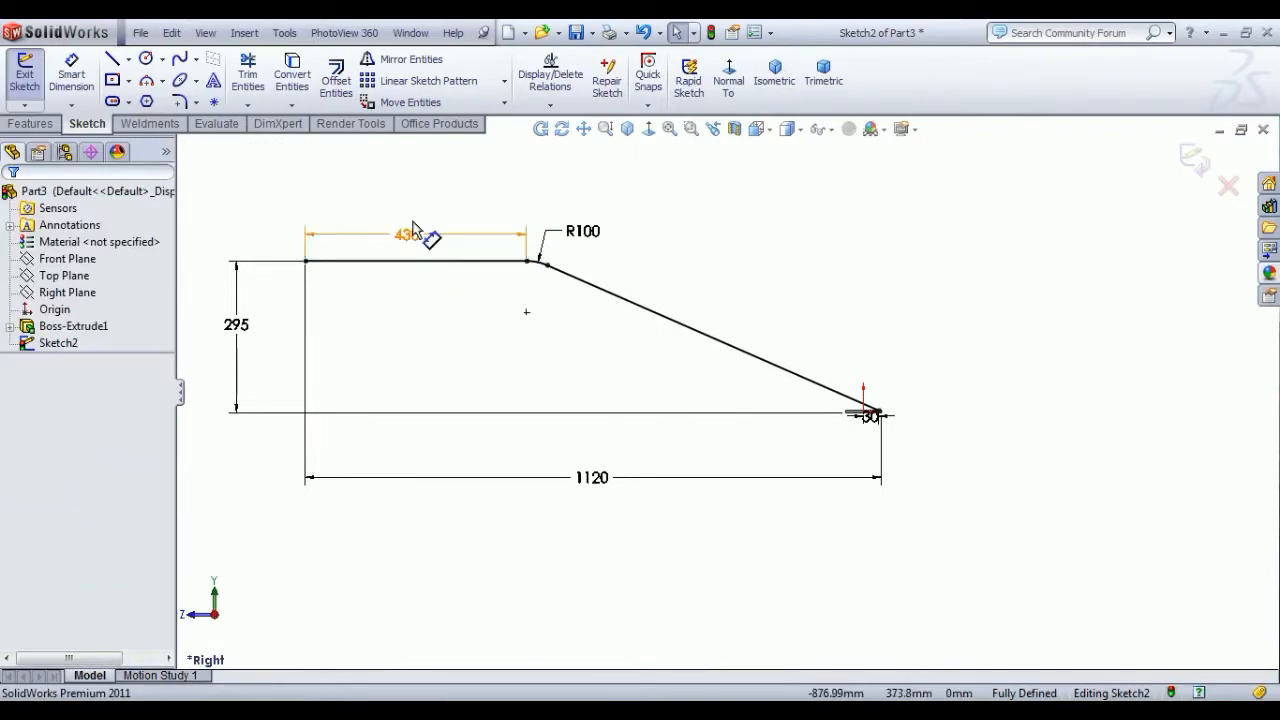
left_click(28, 72)
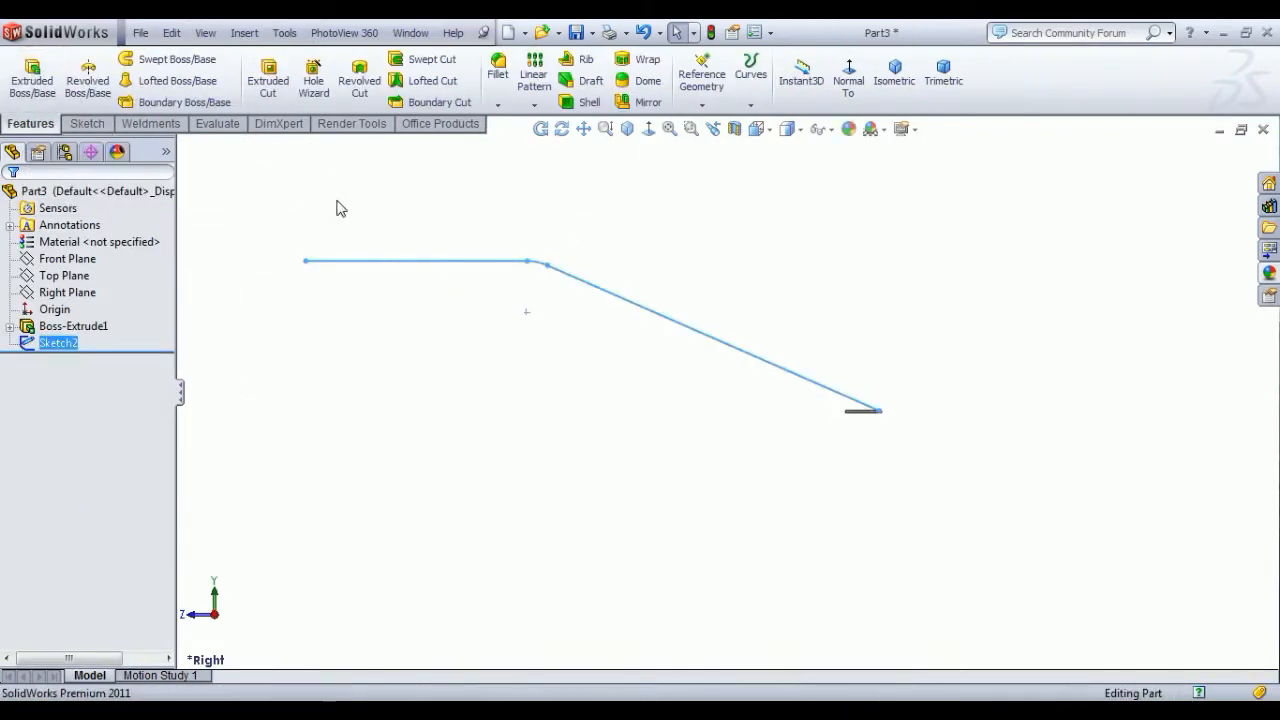
Step: Create a reference plane coincident with the horizontal line's free endpoint and perpendicular to that line
left_click(702, 104)
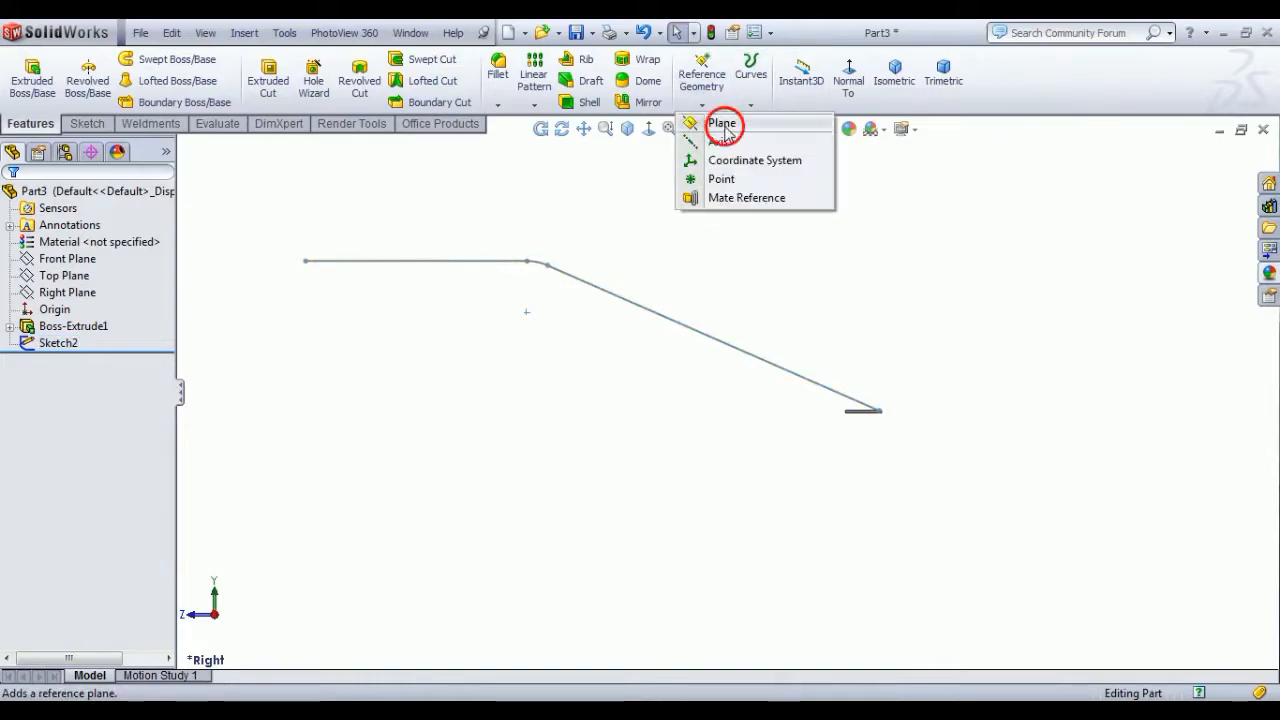
left_click(722, 124)
middle_click_drag(741, 257, 336, 295)
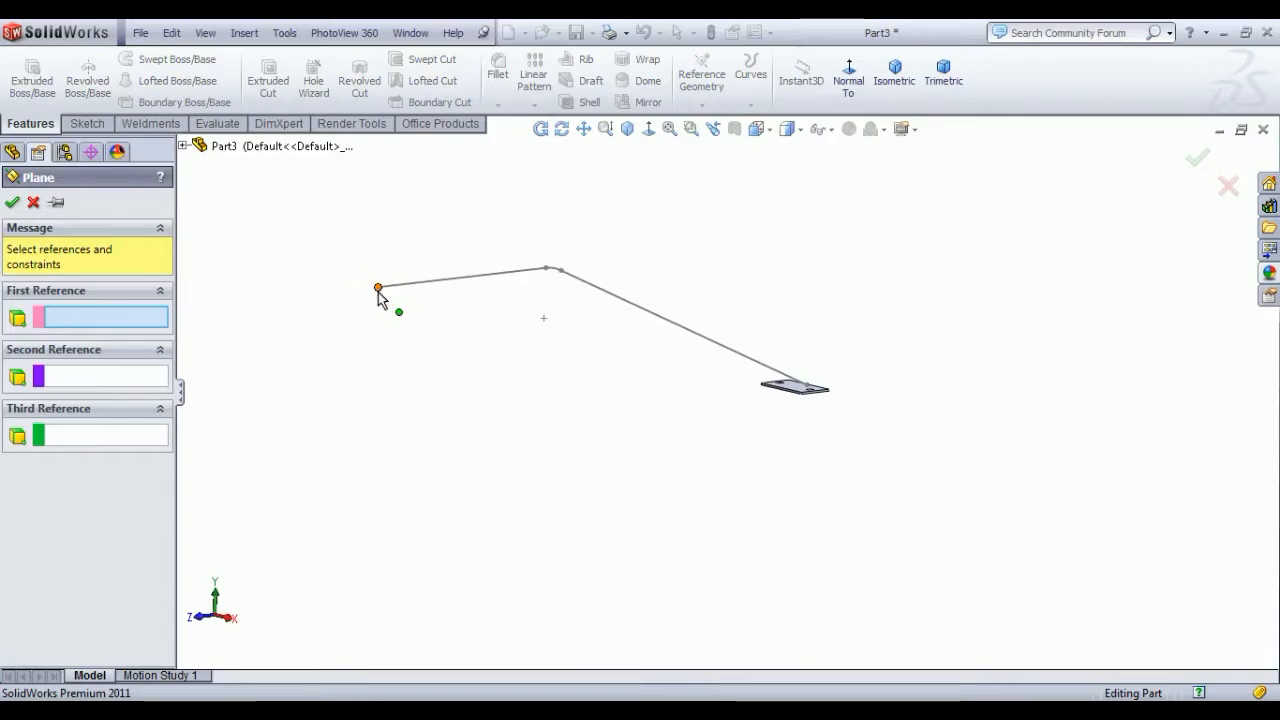
left_click(378, 289)
left_click(420, 289)
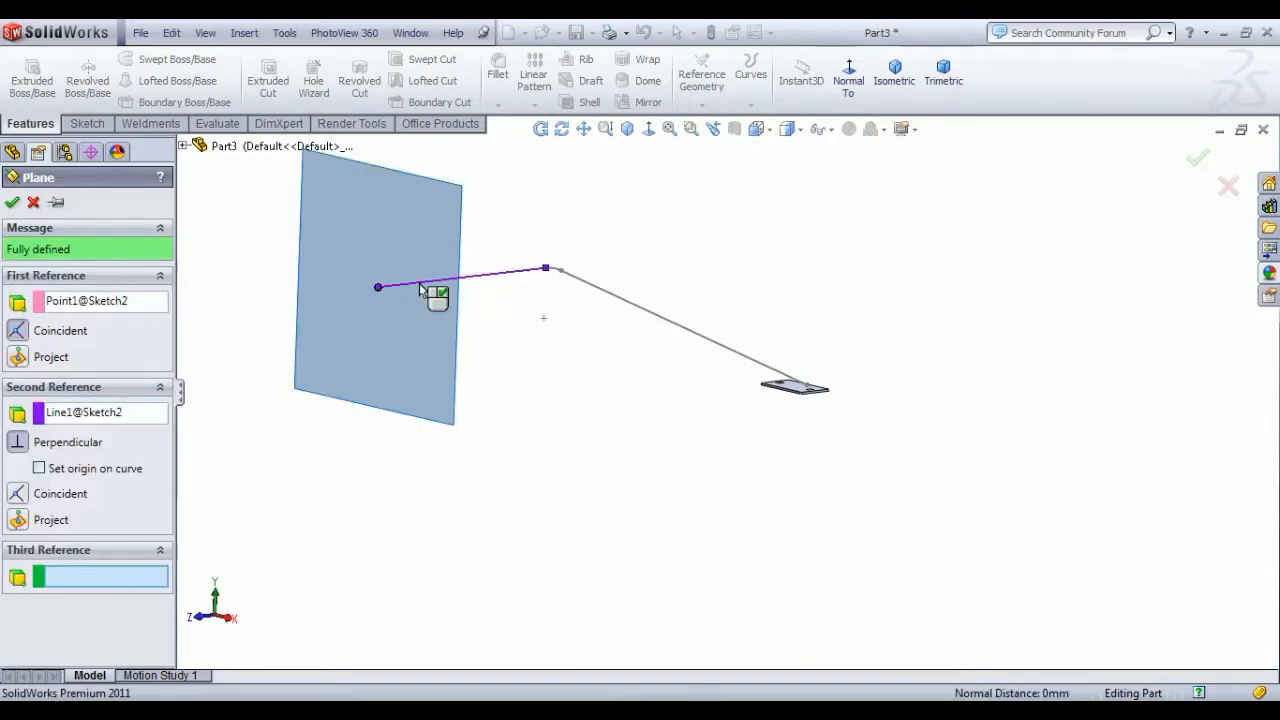
right_click(419, 289)
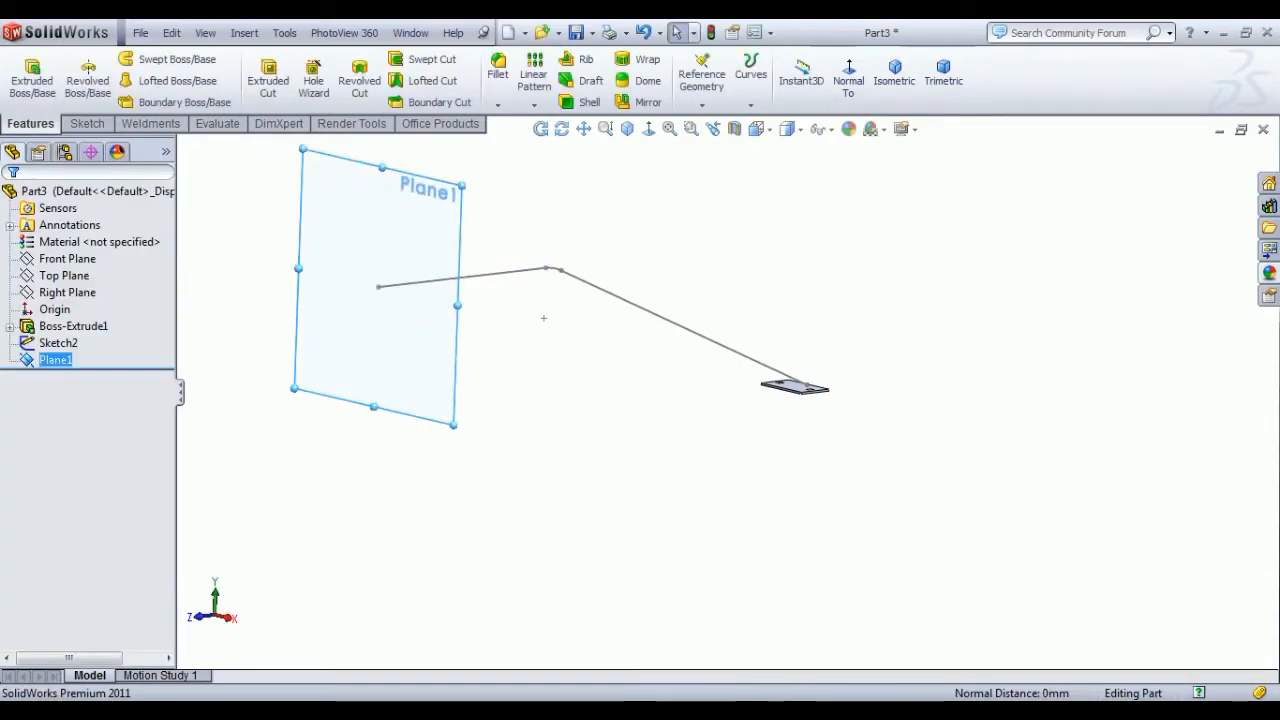
left_click(360, 236)
left_click(415, 179)
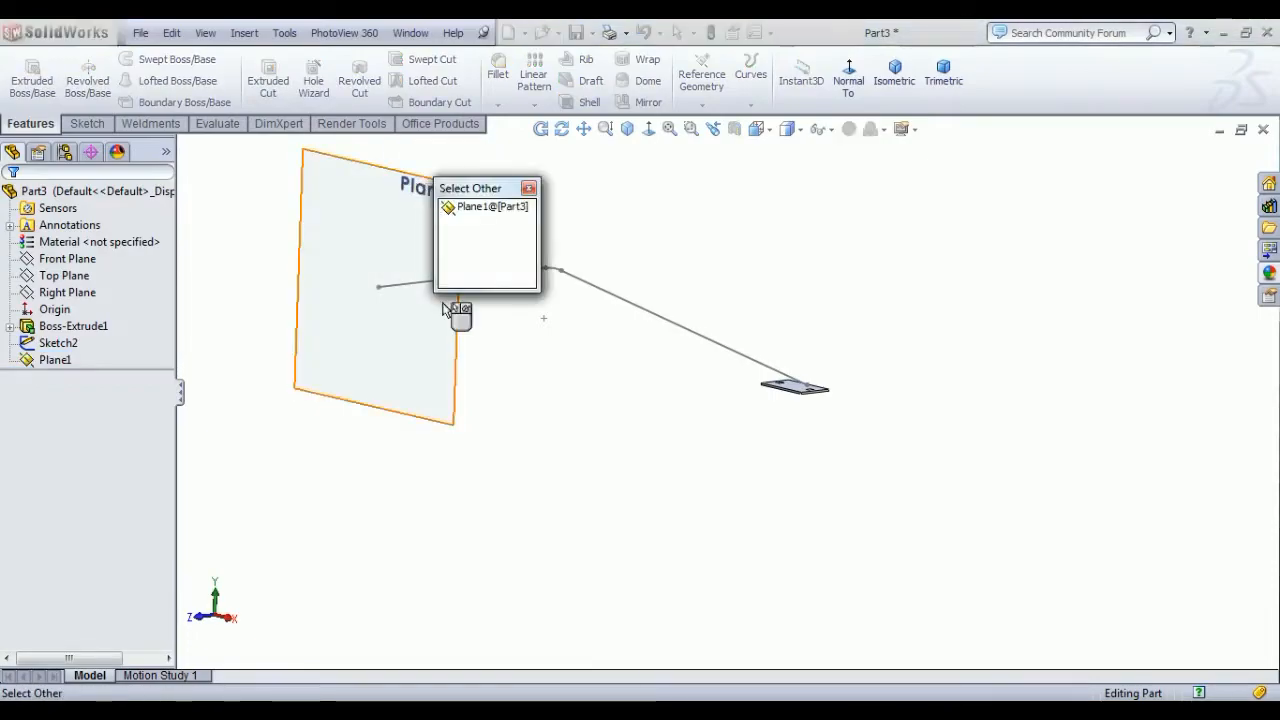
left_click(528, 189)
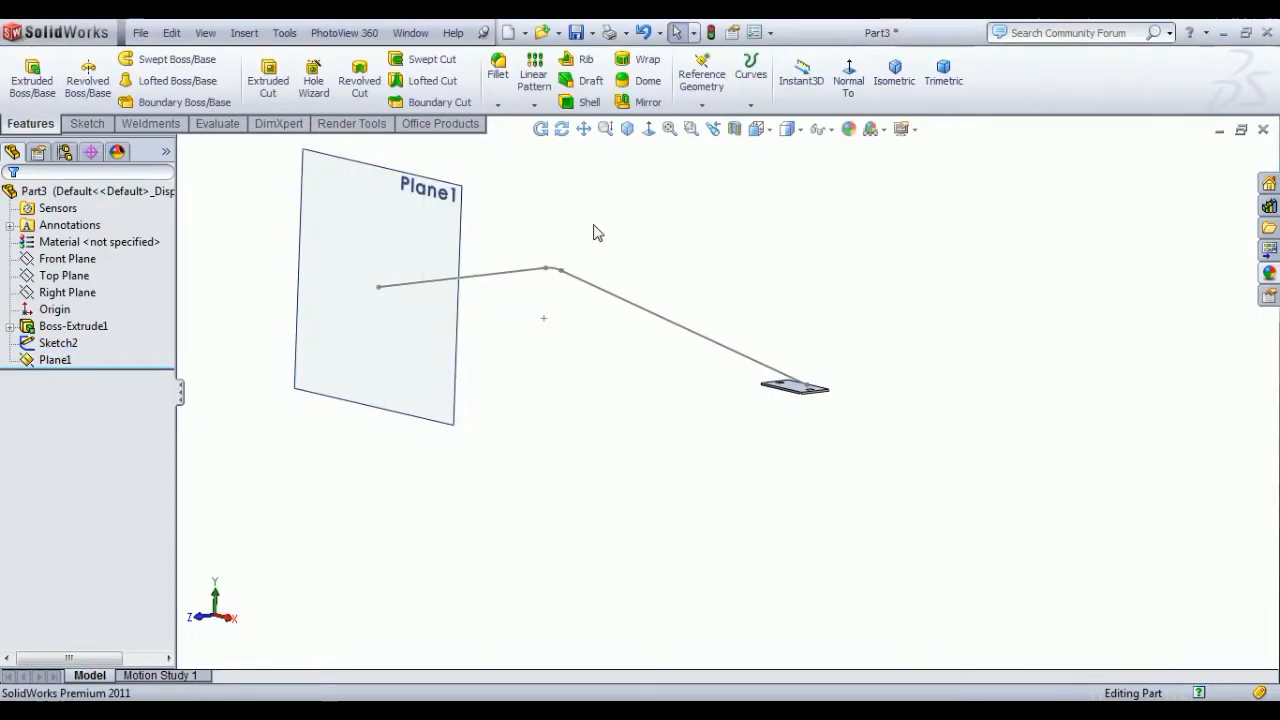
Step: Start a sketch on the new plane and draw a center rectangle about 96 x 33 mm around the path's free endpoint
left_click(398, 234)
left_click(452, 172)
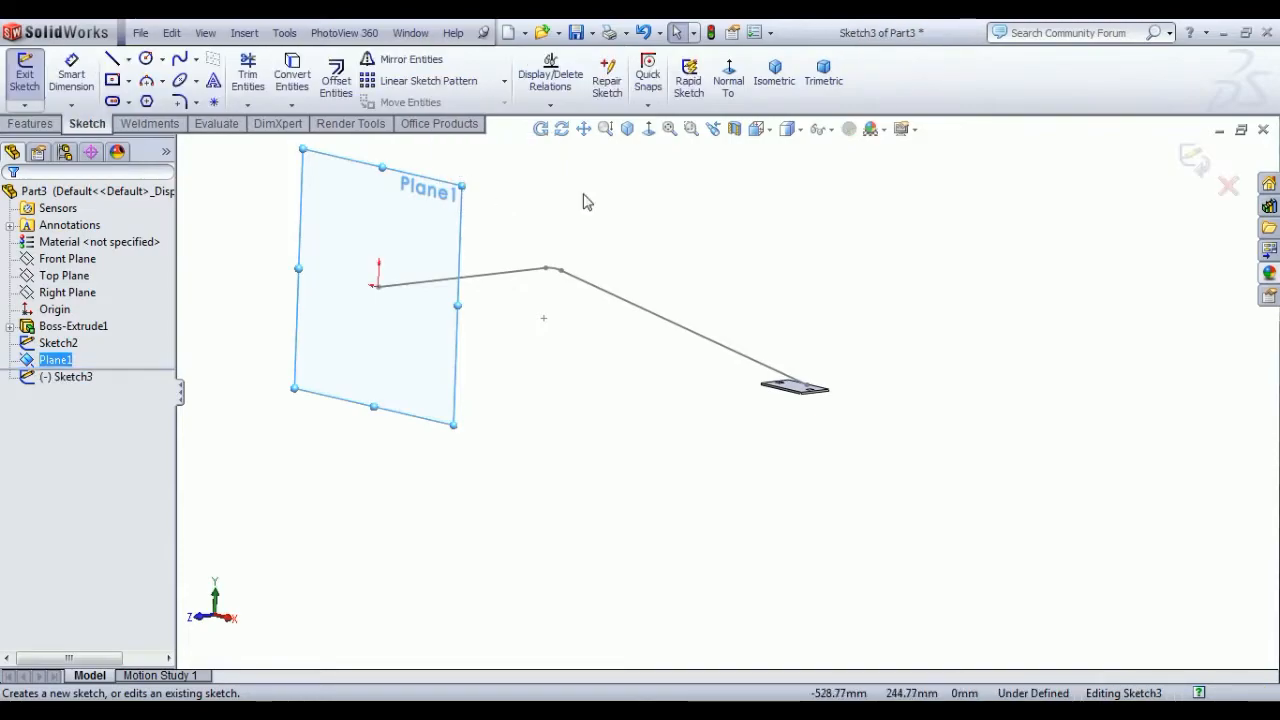
left_click(728, 78)
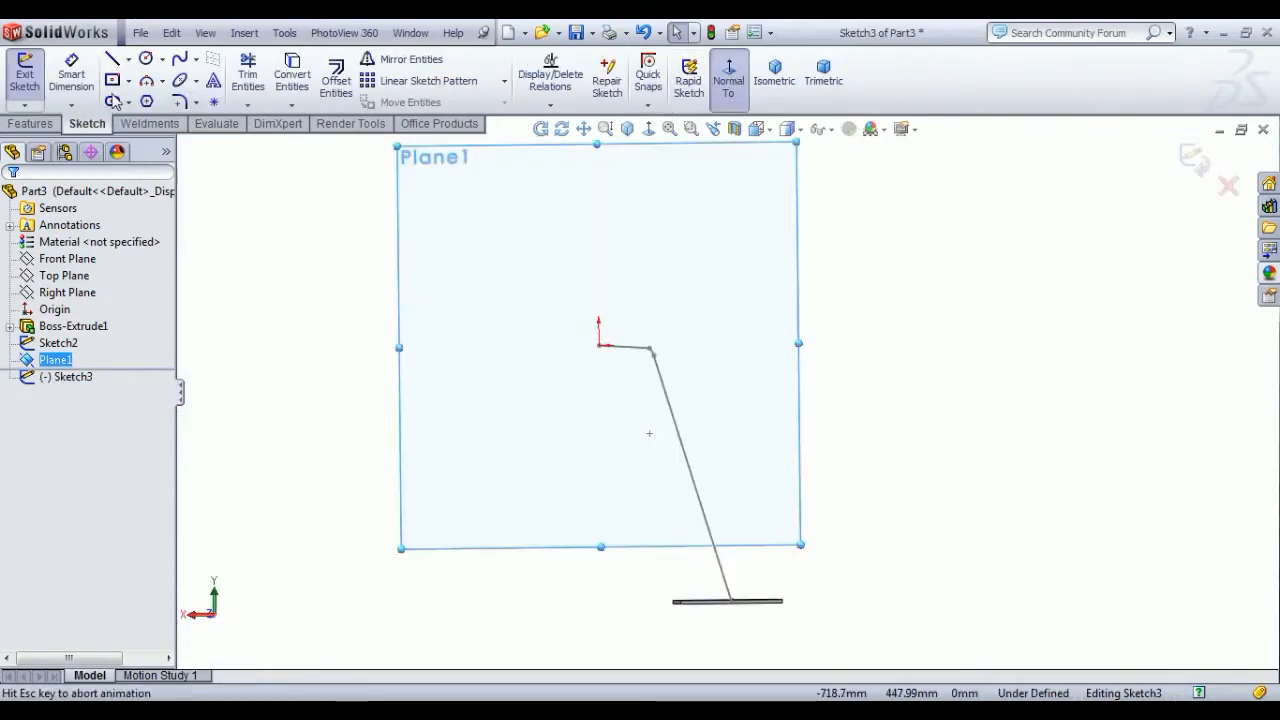
left_click(113, 80)
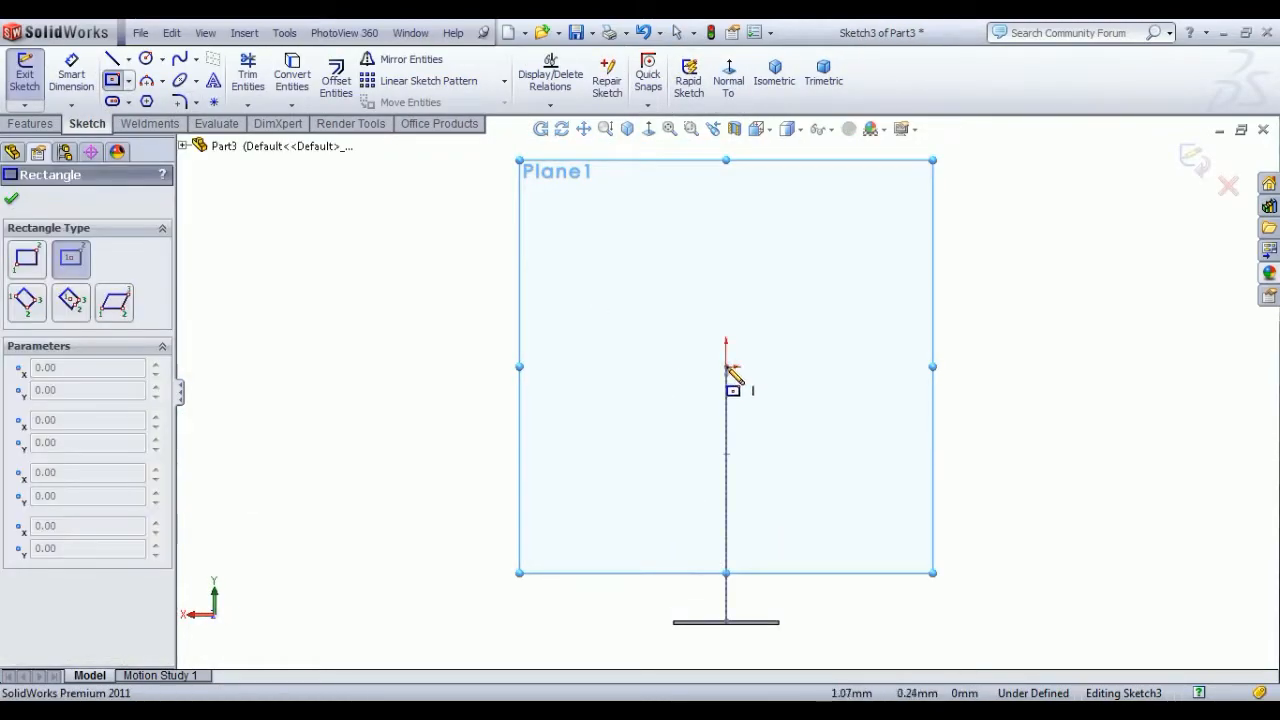
scroll(733, 375, "down", 3)
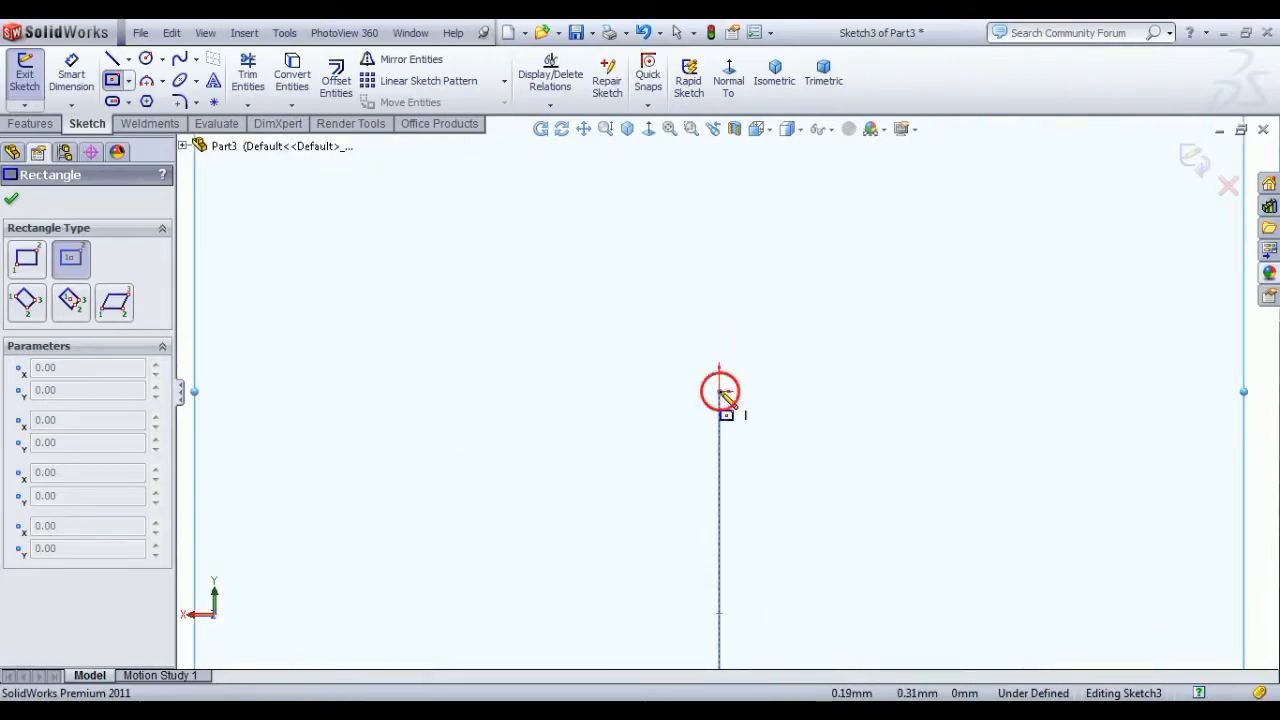
left_click(720, 391)
left_click(826, 427)
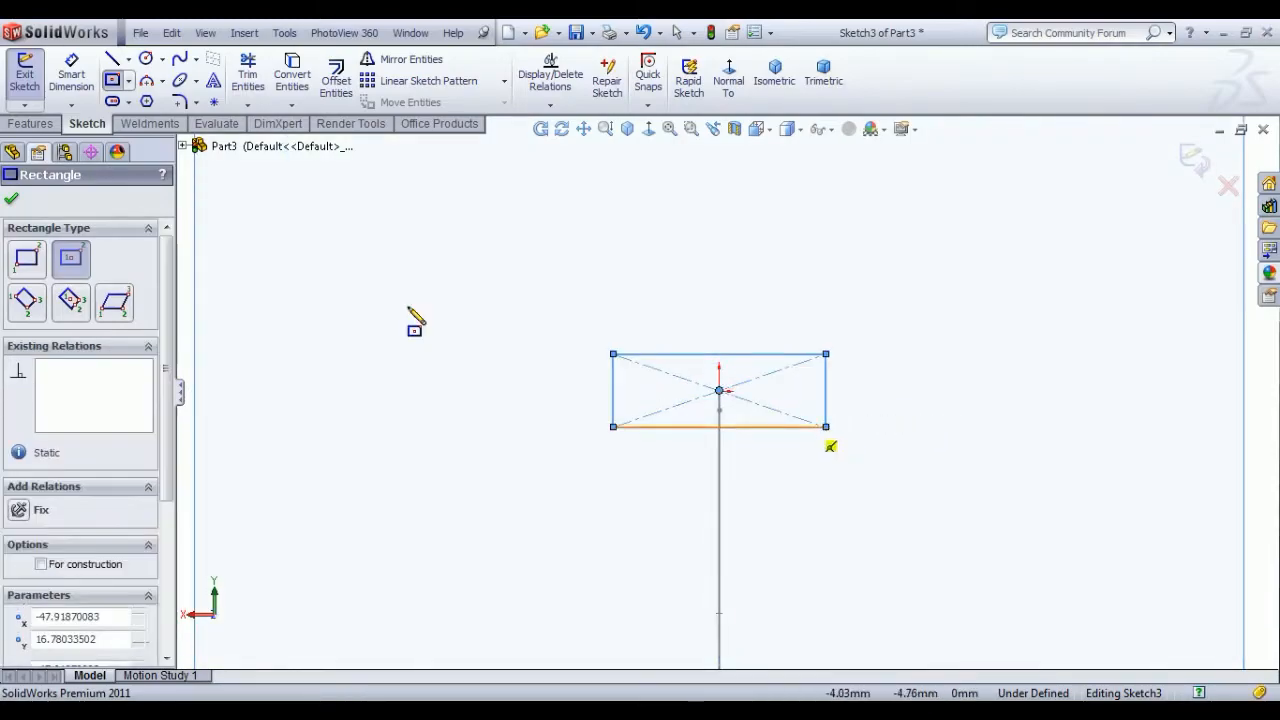
Step: Dimension the rectangle's width and height as 50 mm each
left_click(71, 75)
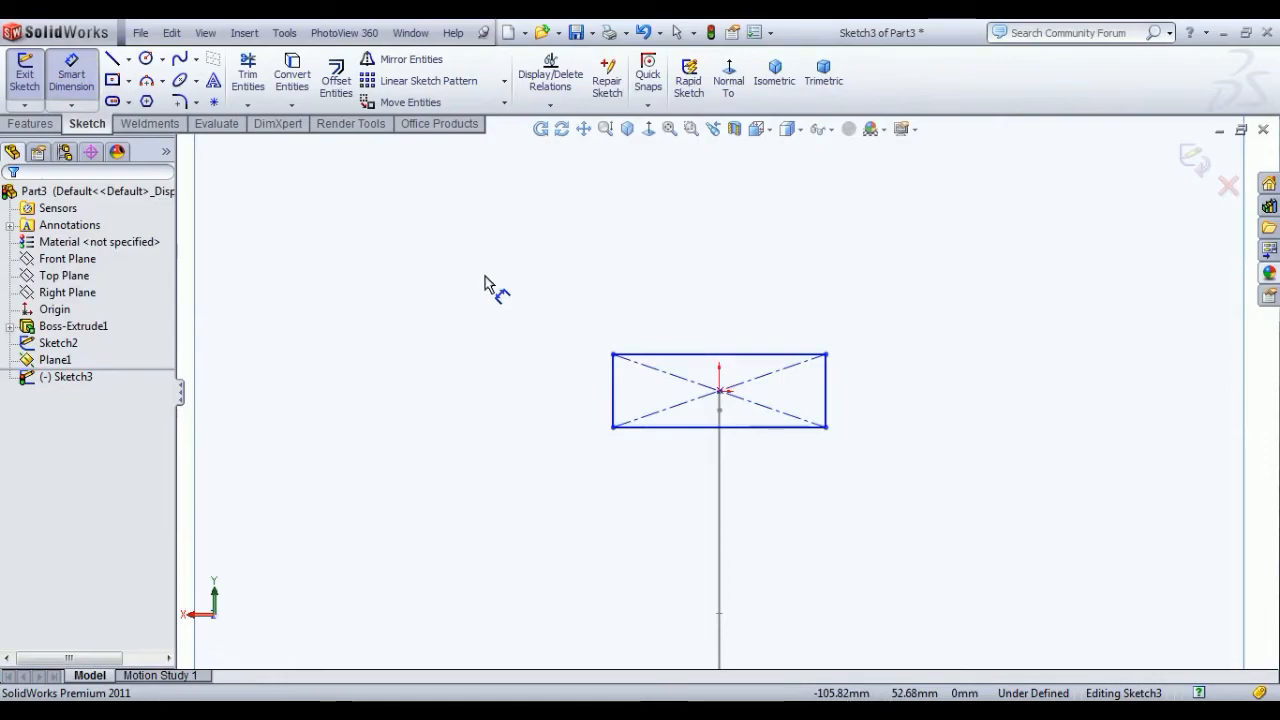
left_click(672, 355)
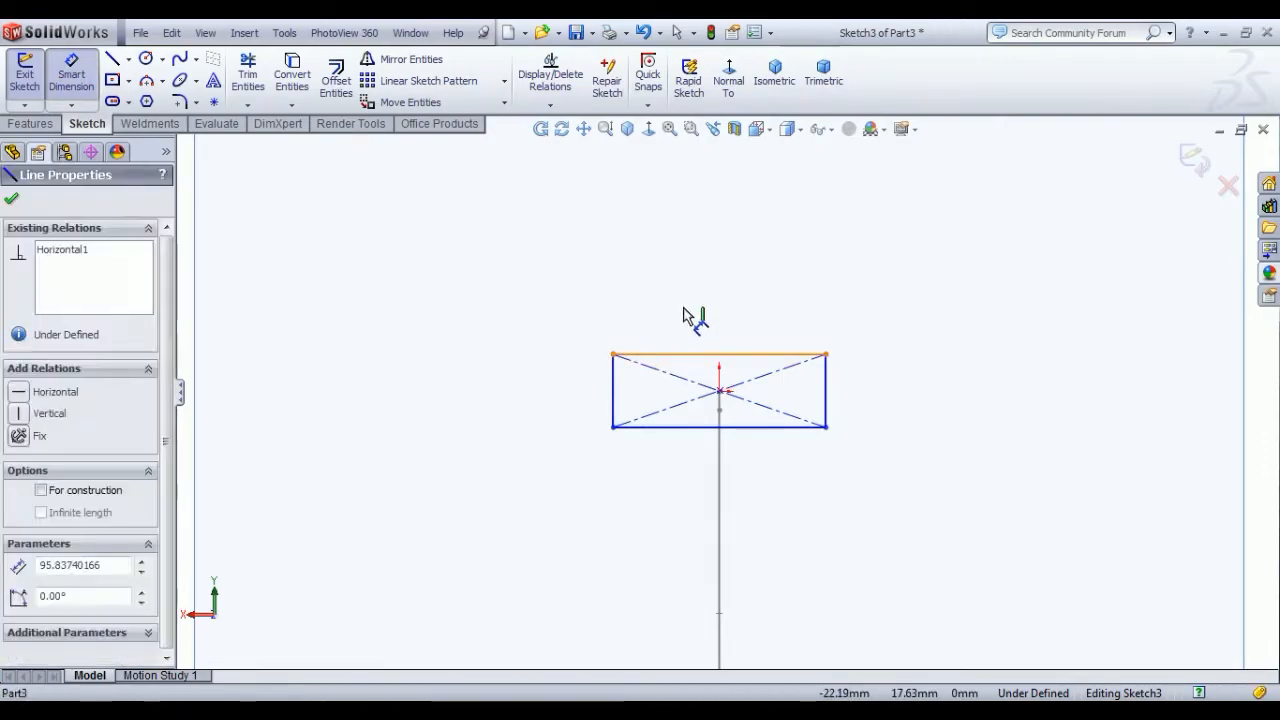
left_click(697, 308)
type("50")
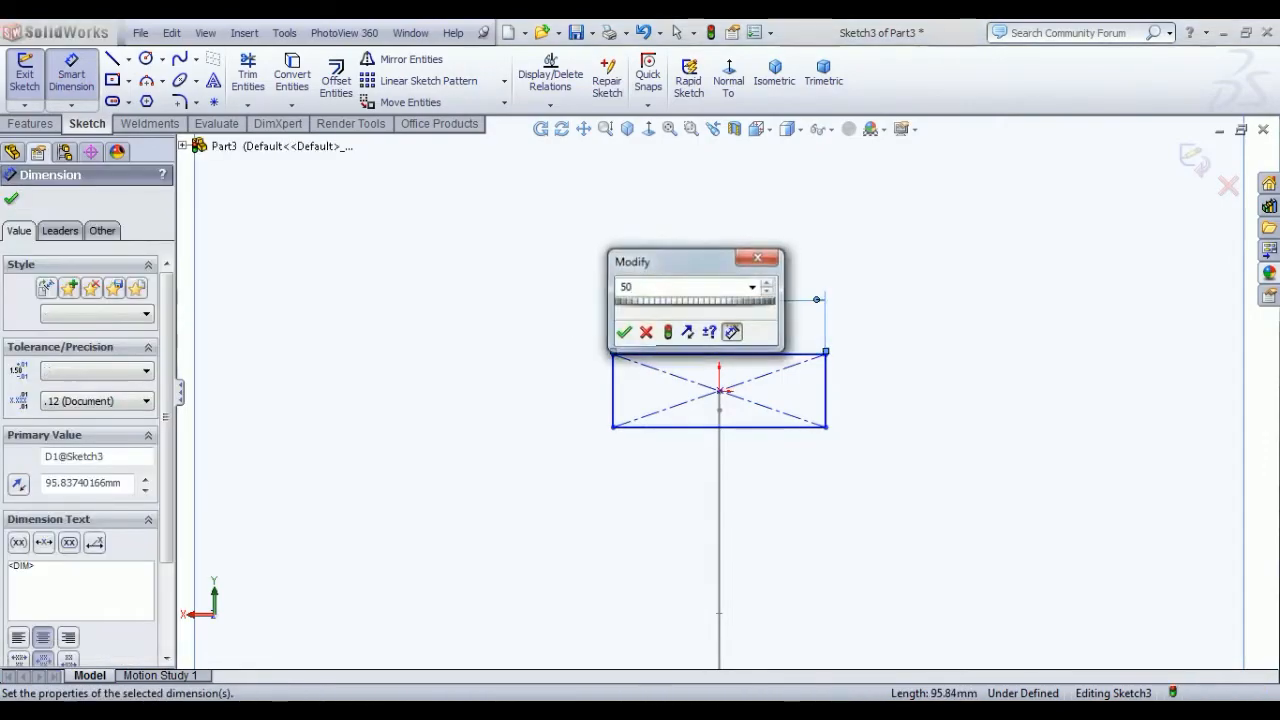
key("Return")
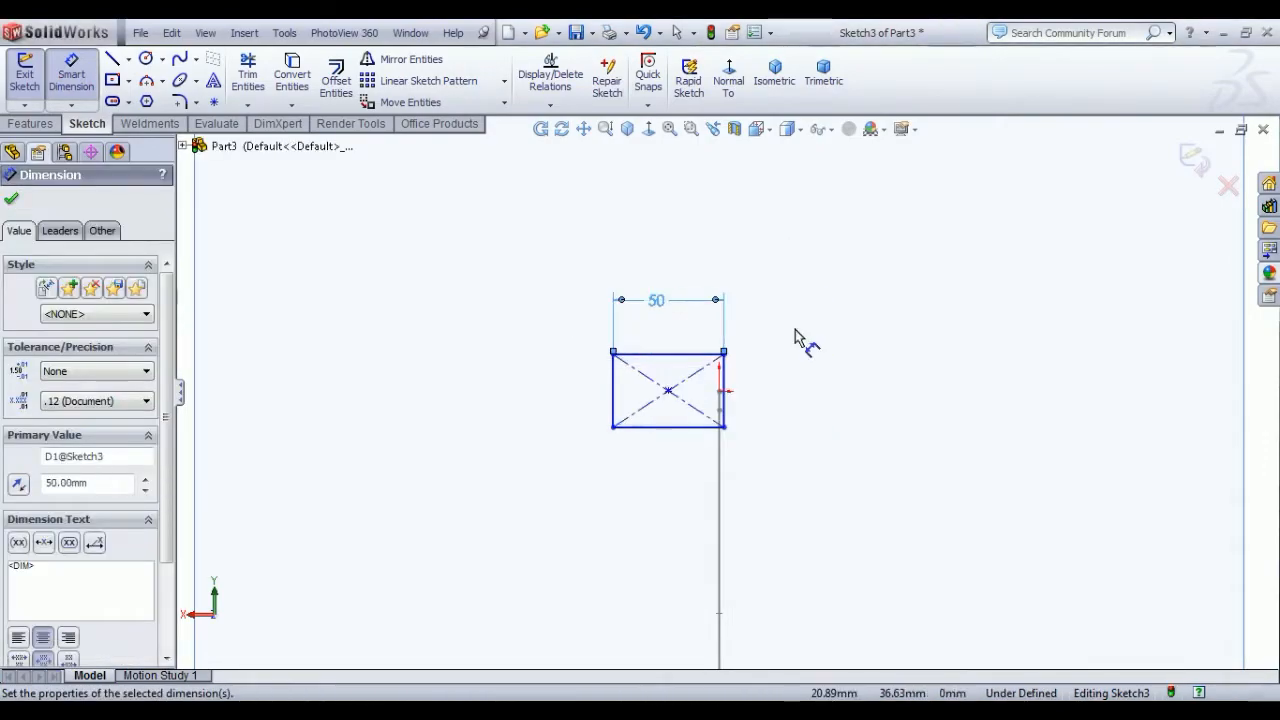
left_click(724, 408)
left_click(838, 406)
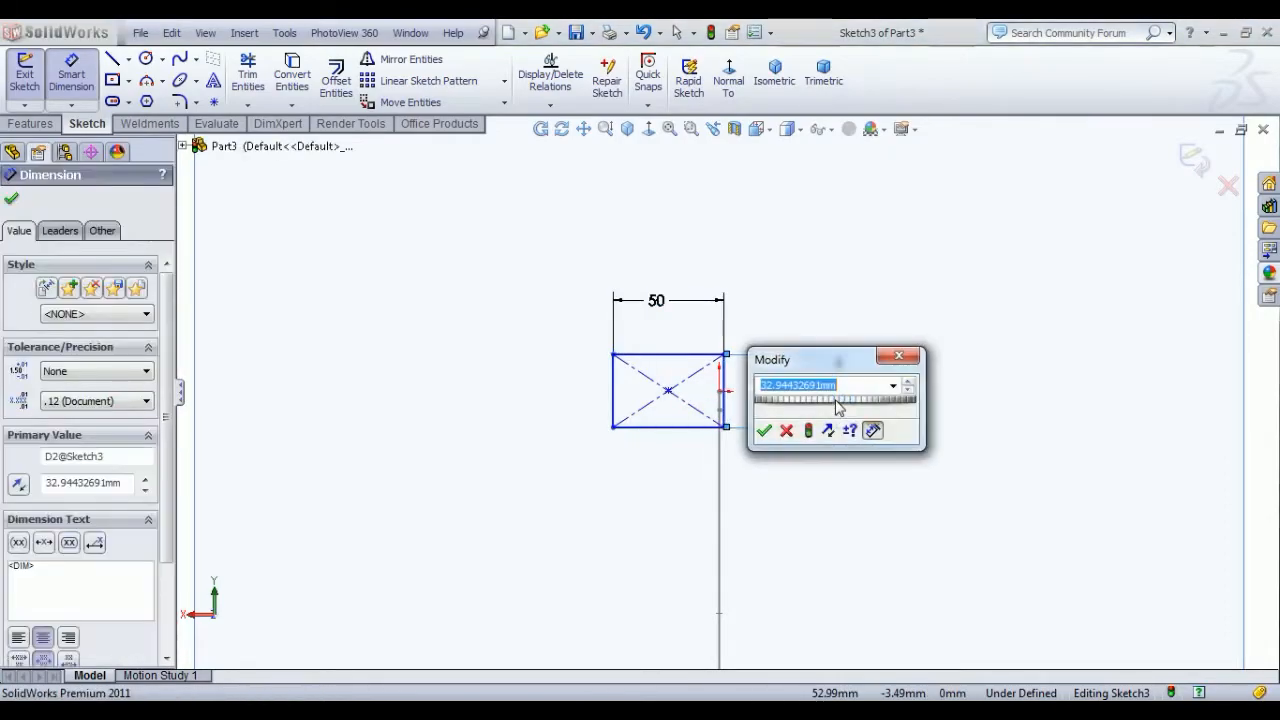
key("Return")
right_click(1005, 304)
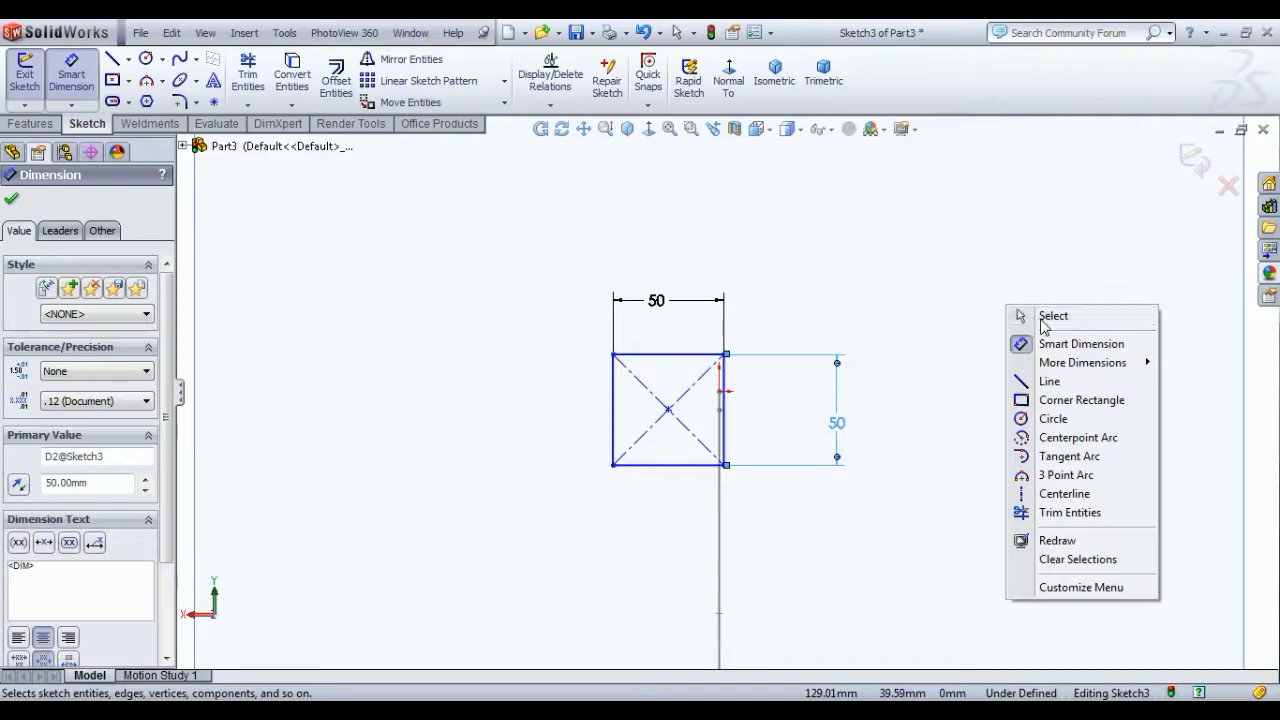
left_click(1043, 314)
Step: Make the square's center point coincident with the path's free endpoint
scroll(1025, 358, "up", 3)
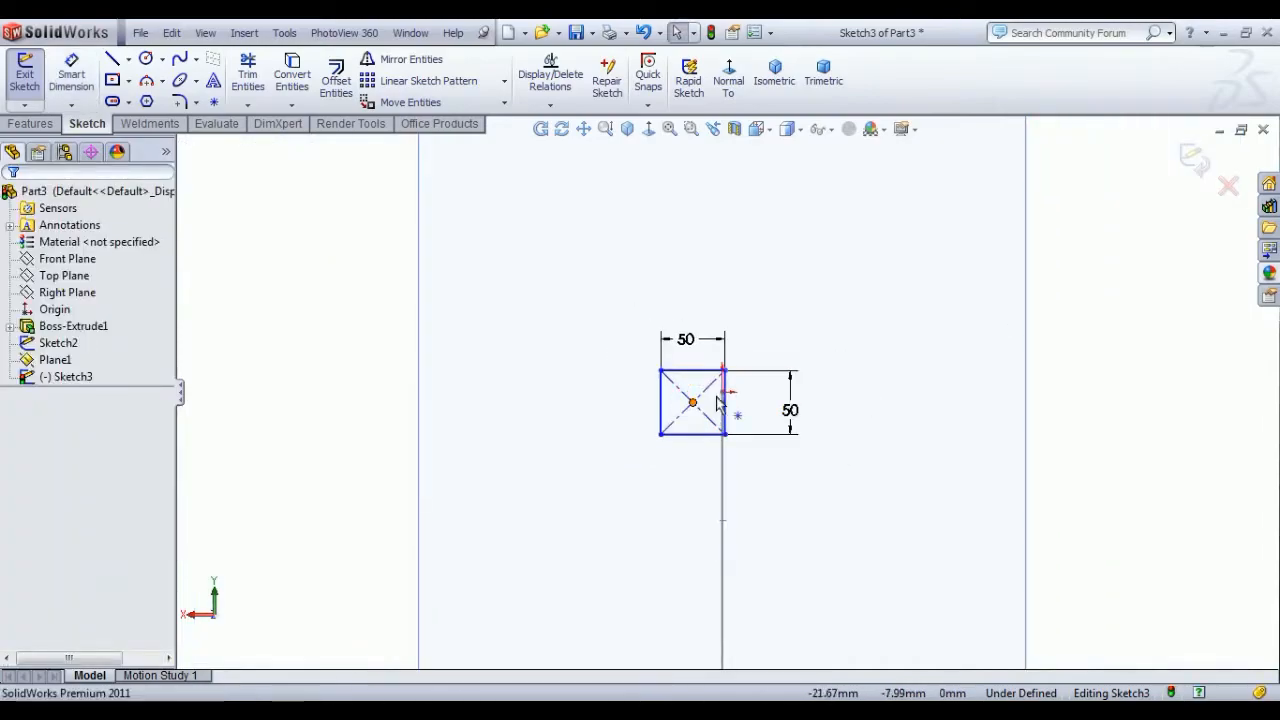
left_click(695, 404)
middle_click_drag(1000, 345, 937, 420)
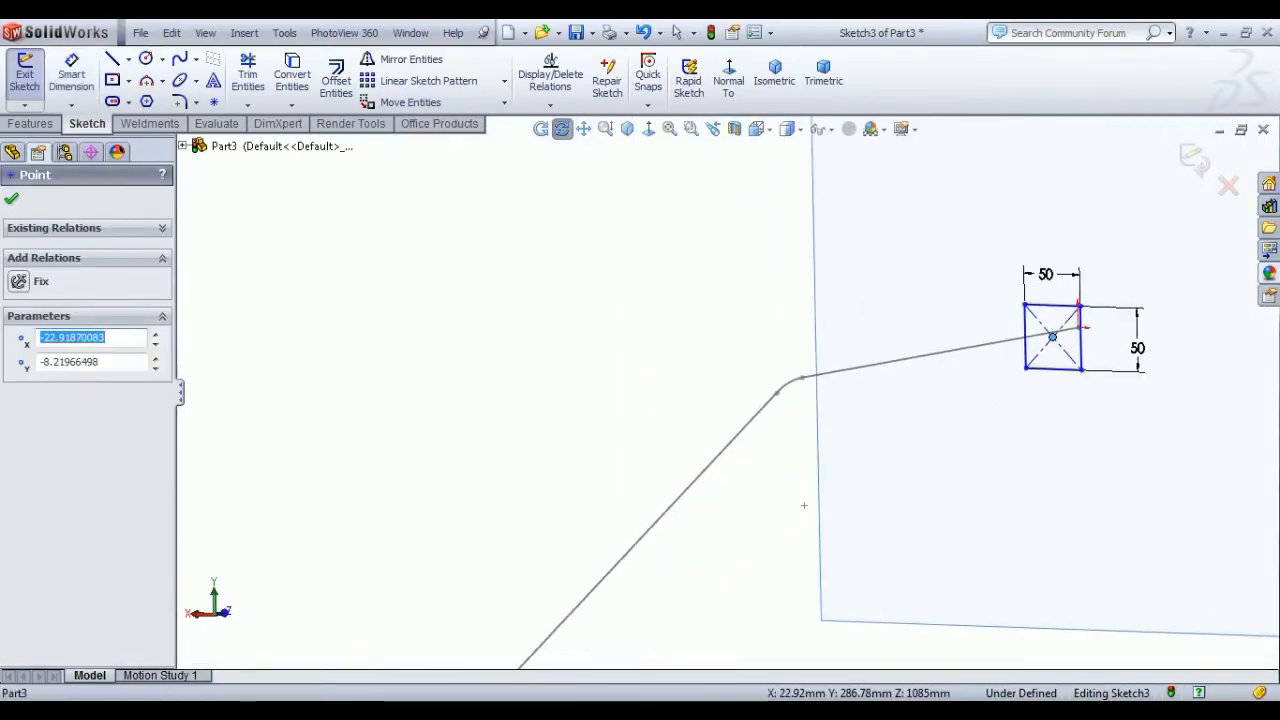
scroll(1090, 330, "down", 10)
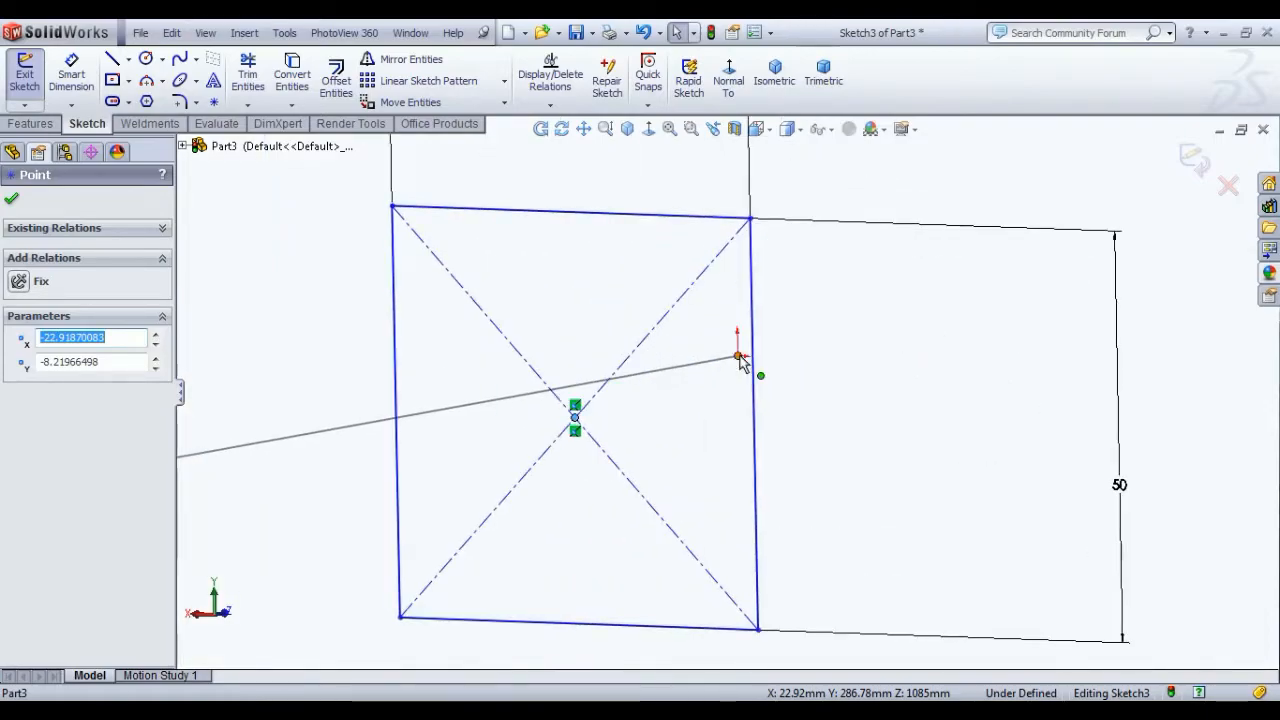
left_click(738, 356, "ctrl")
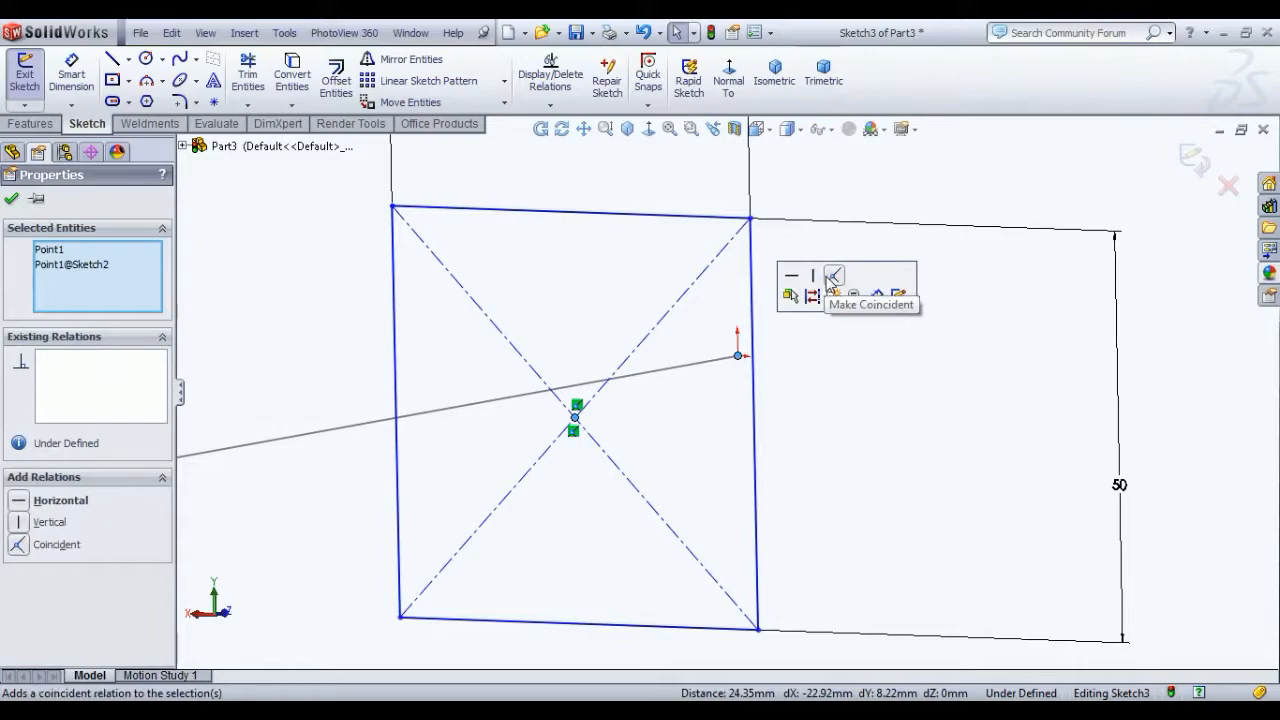
left_click(833, 276)
scroll(813, 376, "up", 6)
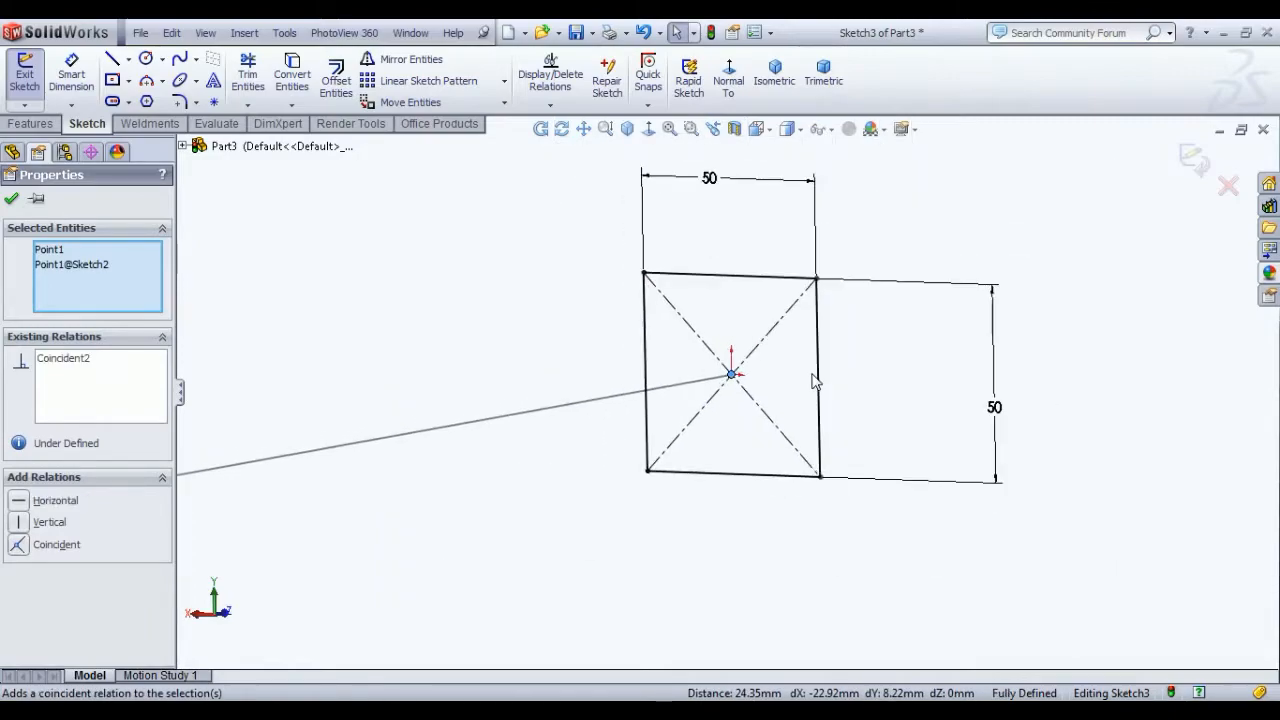
left_click(12, 203)
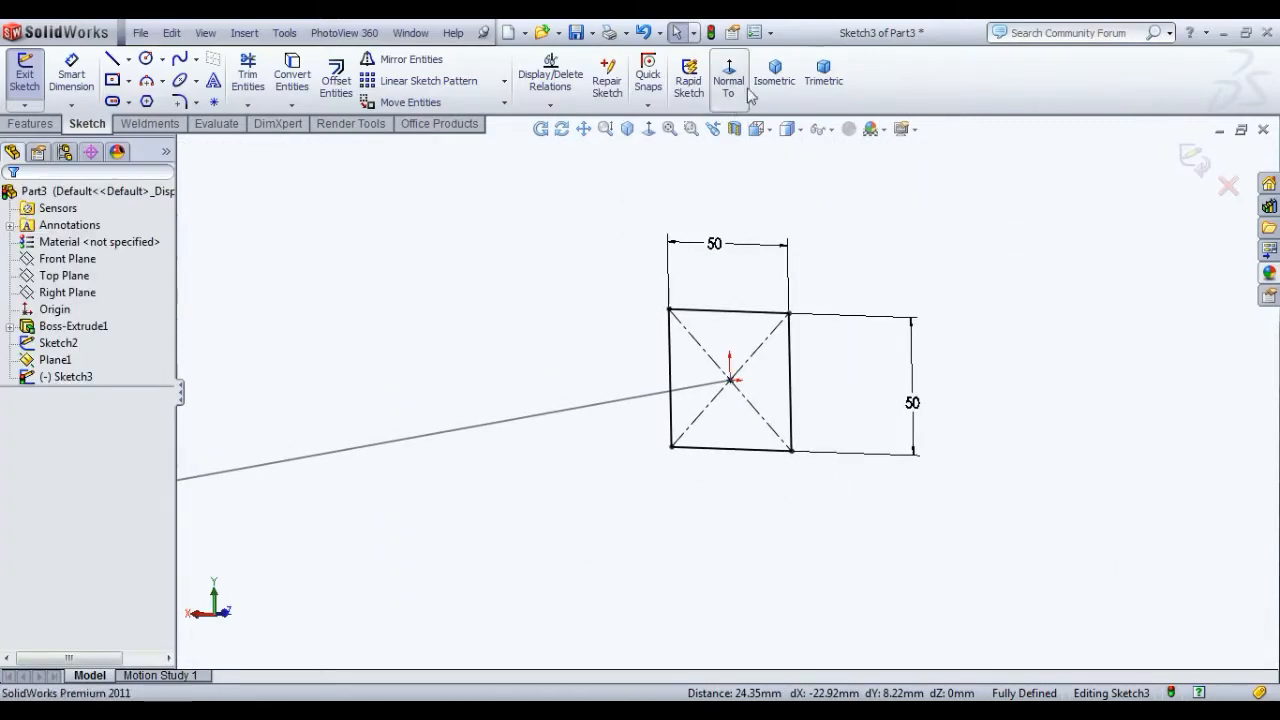
Step: Exit the square's sketch in isometric view and hide the reference plane at the path's end
left_click(774, 75)
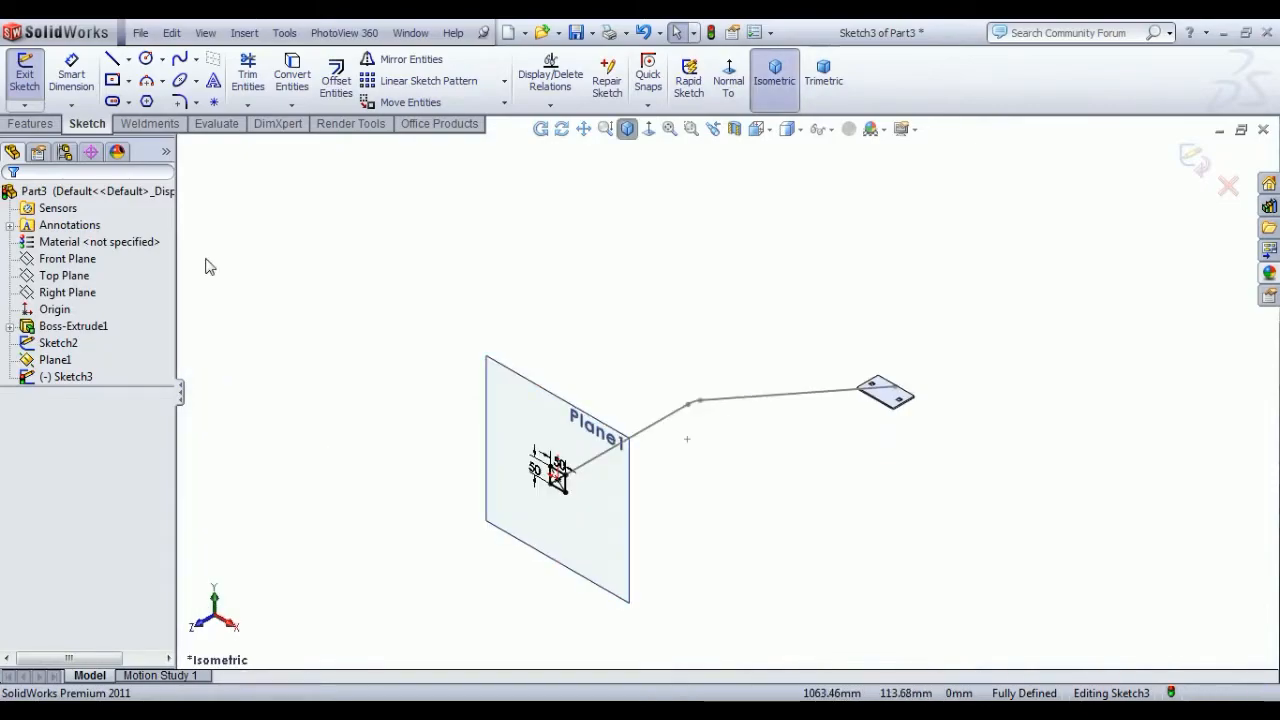
left_click(423, 432)
left_click(22, 88)
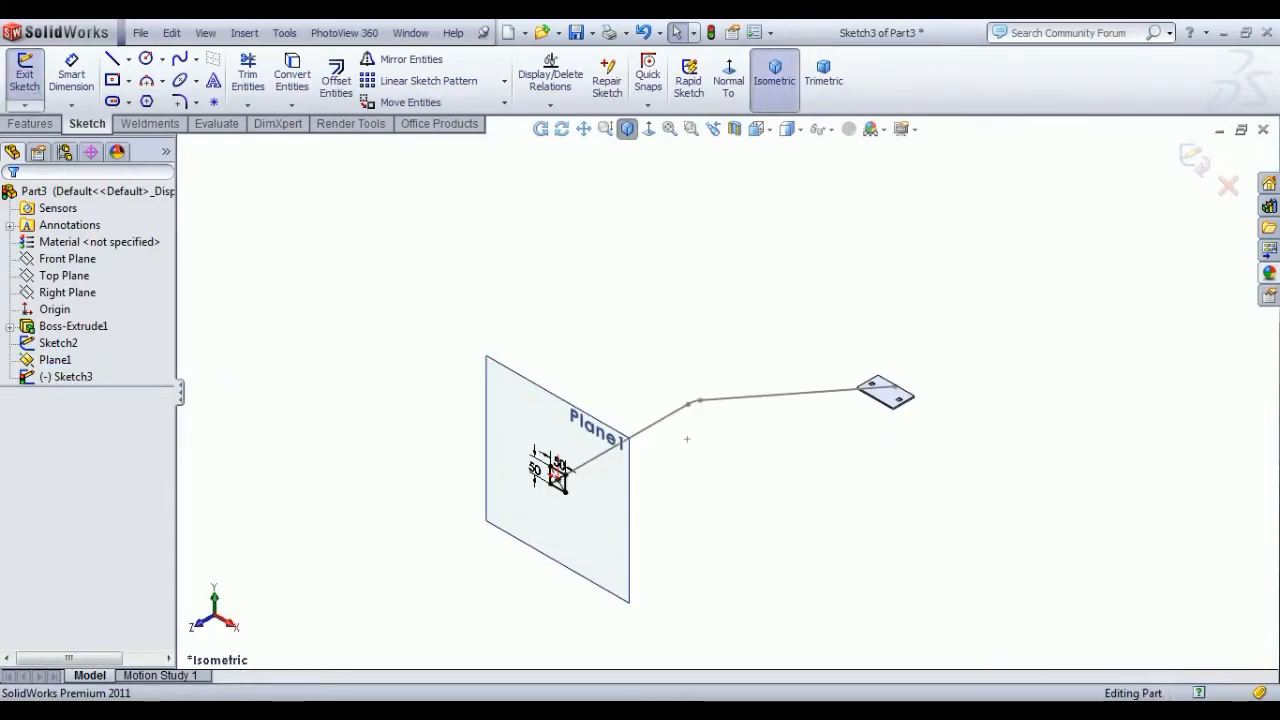
left_click(44, 362, "ctrl")
right_click(44, 362)
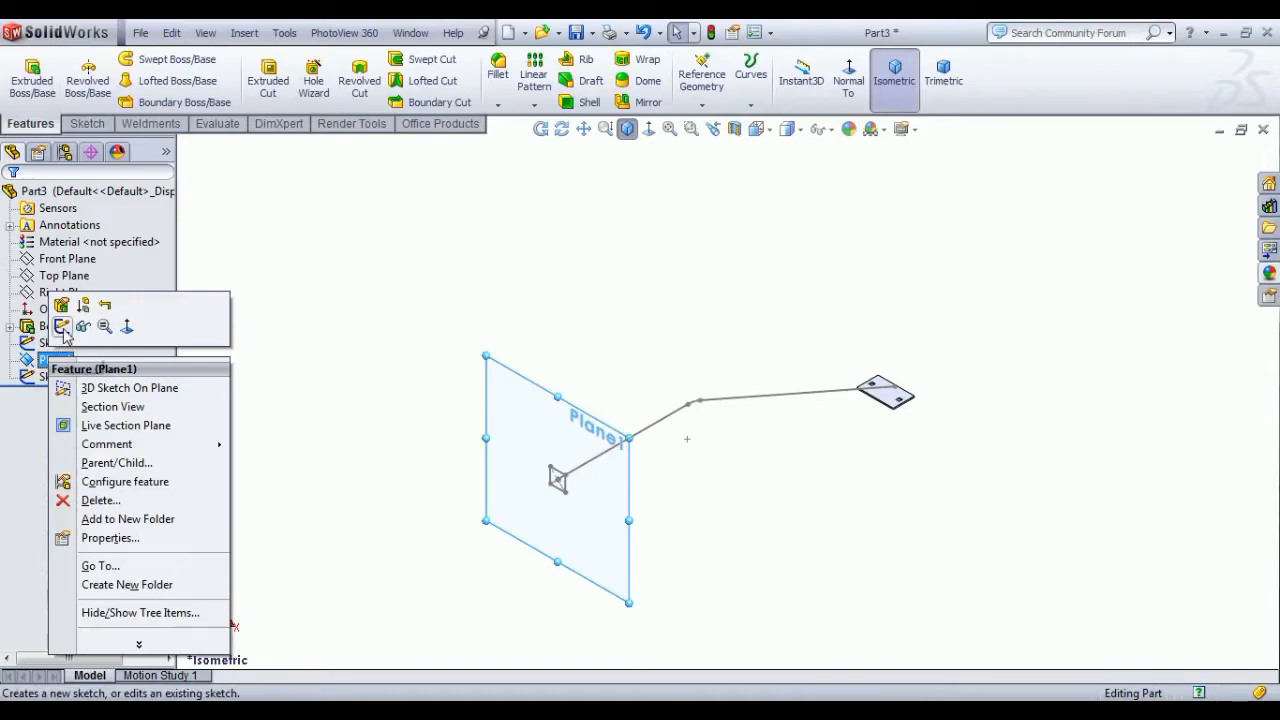
left_click(86, 324)
Step: Set up a swept boss with the 50 mm square as the profile and the bent side-view sketch as the path
left_click(190, 58)
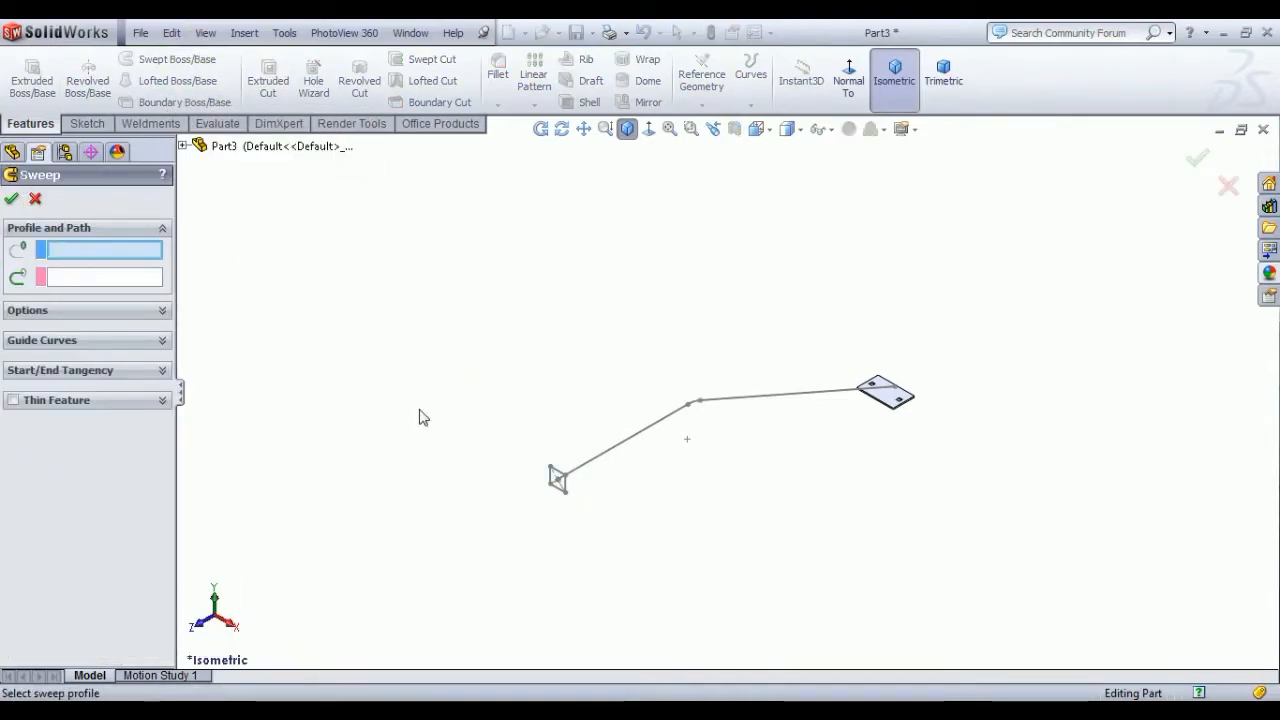
scroll(600, 505, "down", 5)
left_click(515, 418)
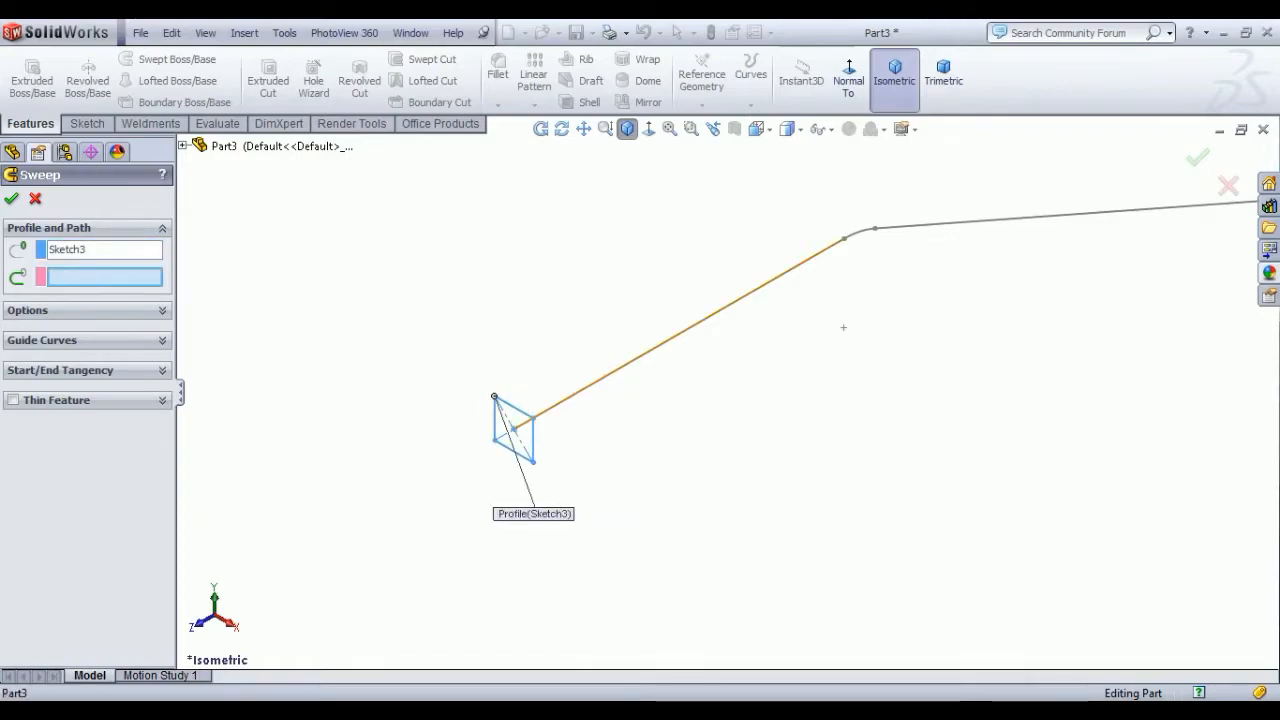
left_click(726, 306)
scroll(703, 388, "up", 2)
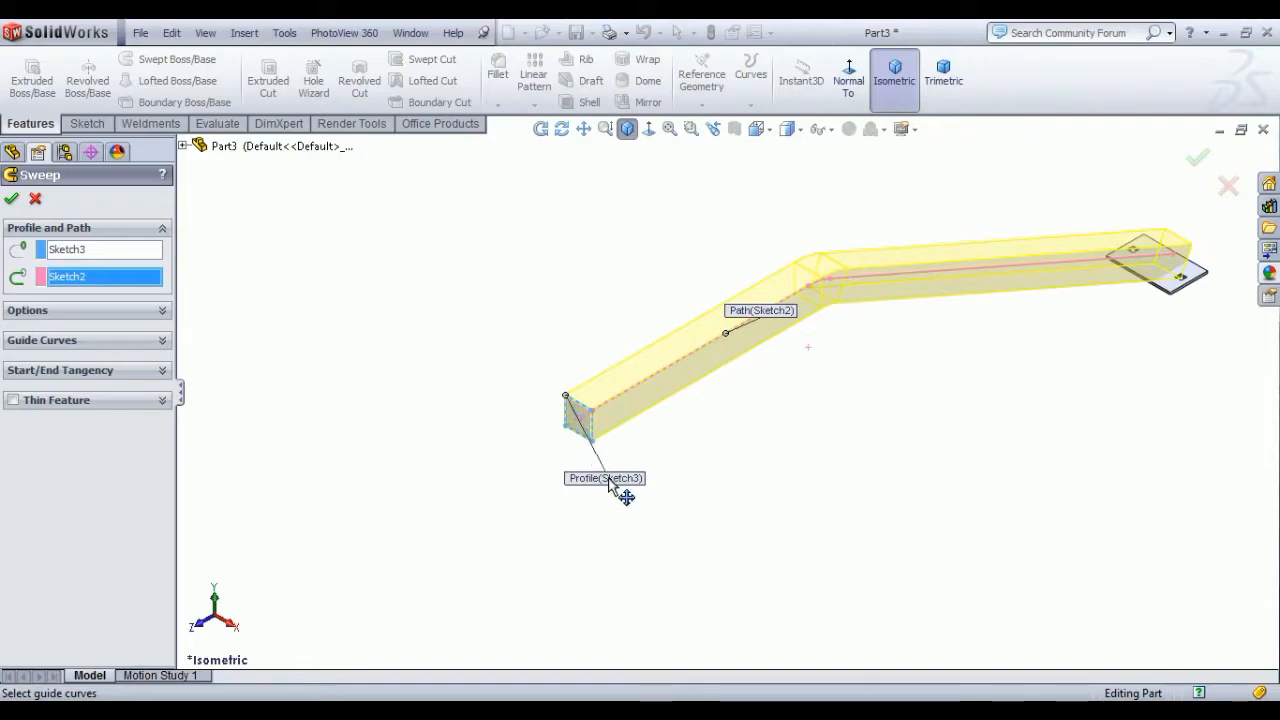
Step: Make the sweep a one-direction thin feature 2 mm thick with its wall direction reversed, and create it
left_click(12, 400)
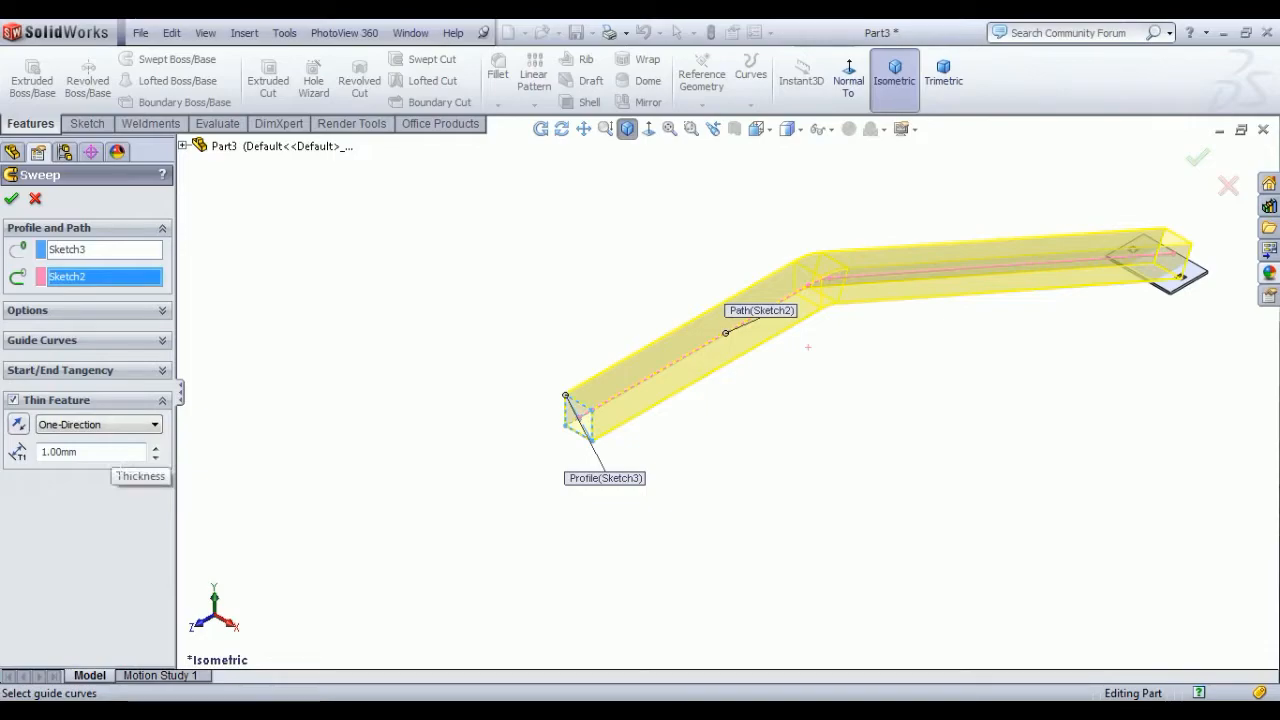
double_click(107, 455)
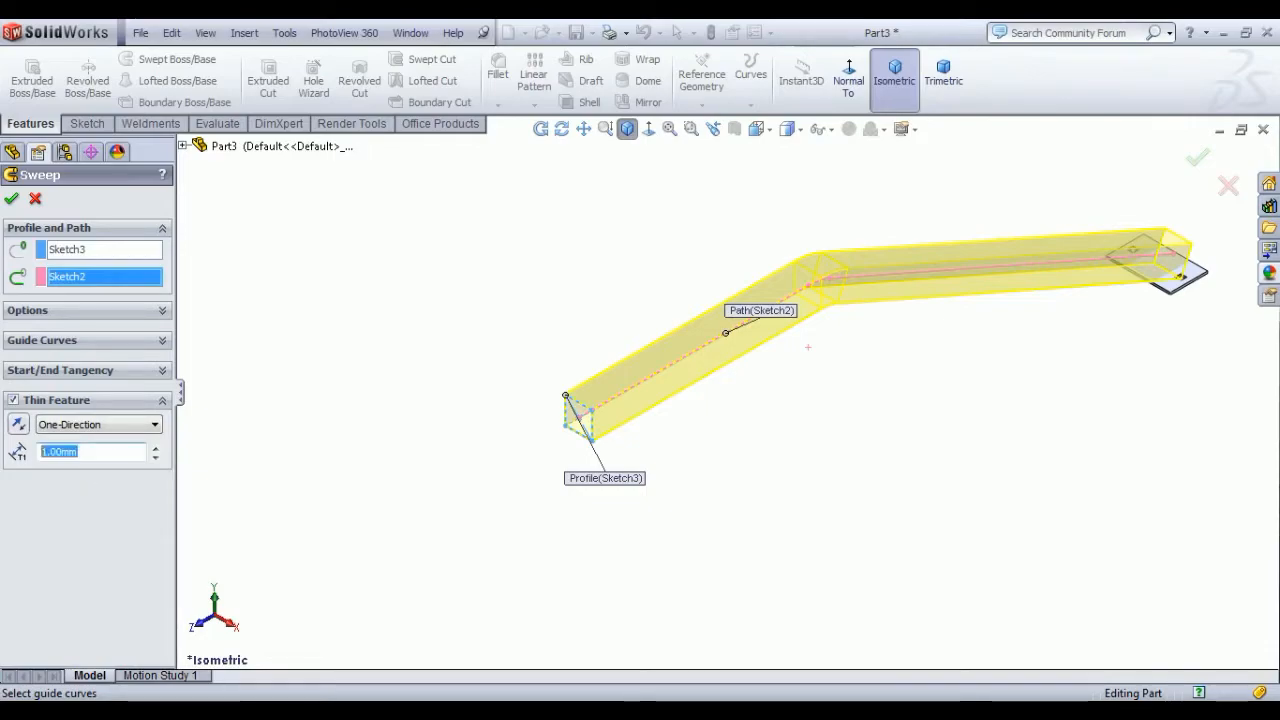
key("Return")
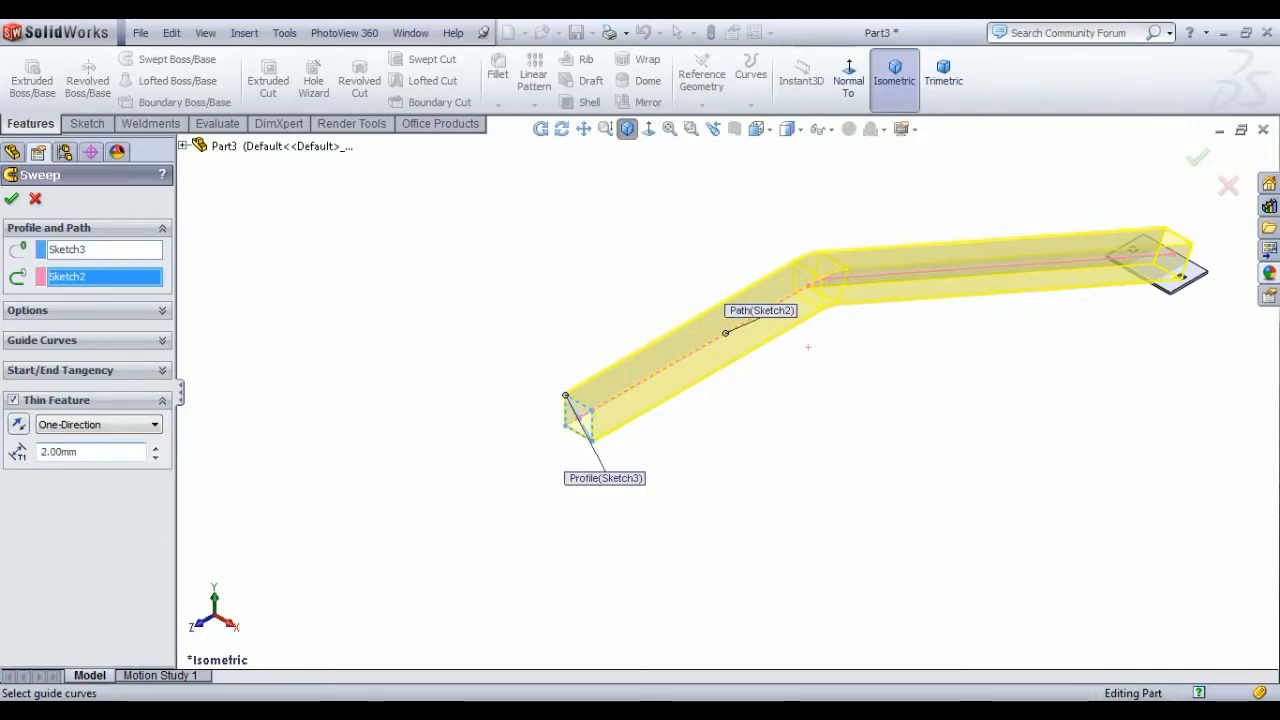
left_click(18, 425)
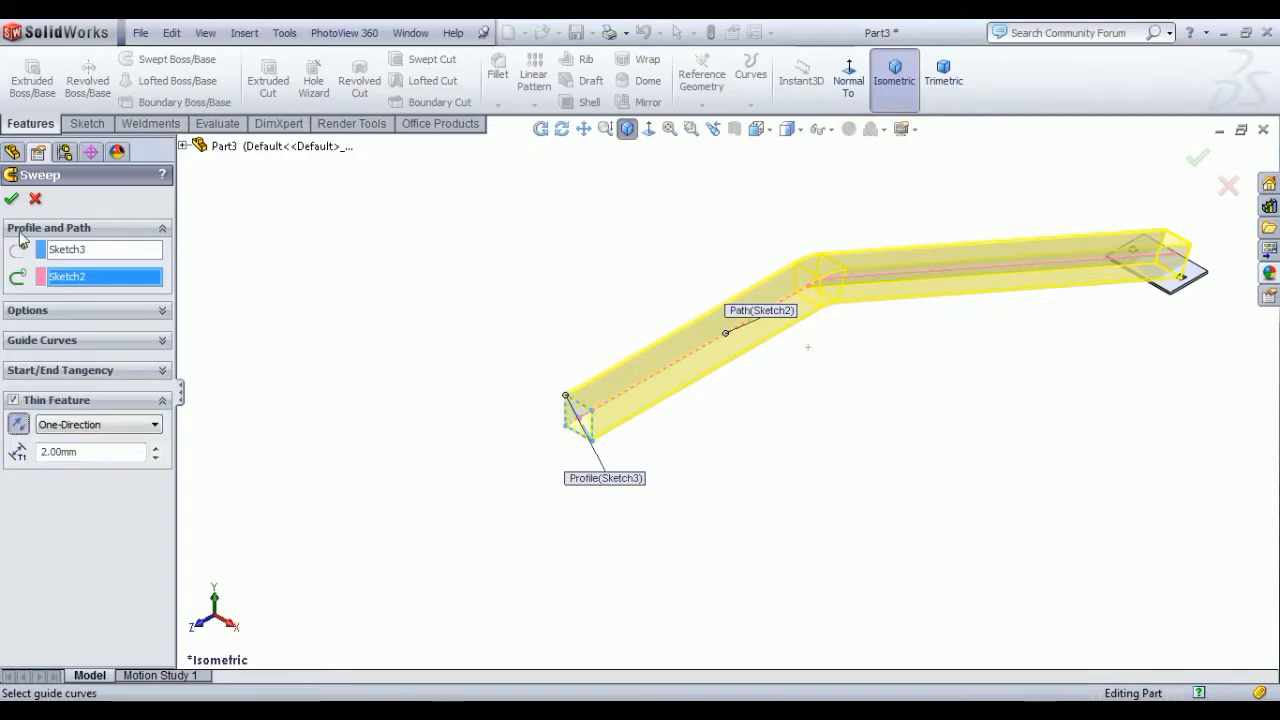
left_click(11, 199)
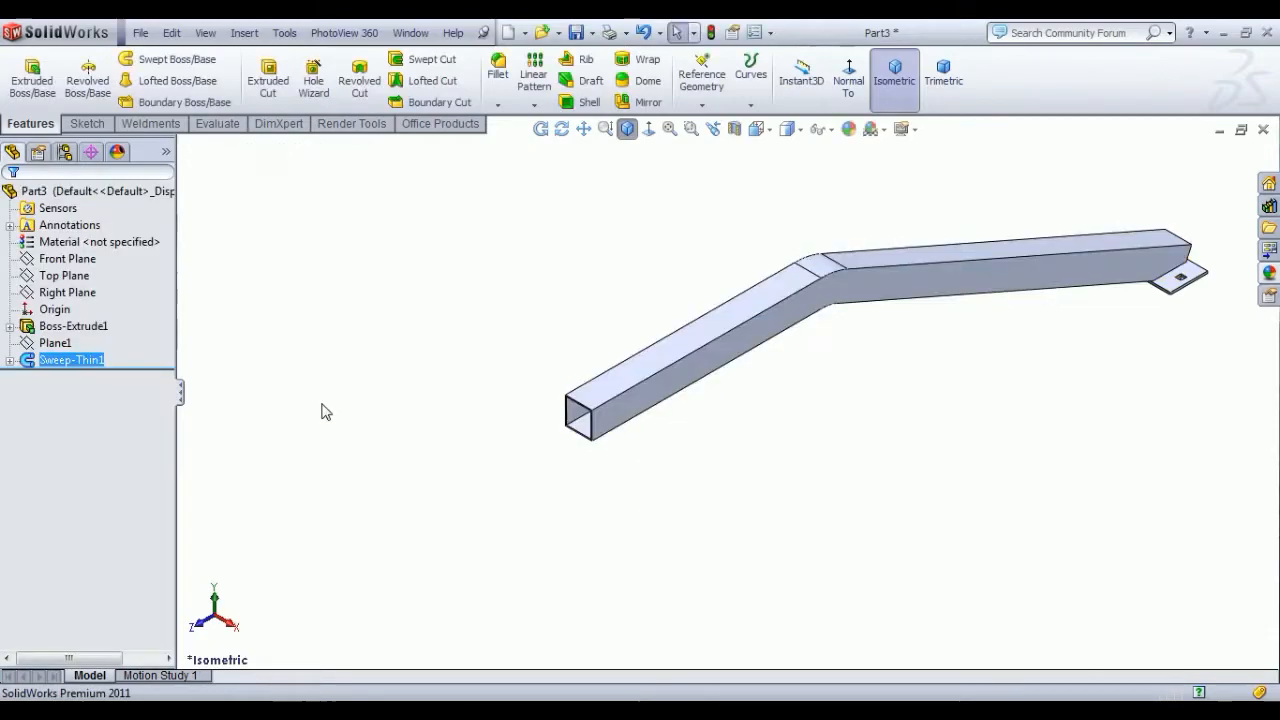
Step: Start a sketch on the plate's narrow 70 mm long side face and view it head-on
middle_click_drag(520, 440, 845, 388)
scroll(940, 426, "down", 3)
scroll(940, 432, "down", 6)
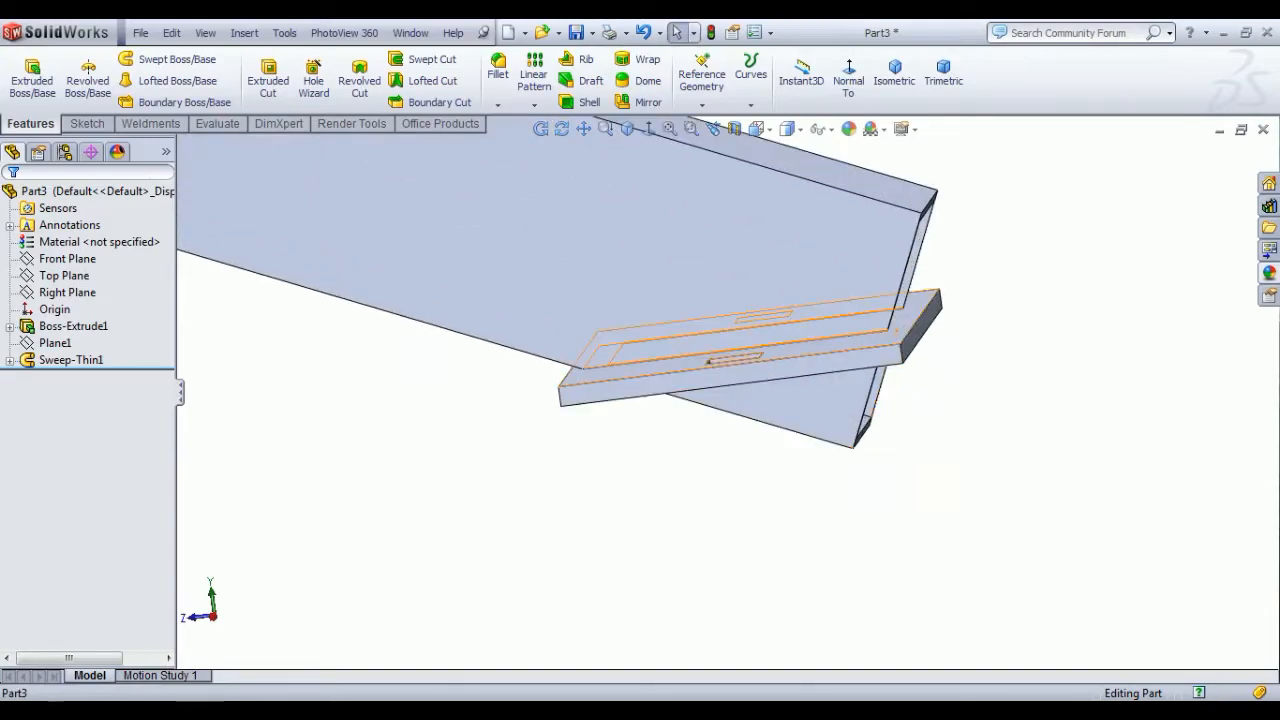
left_click(834, 378)
left_click(866, 305)
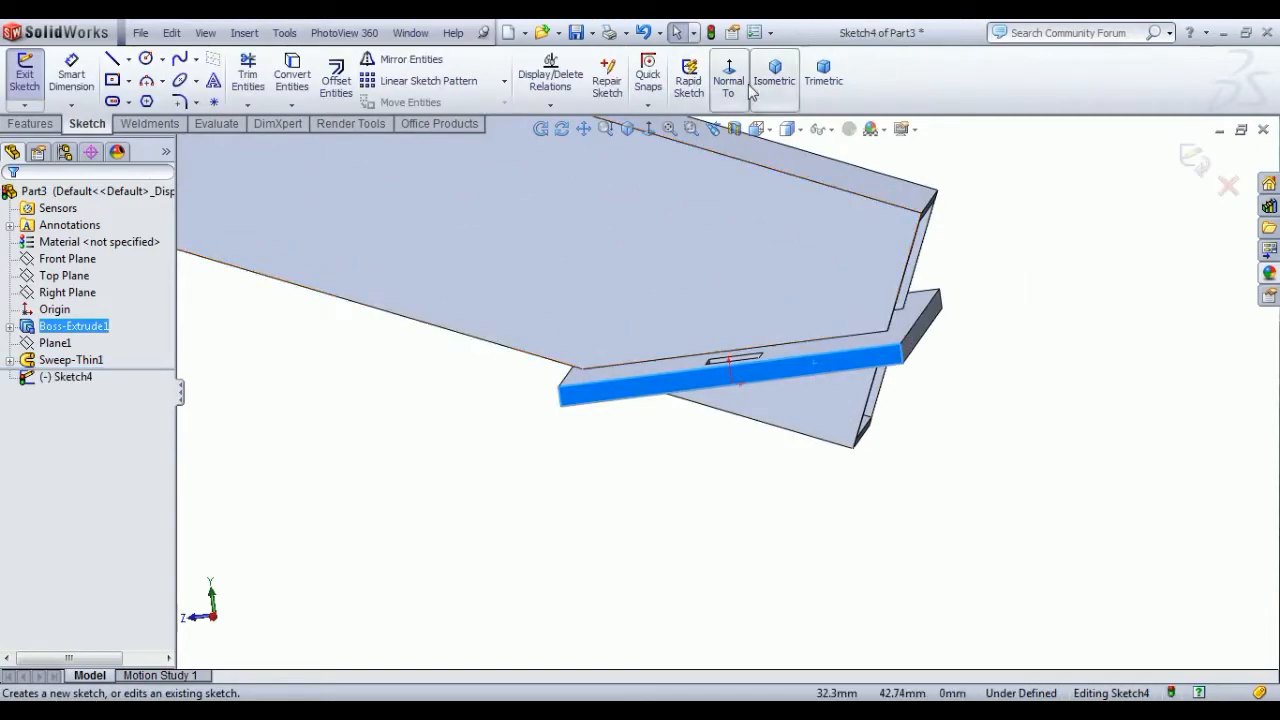
left_click(728, 80)
scroll(996, 454, "down", 4)
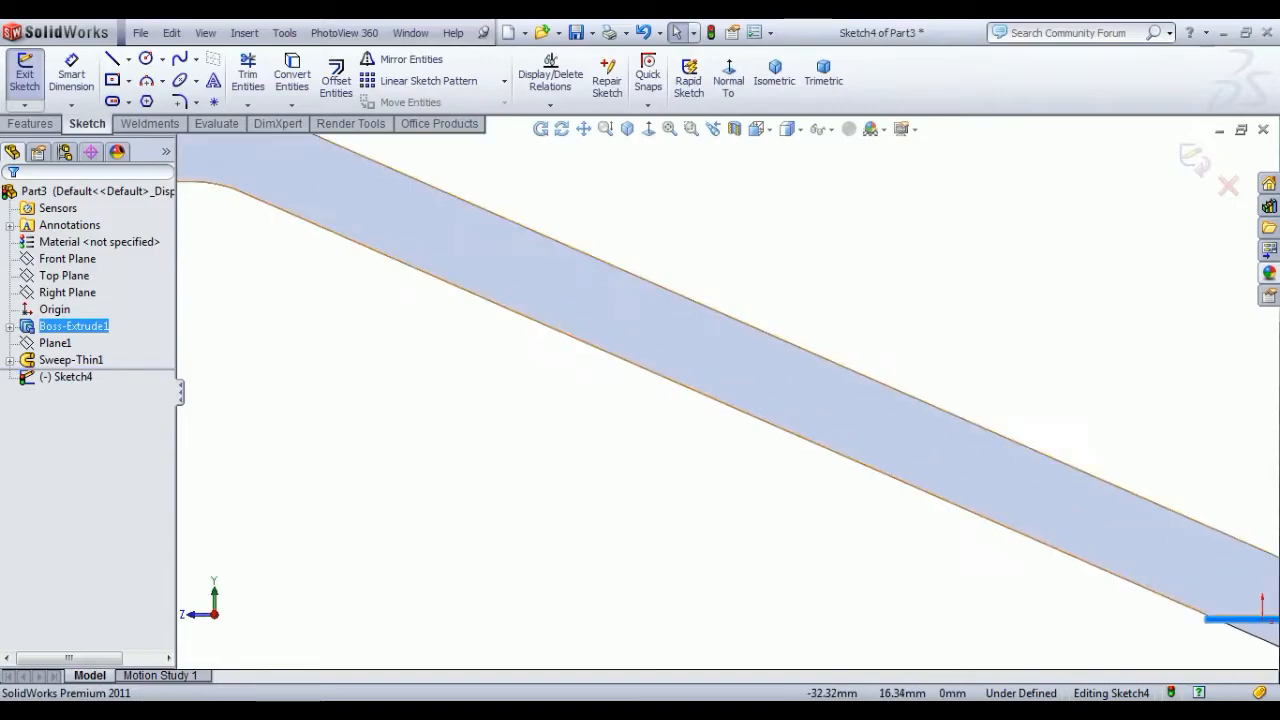
scroll(1182, 560, "down", 5)
scroll(1124, 534, "down", 2)
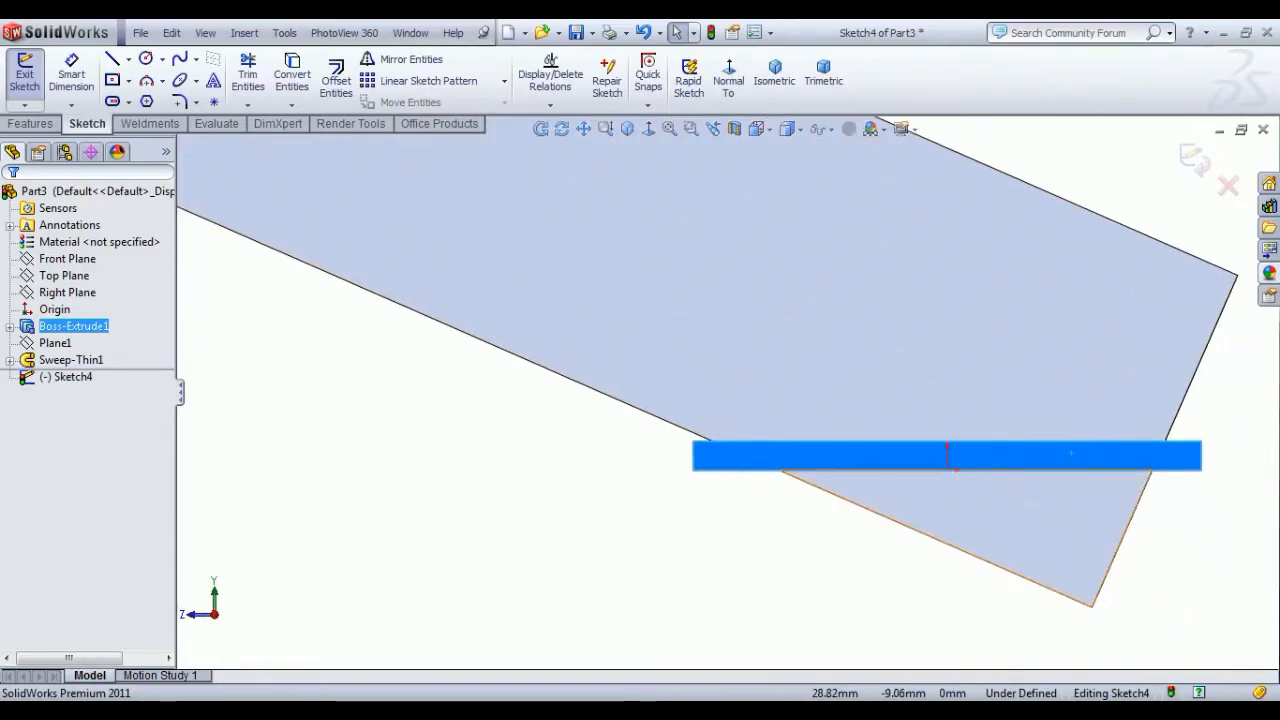
left_click(113, 80)
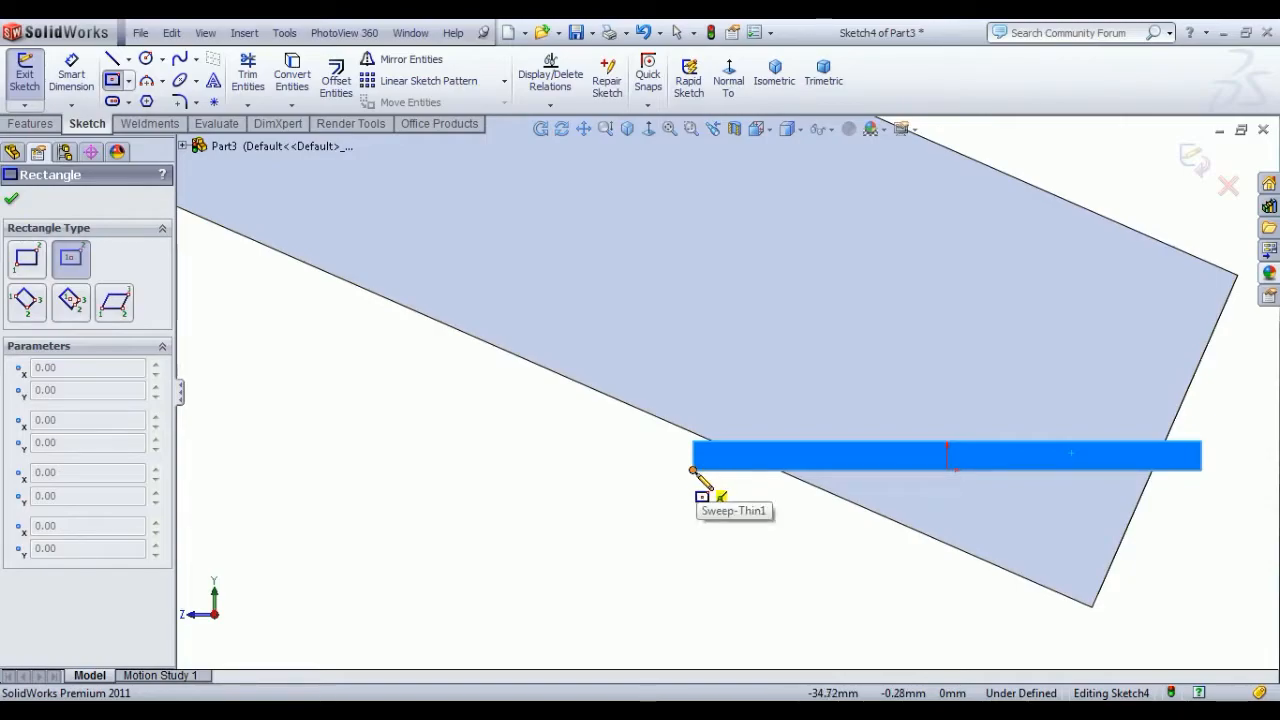
left_click(693, 470)
key("Escape")
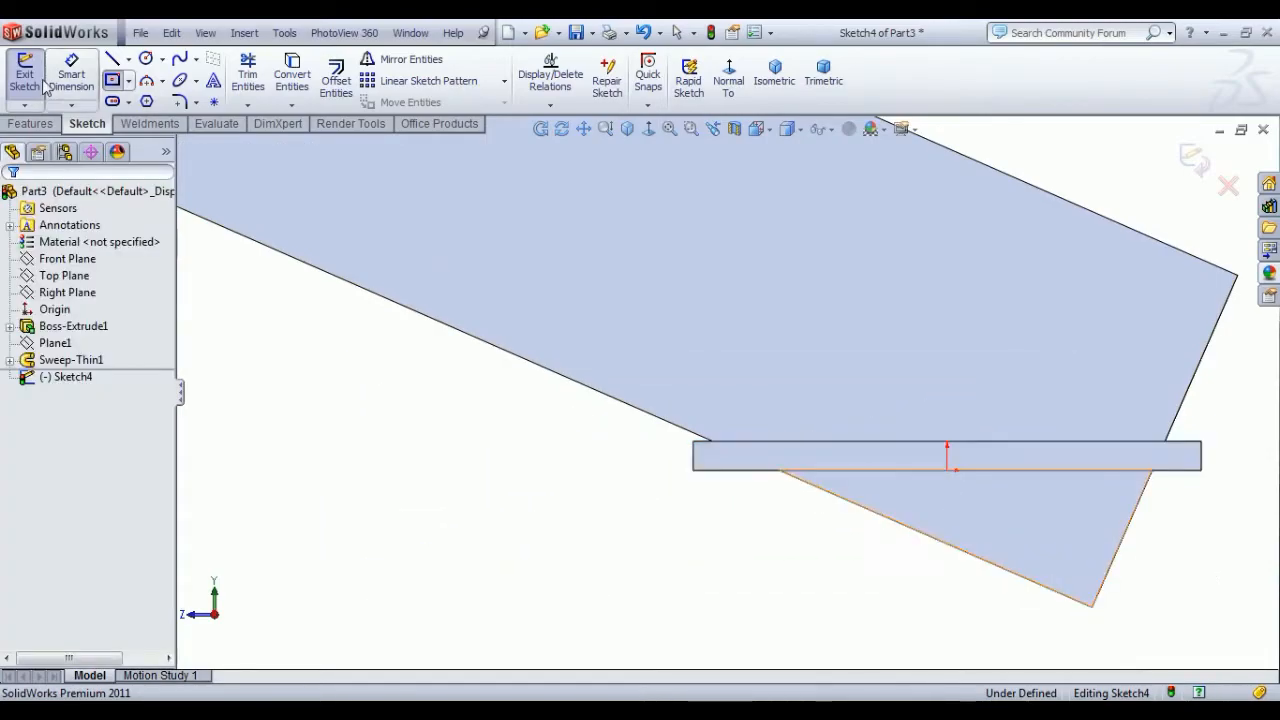
Step: Draw a closed rectangle of lines below the plate's lower edge, 70 mm wide and about 23.5 mm high, enclosing the protruding tube end
left_click(115, 60)
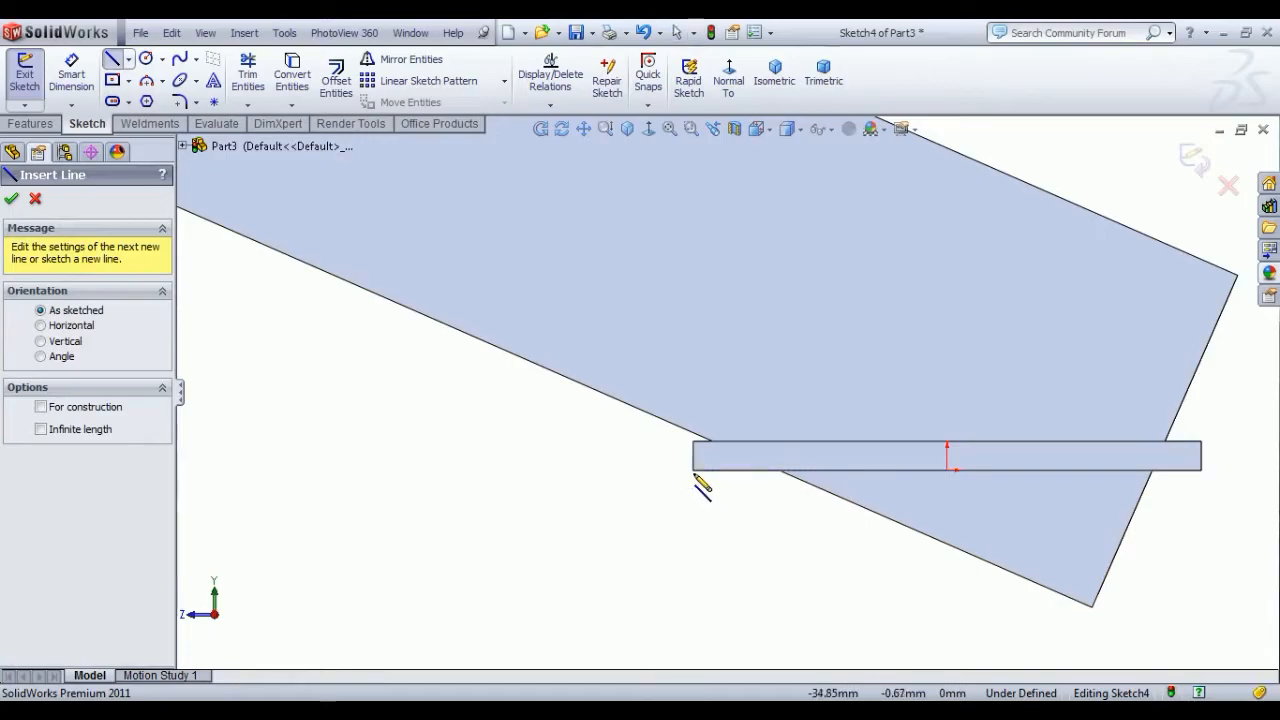
left_click(693, 470)
left_click(1200, 470)
left_click(1200, 640)
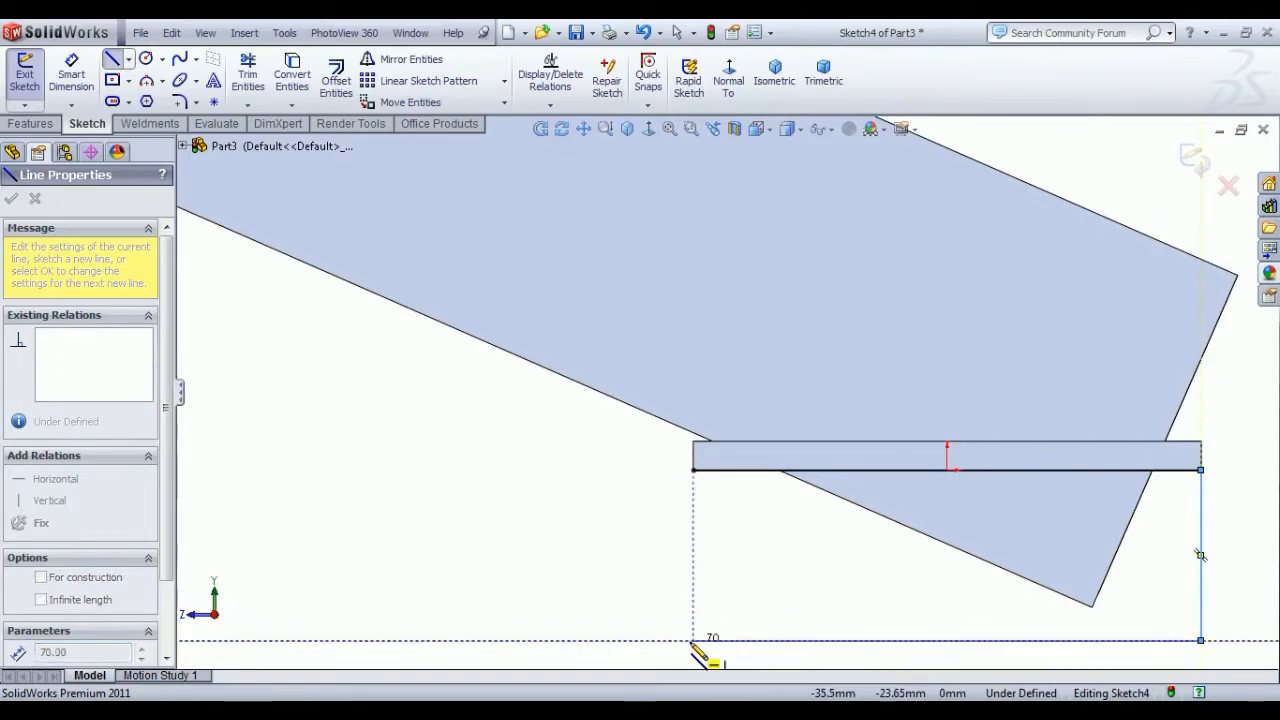
left_click(694, 612)
left_click(693, 471)
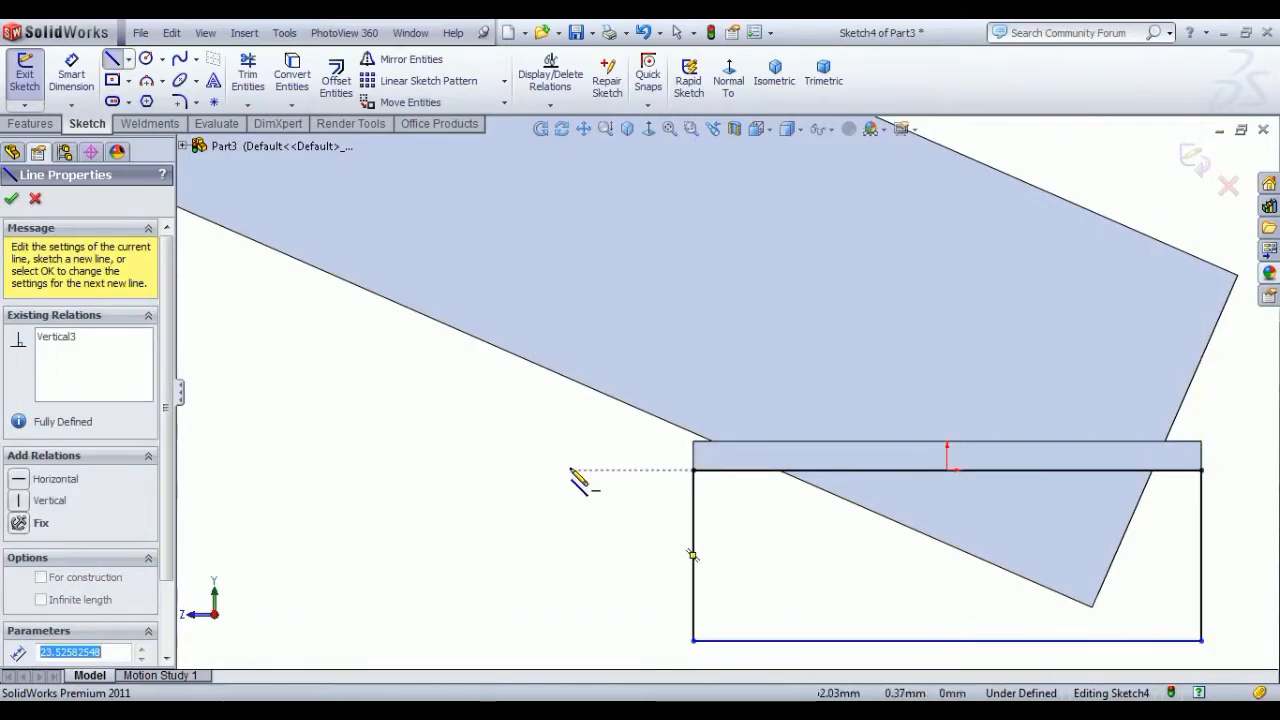
right_click(578, 478)
left_click(616, 483)
scroll(617, 489, "up", 2)
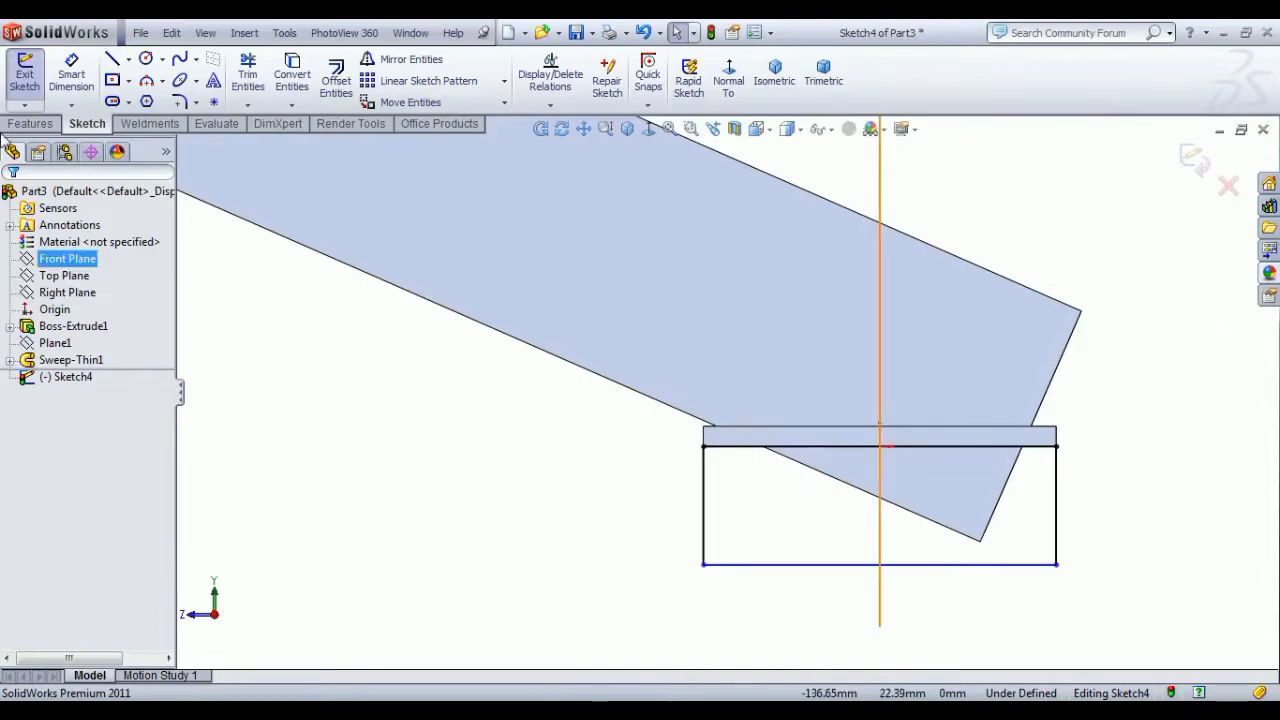
Step: Cut-extrude the rectangle Through All in the reversed direction to remove the tube portion below the plate
left_click(13, 76)
left_click(268, 76)
left_click(130, 307)
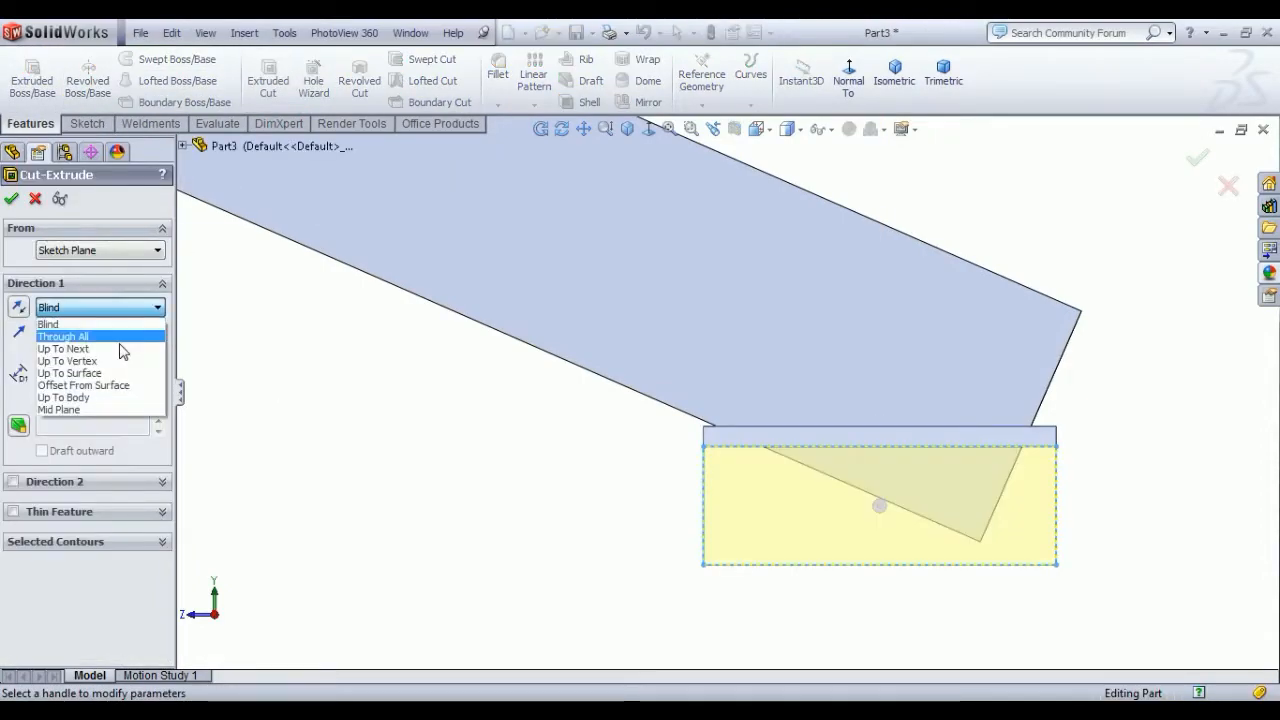
left_click(110, 334)
middle_click_drag(323, 366, 361, 388)
left_click(17, 307)
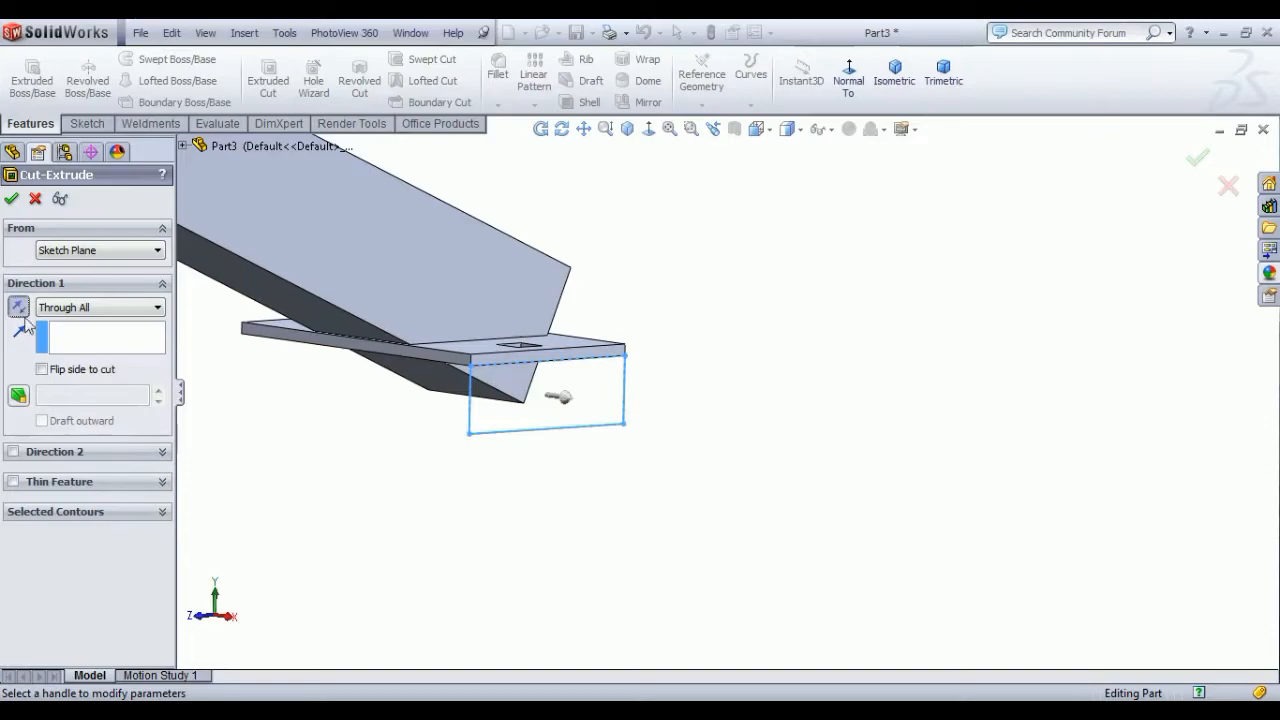
left_click(12, 200)
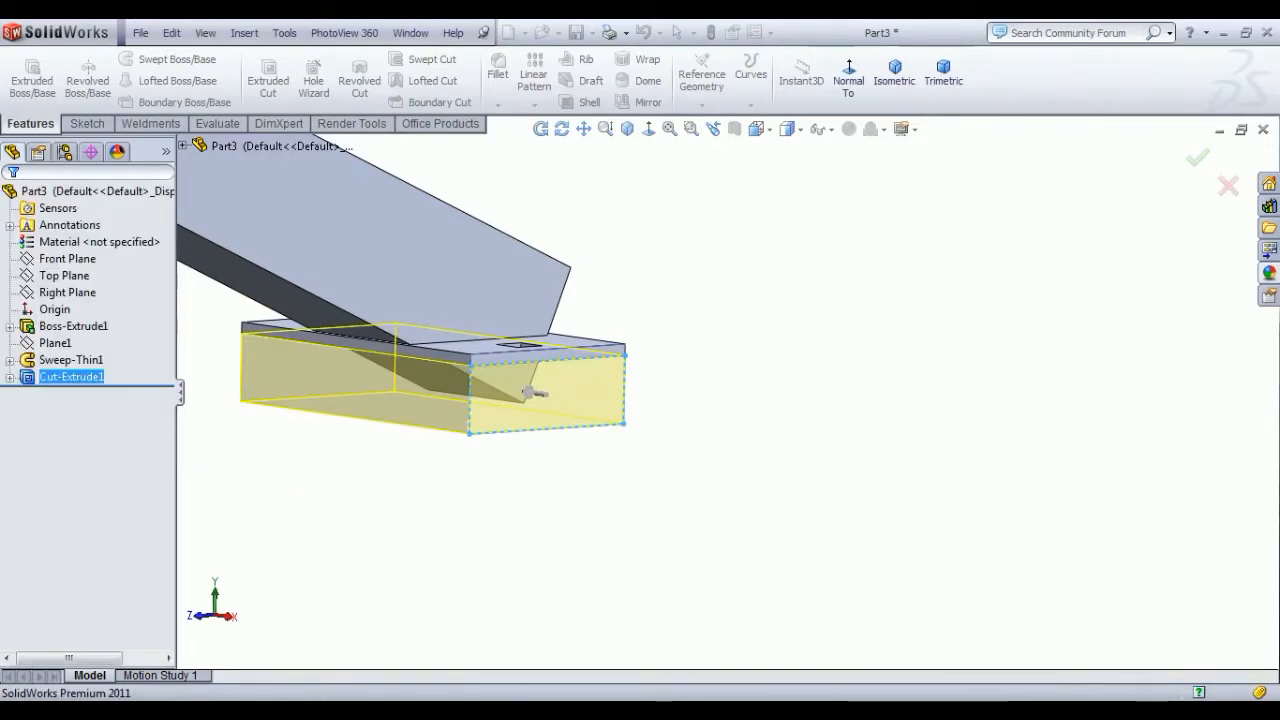
middle_click_drag(406, 531, 523, 500)
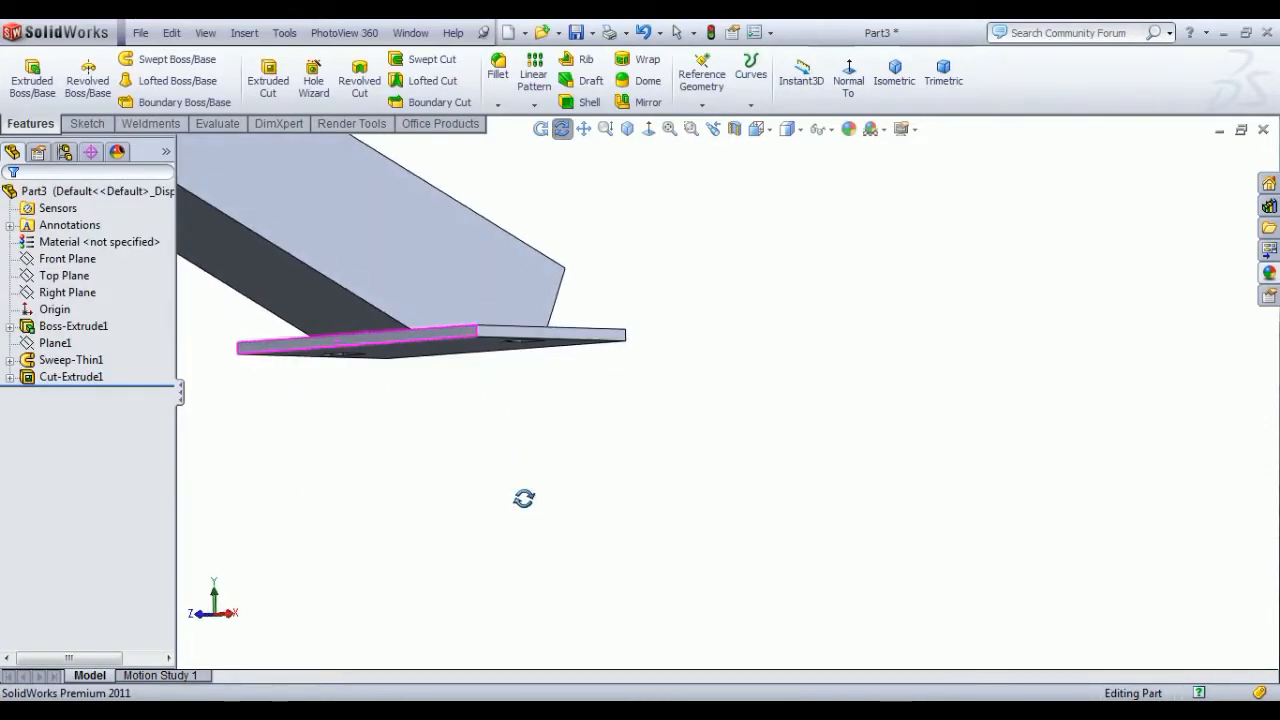
Step: Start a sketch on the tube's open end face above the plate and view it head-on
left_click(894, 72)
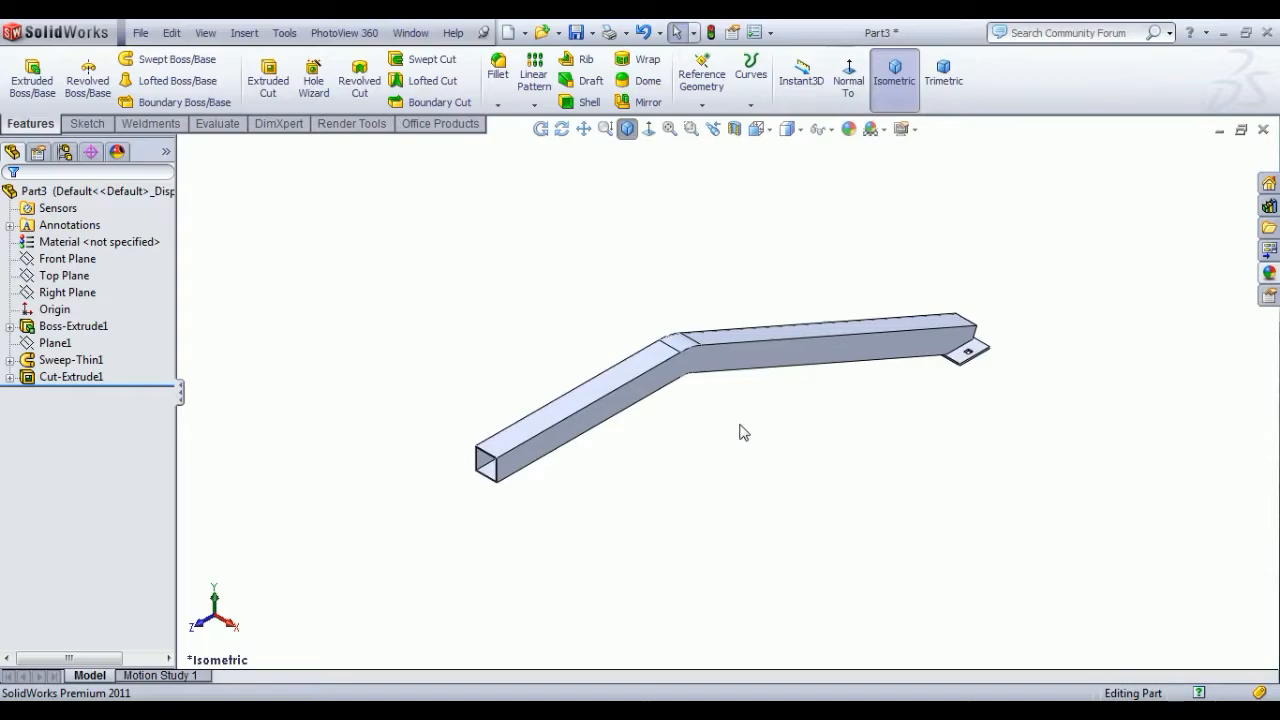
scroll(1022, 344, "down", 5)
middle_click_drag(1054, 408, 934, 427)
left_click(1194, 210)
scroll(1194, 210, "down", 4)
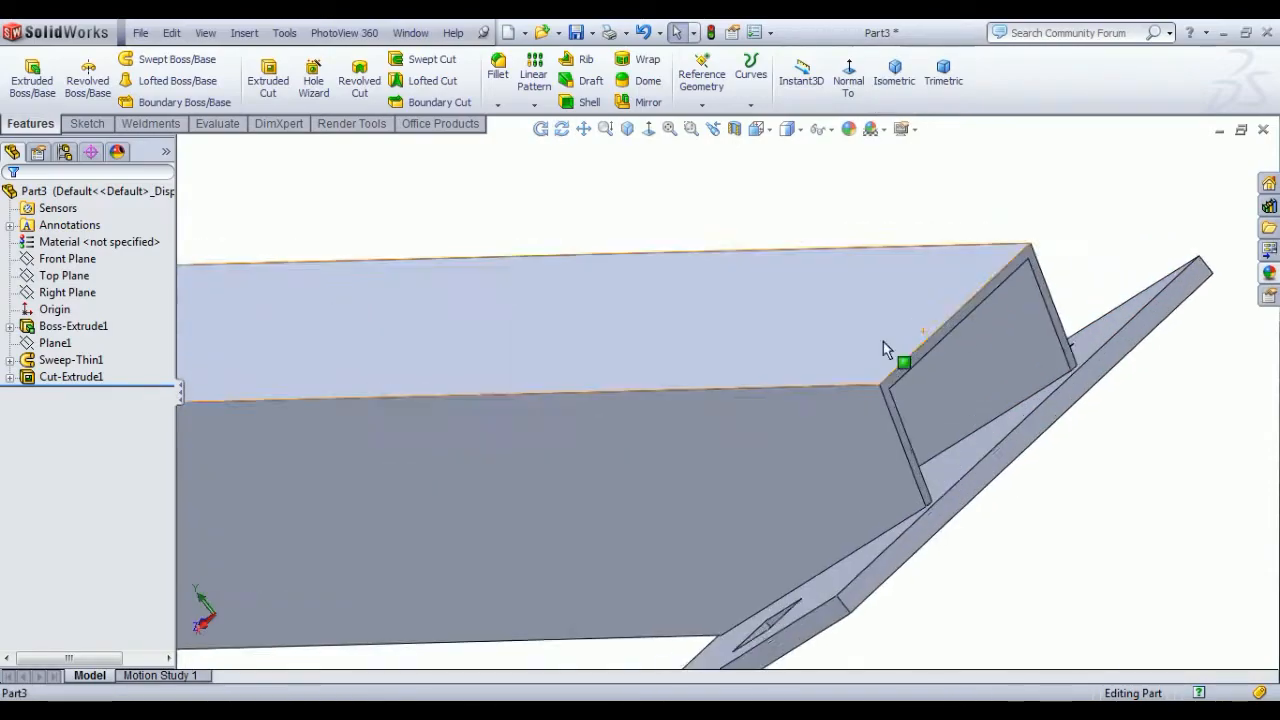
scroll(926, 335, "down", 2)
left_click(971, 314)
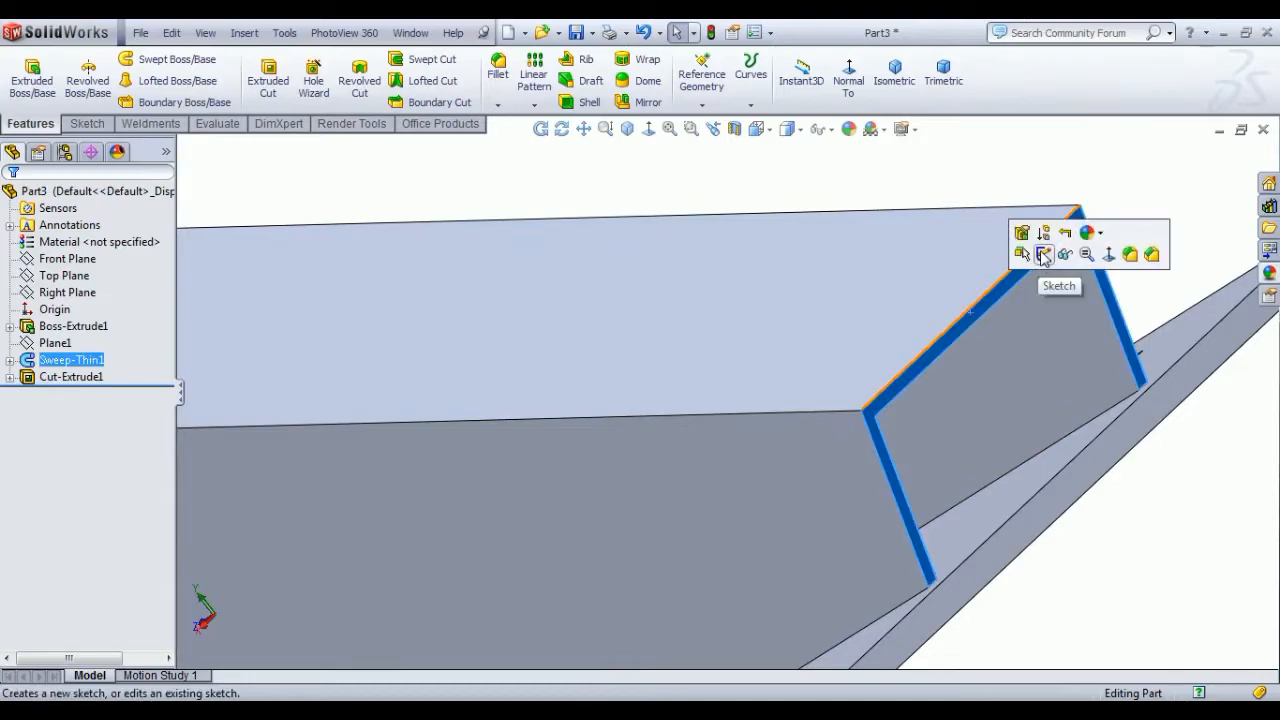
left_click(1045, 252)
left_click(729, 80)
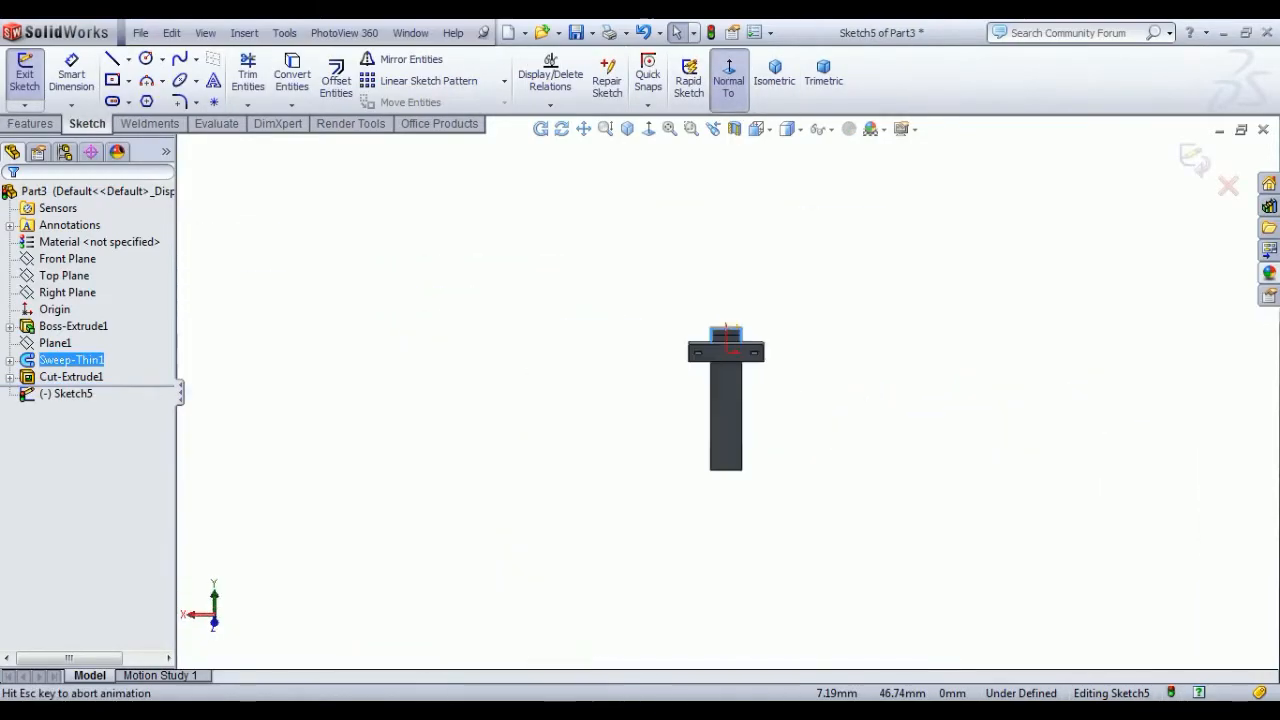
Step: Convert the tube end's two outer side edges, its outer top edge and the plate's long upper edge into sketch lines
scroll(765, 375, "down", 10)
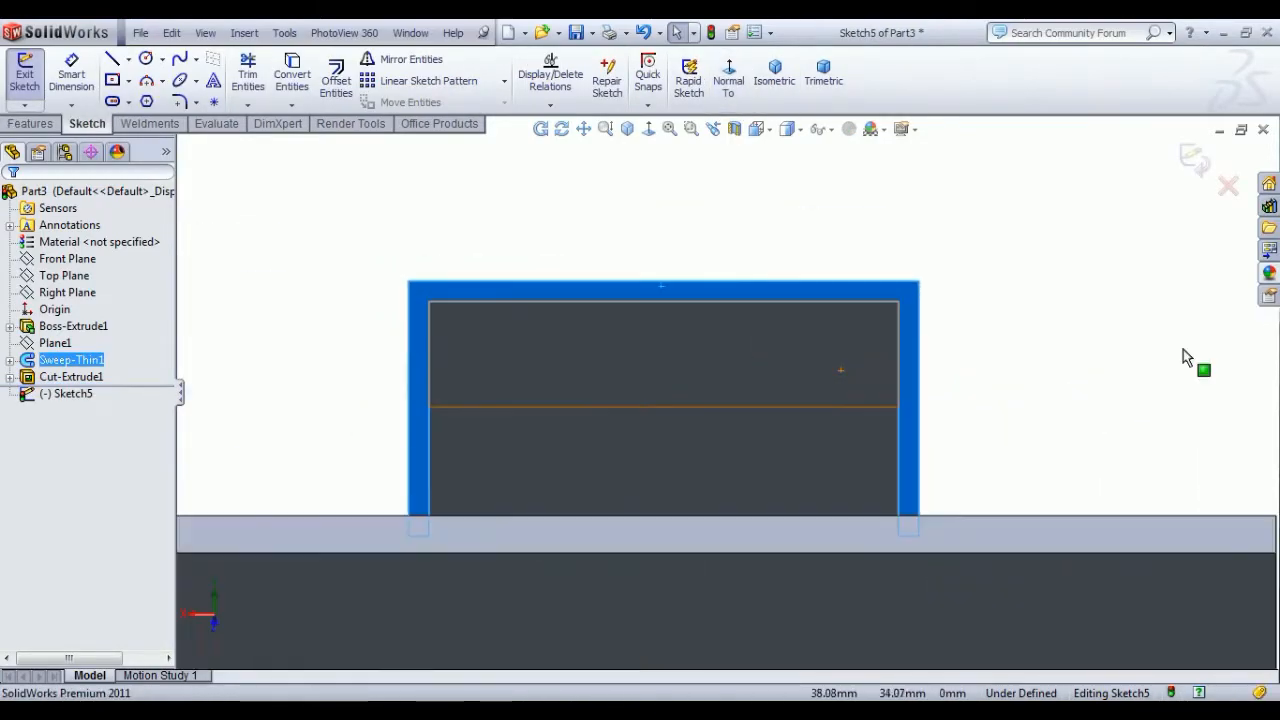
left_click(1185, 352)
left_click(292, 75)
left_click(407, 320)
left_click(452, 284)
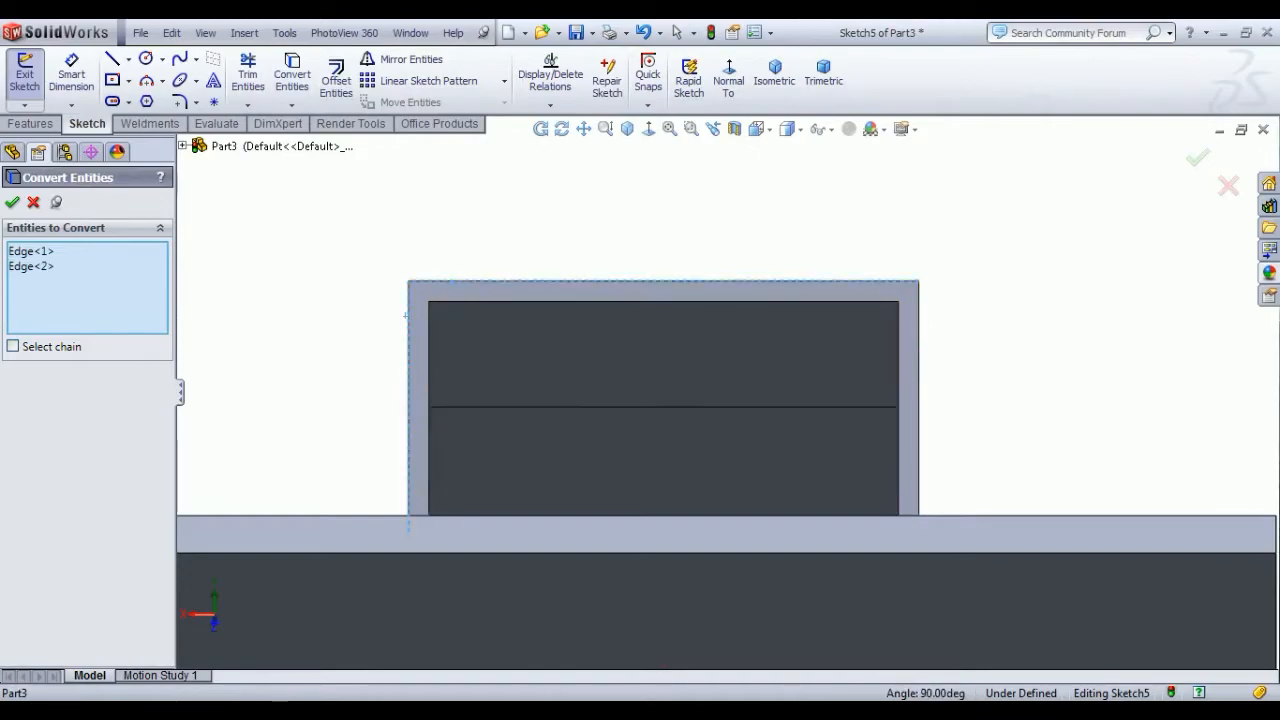
left_click(919, 400)
middle_click_drag(971, 294, 1022, 440)
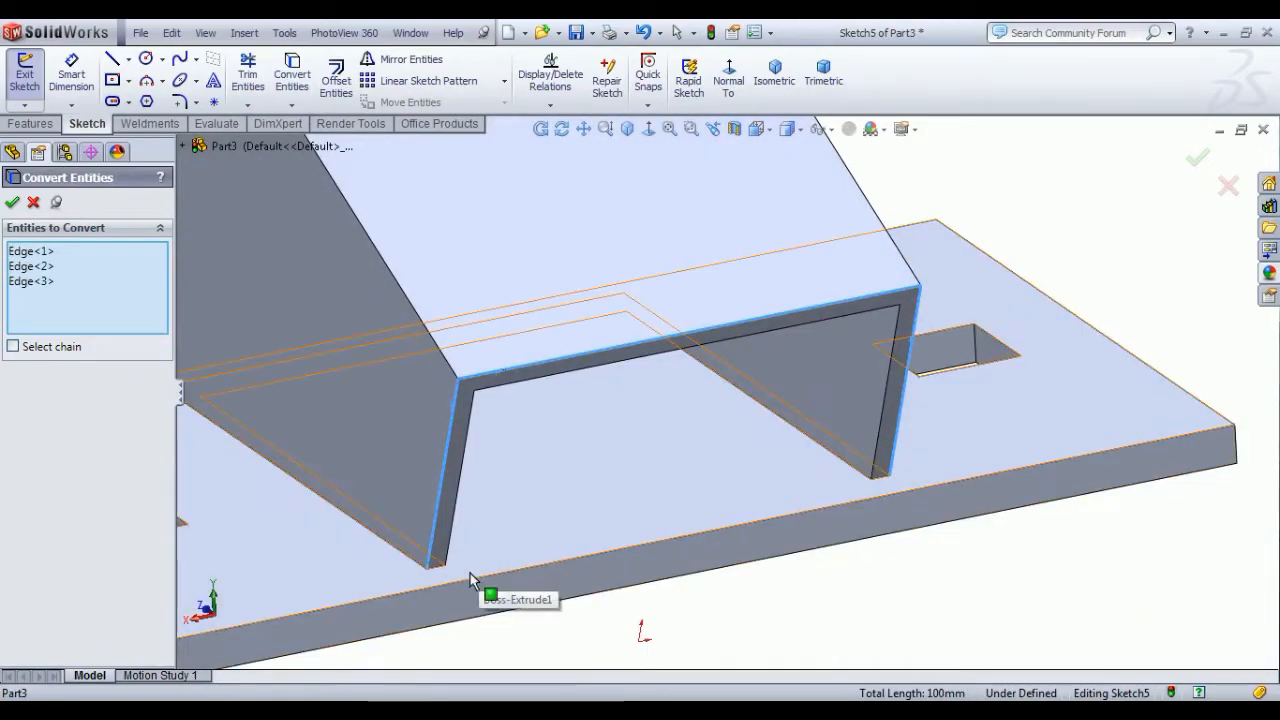
left_click(523, 573)
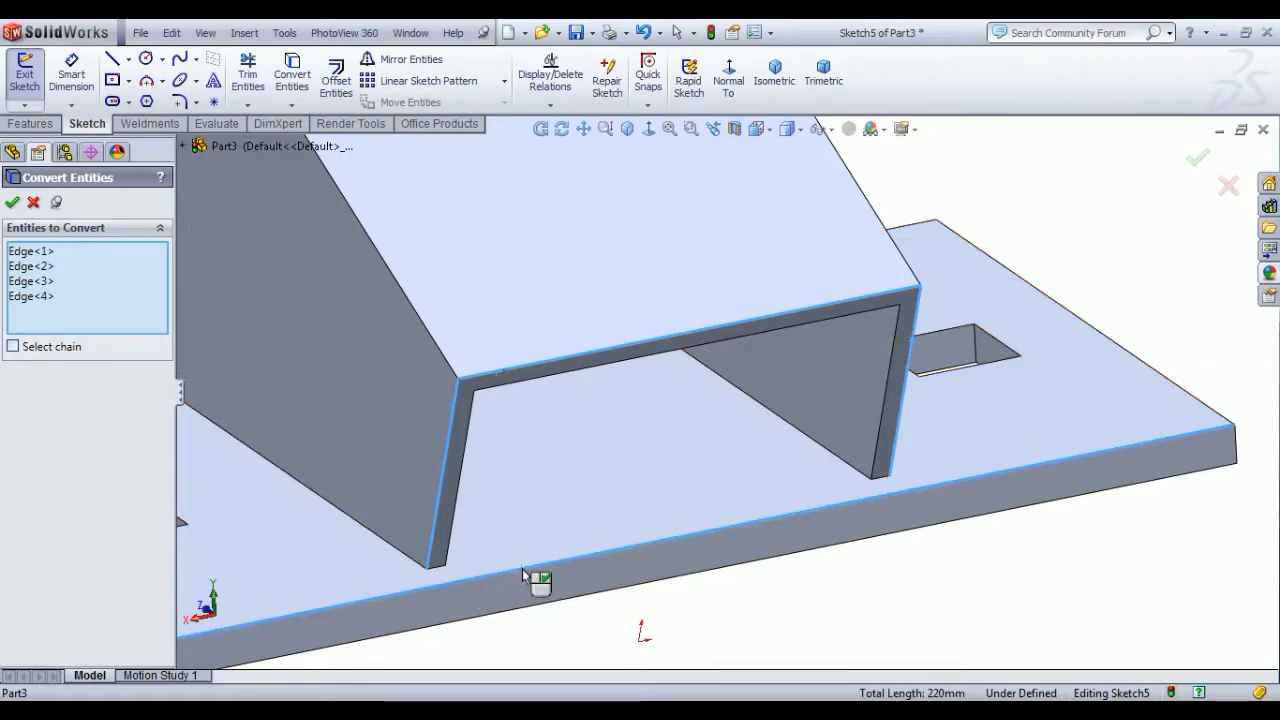
right_click(523, 573)
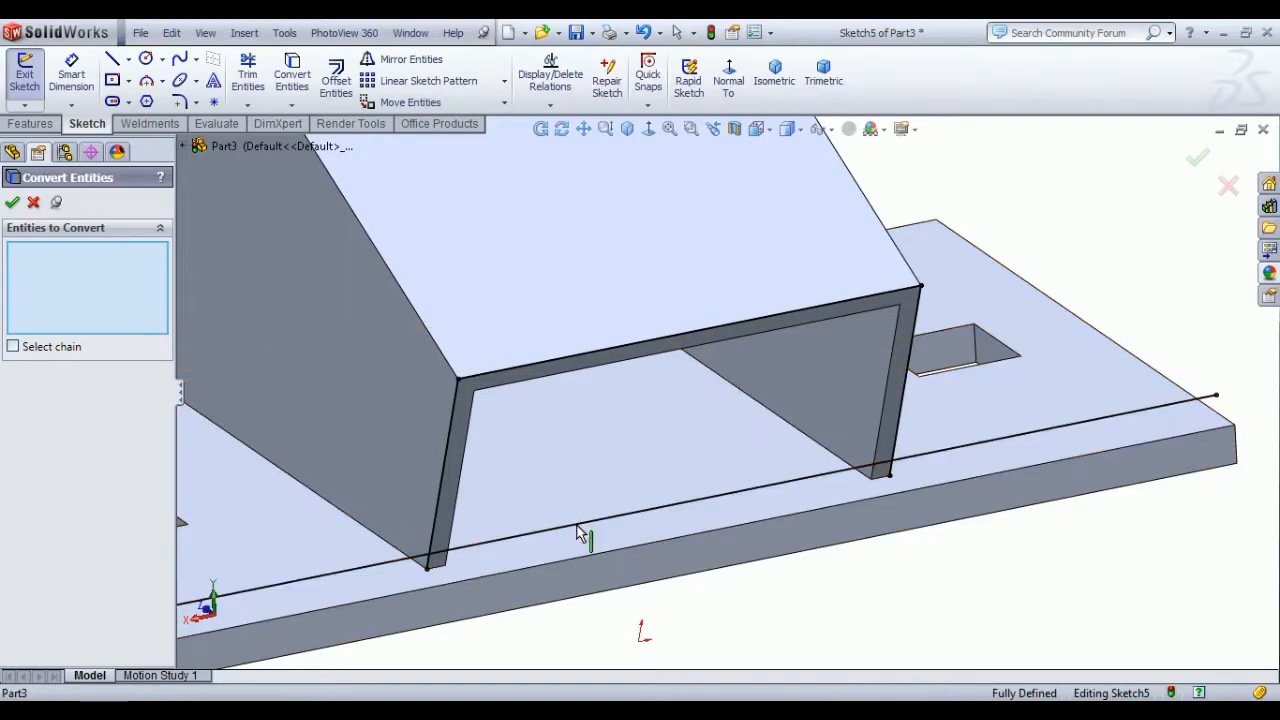
left_click(12, 204)
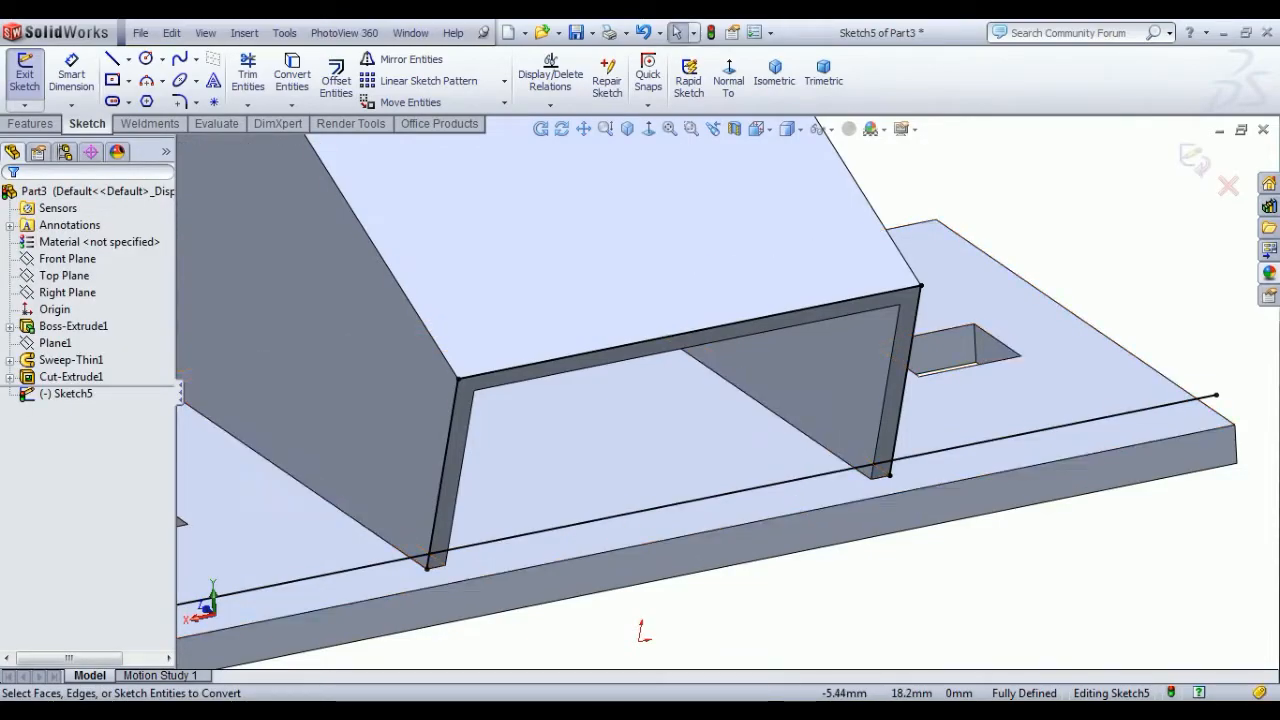
Step: Delete the converted plate-edge line and close the profile with a line joining the lower ends of the two side lines
left_click(612, 518)
key("Delete")
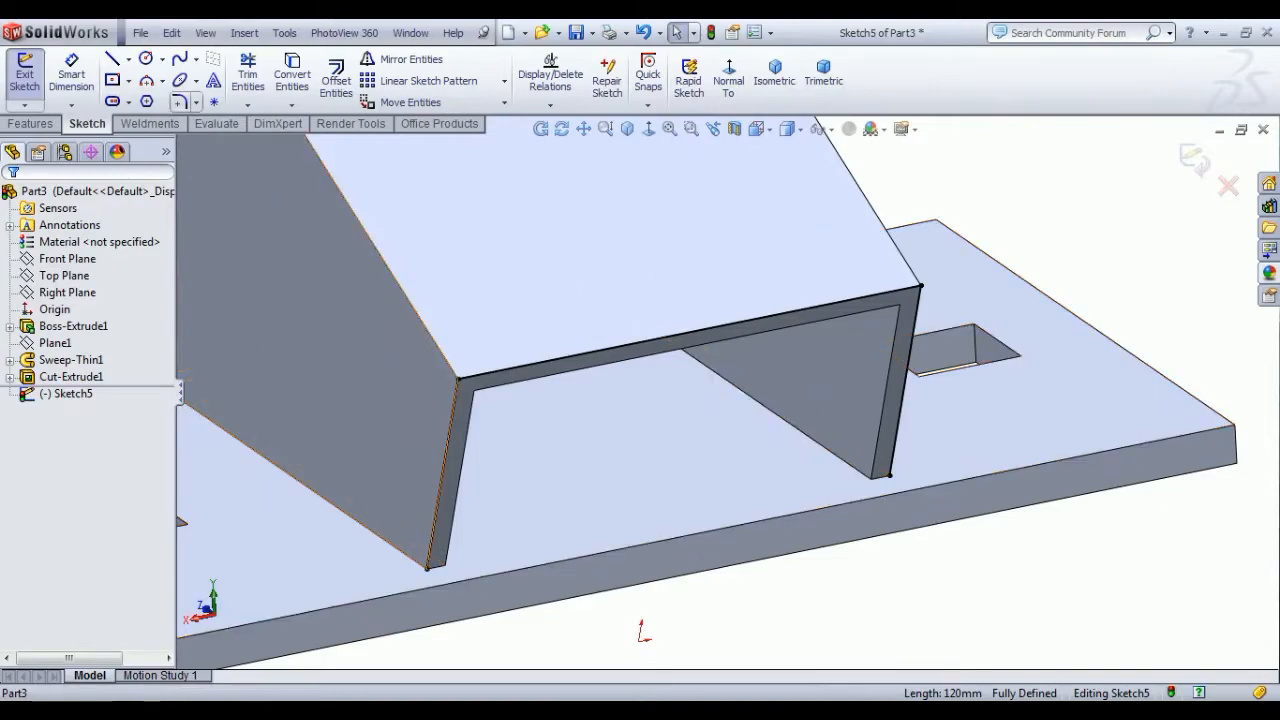
left_click(113, 60)
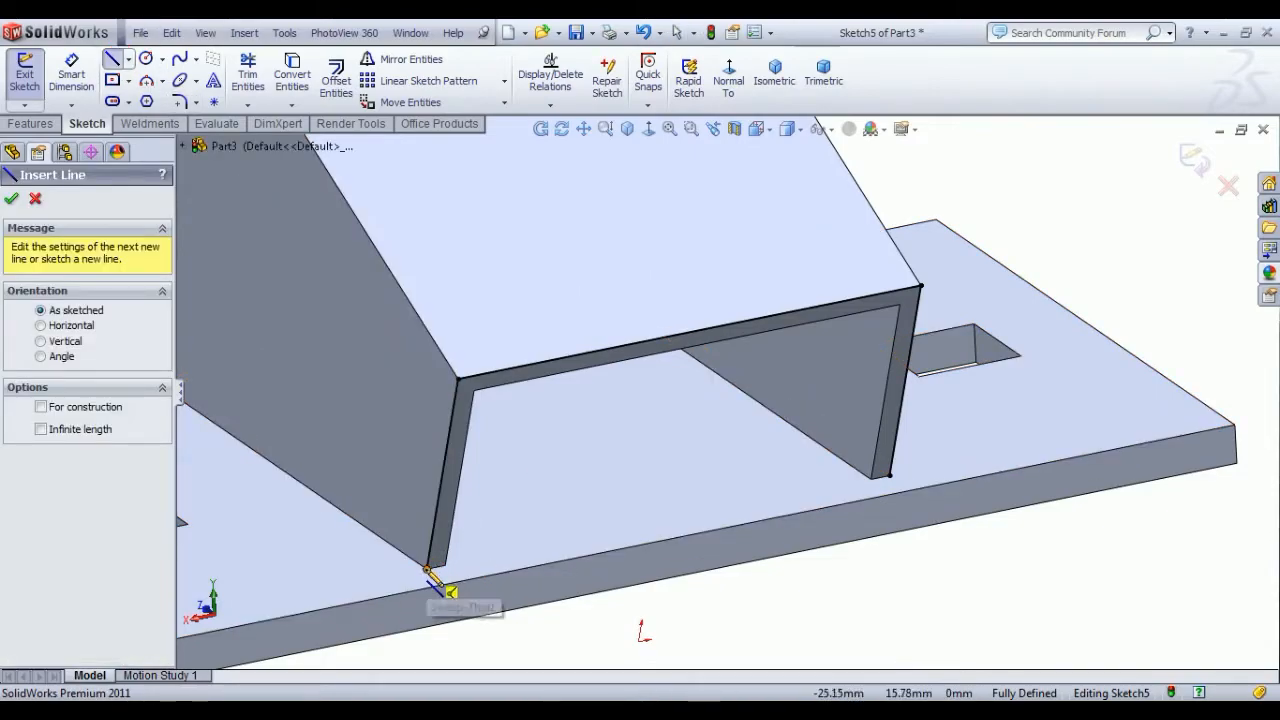
left_click(429, 569)
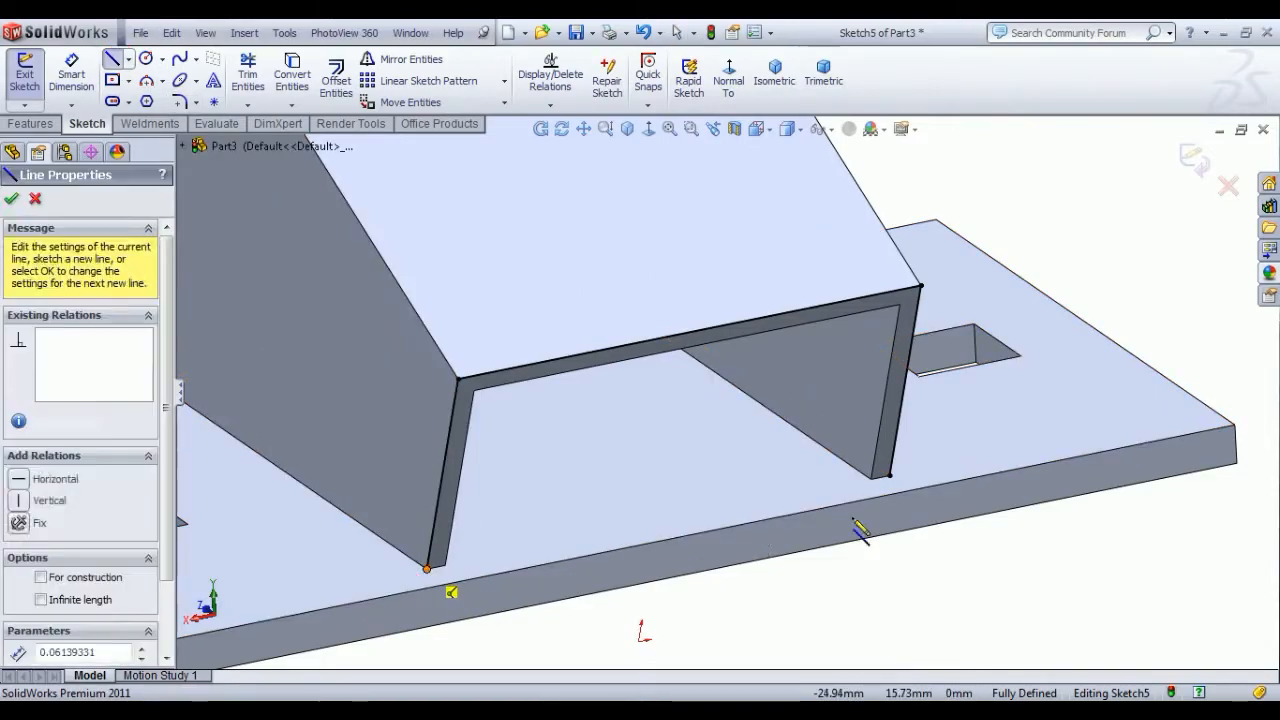
left_click(891, 476)
right_click(1140, 222)
left_click(1168, 306)
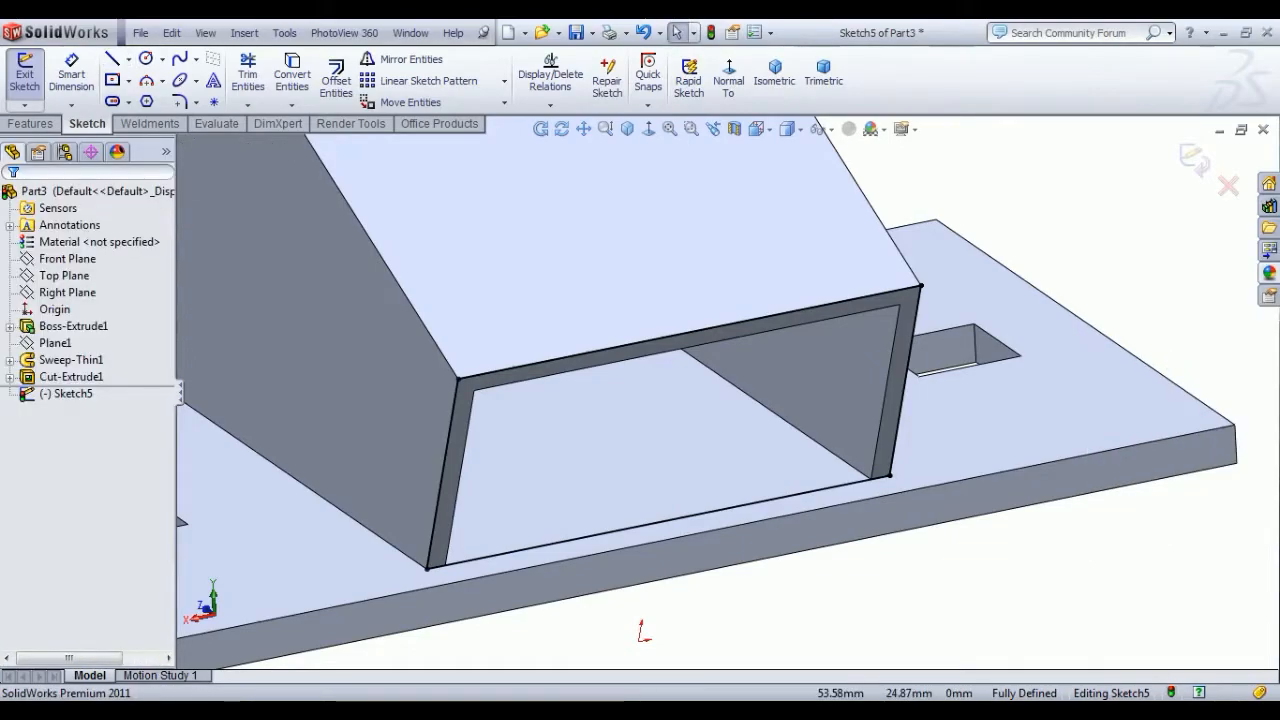
Step: Extrude the closed profile outward as a Blind boss 2 mm deep to cap the tube's open end
scroll(752, 423, "up", 4)
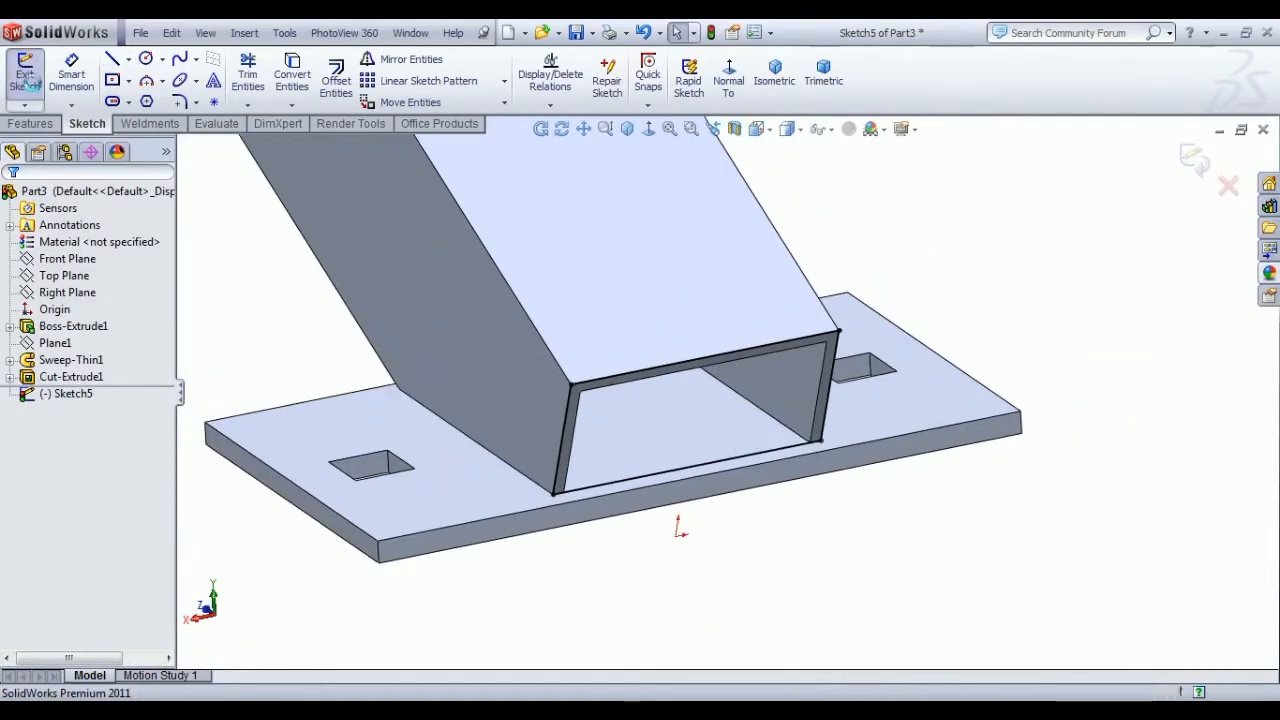
left_click(26, 83)
left_click(46, 90)
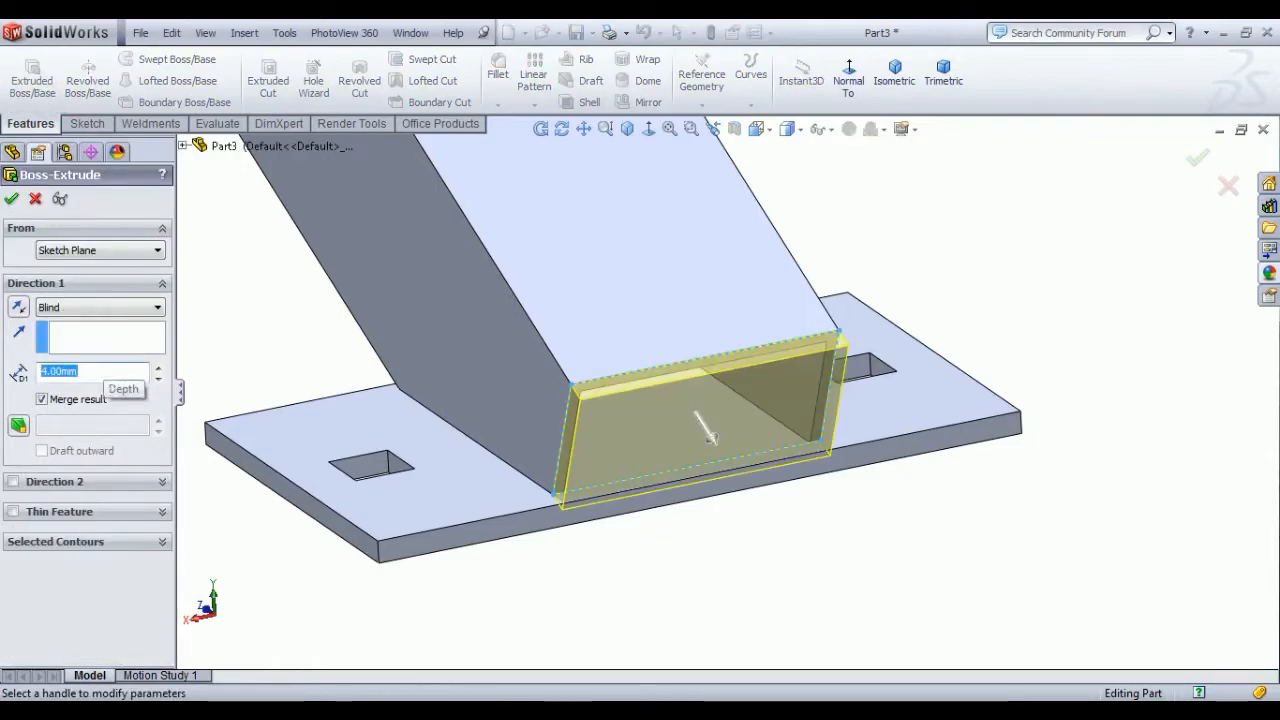
type("2")
middle_click_drag(665, 635, 766, 611)
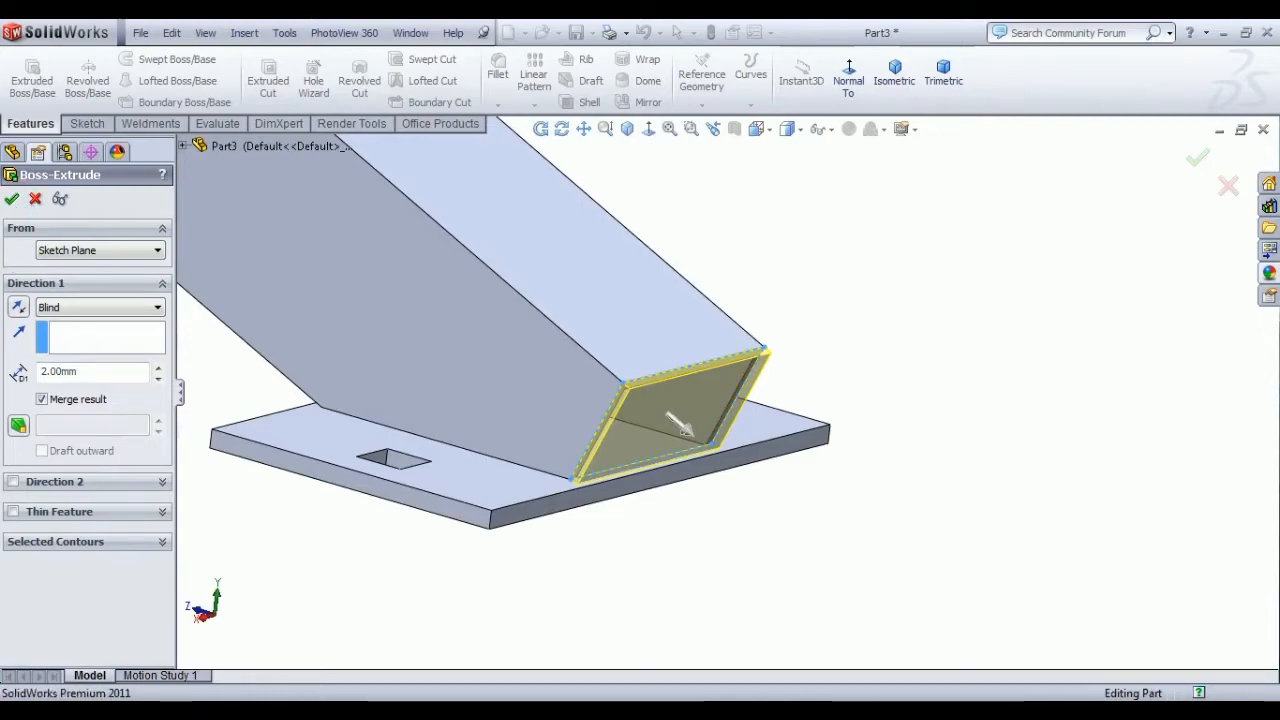
key("Return")
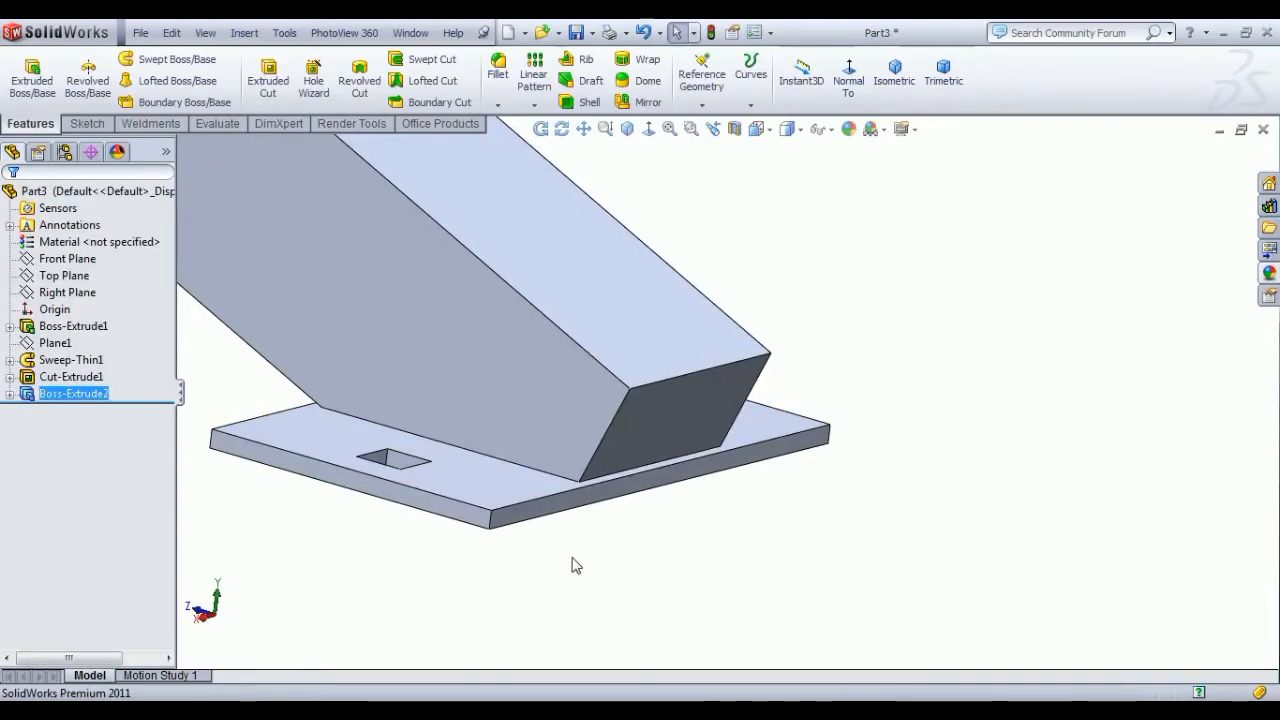
Step: Edit the 2 mm cap extrusion and turn off Merge result to keep it as a separate body
right_click(42, 398)
left_click(57, 364)
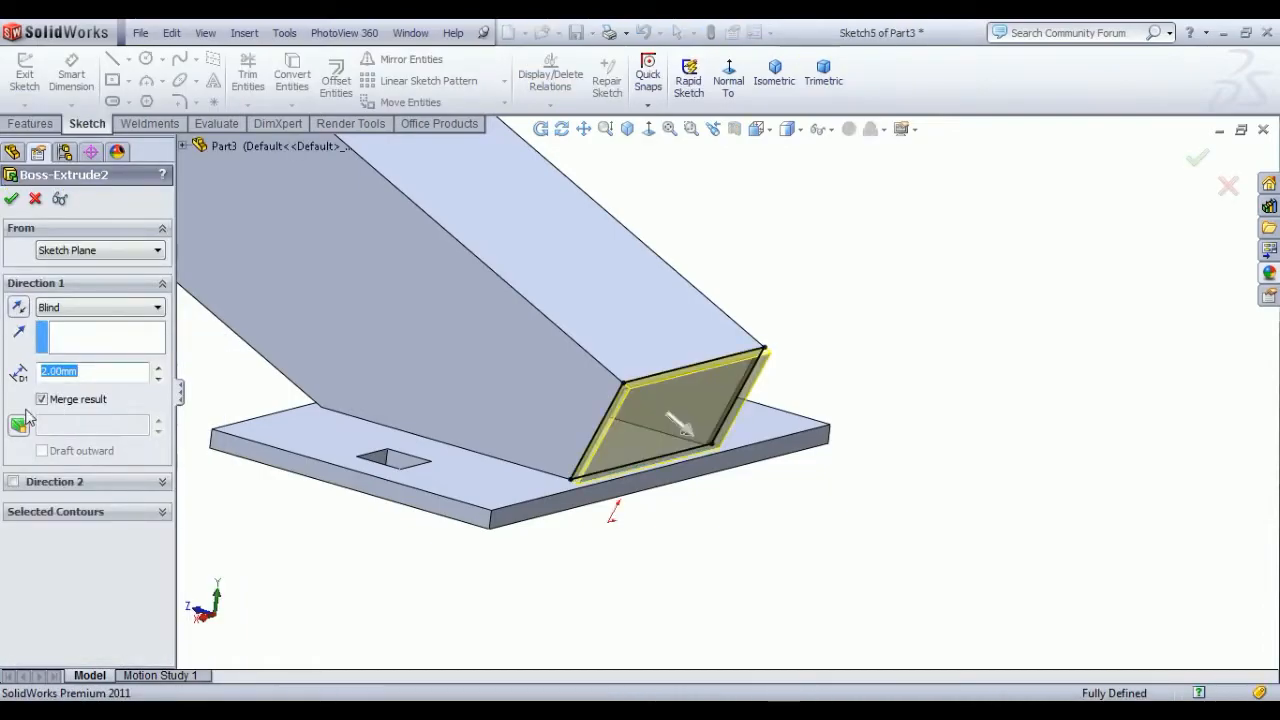
left_click(12, 200)
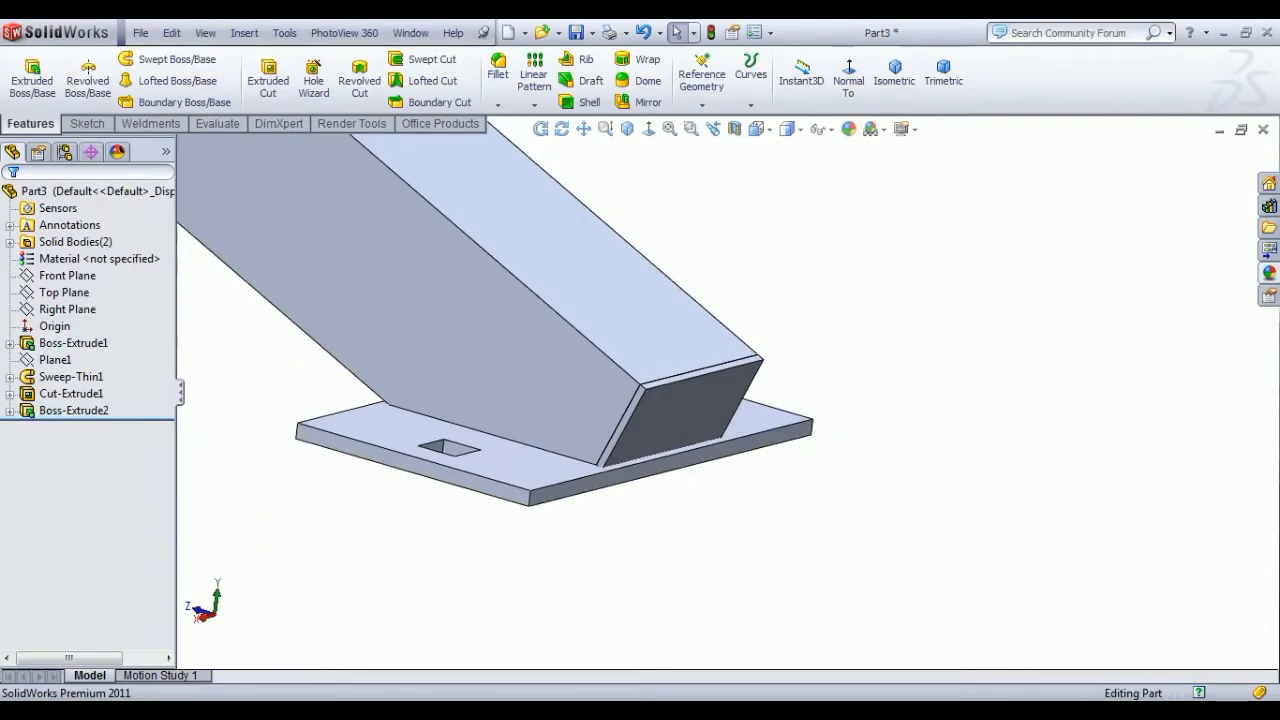
Step: Start a sketch on the top face of the tube's straight section away from the plate and view it head-on
scroll(696, 432, "down", 3)
scroll(573, 403, "up", 6)
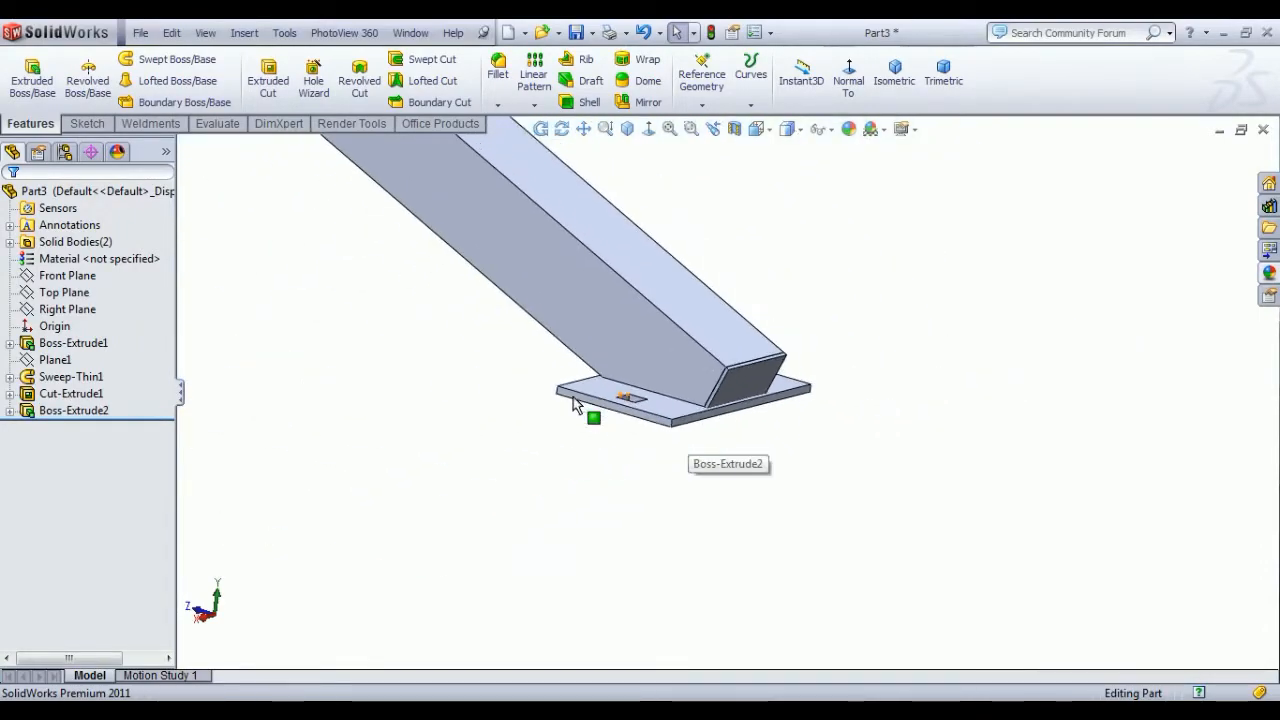
left_click(893, 80)
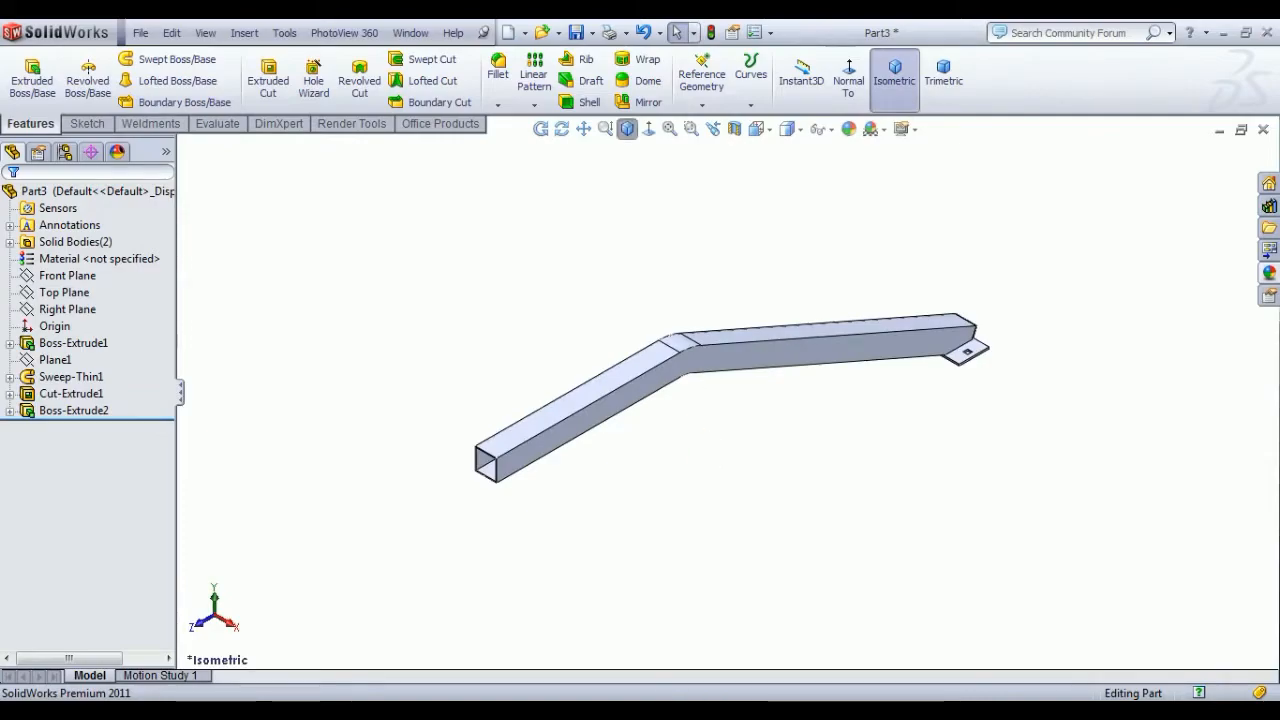
left_click(558, 417)
left_click(629, 351)
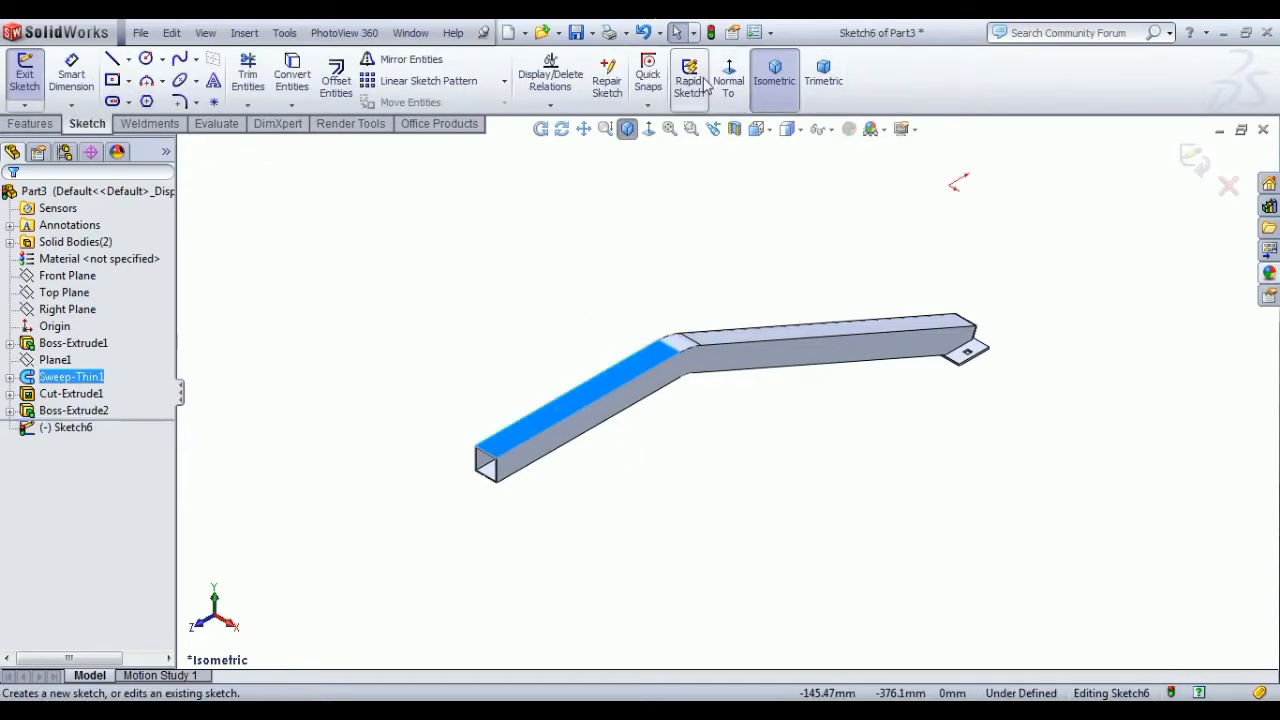
left_click(729, 92)
left_click(896, 474)
Step: Draw two centerpoint slots lengthwise on the face's centreline, one near each end, the one nearer the open end about 28 mm wide
scroll(737, 577, "down", 5)
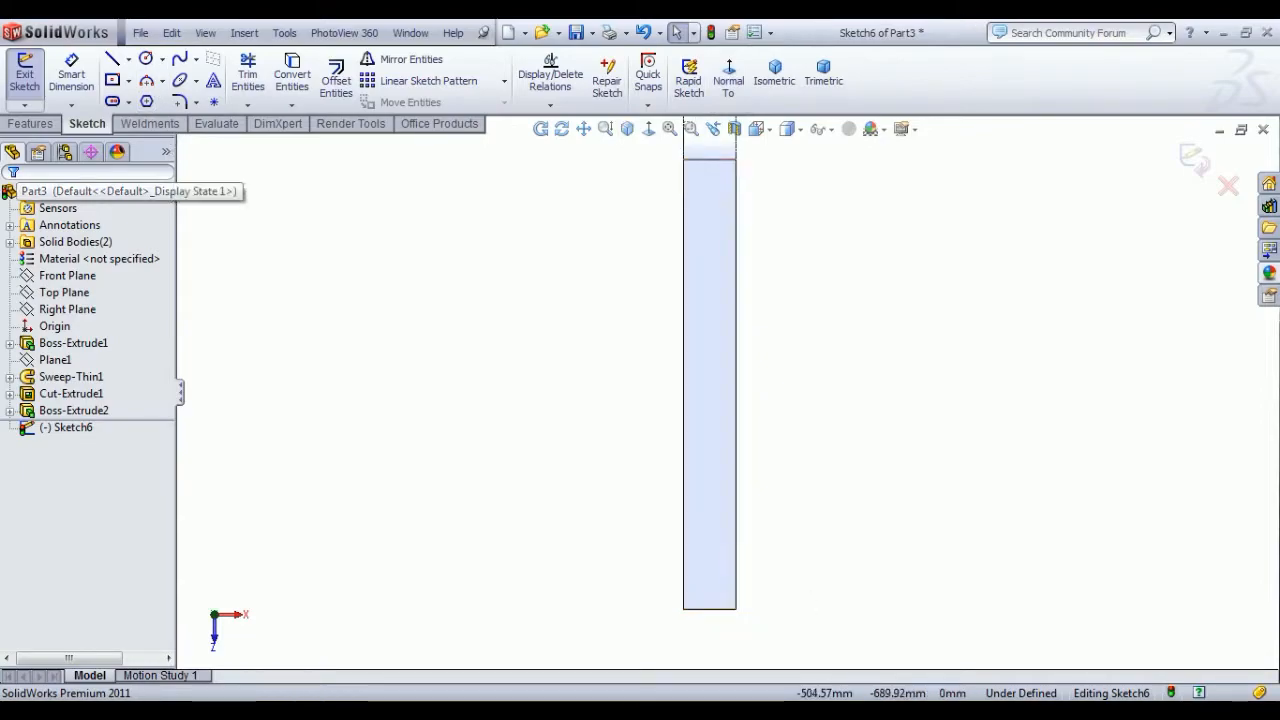
left_click(114, 102)
left_click(709, 239)
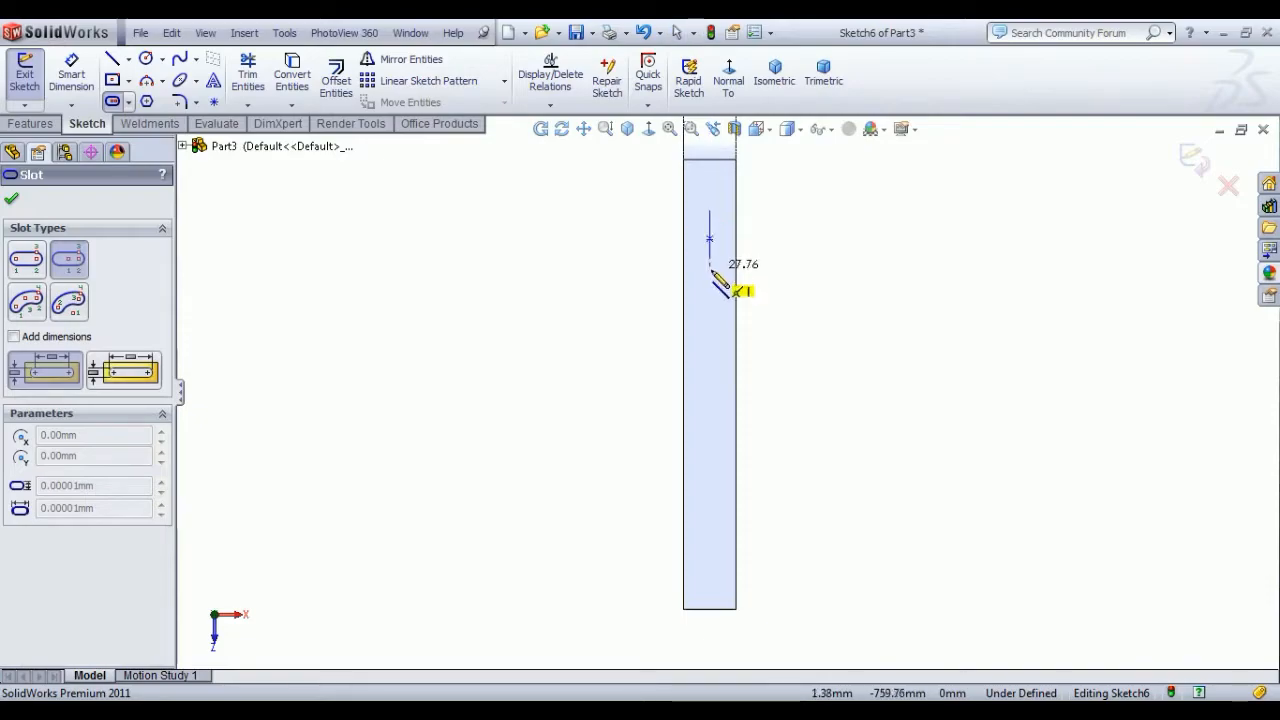
left_click(712, 272)
left_click(724, 292)
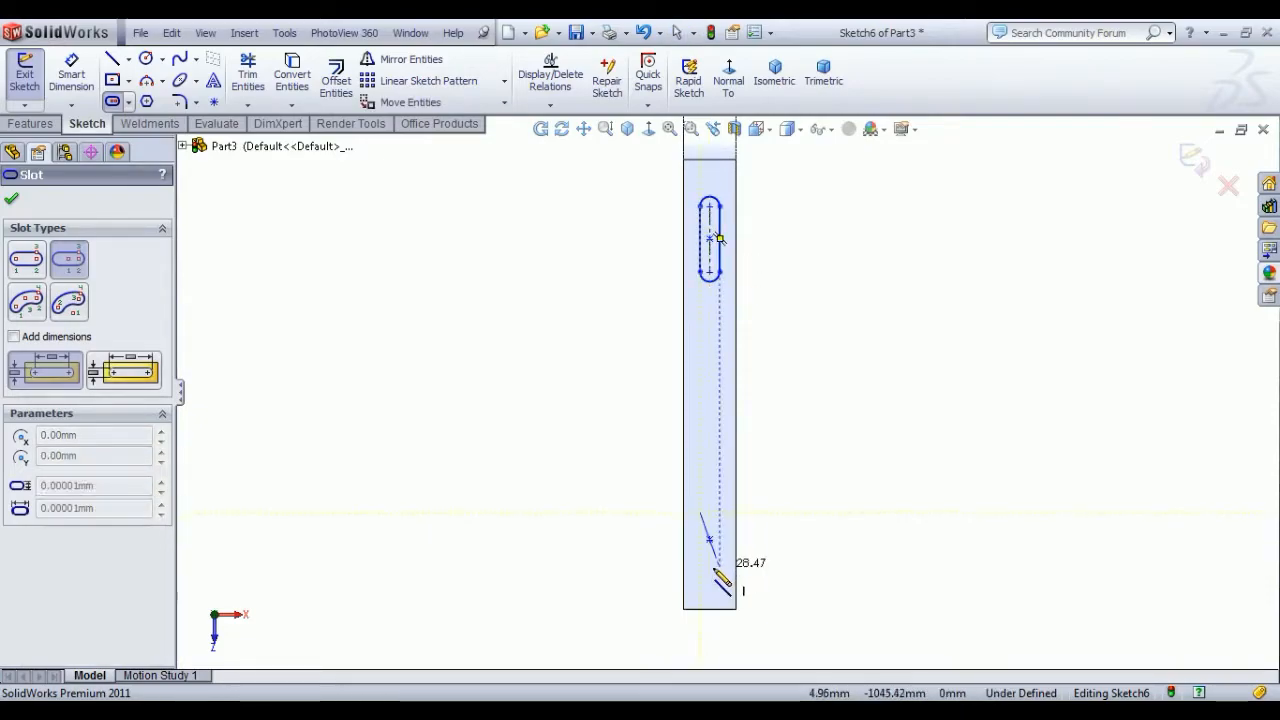
left_click(712, 572)
left_click(726, 578)
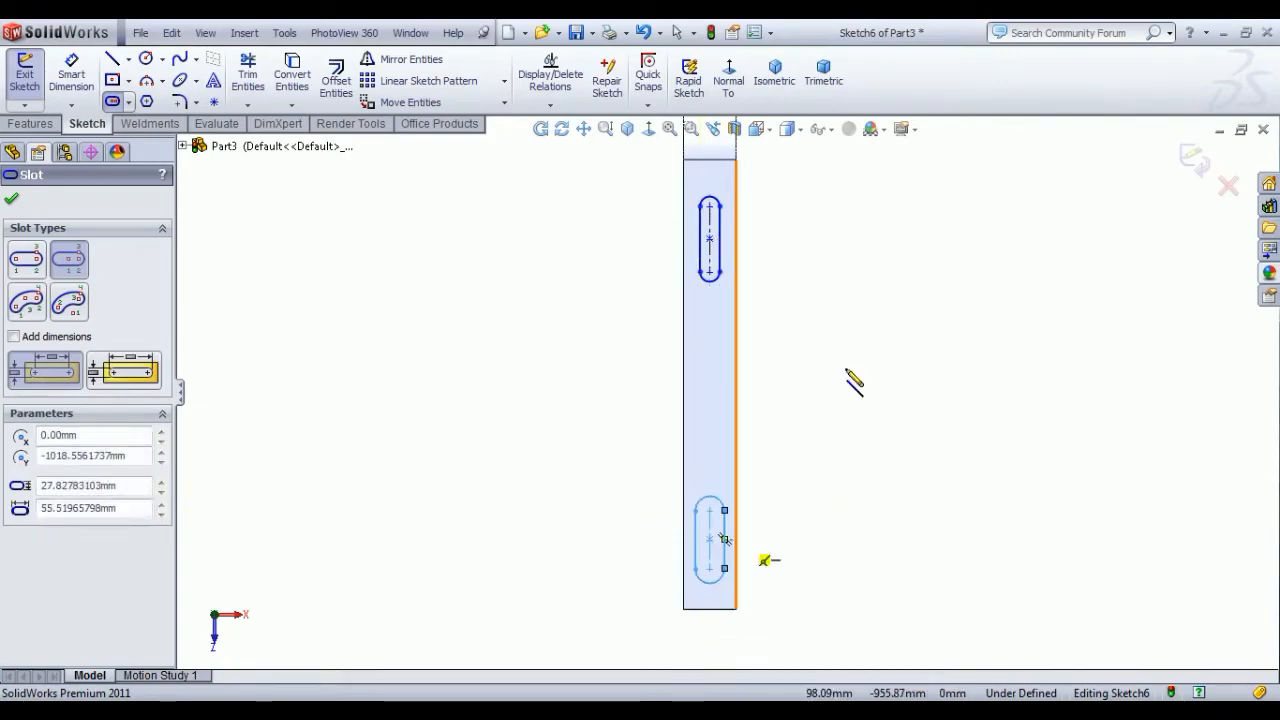
right_click(852, 350)
left_click(876, 361)
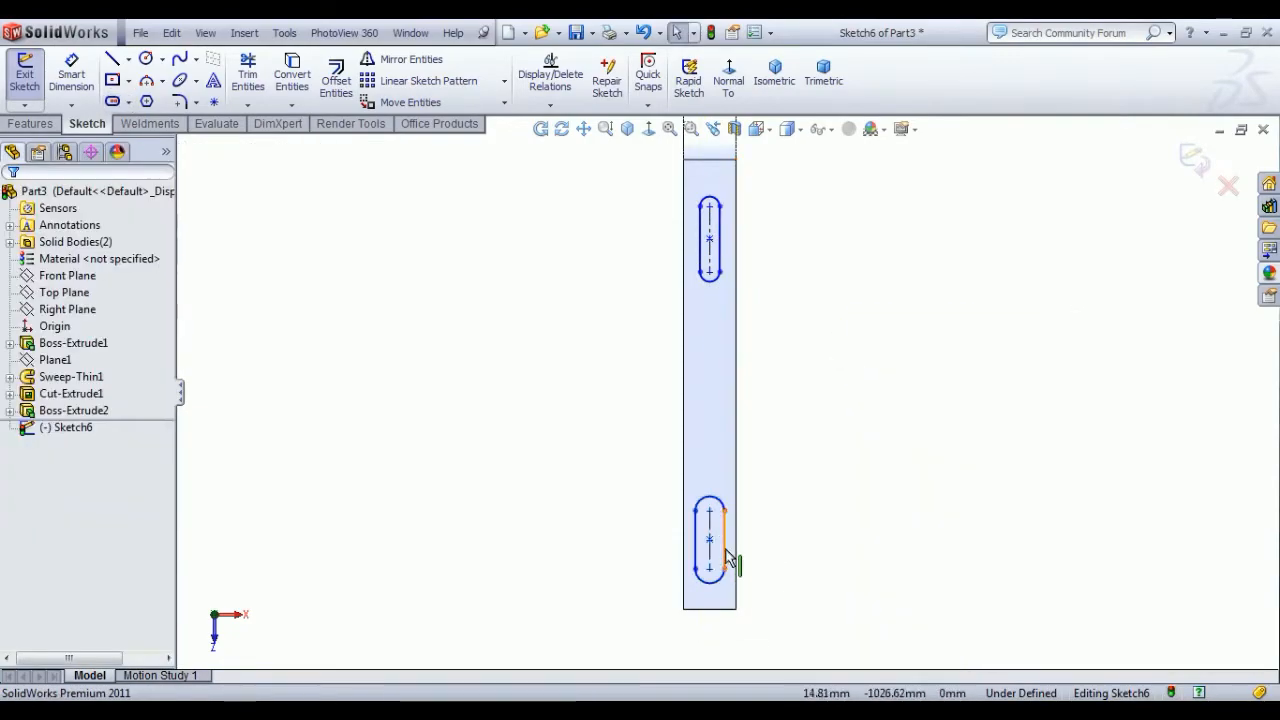
Step: Make the two slots equal in size with an Equal Slots relation
left_click(726, 558)
left_click(726, 258, "ctrl")
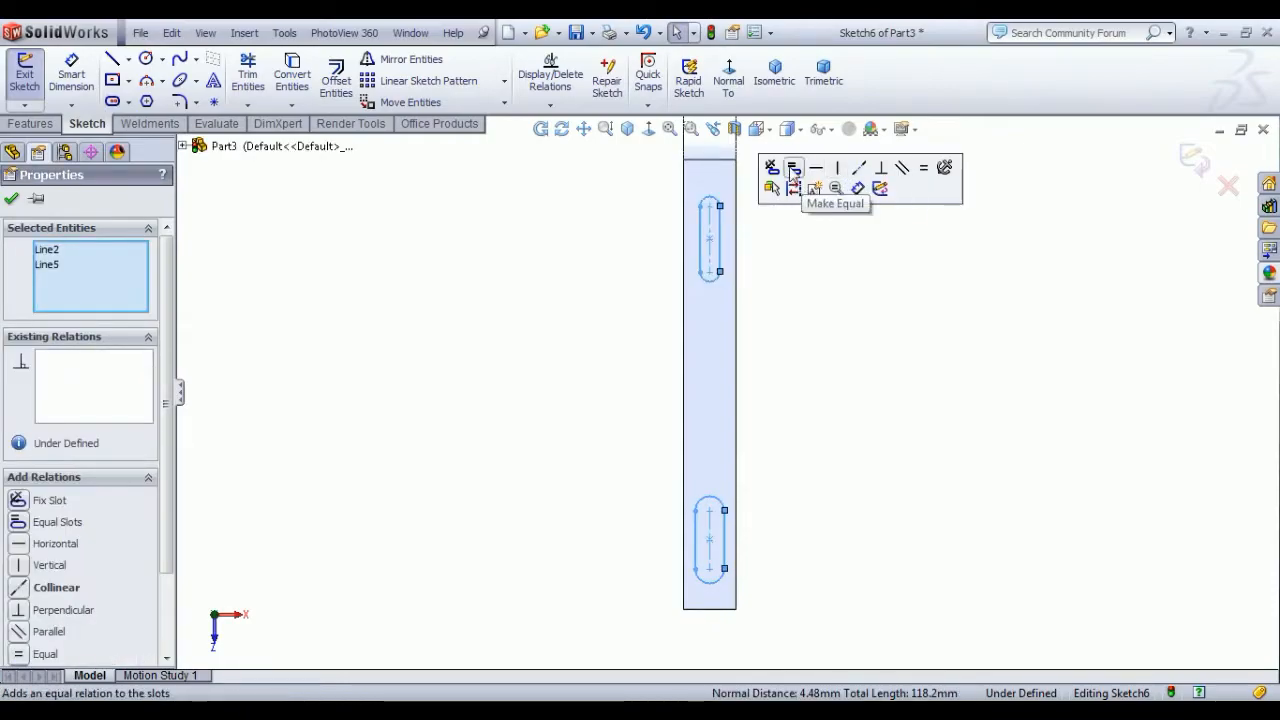
left_click(793, 170)
left_click(906, 494)
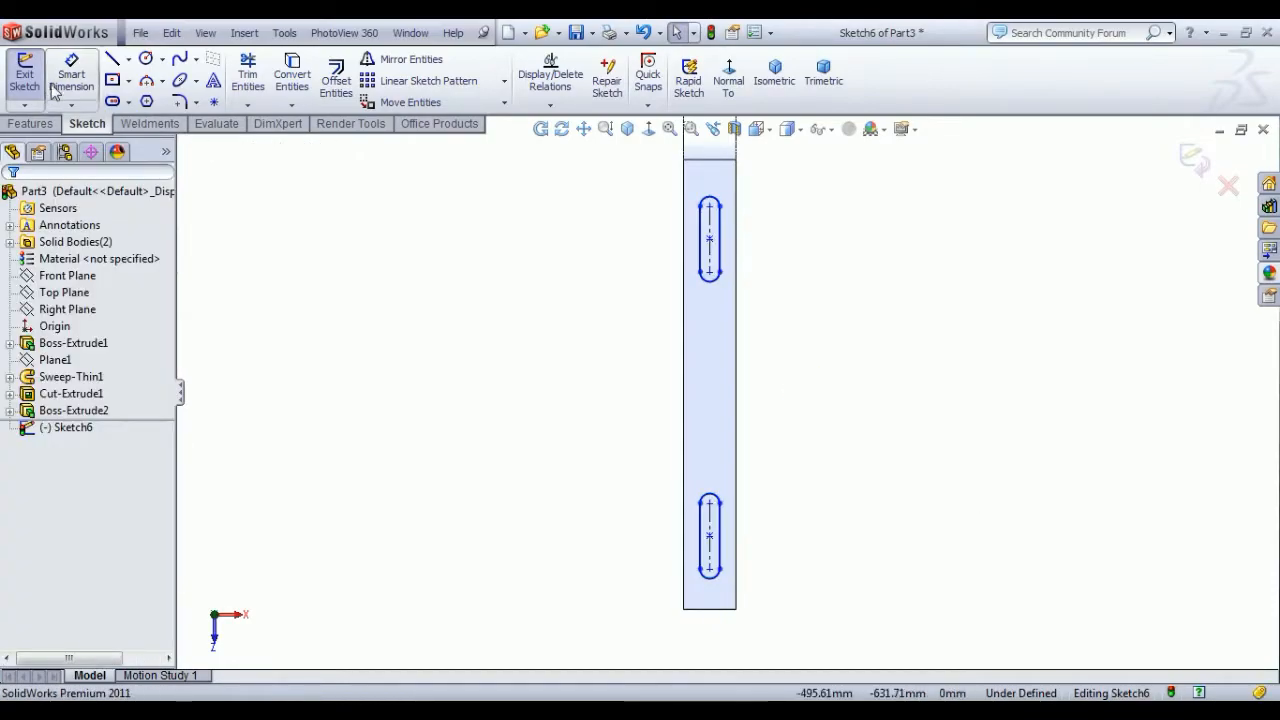
Step: Dimension the spacing between the matching end arcs of the two slots at 203 mm
left_click(80, 84)
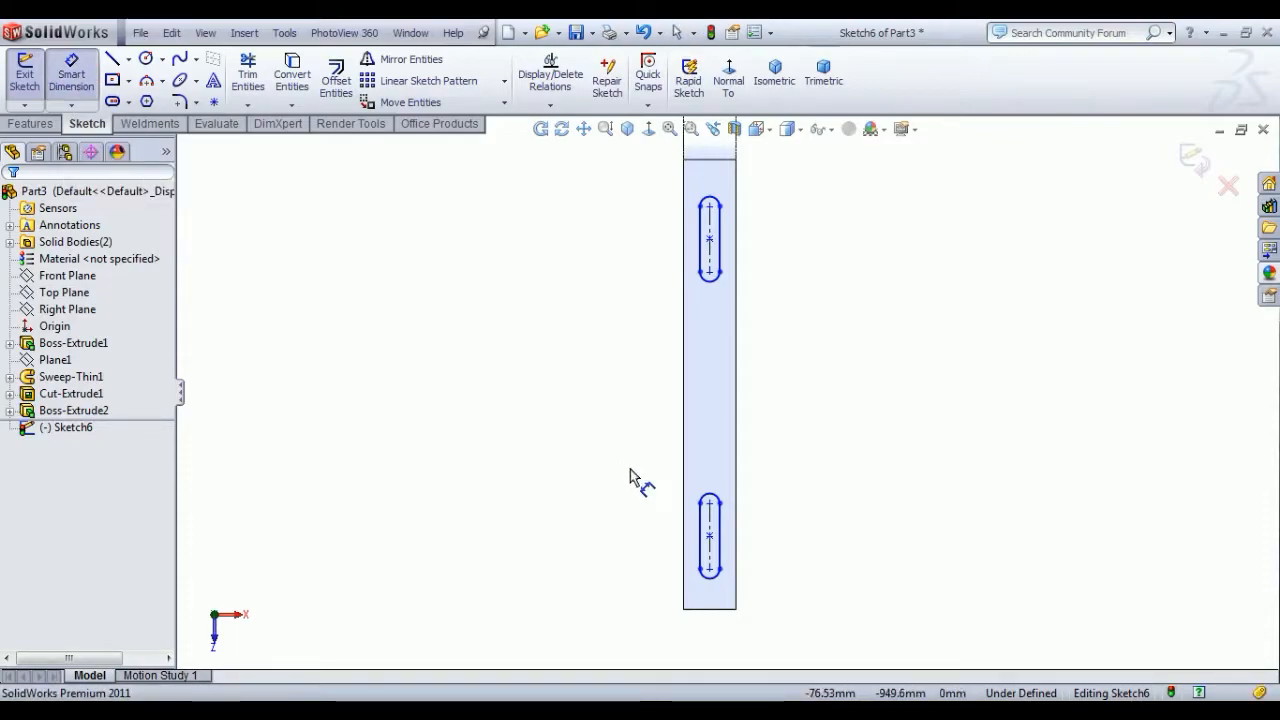
left_click(712, 500)
left_click(710, 205)
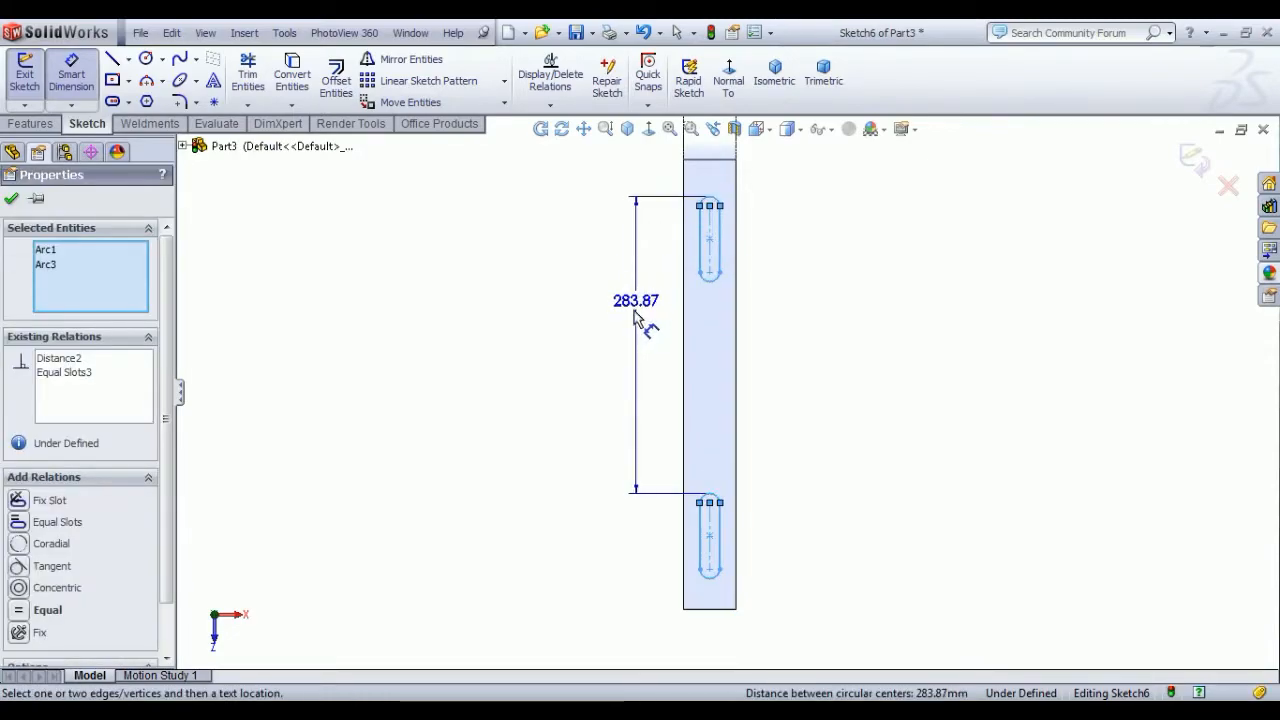
left_click(645, 325)
type("230")
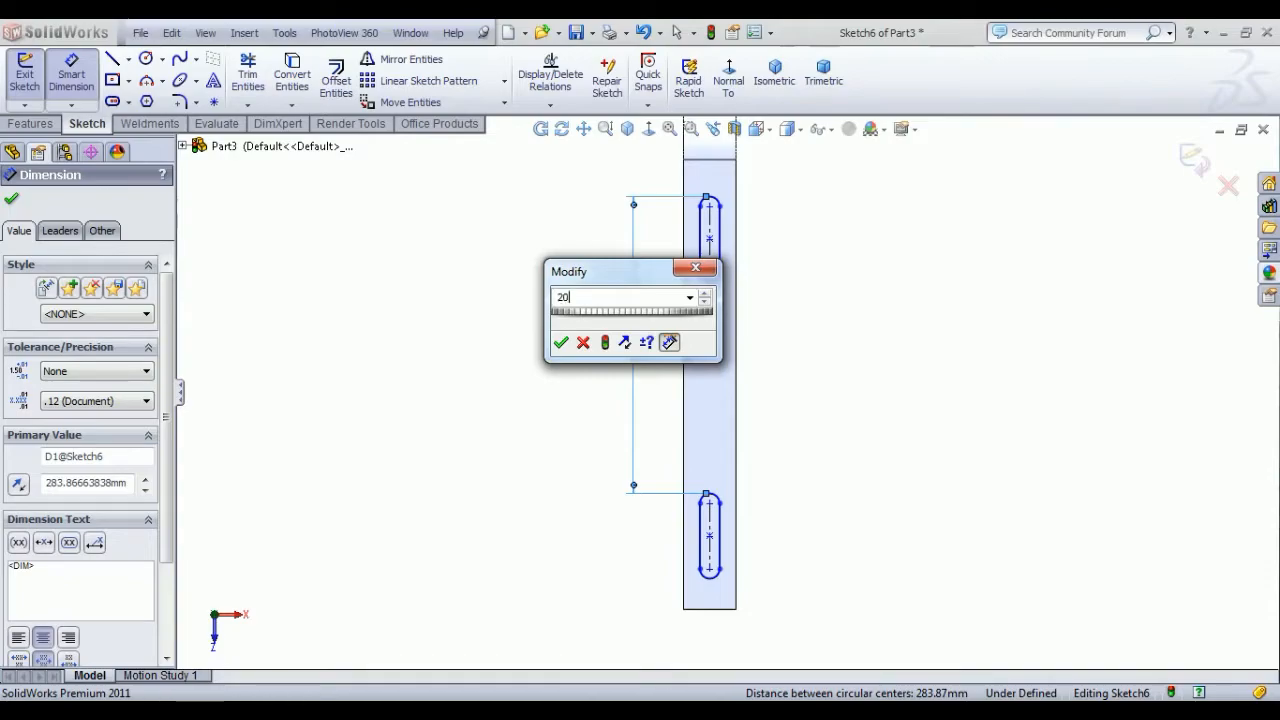
key("Return")
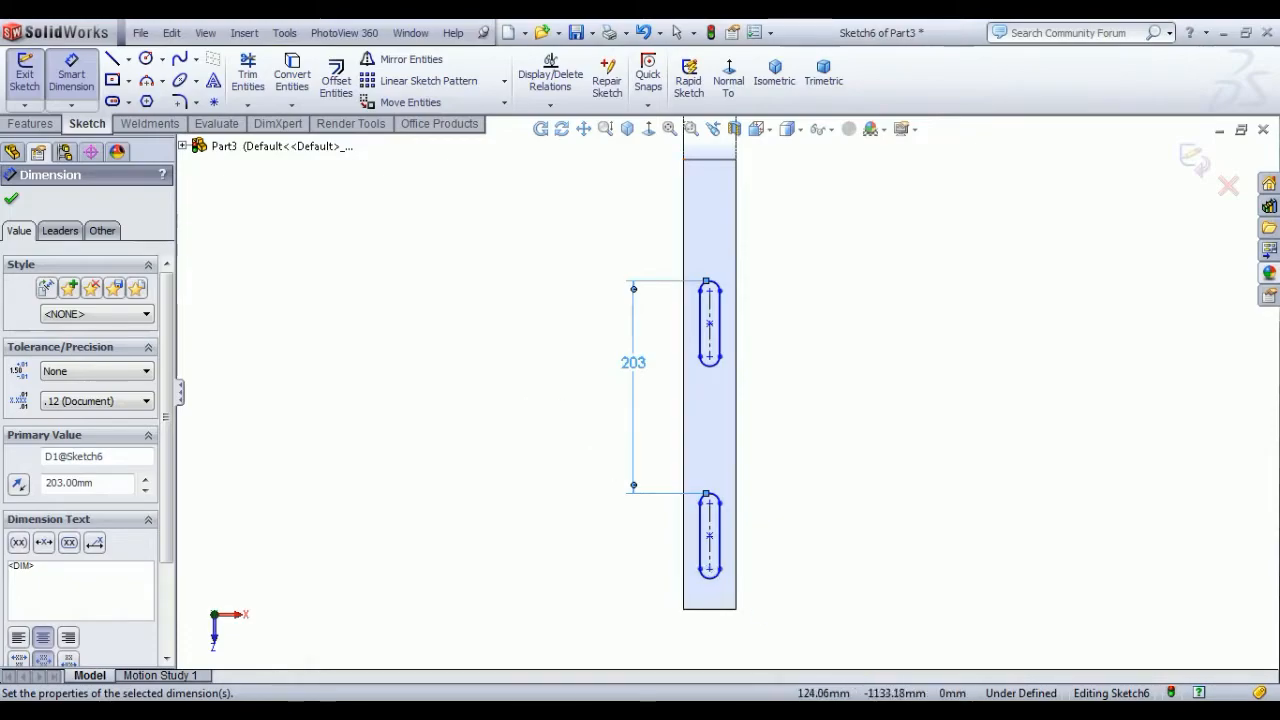
Step: Try to dimension the distance from the nearer slot to the tube's open end edge at 185 mm, and delete that dimension
left_click(718, 610)
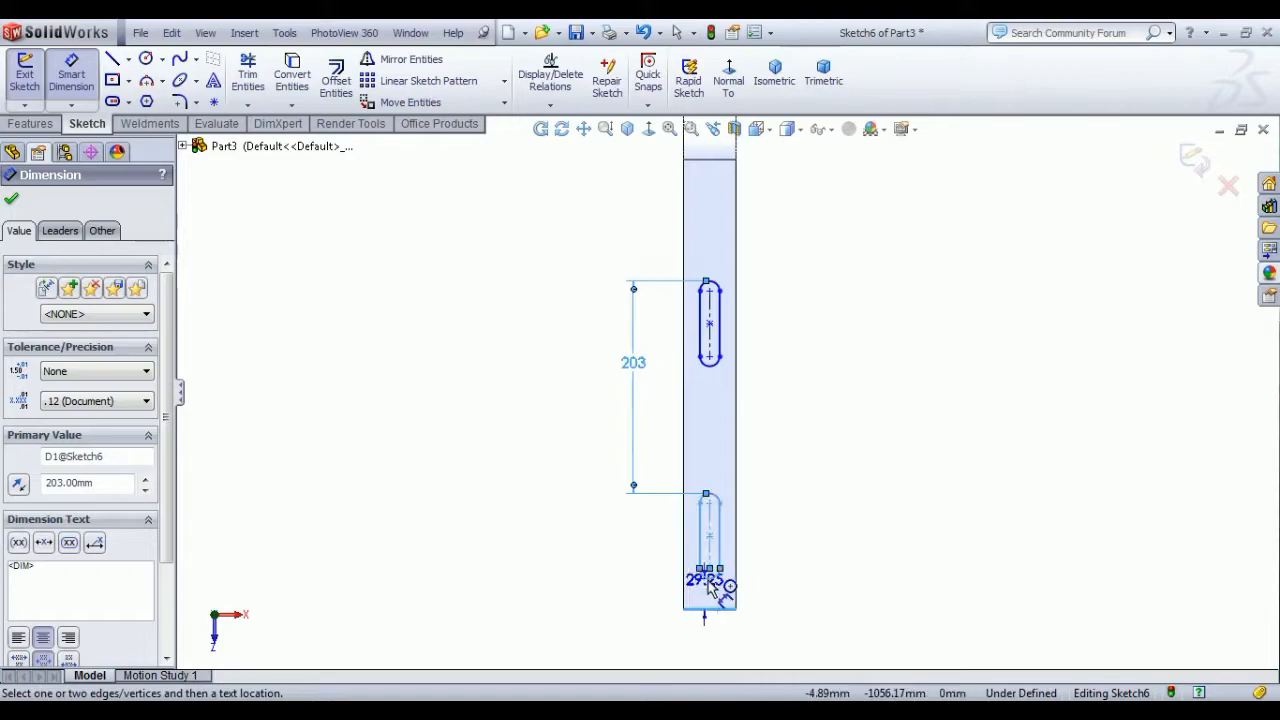
left_click(709, 574)
left_click(776, 606)
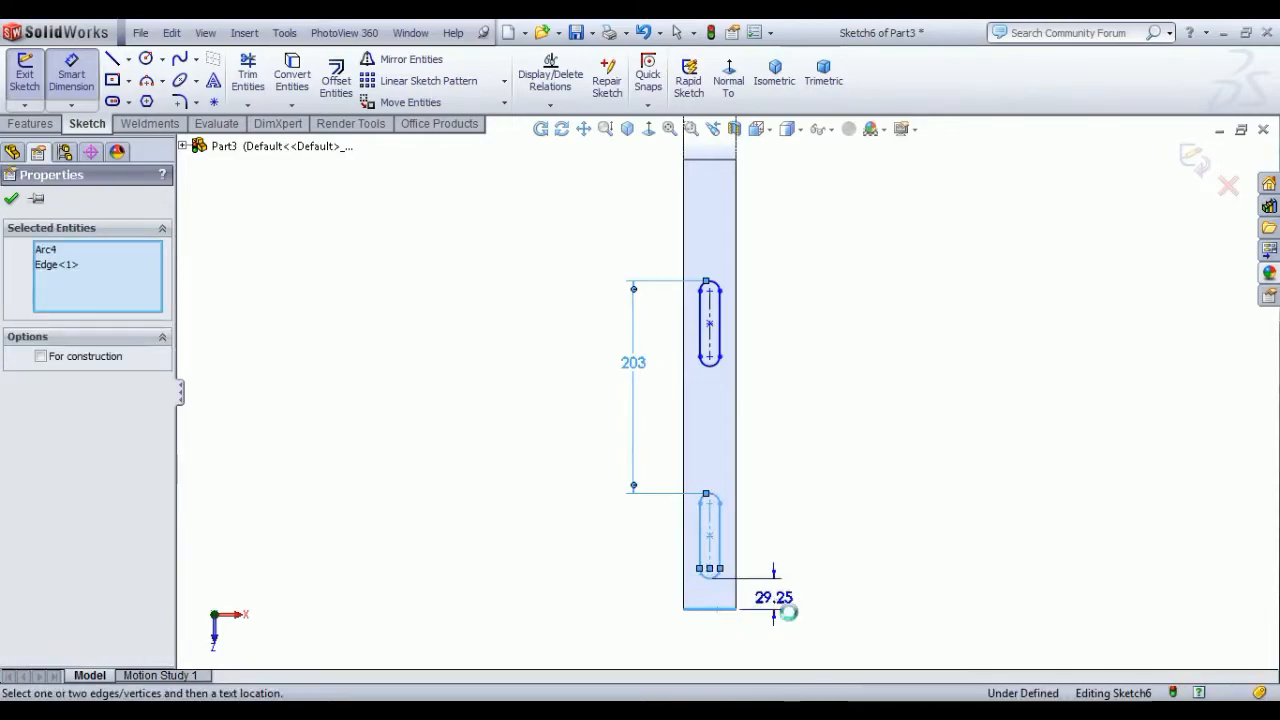
type("1")
key("Return")
double_click(781, 599)
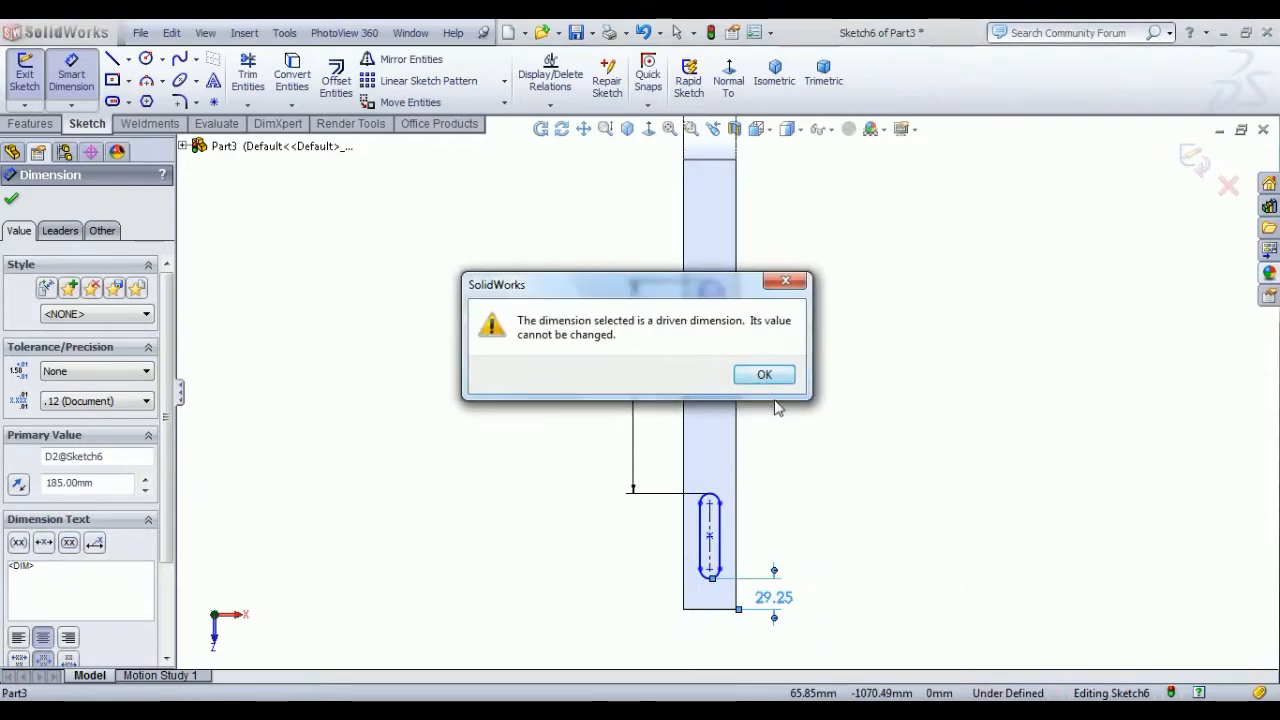
left_click(764, 374)
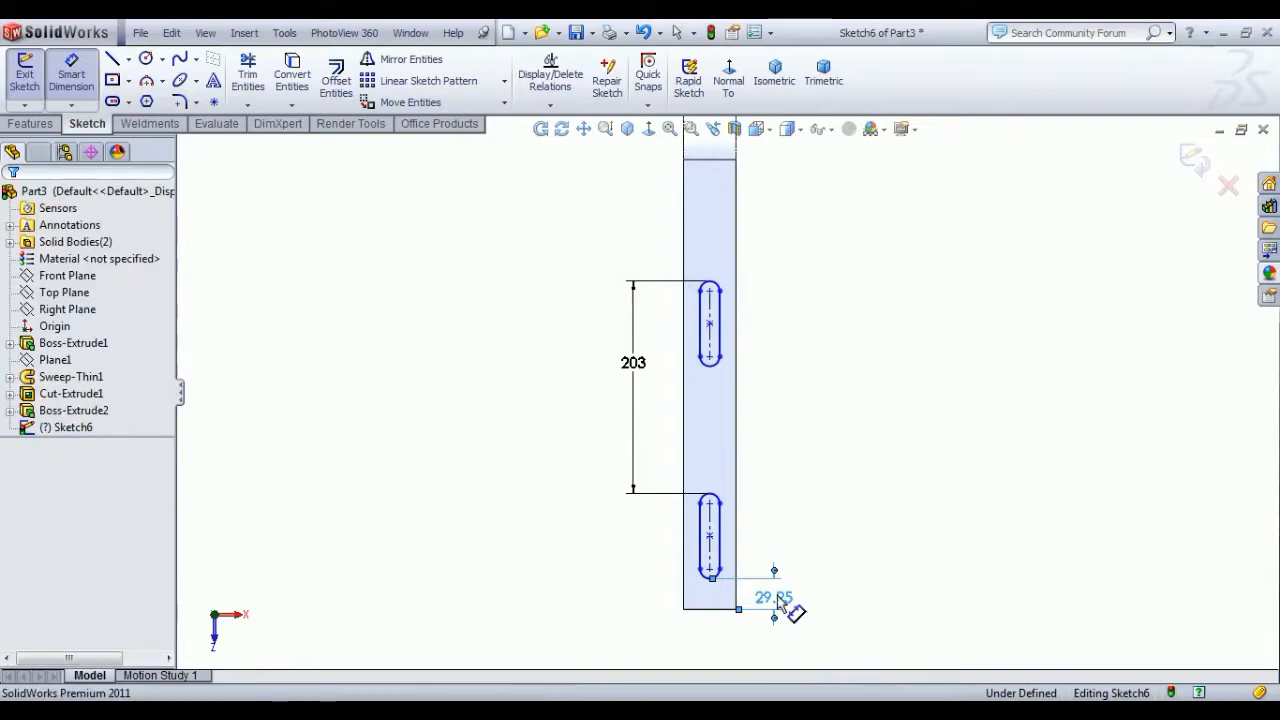
key("Delete")
right_click(795, 465)
left_click(866, 181)
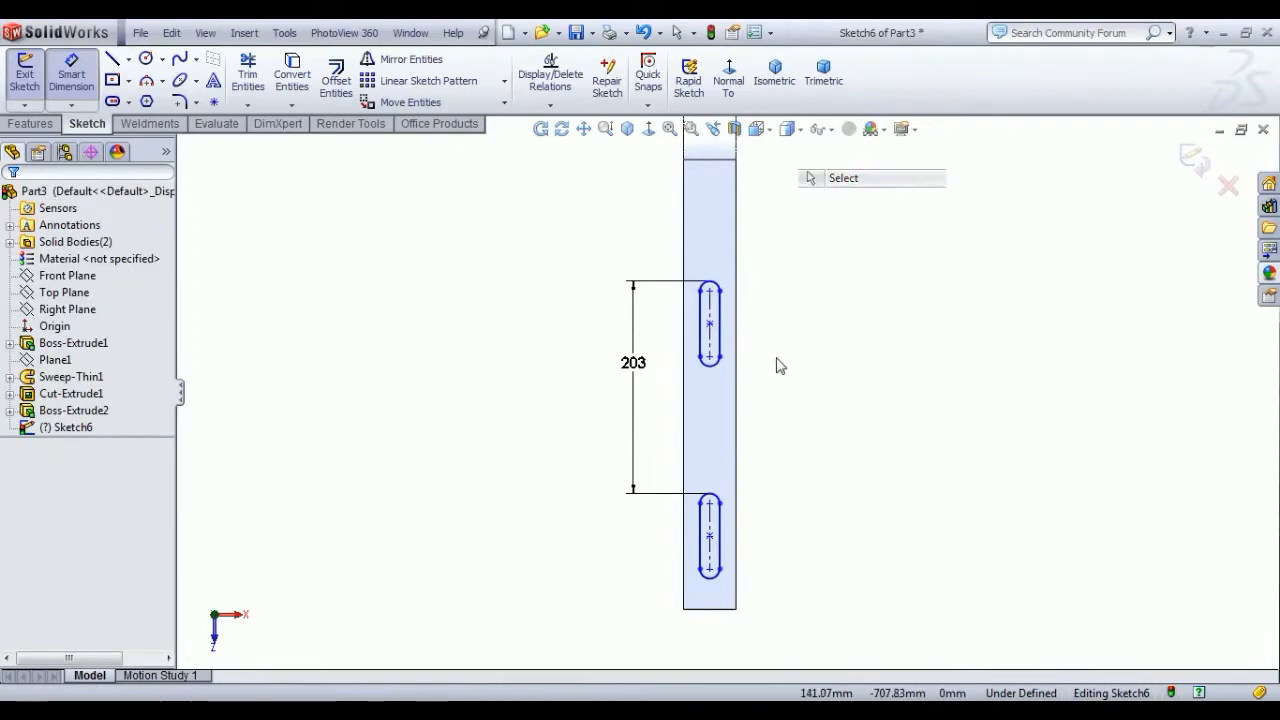
Step: Move and shorten the two equal slots by shifting the end points of the slot nearer the tube's open end
left_click_drag(710, 506, 708, 462)
left_click(781, 545)
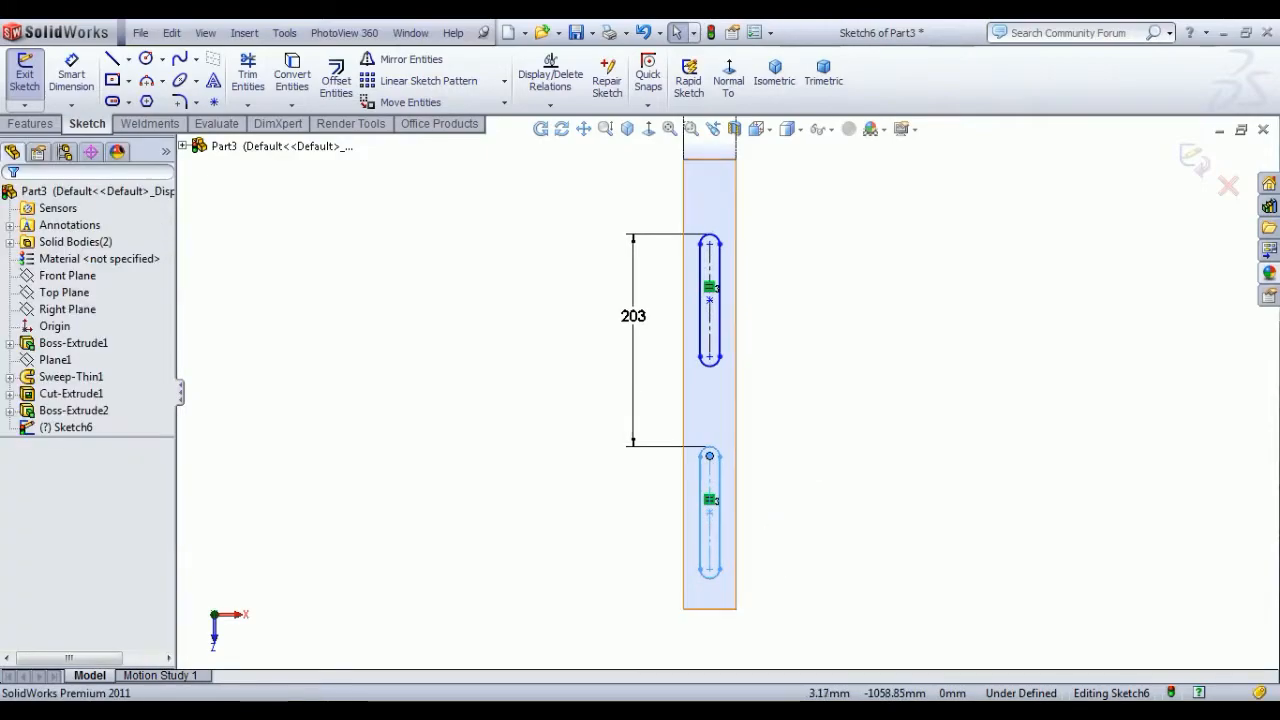
left_click_drag(710, 570, 710, 513)
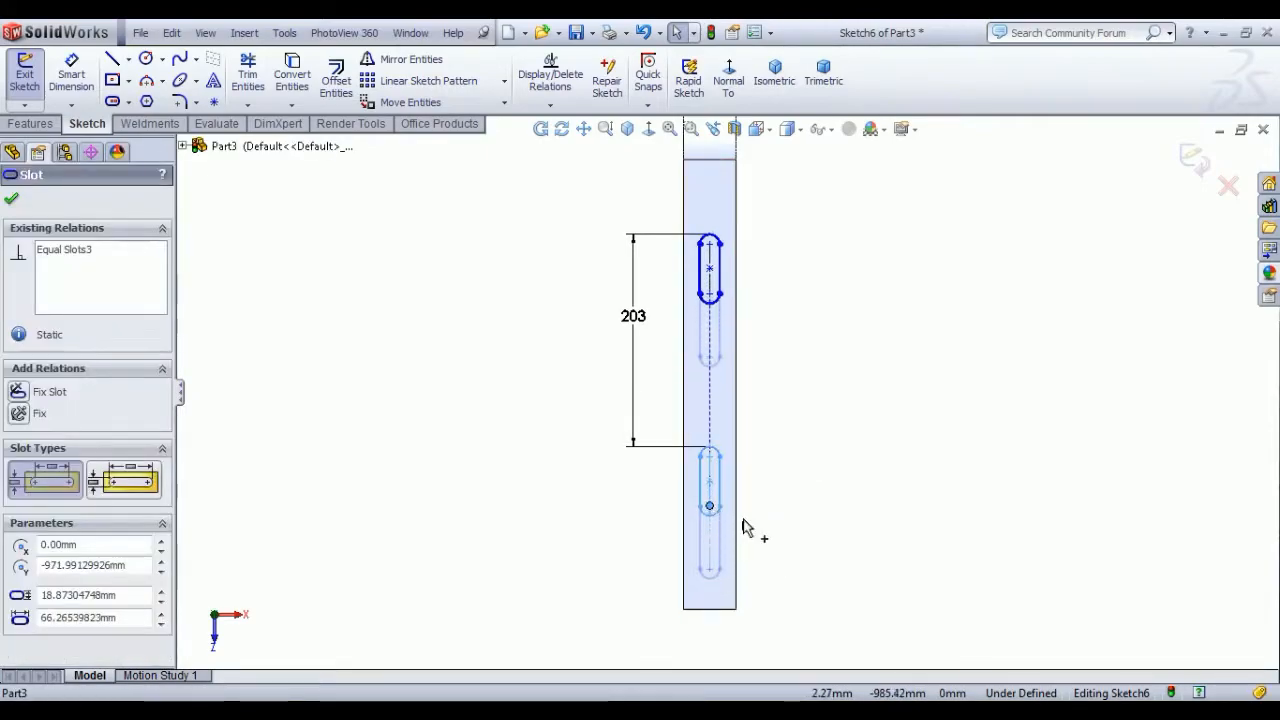
left_click(843, 547)
Step: Try again to dimension the shortened slot's outer arc at 185 mm from the tube's open end edge, and delete that dimension
left_click(71, 75)
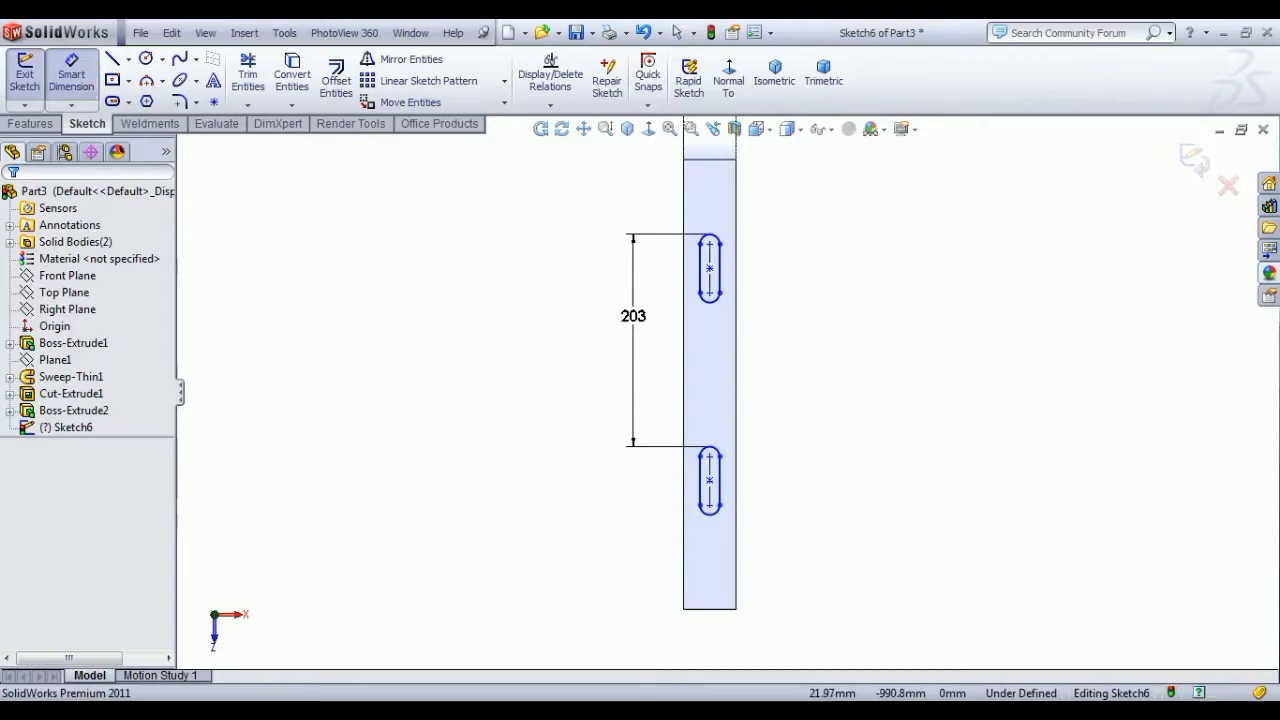
left_click(735, 609)
left_click(775, 592)
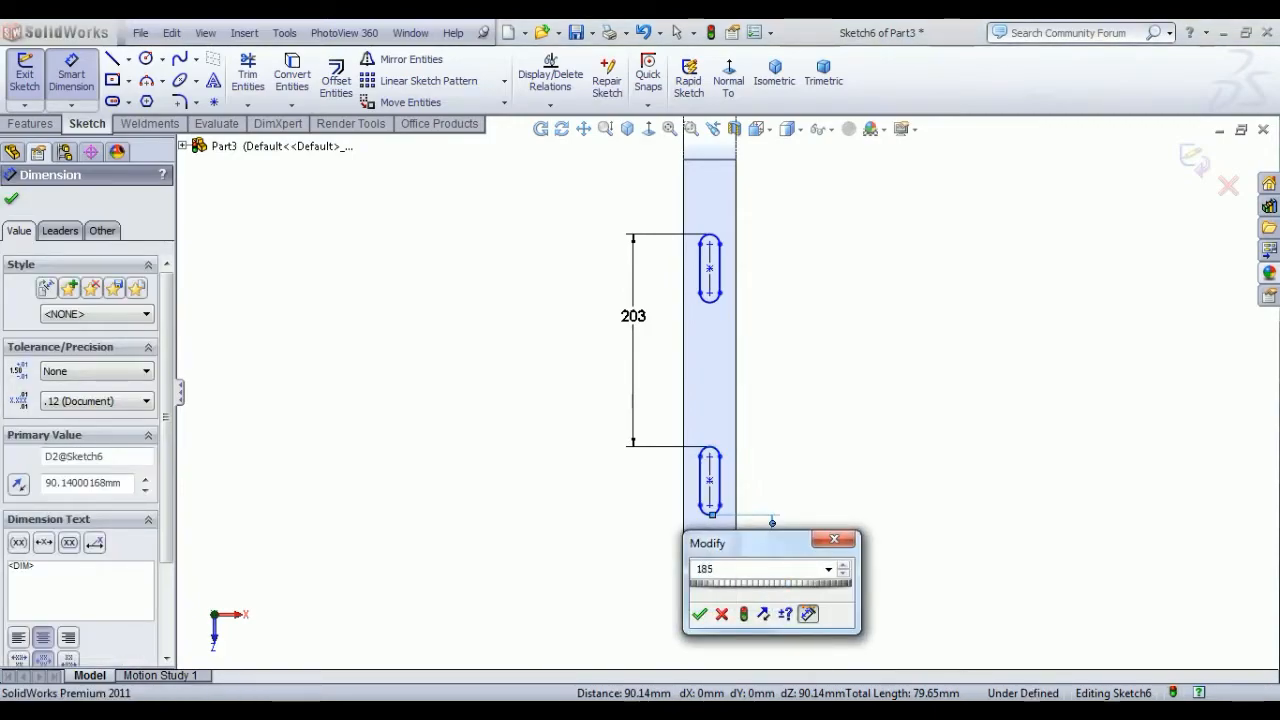
key("Return")
right_click(866, 480)
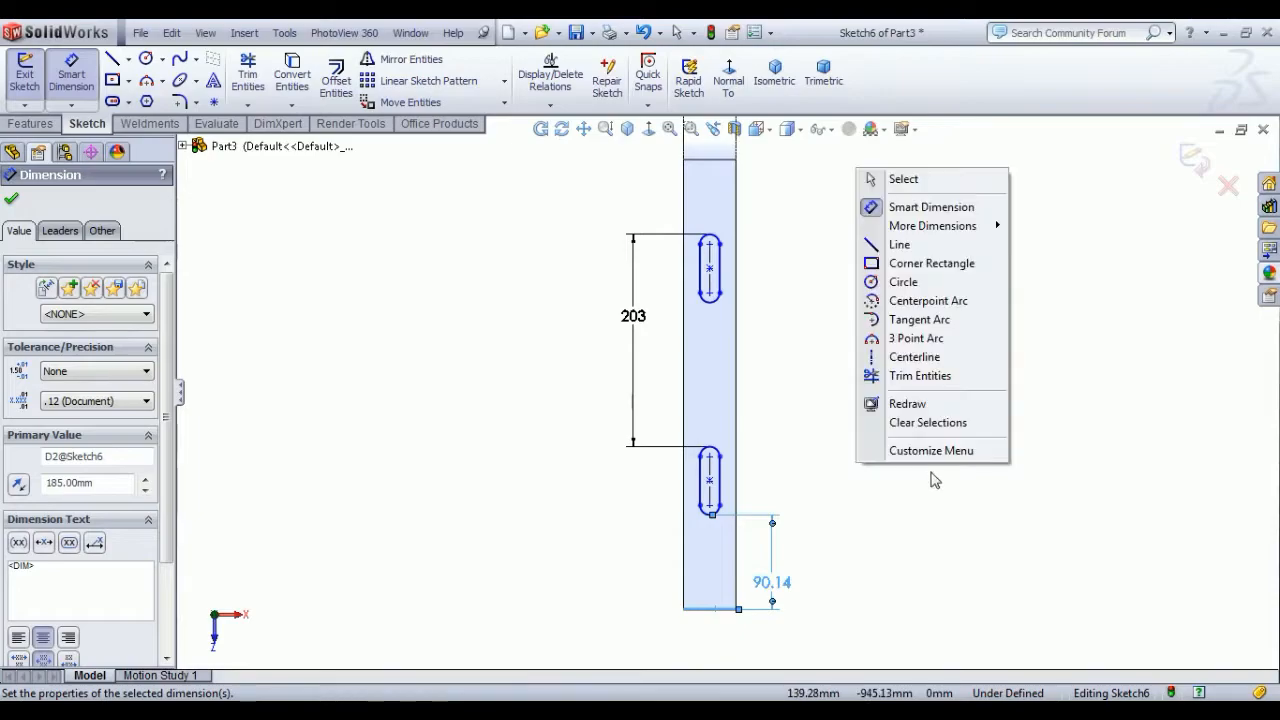
left_click(912, 178)
left_click(788, 585)
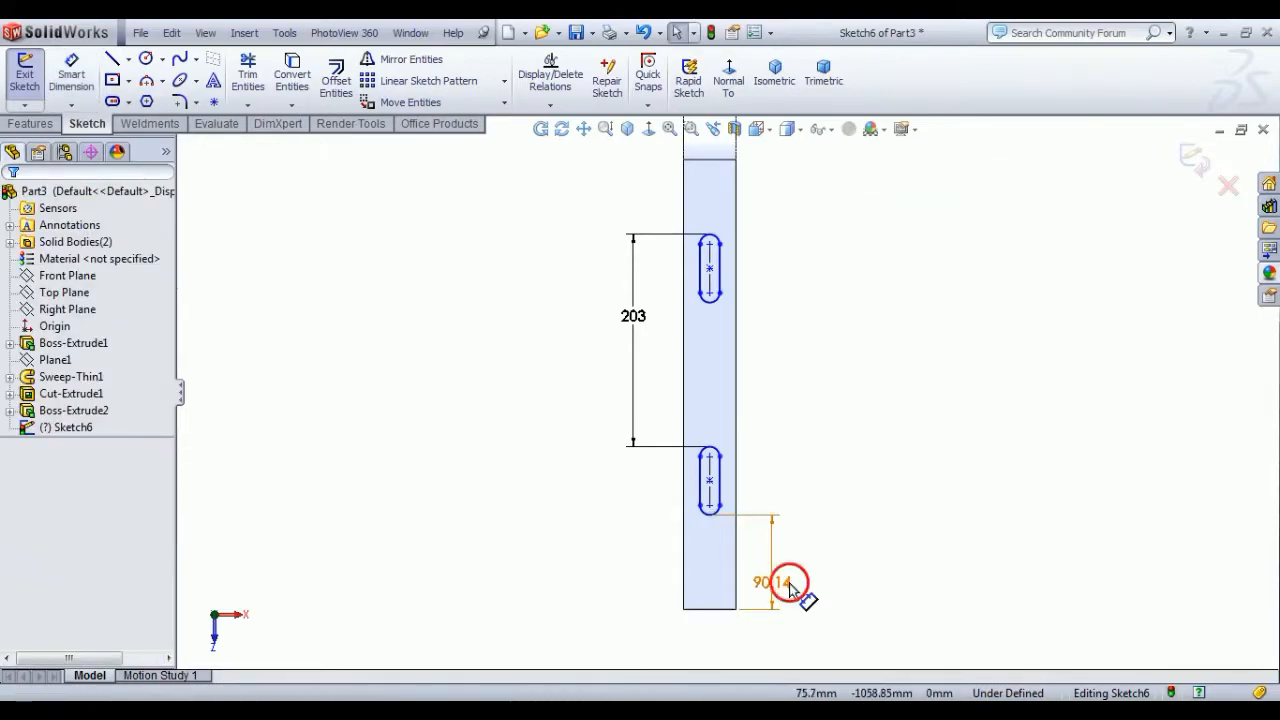
key("Delete")
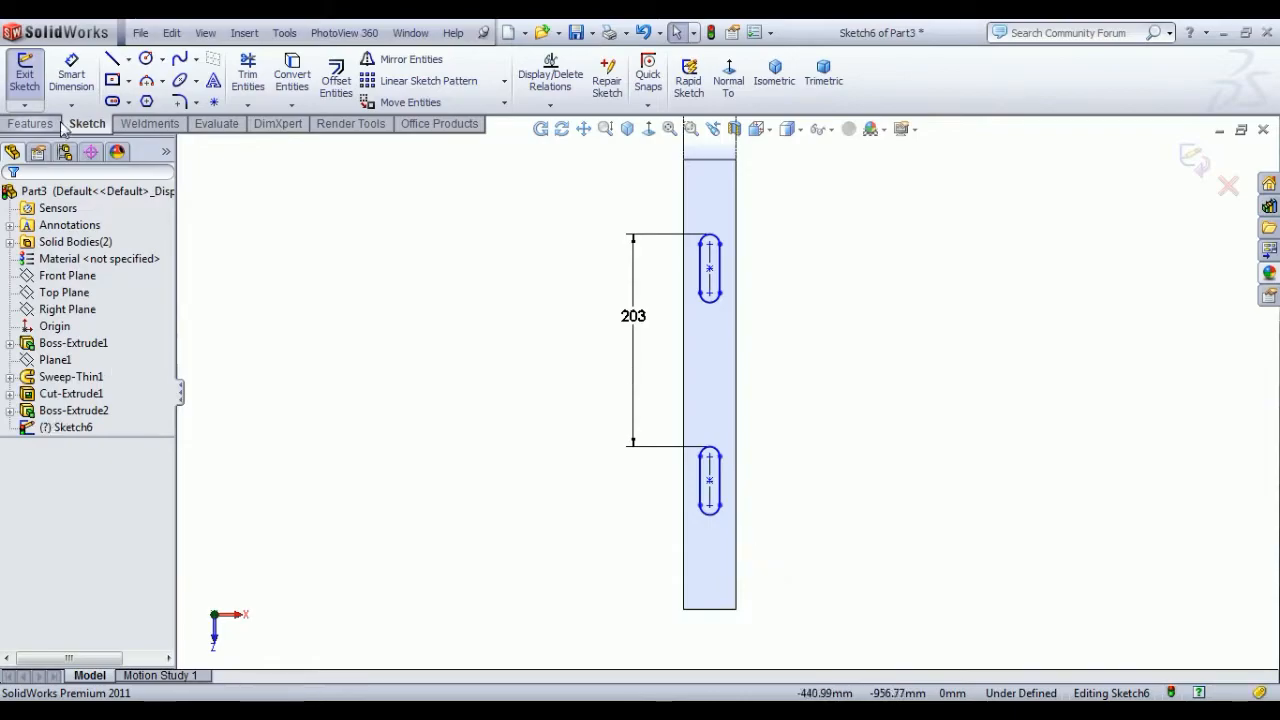
Step: Dimension the slot nearer the open end with a 9 mm straight length and a 5 mm end radius
left_click(71, 74)
left_click(757, 490)
left_click(783, 490)
type("9")
key("Return")
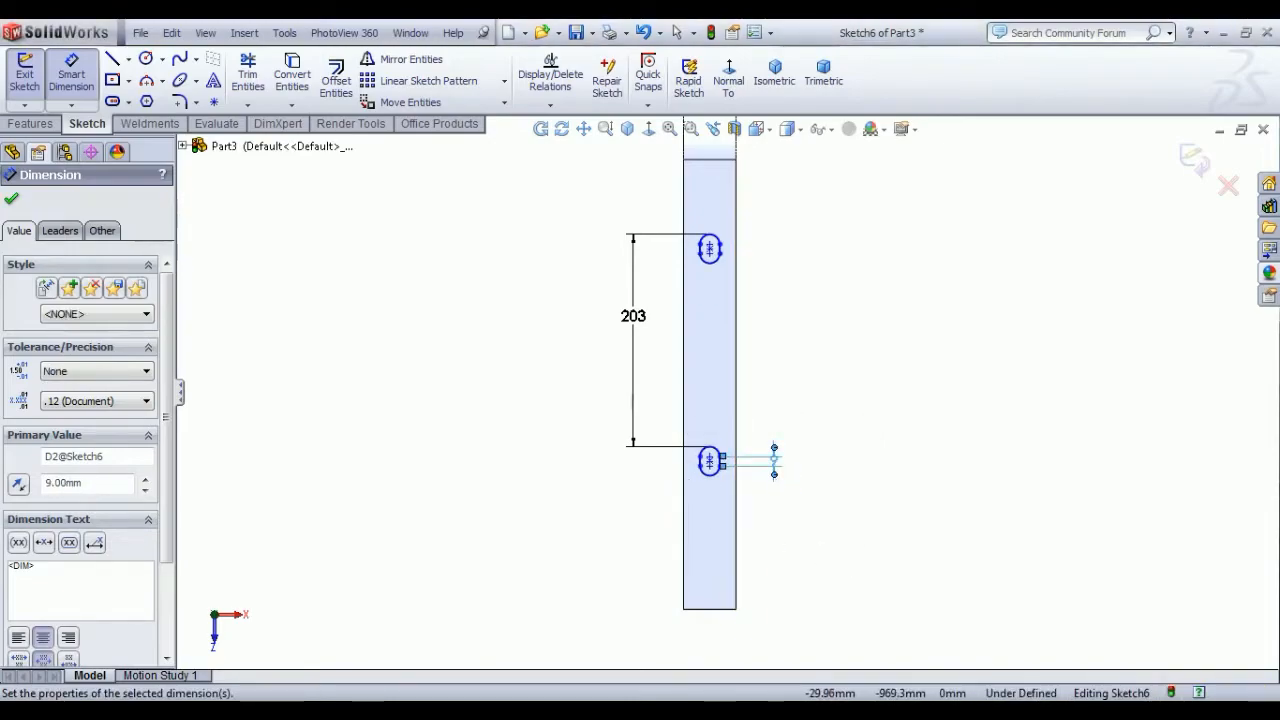
left_click(713, 458)
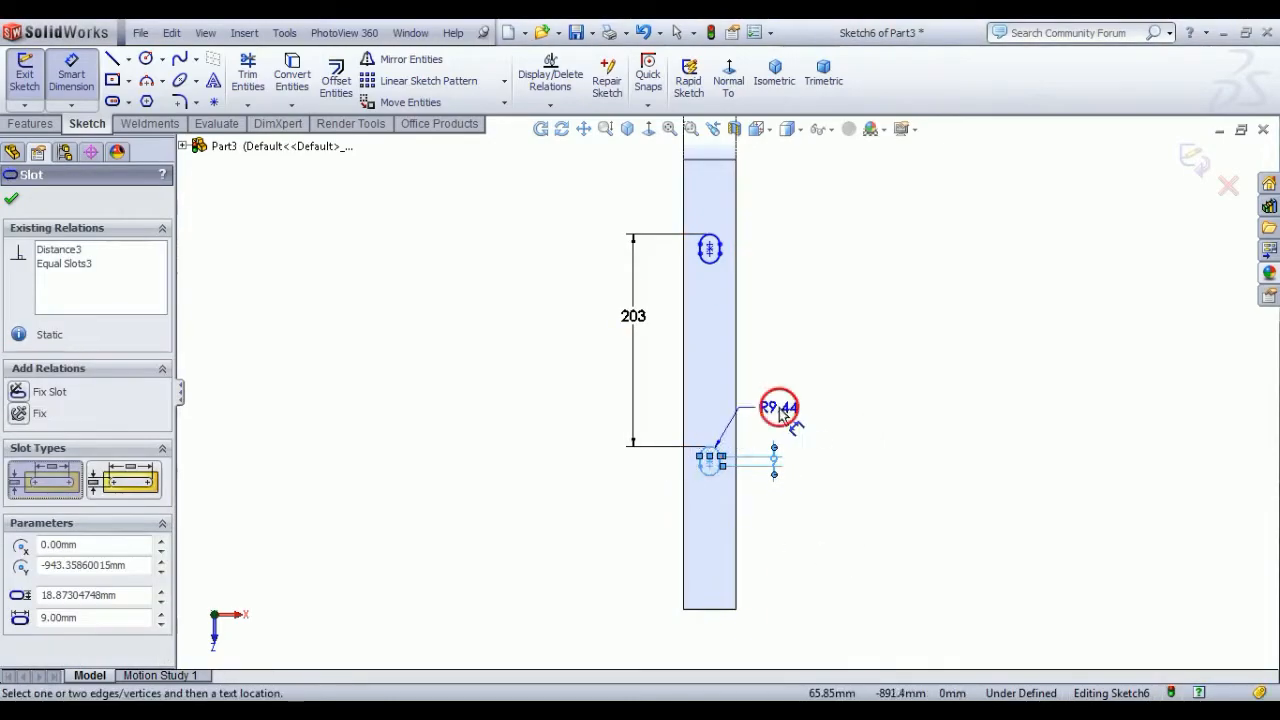
left_click(781, 410)
type("5")
key("Return")
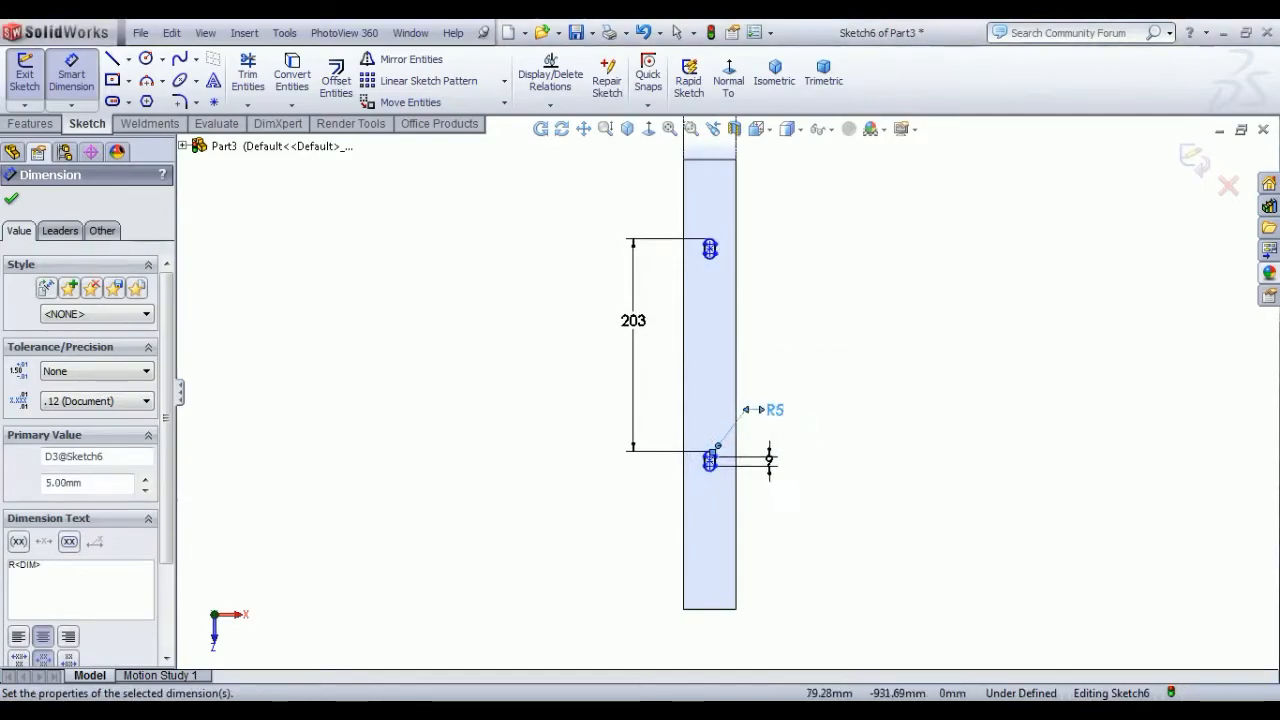
Step: Dimension the distance from that slot's outer arc to the tube's open end edge at 185 mm
scroll(727, 465, "down", 3)
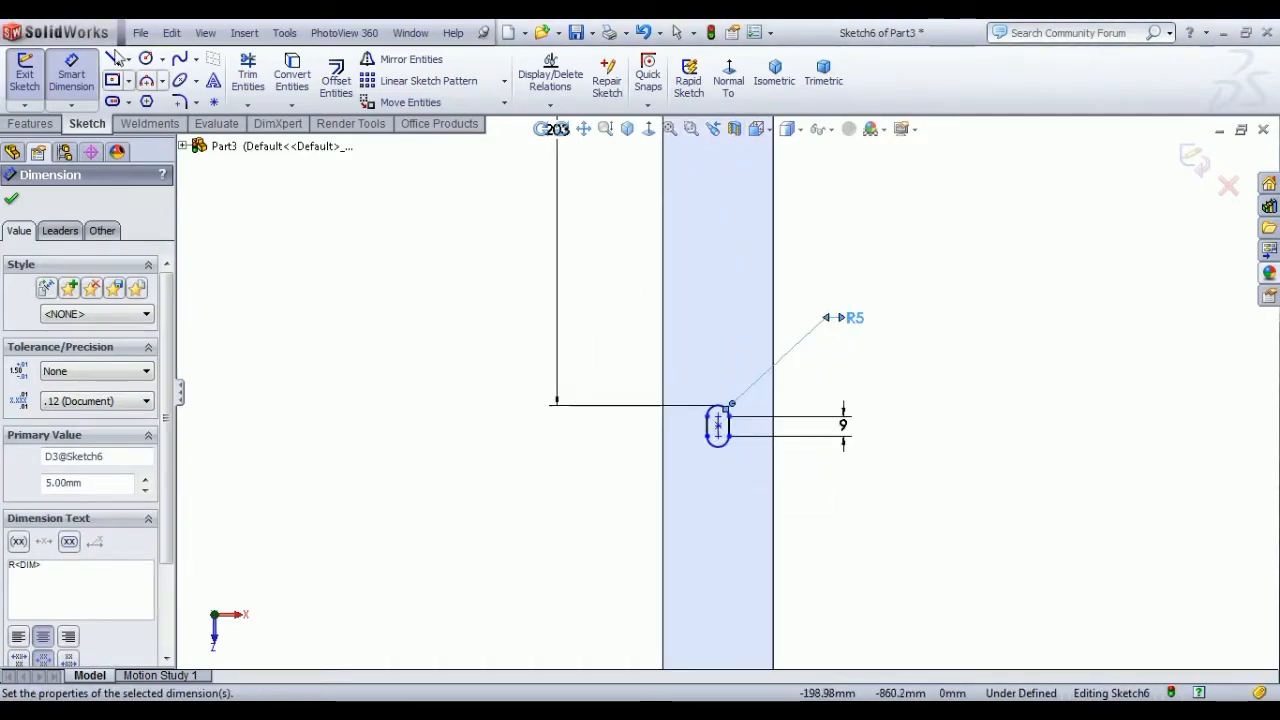
left_click(719, 445)
scroll(714, 638, "up", 3)
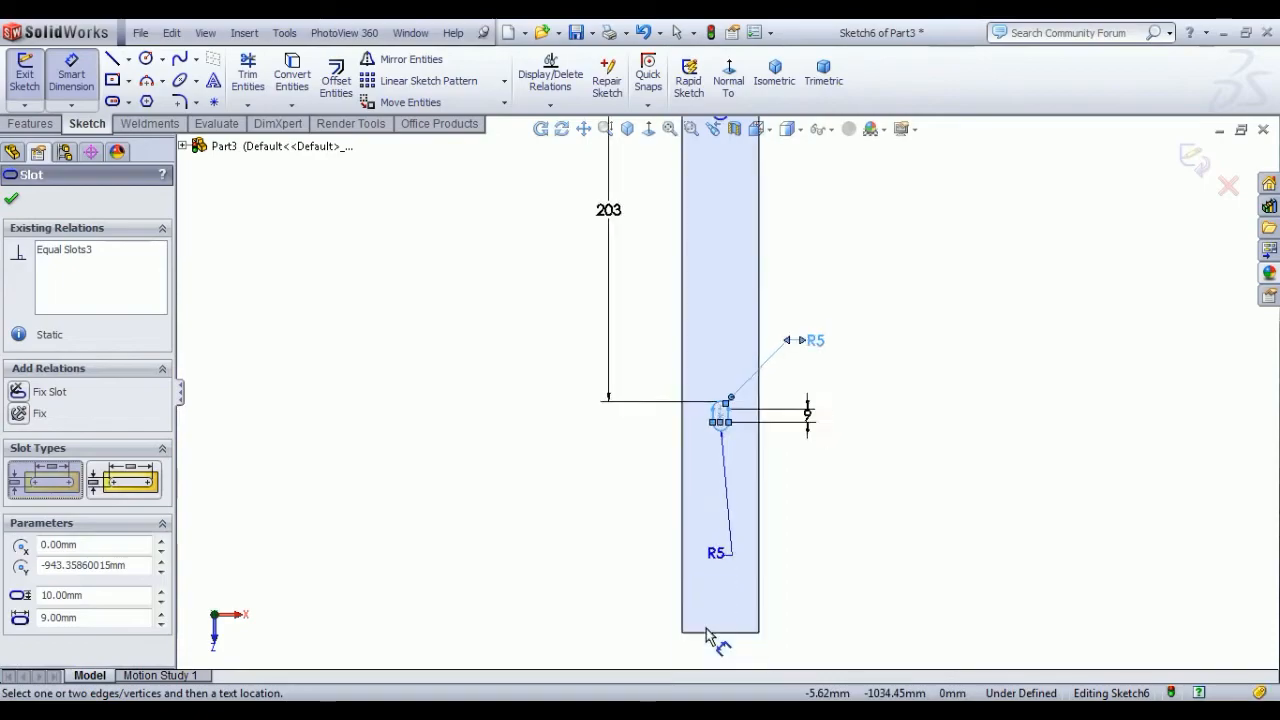
left_click(737, 563)
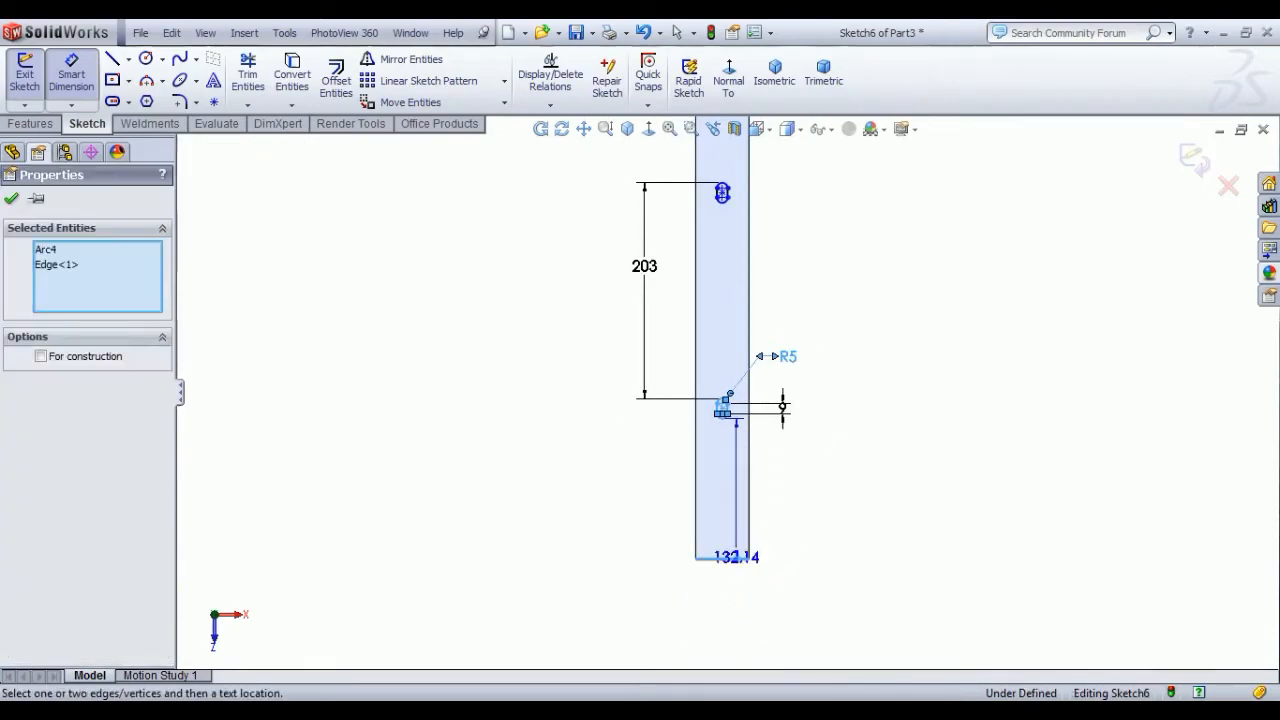
left_click(793, 527)
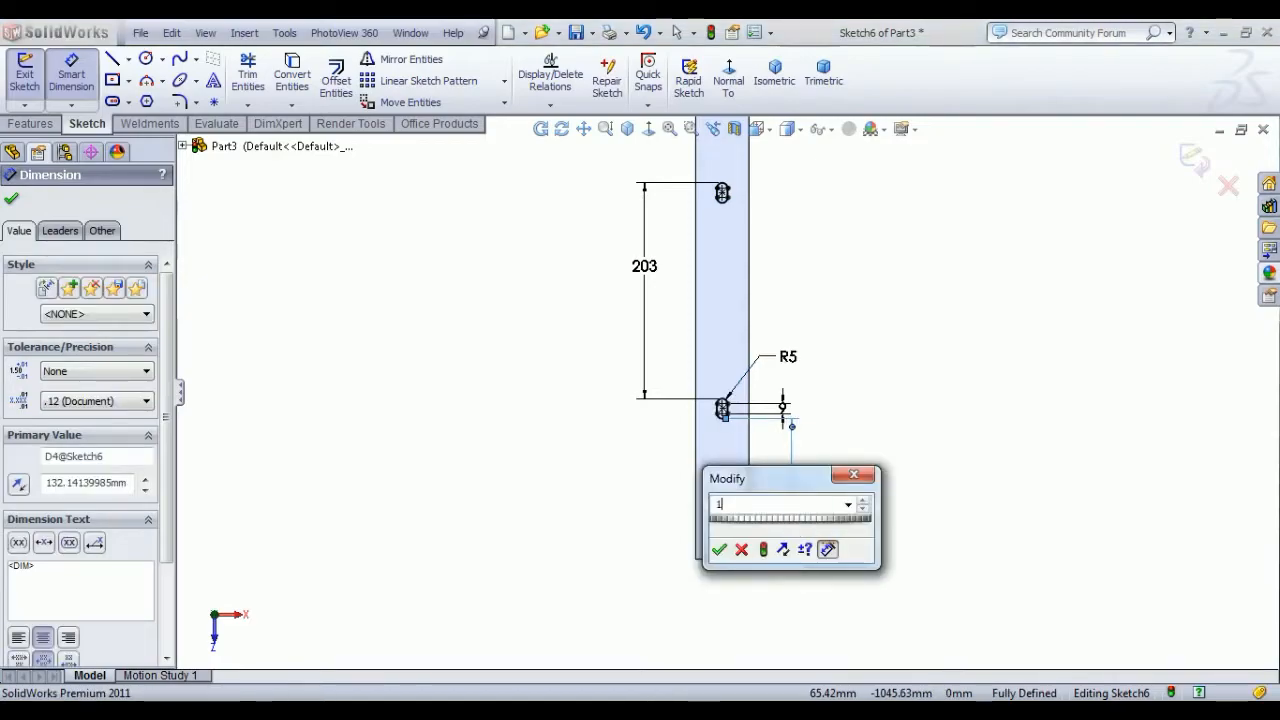
key("Return")
right_click(957, 386)
left_click(998, 397)
Step: Finish the slot sketch and cut both slots through the tube with an Extruded Cut set to Through All
scroll(823, 395, "up", 3)
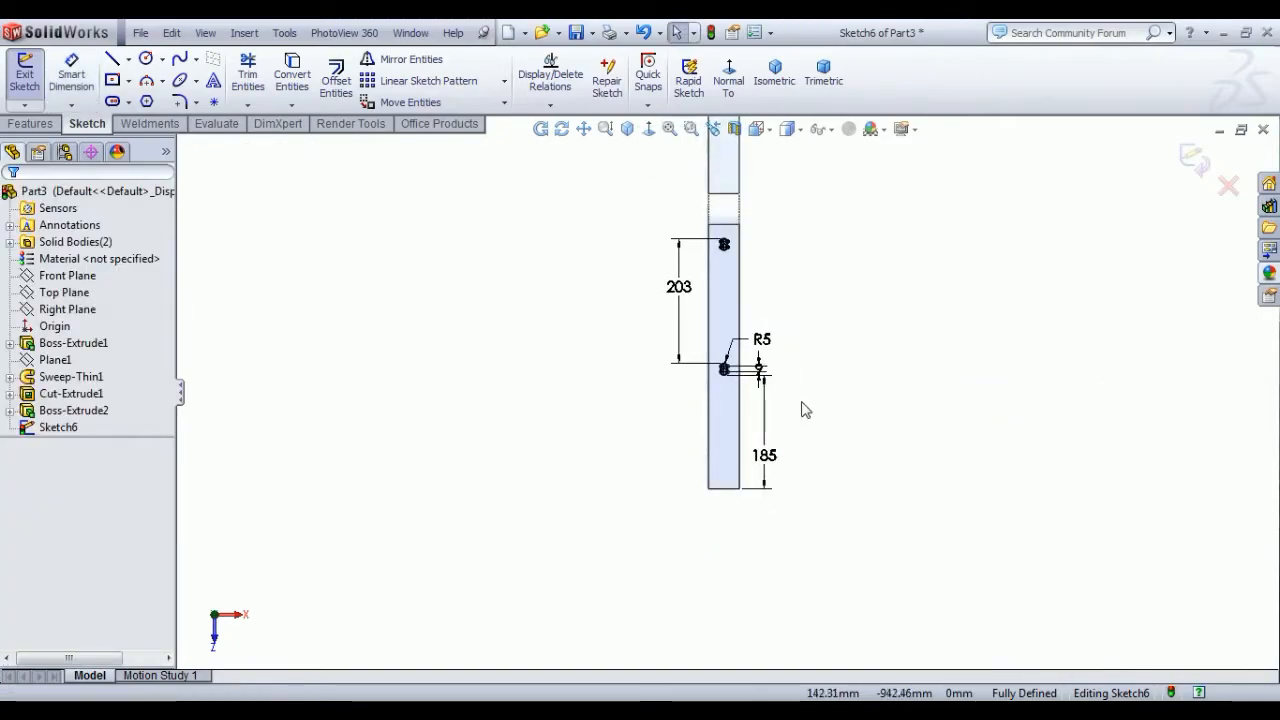
scroll(780, 369, "down", 5)
scroll(700, 405, "up", 3)
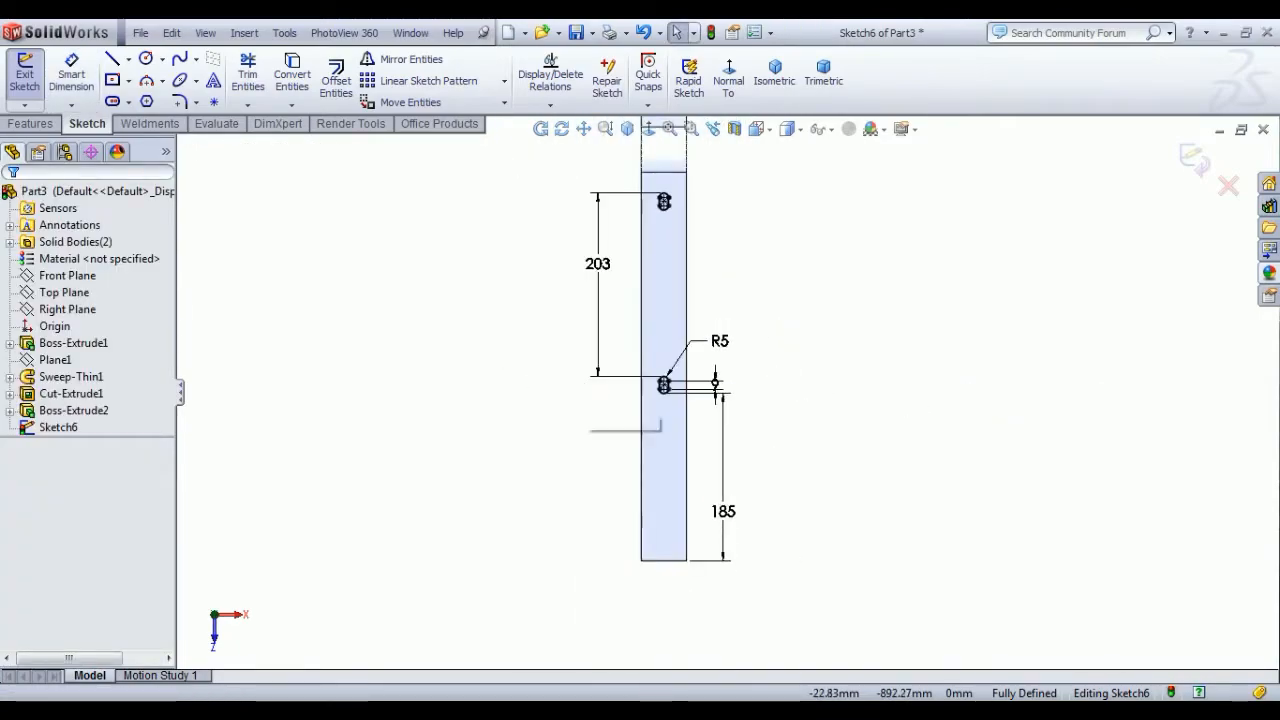
left_click(33, 85)
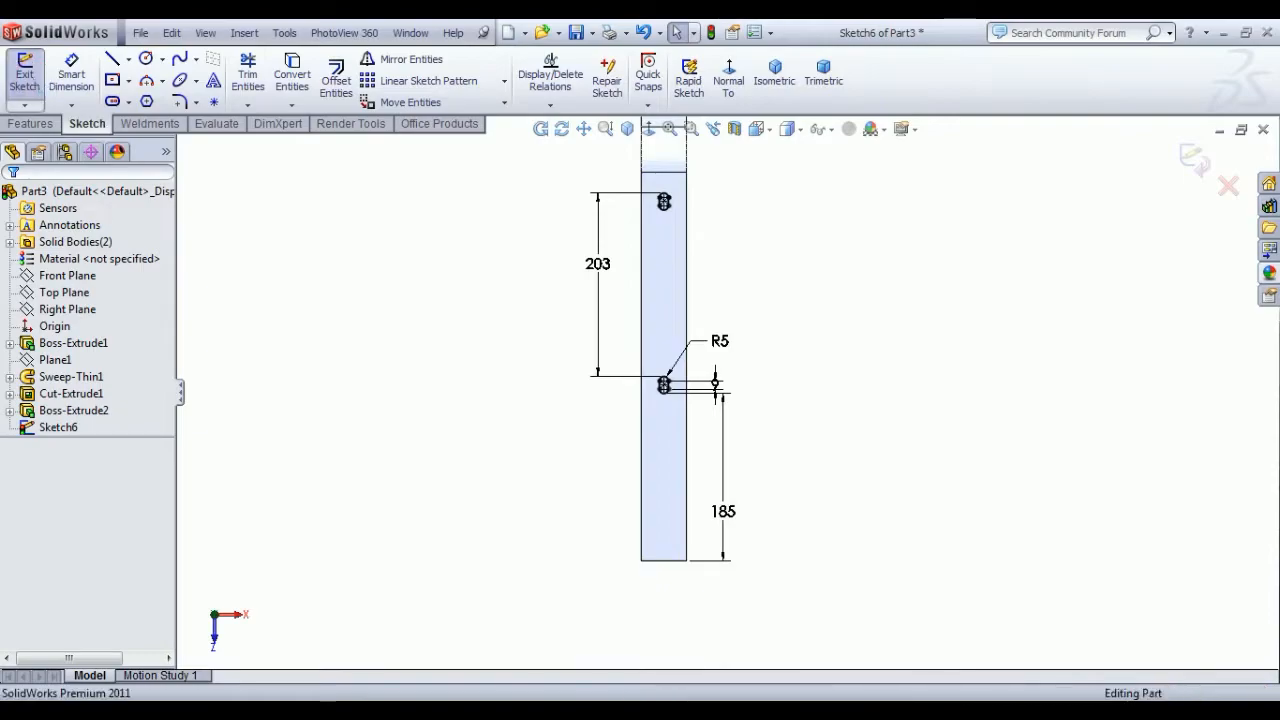
left_click(268, 80)
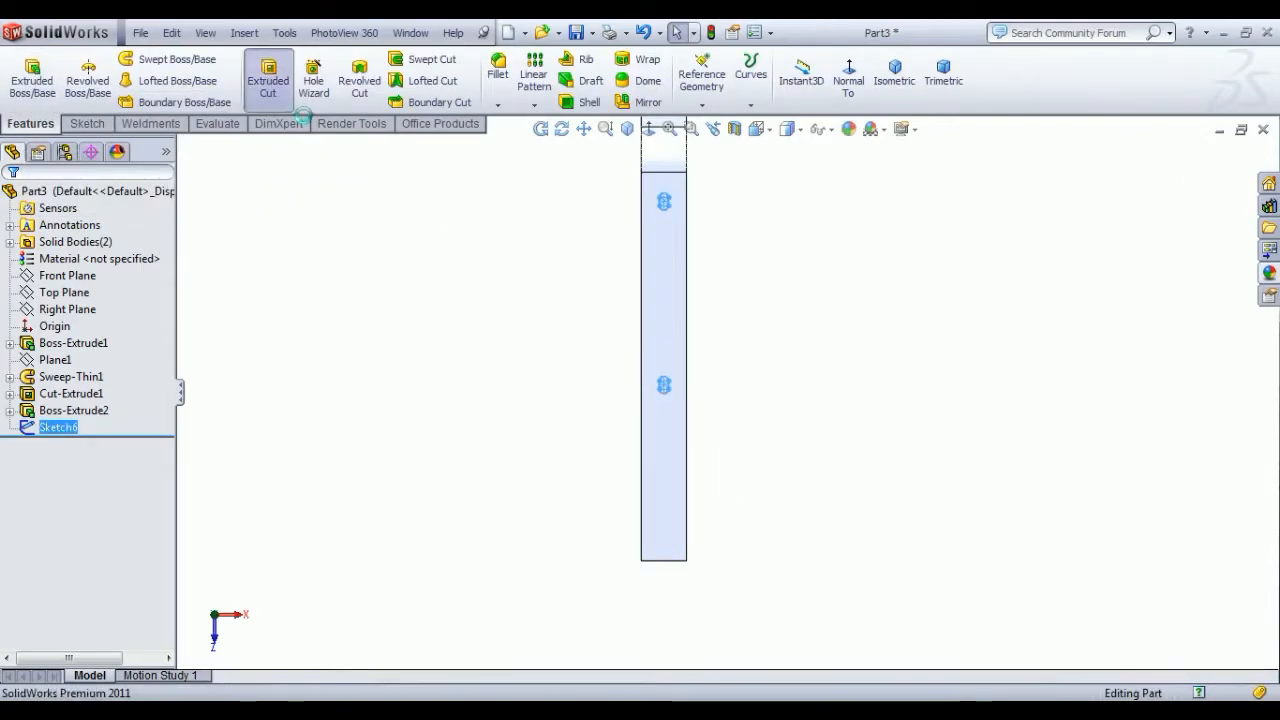
left_click(906, 100)
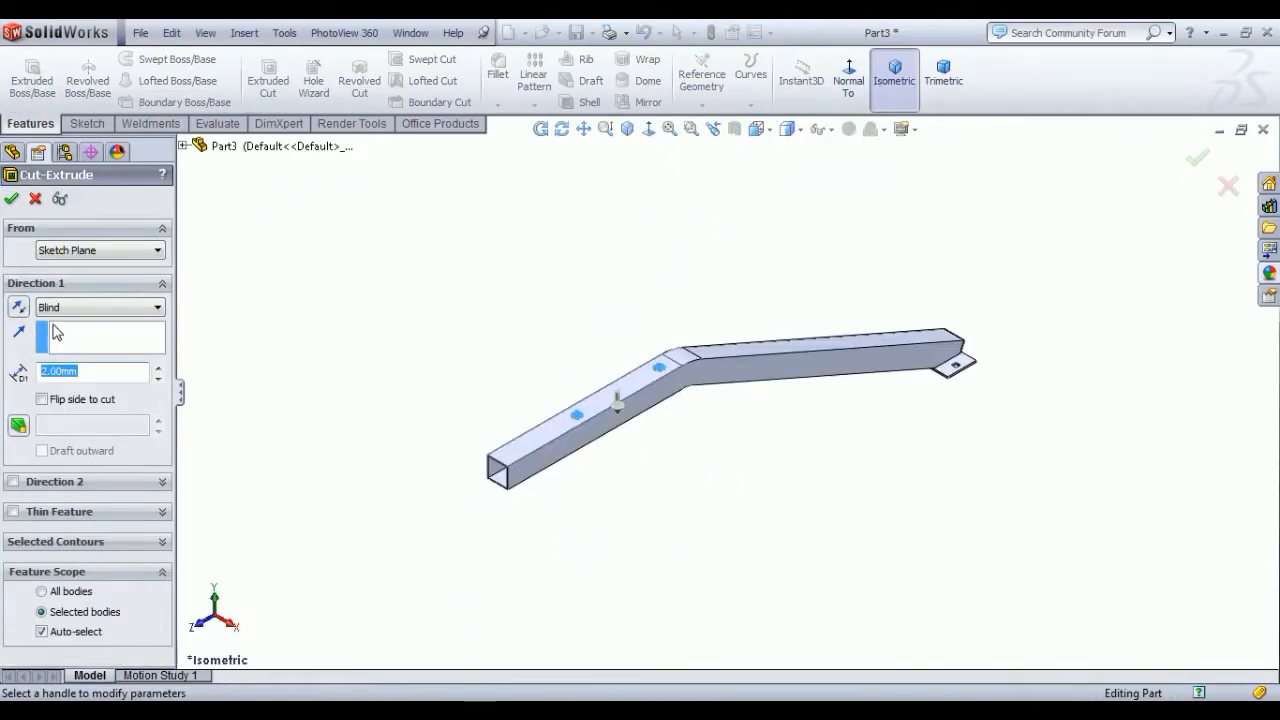
left_click(95, 307)
left_click(83, 338)
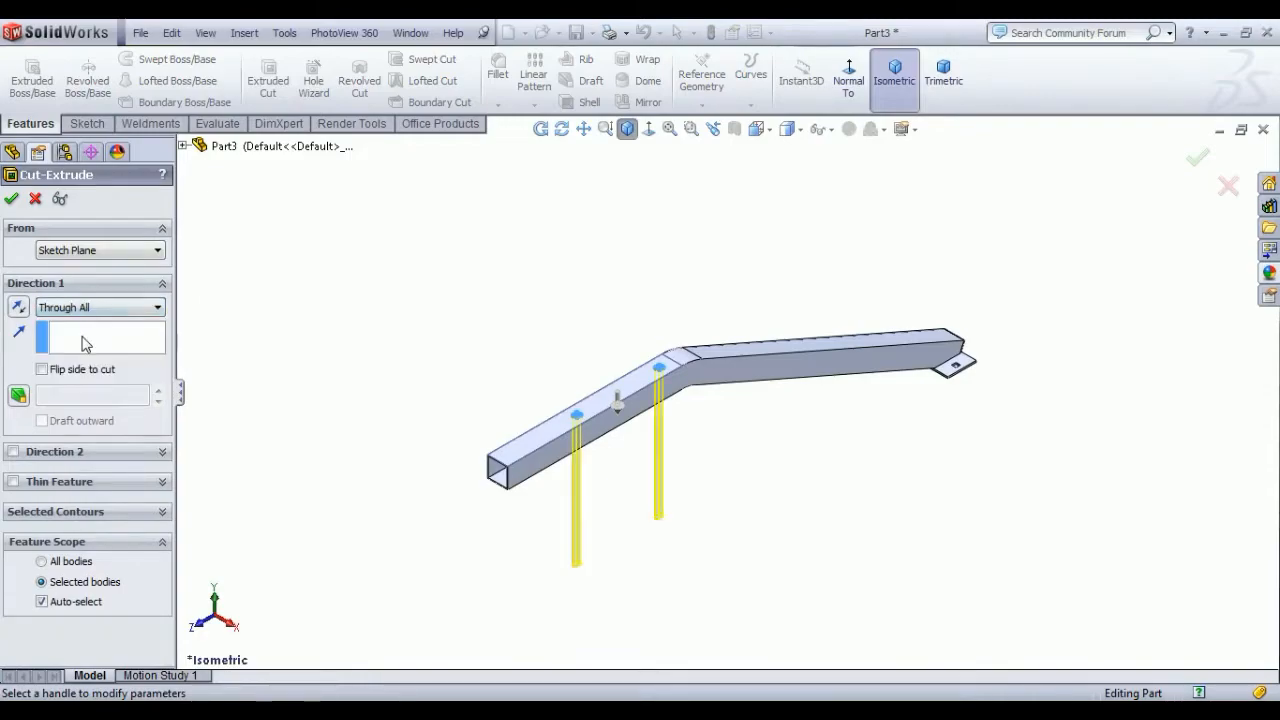
left_click(11, 198)
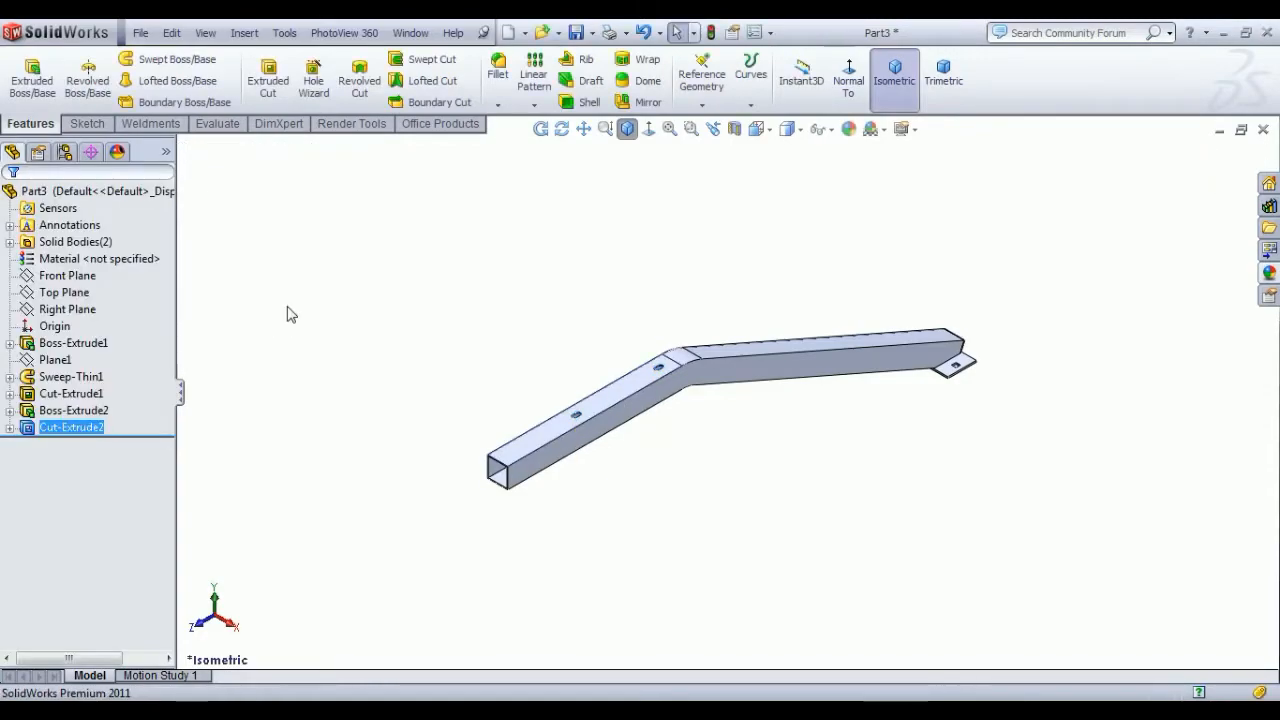
Step: Start a new sketch on the tube's flat side face and view it face-on
scroll(648, 396, "down", 4)
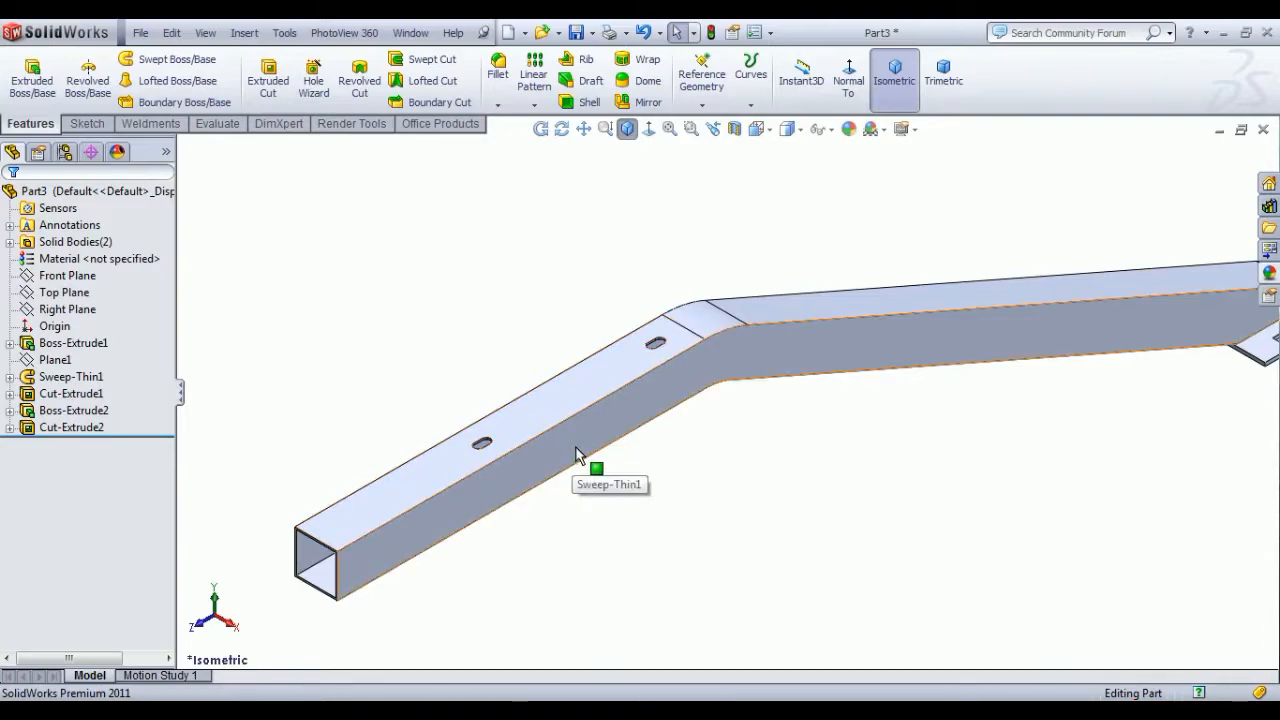
left_click(1008, 338)
left_click(1080, 279)
left_click(742, 82)
Step: Draw a centerline about 192 mm long lengthwise along the middle of the sloped arm leading to the plate
scroll(917, 451, "down", 5)
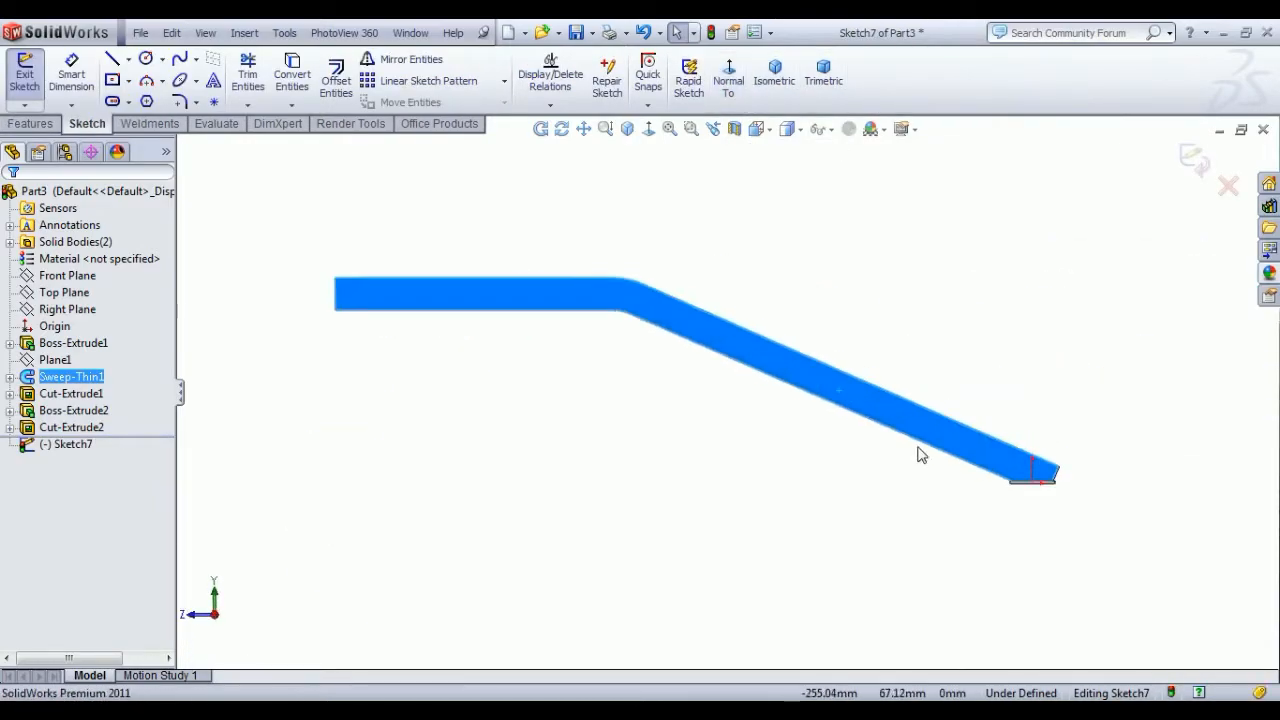
left_click(129, 60)
left_click(142, 100)
left_click(623, 264)
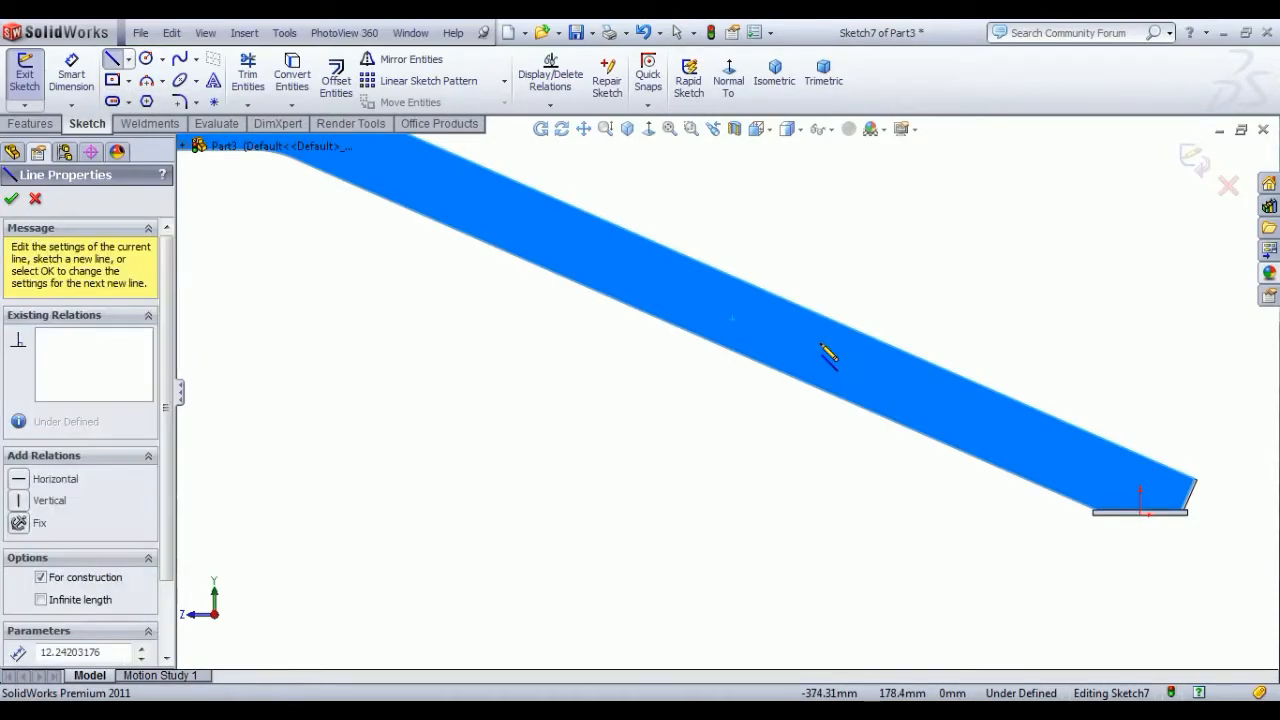
left_click(859, 367)
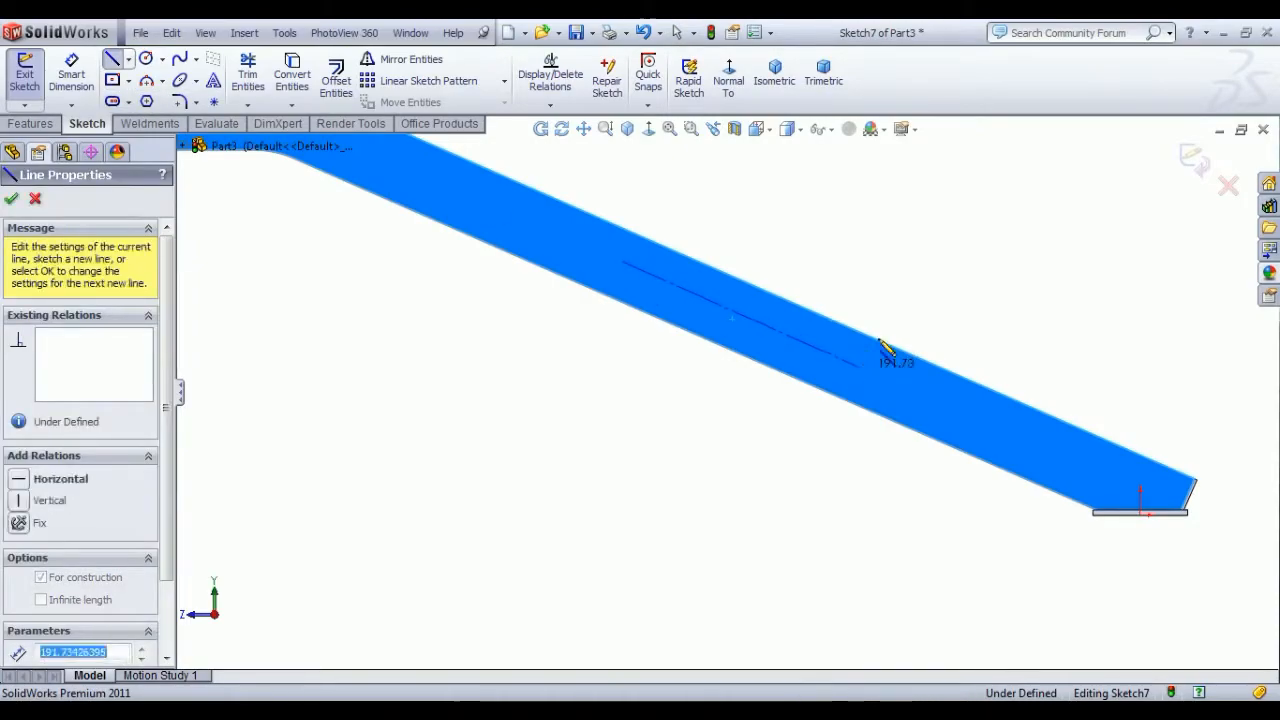
right_click(958, 242)
left_click(1000, 252)
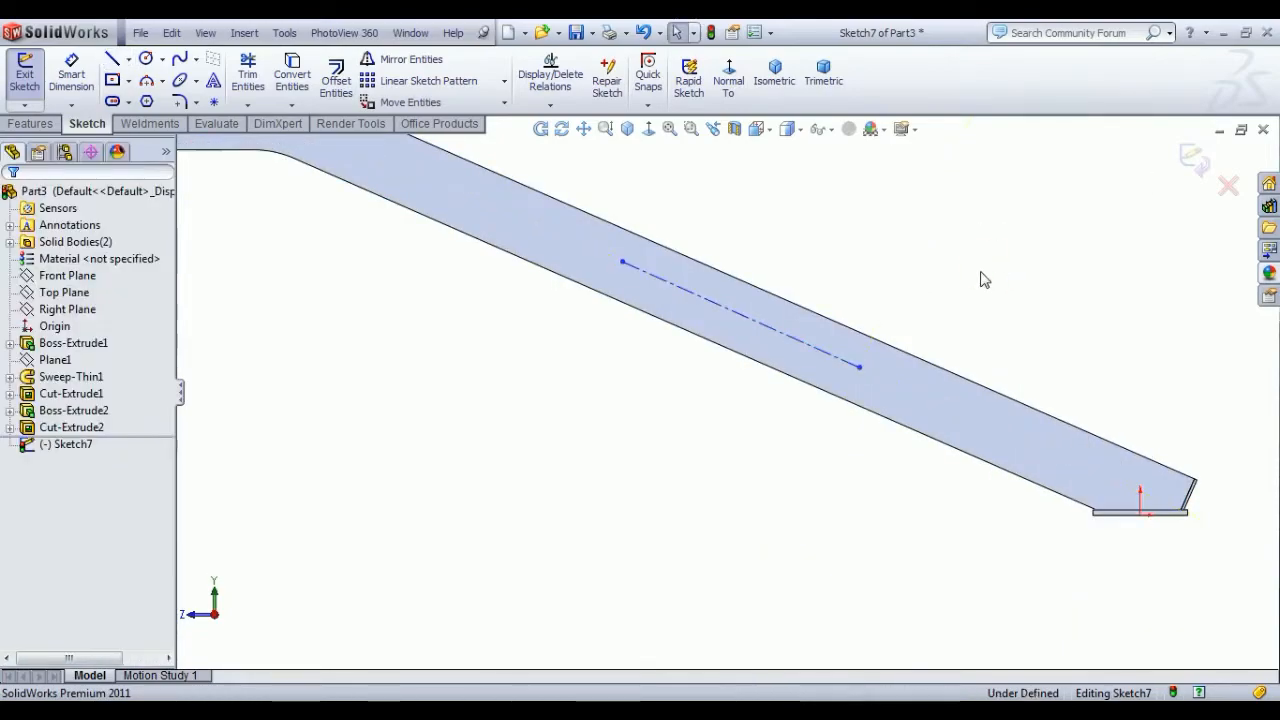
Step: Make the centerline parallel to the sloped arm's upper edge
scroll(792, 333, "down", 4)
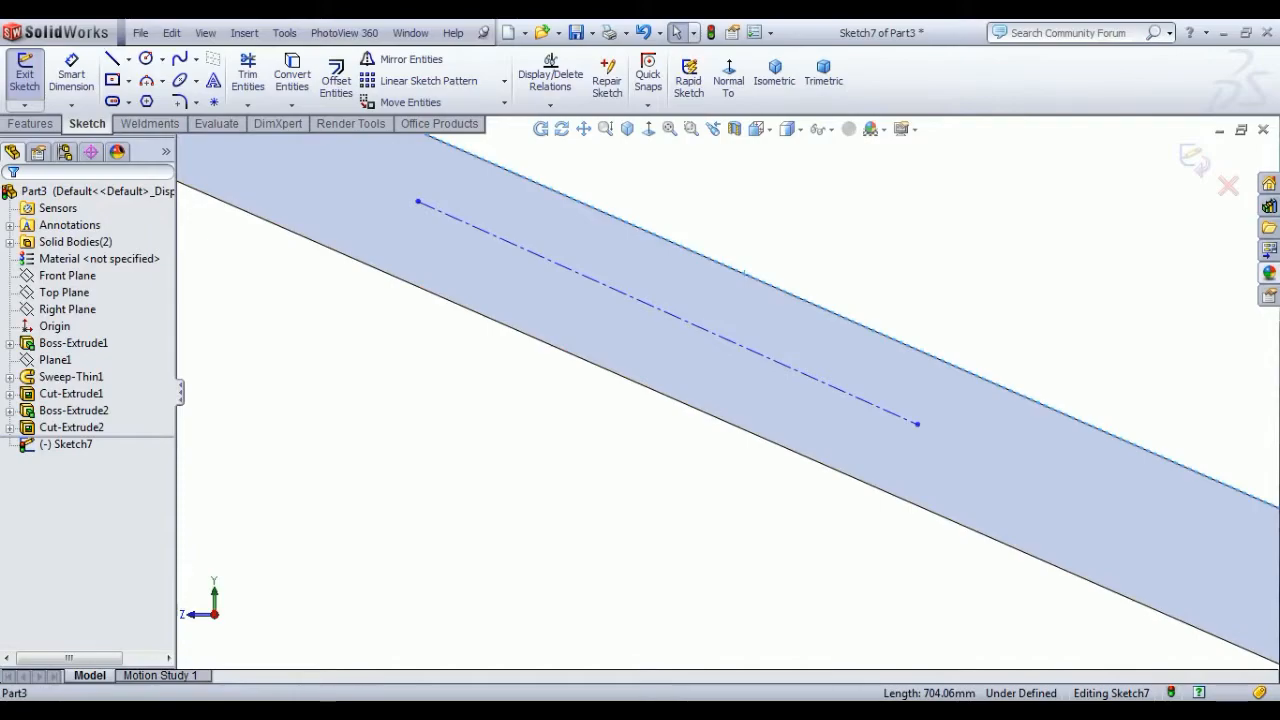
left_click(720, 337)
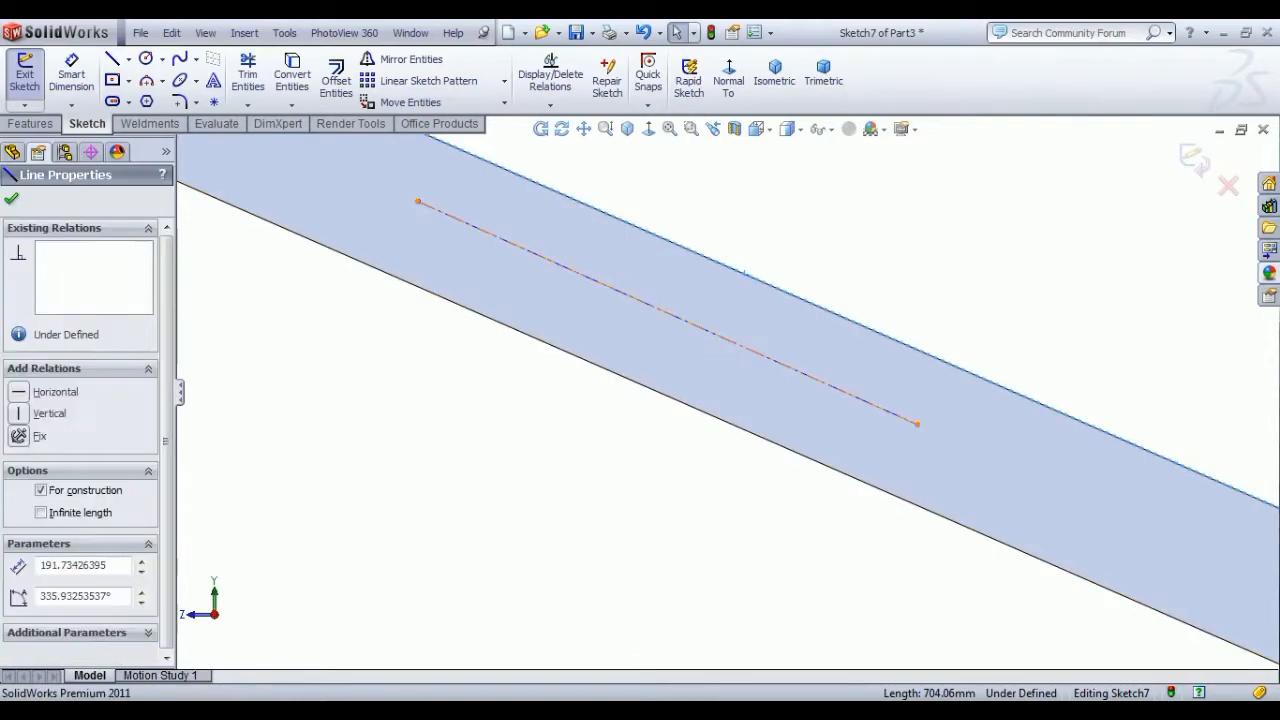
left_click(785, 291, "ctrl")
left_click(794, 279)
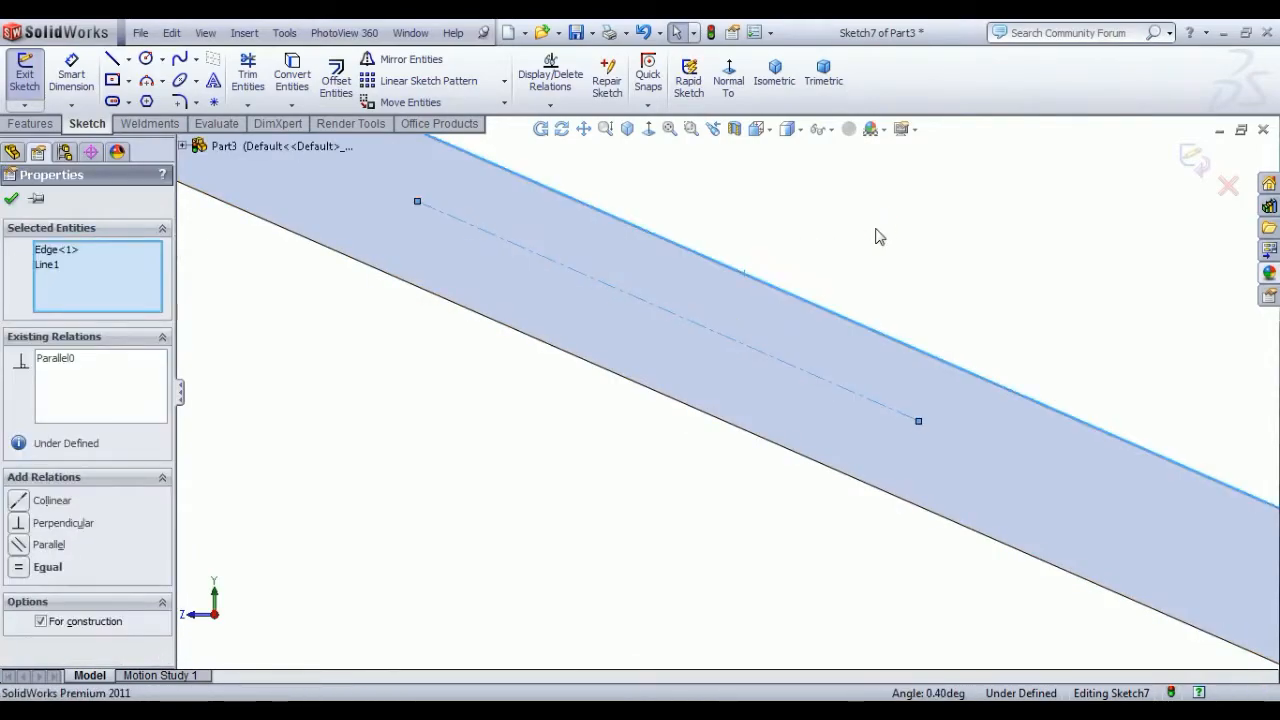
left_click(877, 237)
Step: Make the sloped arm's upper and lower edges symmetric about the centerline
left_click_drag(775, 250, 640, 389)
left_click(623, 423)
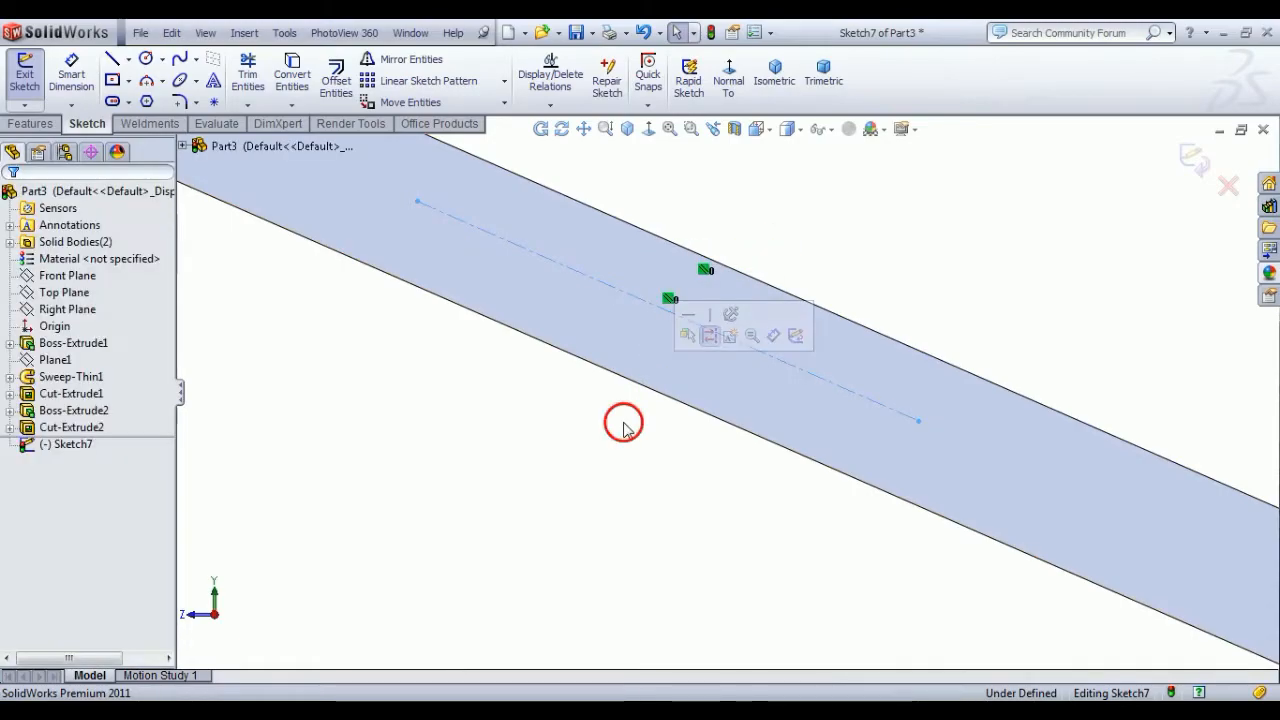
left_click(750, 281)
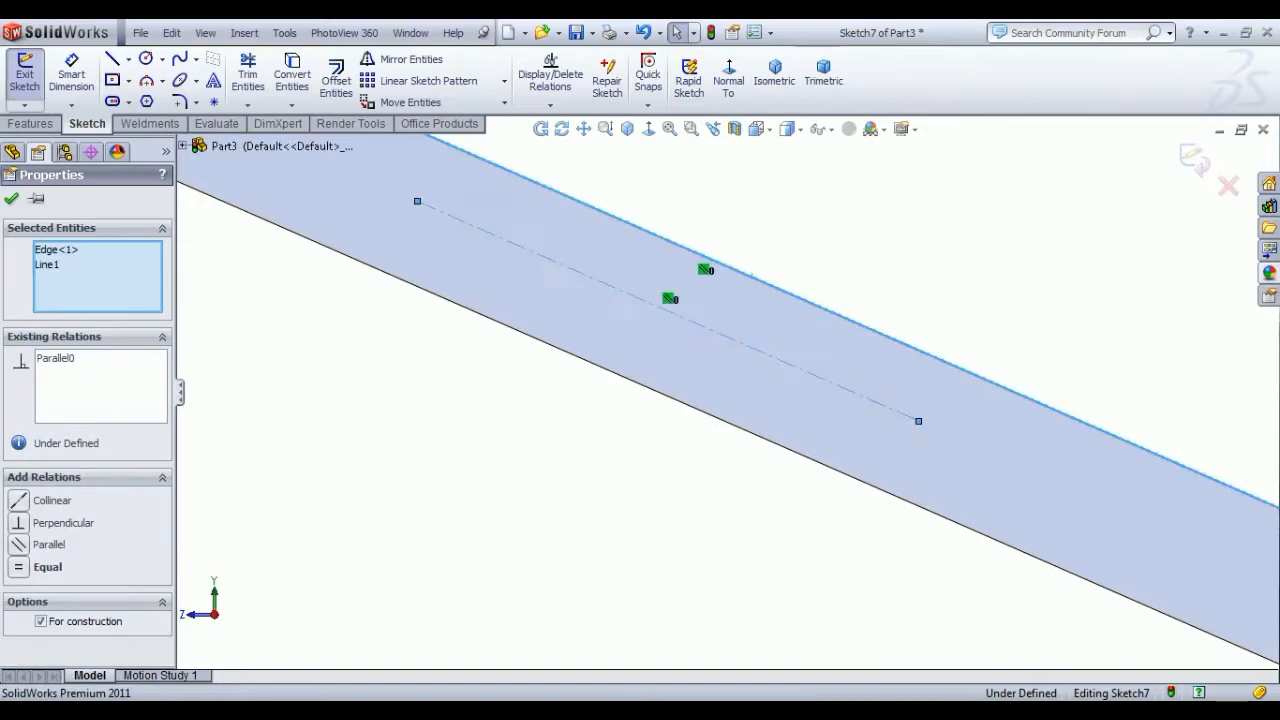
left_click(686, 412, "ctrl")
left_click(733, 325)
left_click(855, 348)
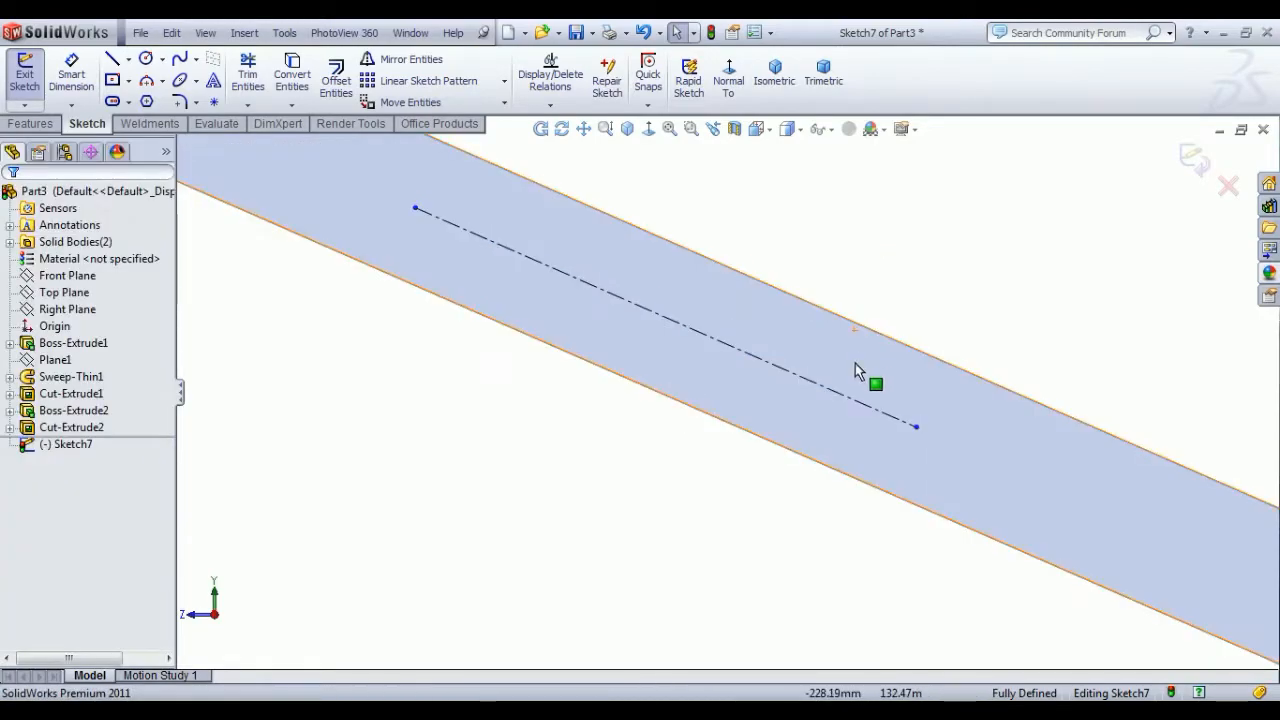
Step: Sketch a circle with a radius of about 15 mm centred on the centerline, near its plate-side end
scroll(797, 394, "up", 1)
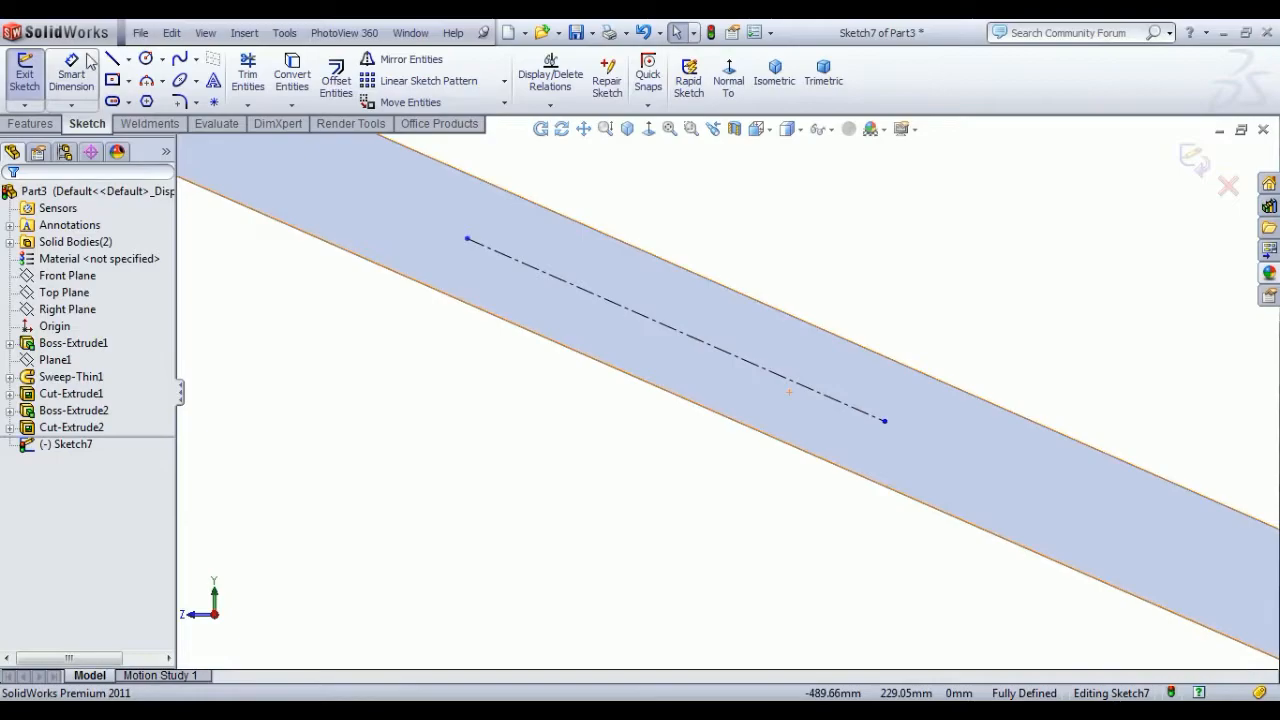
left_click(145, 60)
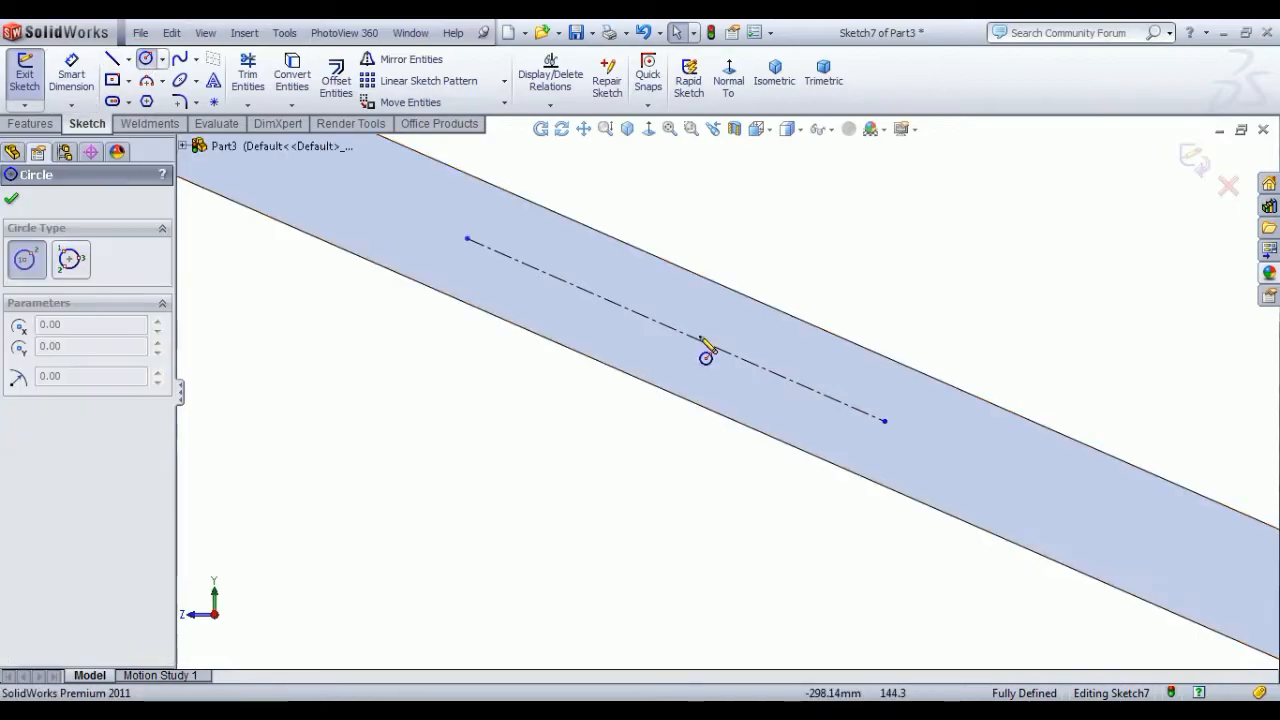
left_click(807, 387)
left_click(822, 420)
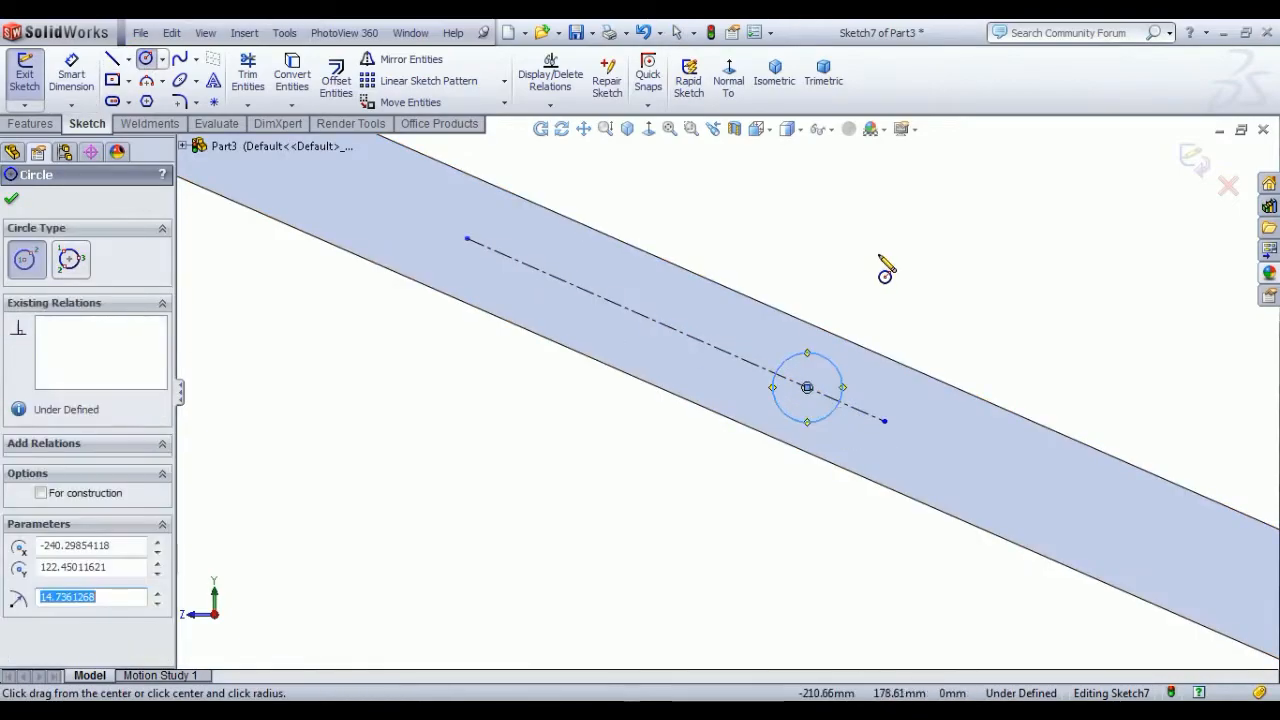
Step: Set the distance from the circle's centre to the base plate's upper corner beneath the sloped arm to 67 mm
right_click(882, 258)
left_click(926, 267)
scroll(955, 475, "up", 2)
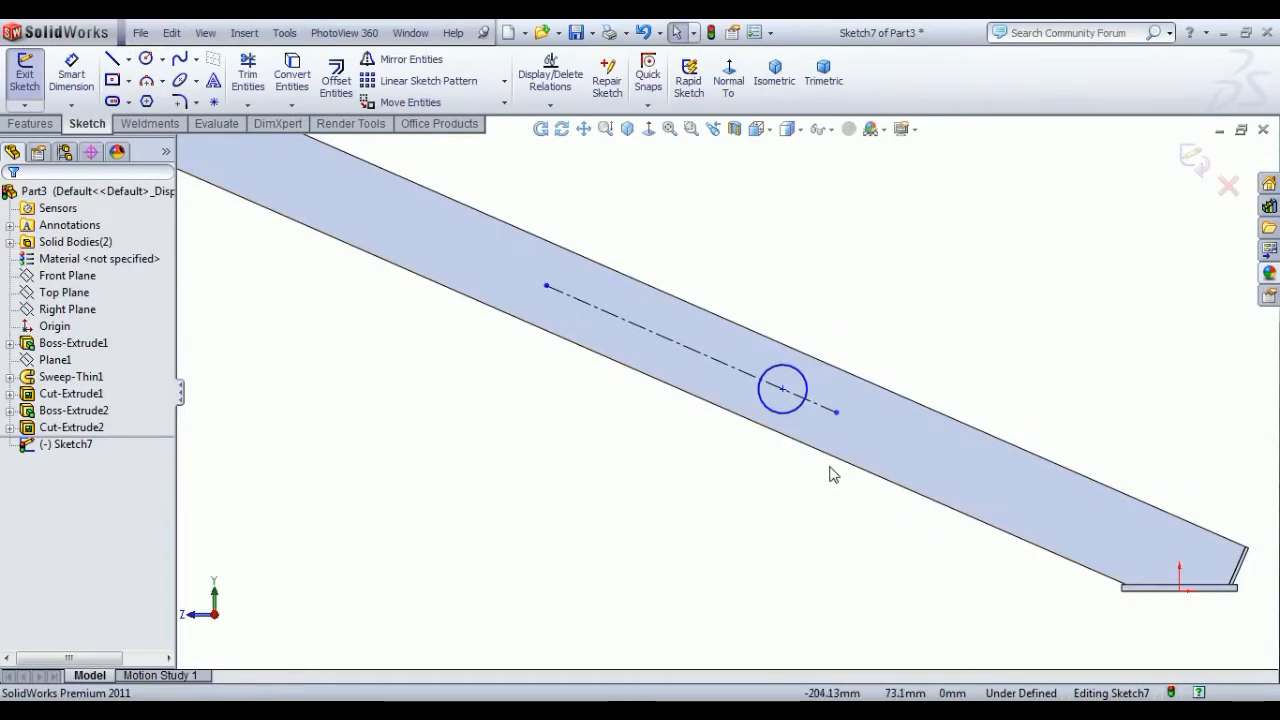
left_click(71, 74)
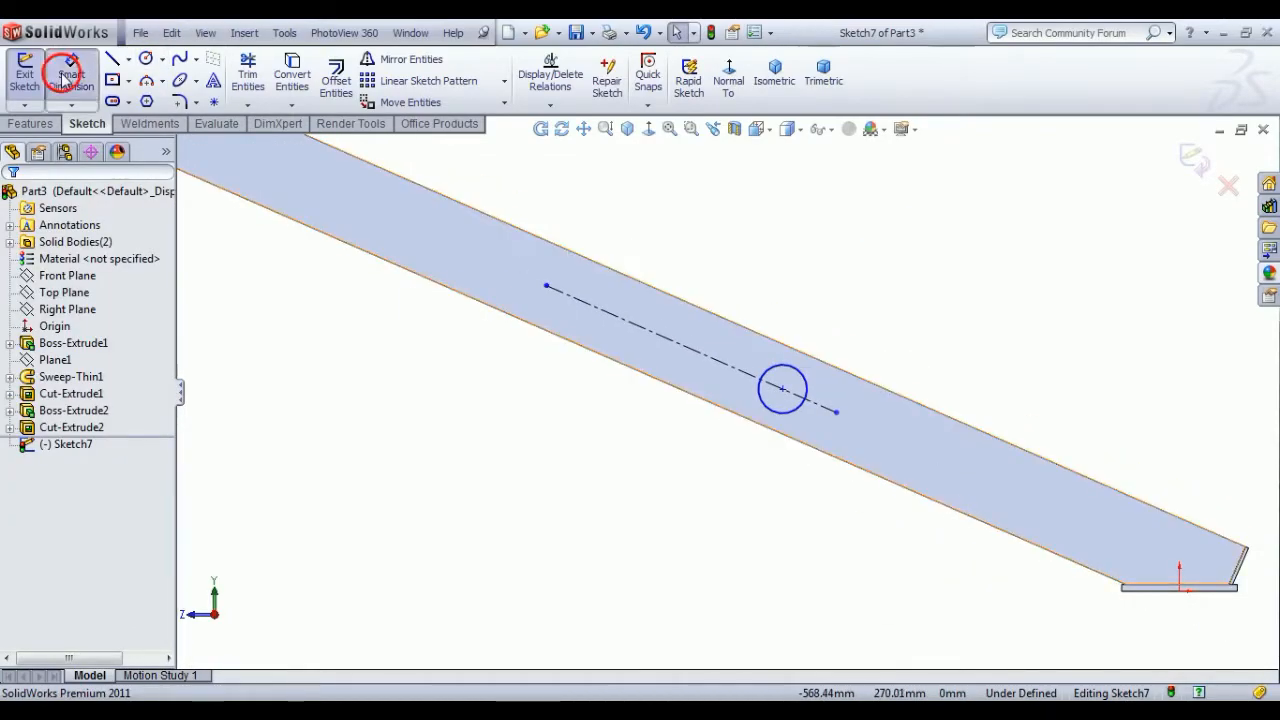
left_click(783, 390)
scroll(1030, 568, "down", 3)
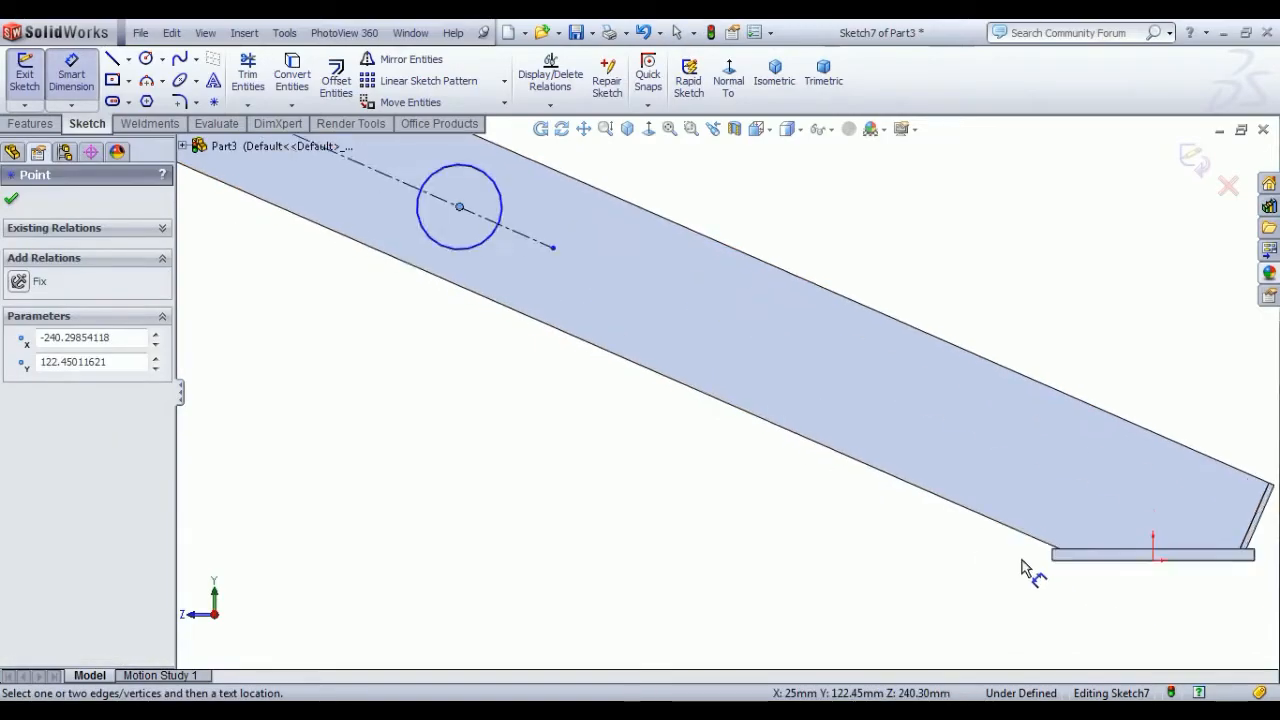
left_click(1033, 525)
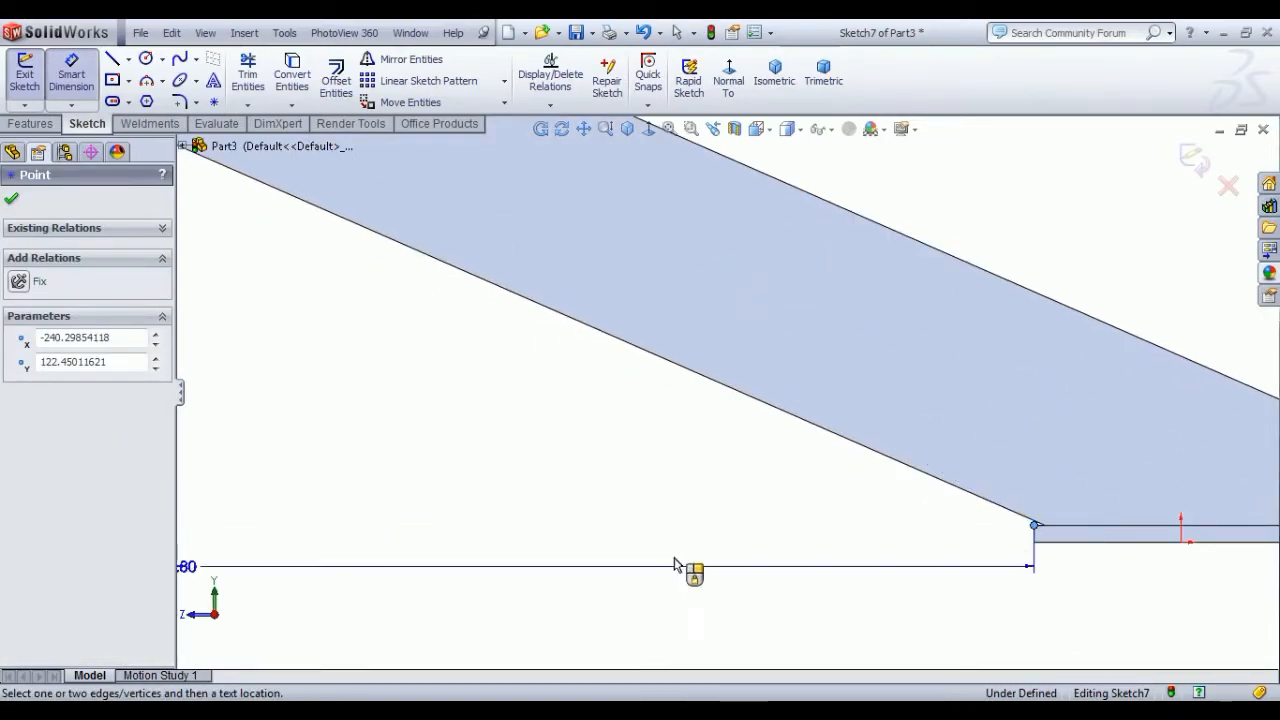
scroll(684, 568, "up", 3)
left_click(560, 433)
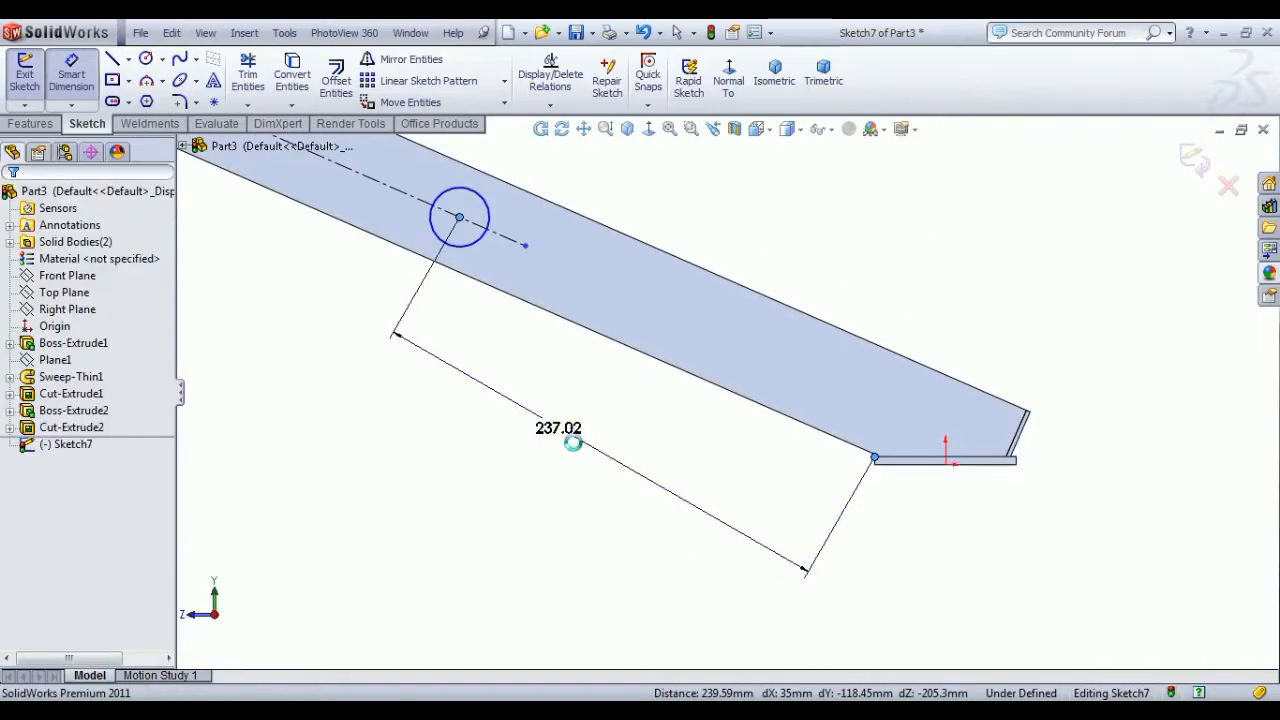
type("67")
key("Return")
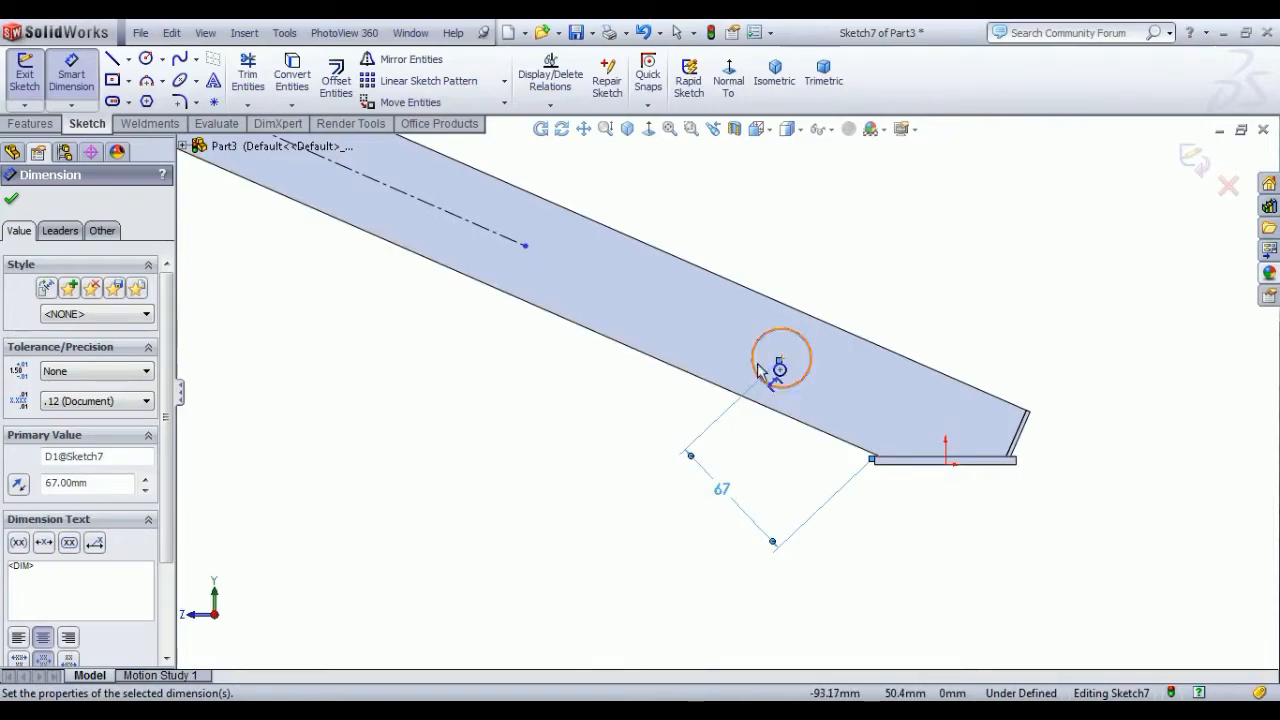
Step: Set the circle's diameter to 10 mm
left_click(804, 340)
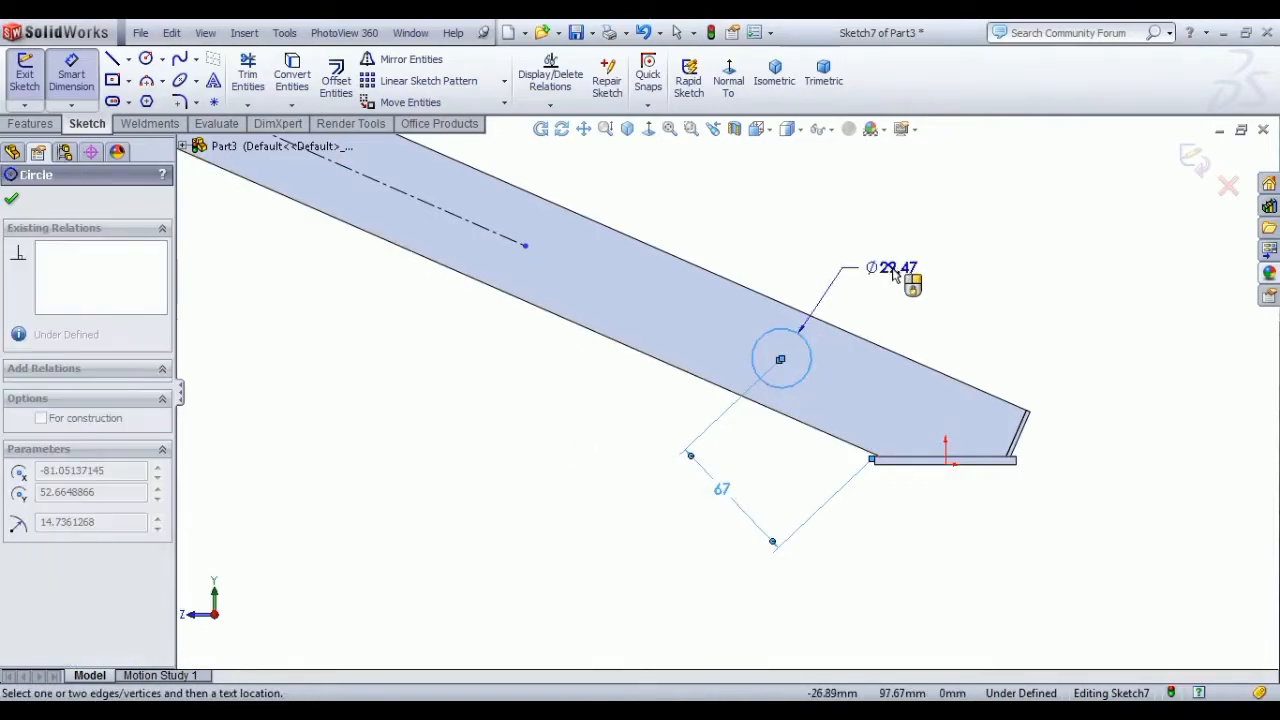
left_click(893, 272)
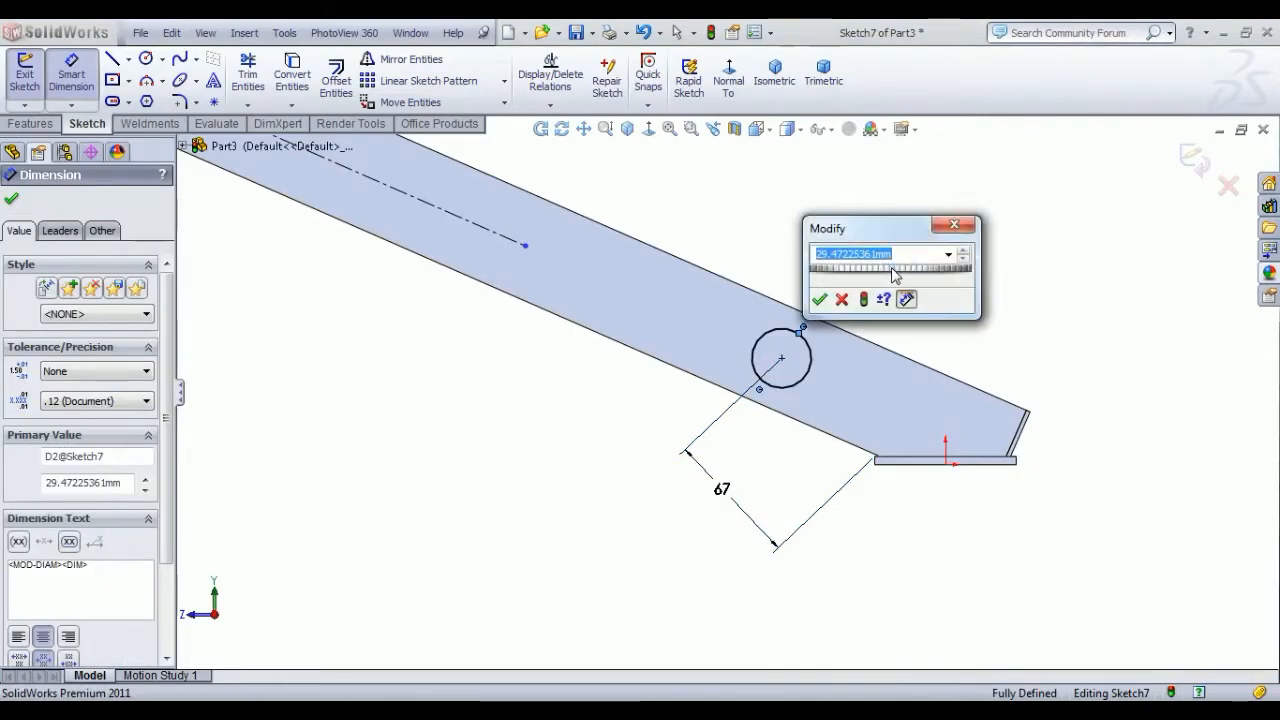
type("10")
key("Return")
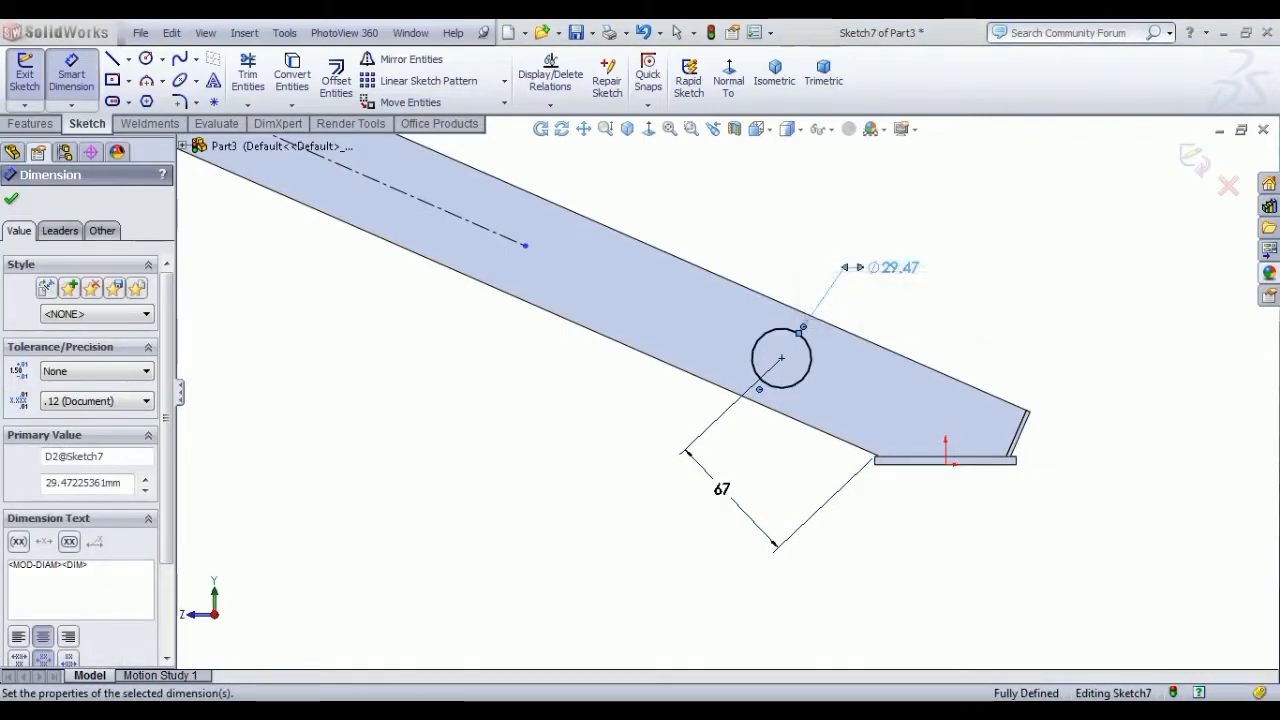
right_click(966, 214)
left_click(1008, 228)
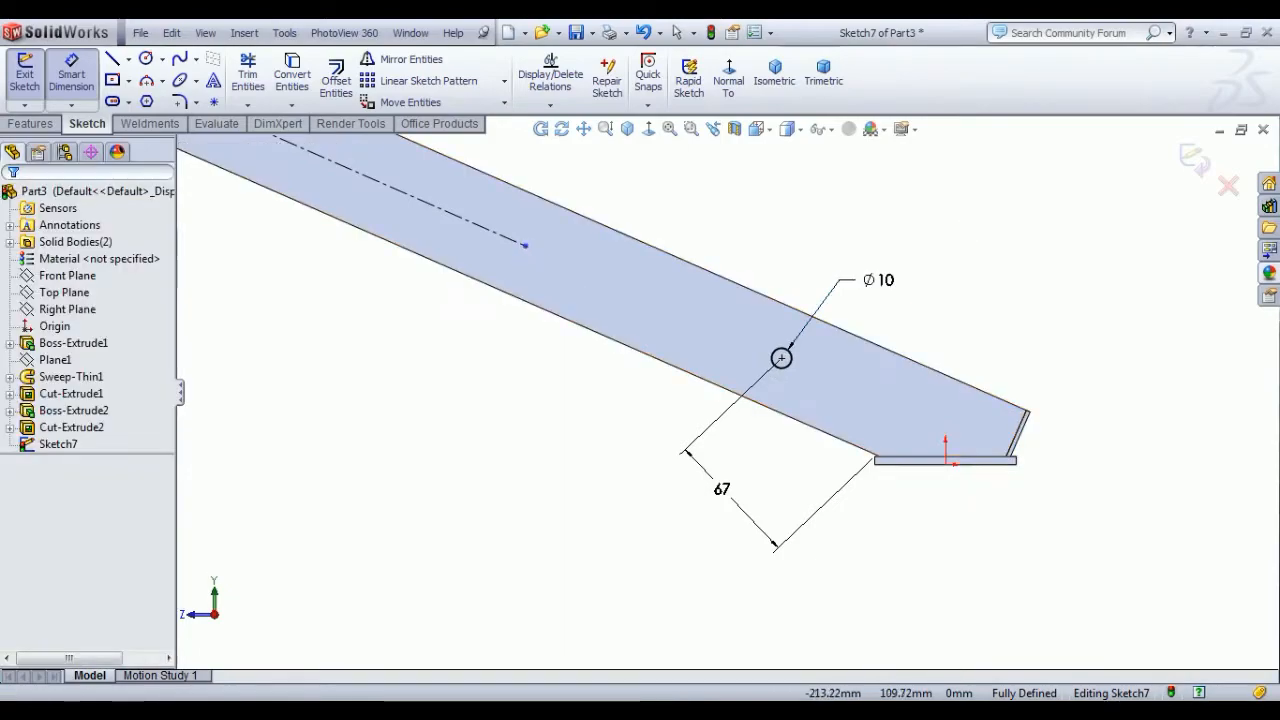
Step: Extend the plate-side end of the centerline past the circle towards the plate
left_click_drag(527, 247, 663, 305)
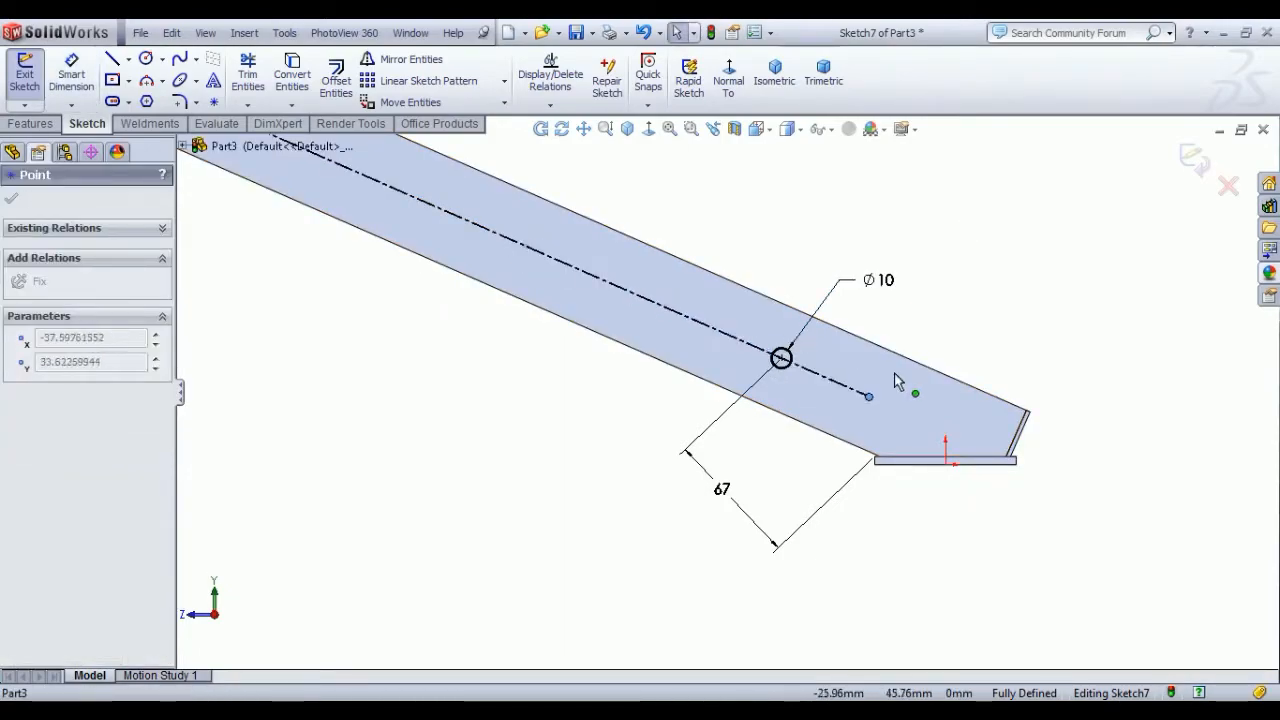
left_click_drag(895, 373, 896, 374)
left_click(1020, 288)
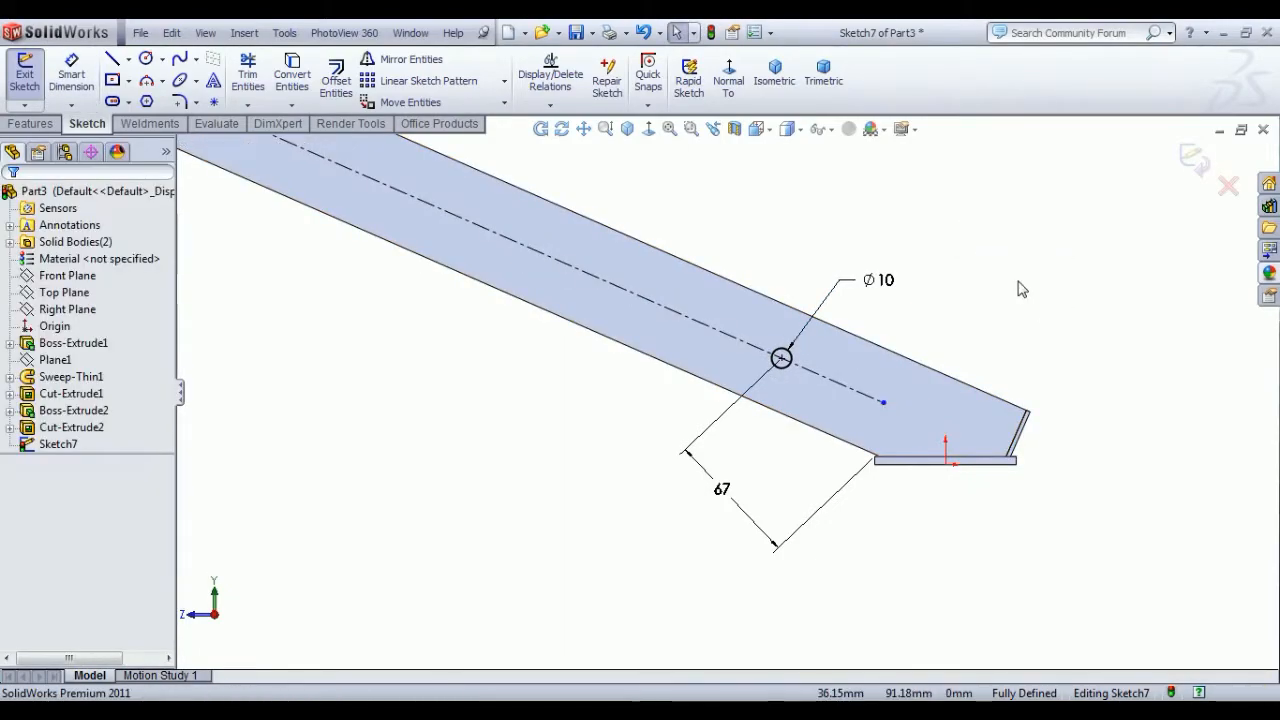
Step: Cut the circle into the sloped arm's side wall with an Extruded Cut using the Up To Next end condition
left_click(29, 76)
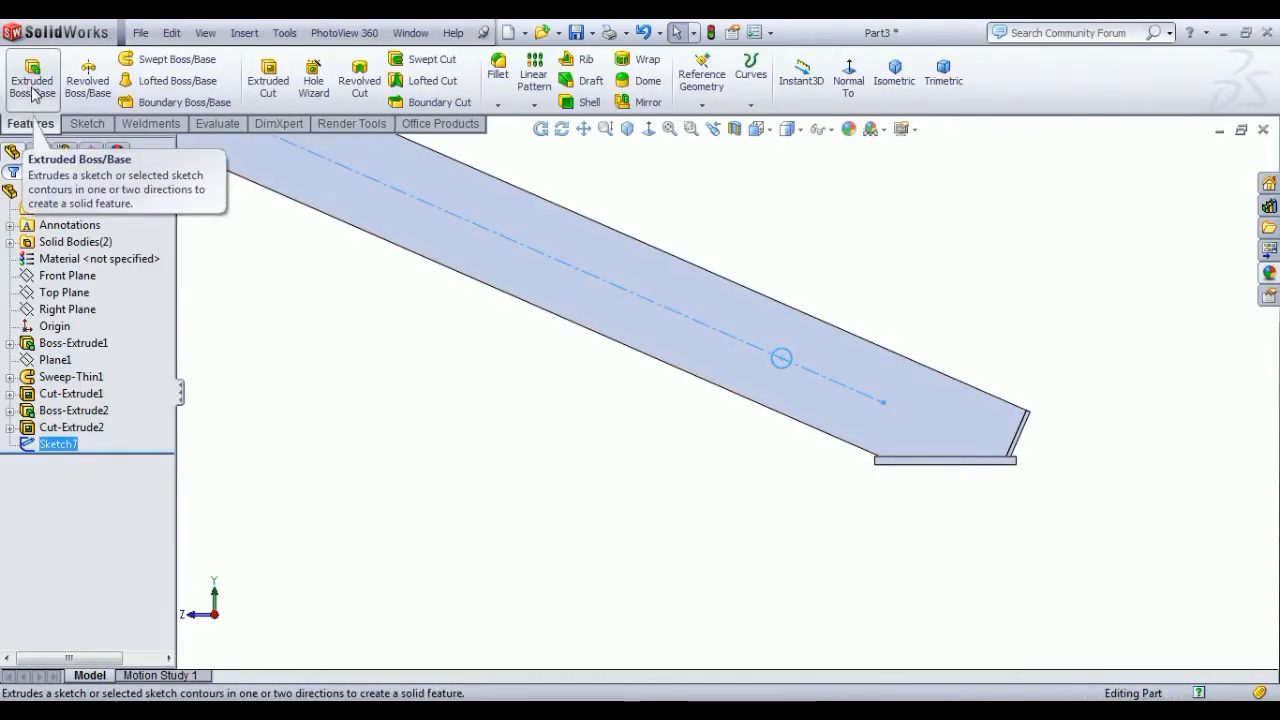
left_click(268, 80)
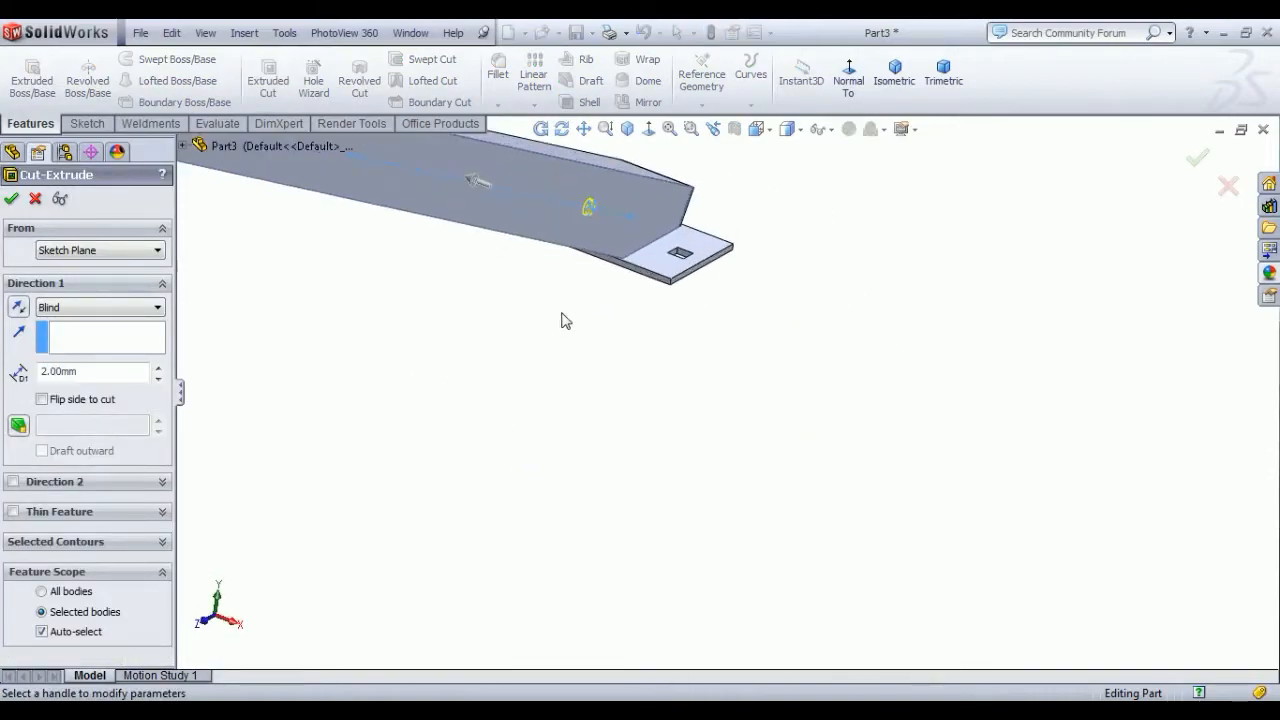
left_click(70, 307)
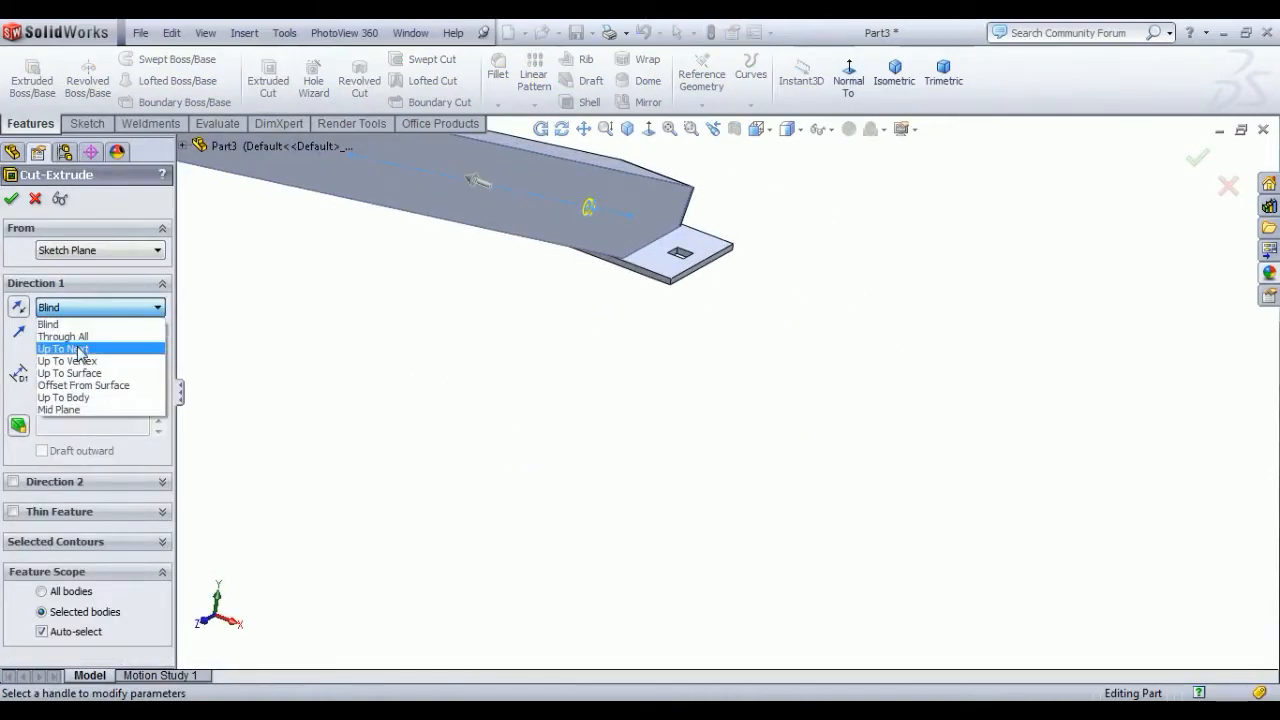
left_click(76, 349)
scroll(537, 242, "down", 2)
scroll(536, 242, "down", 1)
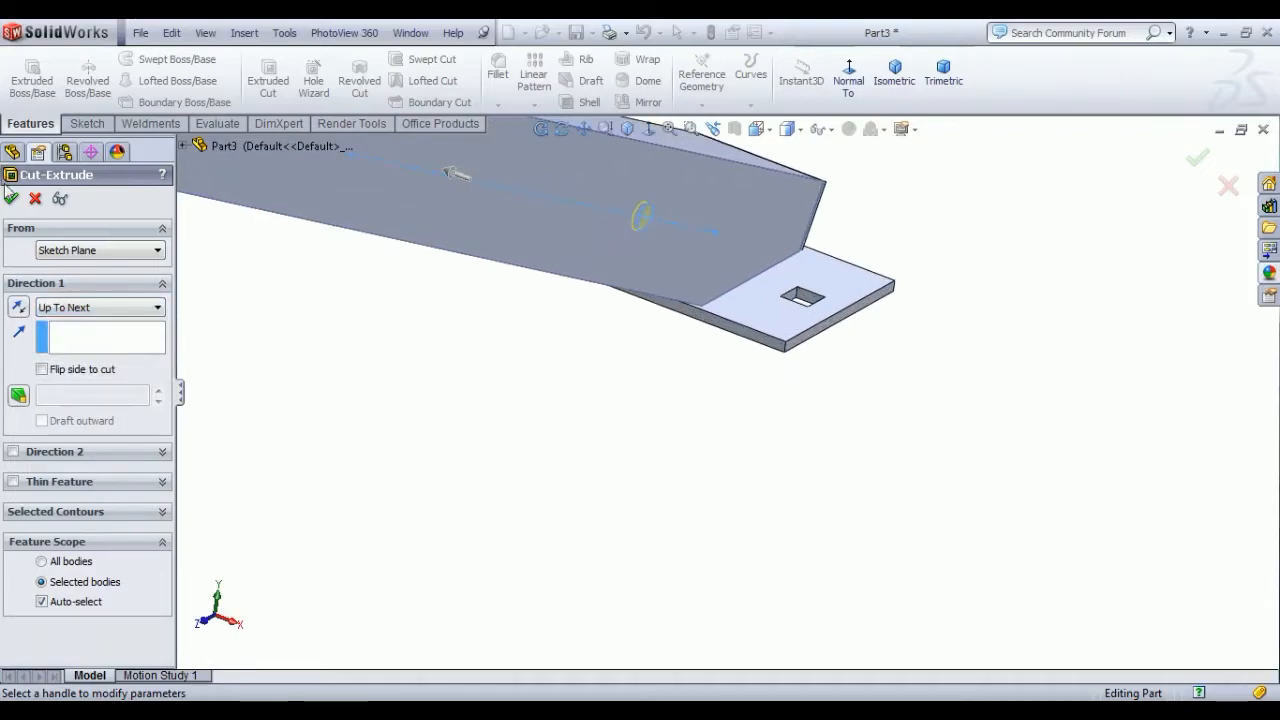
left_click(14, 200)
left_click(535, 388)
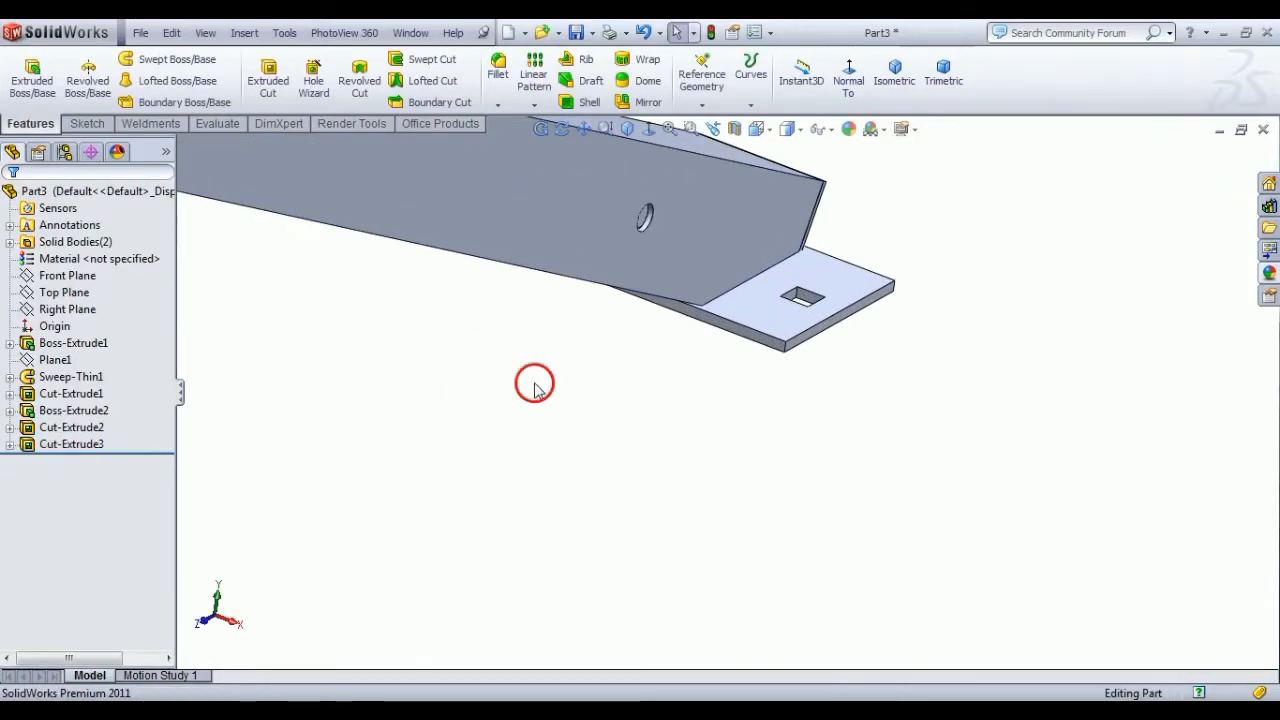
middle_click_drag(535, 388, 560, 360)
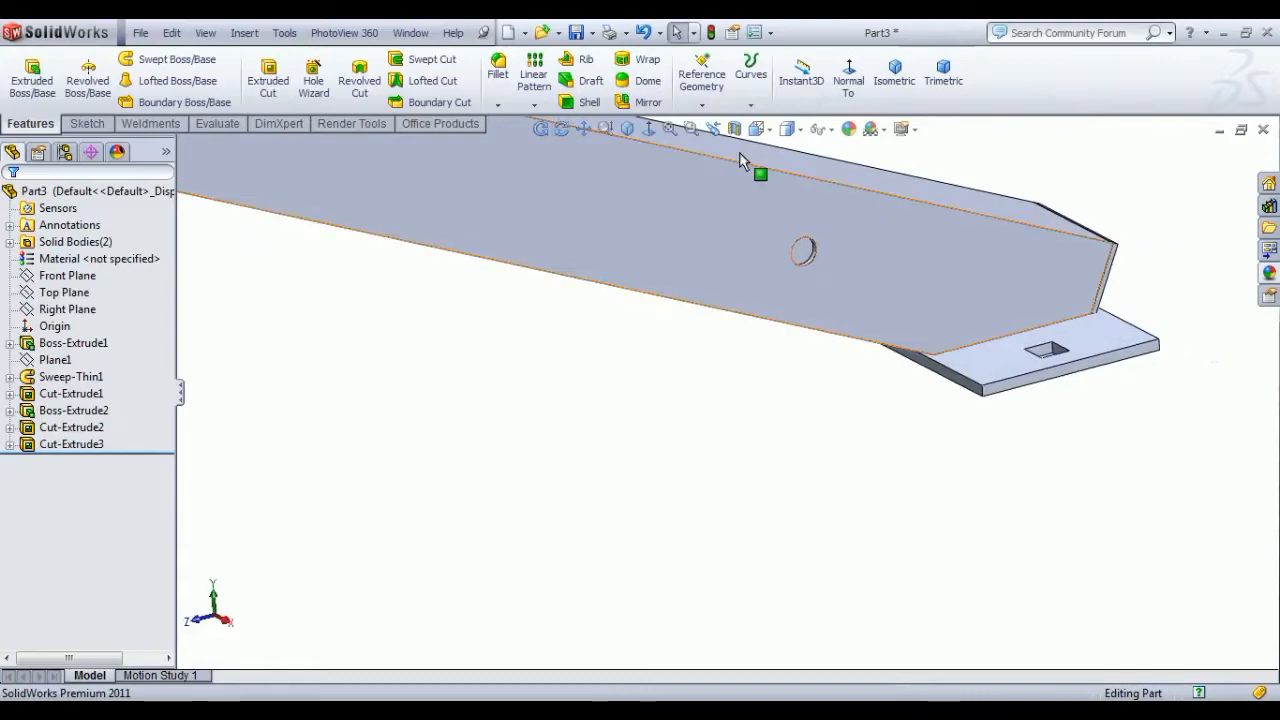
Step: Create a linear pattern of the 10 mm hole along the sloped arm's upper edge with 50 mm spacing and 7 instances
left_click(894, 70)
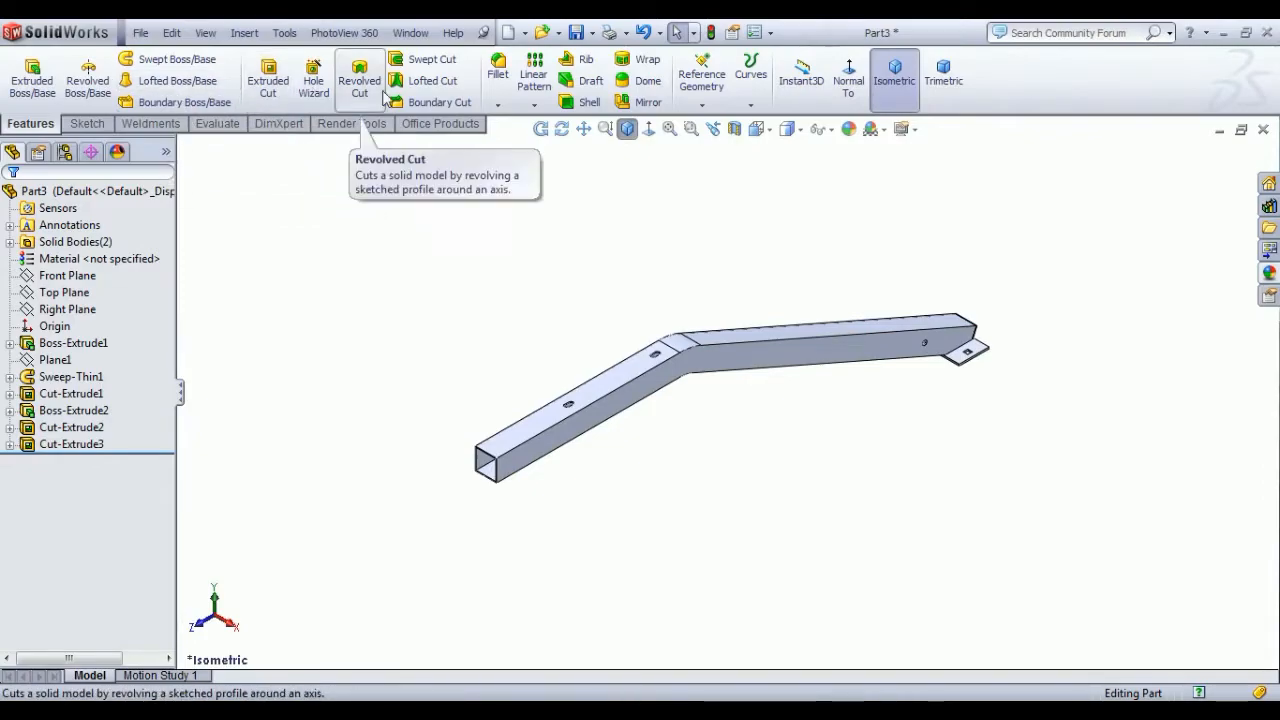
left_click(533, 80)
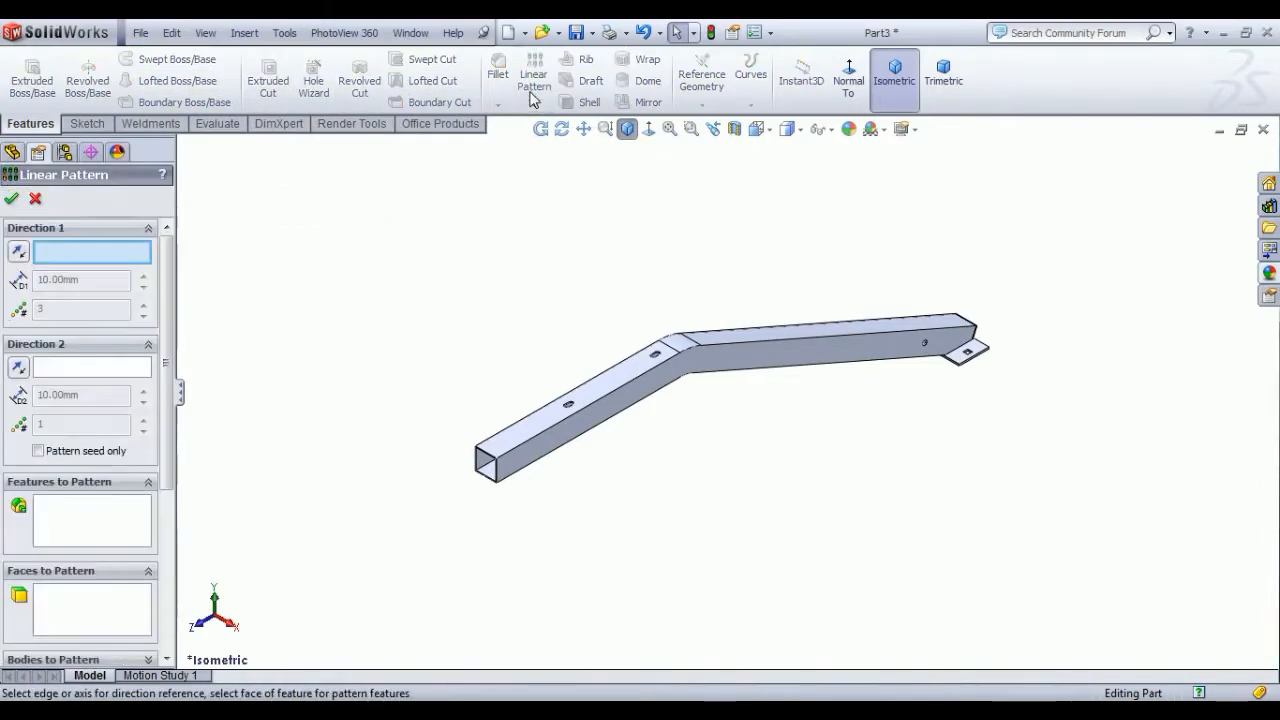
left_click(869, 341)
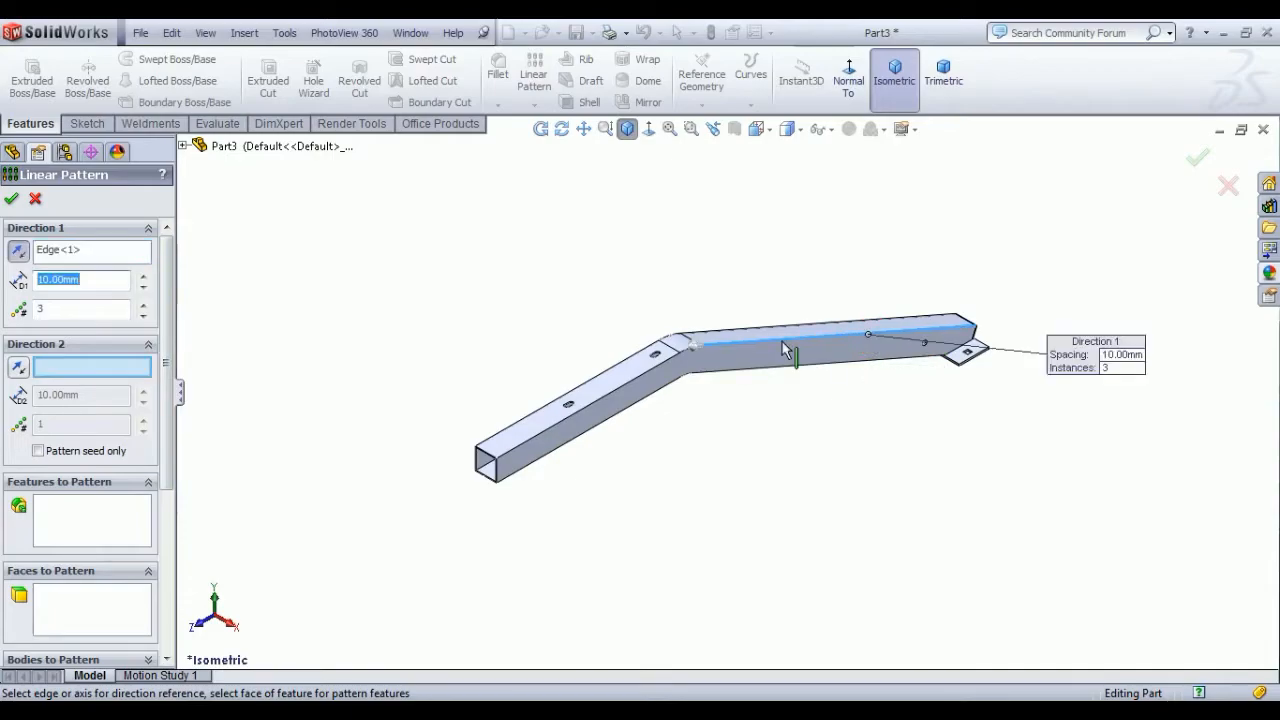
double_click(55, 311)
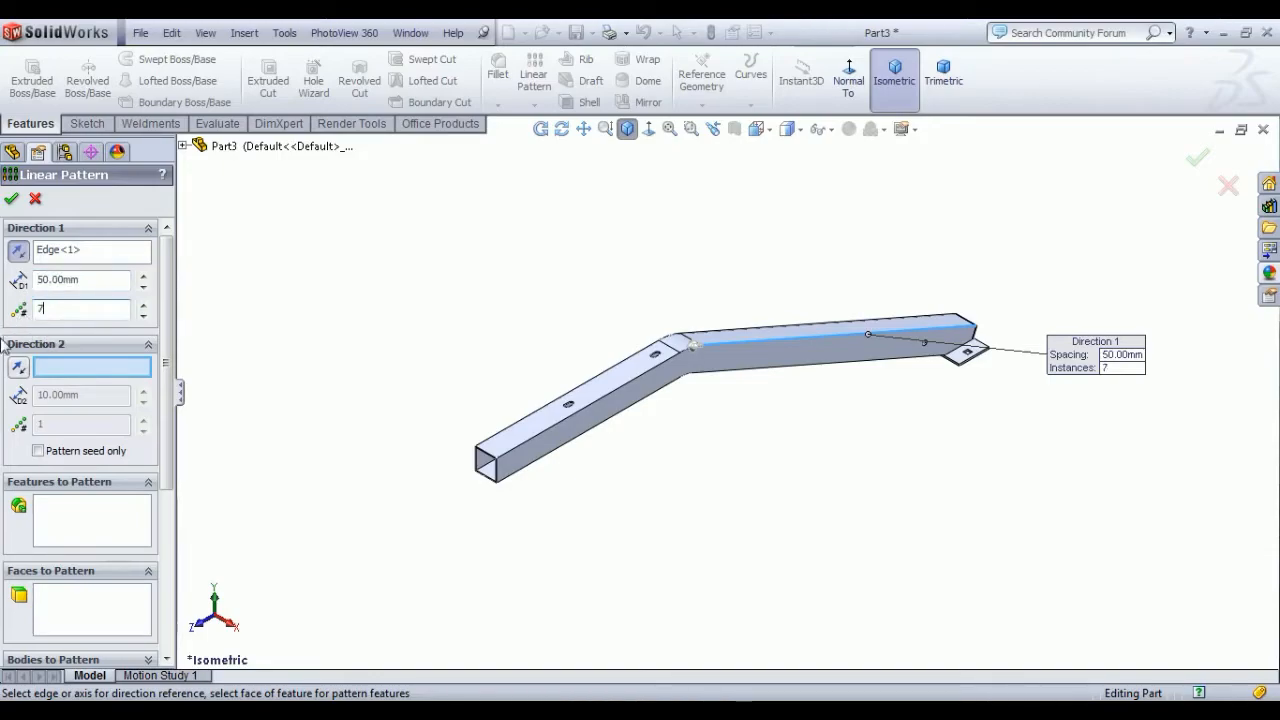
left_click(82, 536)
scroll(946, 317, "down", 5)
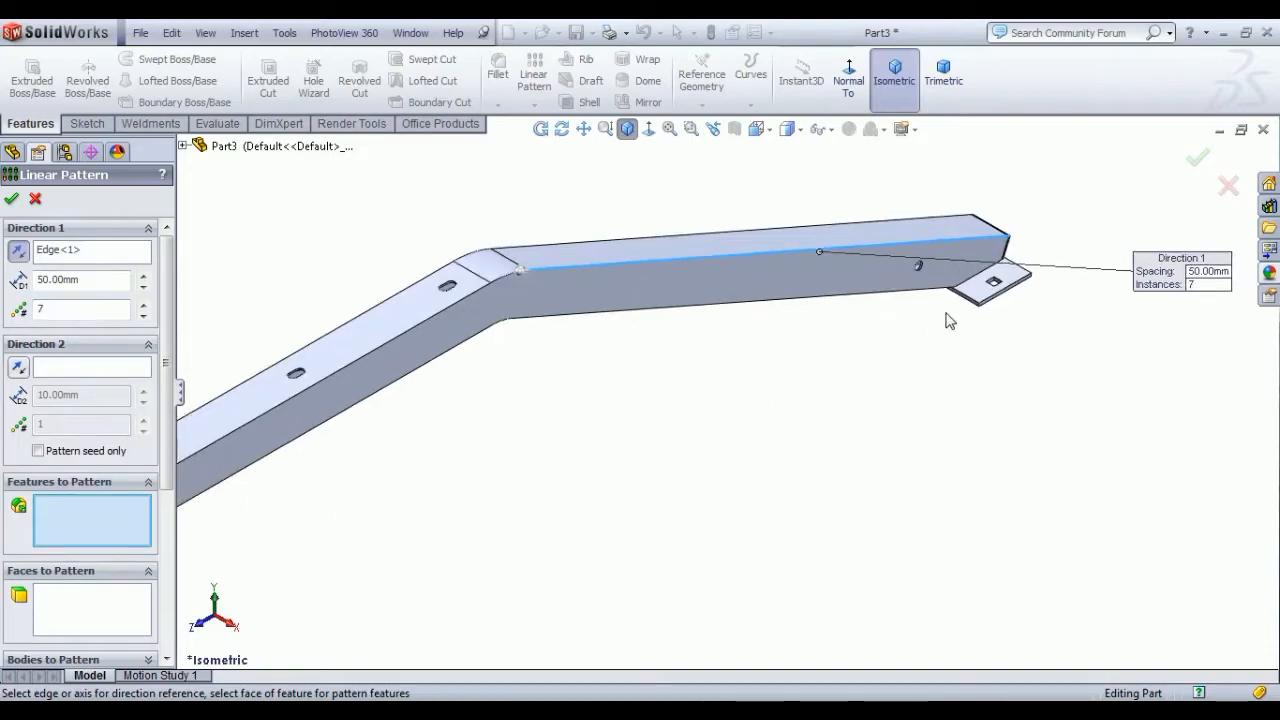
scroll(840, 310, "down", 6)
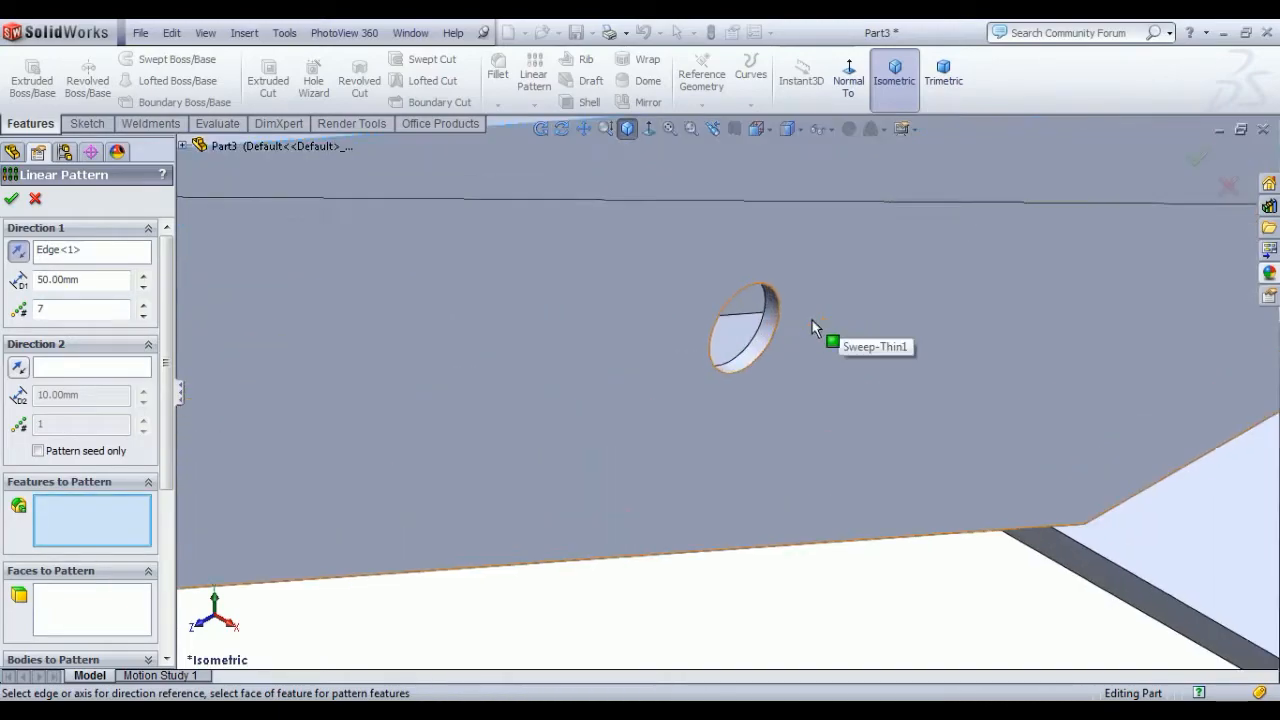
left_click(750, 320)
scroll(748, 355, "up", 8)
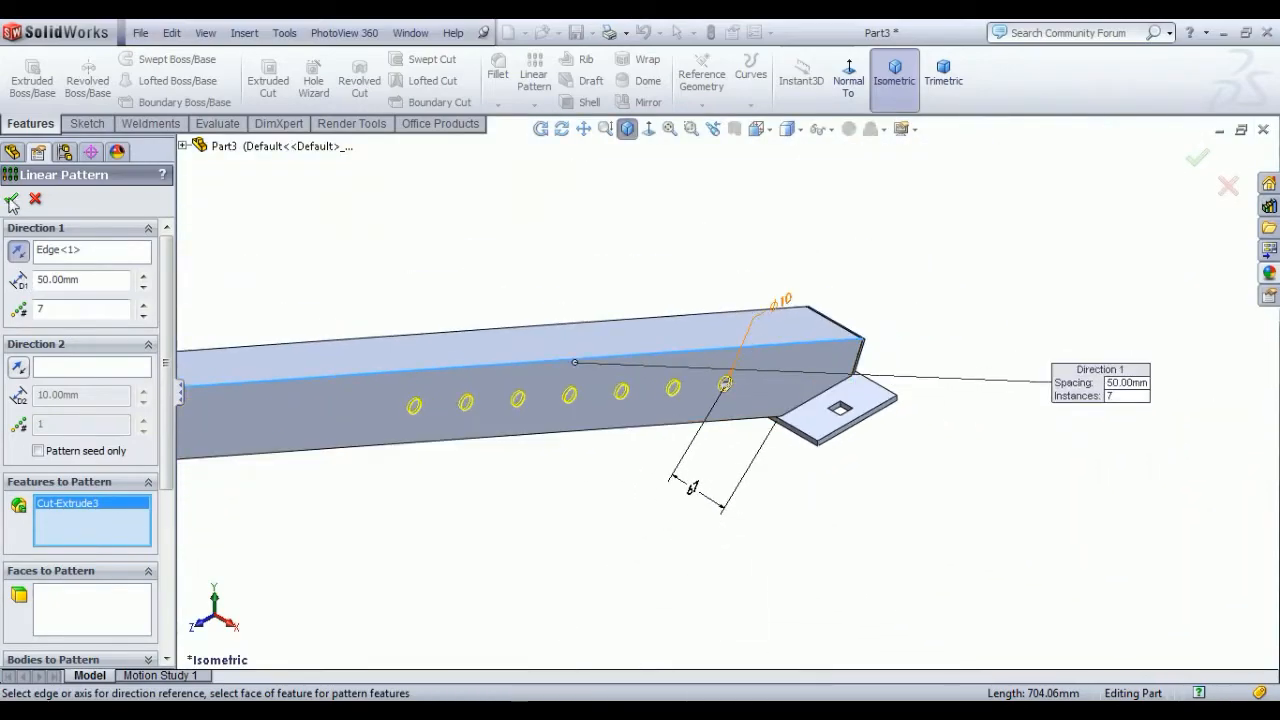
left_click(12, 201)
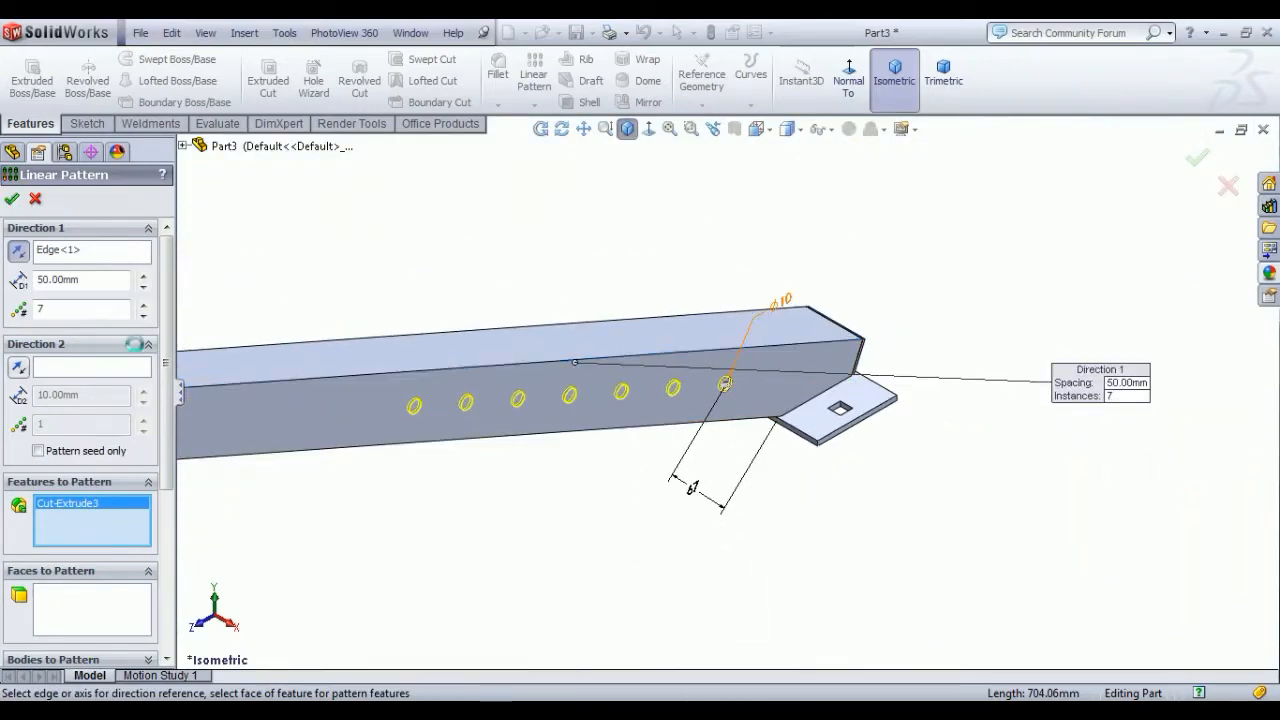
left_click(358, 508)
Step: Set up a constant-radius fillet of 1 mm on the tube's four outer lengthwise edges
key("f")
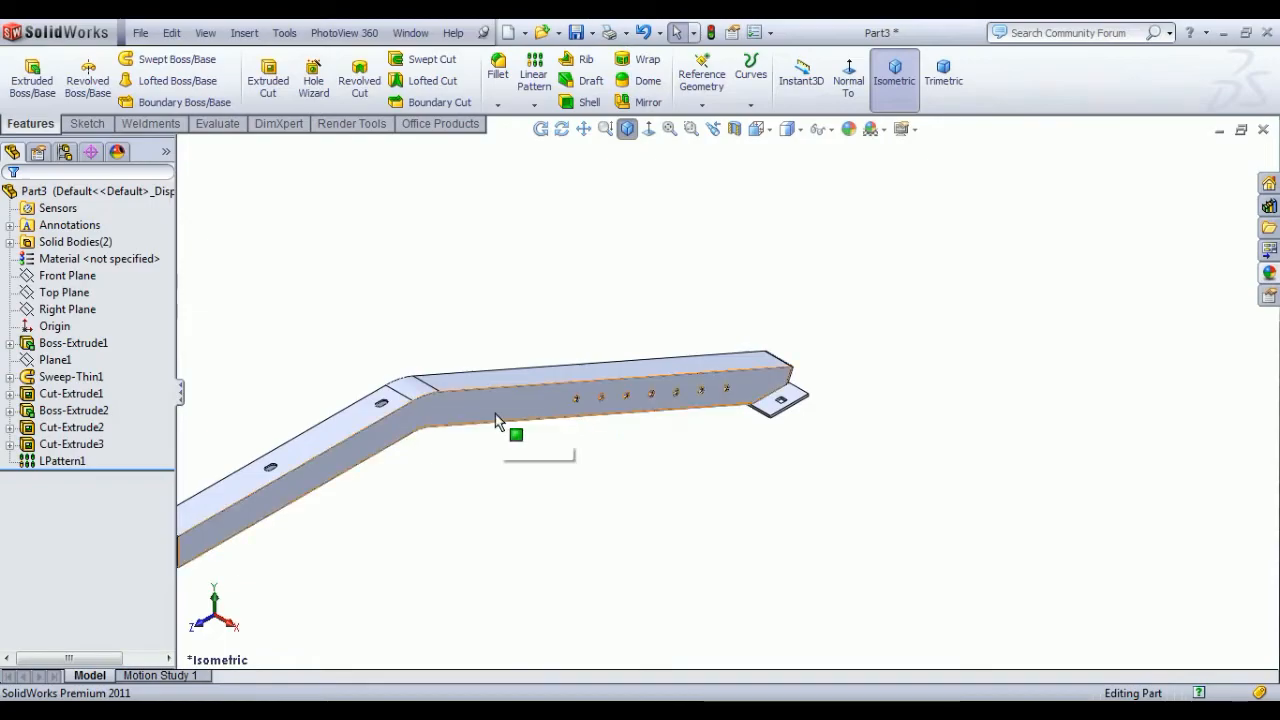
key("z")
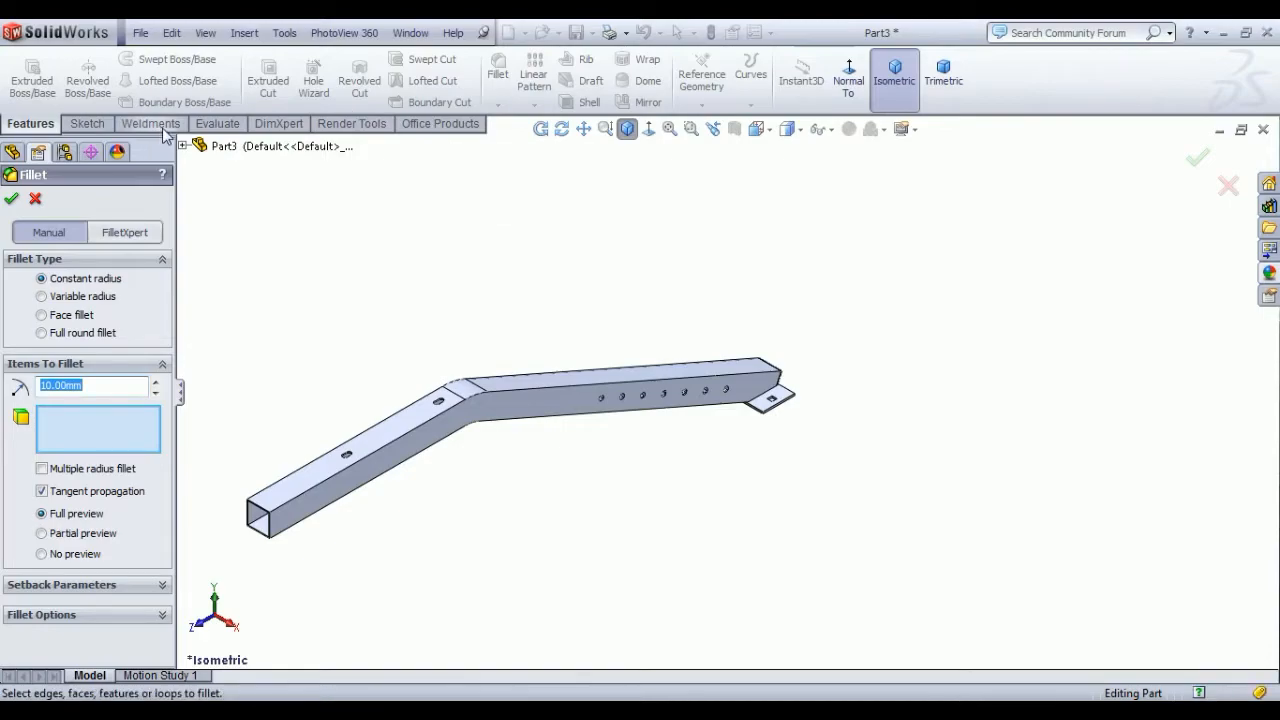
left_click(300, 500)
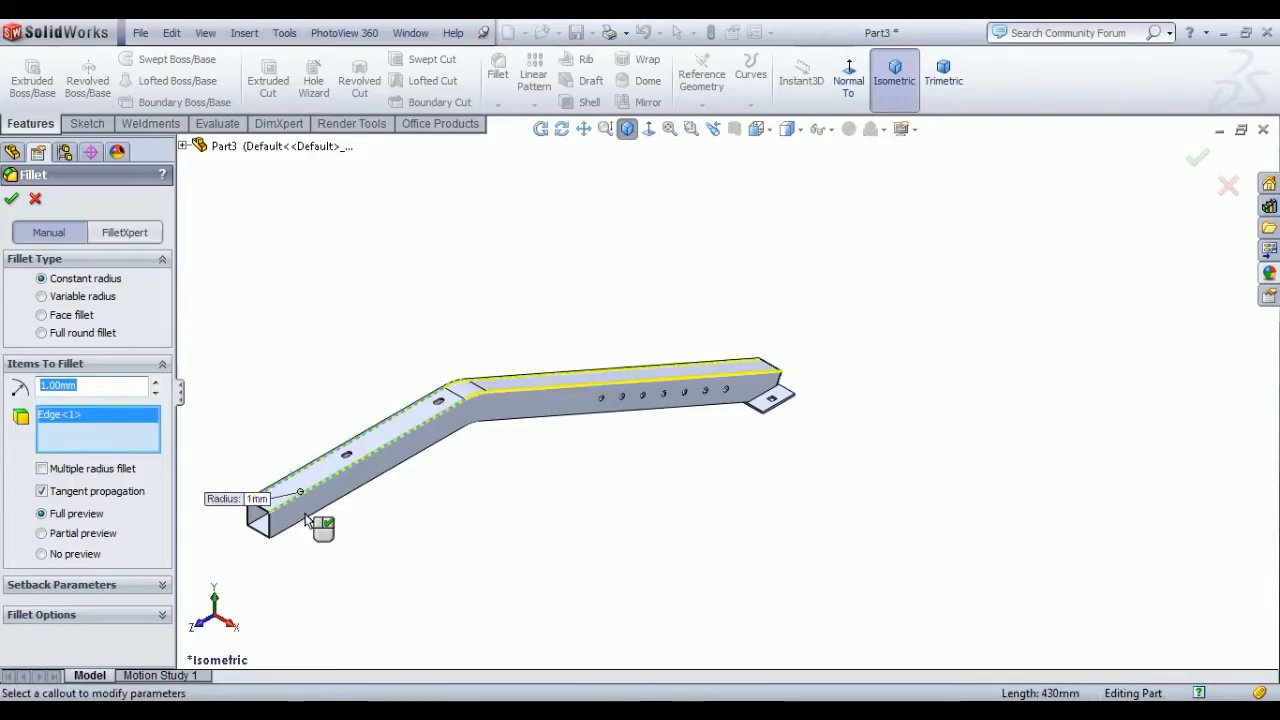
left_click(308, 516)
middle_click_drag(318, 560, 440, 600)
left_click(617, 519)
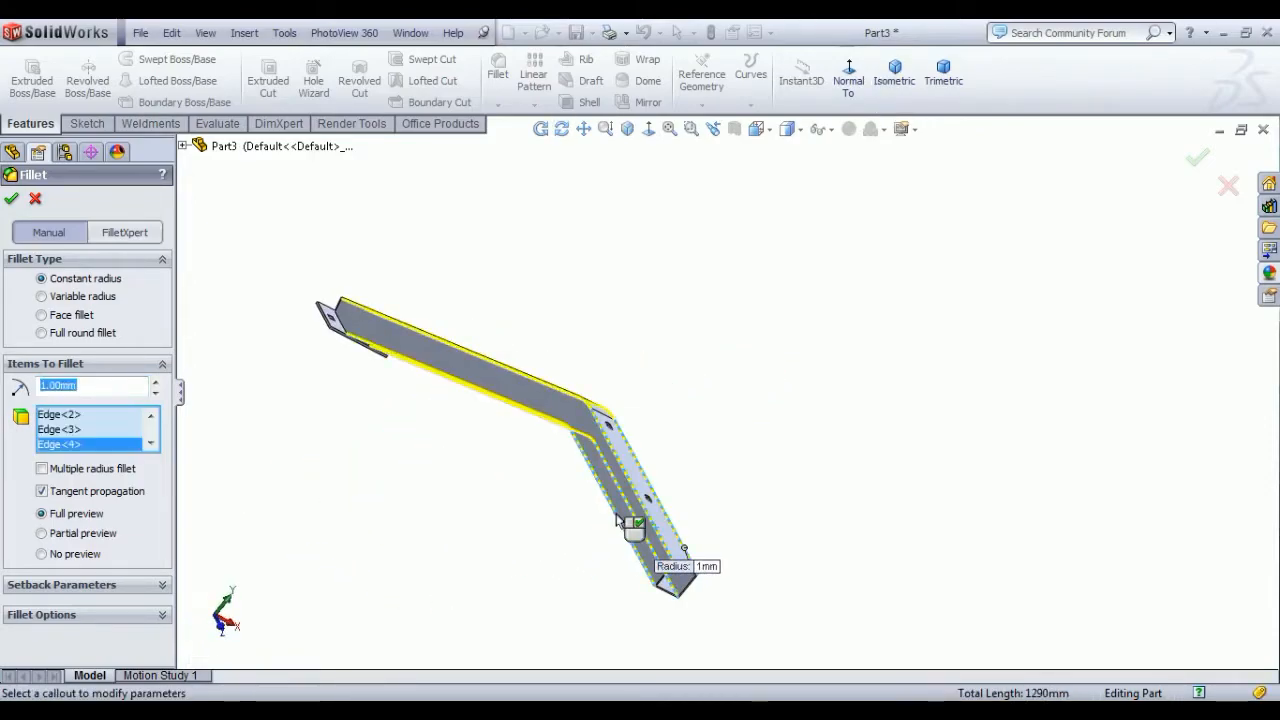
middle_click_drag(882, 449, 1172, 498)
scroll(1140, 445, "down", 4)
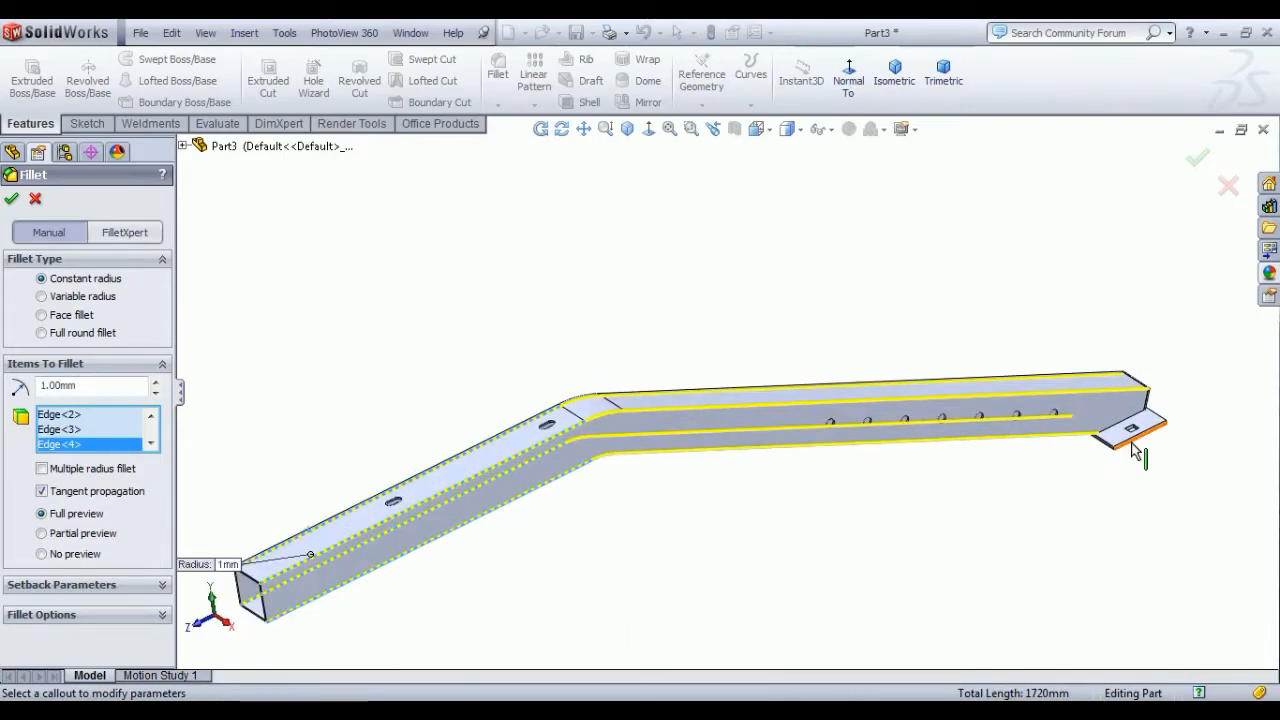
Step: Try to add the short corner edge of the tube's end cap to the 1 mm fillet
scroll(1108, 434, "down", 4)
scroll(823, 449, "up", 2)
scroll(823, 449, "down", 2)
scroll(908, 260, "down", 5)
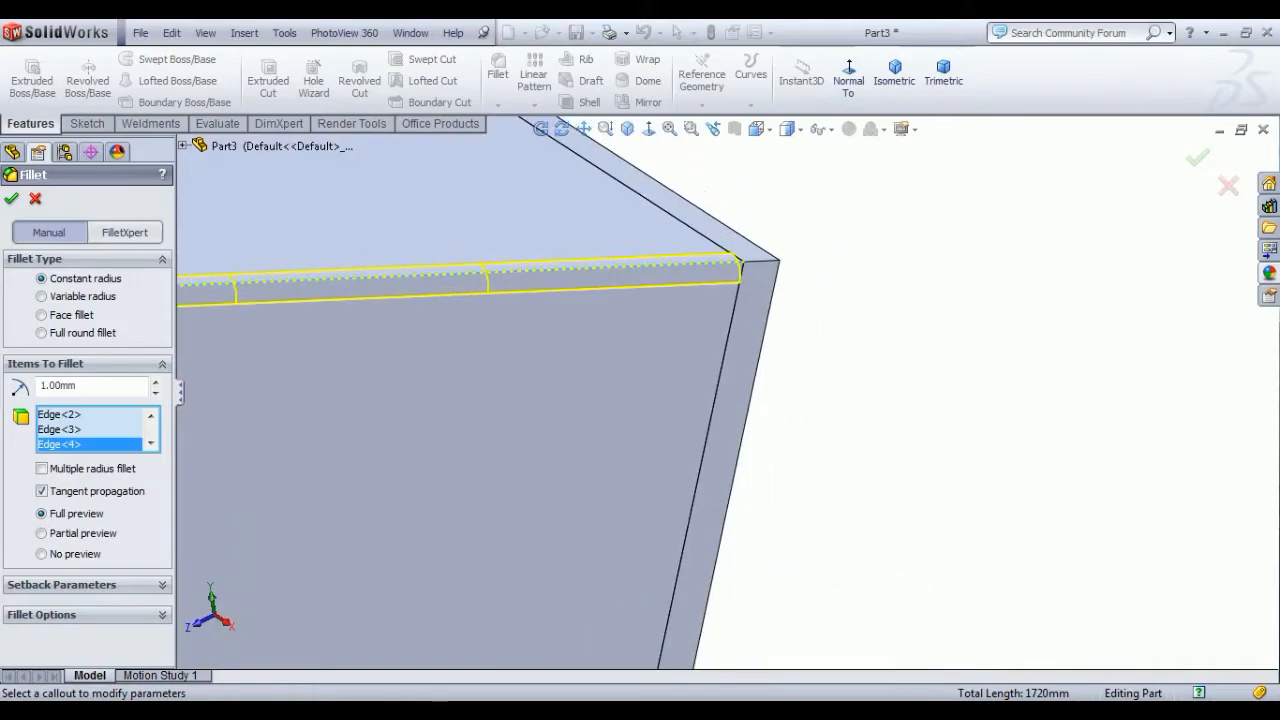
left_click(772, 269)
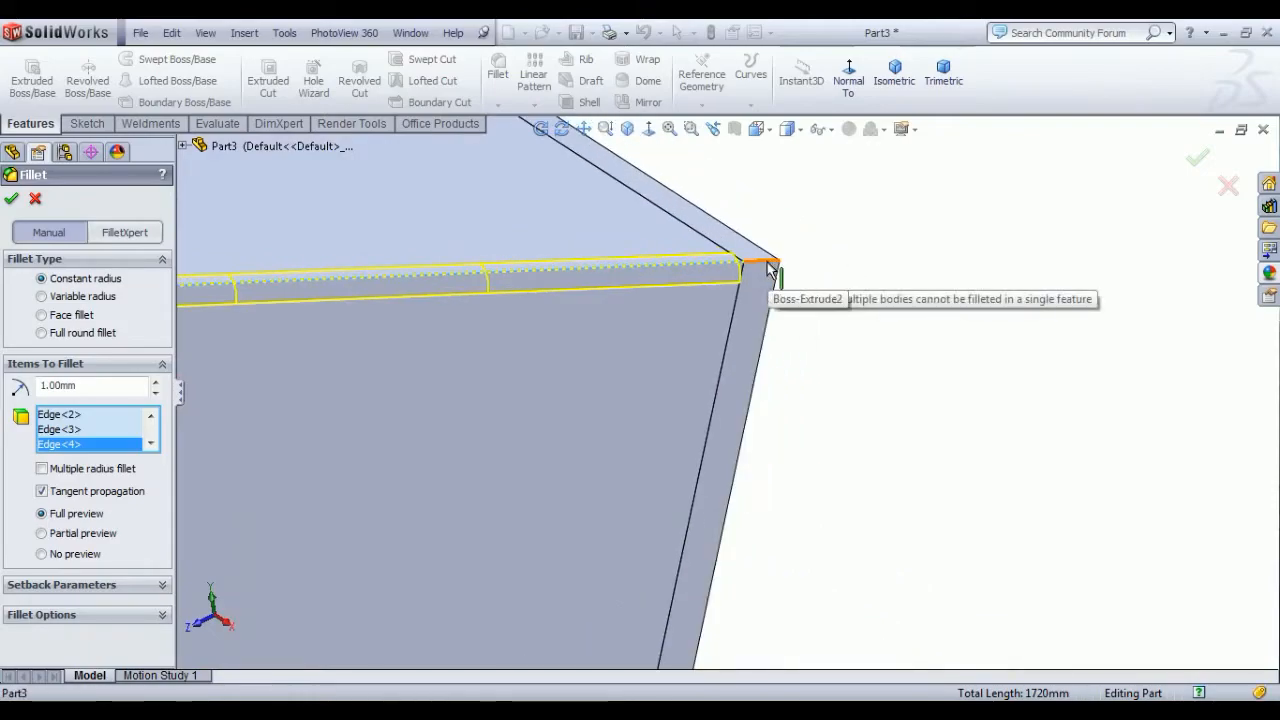
scroll(632, 483, "up", 6)
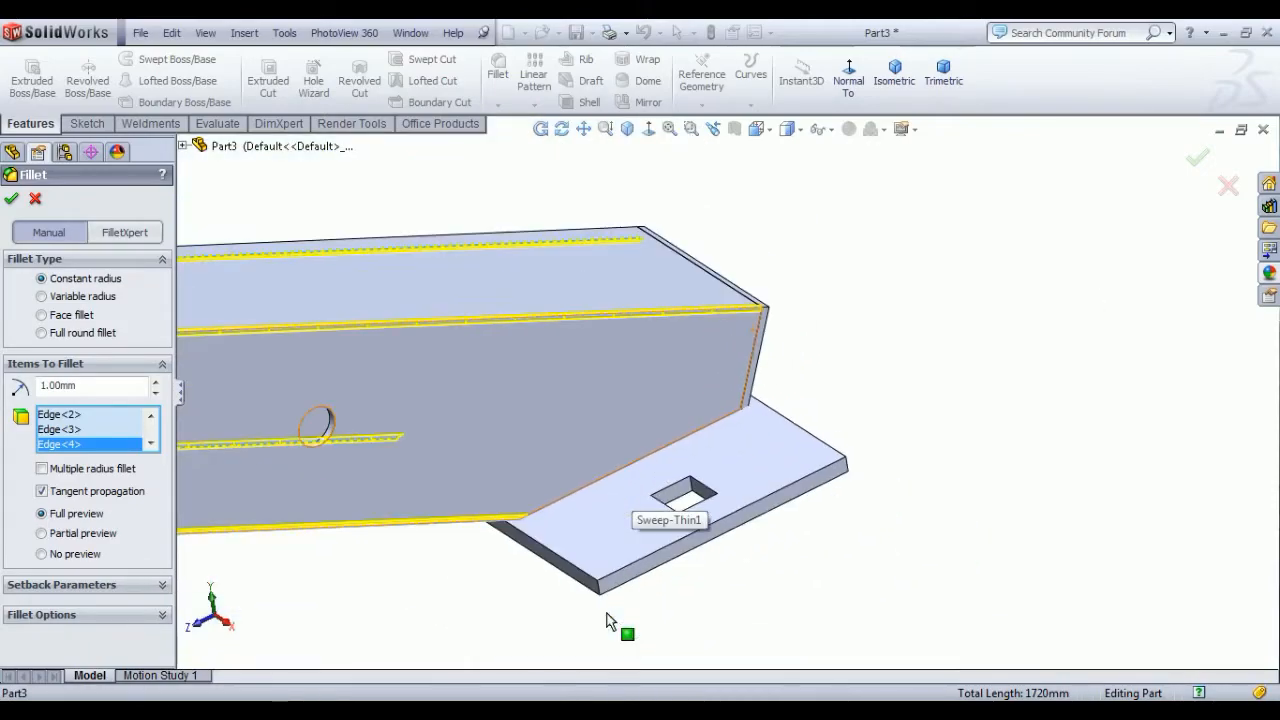
Step: Add the mounting plate's four short corner edges to the fillet selection and apply the 1 mm fillet
left_click(603, 588)
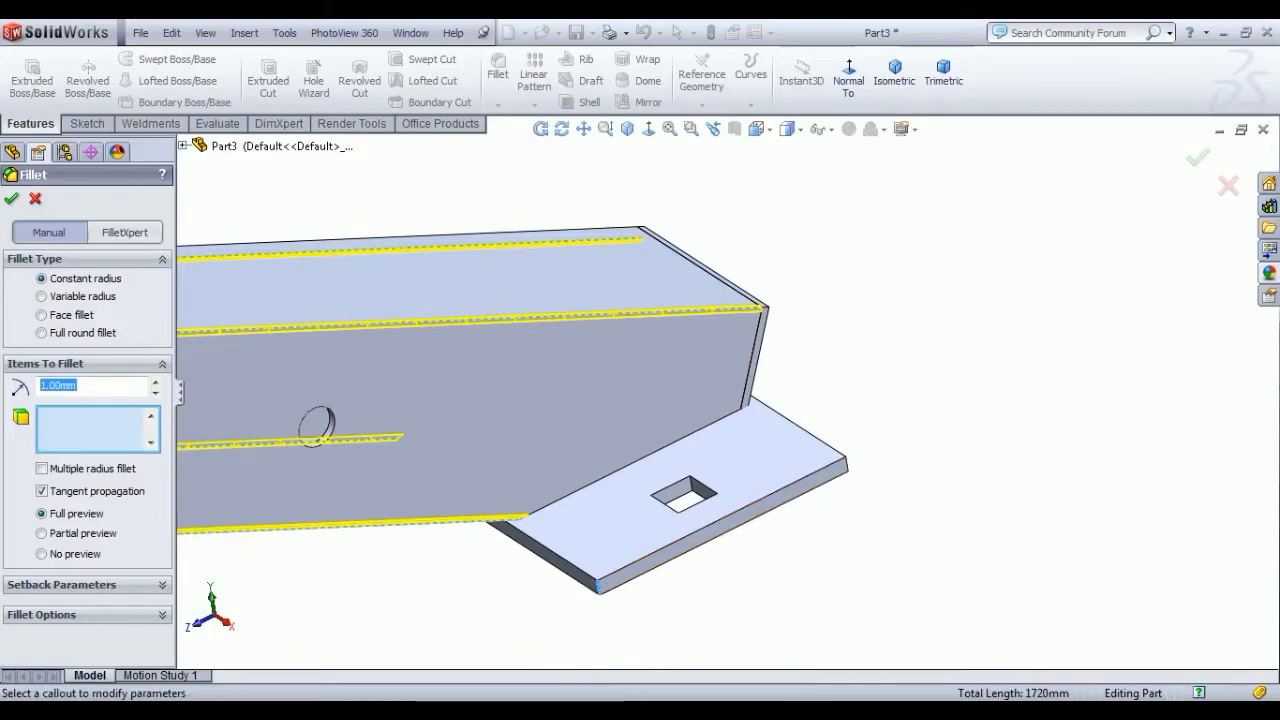
left_click(848, 466)
middle_click_drag(962, 418, 790, 620)
scroll(893, 384, "up", 4)
scroll(843, 274, "down", 5)
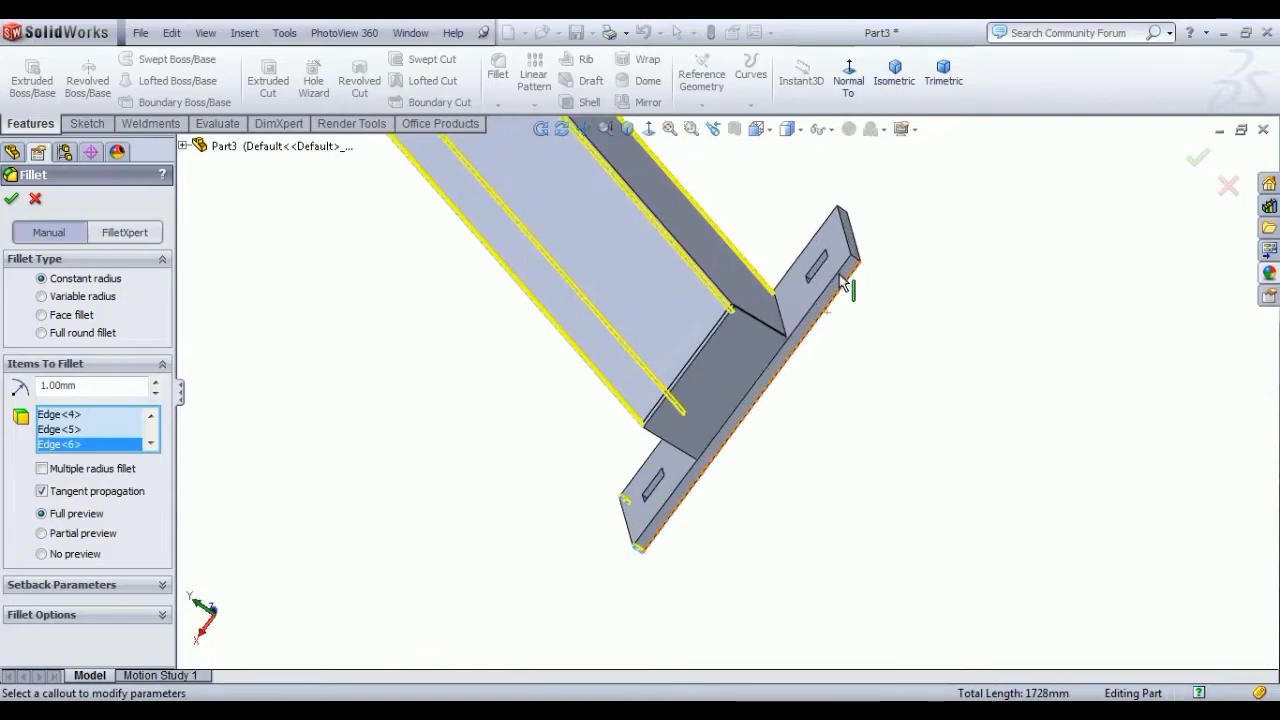
left_click(848, 185)
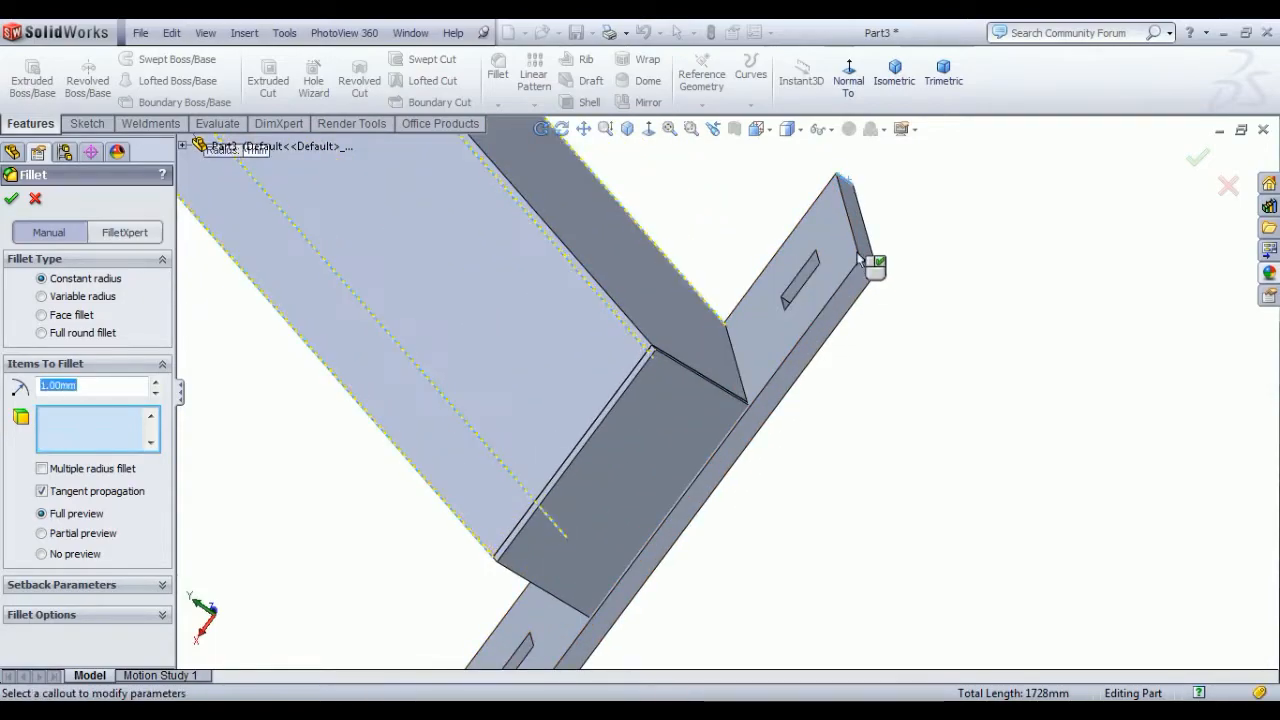
left_click(870, 266)
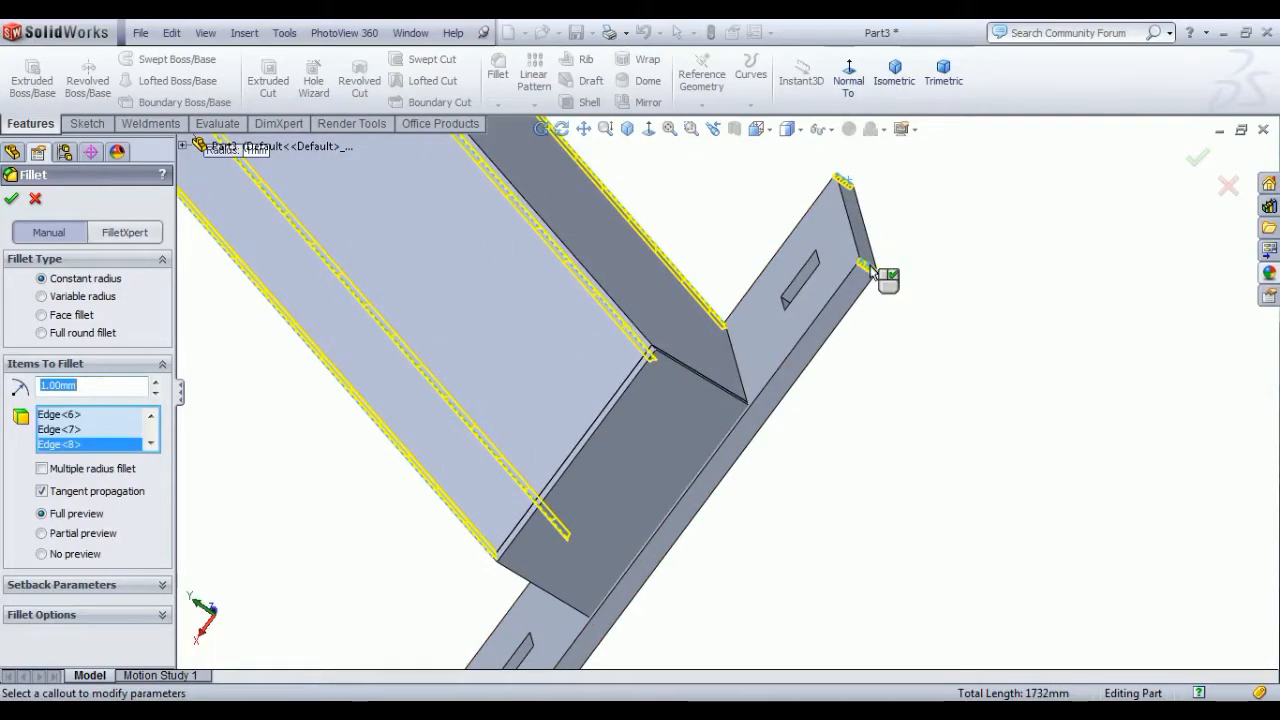
key("Return")
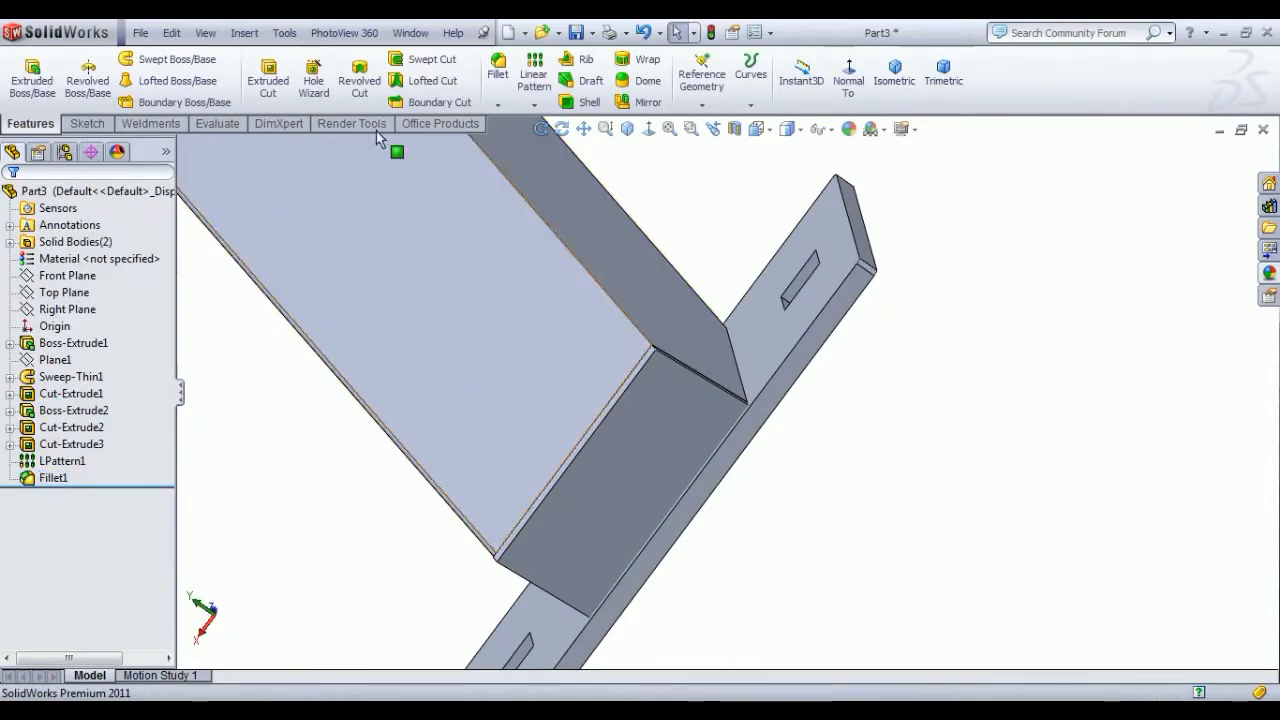
Step: Fillet the two short corner edges of the tube's end cap with a 1 mm radius
left_click(497, 68)
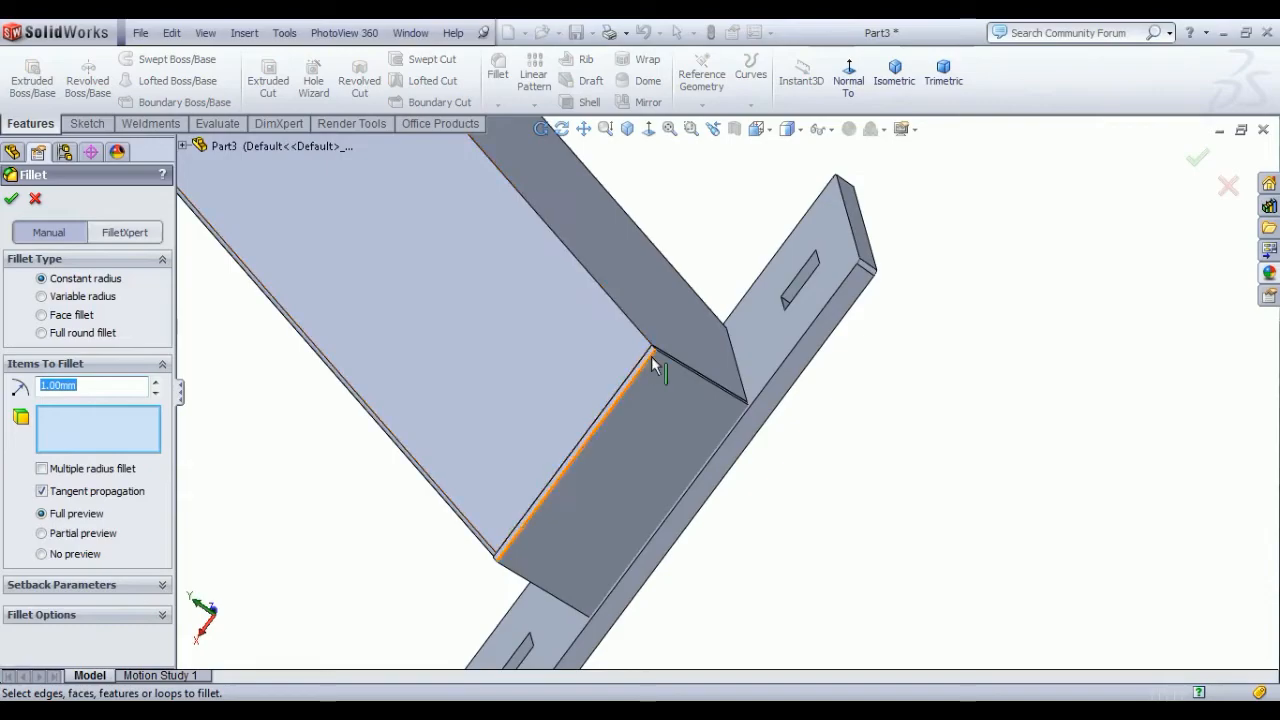
scroll(651, 356, "down", 5)
left_click(737, 357)
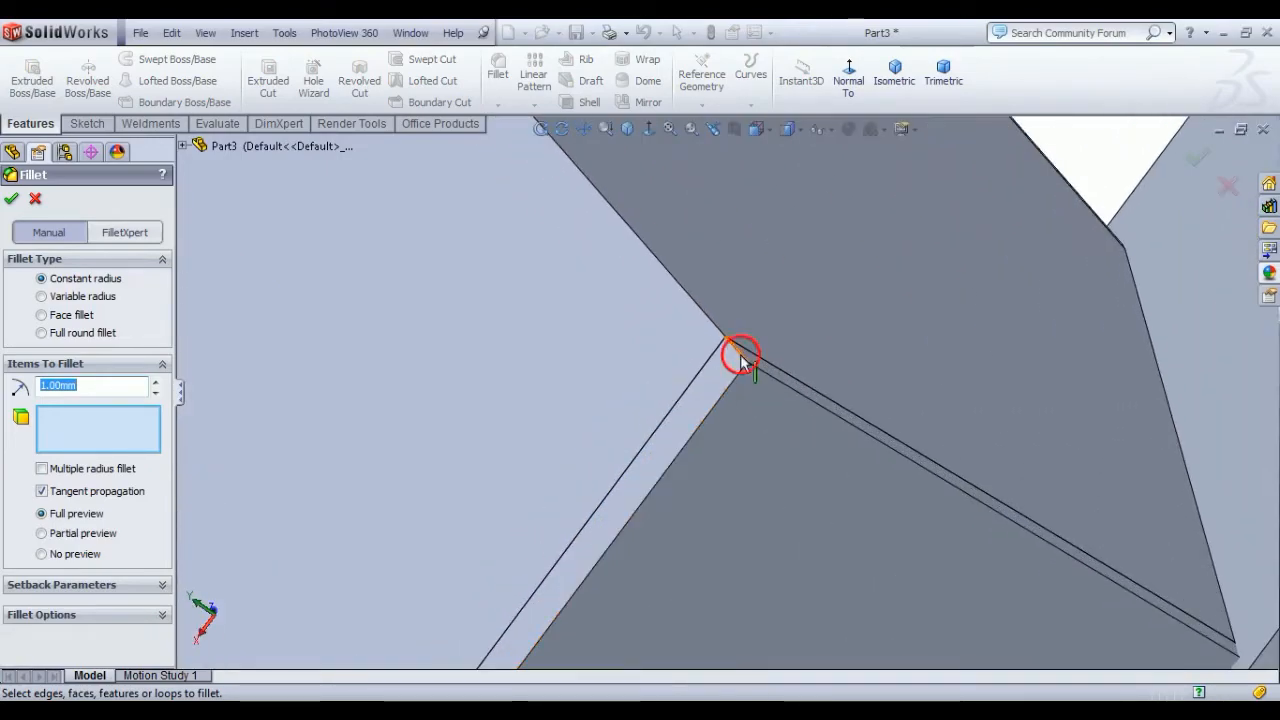
scroll(629, 443, "up", 5)
scroll(716, 540, "down", 6)
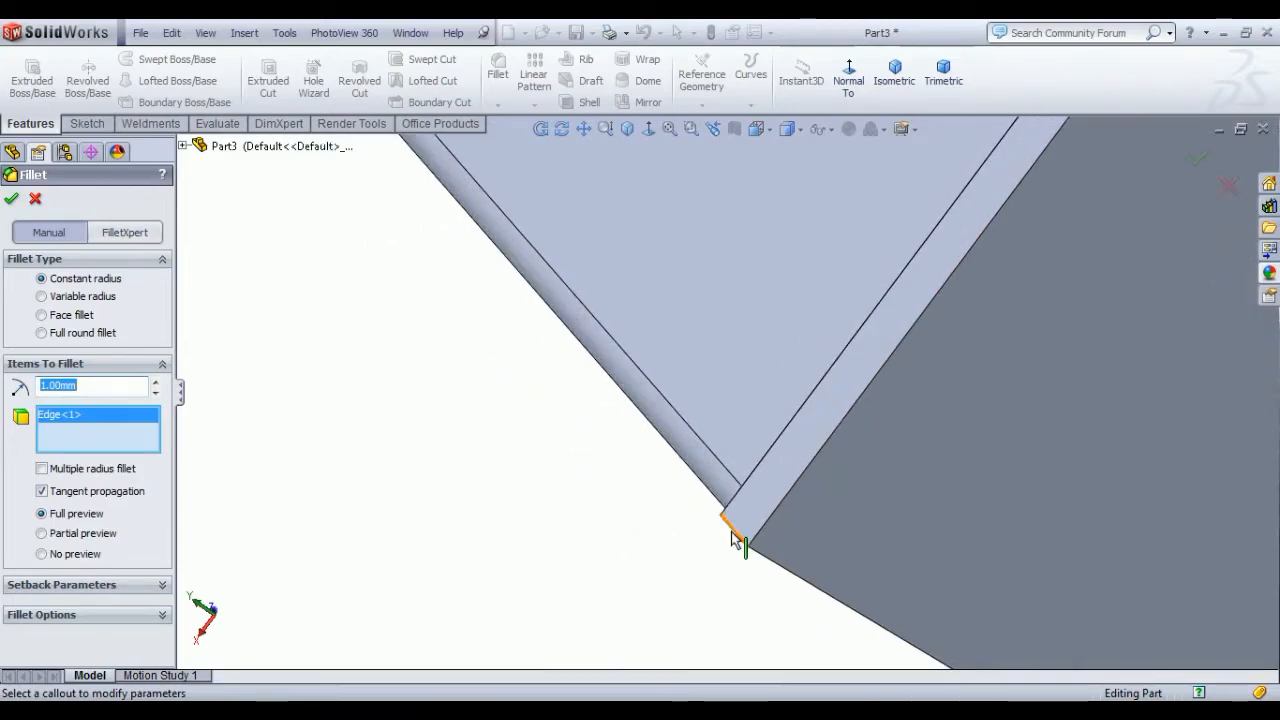
left_click(731, 531)
key("Return")
middle_click_drag(731, 537, 791, 447)
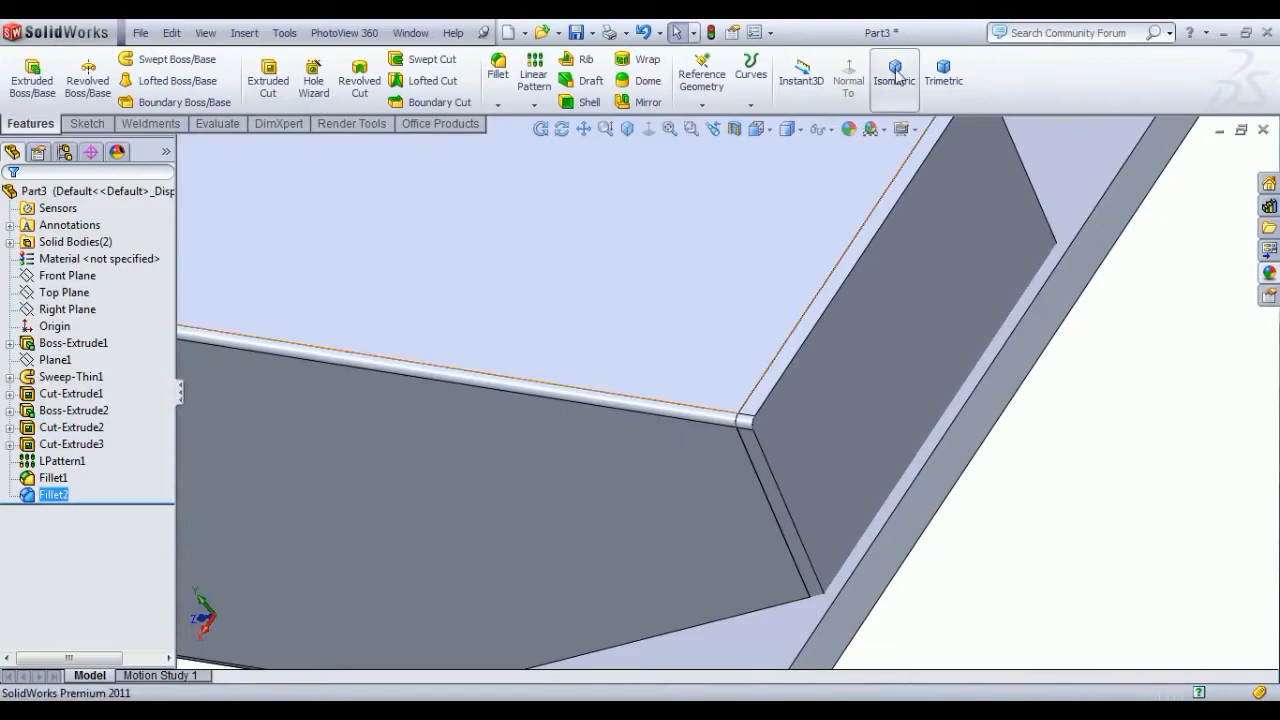
Step: On the tube's side face near the open end, sketch two concentric circles above it, about 43 mm and 28 mm in diameter
left_click(894, 75)
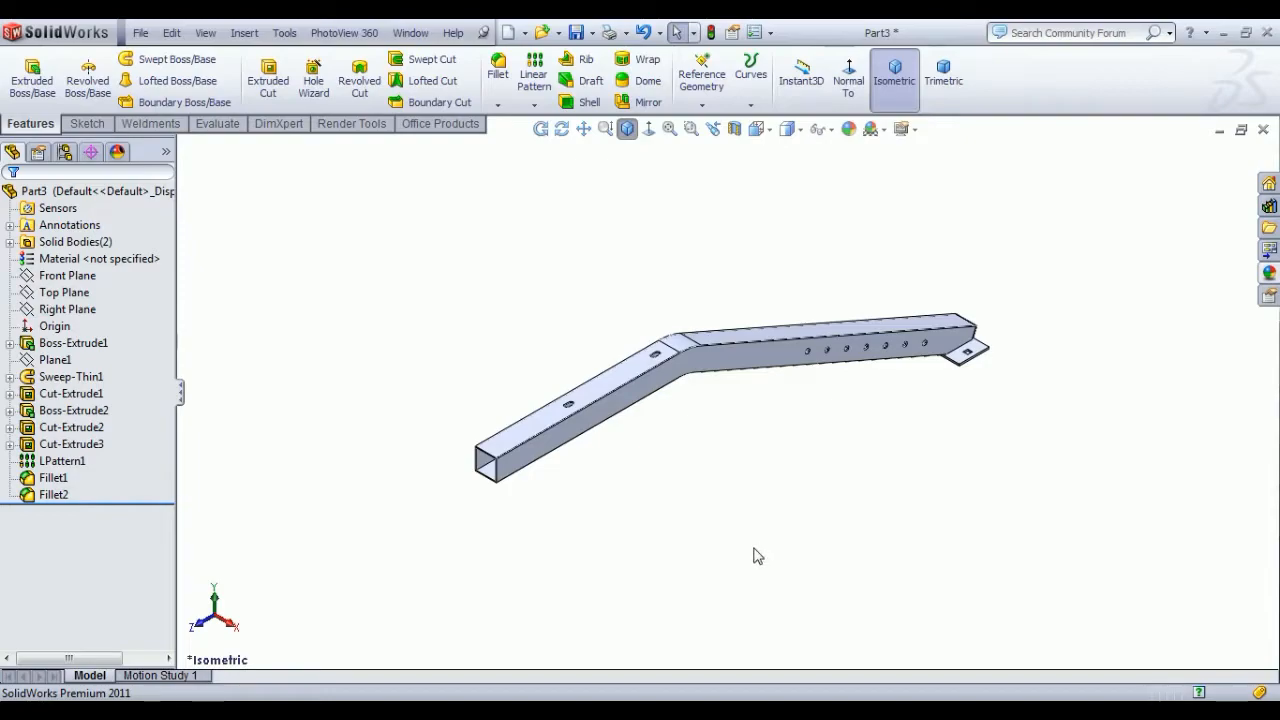
left_click(527, 452)
left_click(597, 392)
left_click(728, 77)
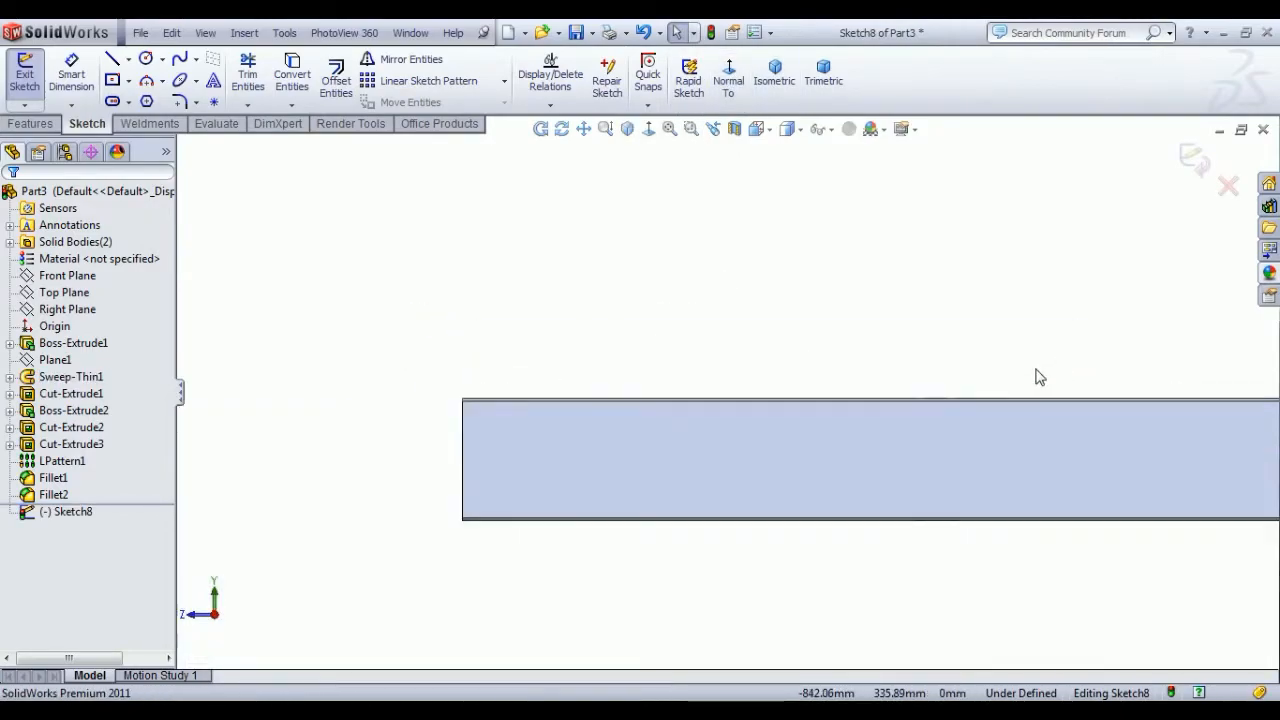
left_click(149, 62)
mouse_move(624, 313)
left_mouse_down()
mouse_move(637, 359)
mouse_move(660, 330)
mouse_move(651, 340)
left_mouse_up()
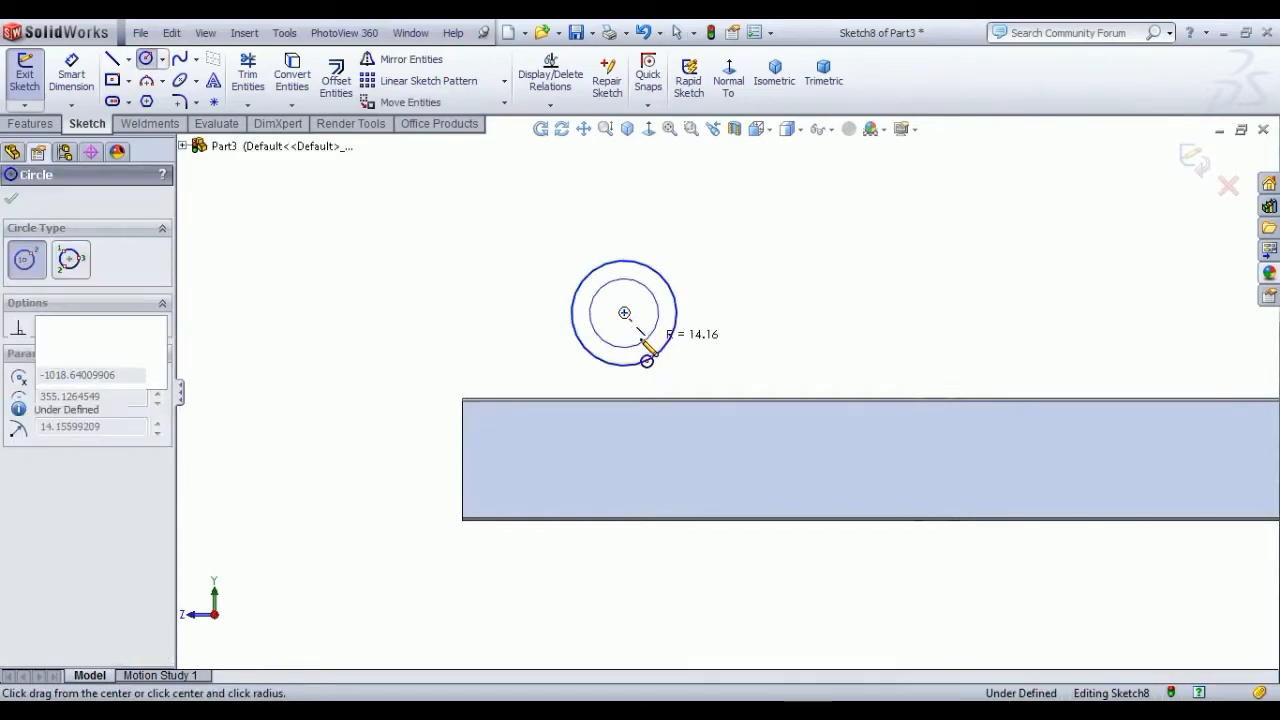
right_click(338, 261)
left_click(382, 274)
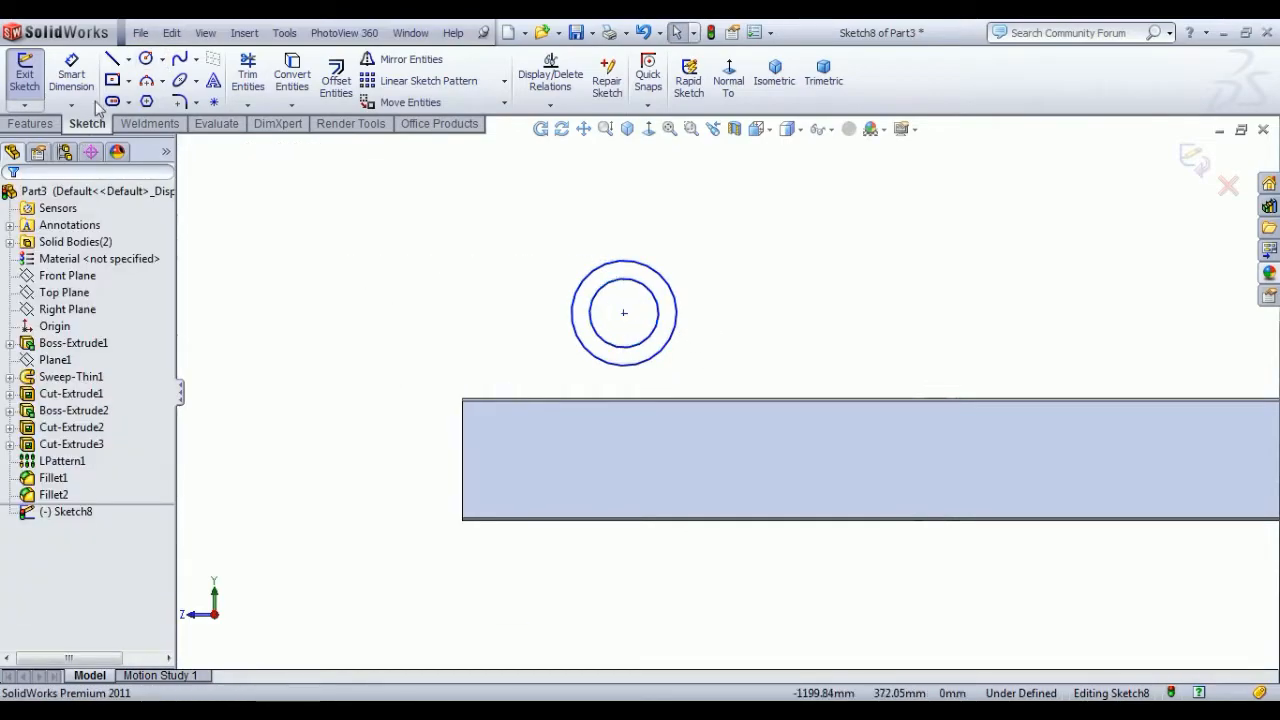
Step: Dimension the circles' center 40 mm horizontally from the tube's open end
left_click(71, 74)
left_click(624, 313)
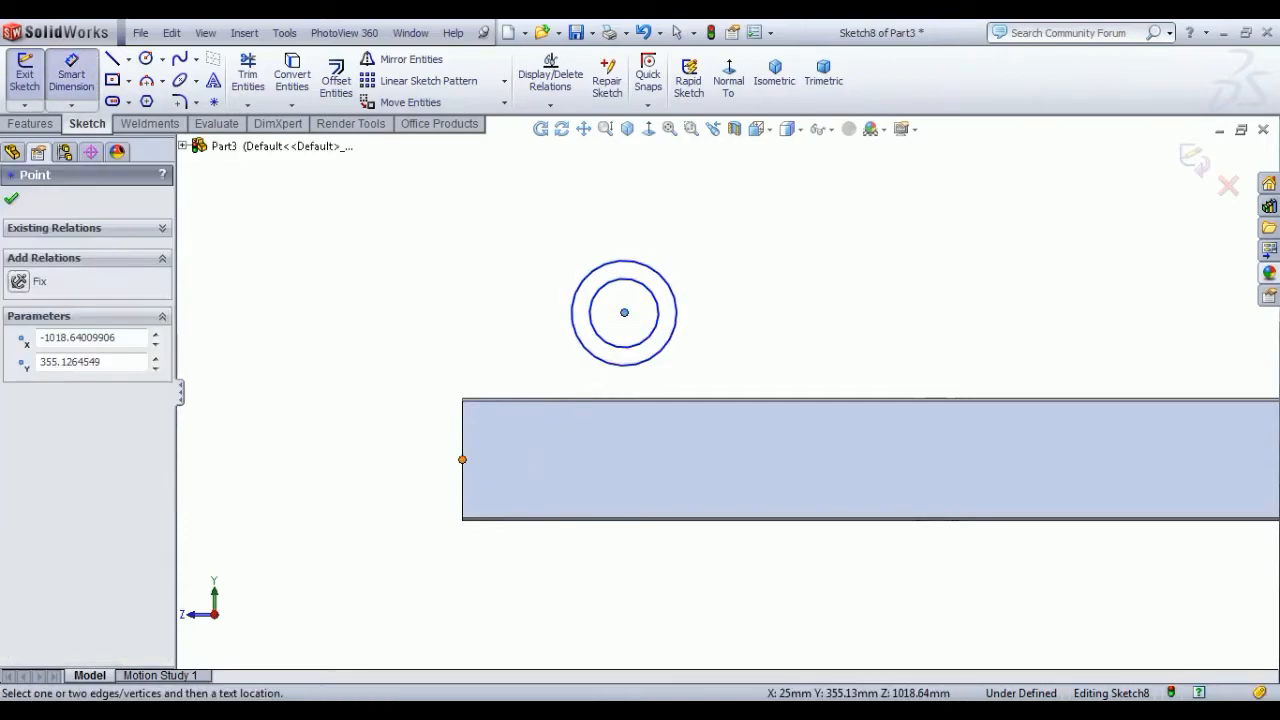
left_click(463, 447)
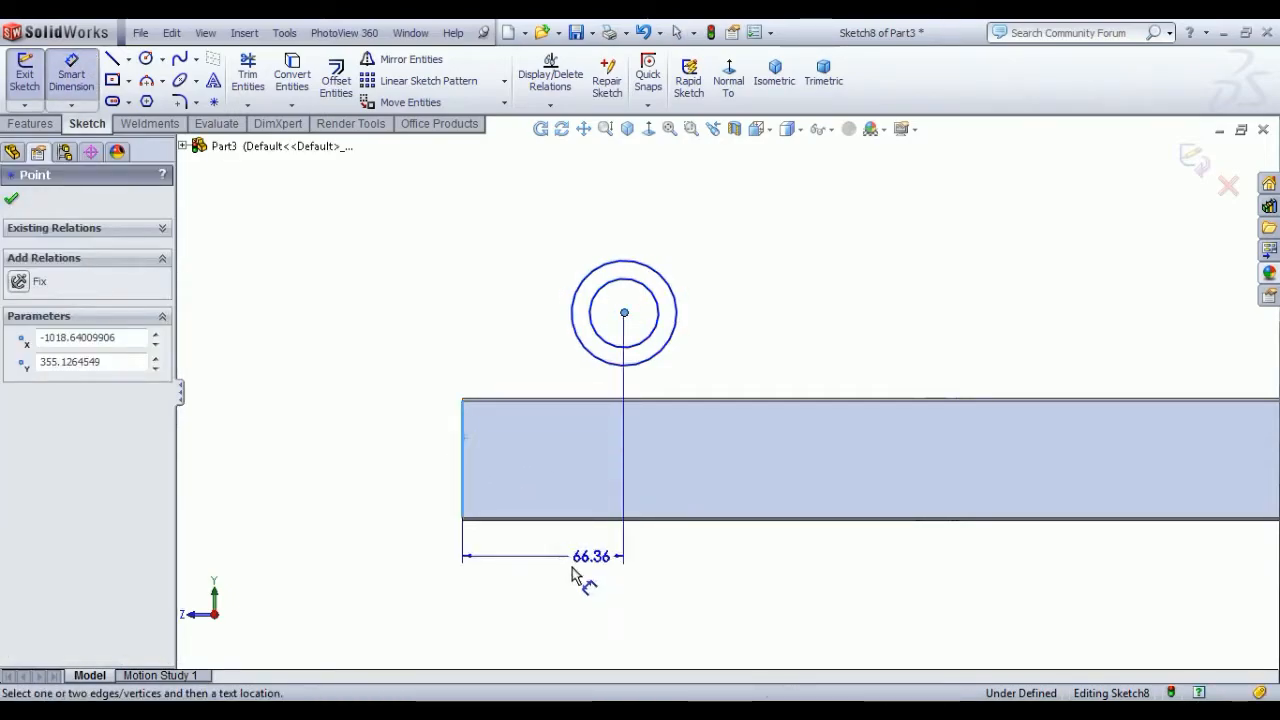
left_click(557, 567)
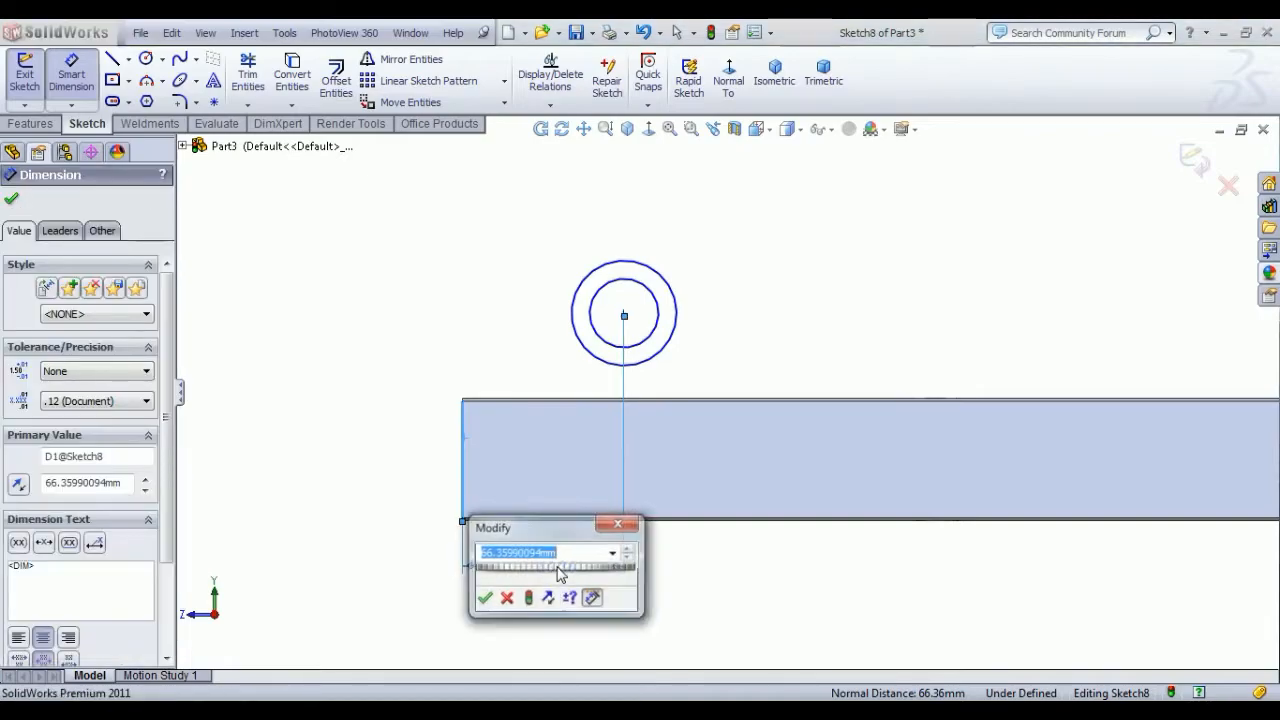
key("Return")
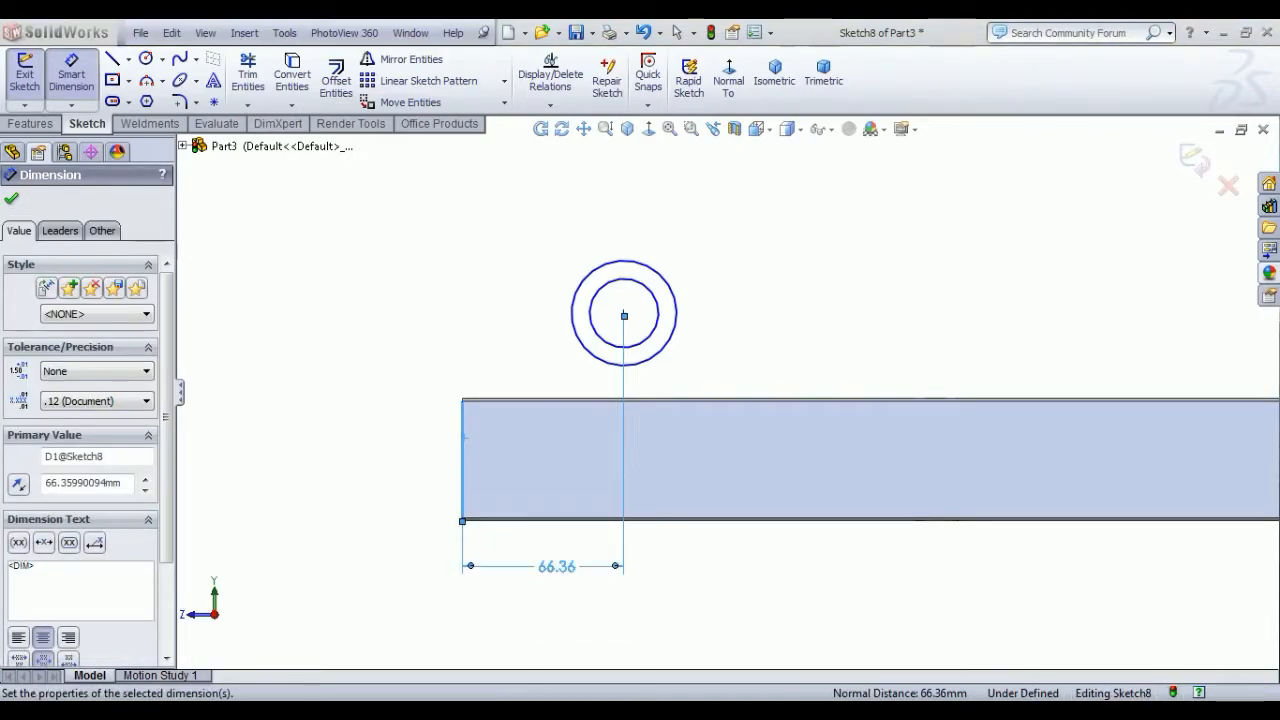
Step: Set the outer circle's diameter to 30 mm and the inner circle's diameter to 26 mm
left_click(600, 279)
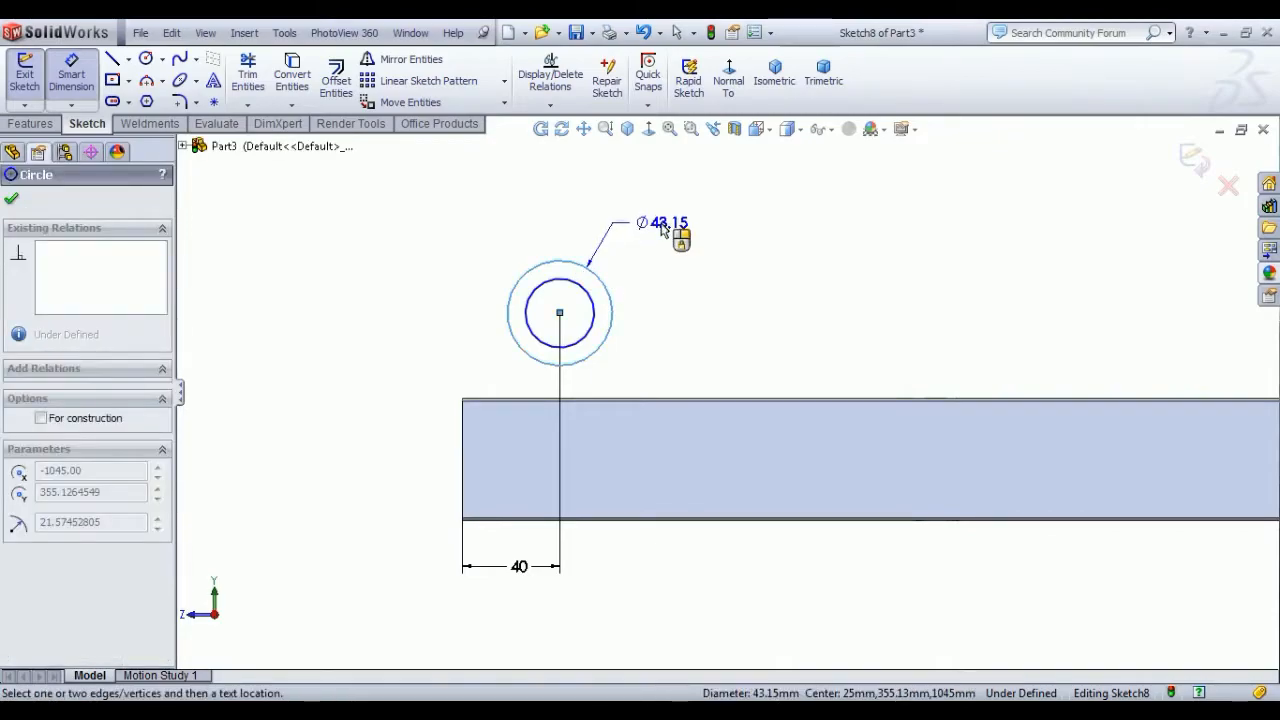
left_click(661, 230)
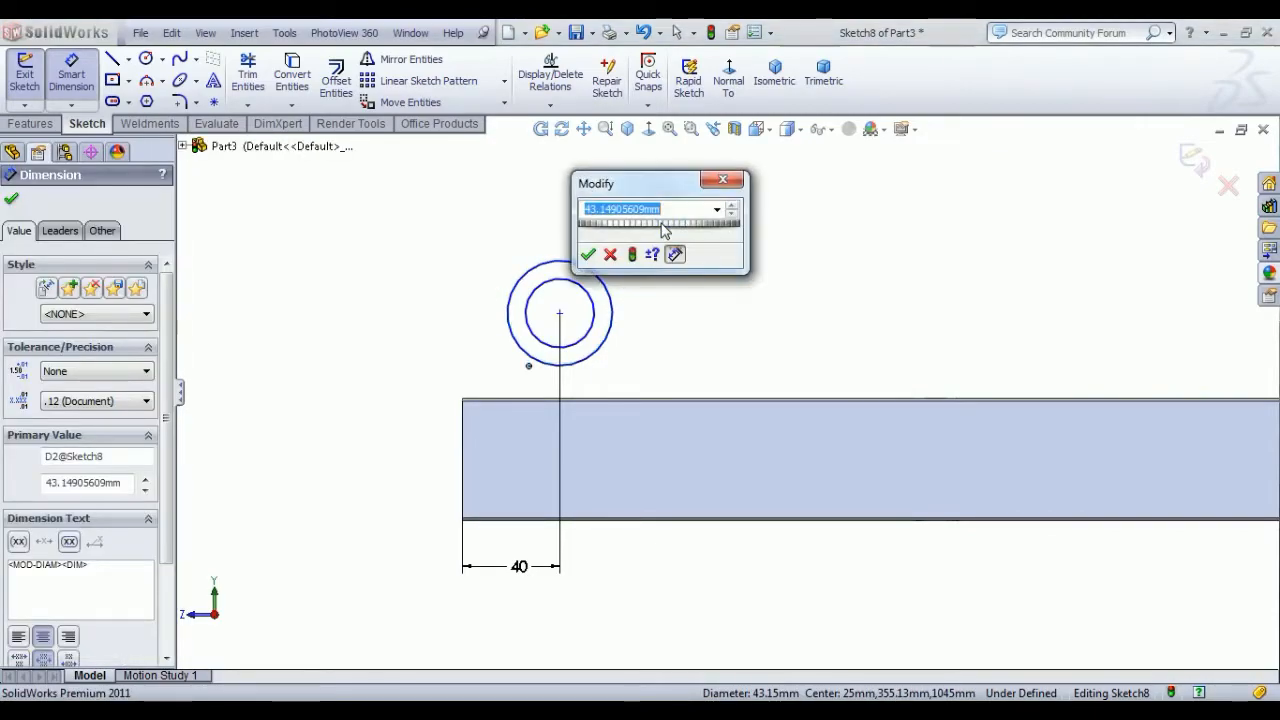
key("Return")
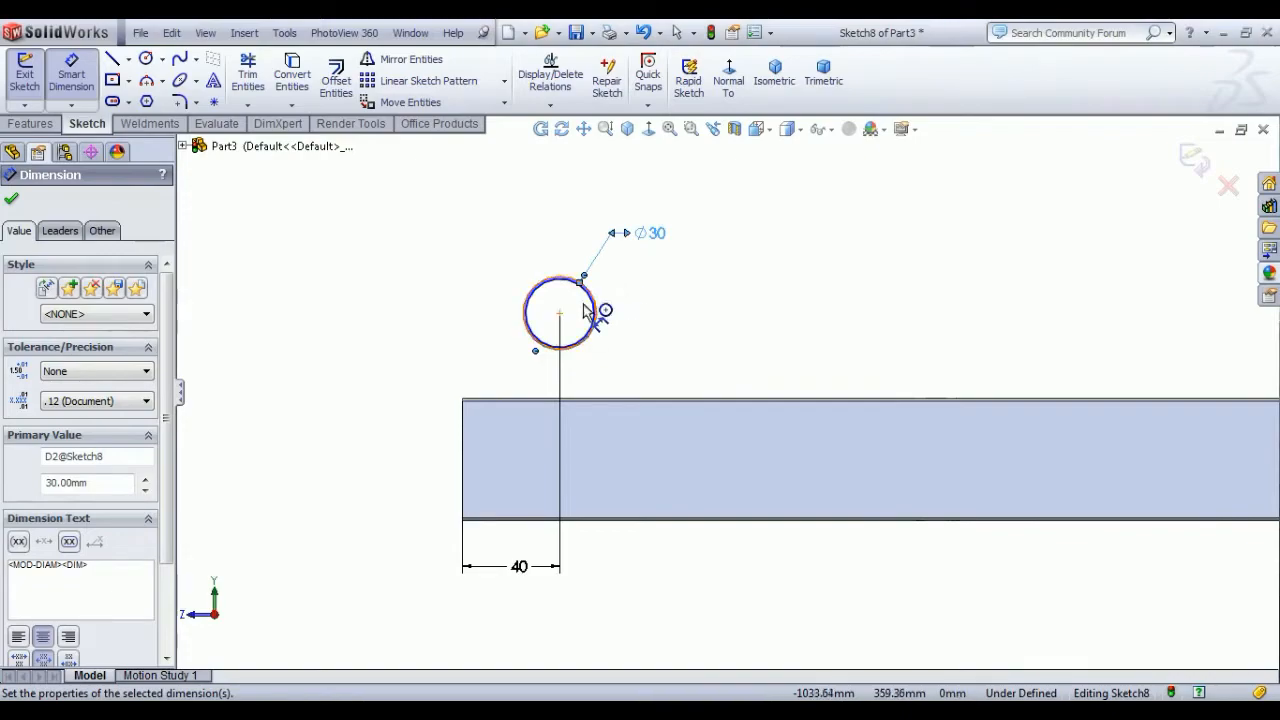
scroll(585, 311, "down", 5)
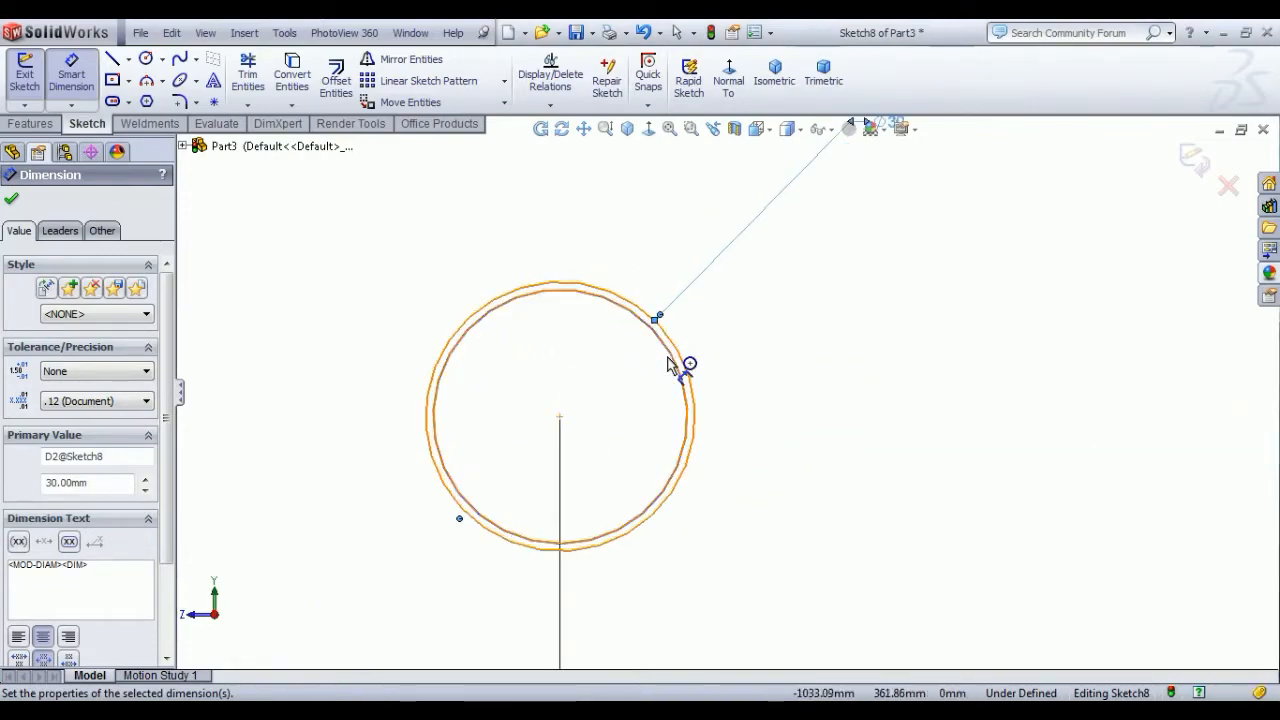
left_click(668, 363)
left_click(808, 257)
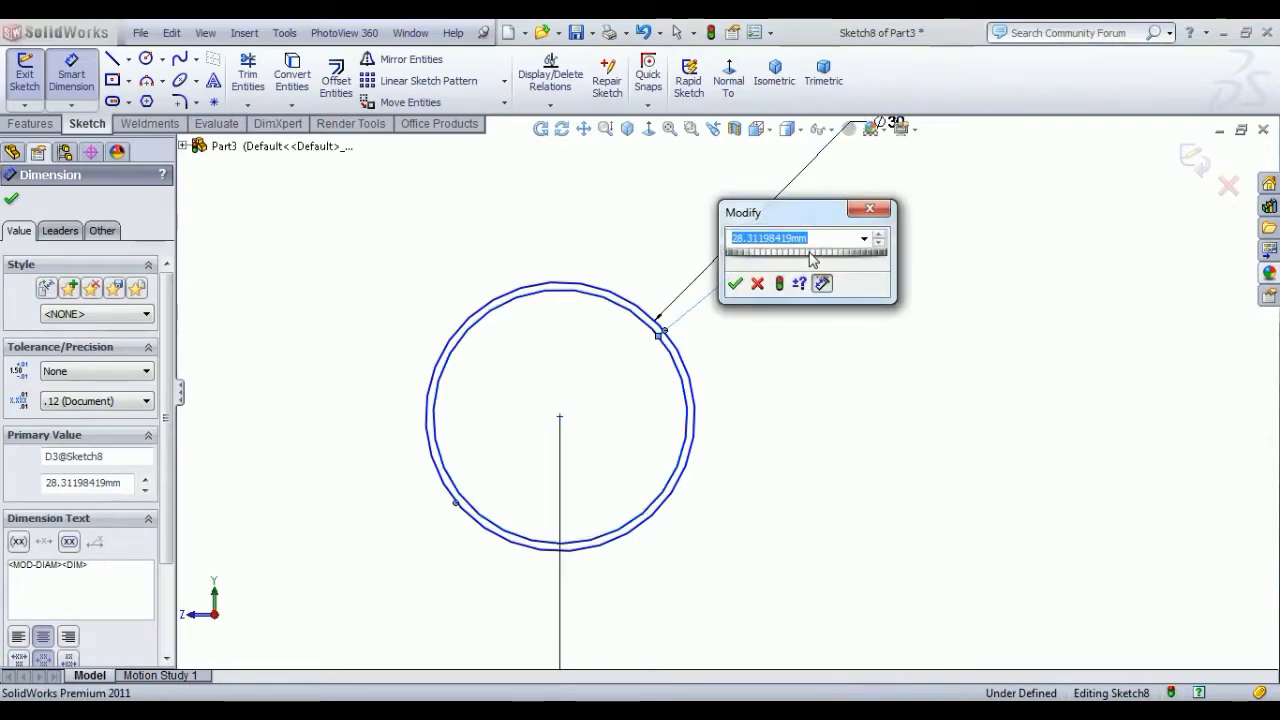
key("Return")
scroll(823, 486, "up", 3)
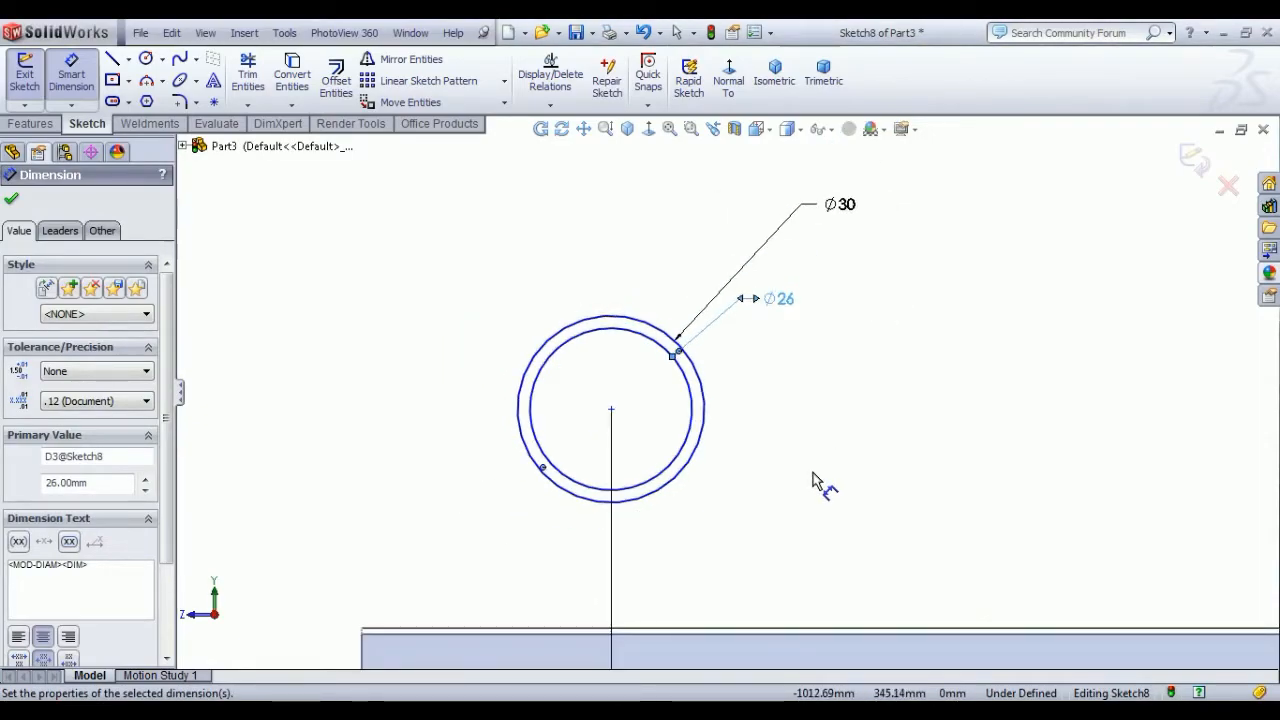
right_click(840, 410)
left_click(850, 414)
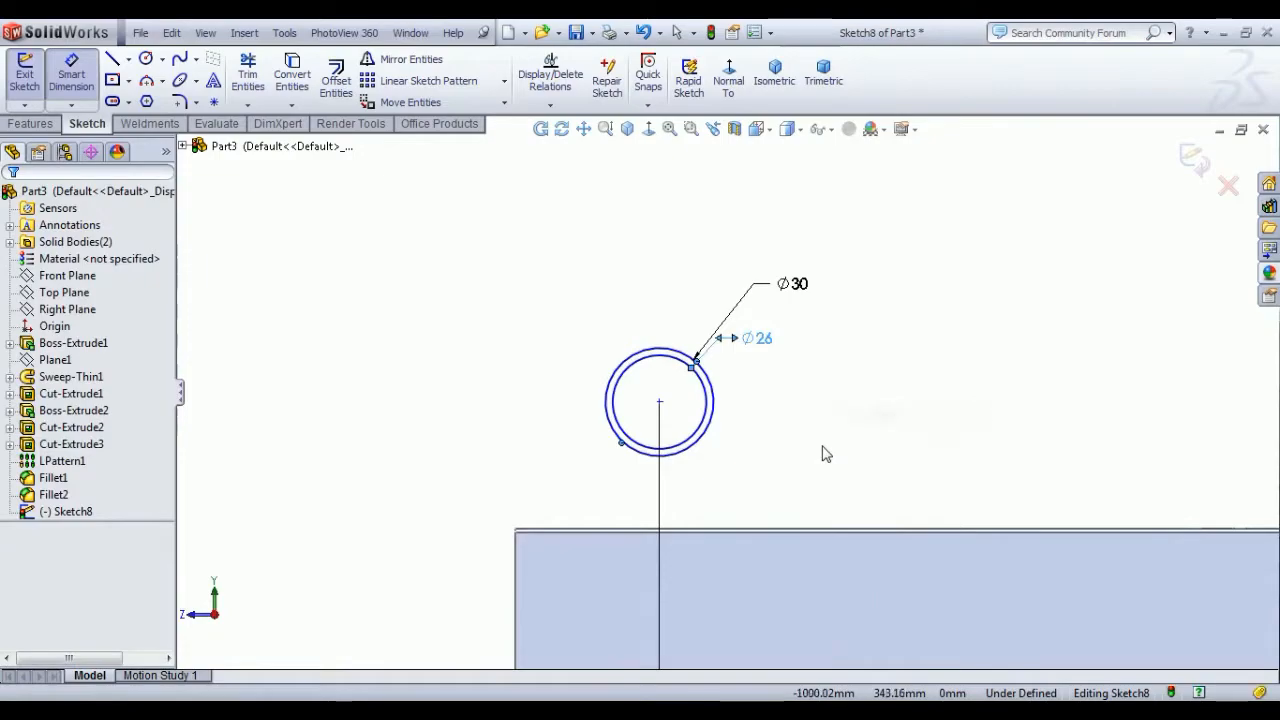
Step: Make the outer circle tangent to the tube's upper edge
left_click(686, 459)
scroll(694, 508, "down", 5)
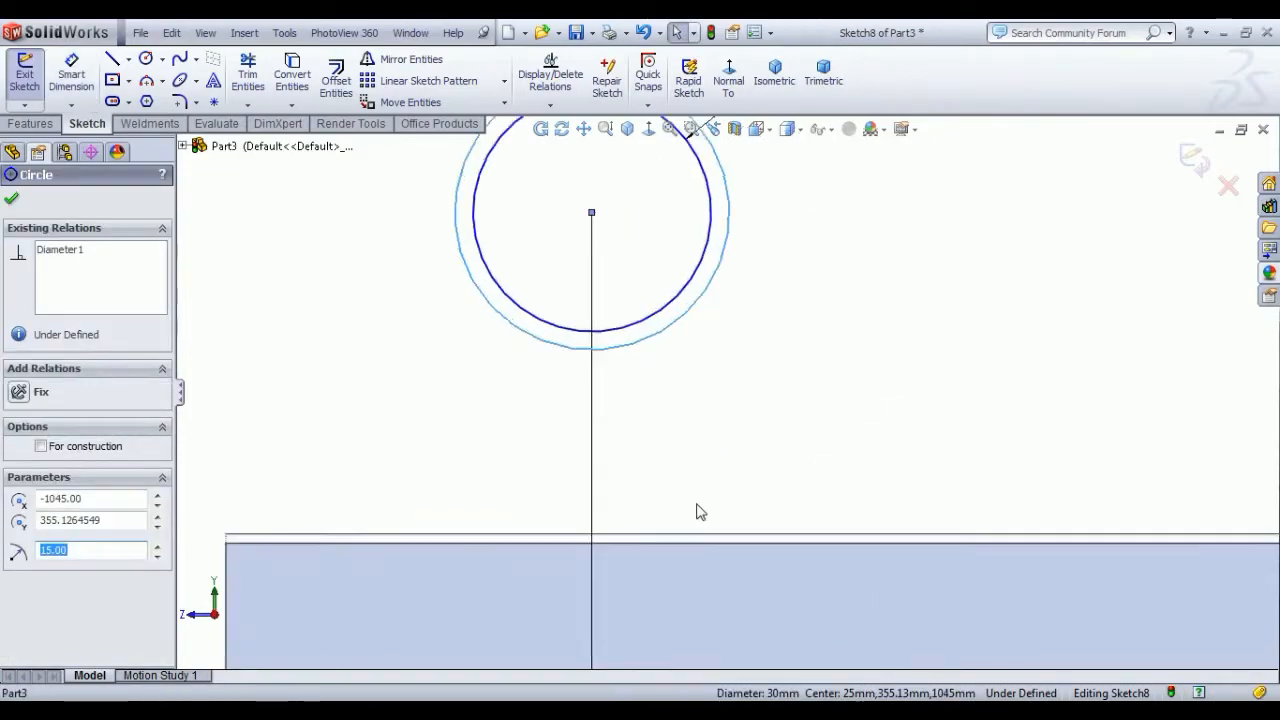
left_click(614, 537, "ctrl")
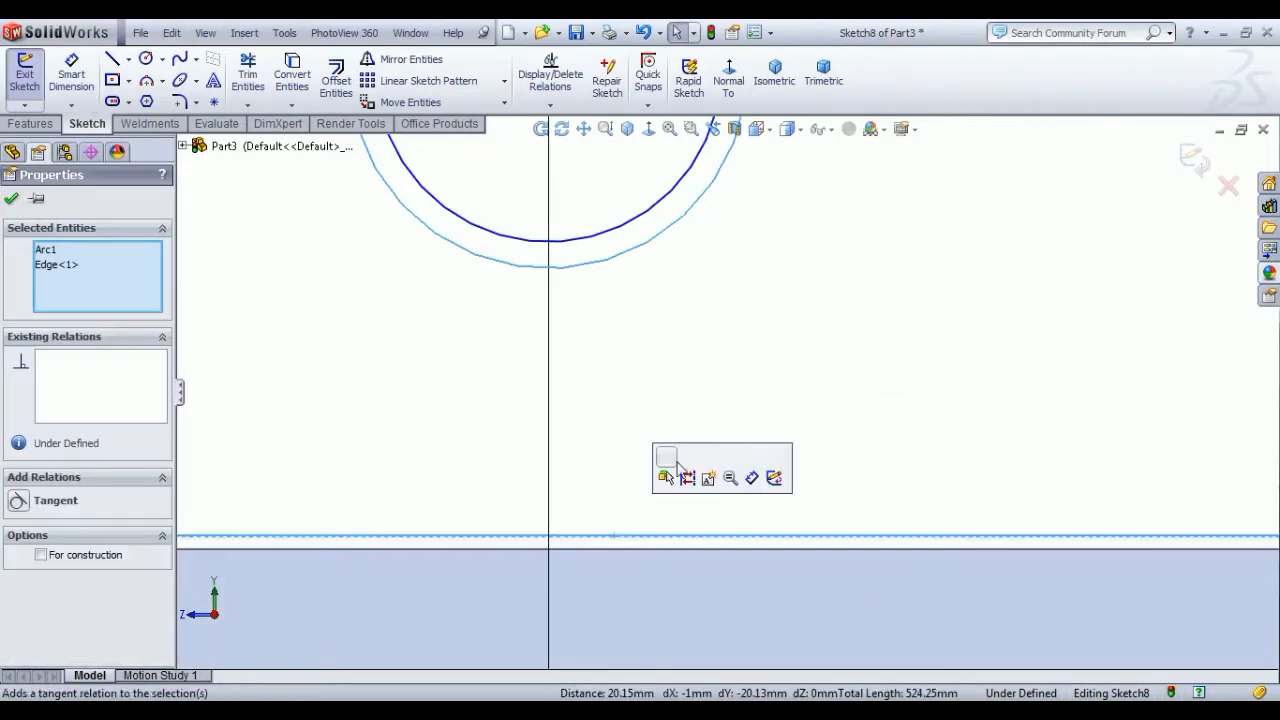
left_click(666, 477)
left_click(829, 451)
scroll(831, 457, "up", 8)
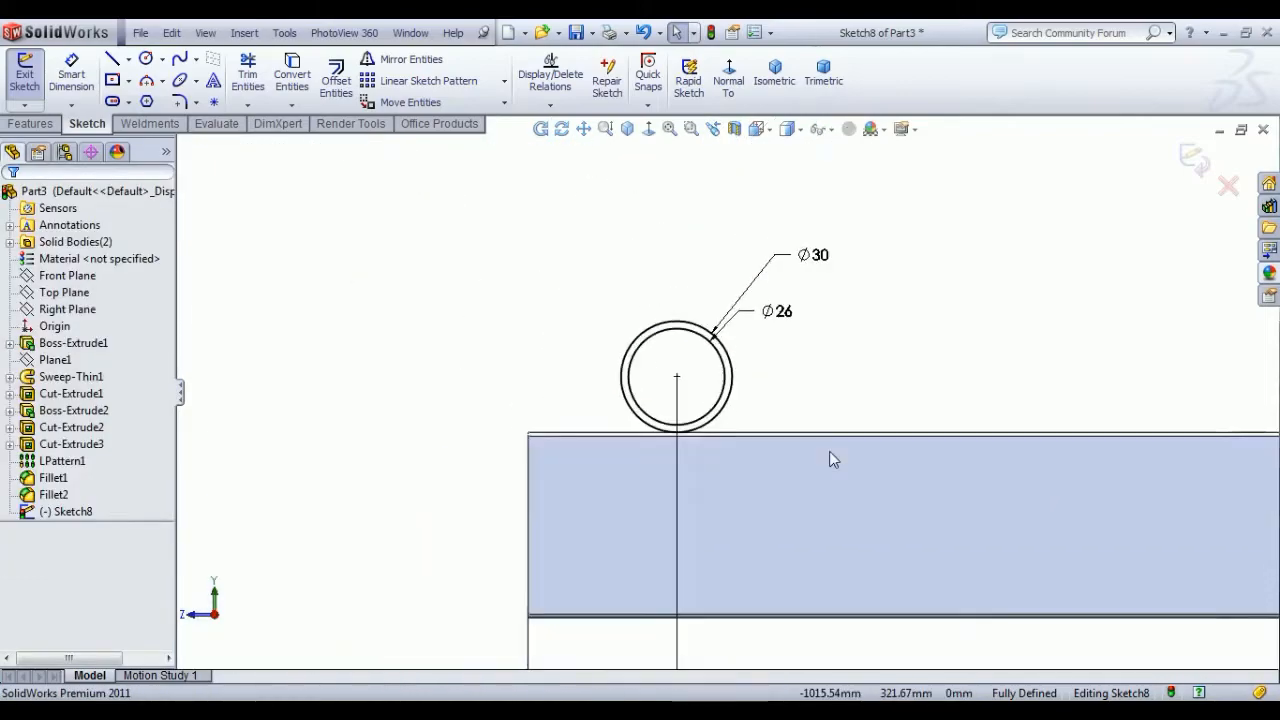
Step: Extrude the two-circle profile with Through All, reversing the direction so it runs across the square tube
left_click(28, 78)
left_click(30, 78)
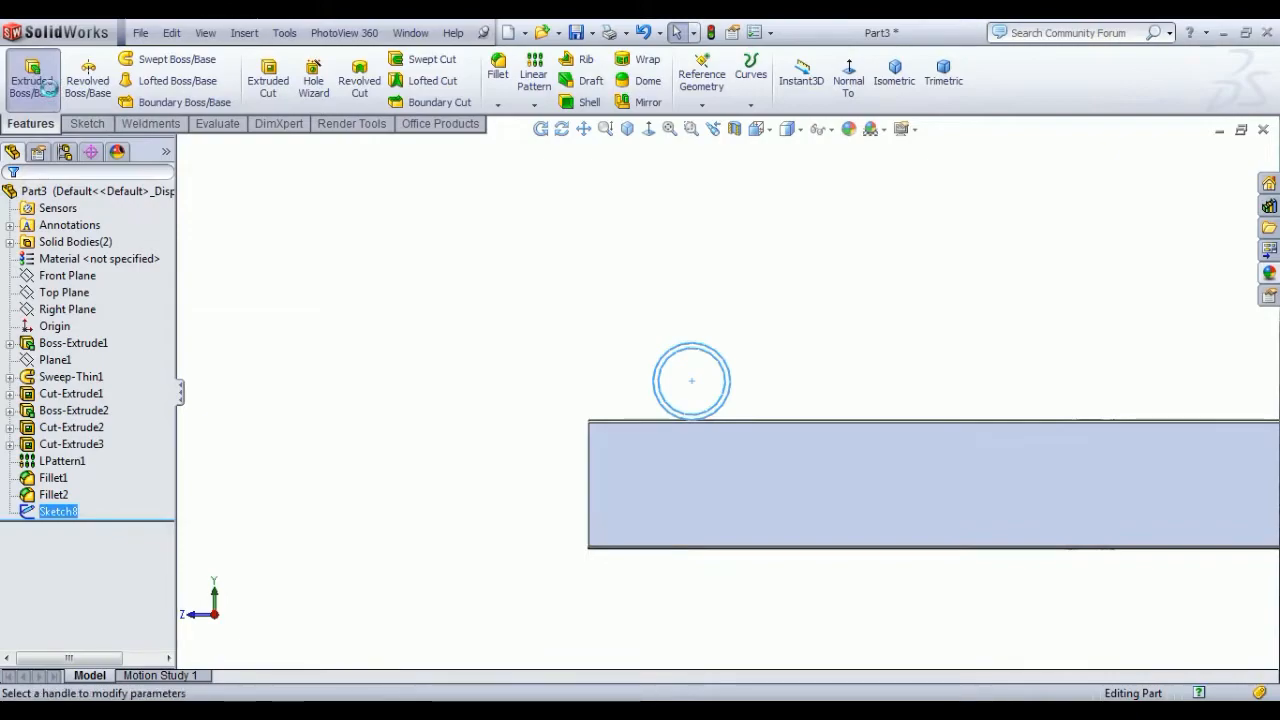
left_click(899, 95)
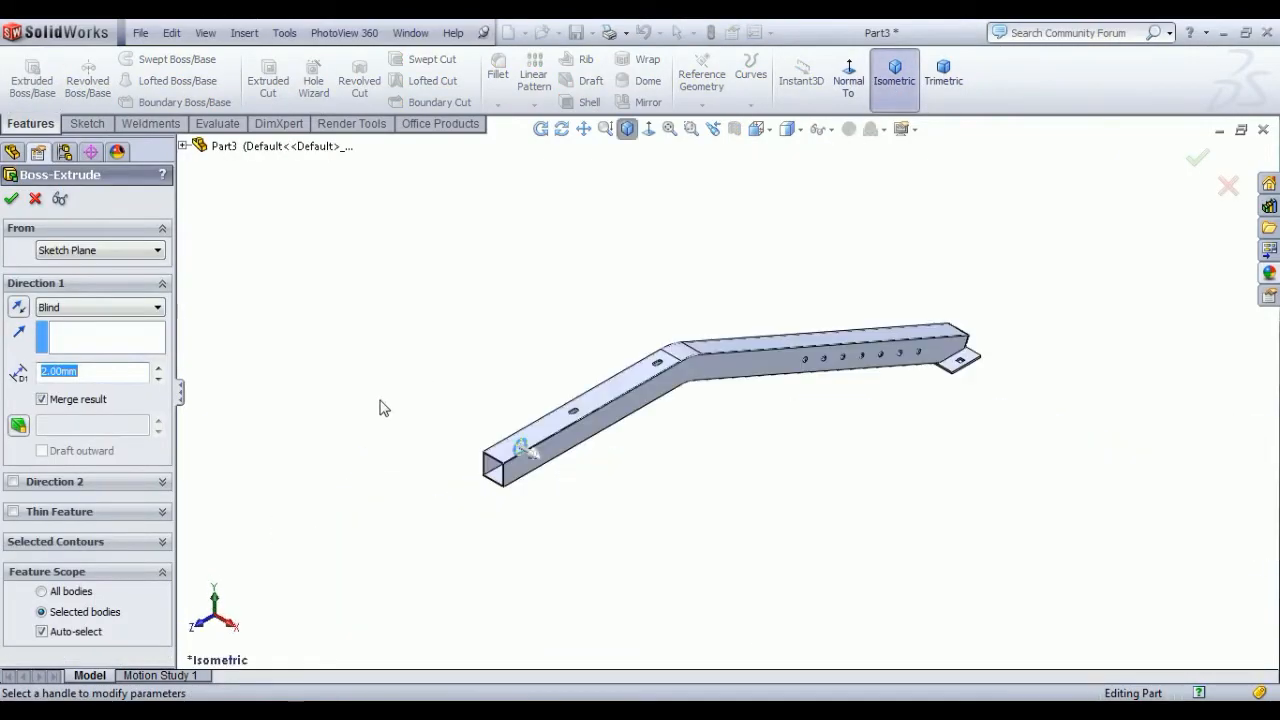
left_click(62, 309)
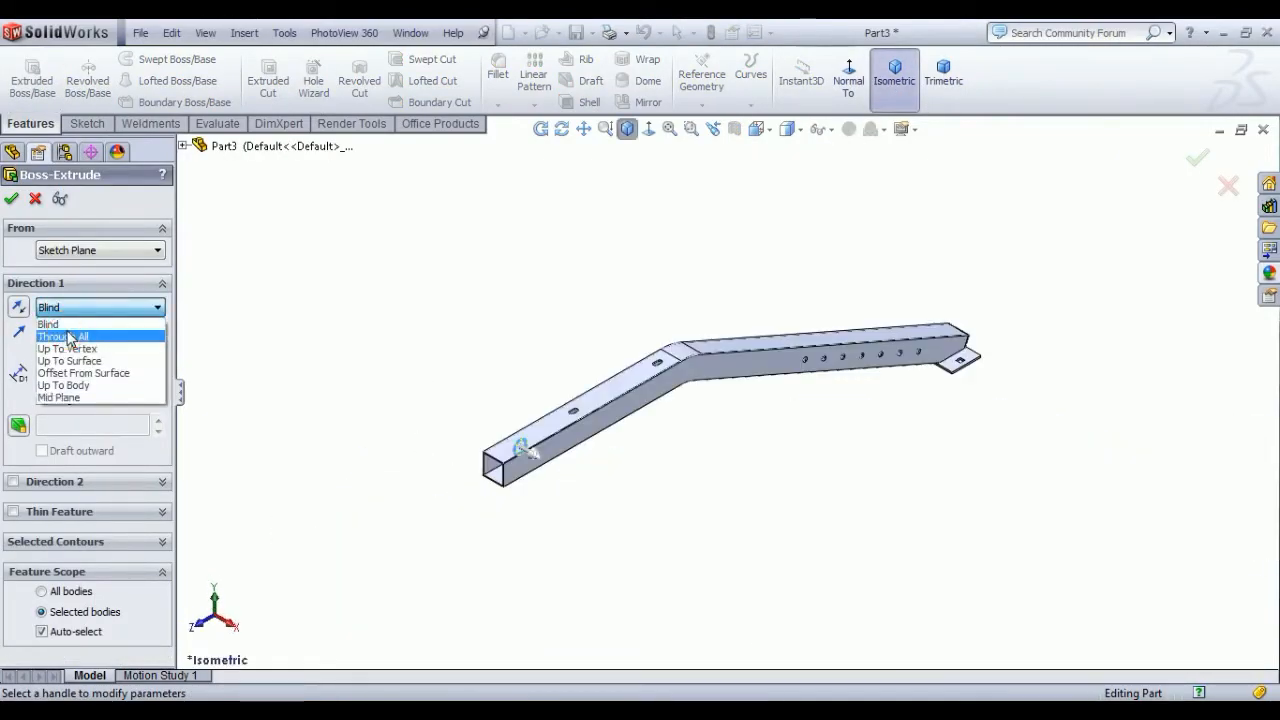
left_click(70, 336)
left_click(20, 310)
middle_click_drag(435, 424, 689, 441)
scroll(754, 433, "down", 5)
scroll(689, 441, "down", 3)
left_click(737, 409)
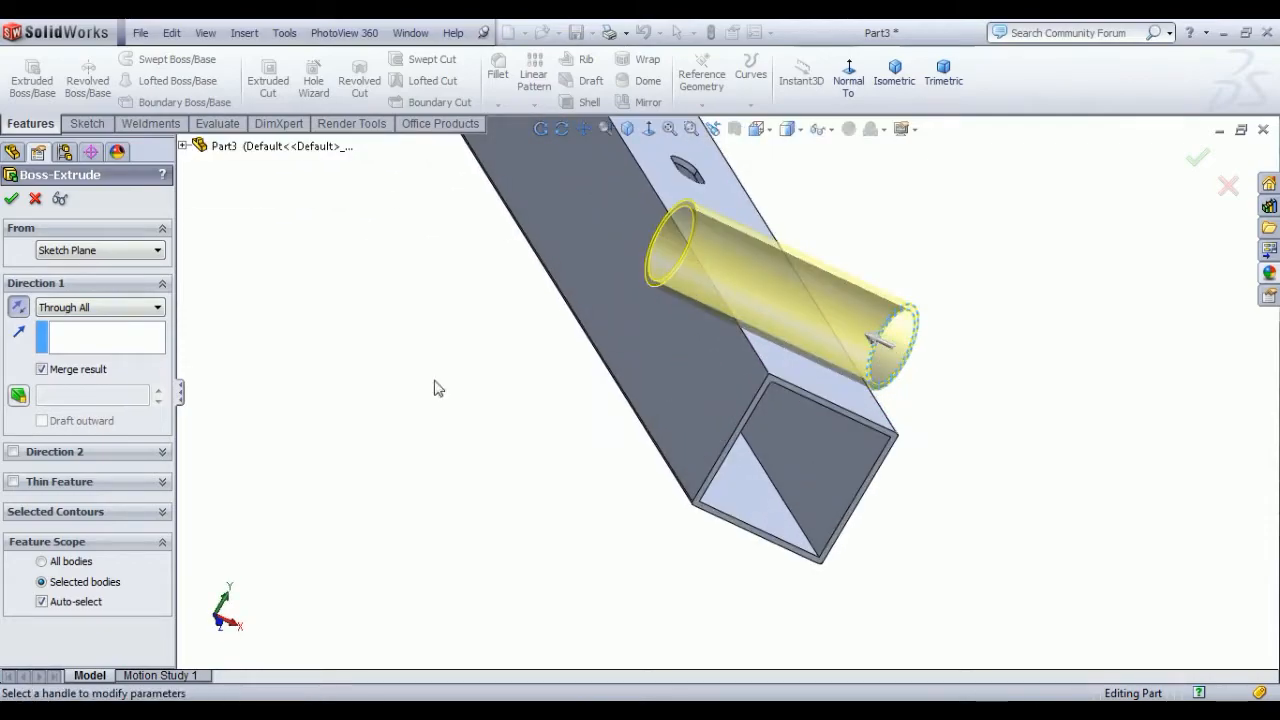
Step: End the round tube's extrusion with Up To Surface at the square tube's opposite side face
left_click(87, 310)
left_click(52, 324)
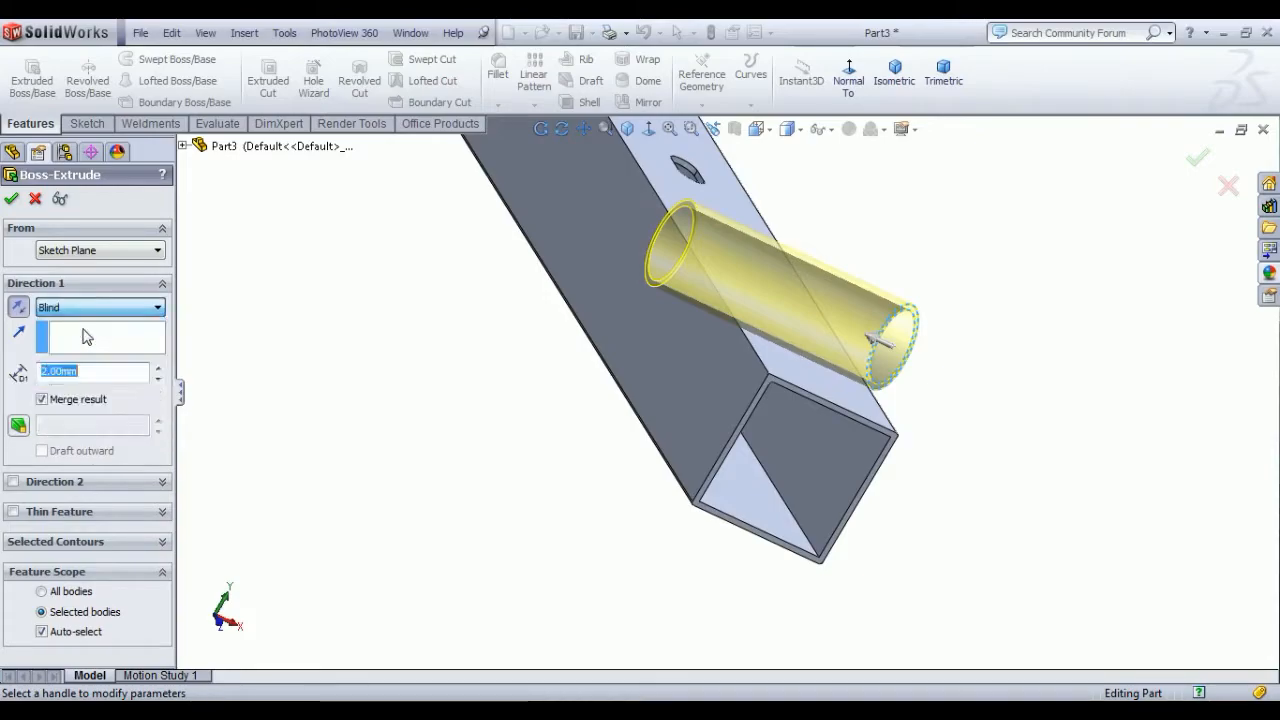
left_click(697, 377)
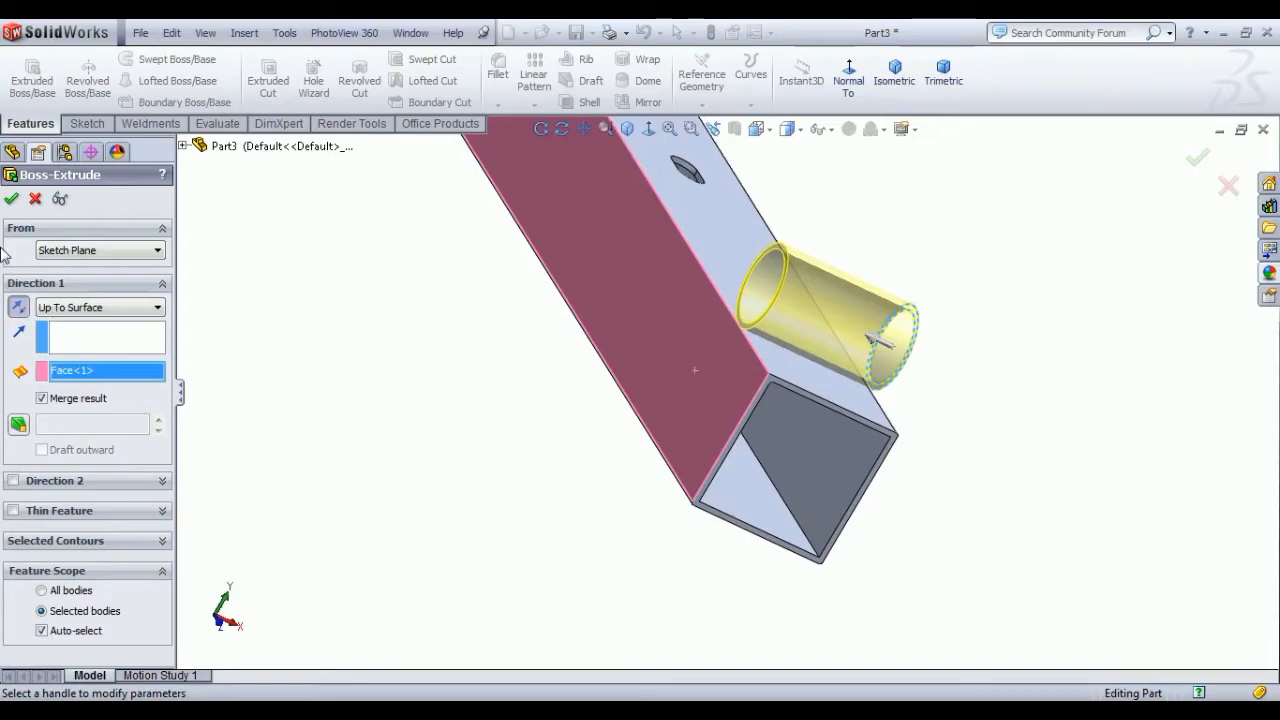
left_click(12, 201)
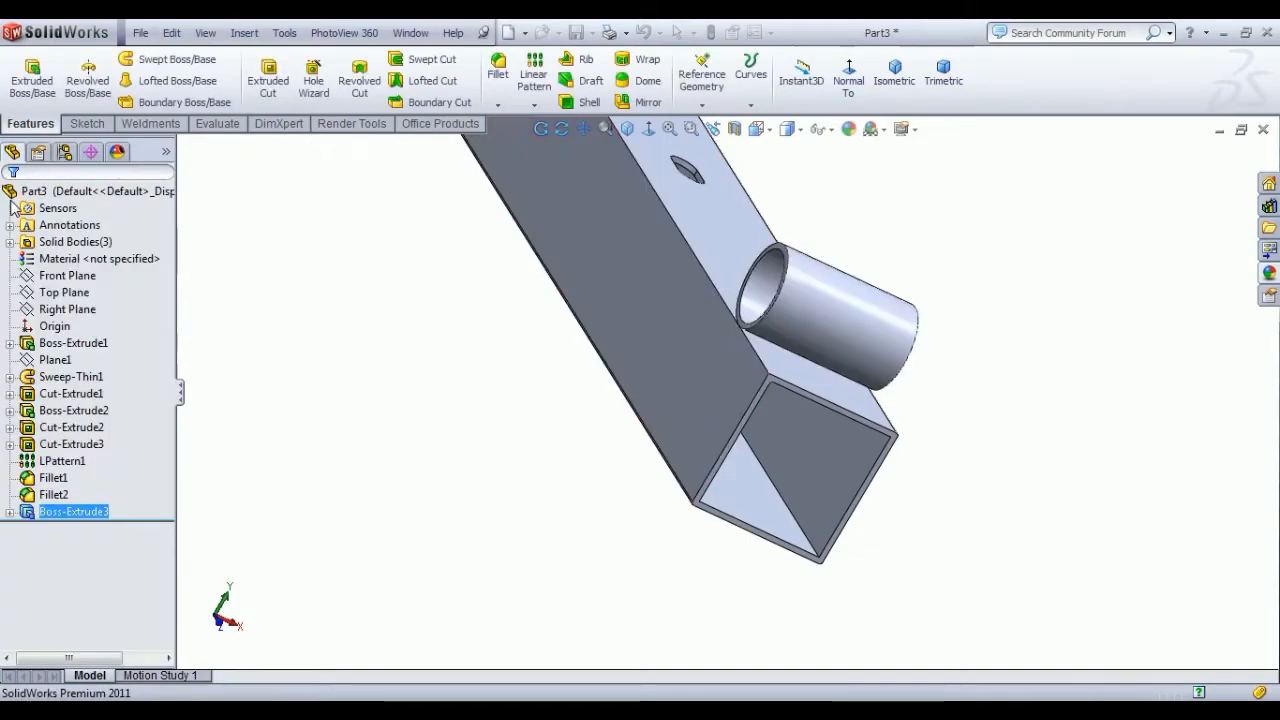
Step: Edit the square tube's 1 mm long-edge fillet, removing its second edge and picking the tube's far upper edge instead
scroll(791, 386, "down", 5)
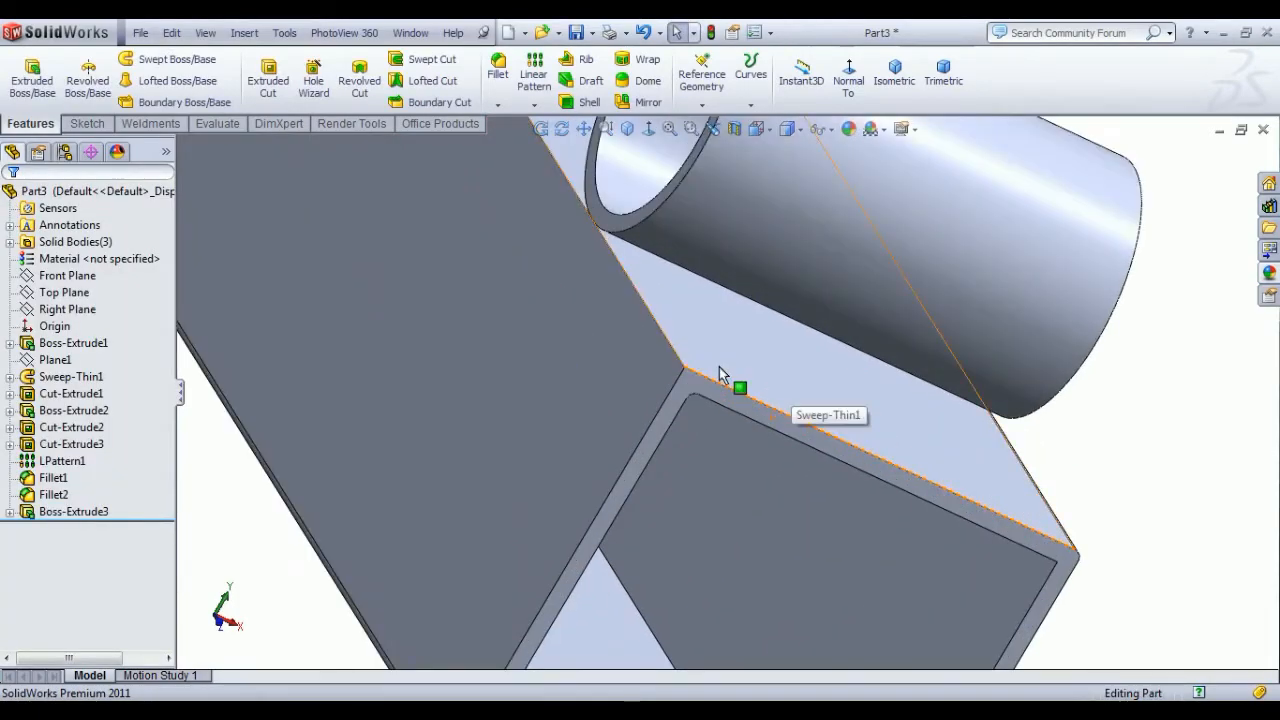
scroll(800, 460, "up", 5)
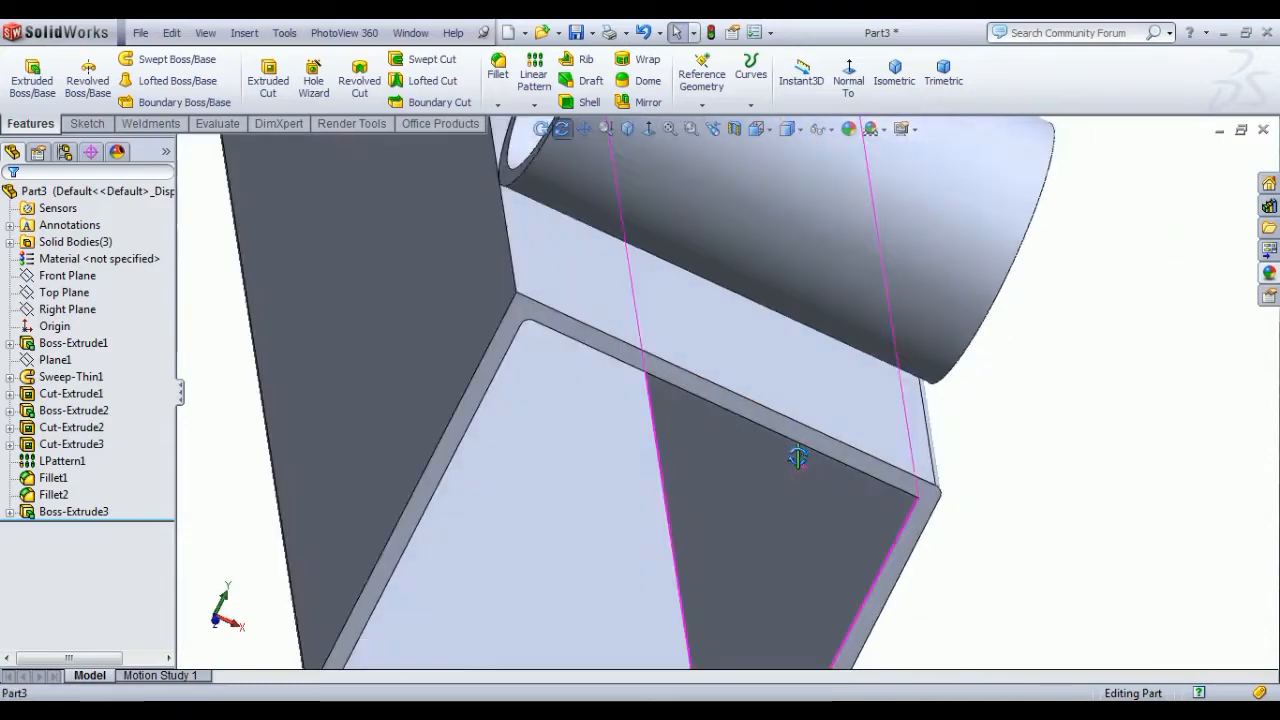
left_click(62, 461, "ctrl")
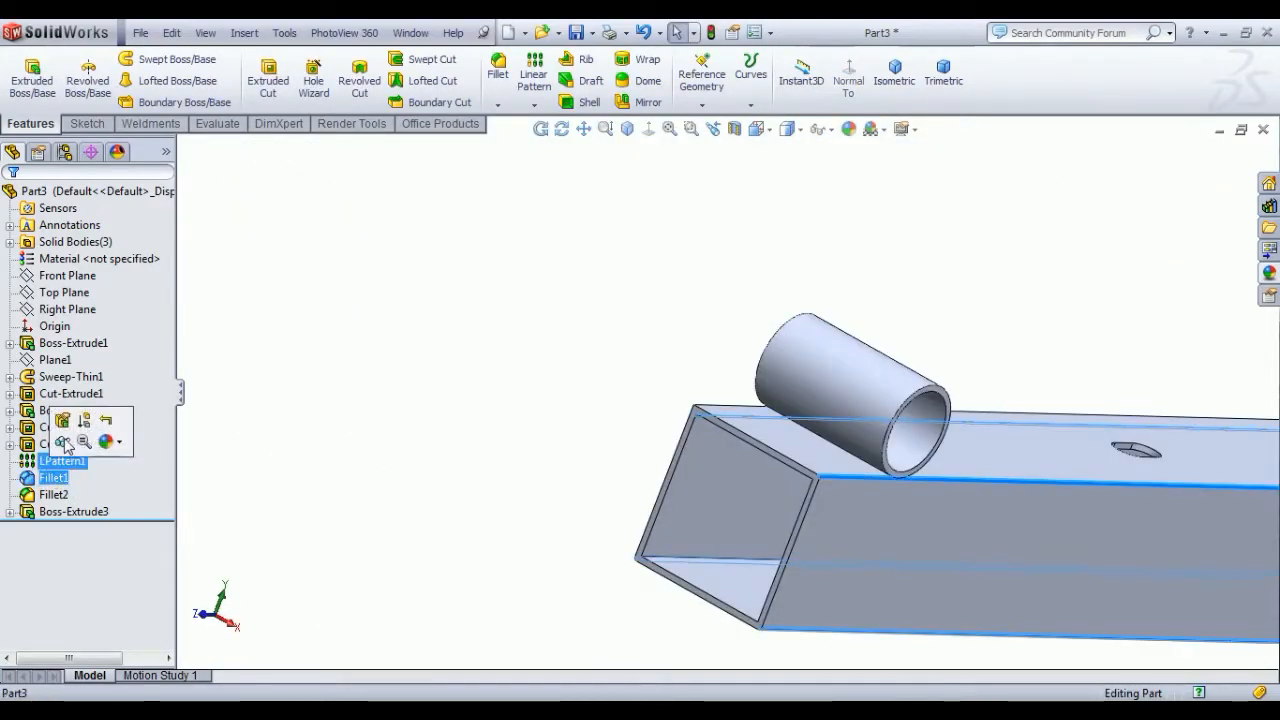
left_click(67, 417)
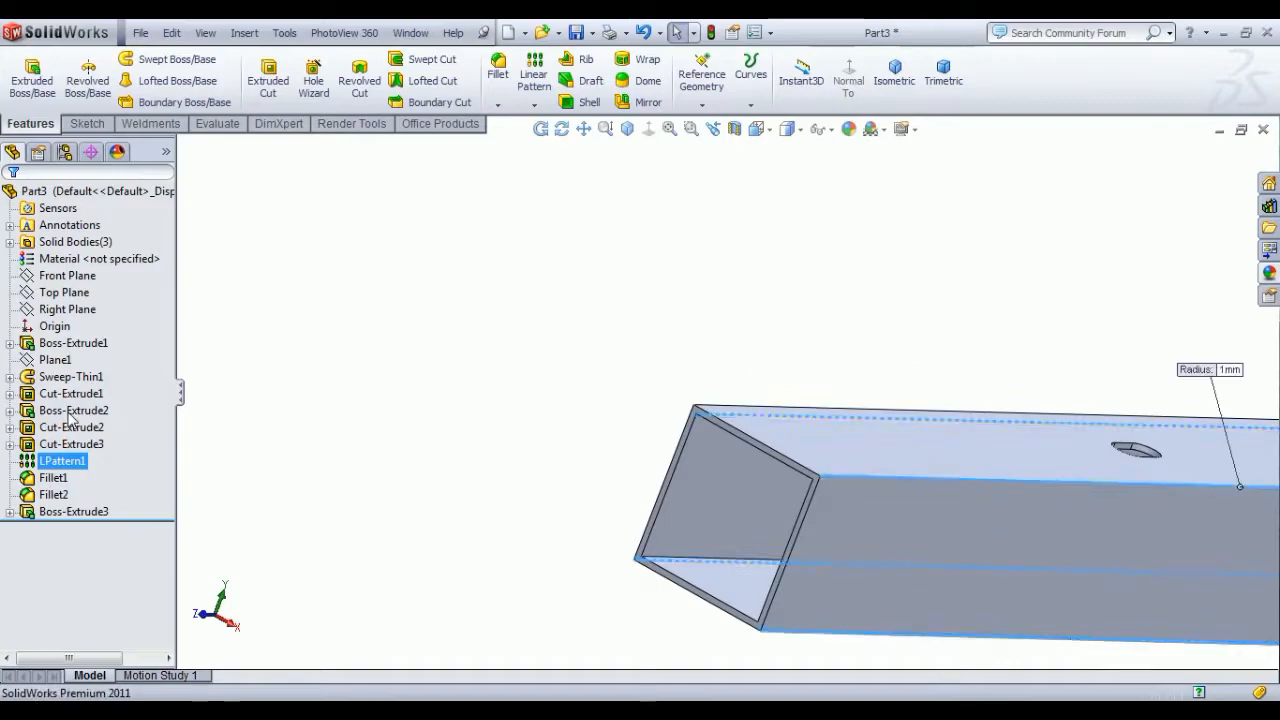
left_click(62, 283)
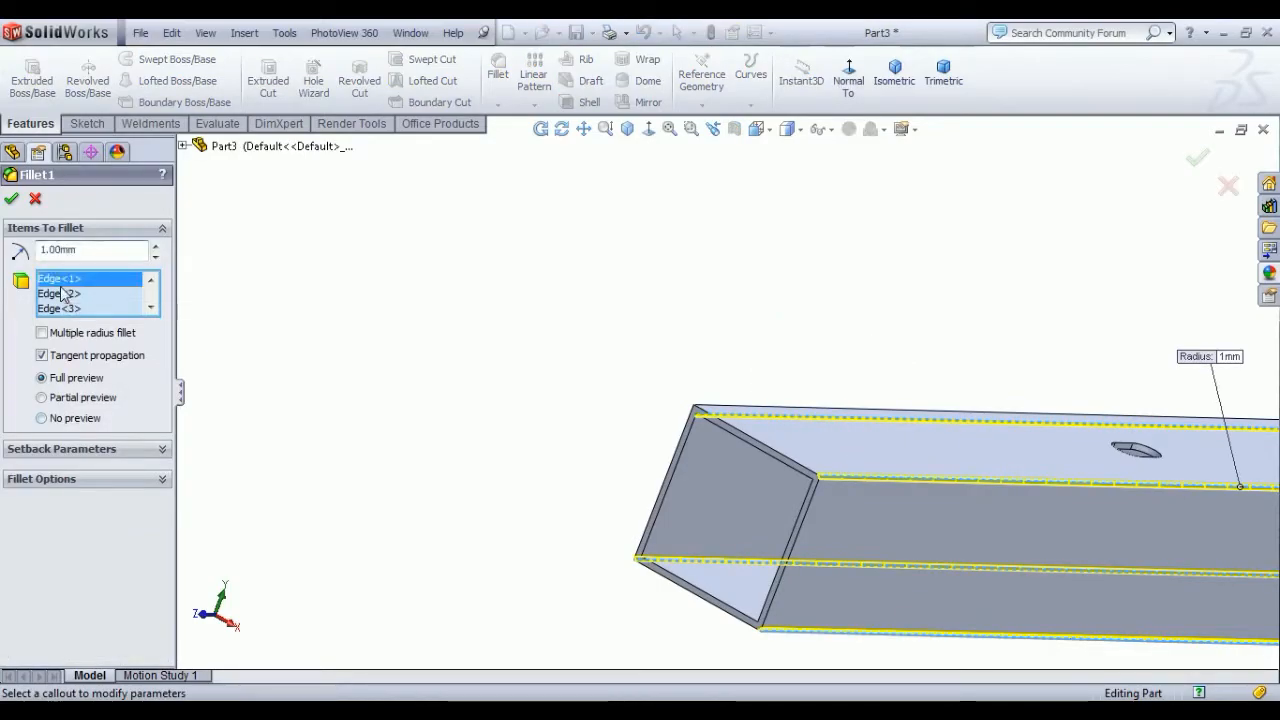
left_click(64, 296)
key("Delete")
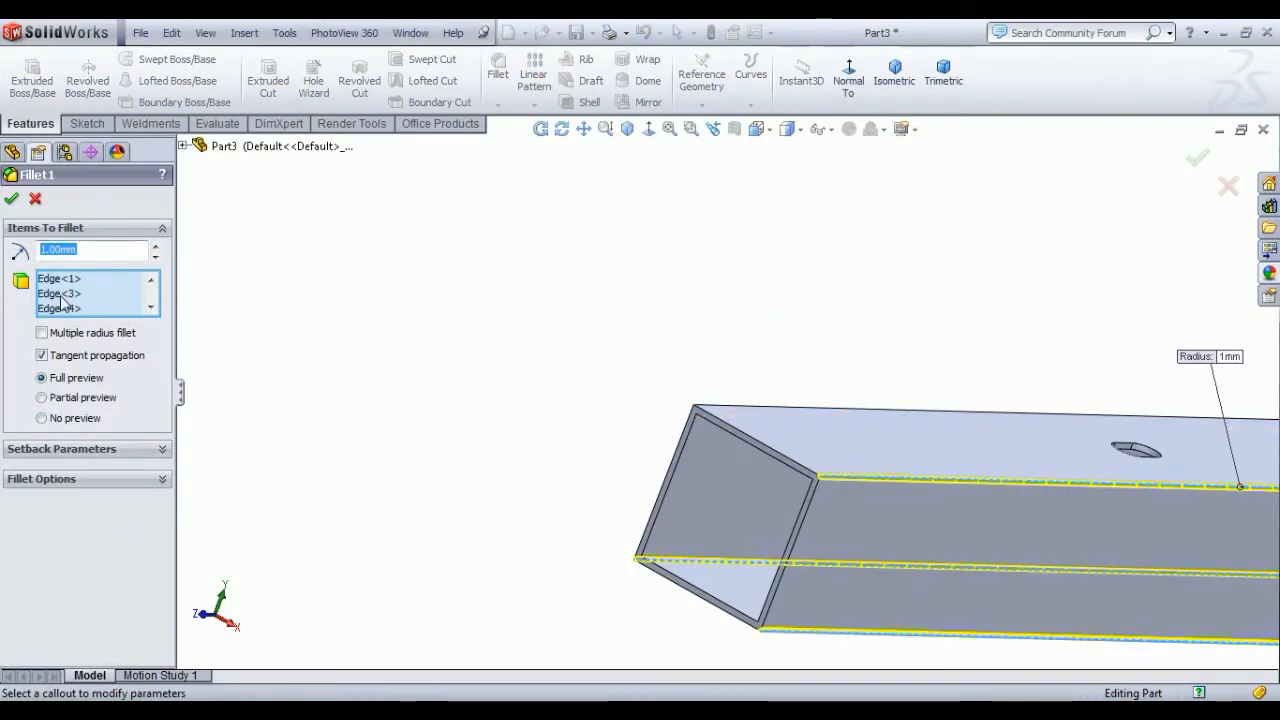
scroll(720, 440, "down", 5)
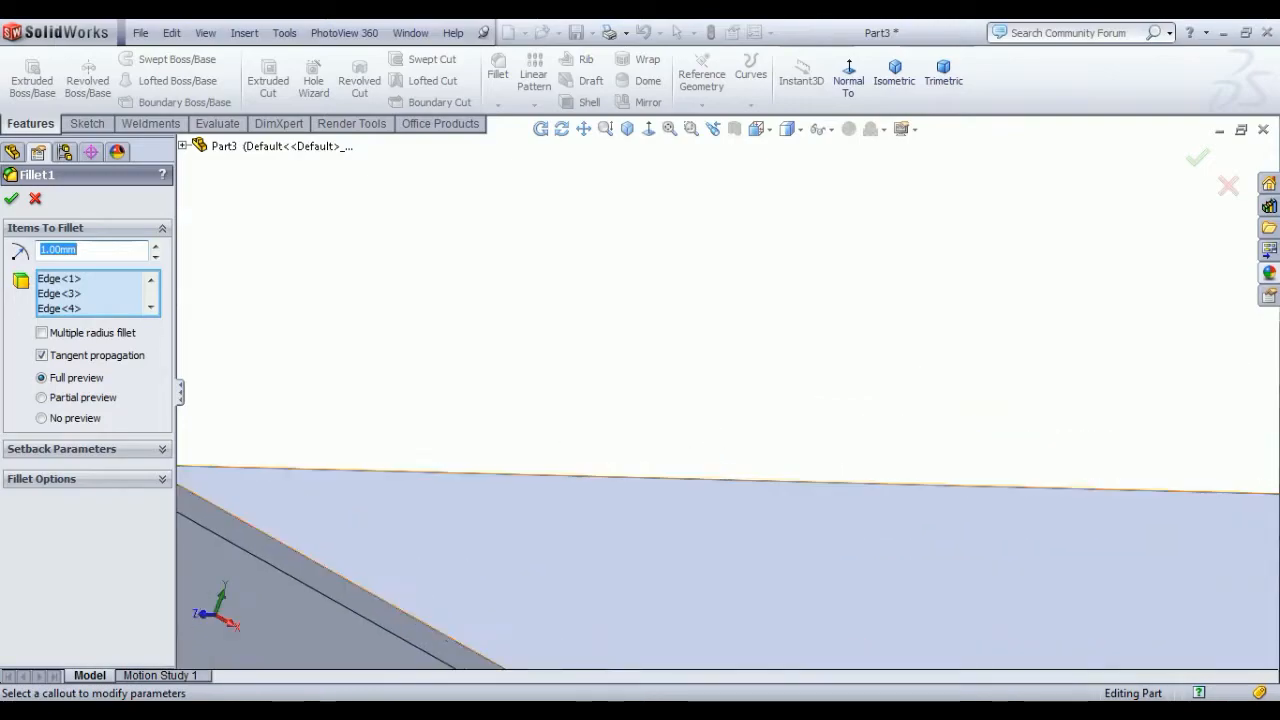
left_click(624, 480)
scroll(630, 485, "up", 5)
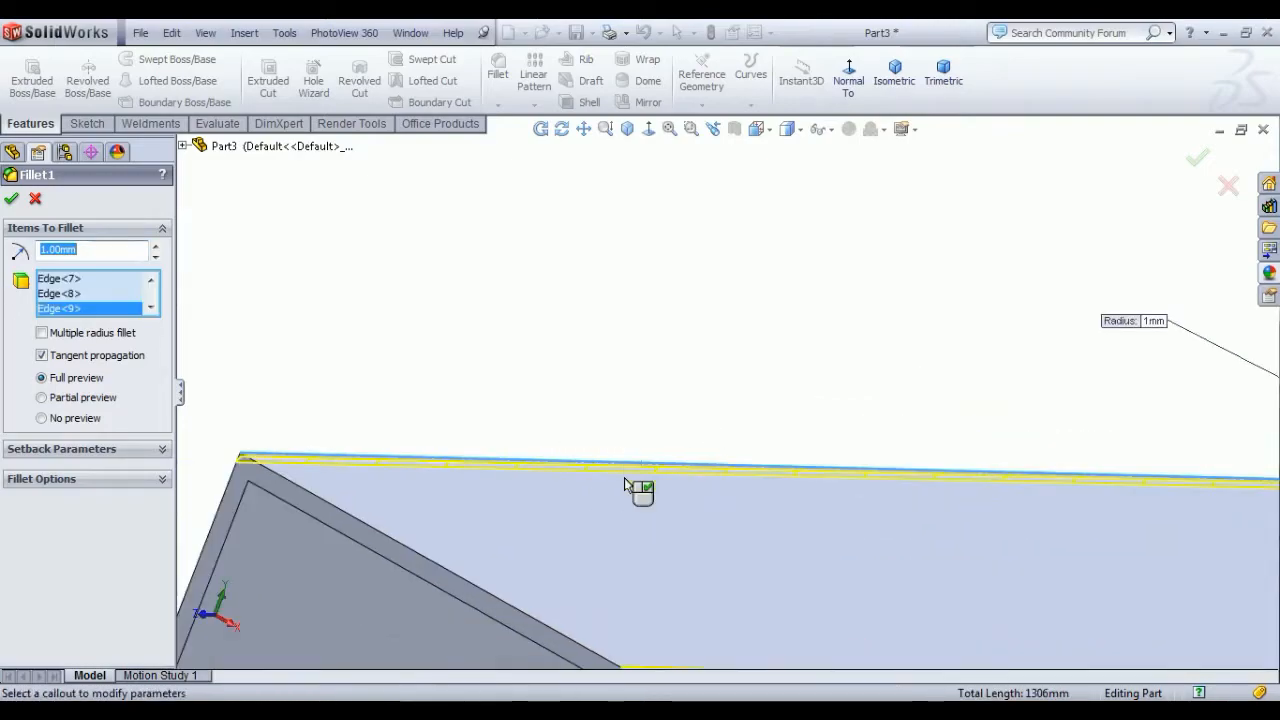
left_click(12, 200)
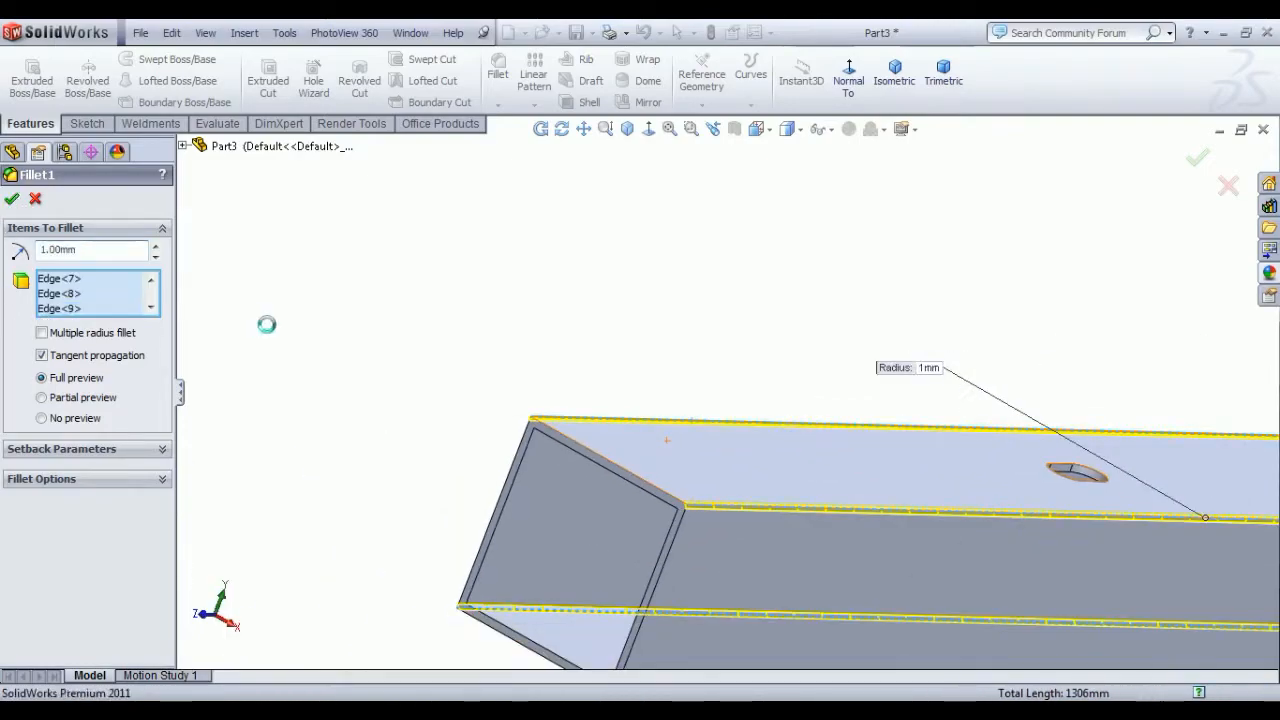
middle_click_drag(264, 318, 549, 563)
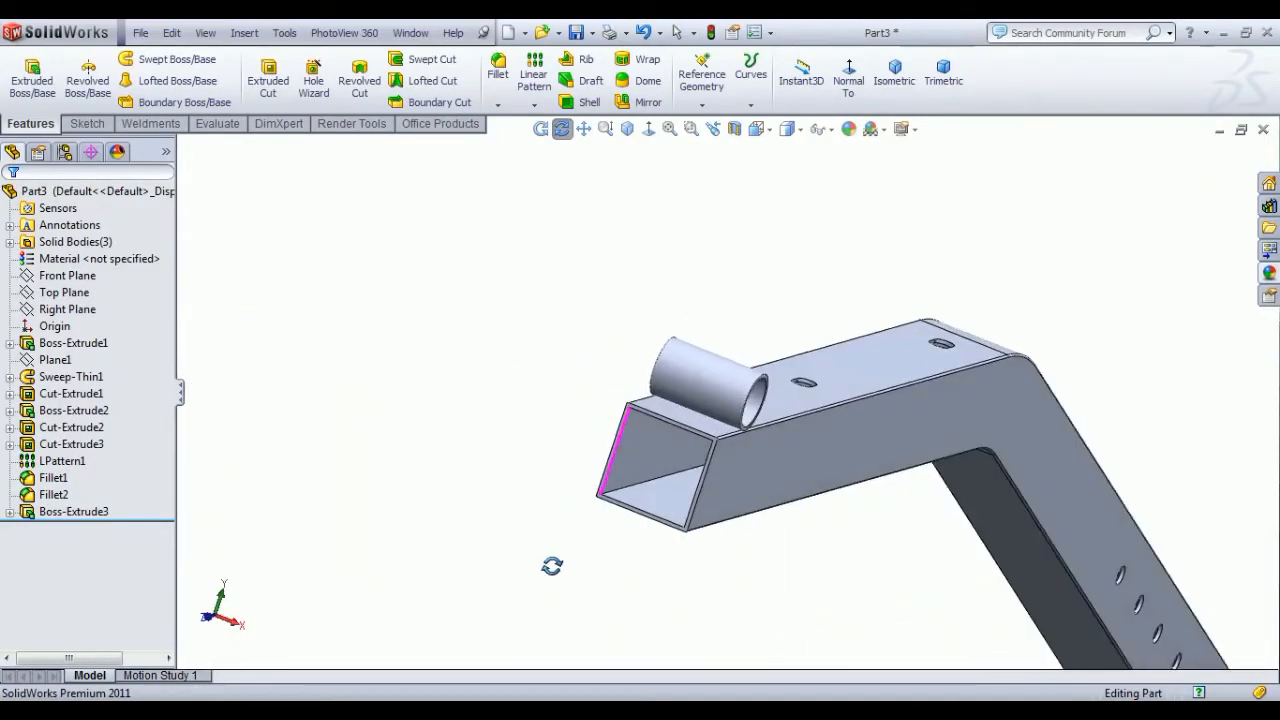
Step: On the square tube's side face, sketch a centerline about 62 mm long from the sloped section's lower edge past its upper edge
left_click(894, 72)
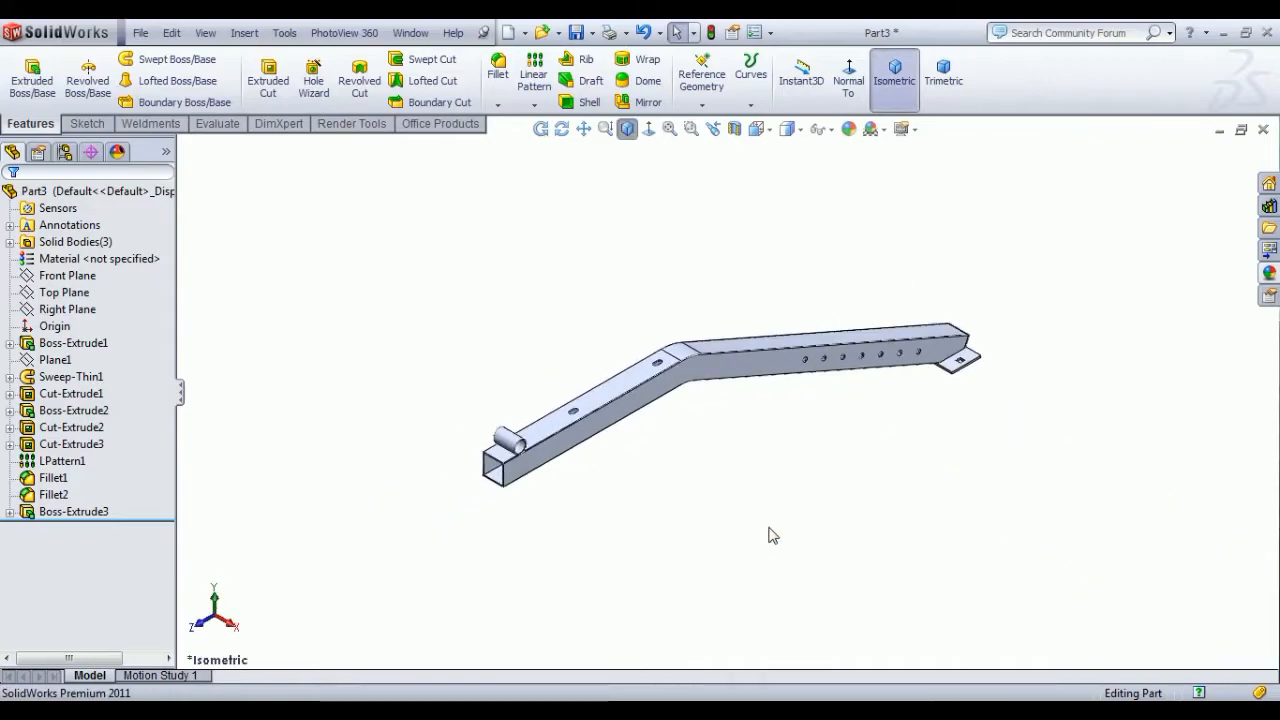
left_click(737, 377)
left_click(807, 306)
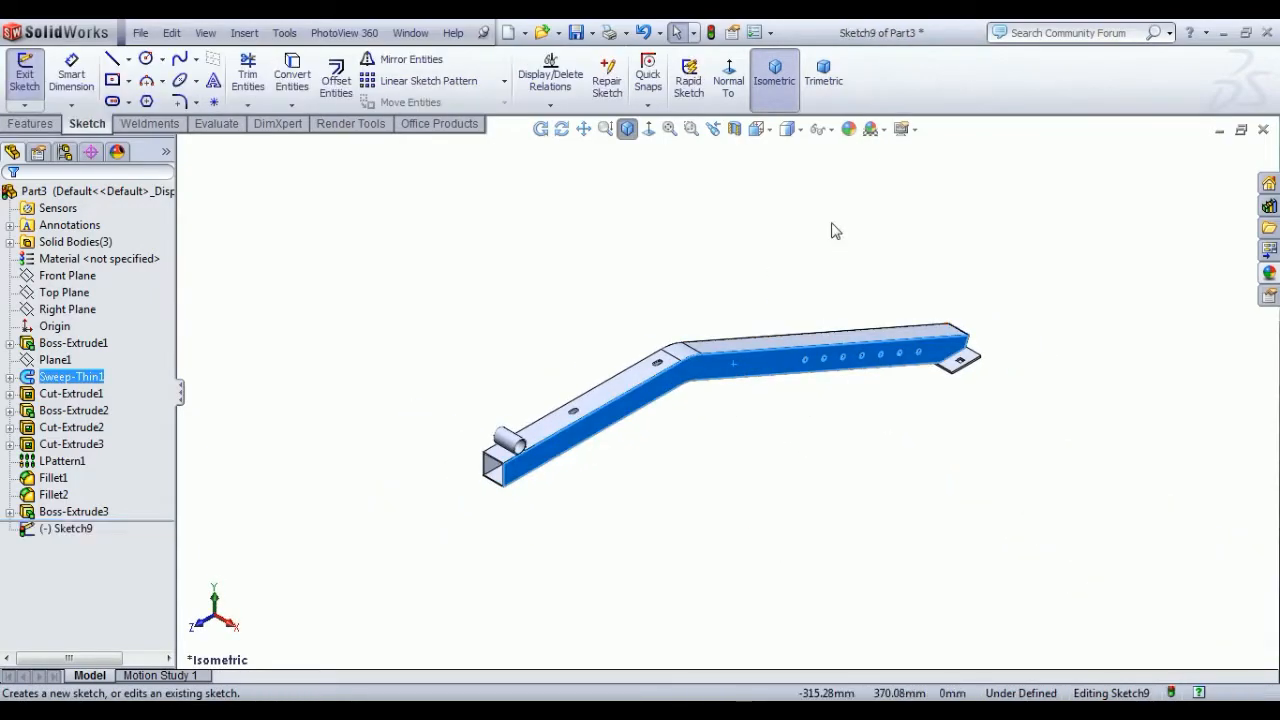
left_click(808, 510)
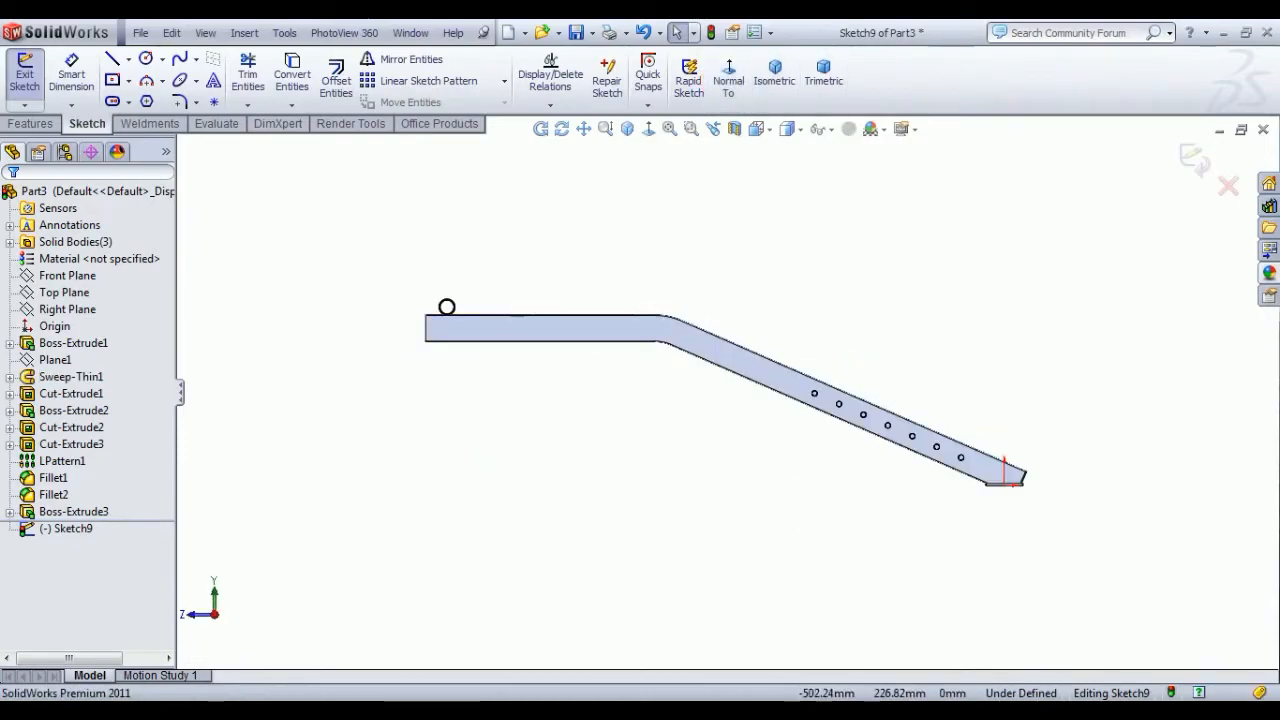
scroll(714, 337, "down", 5)
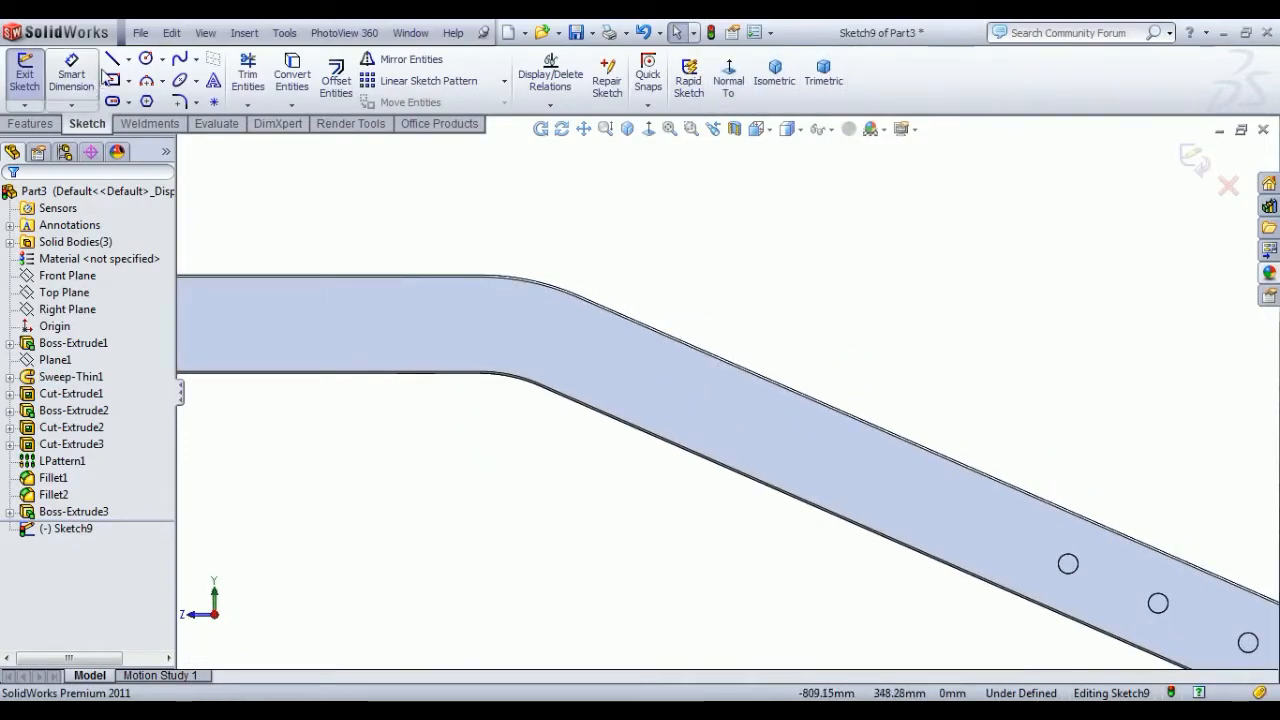
left_click(128, 59)
left_click(140, 96)
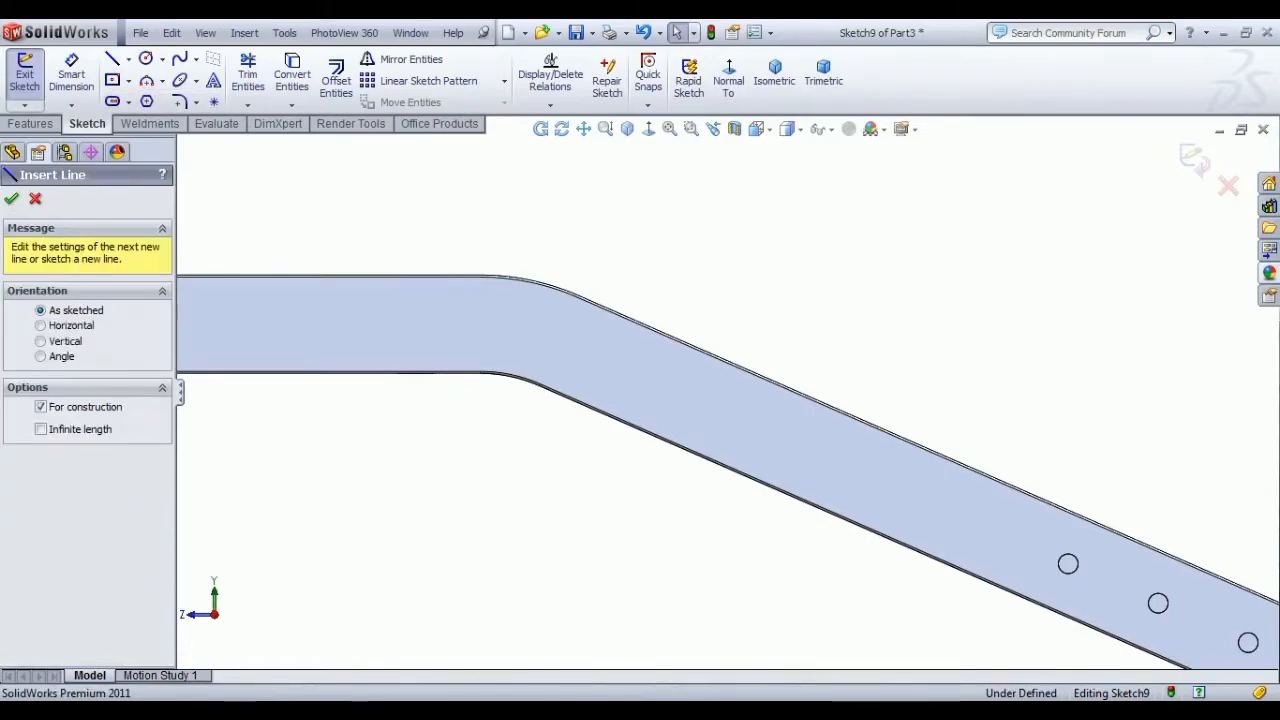
scroll(645, 420, "down", 3)
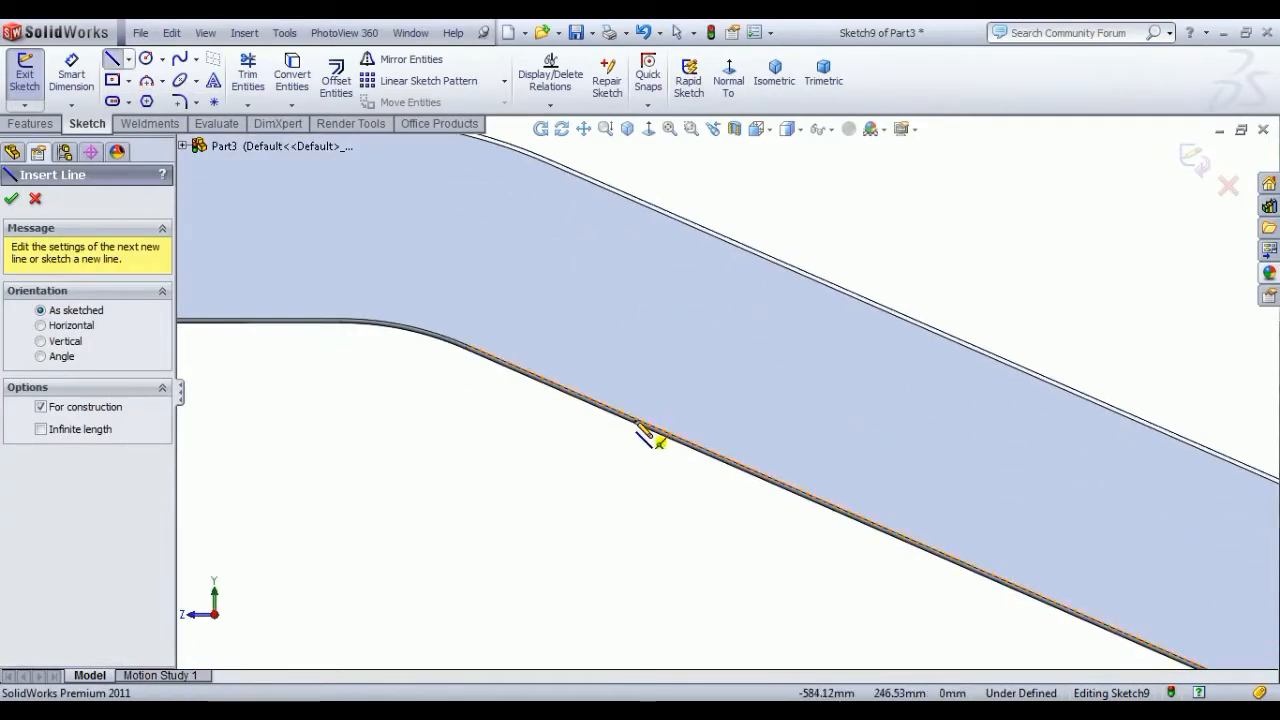
left_click(637, 421)
left_click(738, 185)
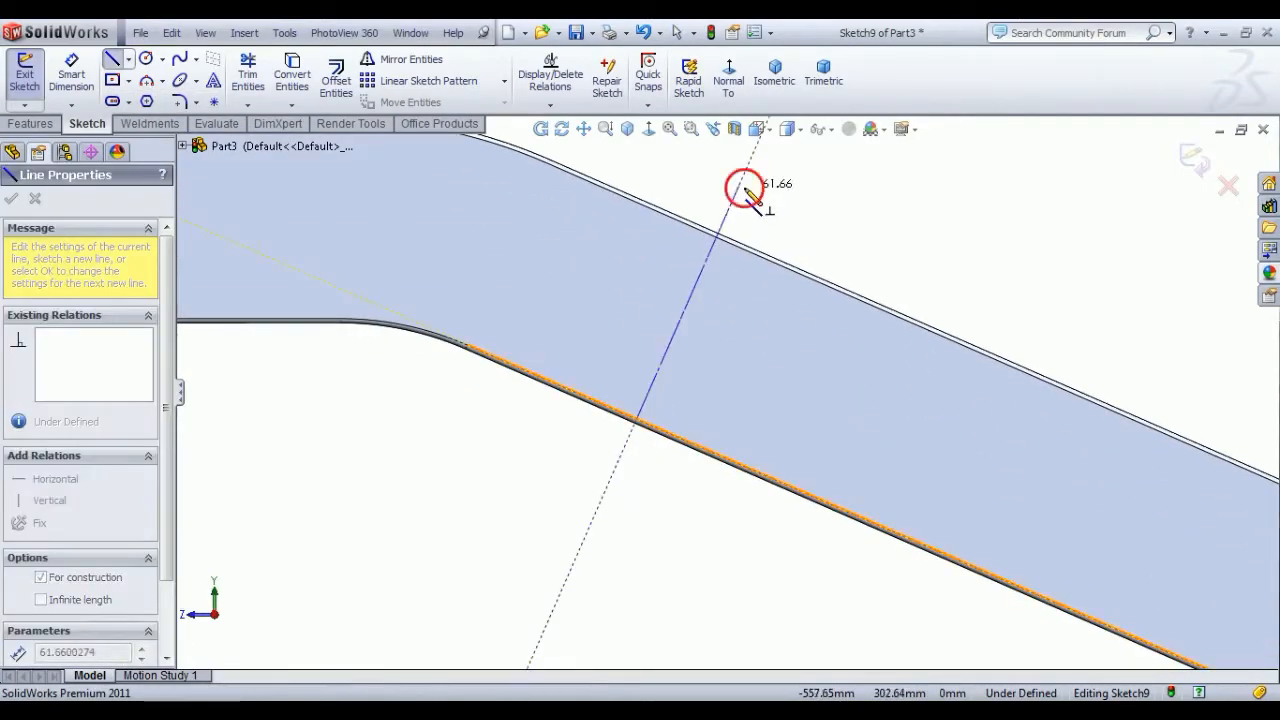
right_click(861, 205)
left_click(911, 217)
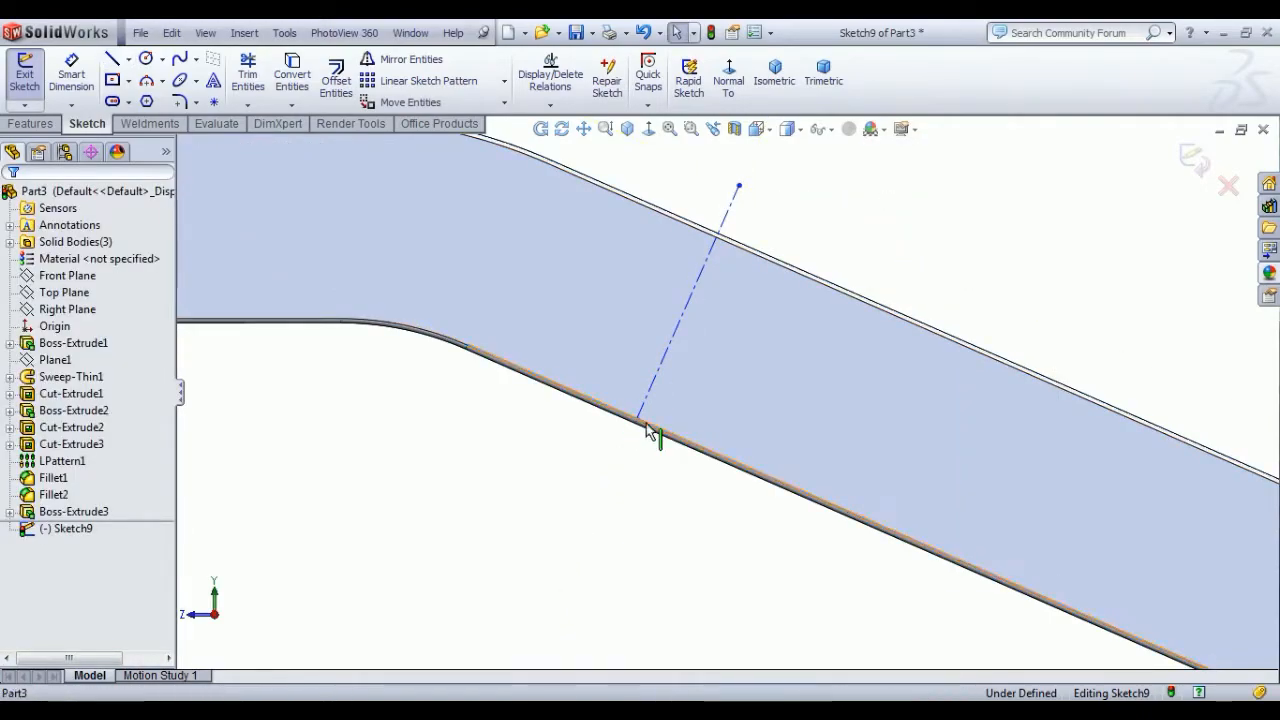
Step: Make the centerline perpendicular to the lower edge of the tube's sloped section
left_click(651, 384, "ctrl")
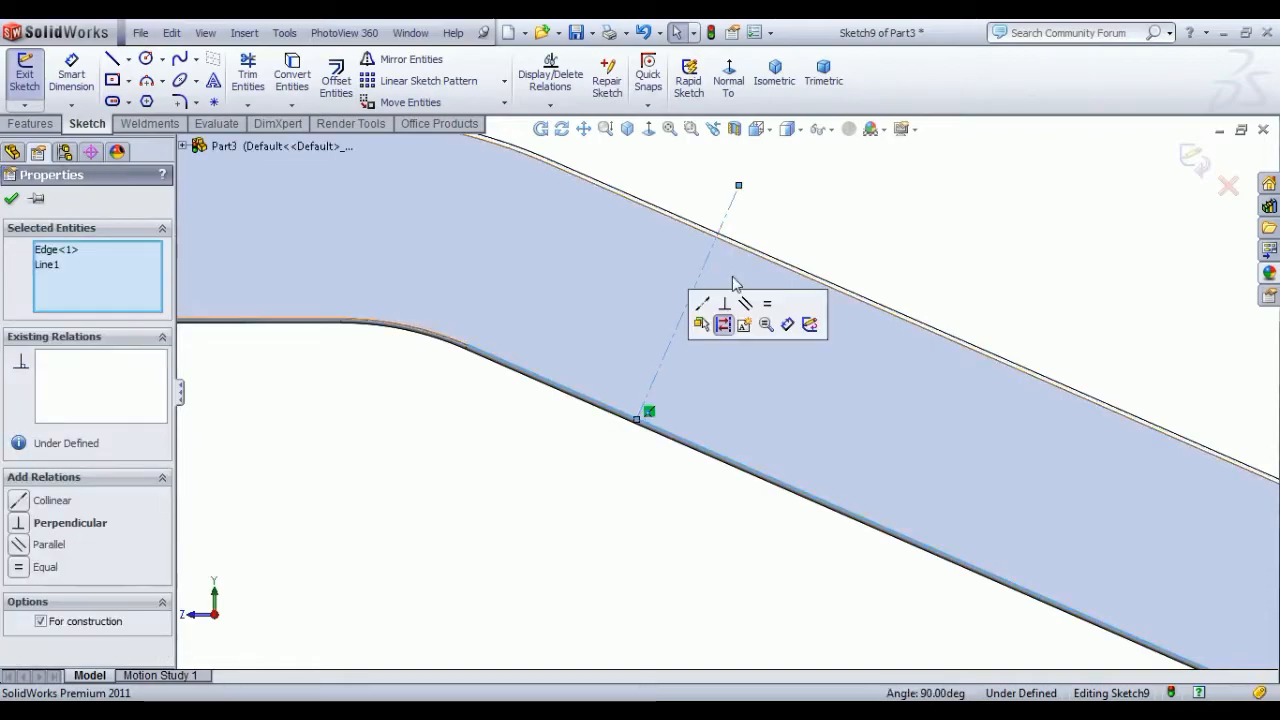
left_click(726, 305)
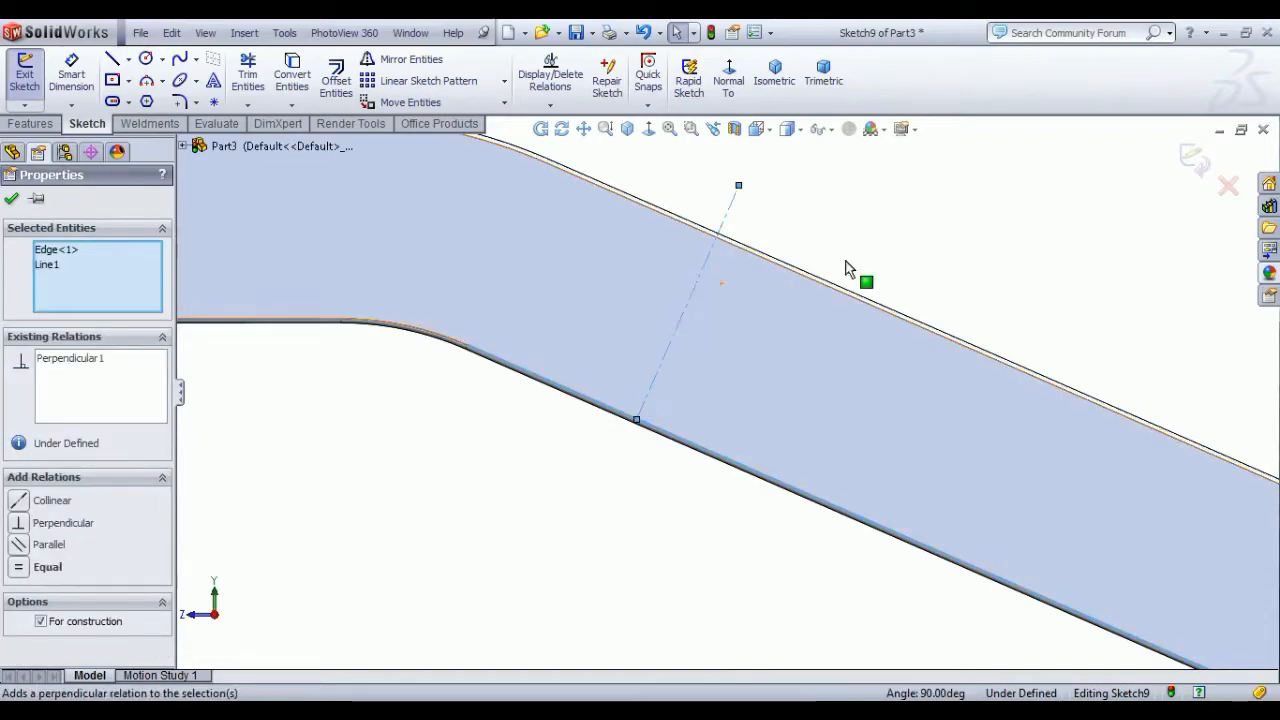
left_click(888, 254)
Step: Lengthen the centerline by moving its free end farther above the tube's upper edge
scroll(800, 254, "up", 2)
scroll(745, 295, "down", 4)
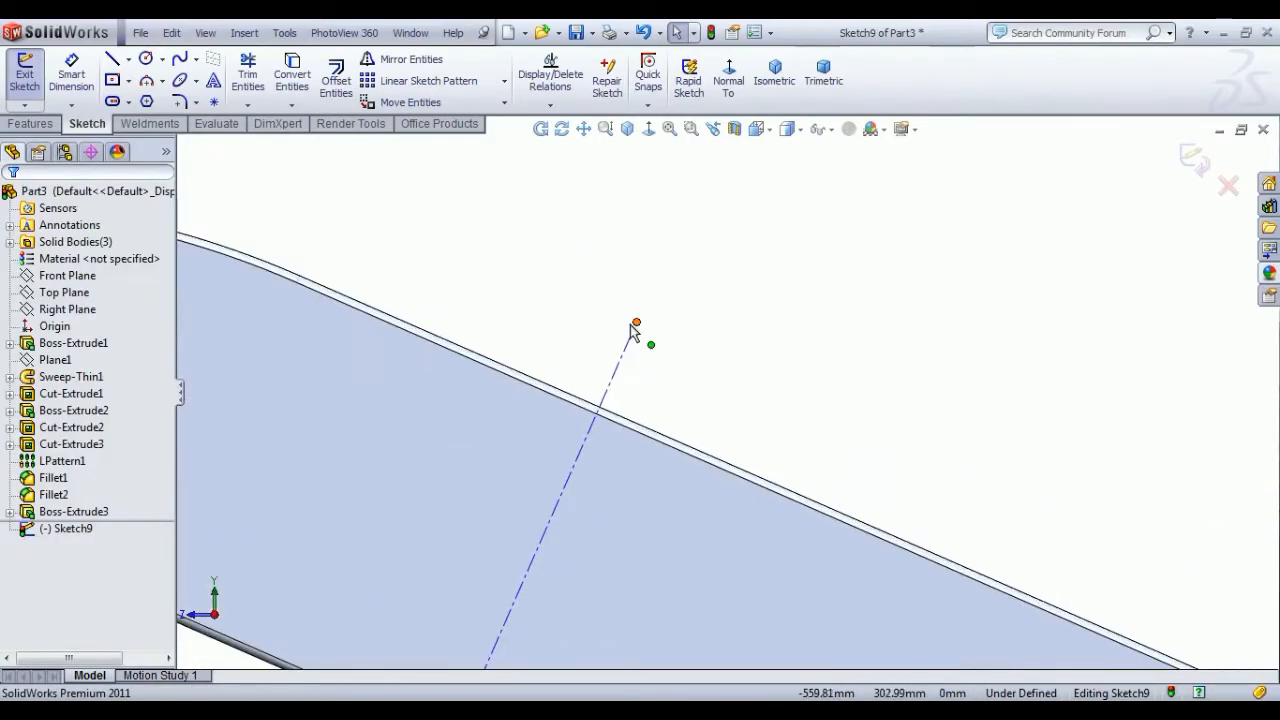
left_click_drag(636, 322, 707, 149)
scroll(757, 257, "up", 2)
mouse_move(717, 275)
left_mouse_down()
mouse_move(749, 284)
mouse_move(723, 255)
left_mouse_up()
left_click(802, 326)
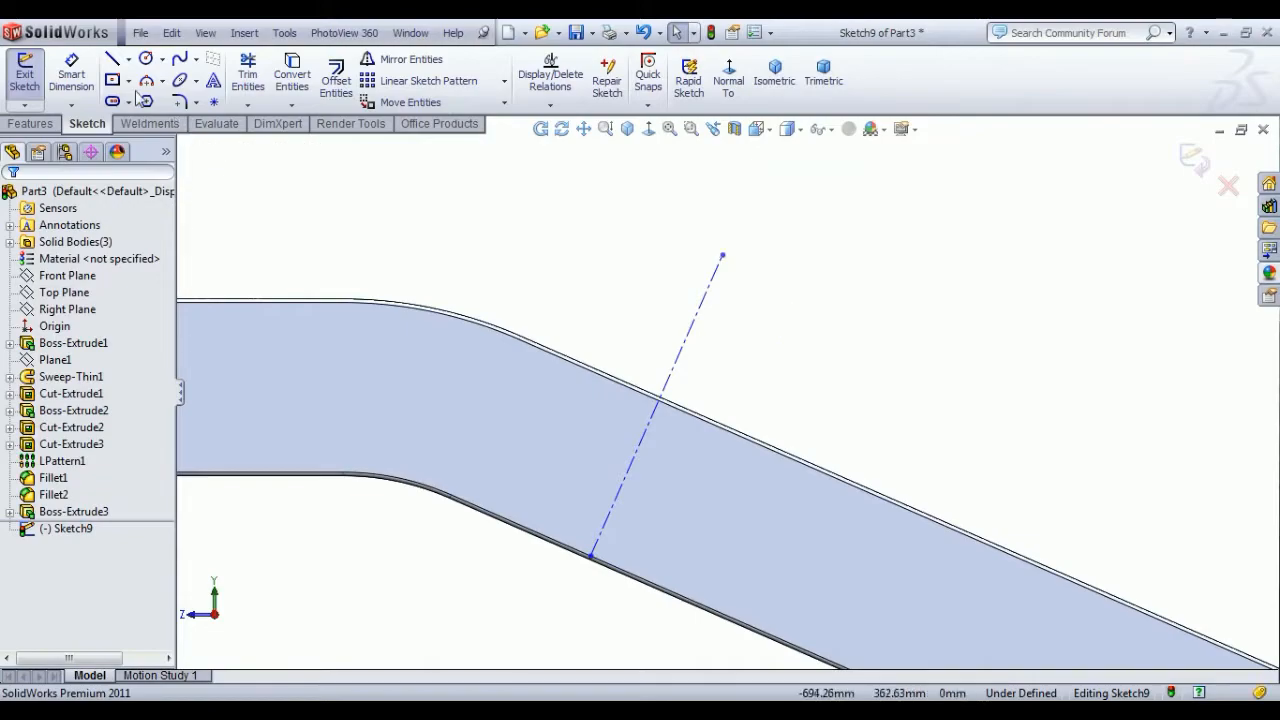
Step: Sketch two concentric circles centered on the centerline's upper end, the inner one about 22 mm in diameter
left_click(146, 59)
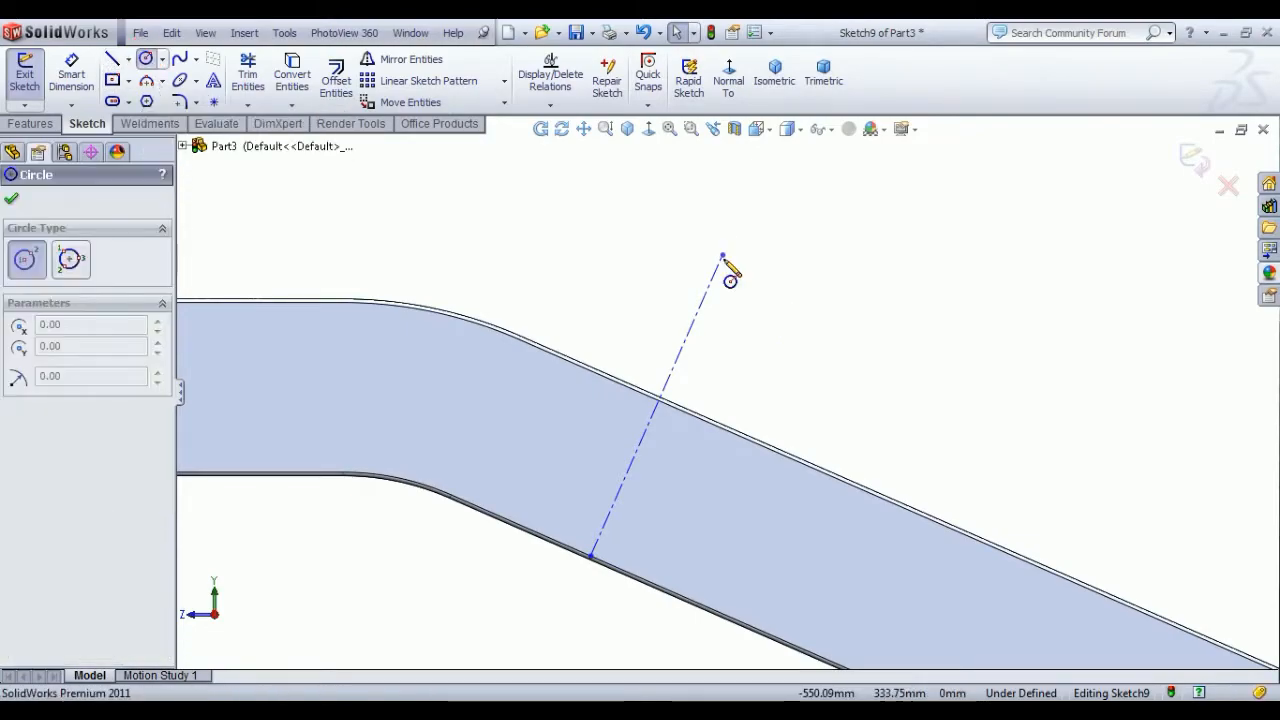
left_click(723, 255)
left_click(771, 333)
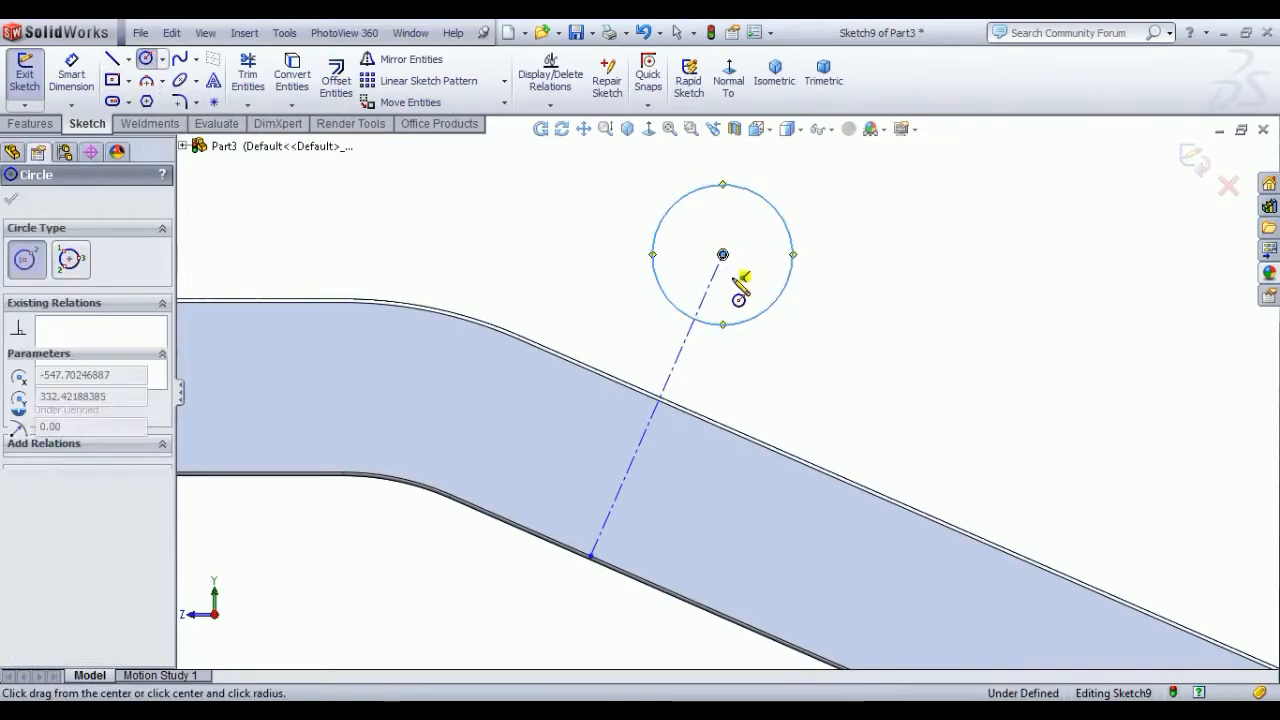
left_click(723, 255)
left_click(742, 293)
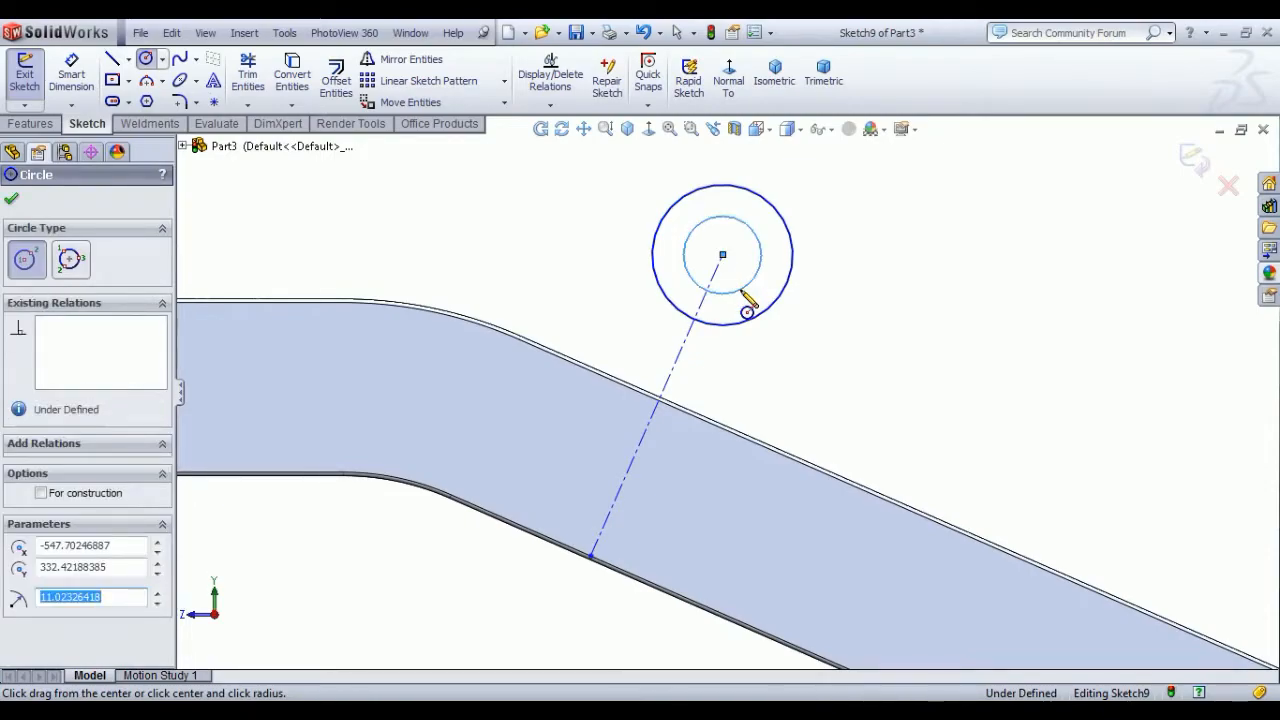
right_click(851, 254)
left_click(888, 257)
Step: Set the inner circle's diameter to 17 mm and the outer circle's diameter to 21 mm
left_click(70, 70)
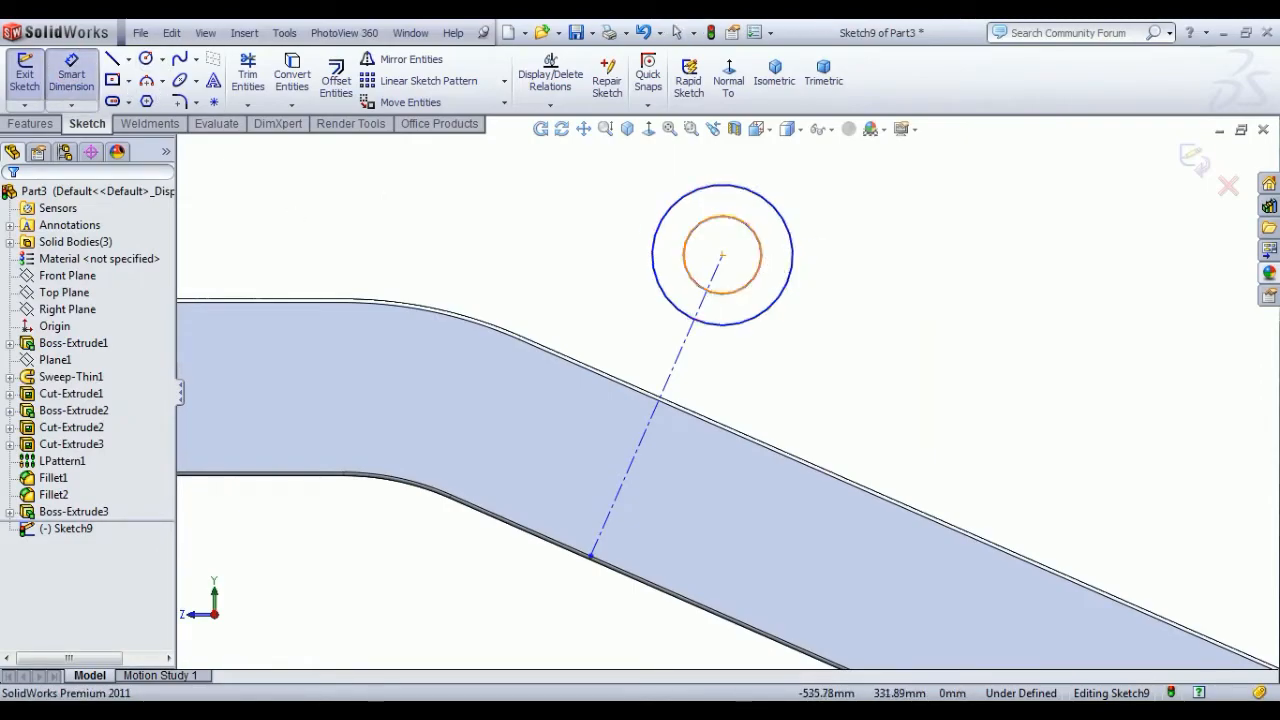
left_click(768, 265)
left_click(893, 368)
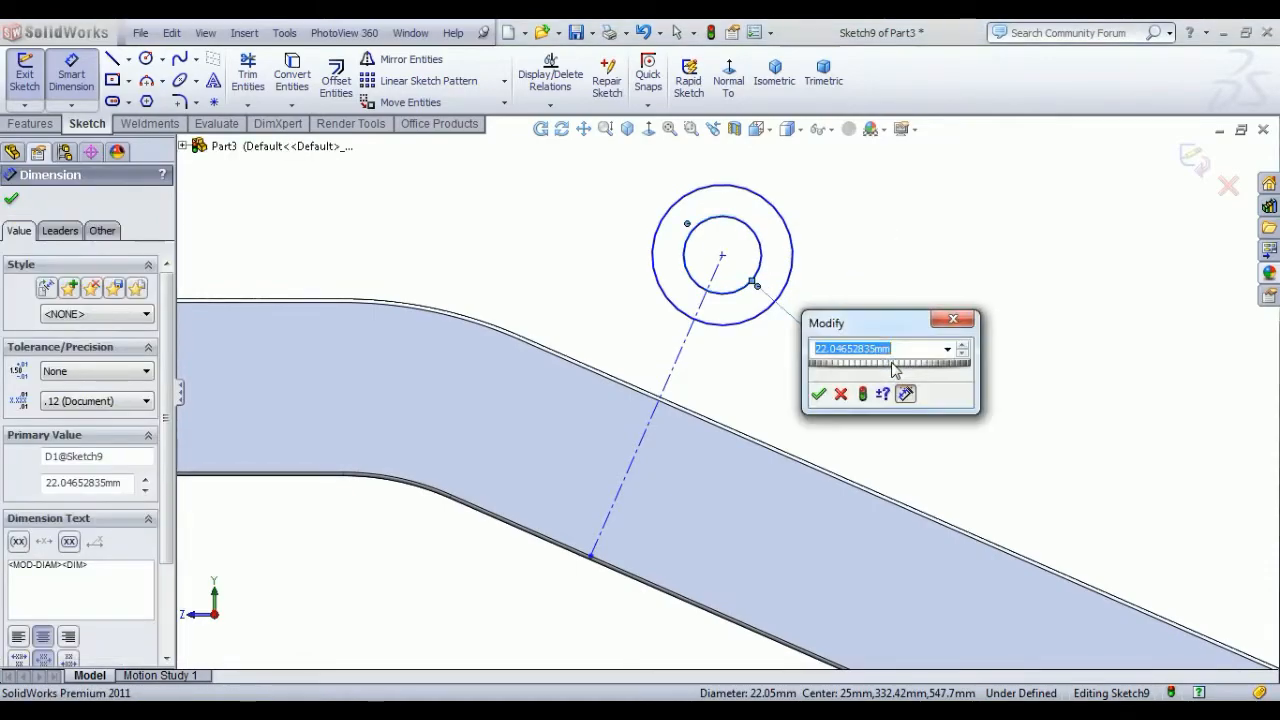
key("Return")
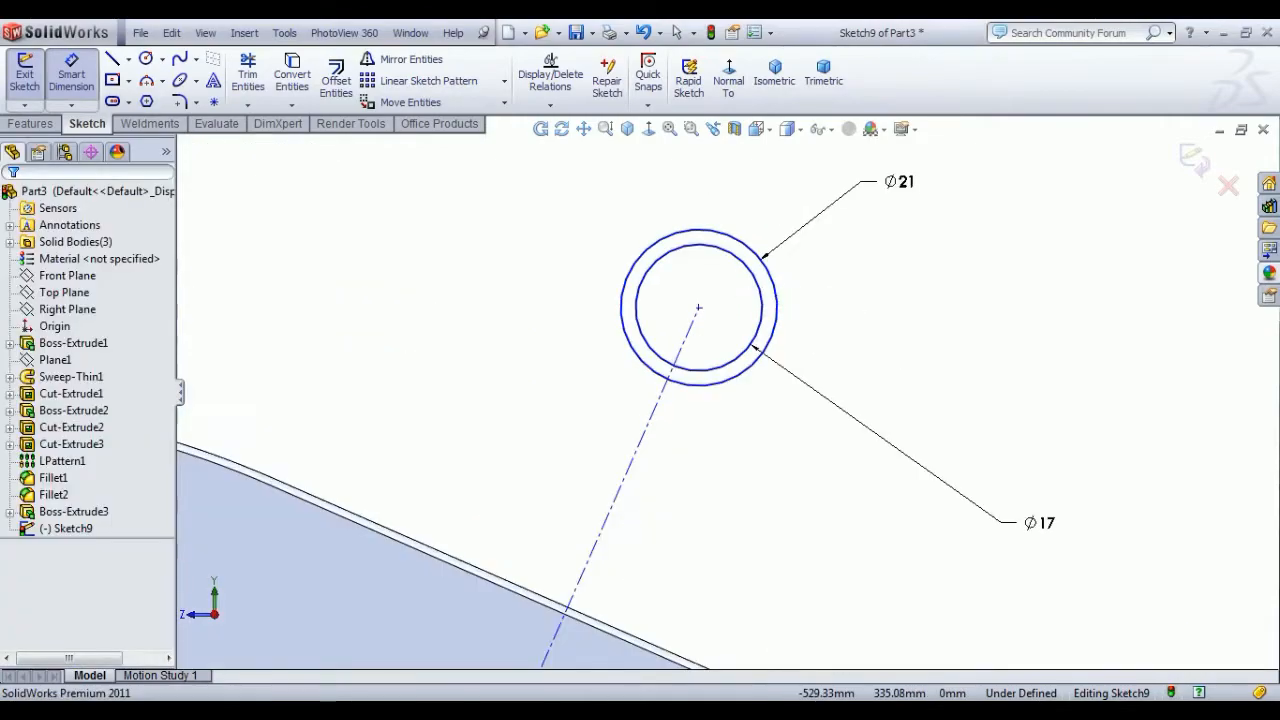
Step: Set the outer circle's diameter to 23 mm and end dimensioning
scroll(832, 315, "up", 2)
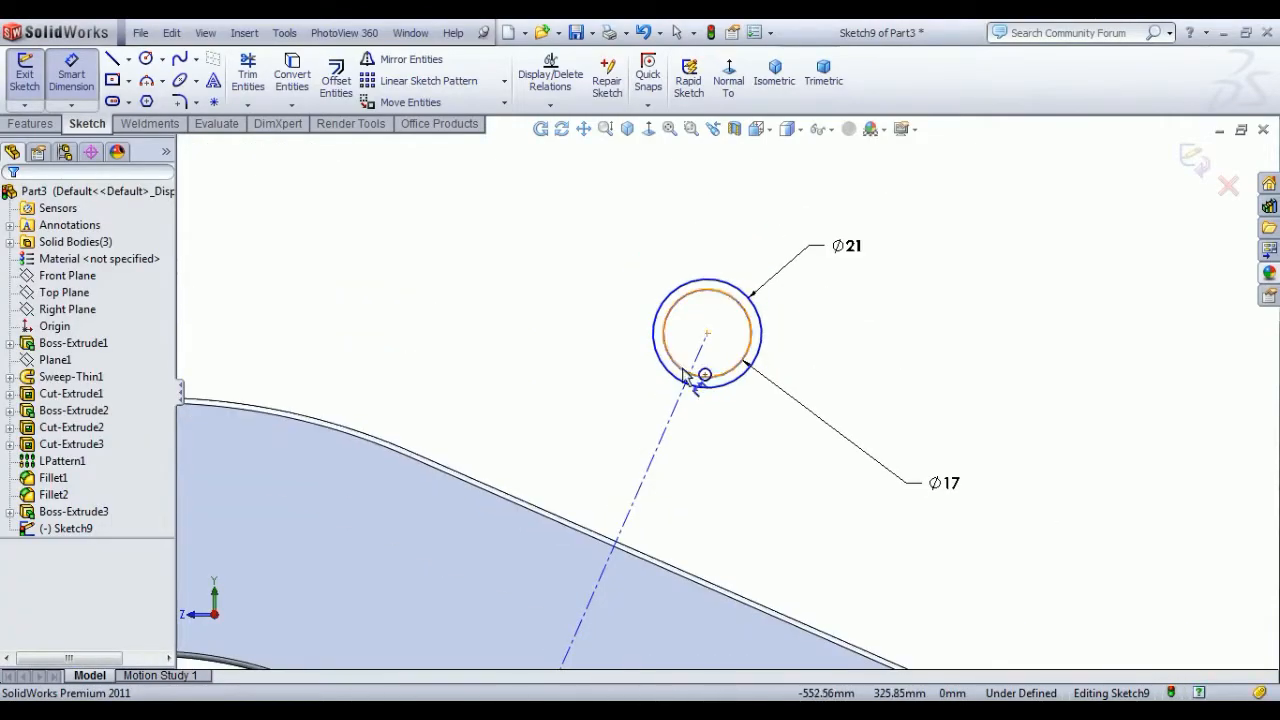
left_click(838, 250)
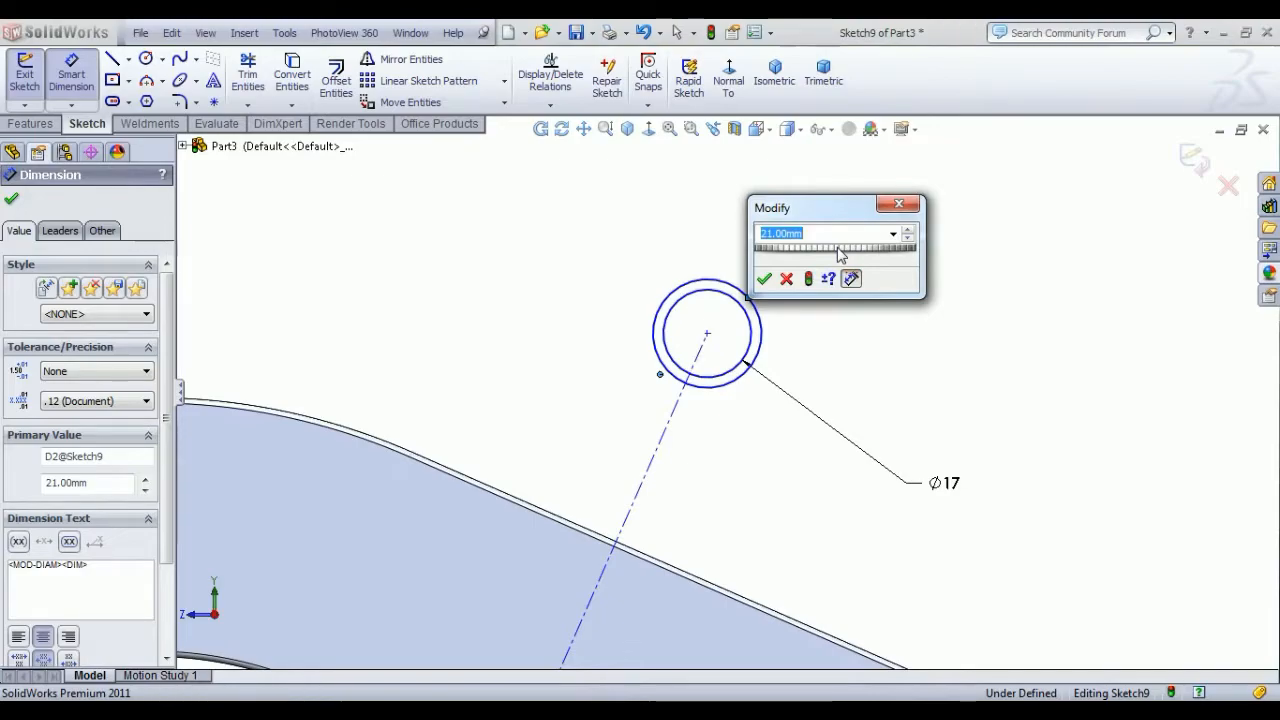
type("23")
key("Return")
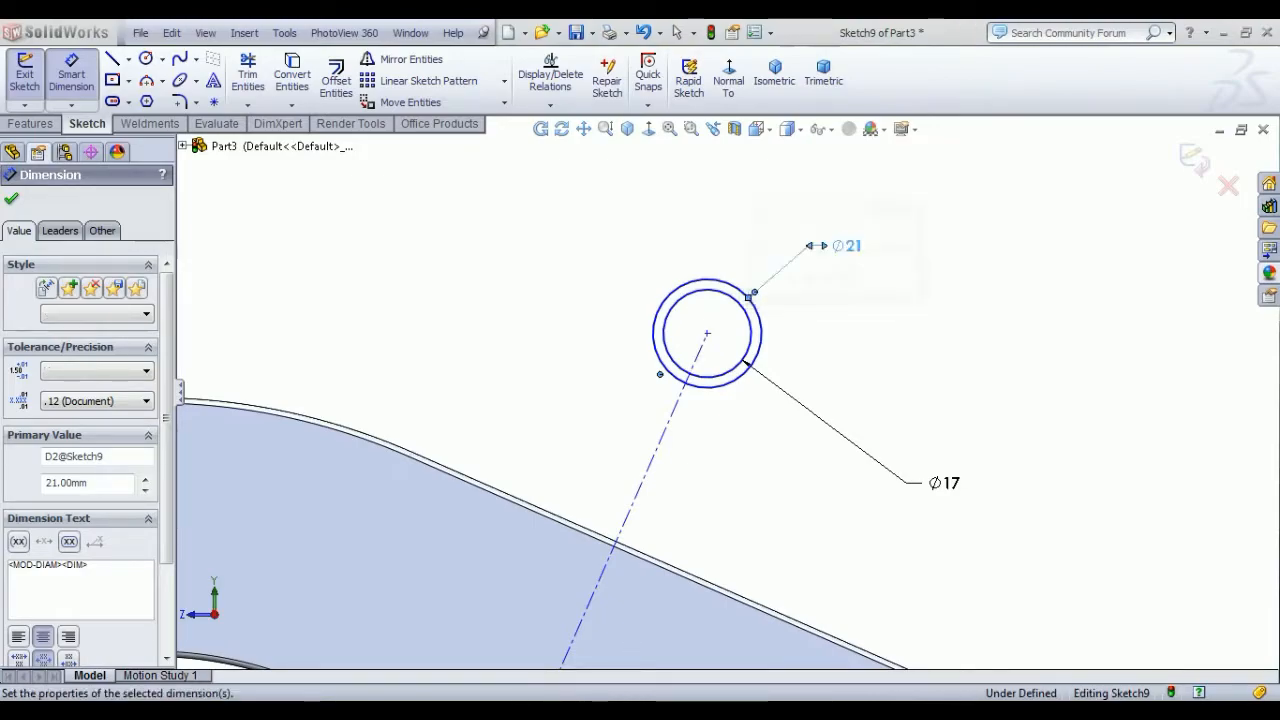
right_click(800, 320)
left_click(845, 328)
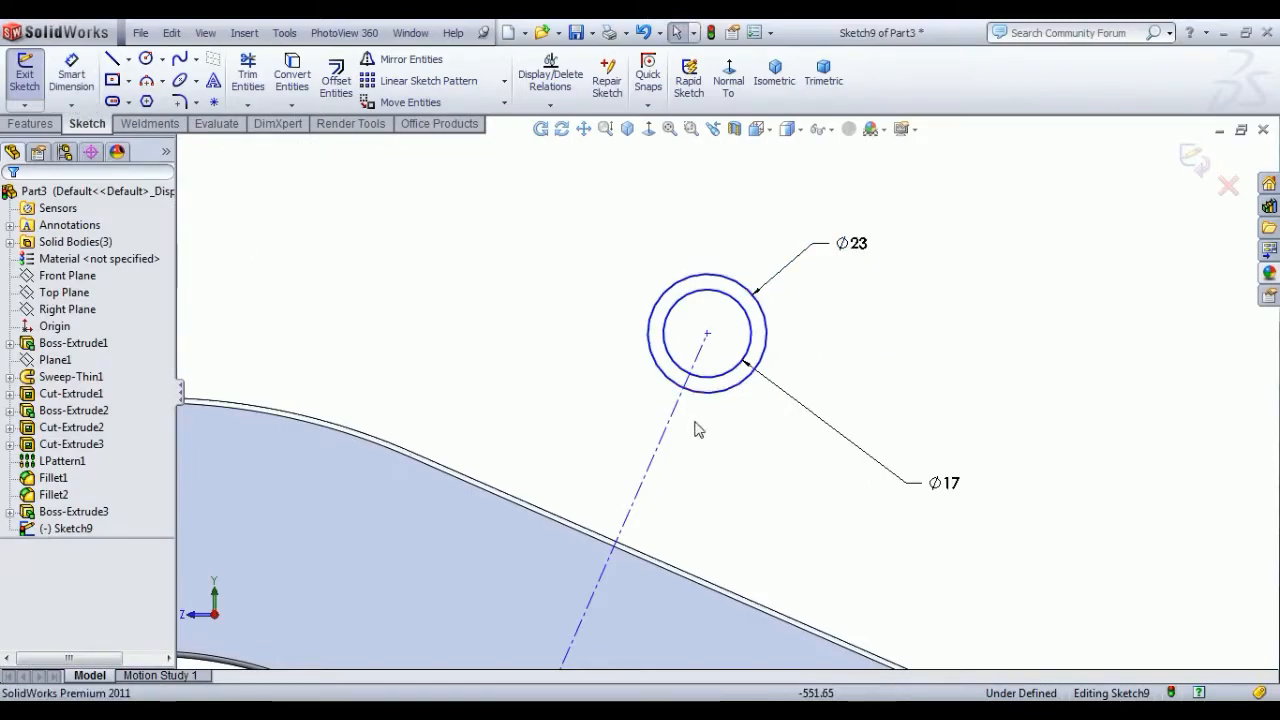
Step: Sketch three connected lines from one side of the outer circle to the tube's upper edge, about 45 mm along it, and back to the circle
key("l")
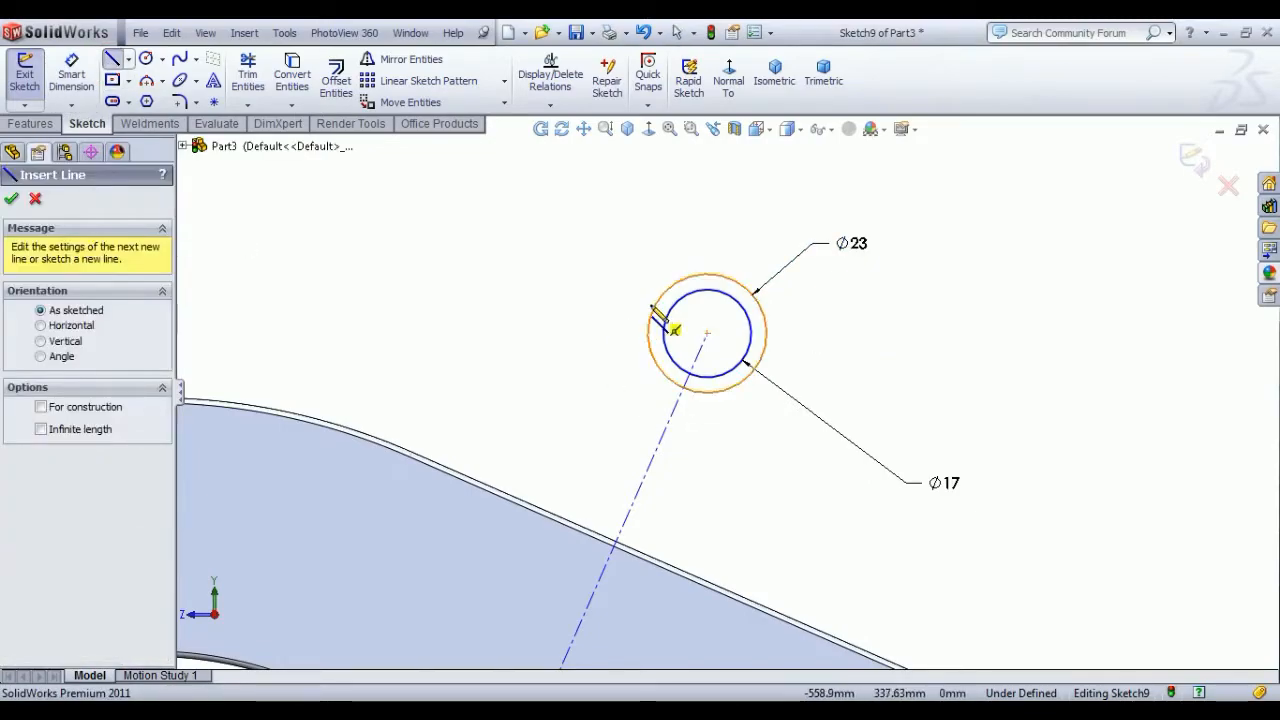
left_click(657, 303)
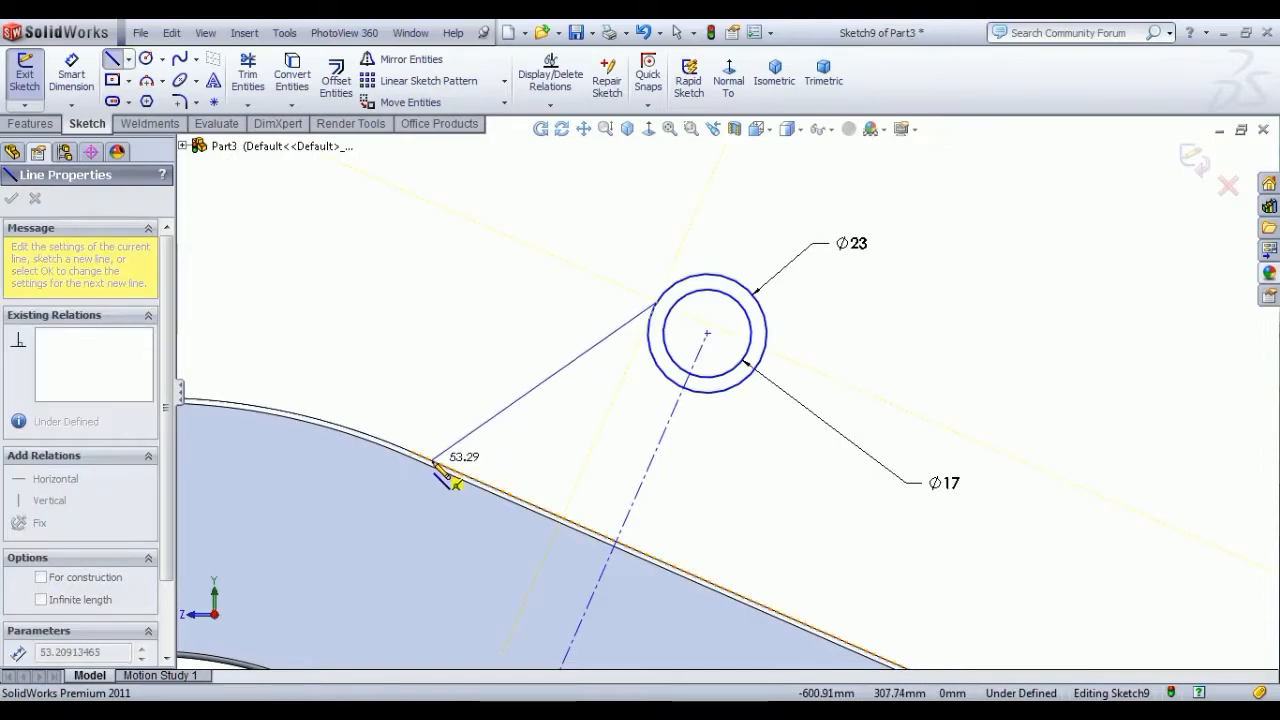
left_click(508, 493)
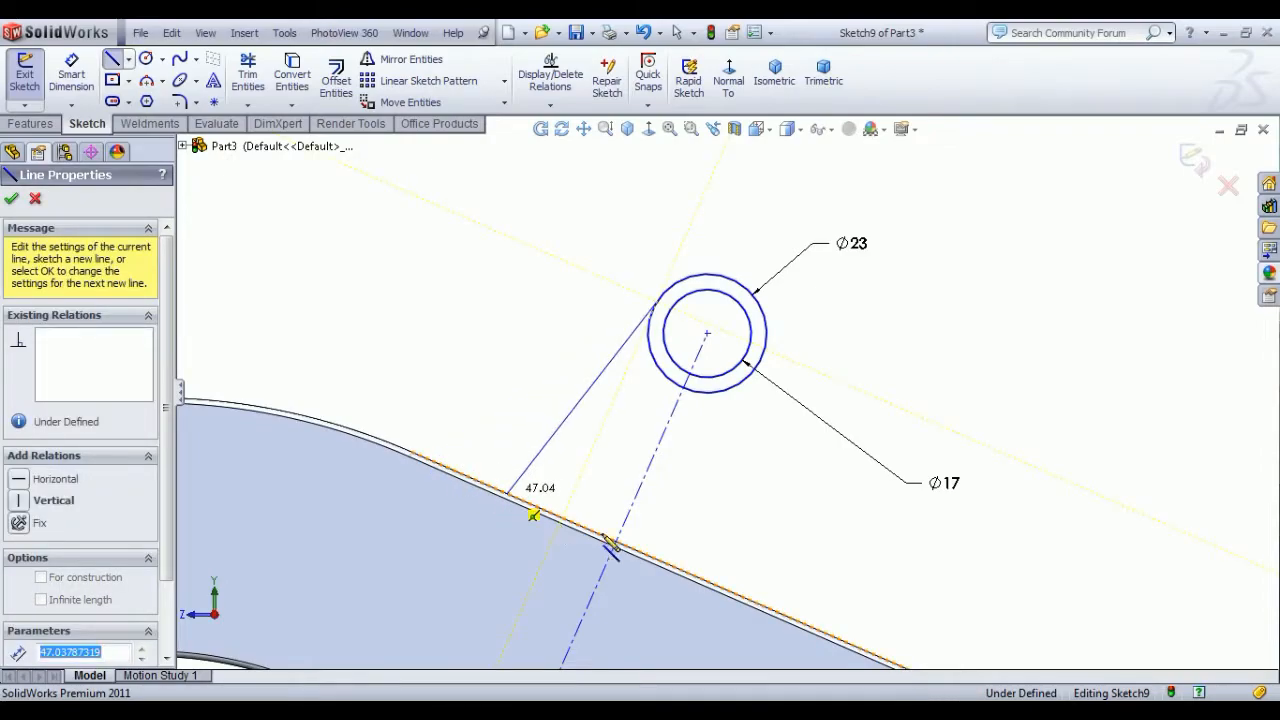
left_click(720, 587)
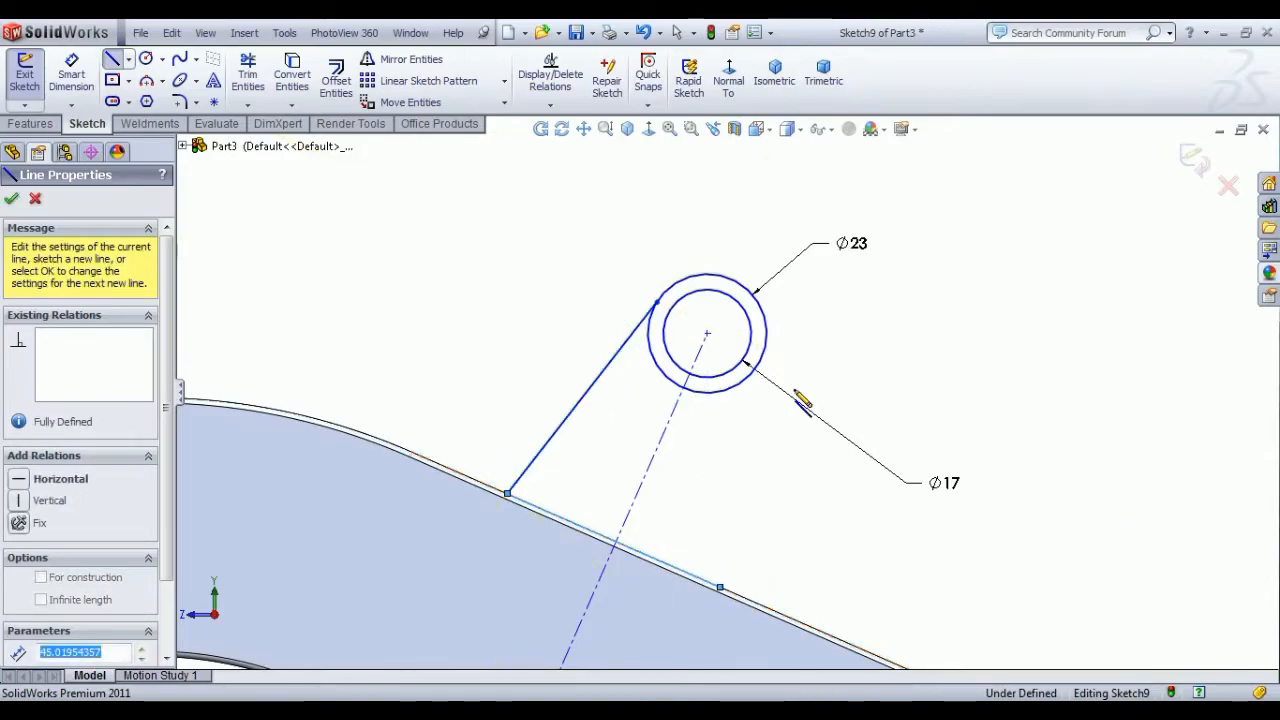
left_click(762, 358)
right_click(808, 340)
left_click(832, 348)
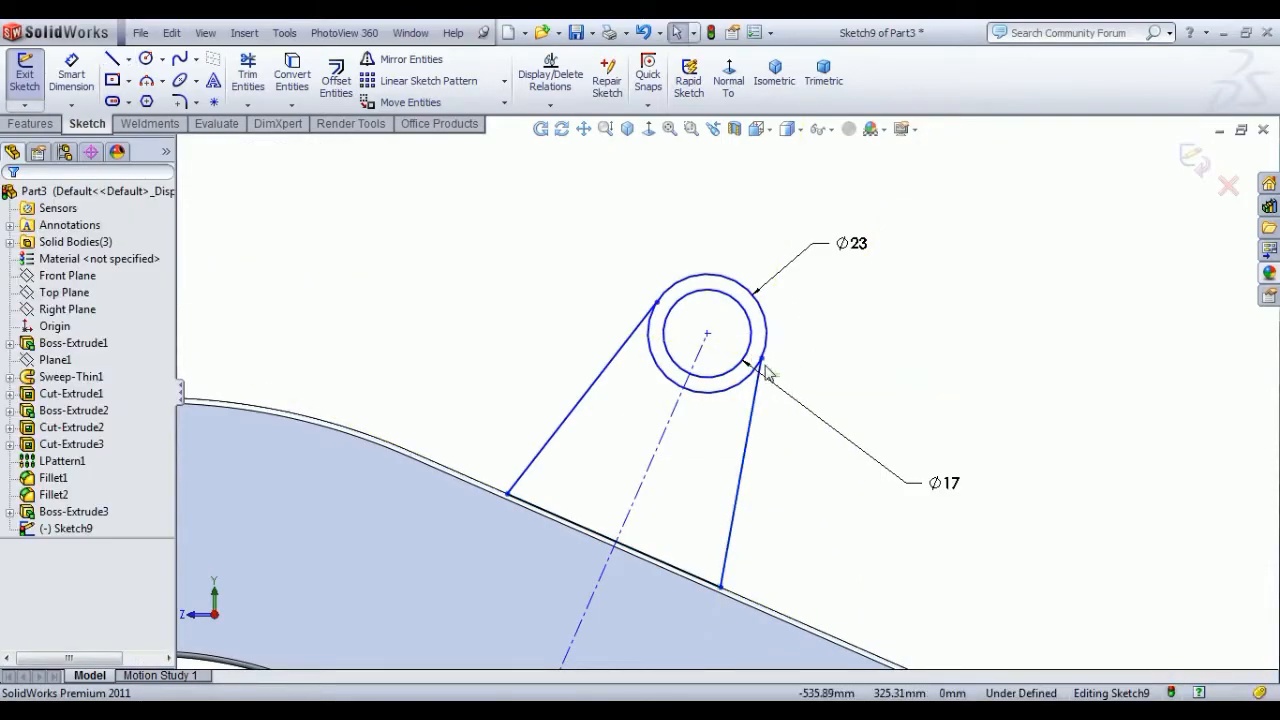
Step: Make both slanted side lines of the bracket profile tangent to the outer circle
left_click_drag(755, 343, 753, 341)
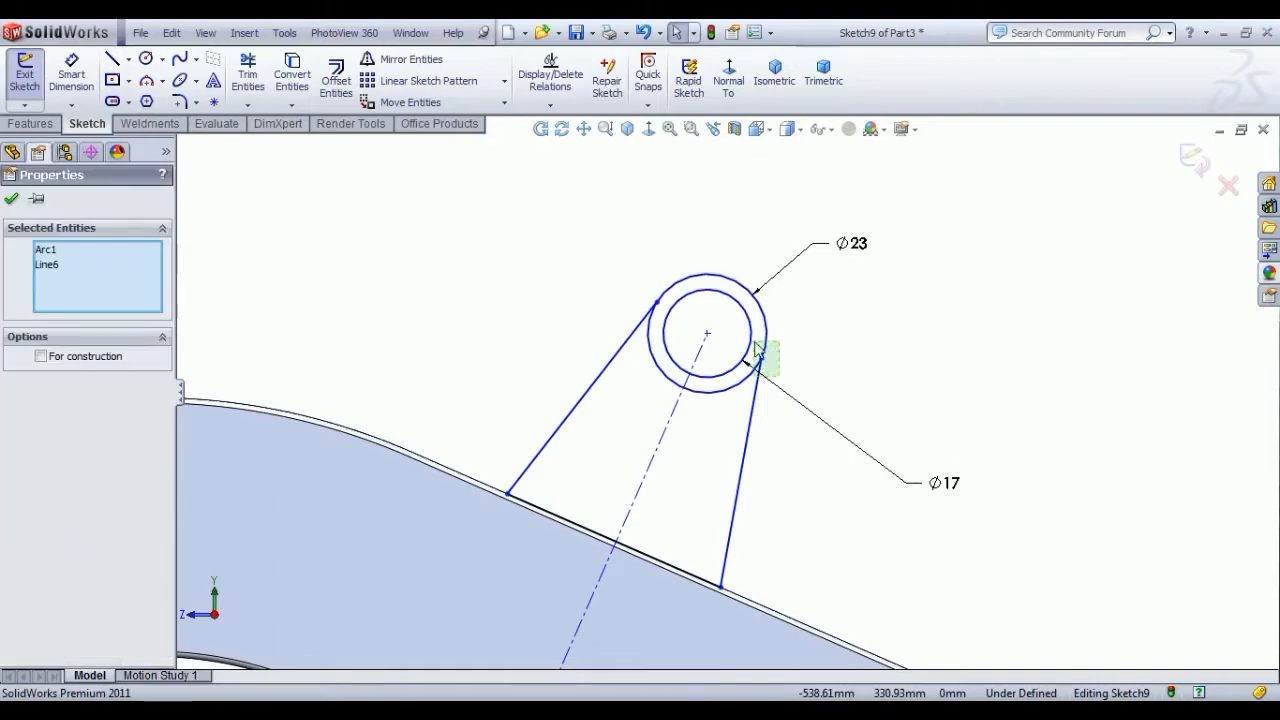
left_click(873, 343)
left_click(756, 405)
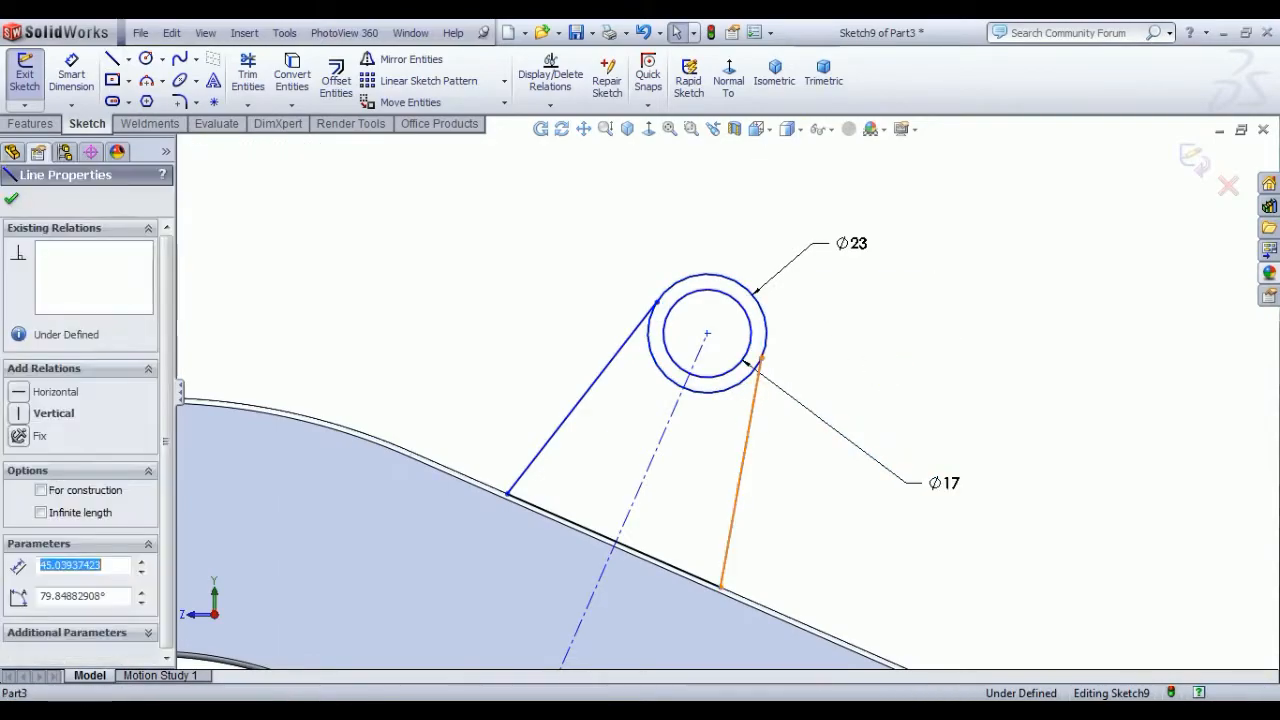
left_click(733, 388, "ctrl")
left_click(785, 309)
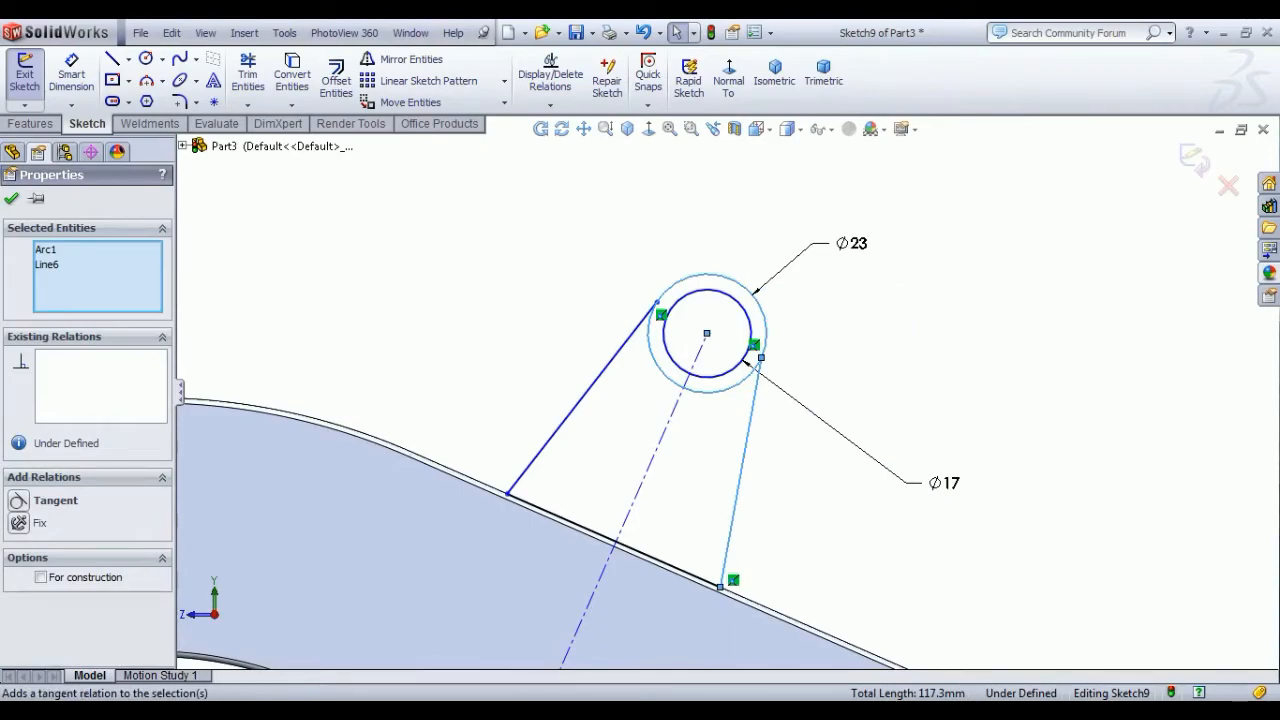
left_click(612, 360)
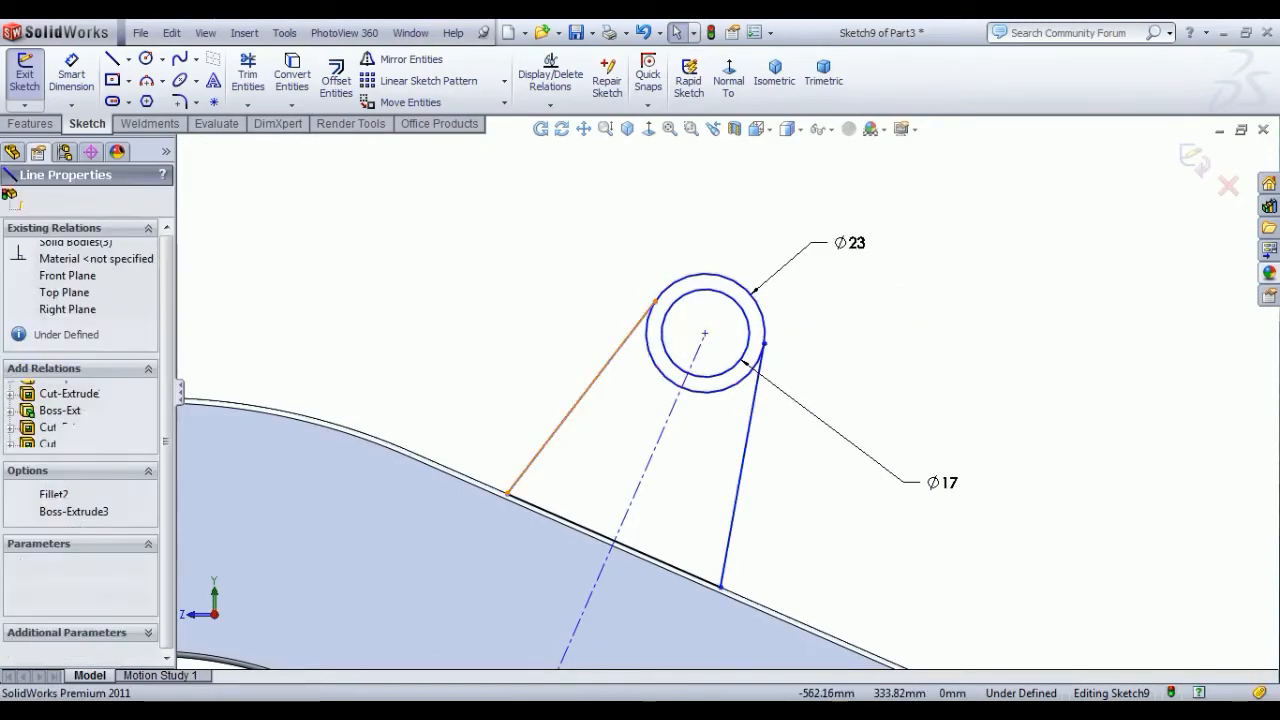
left_click(647, 349, "ctrl")
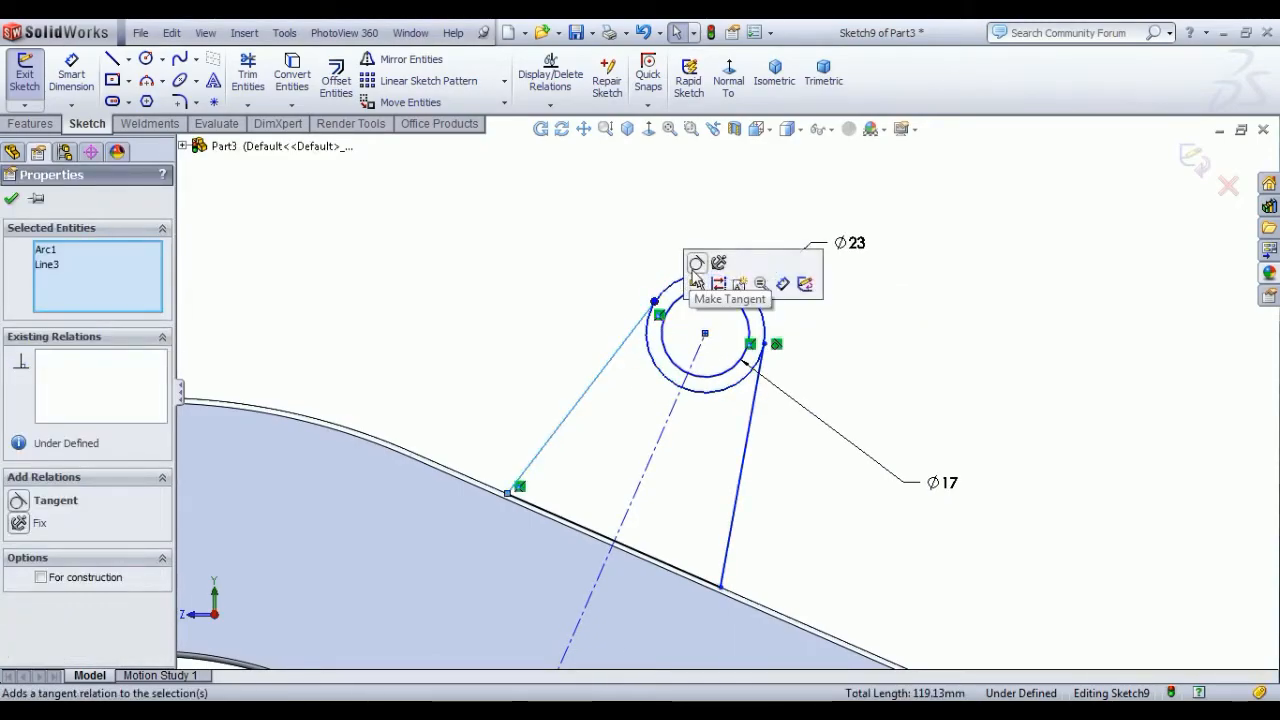
left_click(697, 265)
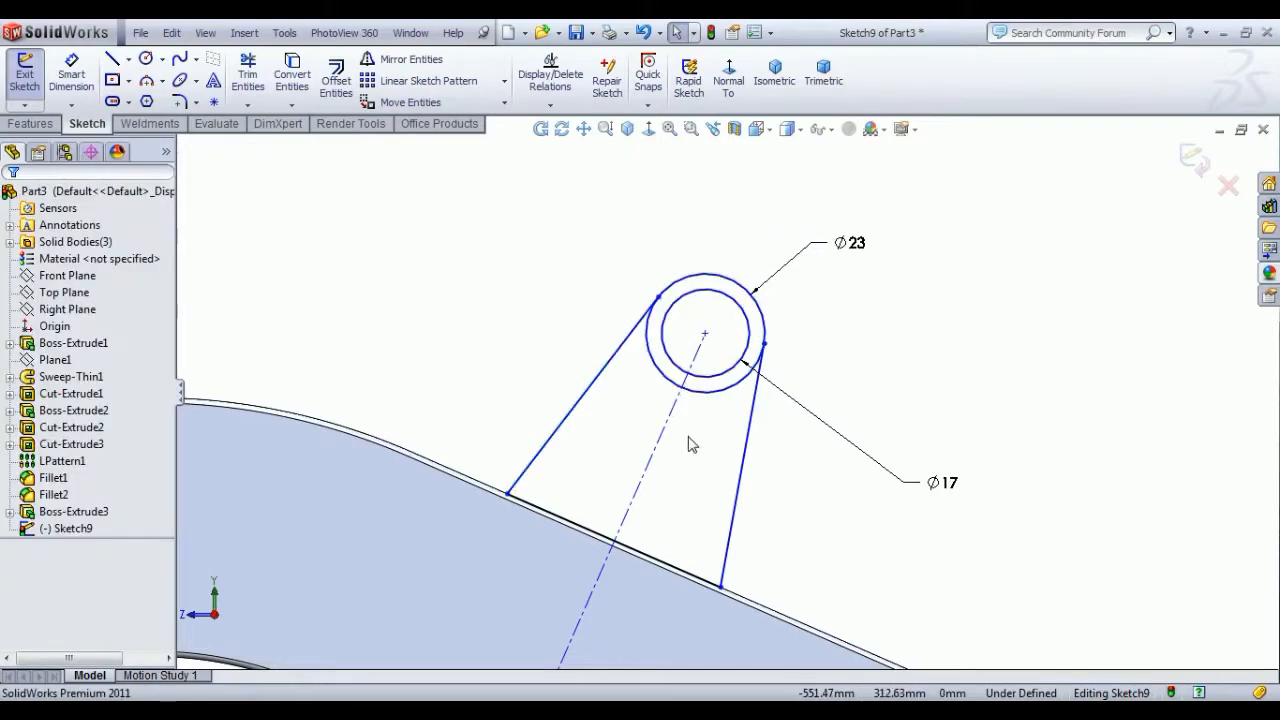
Step: Dimension the bracket's base line along the tube's upper edge to 50 mm
scroll(689, 443, "up", 2)
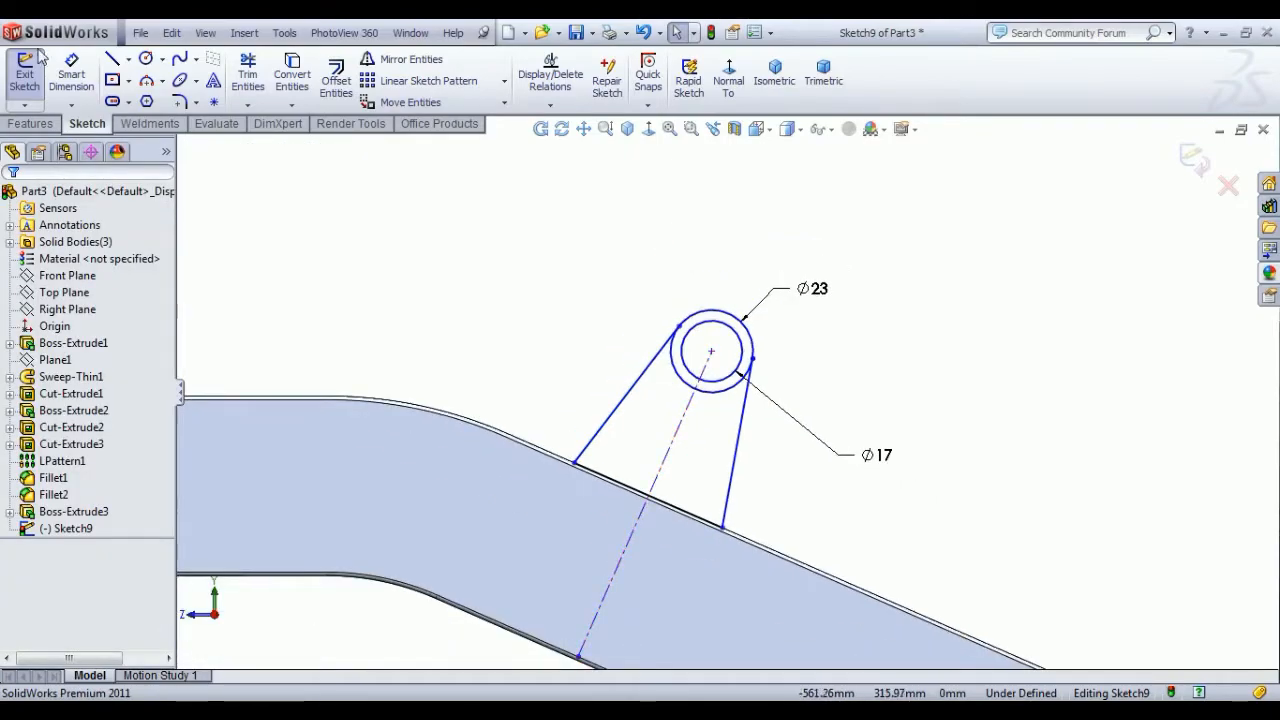
left_click(71, 72)
left_click(675, 515)
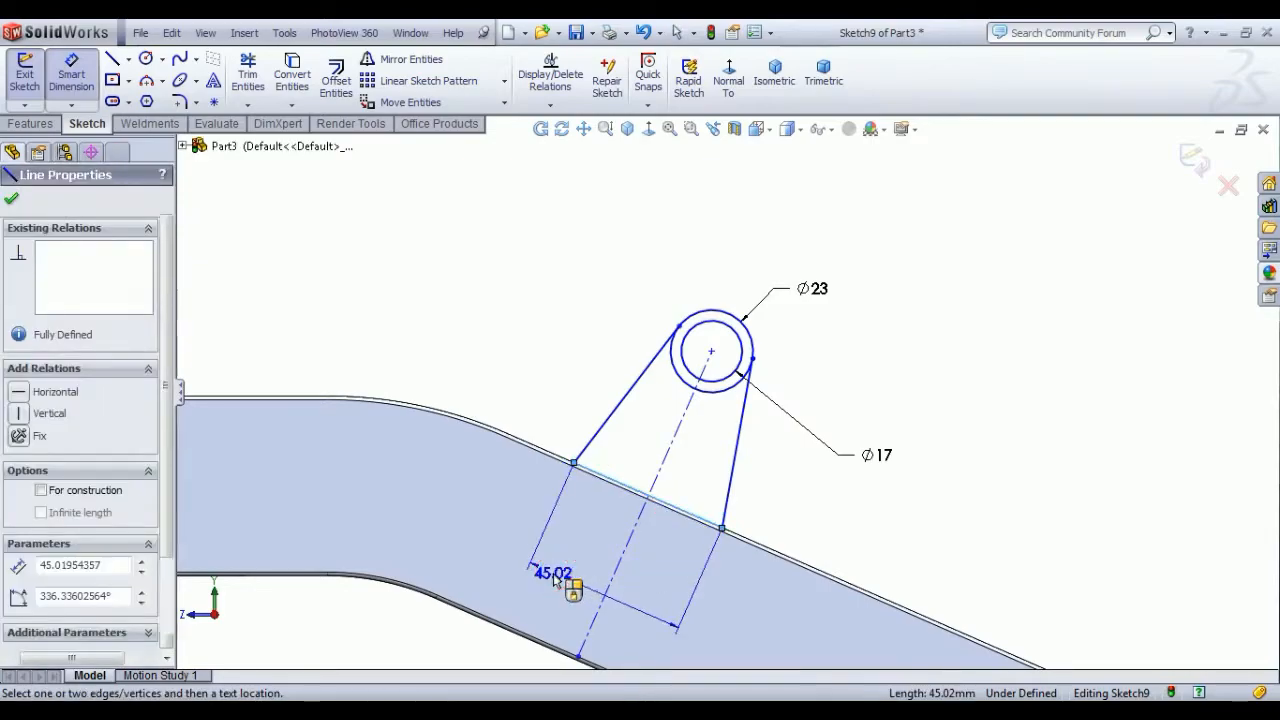
left_click(548, 575)
key("Return")
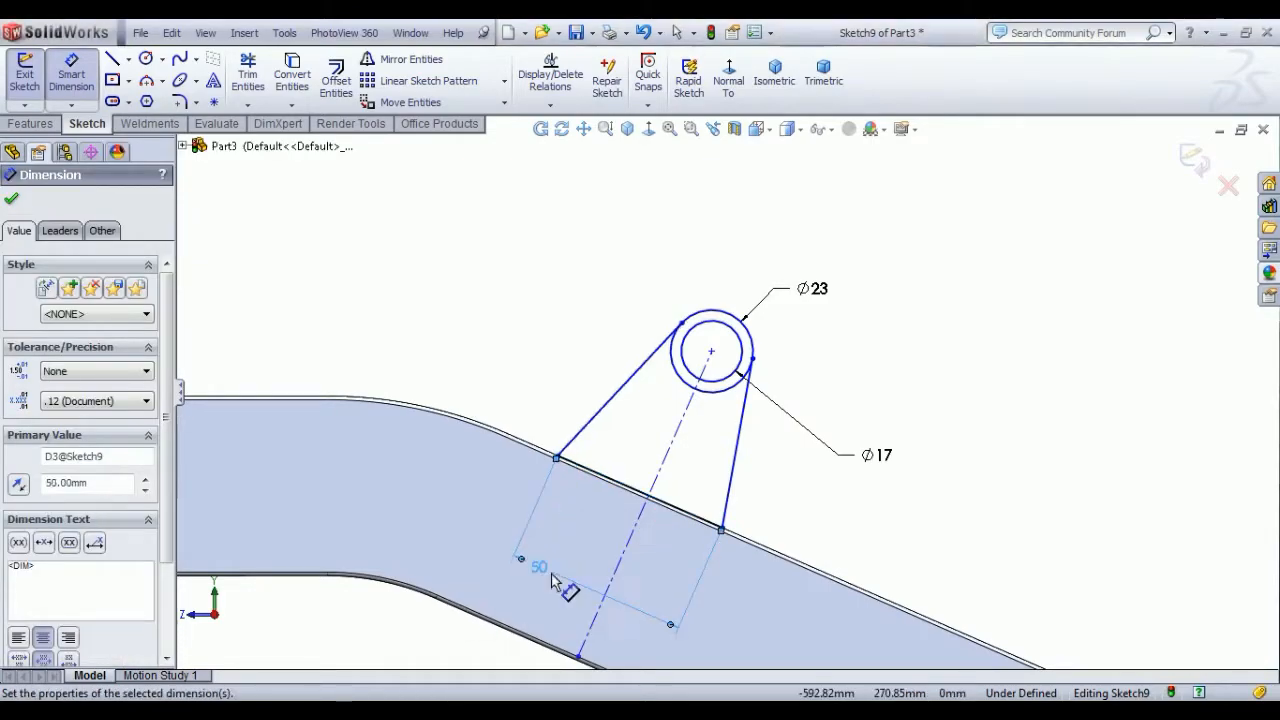
Step: Dimension the base line's lower endpoint 585 mm from the slanted end edge of the tube near the base plate
scroll(606, 667, "up", 5)
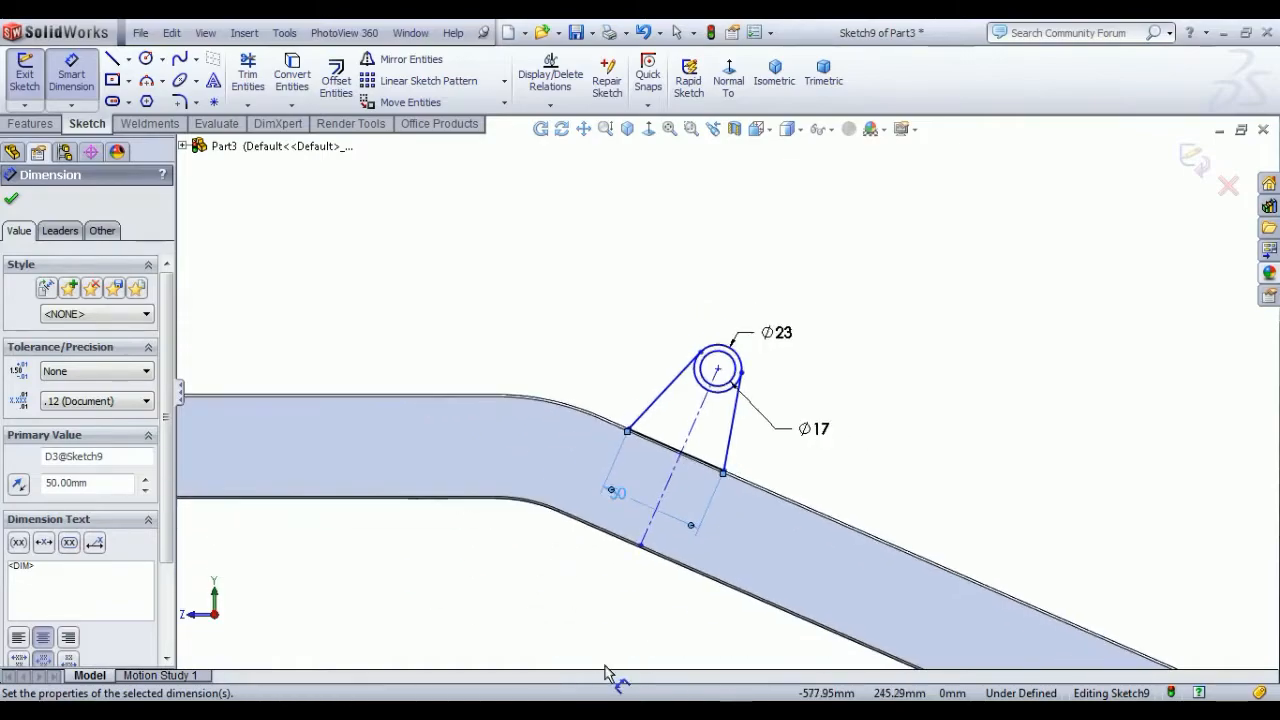
scroll(718, 472, "down", 6)
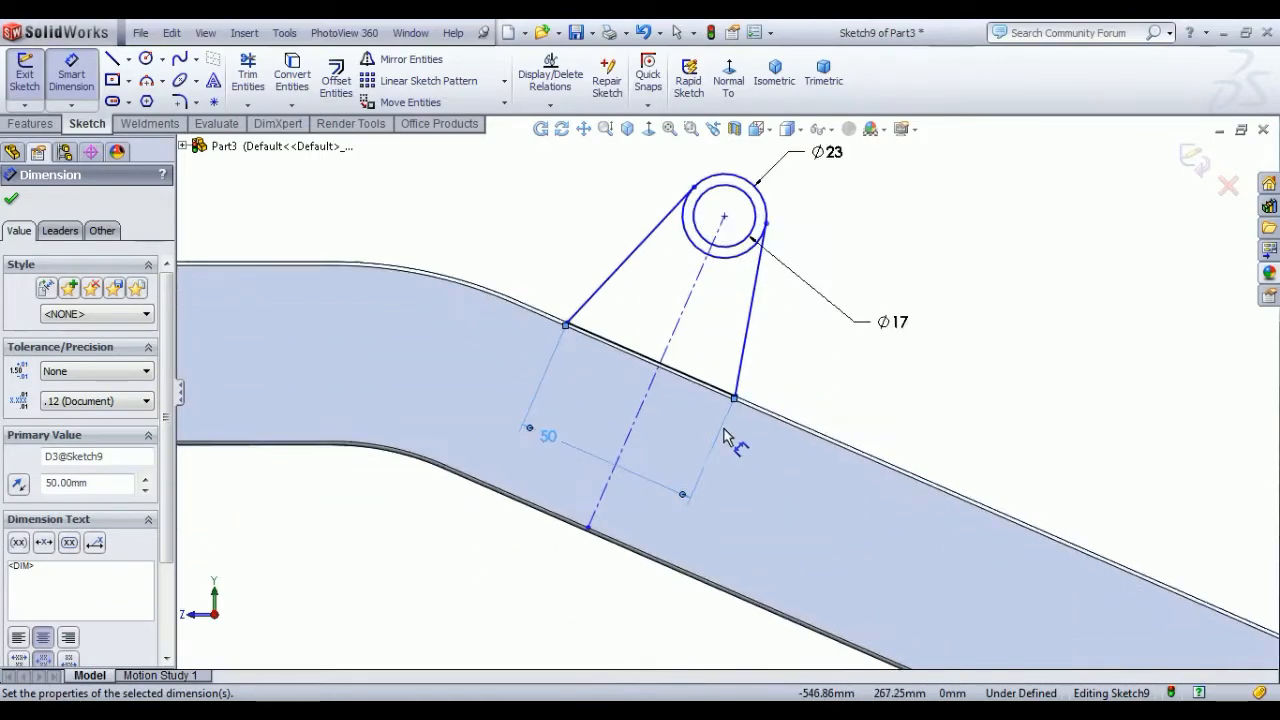
scroll(740, 368, "down", 4)
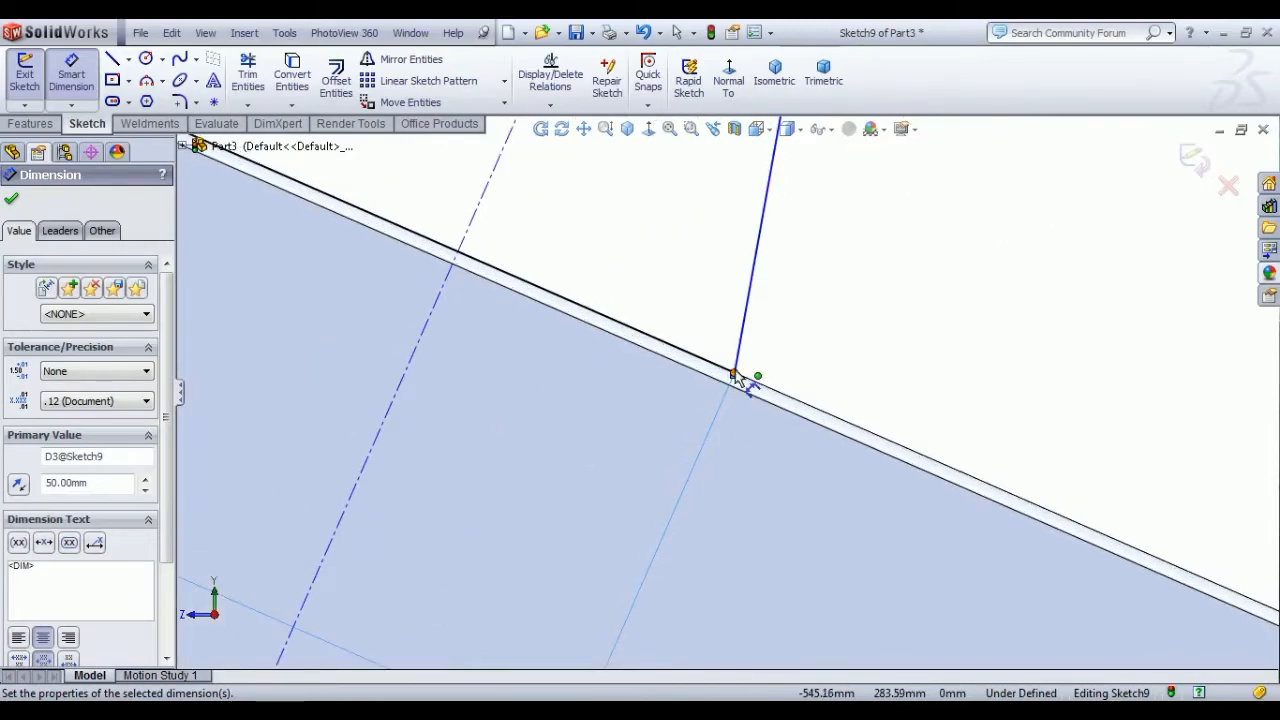
left_click(735, 373)
scroll(889, 551, "up", 5)
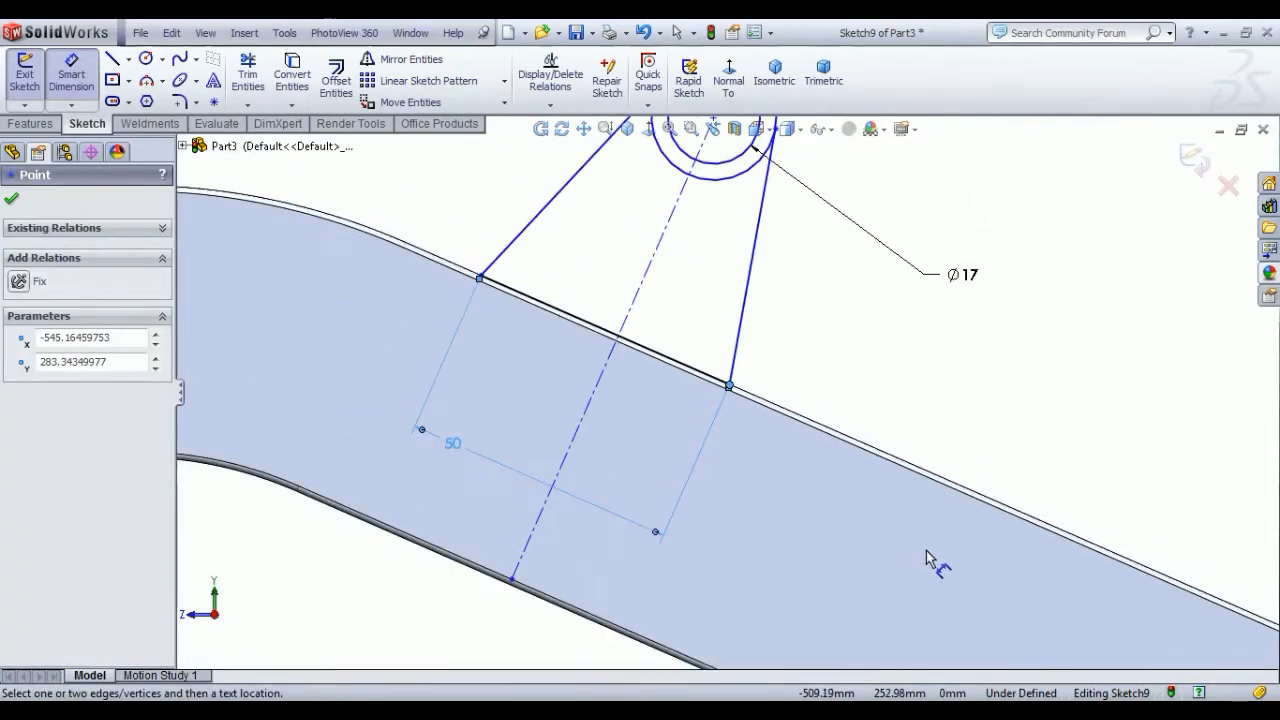
scroll(926, 550, "up", 8)
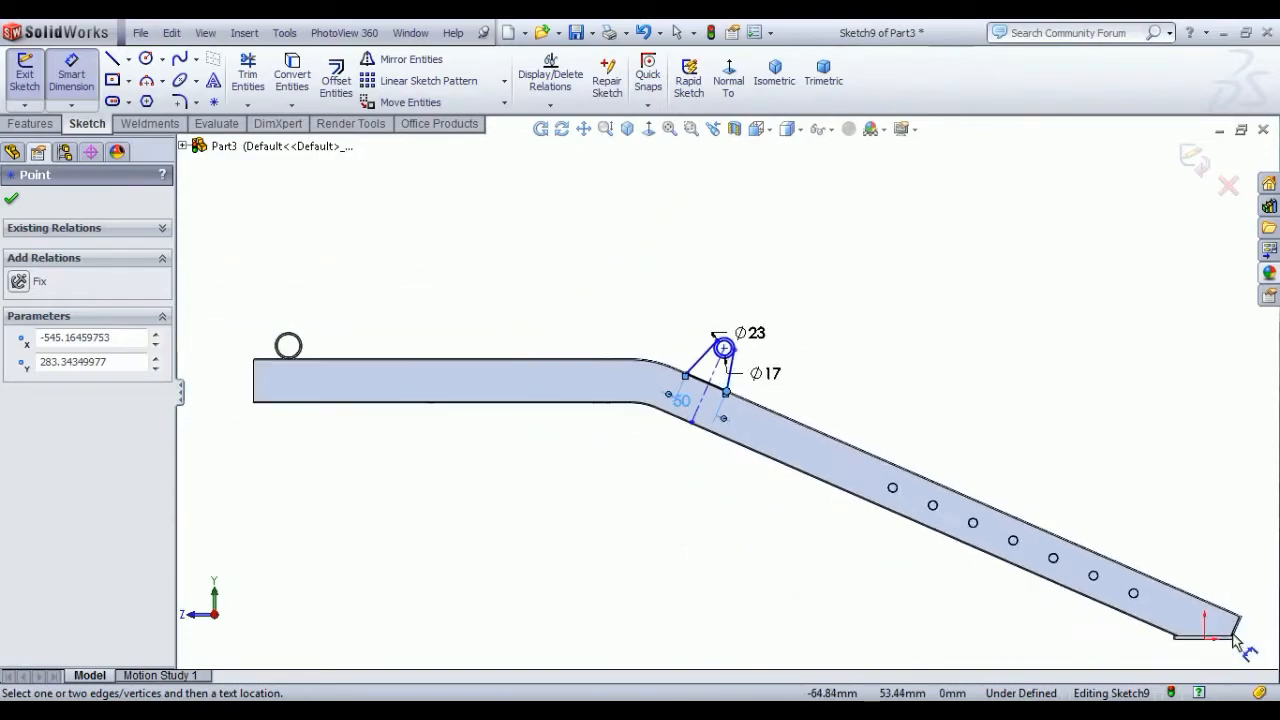
scroll(1235, 640, "up", 2)
scroll(1094, 623, "down", 10)
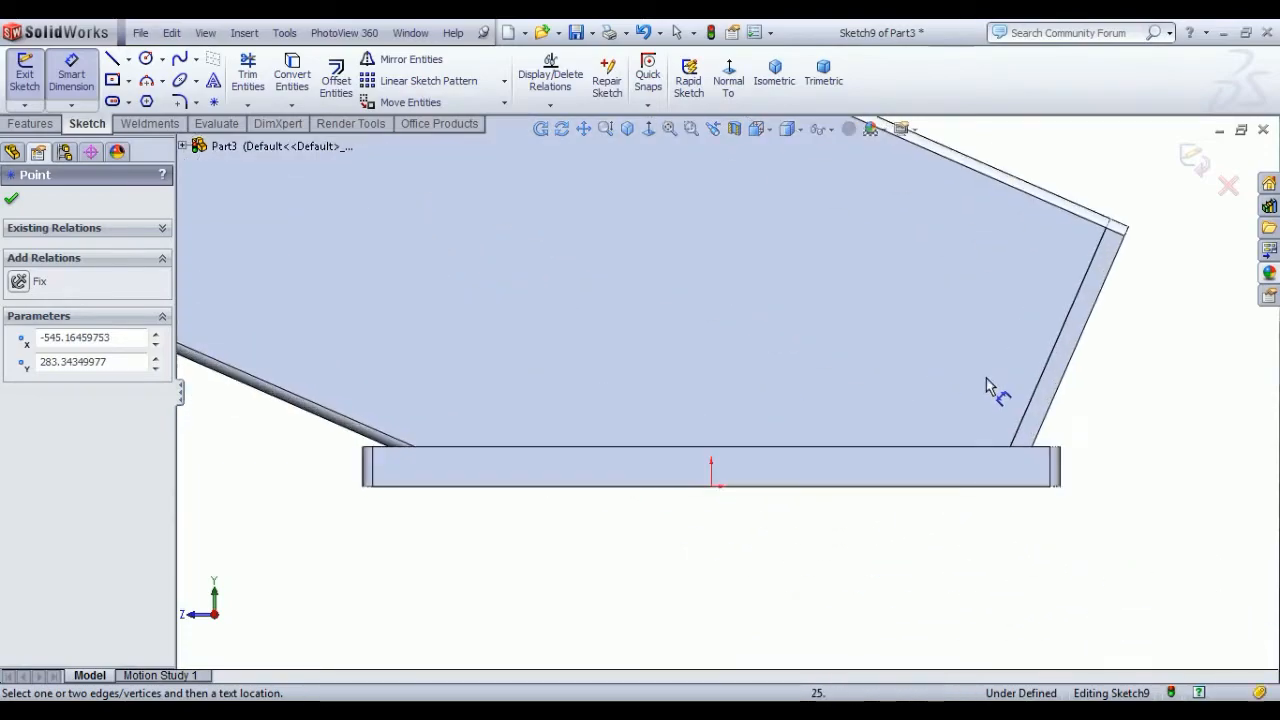
left_click(1030, 405)
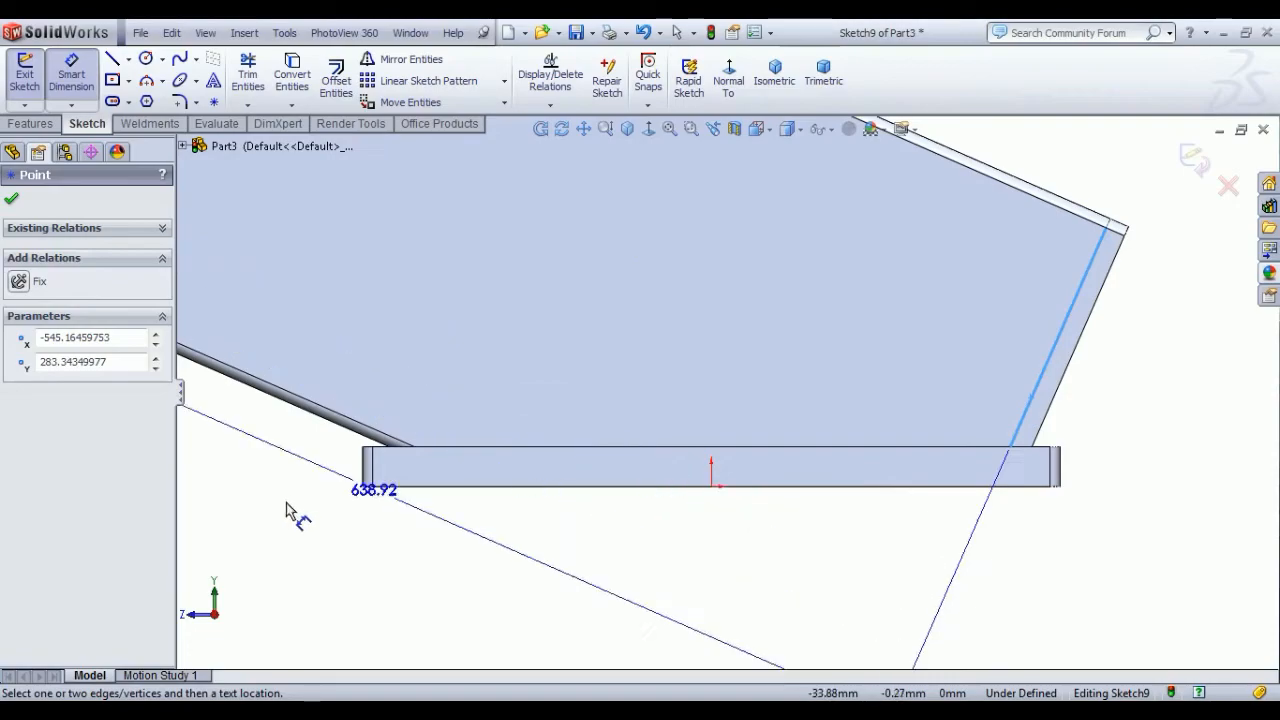
scroll(278, 520, "up", 5)
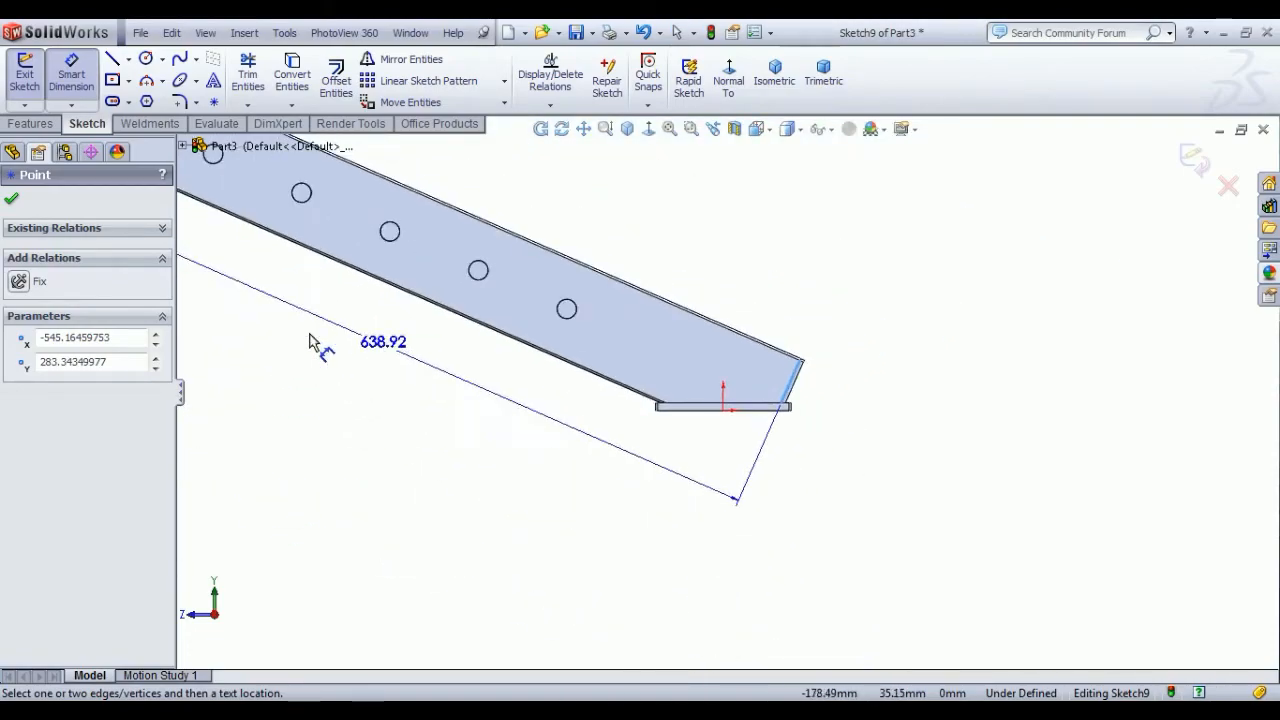
scroll(310, 342, "up", 4)
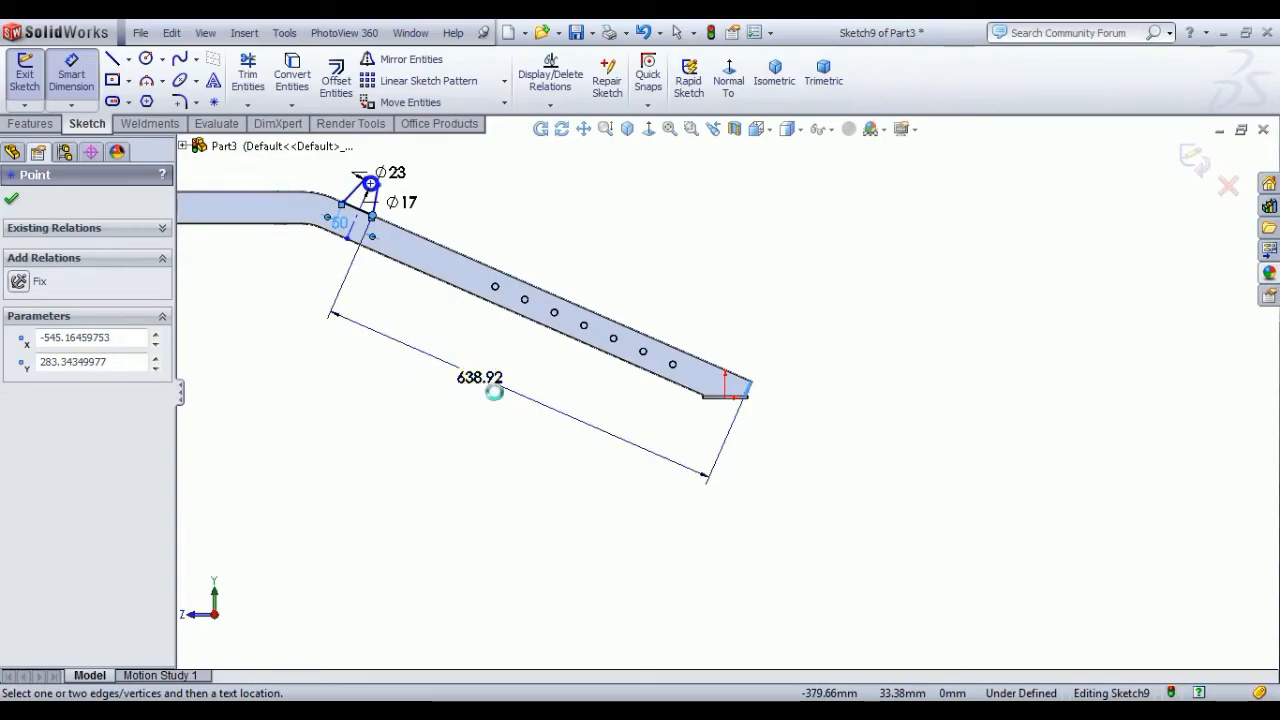
left_click(480, 377)
type("5")
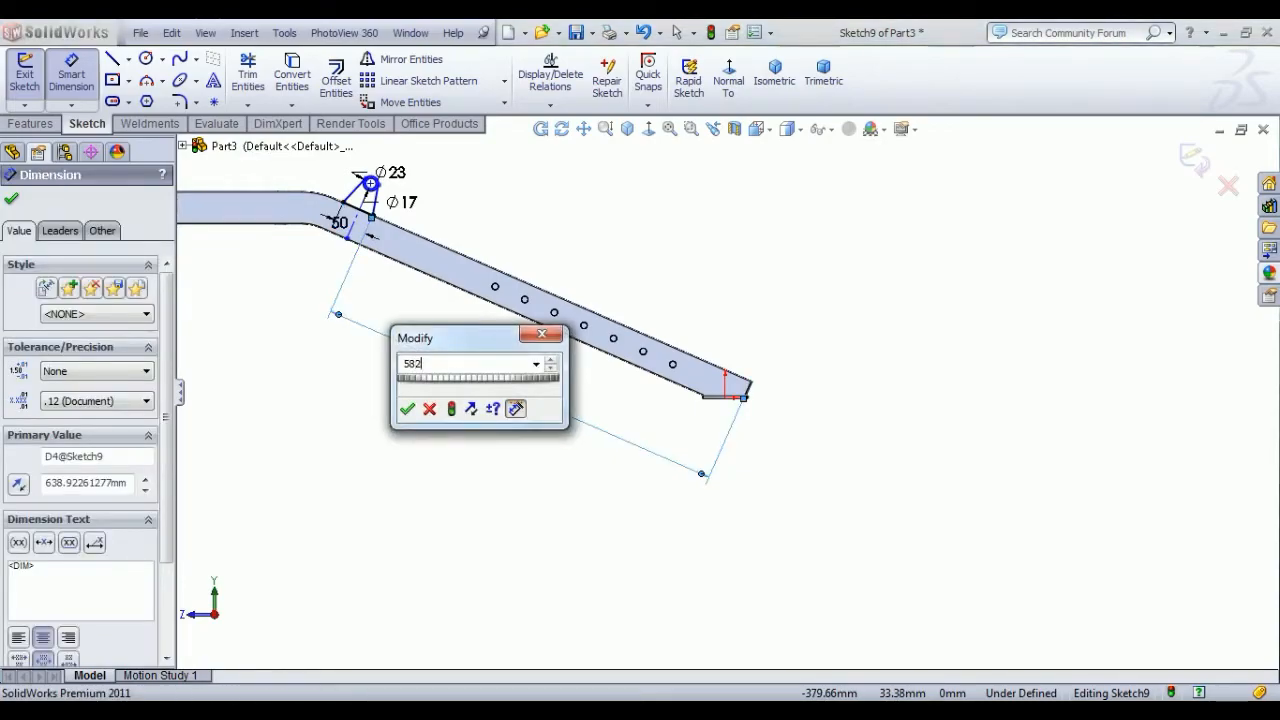
type("85")
key("Return")
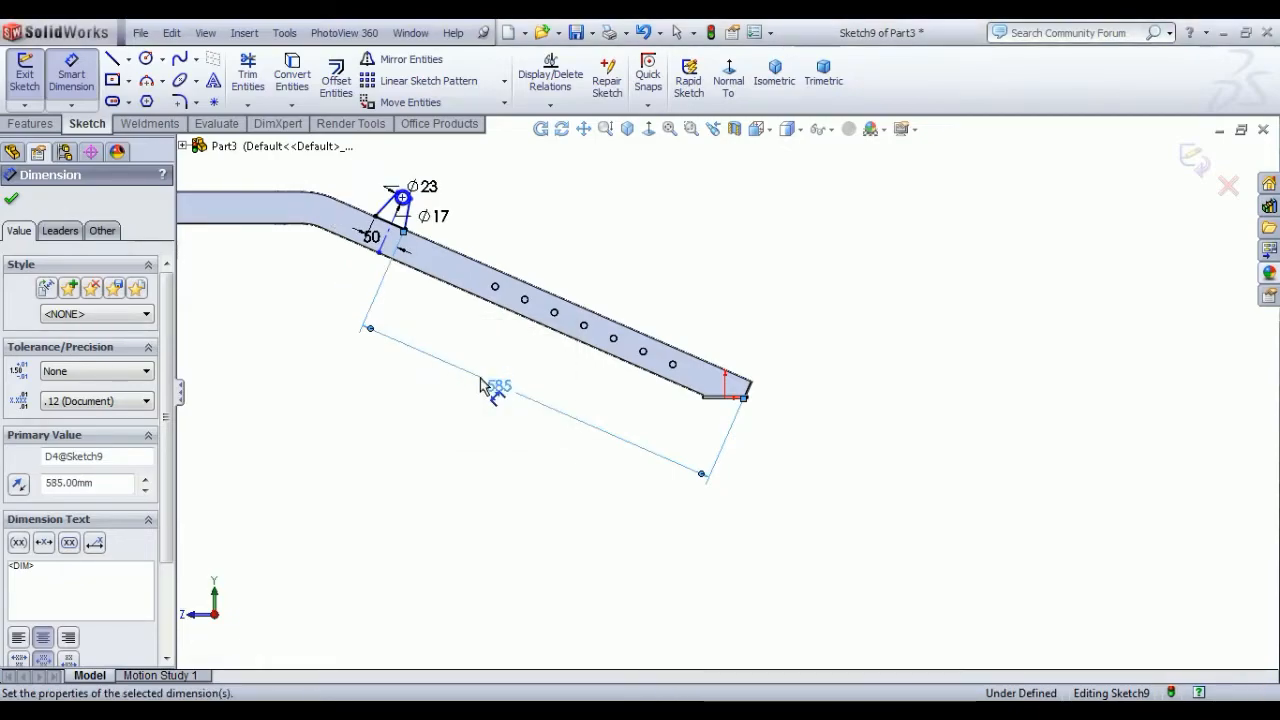
Step: Make the bracket's two side lines symmetric about the centerline
scroll(433, 213, "down", 5)
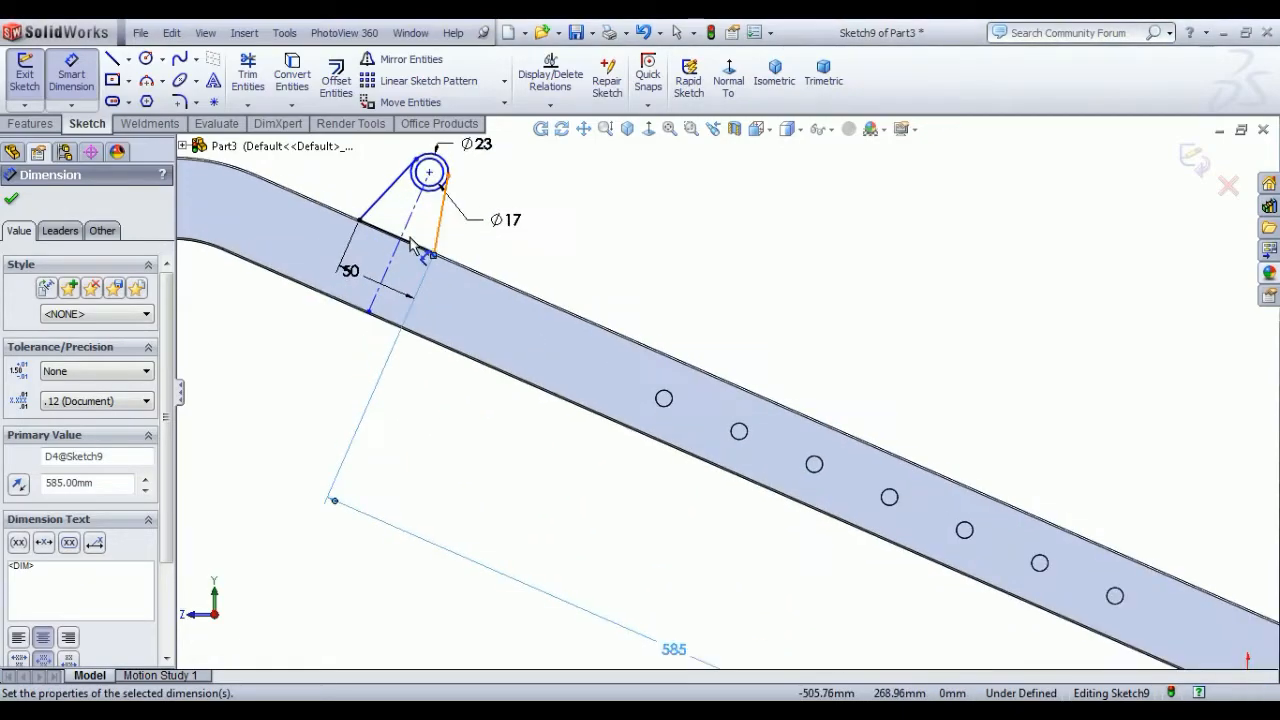
scroll(453, 268, "down", 2)
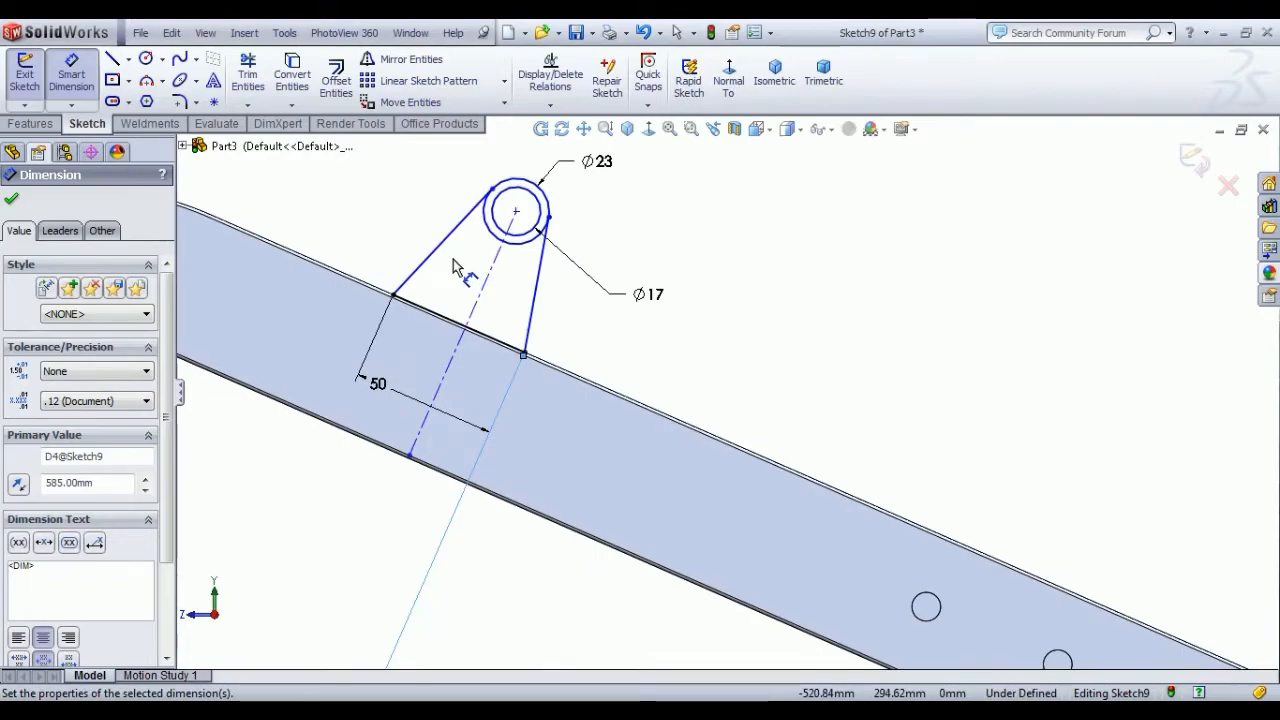
right_click(753, 234)
left_click(800, 247)
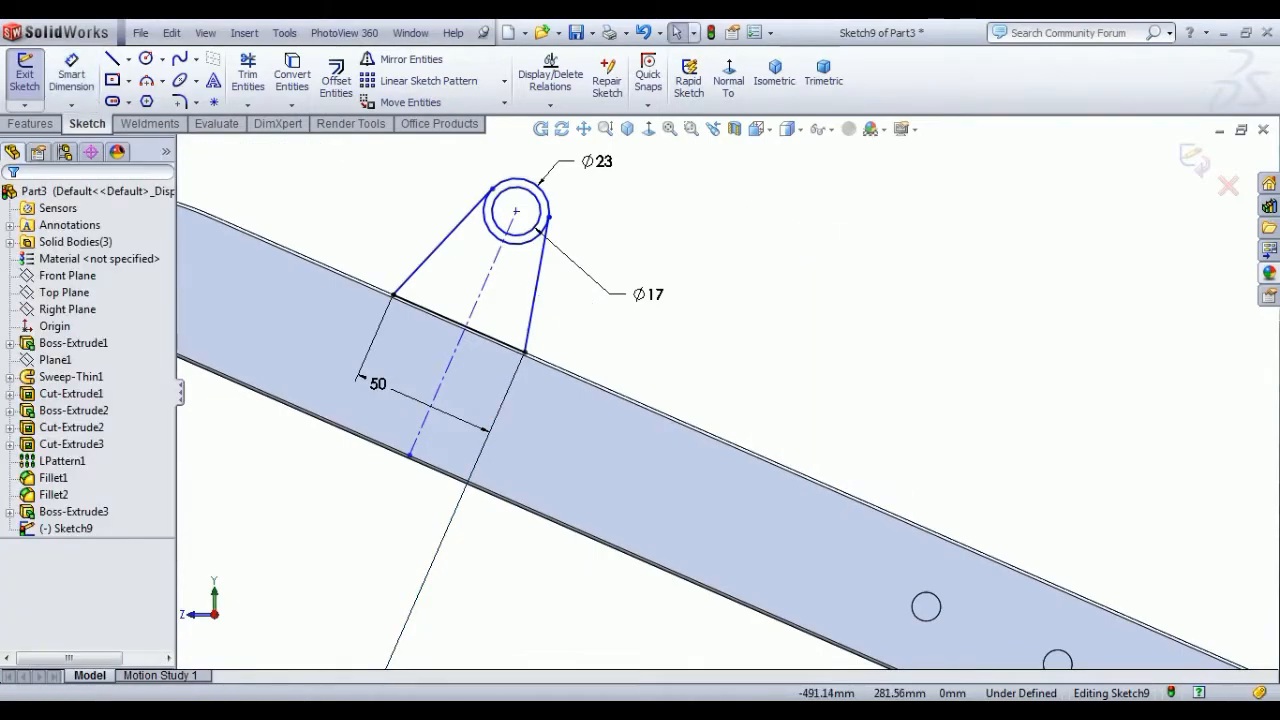
left_click(537, 305)
left_click(484, 285, "ctrl")
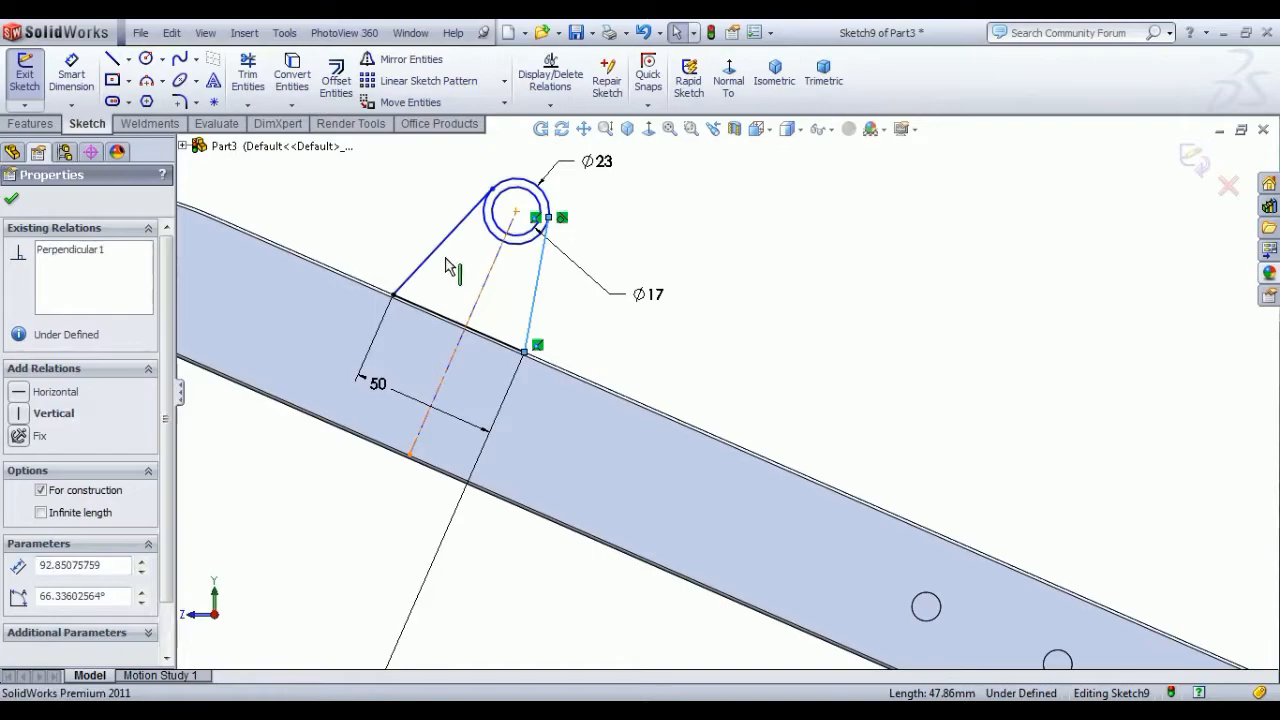
left_click(436, 249, "ctrl")
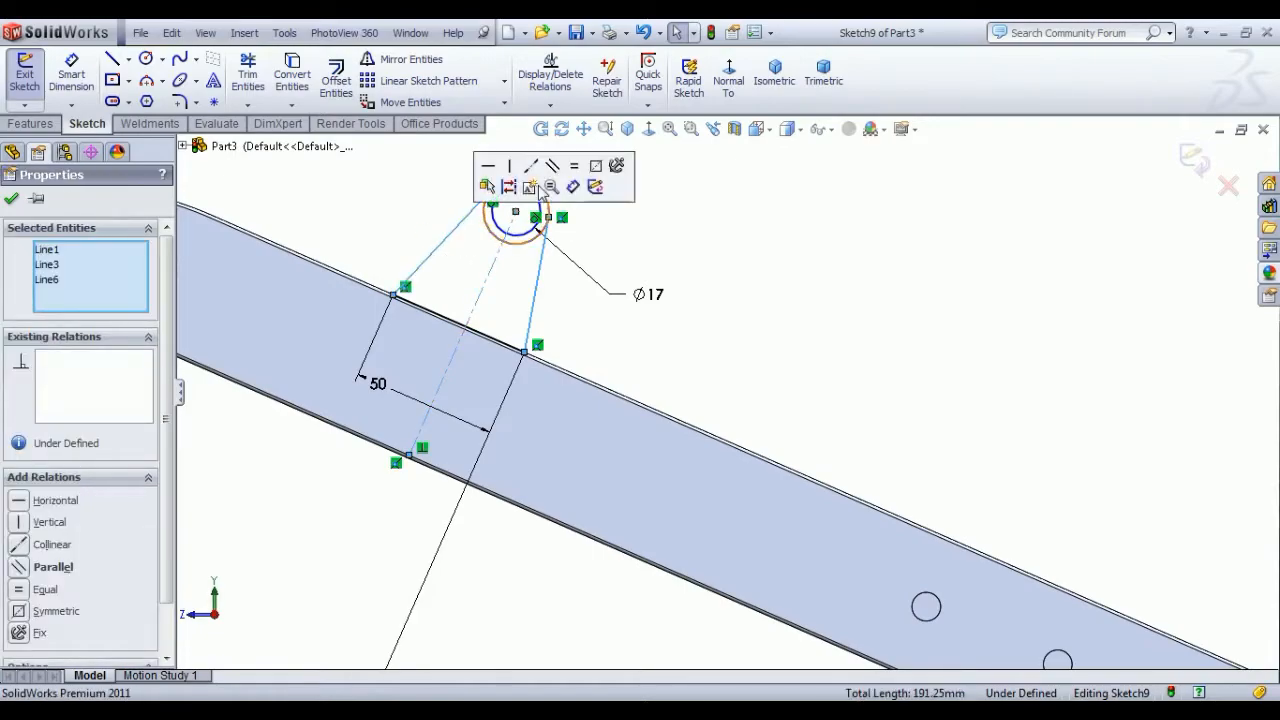
left_click(597, 169)
left_click(831, 310)
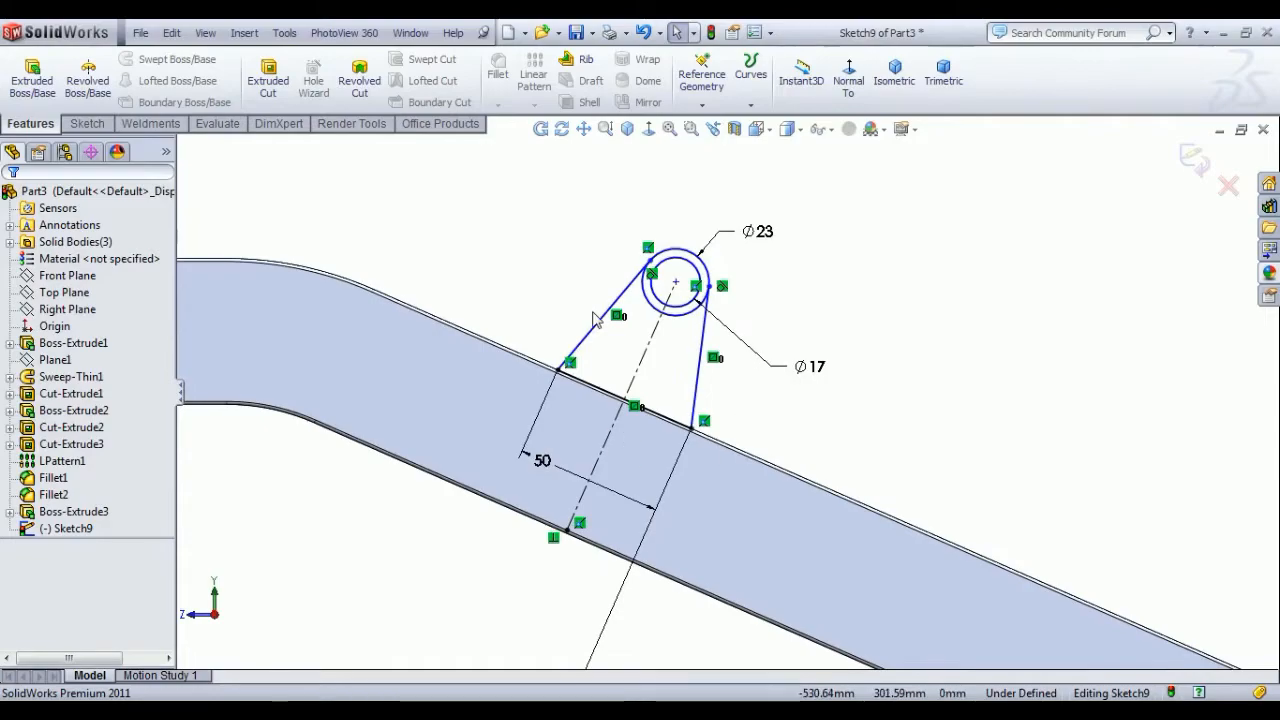
Step: Set the diameter of the bracket profile's outer circle to 25 mm
left_click(752, 236)
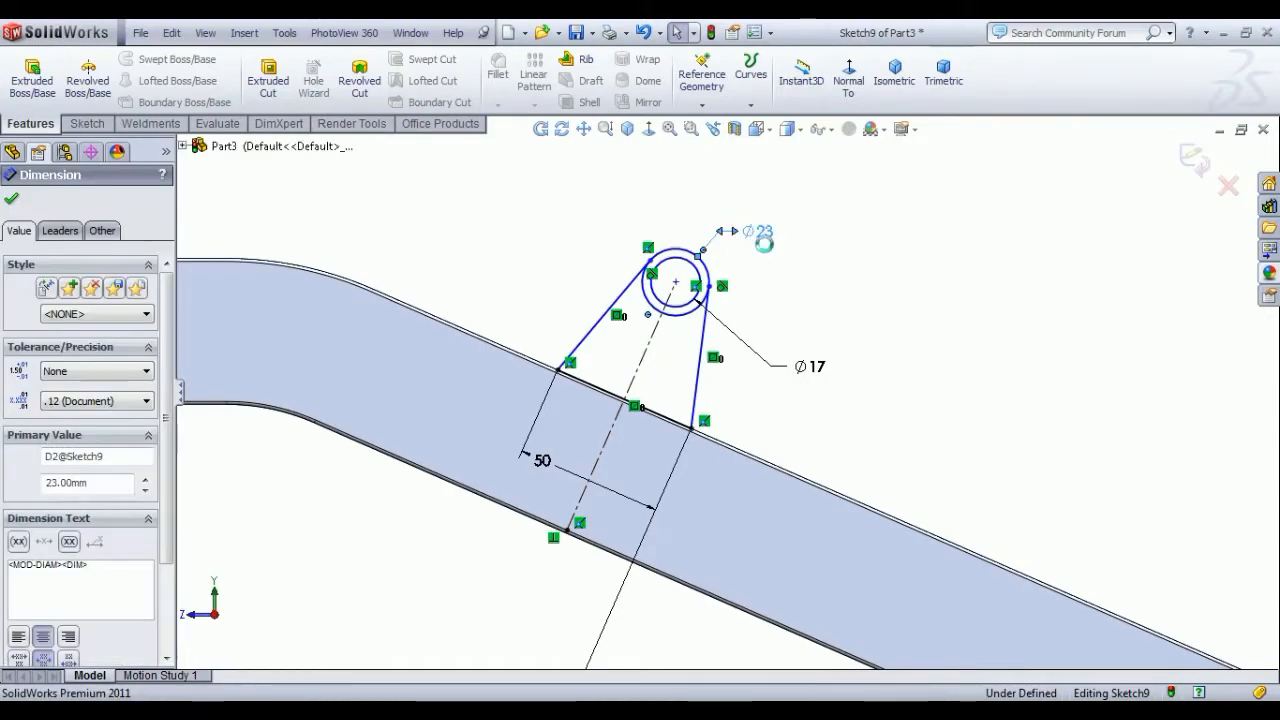
type("25")
key("Return")
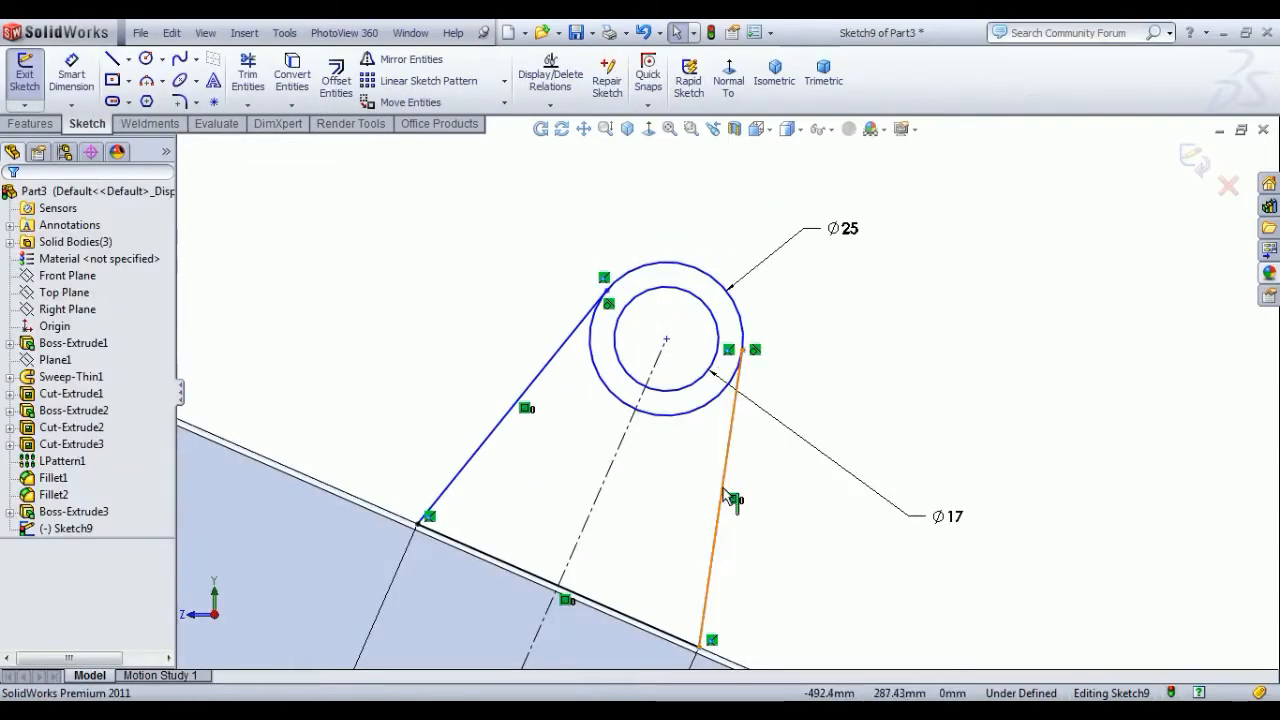
Step: Make the bracket profile's side line nearer the base plate vertical
left_click(724, 488)
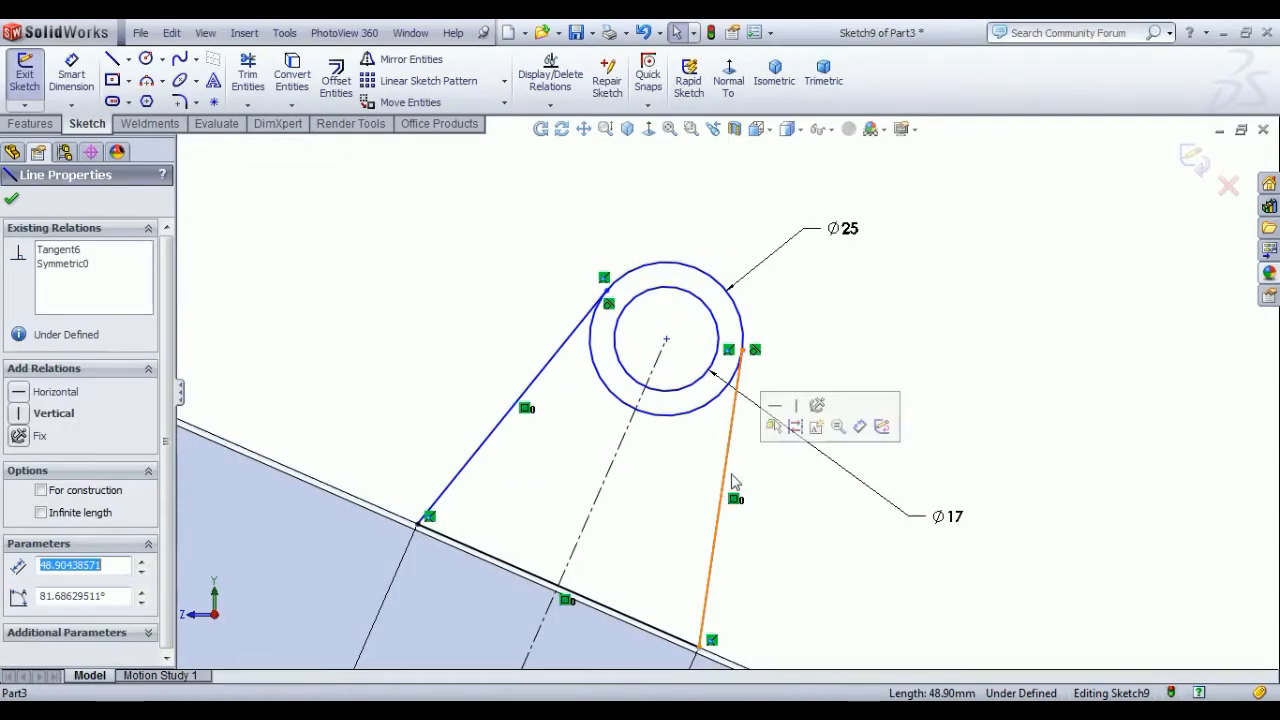
left_click(795, 405)
left_click(882, 413)
scroll(877, 437, "up", 3)
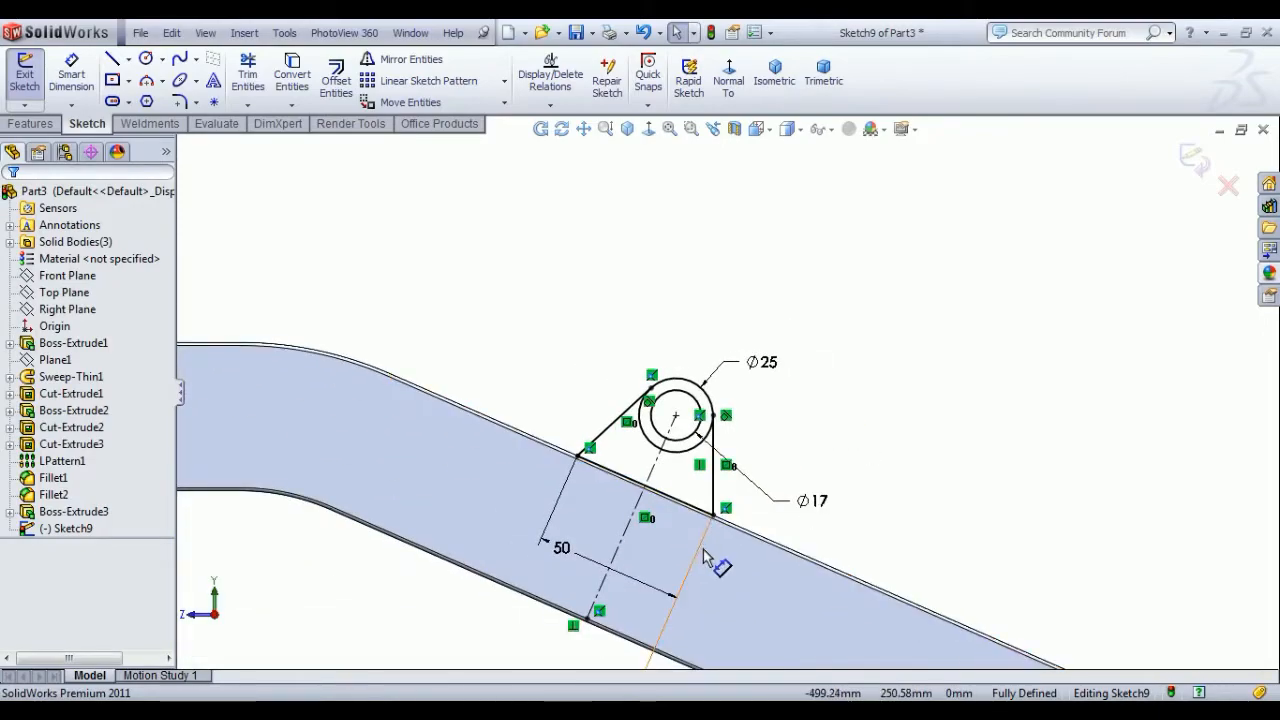
scroll(703, 556, "down", 2)
left_click(218, 240)
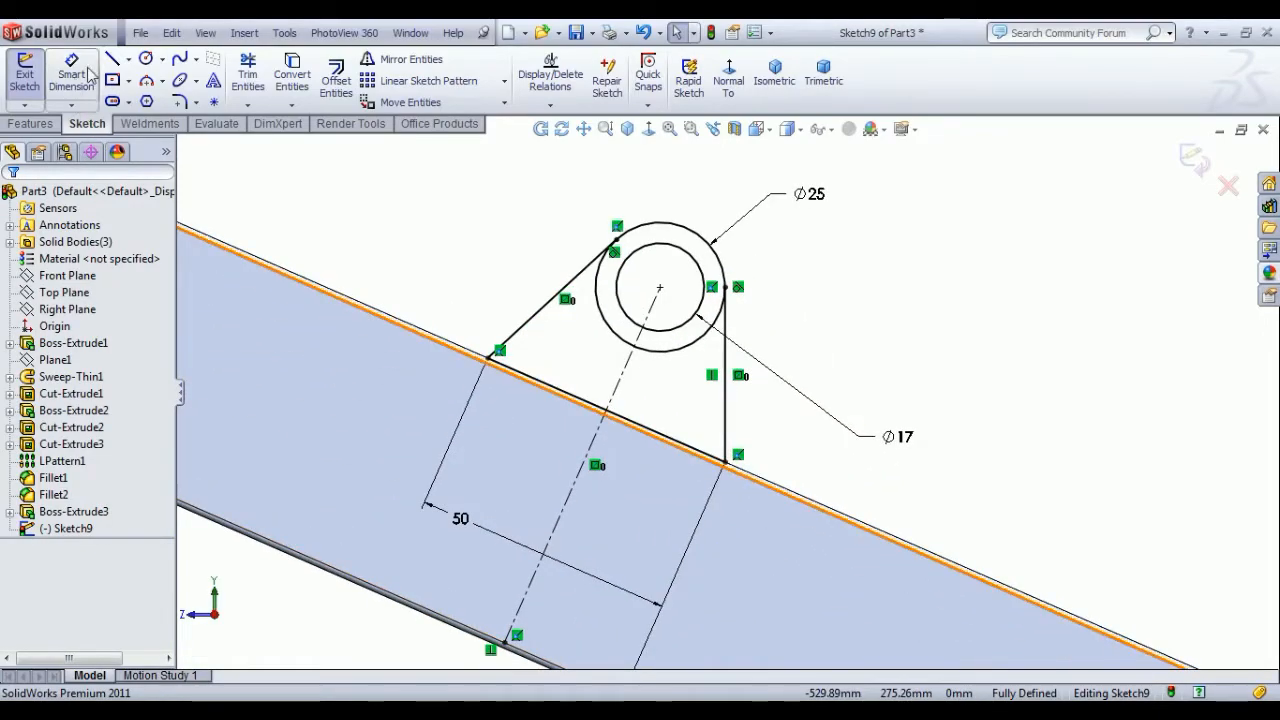
Step: Trim away the inner portion of the 25 mm circle between the two tangent side lines
left_click(247, 80)
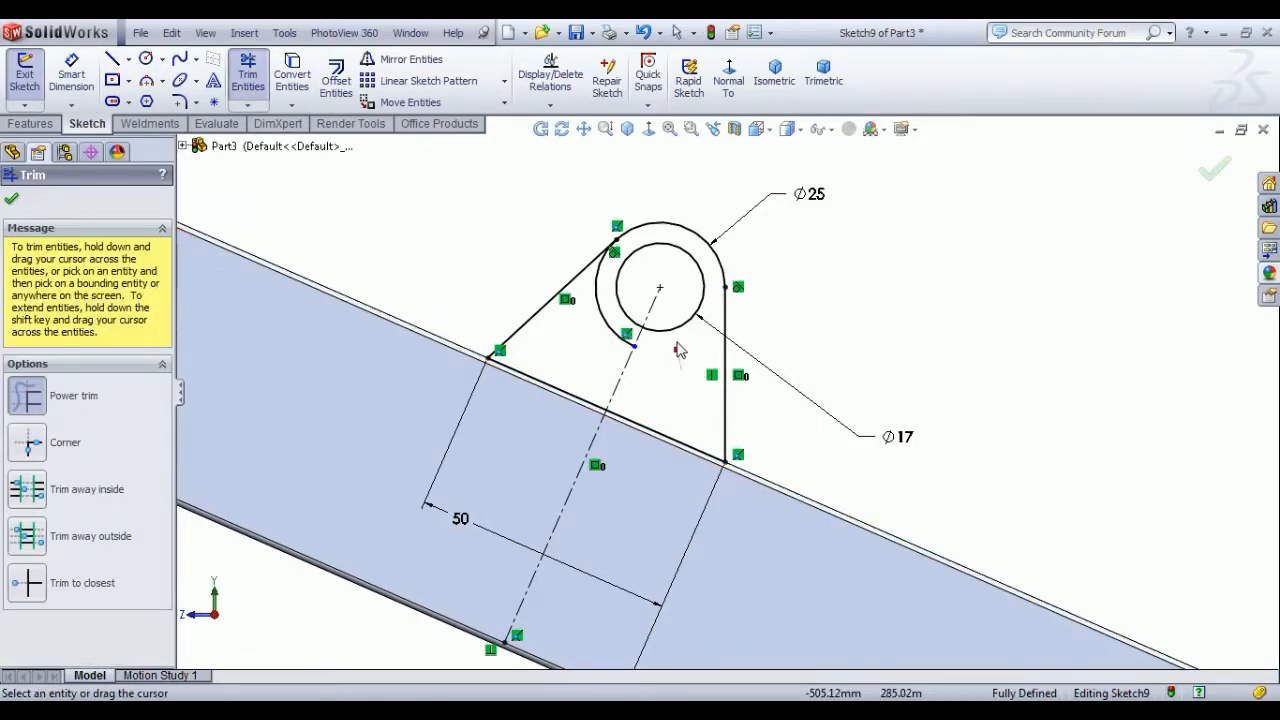
left_click_drag(588, 347, 603, 313)
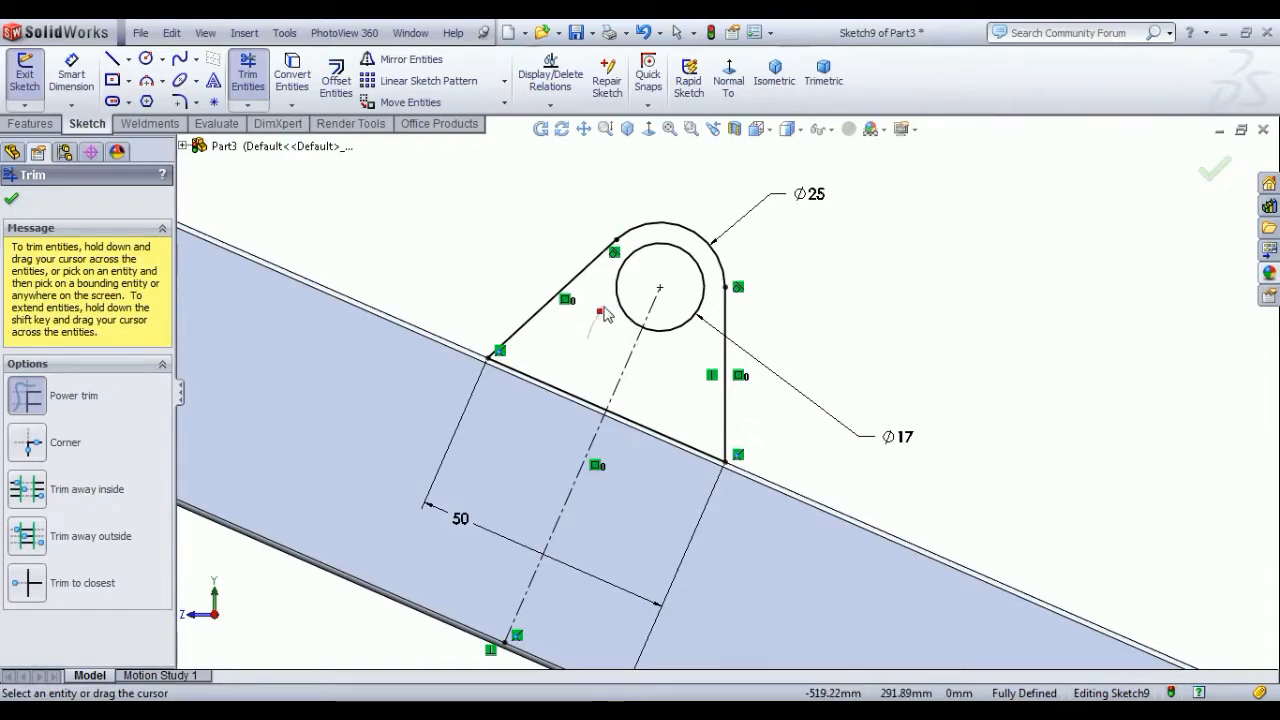
right_click(465, 213)
left_click(503, 220)
Step: Hide the sketch relation symbols
scroll(491, 282, "up", 3)
left_click(818, 129)
left_click(819, 290)
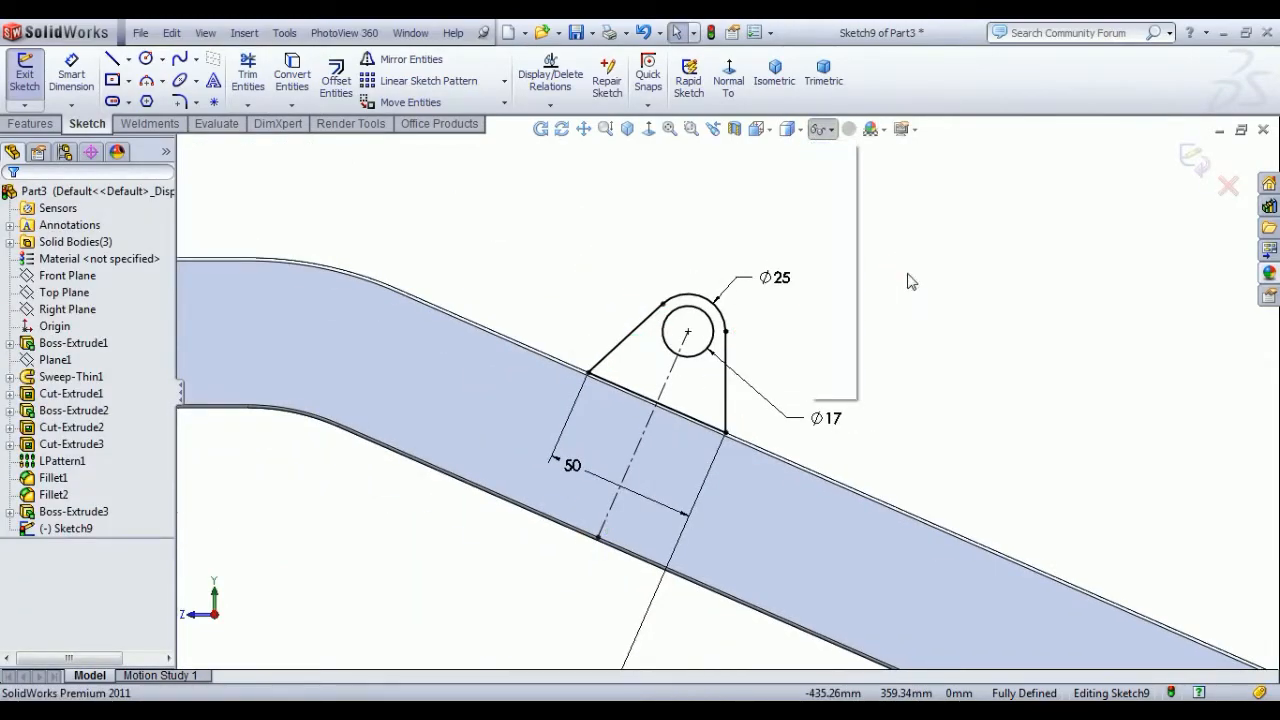
Step: Set up a blind boss extrusion of the bracket profile, 4 mm deep, starting from a 2.5 mm offset
scroll(725, 395, "up", 3)
left_click(30, 82)
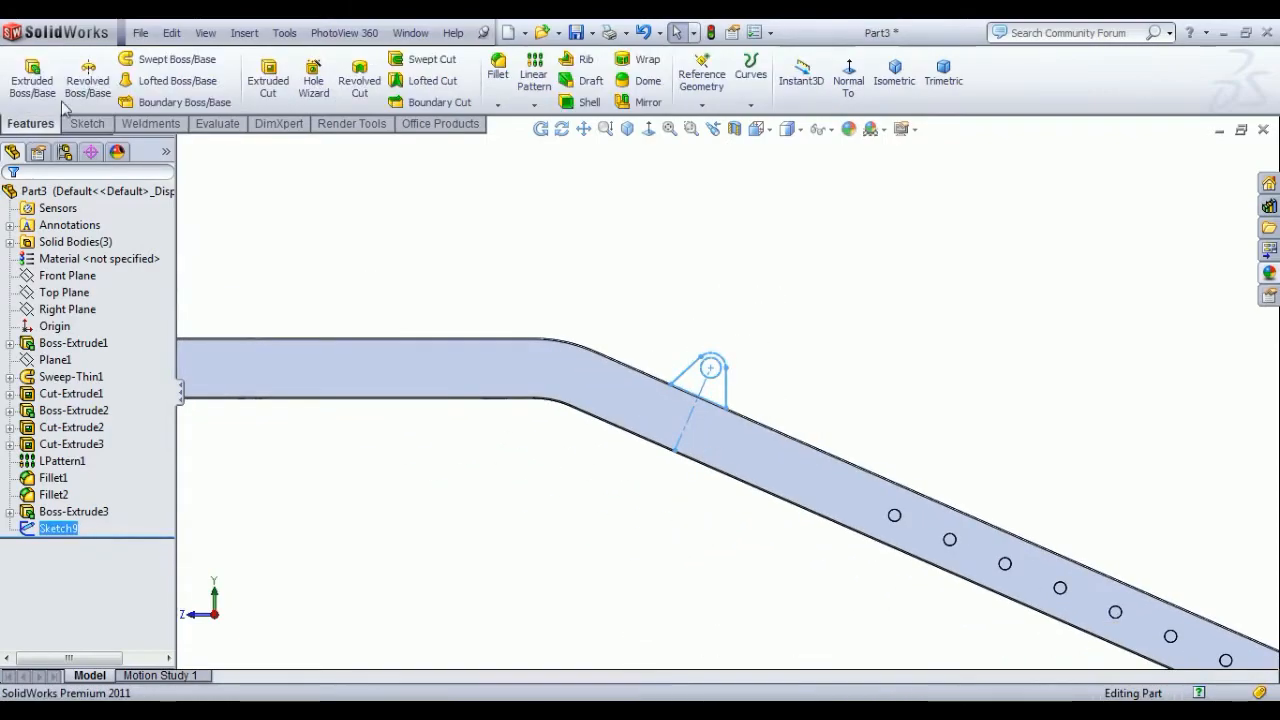
left_click(32, 80)
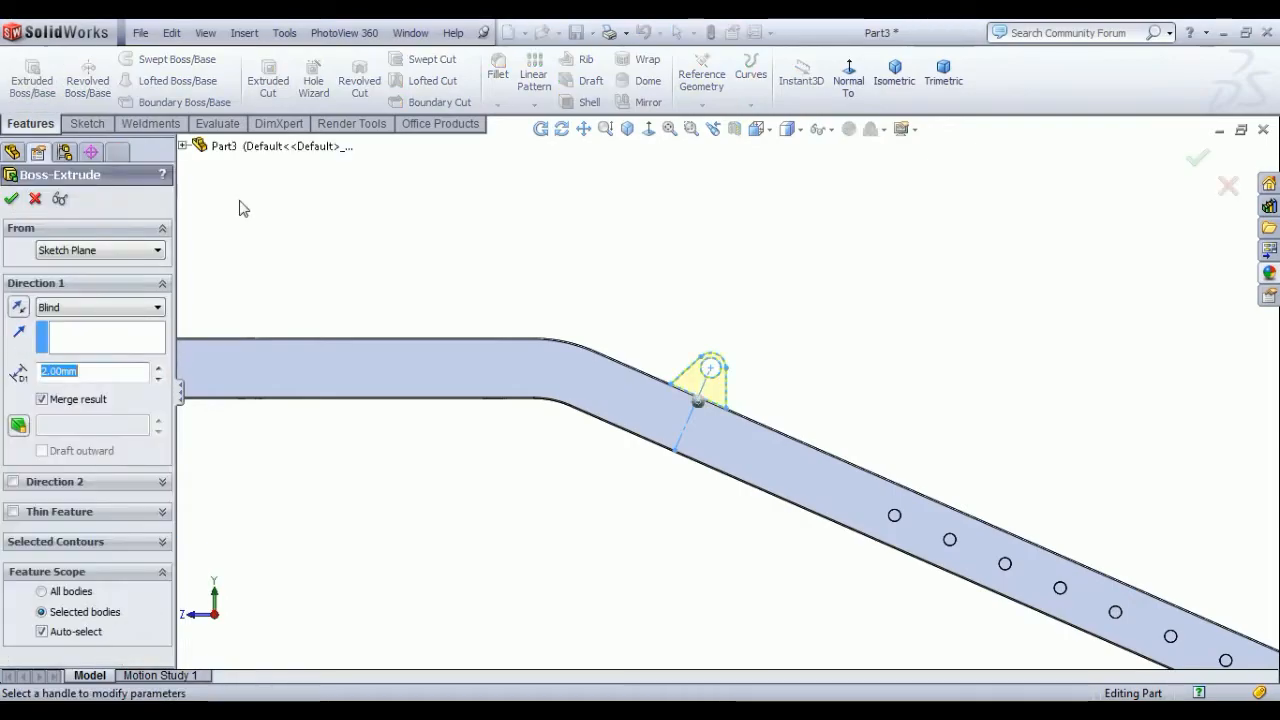
middle_click_drag(560, 330, 578, 389)
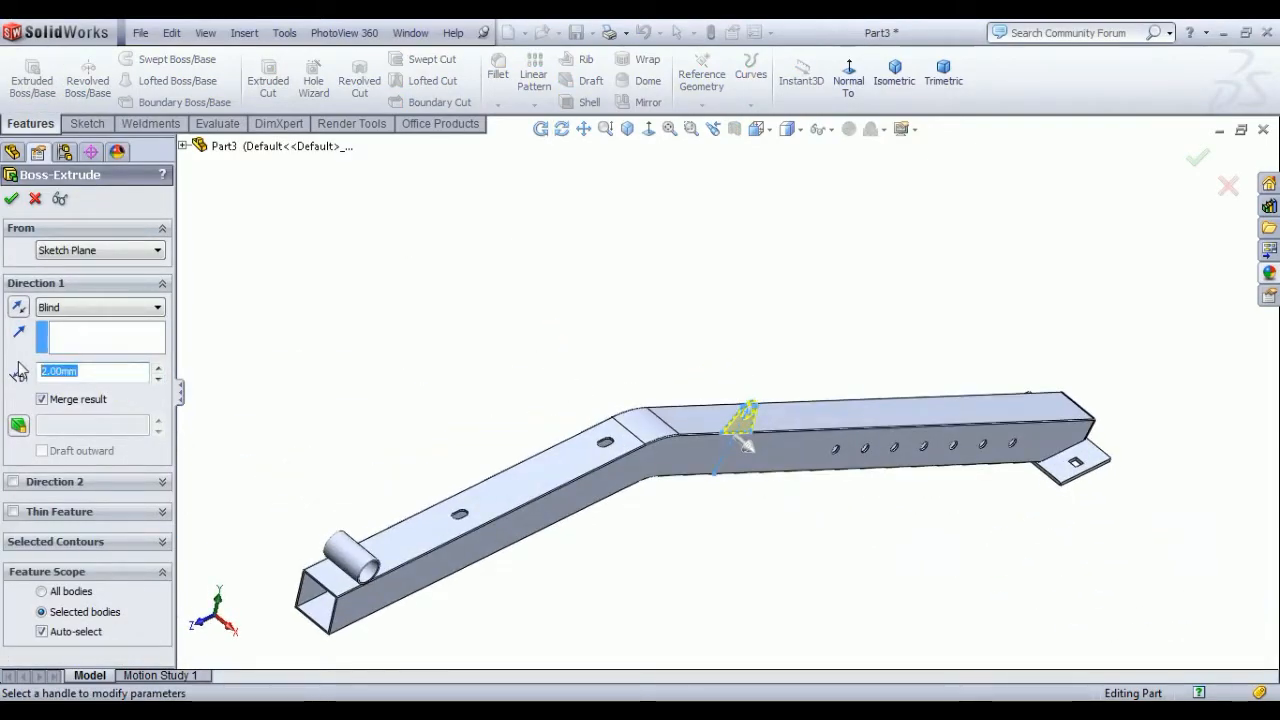
left_click(72, 252)
left_click(75, 298)
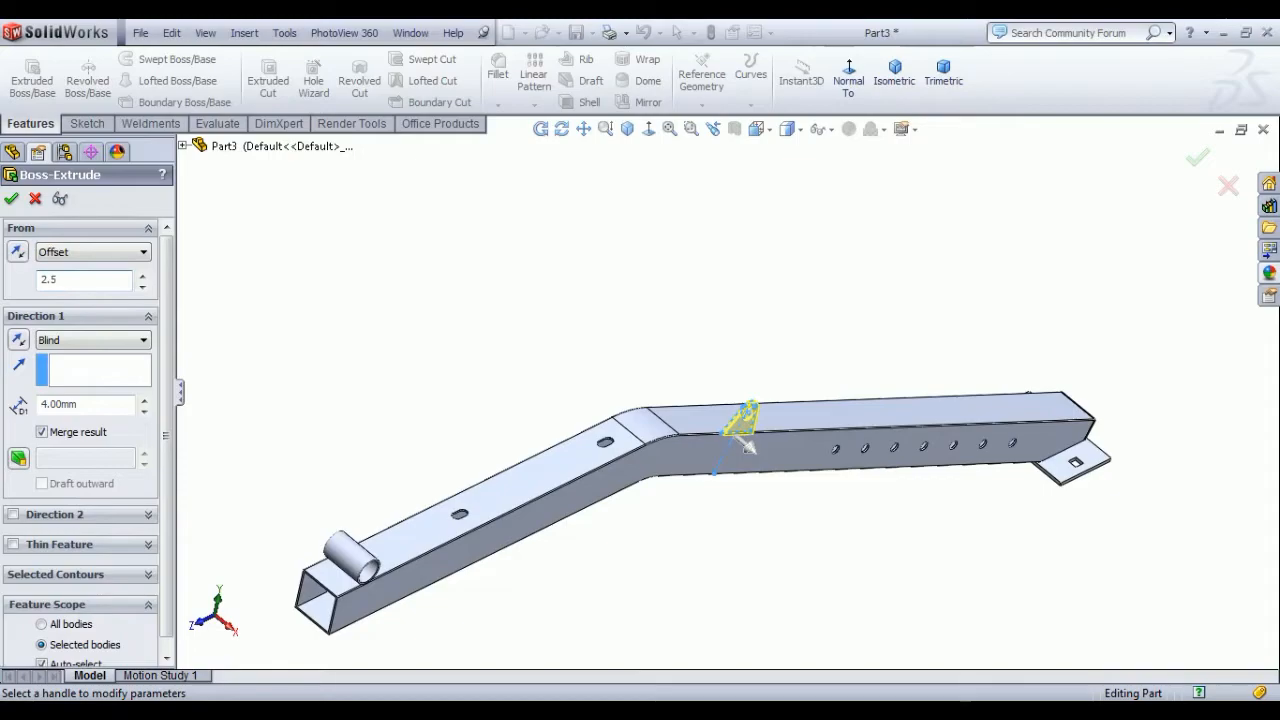
Step: Reverse both the start offset and the extrusion direction so the bracket sits over the tube, and create the extrusion
left_click(19, 254)
scroll(728, 428, "down", 10)
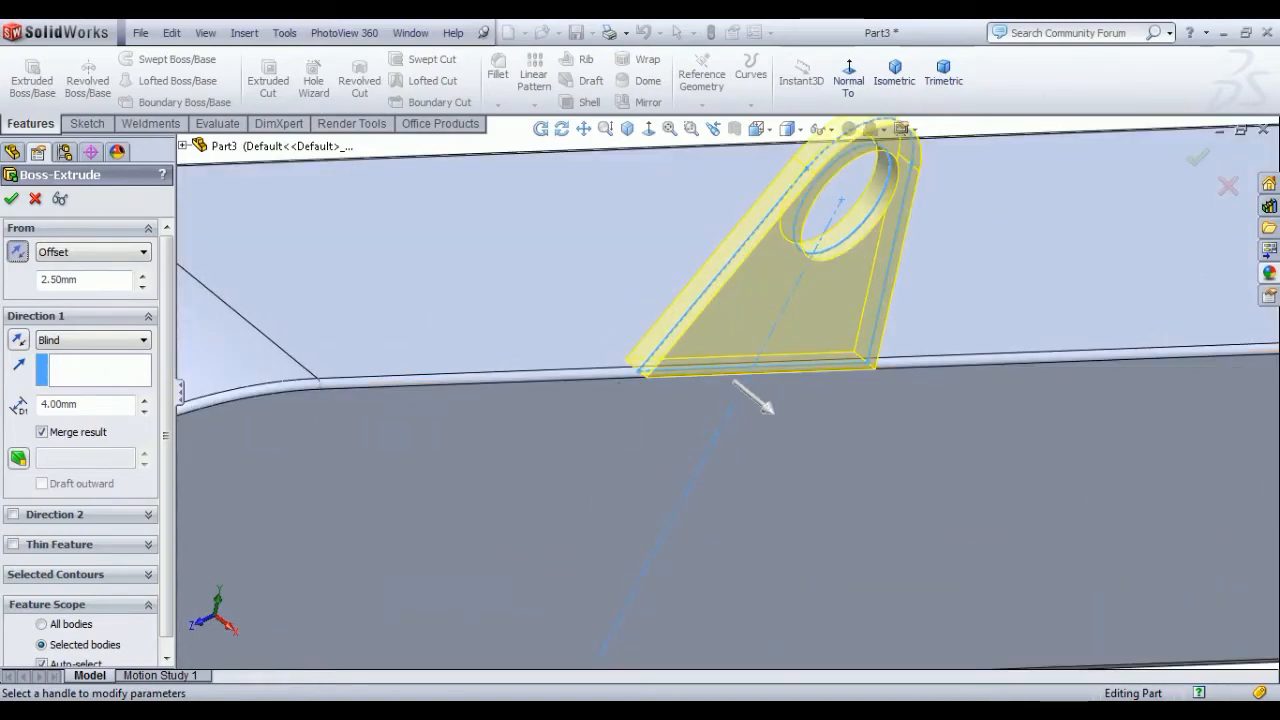
left_click(18, 341)
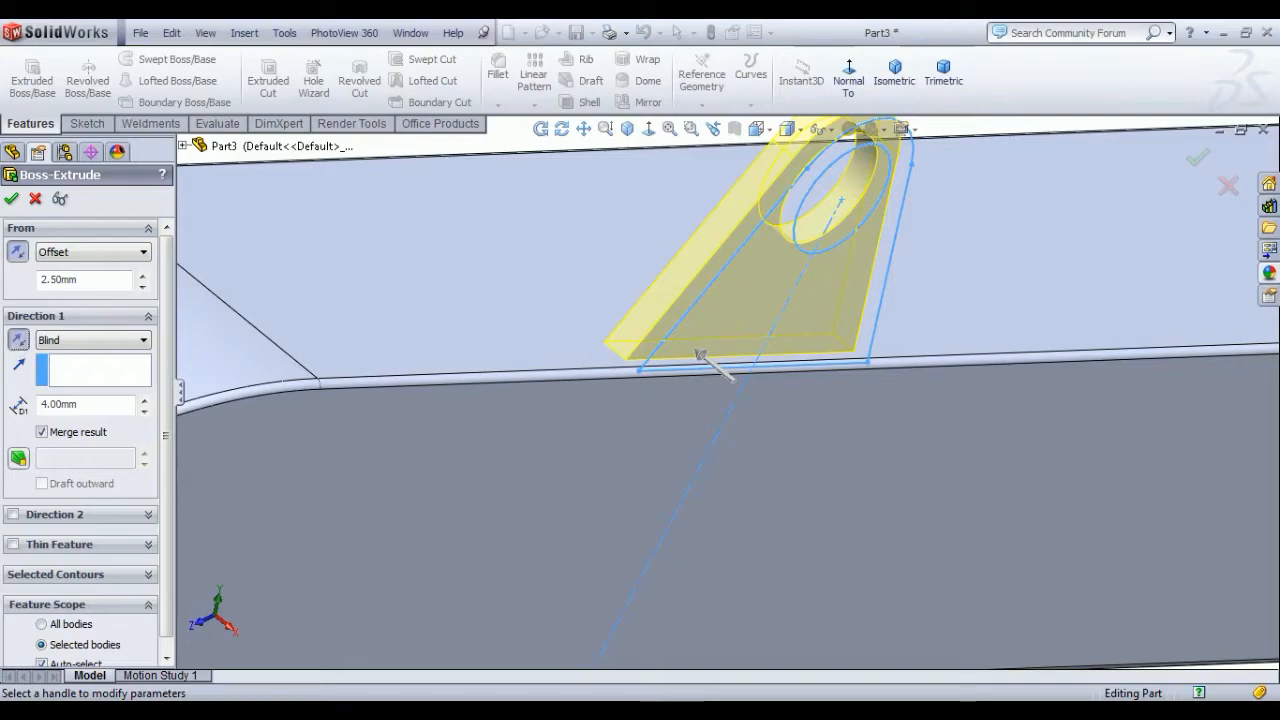
scroll(512, 382, "up", 3)
middle_click_drag(512, 382, 555, 384)
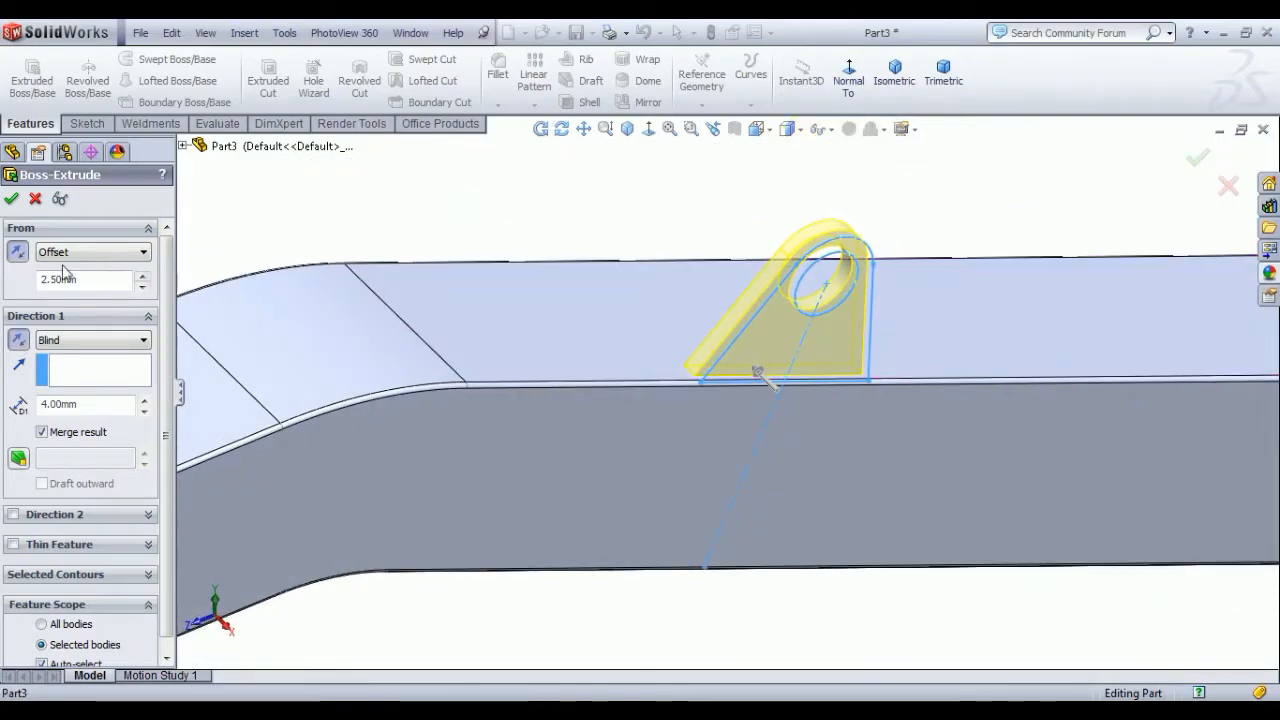
left_click(13, 199)
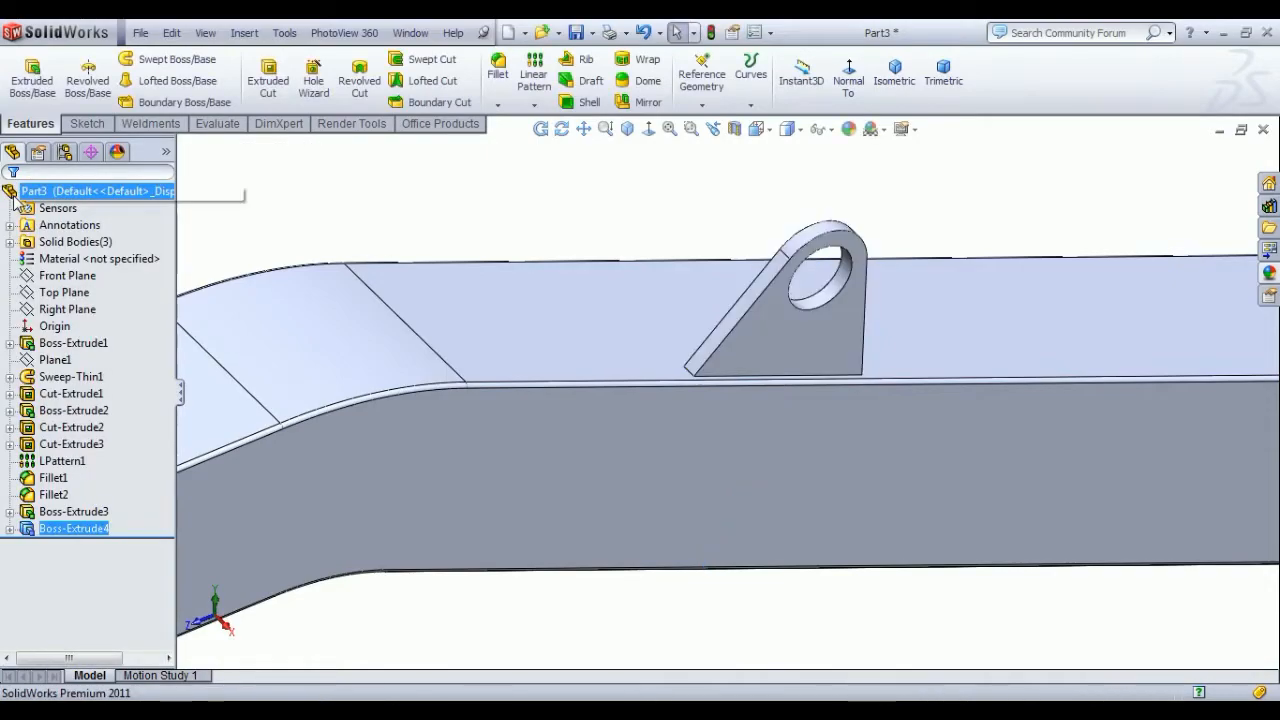
middle_click_drag(865, 391, 966, 294)
left_click(1267, 615)
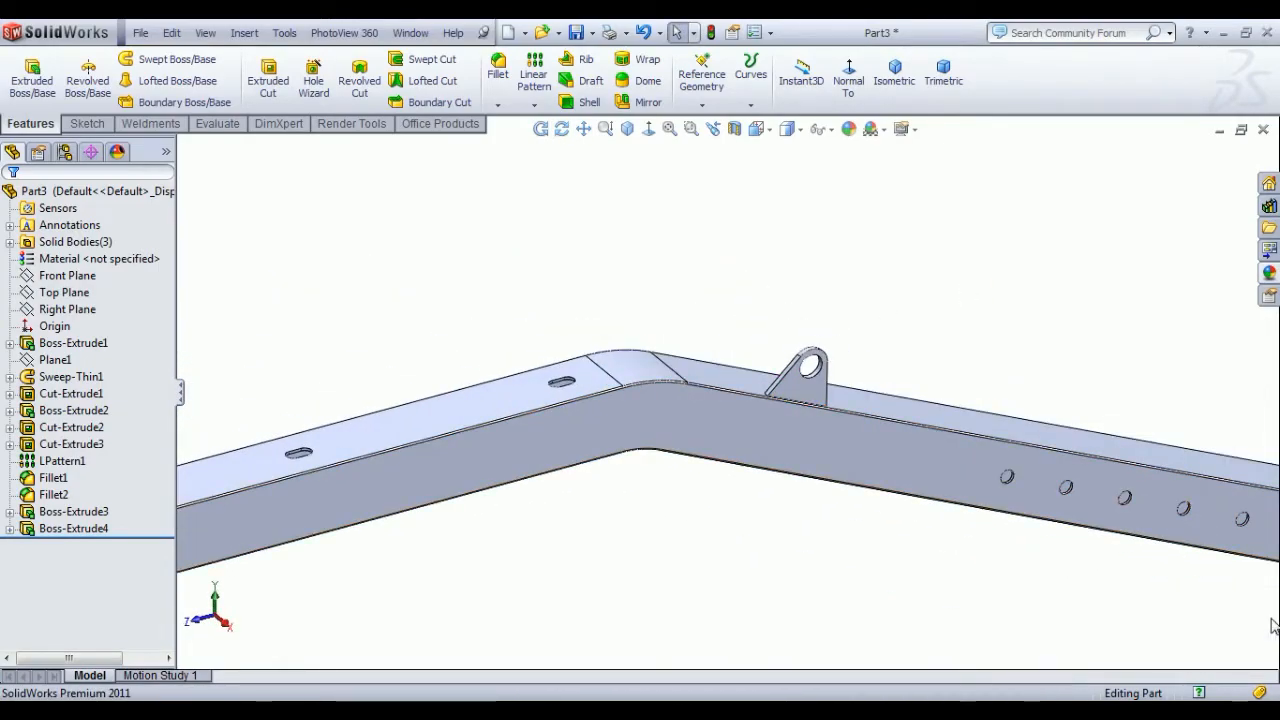
left_click(866, 86)
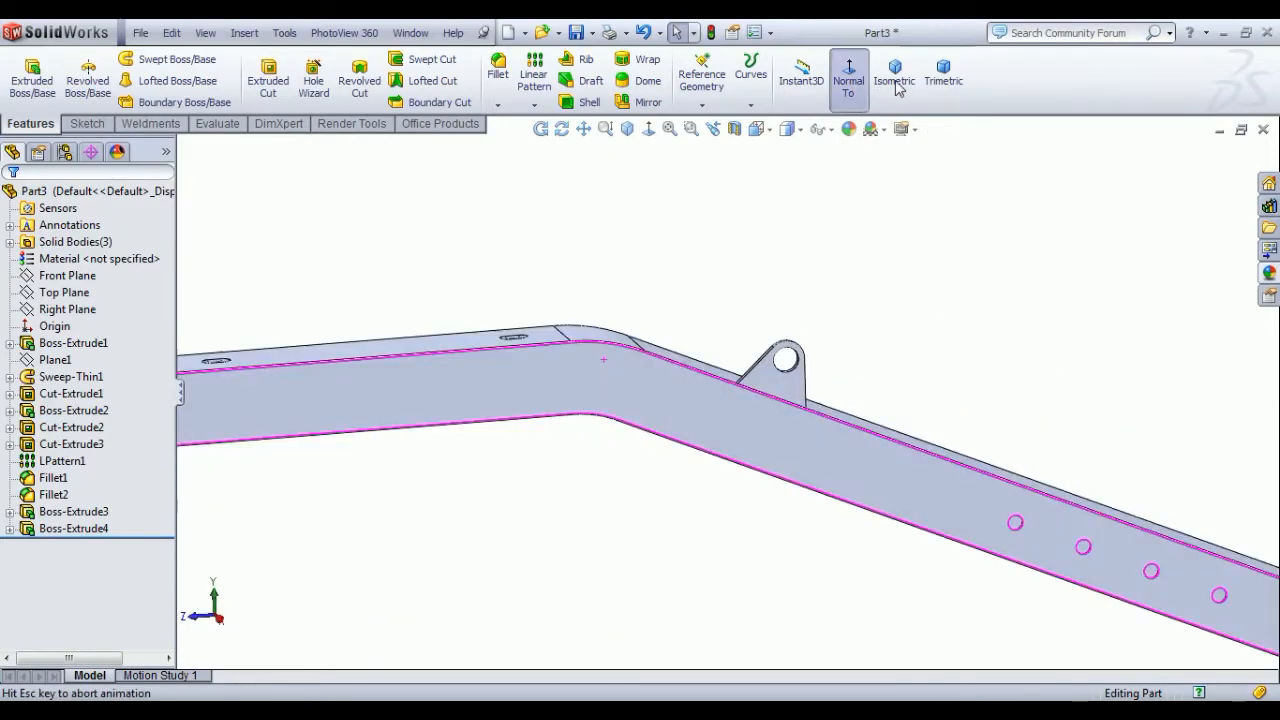
left_click(895, 75)
left_click(908, 446)
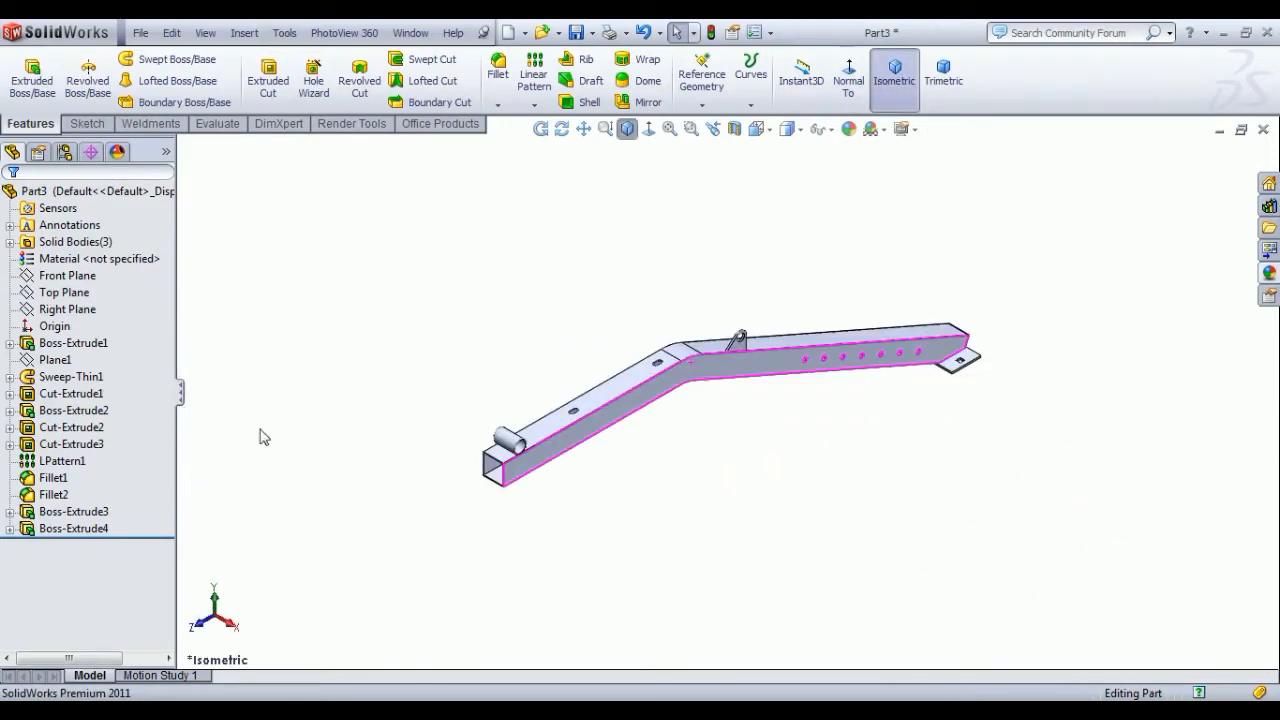
left_click(70, 292)
left_click(72, 309)
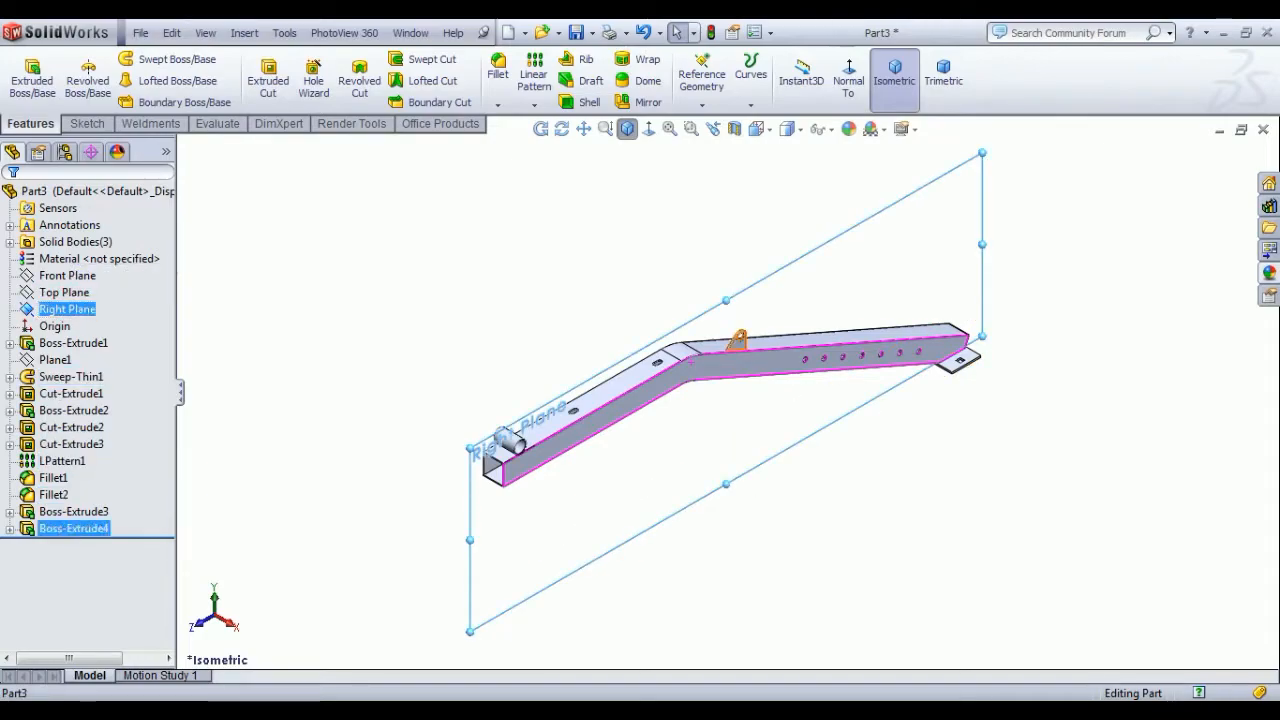
left_click(79, 528, "shift")
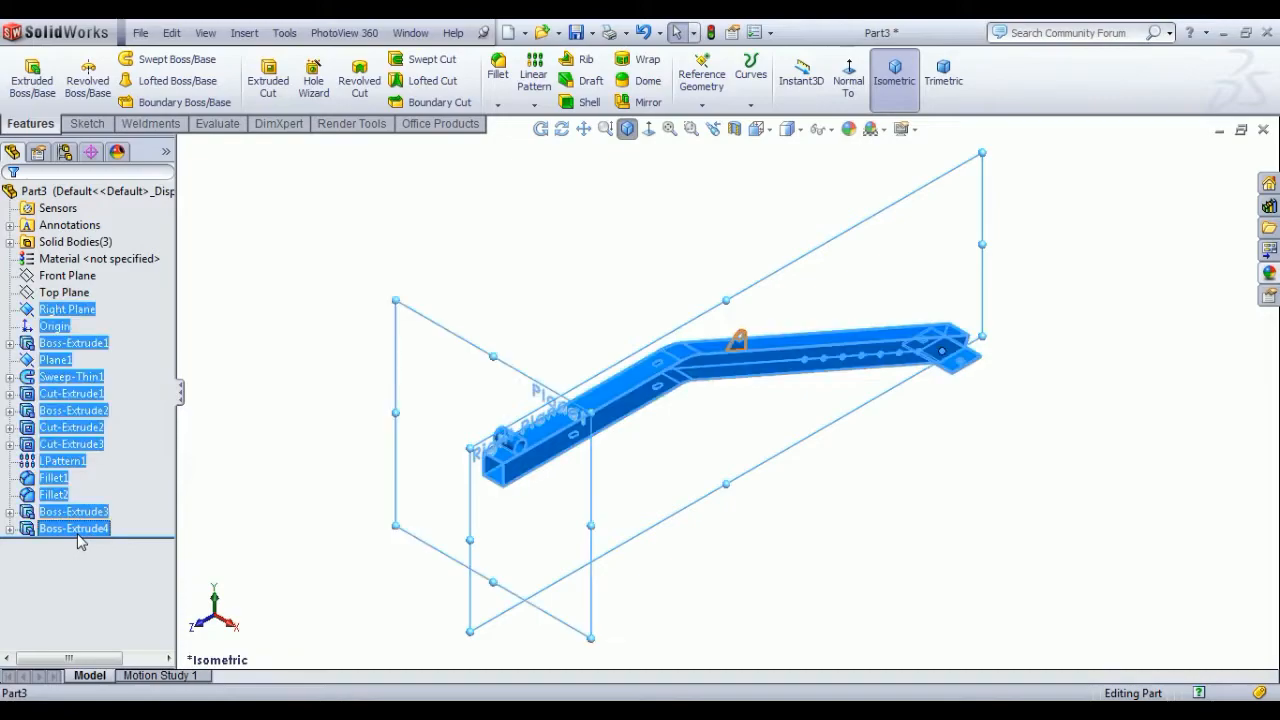
left_click(221, 480)
Step: Mirror the extruded bracket about the Right Plane
left_click(62, 309)
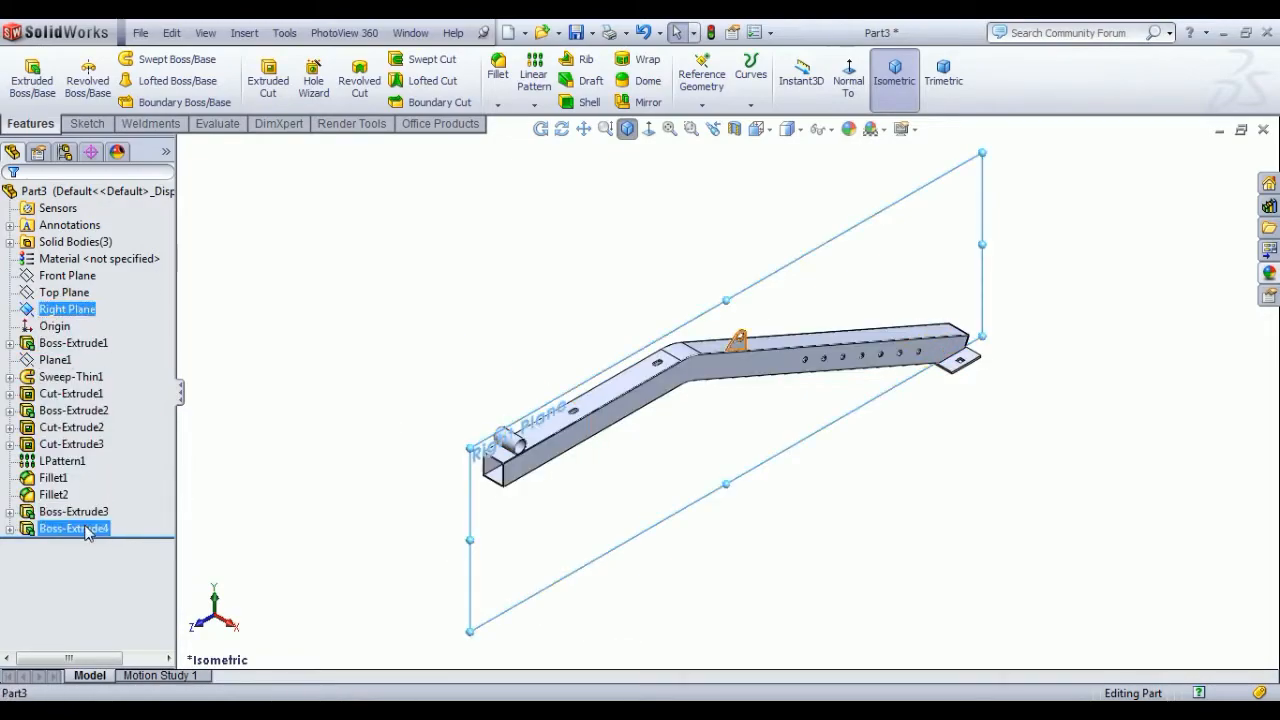
left_click(629, 102)
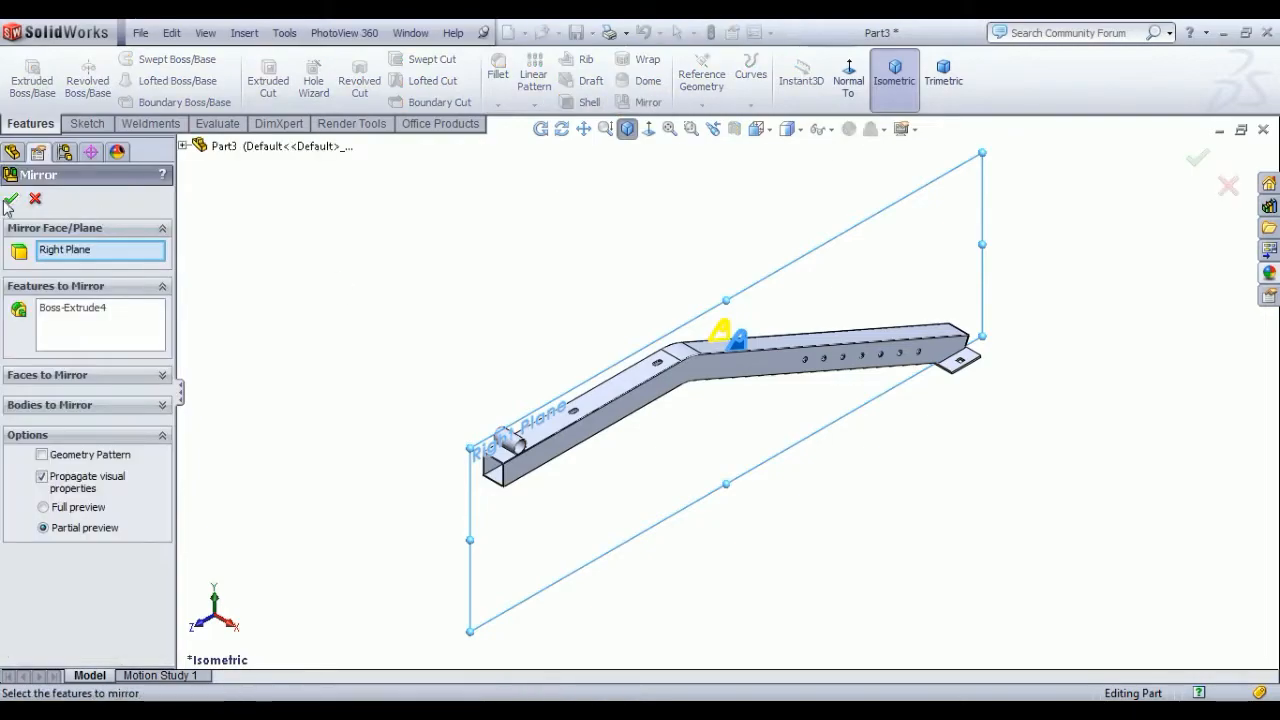
left_click(10, 199)
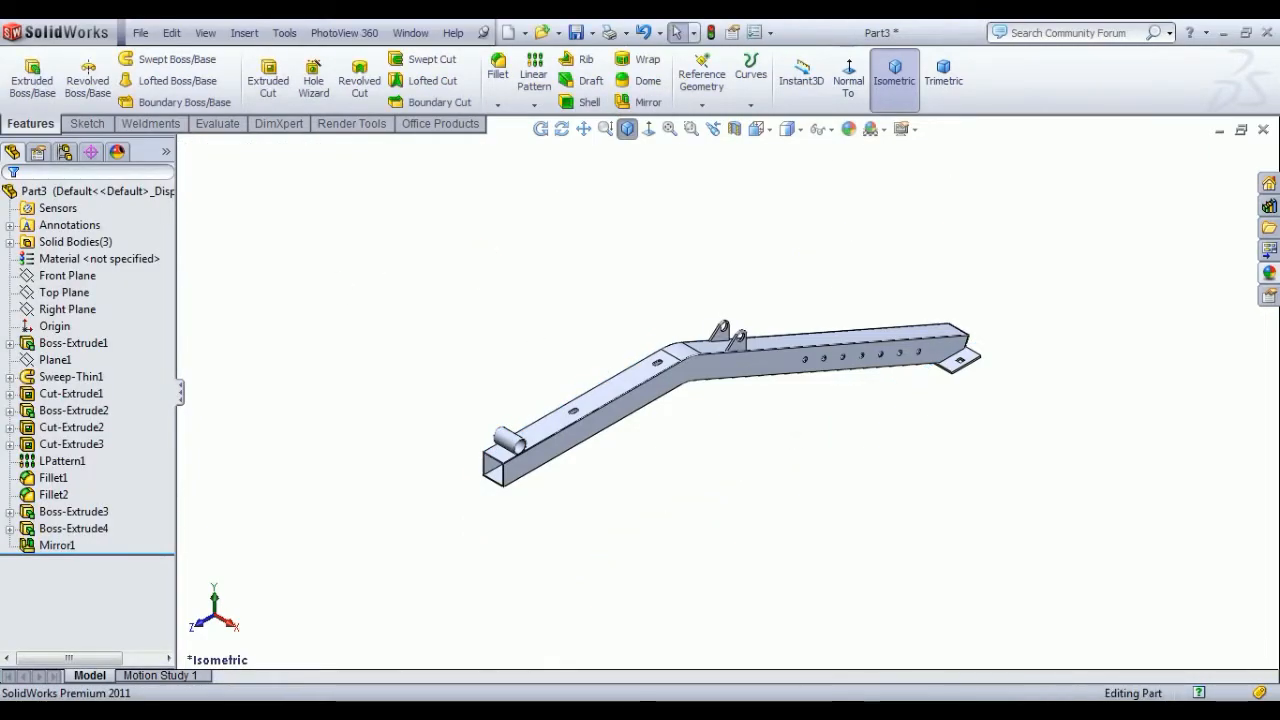
Step: On a new Right Plane sketch, draw a circle of 11 mm radius centred on the bracket hole
scroll(791, 422, "down", 6)
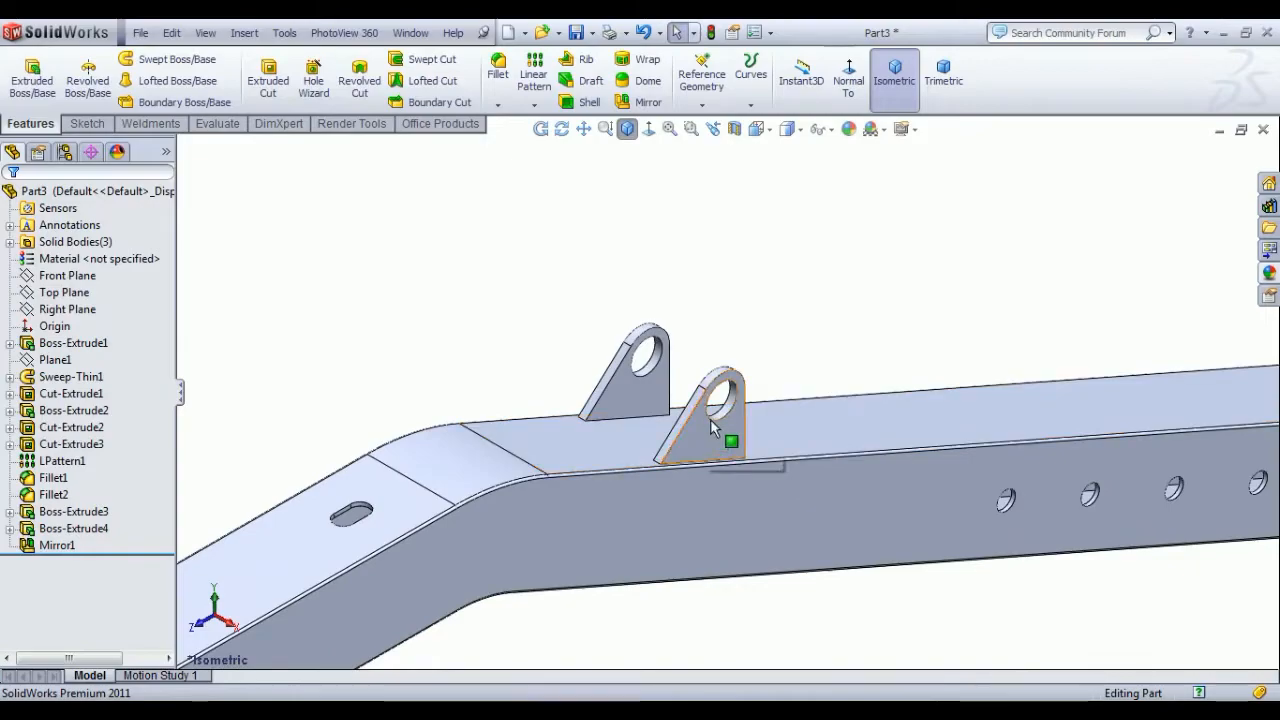
left_click(80, 309)
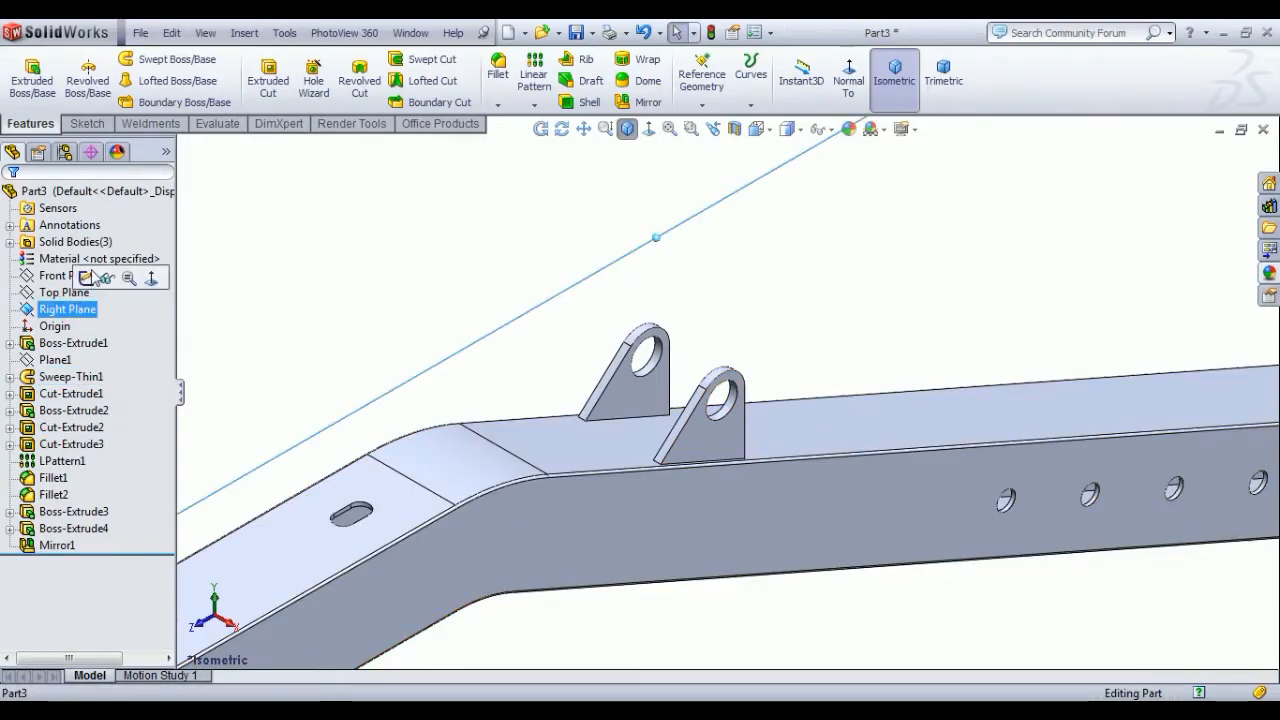
left_click(86, 277)
left_click(737, 104)
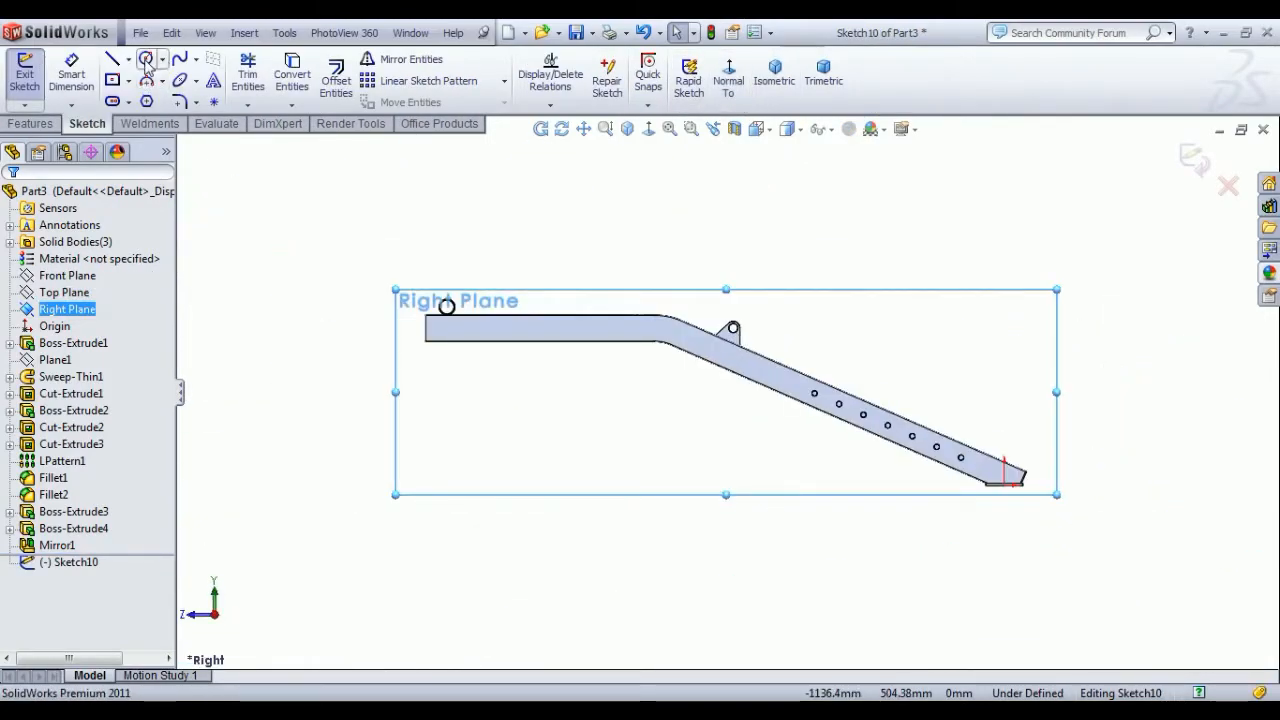
scroll(737, 334, "down", 5)
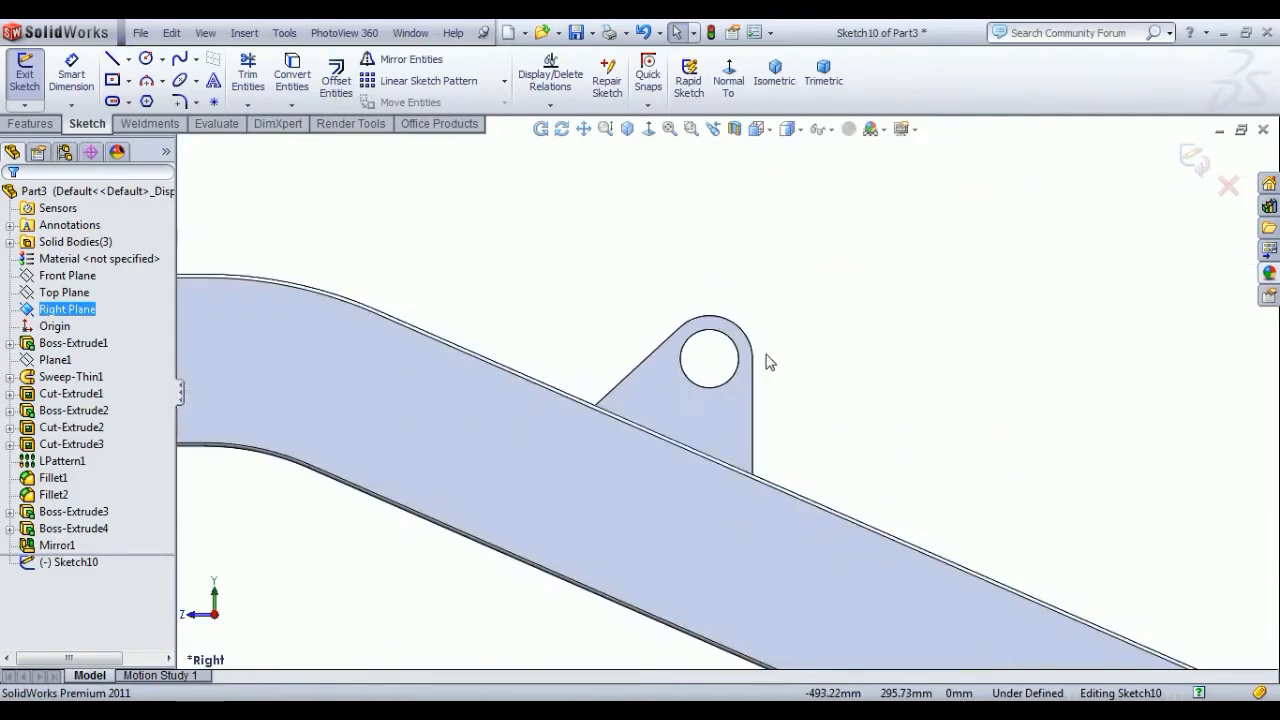
scroll(767, 362, "down", 3)
left_click(146, 60)
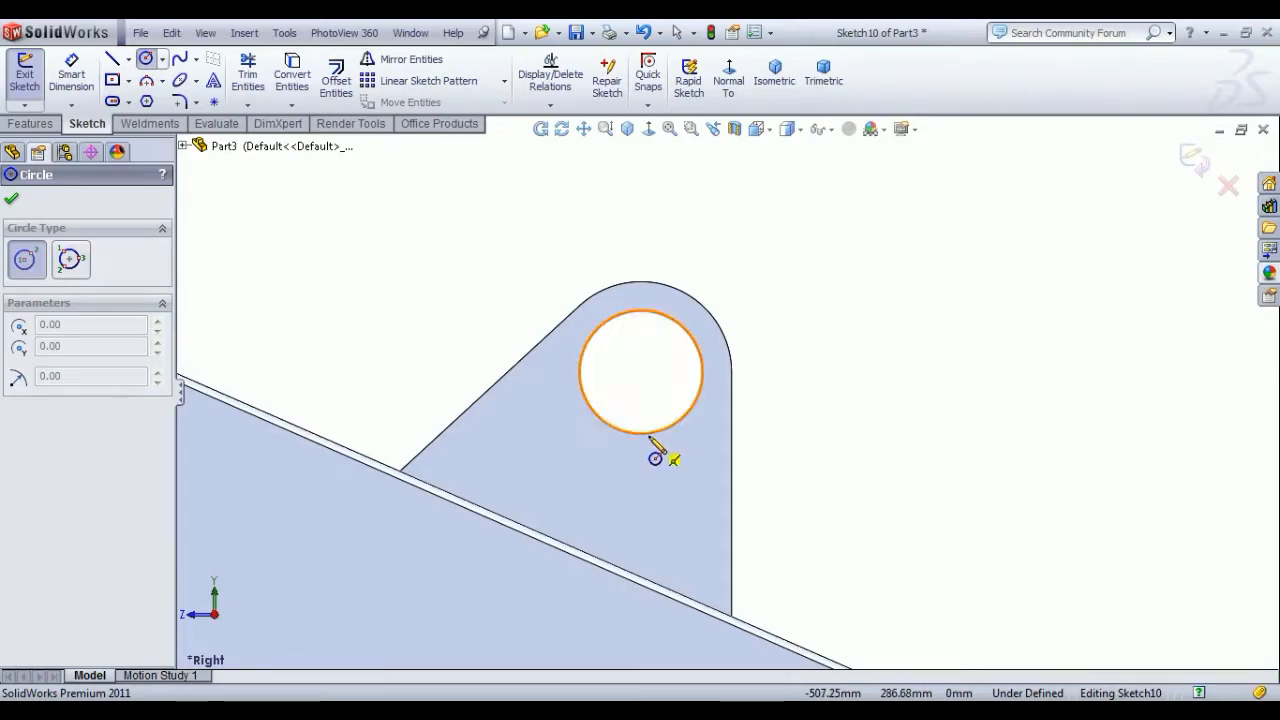
left_click(641, 372)
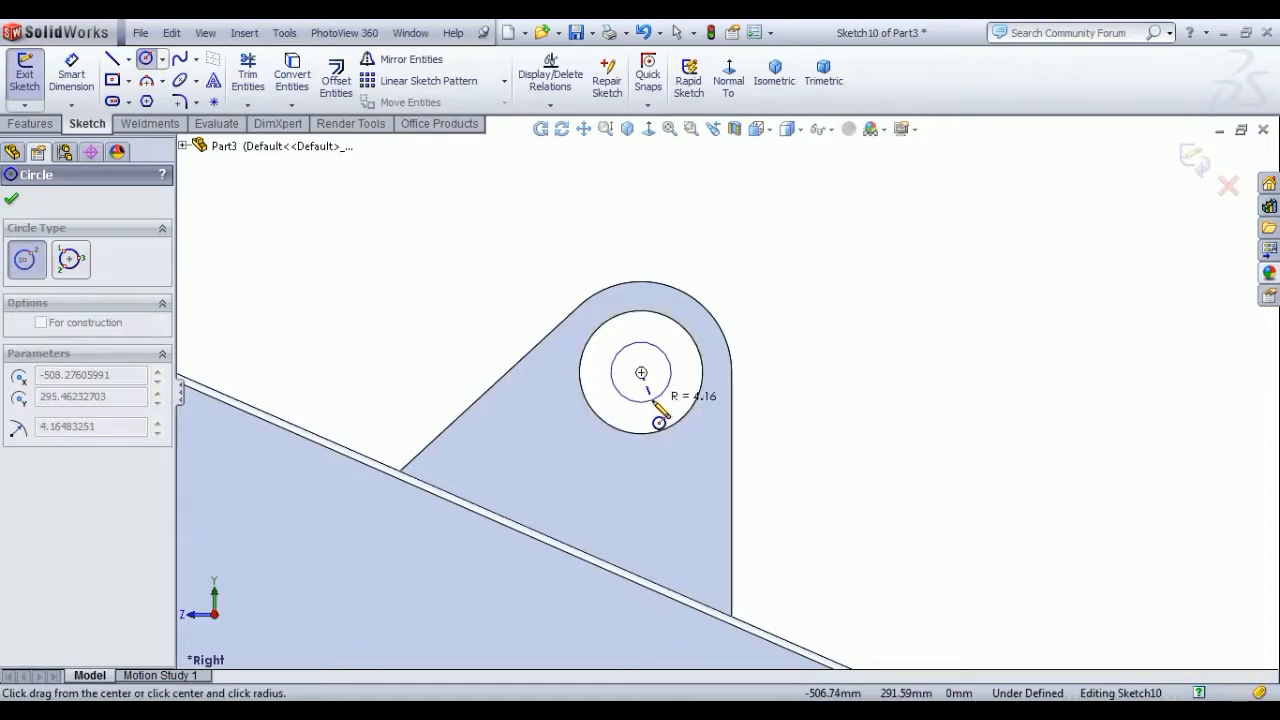
left_click(659, 422)
key("Return")
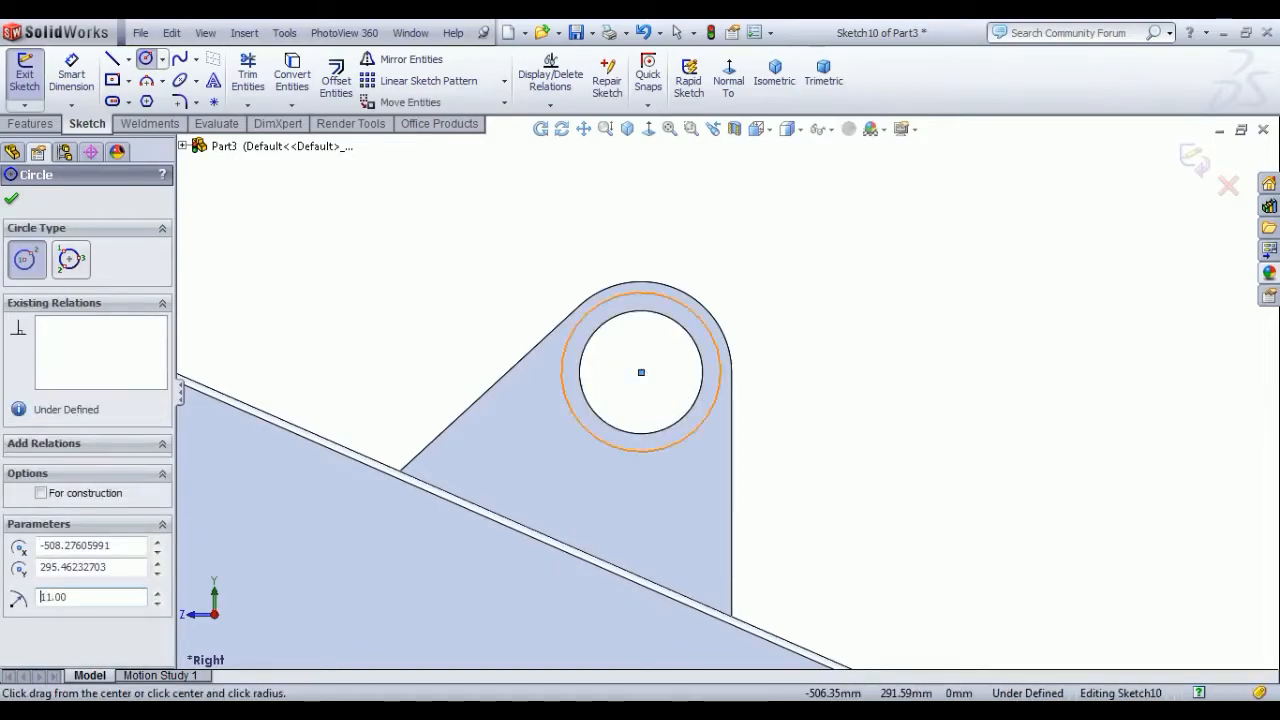
left_click(11, 202)
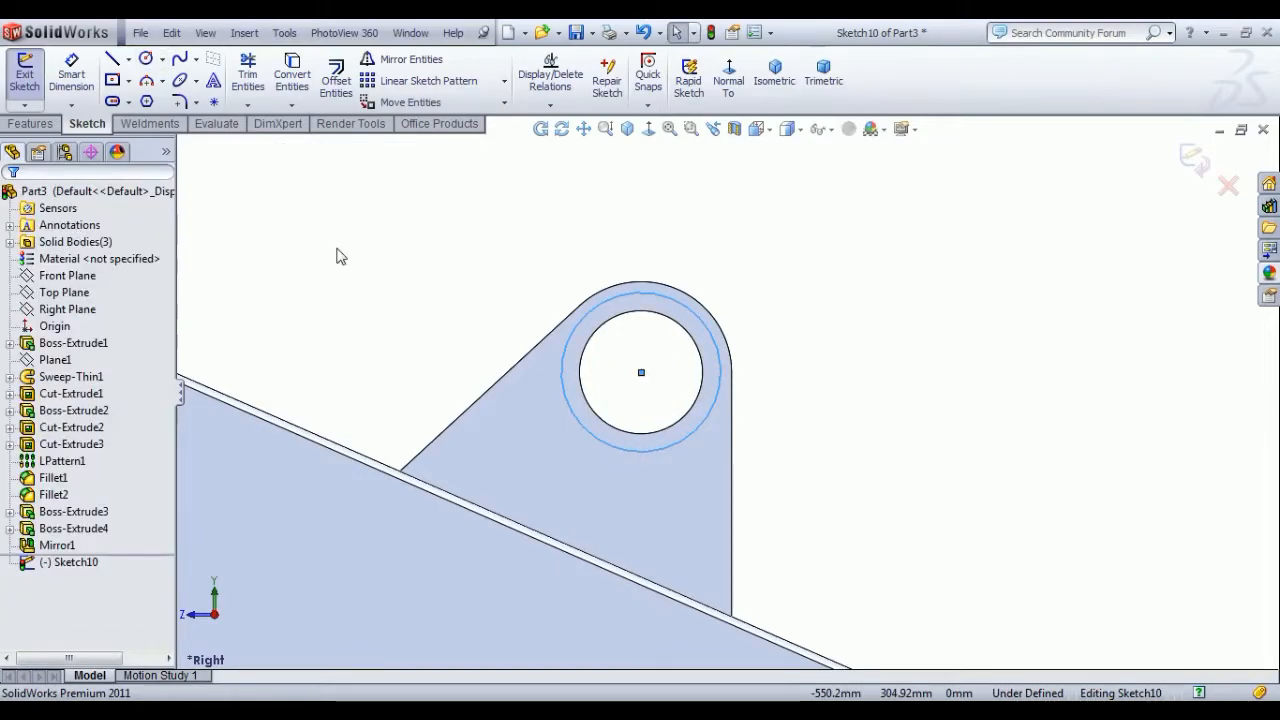
Step: Dimension the new circle's diameter to 11 mm
left_click(71, 72)
left_click(684, 302)
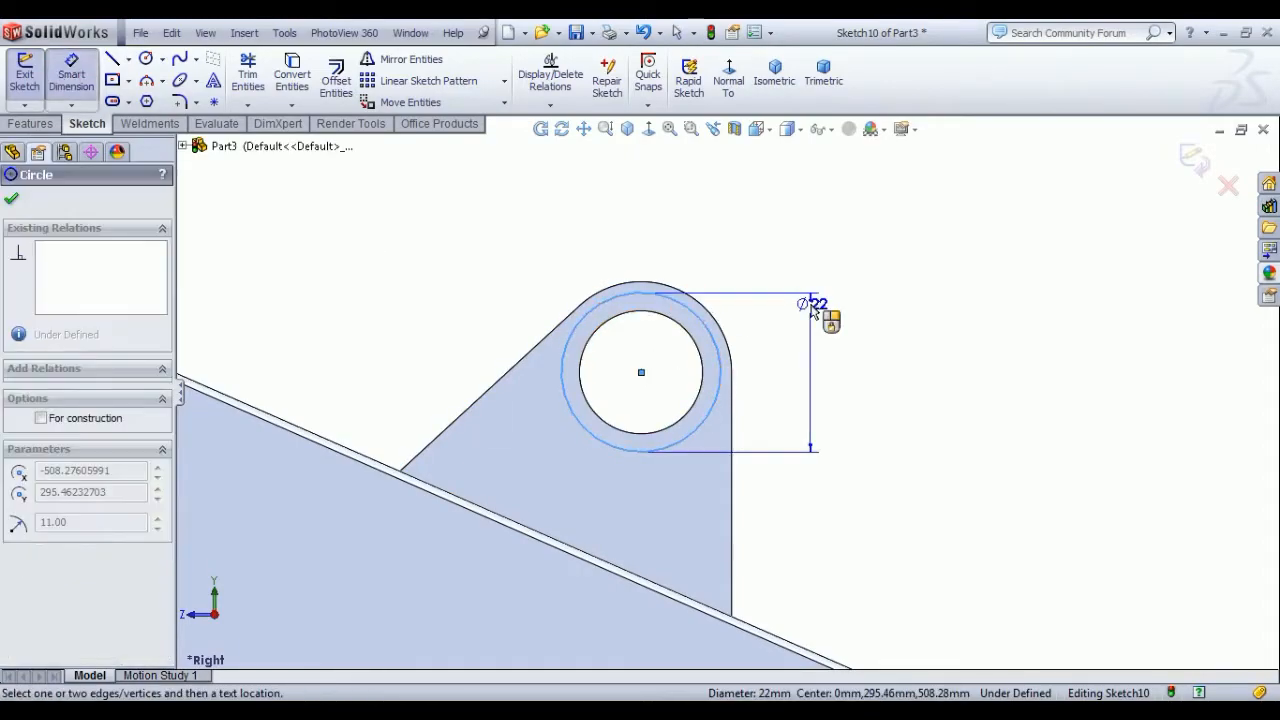
left_click(812, 306)
type("11")
key("Return")
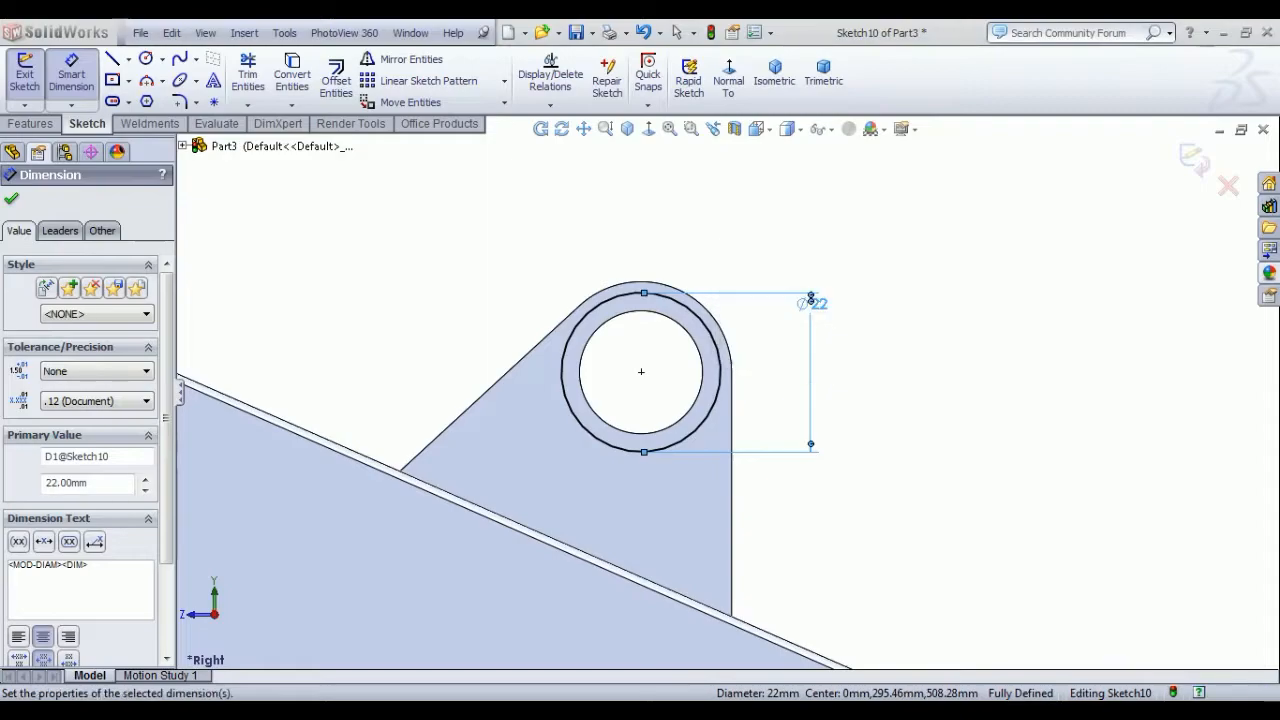
left_click(880, 384)
left_click(604, 323)
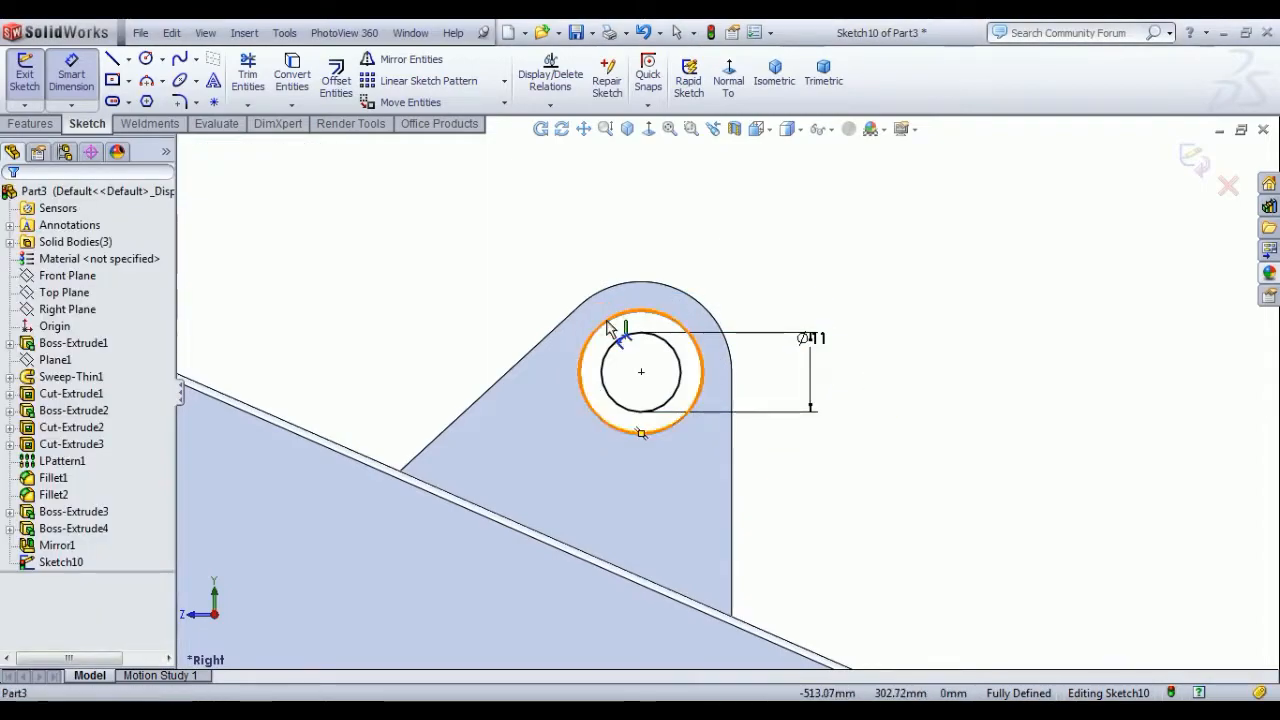
Step: Convert the bracket hole's edge into the sketch and extrude the ring profile 115 mm with a Mid Plane end condition
left_click(288, 77)
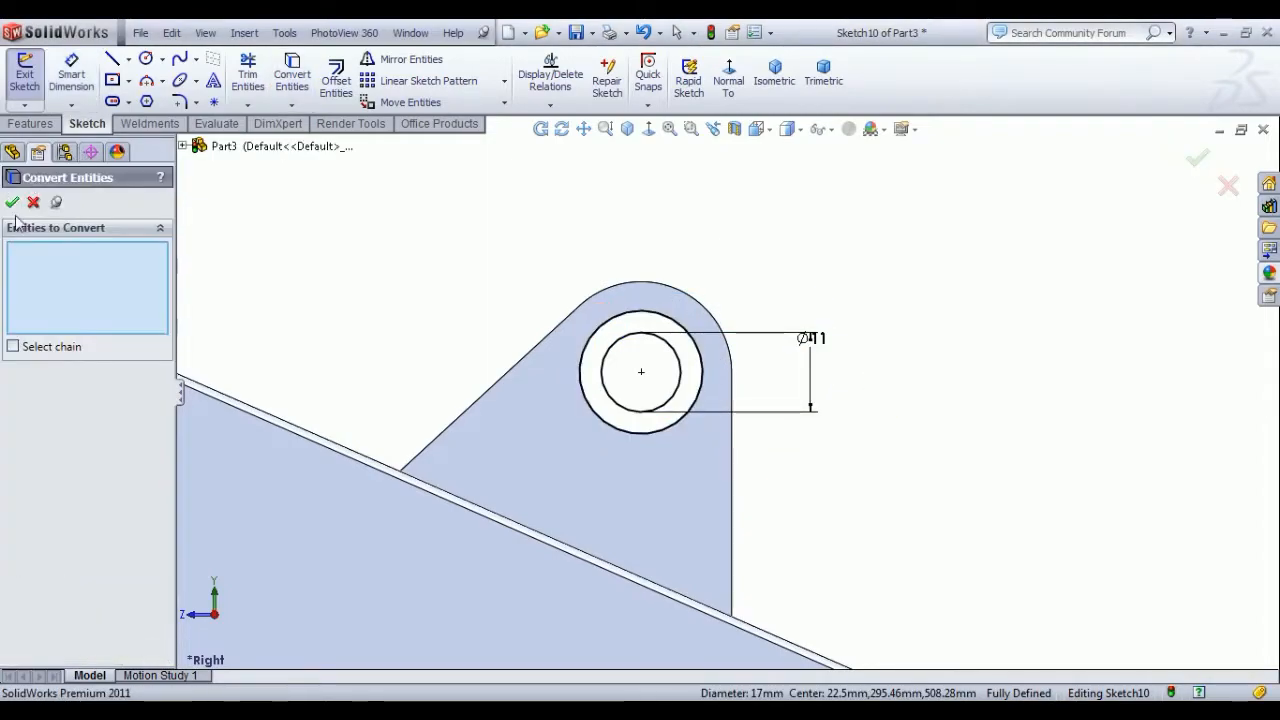
left_click(24, 80)
left_click(33, 80)
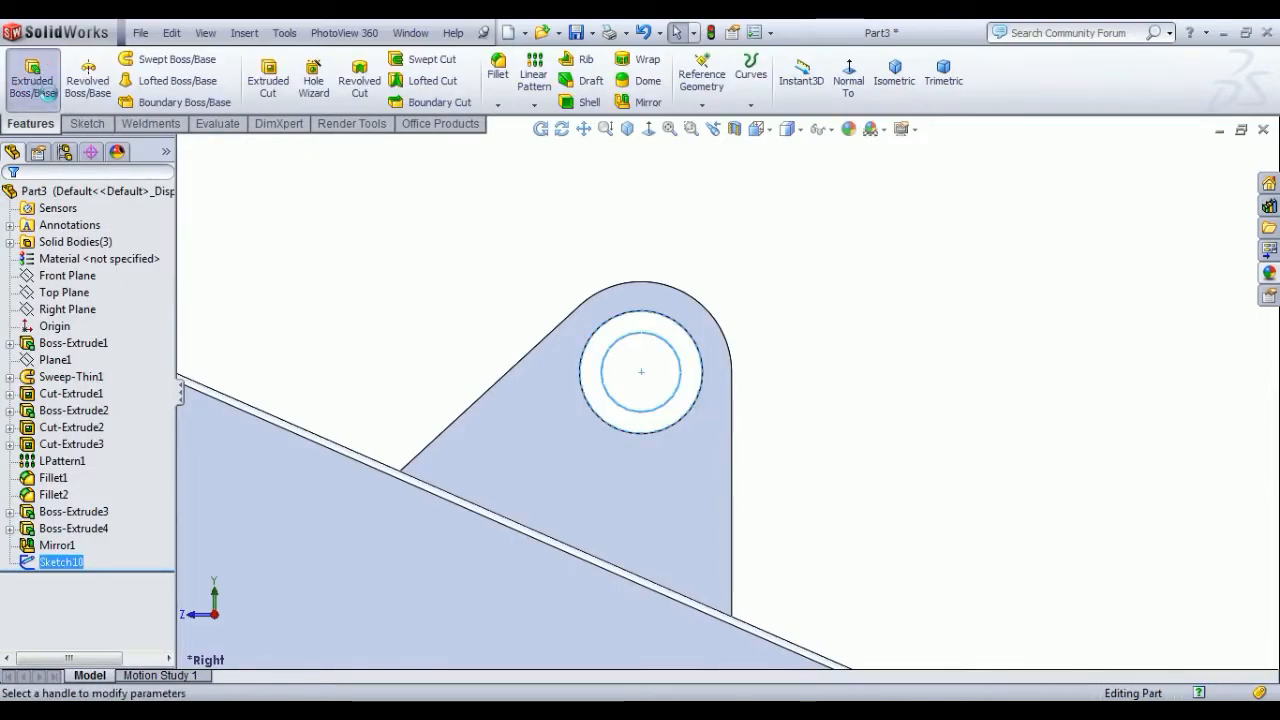
left_click(894, 78)
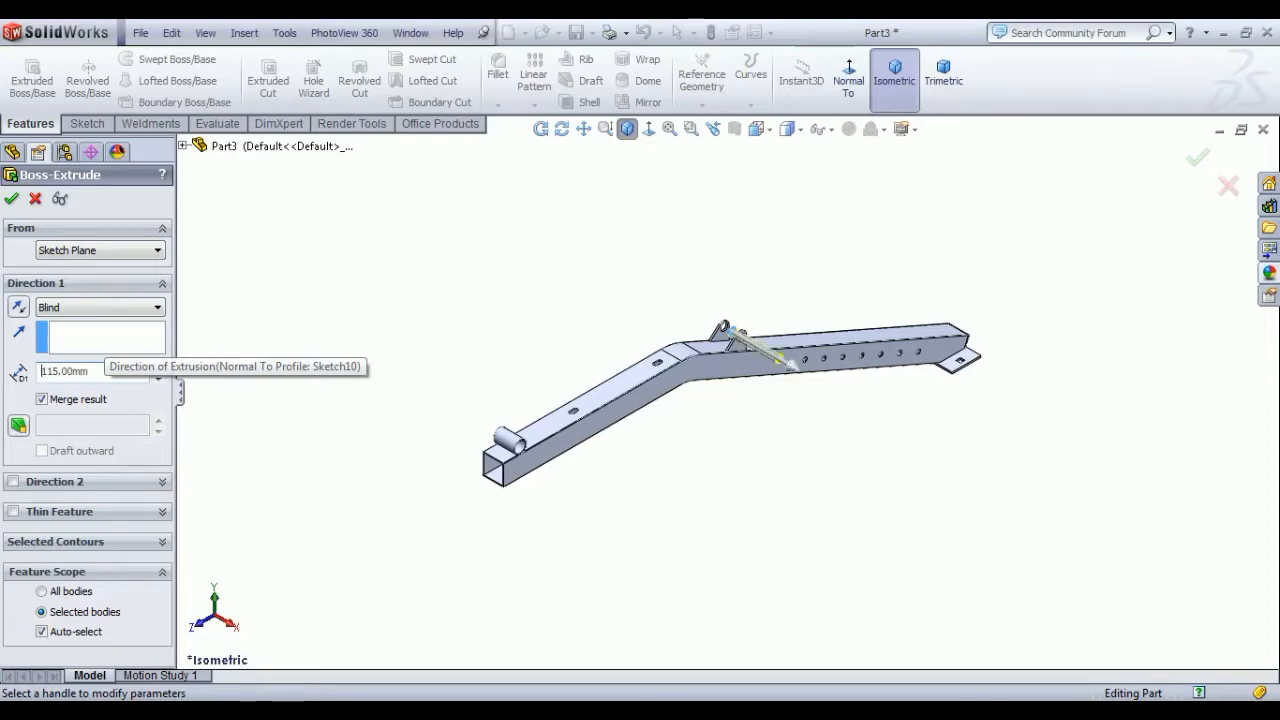
left_click(100, 307)
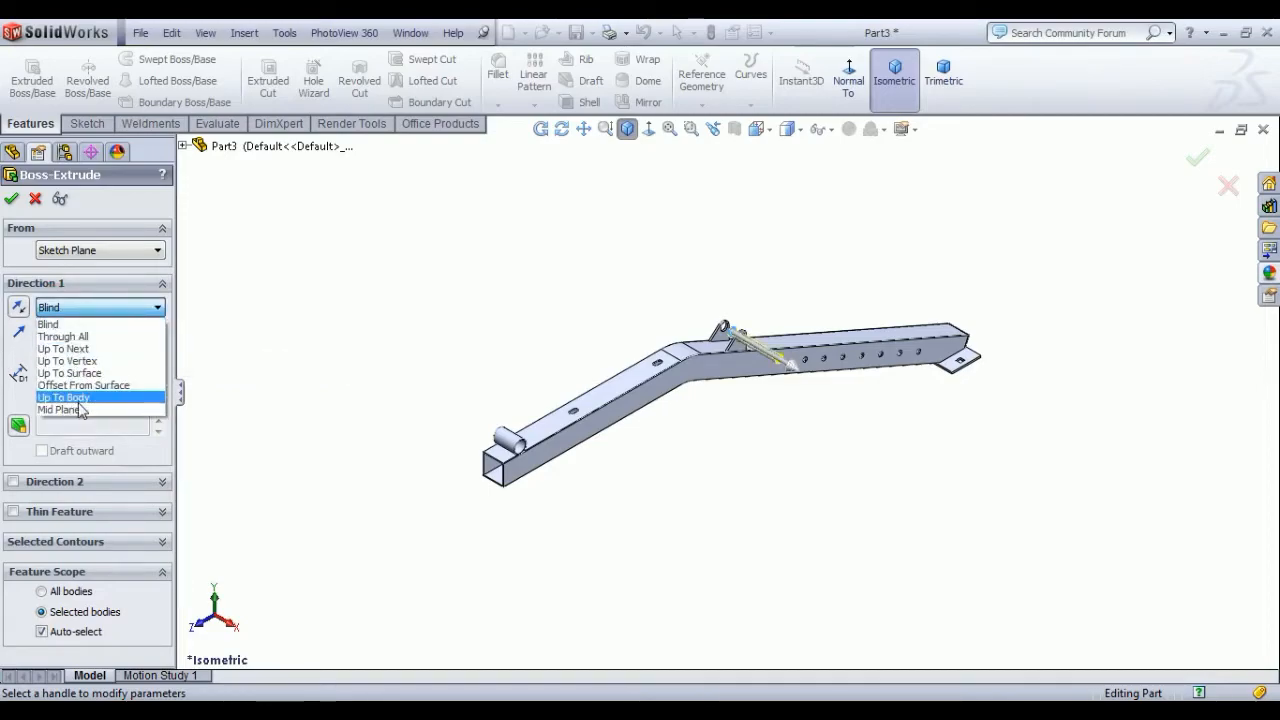
left_click(80, 410)
left_click(12, 199)
left_click(428, 318)
scroll(747, 403, "down", 10)
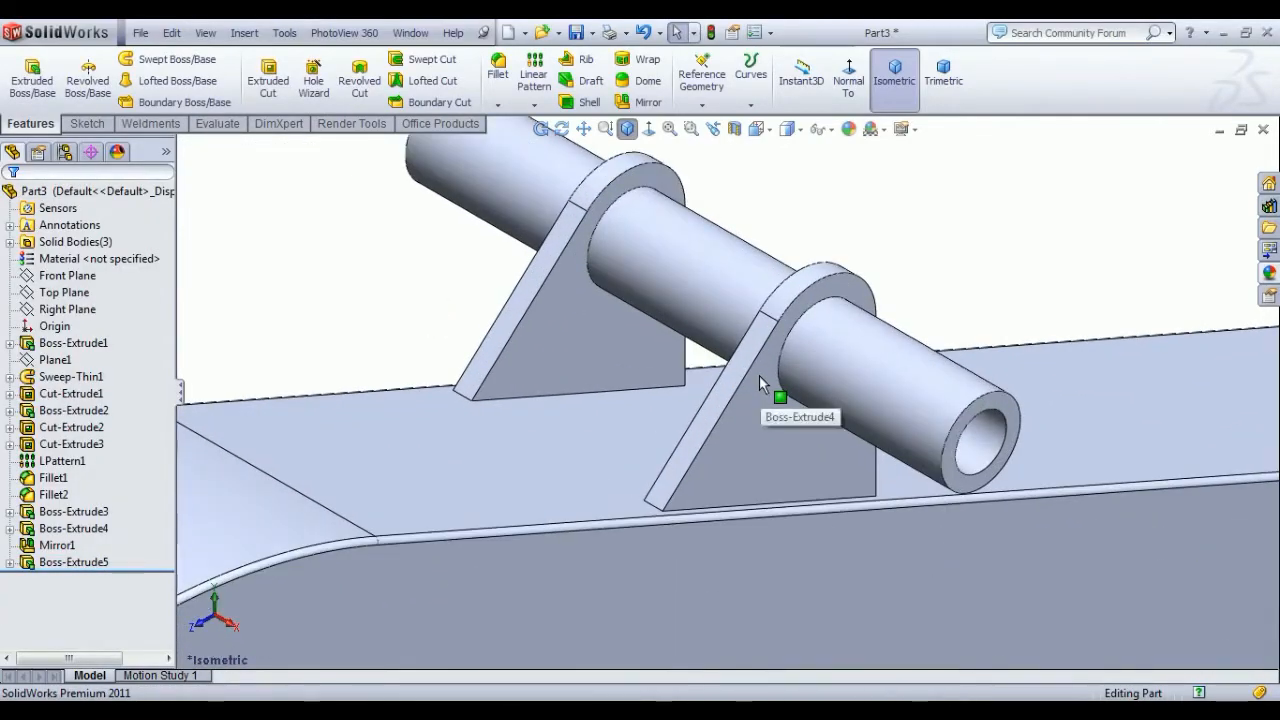
Step: Start a new sketch on the square tube's outer side face, viewed straight on at the end with the short round tube
scroll(760, 383, "up", 5)
scroll(727, 461, "up", 2)
scroll(727, 453, "up", 6)
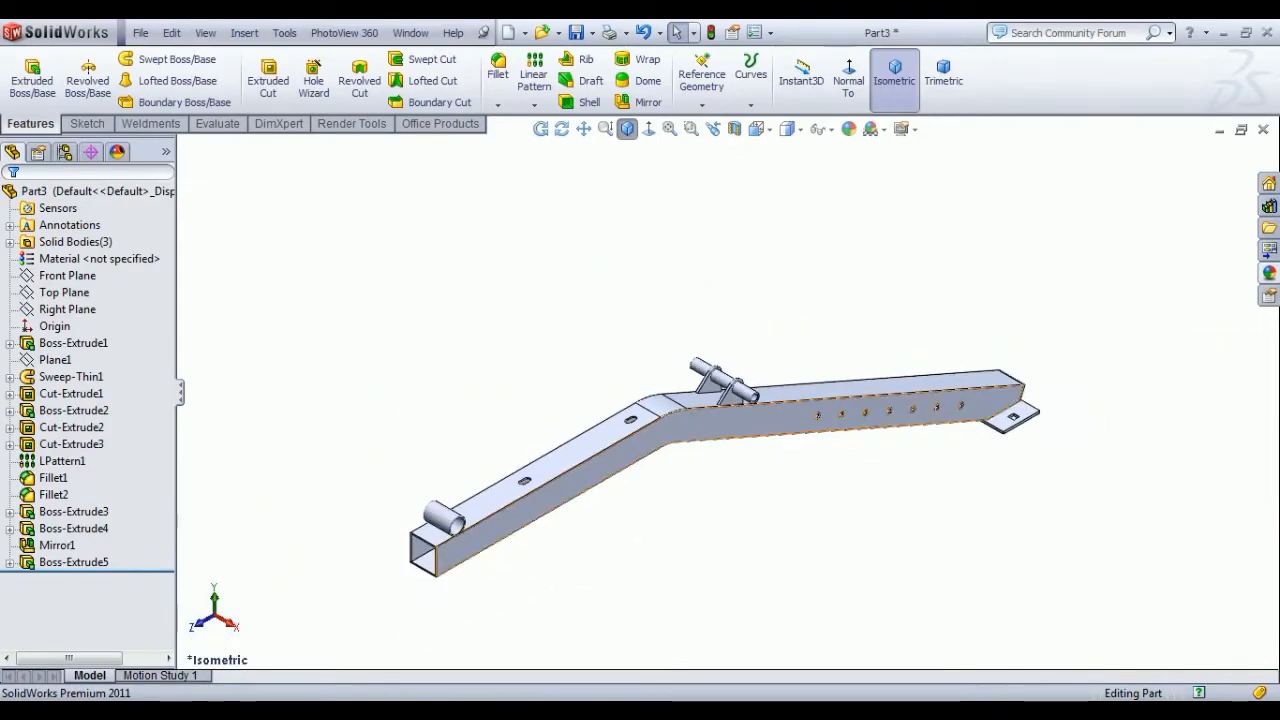
left_click(463, 551)
left_click(527, 484)
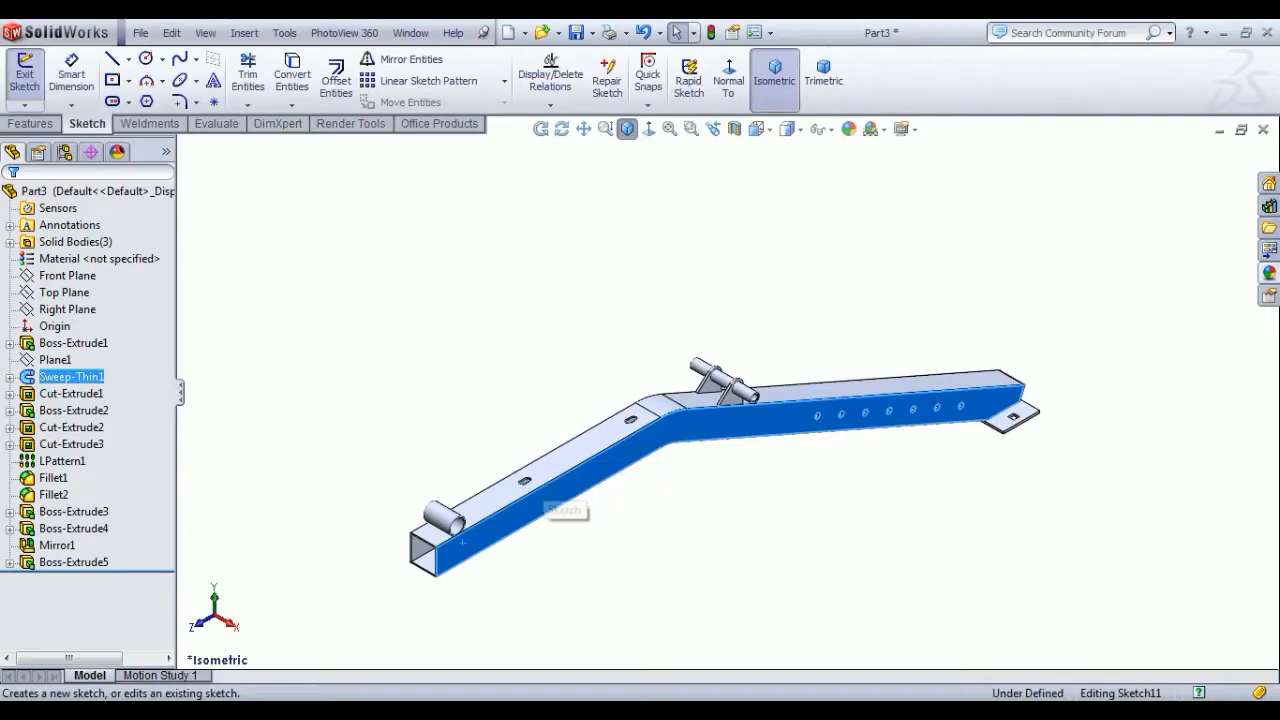
left_click(728, 72)
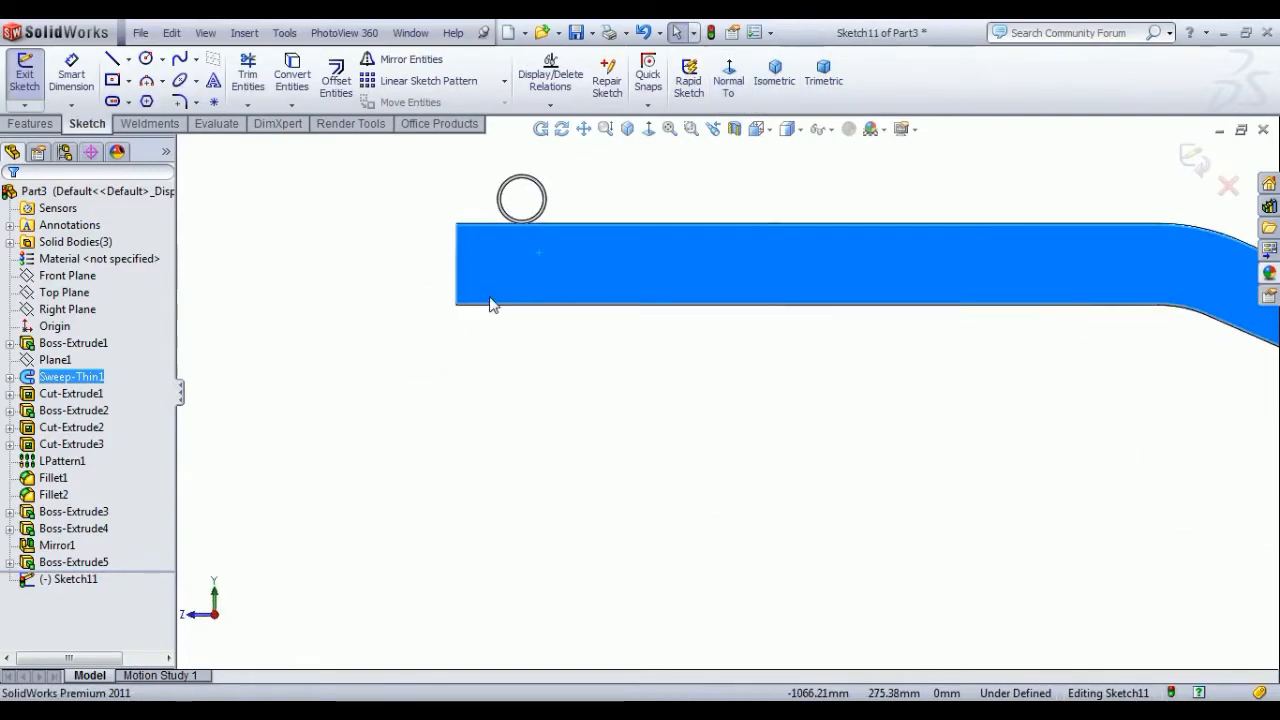
scroll(785, 240, "up", 4)
scroll(1180, 354, "up", 3)
scroll(1156, 352, "down", 4)
scroll(455, 370, "up", 3)
scroll(439, 375, "down", 3)
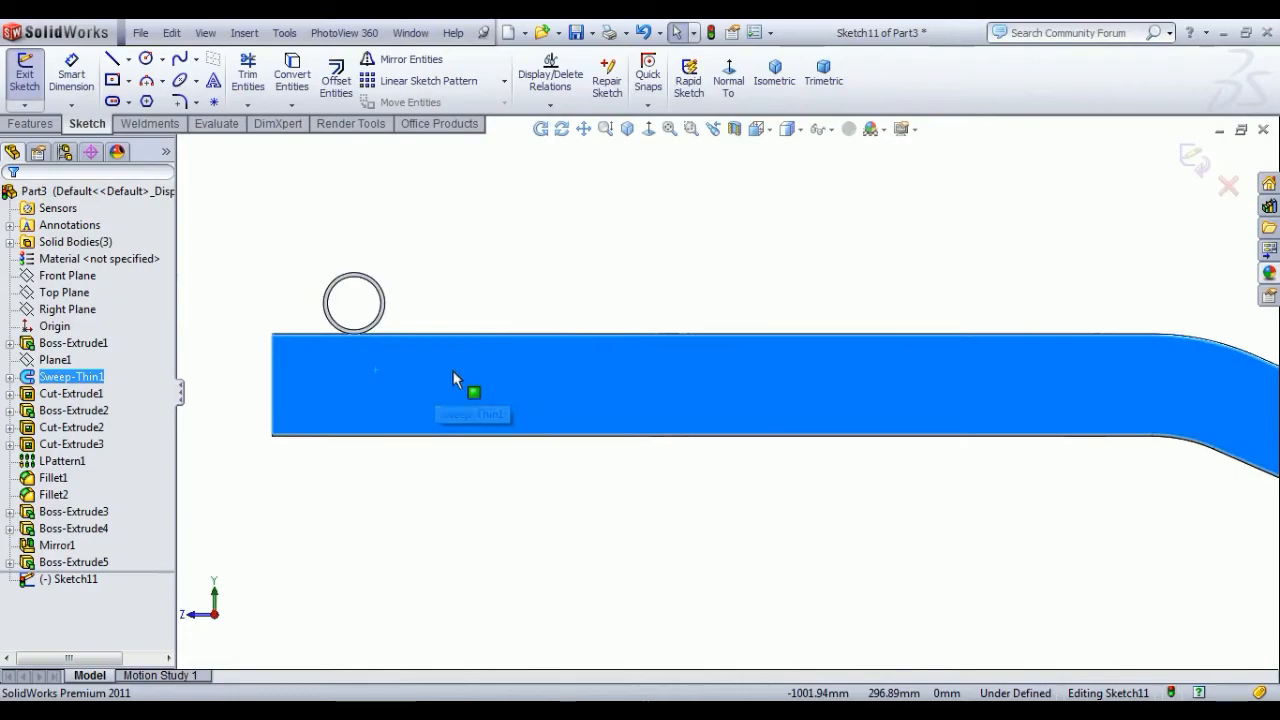
Step: Sketch two side-by-side circles of about 16 mm and 13 mm radius on the side face near the tube's open end
left_click(146, 58)
left_click(344, 386)
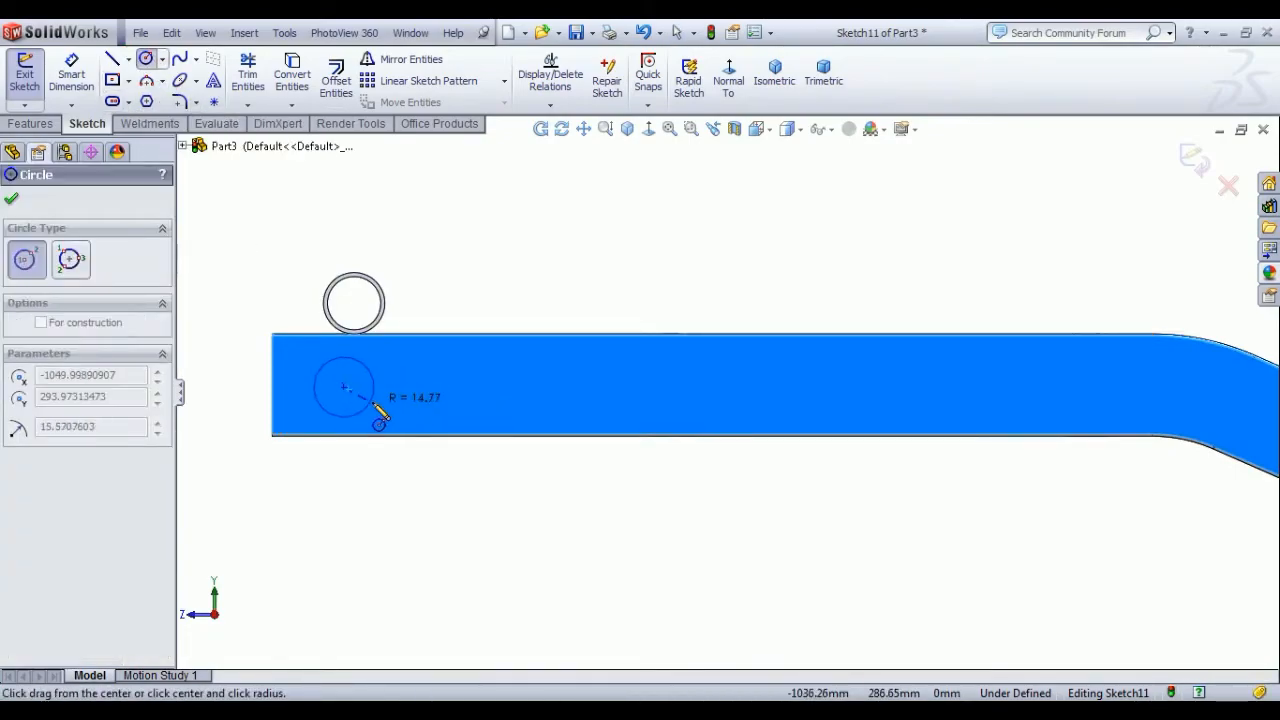
left_click(377, 392)
left_click(489, 393)
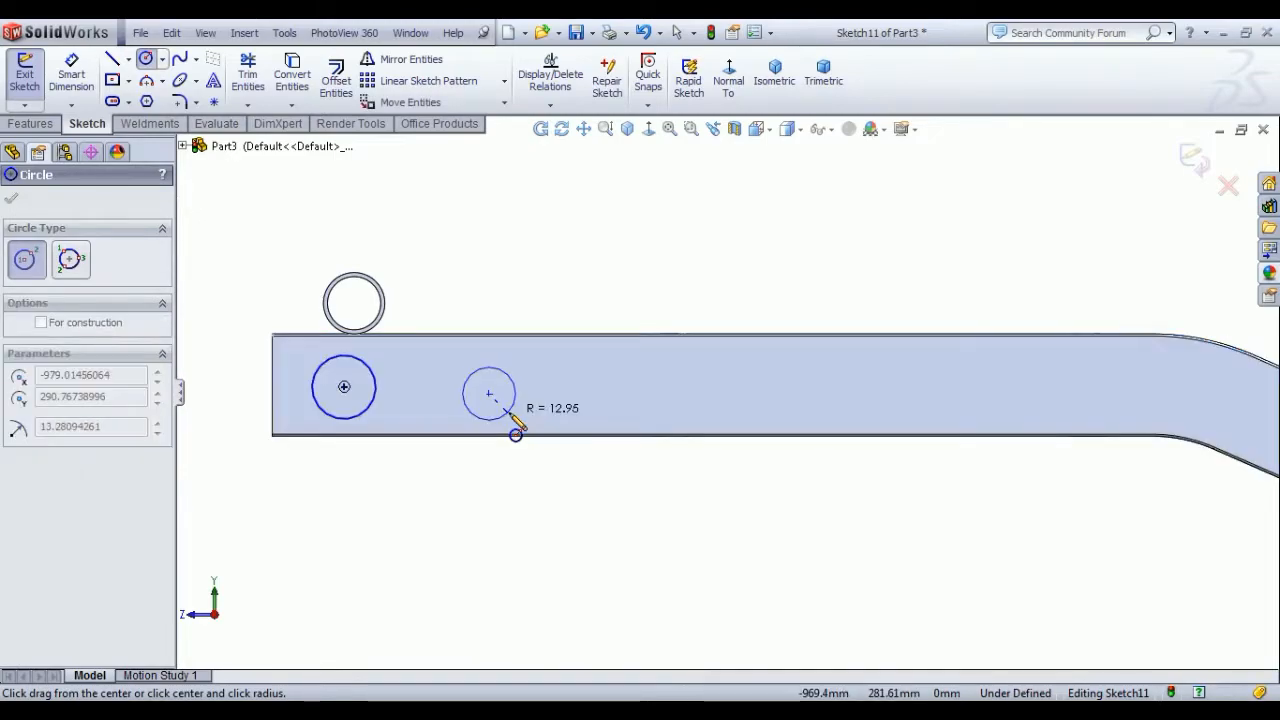
left_click(503, 368)
right_click(512, 276)
left_click(556, 283)
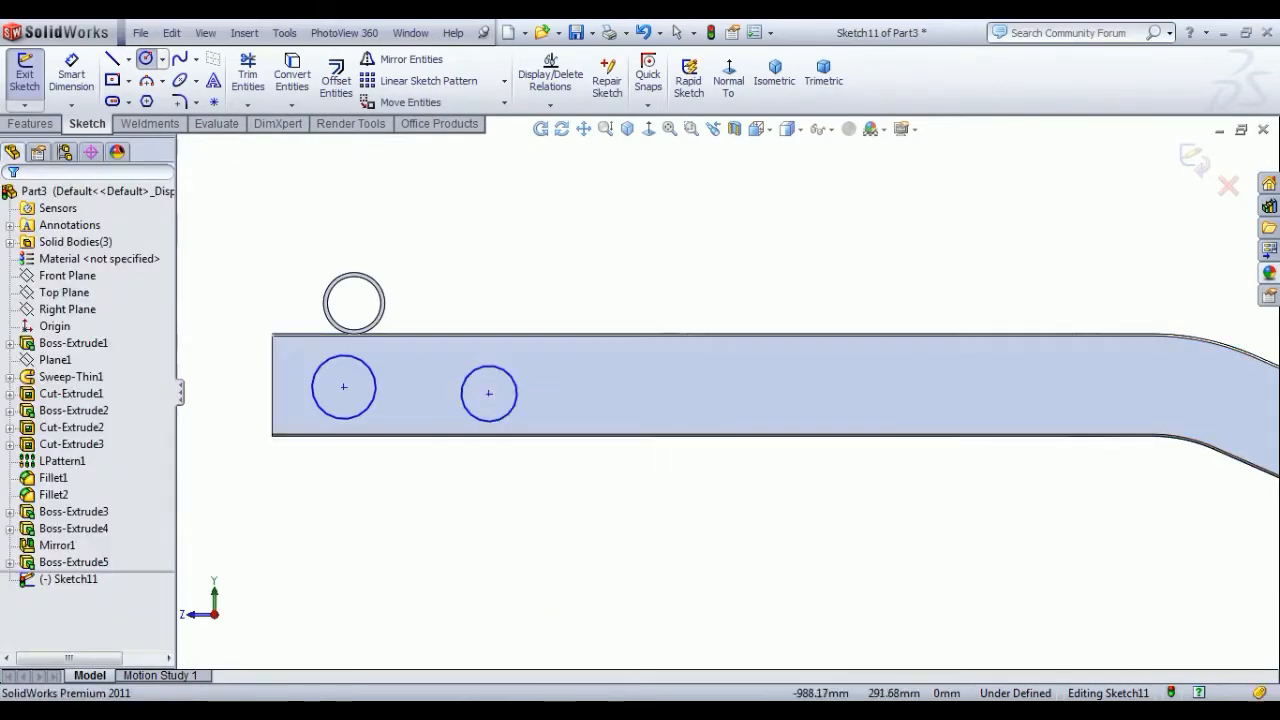
Step: Align the two circle centres with a Horizontal relation and make the circles Equal
left_click(489, 394)
left_click(344, 386, "ctrl")
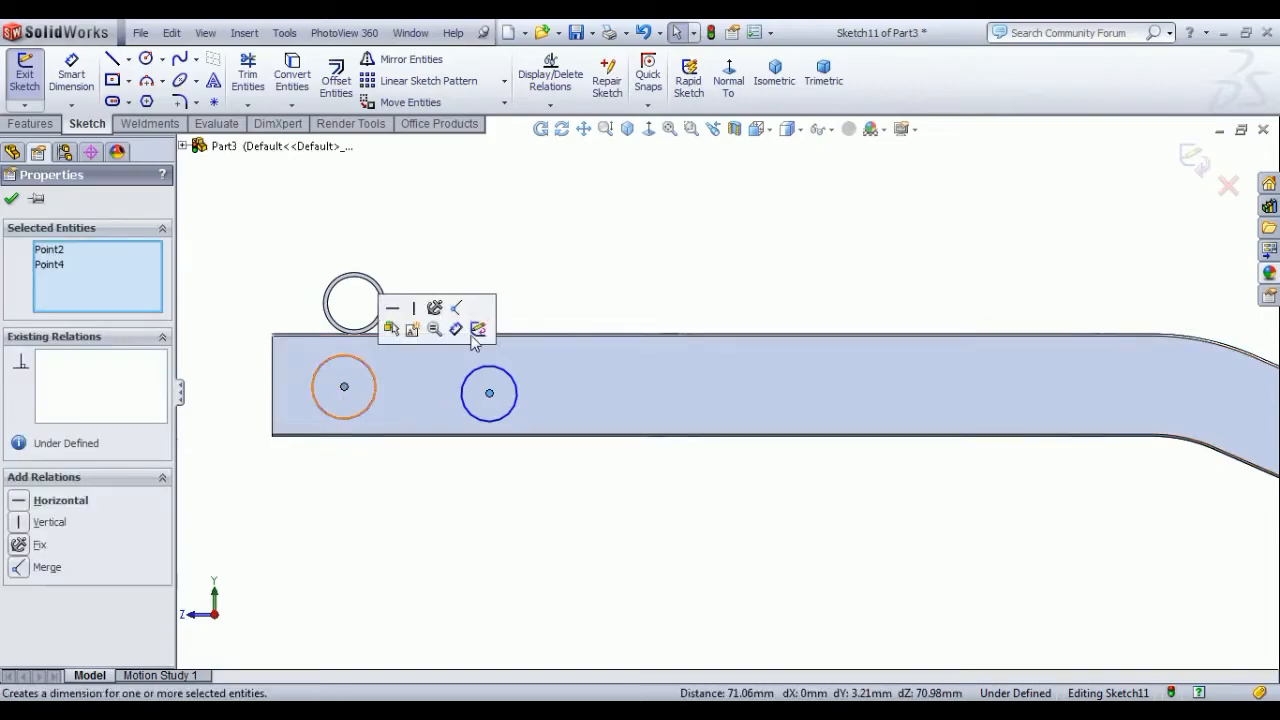
left_click(392, 309)
left_click_drag(533, 416, 312, 385)
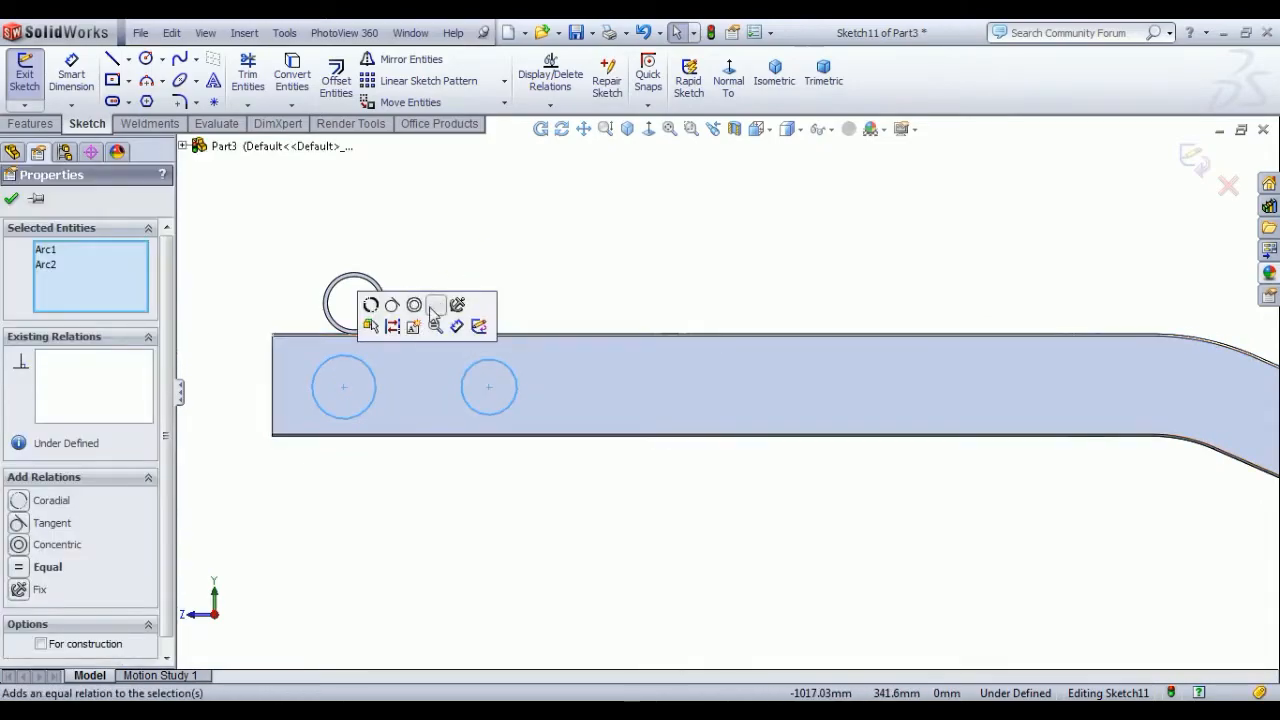
left_click(422, 308)
left_click(463, 268)
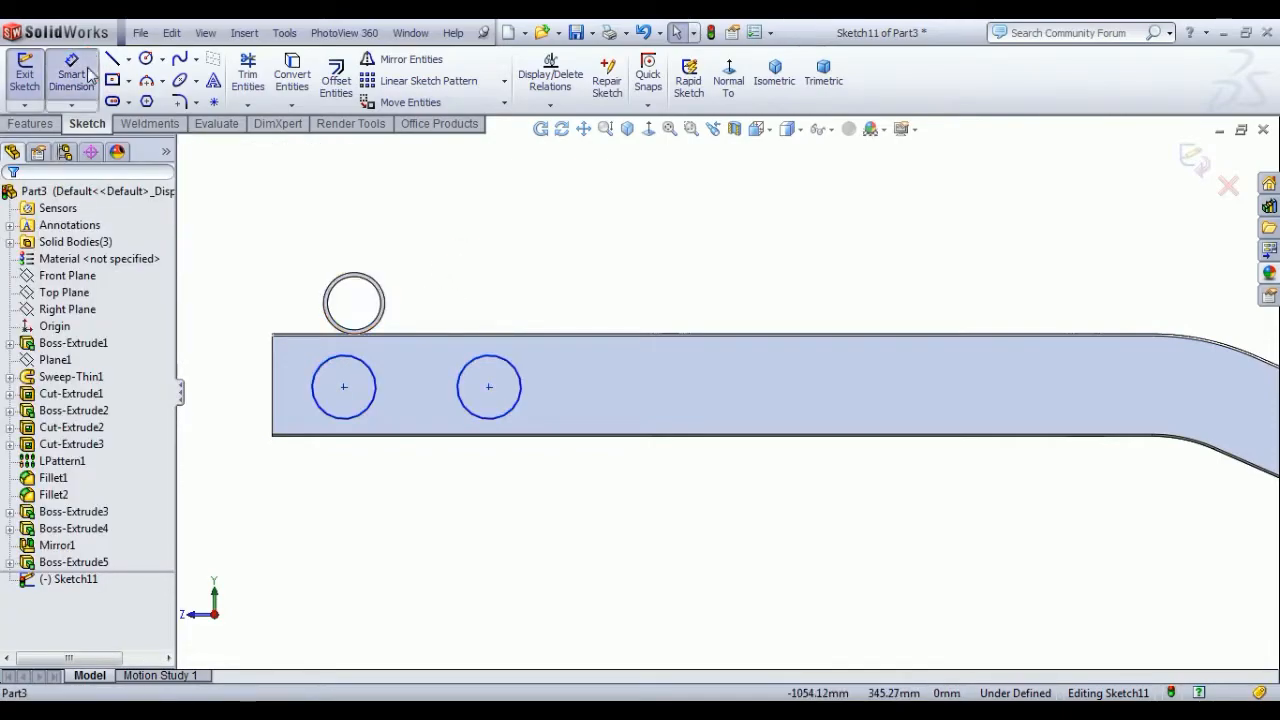
Step: Dimension the diameter of the circle farther from the tube end to 11 mm
left_click(493, 355)
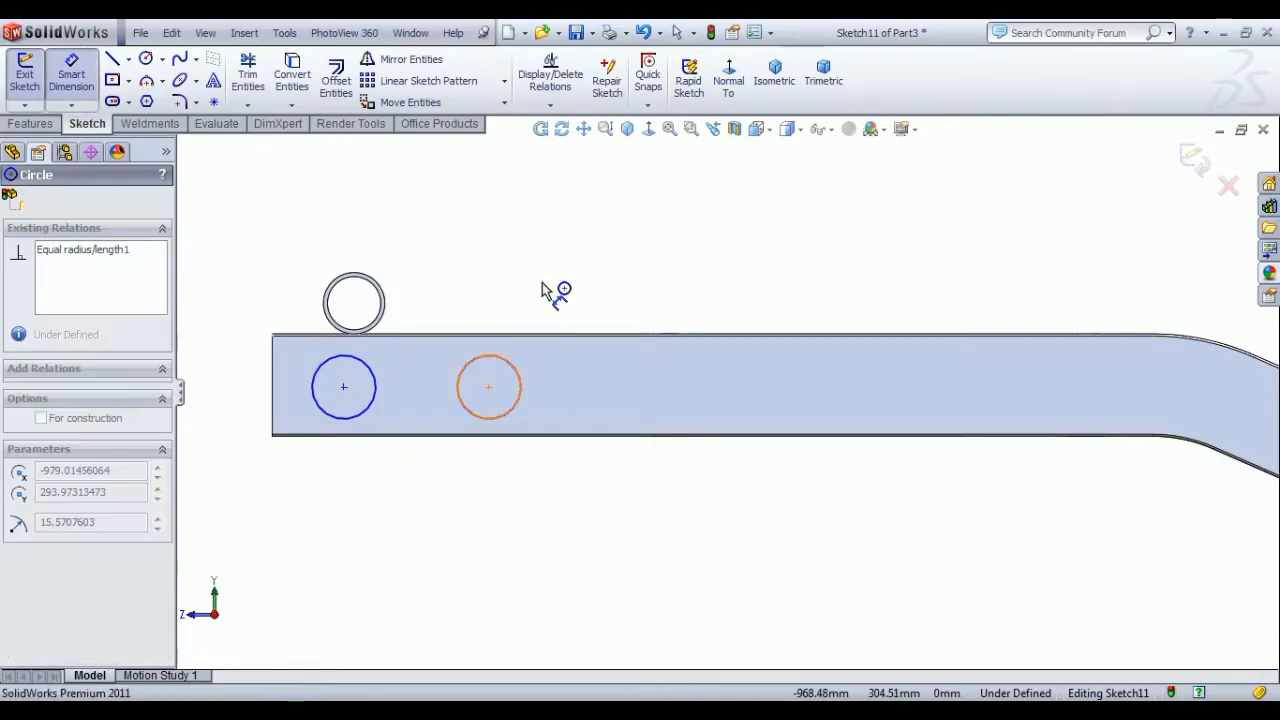
left_click(553, 268)
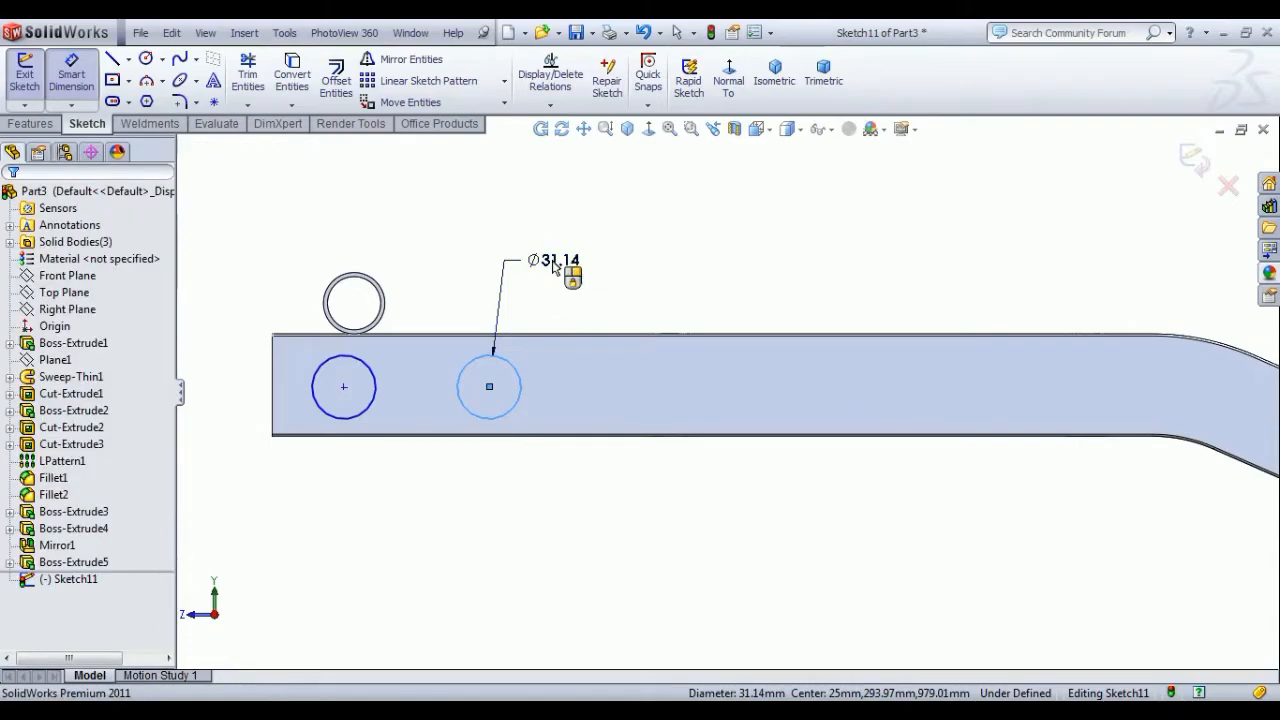
key("Return")
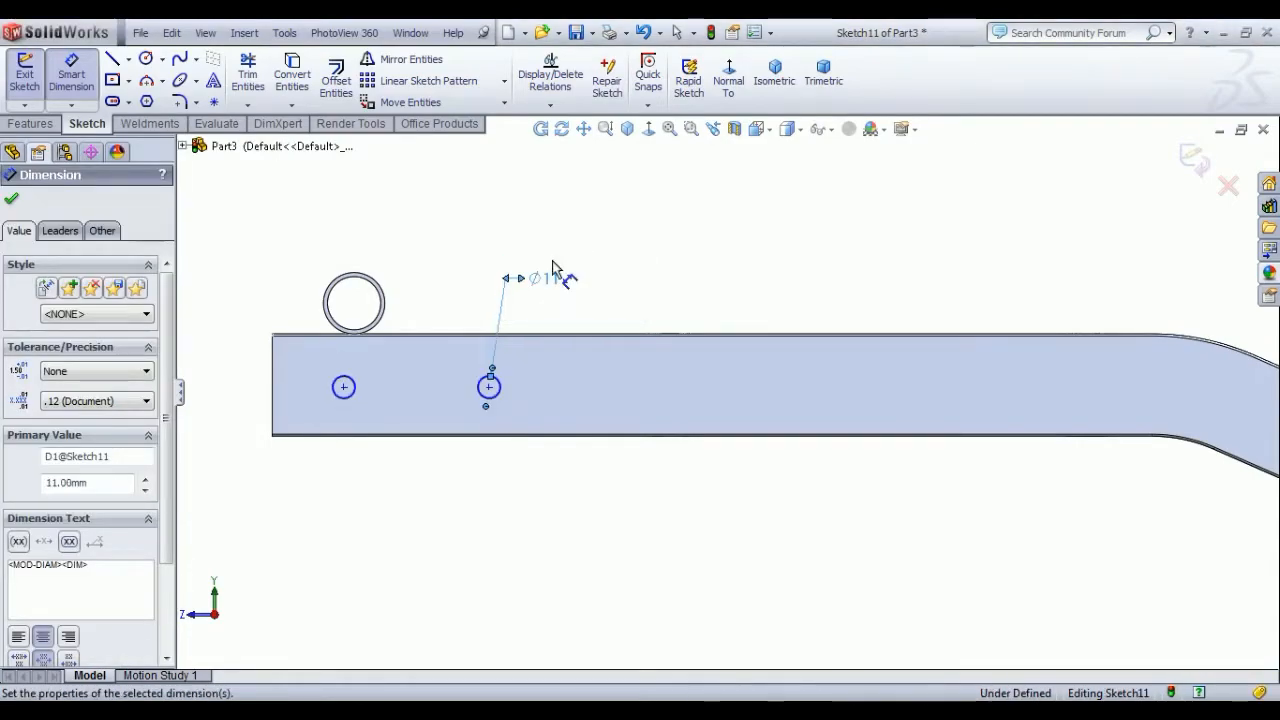
Step: Add a 30 mm dimension from the centre of the circle nearer the tube end to the other circle's near edge
left_click(352, 402)
left_click(490, 396)
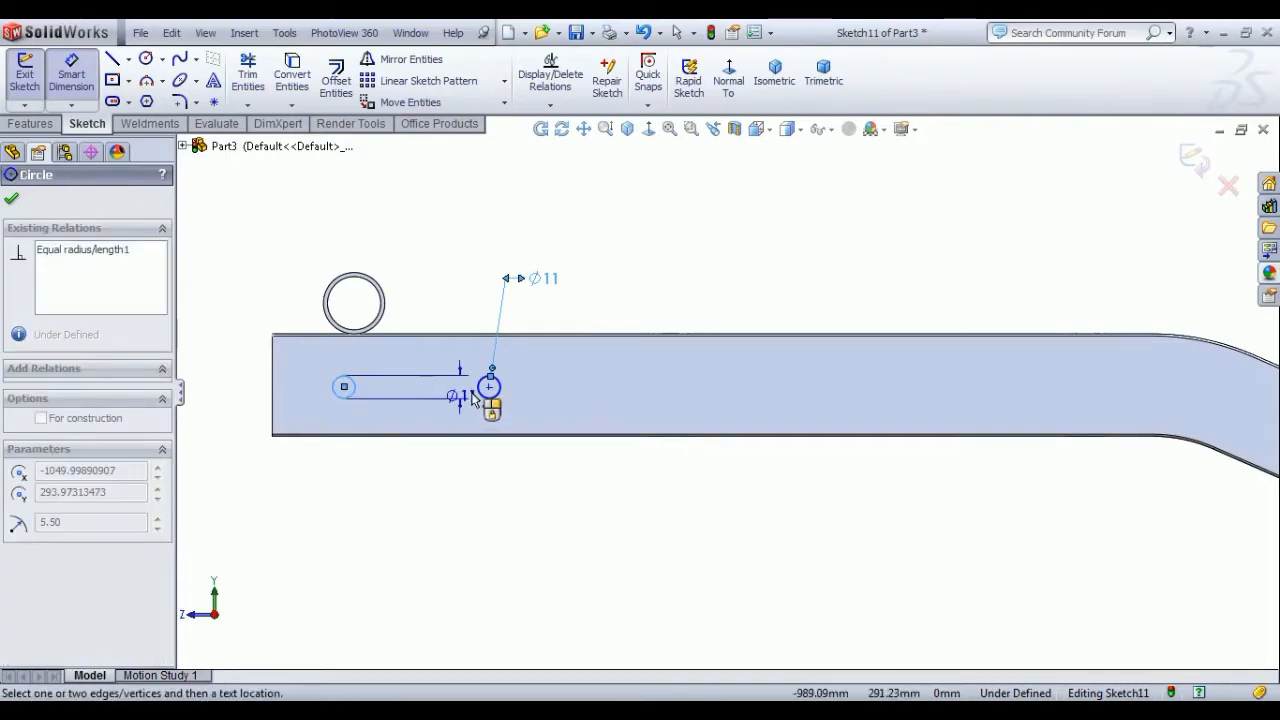
left_click(429, 481)
type("30")
key("Return")
Step: Dimension the distance from the tube's end edge to the near edge of the first circle to 49 mm
left_click(336, 396)
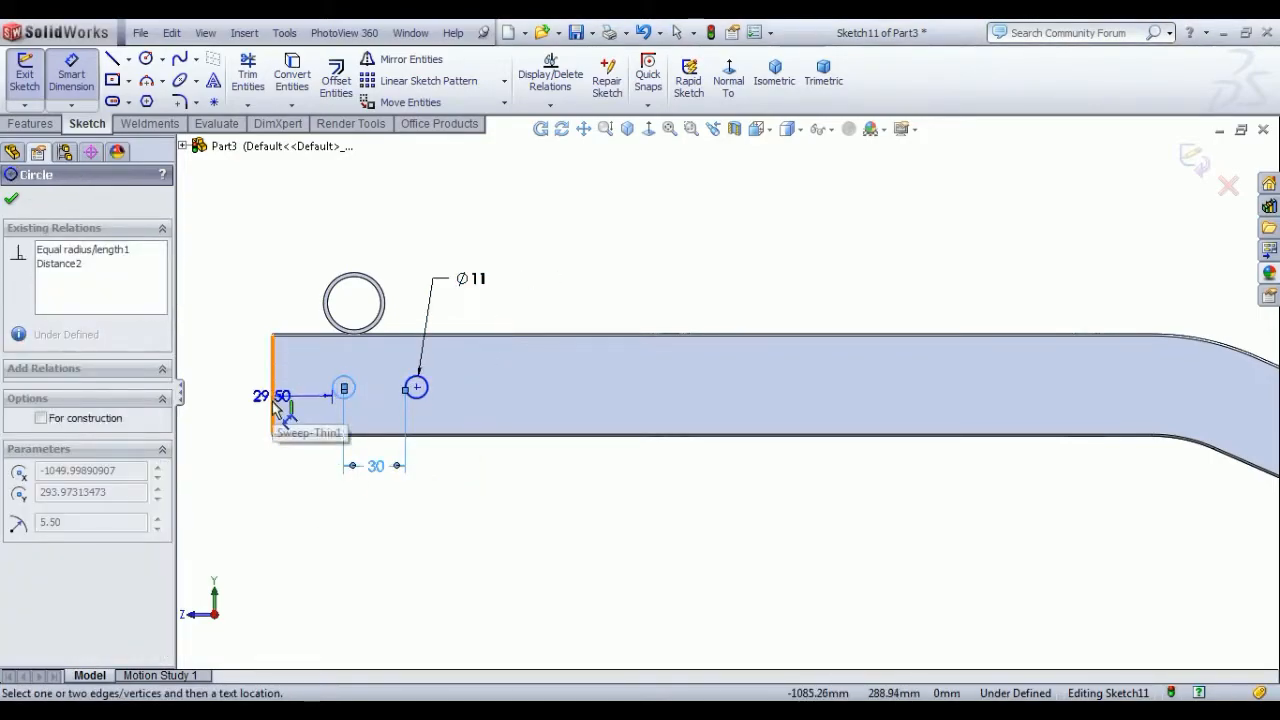
left_click(275, 405)
left_click(294, 474)
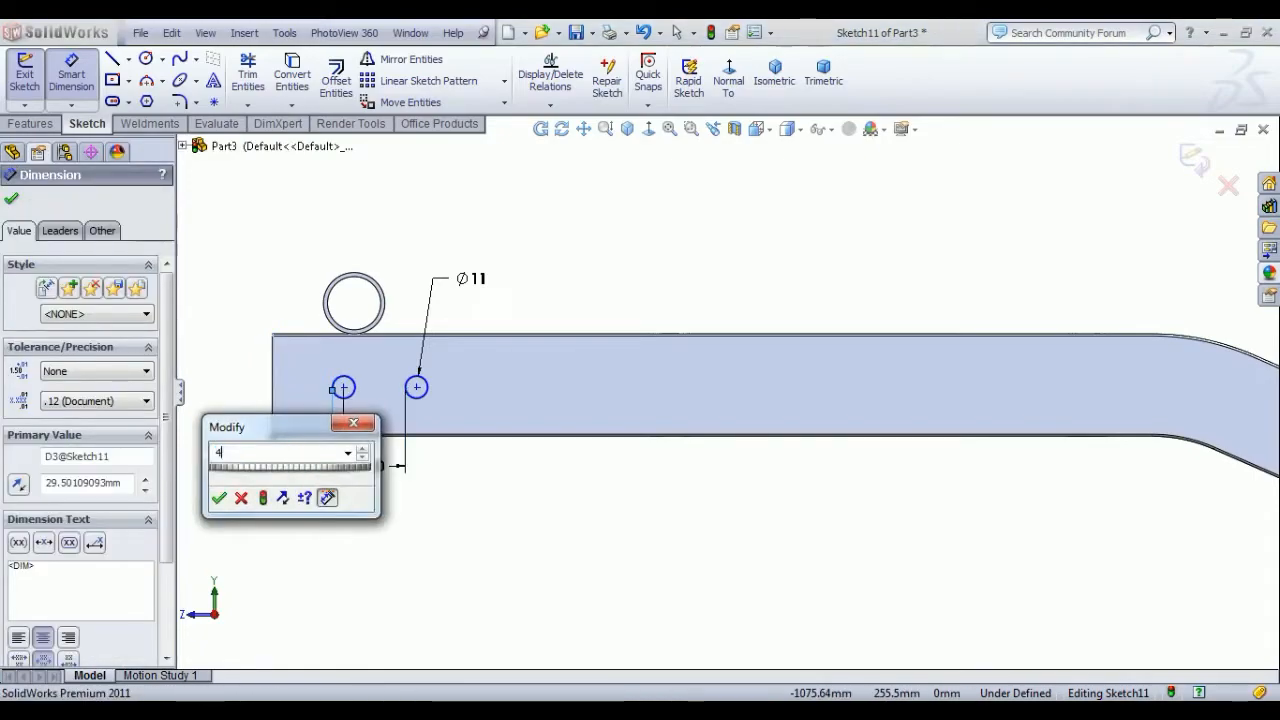
key("Return")
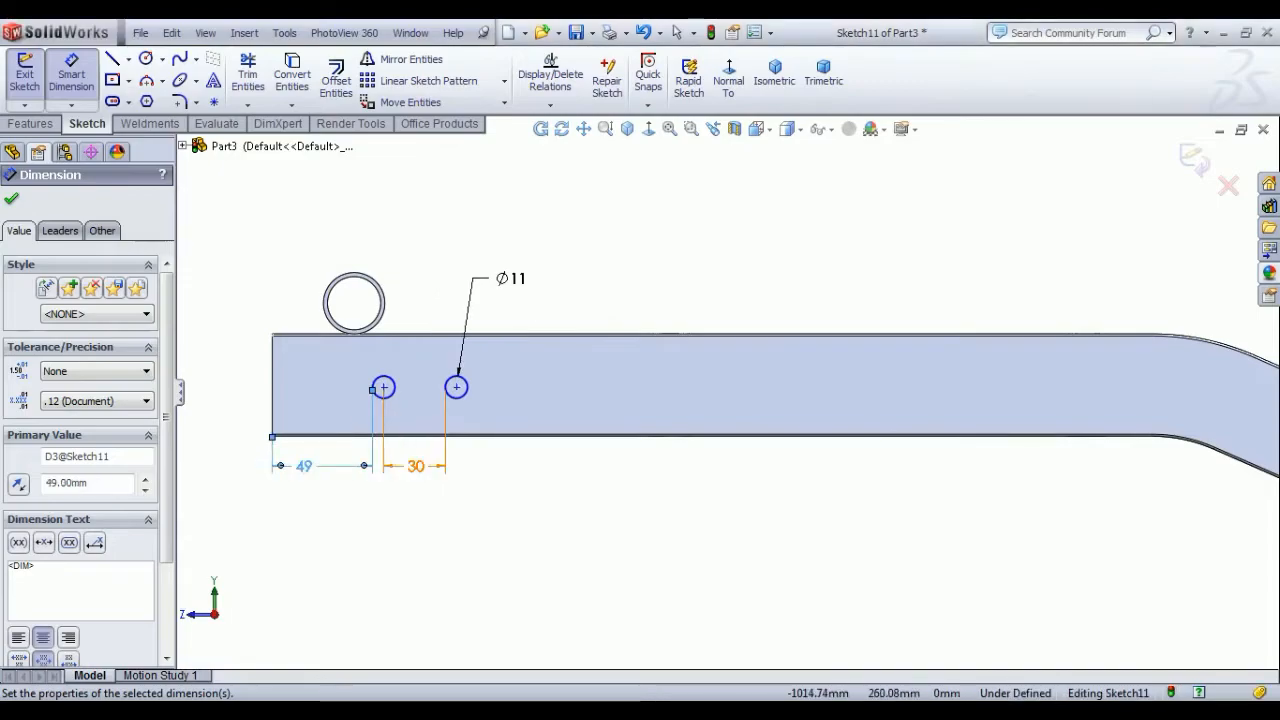
Step: Delete the centre-to-edge spacing dimension and dimension the gap between the two circles' facing edges to 30 mm
key("Escape")
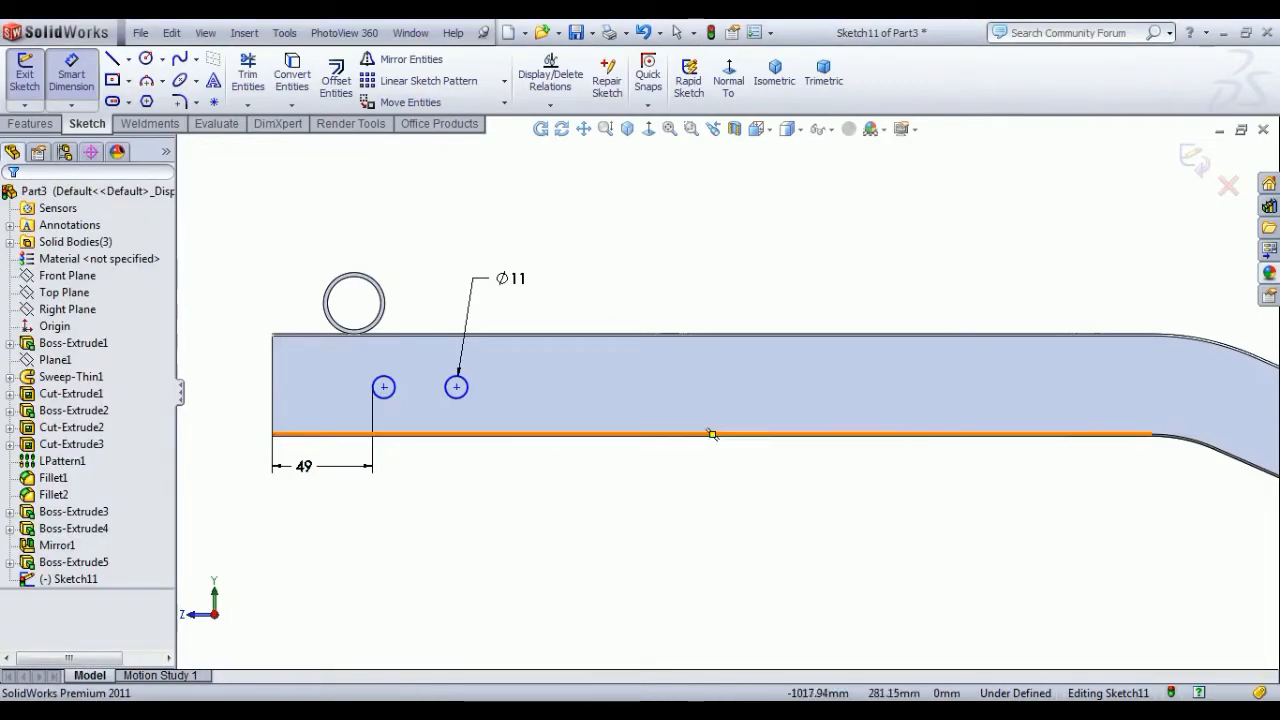
left_click(398, 396)
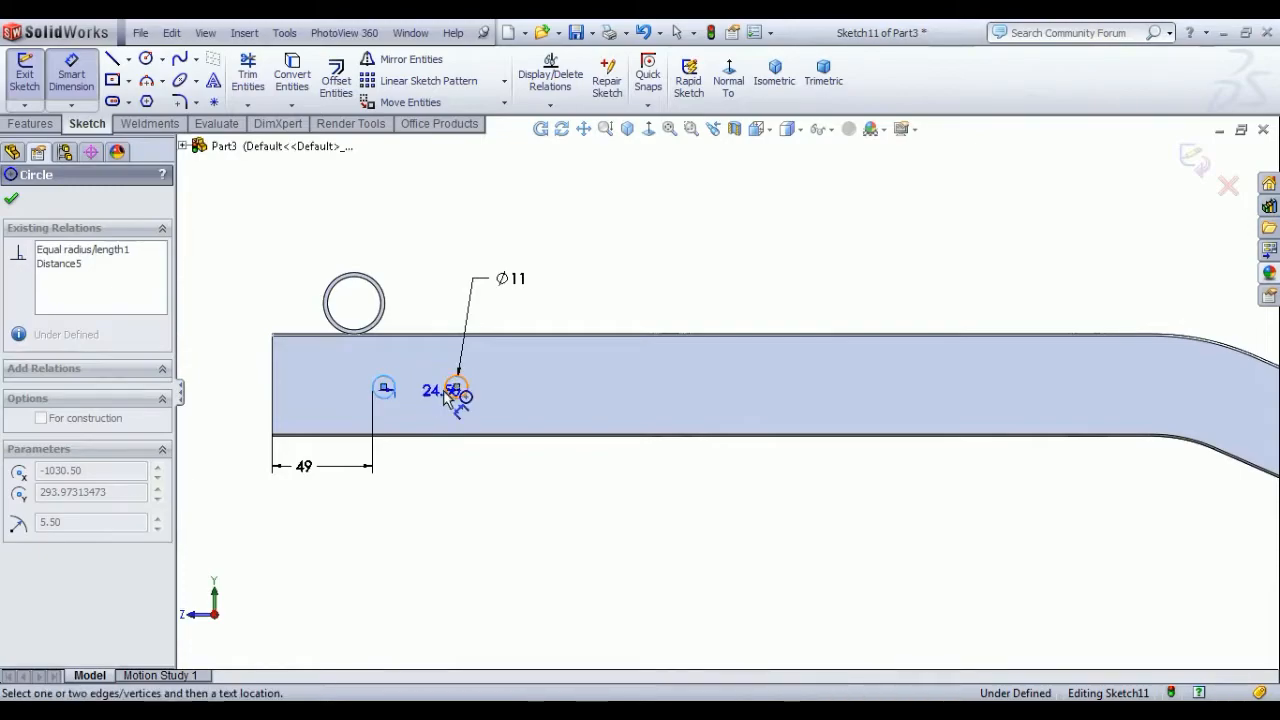
left_click(455, 390)
left_click(440, 472)
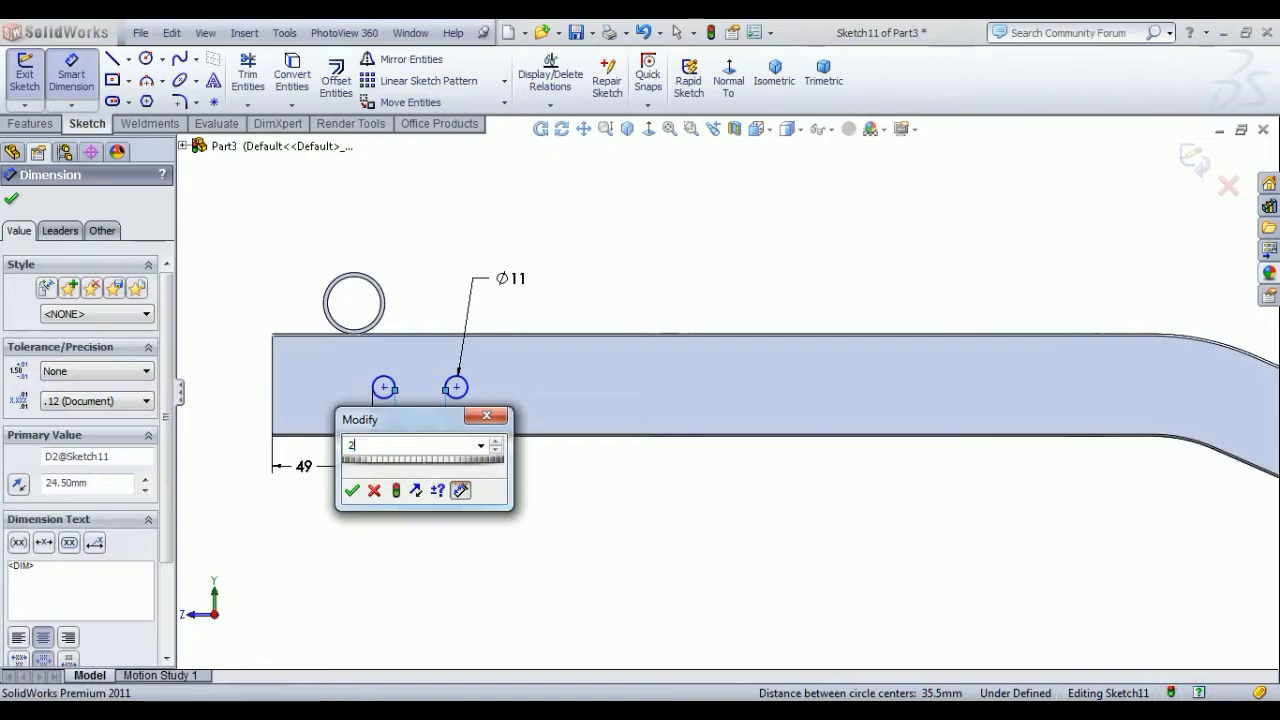
key("Return")
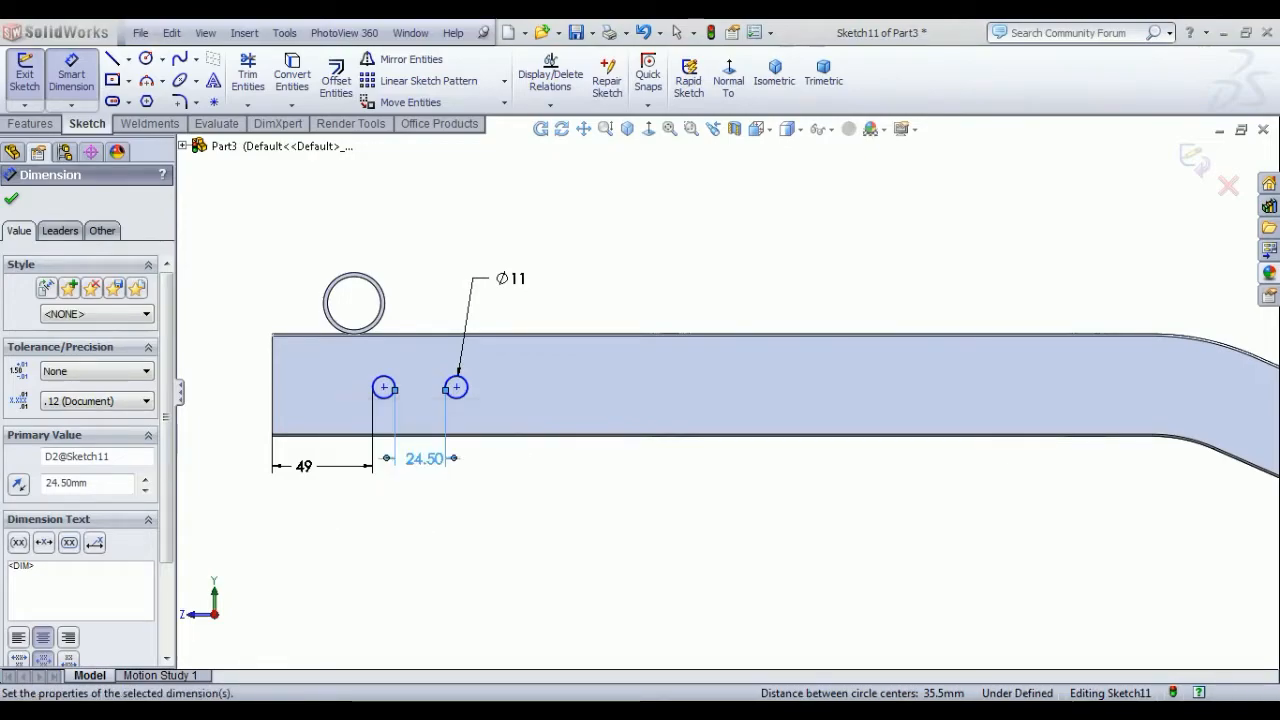
right_click(373, 236)
left_click(417, 247)
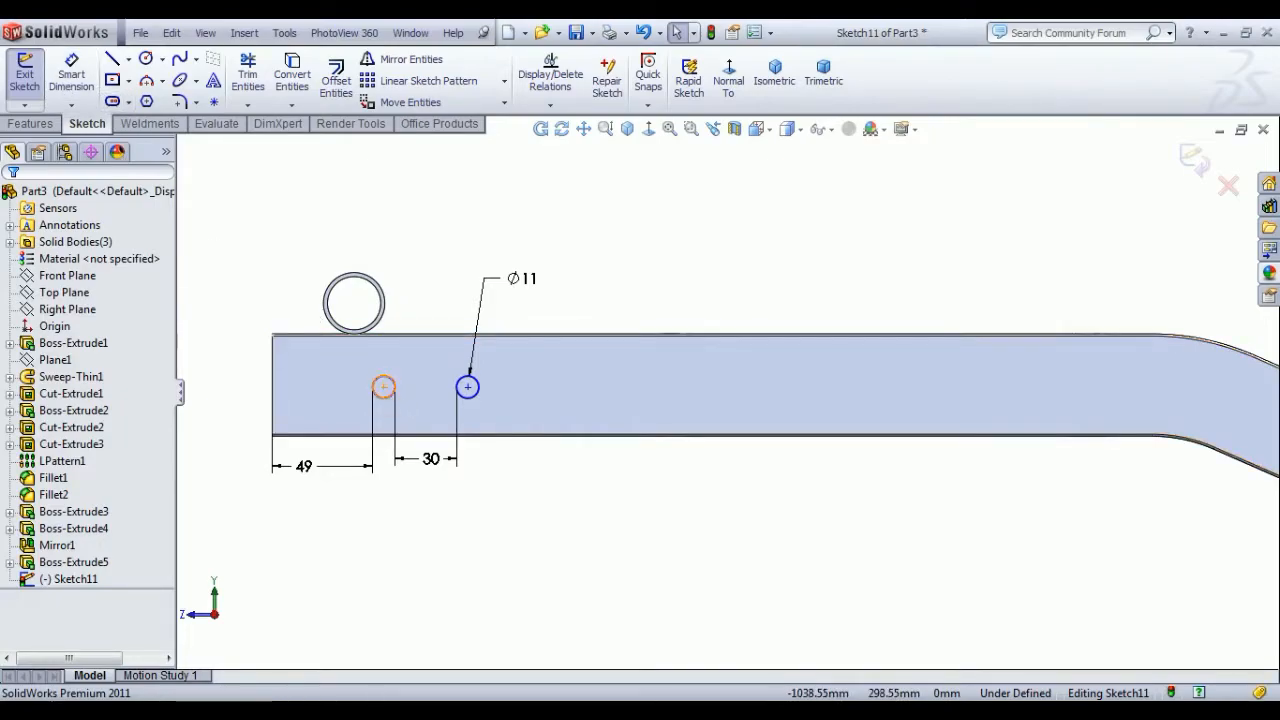
Step: Draw a centerline from the midpoint of the tube's end edge to the first circle's centre and make it horizontal
left_click(128, 60)
left_click(150, 95)
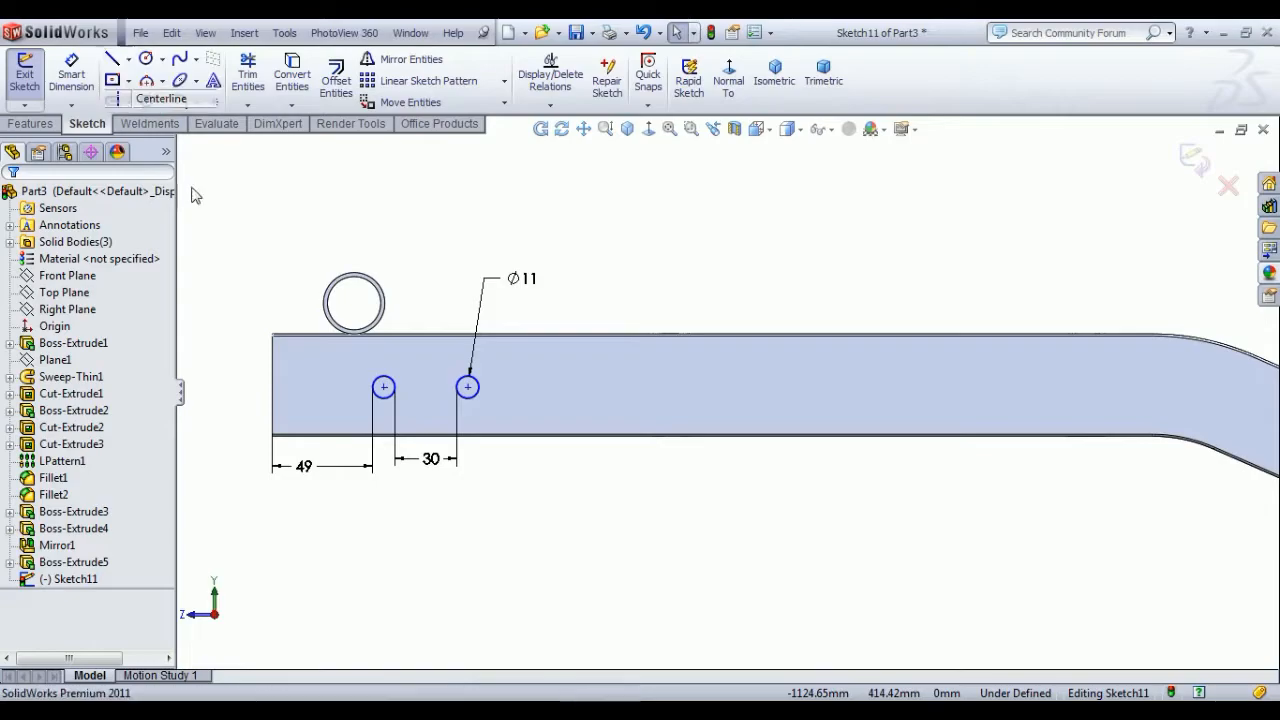
left_click_drag(272, 384, 383, 386)
right_click(480, 262)
left_click(494, 251)
left_click(329, 386)
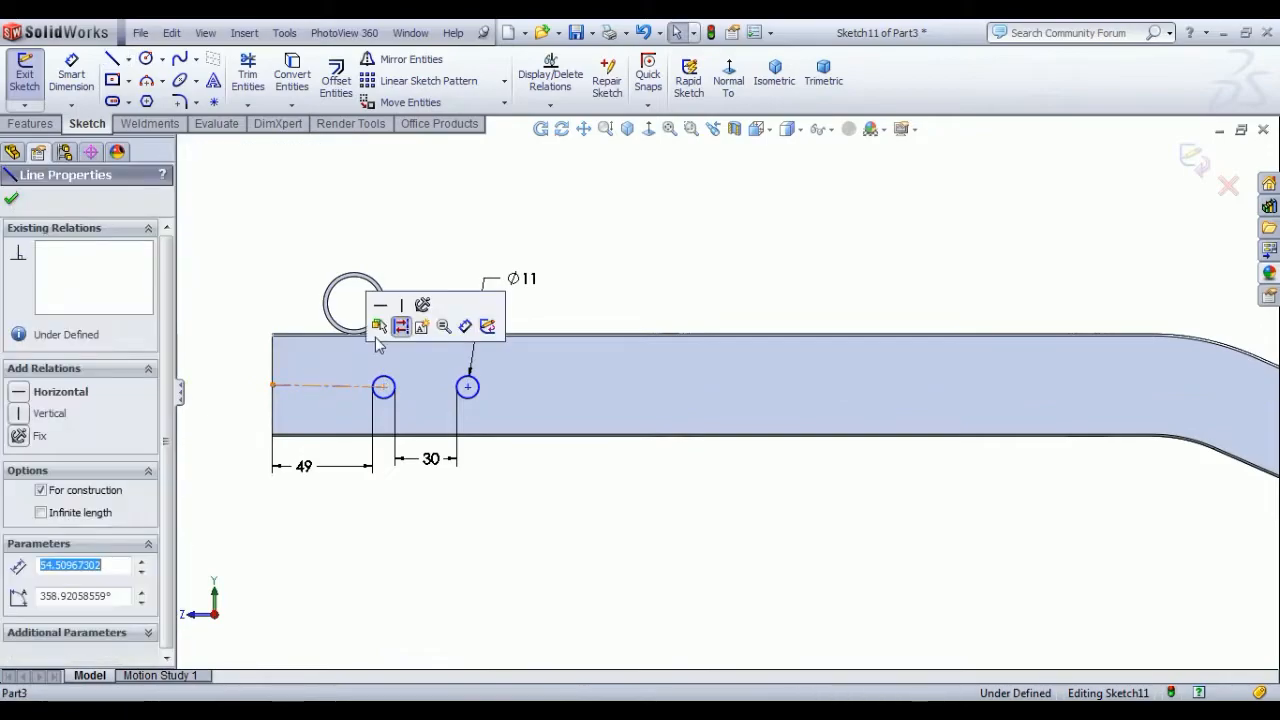
left_click(388, 310)
left_click(280, 237)
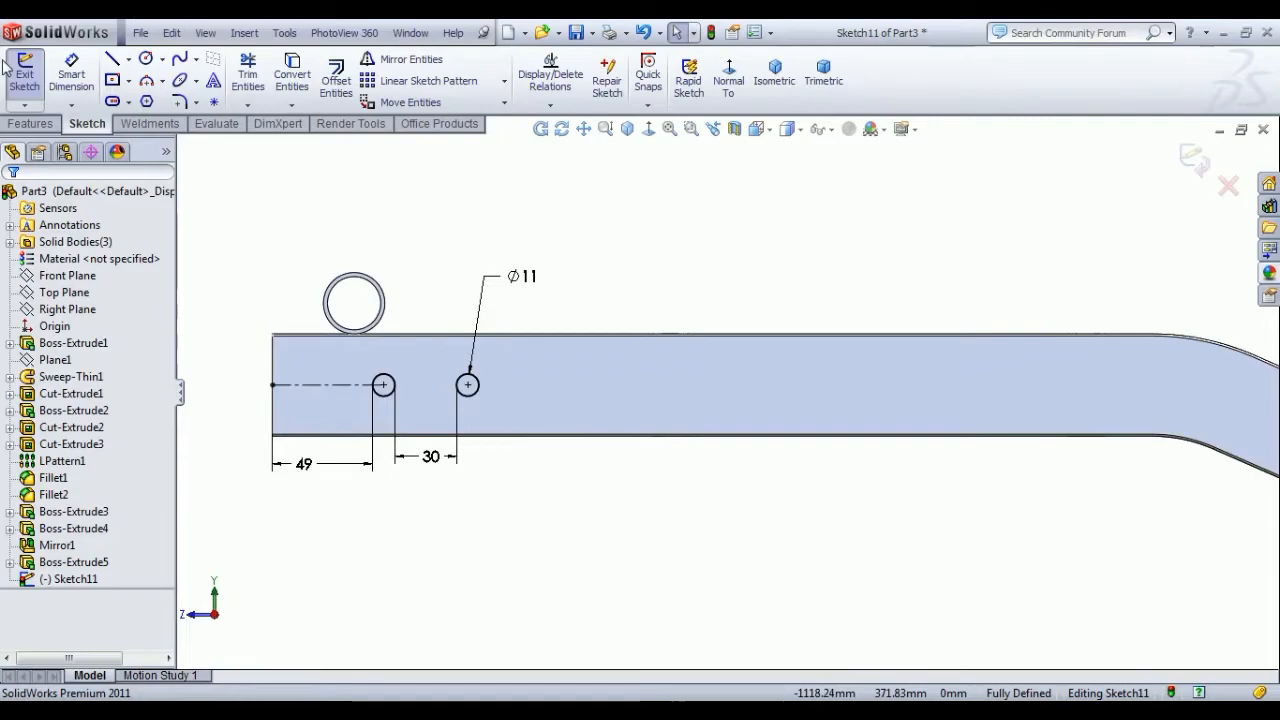
Step: Close the sketch and cut the two 11 mm holes through the tube with an Extruded Cut set to Through All
left_click(26, 84)
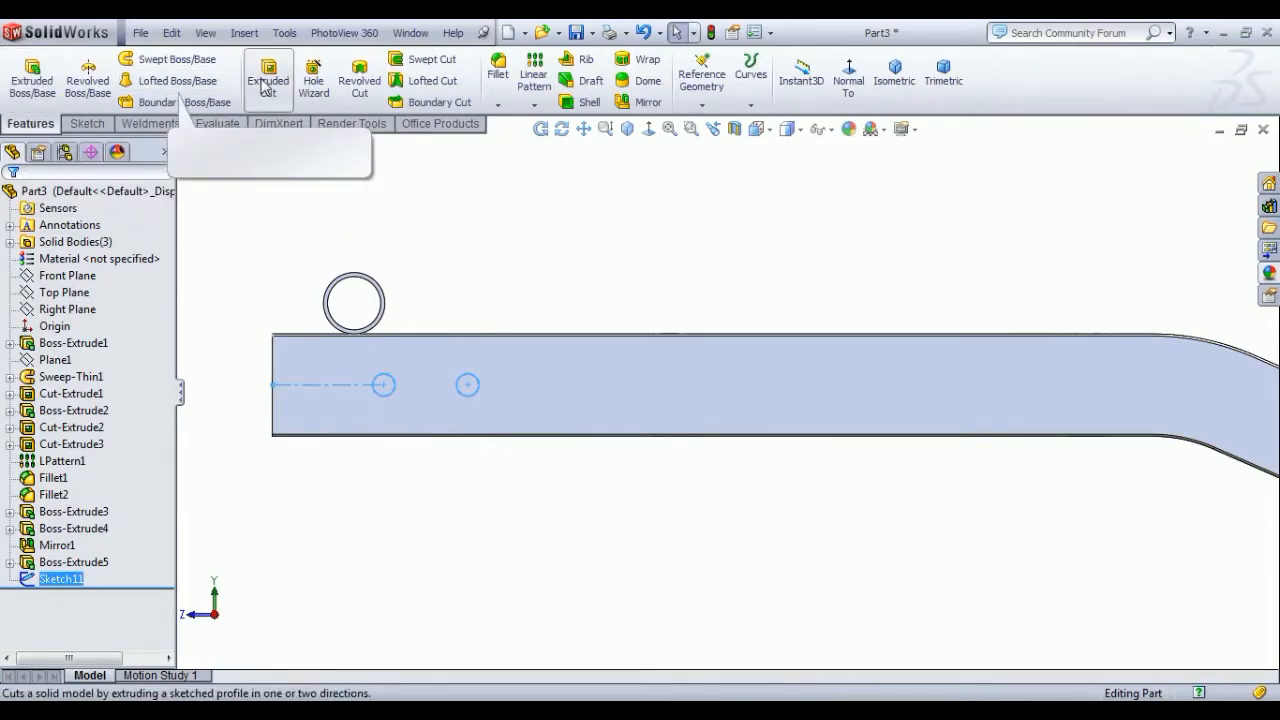
left_click(268, 78)
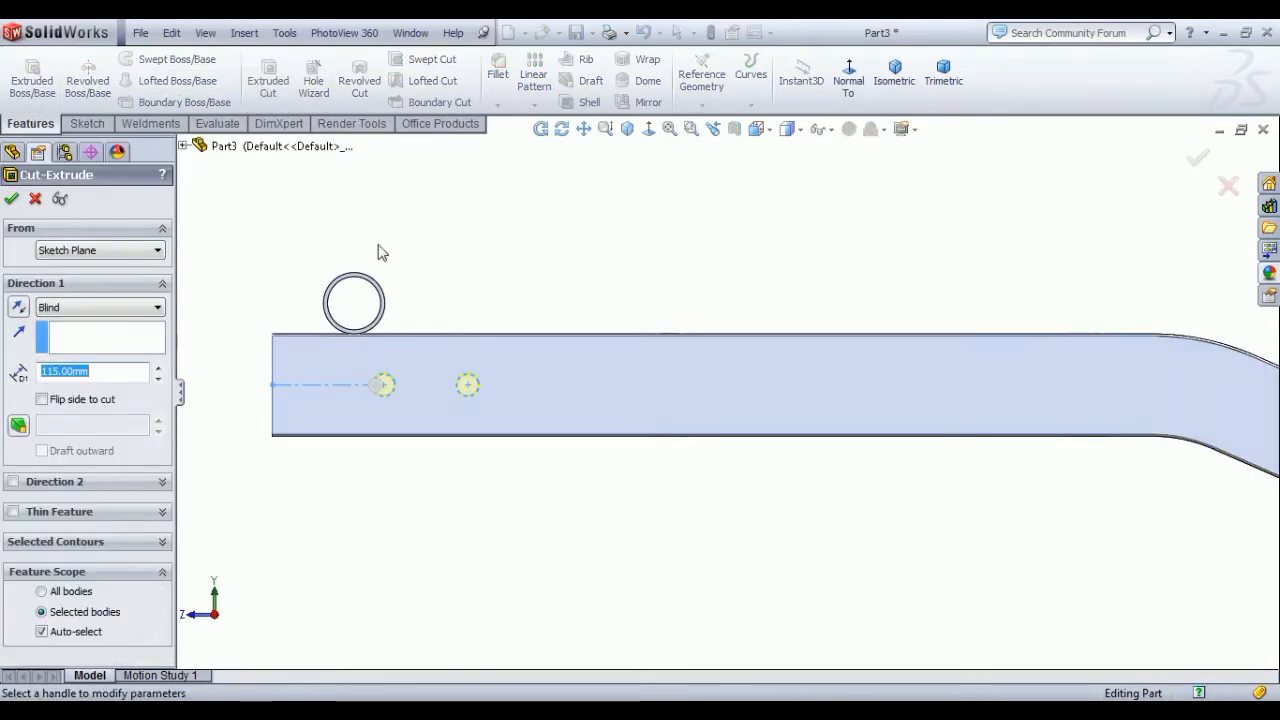
left_click(86, 310)
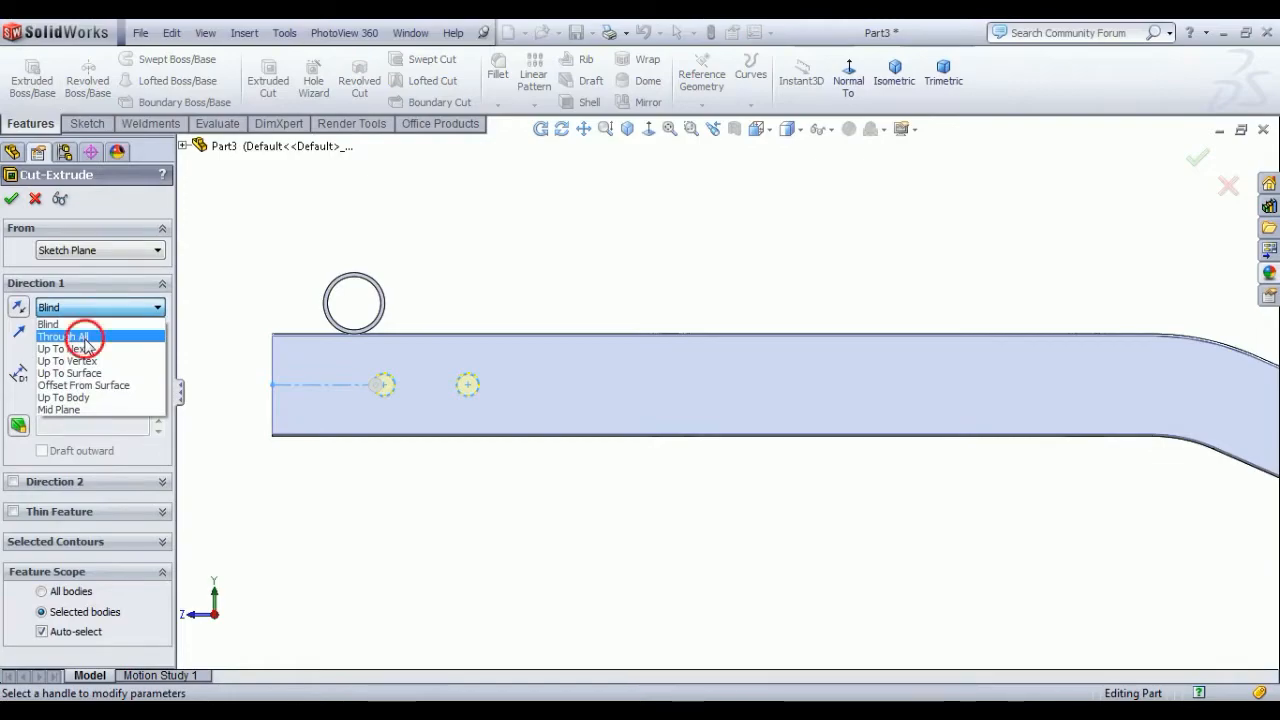
left_click(84, 337)
middle_click_drag(429, 251, 515, 345)
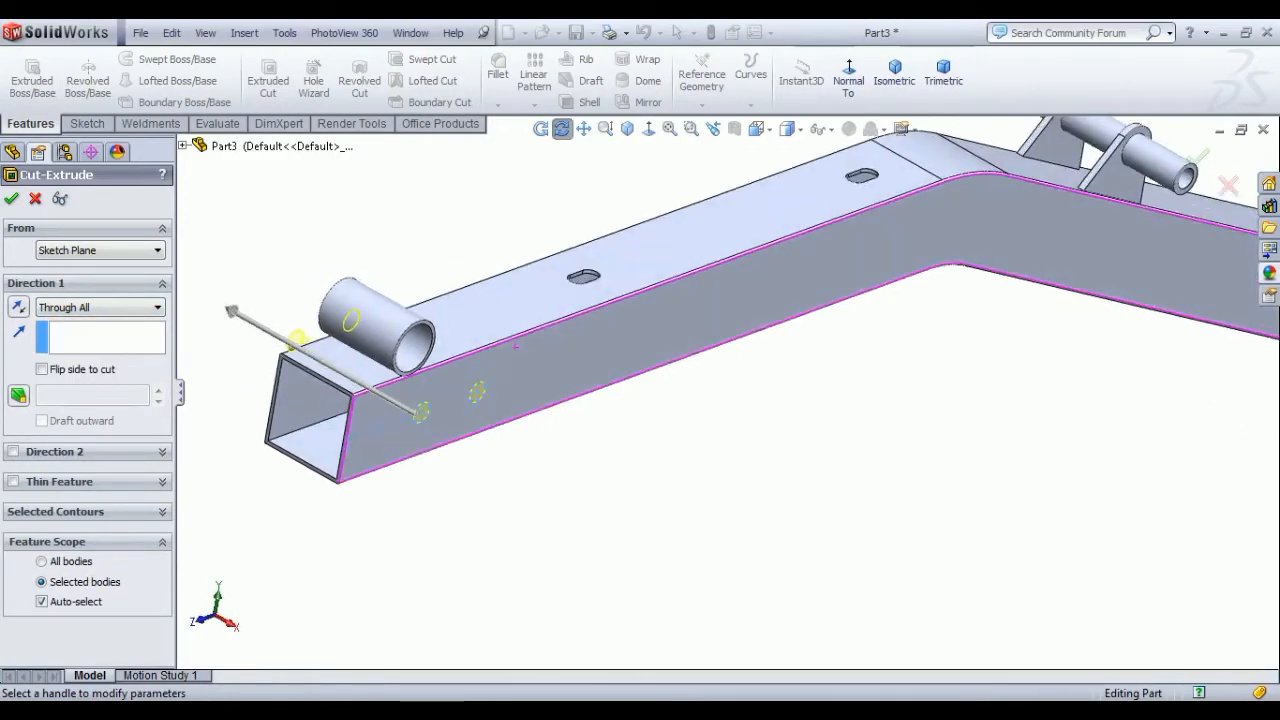
left_click(12, 198)
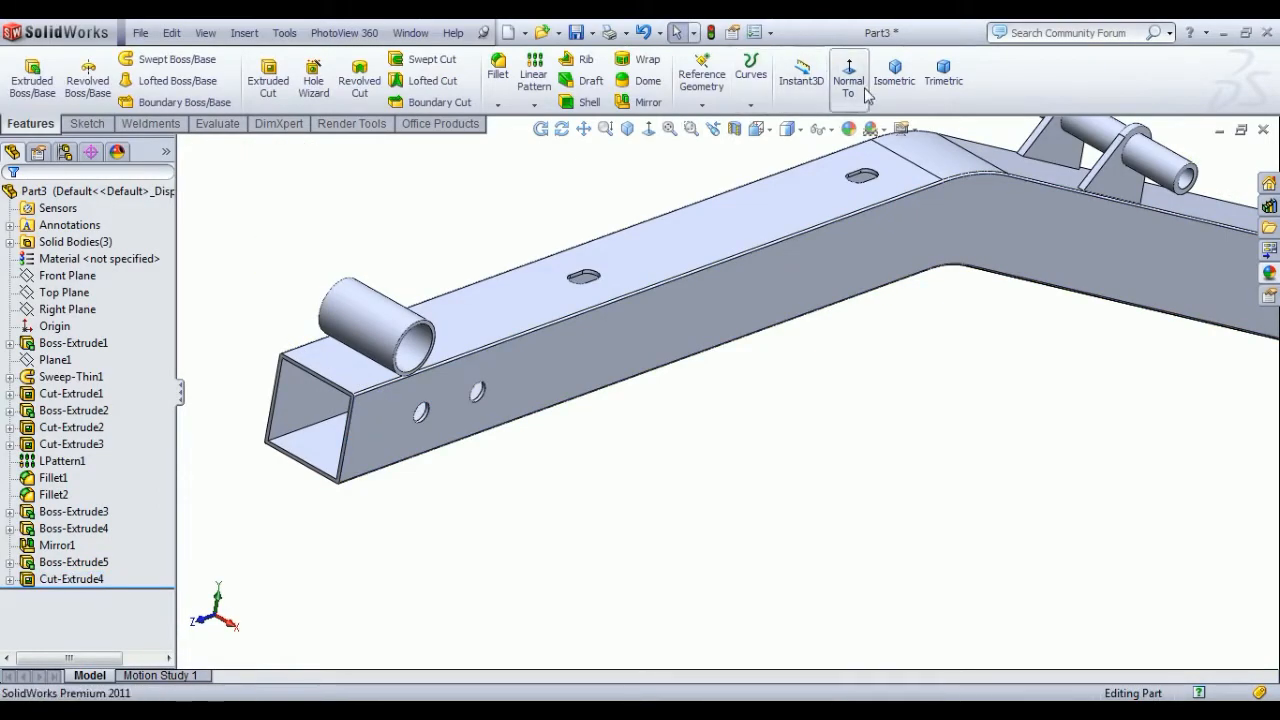
Step: Show the bent tube part in isometric view and apply the matte iron appearance to it
left_click(894, 75)
left_click(920, 518)
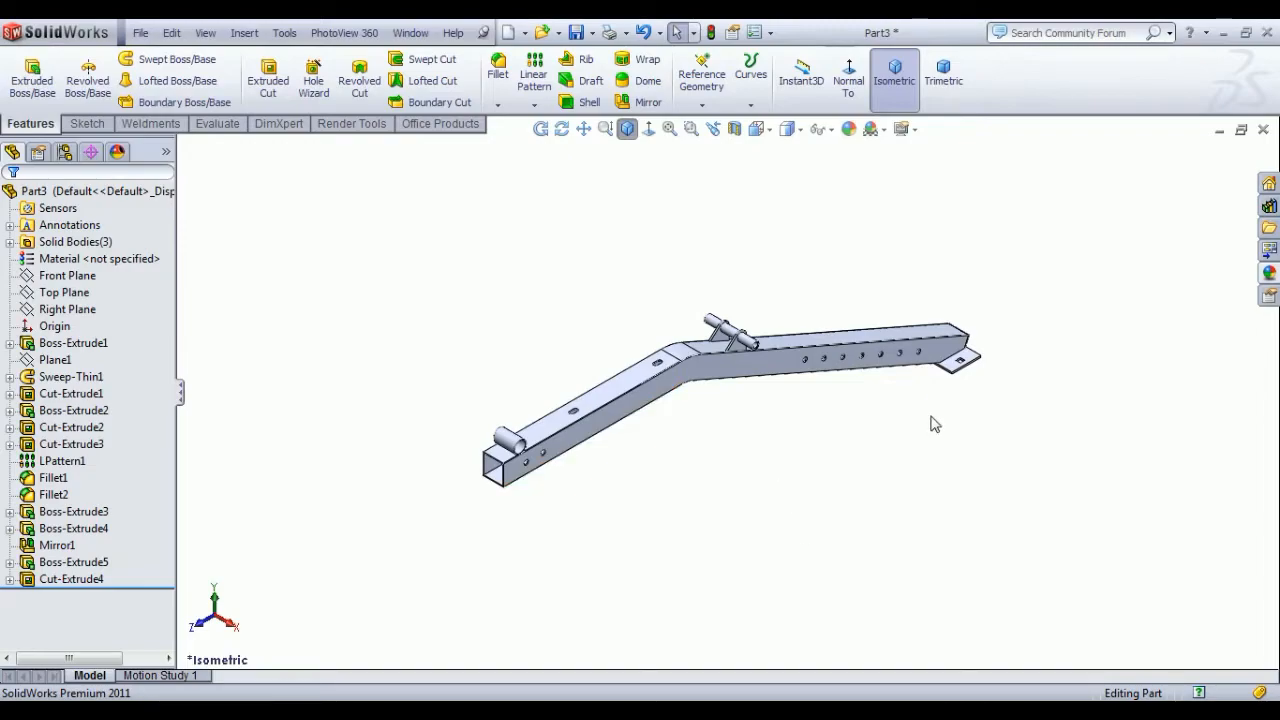
left_click(1269, 271)
left_click(1075, 433)
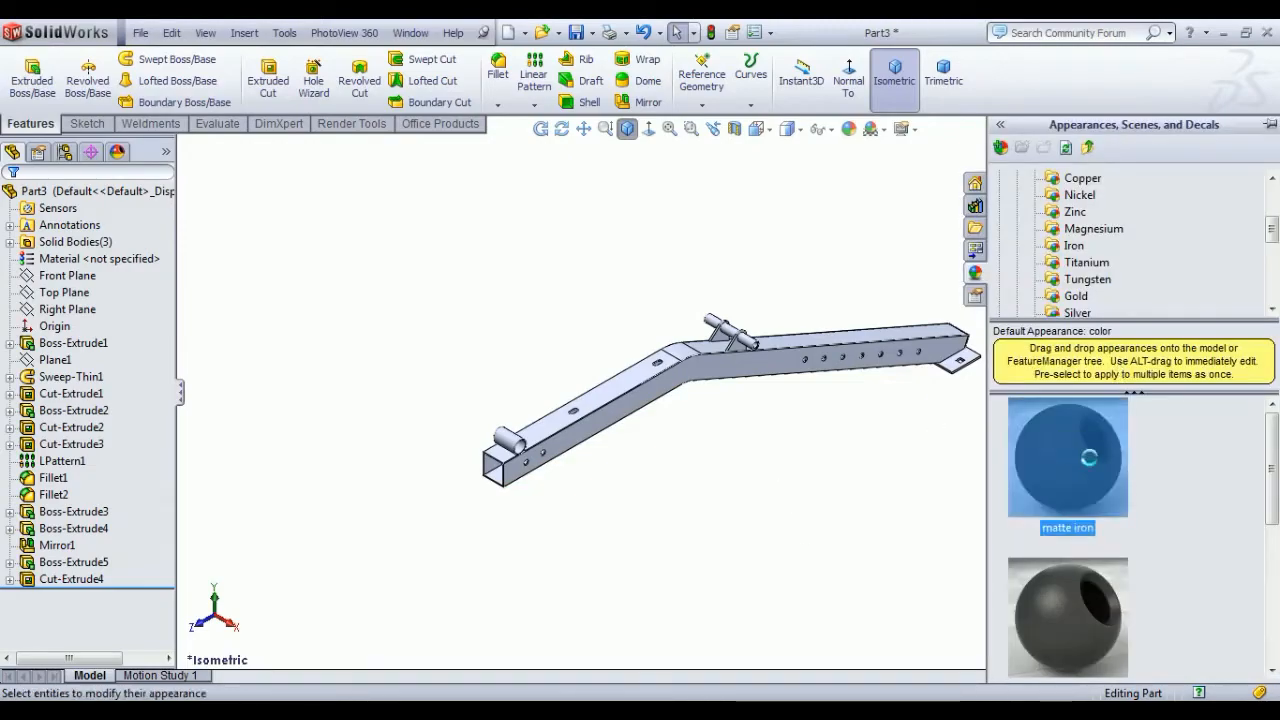
left_click(862, 477)
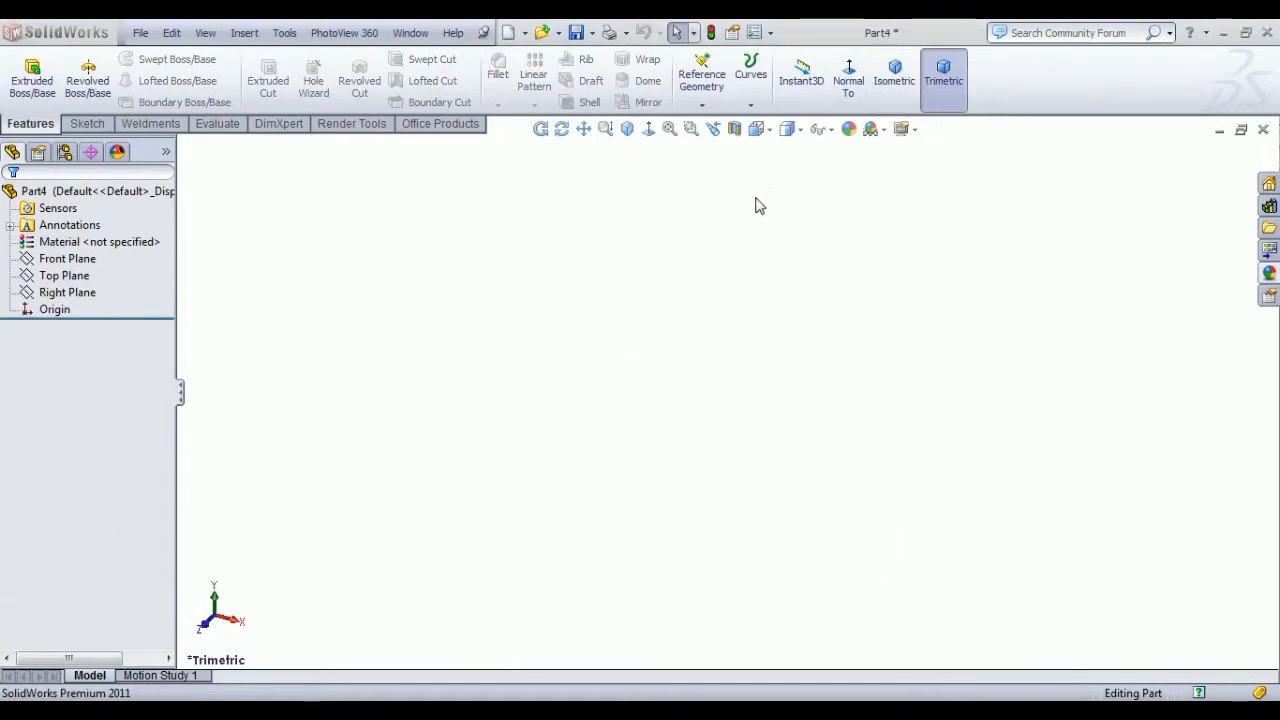
Step: Start a sketch on the Right Plane and draw two concentric circles at the origin, about 78 mm and 50 mm in diameter
left_click(77, 277)
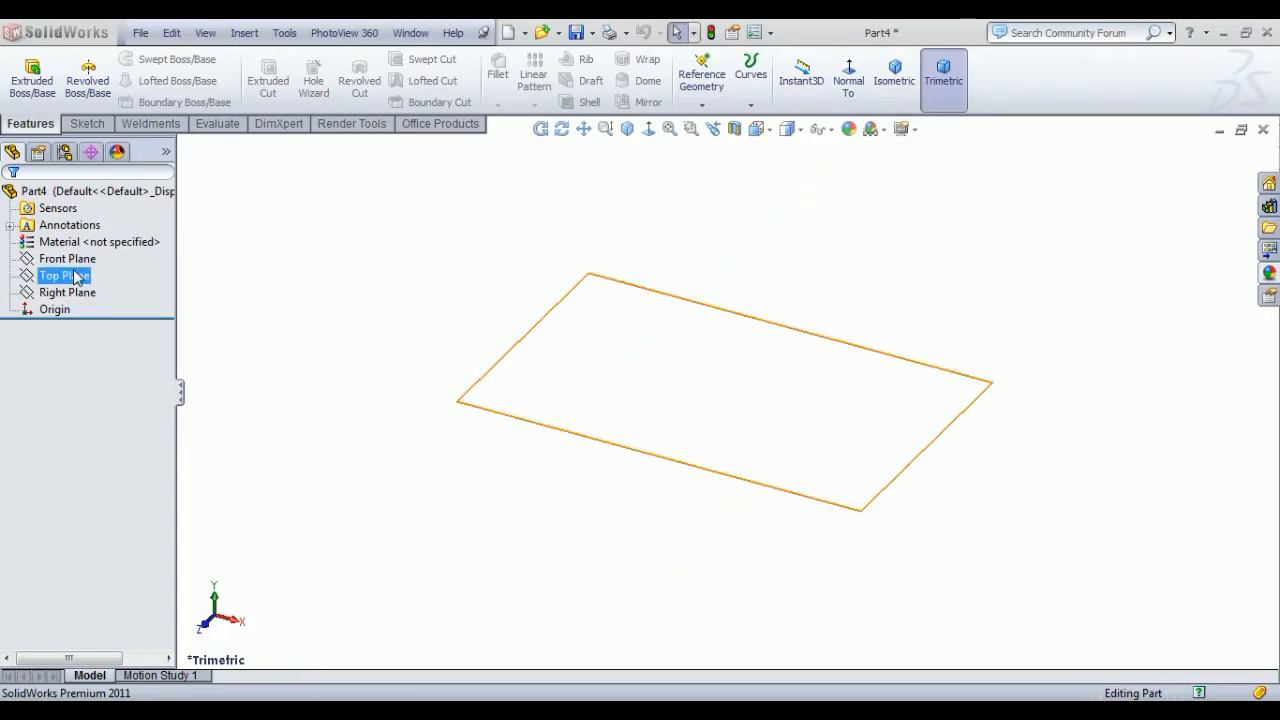
left_click(65, 292)
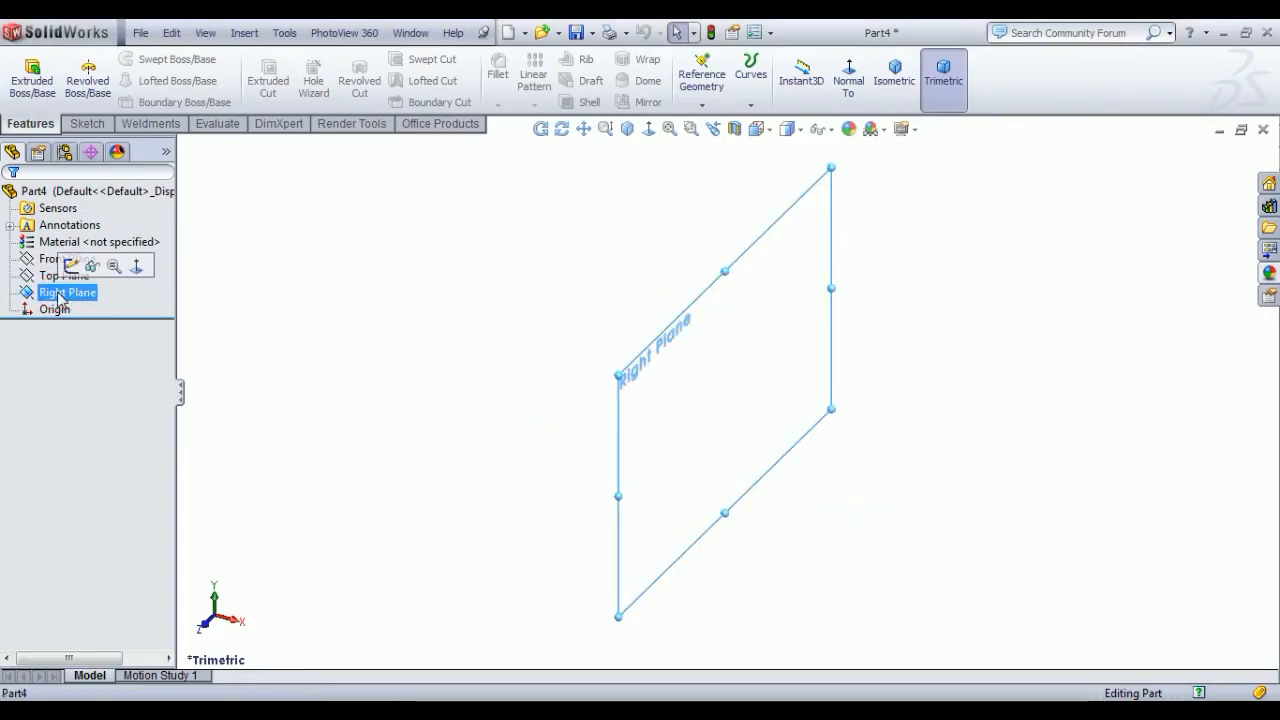
left_click(72, 266)
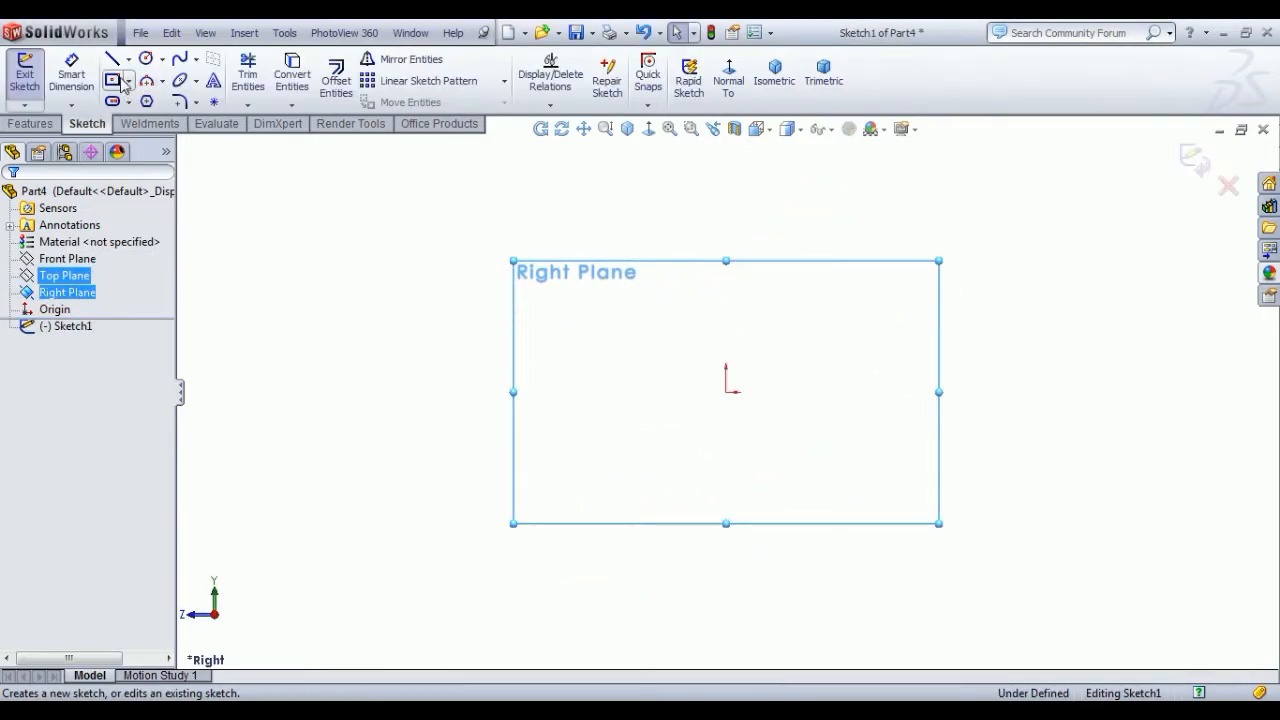
left_click(145, 65)
left_click_drag(726, 392, 796, 447)
left_click_drag(726, 392, 760, 446)
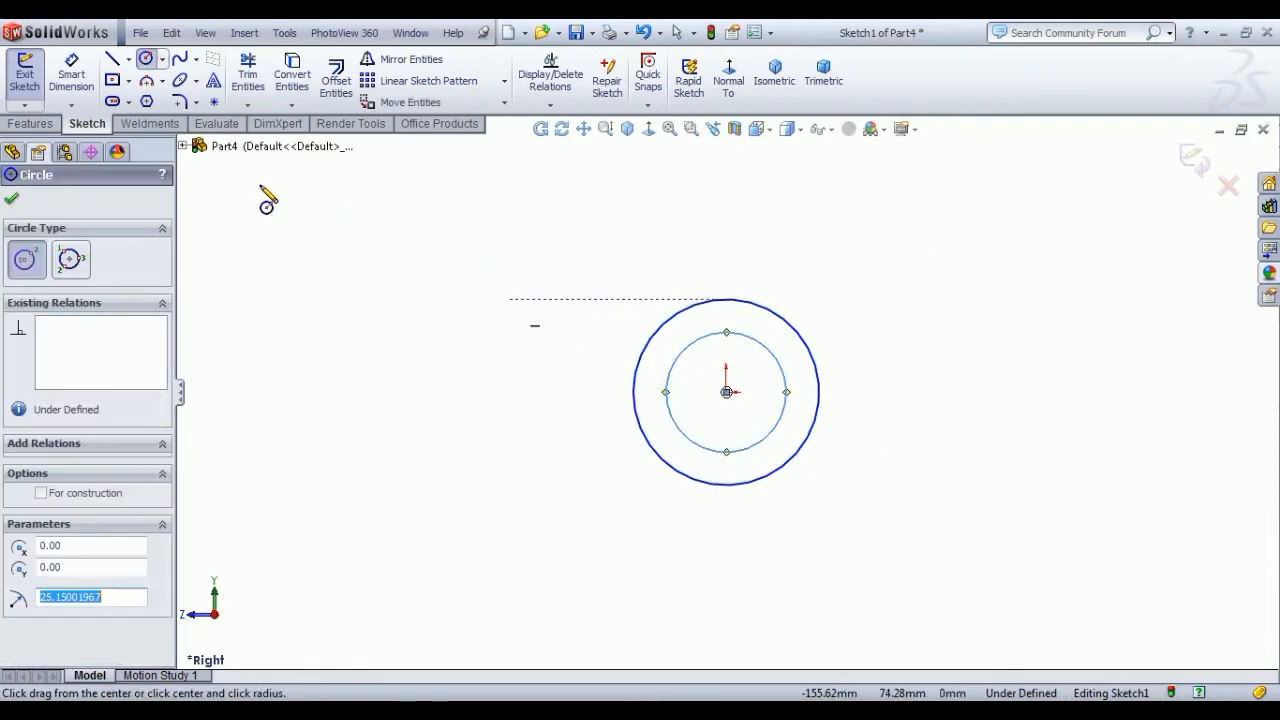
Step: Dimension the diameter of the larger circle to 25 mm
left_click(71, 80)
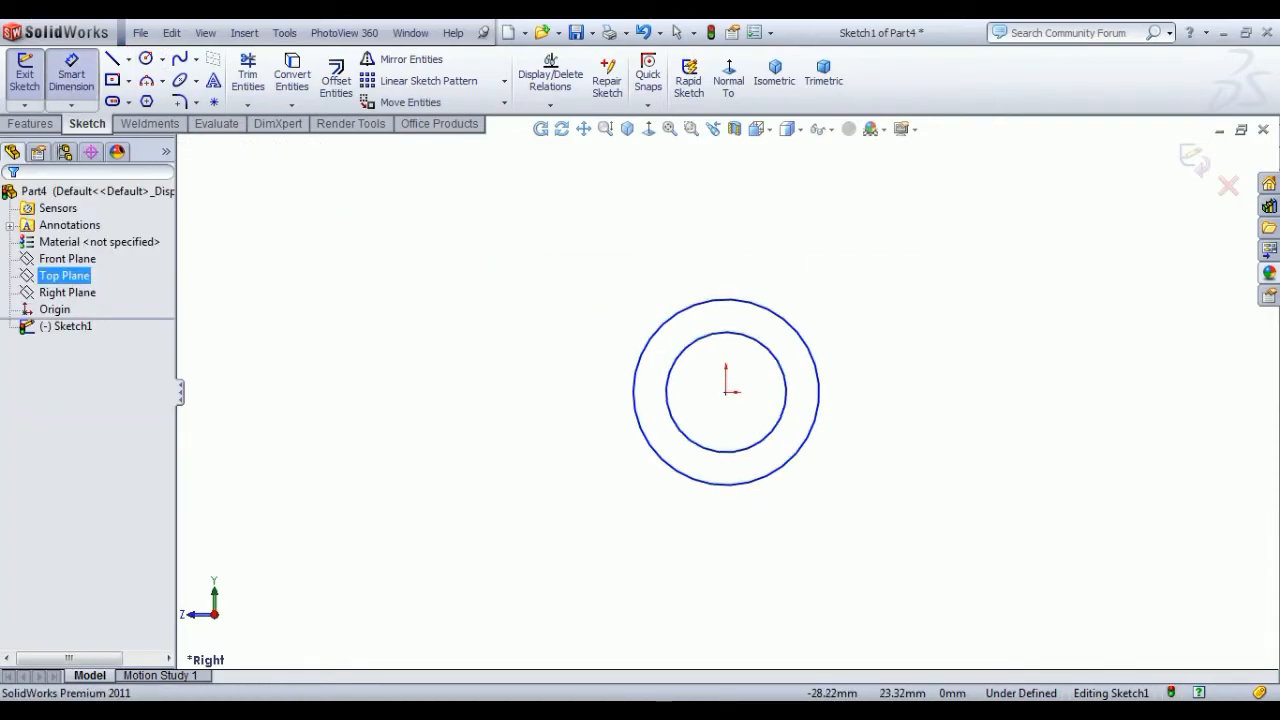
left_click(813, 352)
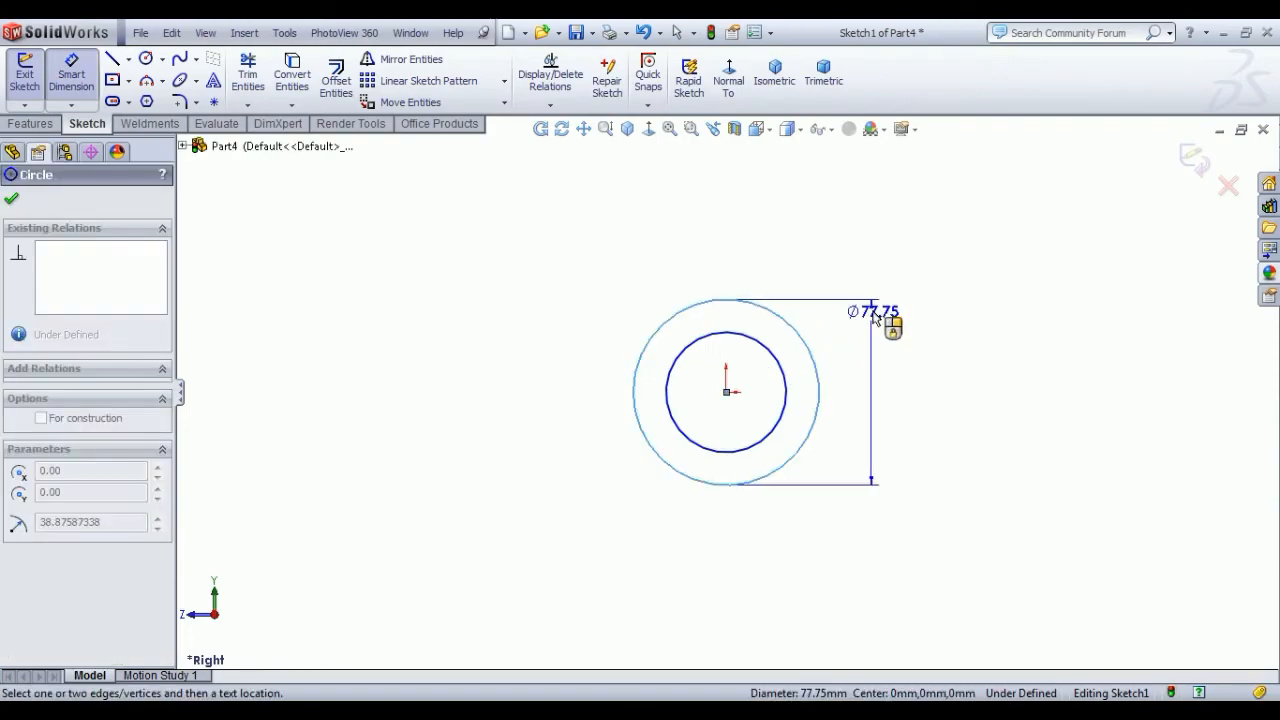
left_click(889, 317)
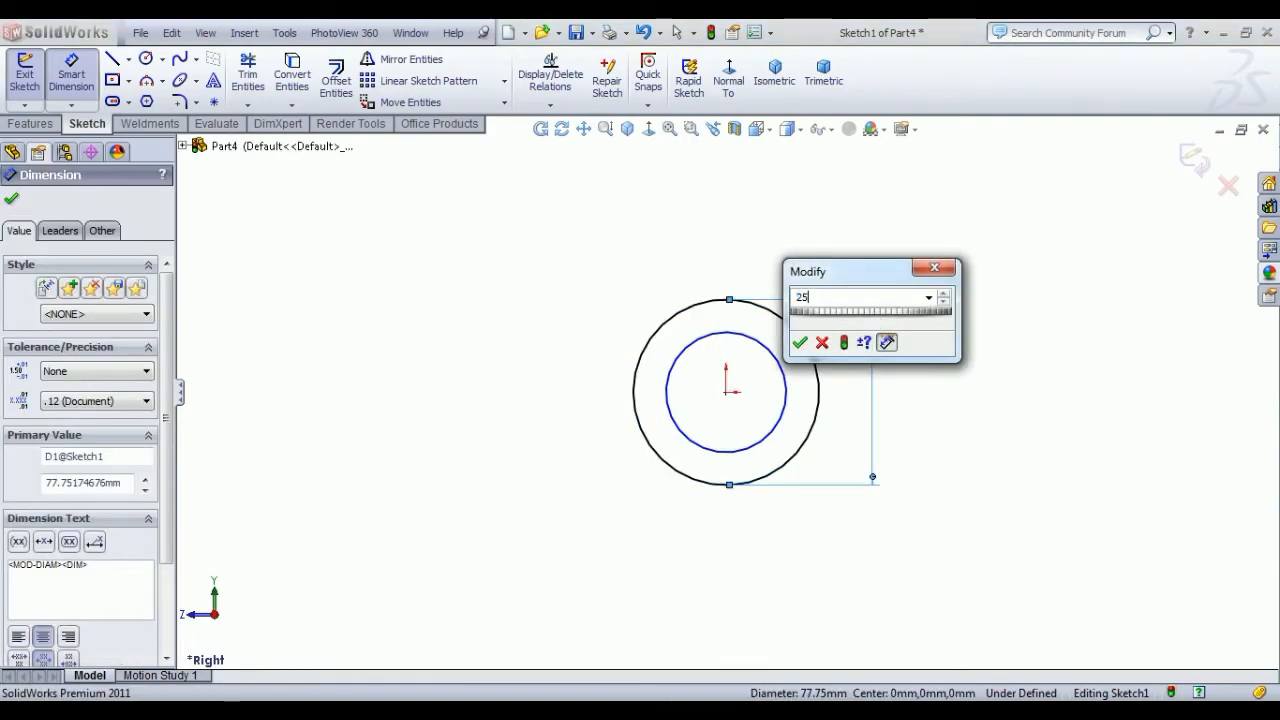
key("Return")
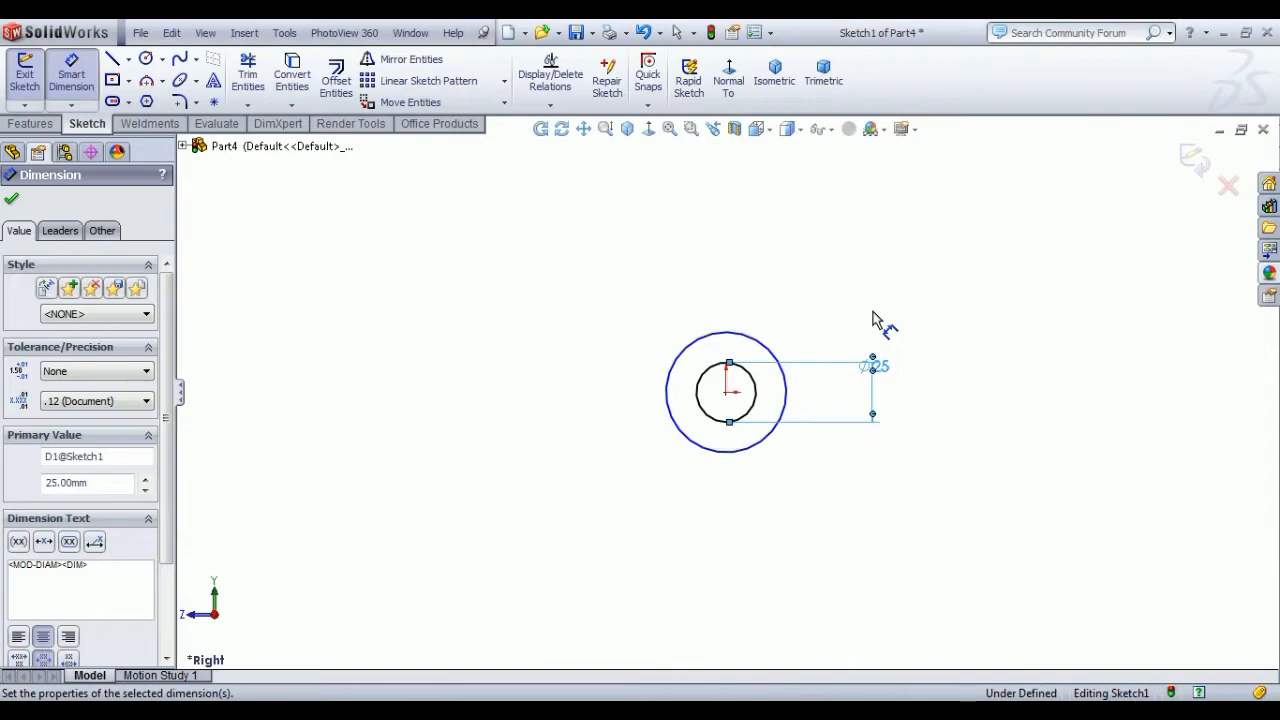
Step: Dimension the diameter of the other circle to 22 mm and leave the dimension tool
left_click(772, 356)
left_click(886, 336)
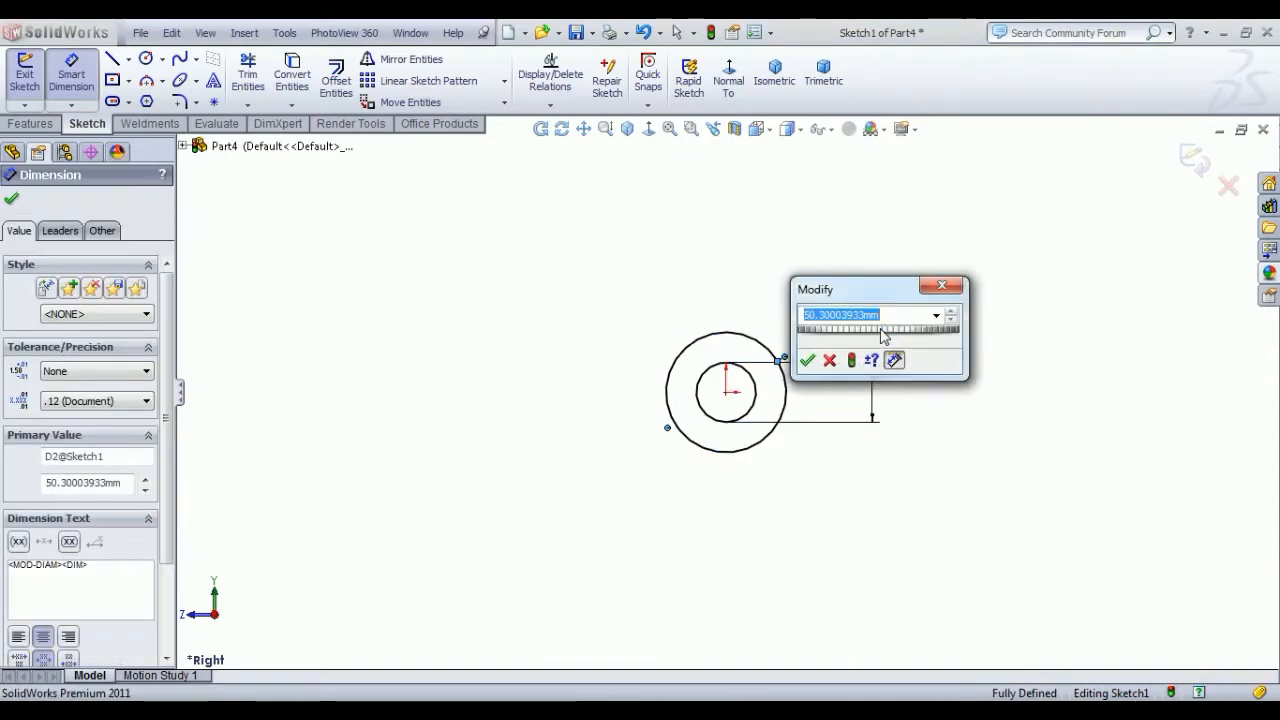
type("22")
key("Return")
right_click(886, 287)
left_click(900, 291)
Step: Close the sketch and extrude the ring profile 390 mm with the Mid Plane end condition
scroll(838, 428, "down", 2)
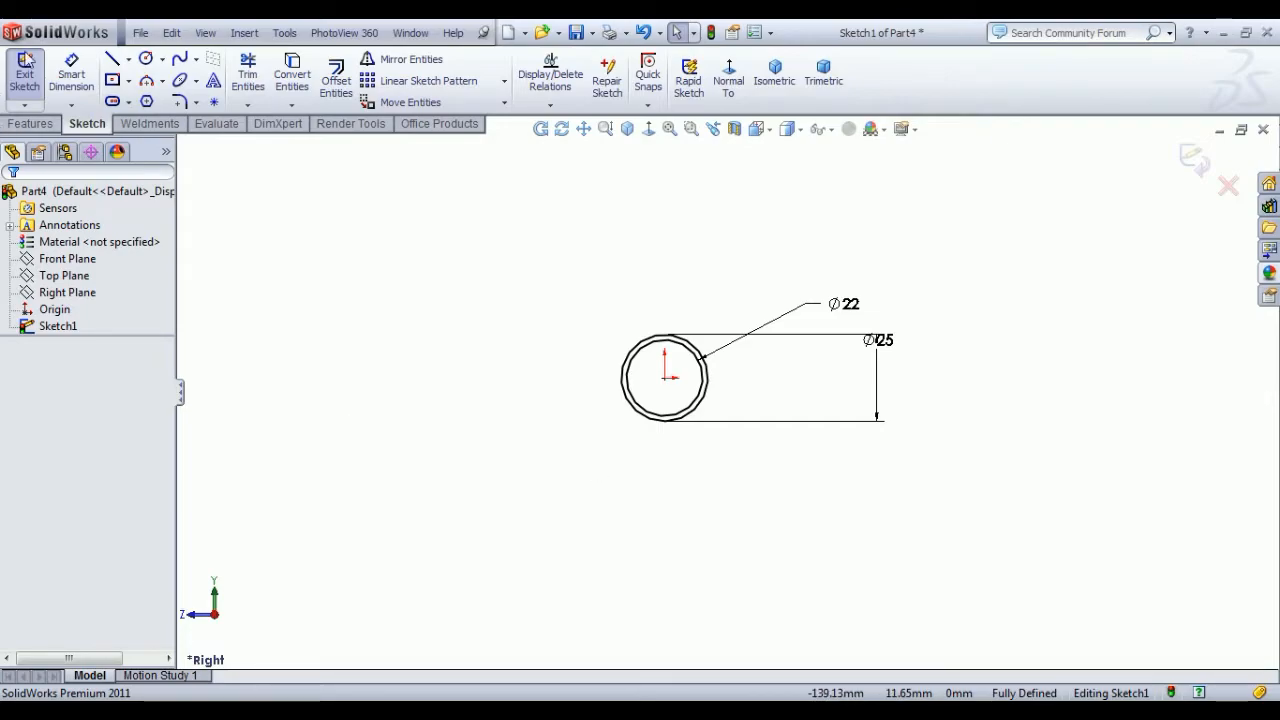
left_click(25, 52)
left_click(32, 78)
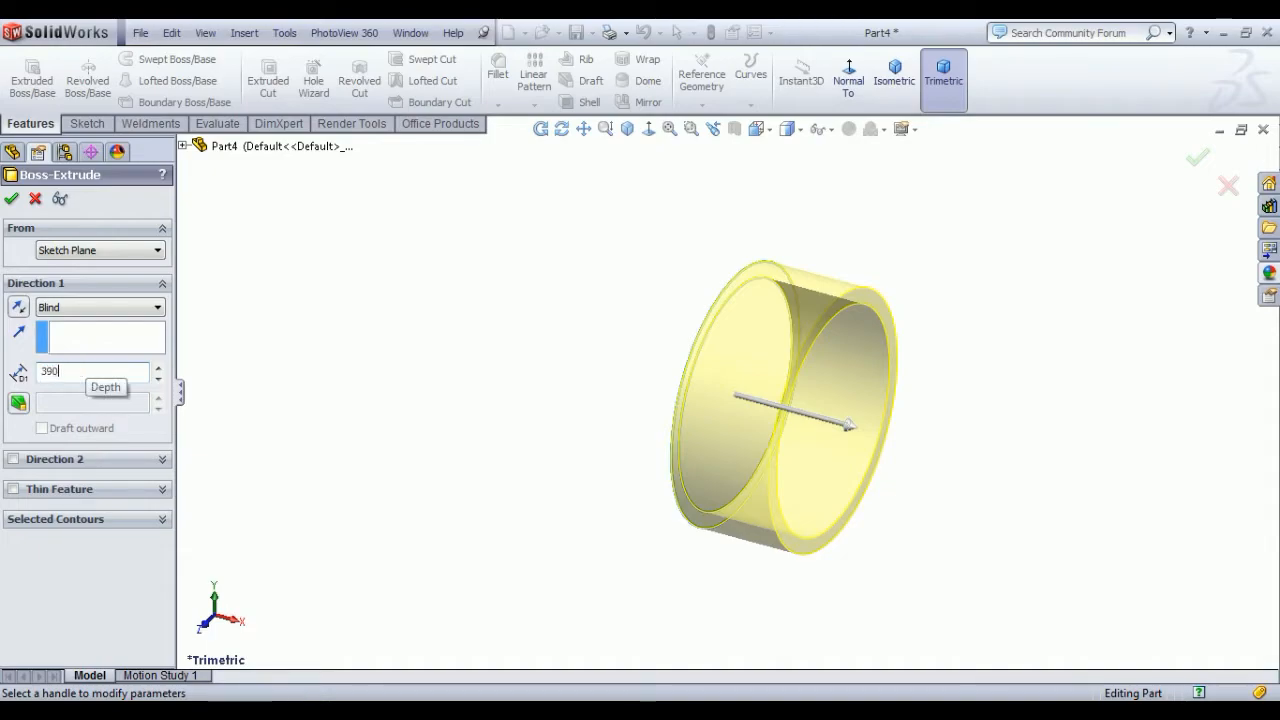
key("Return")
left_click(97, 308)
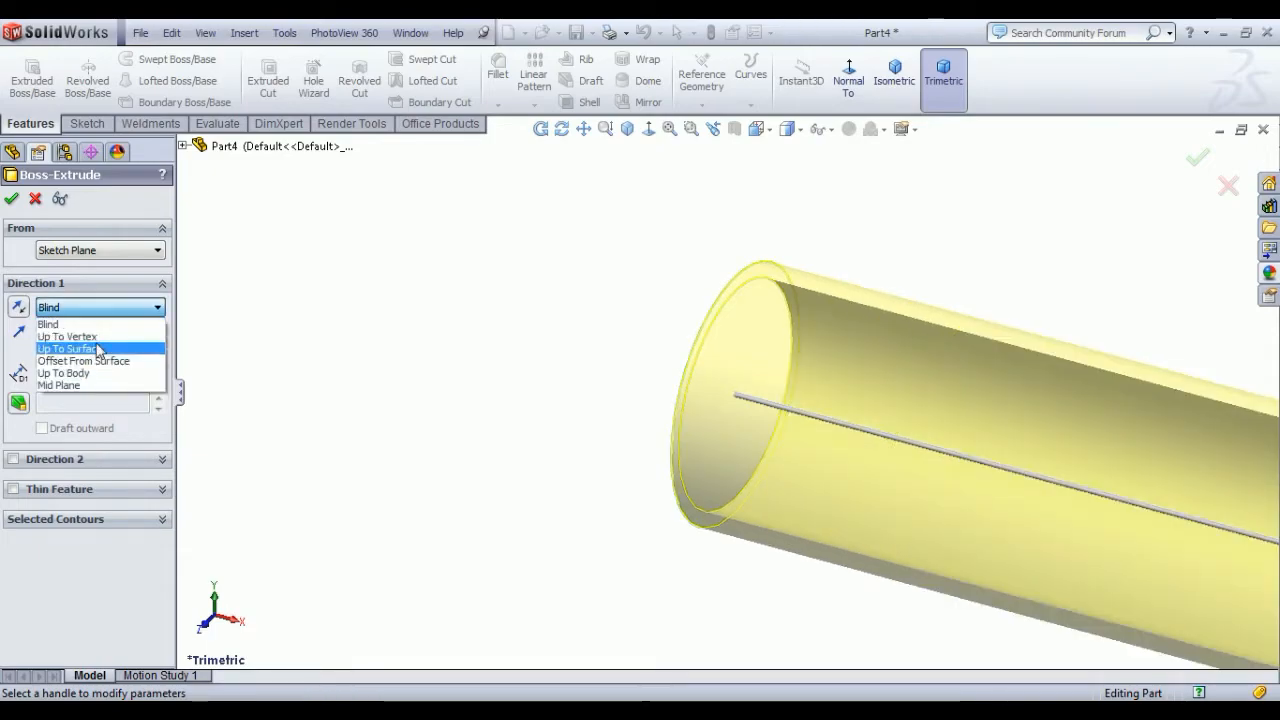
left_click(70, 380)
key("f")
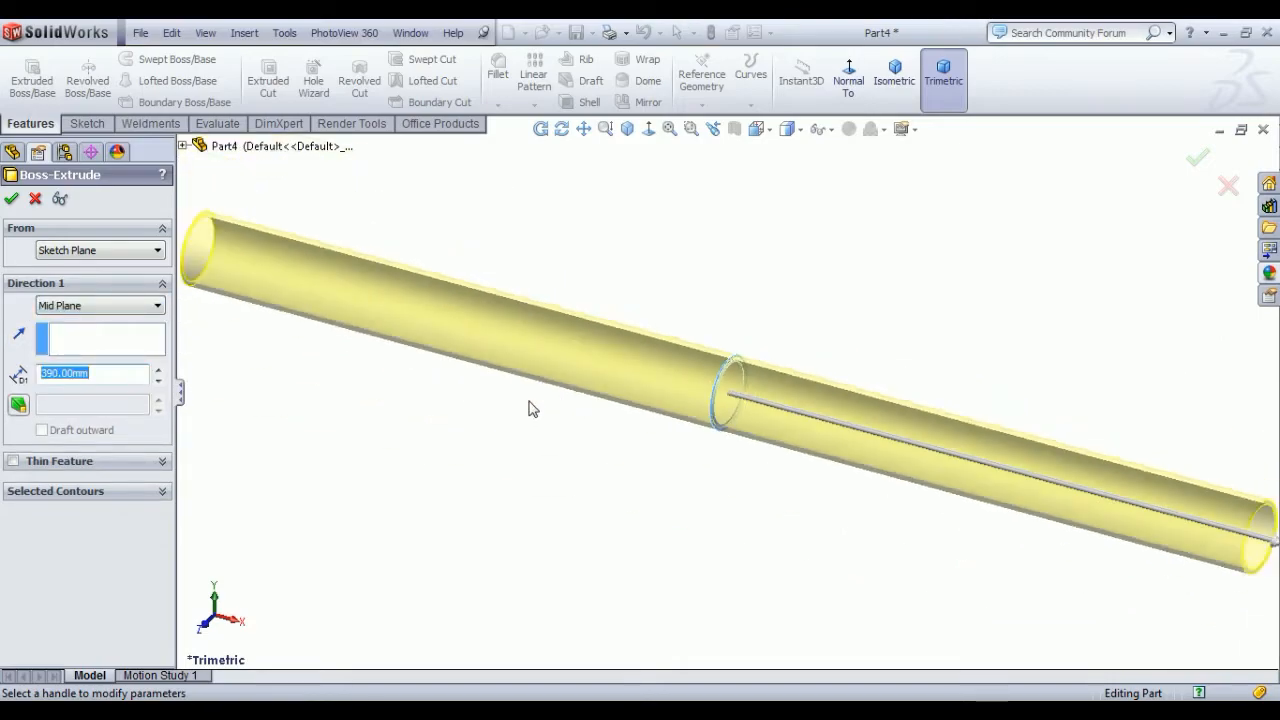
left_click(10, 201)
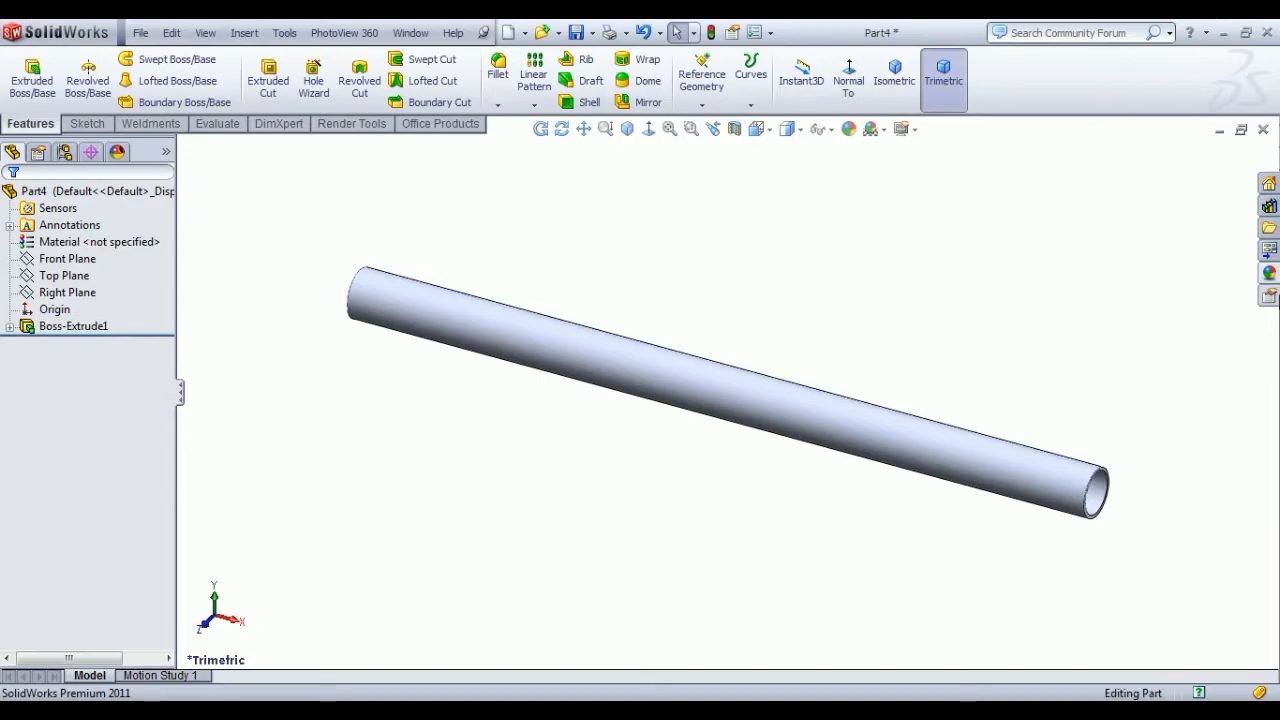
Step: Apply the matte iron appearance to the round tube
left_click(1268, 272)
left_click_drag(1068, 457, 880, 400)
left_click_drag(959, 487, 960, 488)
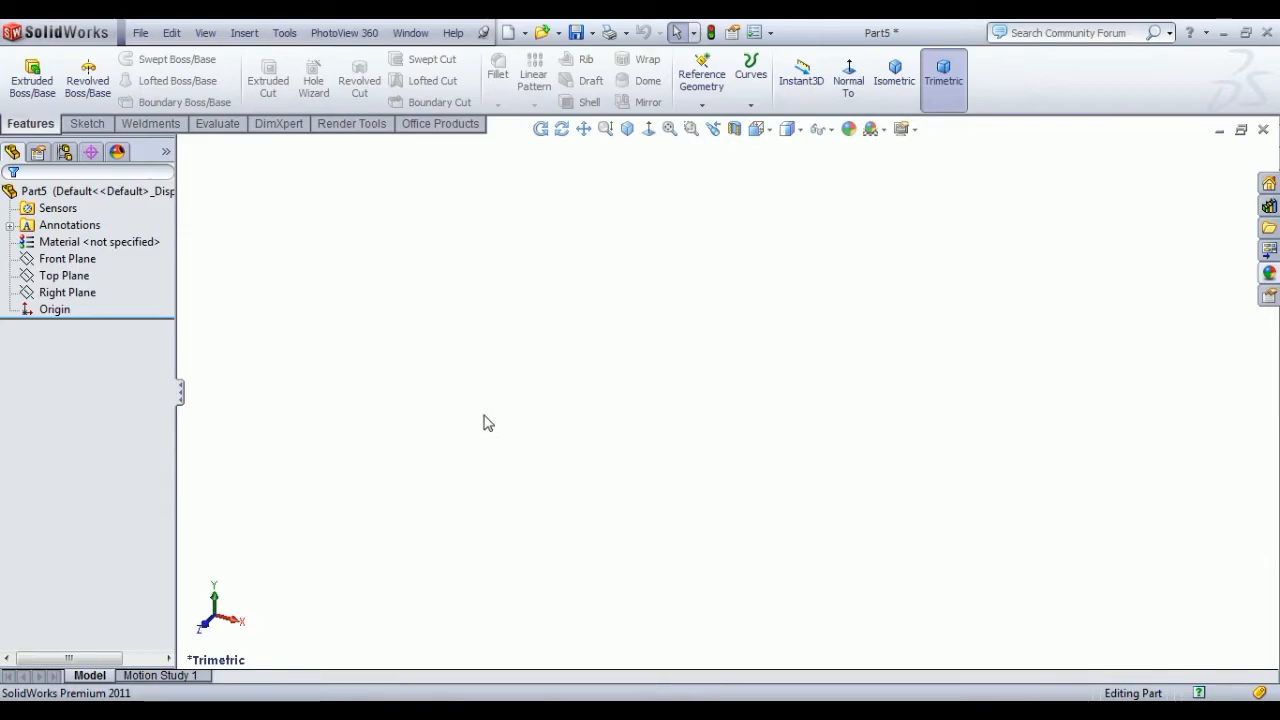
Step: Start a sketch on the Right Plane of the new part
left_click(68, 293)
left_click(92, 275)
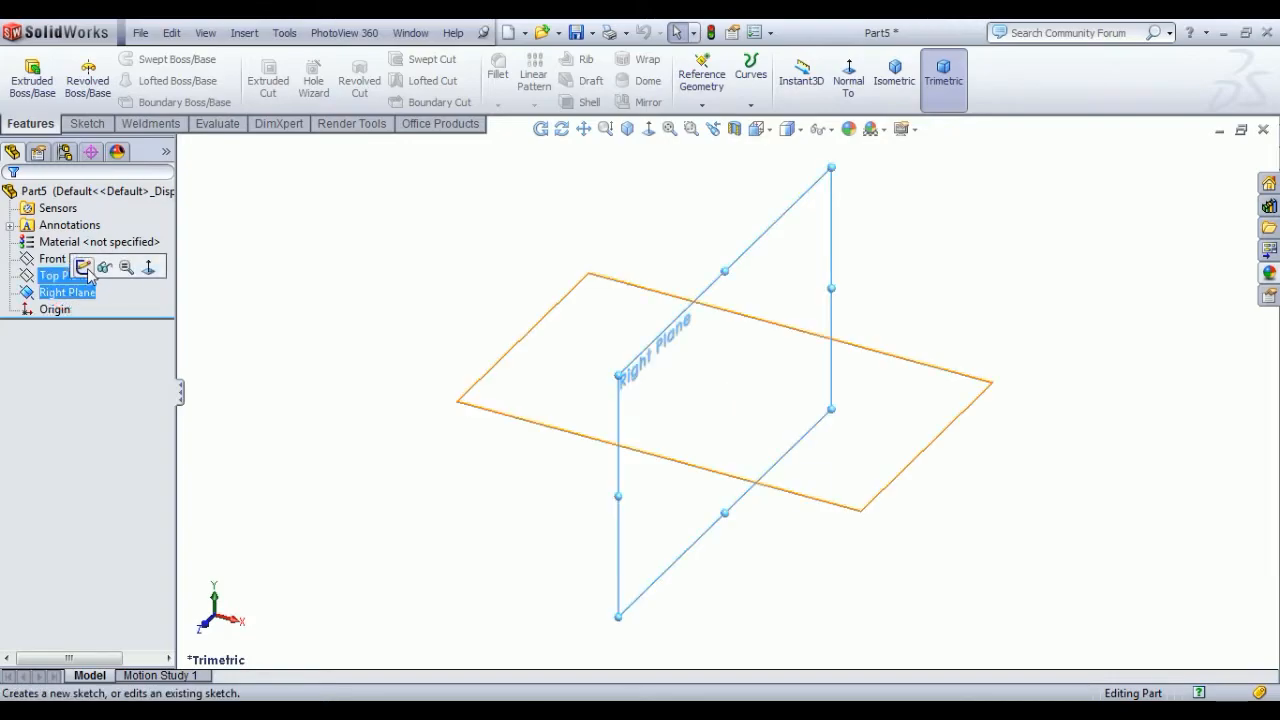
Step: Sketch two concentric circles centred on the origin, about 50 mm and 22 mm in diameter
left_click(145, 60)
left_click(726, 392)
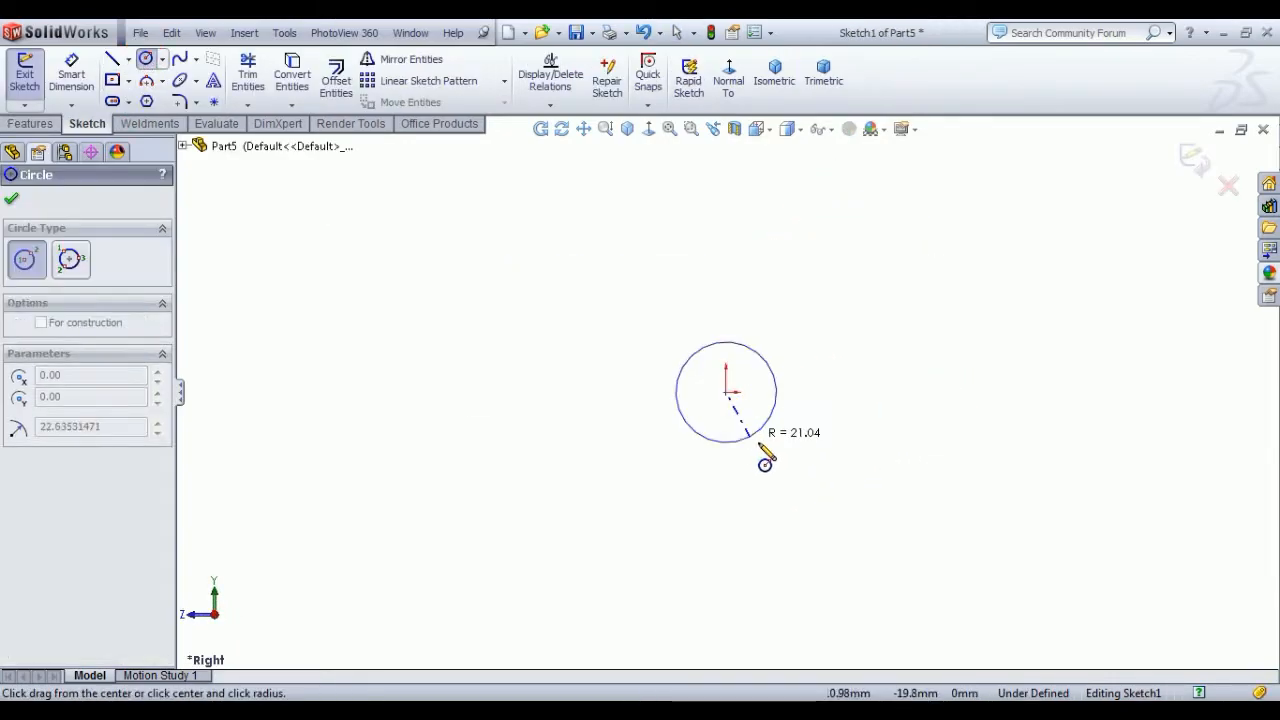
left_click(755, 443)
left_click(726, 392)
left_click(735, 418)
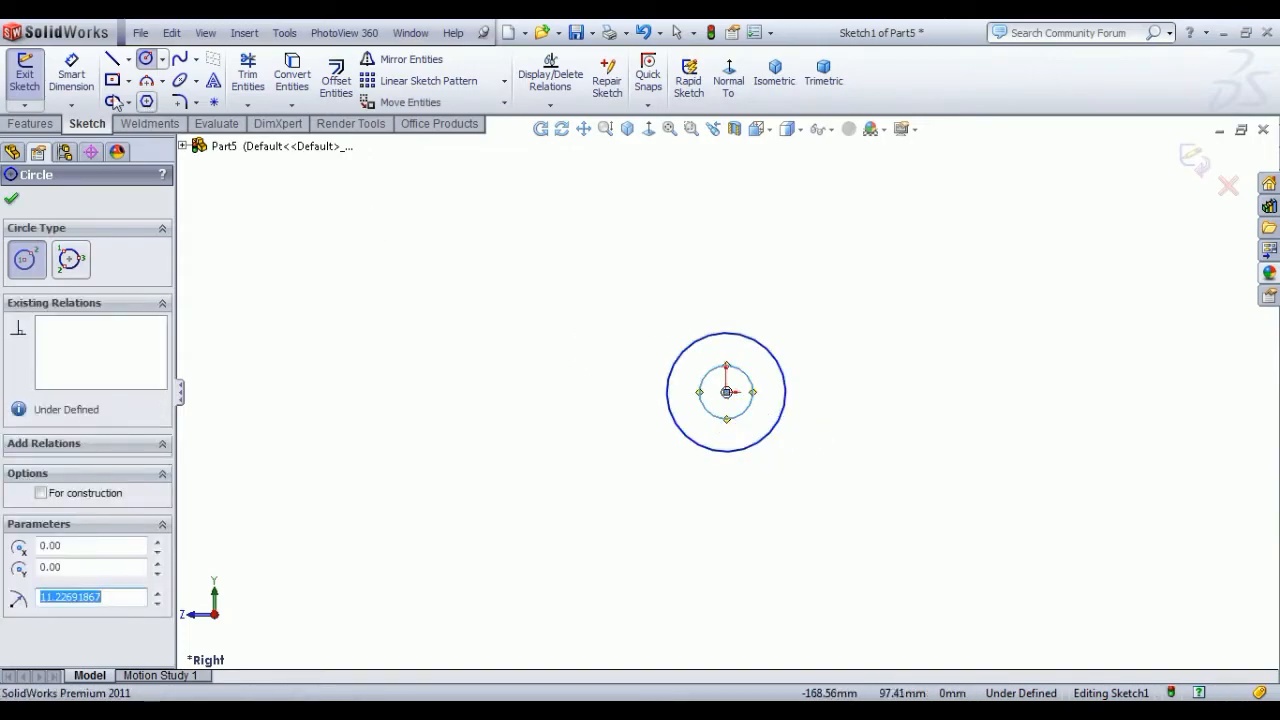
Step: Dimension the inner circle's diameter to 10 mm
left_click(71, 75)
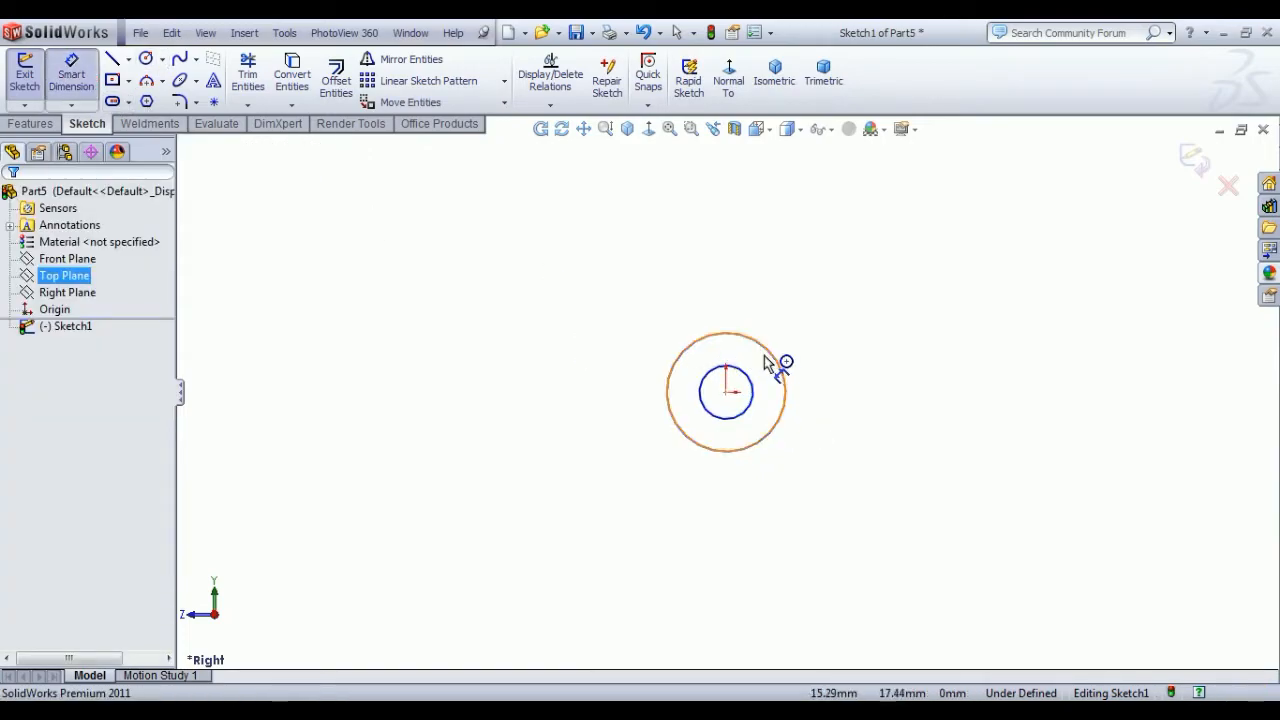
left_click(752, 393)
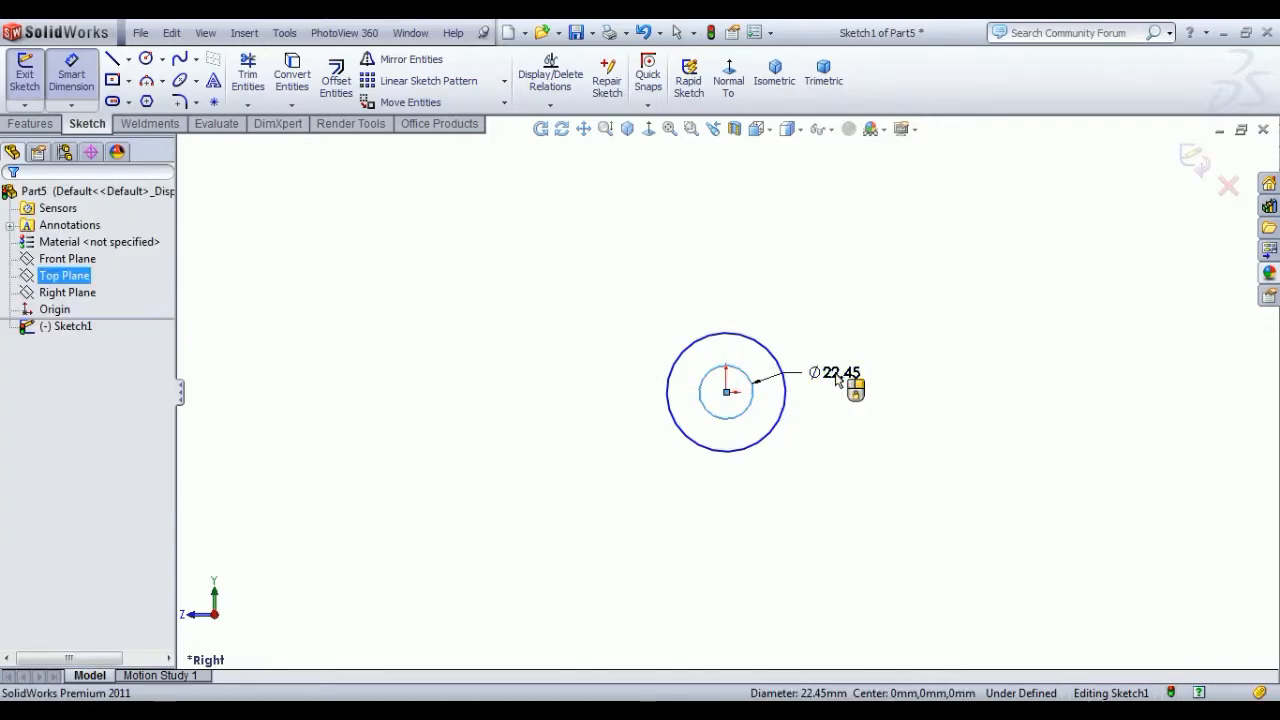
left_click(835, 384)
type("10")
key("Return")
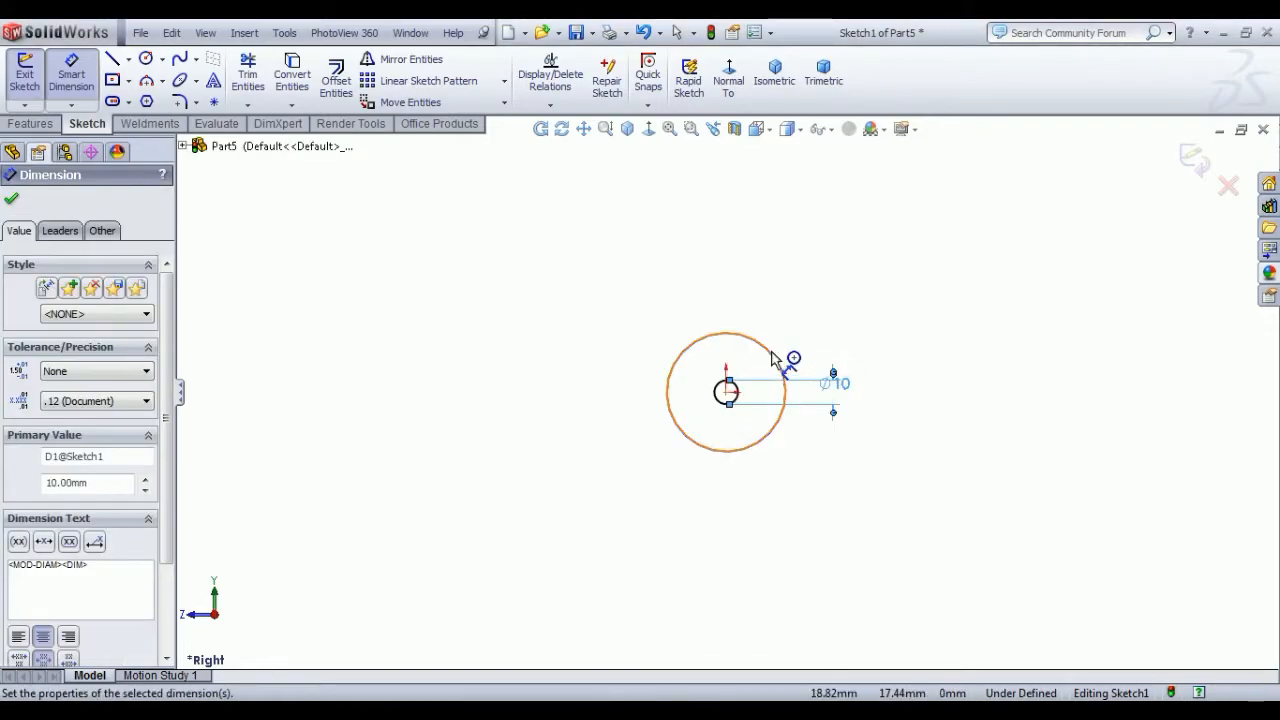
Step: Dimension the outer circle's diameter to 16 mm and leave the dimension tool
left_click(778, 364)
left_click(815, 342)
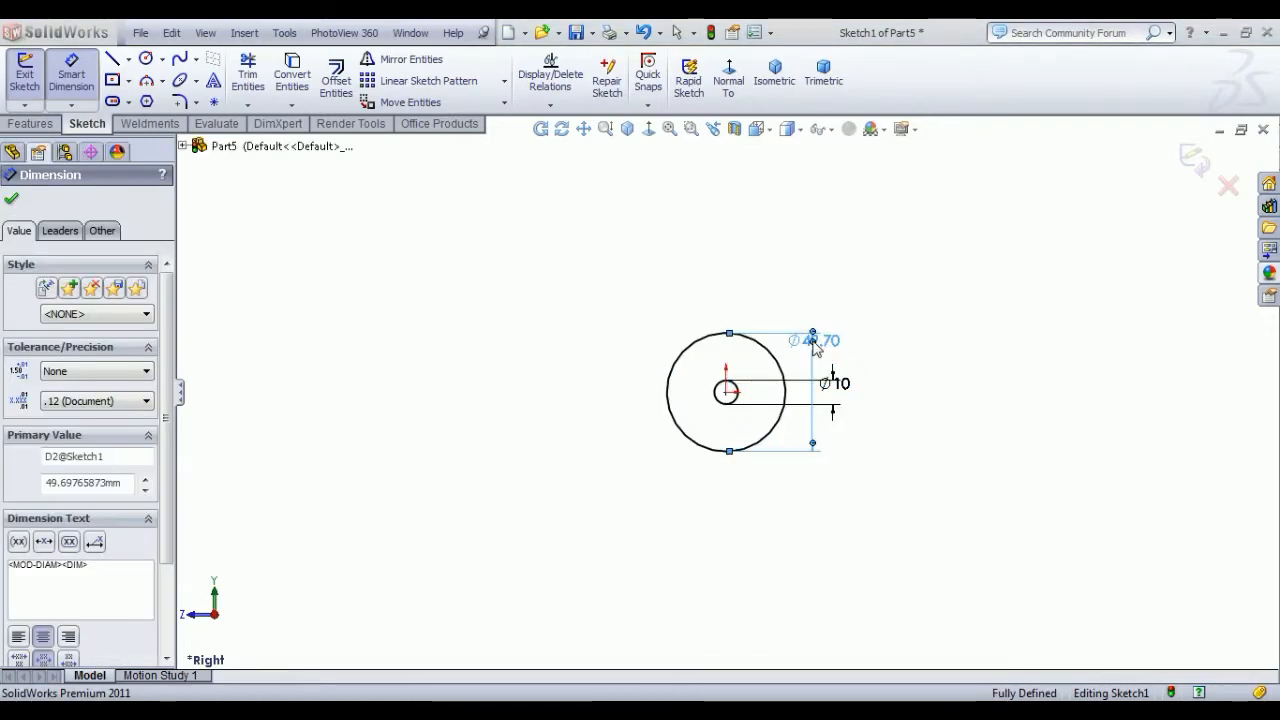
type("1")
key("Return")
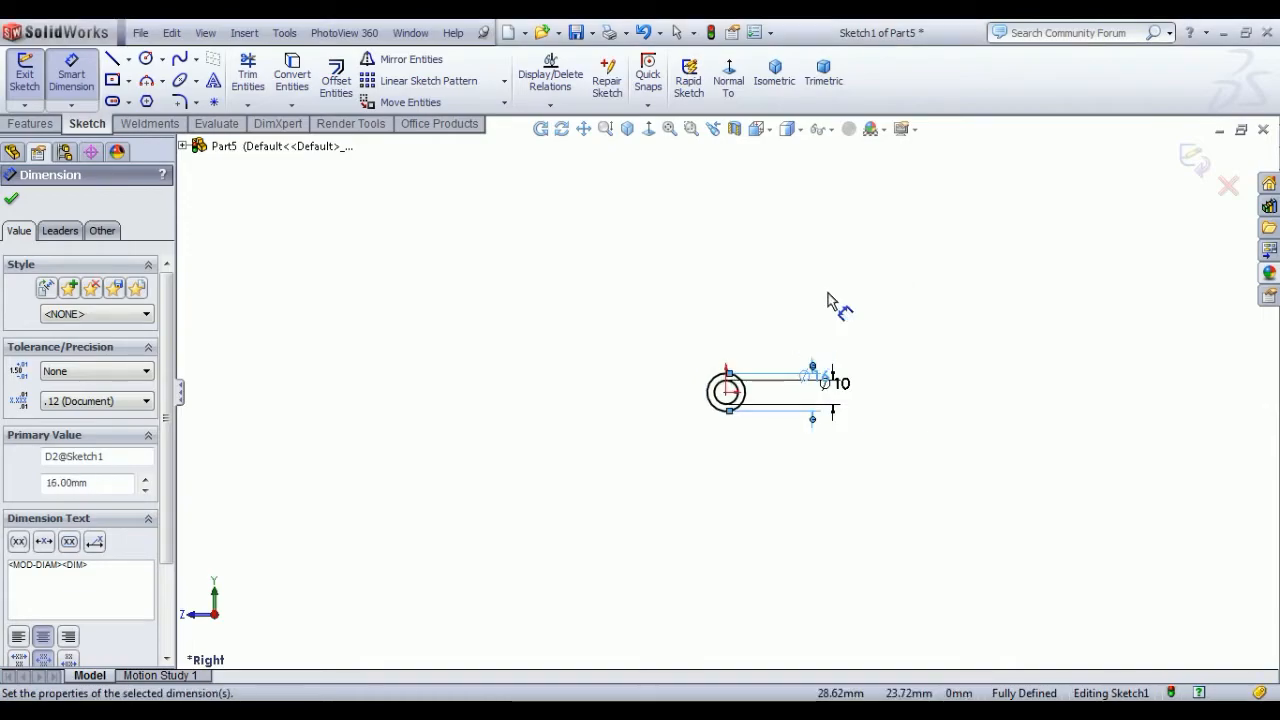
right_click(828, 232)
left_click(898, 244)
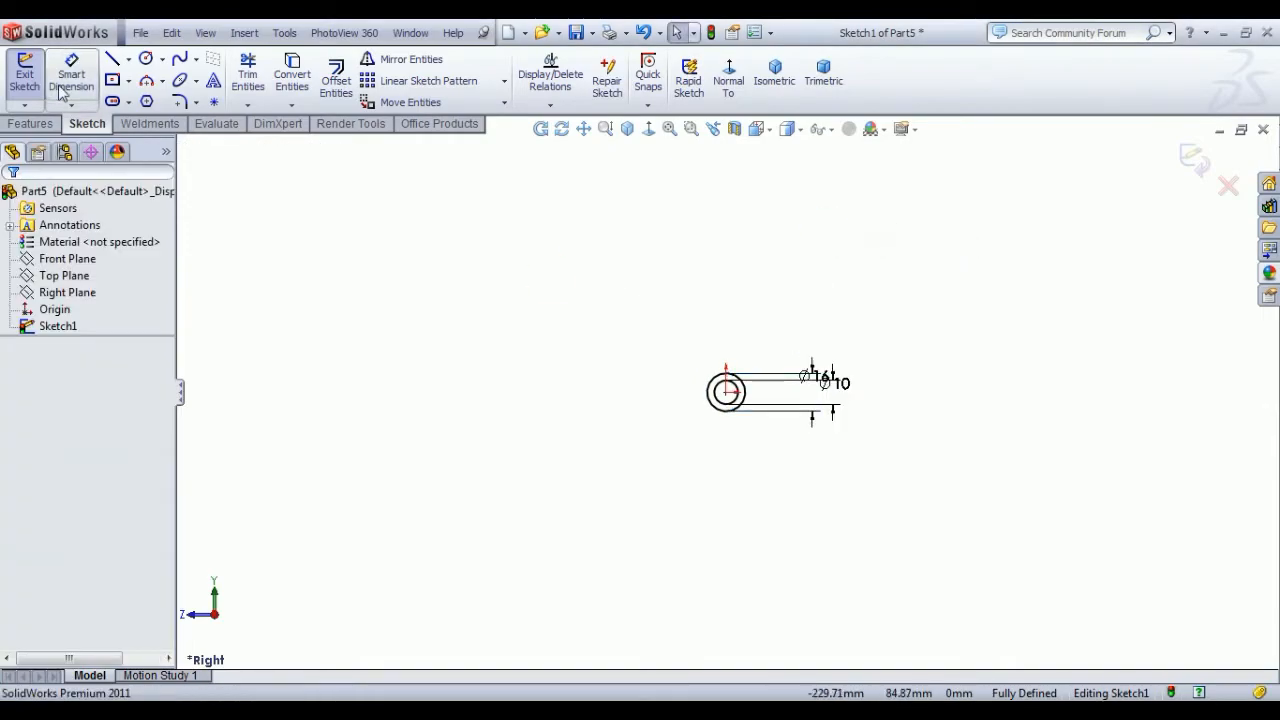
Step: Close the ring sketch and extrude it 51 mm as a blind boss
left_click(26, 75)
left_click(30, 78)
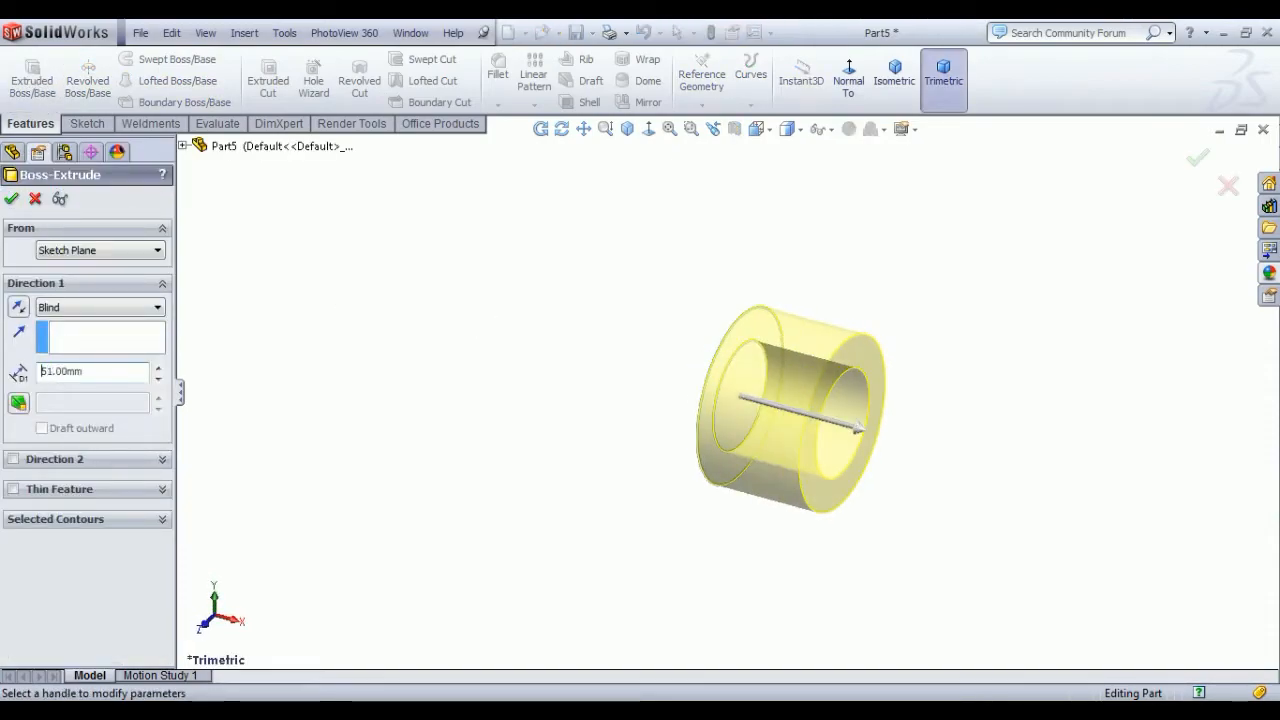
left_click(12, 200)
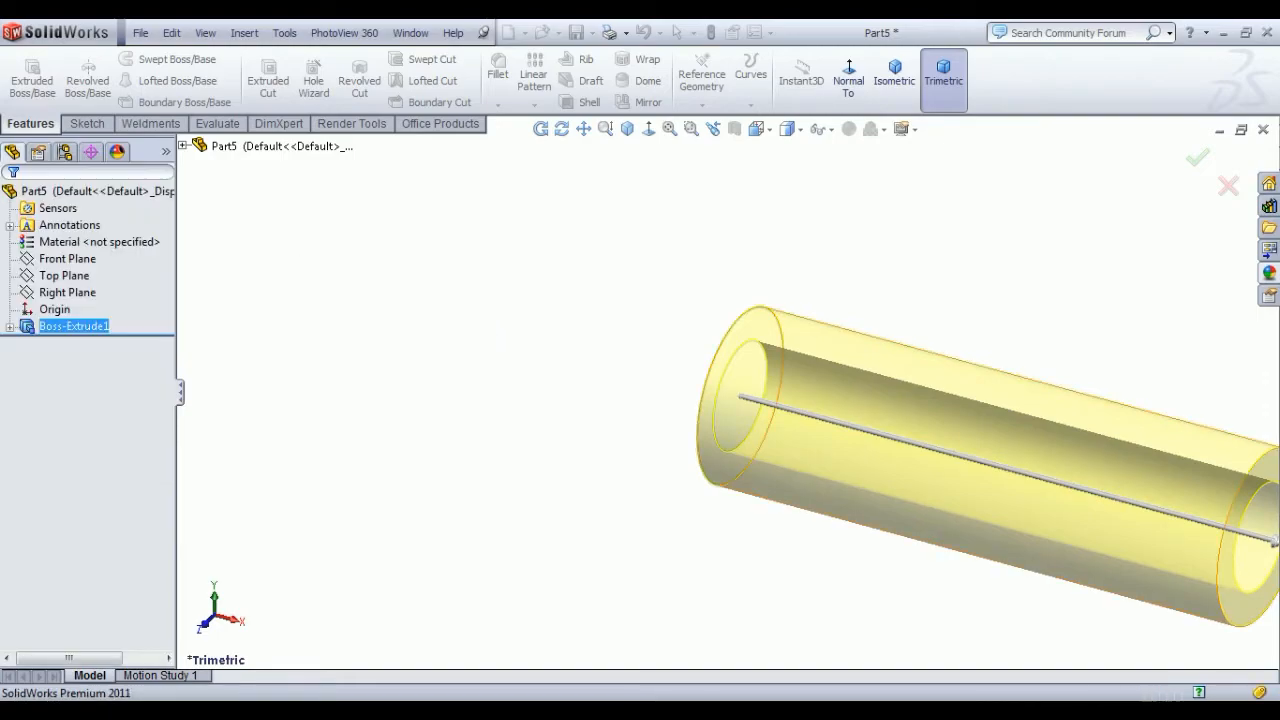
Step: Create a new part and start a sketch on its Right Plane
left_click(1267, 272)
double_click(1073, 447)
left_click(899, 97)
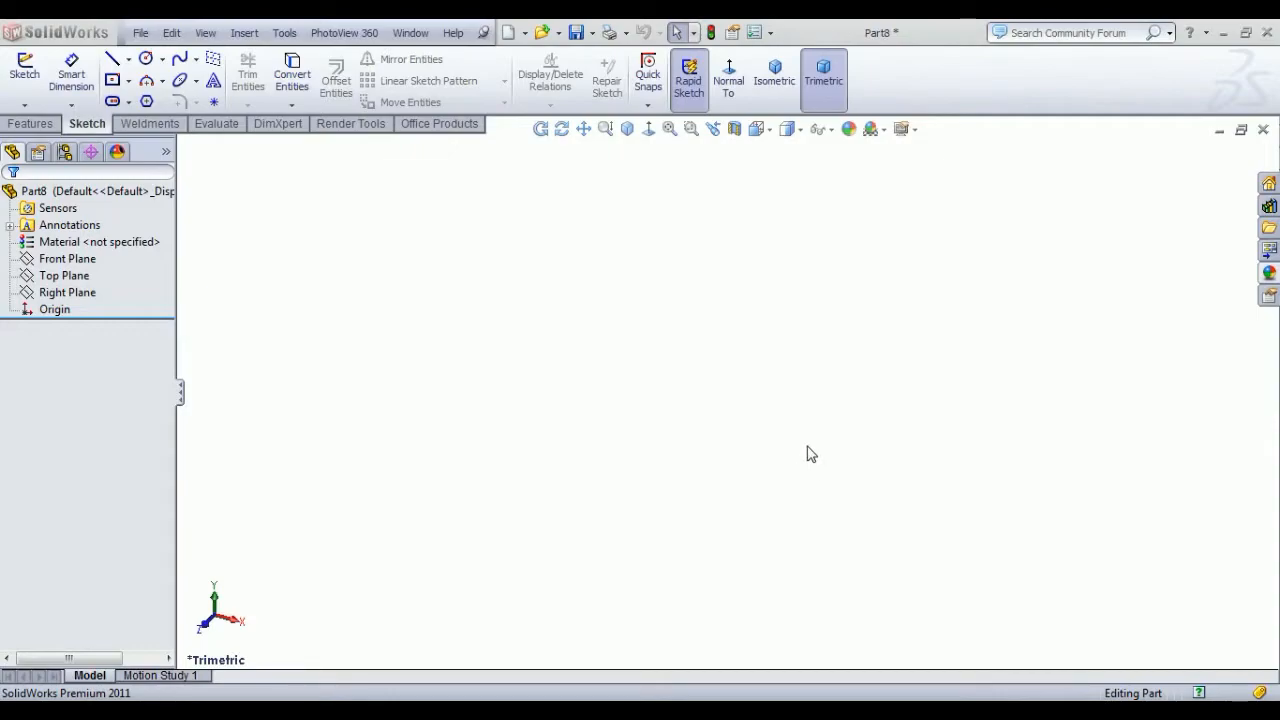
left_click(62, 292)
left_click(88, 266)
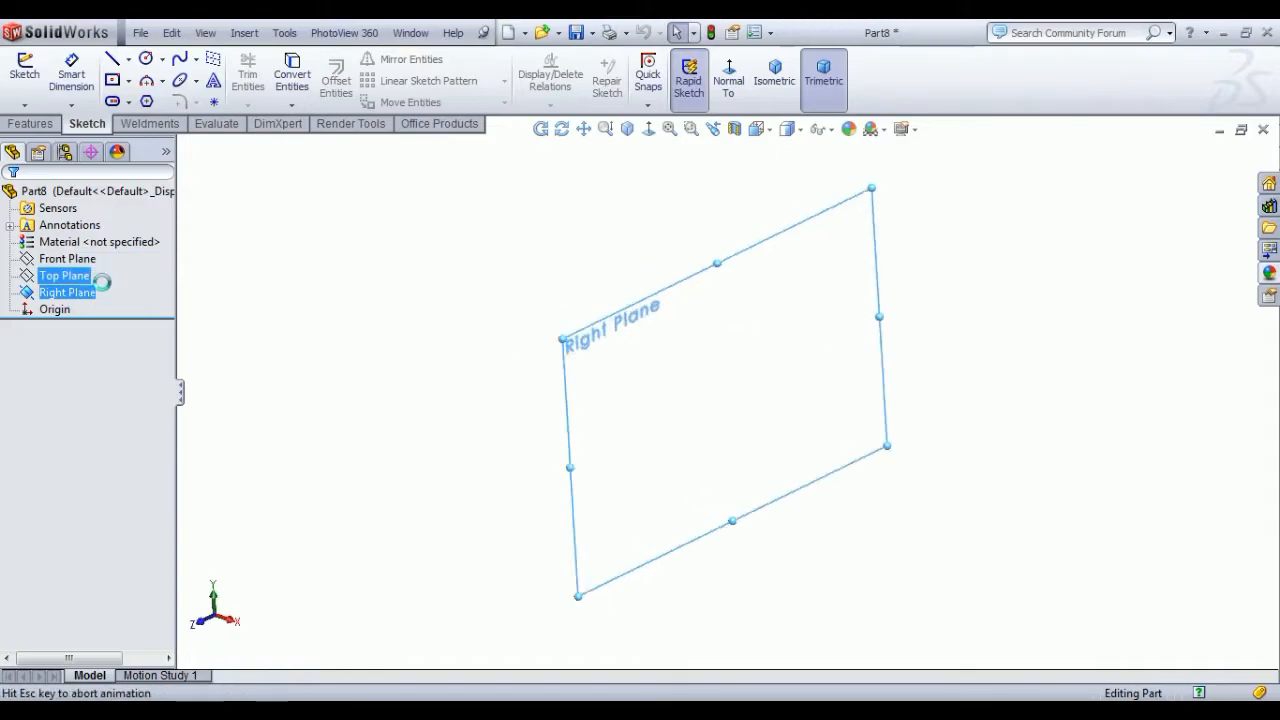
Step: Sketch two concentric circles centred on the origin, about 65 mm and 44 mm in diameter
left_click(147, 60)
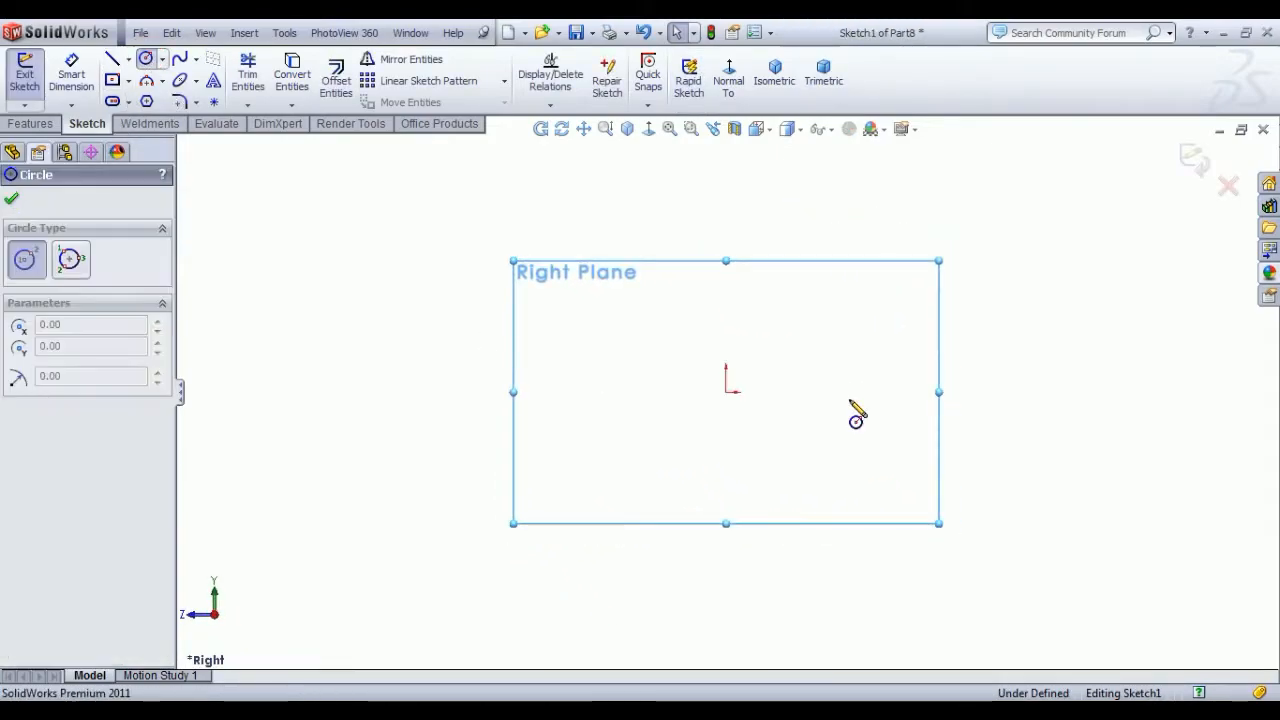
left_click(729, 395)
left_click(744, 418)
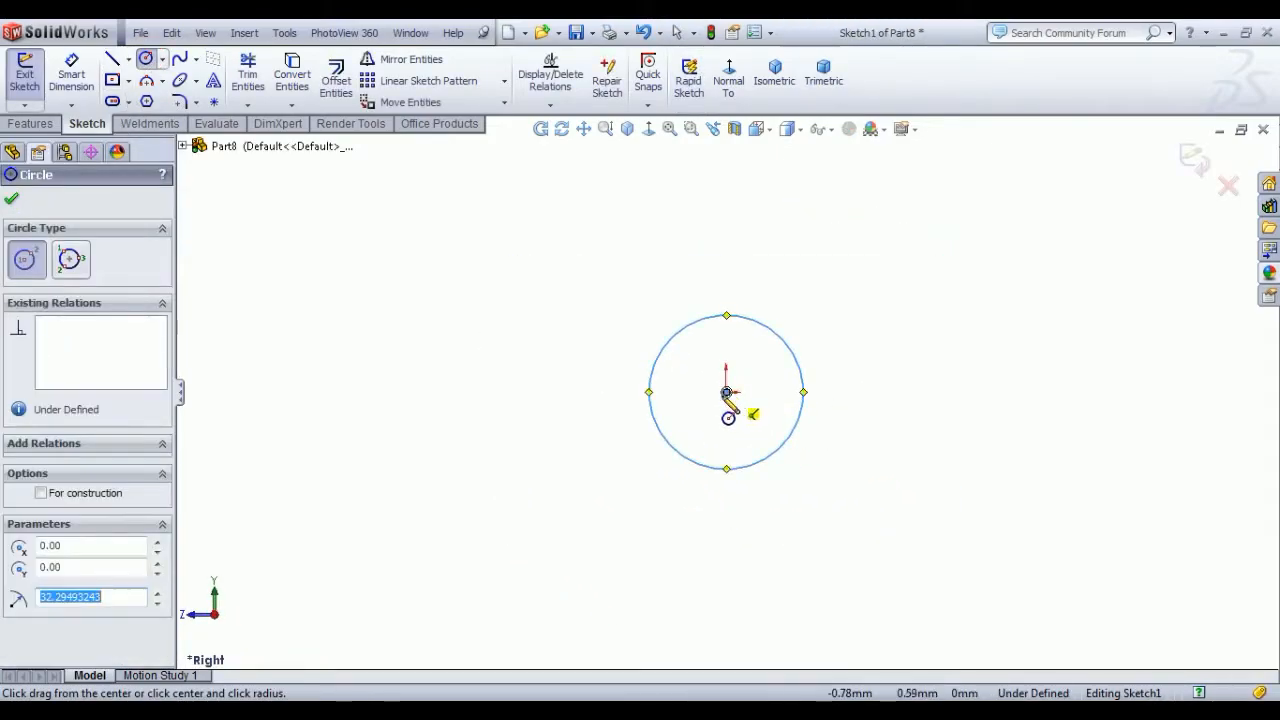
left_click(726, 392)
left_click(673, 392)
Step: Dimension the inner circle's diameter to 22 mm
left_click(60, 88)
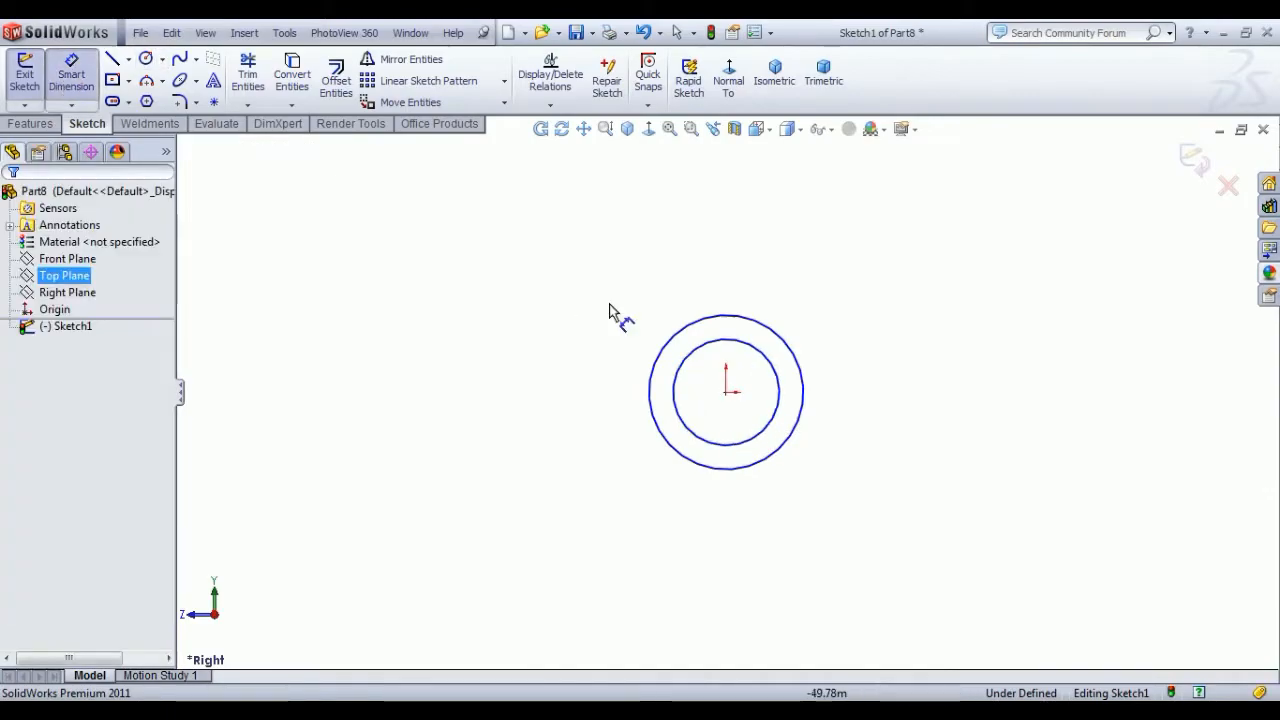
left_click(779, 392)
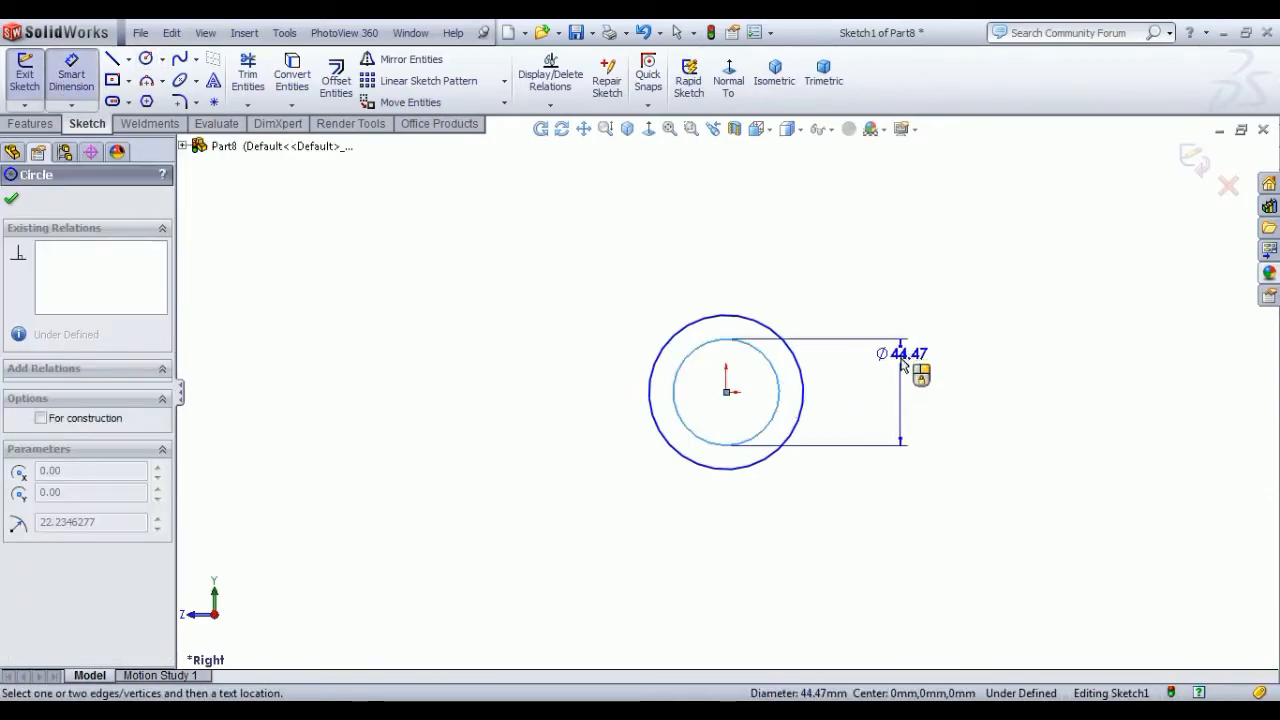
left_click(903, 370)
type("2")
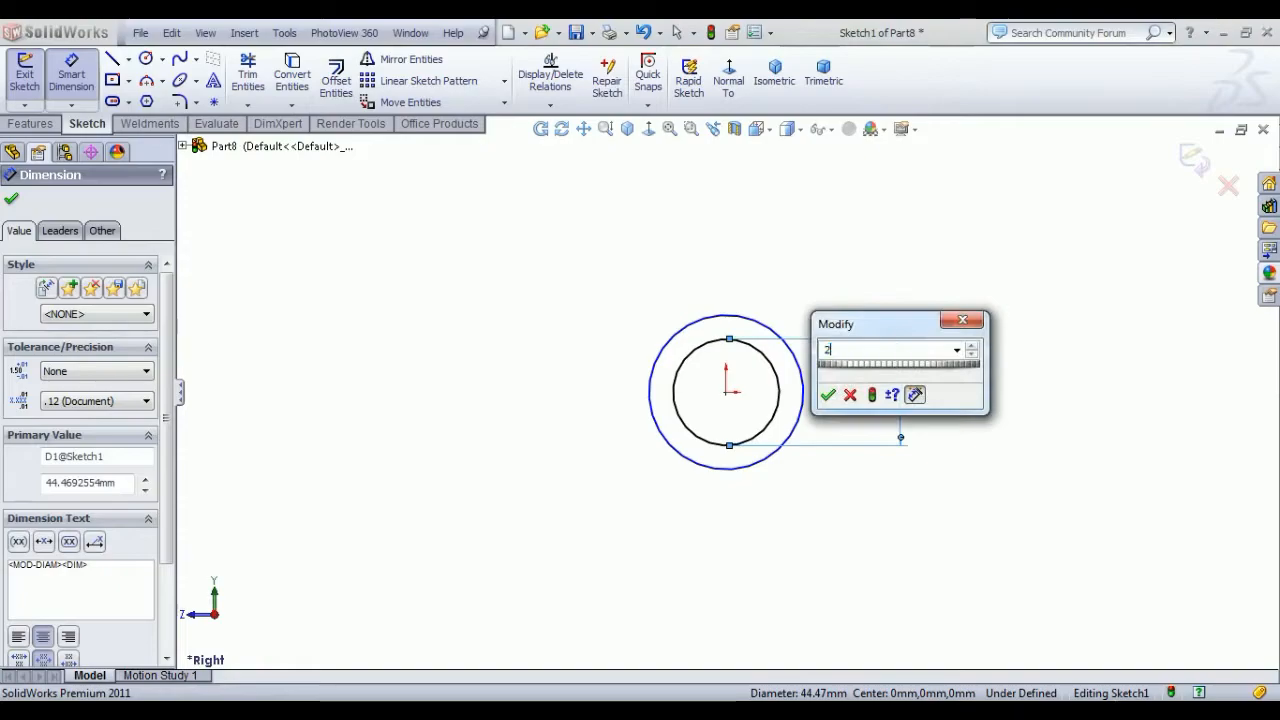
type("2")
key("Return")
Step: Dimension the outer circle's diameter to 25 mm and leave the dimension tool
left_click(794, 349)
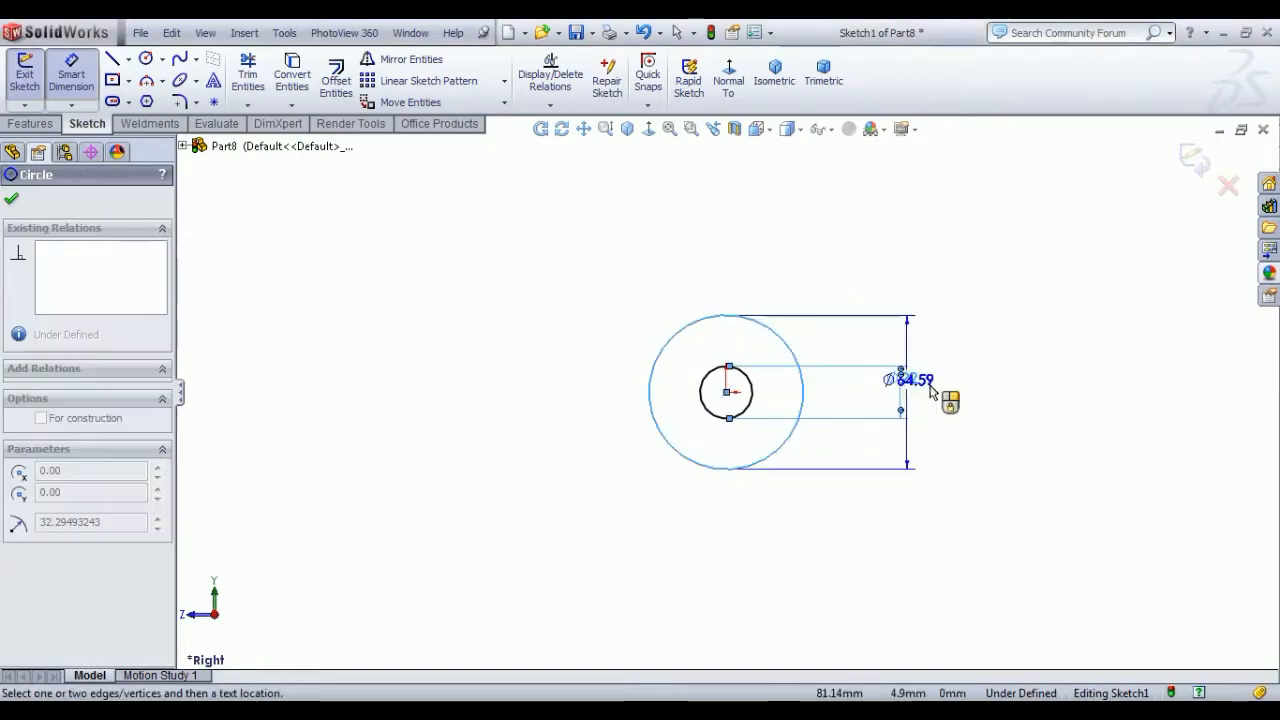
left_click(934, 402)
type("25")
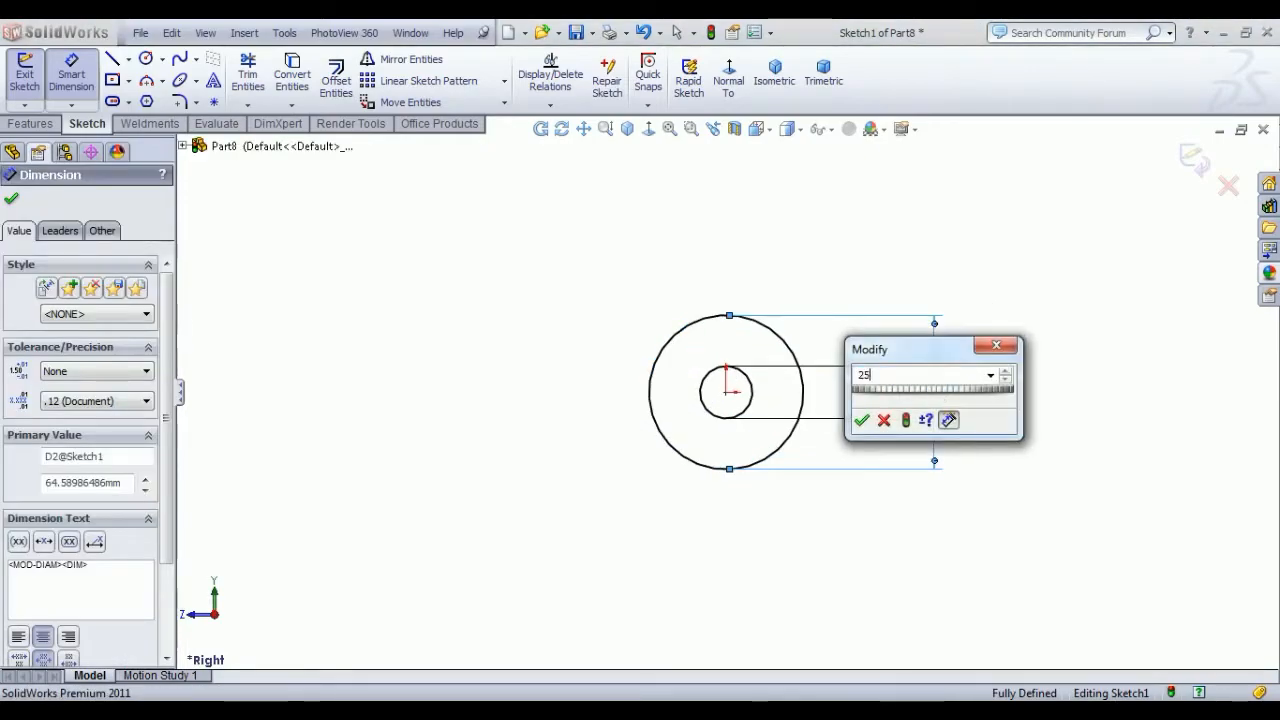
key("Return")
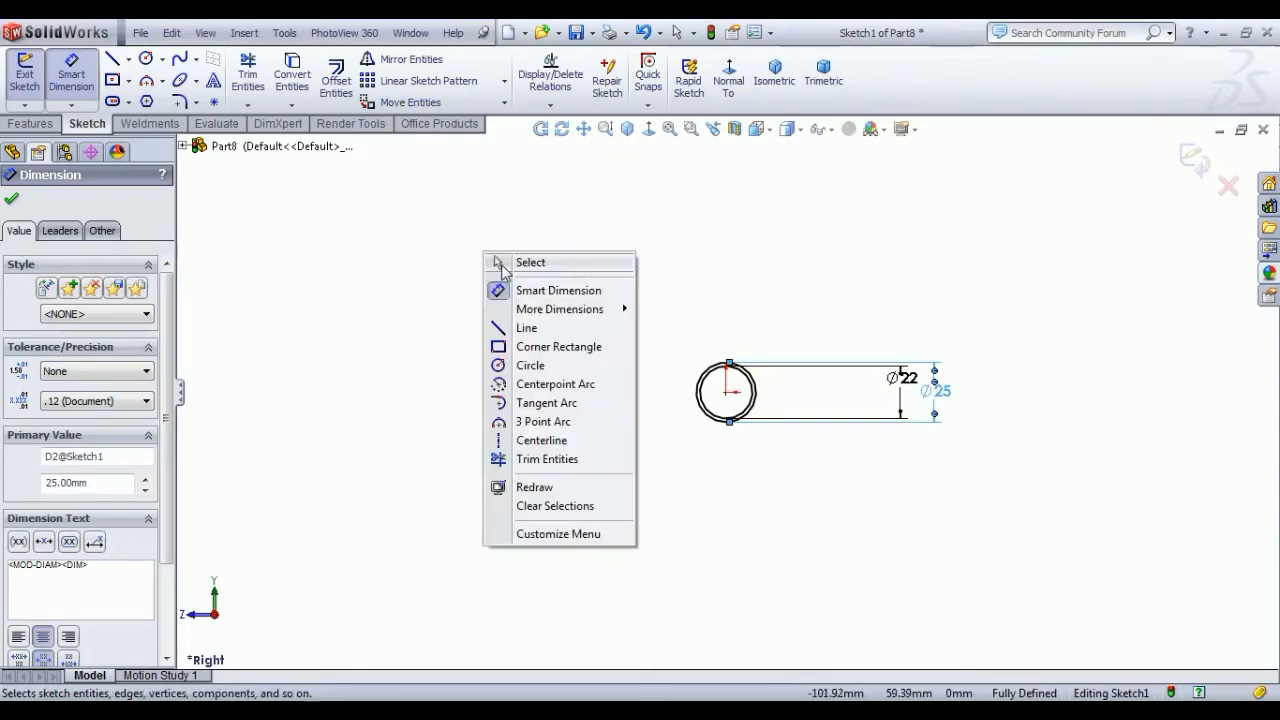
right_click(484, 251)
left_click(503, 262)
Step: Close the sketch and extrude the ring 390 mm with the Mid Plane end condition
left_click(23, 84)
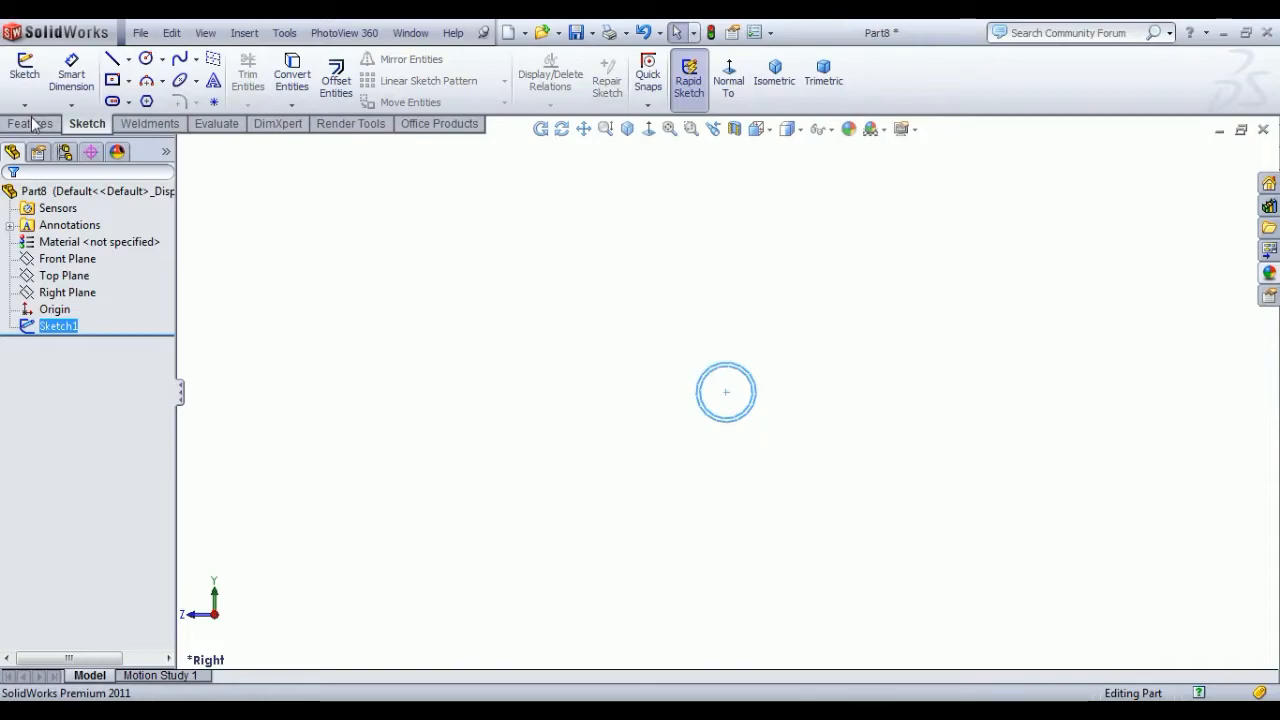
left_click(30, 123)
left_click(32, 75)
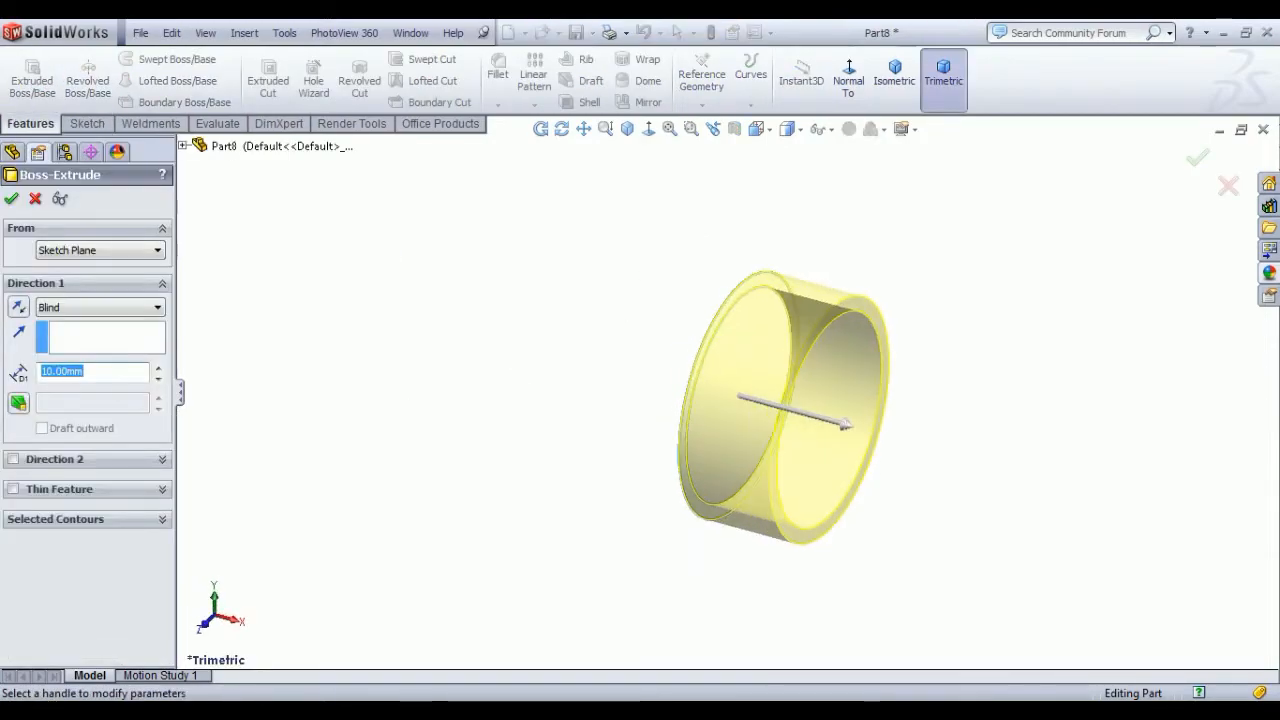
type("390")
key("Return")
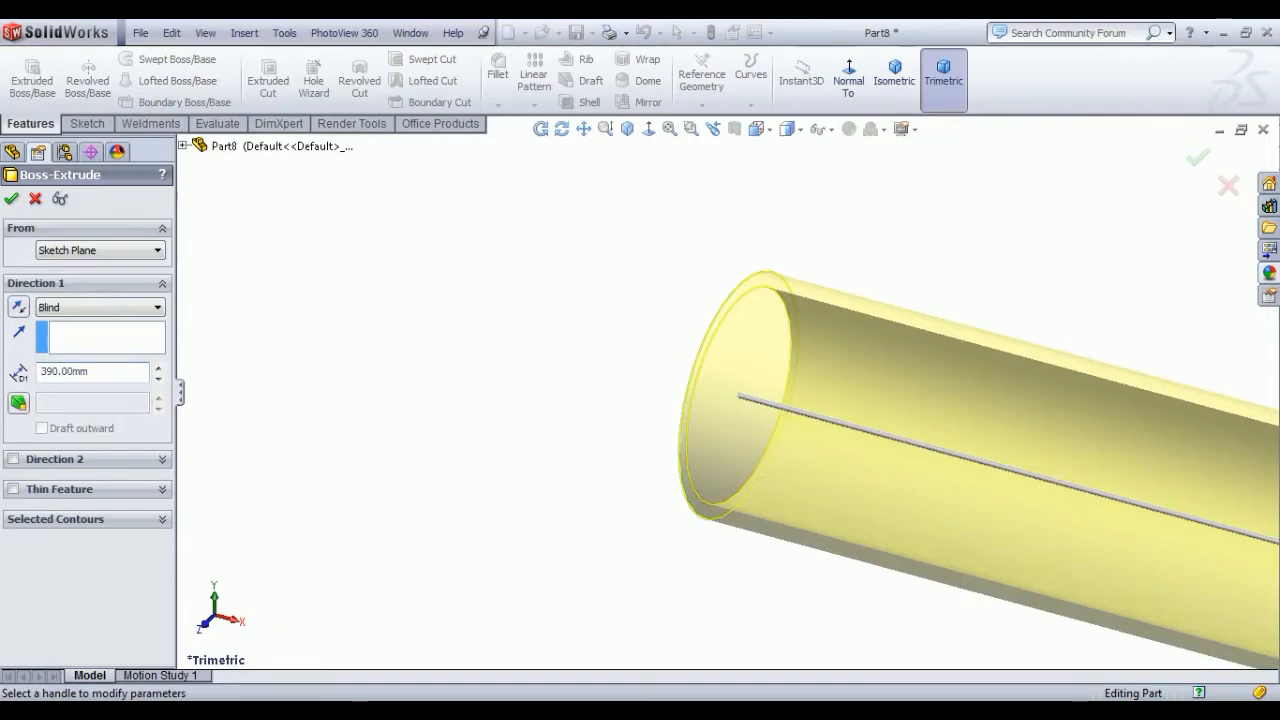
left_click(85, 318)
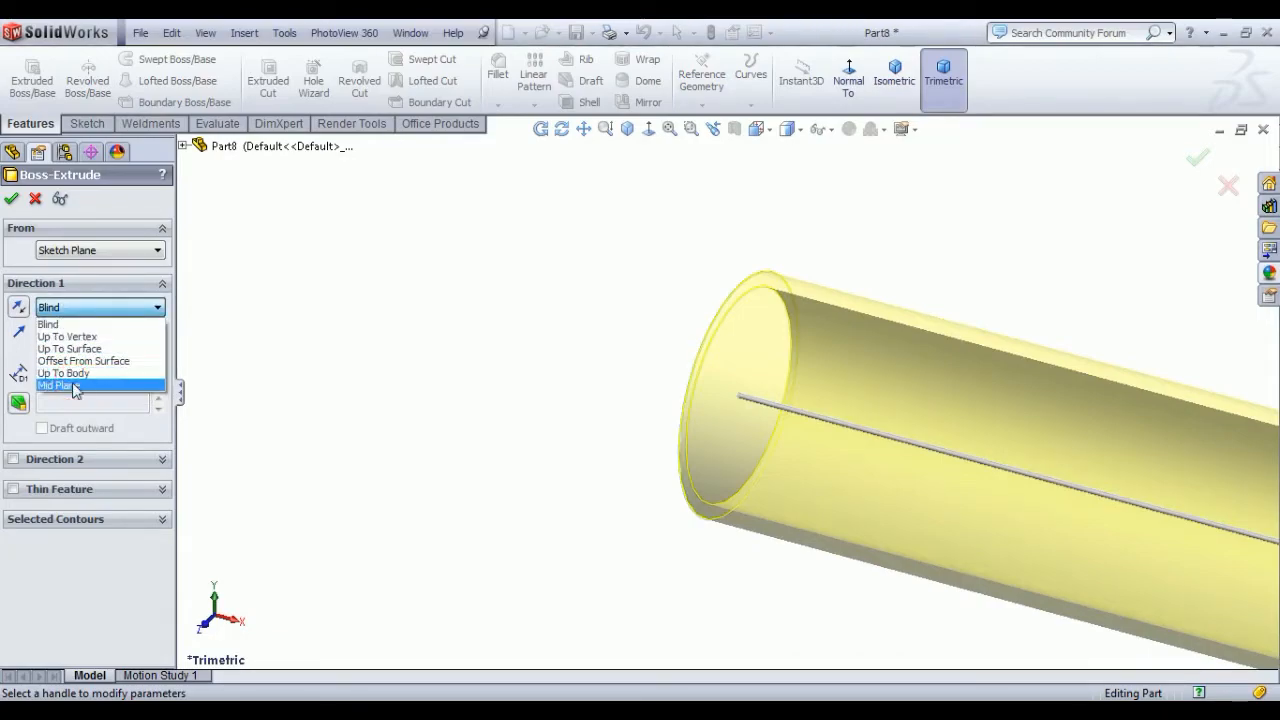
left_click(72, 382)
scroll(531, 422, "up", 6)
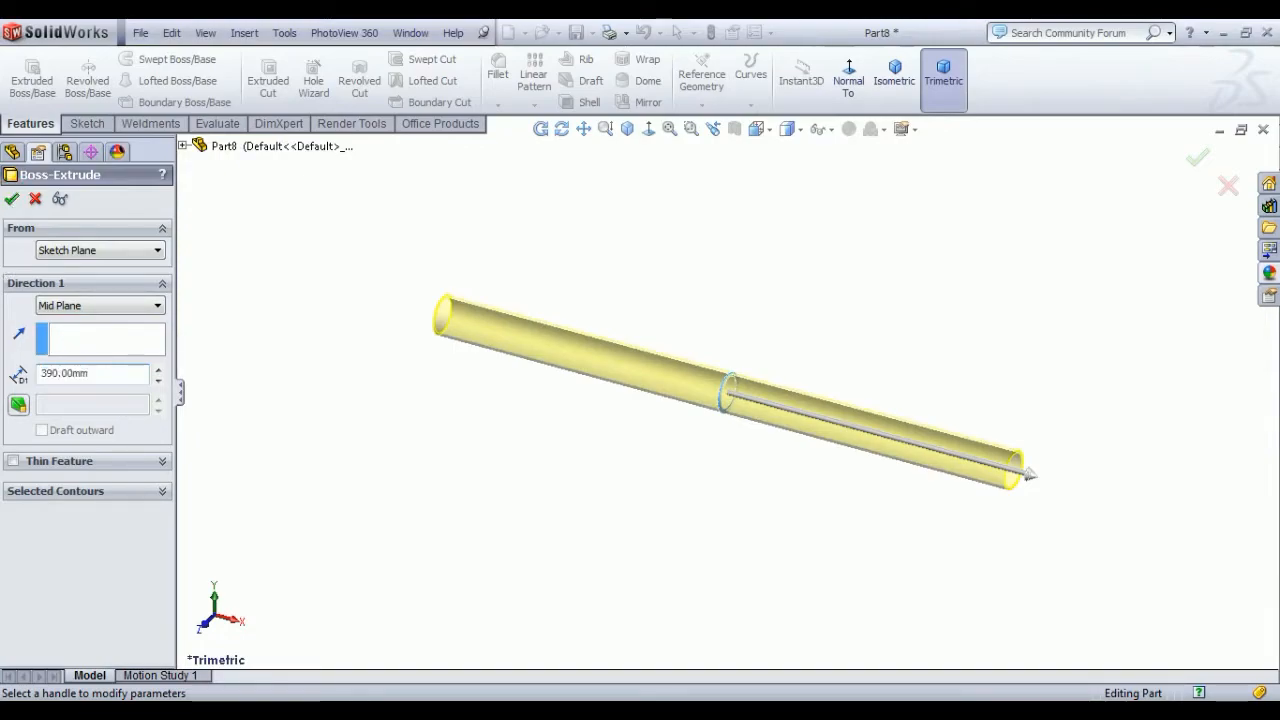
key("Return")
left_click(443, 460)
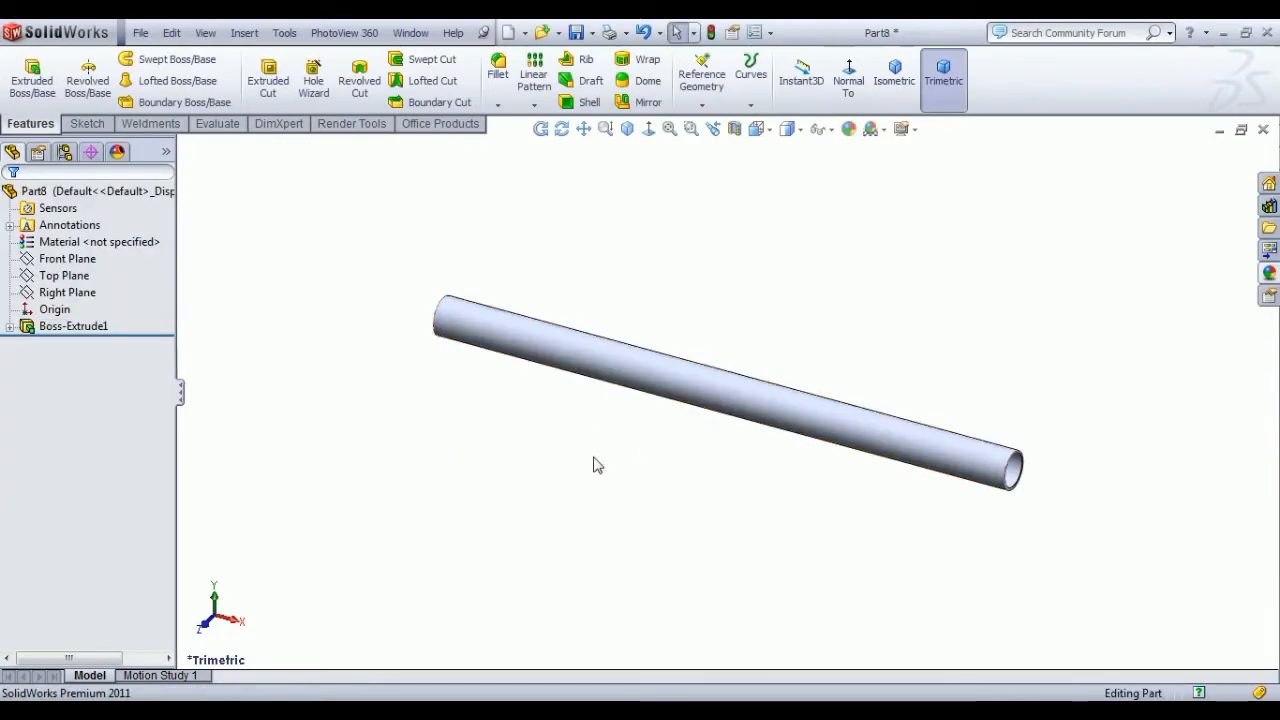
Step: Start a sketch on the Right Plane and convert the tube's outer circular edge into a sketch circle
left_click(84, 296)
left_click(95, 272)
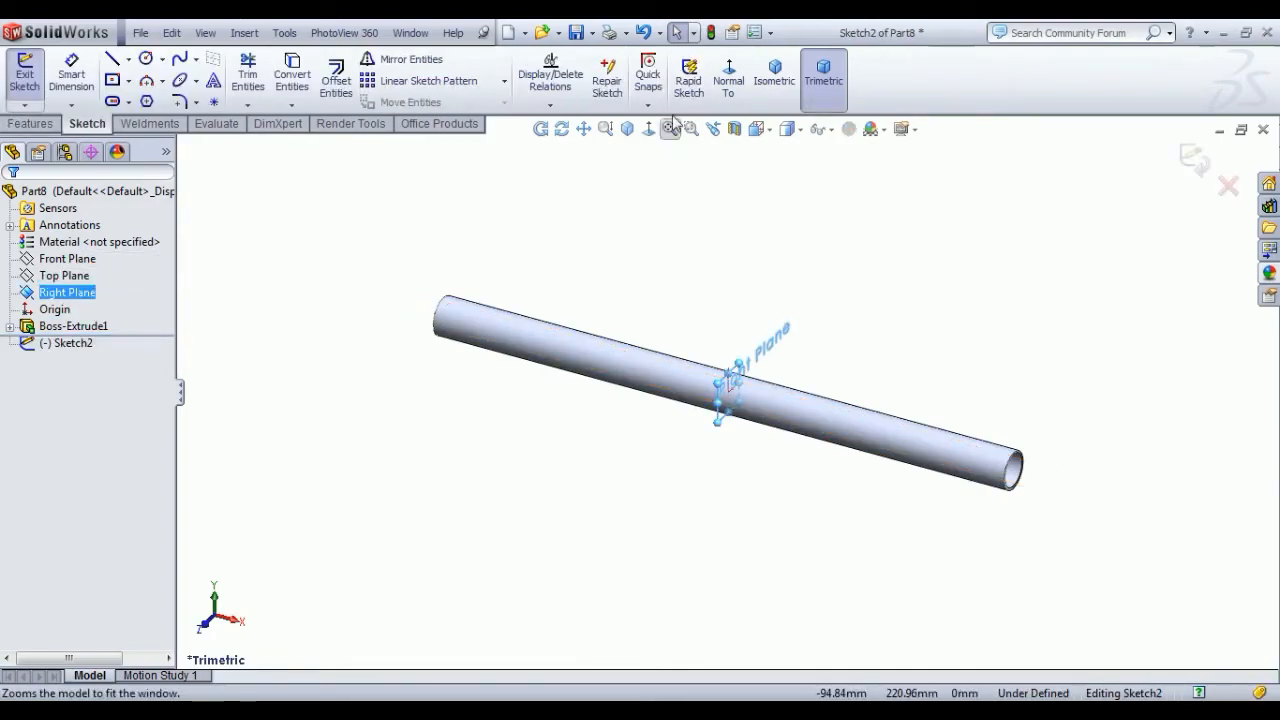
left_click(728, 76)
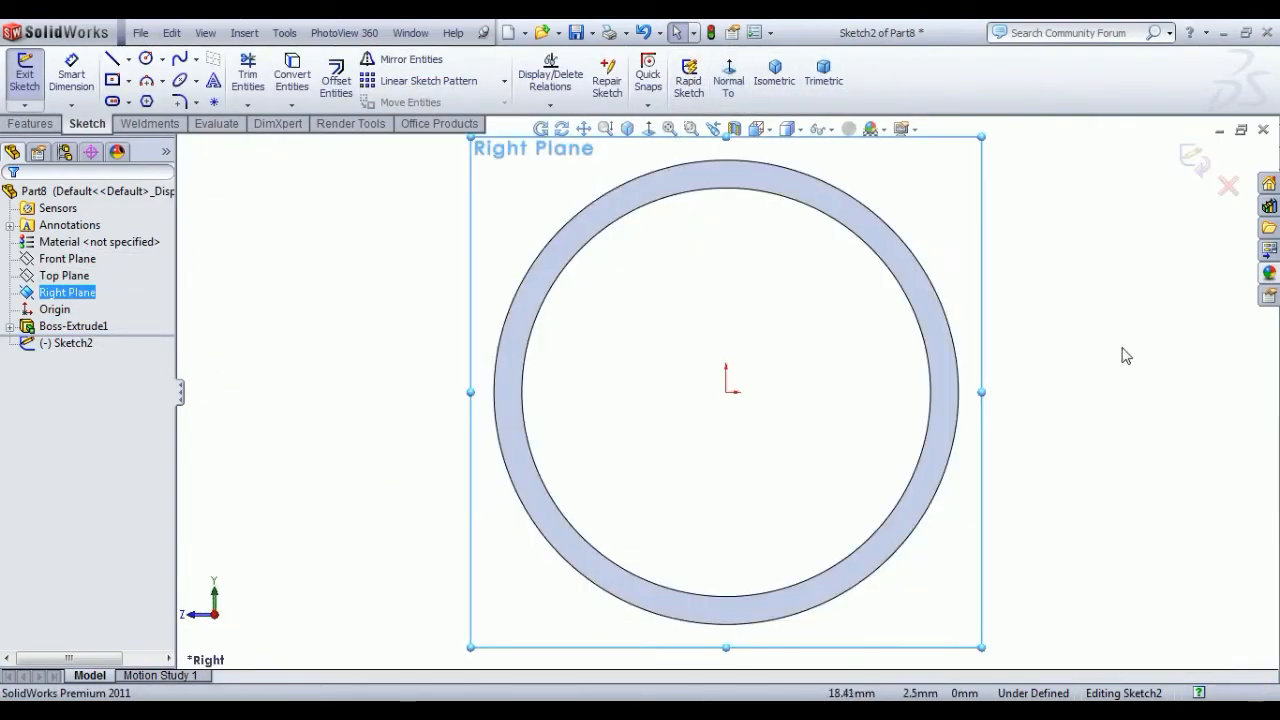
left_click(1122, 348)
scroll(991, 334, "up", 2)
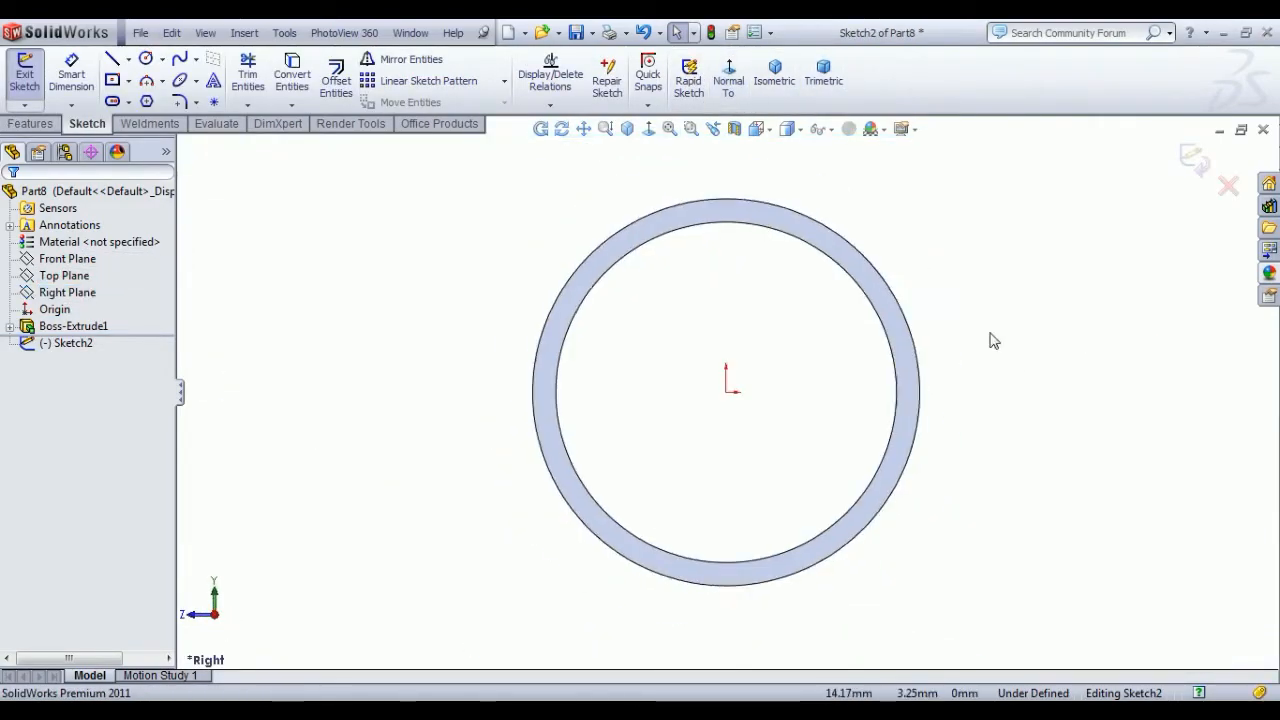
left_click(651, 252)
left_click(292, 70)
left_click(11, 204)
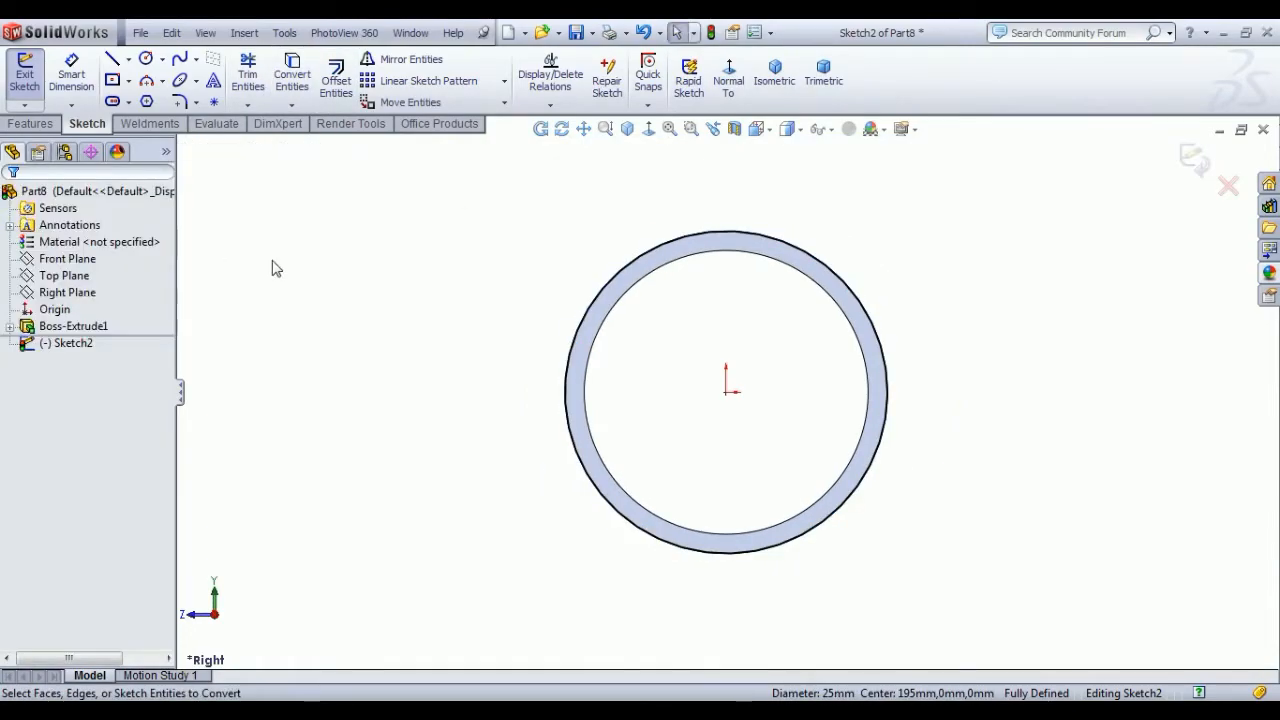
Step: Offset the converted circle 4 mm outward with the offset dimension added
left_click(338, 84)
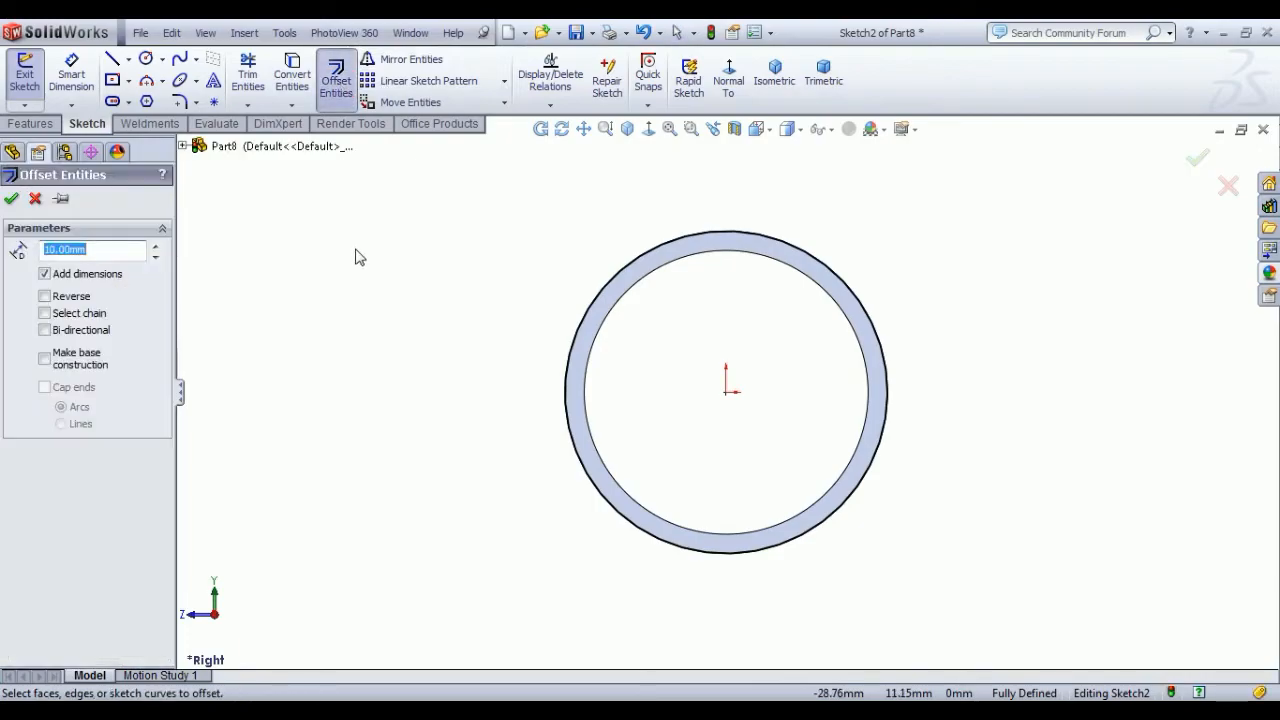
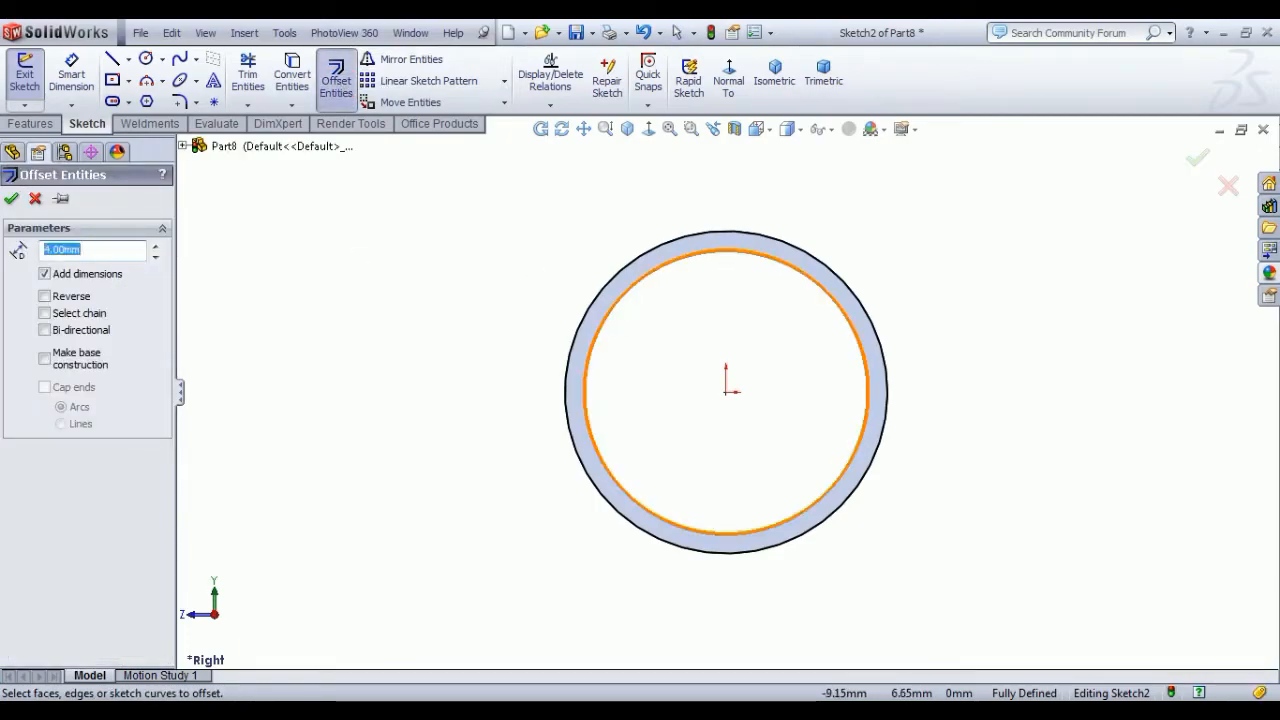
left_click(598, 310)
left_click(446, 319)
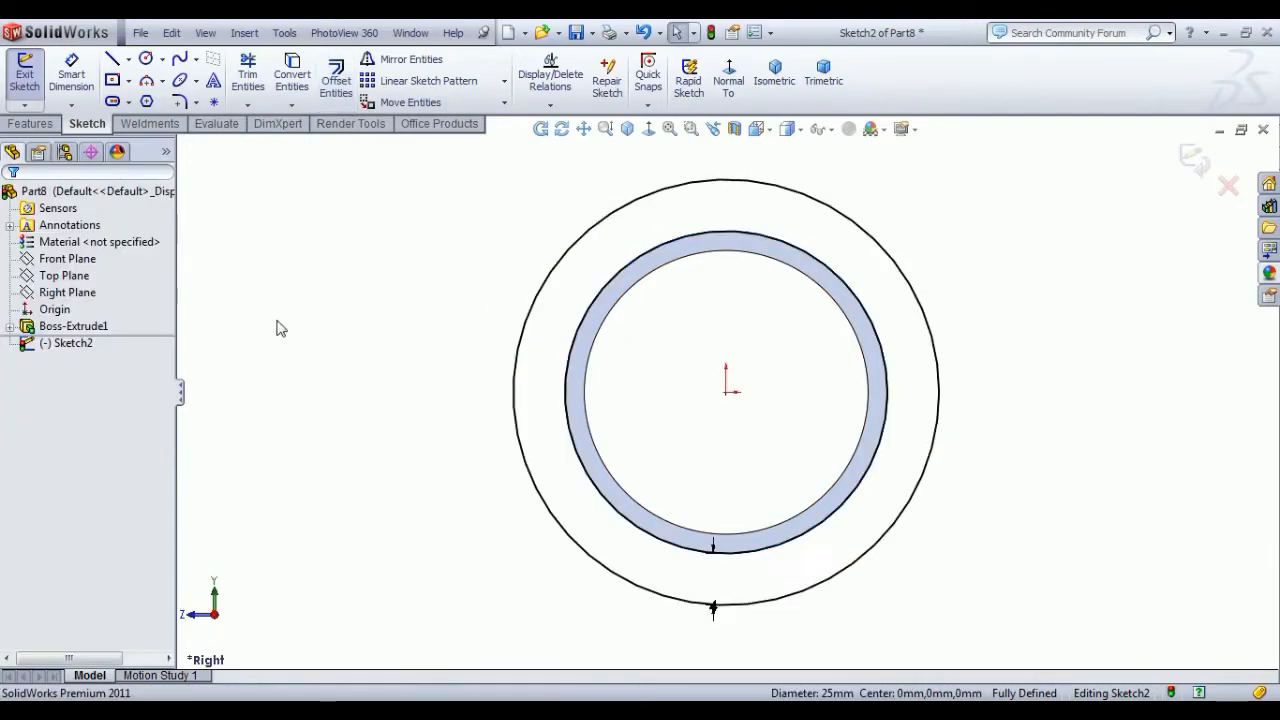
Step: Draw a vertical centerline about 75 mm long upward from the origin and leave the line tool
scroll(716, 378, "up", 10)
scroll(757, 312, "down", 4)
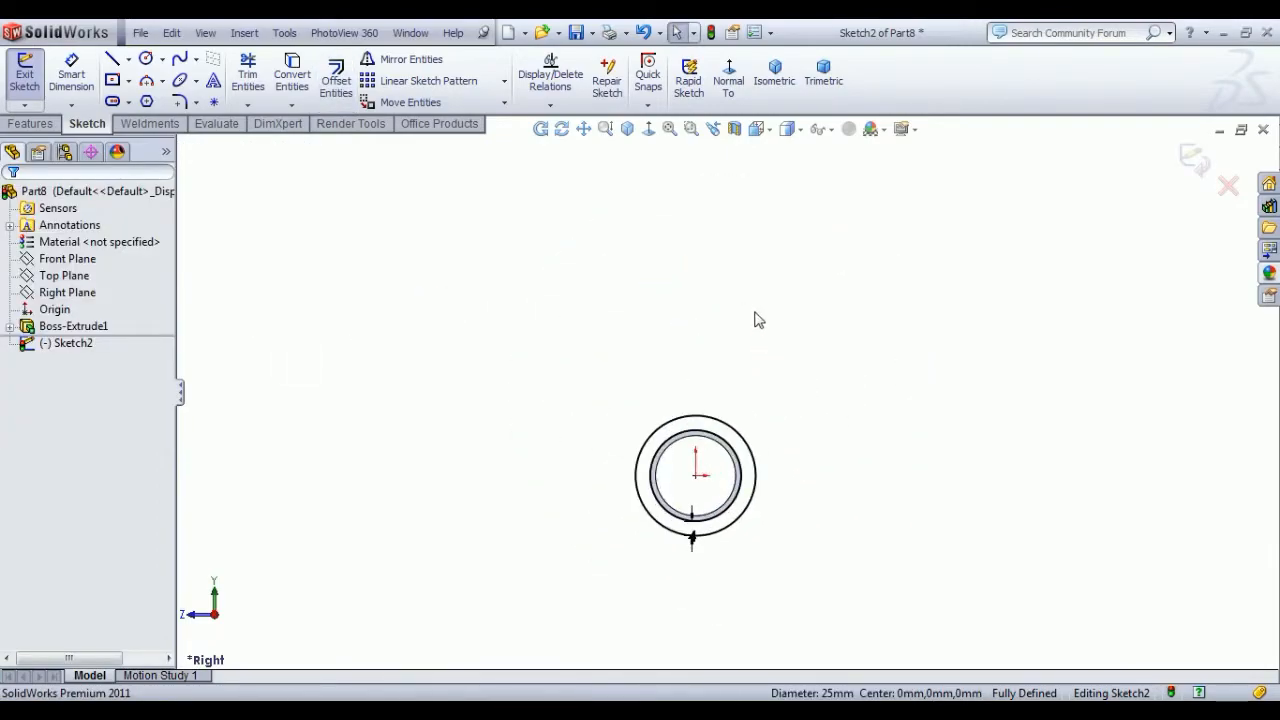
left_click(128, 59)
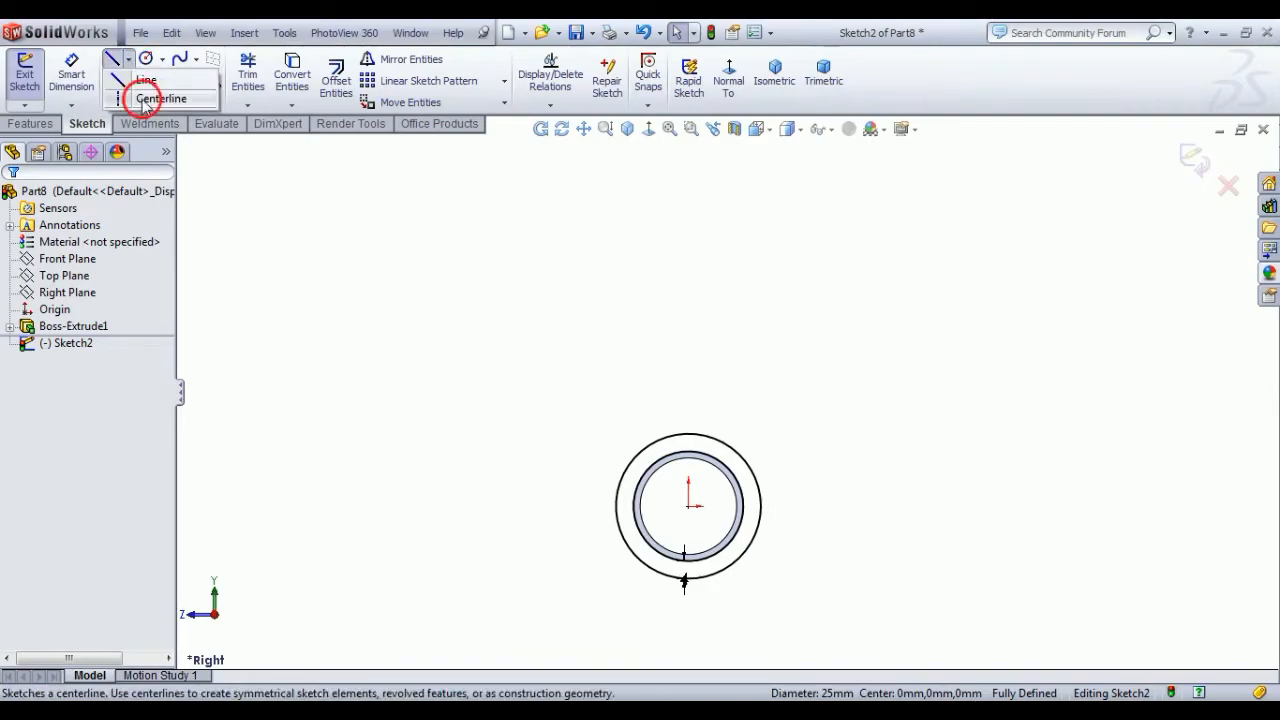
left_click(150, 98)
left_click(688, 506)
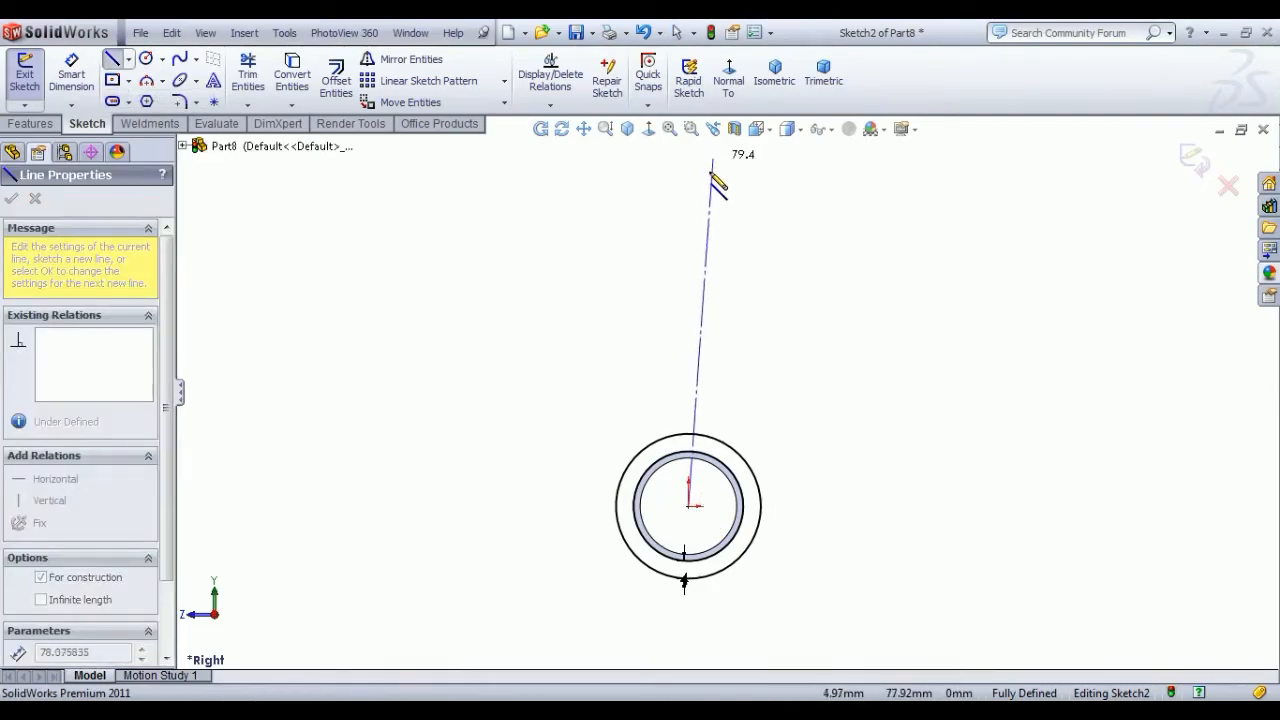
left_click(688, 180)
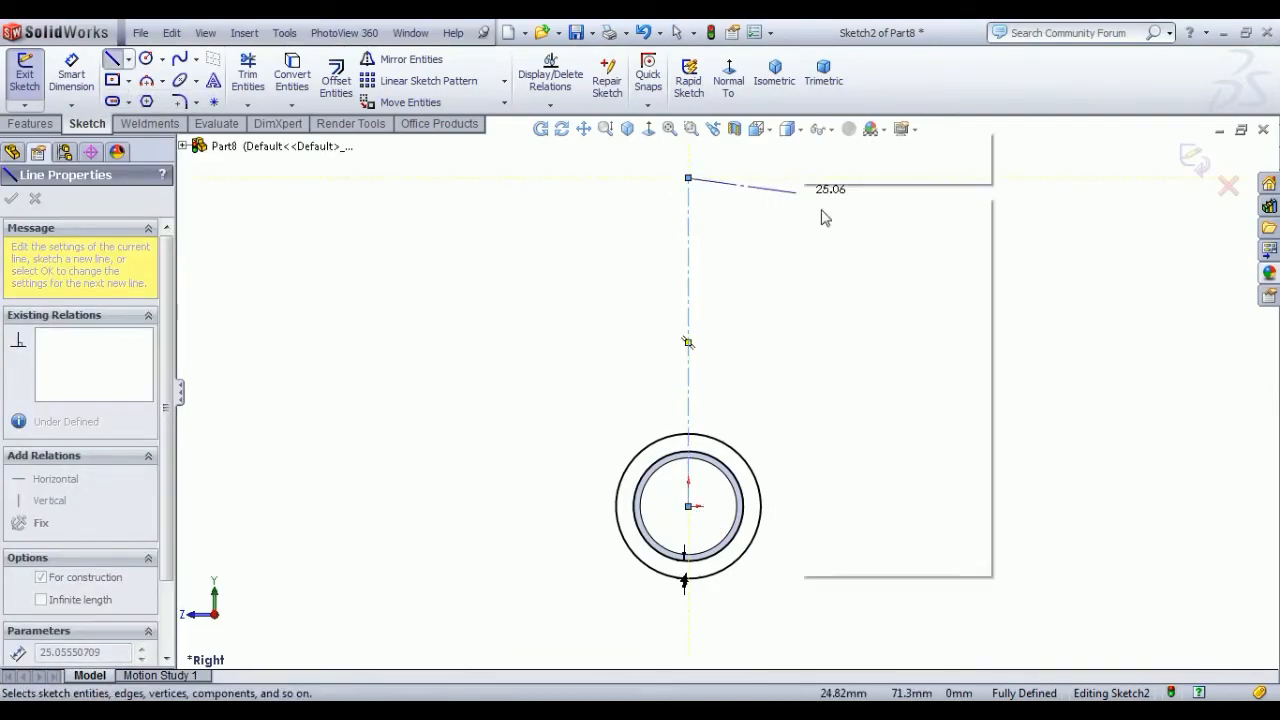
left_click(111, 61)
Step: Draw two concentric circles centred on the centerline's upper end, the inner one about 14 mm in diameter
left_click(145, 59)
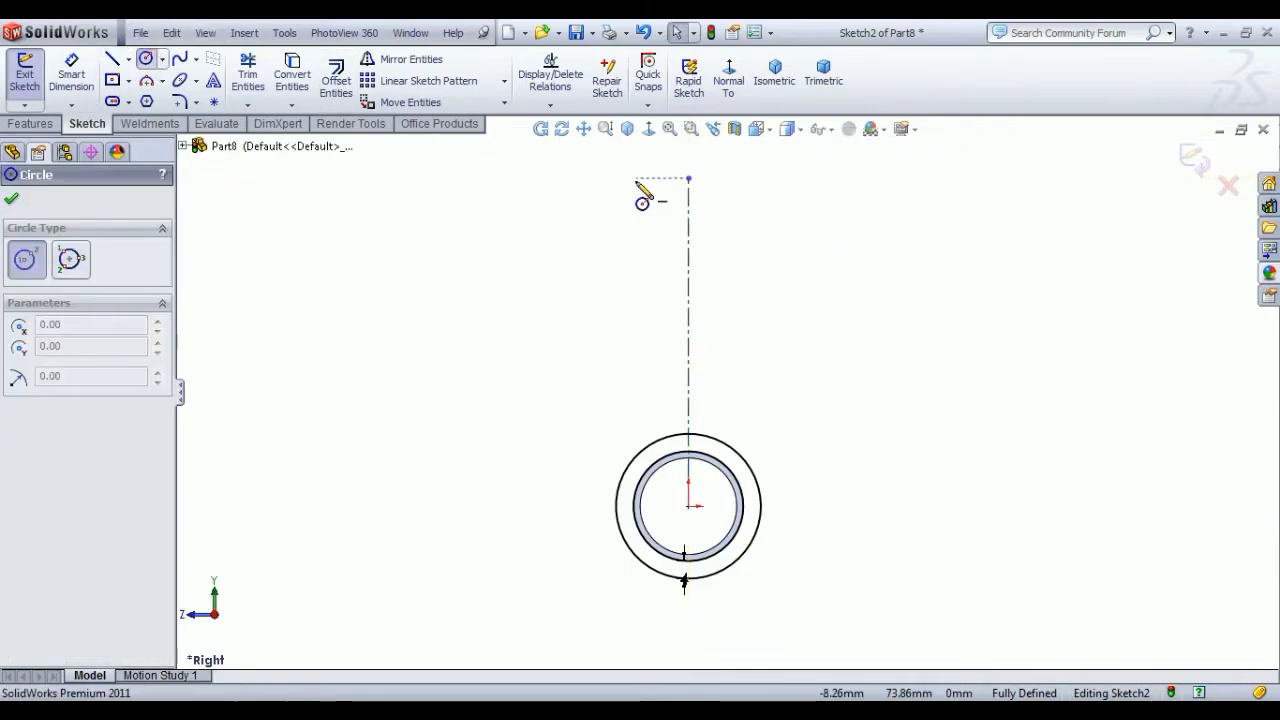
left_click(688, 179)
left_click(694, 214)
left_click(688, 179)
left_click(709, 200)
right_click(802, 246)
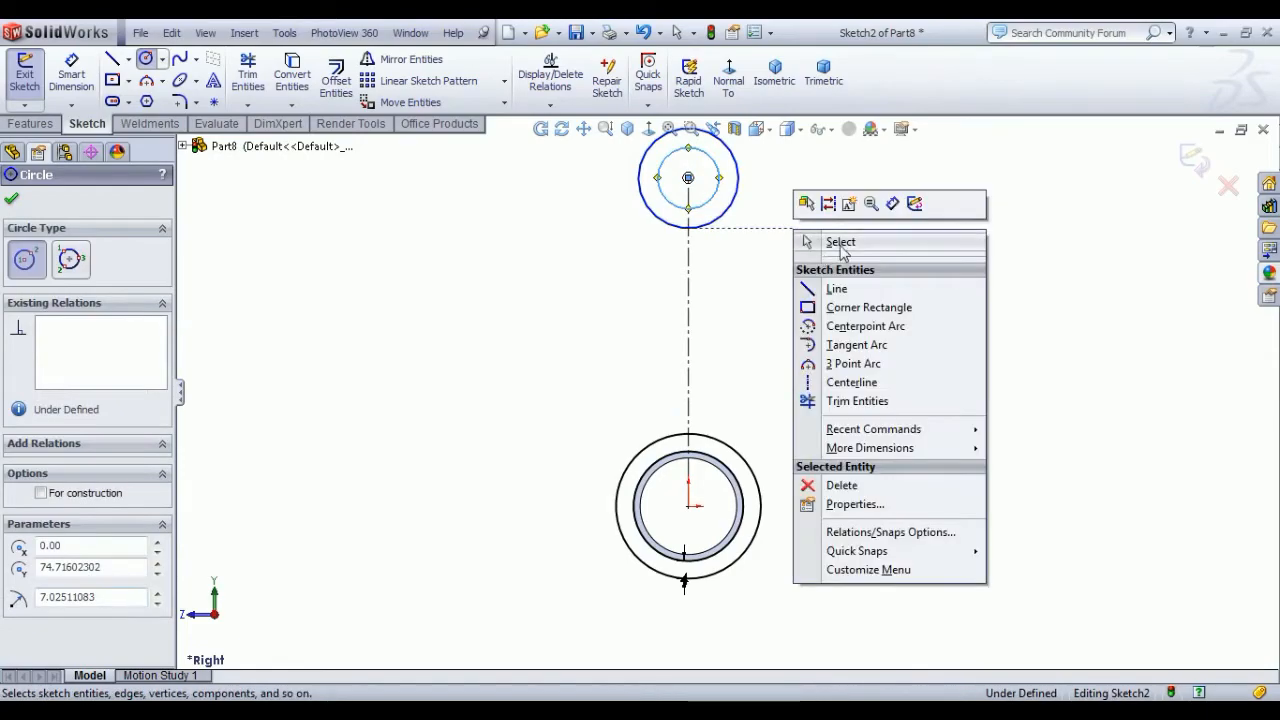
left_click(836, 252)
scroll(810, 360, "up", 2)
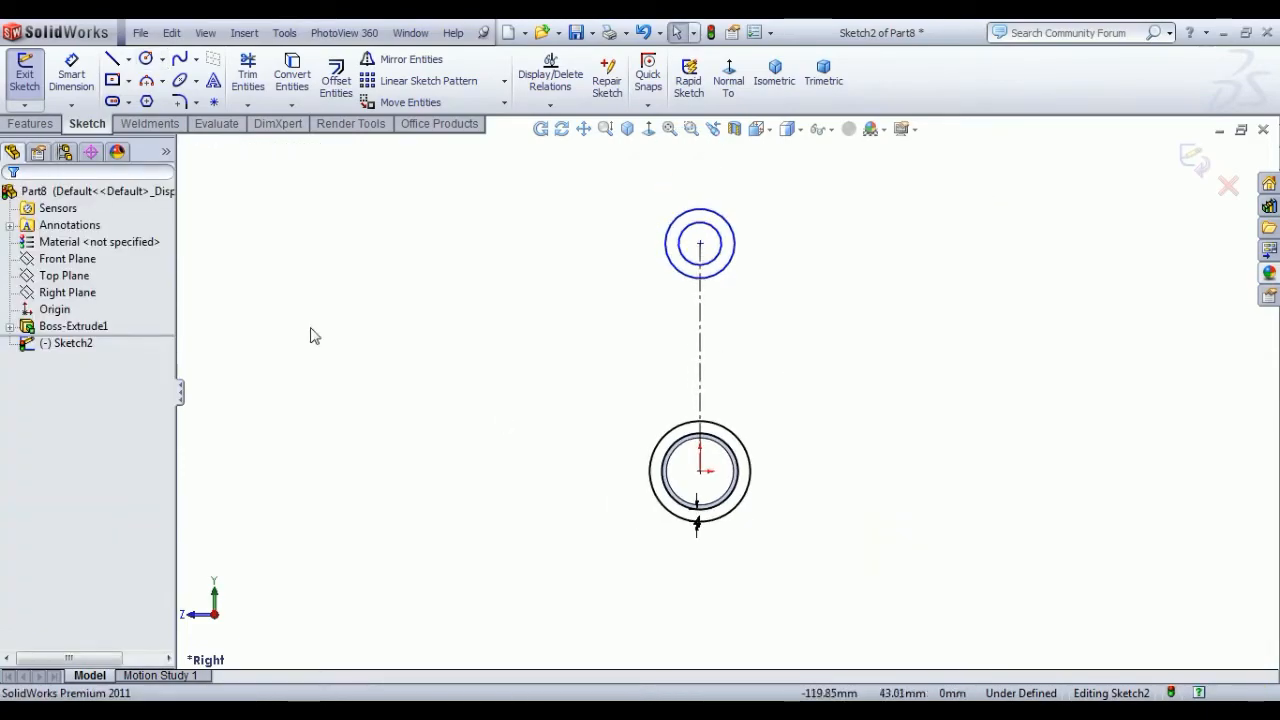
Step: Dimension the diameter of the larger circle at the centerline's upper end to 20 mm
left_click(71, 75)
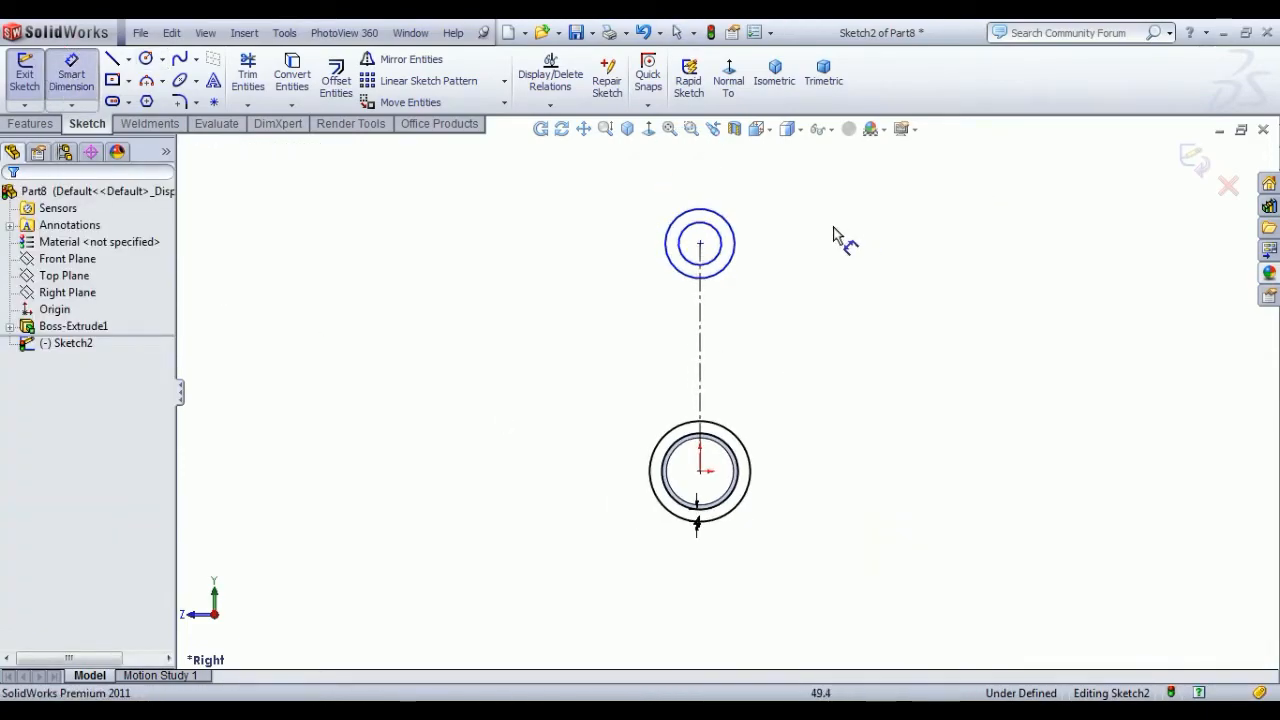
left_click(740, 222)
left_click(777, 186)
type("20")
key("Return")
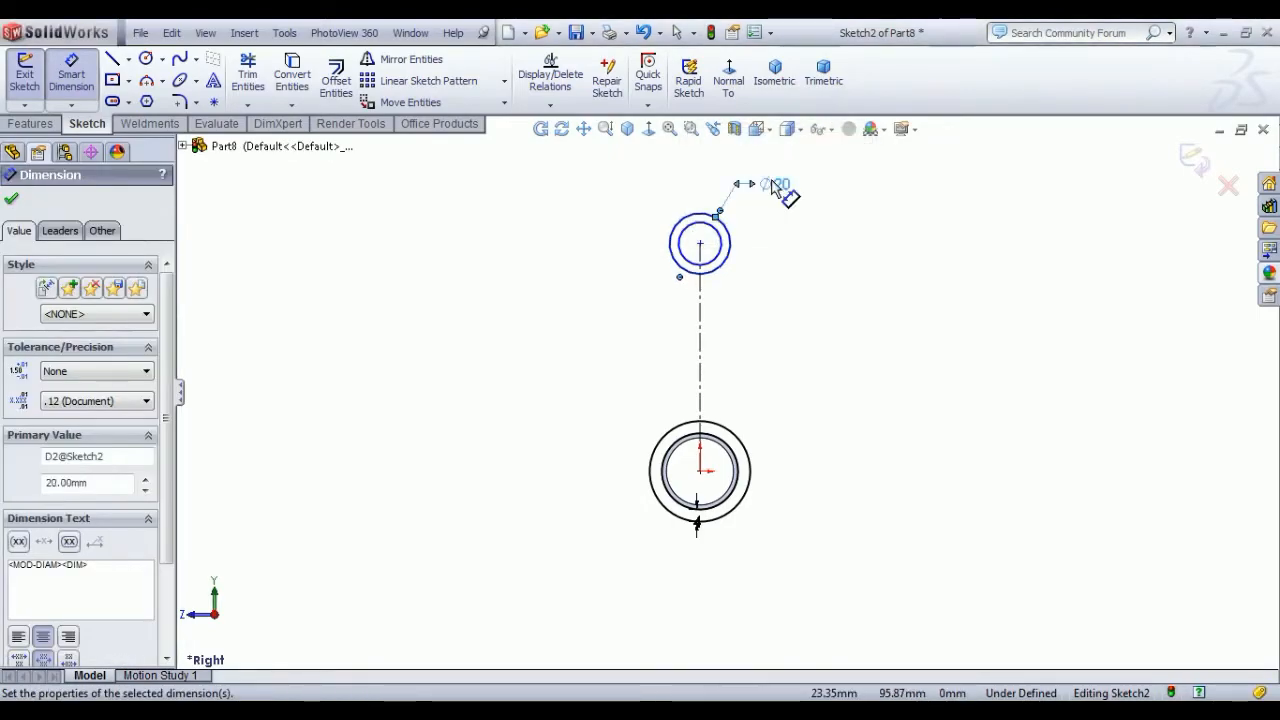
Step: Dimension the smaller upper circle's diameter to 8 mm and leave the dimension tool
left_click(722, 246)
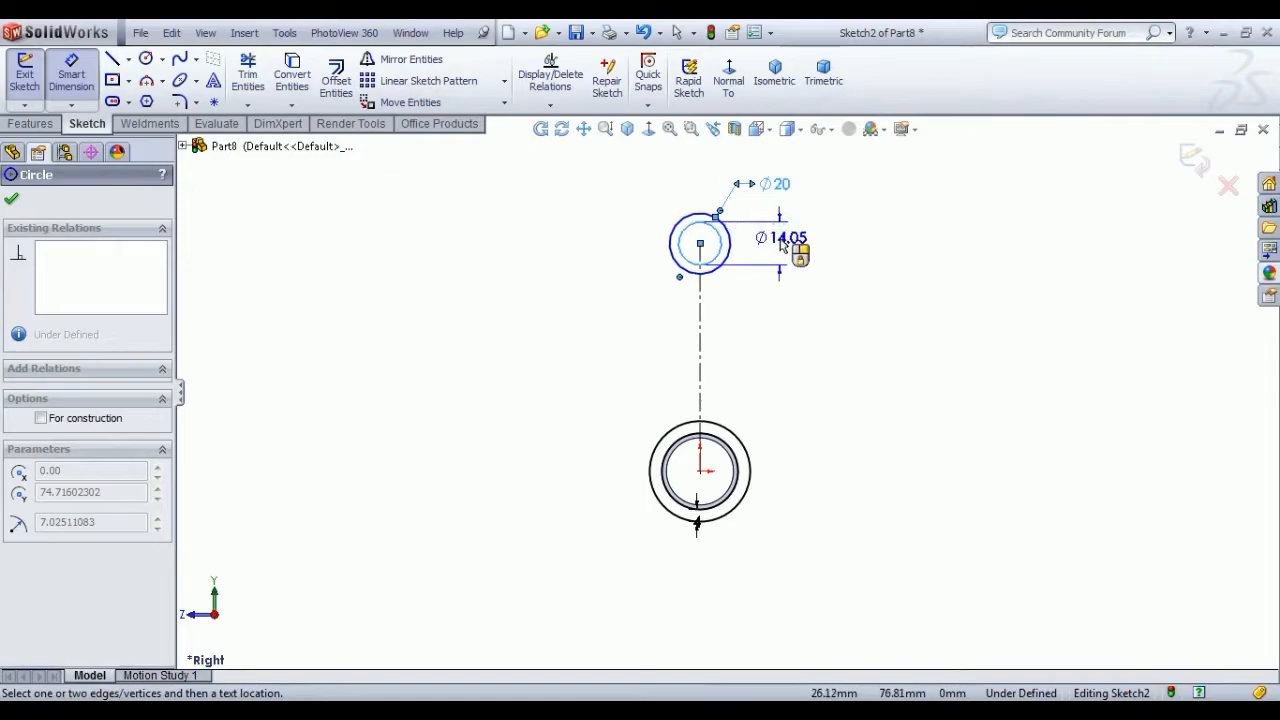
left_click(782, 245)
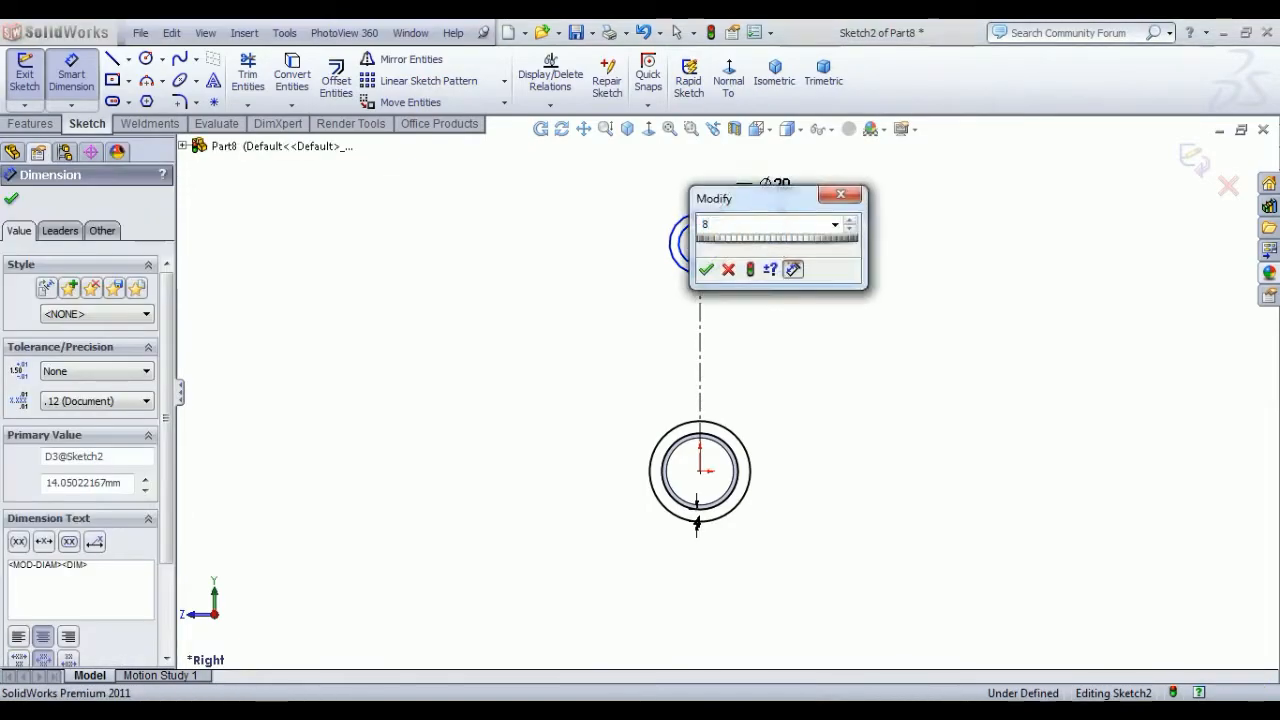
key("Return")
right_click(808, 225)
left_click(857, 240)
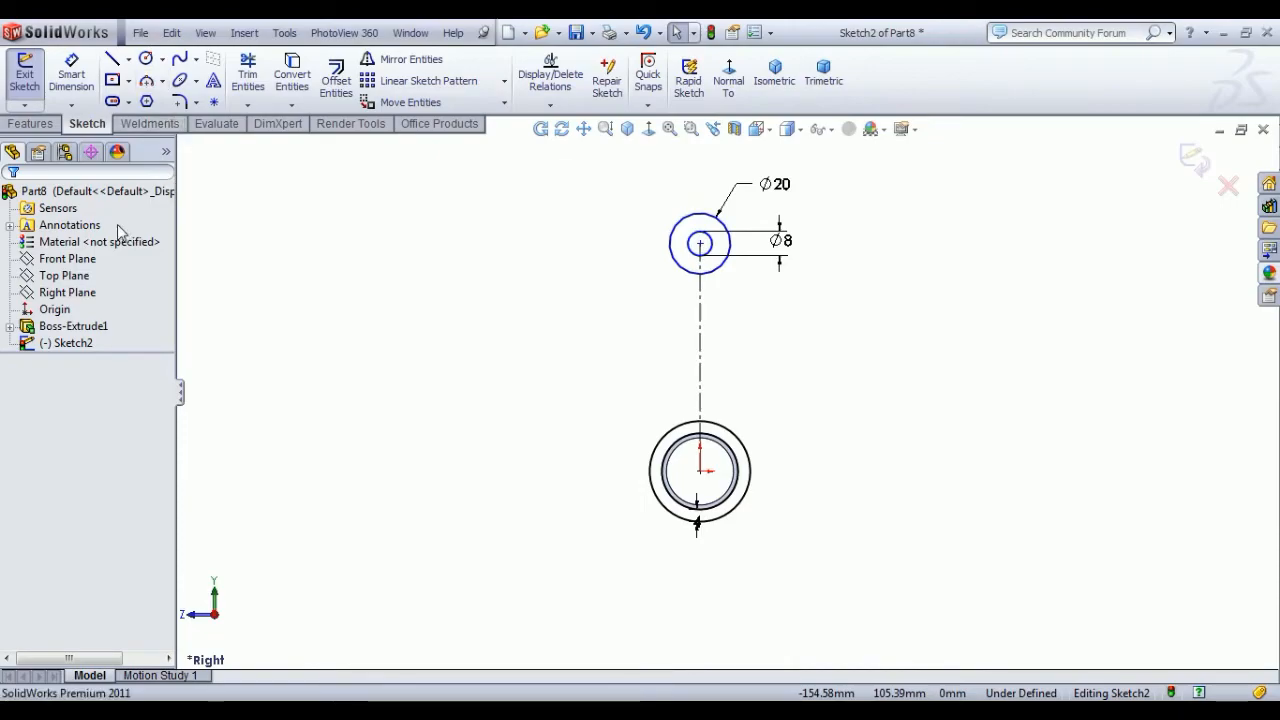
Step: Dimension the overall height from the lower offset circle's bottom to the 20 mm circle's top as 118 mm
left_click(71, 104)
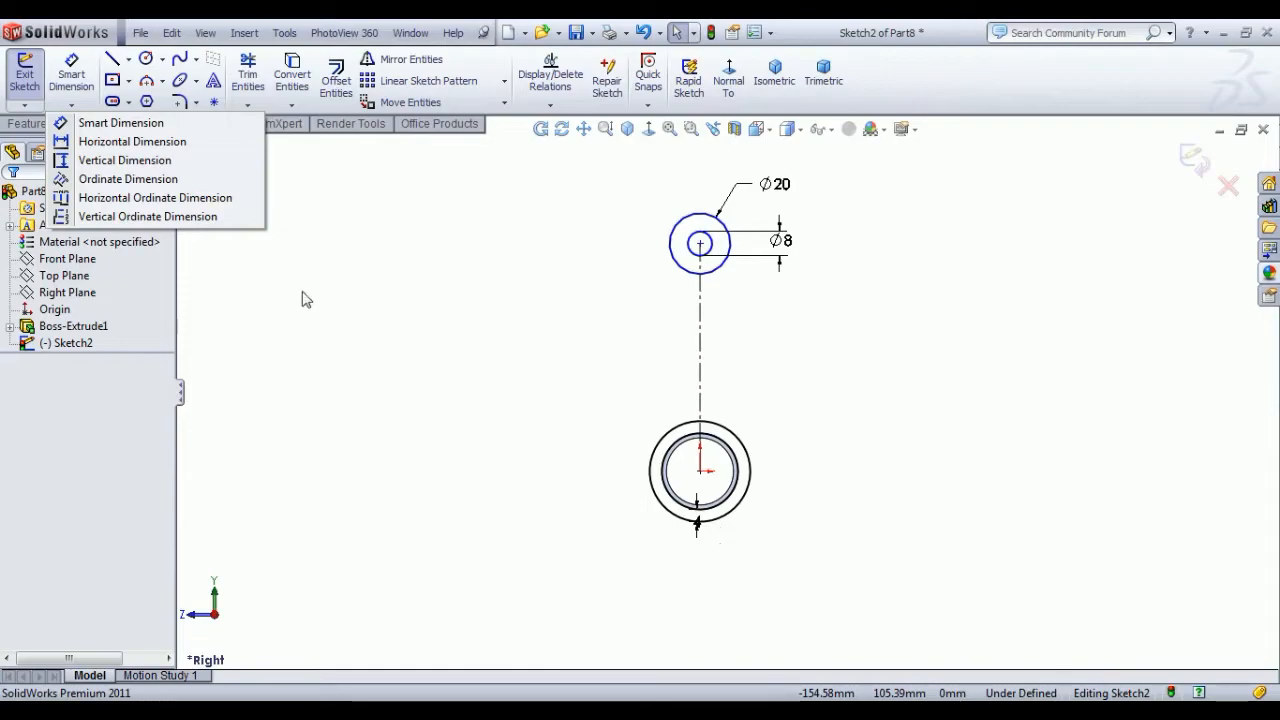
left_click(71, 70)
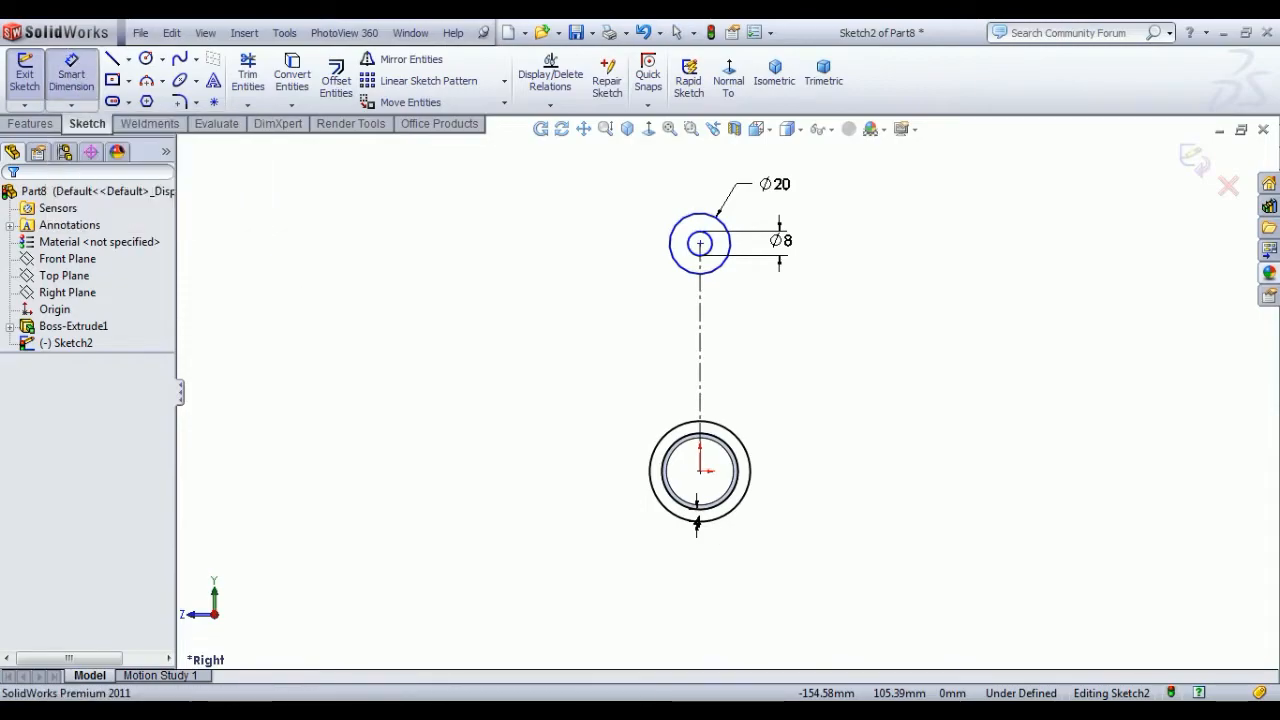
left_click(720, 515)
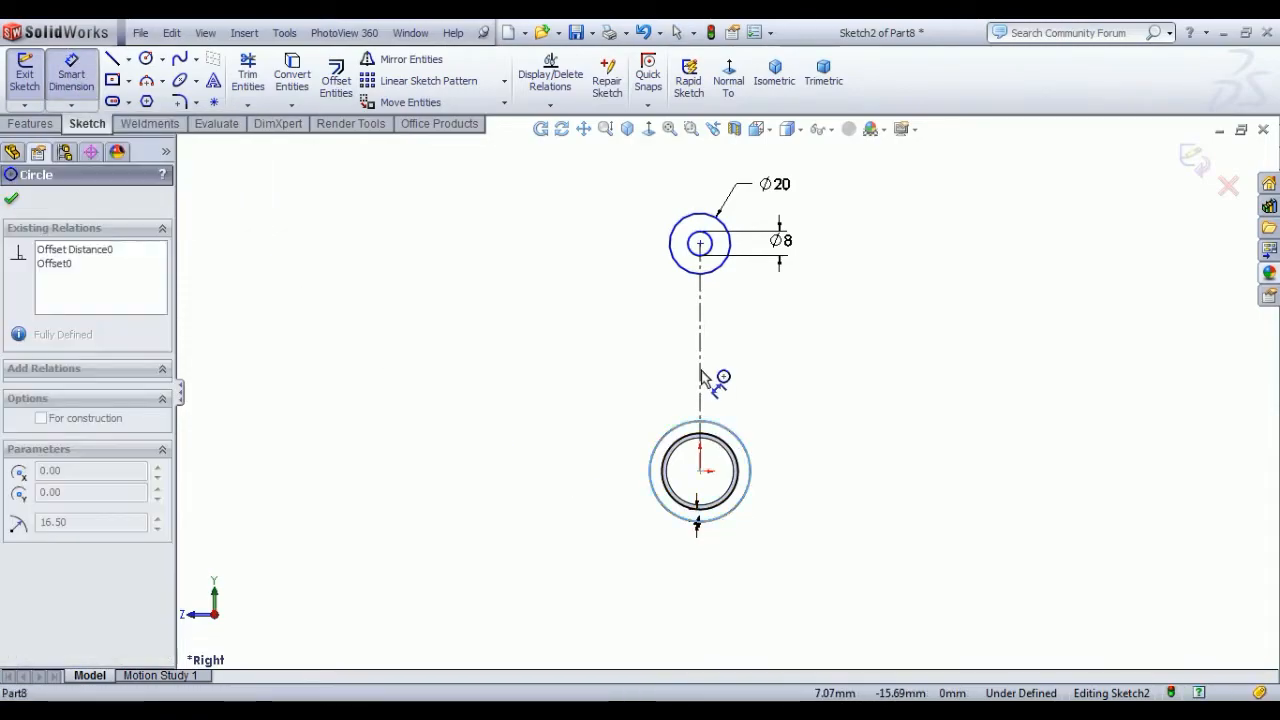
left_click(710, 216)
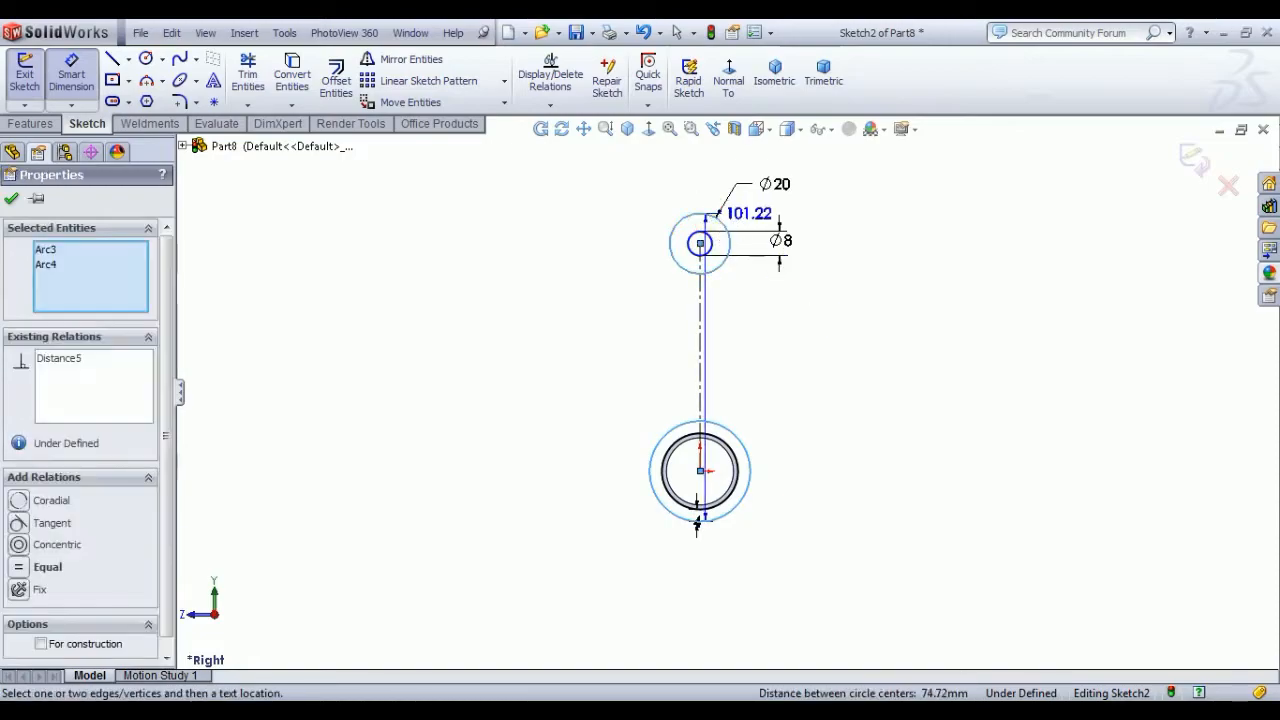
left_click(836, 362)
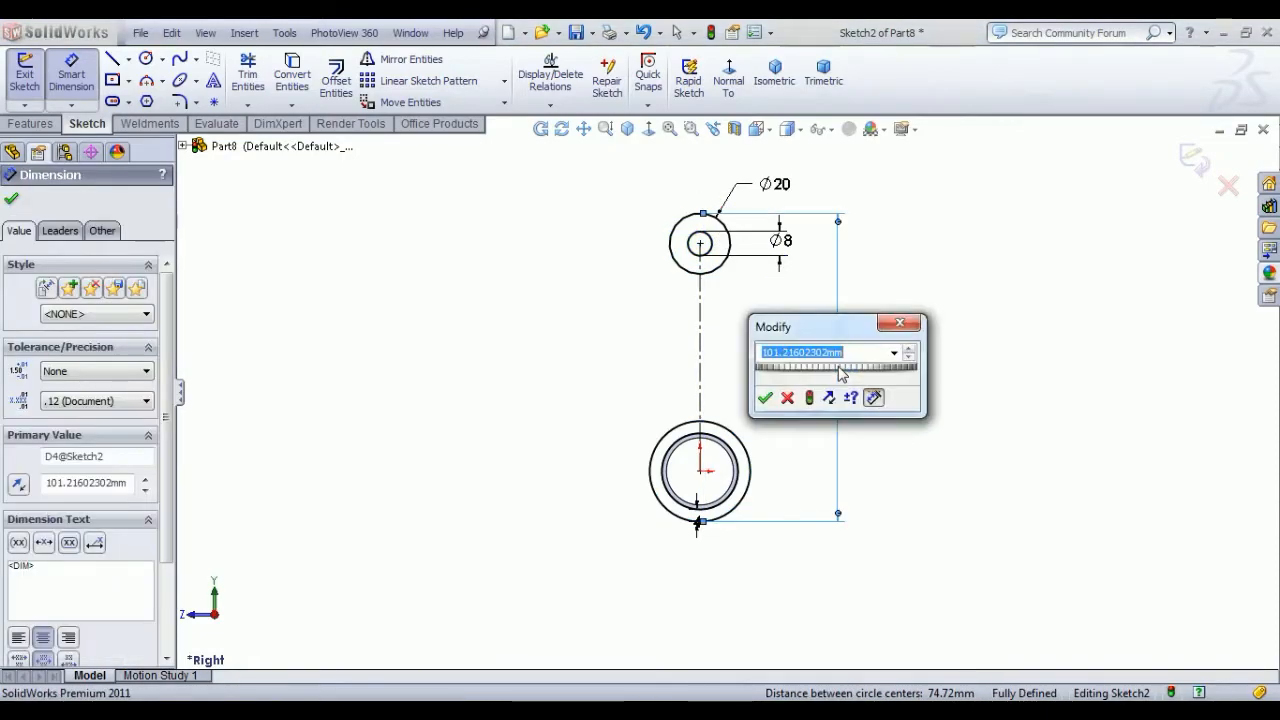
type("118")
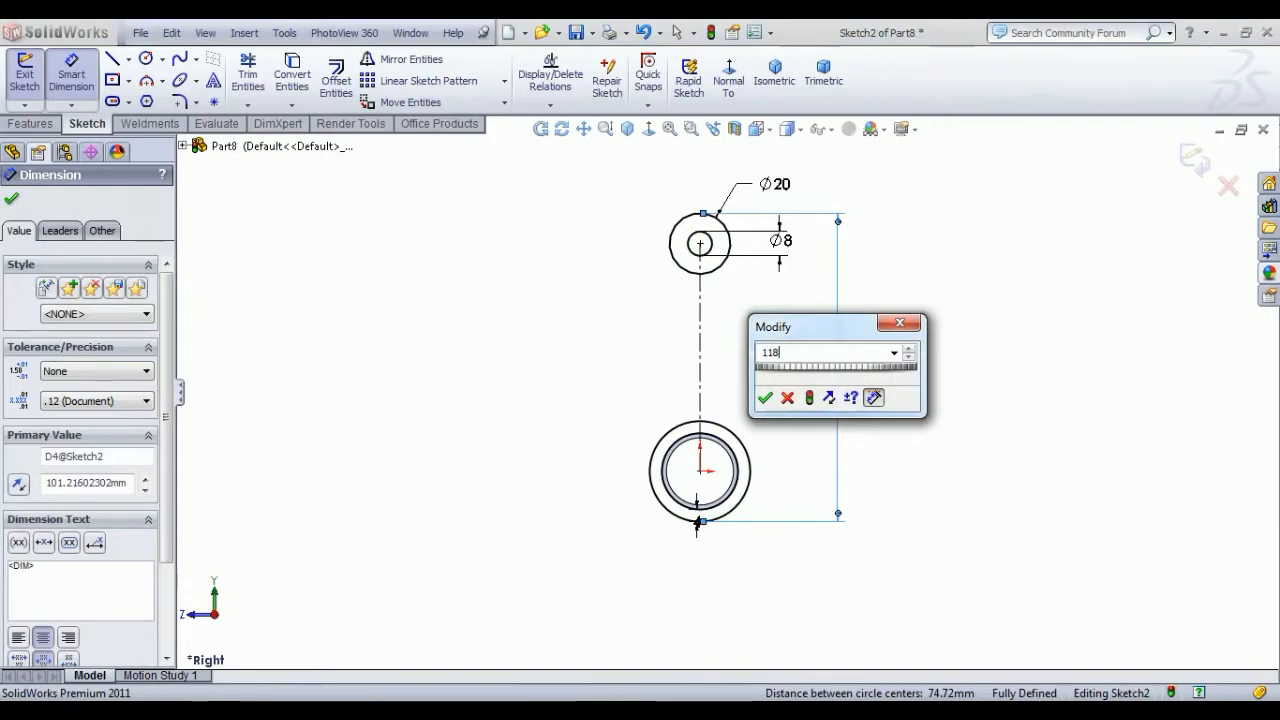
key("Return")
right_click(941, 302)
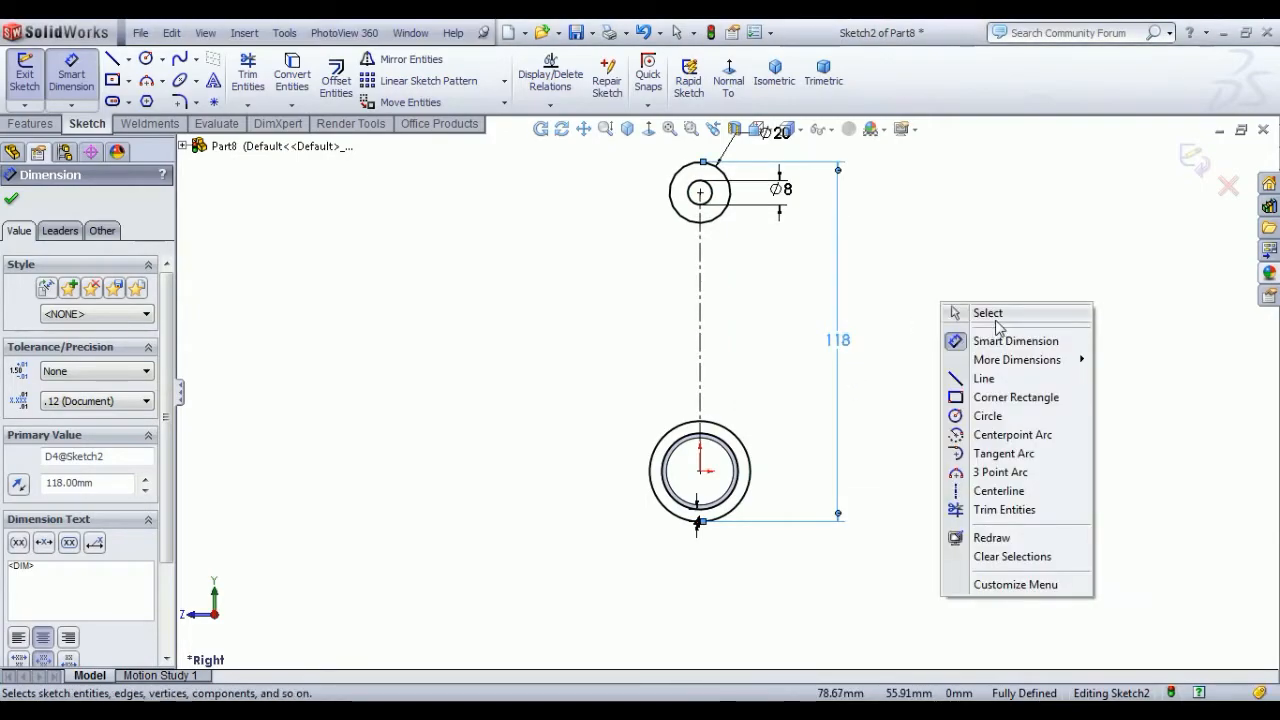
left_click(1004, 317)
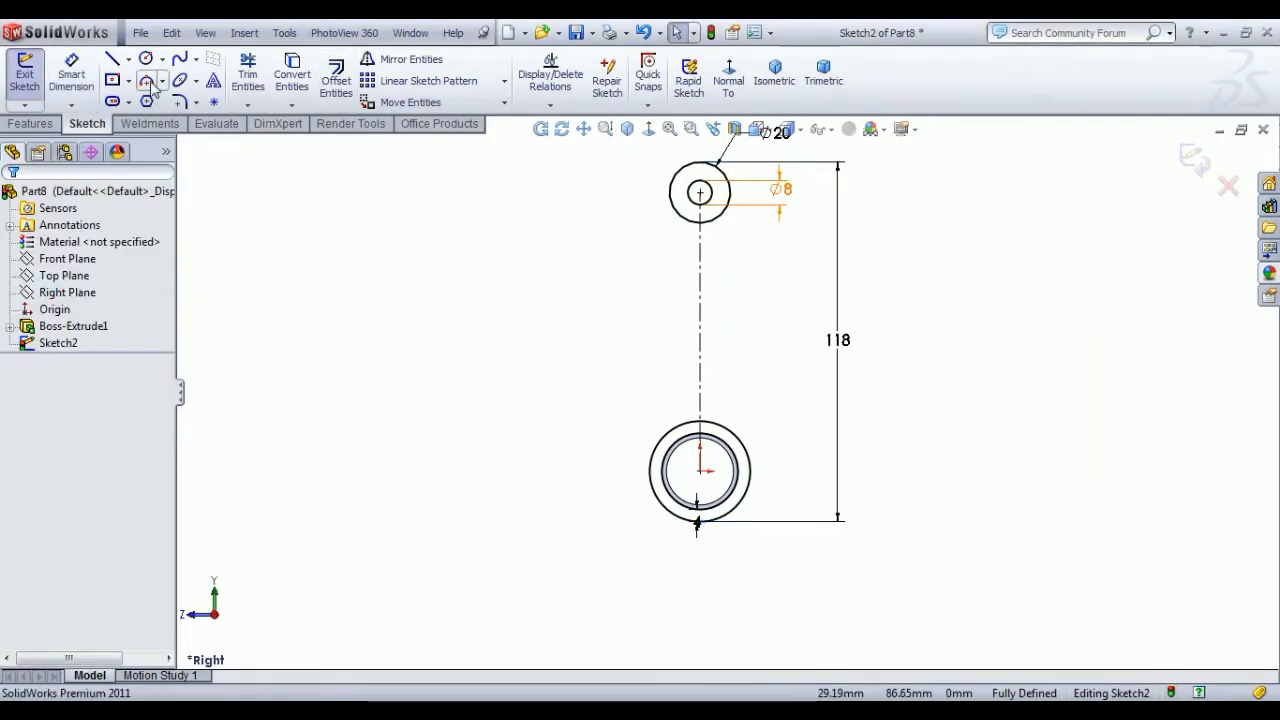
Step: Sketch three-point arcs joining the lower offset circle and the 20 mm circle on both sides, the left one about 140 mm in radius
left_click(147, 81)
left_click(656, 441)
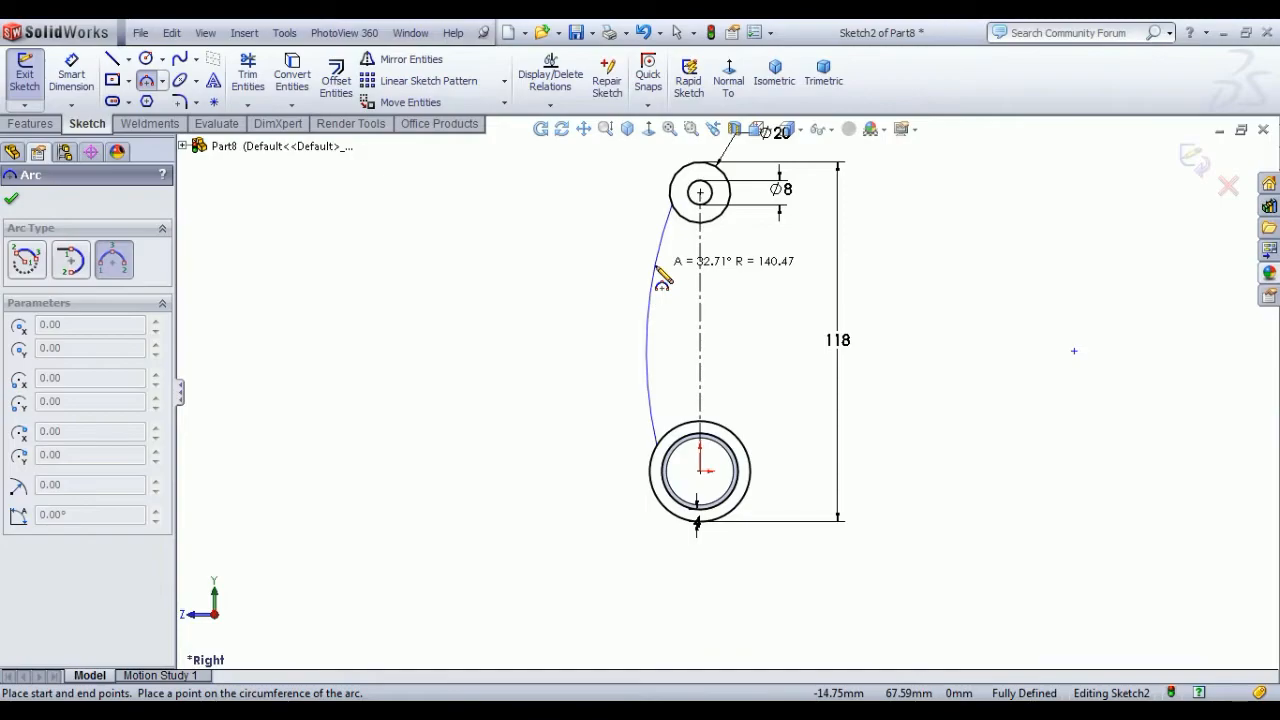
left_click(697, 283)
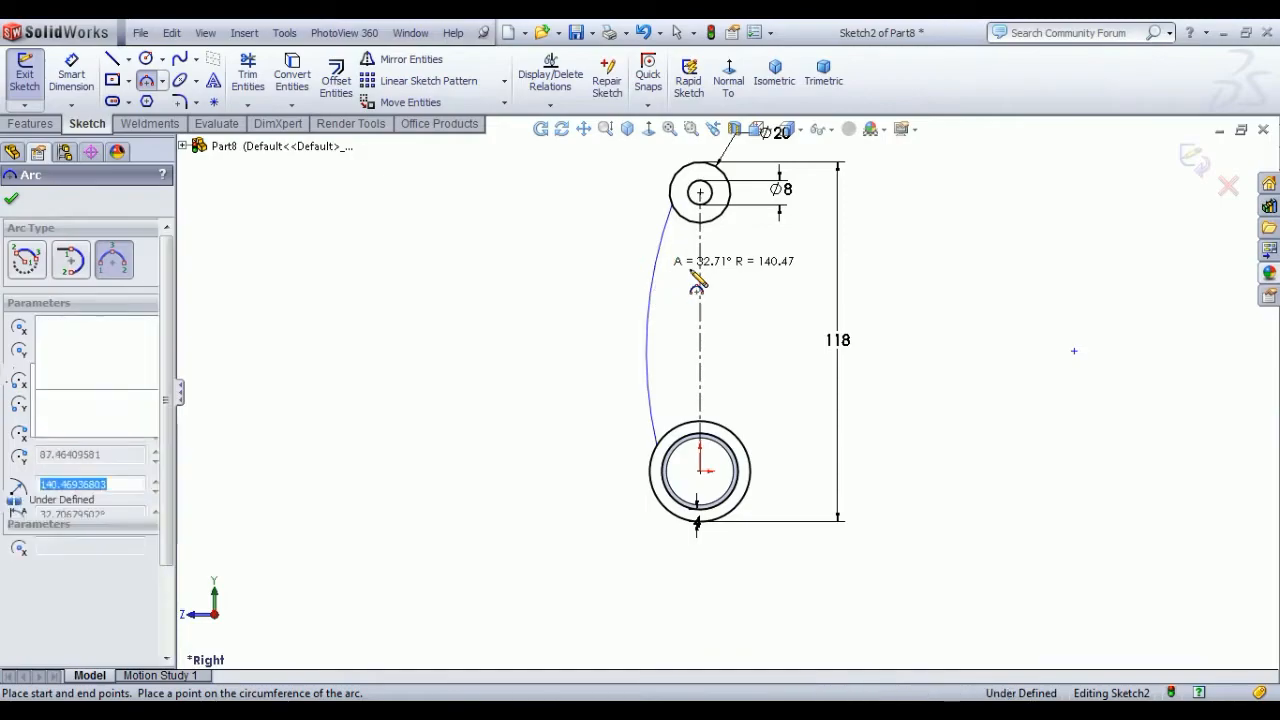
left_click(733, 212)
left_click(752, 424)
left_click(743, 335)
right_click(988, 246)
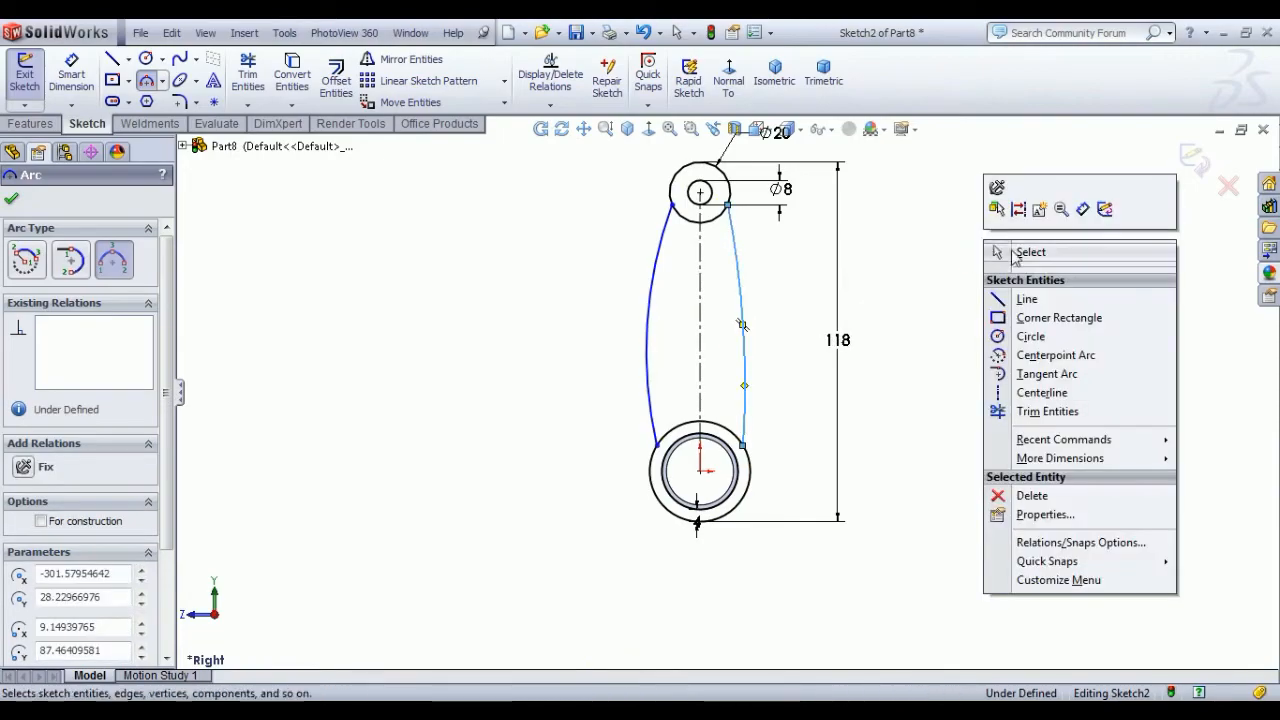
left_click(1000, 252)
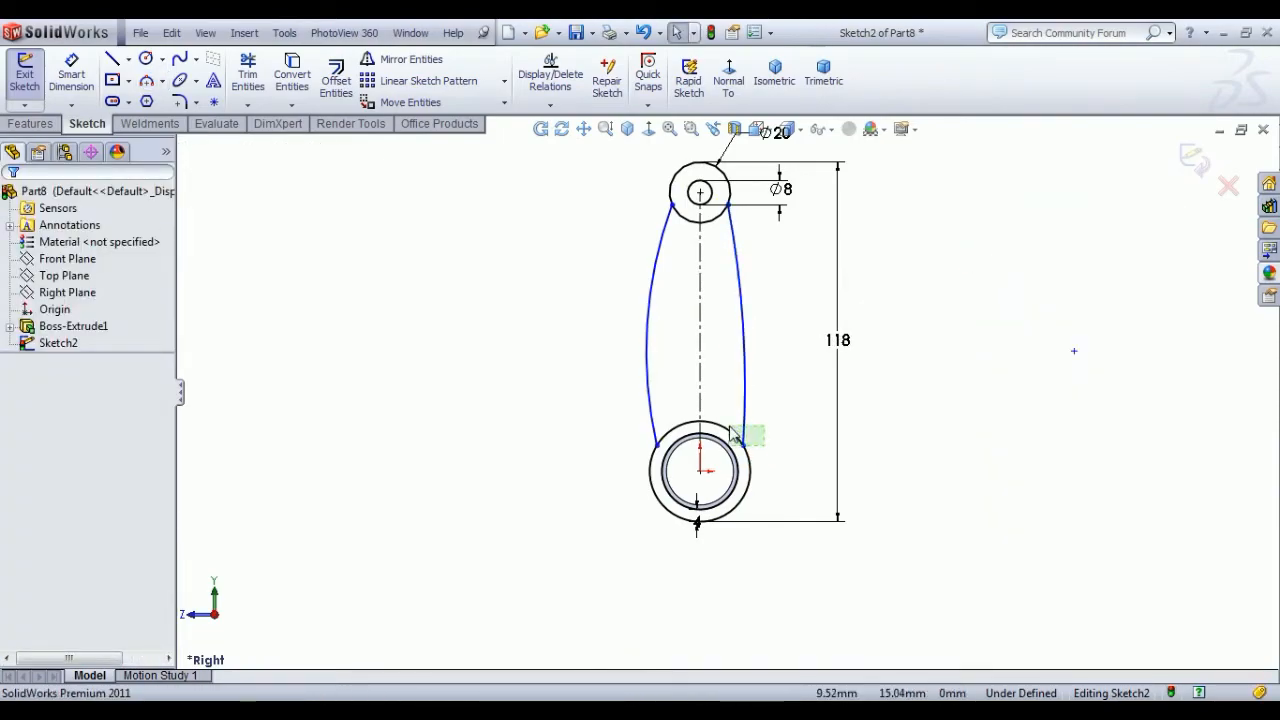
Step: Make the right arc tangent to the lower offset circle and to the upper 20 mm circle
left_click_drag(733, 432, 731, 428)
left_click(791, 342)
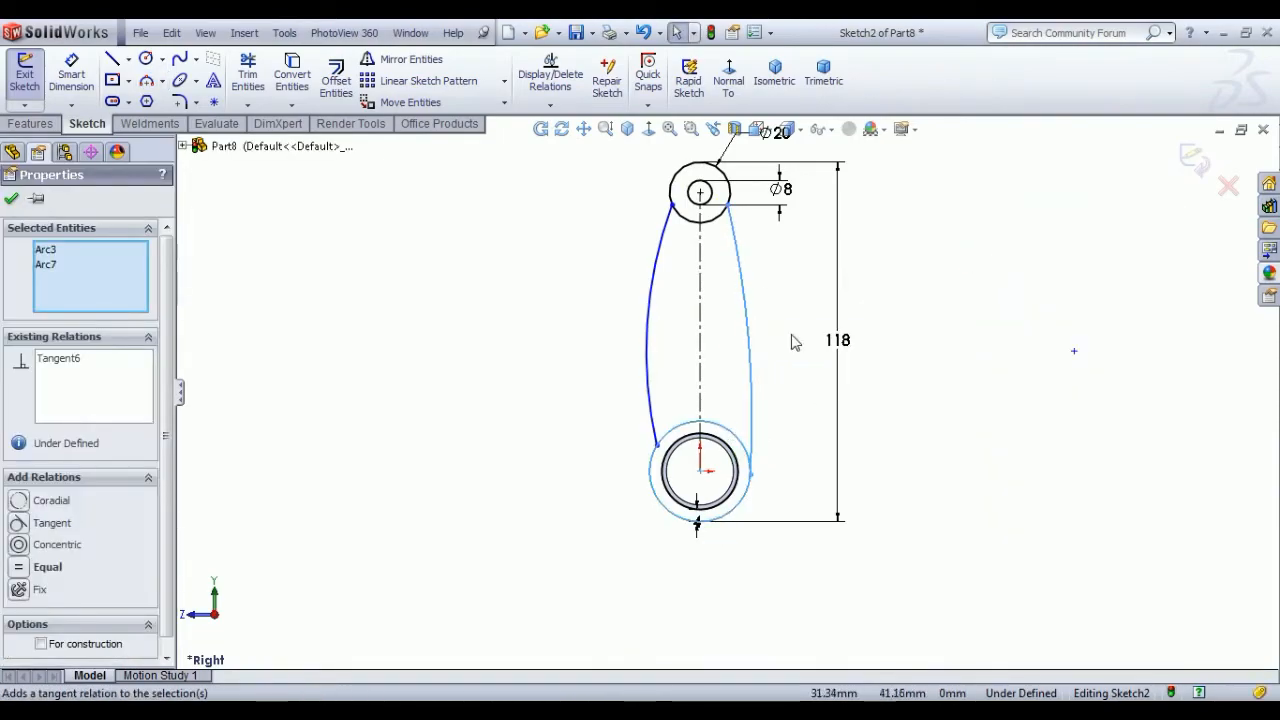
left_click(754, 223)
left_click_drag(721, 198, 719, 197)
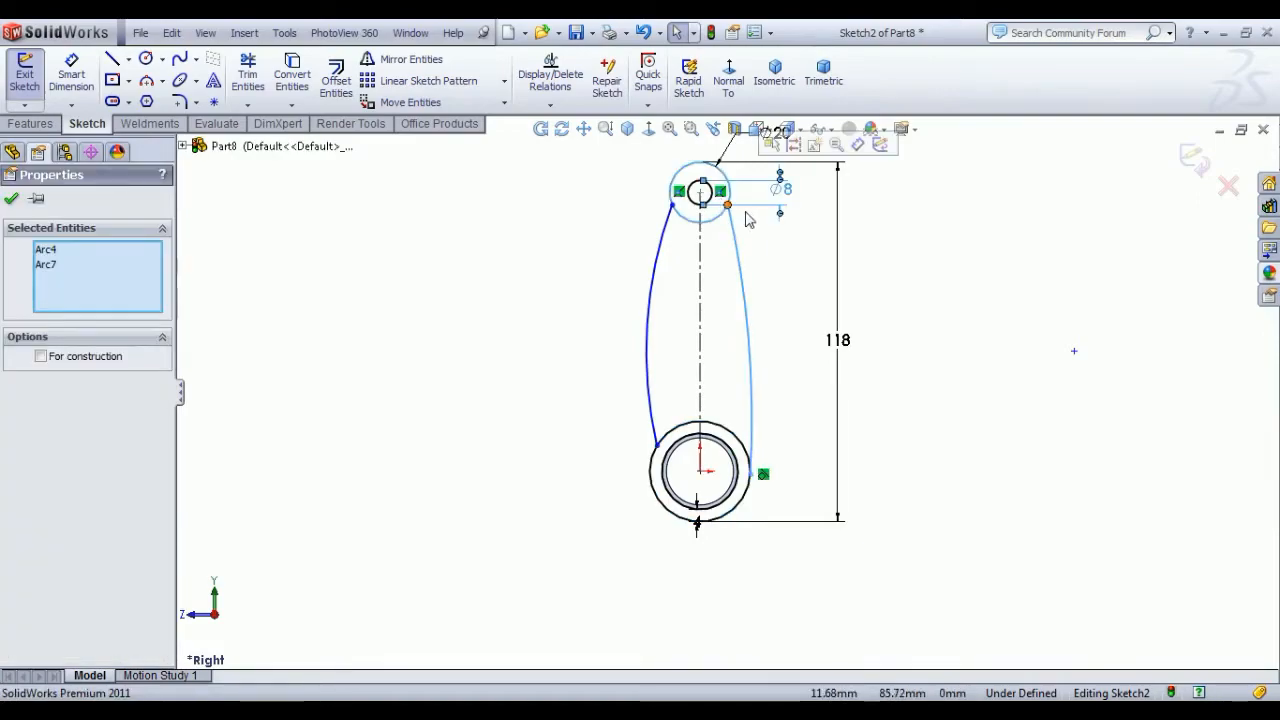
left_click(847, 213)
left_click(718, 226)
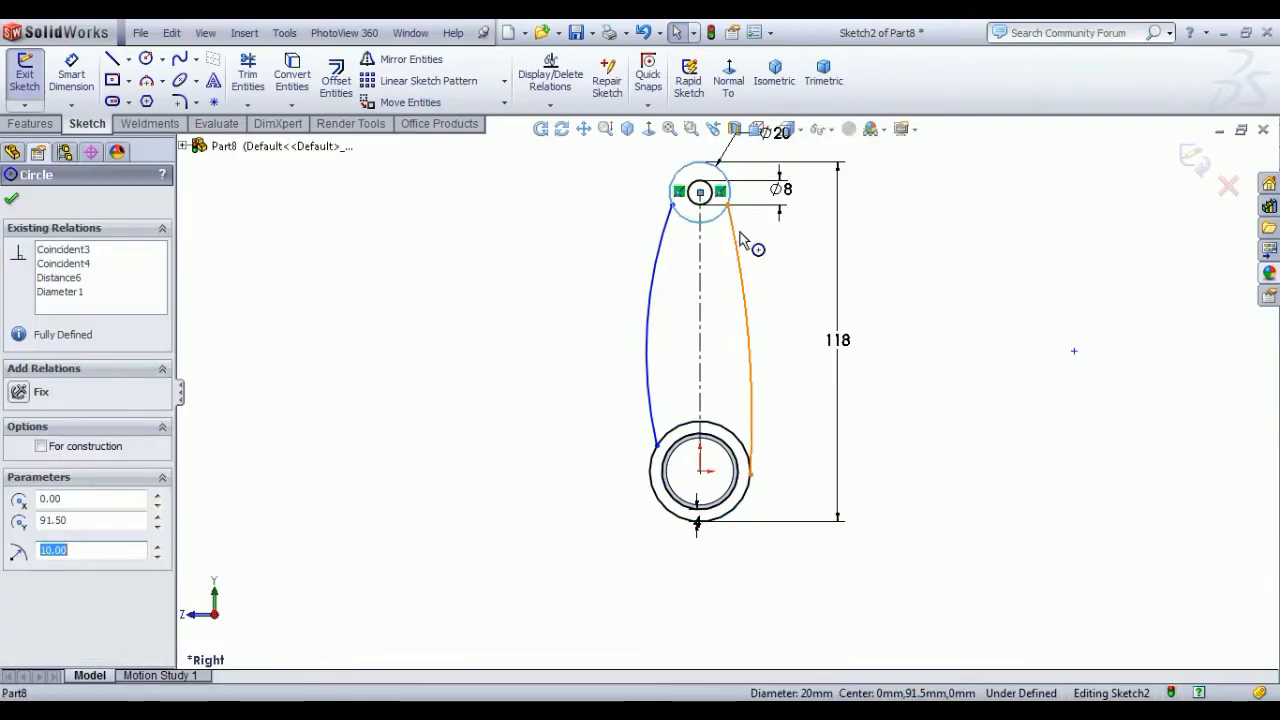
left_click(735, 233, "ctrl")
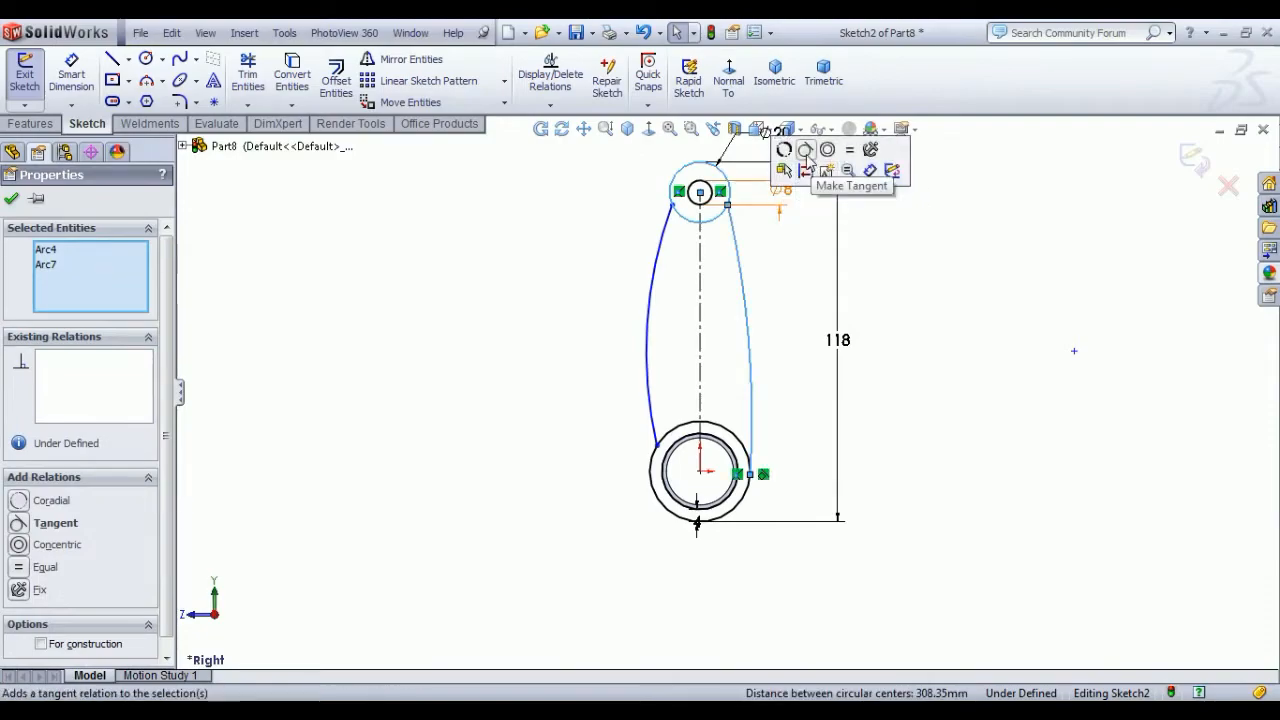
left_click(808, 151)
left_click(578, 320)
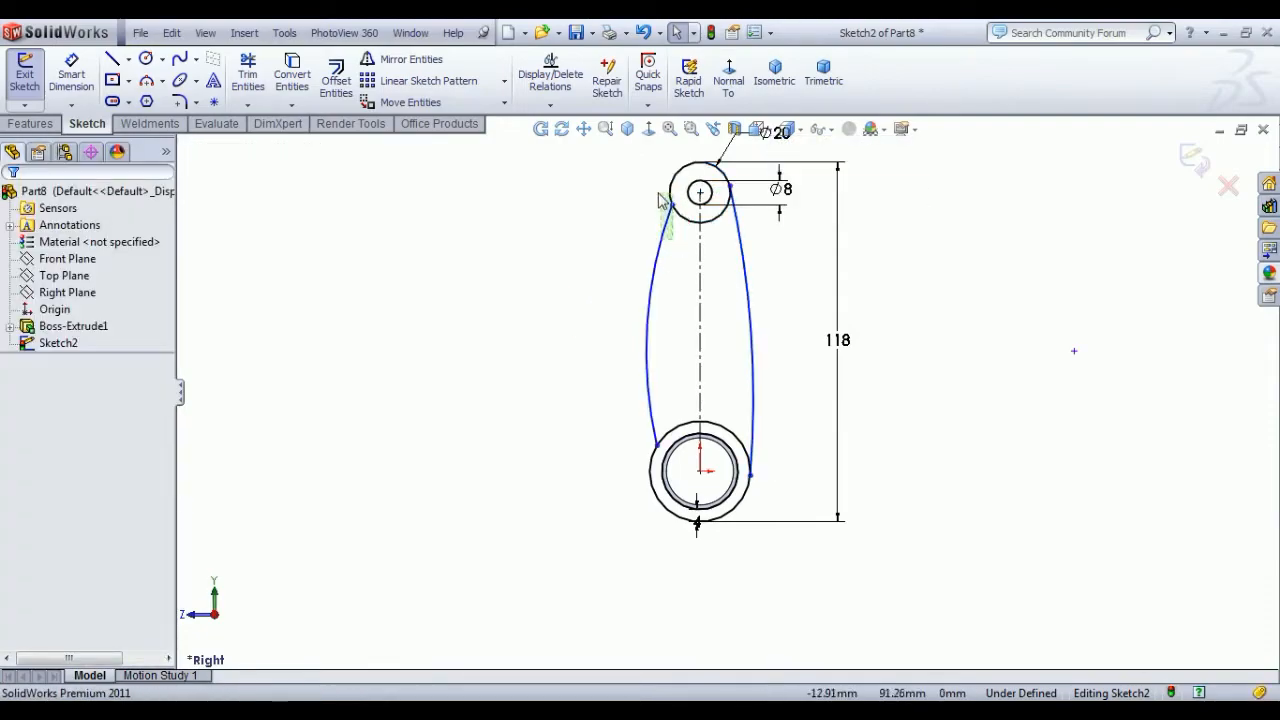
Step: Make the left arc tangent to the upper 20 mm circle and to the lower offset circle
left_click_drag(659, 193, 667, 201)
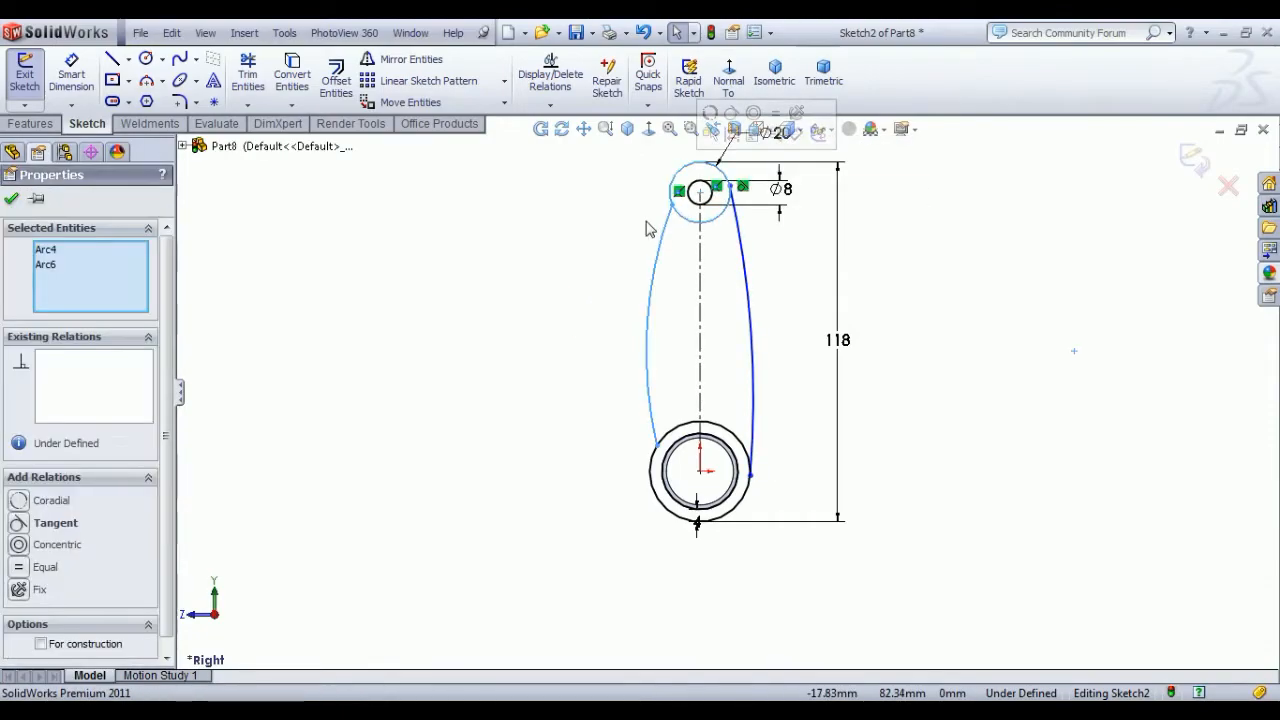
left_click(735, 118)
left_click(505, 317)
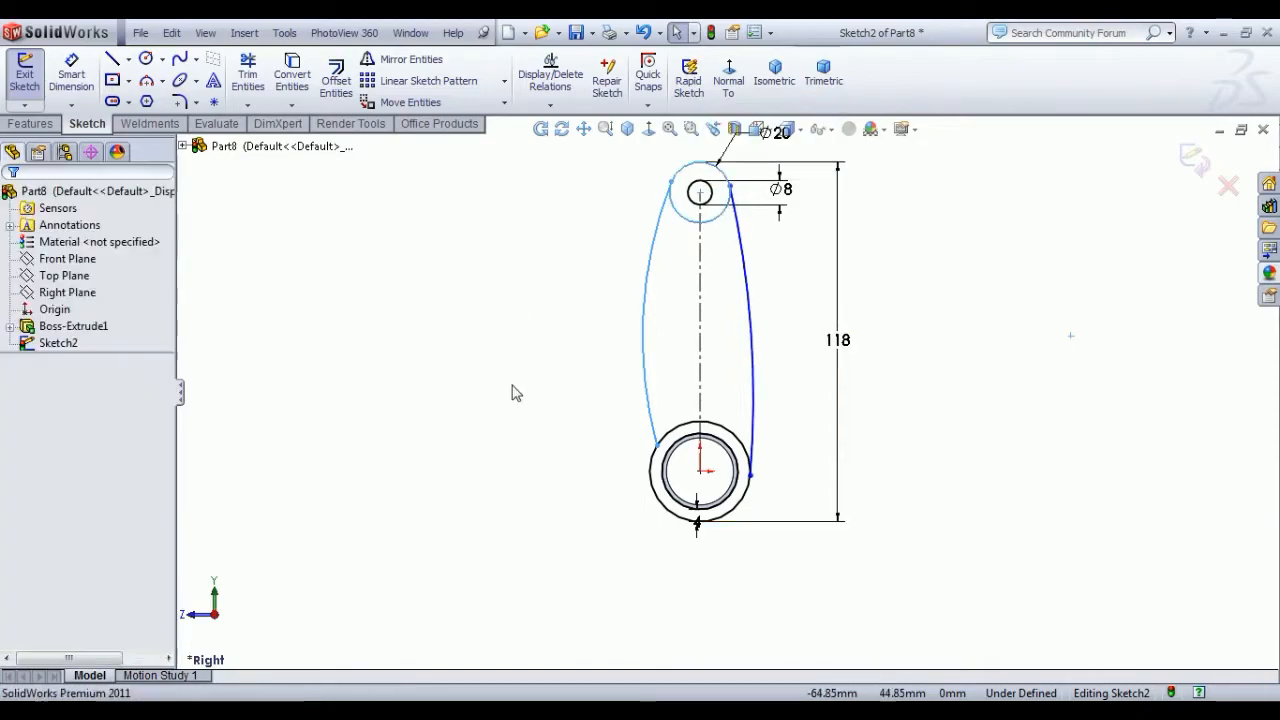
left_click_drag(645, 465, 646, 462)
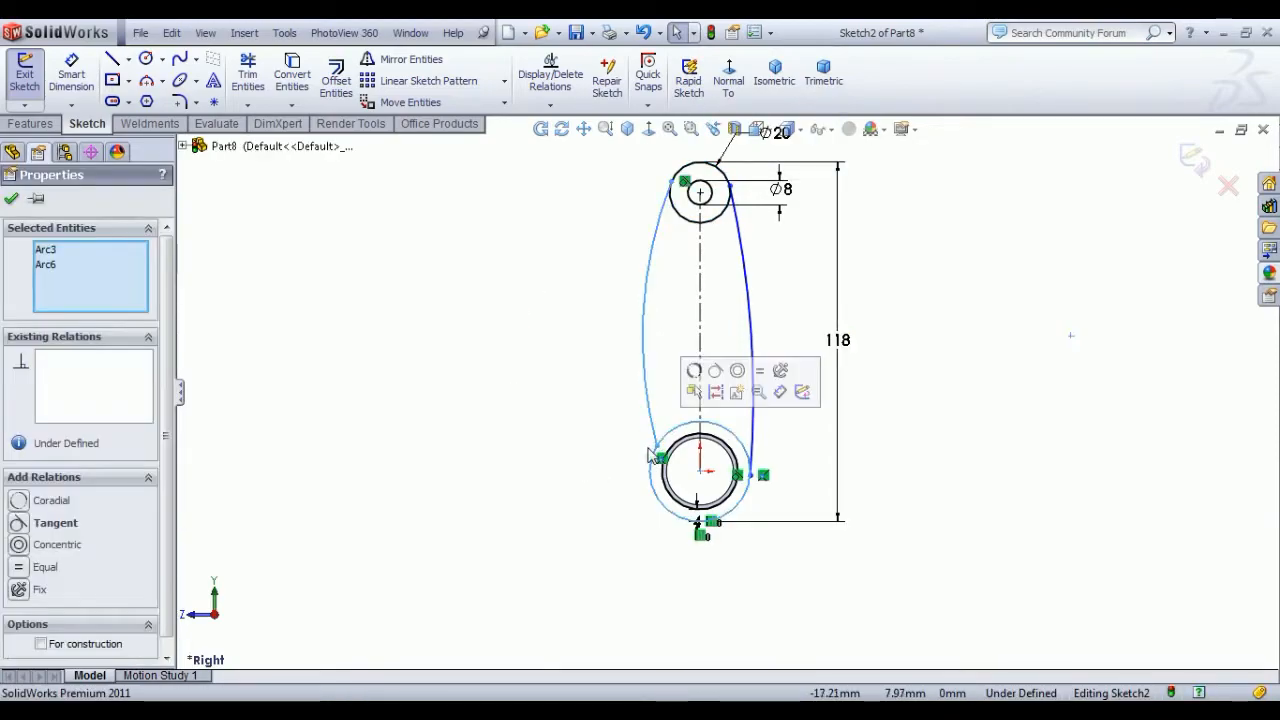
left_click(716, 371)
left_click(1010, 383)
Step: Add an equal relation between the two side arcs and clear the selection
left_click(751, 345)
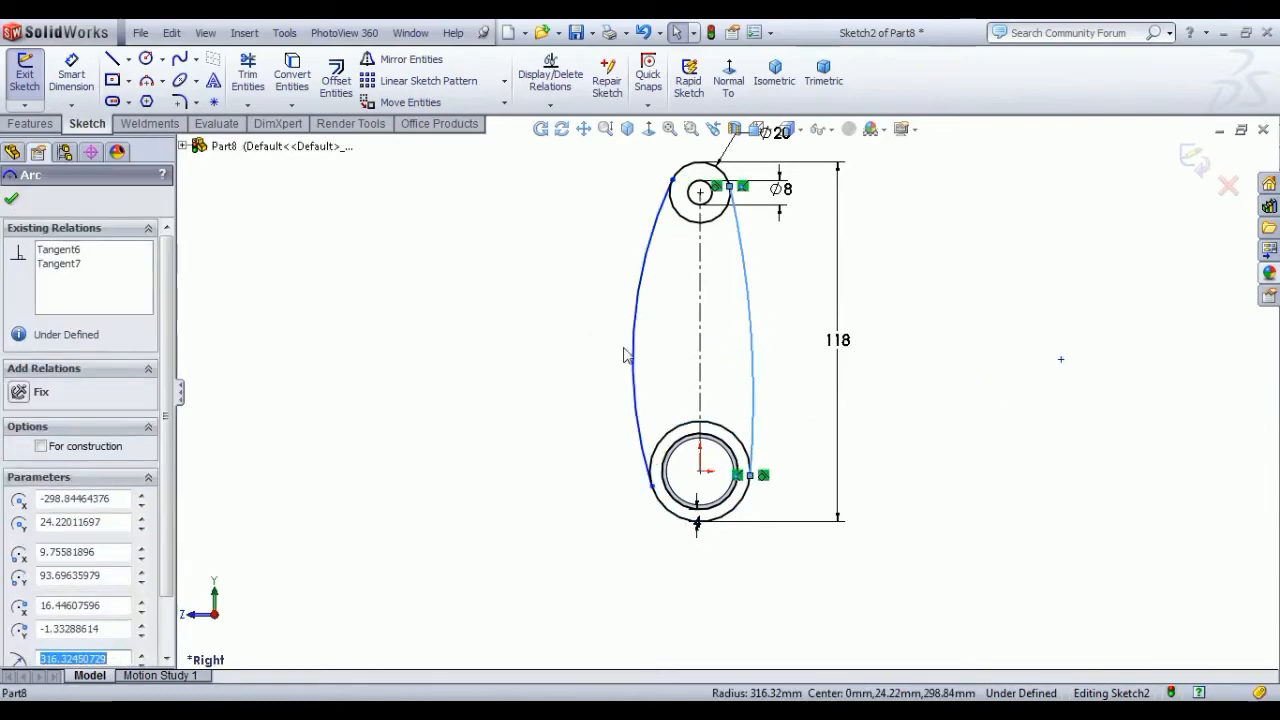
left_click(632, 346, "ctrl")
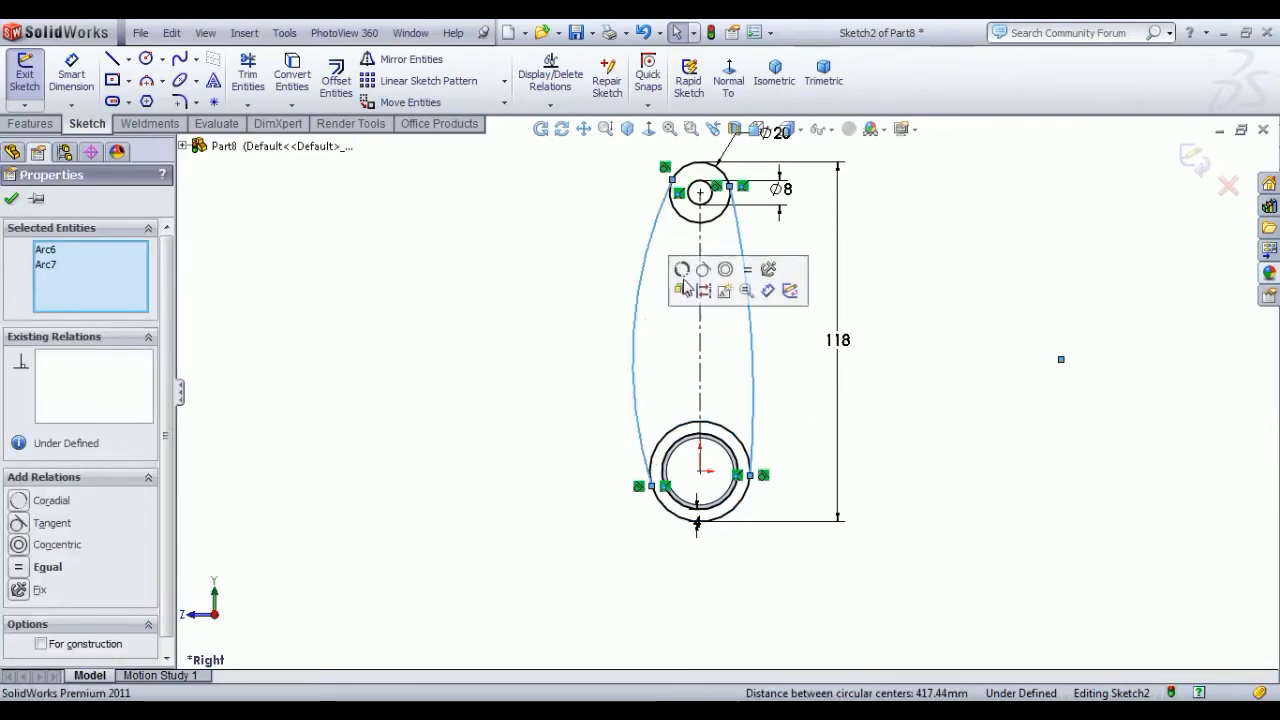
left_click(748, 270)
left_click(891, 303)
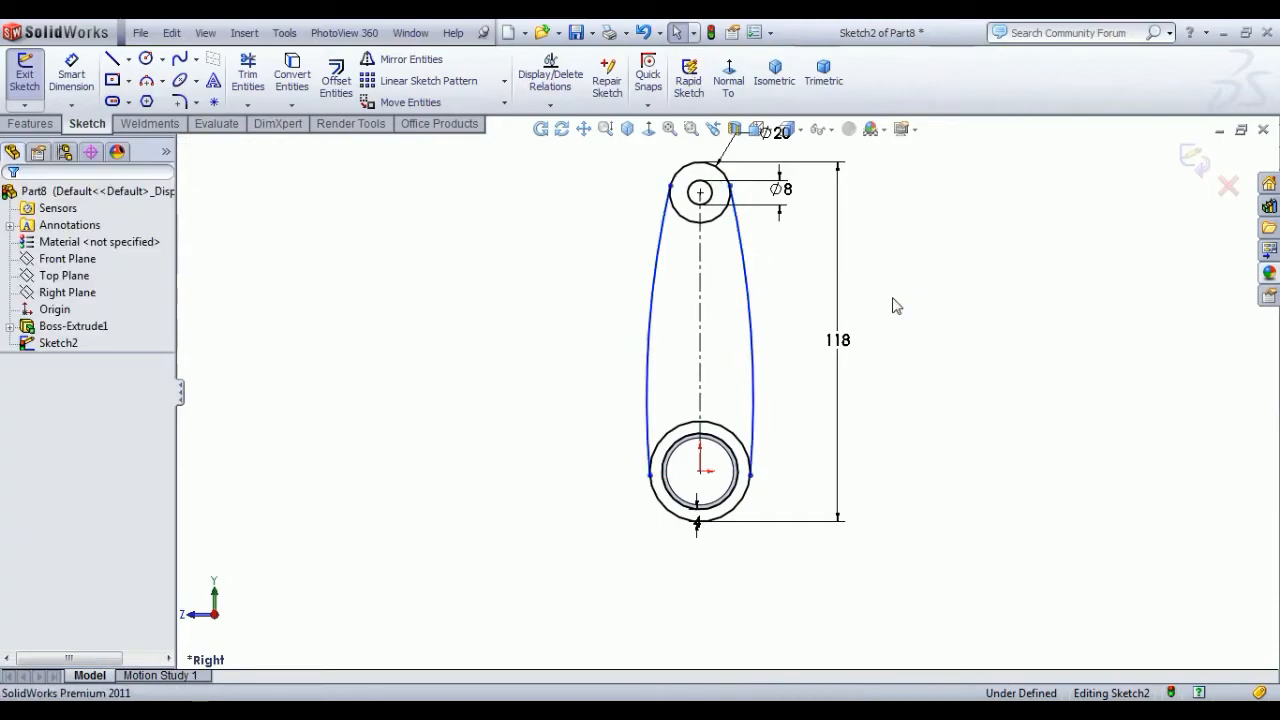
Step: Dimension the left side arc of the arm profile with a radius of 200 mm
left_click(82, 90)
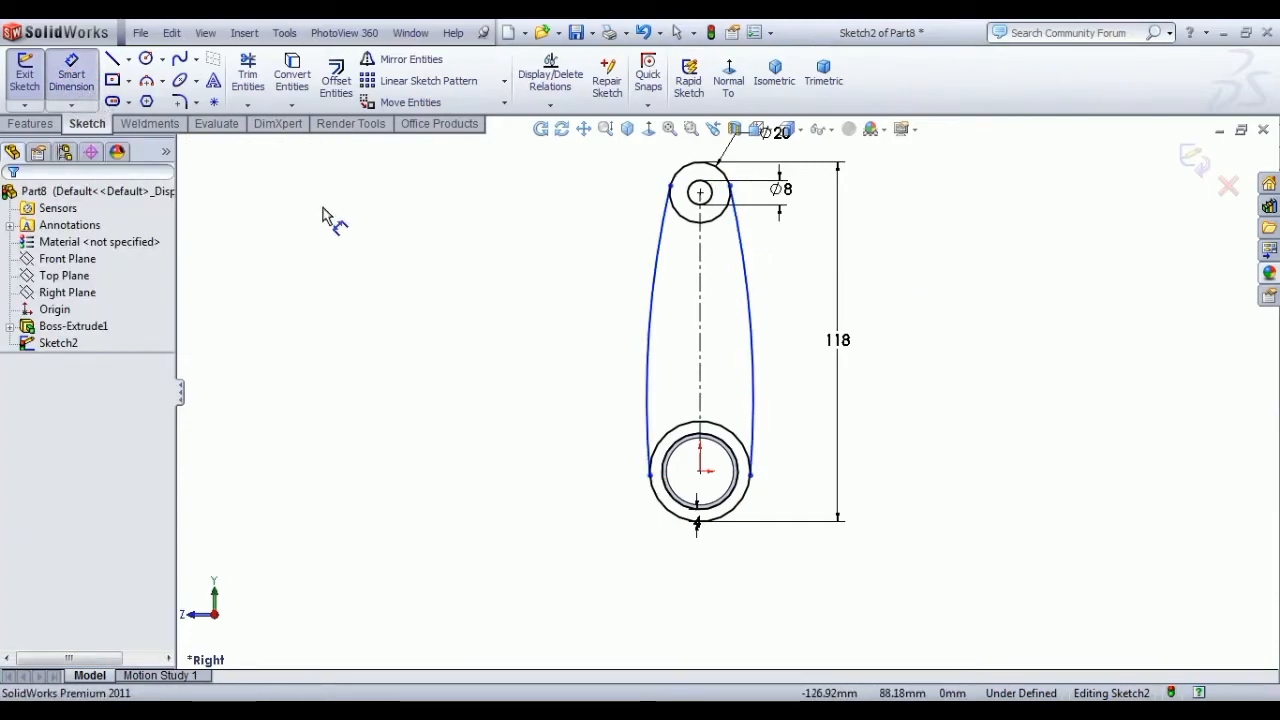
left_click(612, 383)
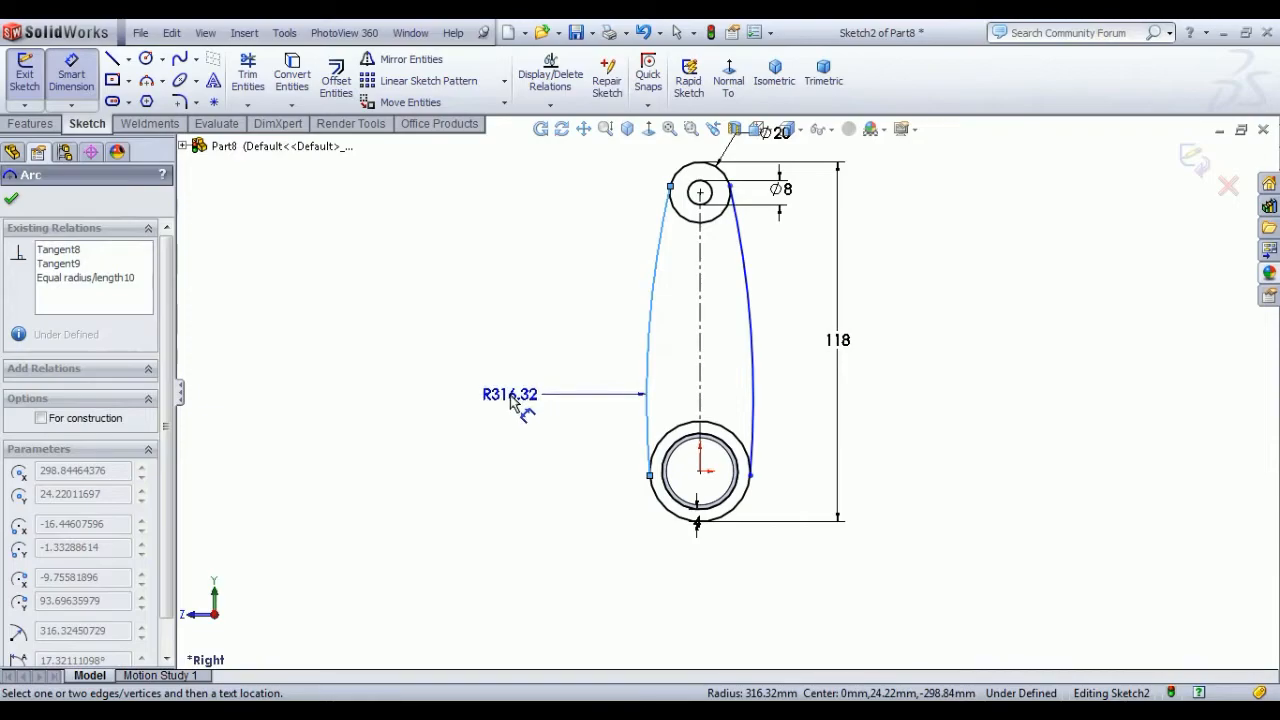
left_click(512, 400)
type("2")
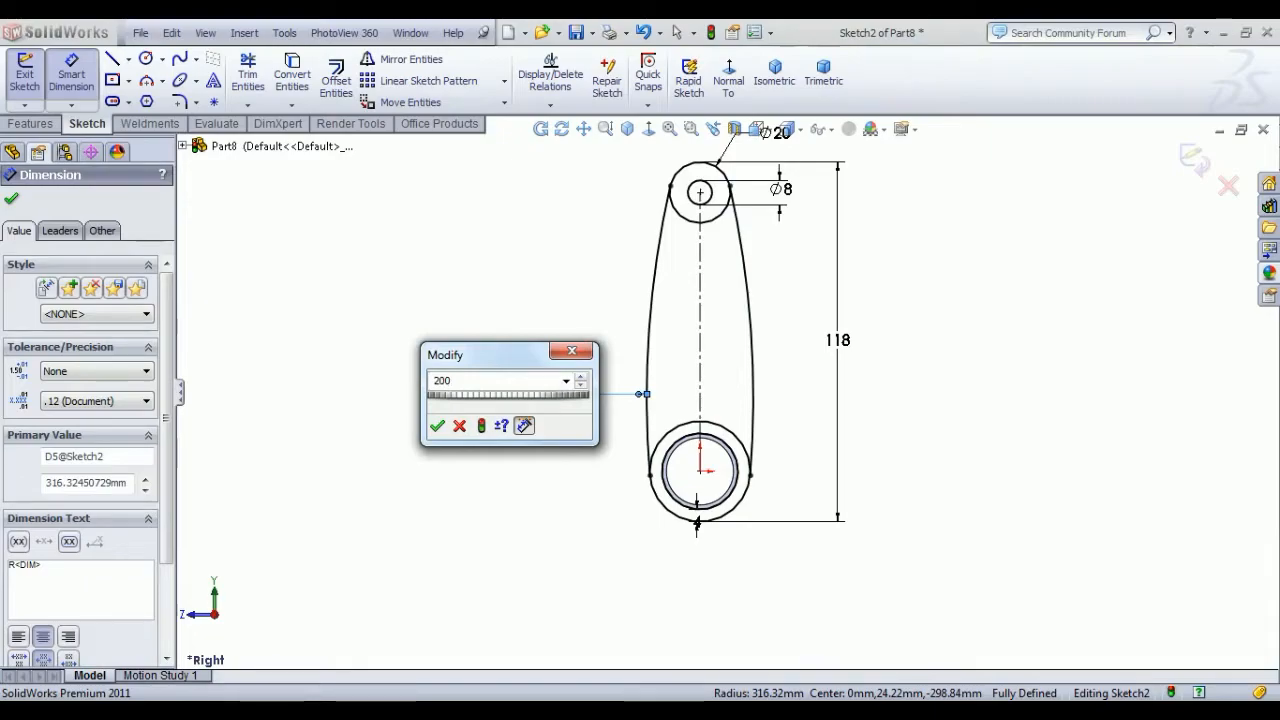
type("00")
key("Return")
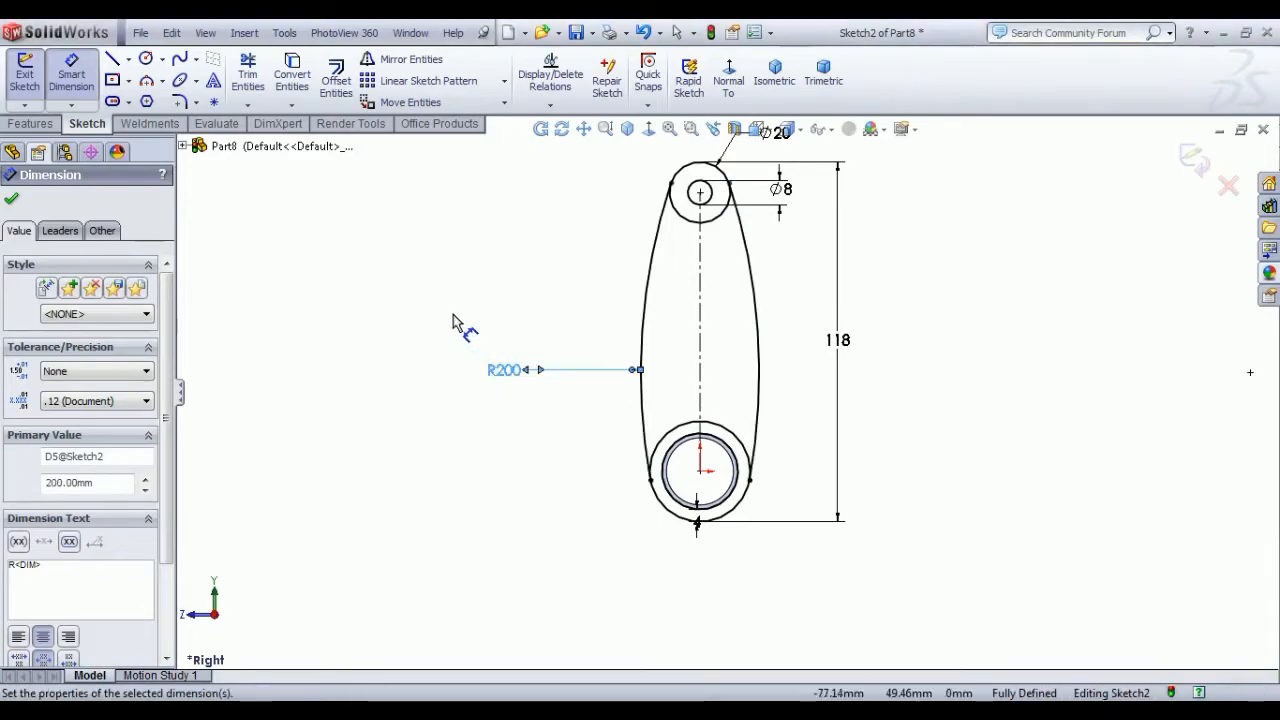
right_click(404, 260)
left_click(448, 269)
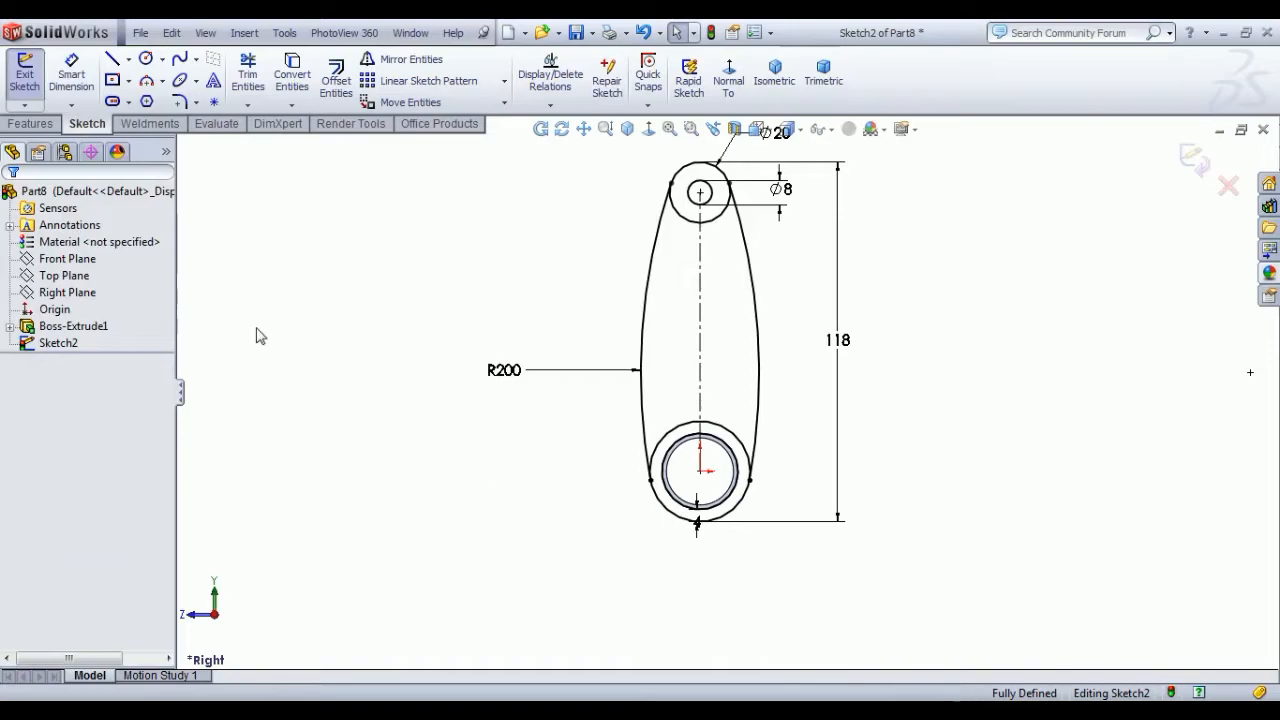
Step: Sketch two opposing three-point arcs with shared endpoints on the centreline between the circles, forming a lens shape about 34 mm long
left_click(146, 84)
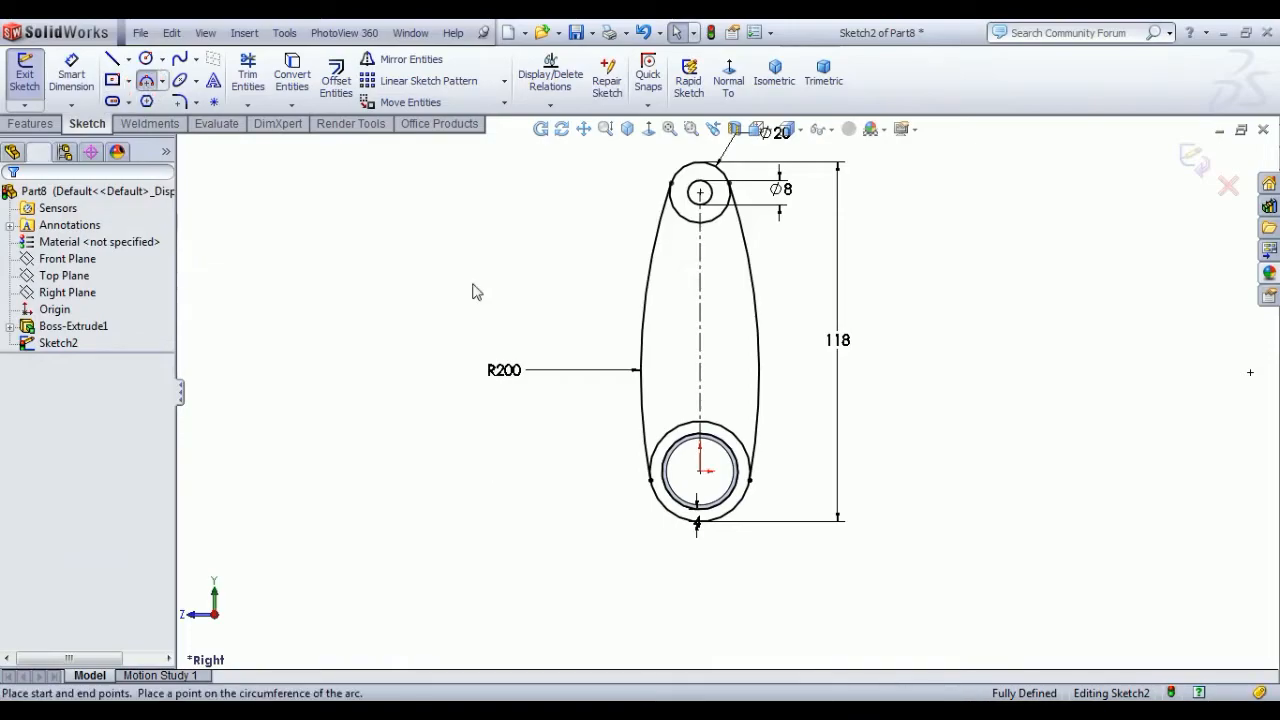
left_click(701, 271)
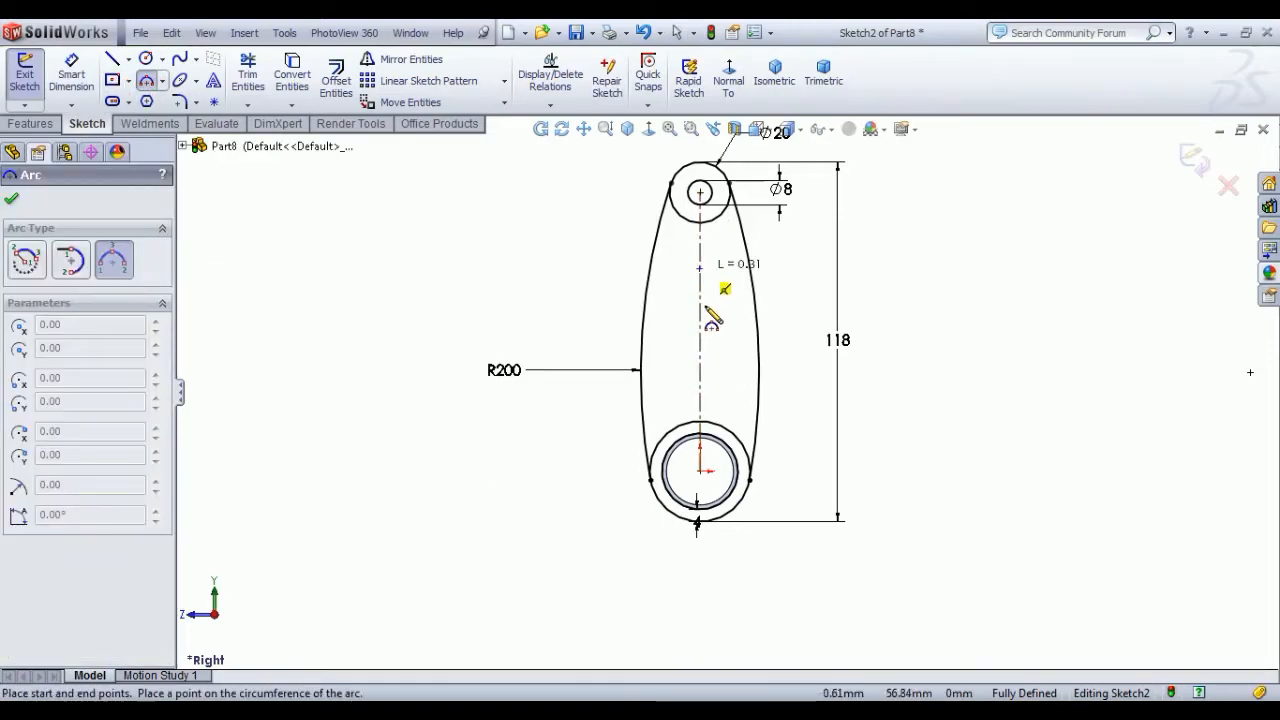
left_click(702, 372)
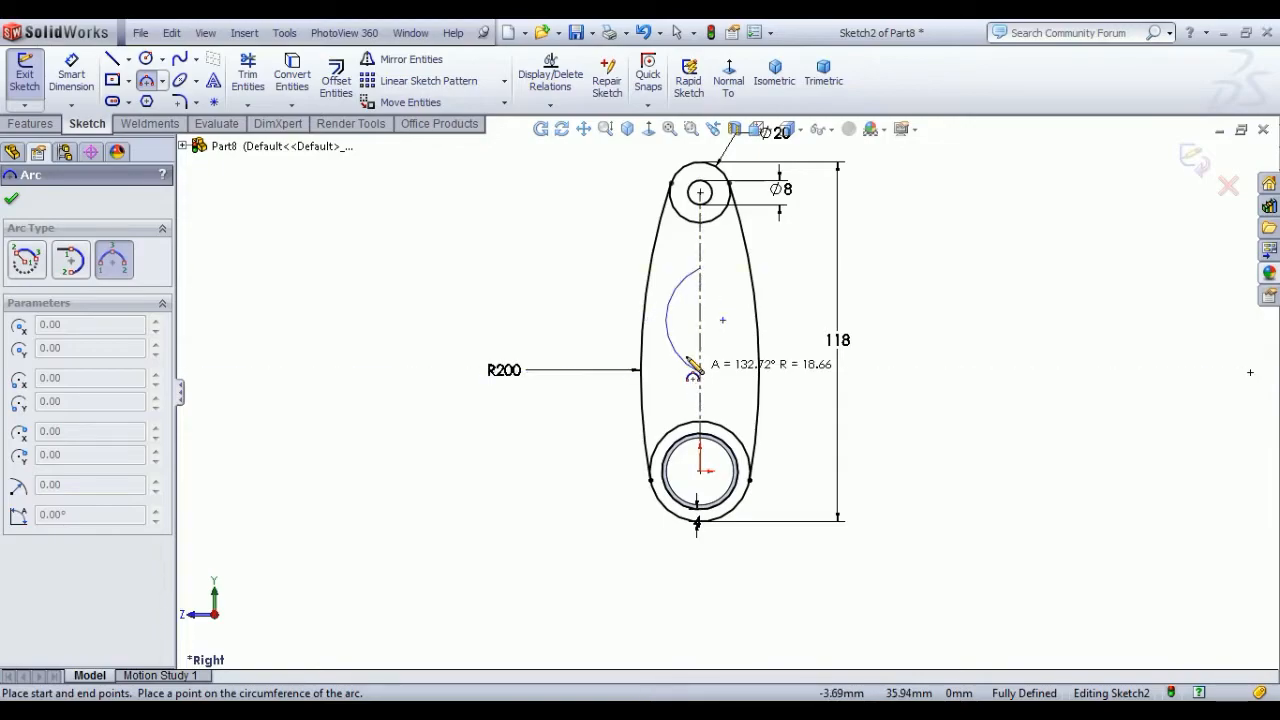
left_click(690, 342)
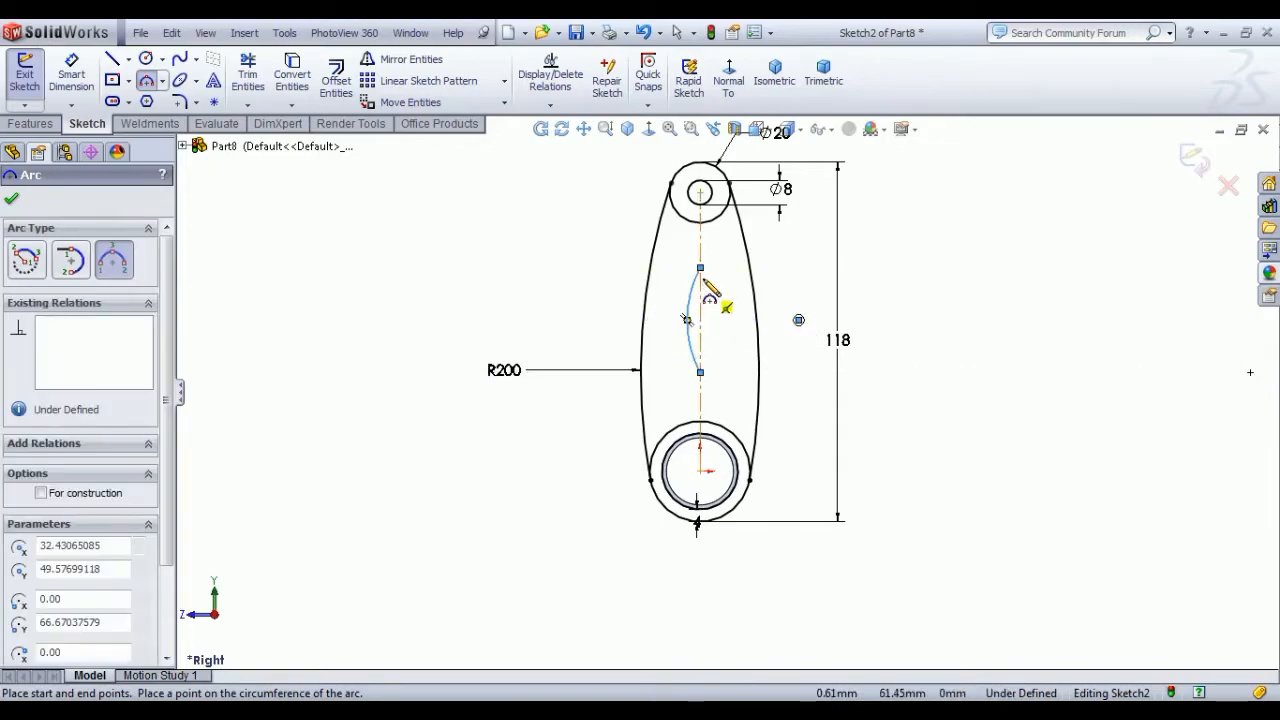
left_click(700, 269)
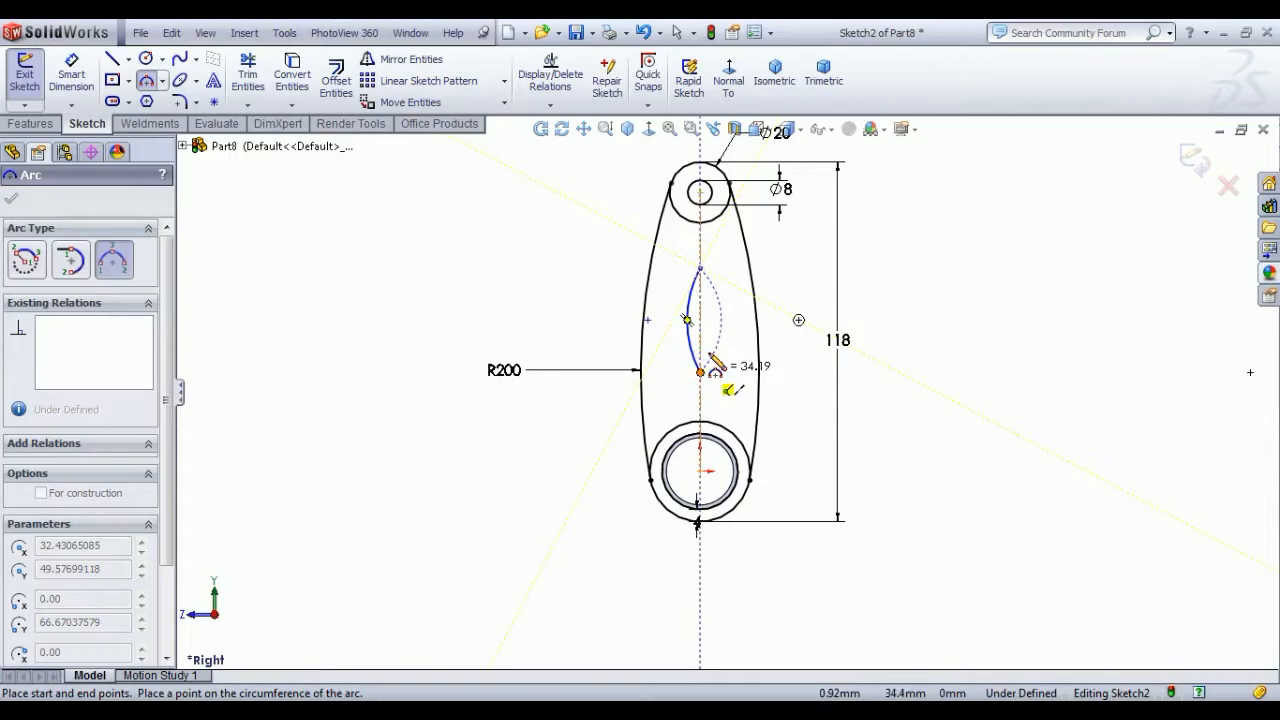
left_click(701, 371)
left_click(712, 320)
right_click(437, 236)
left_click(474, 238)
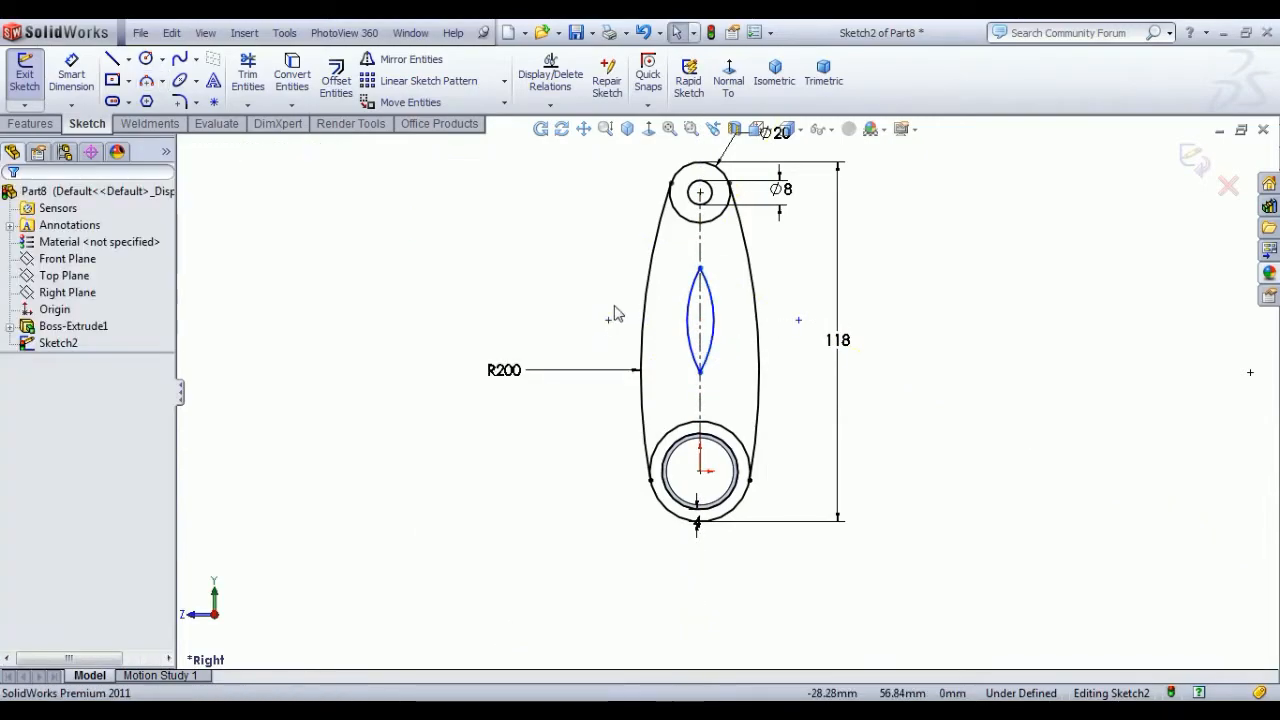
Step: Add an equal relation between the two arcs of the lens shape and clear the selection
left_click(713, 326)
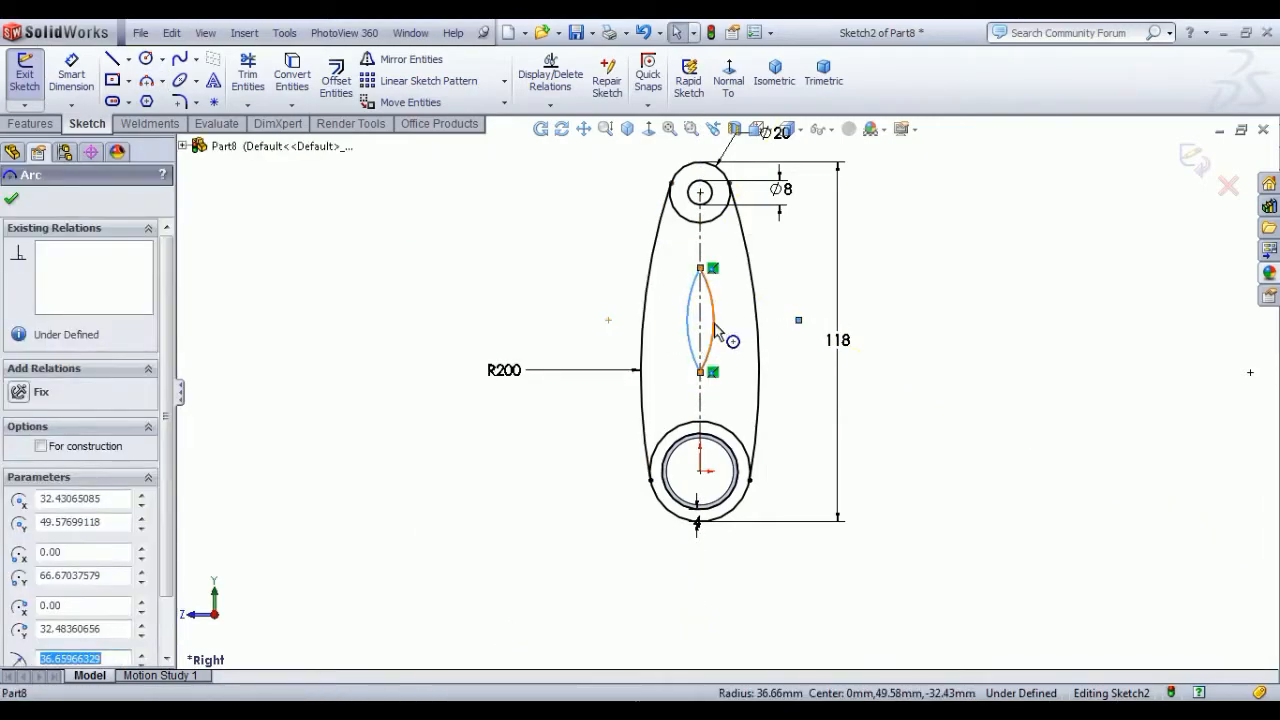
left_click(752, 290, "ctrl")
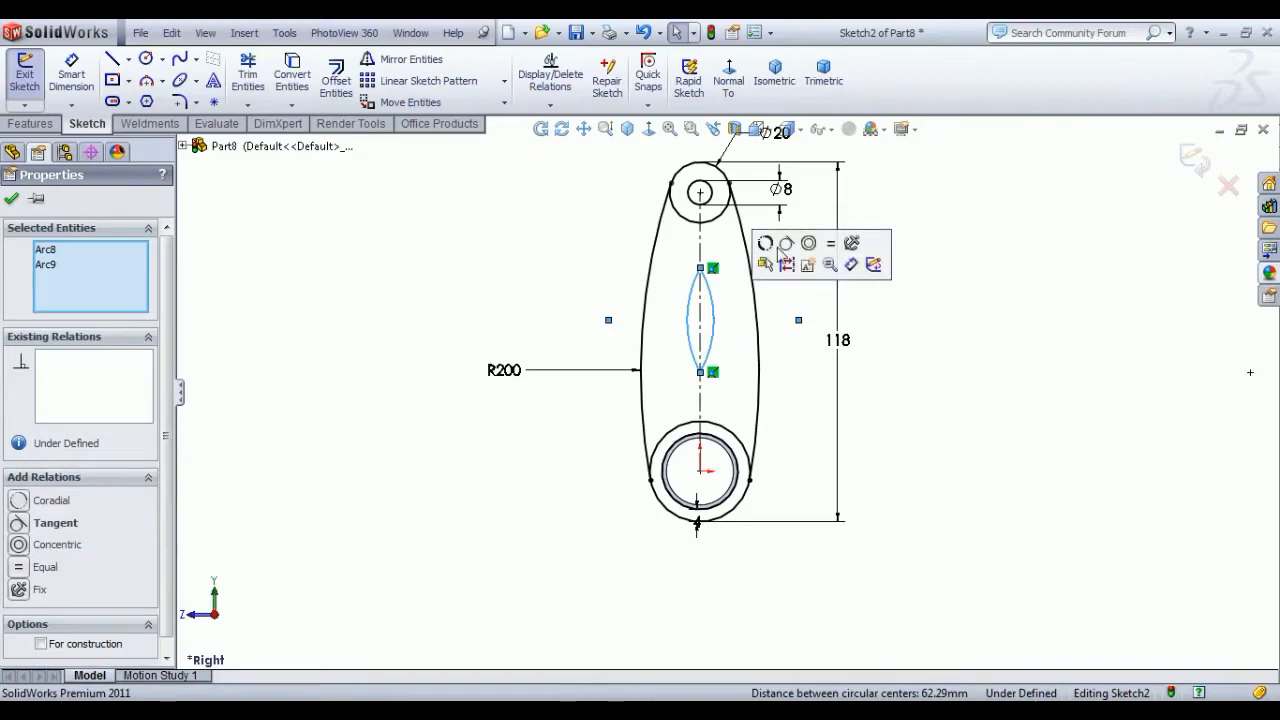
left_click(829, 246)
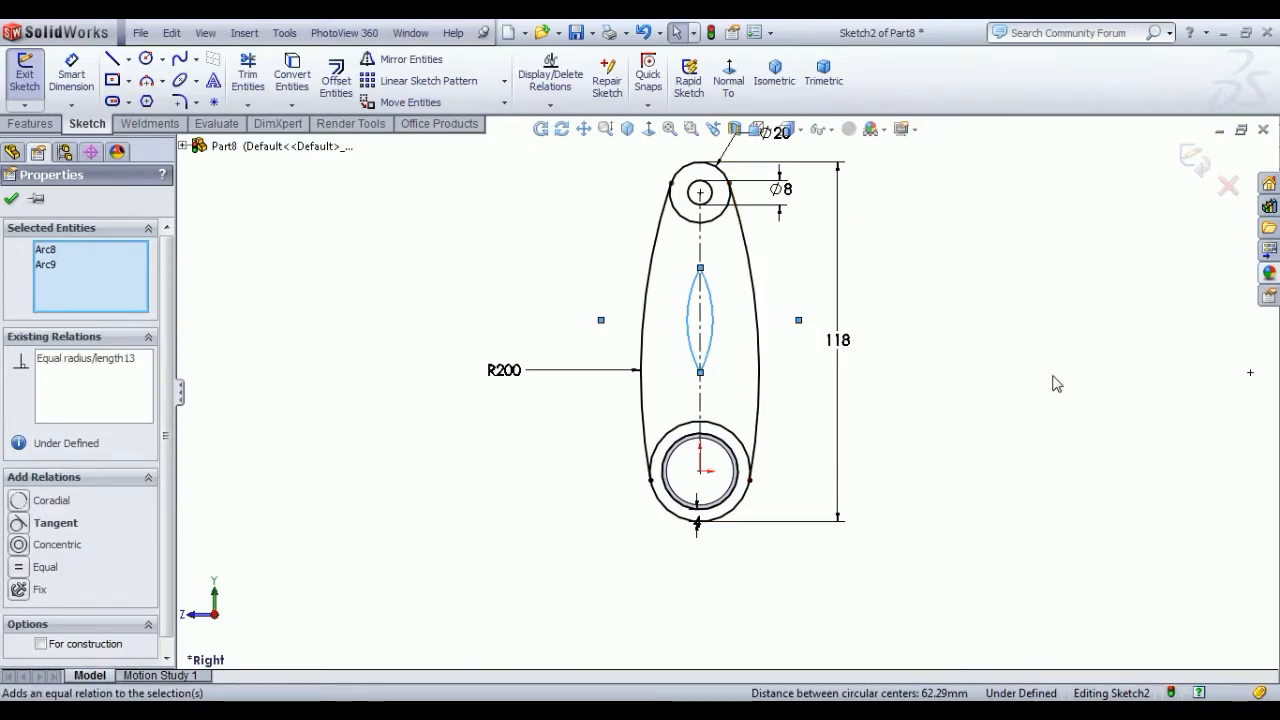
left_click(1057, 384)
Step: Dimension the left arc of the lens shape with a radius of 90 mm
left_click(71, 75)
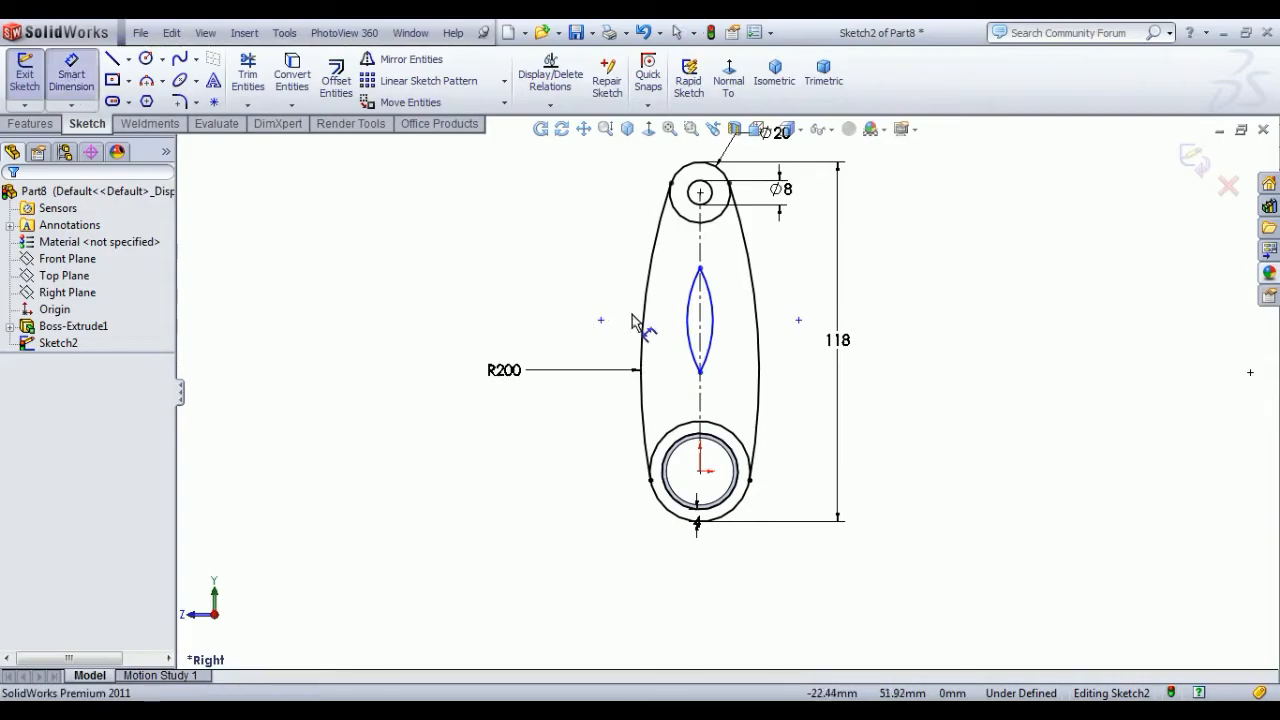
left_click(706, 320)
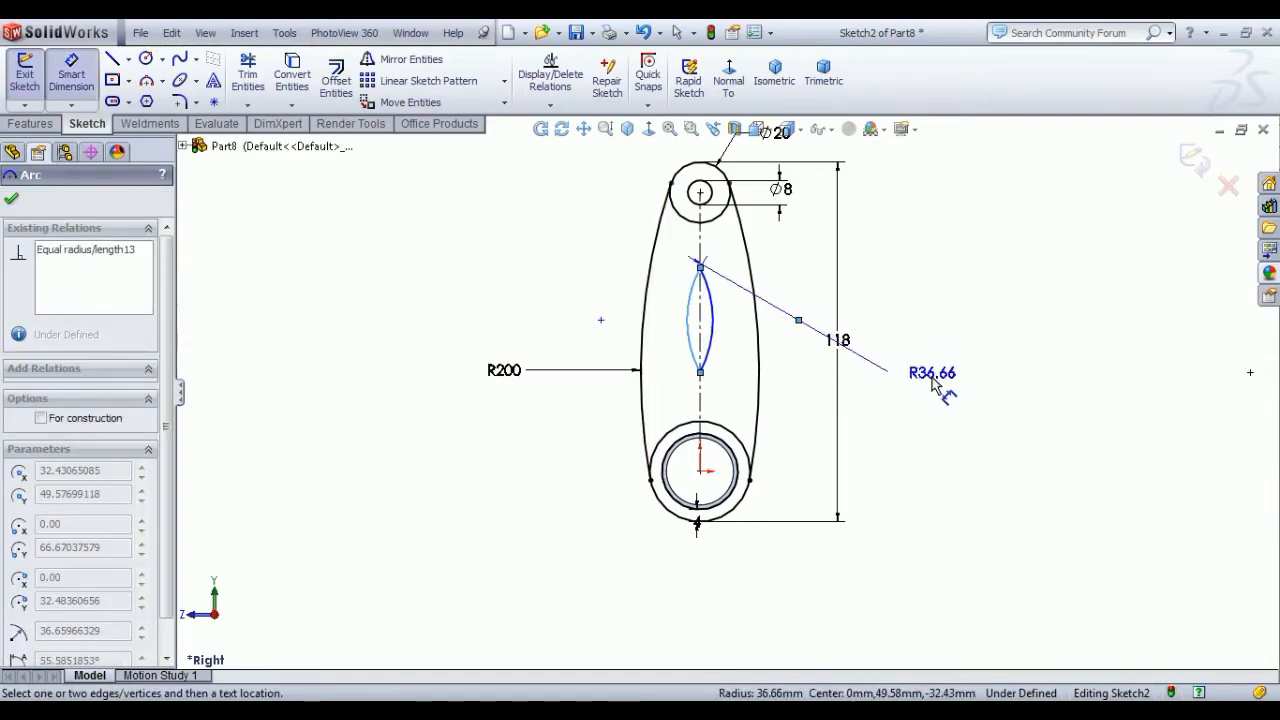
left_click(940, 355)
type("90")
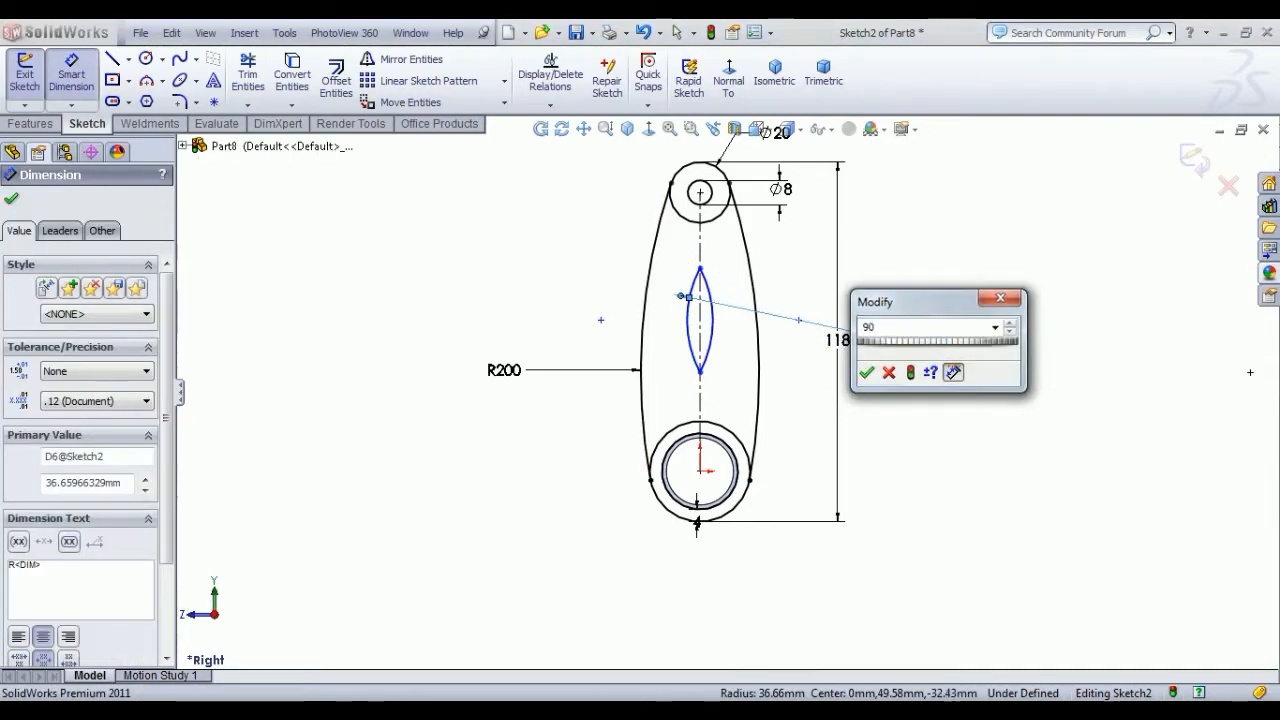
key("Return")
Step: Dimension the distance between the lens shape's upper and lower endpoints as 50 mm
scroll(705, 278, "down", 4)
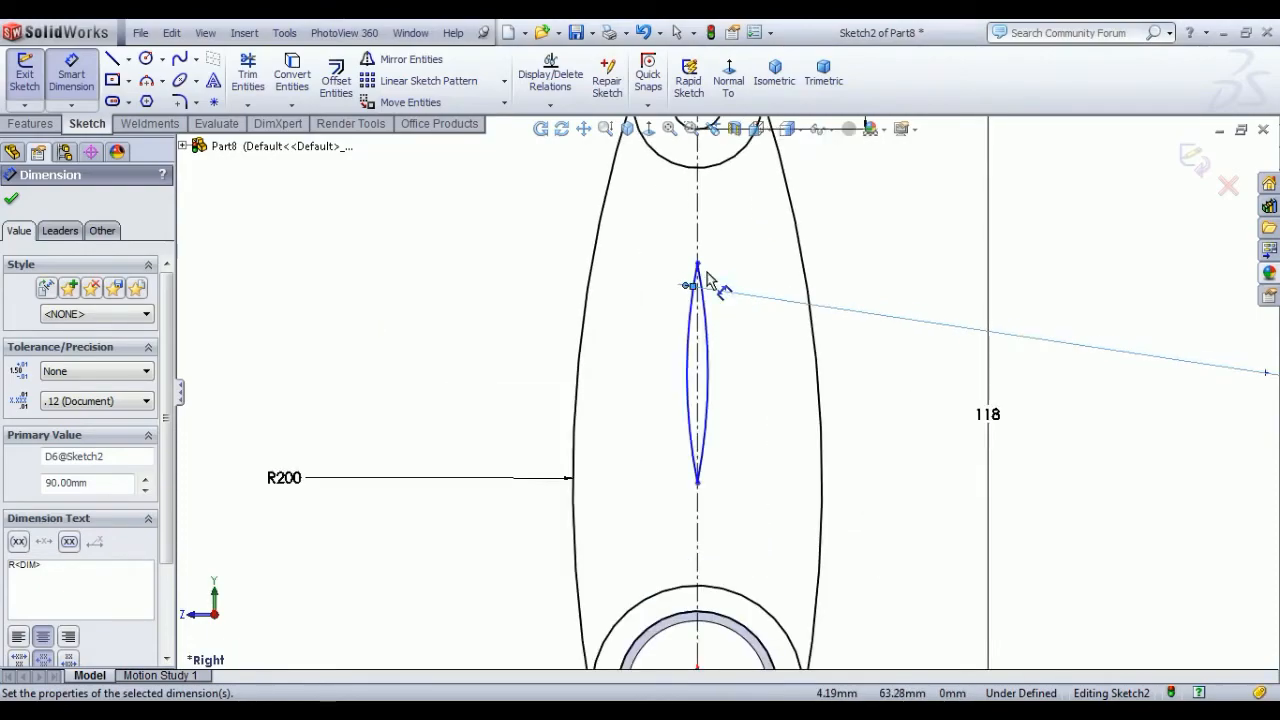
left_click(697, 264)
left_click(697, 483)
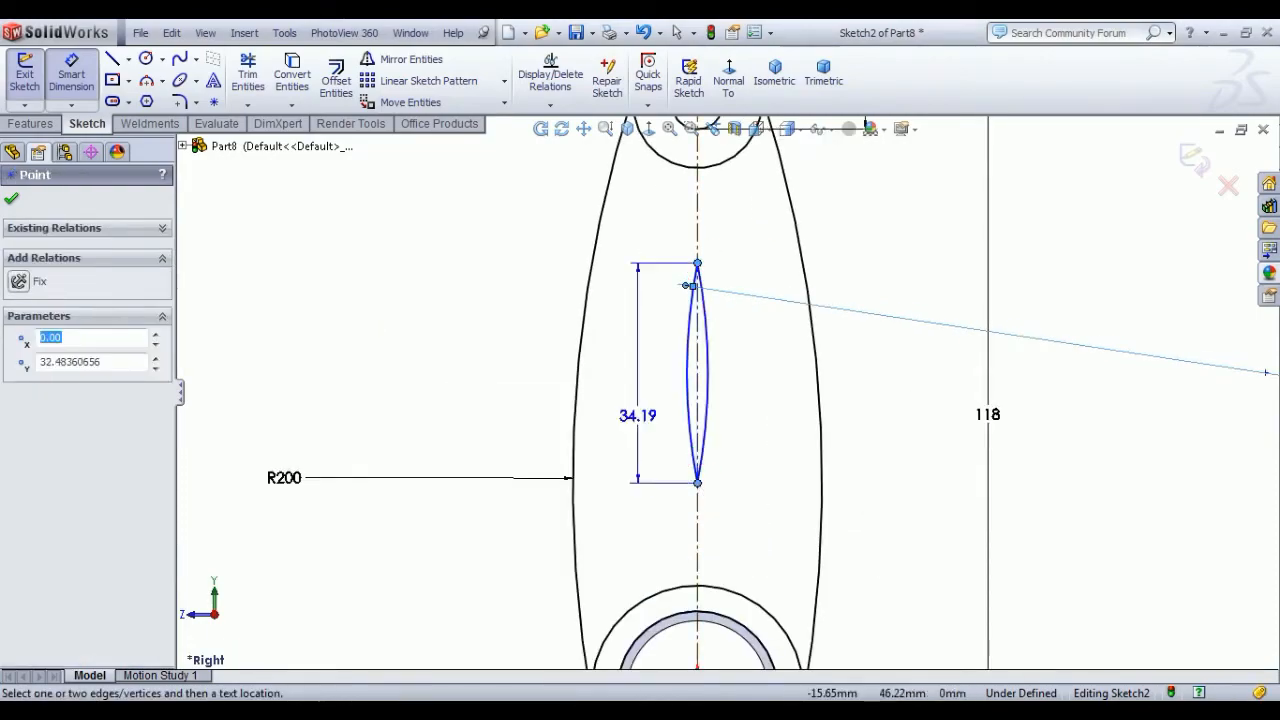
left_click(472, 388)
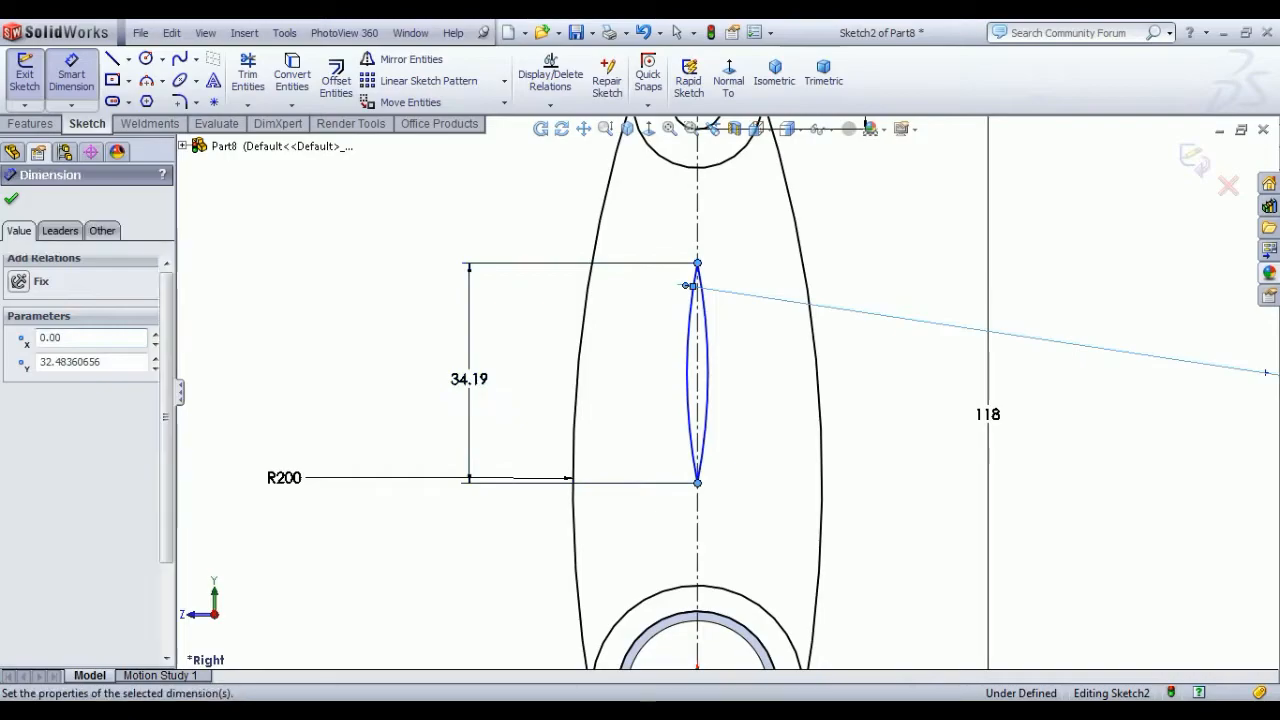
type("50")
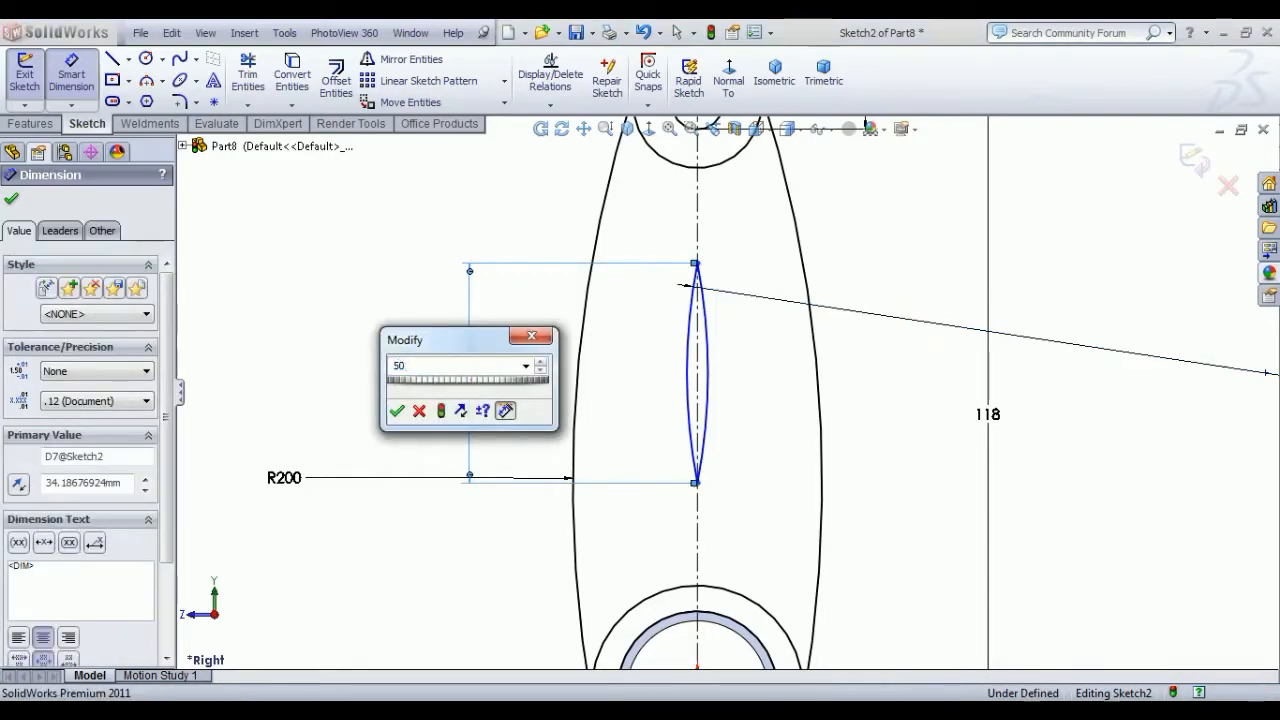
key("Return")
Step: Dimension the lens shape's lower endpoint 38 mm above the bottom of the lower offset circle
key("f")
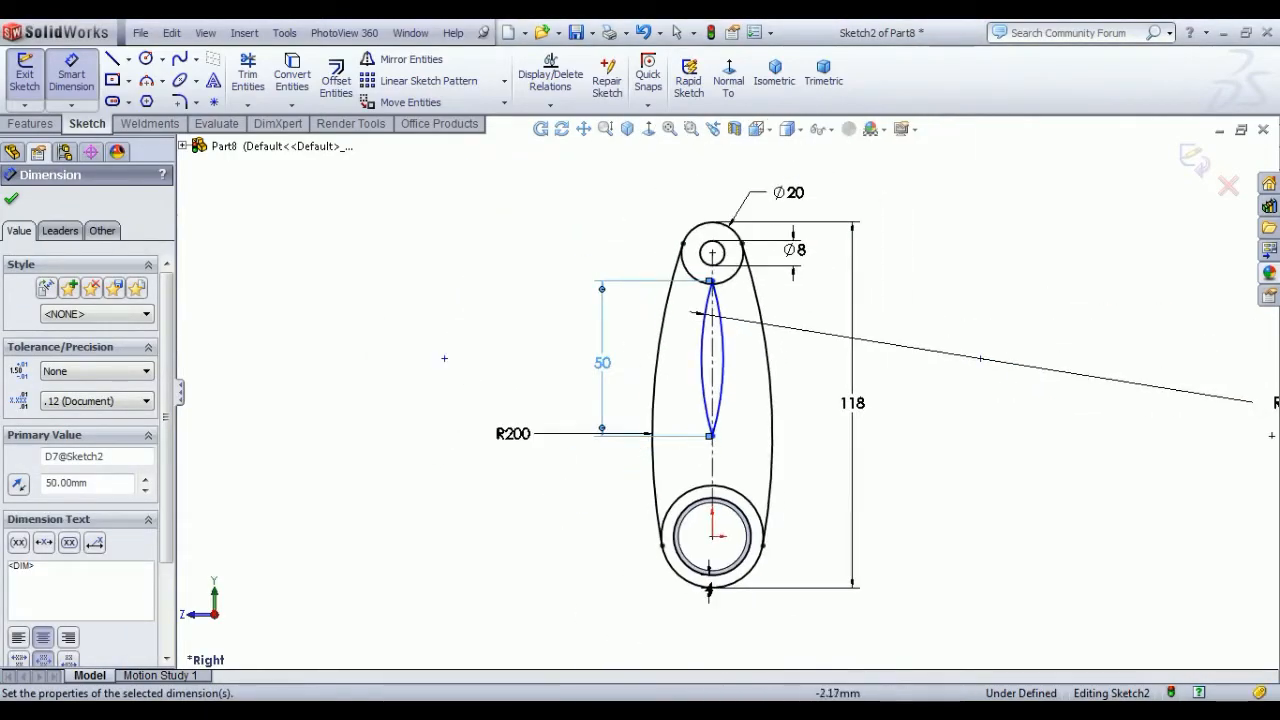
left_click(712, 438)
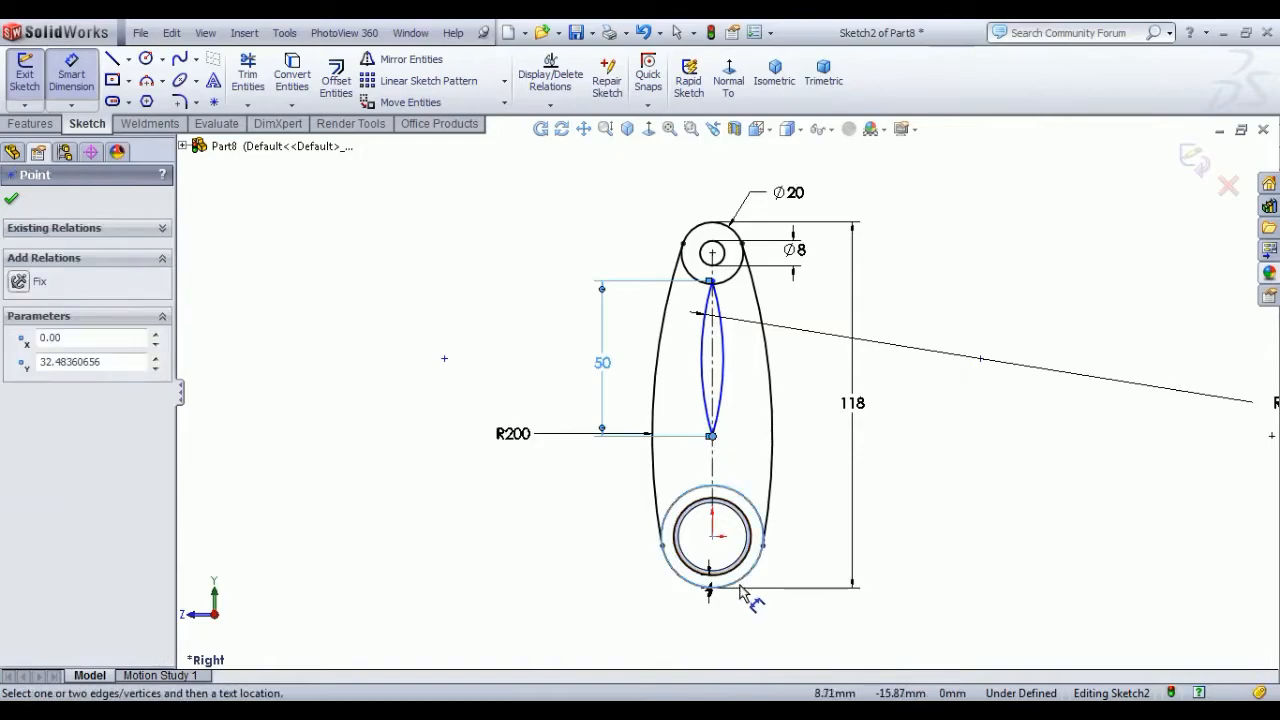
left_click(738, 587)
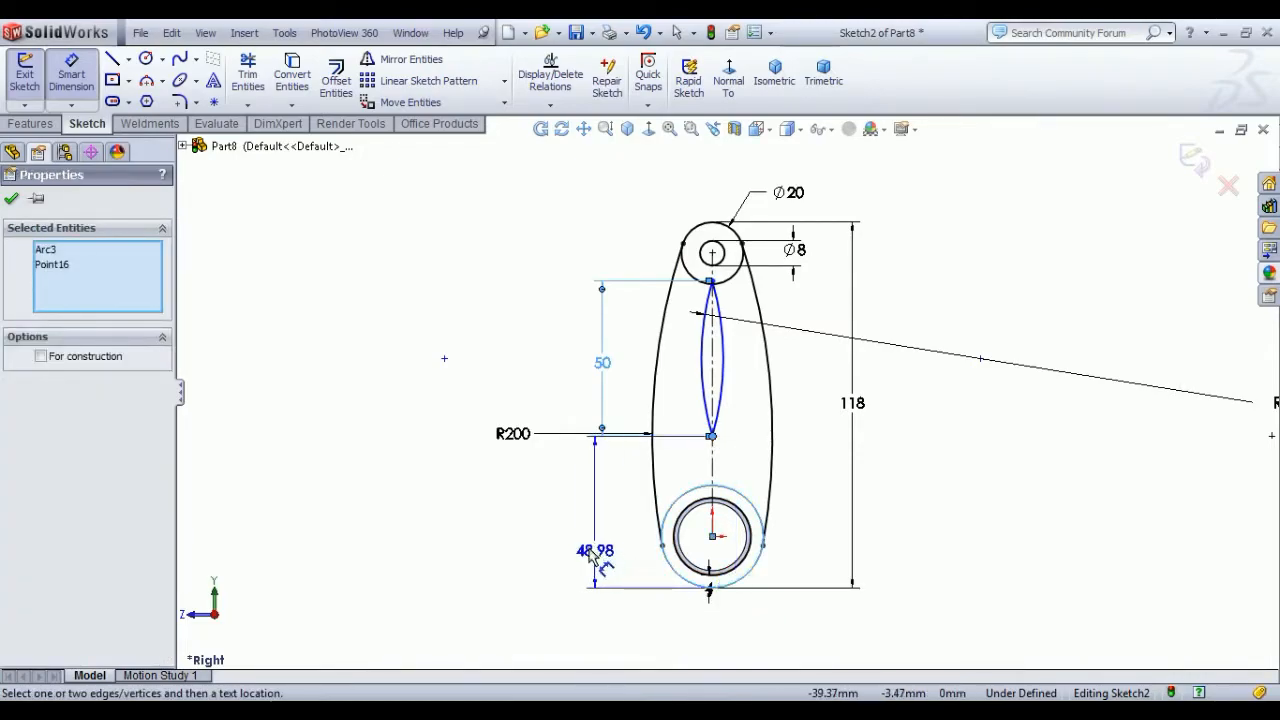
left_click(604, 549)
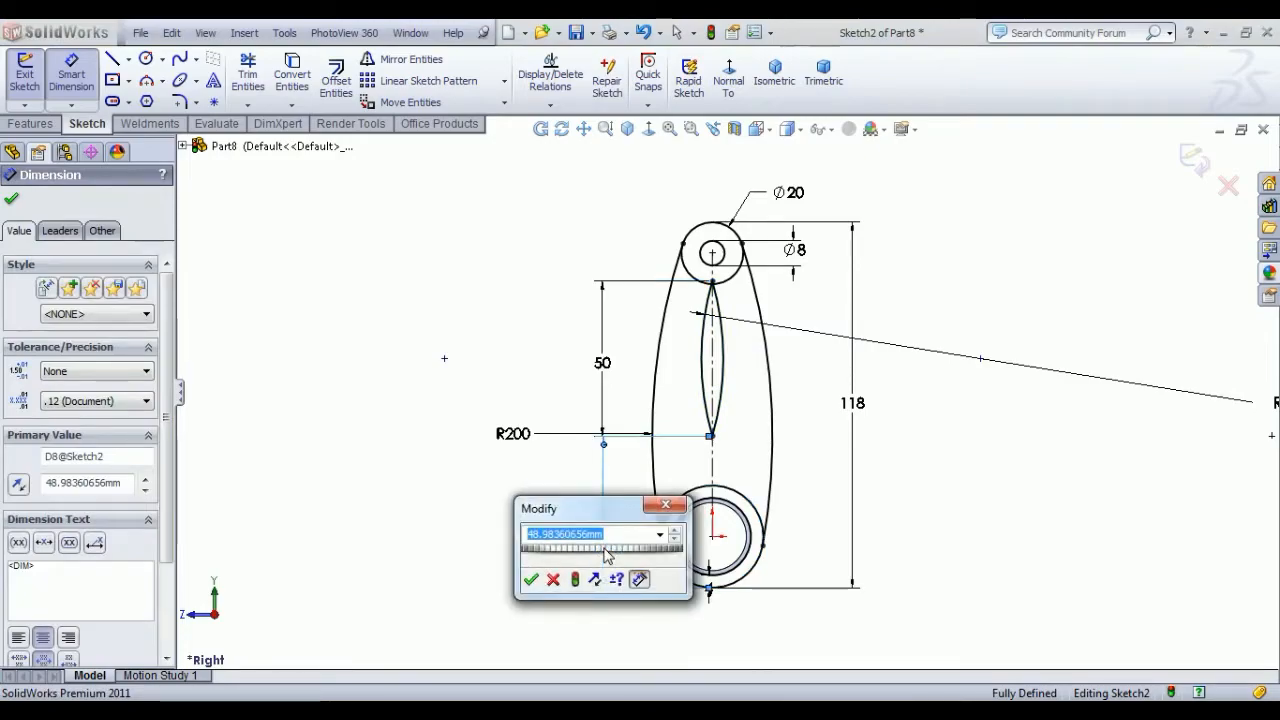
type("38")
key("Return")
right_click(396, 331)
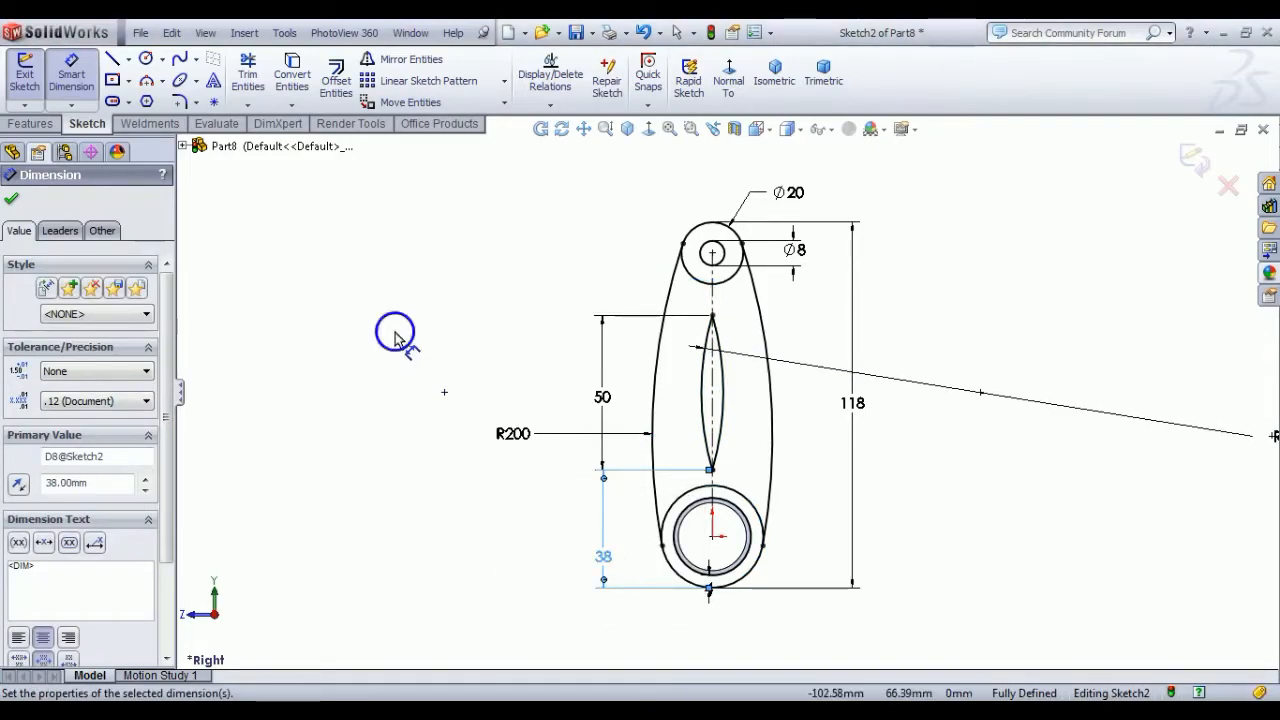
left_click(441, 345)
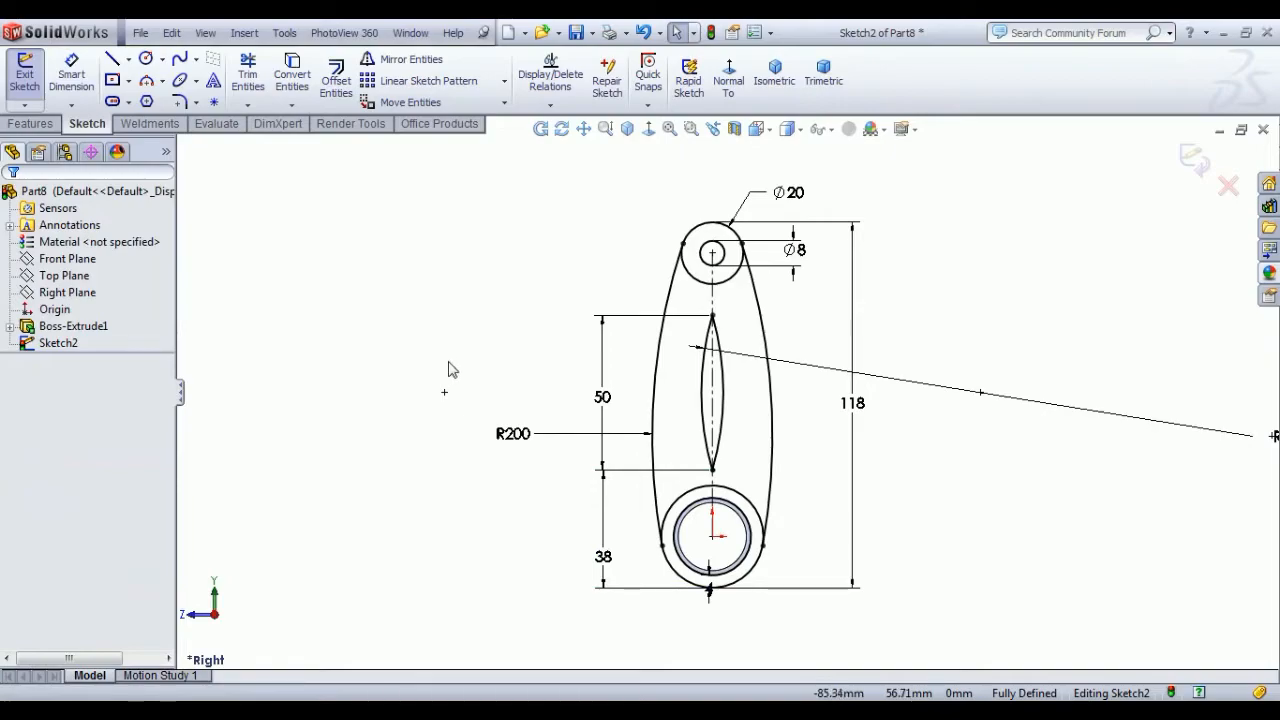
Step: Round the upper and lower corners of the lens shape with 2 mm sketch fillets, accepting that equal-related geometry may move
left_click(180, 101)
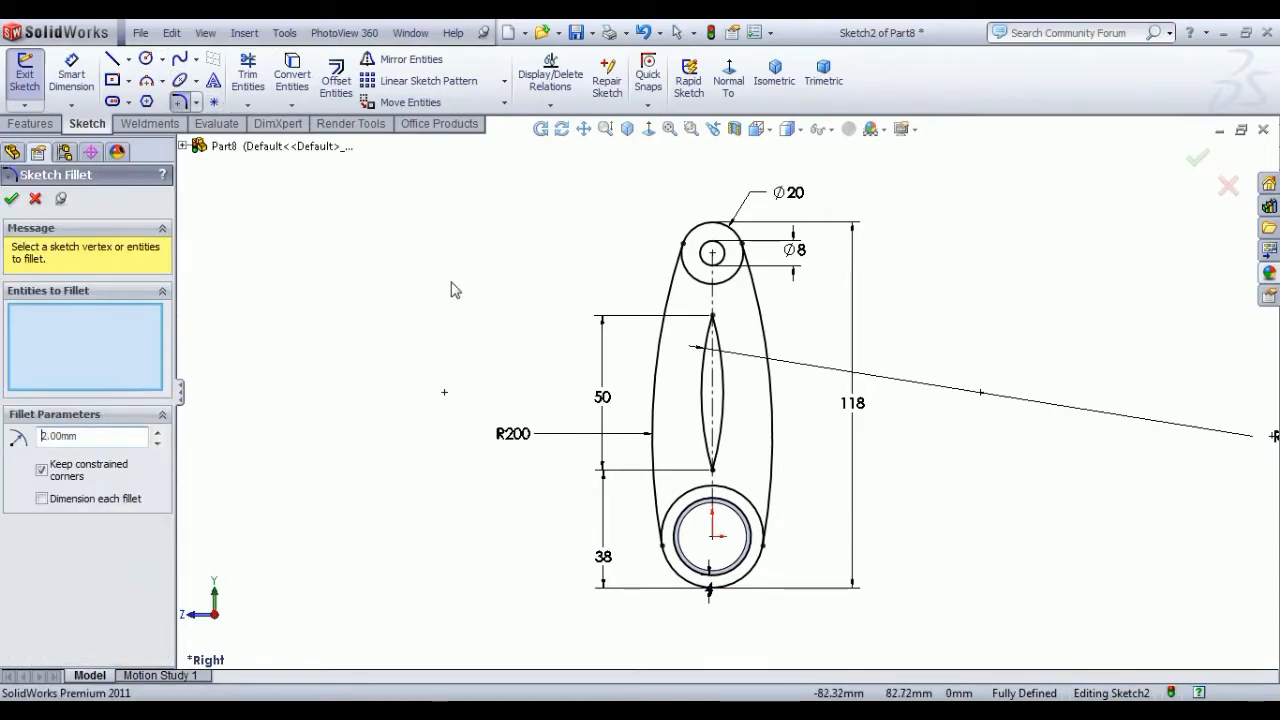
left_click(712, 318)
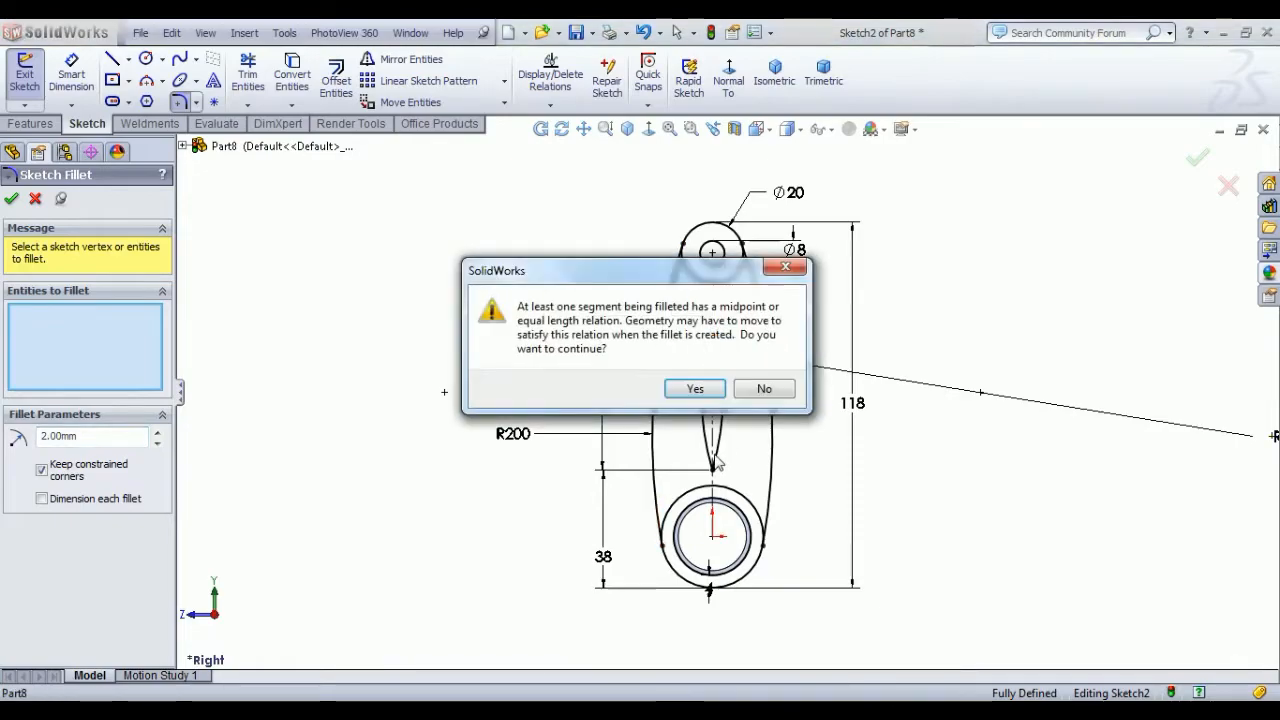
left_click(703, 396)
left_click(712, 468)
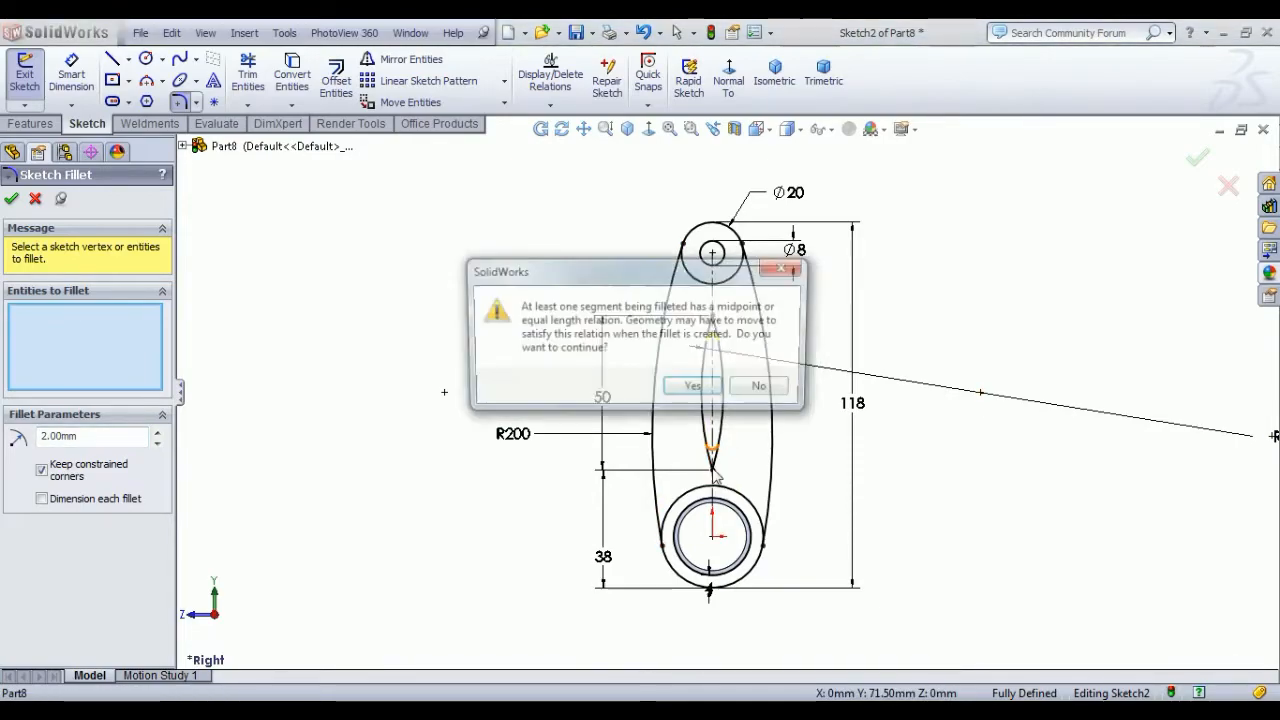
left_click(695, 389)
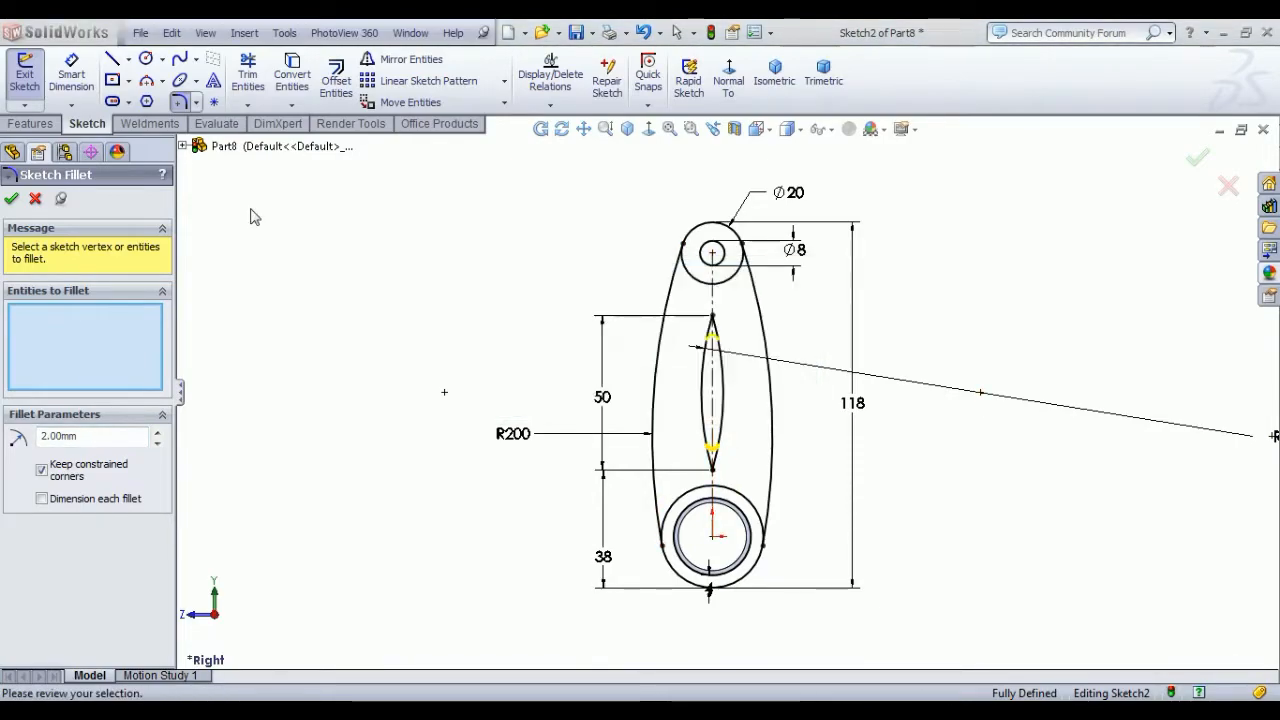
left_click(12, 200)
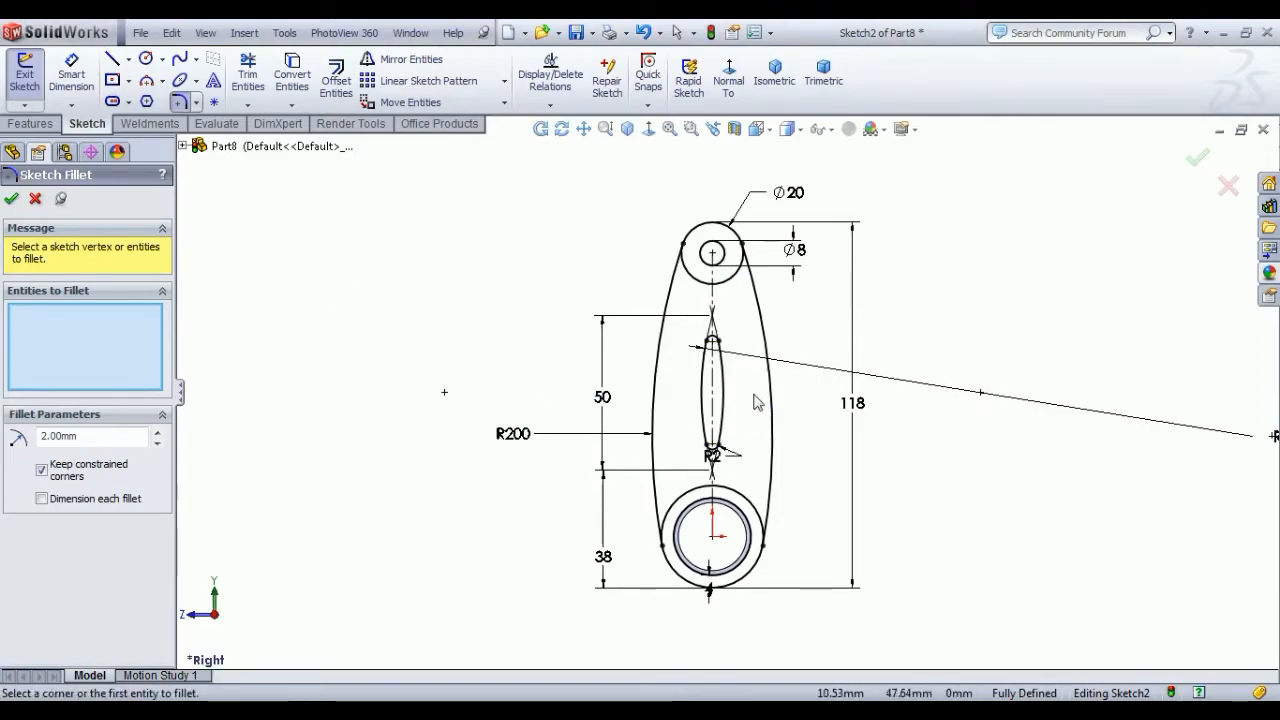
left_click(12, 200)
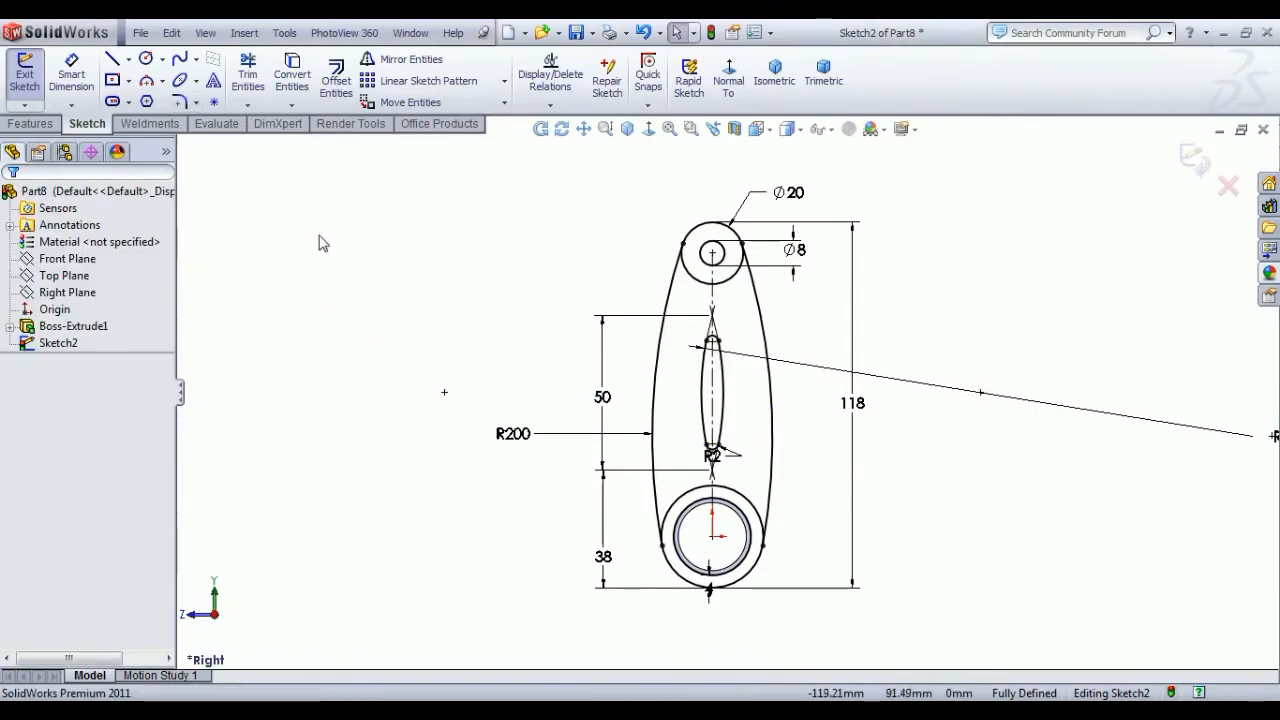
Step: Trim away the inner portions of the upper 20 mm circle and the lower offset circle to leave one closed arm outline
left_click(248, 73)
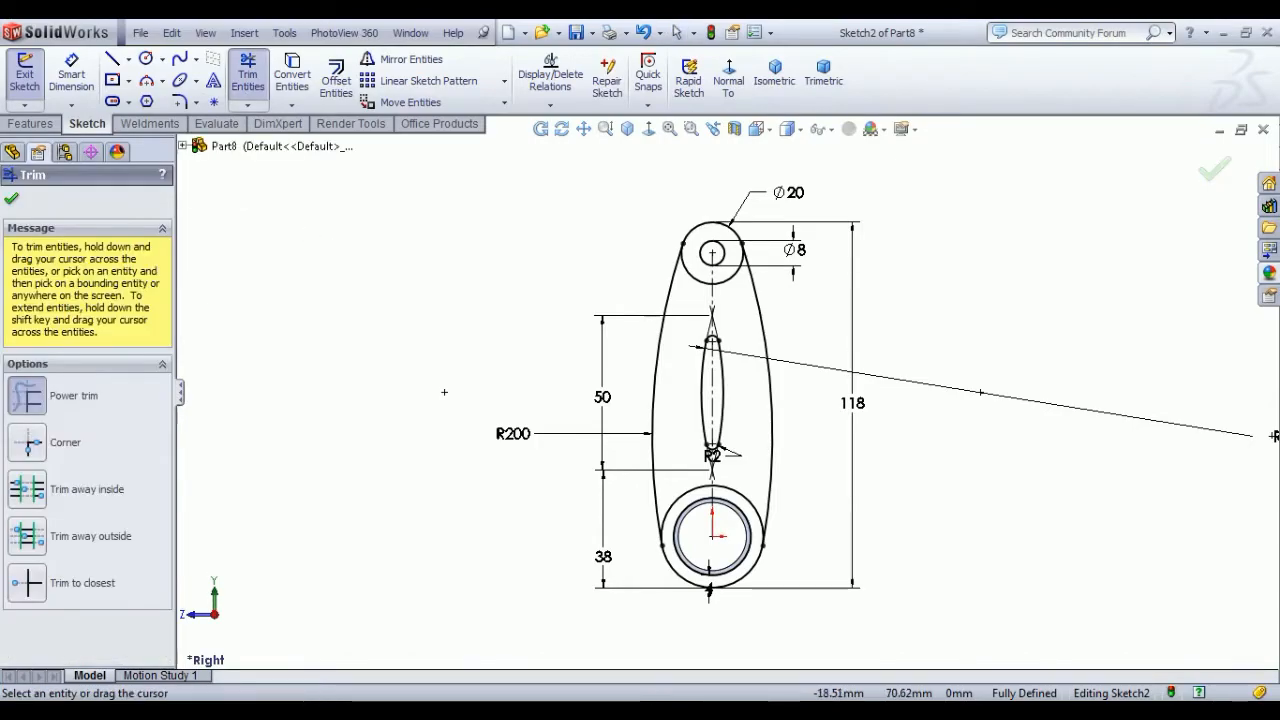
left_click_drag(739, 284, 731, 265)
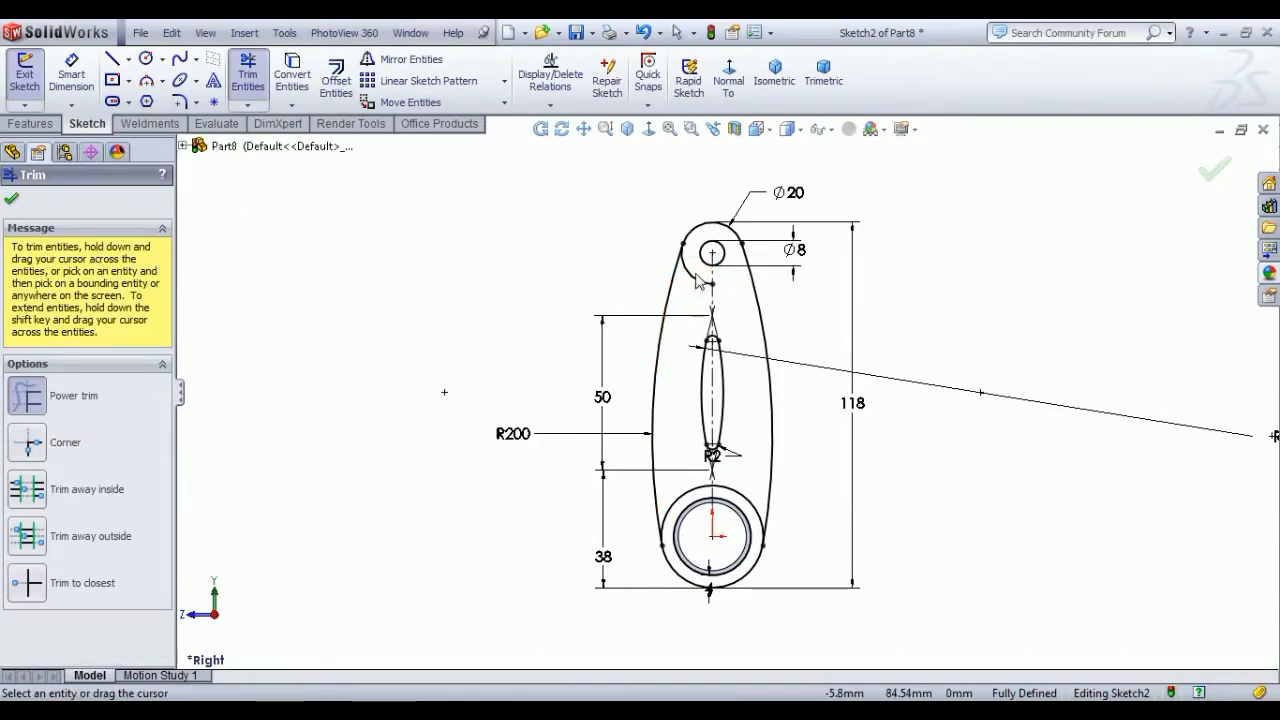
left_click_drag(665, 473, 685, 504)
left_click_drag(753, 475, 748, 512)
right_click(390, 266)
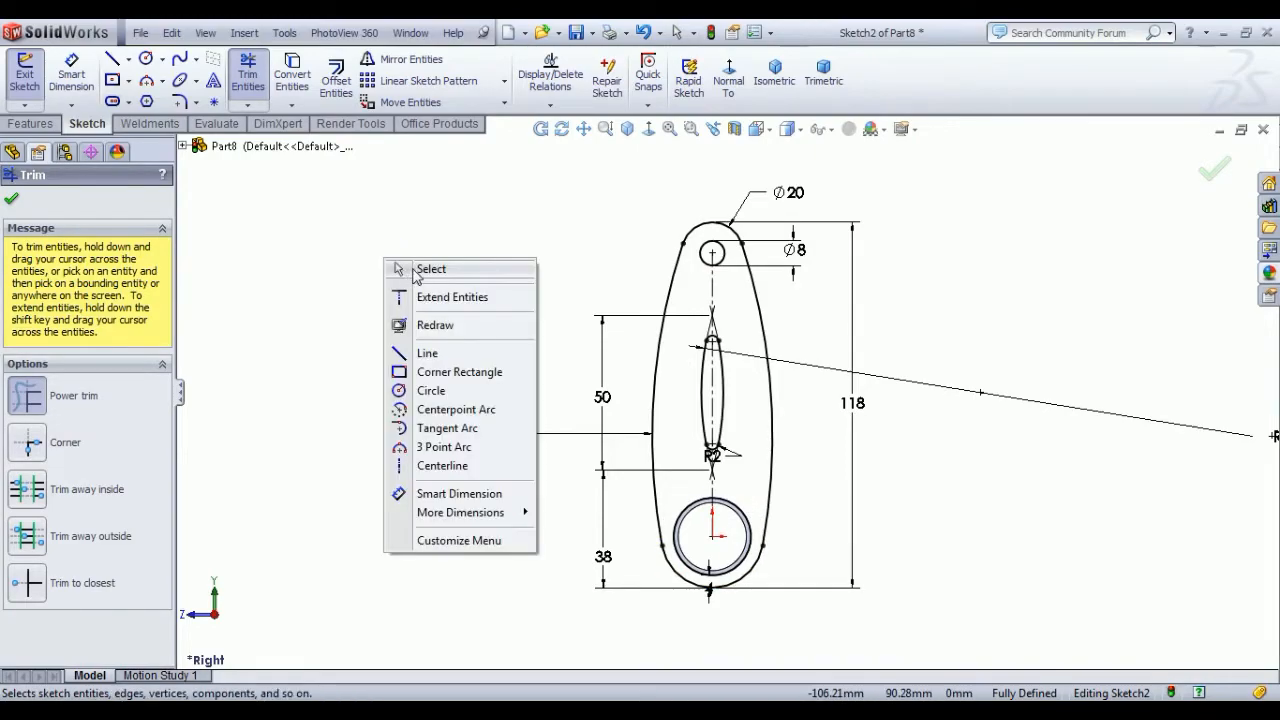
left_click(412, 266)
Step: Extrude the slotted arm profile 4 mm, starting at a 30 mm offset from the sketch plane
left_click(24, 72)
left_click(31, 87)
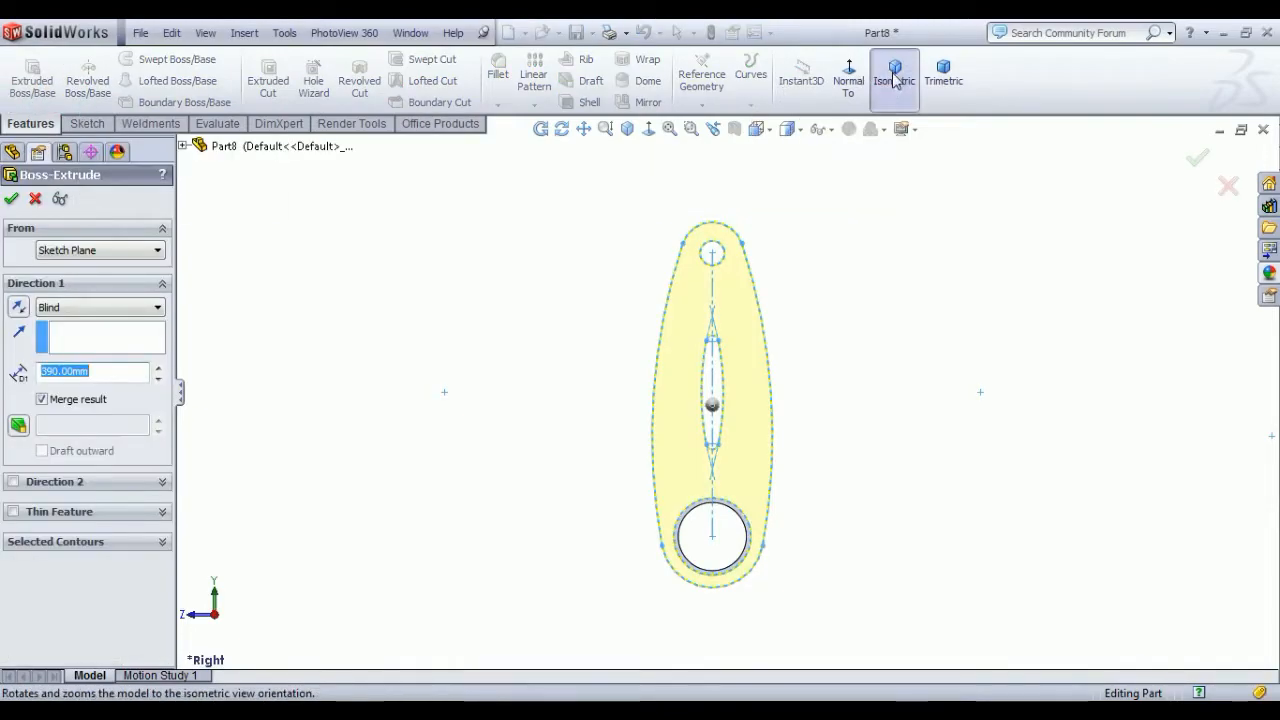
left_click(894, 72)
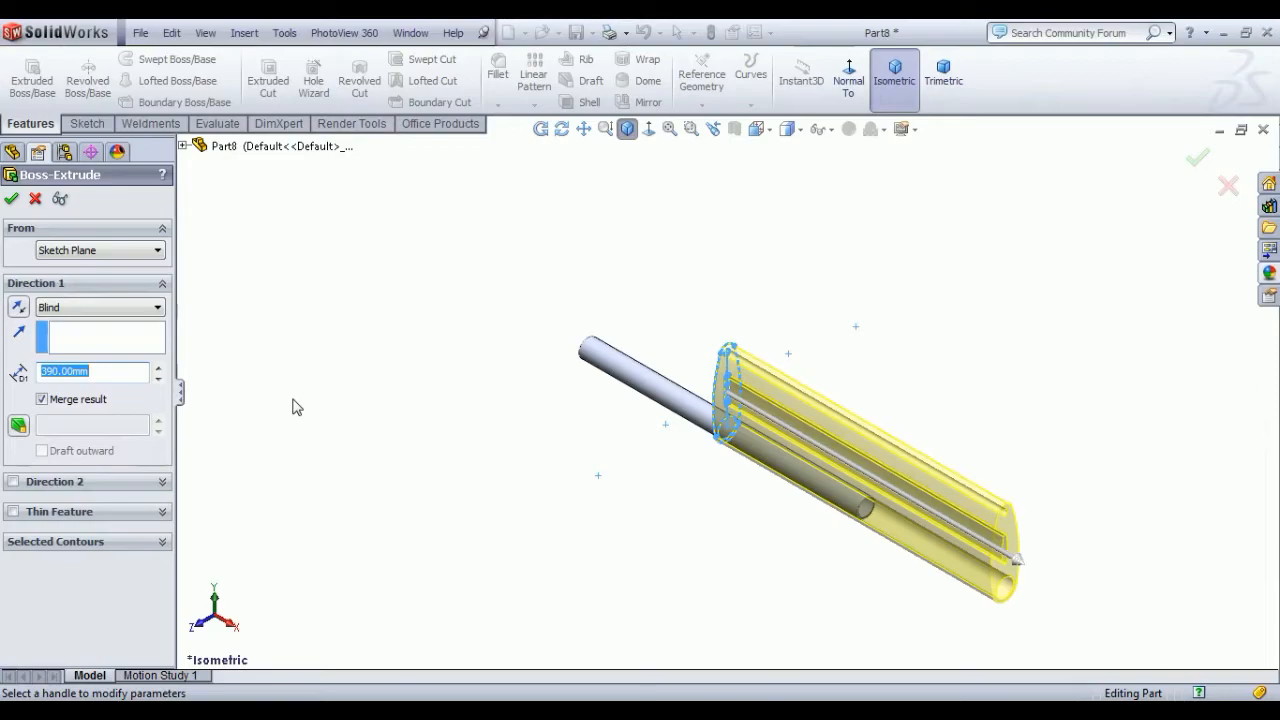
type("4")
key("Return")
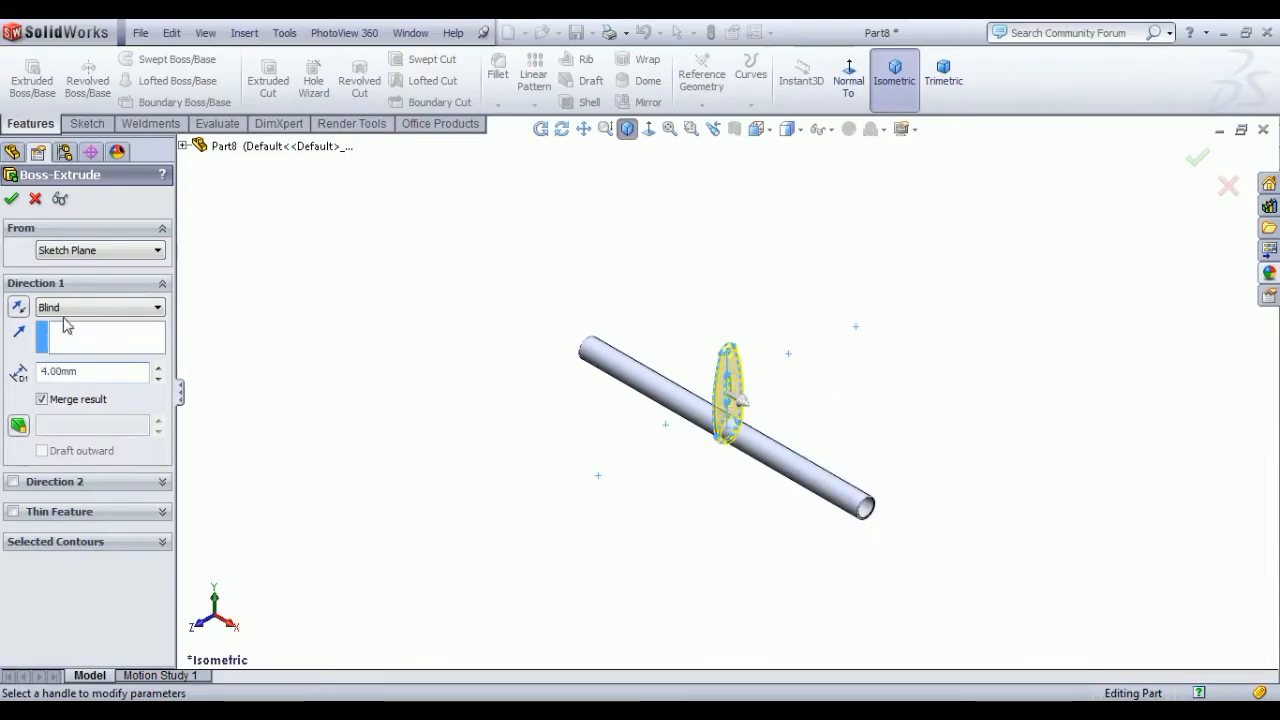
left_click(75, 260)
left_click(69, 297)
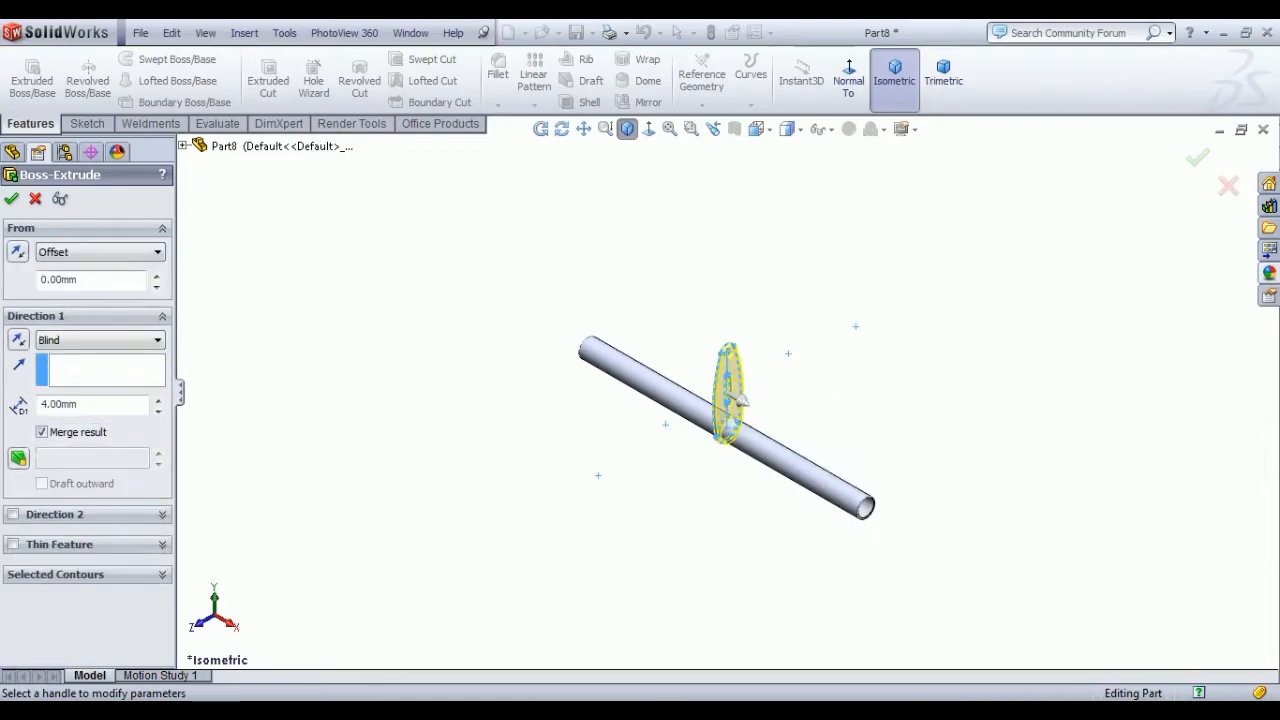
type("30")
key("Return")
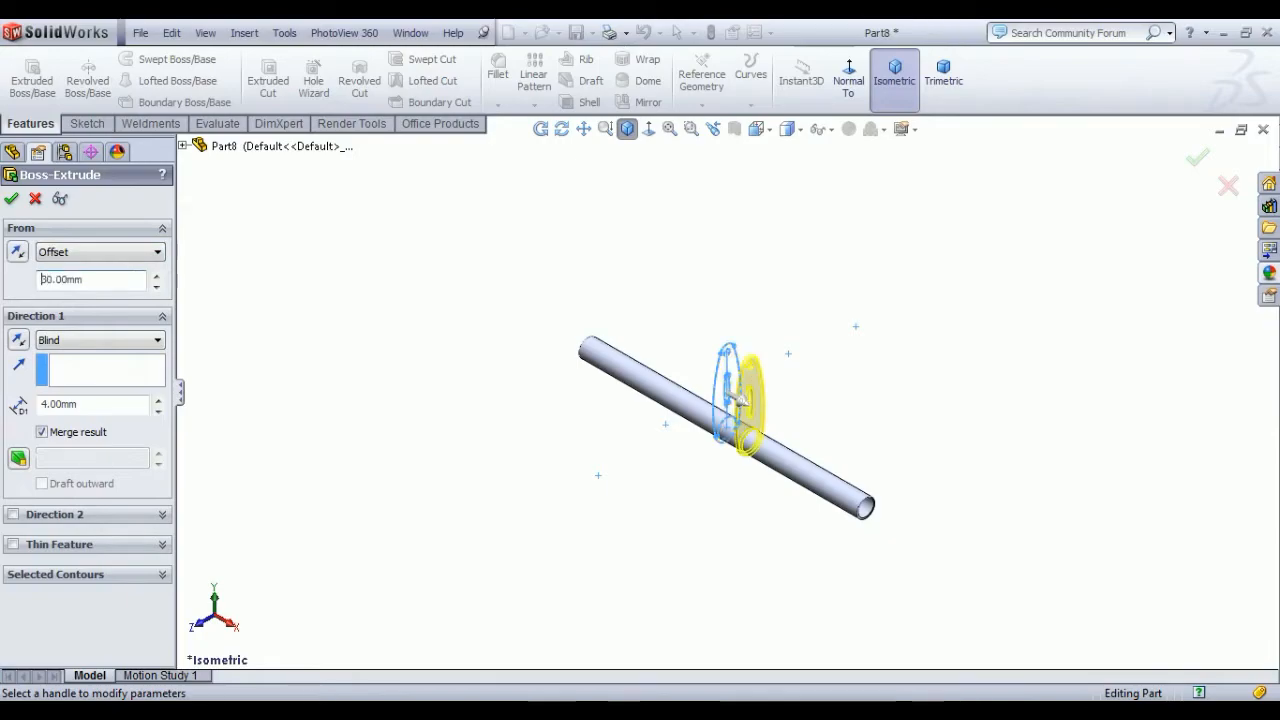
left_click(11, 199)
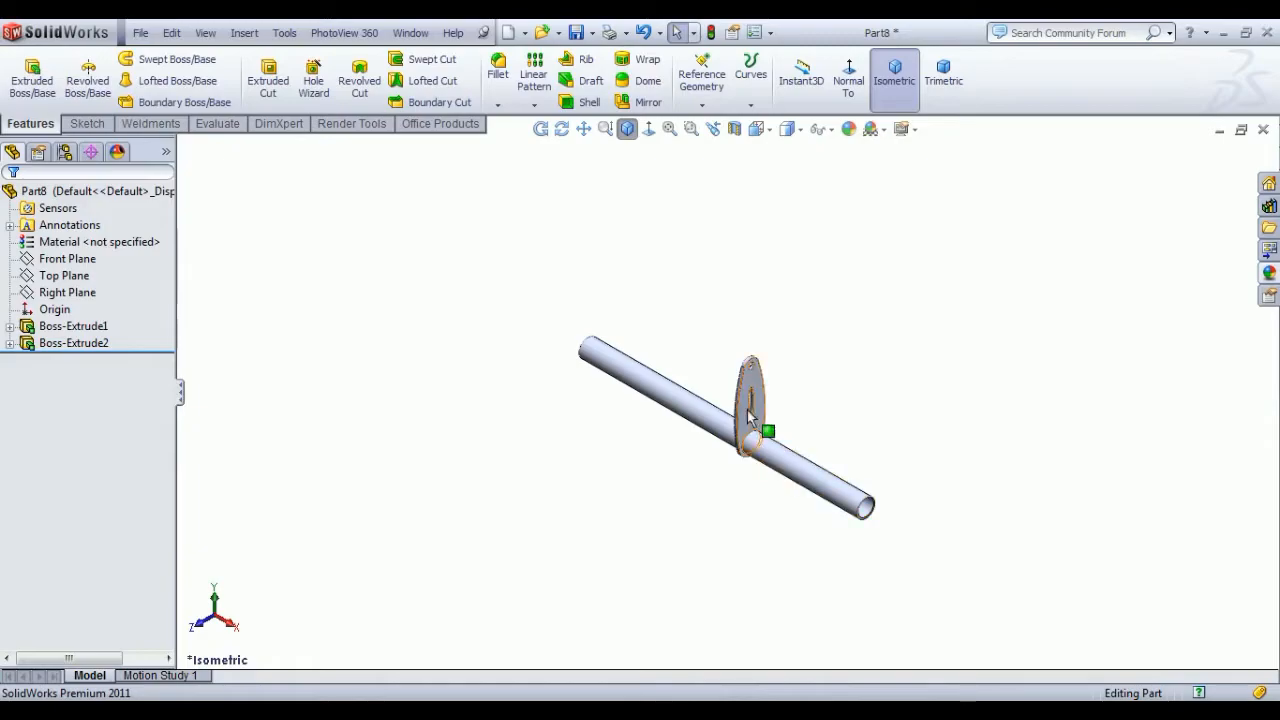
Step: Mirror the extruded arm about the Right Plane to create a second arm on the tube
scroll(768, 432, "down", 3)
middle_click_drag(800, 392, 776, 372)
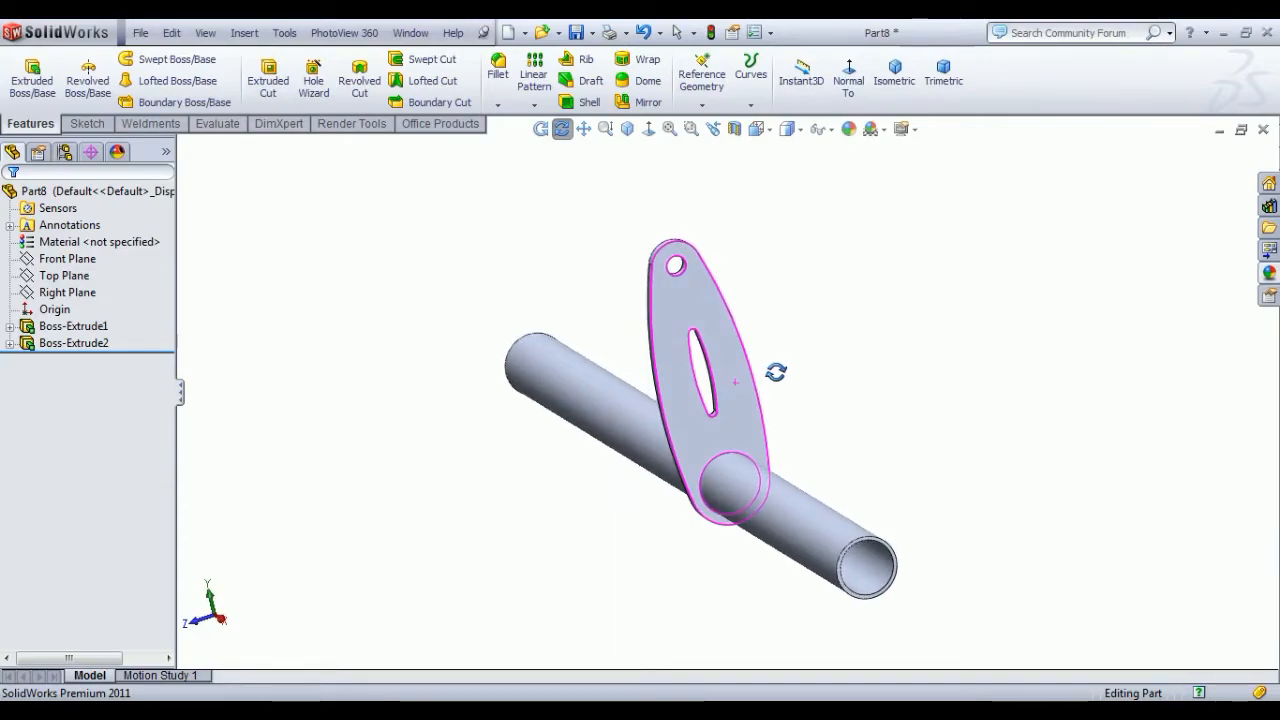
middle_click_drag(776, 373, 778, 371)
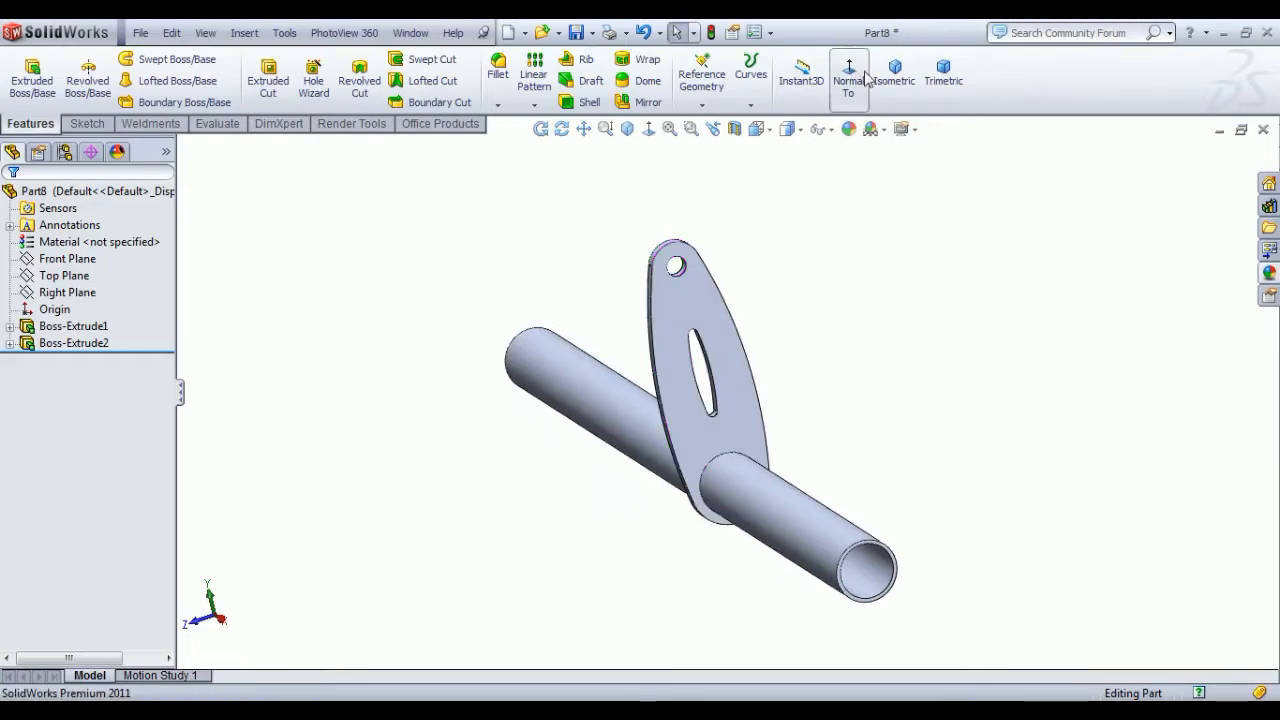
left_click(894, 72)
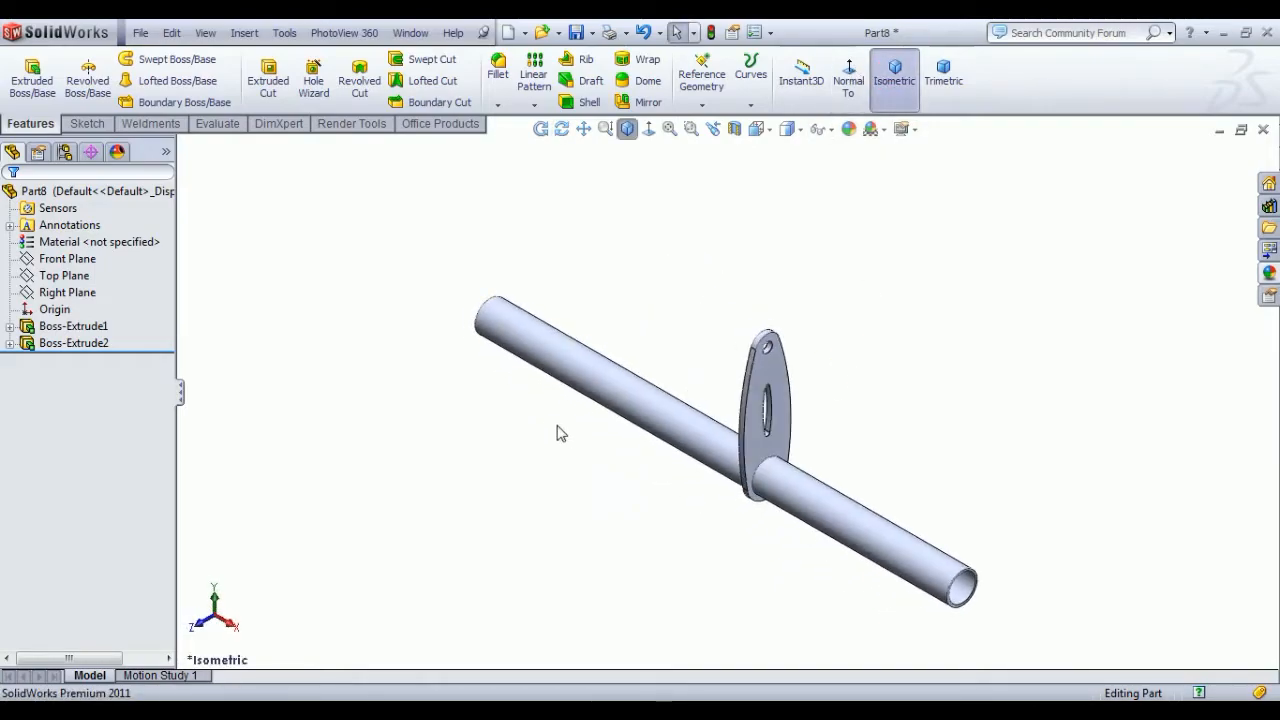
left_click(66, 293)
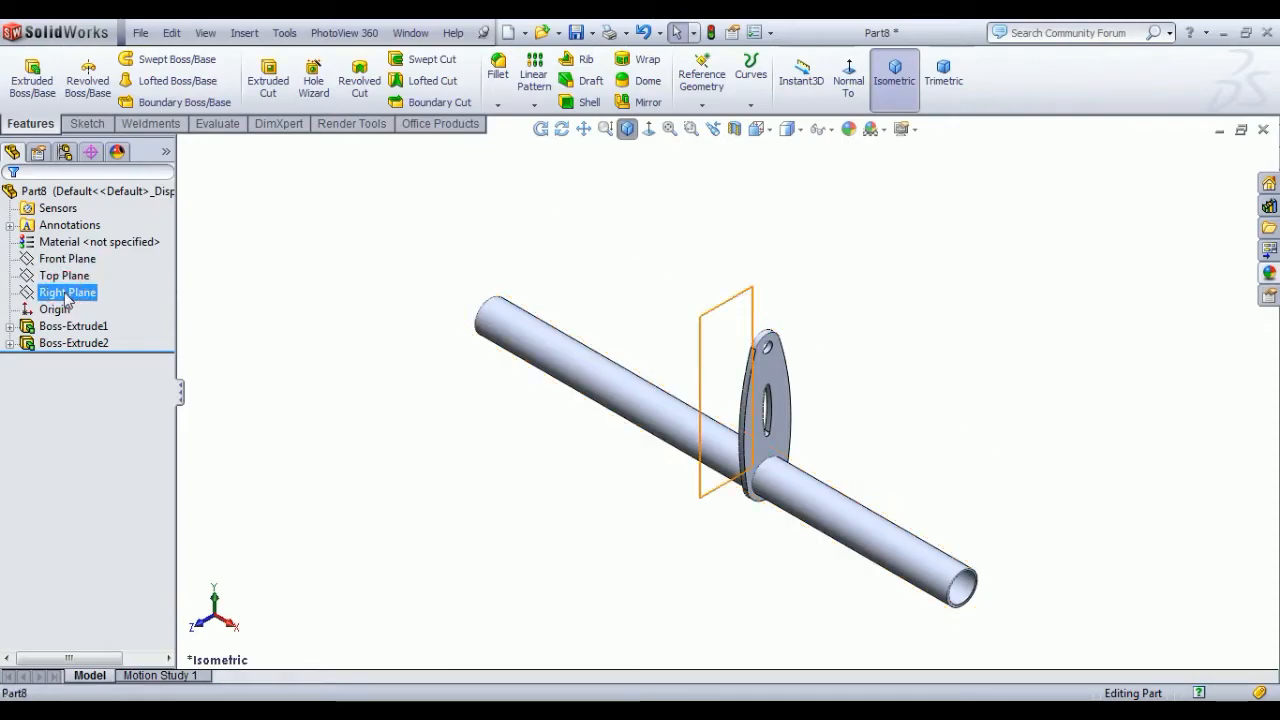
left_click(70, 343, "ctrl")
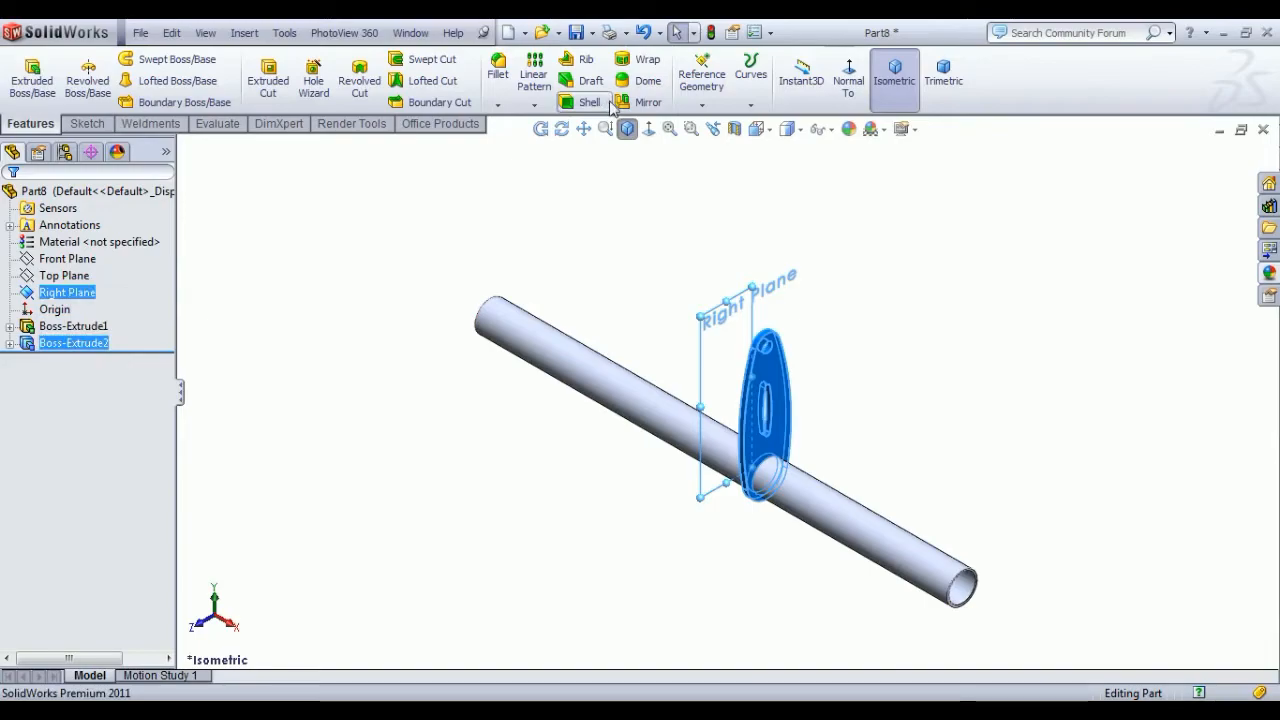
left_click(640, 101)
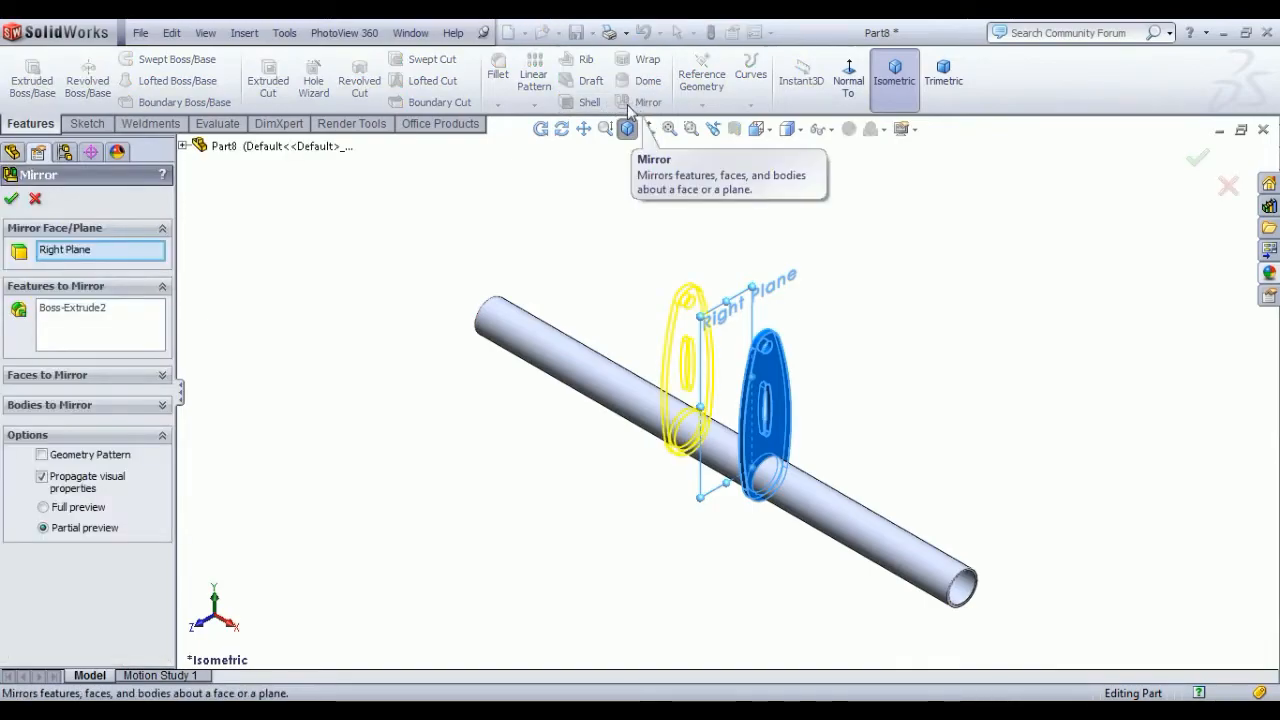
left_click(12, 200)
middle_click_drag(480, 487, 570, 495)
left_click(894, 72)
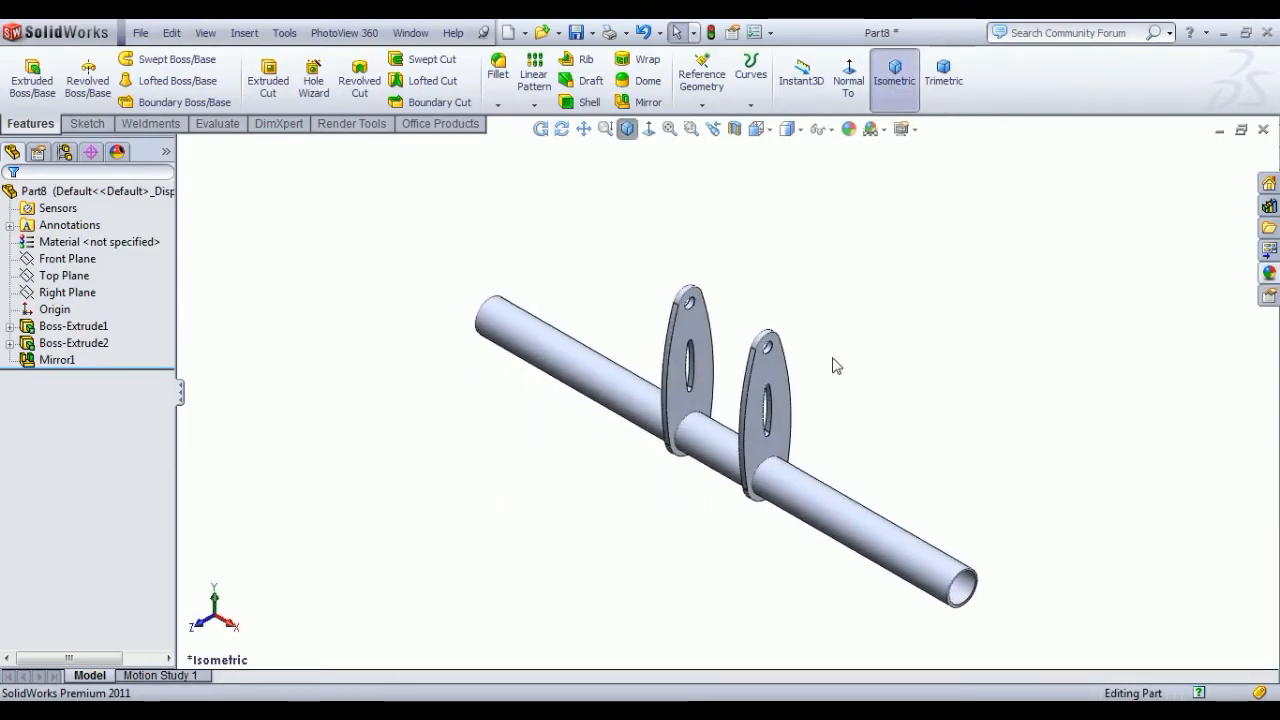
Step: Apply the matte iron appearance to the tube part
left_click(1267, 272)
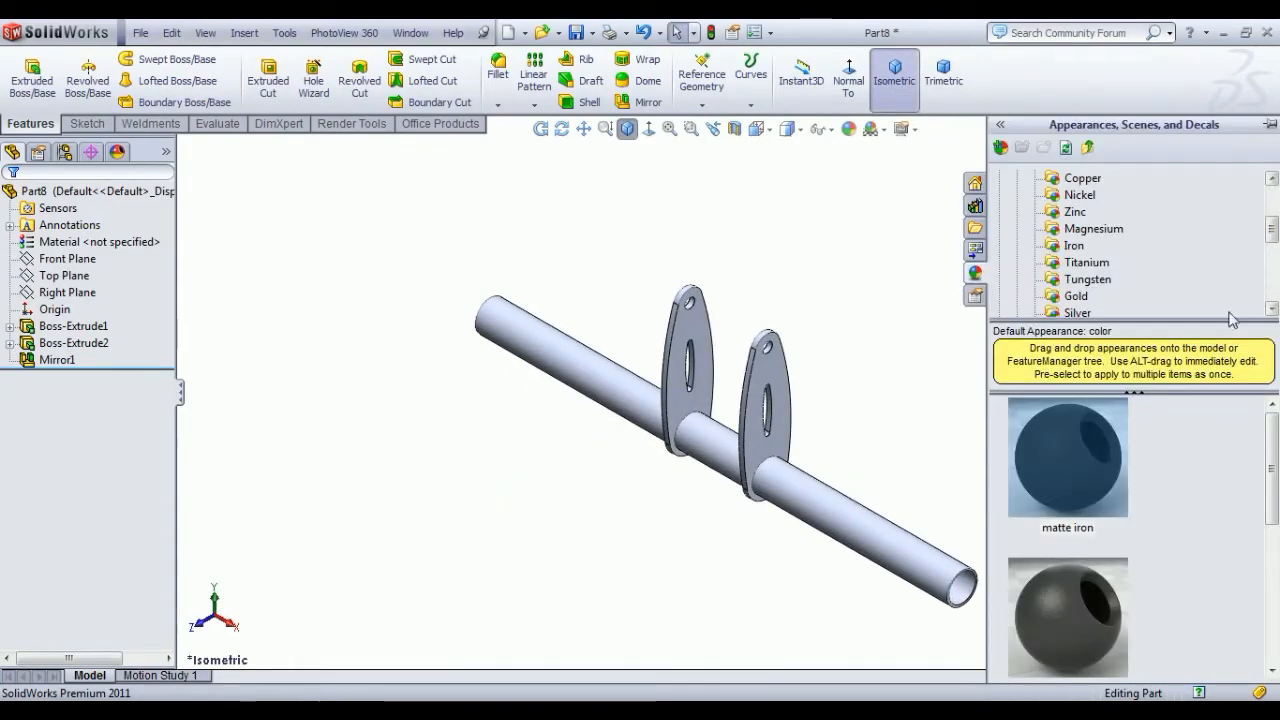
double_click(1060, 444)
left_click(871, 378)
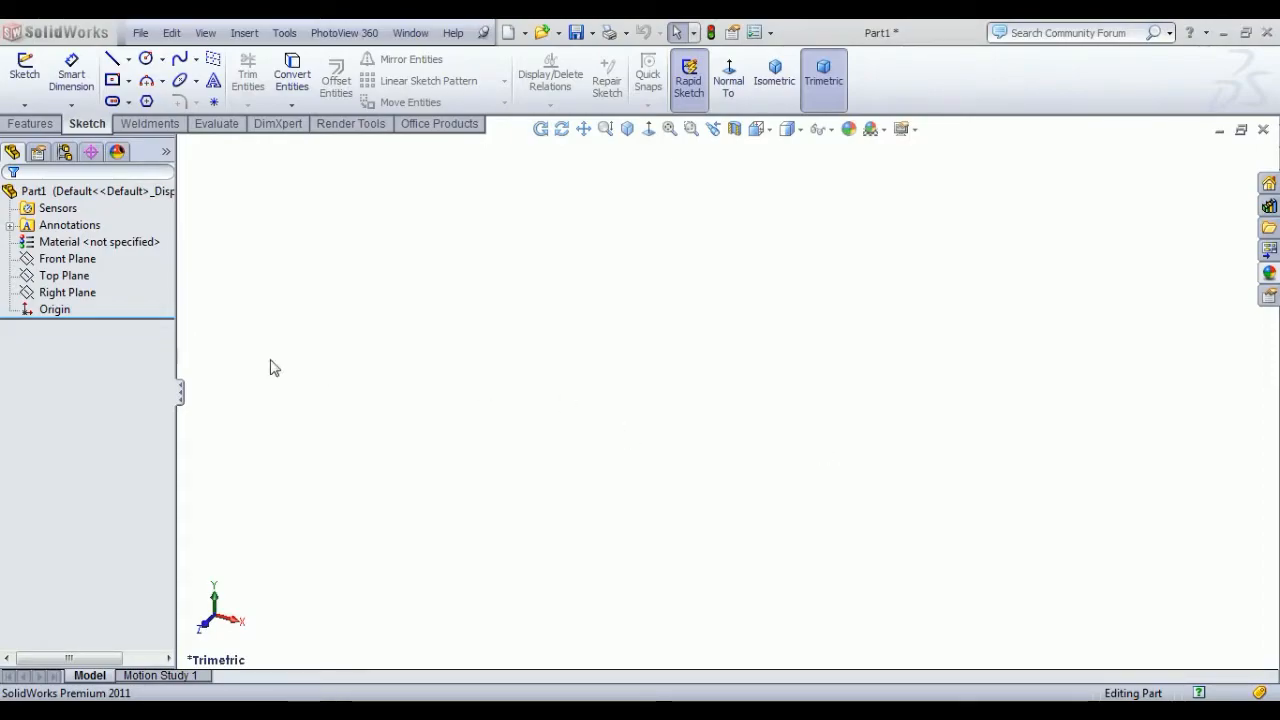
Step: Sketch a circle about 28 mm in diameter on the Top Plane, centred on the origin
left_click(58, 275)
left_click(82, 247)
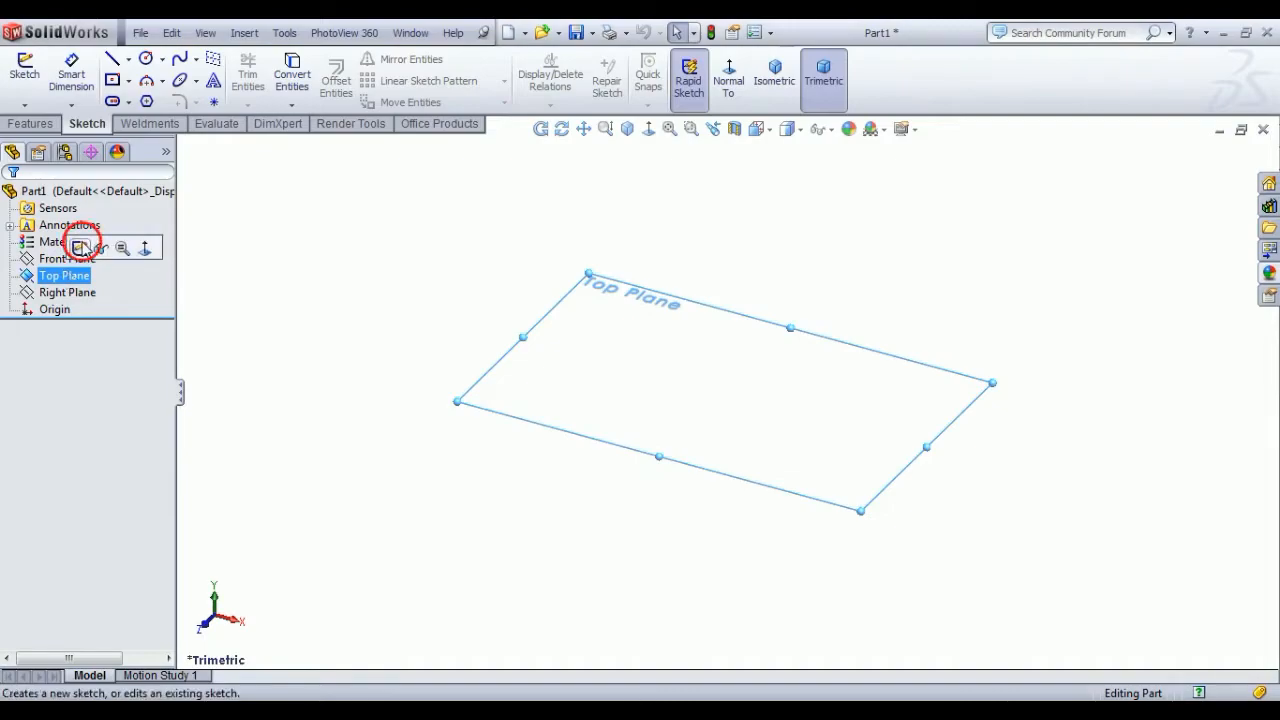
left_click(145, 59)
left_click_drag(726, 391, 750, 416)
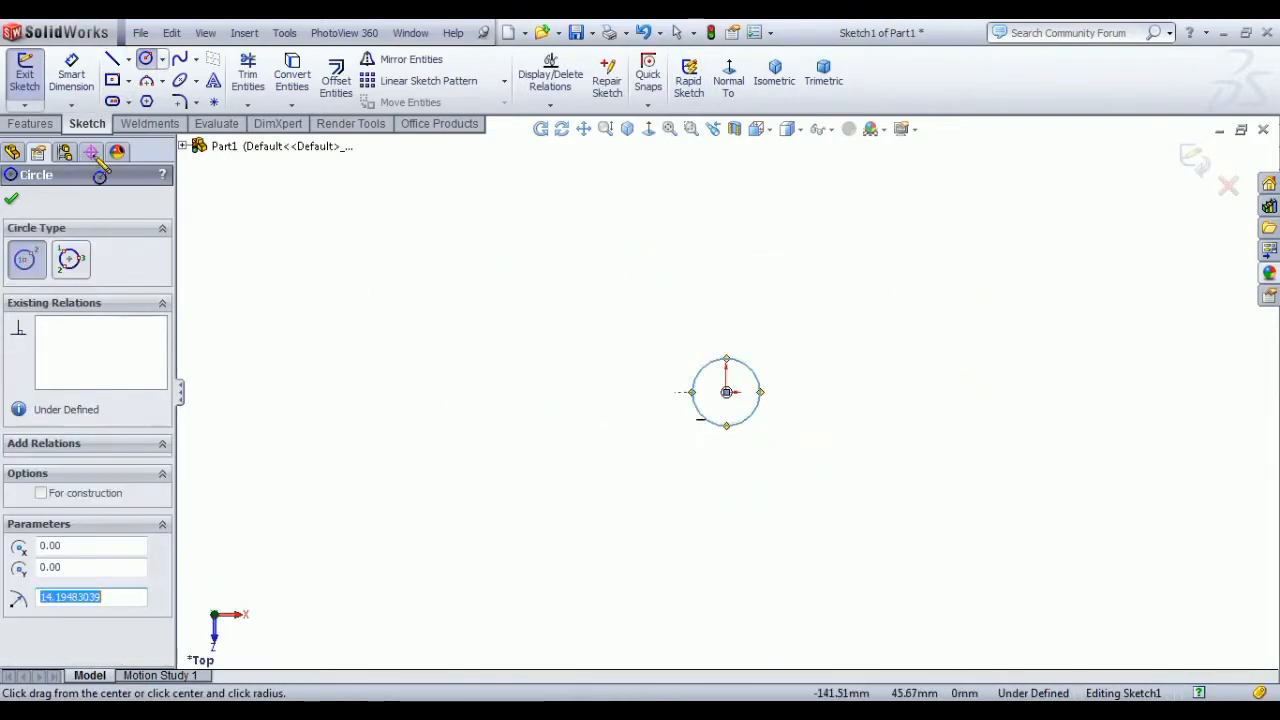
Step: Dimension the circle's diameter as 8 mm
left_click(71, 70)
left_click(718, 362)
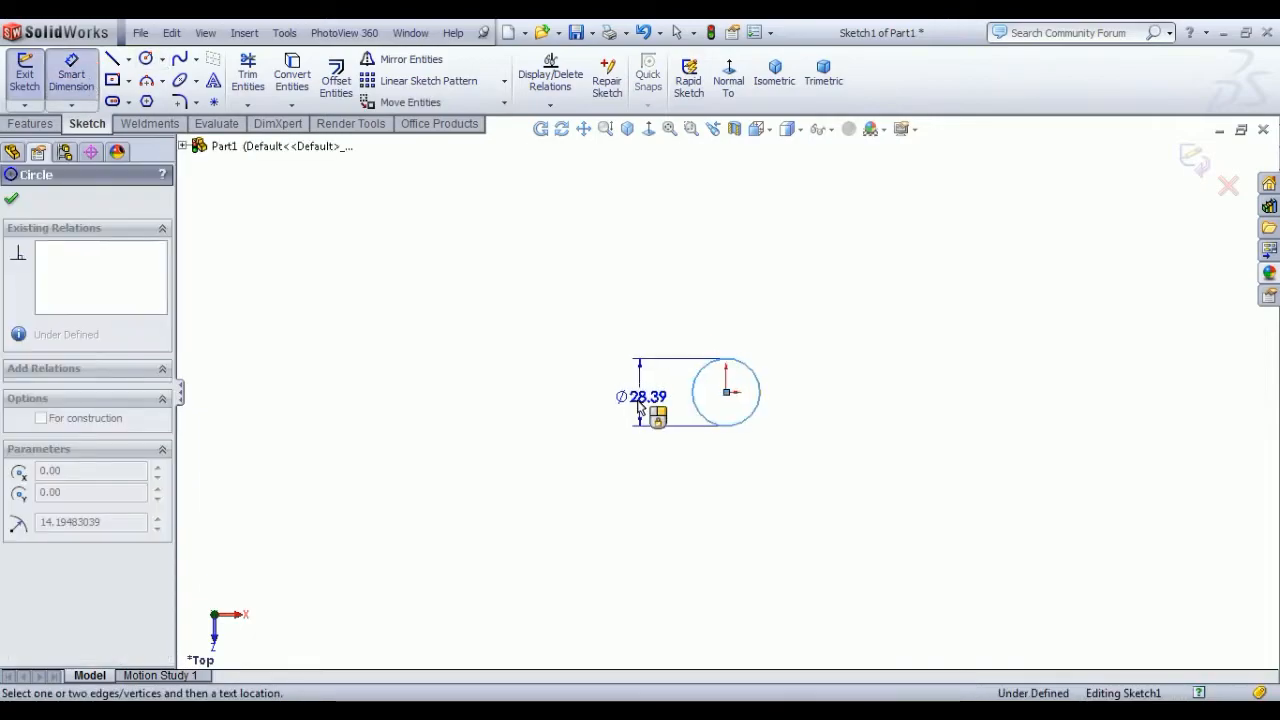
left_click(640, 400)
type("8")
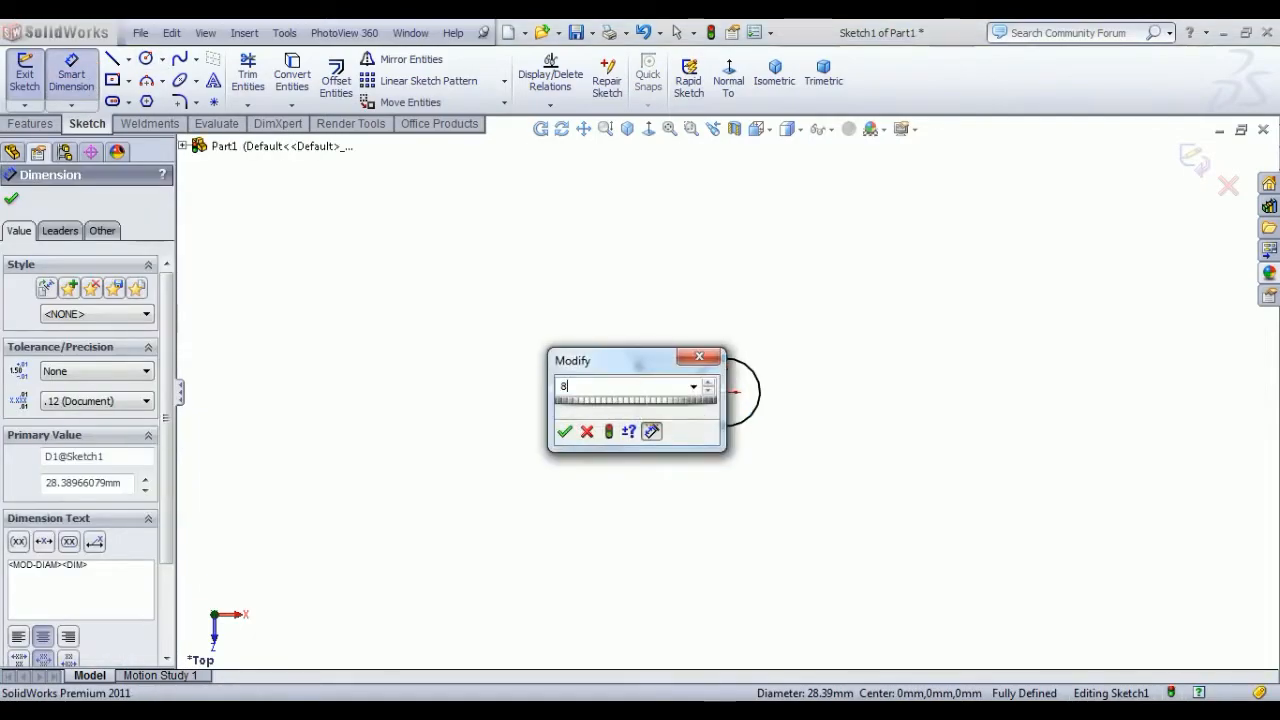
key("Return")
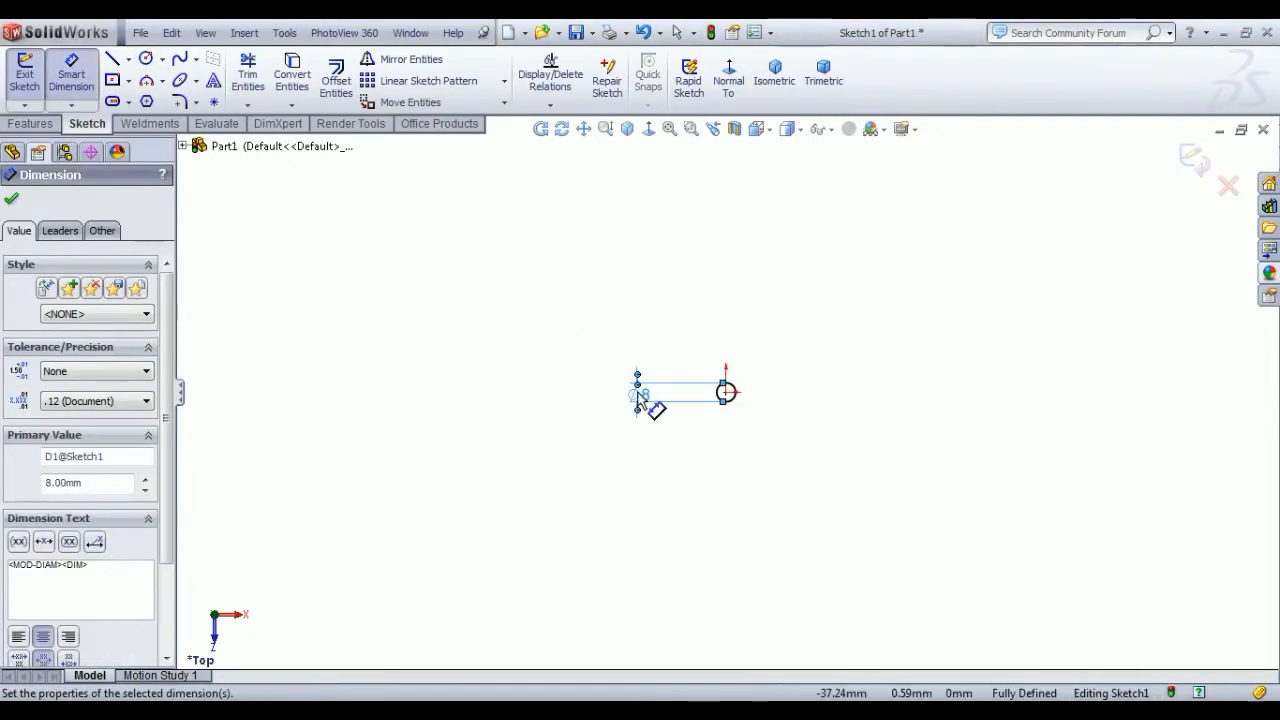
Step: Extrude the 8 mm circle upward 15 mm into a solid cylinder
left_click(22, 88)
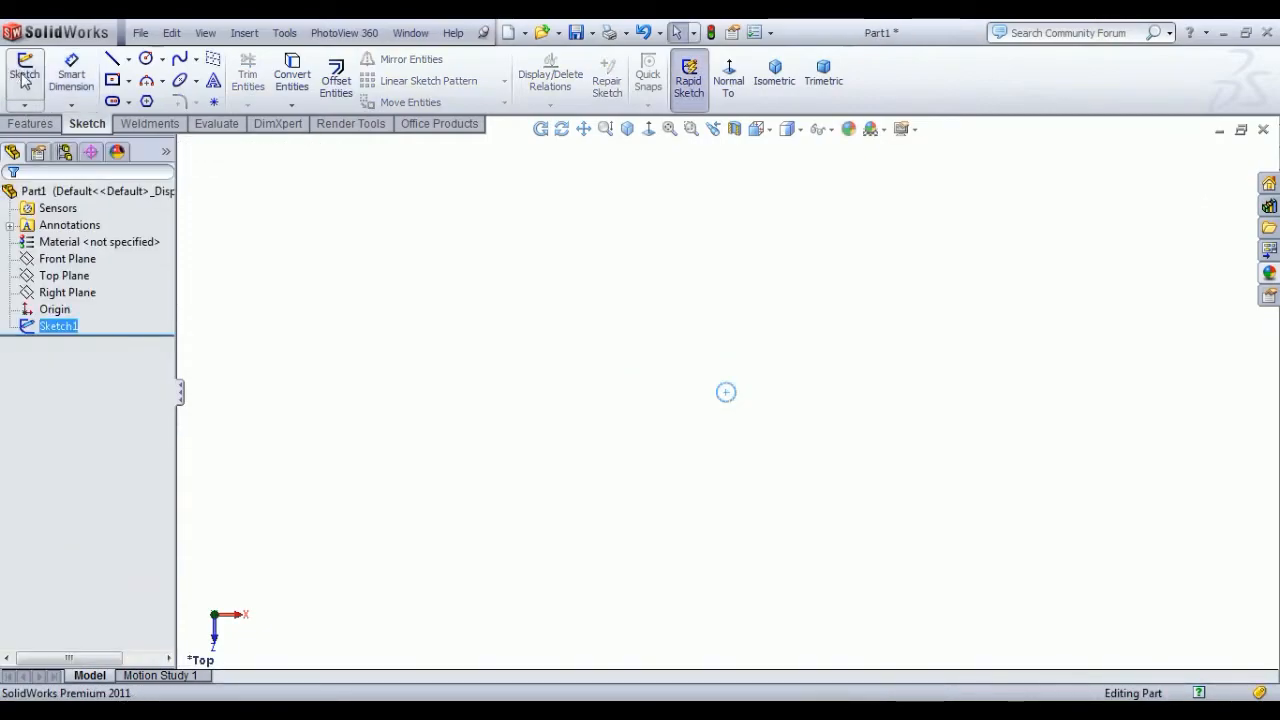
left_click(30, 123)
left_click(32, 75)
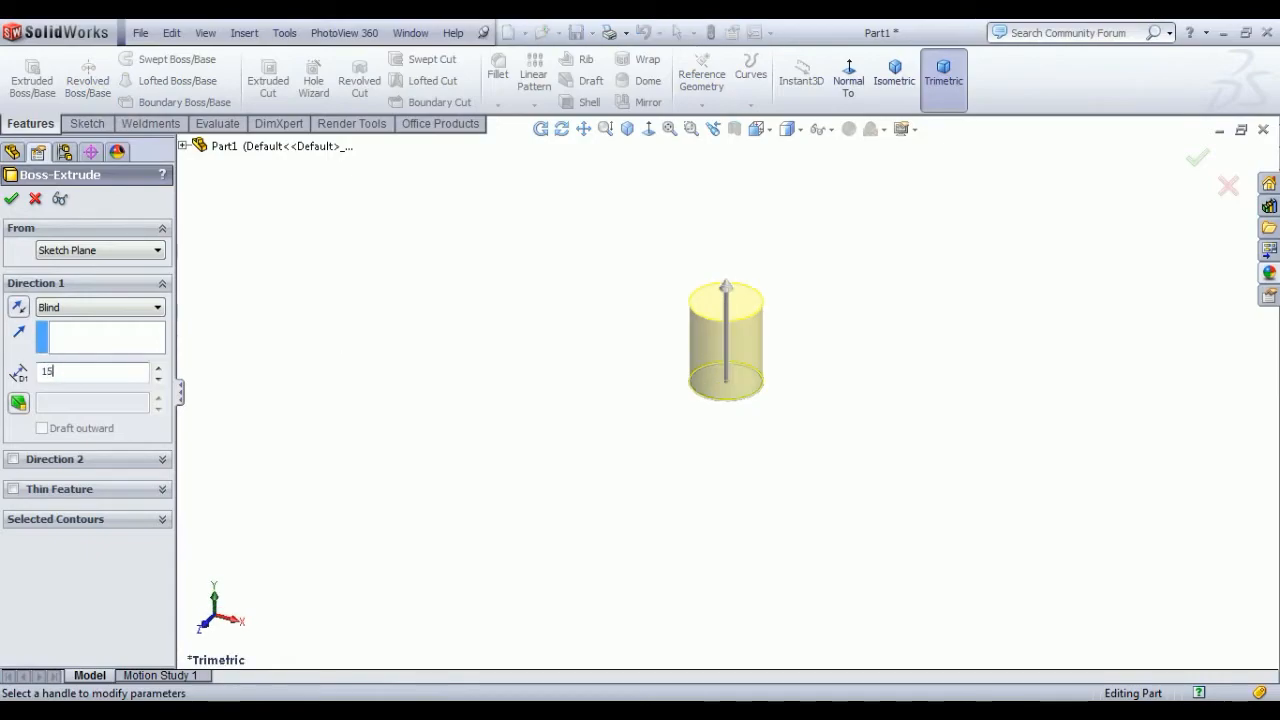
key("Return")
left_click(11, 199)
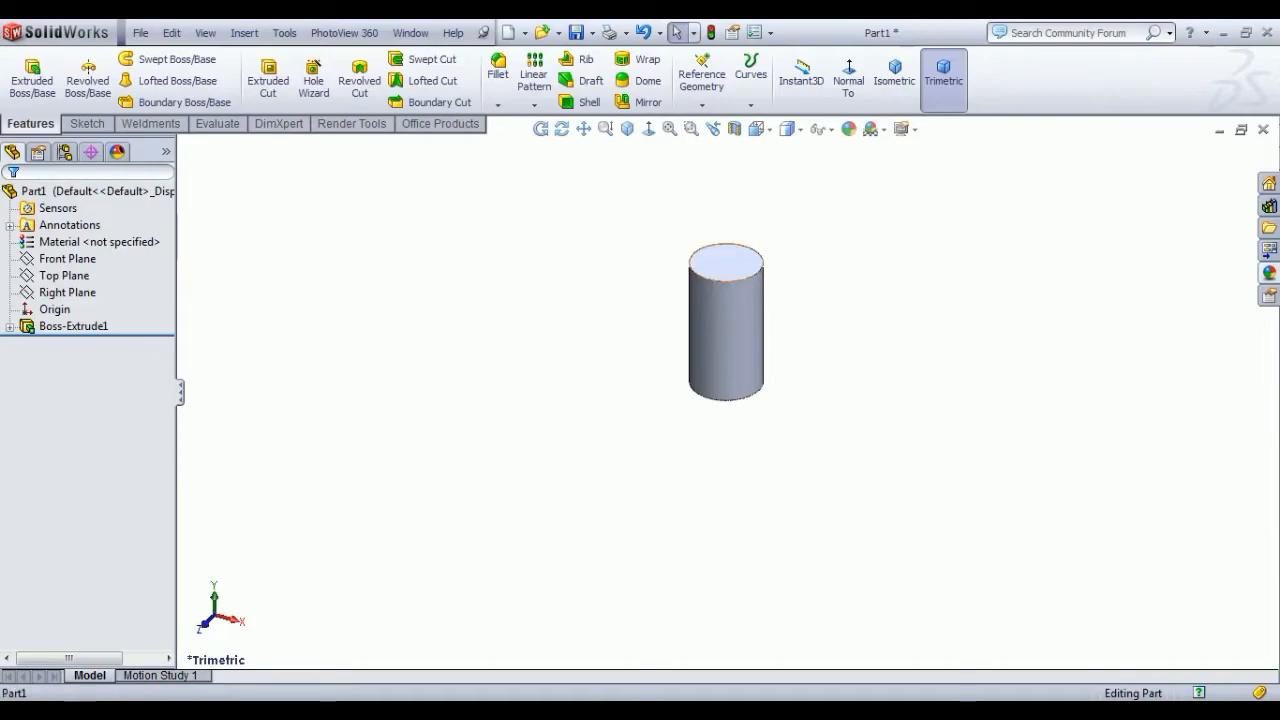
Step: Sketch a circle about 30 mm in diameter on the cylinder's top face, centred on its axis
left_click(728, 262)
left_click(793, 201)
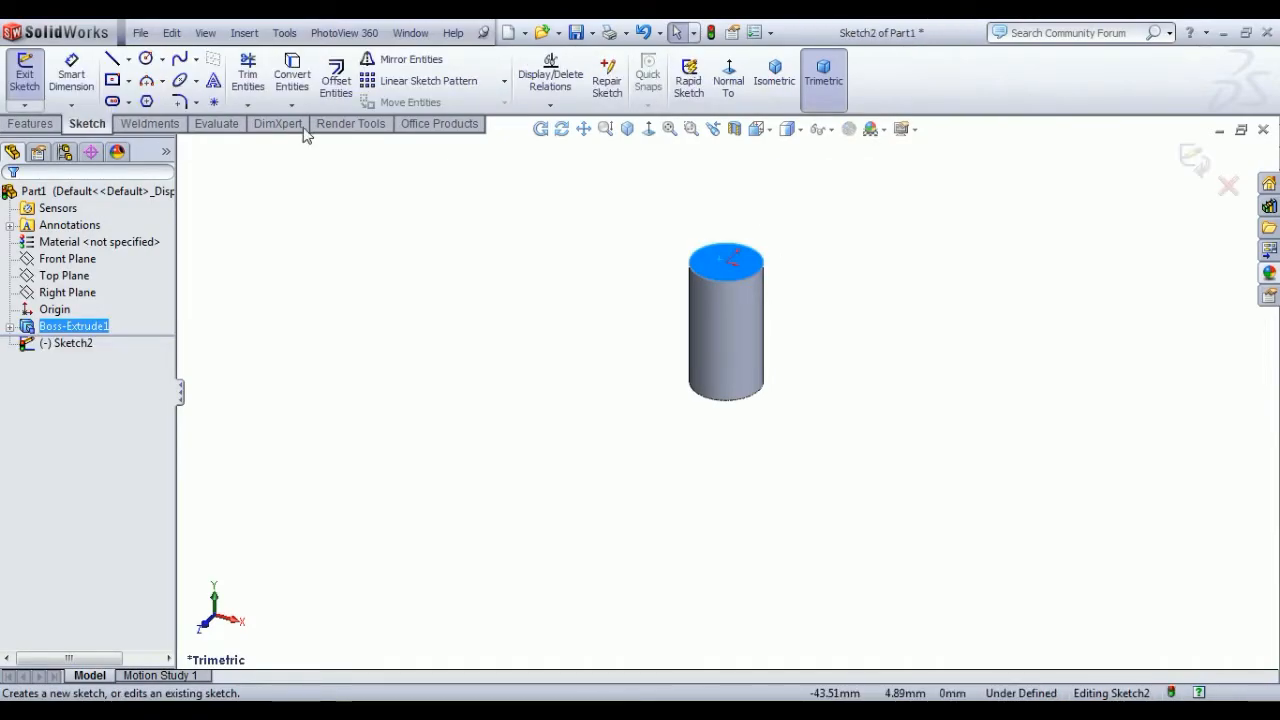
left_click(145, 58)
left_click(728, 262)
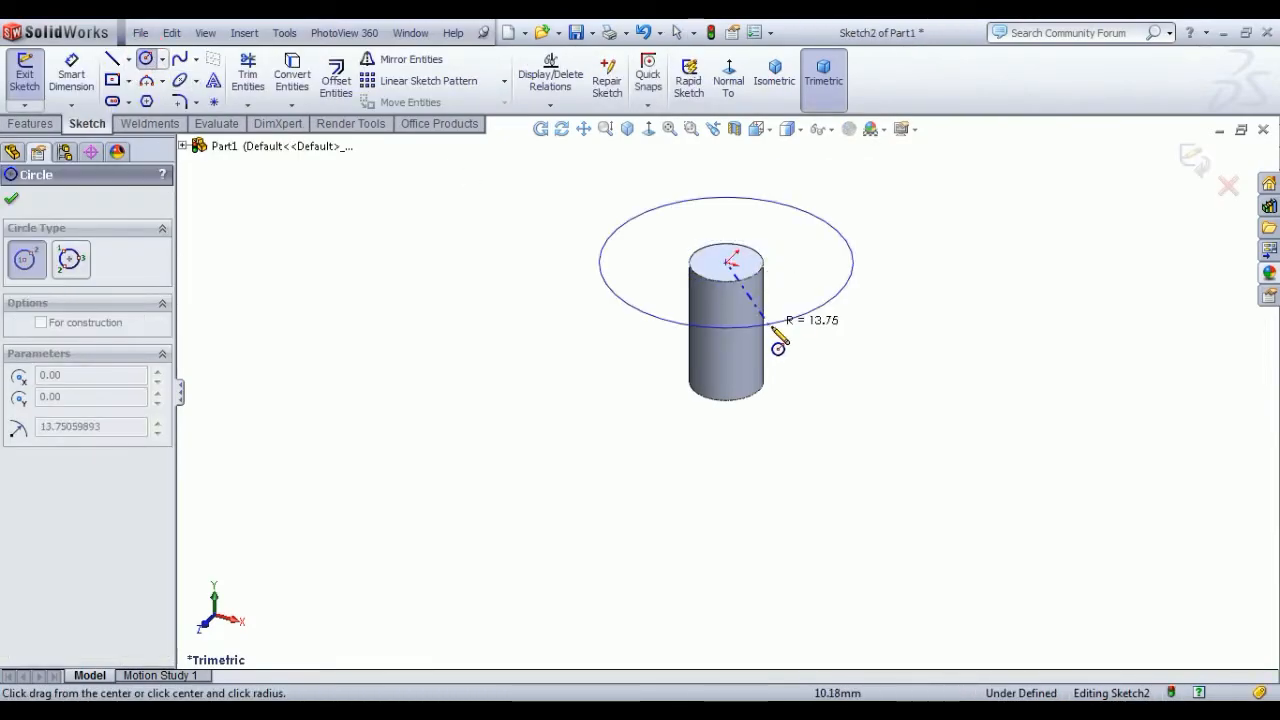
left_click(591, 276)
Step: Dimension the diameter of the circle on the top face as 14 mm
left_click(71, 75)
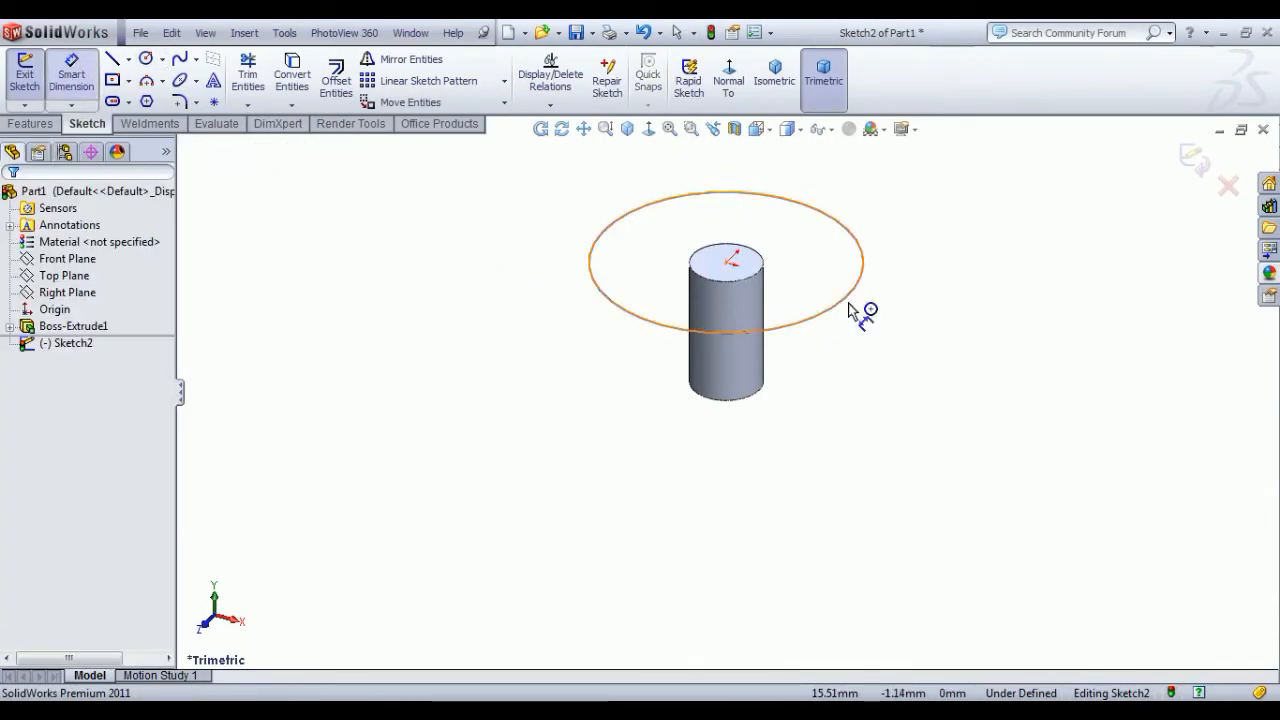
left_click(845, 310)
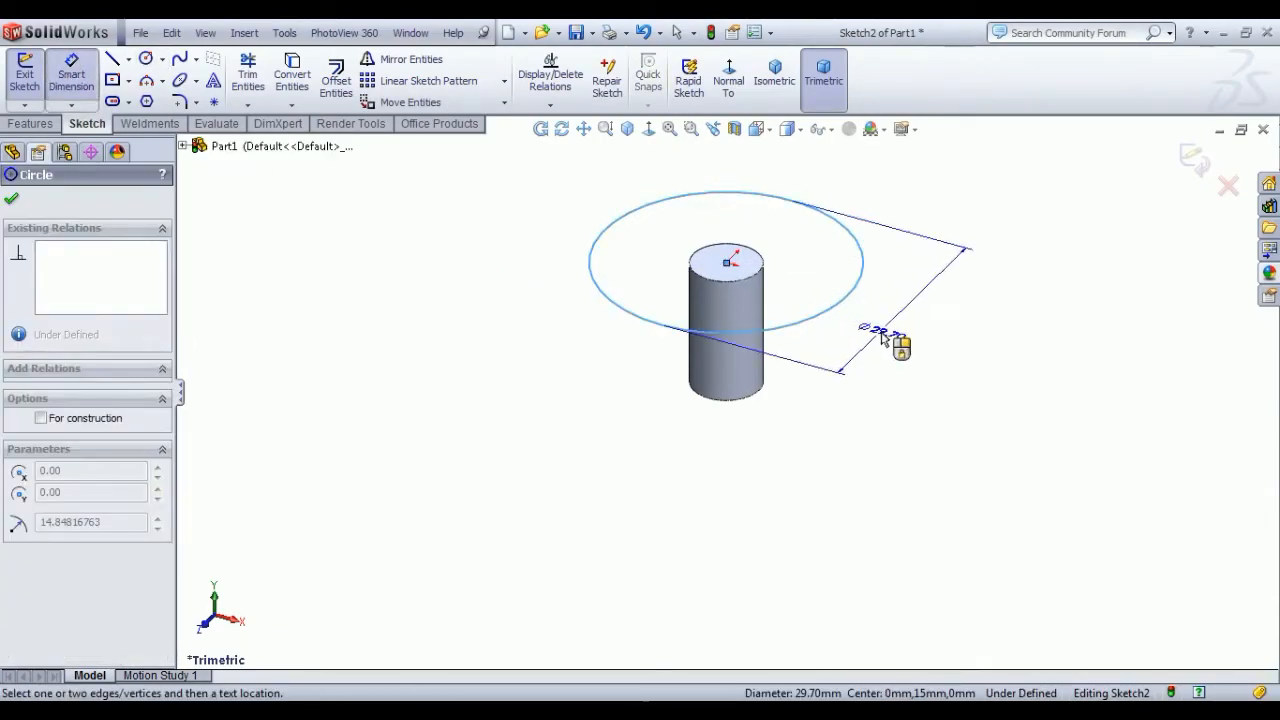
left_click(880, 336)
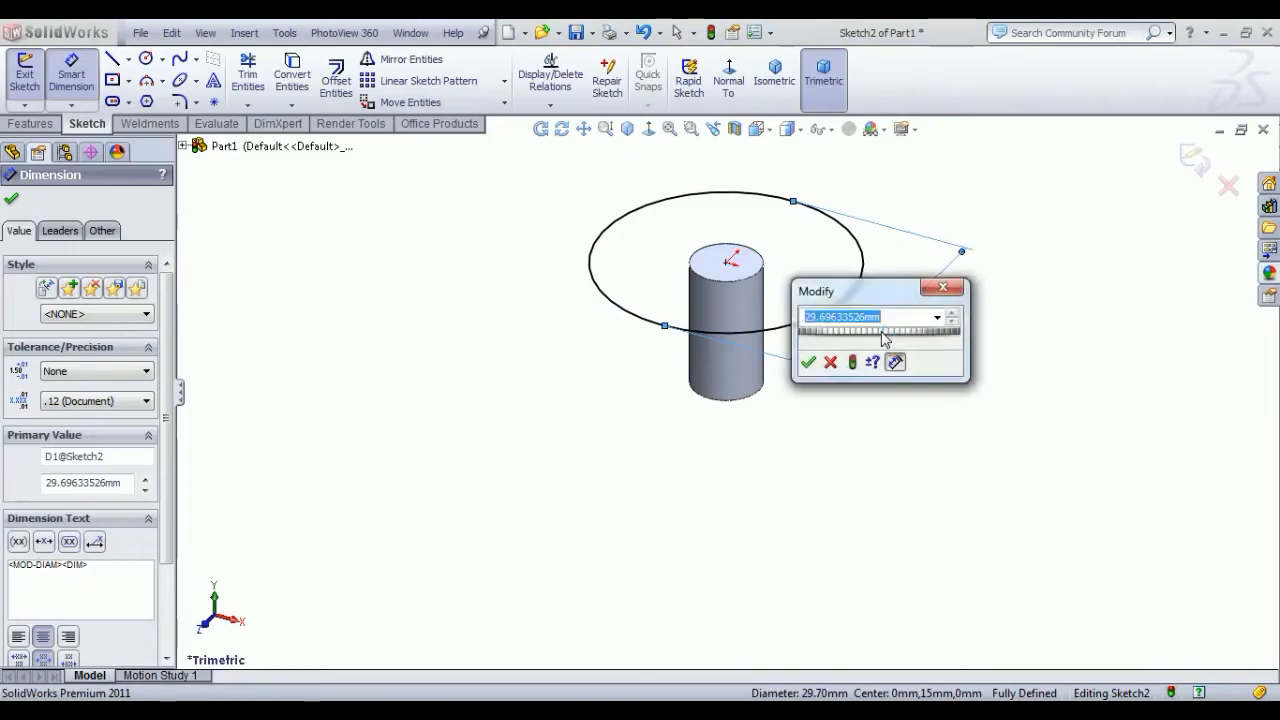
type("14")
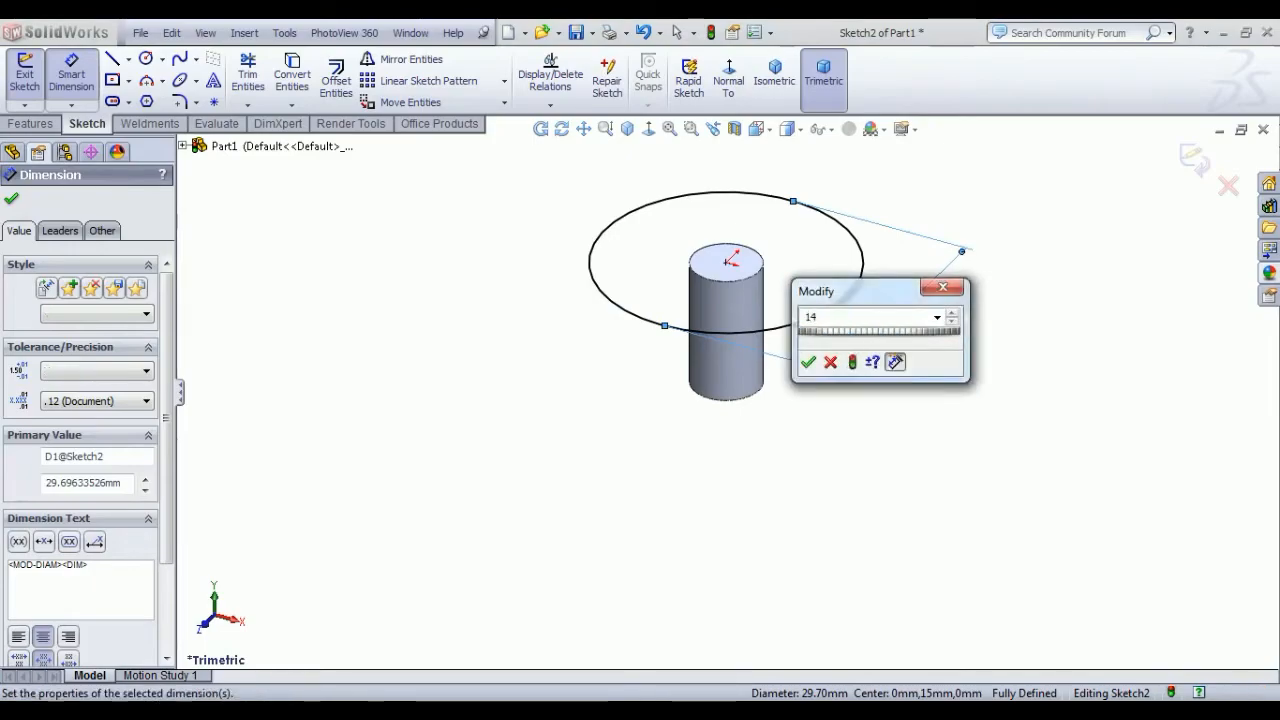
key("Return")
right_click(410, 284)
left_click(440, 292)
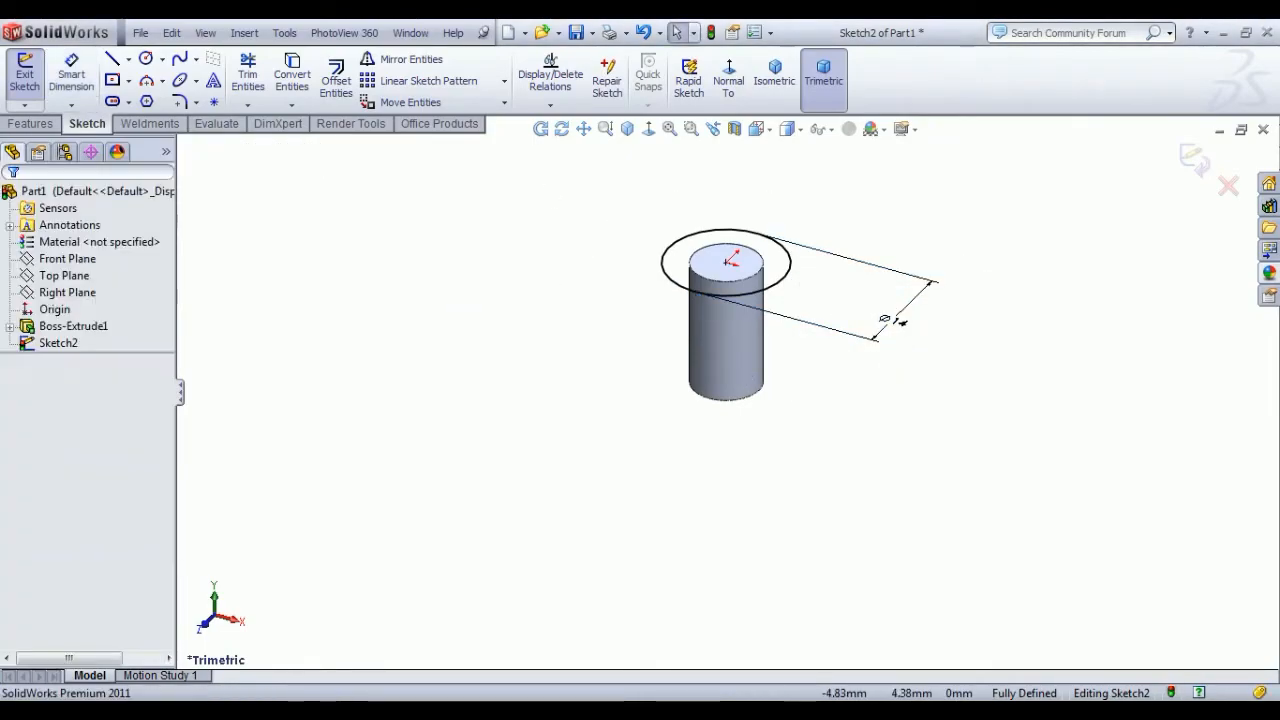
Step: Convert the 8 mm cylinder's top circular edge into the sketch inside the 14 mm circle and close the sketch
left_click(292, 78)
left_click(14, 204)
left_click(24, 74)
Step: Extrude the ring profile 21 mm upward, starting from an offset 5 mm below the sketch plane
left_click(33, 90)
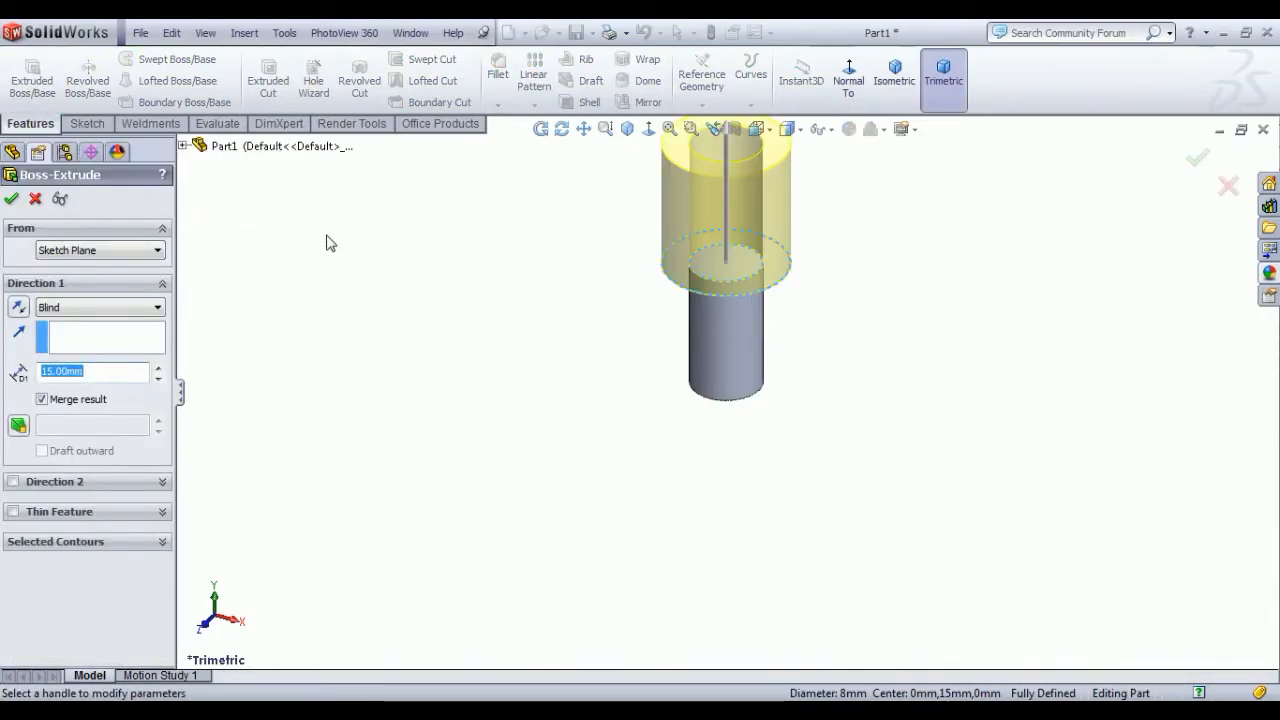
key("Return")
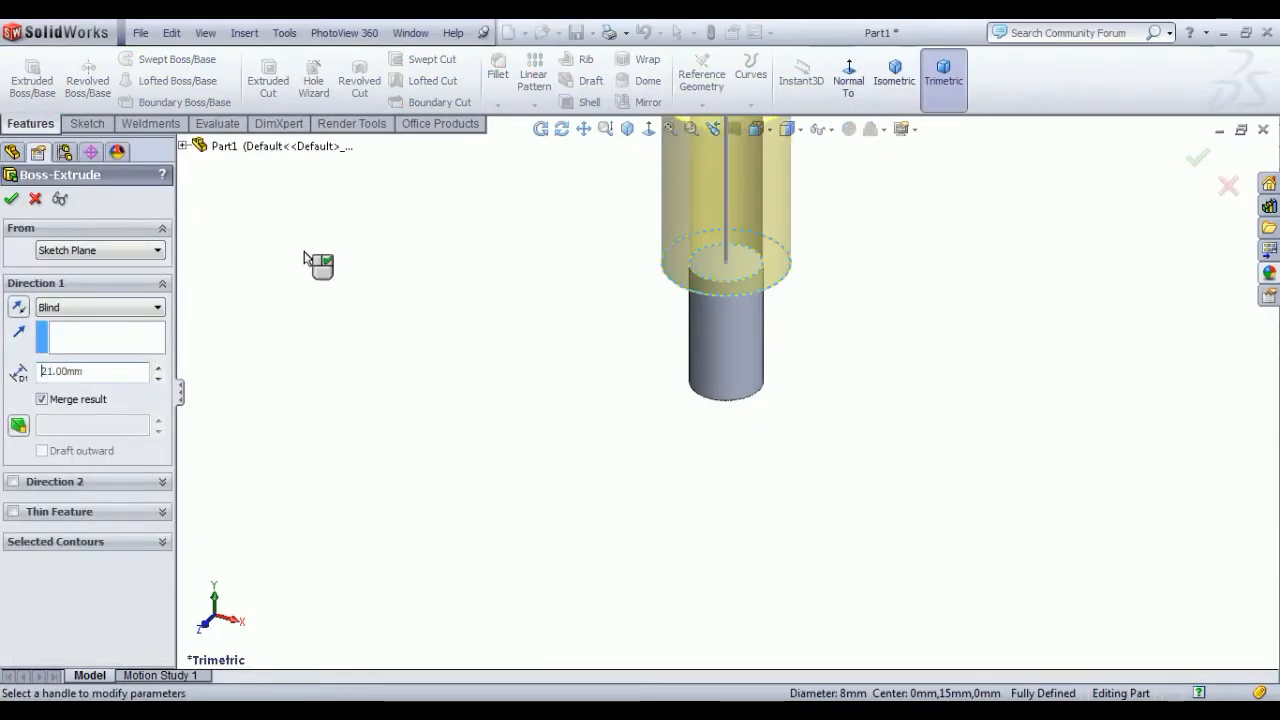
left_click(110, 251)
left_click(78, 302)
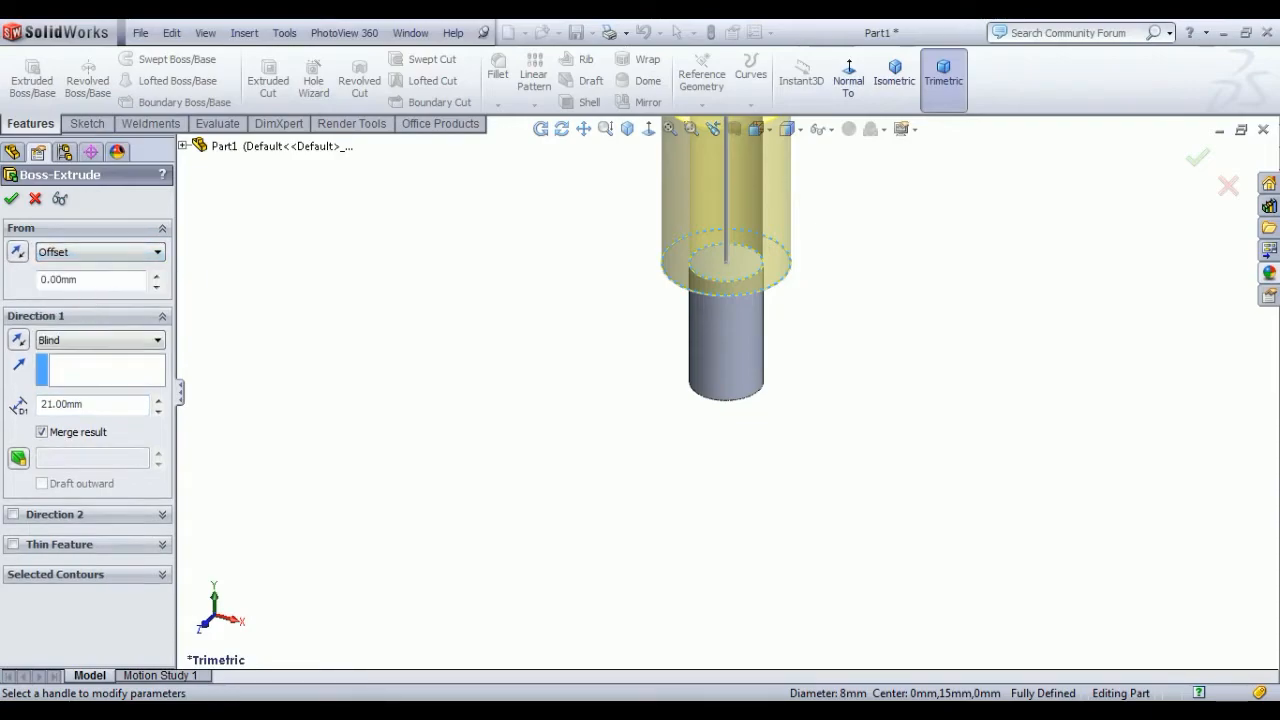
key("Return")
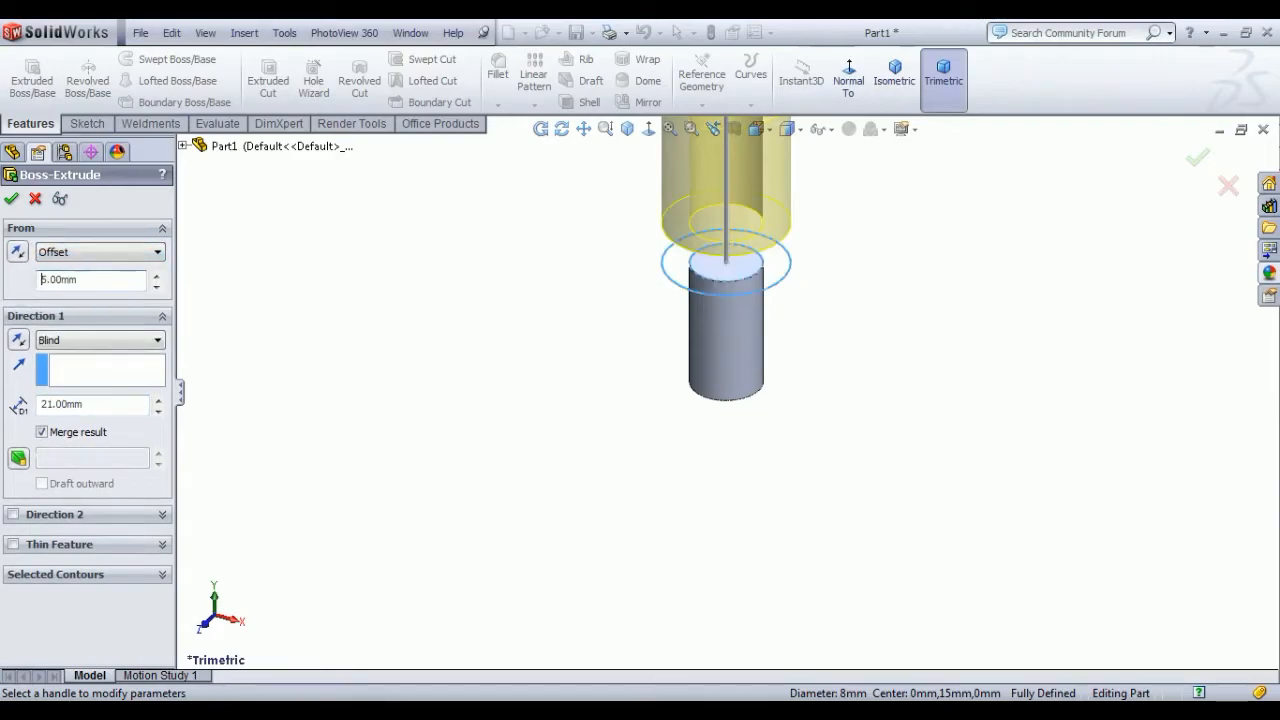
left_click(14, 254)
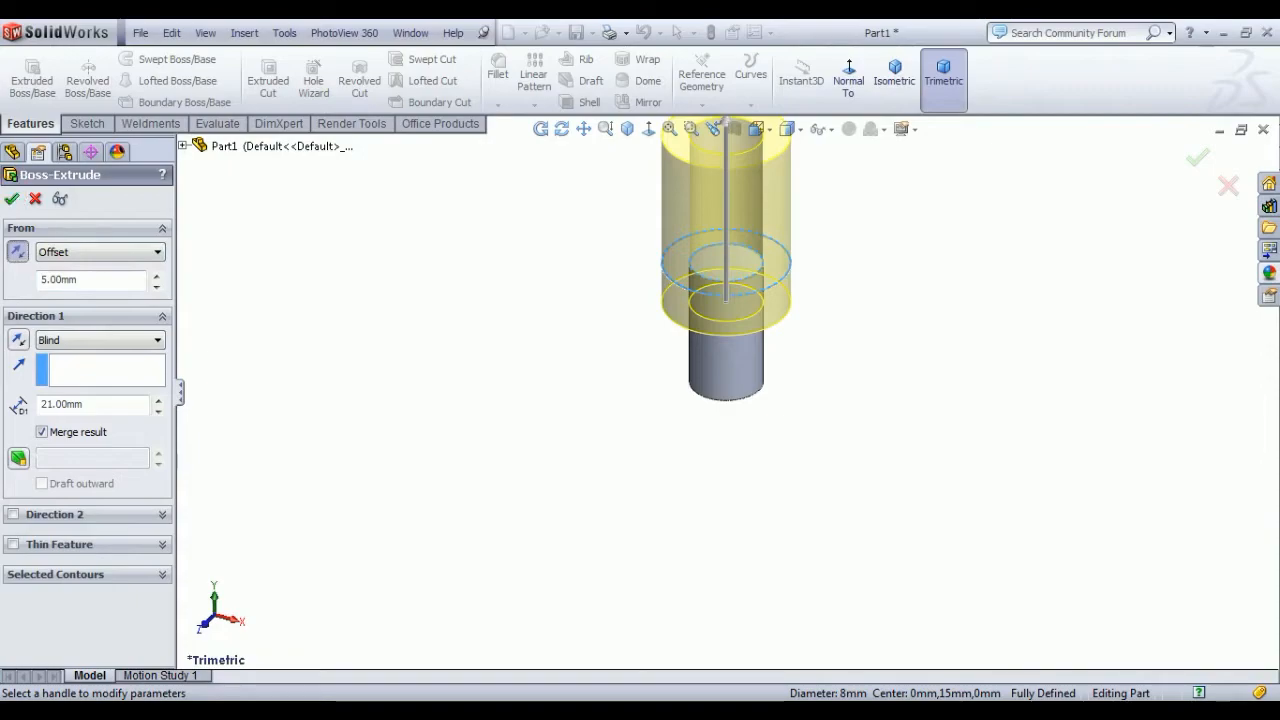
left_click(12, 199)
Step: Sketch a circle about 44 mm in diameter on the ring's top face, centred on its axis
scroll(574, 377, "up", 3)
middle_click_drag(574, 377, 556, 408)
key("Escape")
left_click(752, 266)
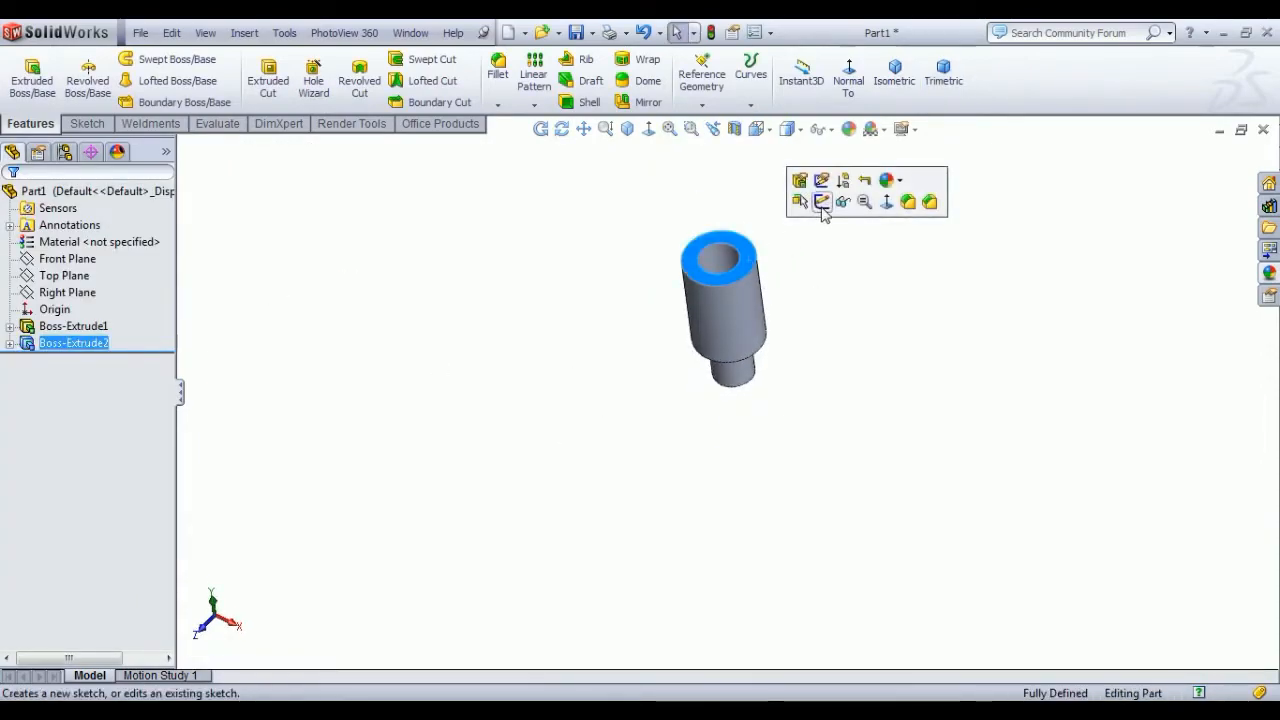
left_click(822, 202)
left_click(145, 59)
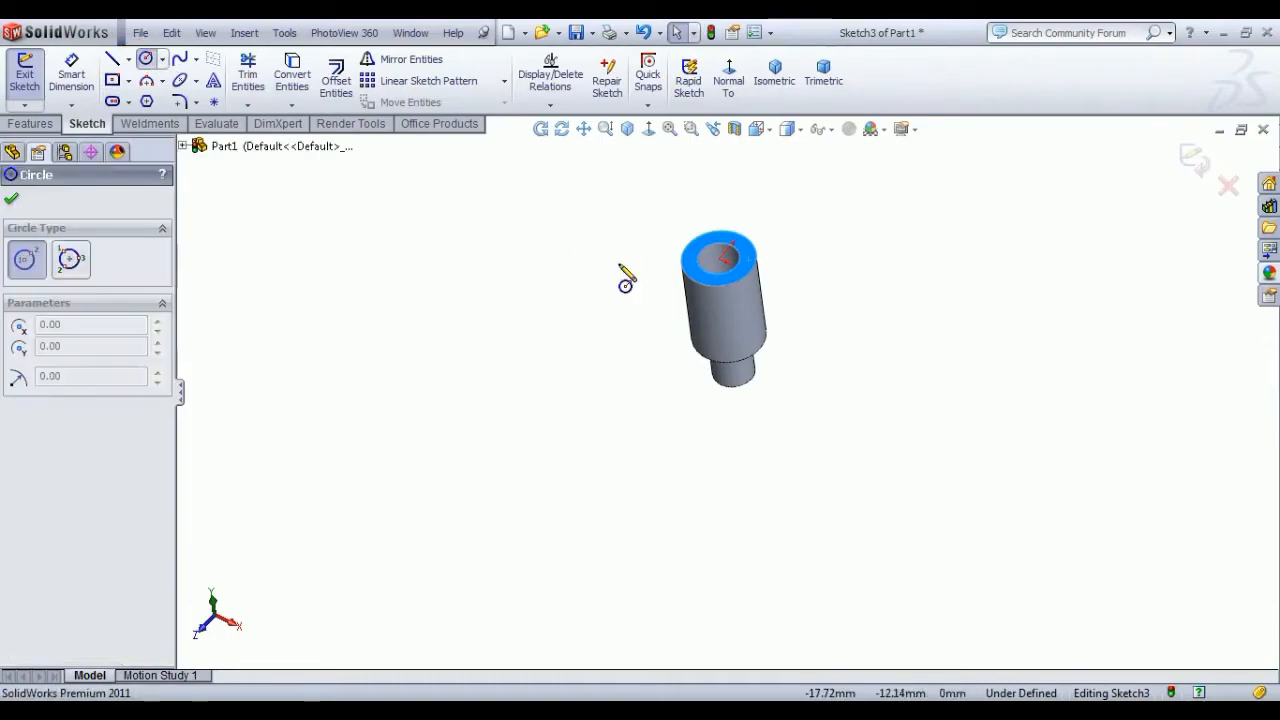
left_click(722, 258)
left_click(803, 318)
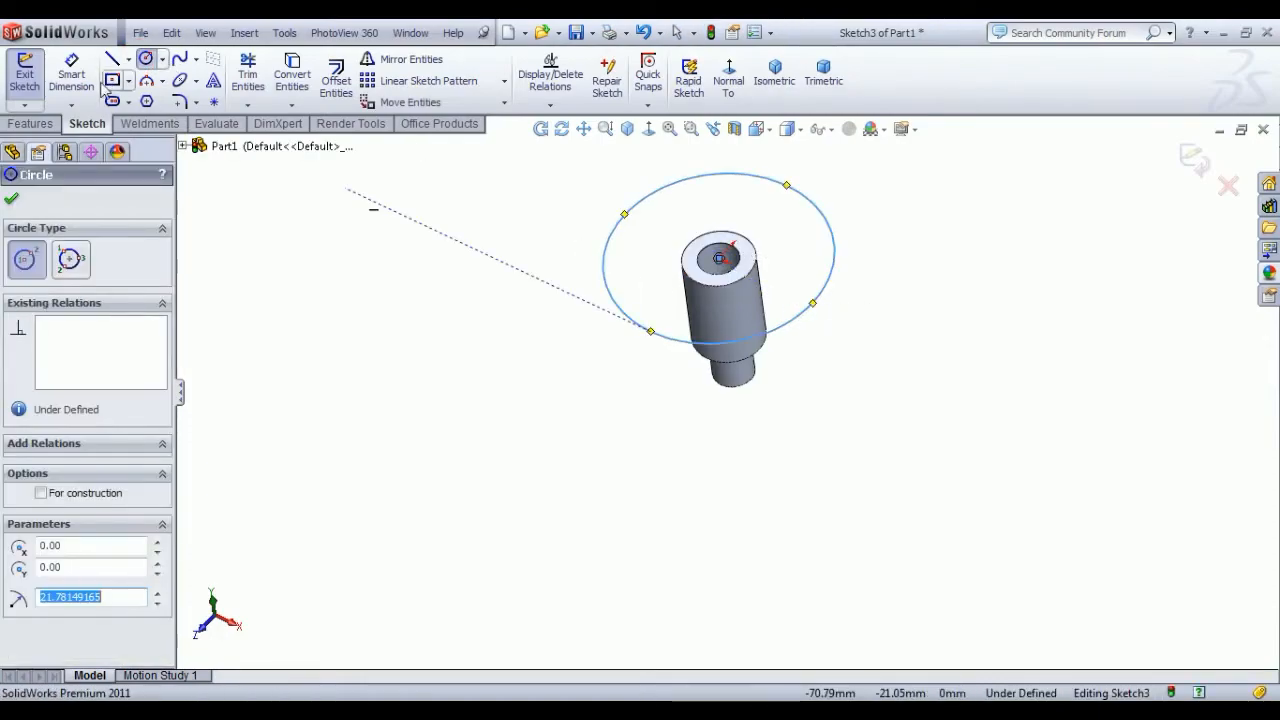
Step: Dimension the circle on the ring's top face as 25 mm in diameter and close the sketch
left_click(884, 298)
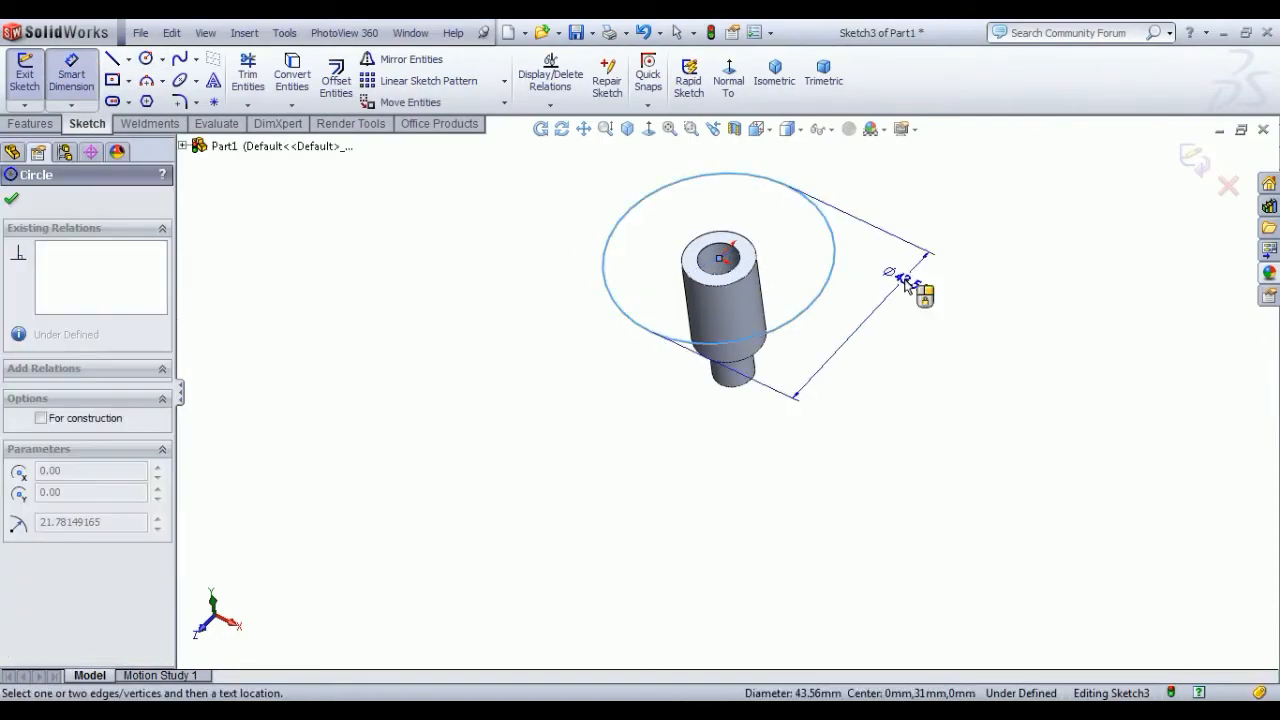
left_click(905, 285)
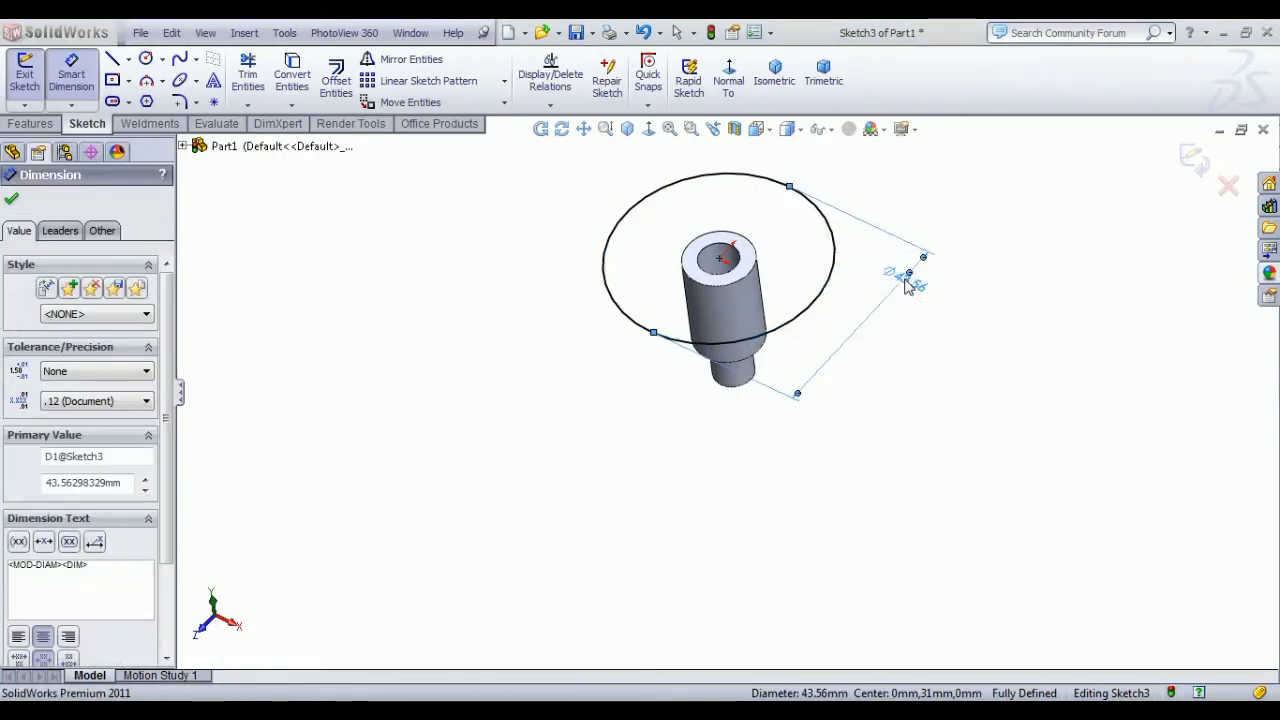
key("Return")
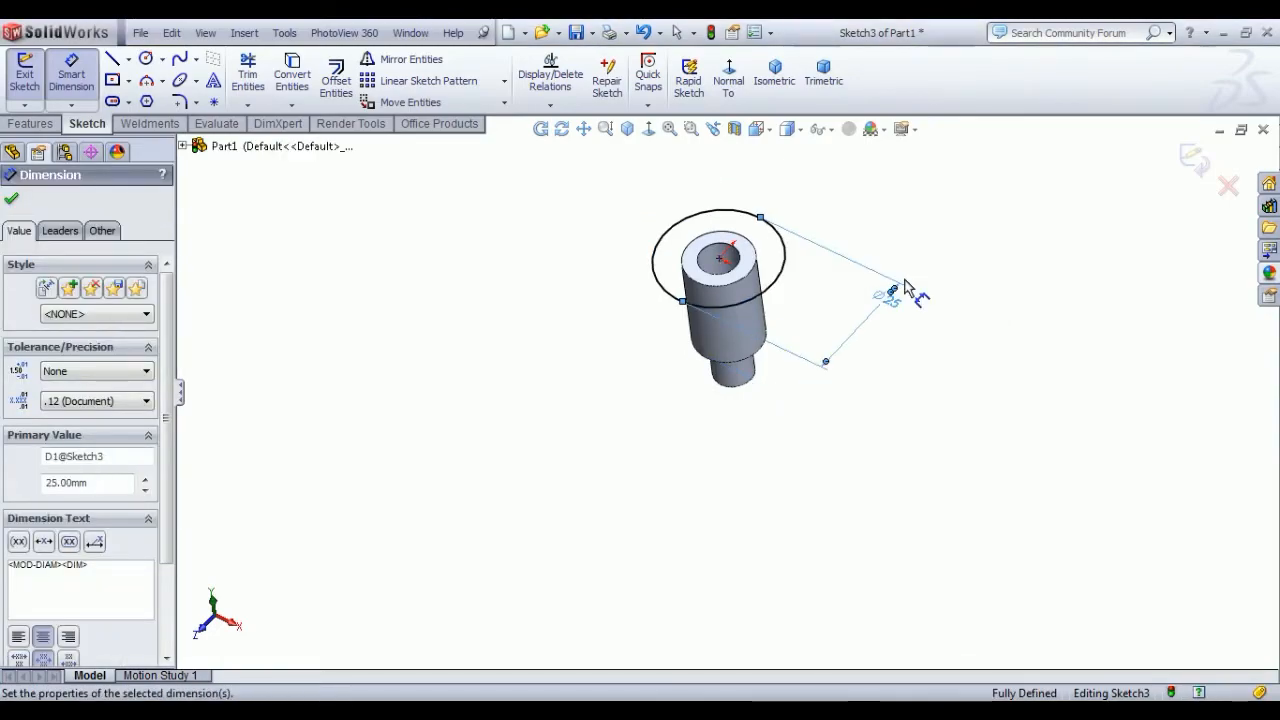
right_click(417, 289)
left_click(440, 290)
left_click(22, 72)
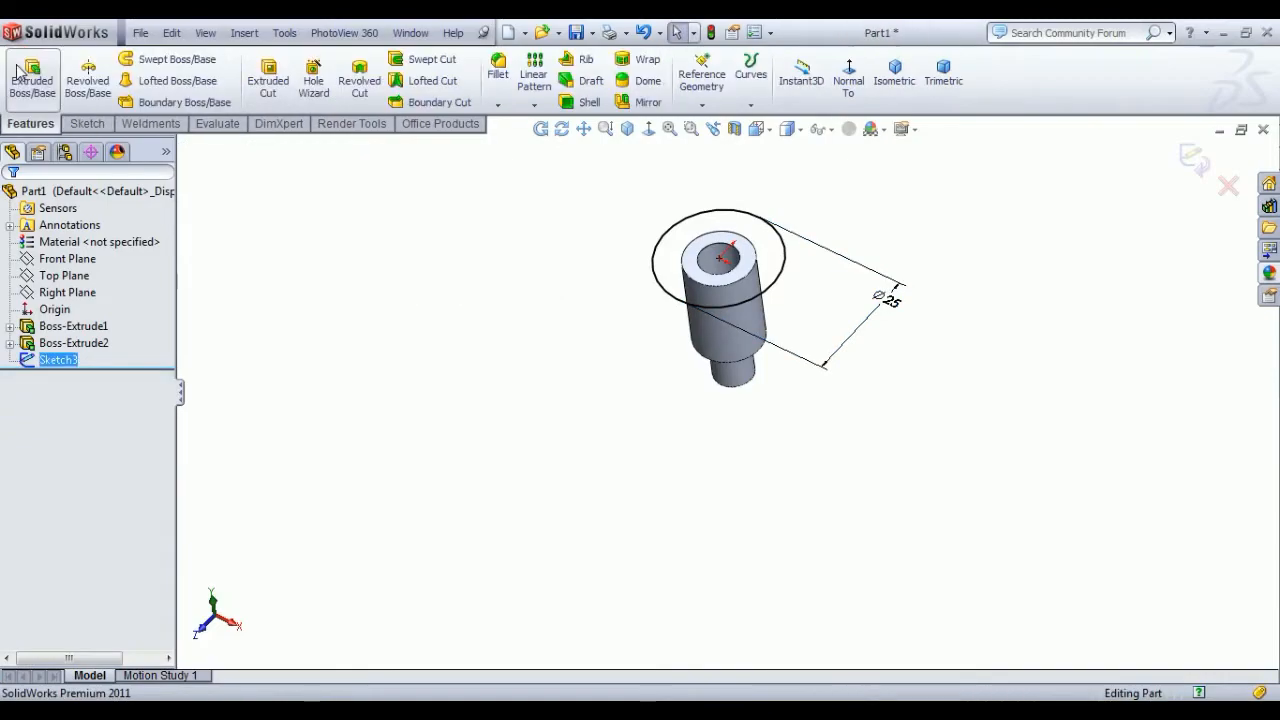
Step: Extrude the 25 mm circle 4 mm upward to form a flange on top of the pin
left_click(33, 78)
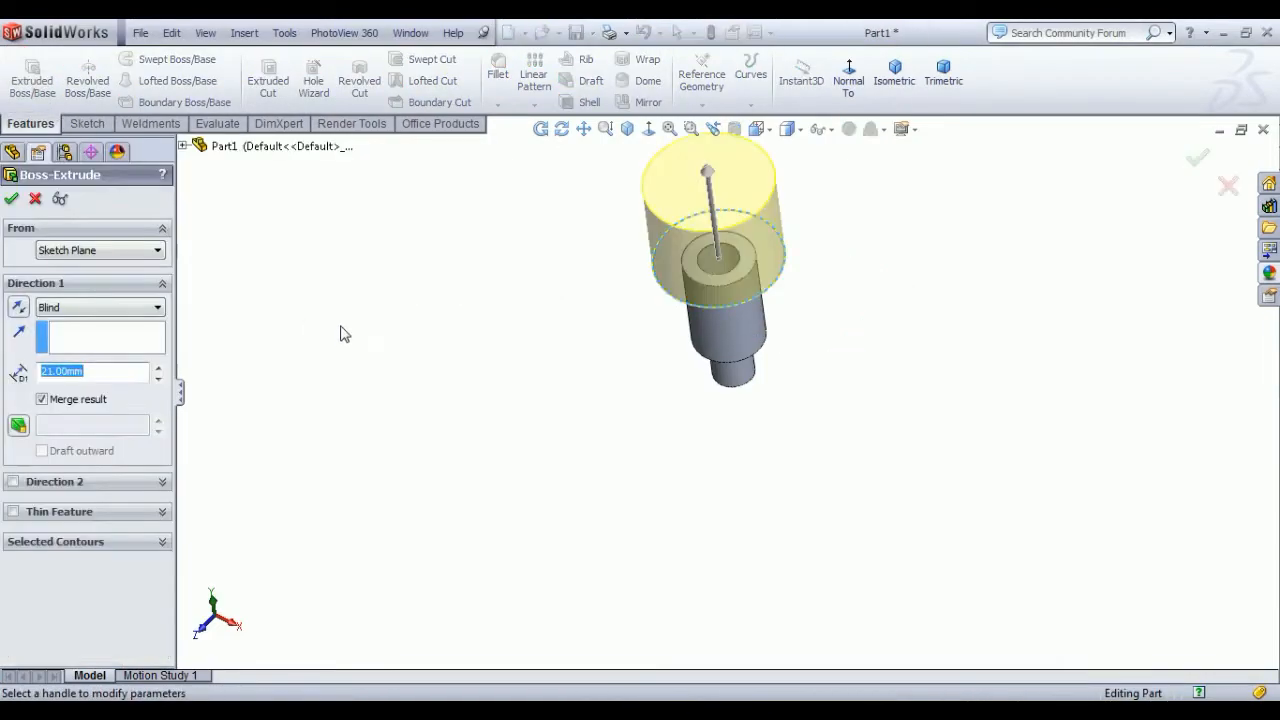
type("1")
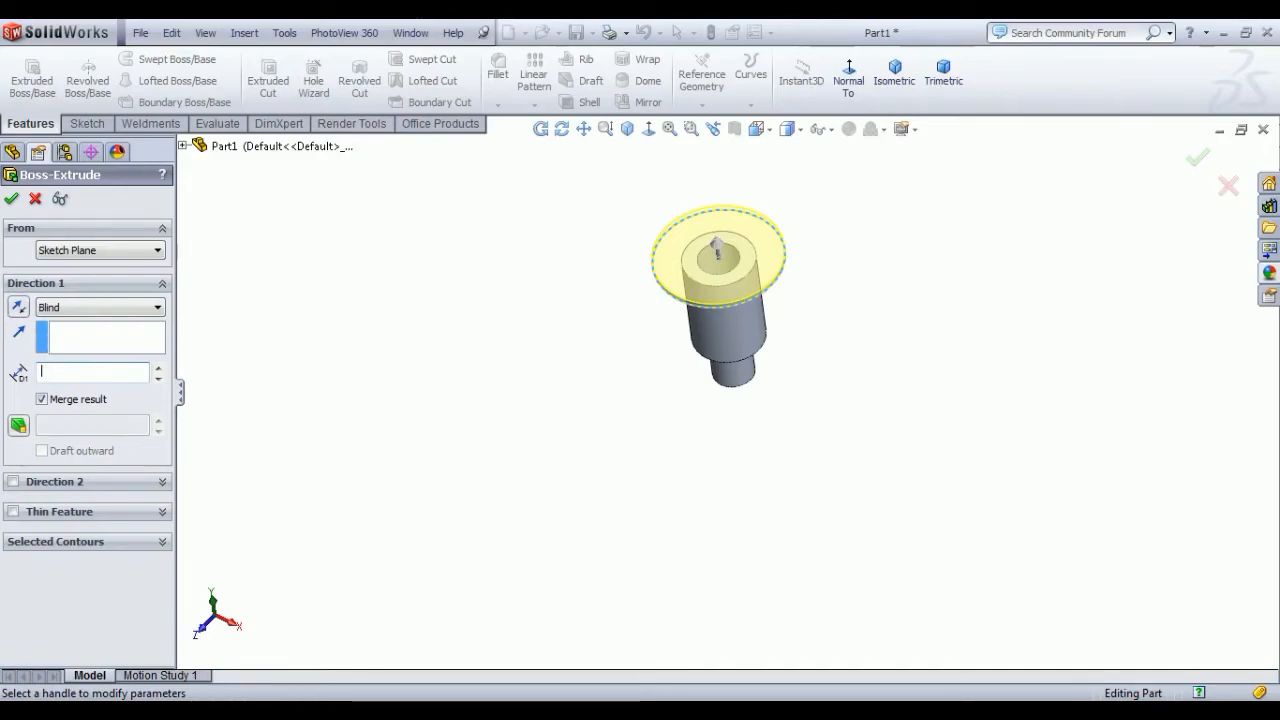
key("Return")
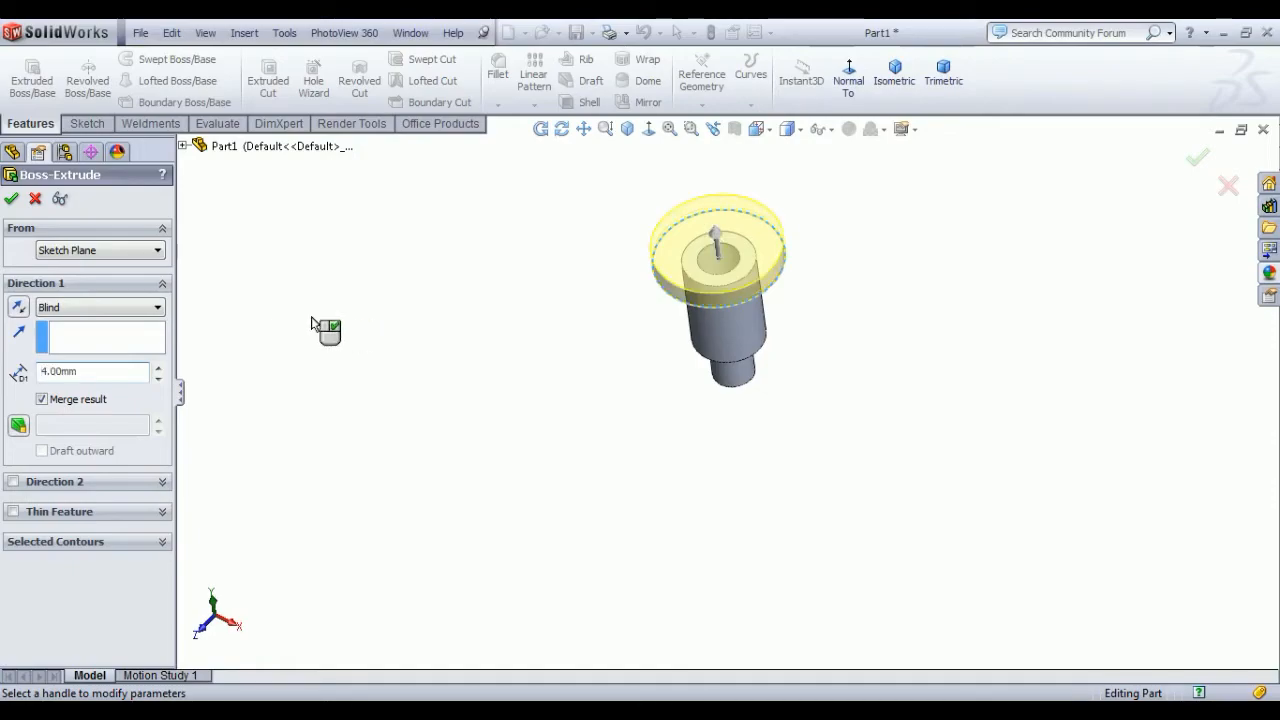
left_click(11, 199)
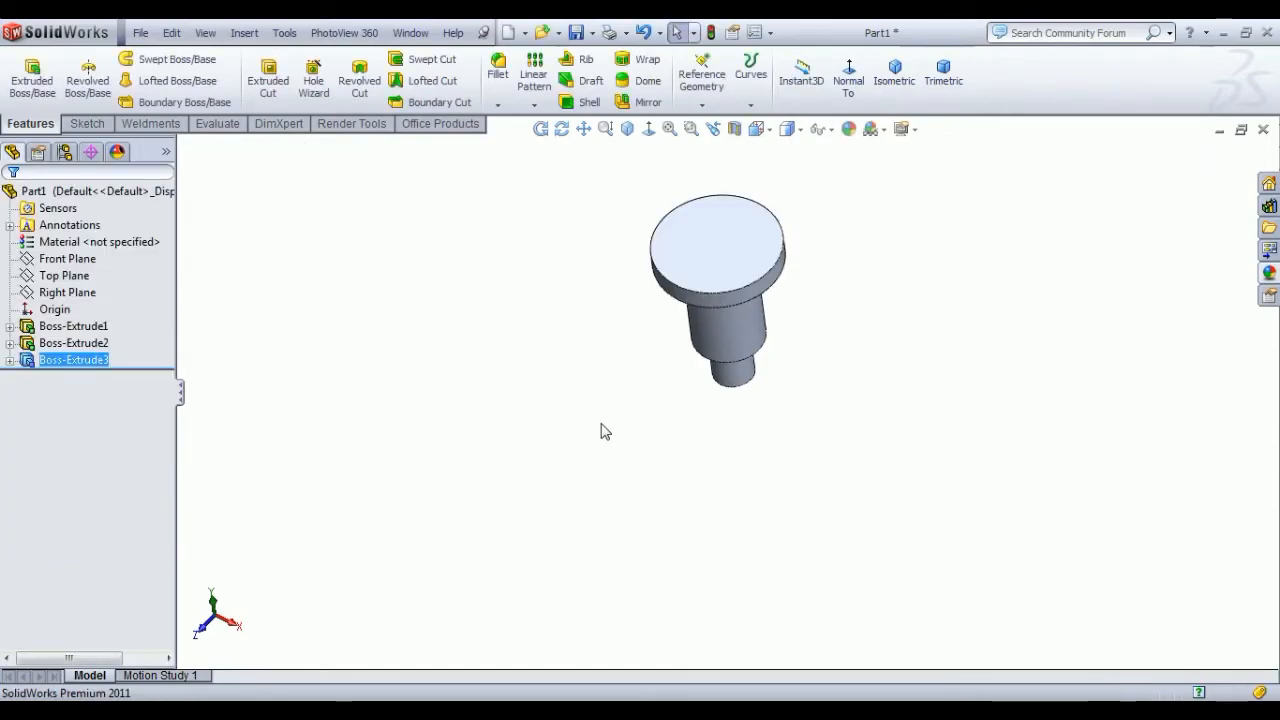
Step: Sketch three connected lines on the Front Plane above the flange: a top about 20 mm, an axis side about 16 mm and a base about 15 mm
mouse_move(603, 431)
middle_mouse_down()
mouse_move(633, 430)
mouse_move(646, 477)
middle_mouse_up()
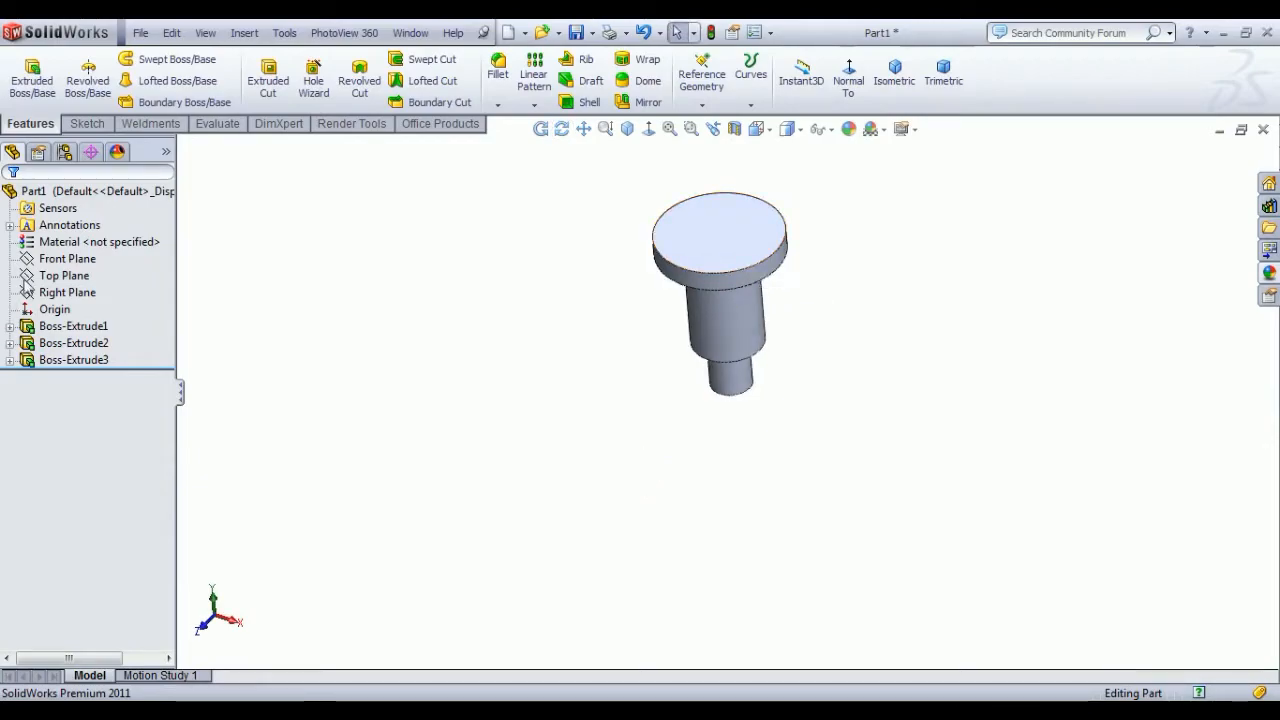
left_click(60, 260)
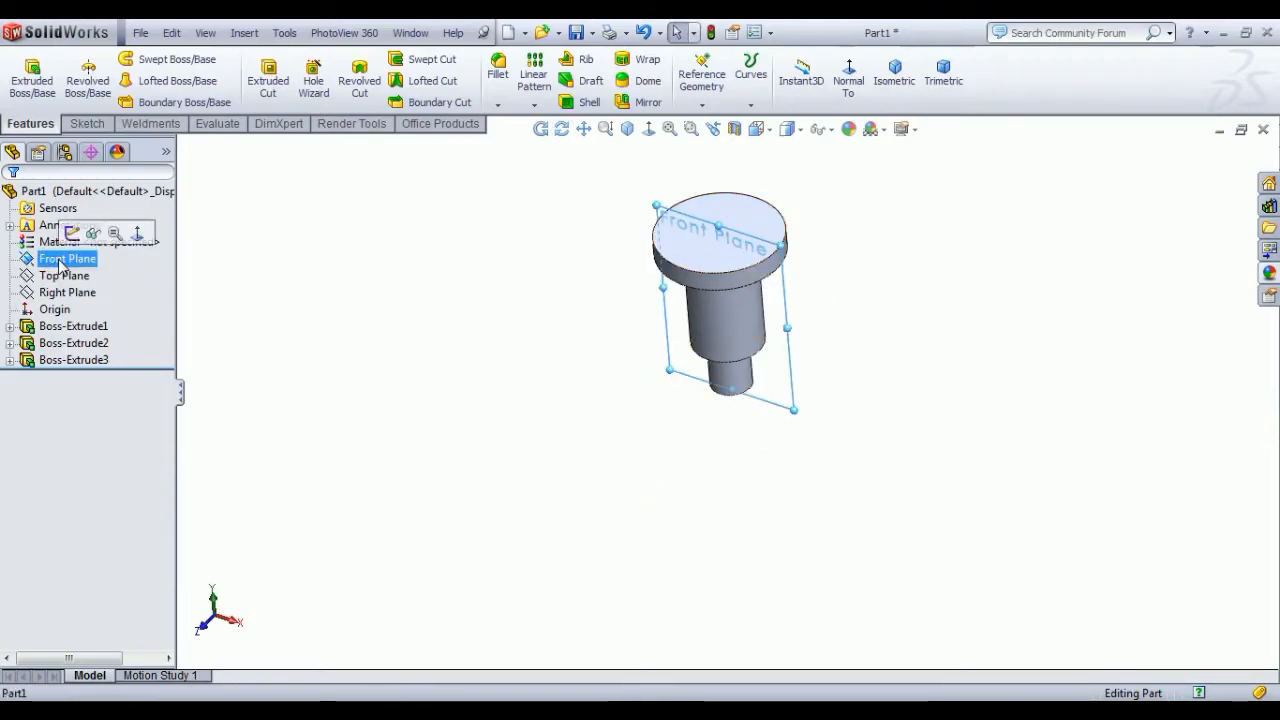
left_click(72, 232)
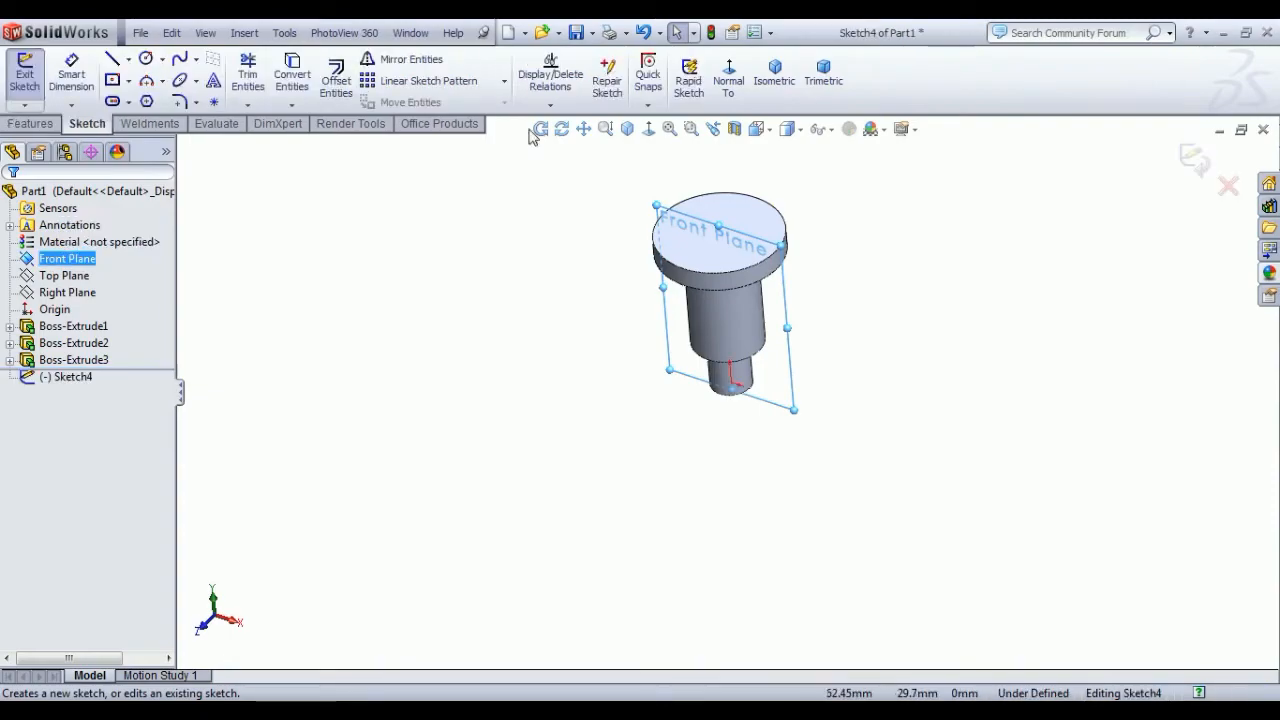
left_click(716, 90)
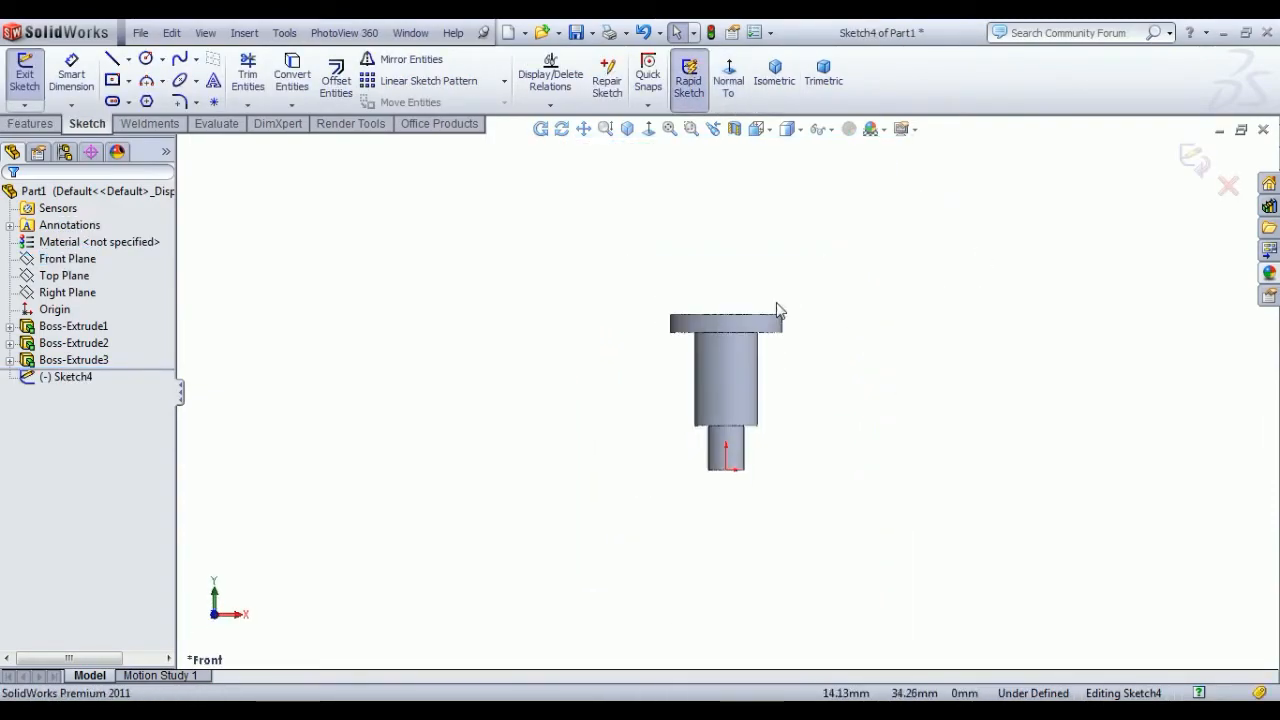
scroll(757, 271, "down", 4)
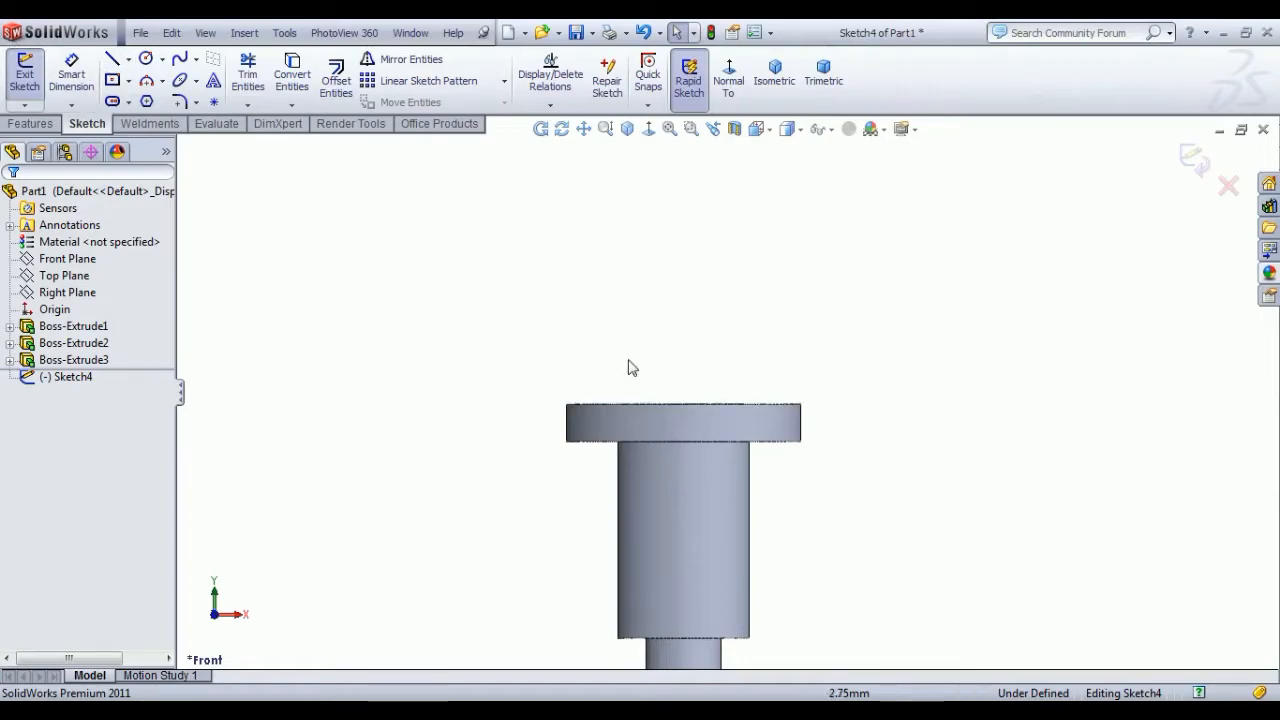
left_click(112, 59)
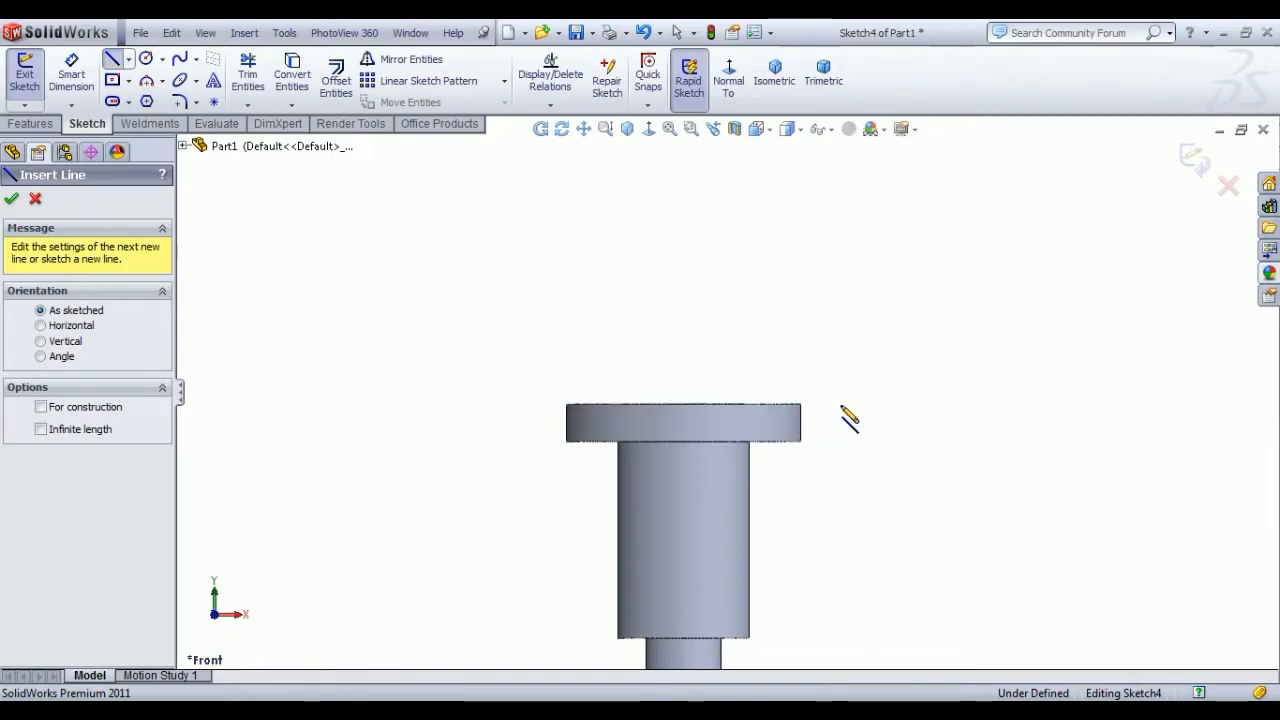
left_click(688, 75)
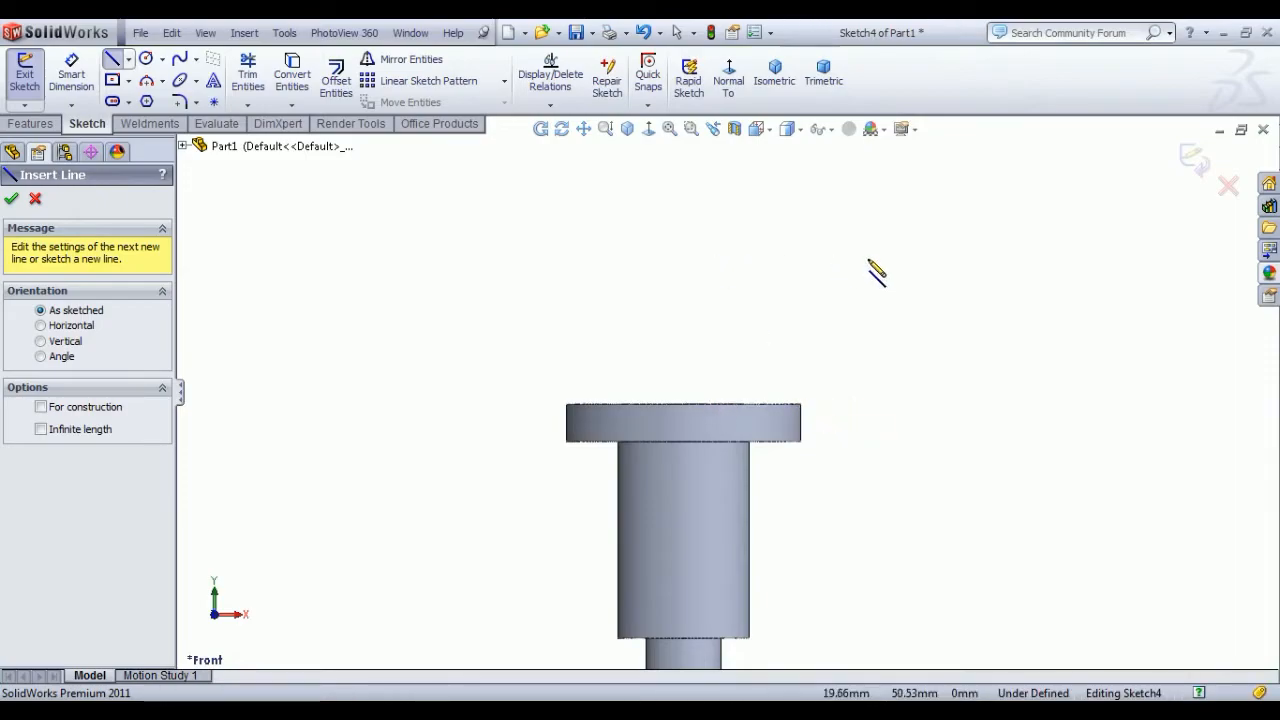
left_click(867, 259)
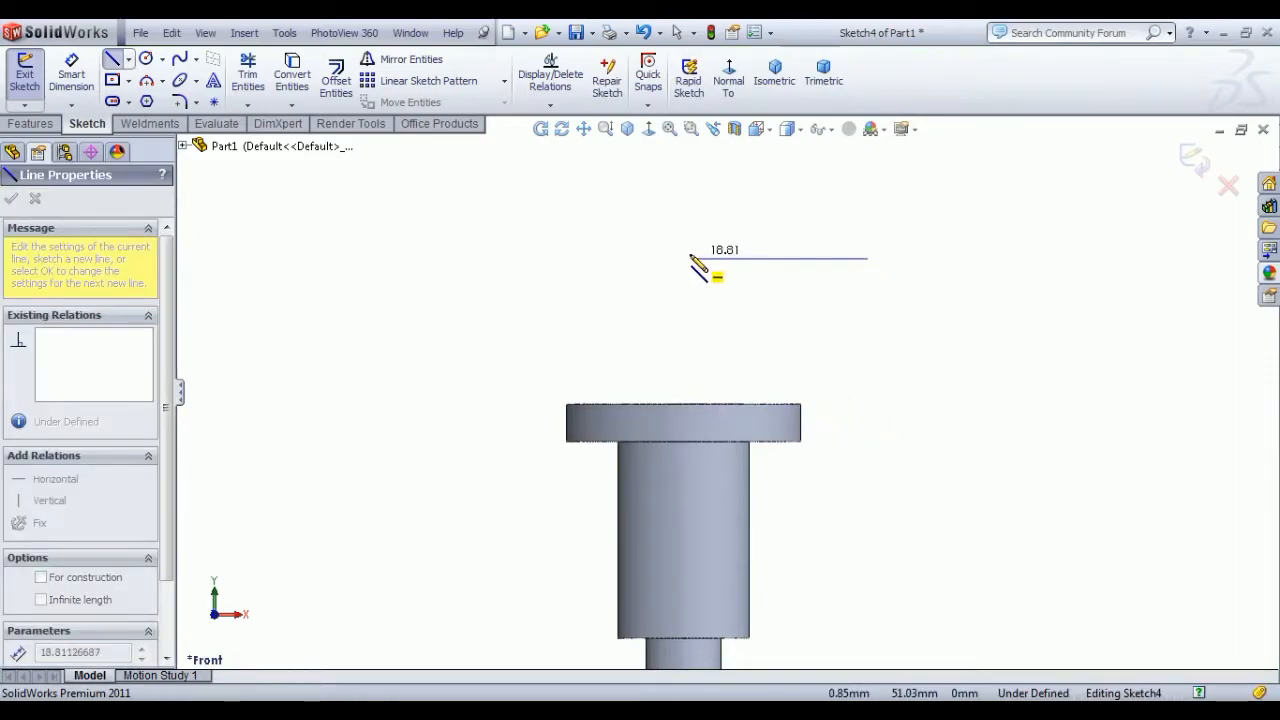
left_click(684, 258)
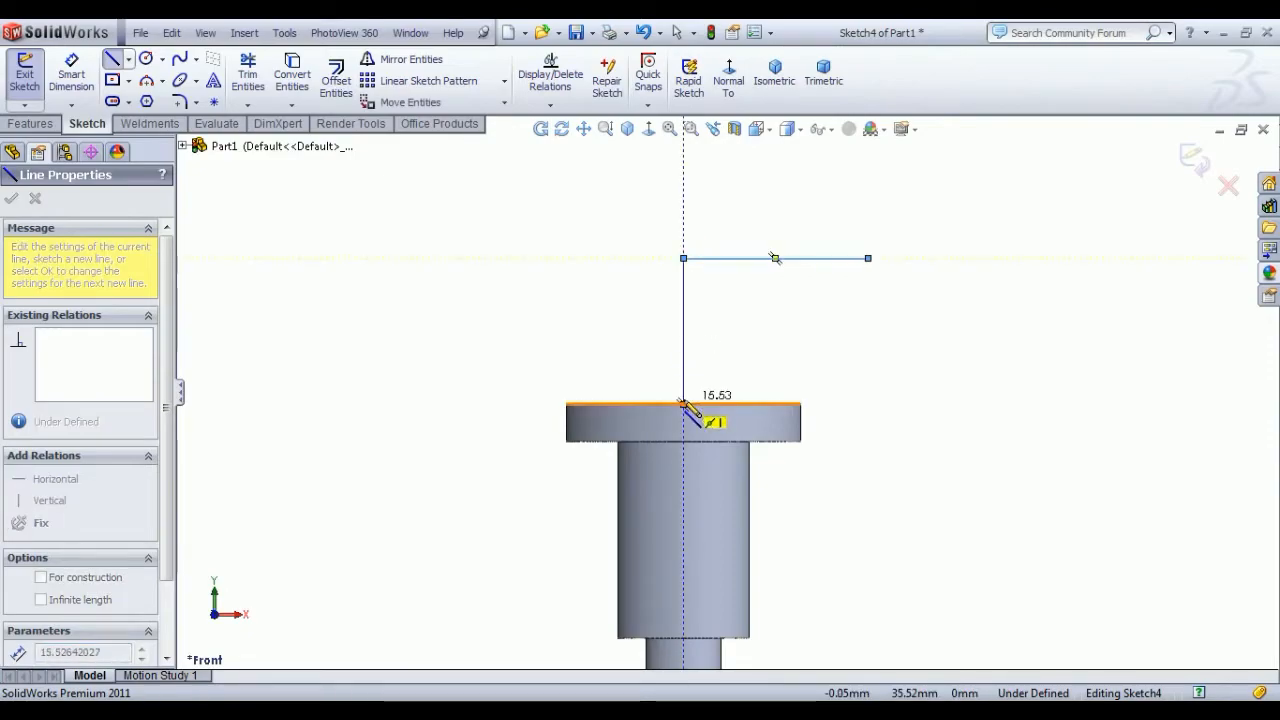
left_click(684, 404)
right_click(903, 306)
left_click(945, 318)
Step: Close the profile with an outward-bulging three-point arc of about 41 mm radius between the free ends of the top and base lines
left_click(146, 80)
left_click(868, 259)
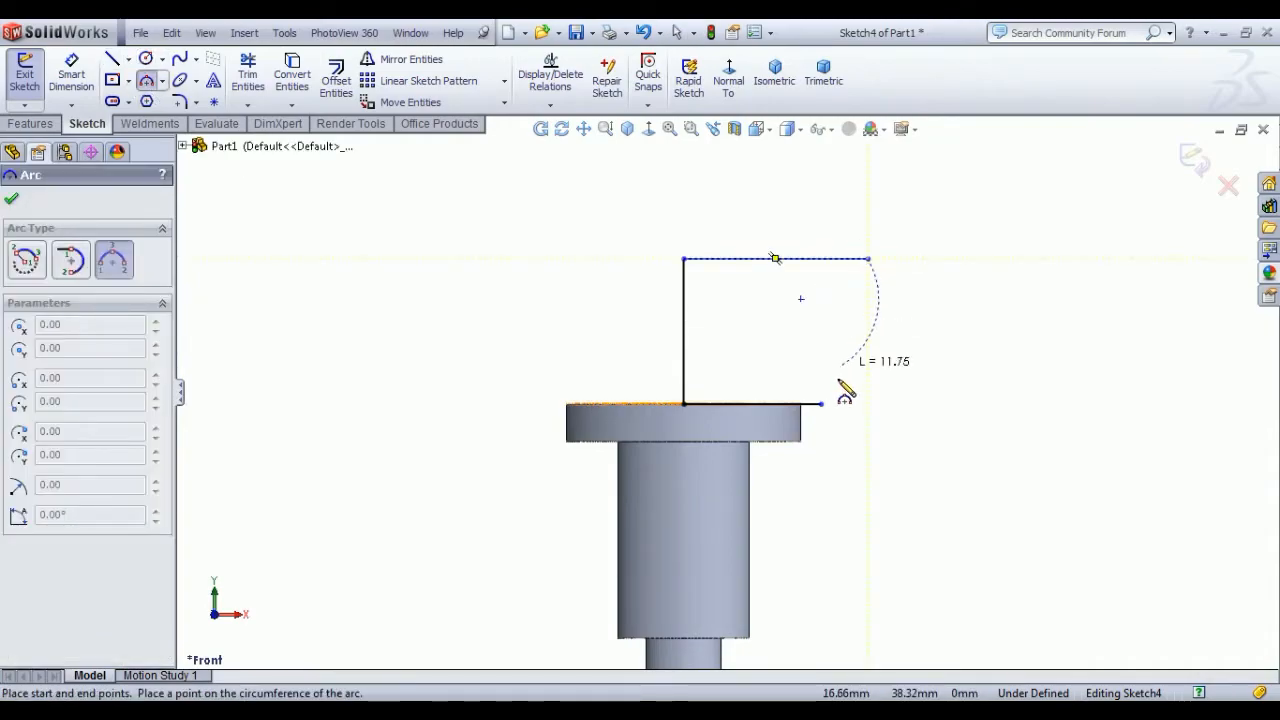
left_click(821, 404)
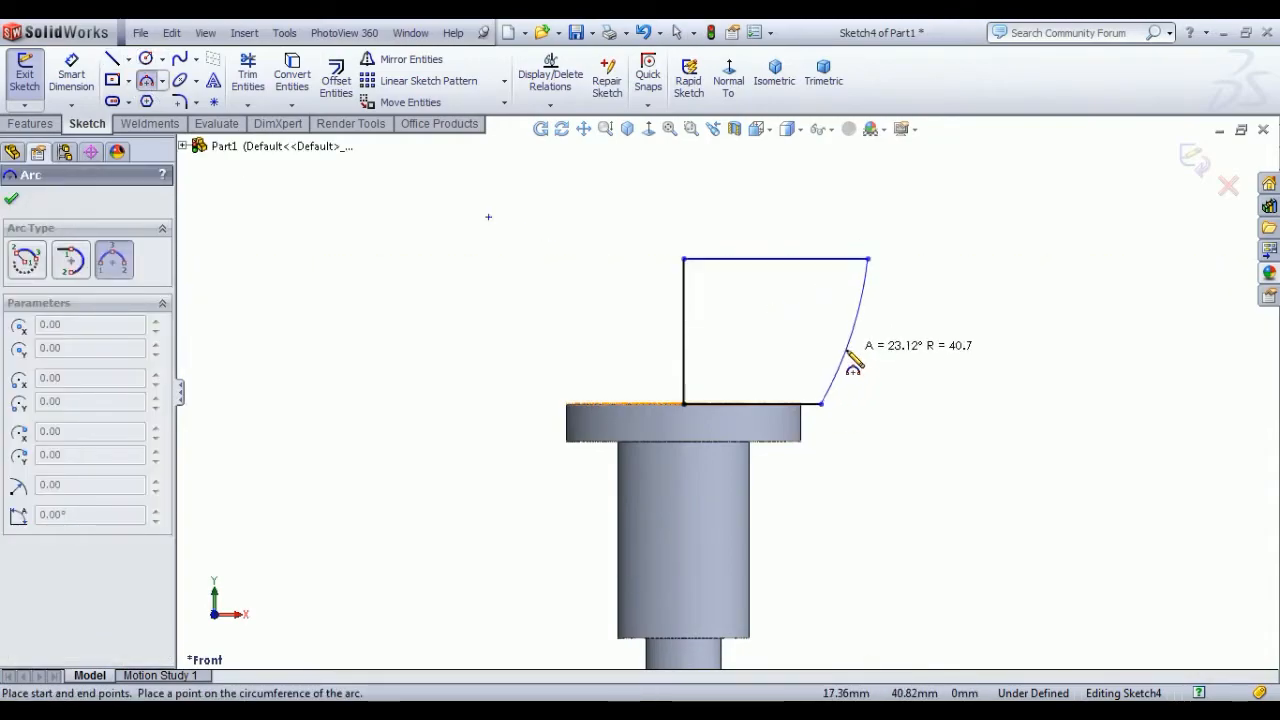
left_click(856, 362)
right_click(684, 214)
left_click(714, 220)
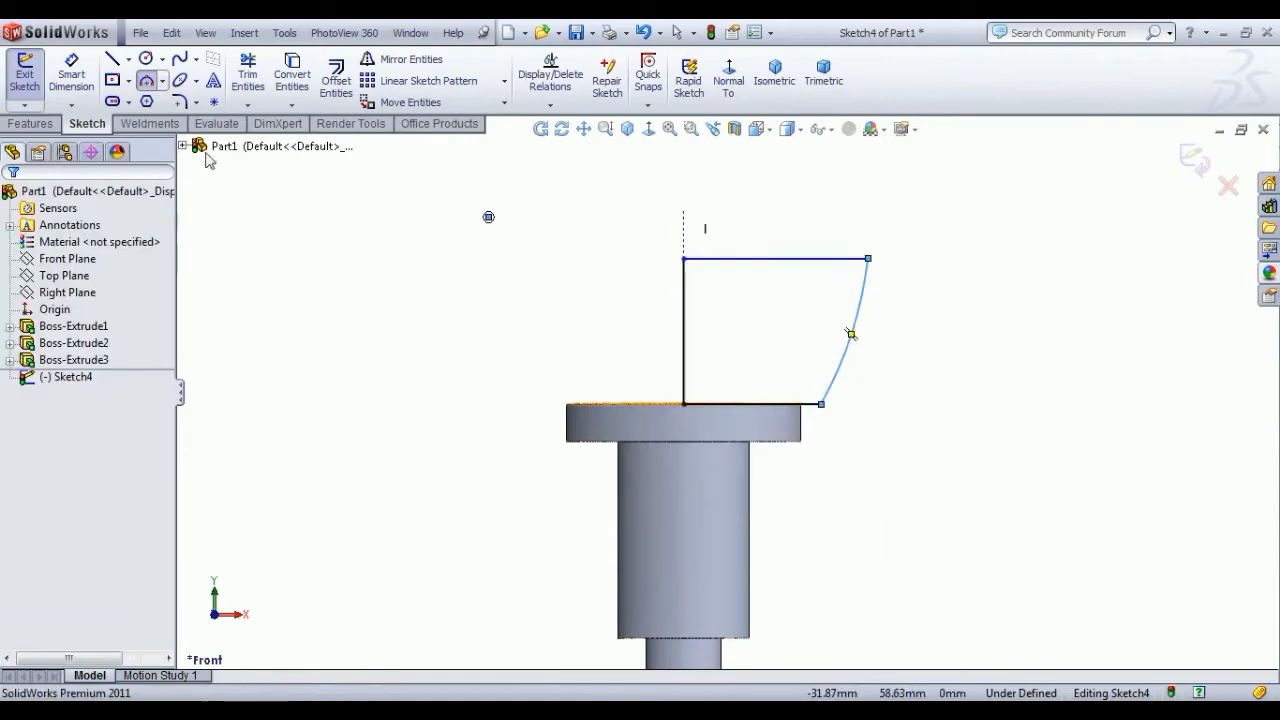
Step: Dimension the profile's vertical line on the axis as 40 mm
left_click(71, 75)
left_click(683, 345)
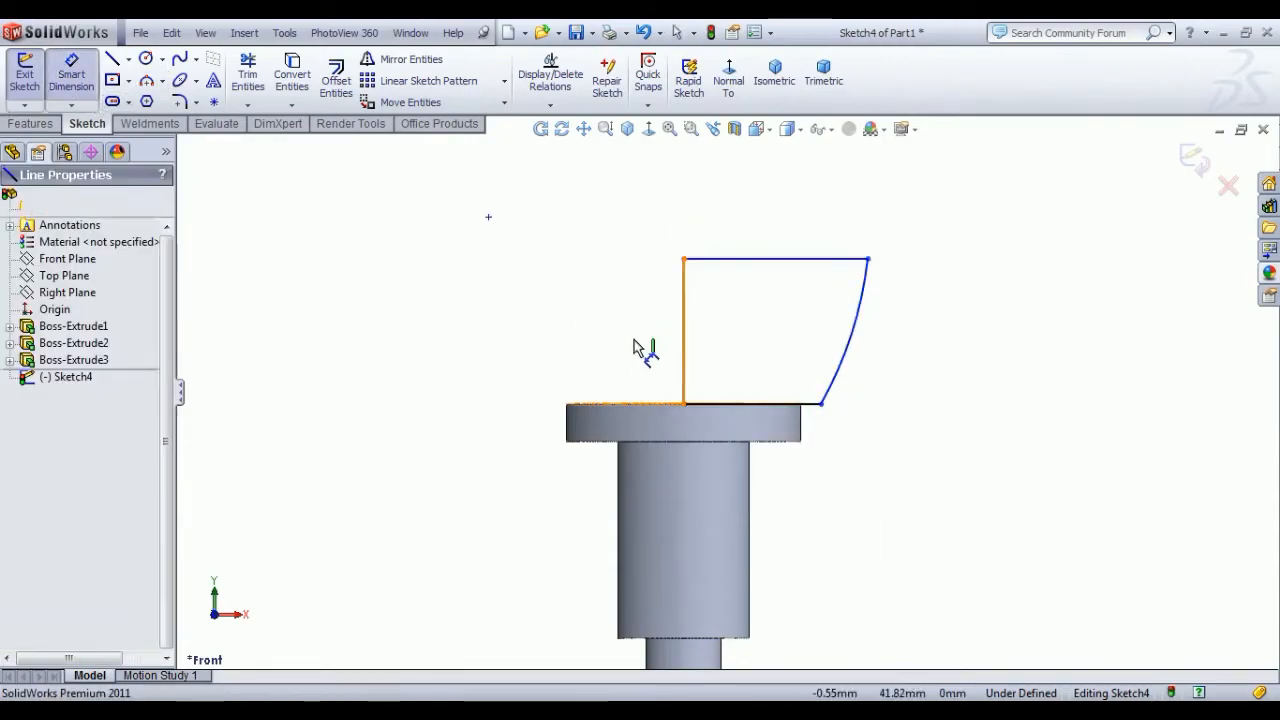
left_click(630, 340)
type("40")
key("Return")
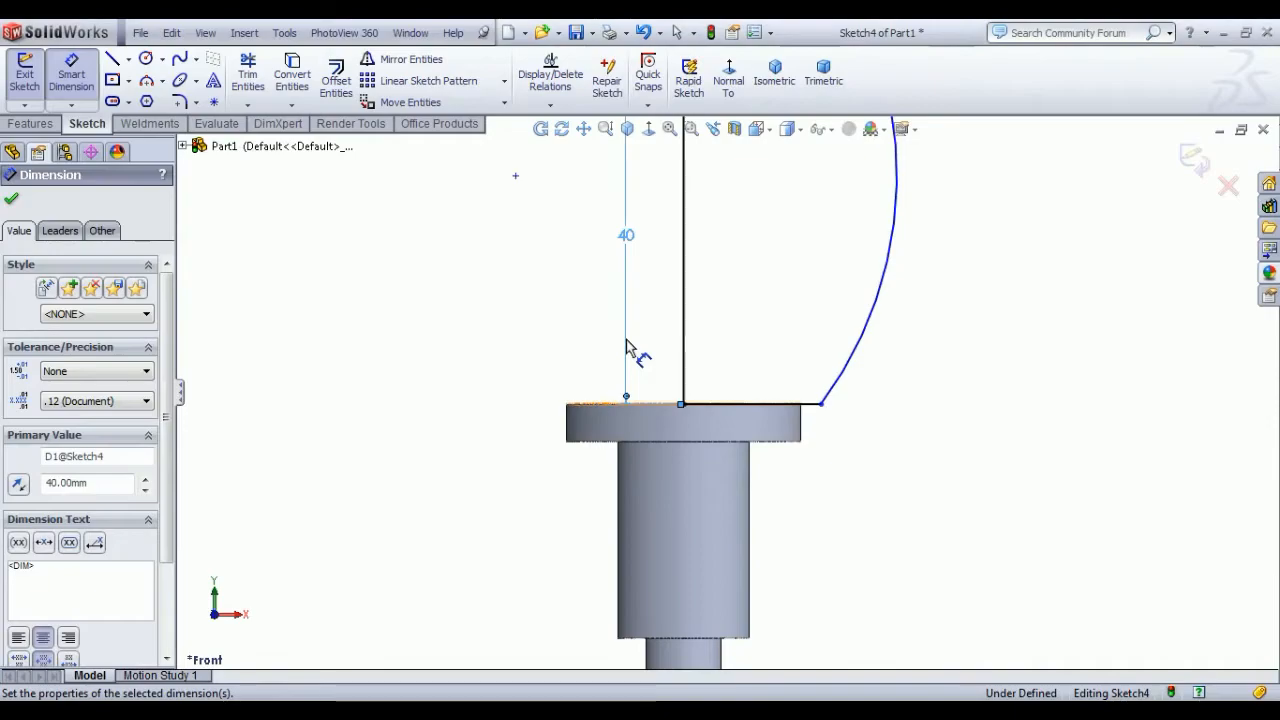
Step: Dimension the profile's top horizontal line as 25 mm
scroll(698, 353, "up", 4)
scroll(743, 234, "down", 3)
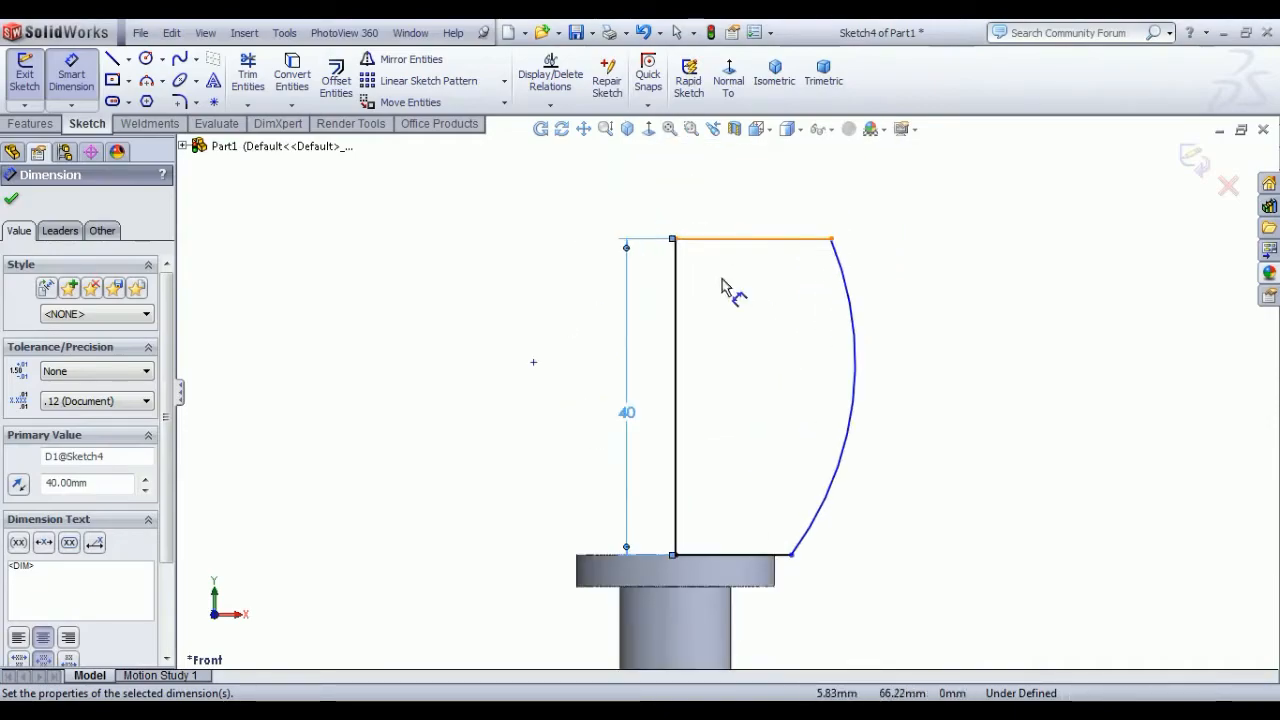
left_click(750, 238)
left_click(745, 192)
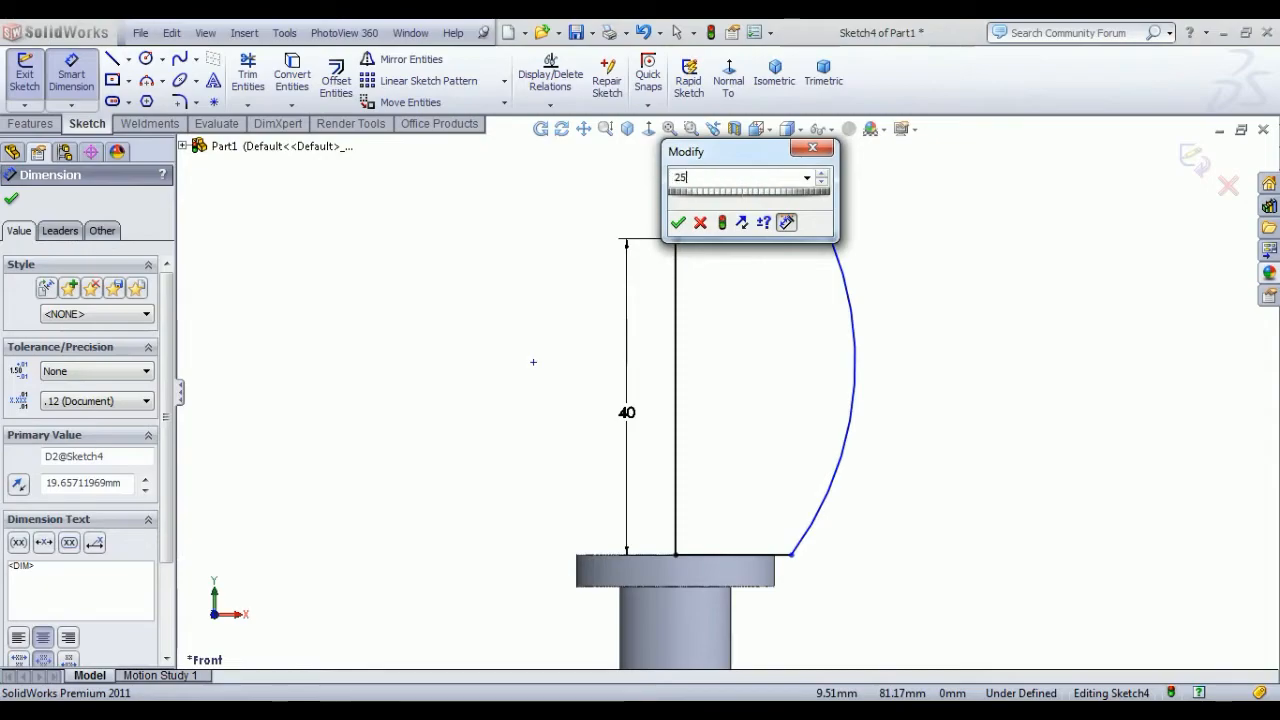
key("Return")
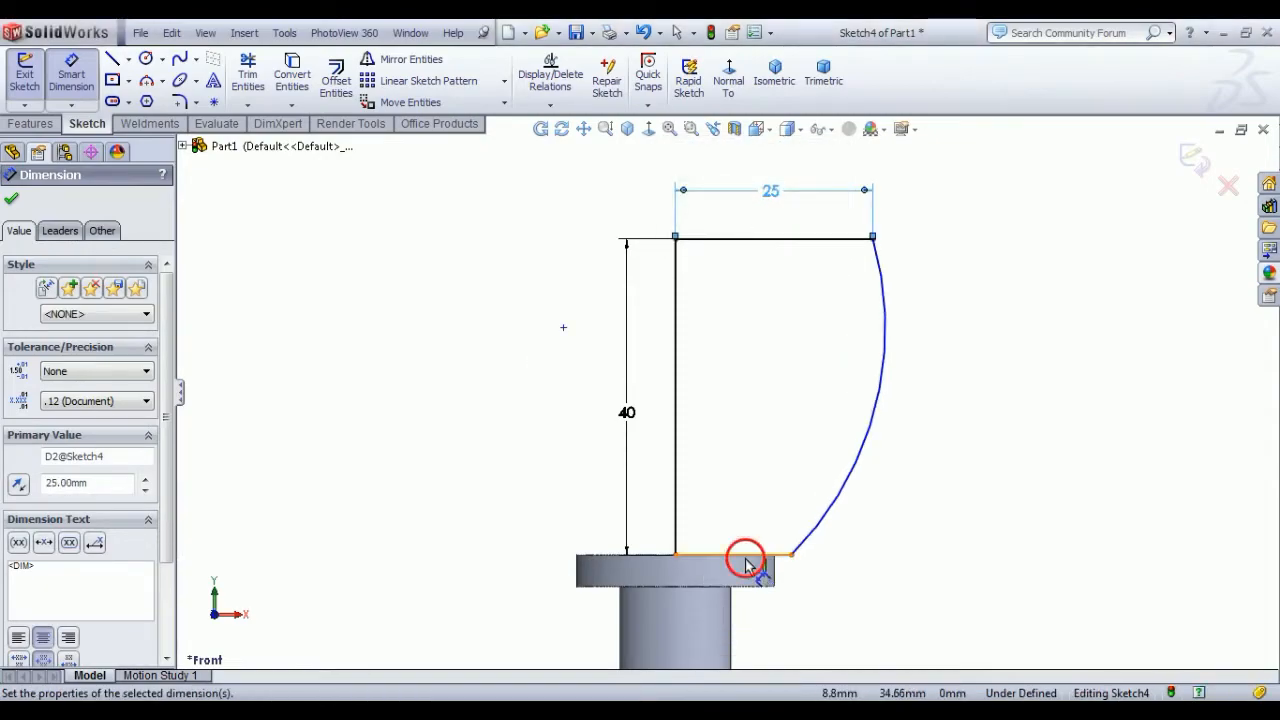
Step: Dimension the profile's base line along the flange's top as 20 mm
left_click(745, 558)
left_click(762, 622)
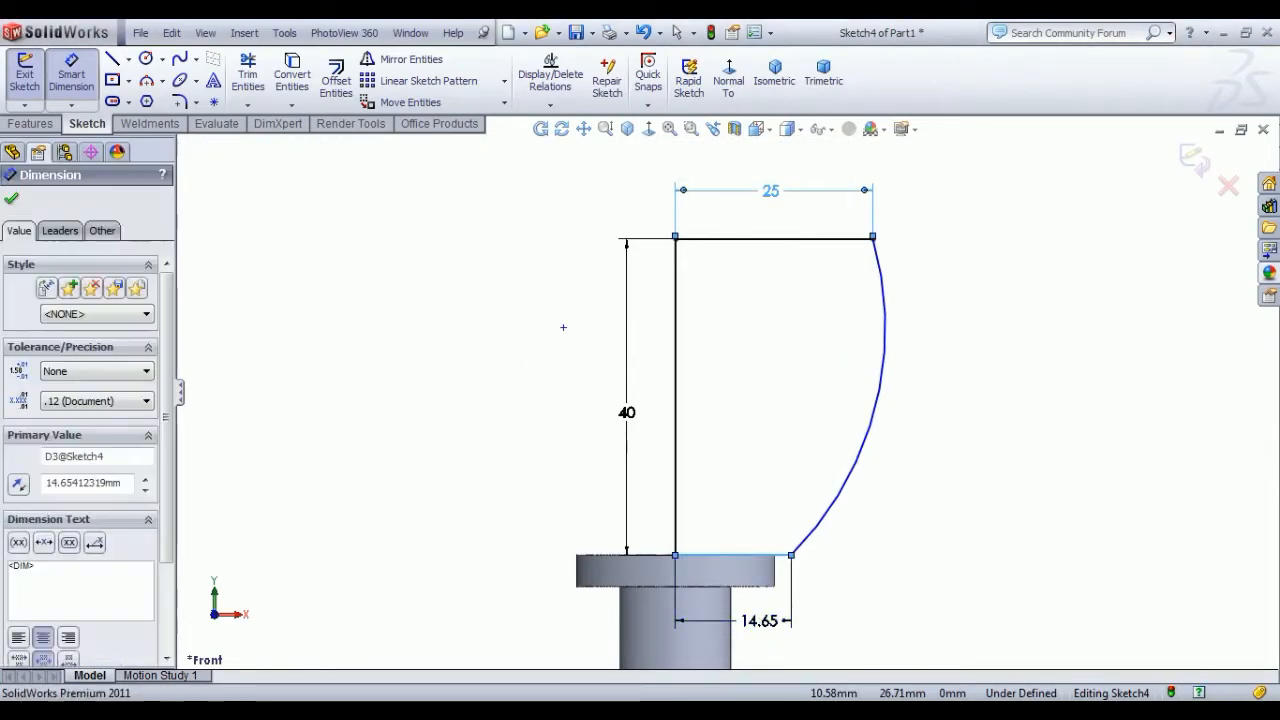
type("20")
key("Return")
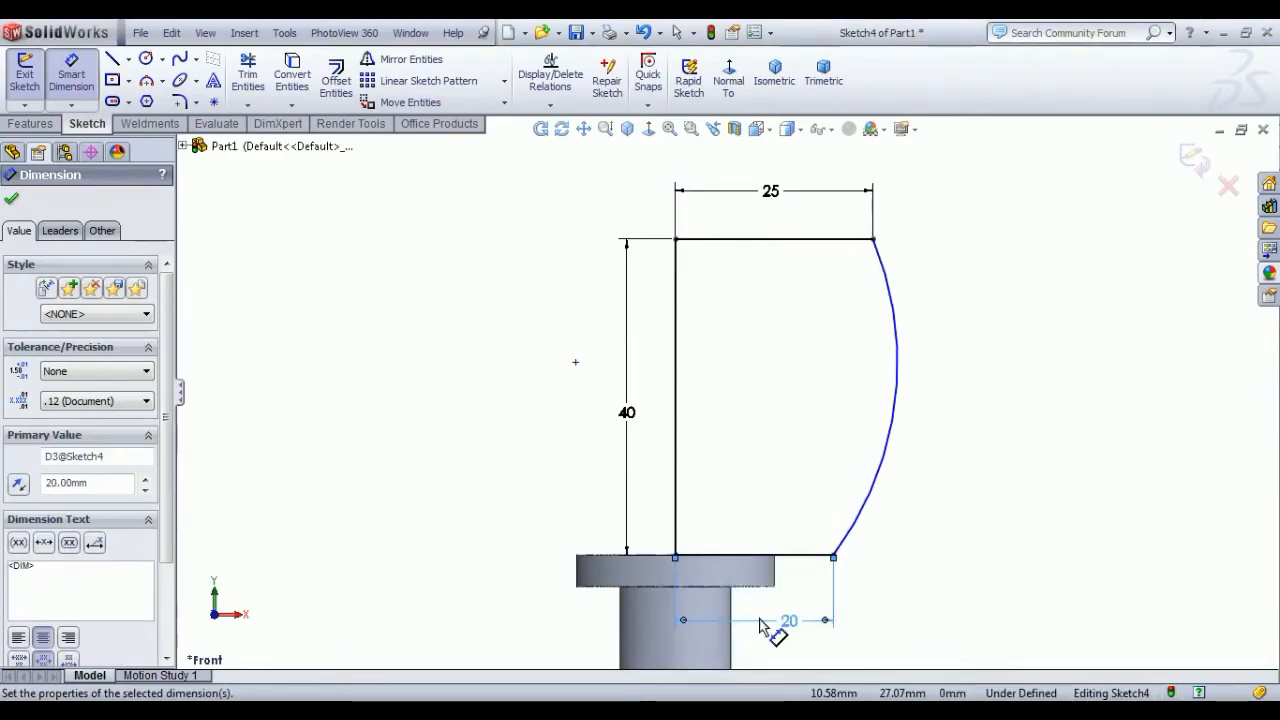
Step: Dimension the profile's outer arc with a radius of 100 mm
left_click(900, 418)
left_click(915, 455)
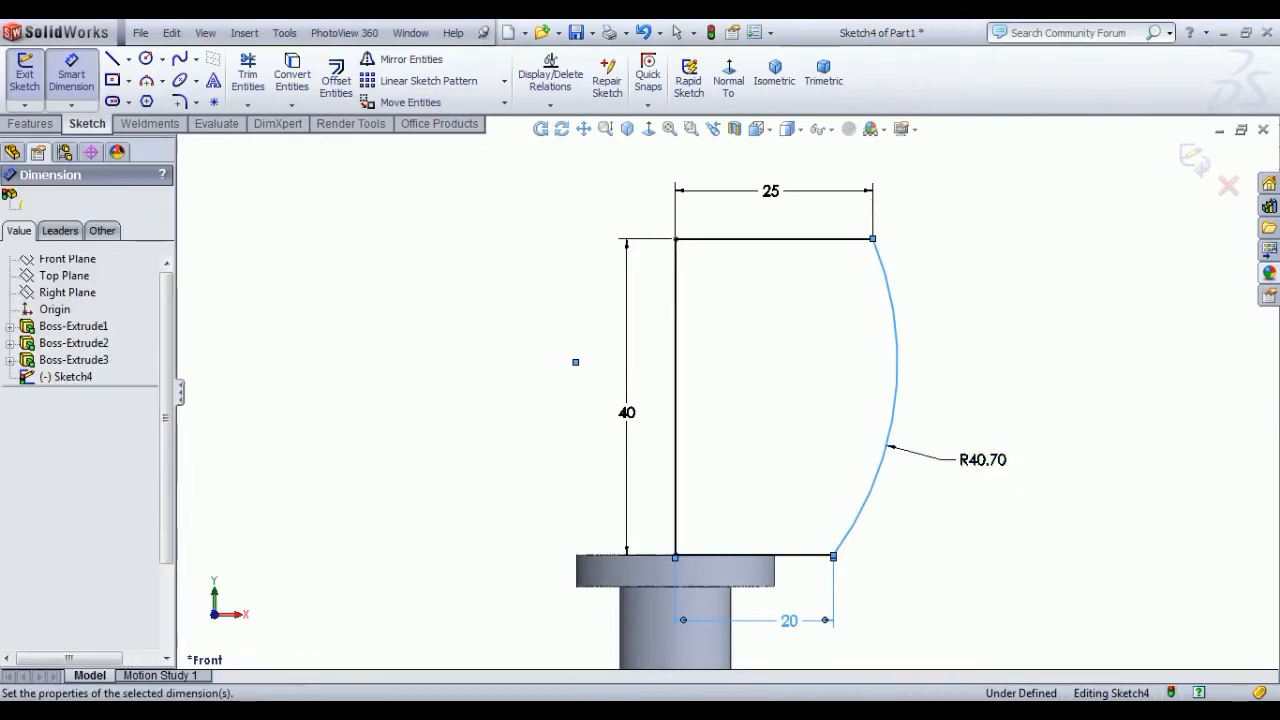
type("100")
key("Return")
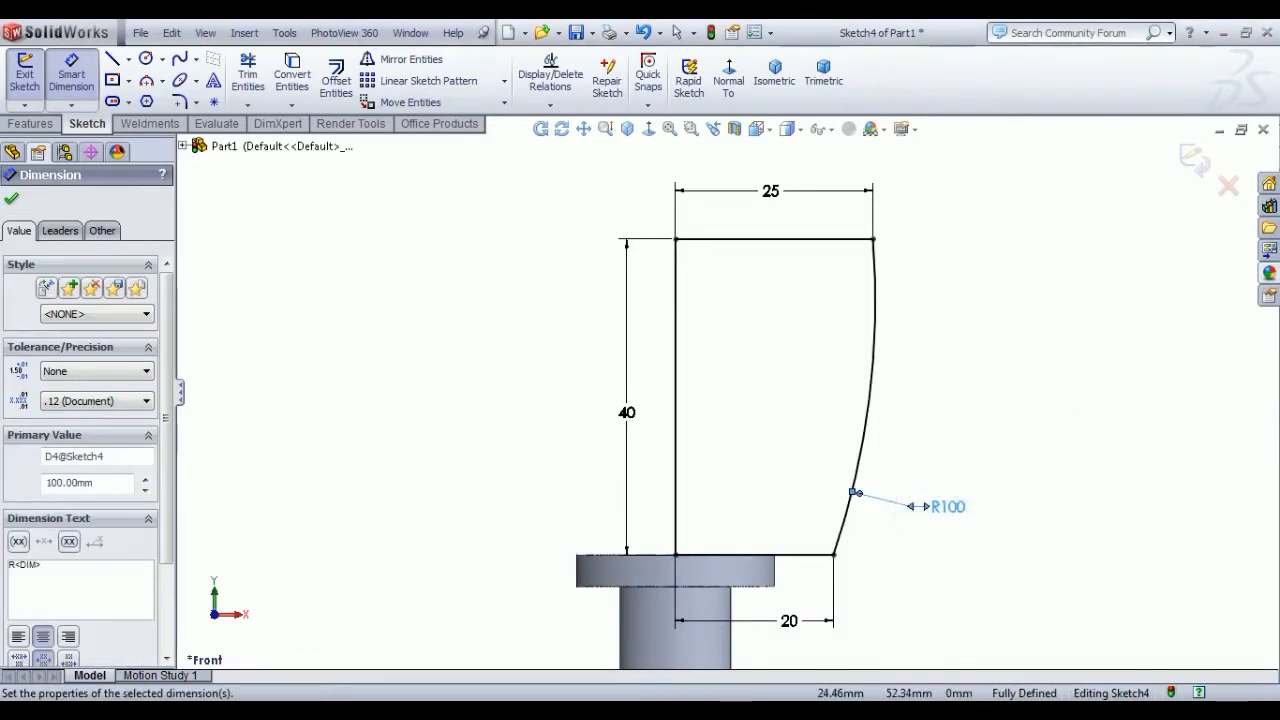
right_click(932, 268)
left_click(965, 268)
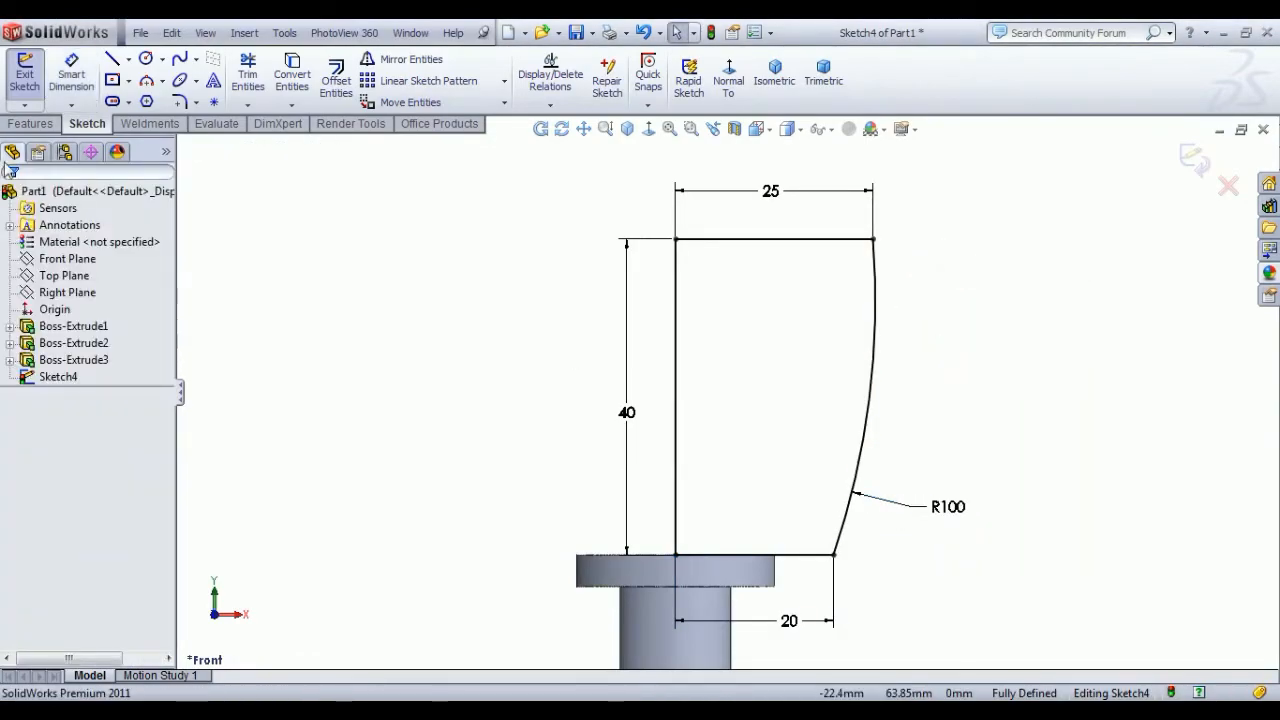
Step: Revolve the closed profile 360° about its vertical line on the axis to form the solid head
left_click(44, 68)
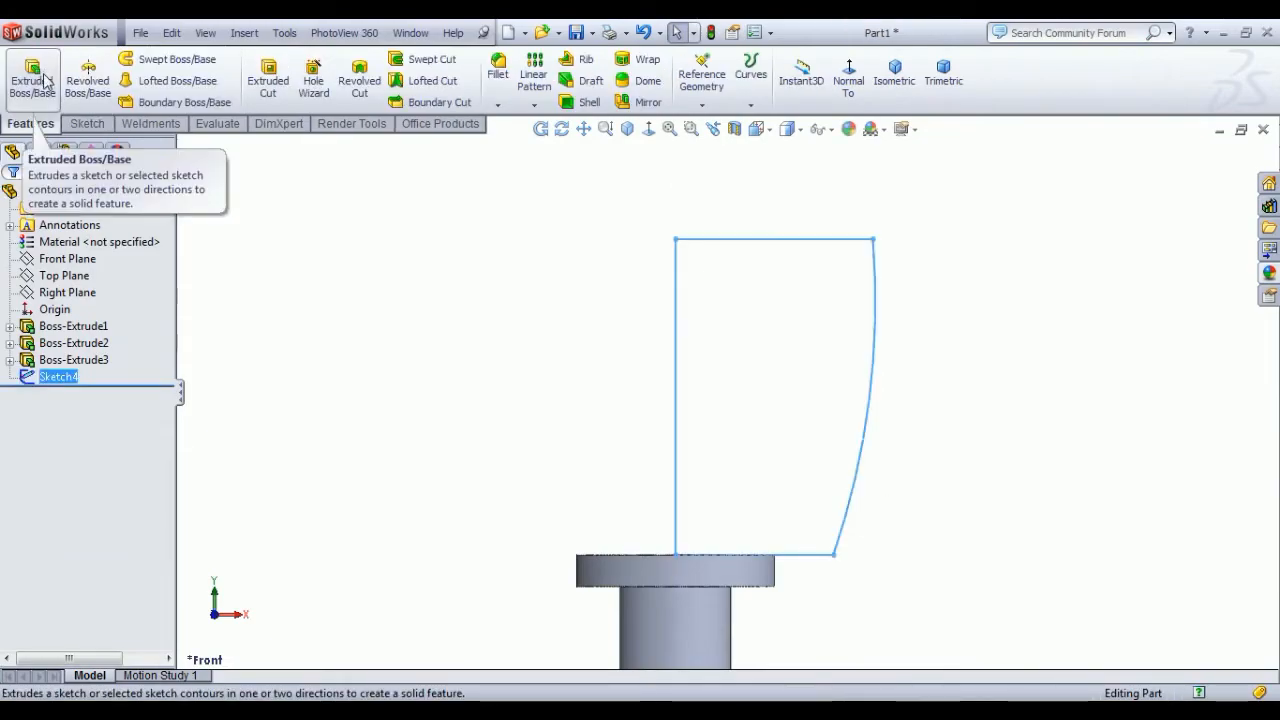
left_click(88, 80)
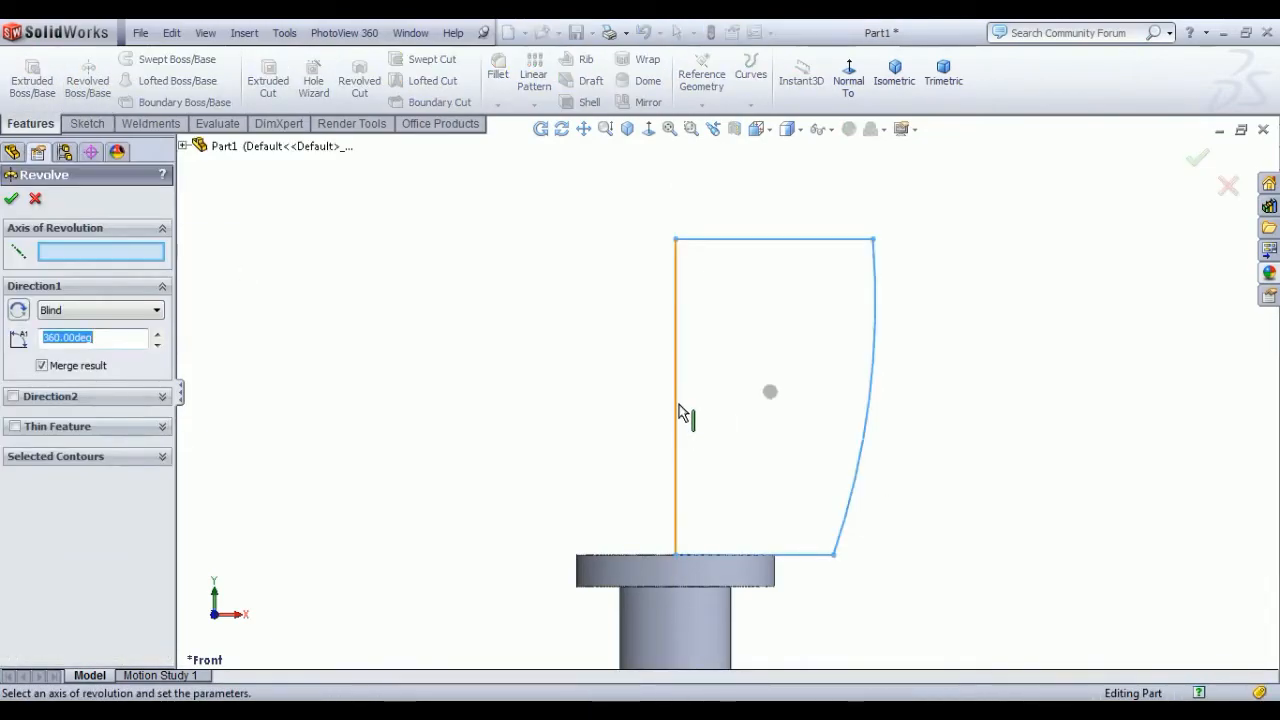
left_click(679, 408)
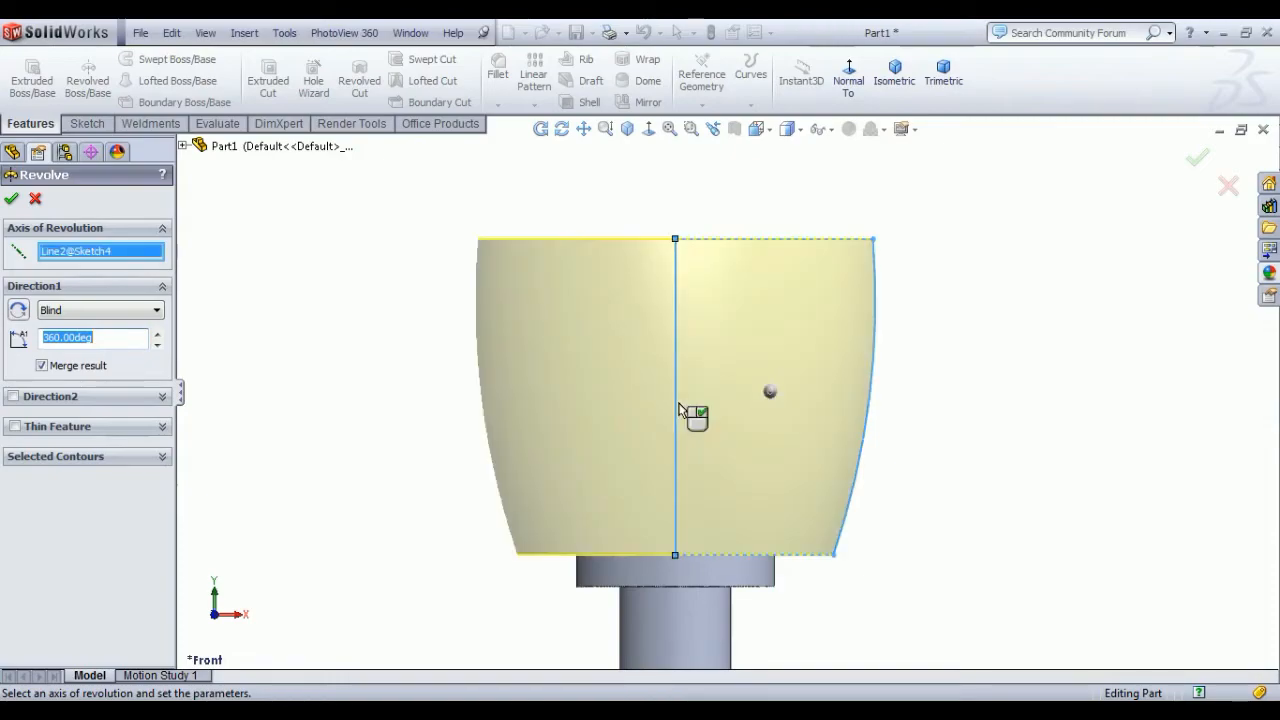
left_click(11, 199)
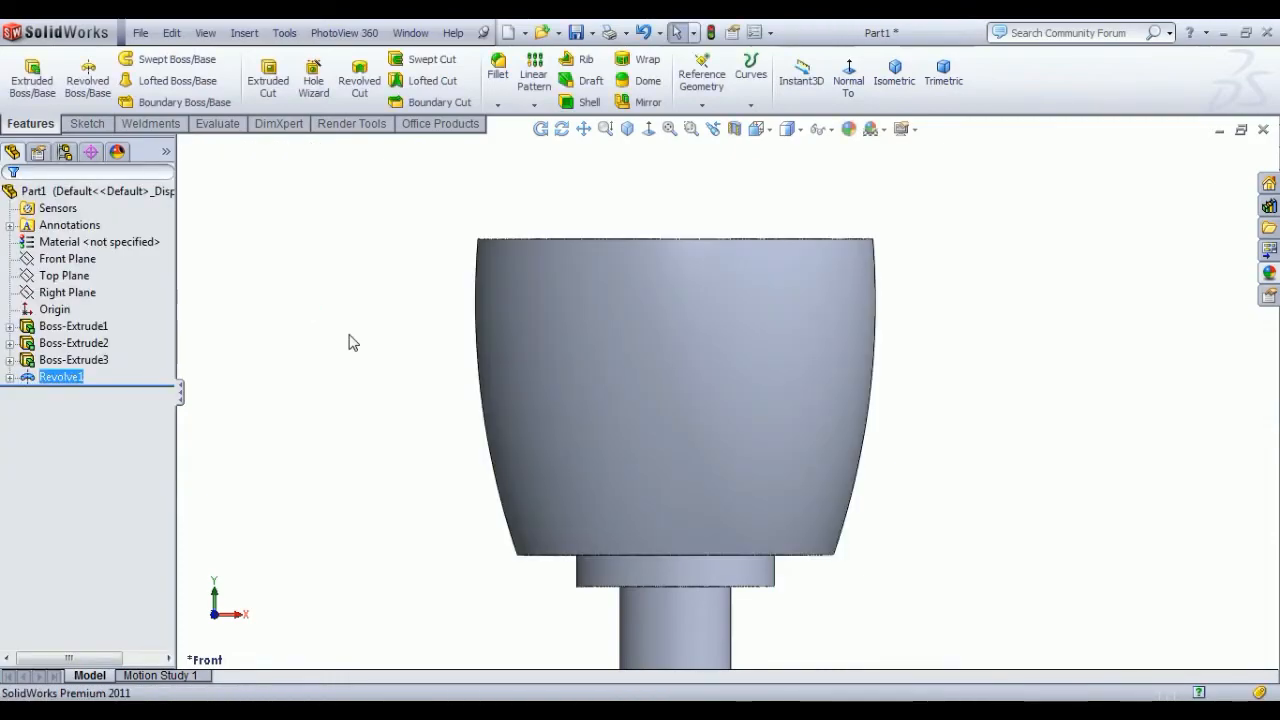
Step: Add a 10 mm dome to the head's flat top face
middle_click_drag(414, 300, 489, 326)
key("f")
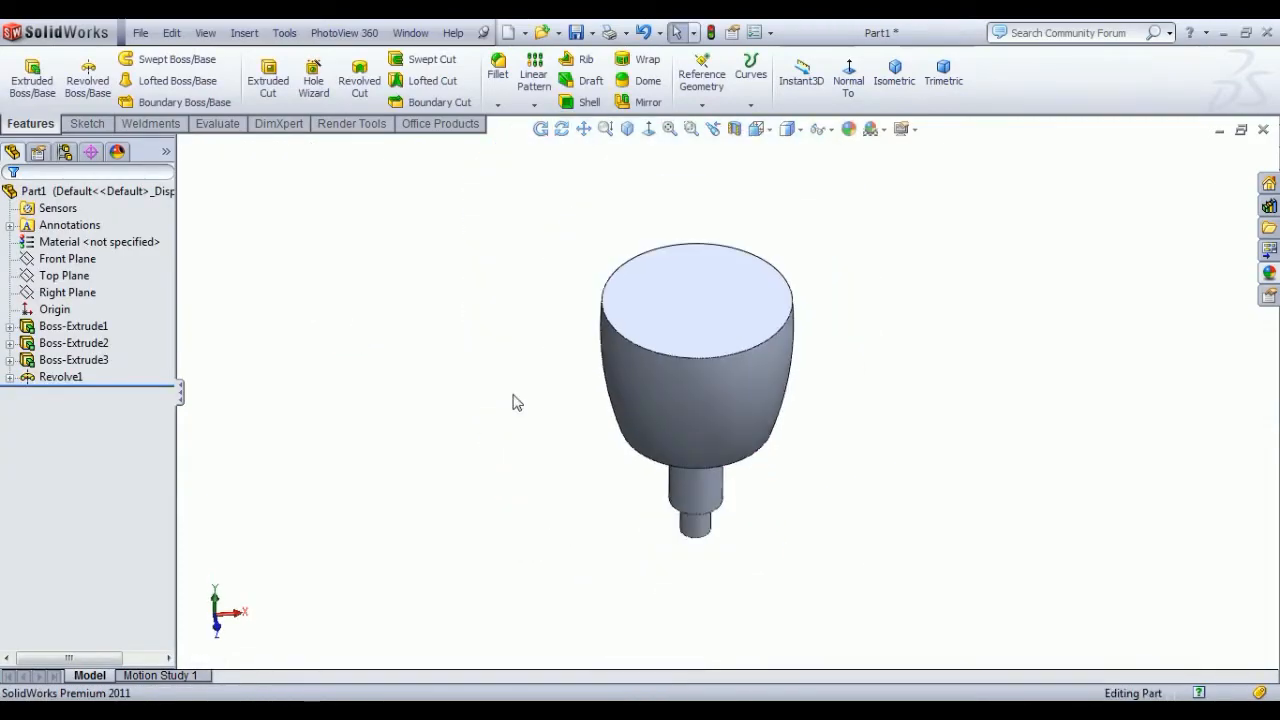
left_click(640, 80)
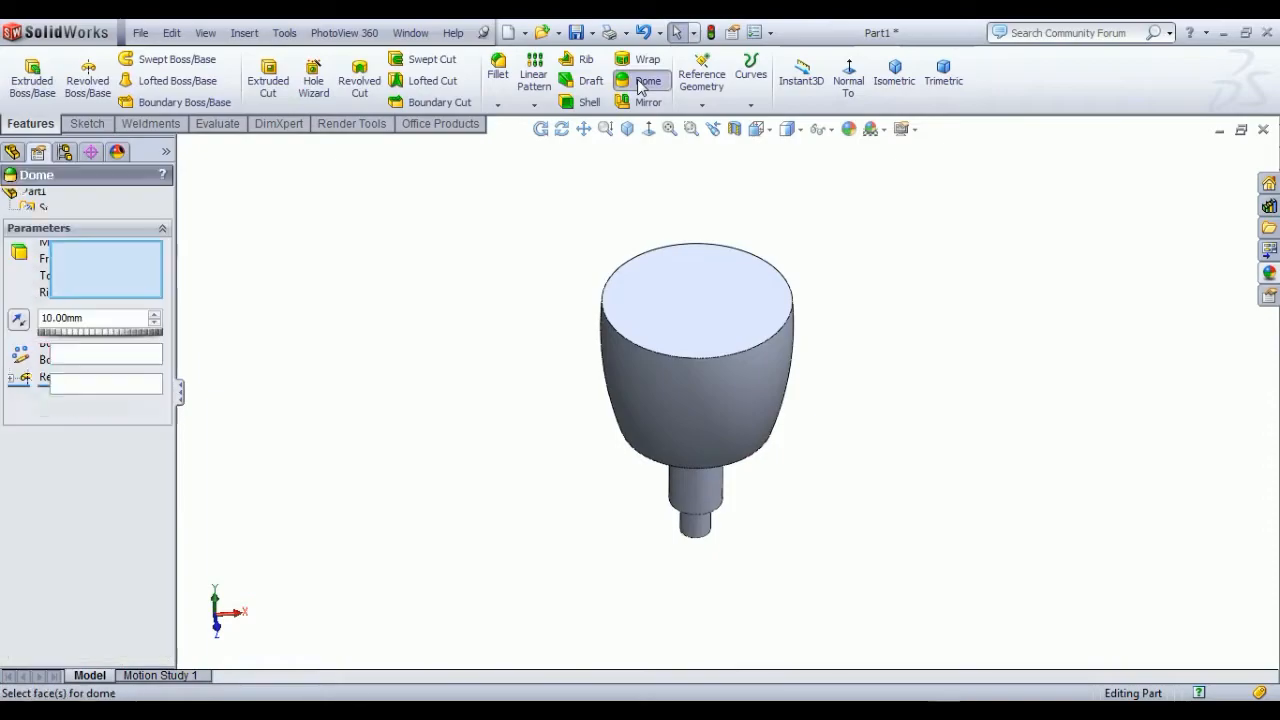
left_click(684, 308)
right_click(425, 295)
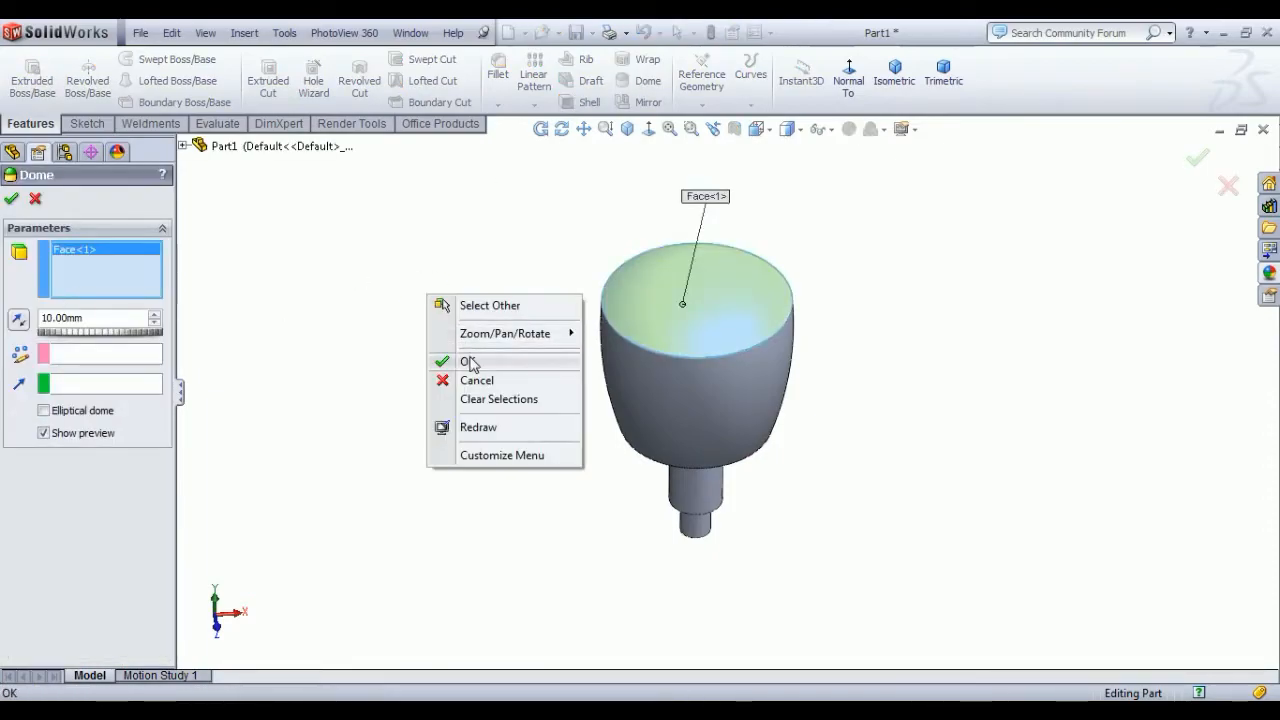
left_click(467, 361)
Step: Fillet the circular edge between the dome and the head's side with a 5 mm radius
middle_click_drag(546, 437, 562, 390)
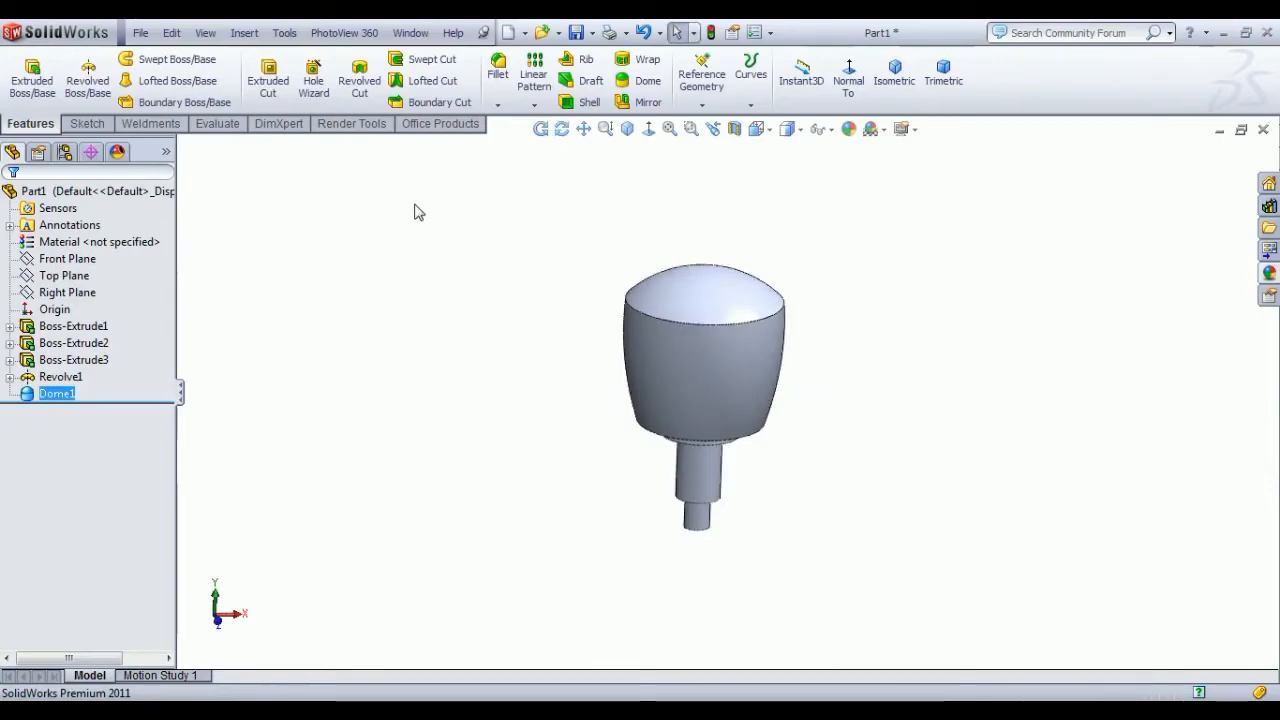
left_click(497, 66)
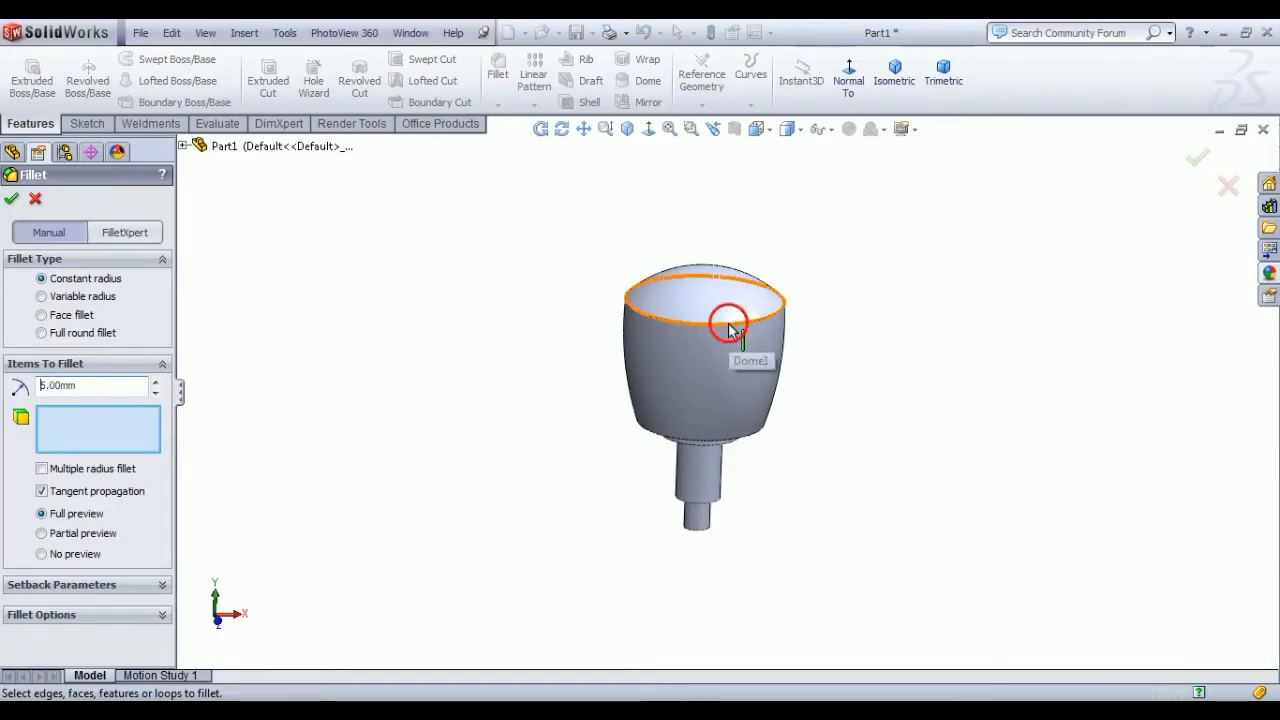
left_click(737, 330)
key("Return")
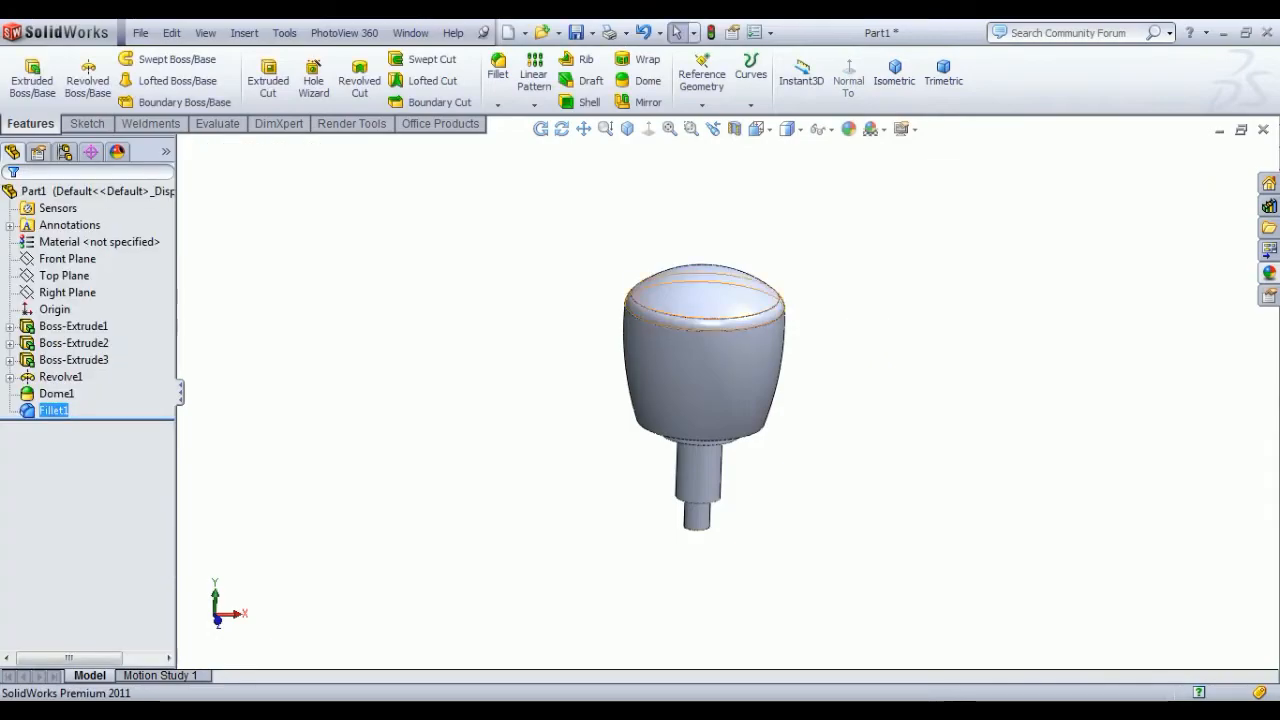
Step: On the Front Plane, sketch an inward-bulging three-point arc between two points on the head's right silhouette edge
left_click(75, 262)
left_click(88, 232)
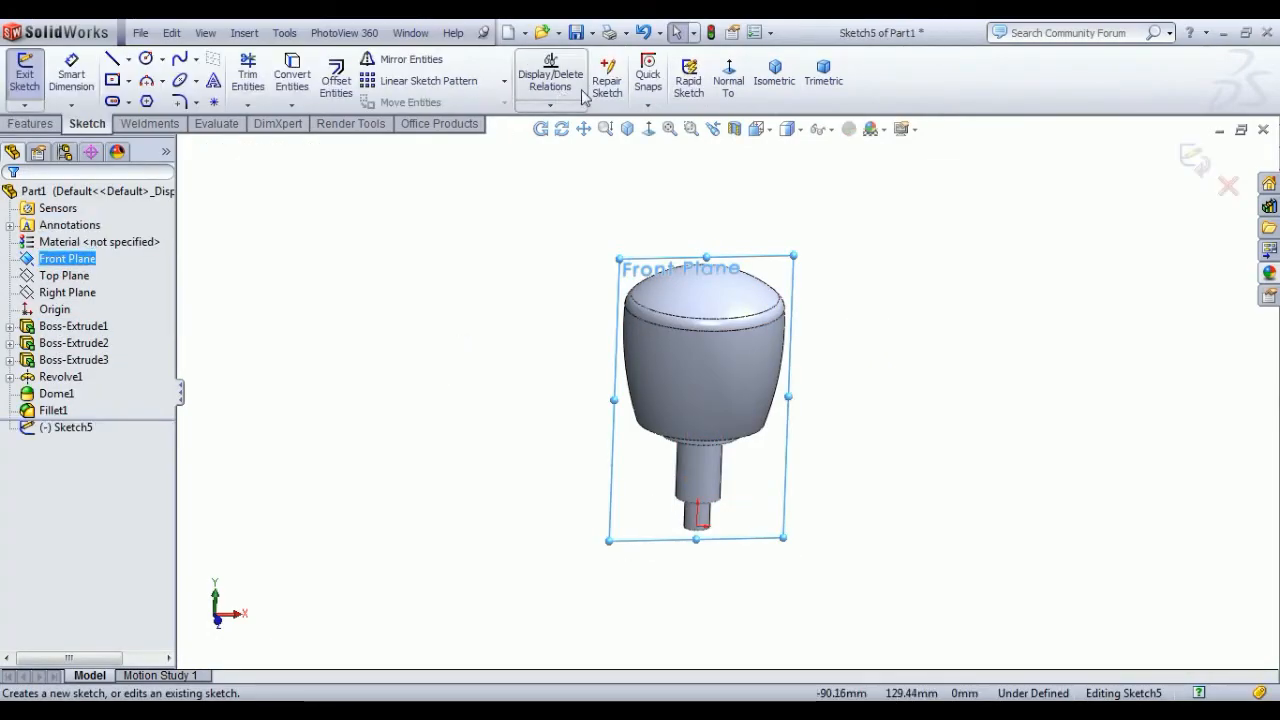
left_click(737, 90)
scroll(864, 340, "down", 3)
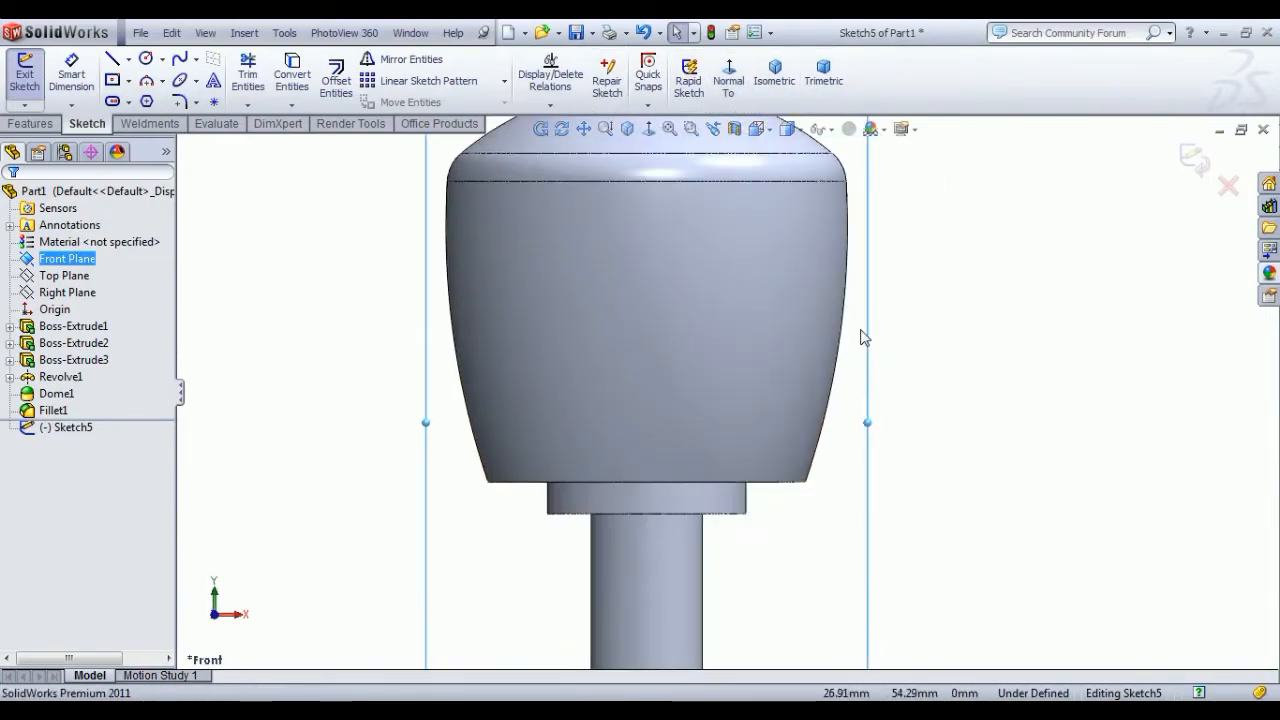
scroll(860, 336, "up", 2)
scroll(856, 337, "down", 2)
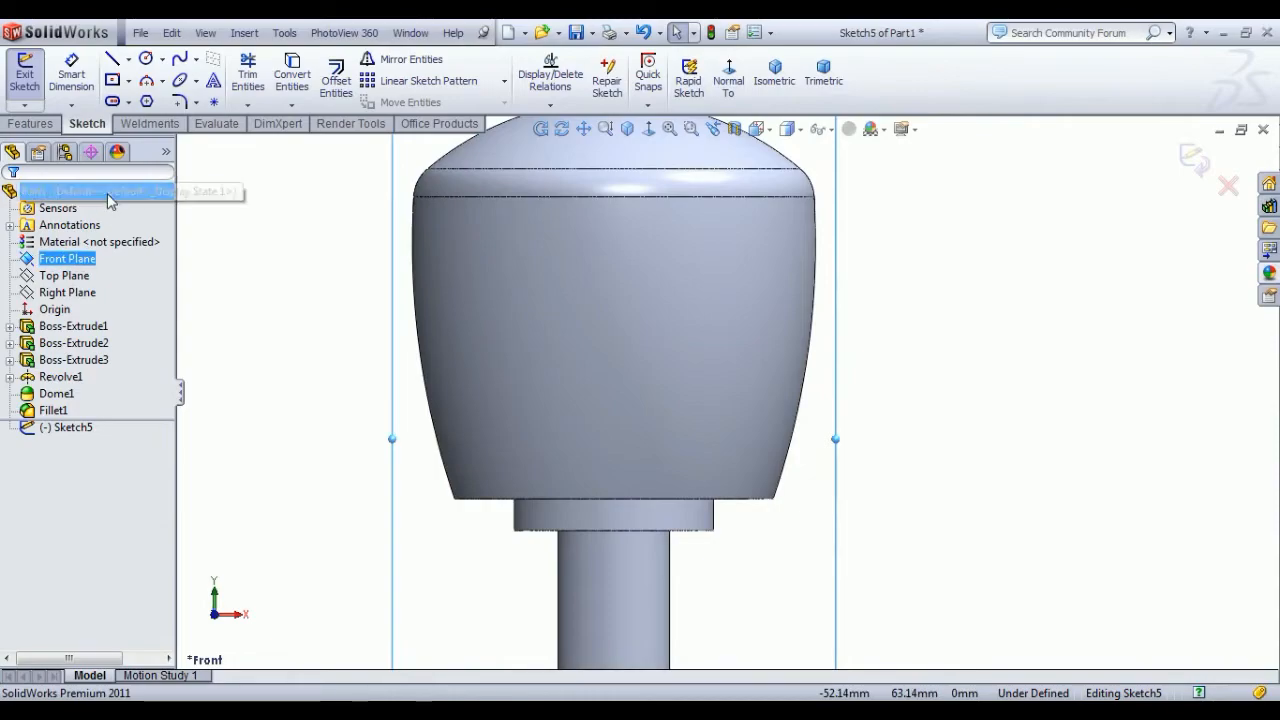
left_click(146, 81)
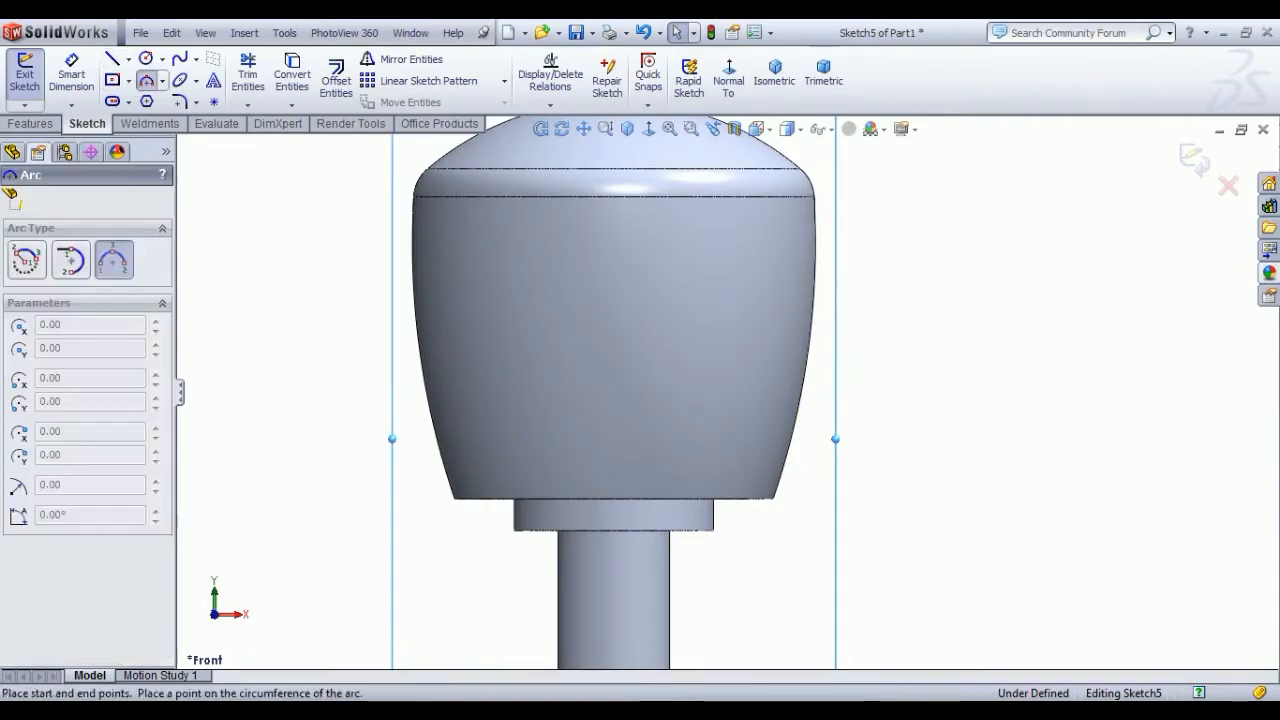
scroll(817, 271, "down", 3)
left_click(797, 276)
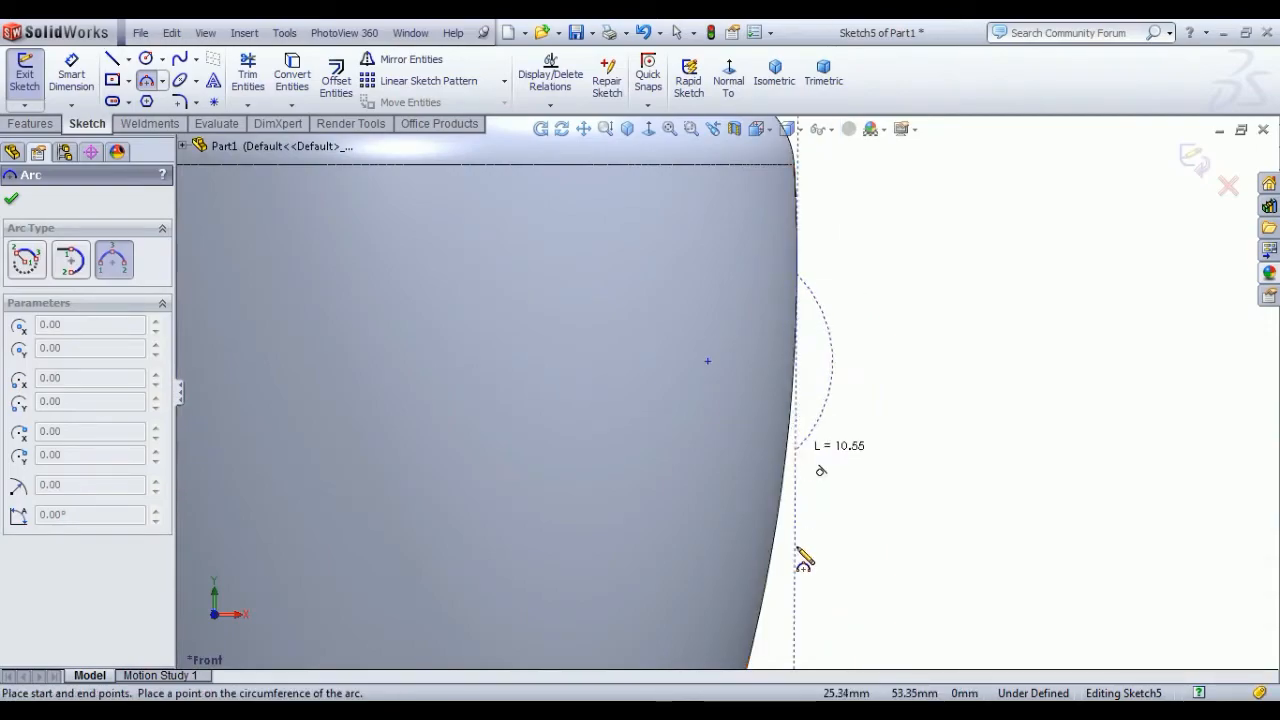
left_click(760, 612)
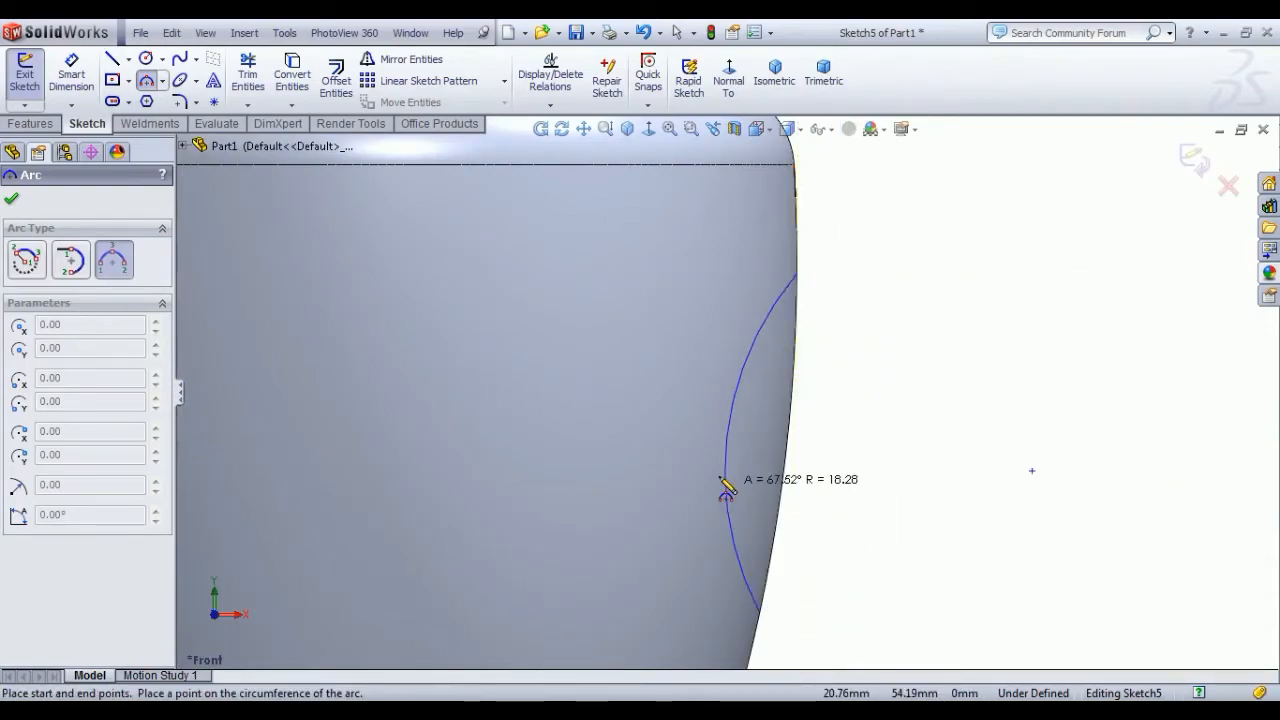
left_click(738, 475)
right_click(943, 300)
left_click(943, 300)
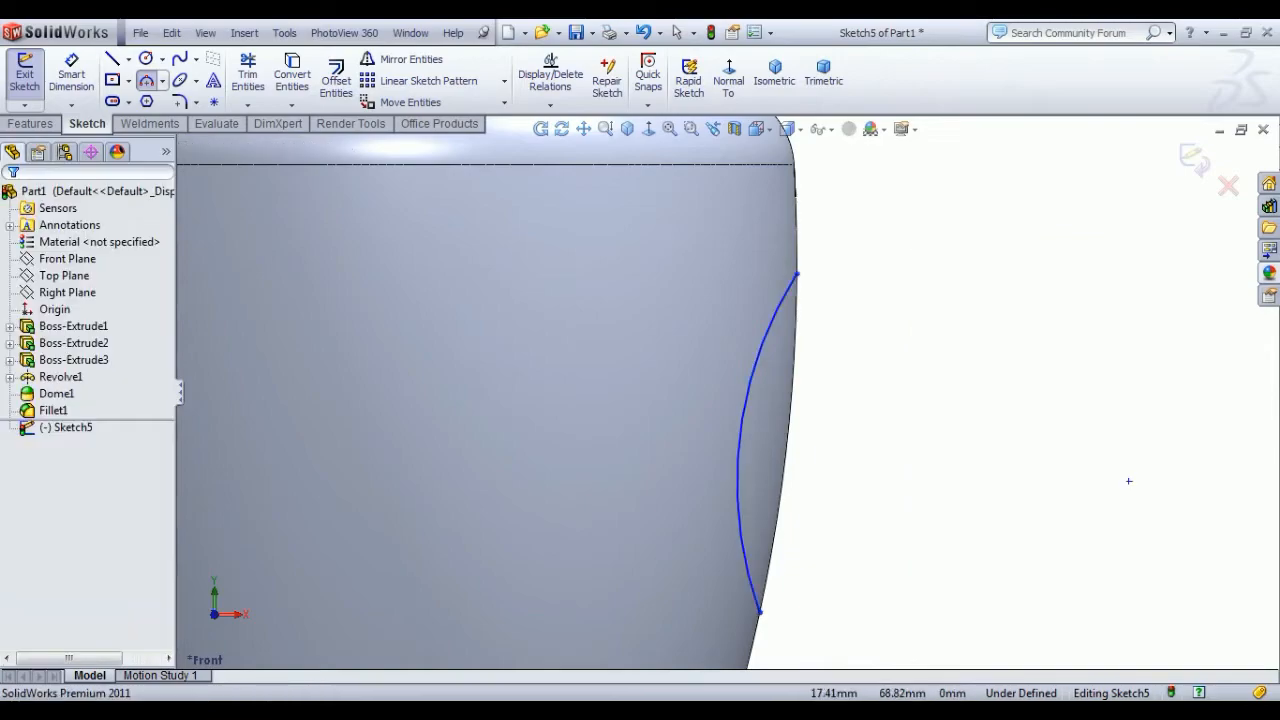
Step: Dimension the arc's upper endpoint 2 mm below the lower edge of the head's fillet
left_click(797, 275)
left_click(795, 164)
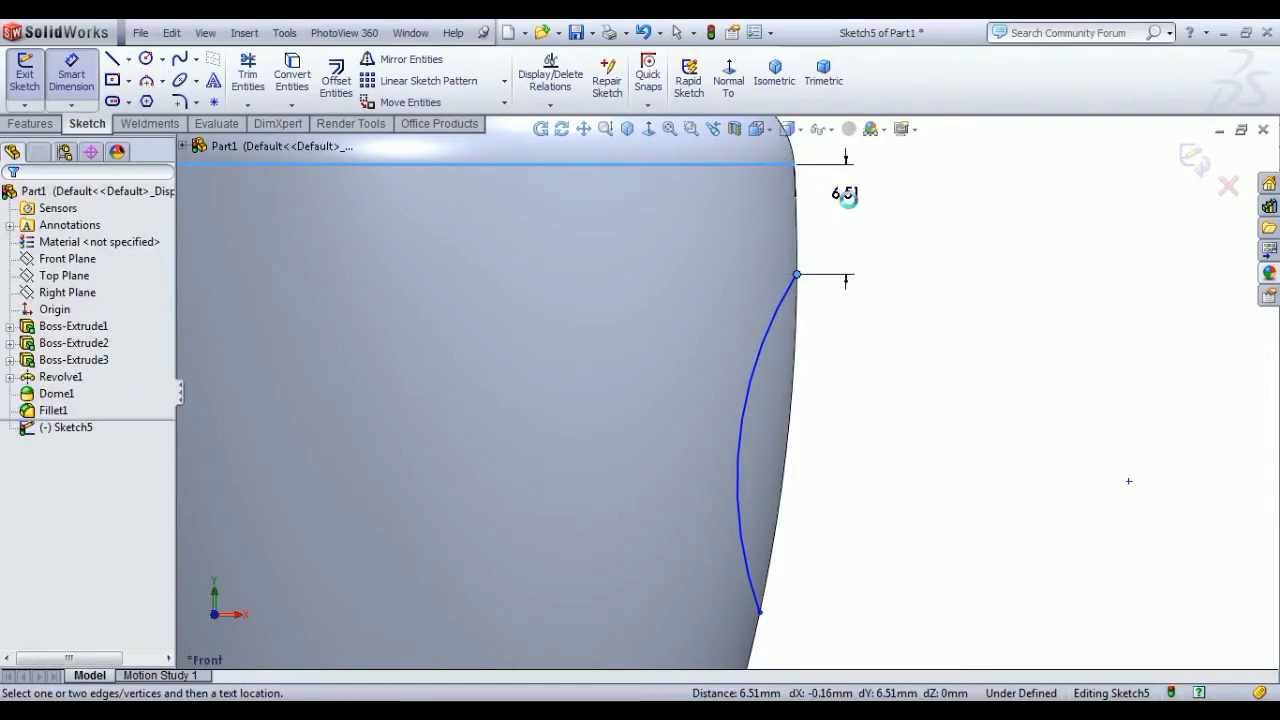
left_click(845, 195)
type("2")
key("Return")
Step: Try to dimension the arc's lower endpoint from the corner of the head's base
scroll(743, 516, "up", 2)
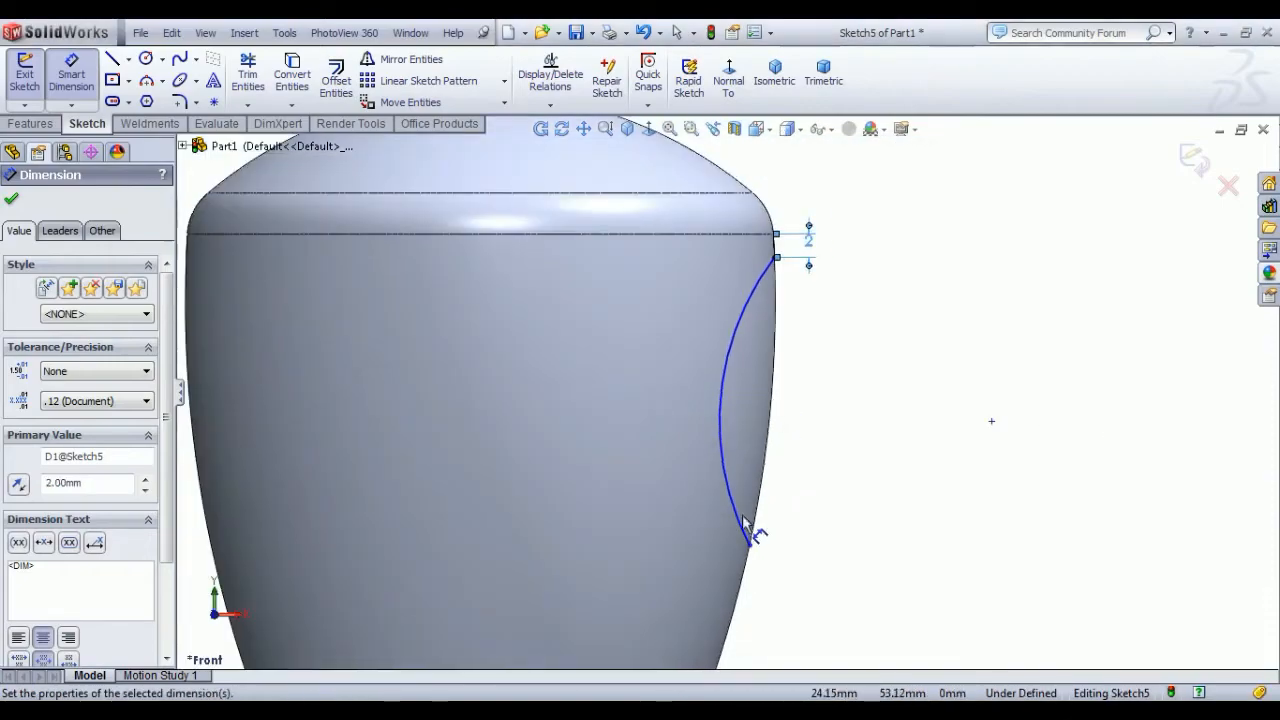
scroll(743, 516, "up", 2)
scroll(749, 563, "down", 5)
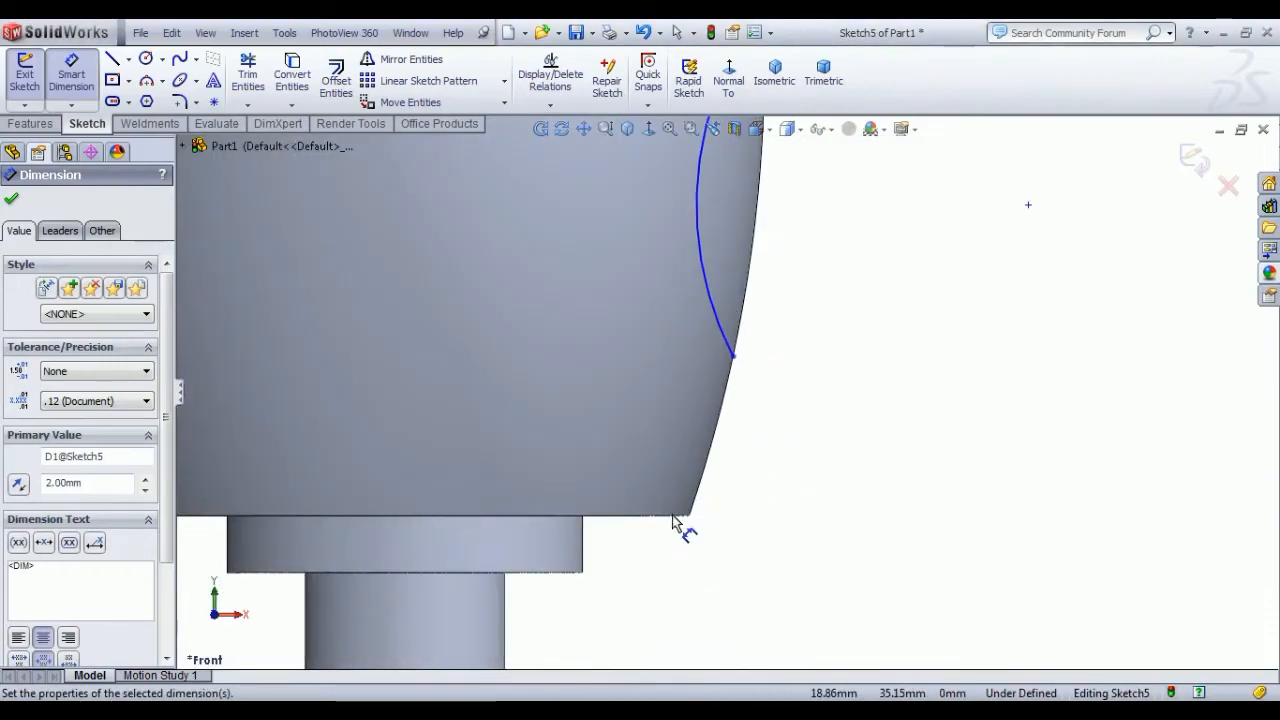
left_click(734, 358)
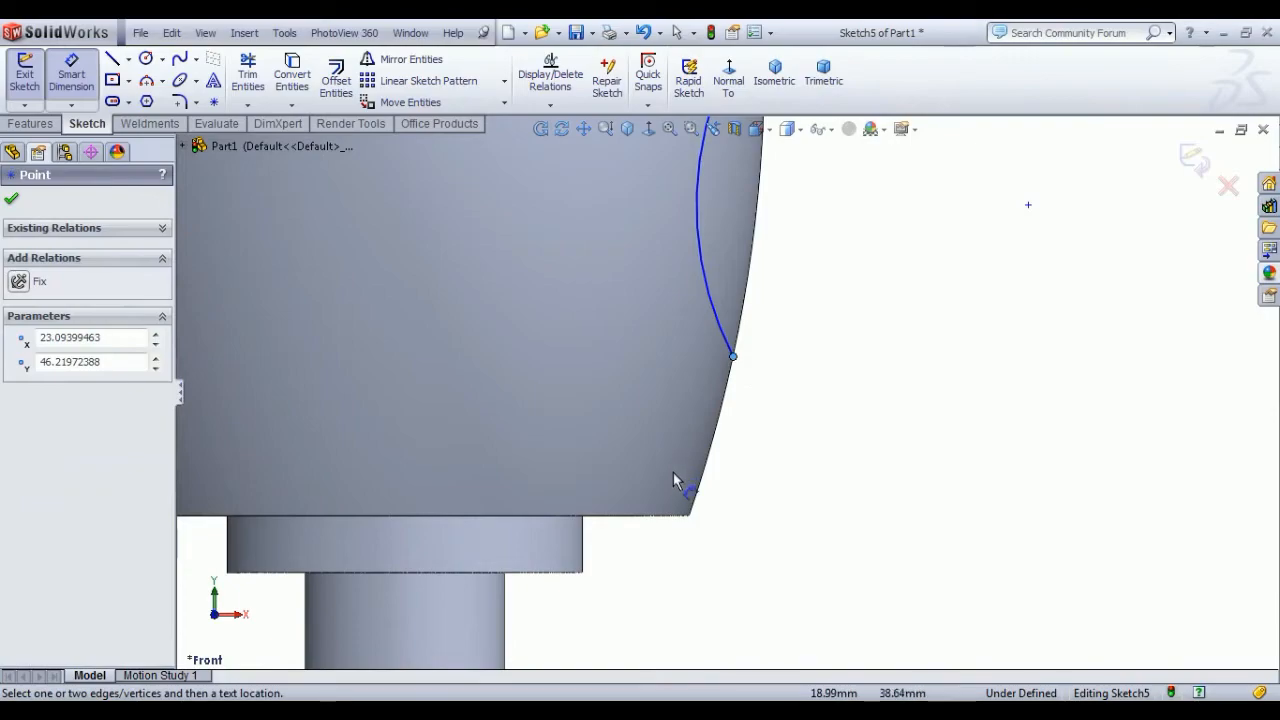
left_click(687, 532)
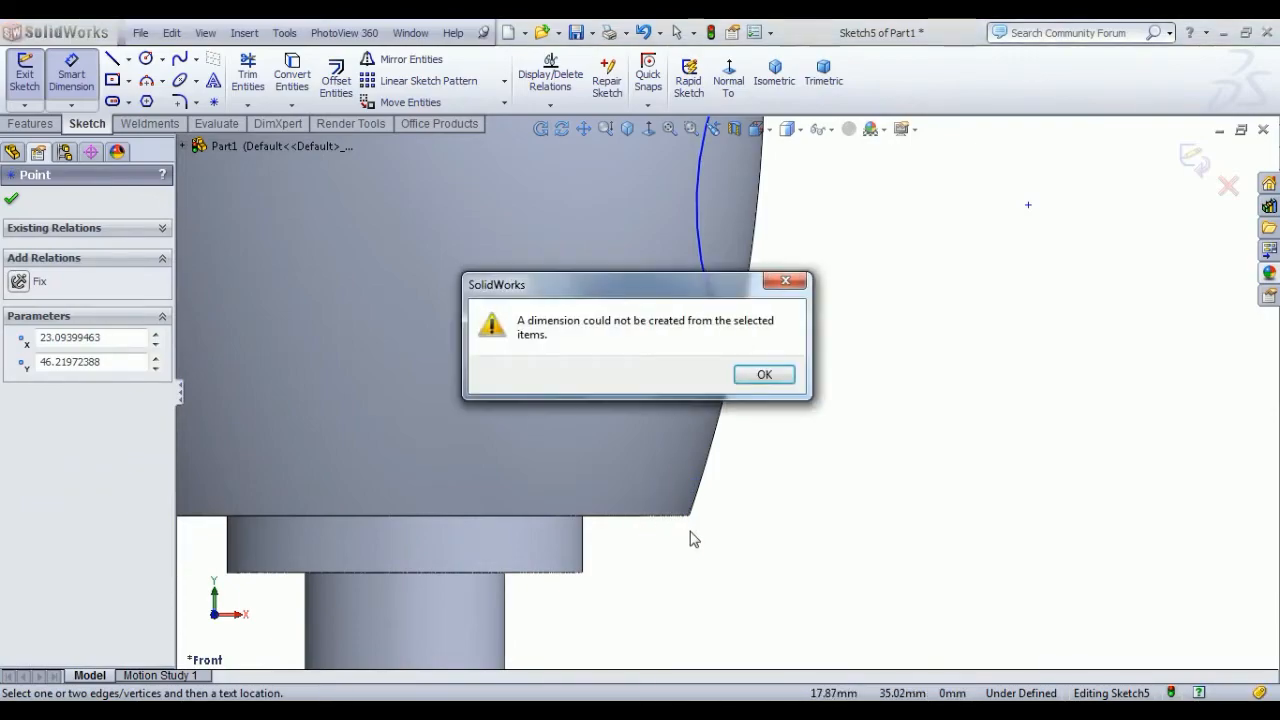
left_click(757, 380)
Step: Dimension the arc's lower endpoint 2 mm above the head's bottom edge
left_click(66, 72)
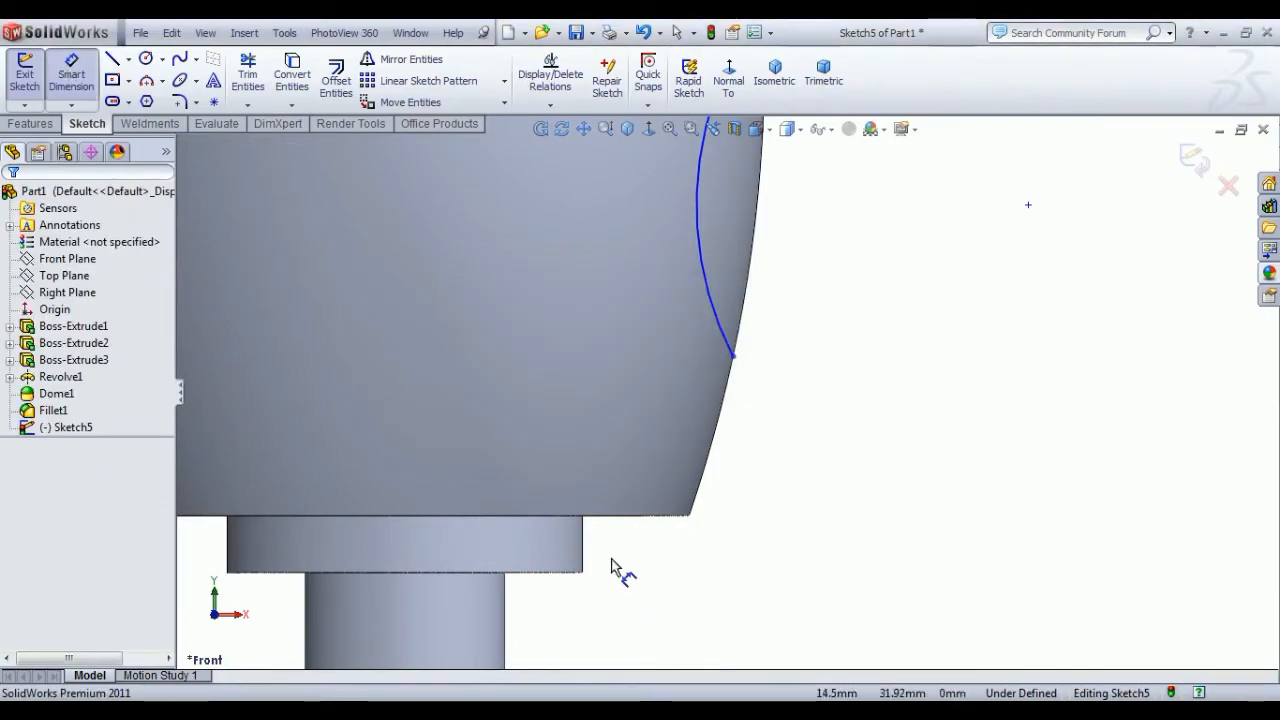
left_click(646, 517)
left_click(734, 357)
left_click(800, 429)
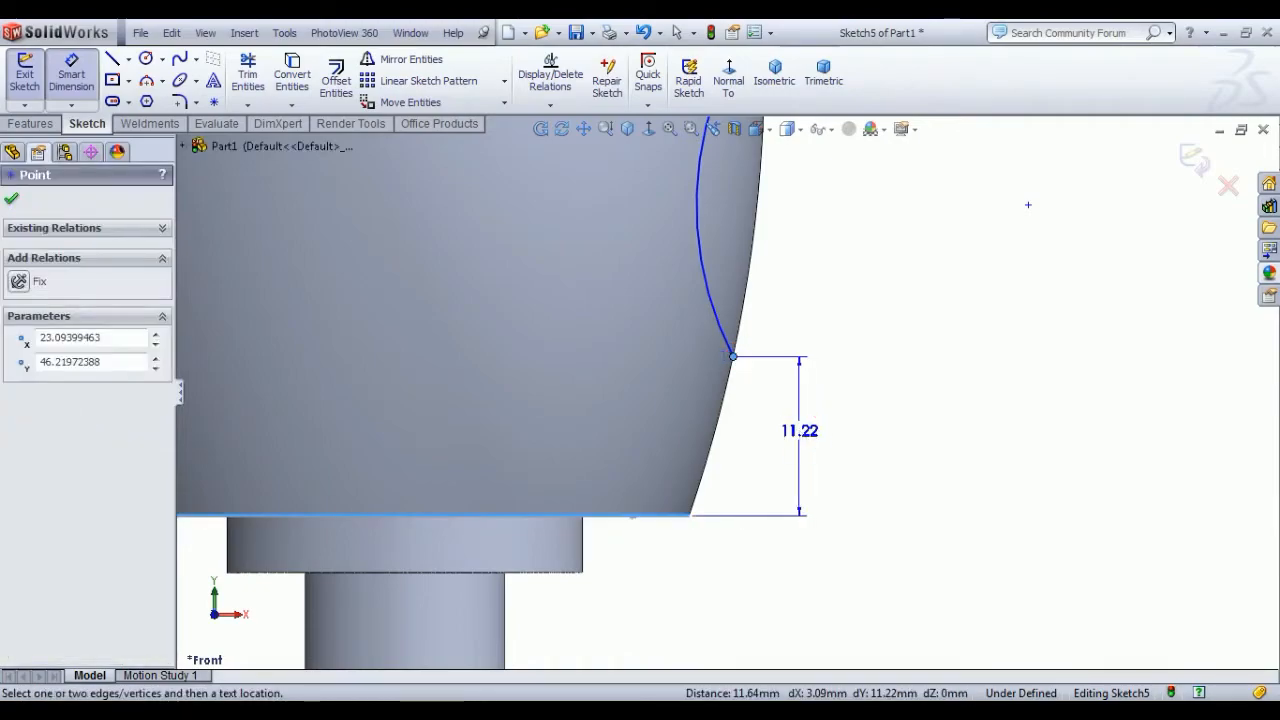
type("2")
key("Return")
Step: Dimension the arc's radius, enlarging it so that the arc becomes a much shallower curve
scroll(820, 480, "up", 3)
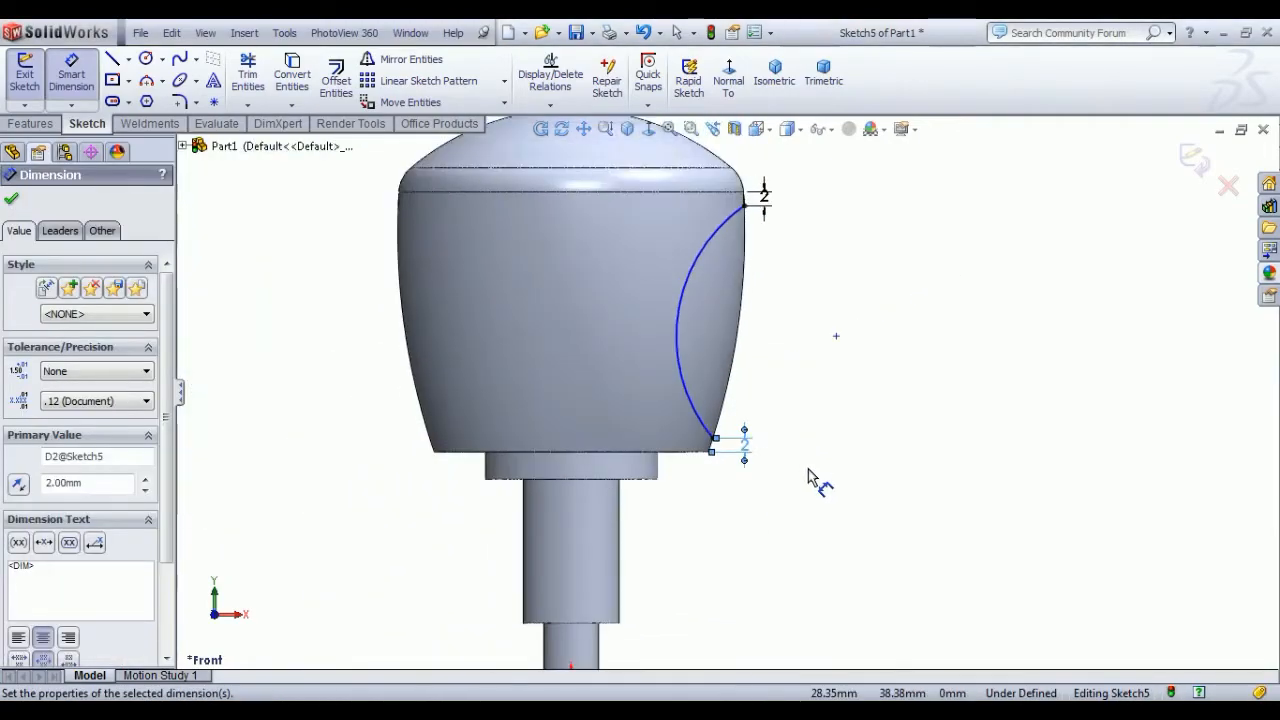
left_click(702, 322)
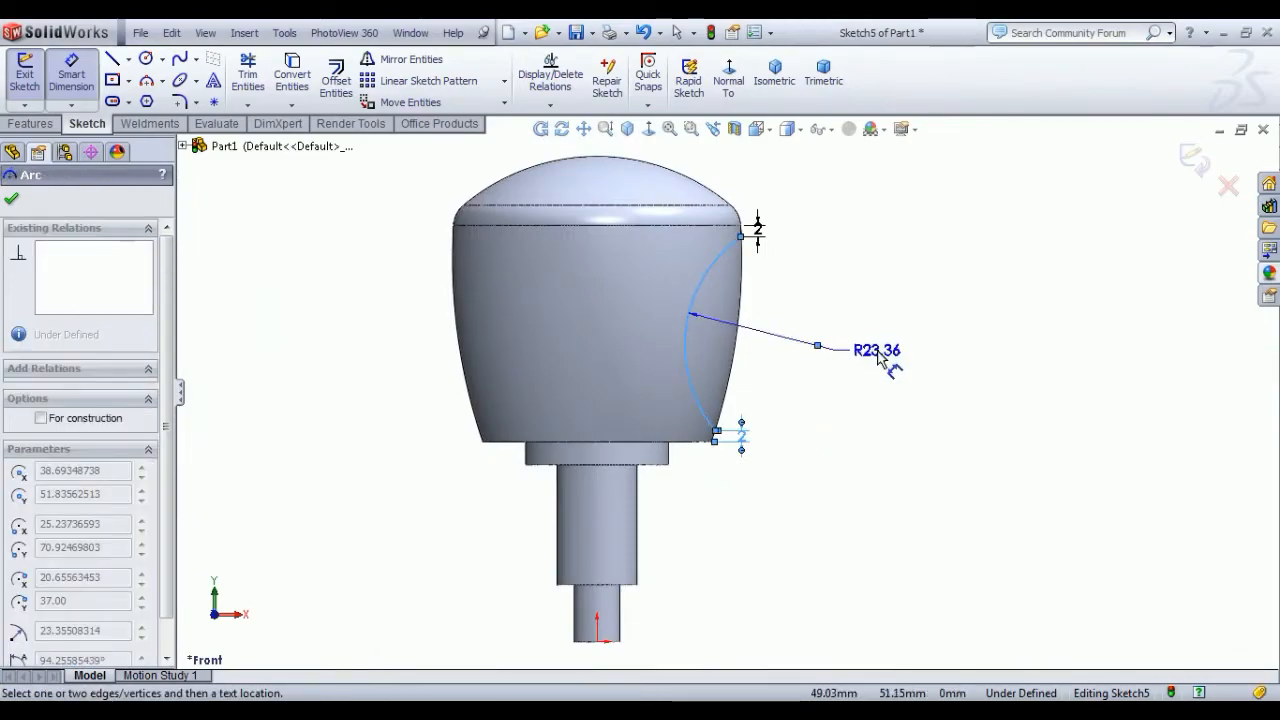
left_click(880, 358)
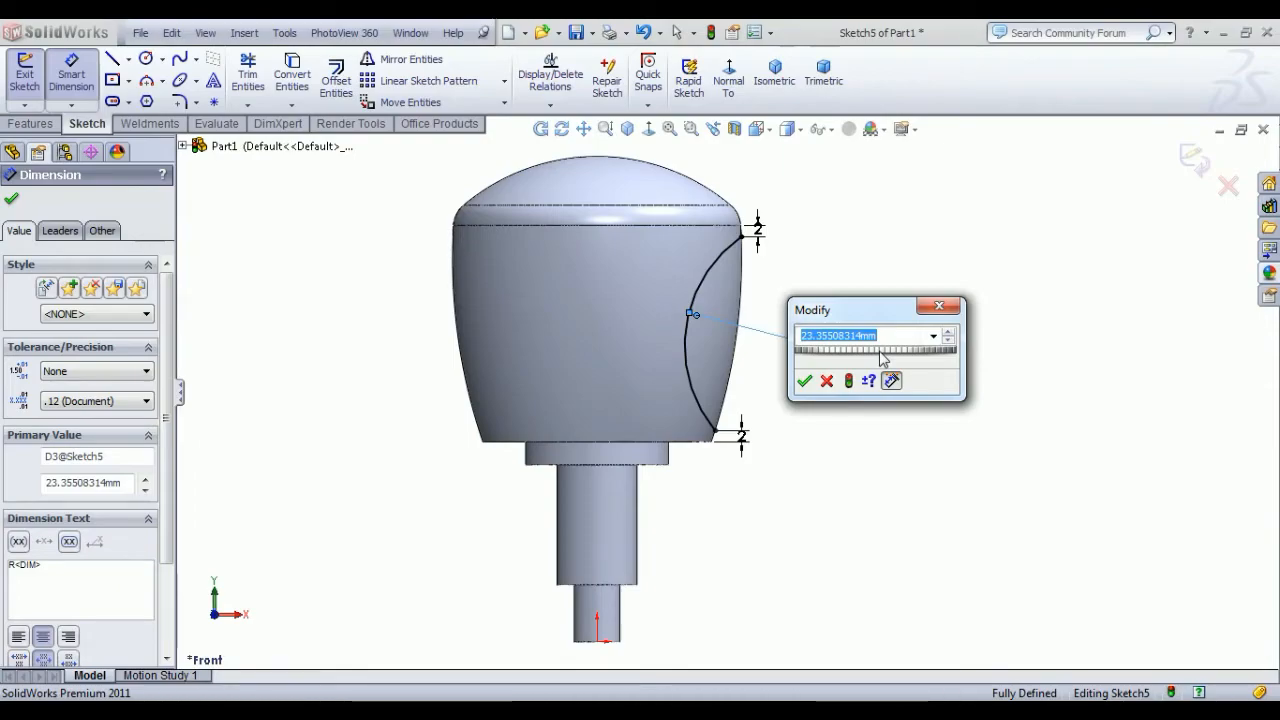
key("Return")
right_click(806, 260)
left_click(835, 275)
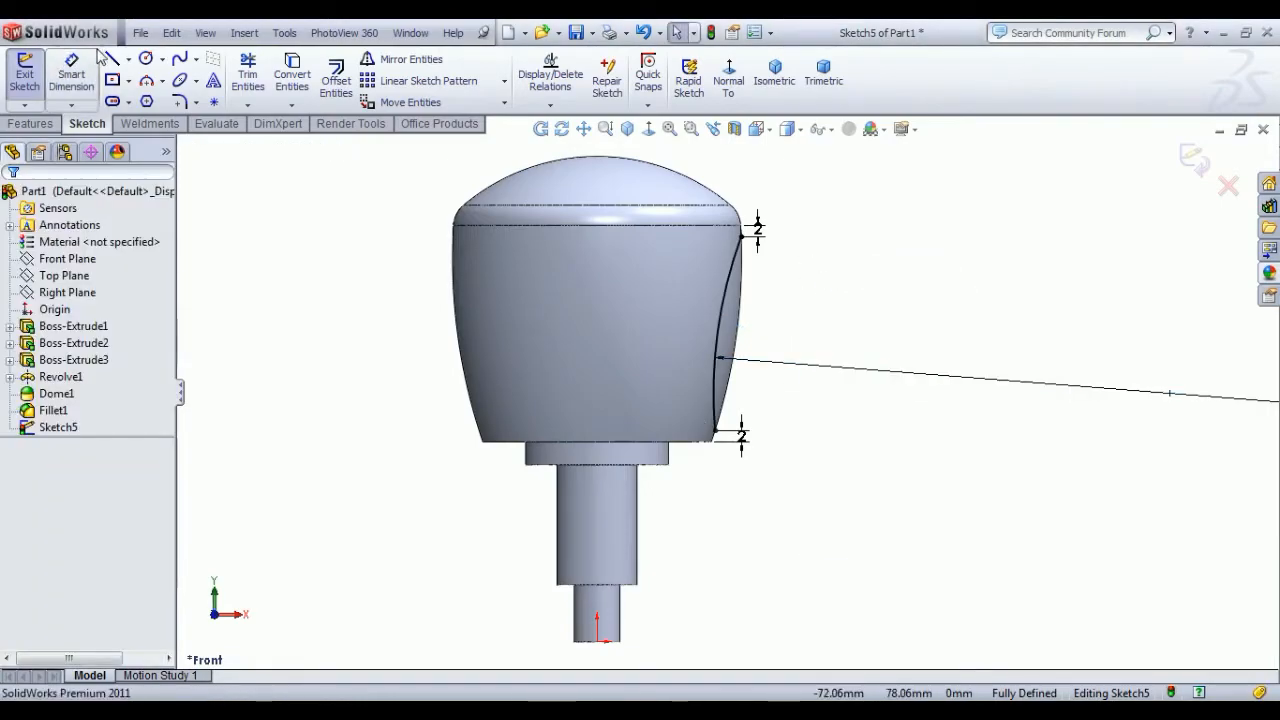
Step: Close the cut profile outside the head with a top horizontal, a vertical and an about 11 mm bottom horizontal line between the arc's endpoints
left_click(742, 238)
left_click(779, 237)
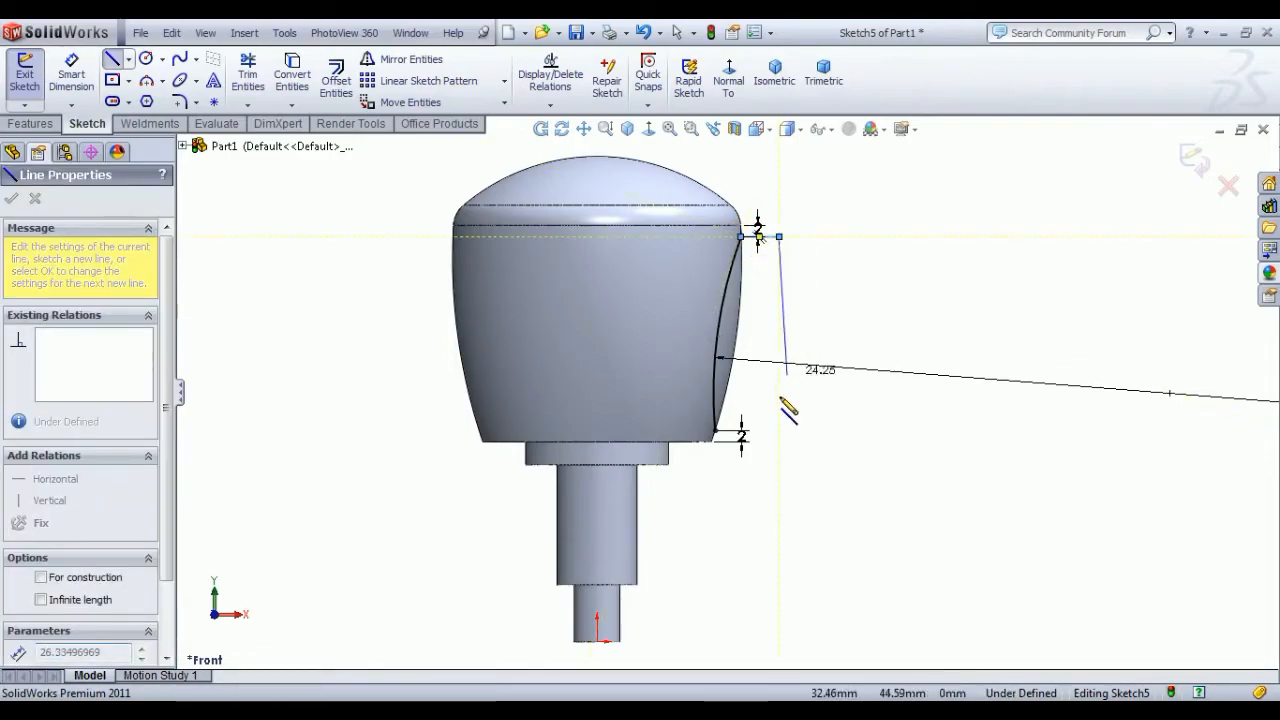
left_click(778, 432)
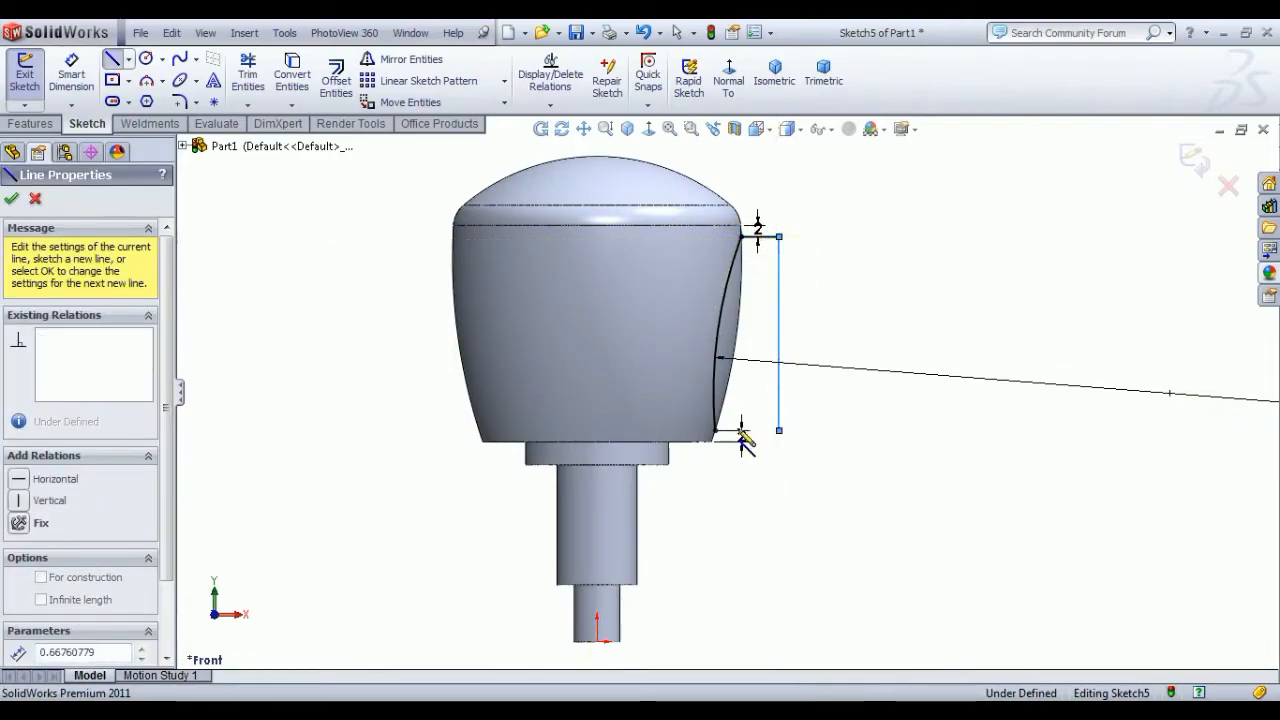
double_click(745, 432)
right_click(850, 255)
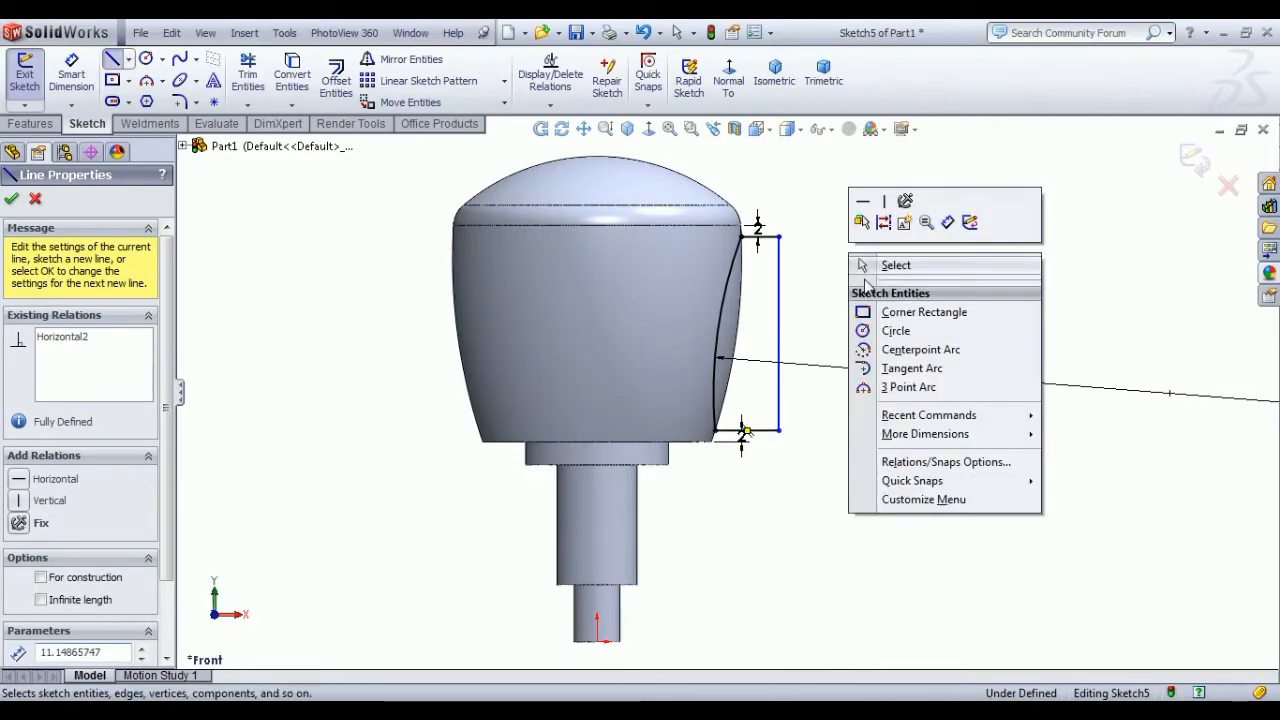
left_click(872, 266)
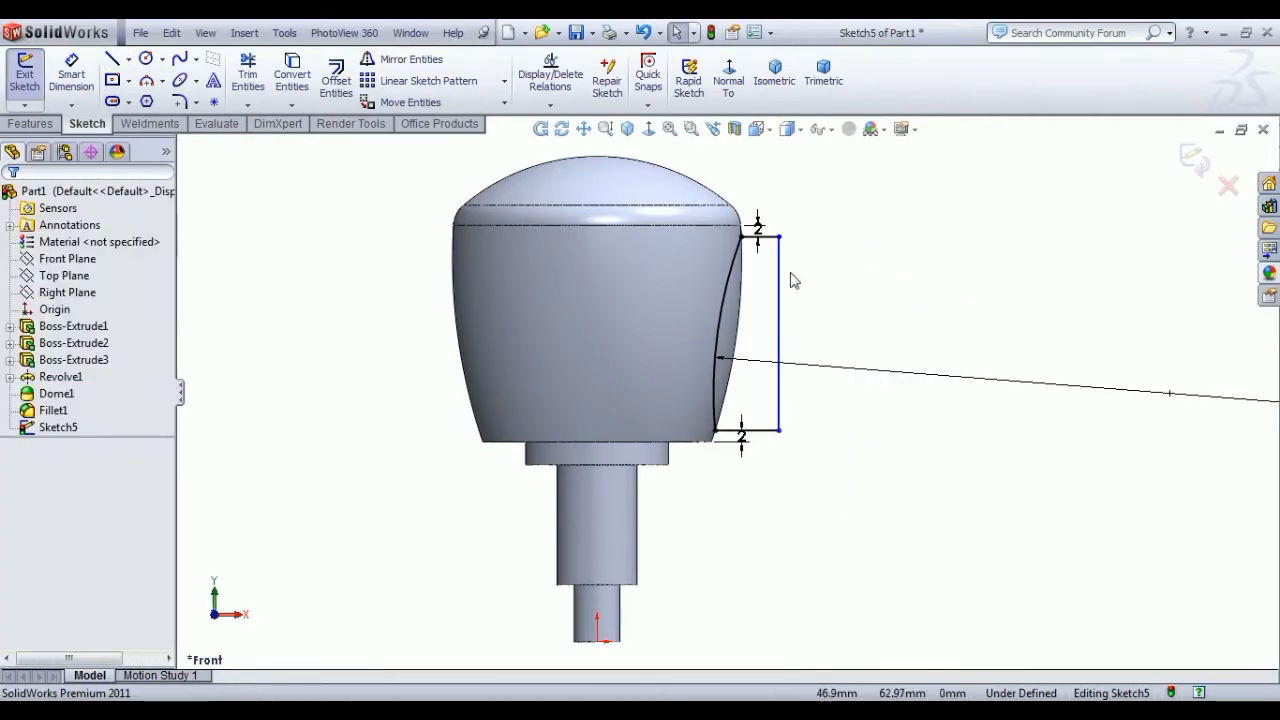
Step: Cut a recess into the head's side by revolving the closed profile 360° about its outer vertical line
left_click(24, 76)
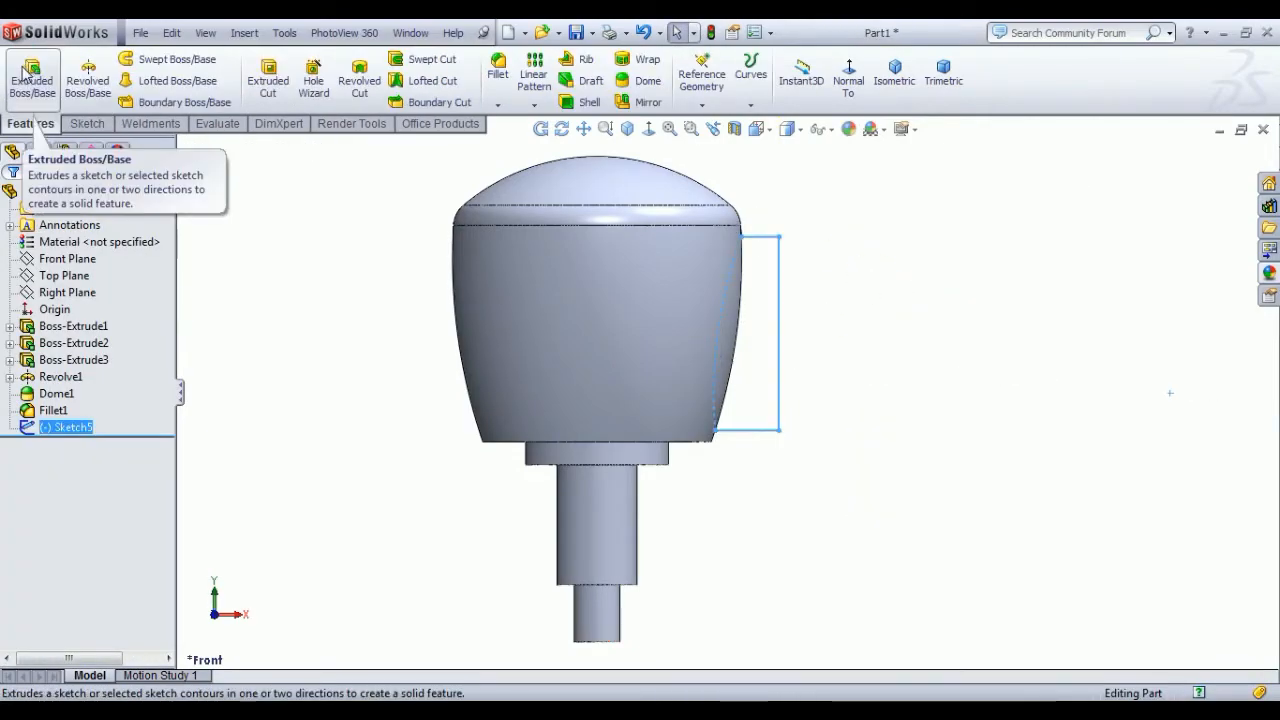
left_click(360, 92)
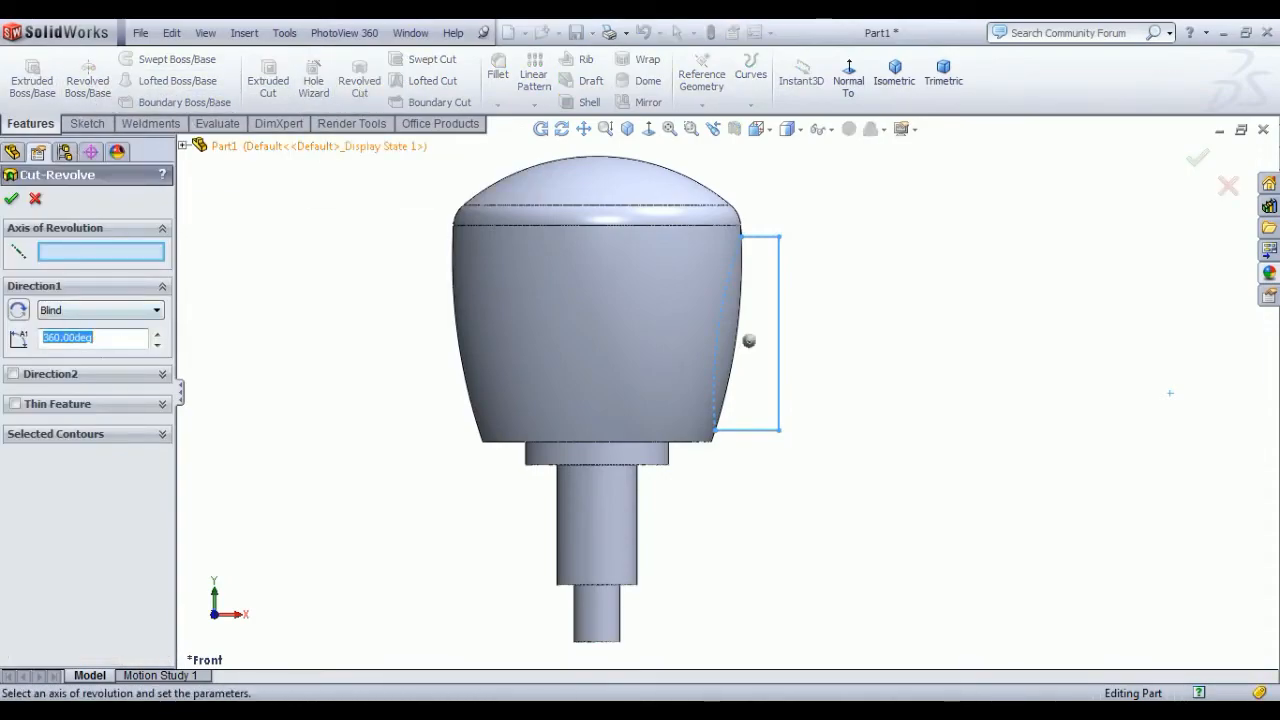
left_click(779, 362)
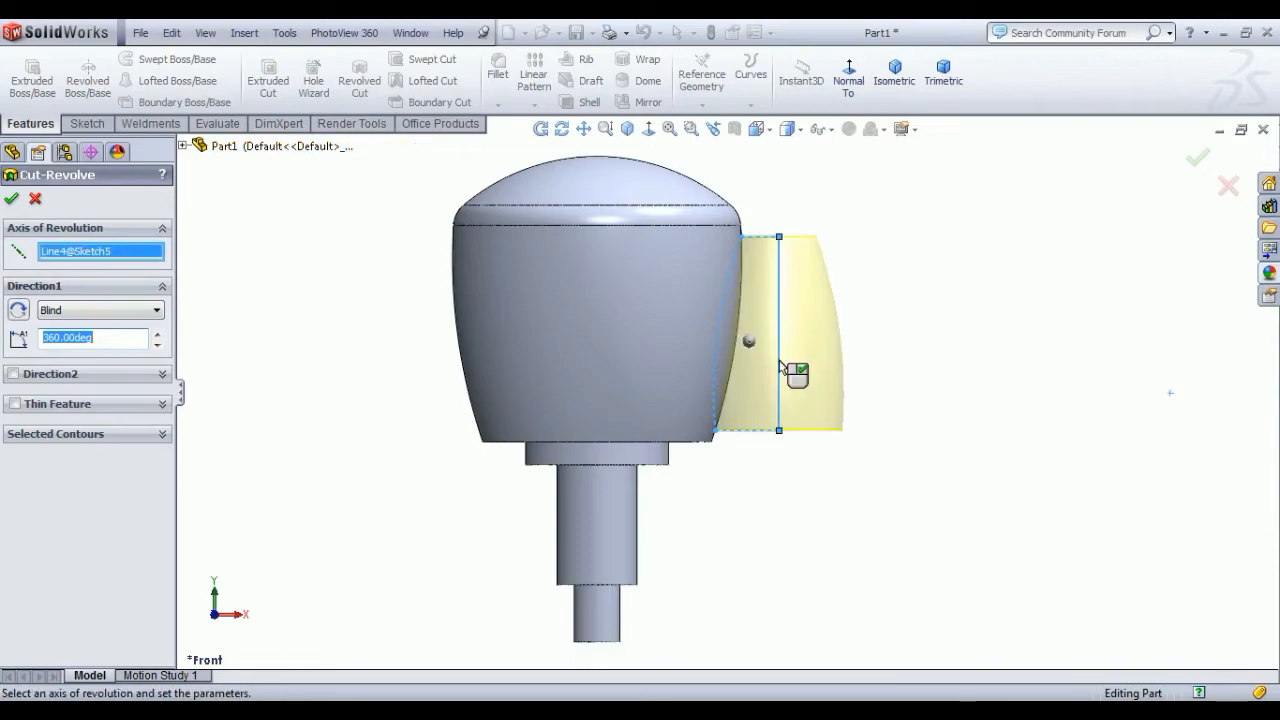
left_click(11, 199)
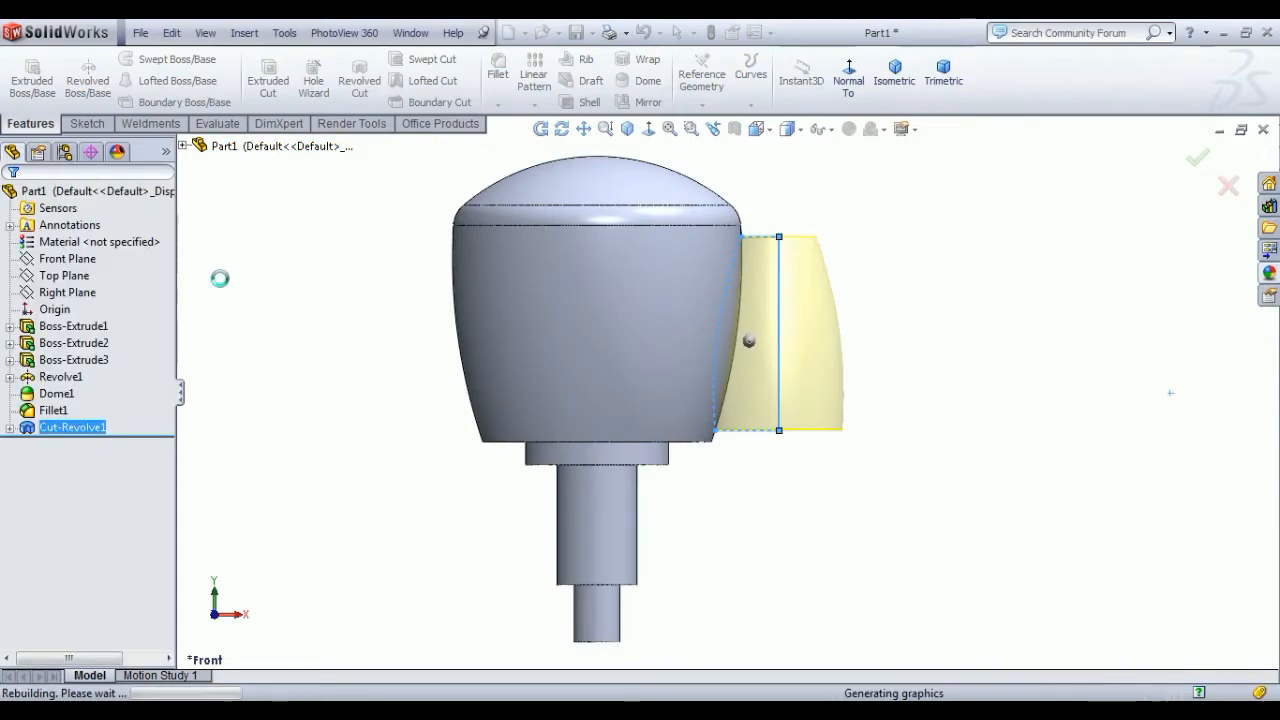
mouse_move(346, 300)
middle_mouse_down()
mouse_move(361, 289)
mouse_move(360, 309)
mouse_move(326, 286)
mouse_move(348, 316)
mouse_move(335, 295)
middle_mouse_up()
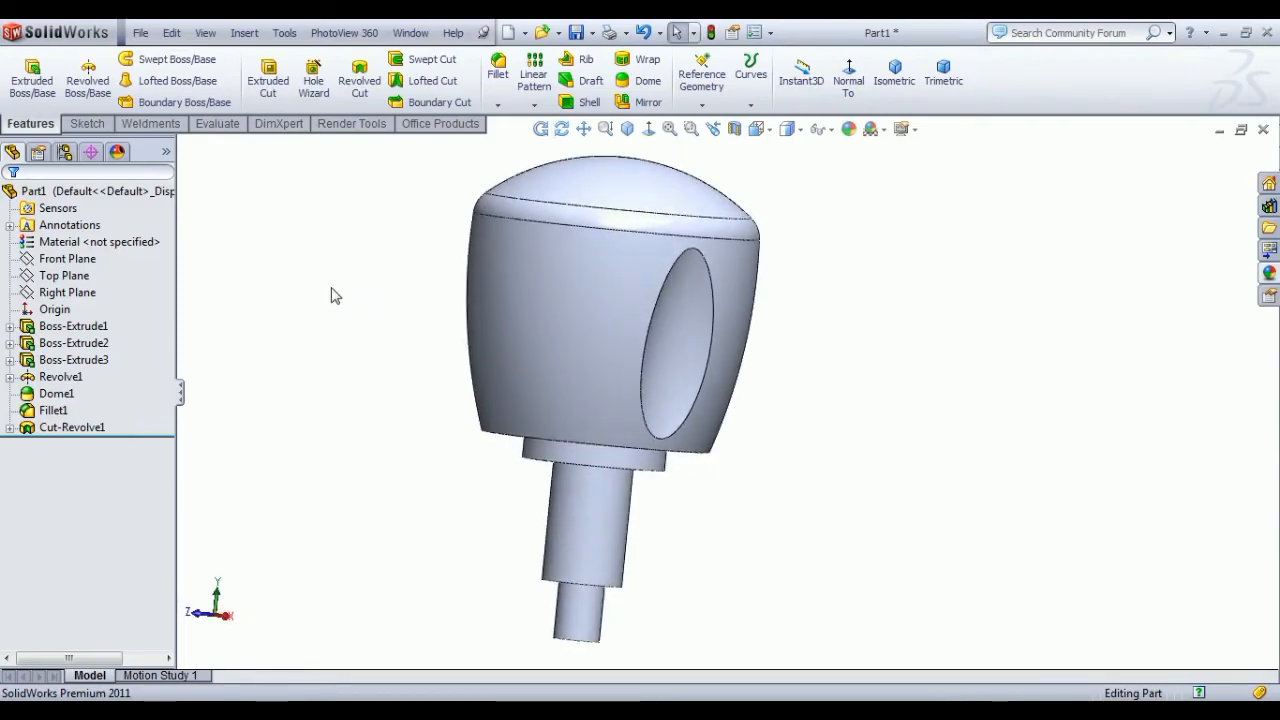
Step: Pattern the revolved side recess circularly around the head's base edge, with 8 equally spaced instances over 360°
left_click(534, 105)
left_click(550, 140)
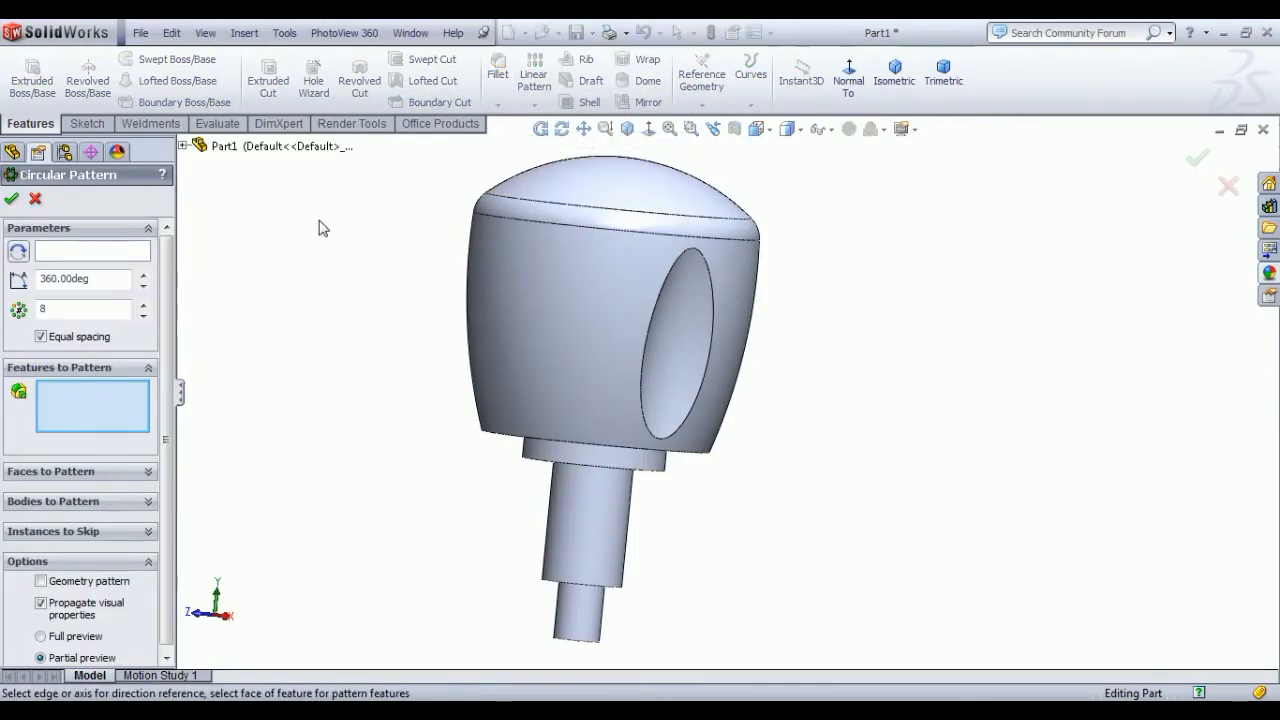
left_click(689, 352)
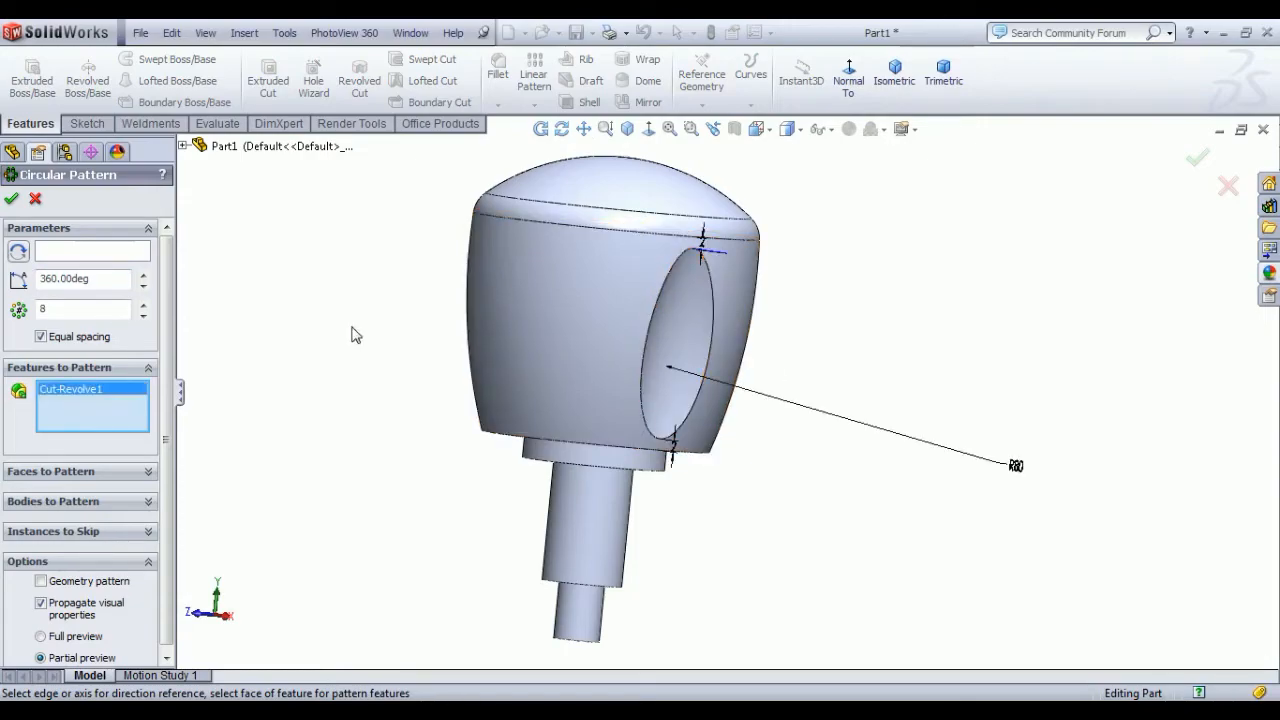
left_click(72, 254)
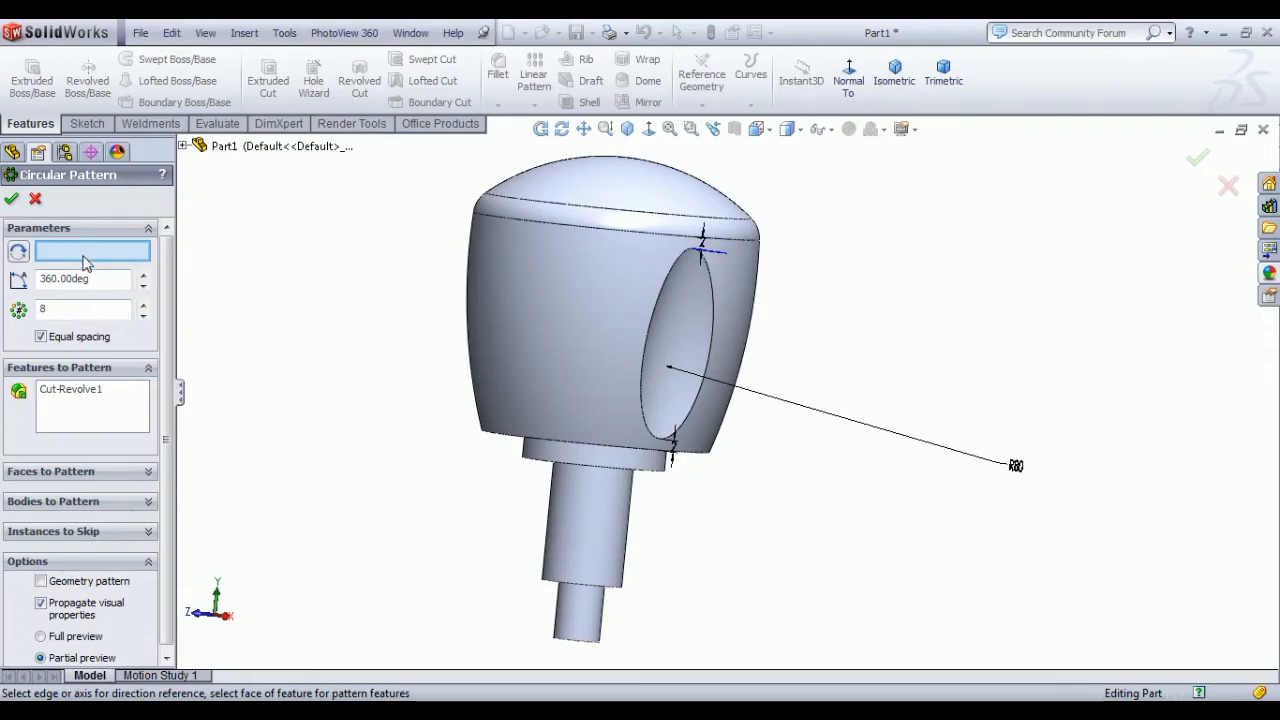
left_click(556, 440)
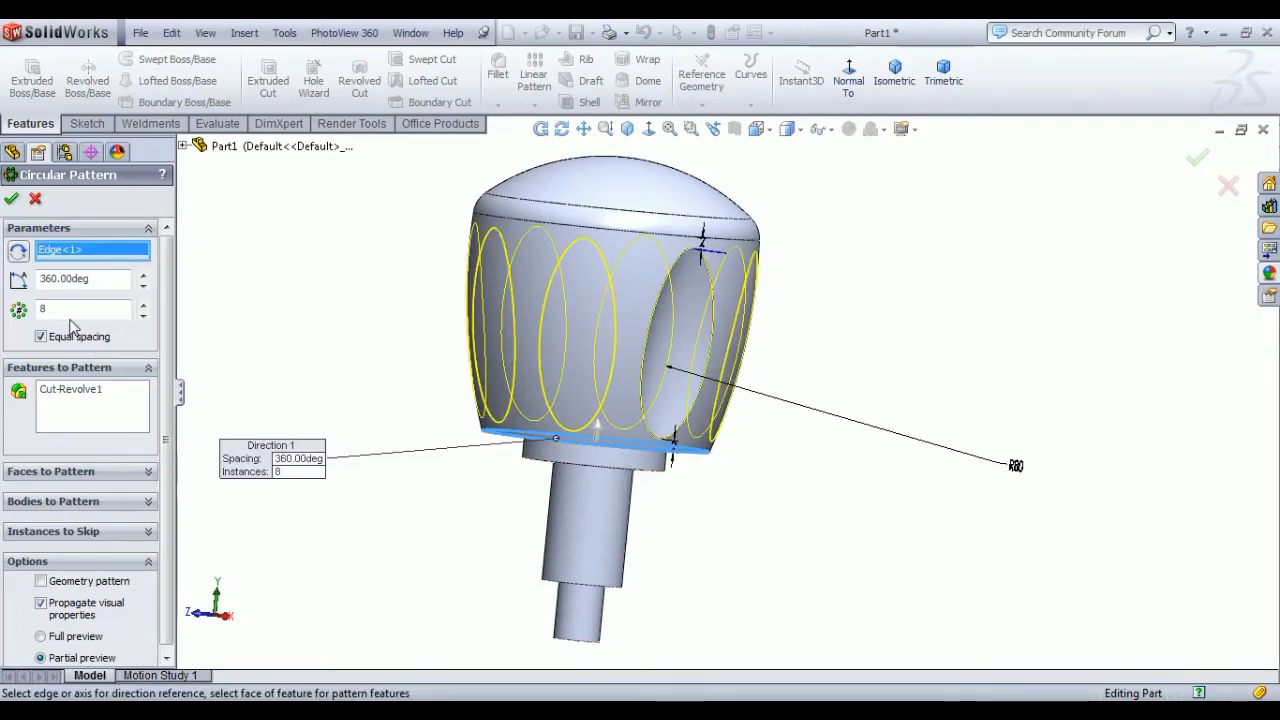
middle_click_drag(262, 318, 275, 344)
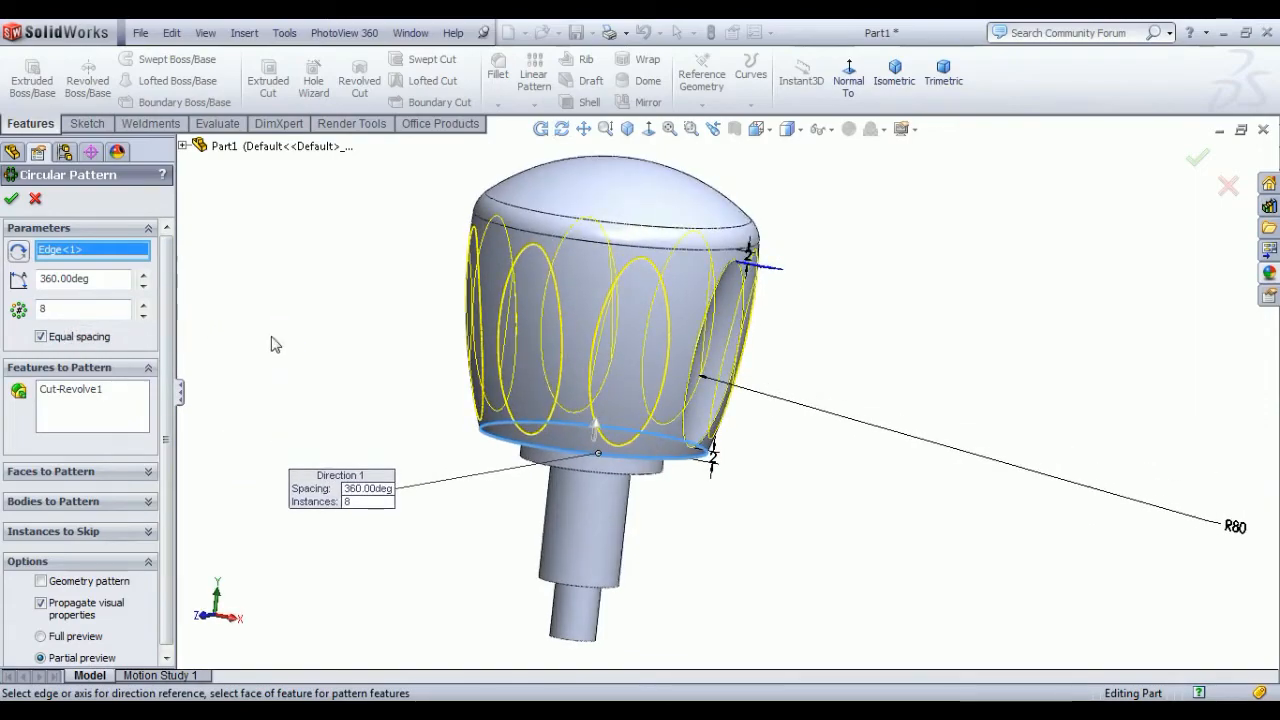
left_click(12, 201)
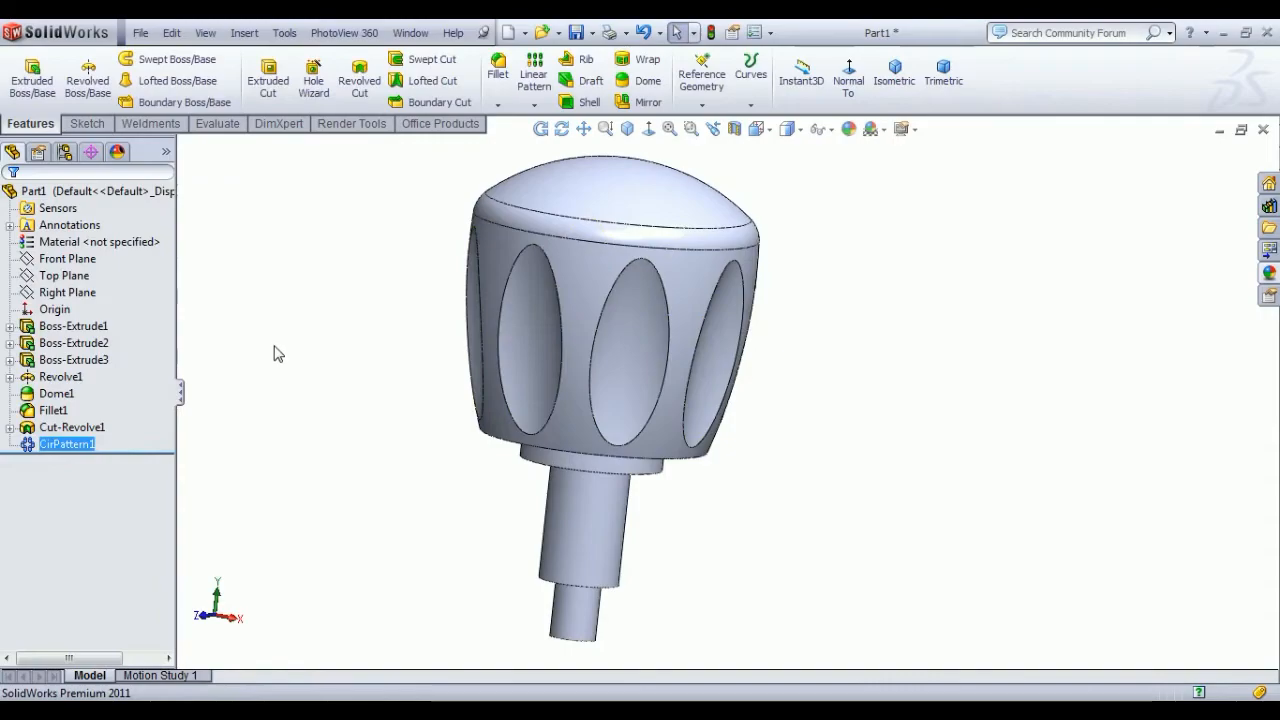
Step: Fillet the bottom outer edge of the head with a 1 mm radius
middle_click_drag(397, 474, 466, 431)
left_click(503, 96)
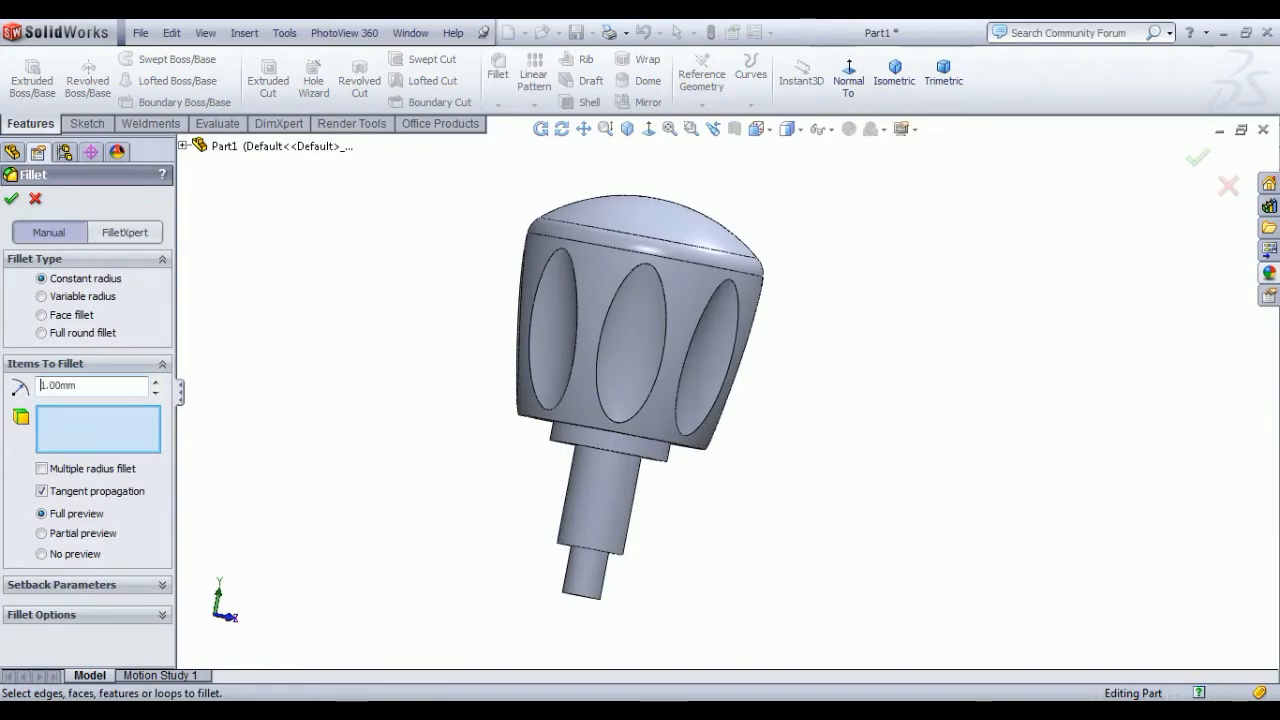
left_click(596, 428)
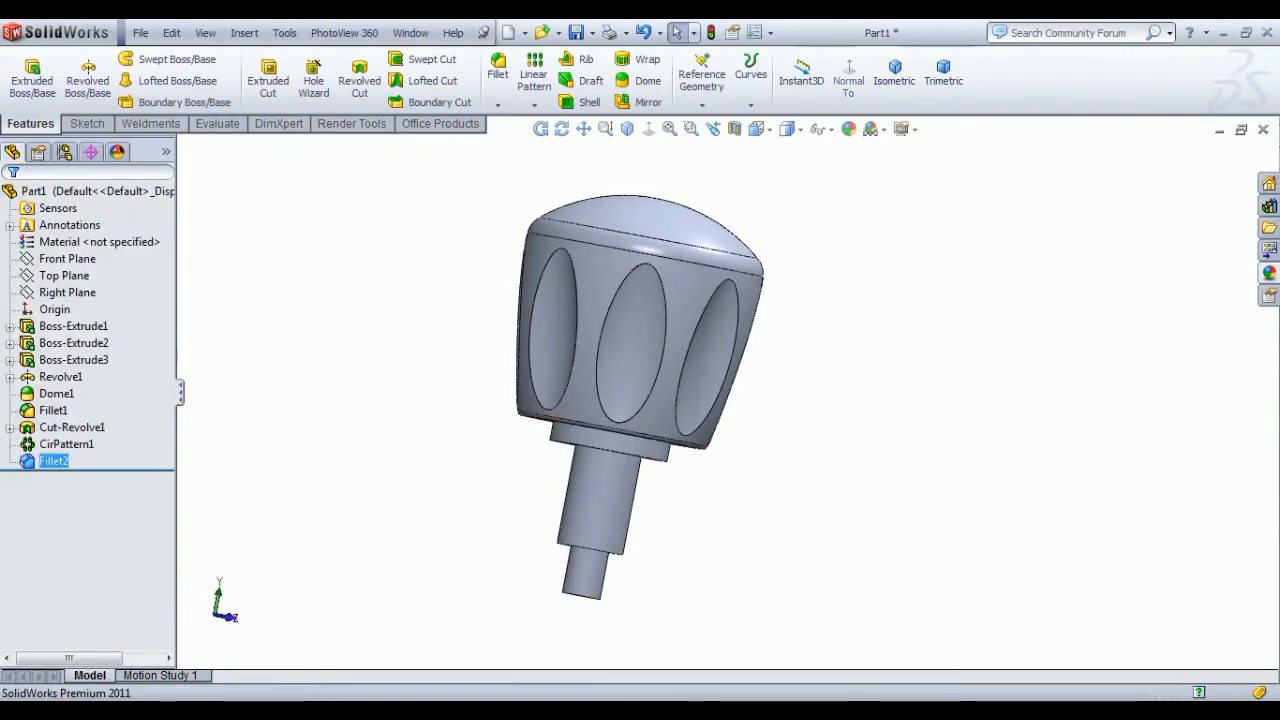
Step: Chamfer the end edge of the pin's thin tip with a 1 mm distance at 60°
mouse_move(766, 553)
middle_mouse_down()
mouse_move(722, 462)
mouse_move(764, 484)
mouse_move(740, 470)
middle_mouse_up()
left_click(497, 104)
left_click(532, 143)
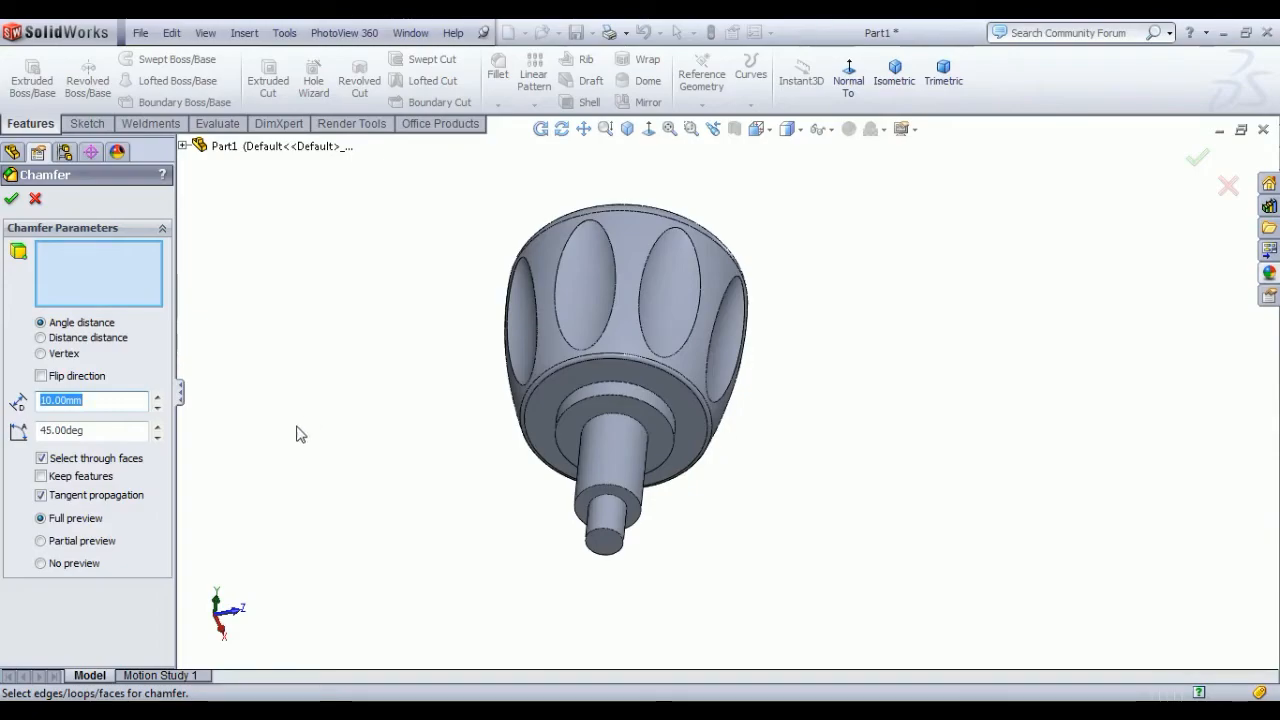
type("1")
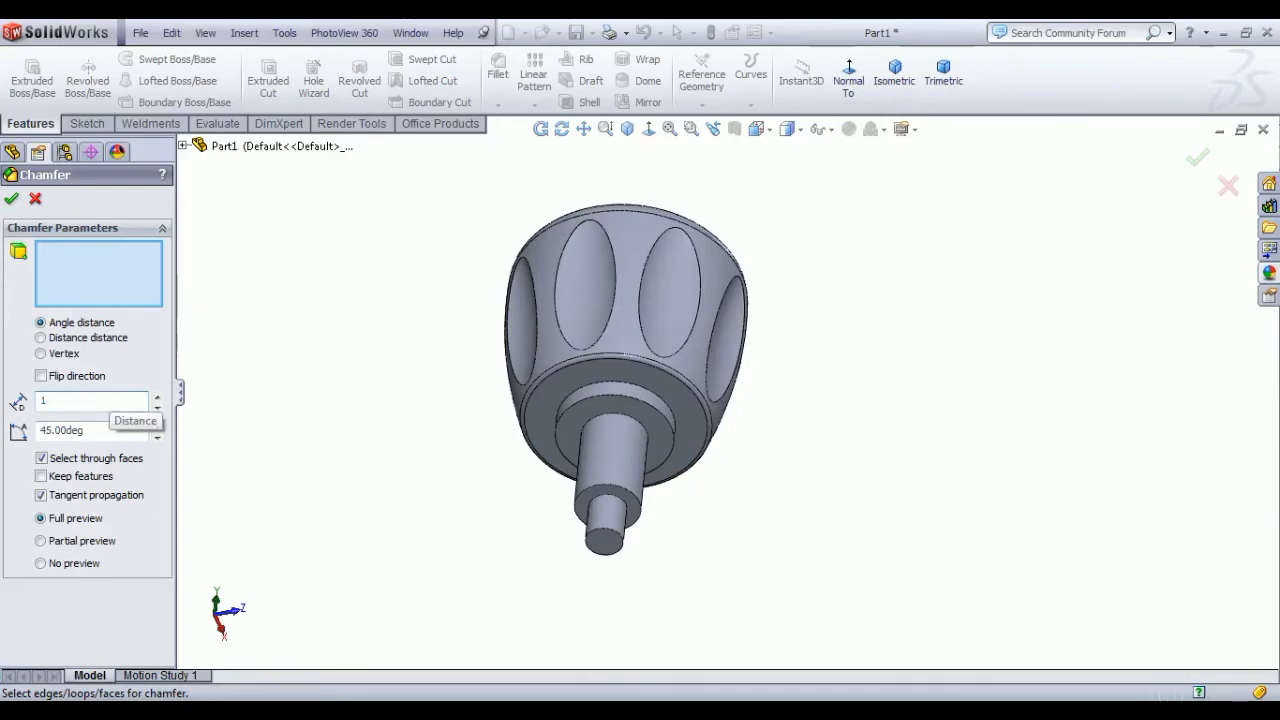
key("Tab")
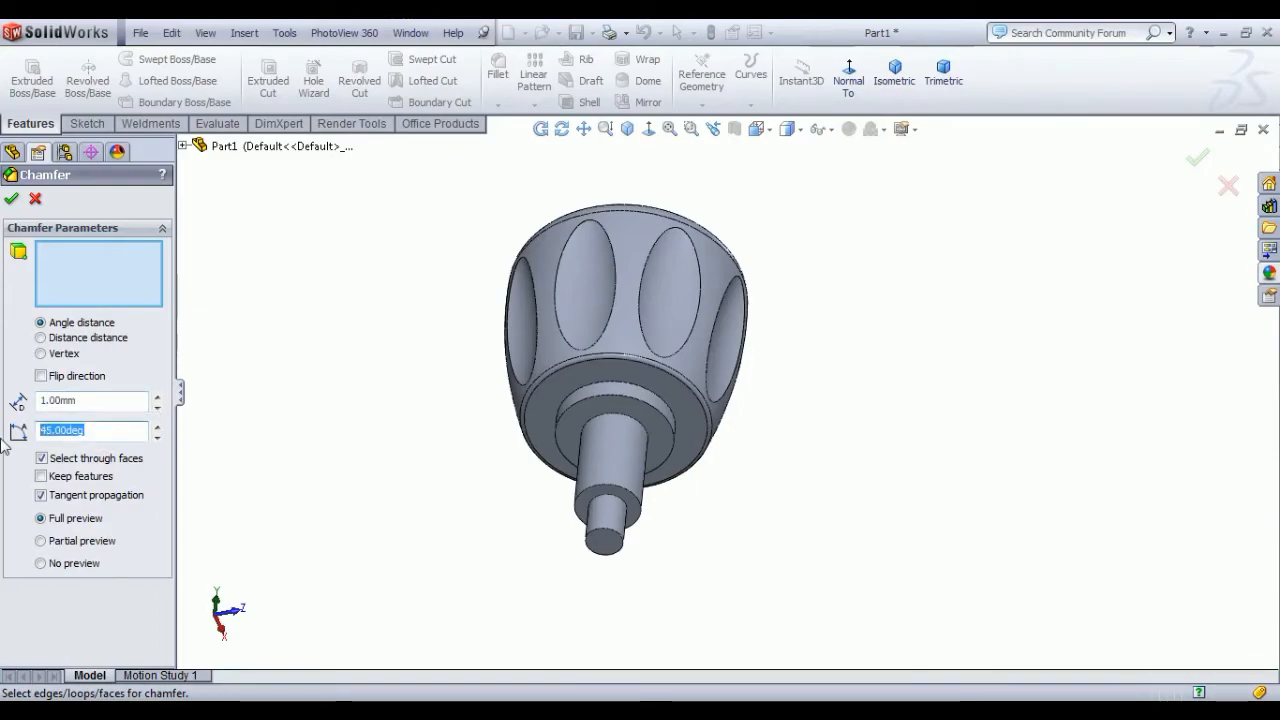
left_click(612, 532)
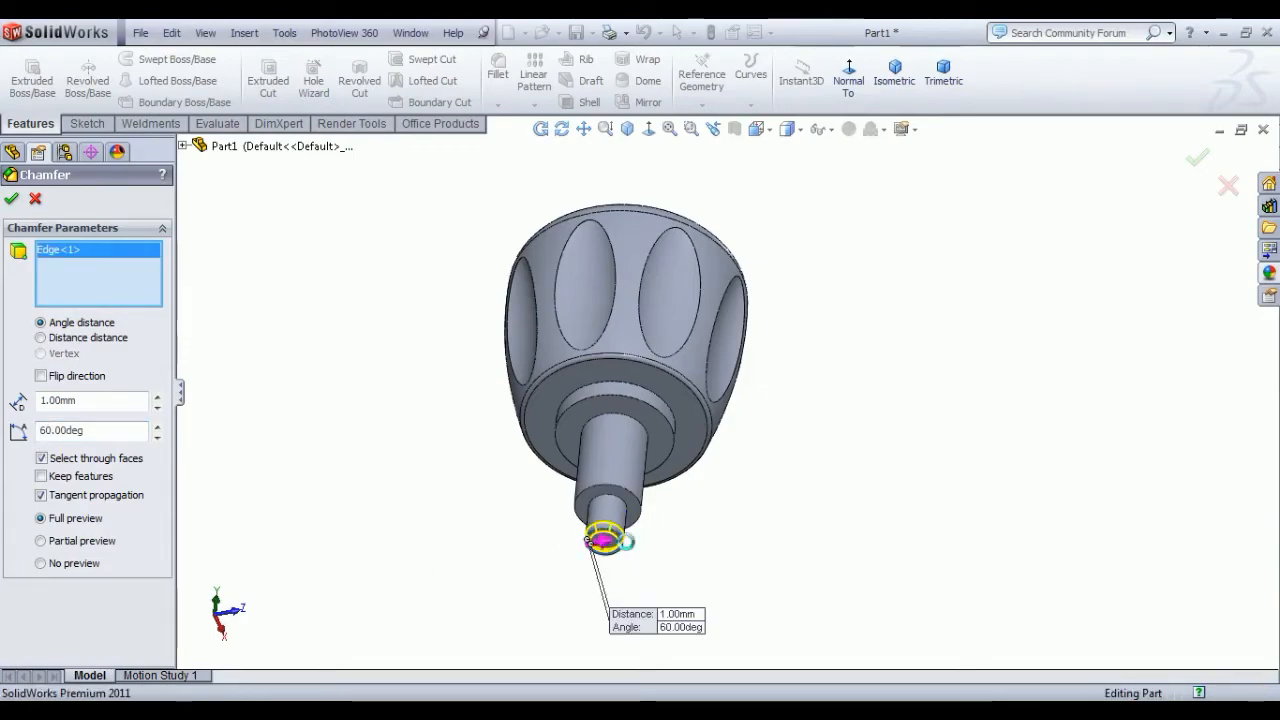
right_click(612, 532)
right_click(387, 487)
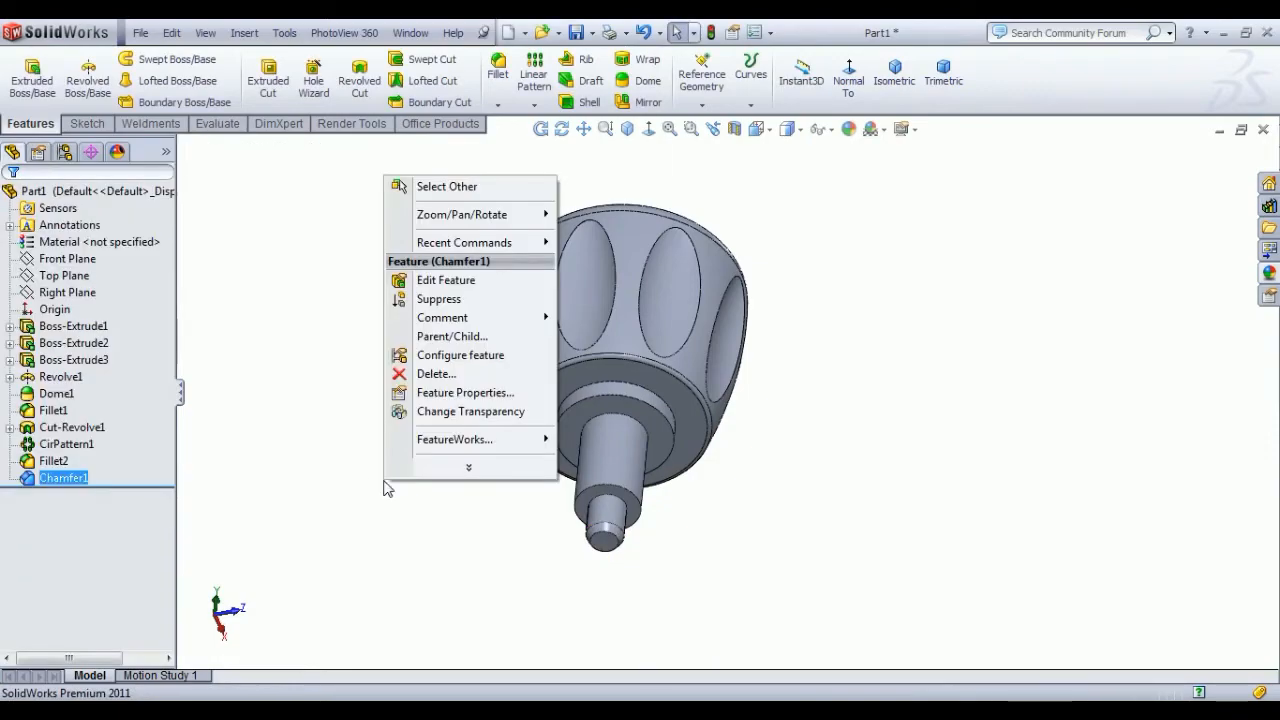
left_click(291, 447)
Step: Fillet the chamfered tip's end edge with a 1 mm radius
left_click(497, 68)
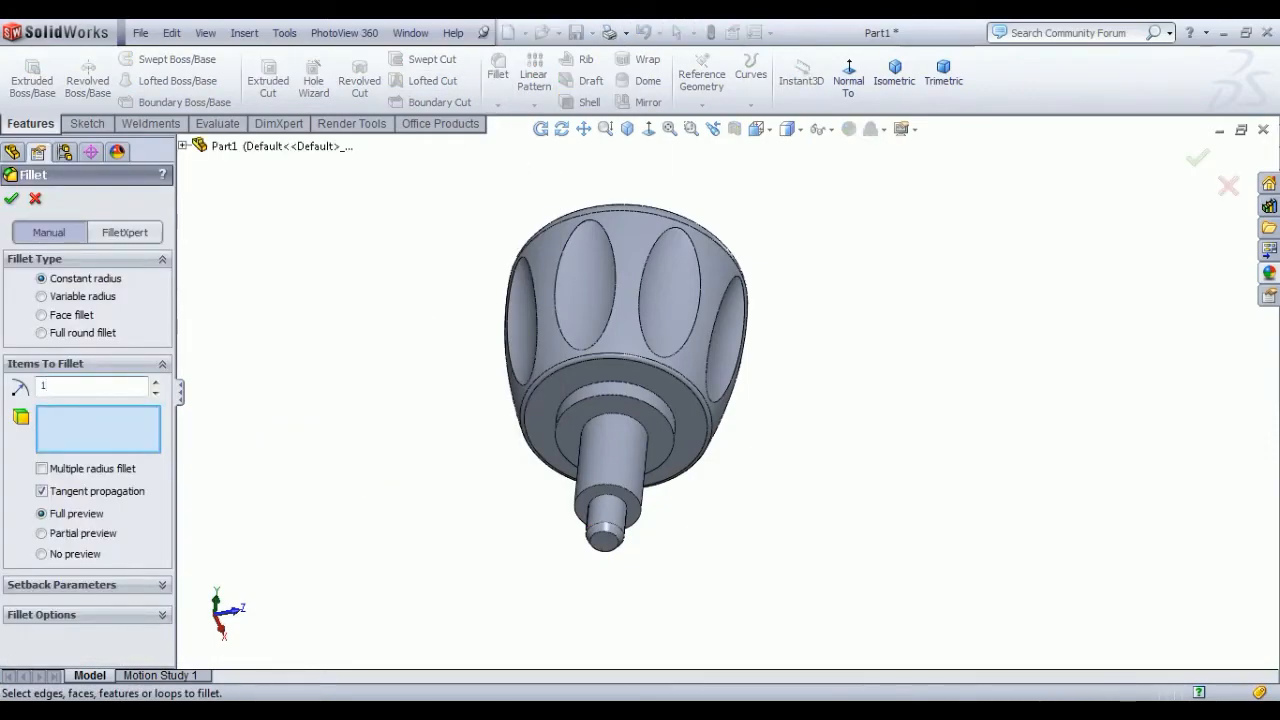
left_click(609, 536)
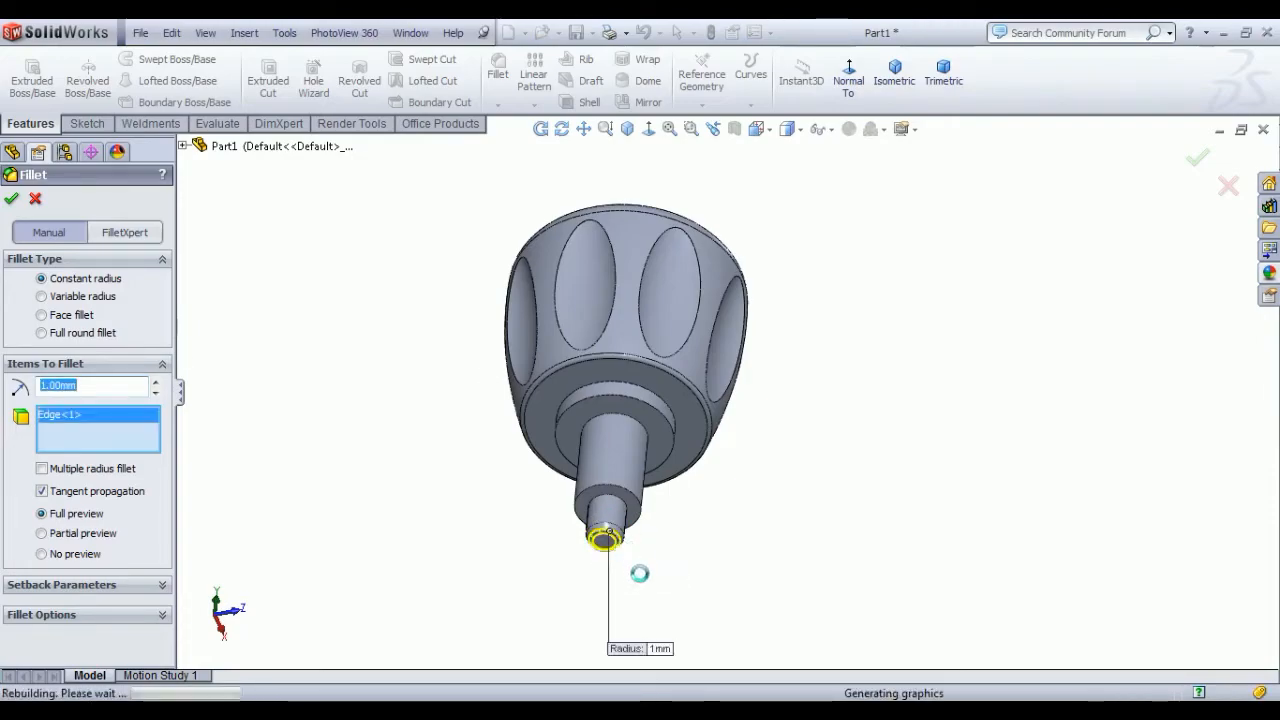
key("Return")
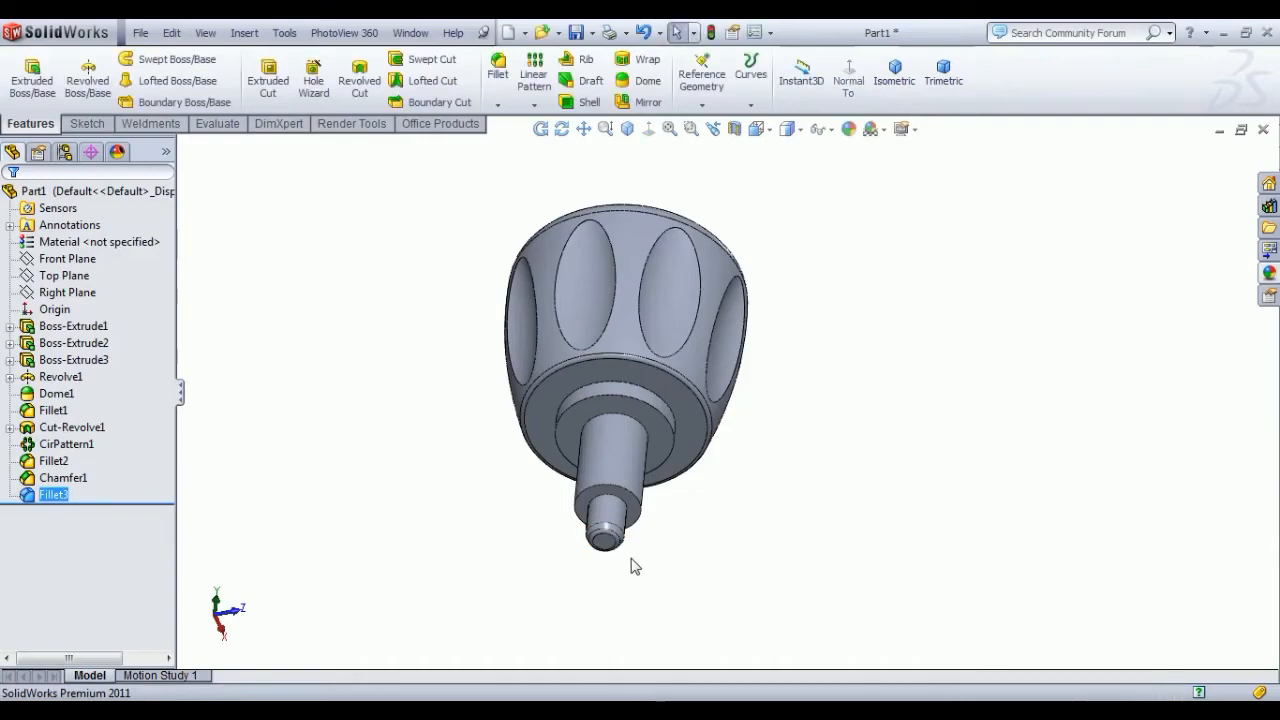
Step: Start a sketch on the collar's ring-shaped bottom face and offset its outer edge 1 mm inward
scroll(625, 540, "down", 5)
scroll(626, 534, "up", 4)
scroll(740, 340, "down", 4)
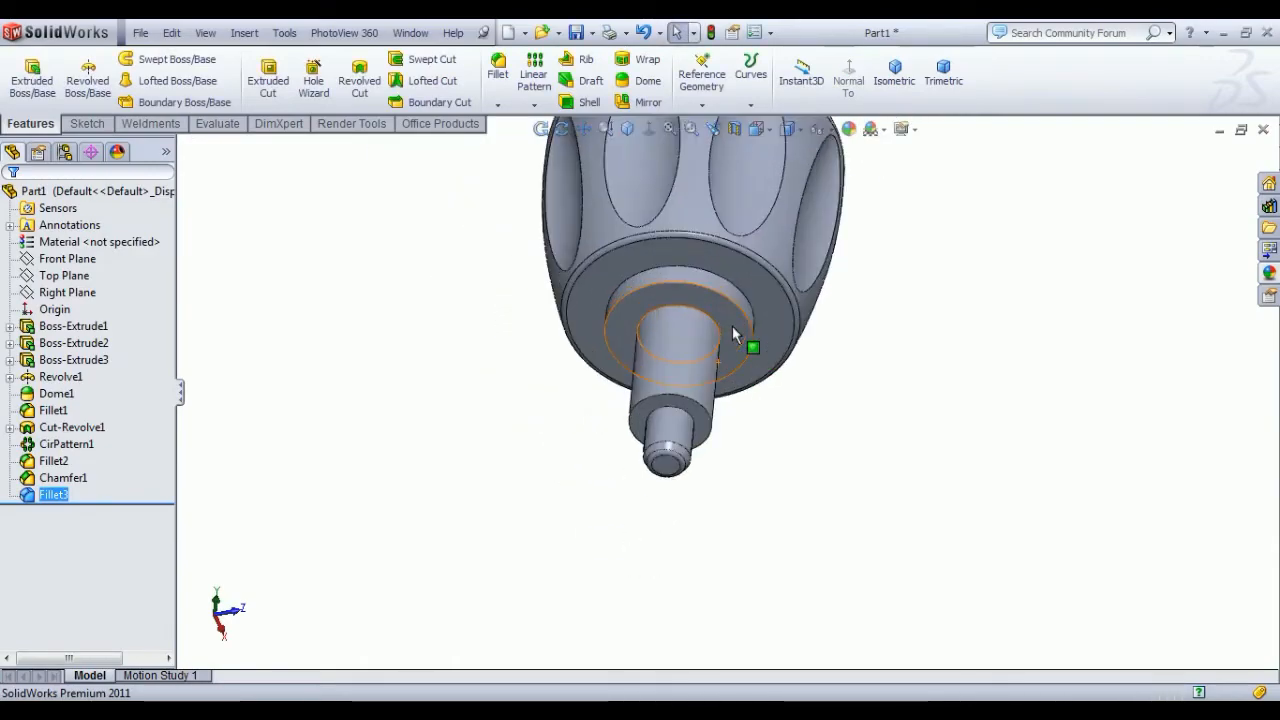
left_click(715, 372)
left_click(812, 272)
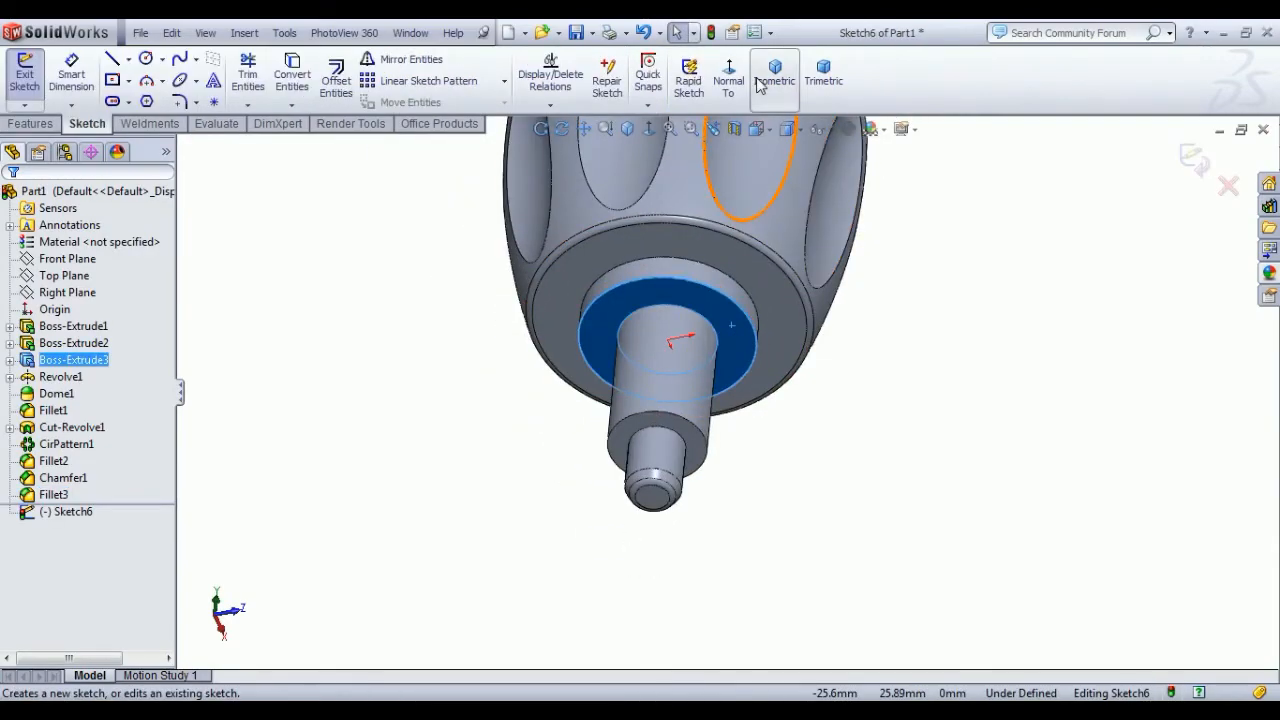
left_click(731, 80)
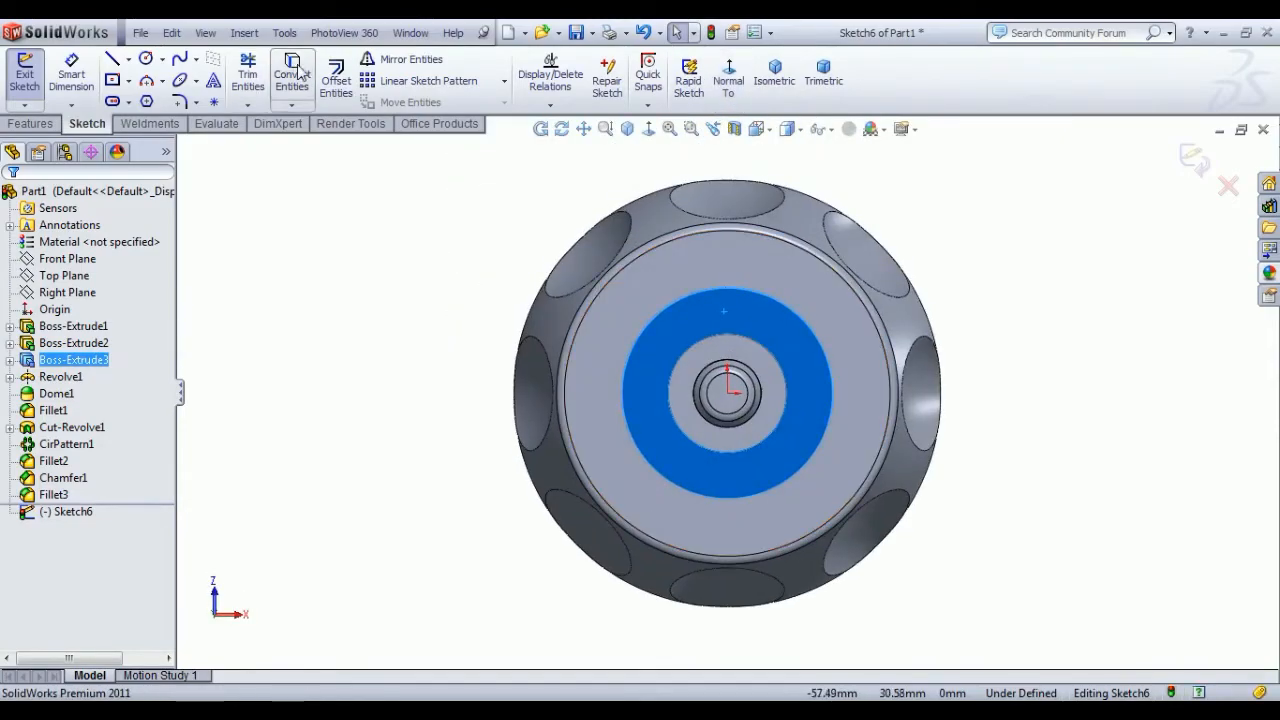
left_click(336, 78)
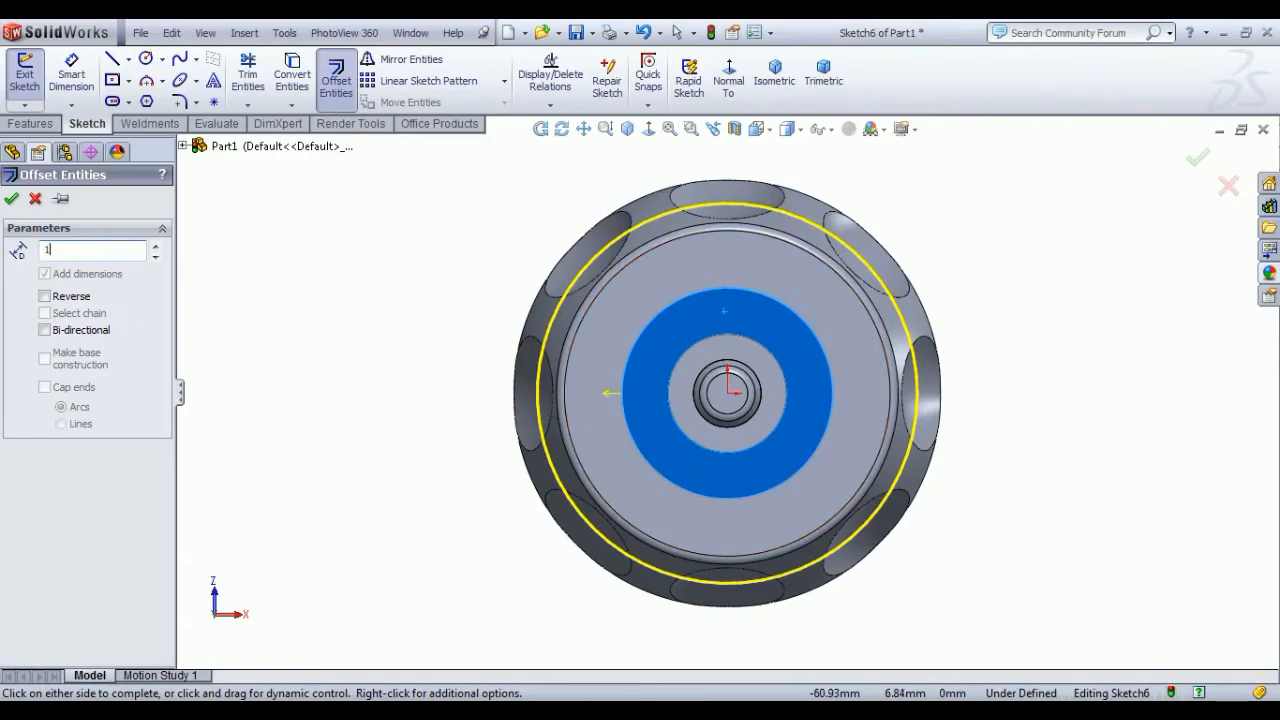
type("1")
key("Return")
left_click(656, 407)
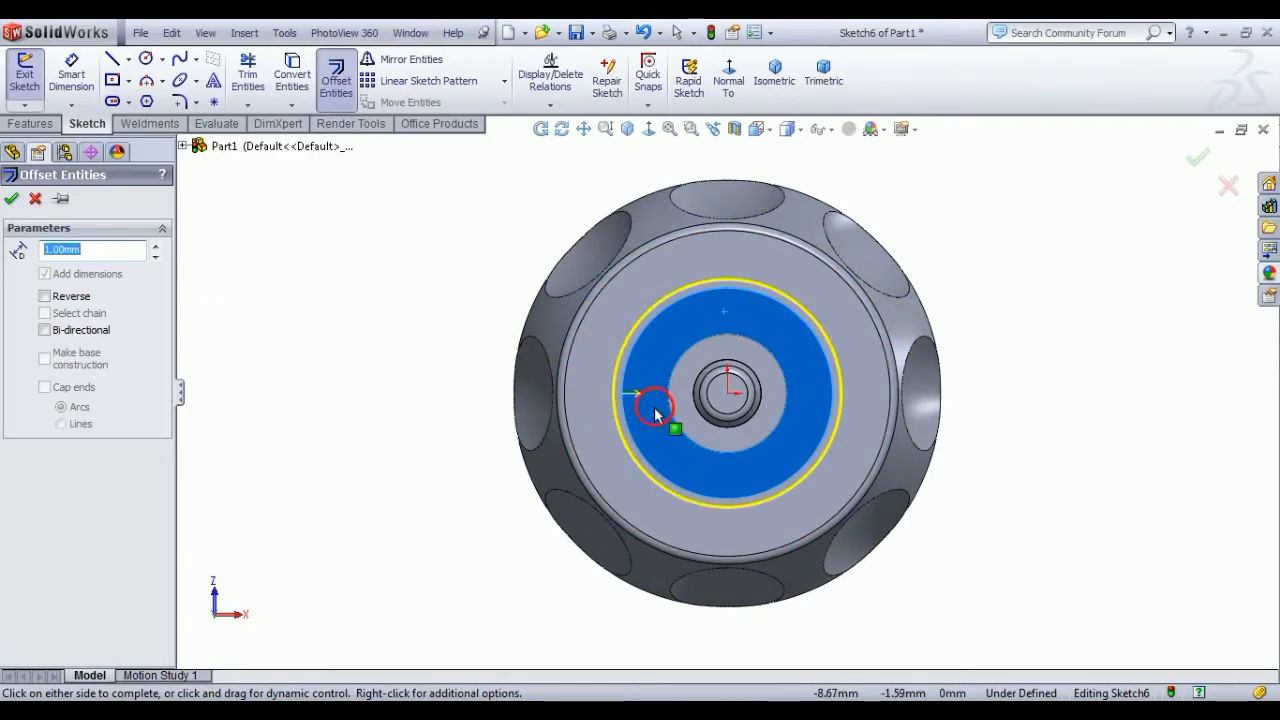
Step: Convert the collar face's inner circular edge into the sketch and finish the sketch
left_click(697, 450)
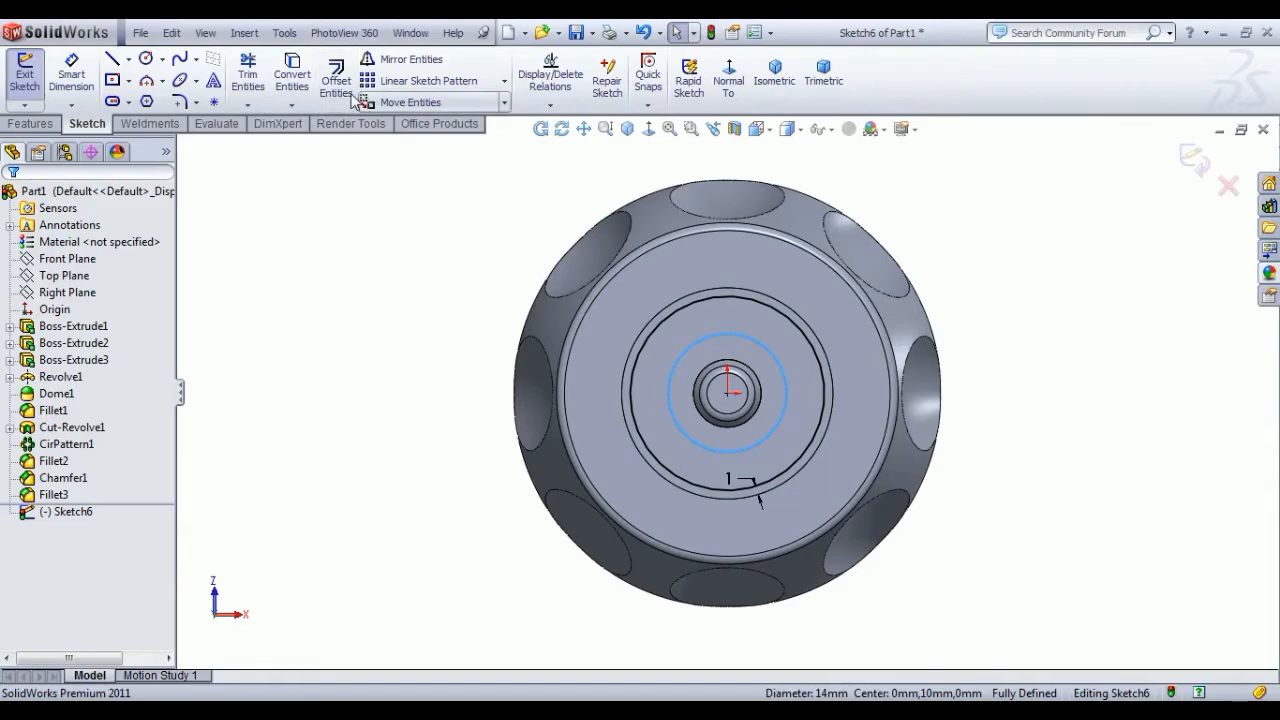
left_click(290, 75)
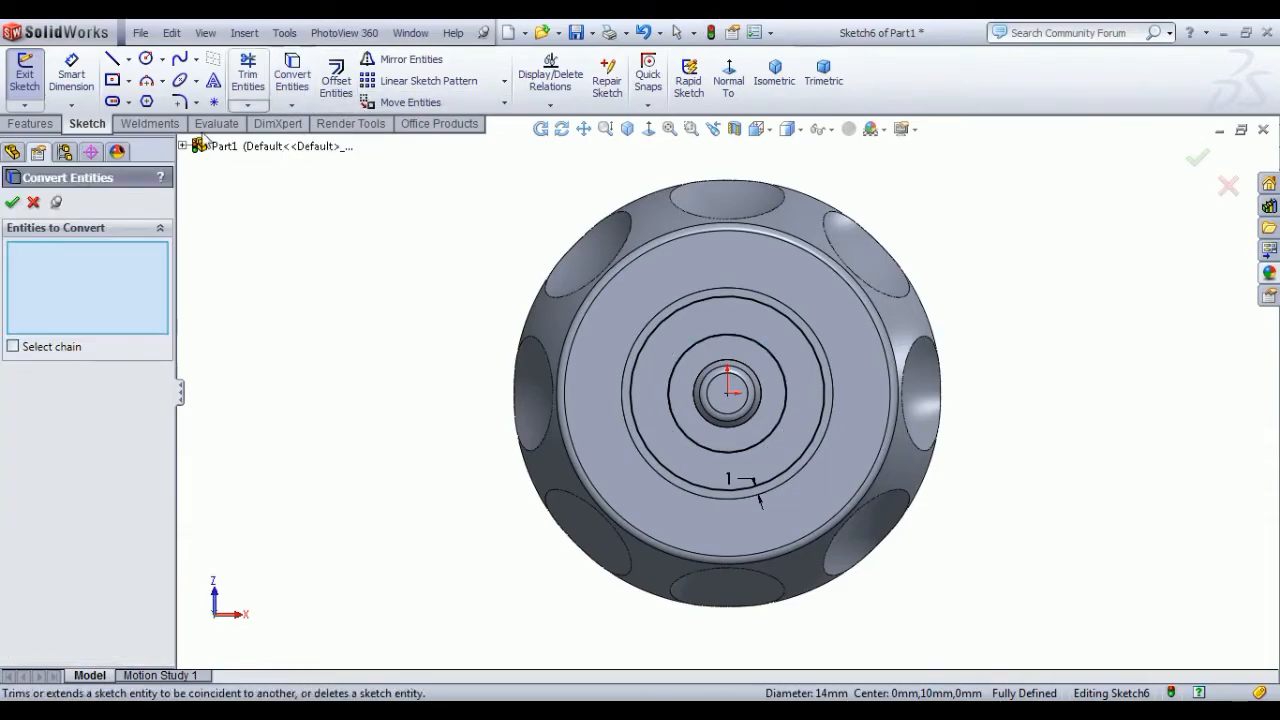
left_click(12, 202)
left_click(26, 74)
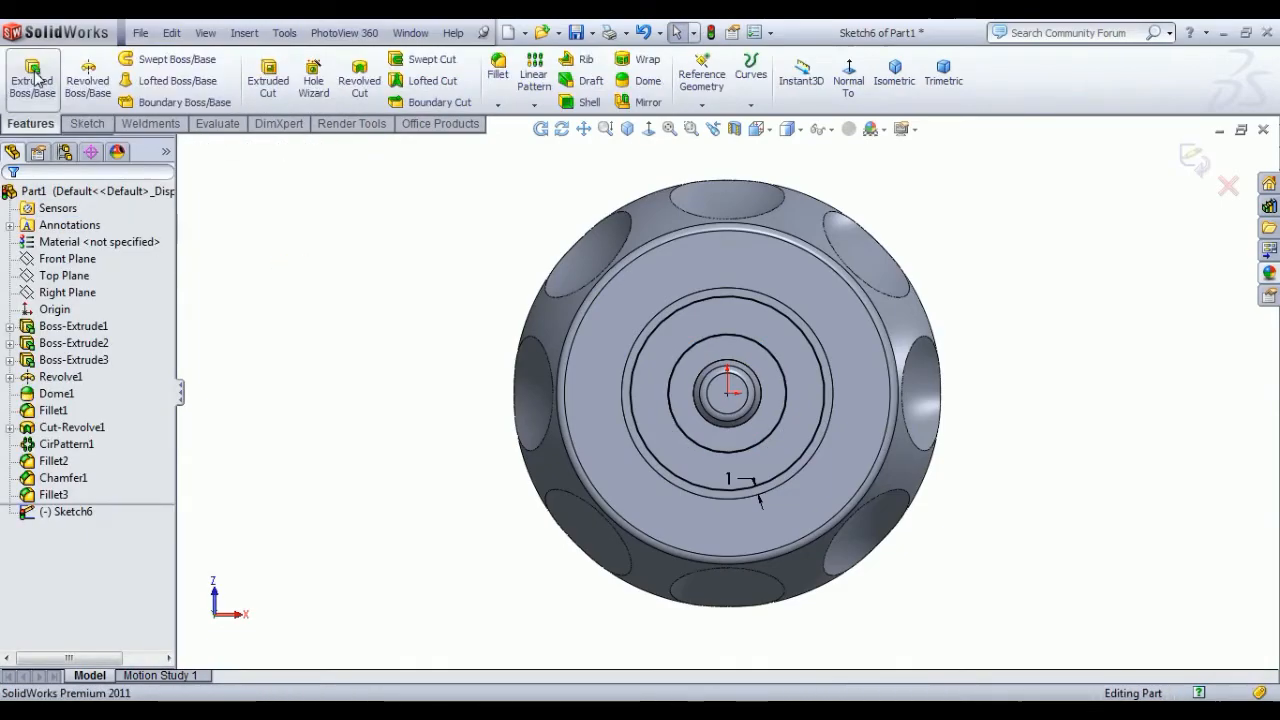
Step: Cut the ring between the two sketched circles 1 mm blind into the collar's bottom face
left_click(280, 94)
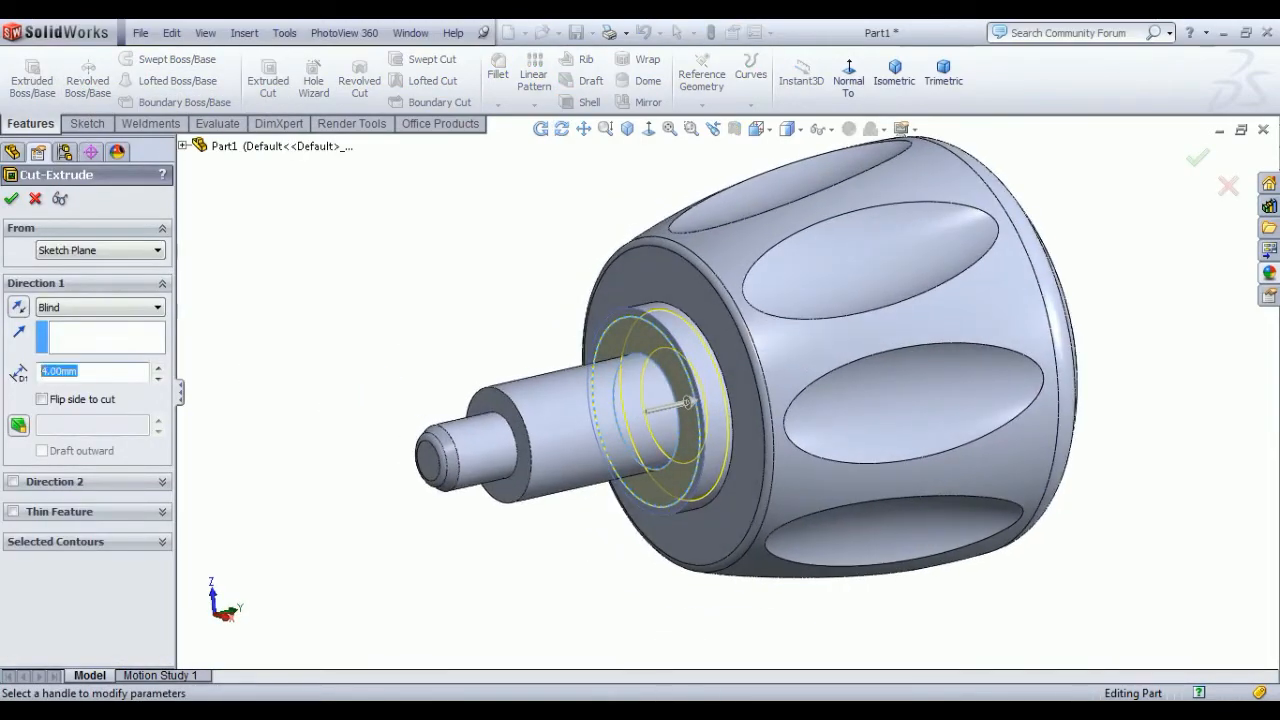
key("Return")
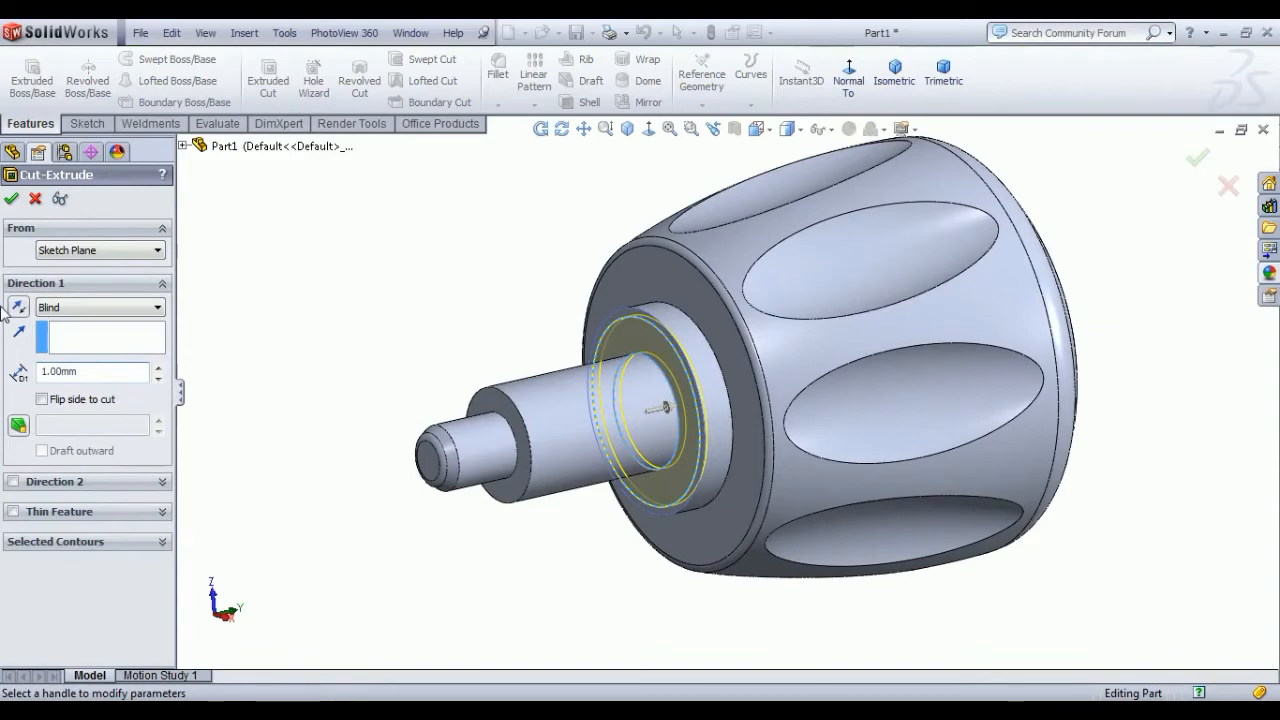
left_click(11, 198)
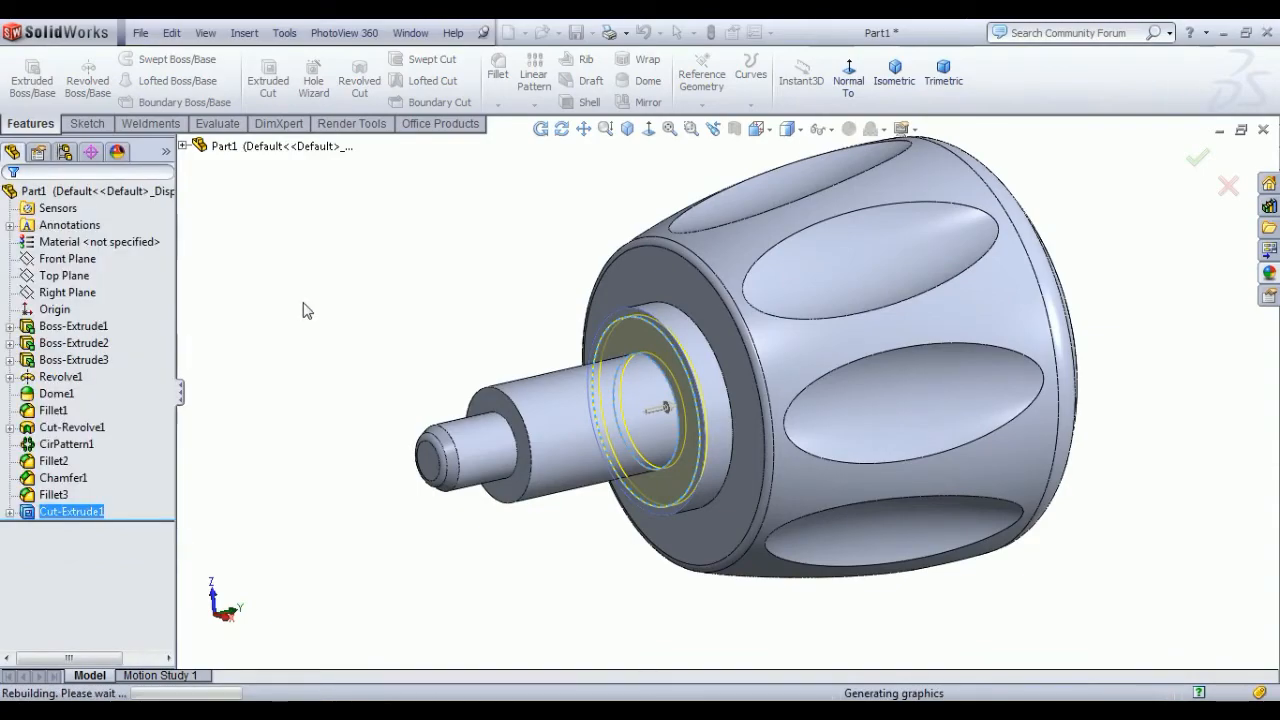
left_click(300, 302)
Step: Create a reference plane parallel to the Top Plane and tangent to the knob's domed face
middle_click_drag(370, 413, 311, 446)
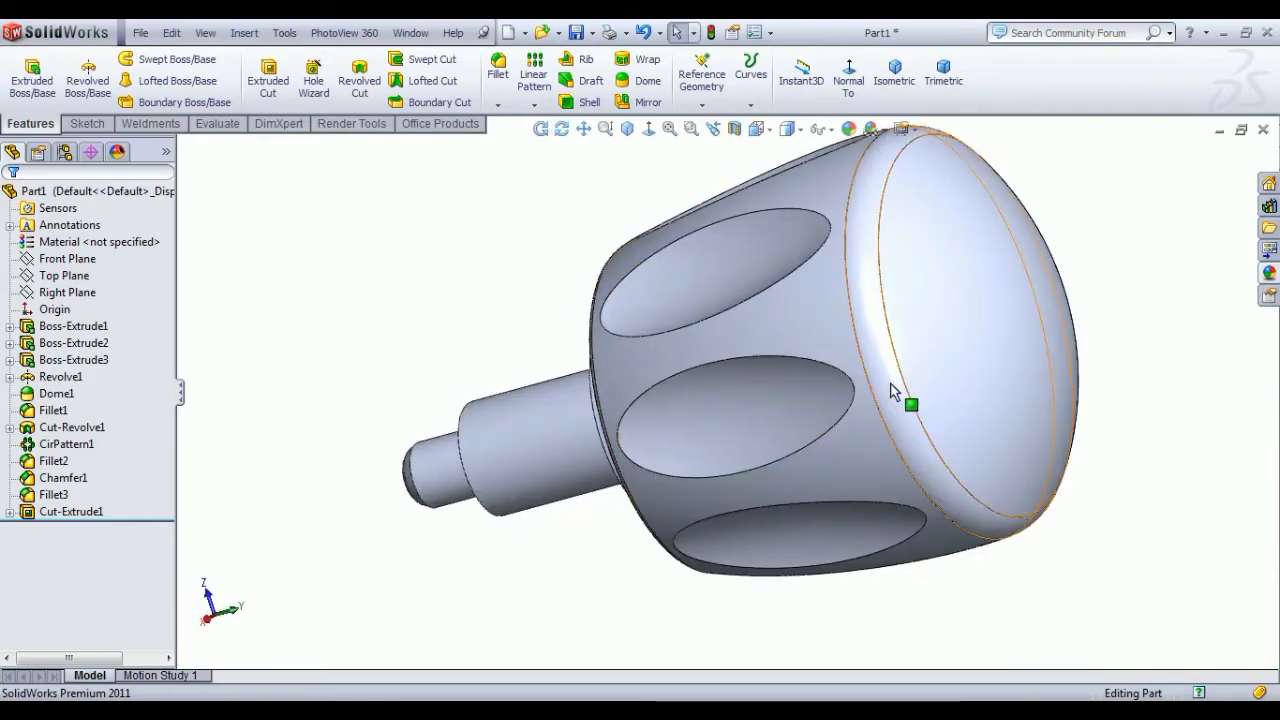
middle_click_drag(890, 382, 788, 410)
left_click(894, 72)
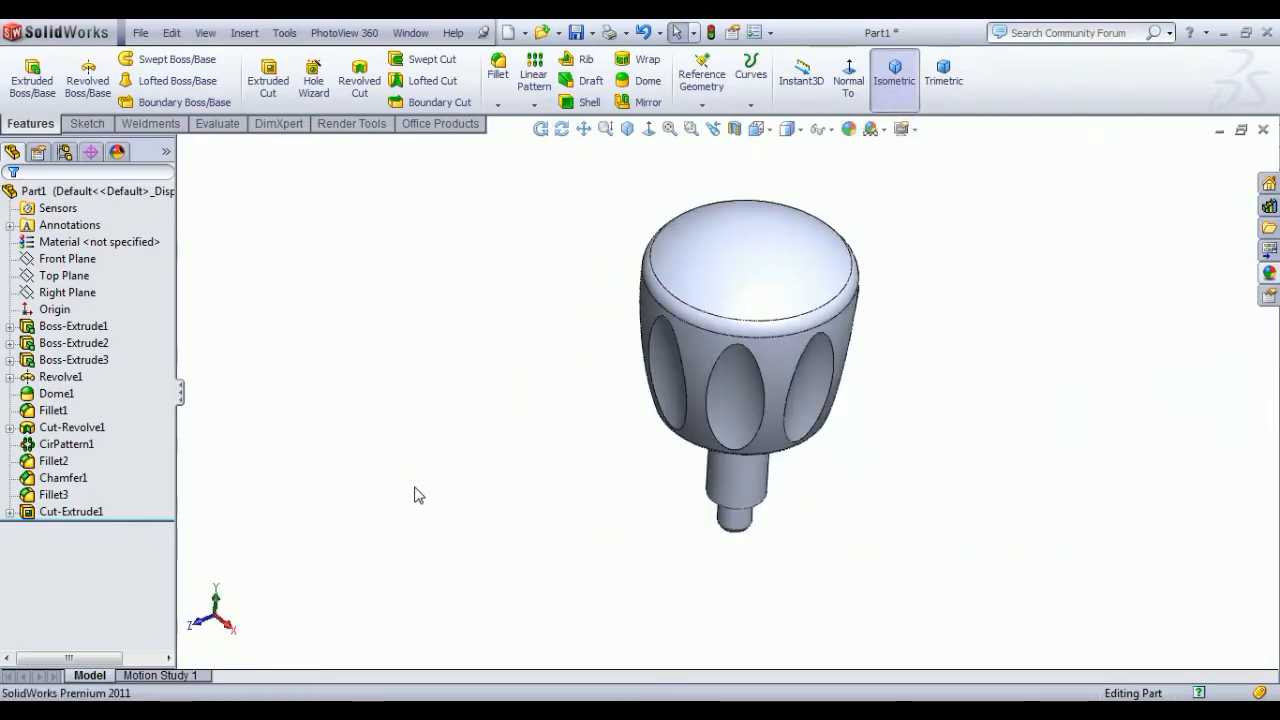
left_click(64, 275)
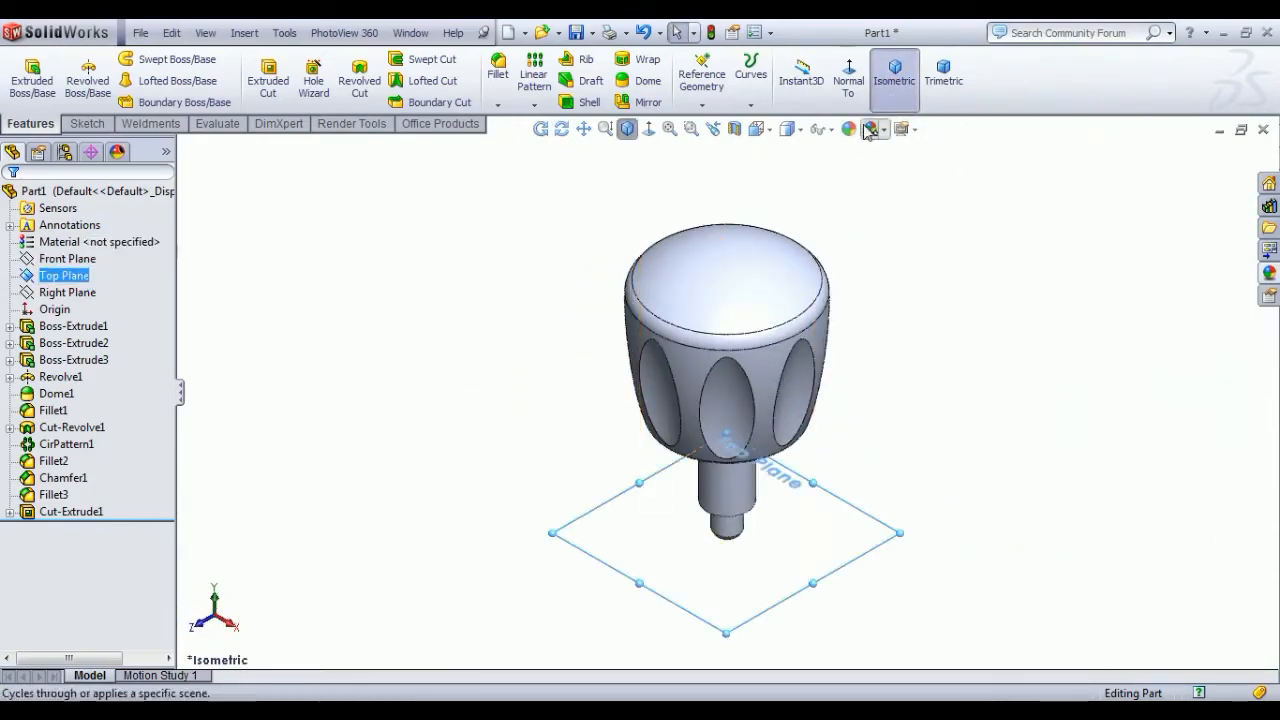
left_click(702, 104)
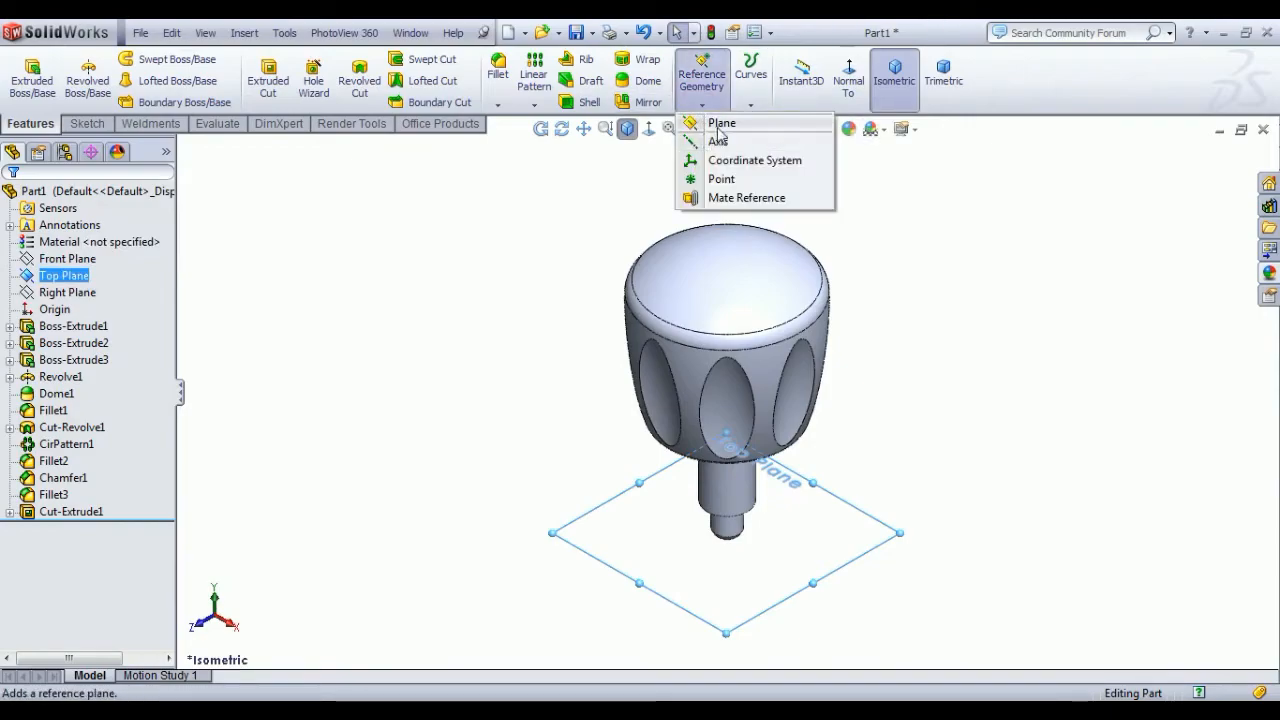
left_click(760, 284)
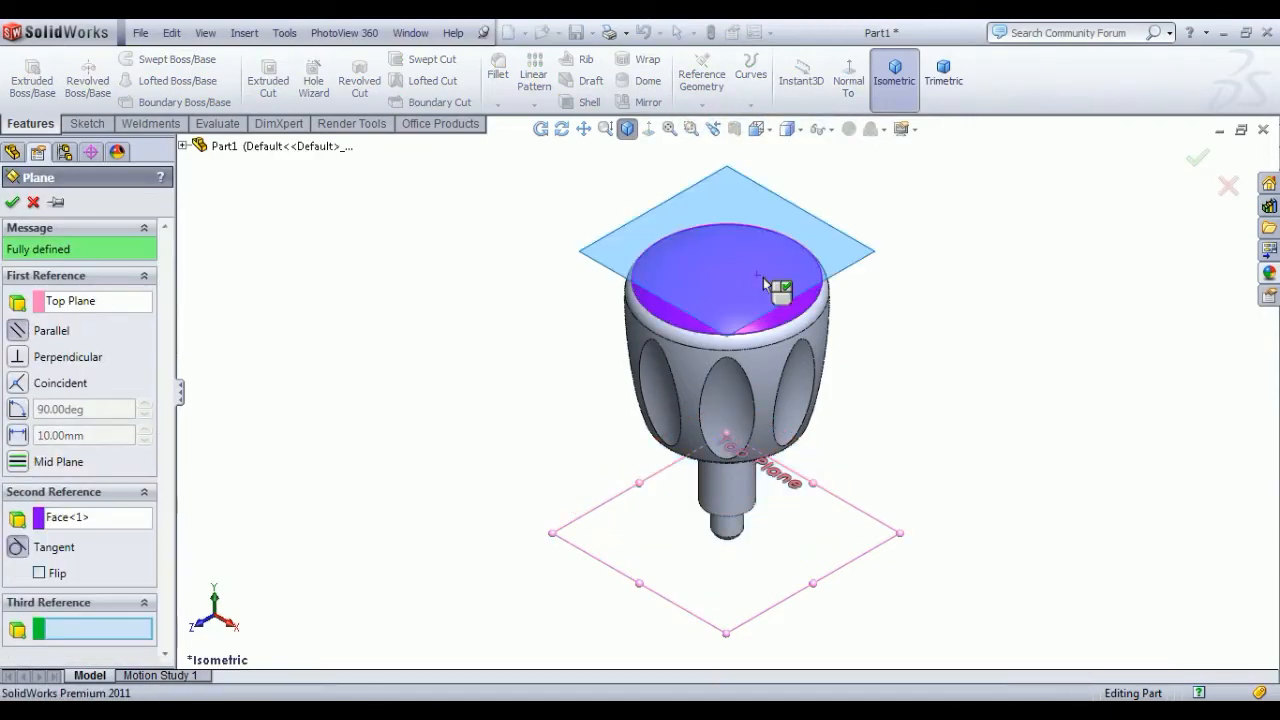
right_click(762, 282)
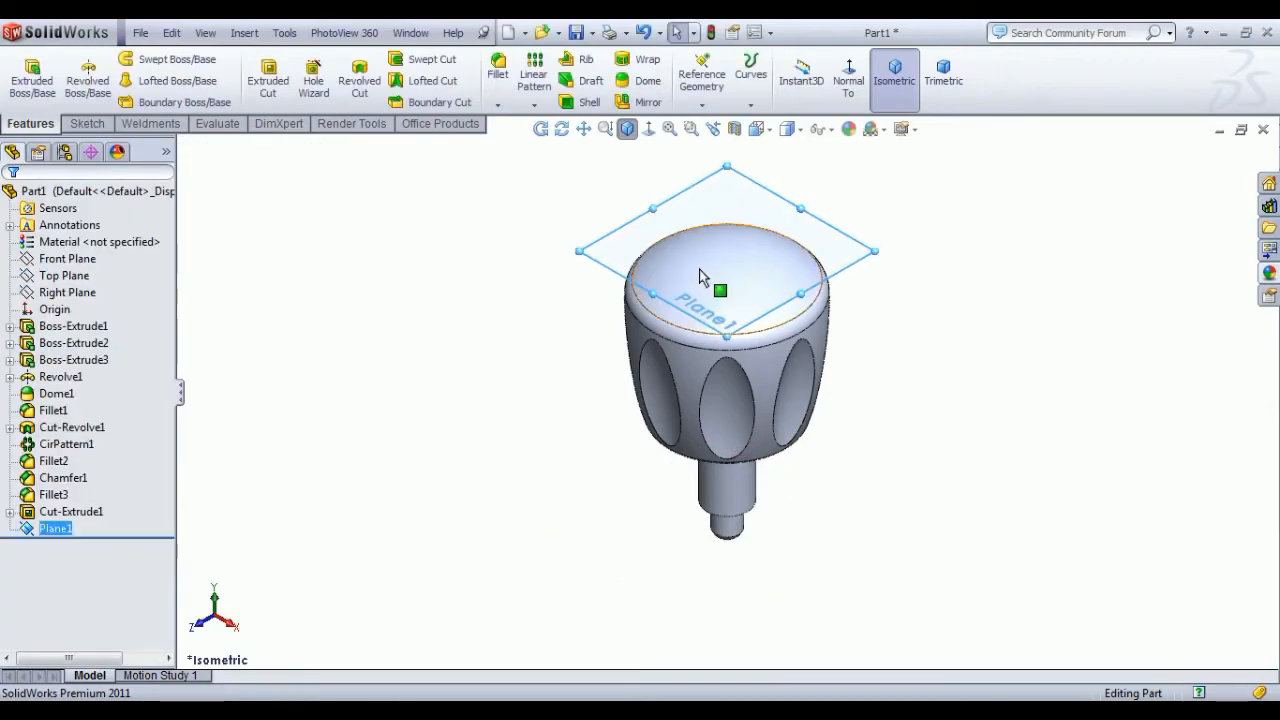
Step: Start a sketch on the new tangent plane and draw a circle about 31 mm in diameter centred on the origin
left_click(791, 131)
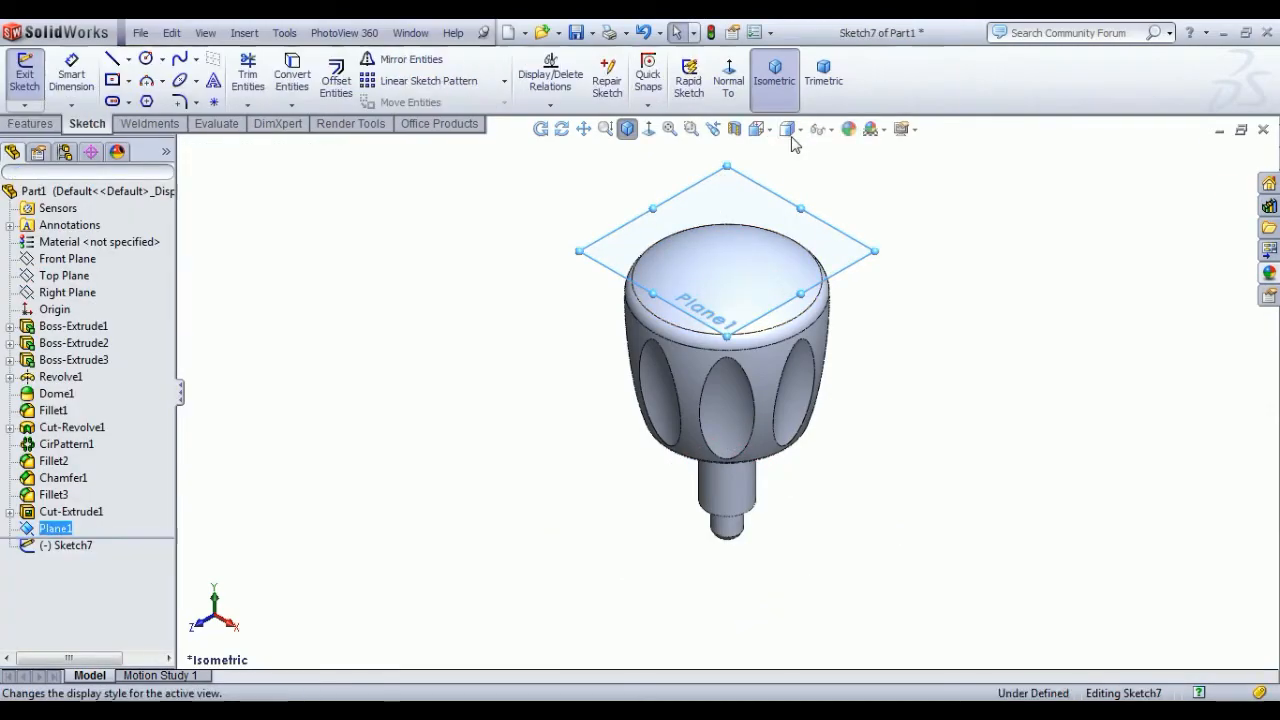
left_click(730, 88)
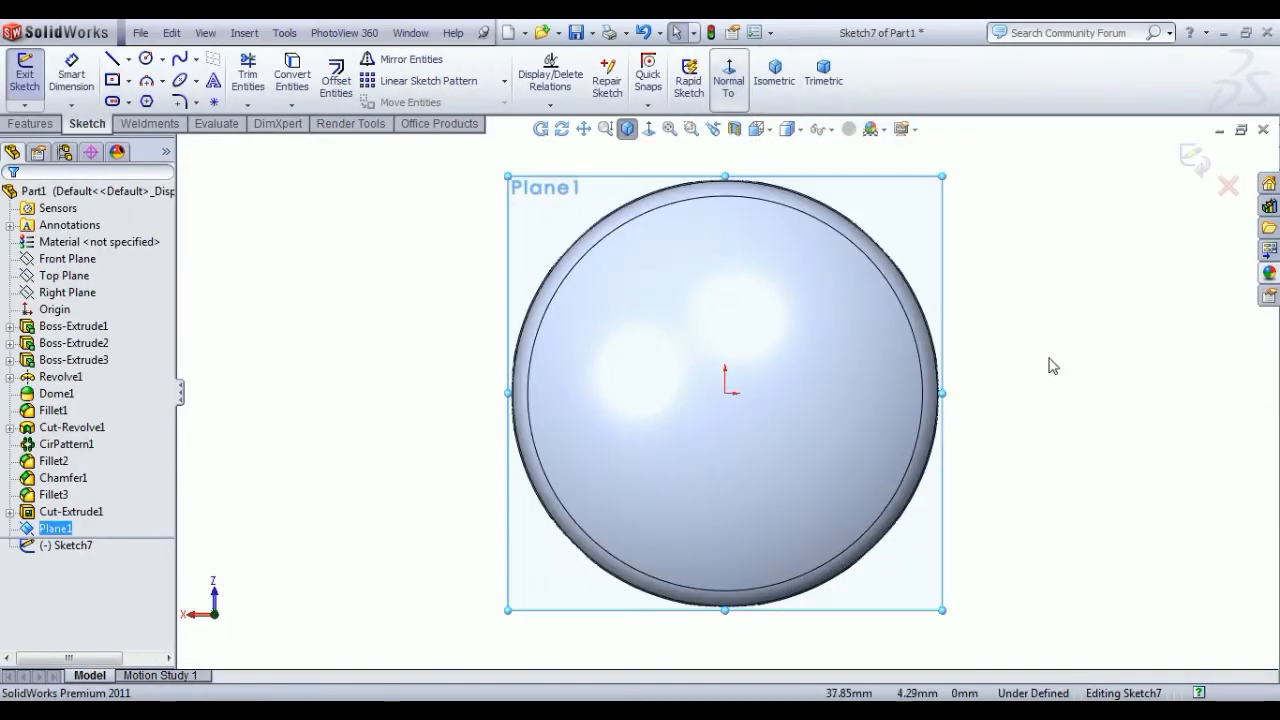
left_click(146, 58)
left_click(725, 393)
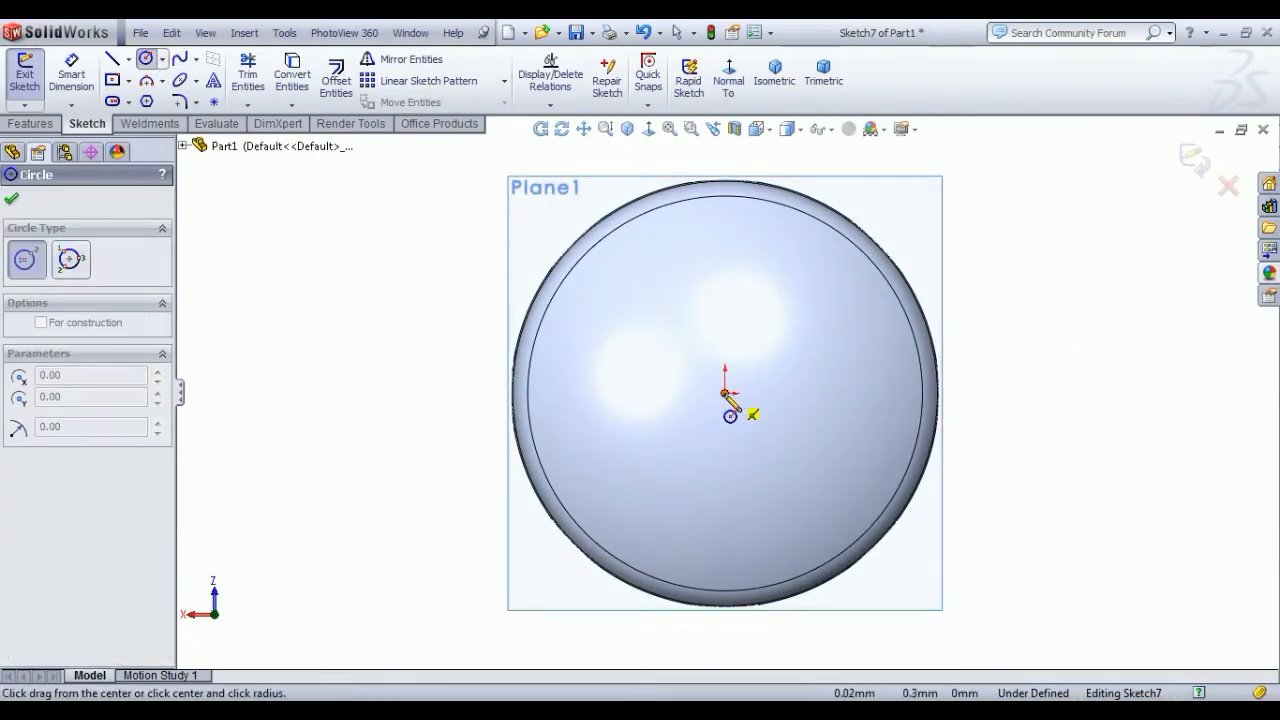
left_click(813, 485)
Step: Dimension the sketched circle's diameter as 35 mm
left_click(71, 73)
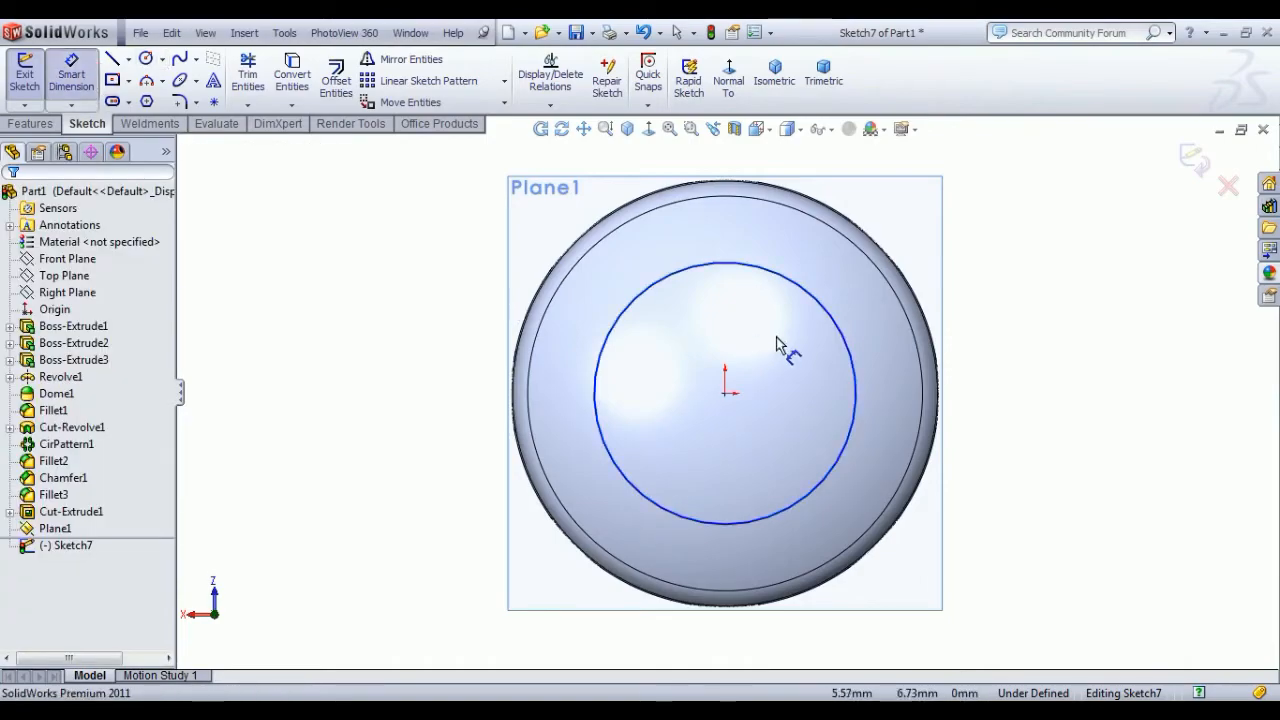
left_click(840, 326)
left_click(988, 218)
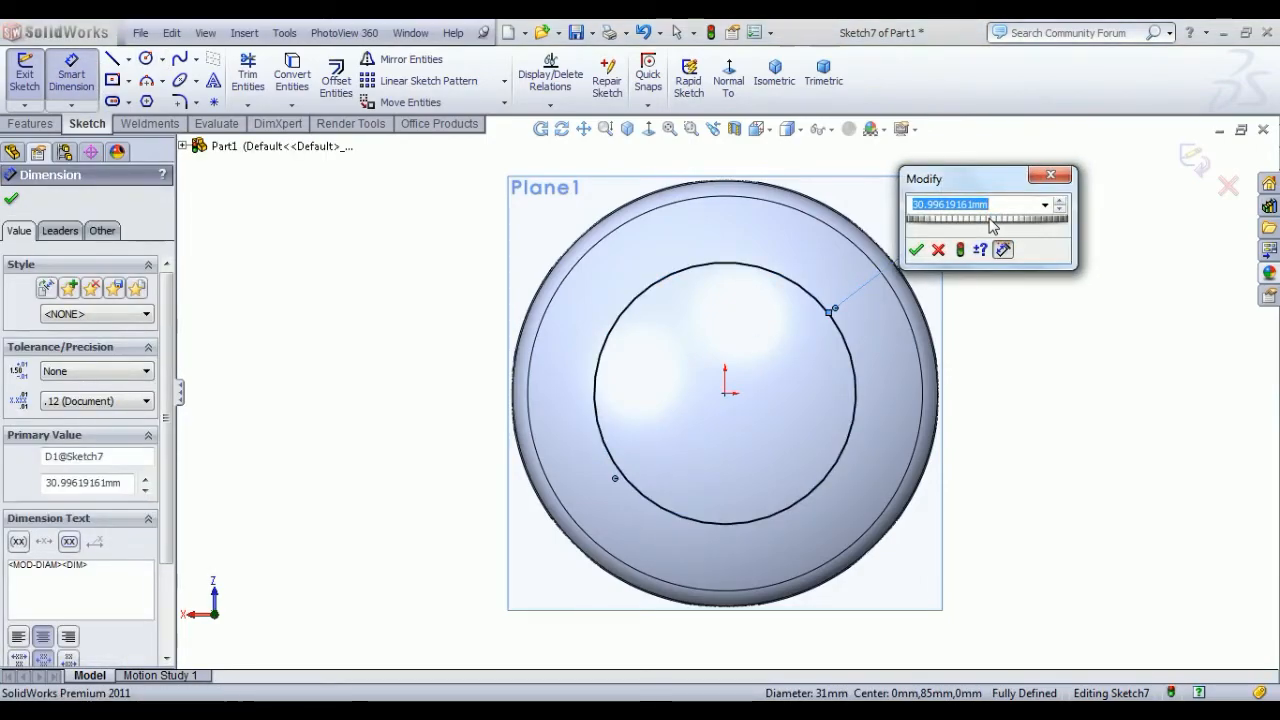
key("Return")
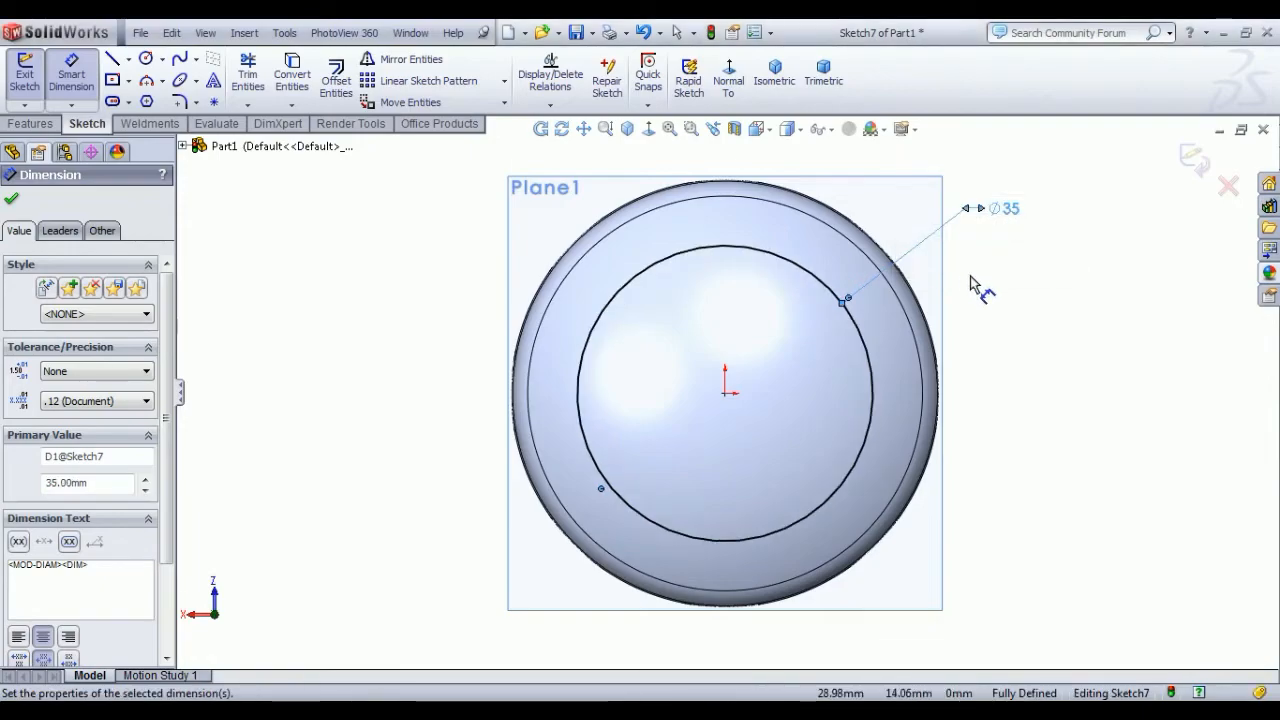
right_click(969, 283)
left_click(985, 280)
left_click(900, 302)
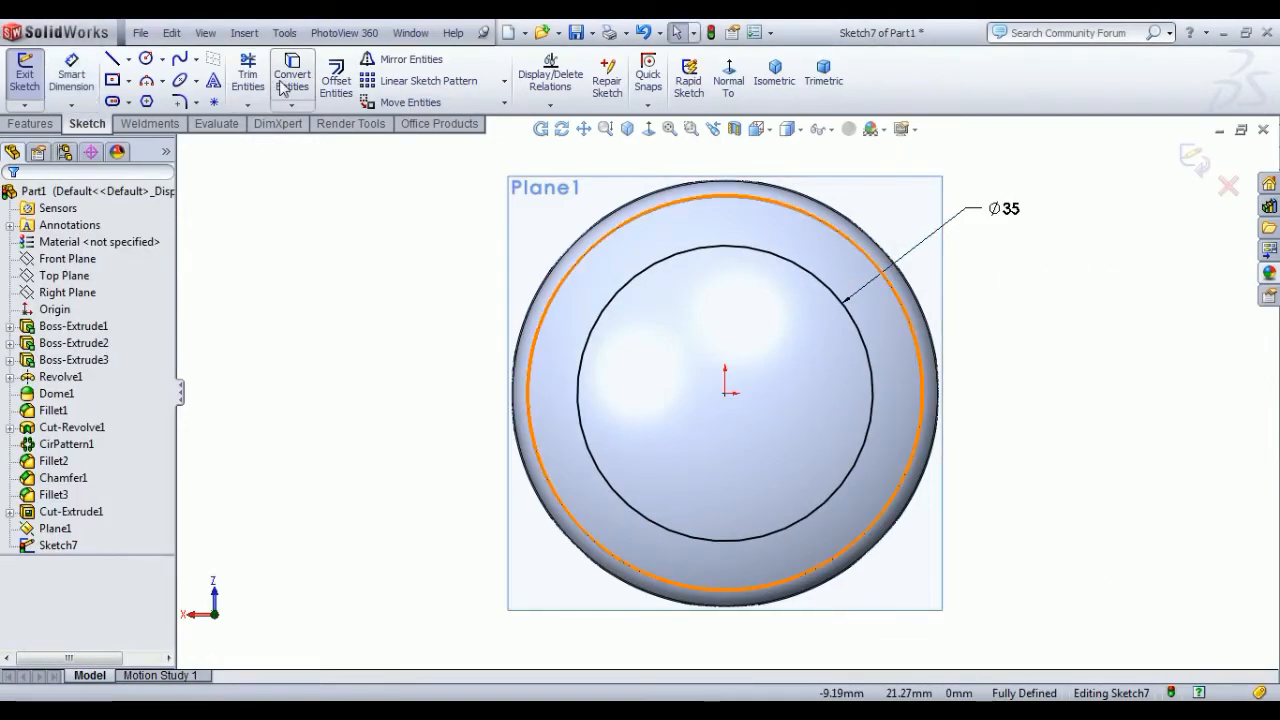
Step: Offset the 35 mm circle inward twice, once by 1 mm and once by 2 mm
left_click(337, 76)
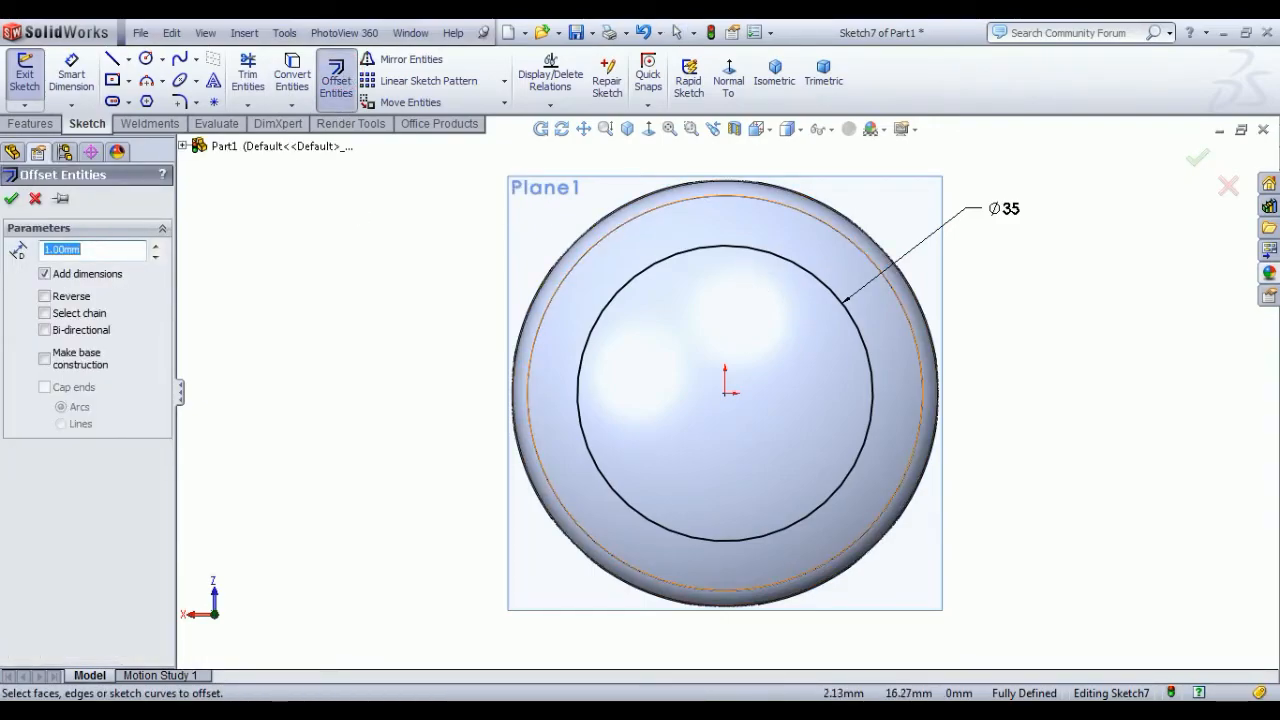
left_click(740, 247)
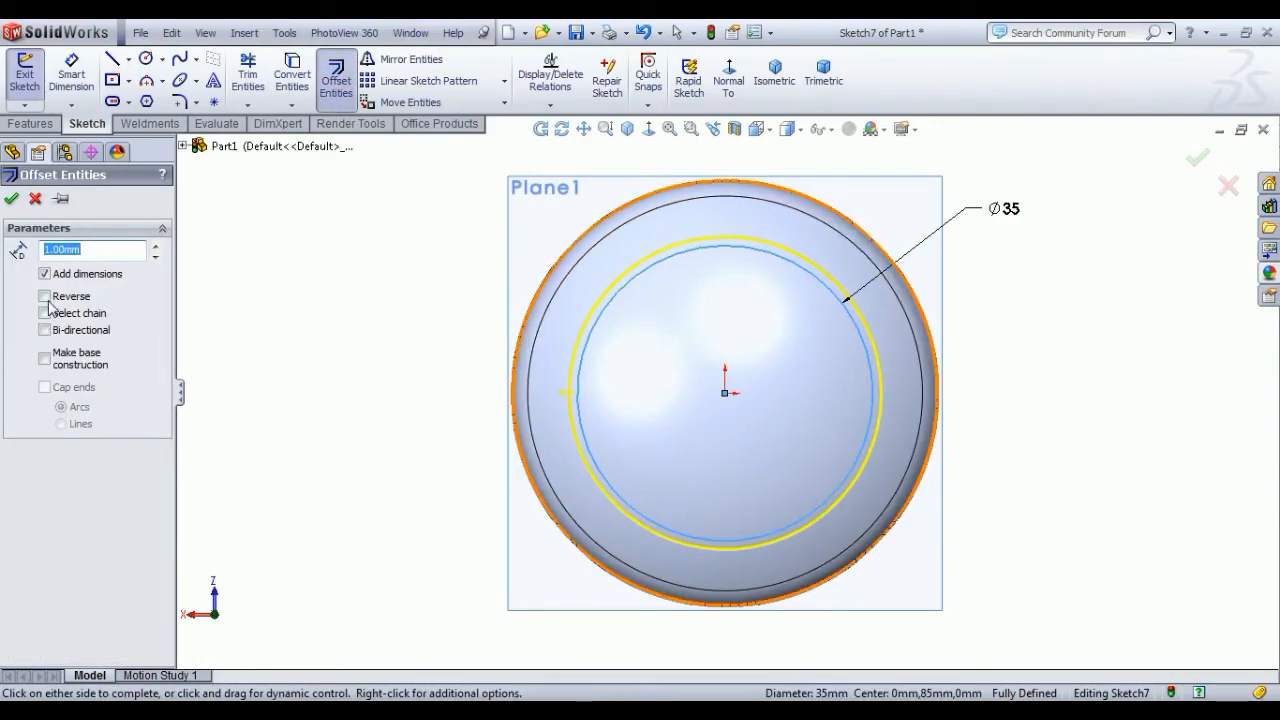
left_click(45, 297)
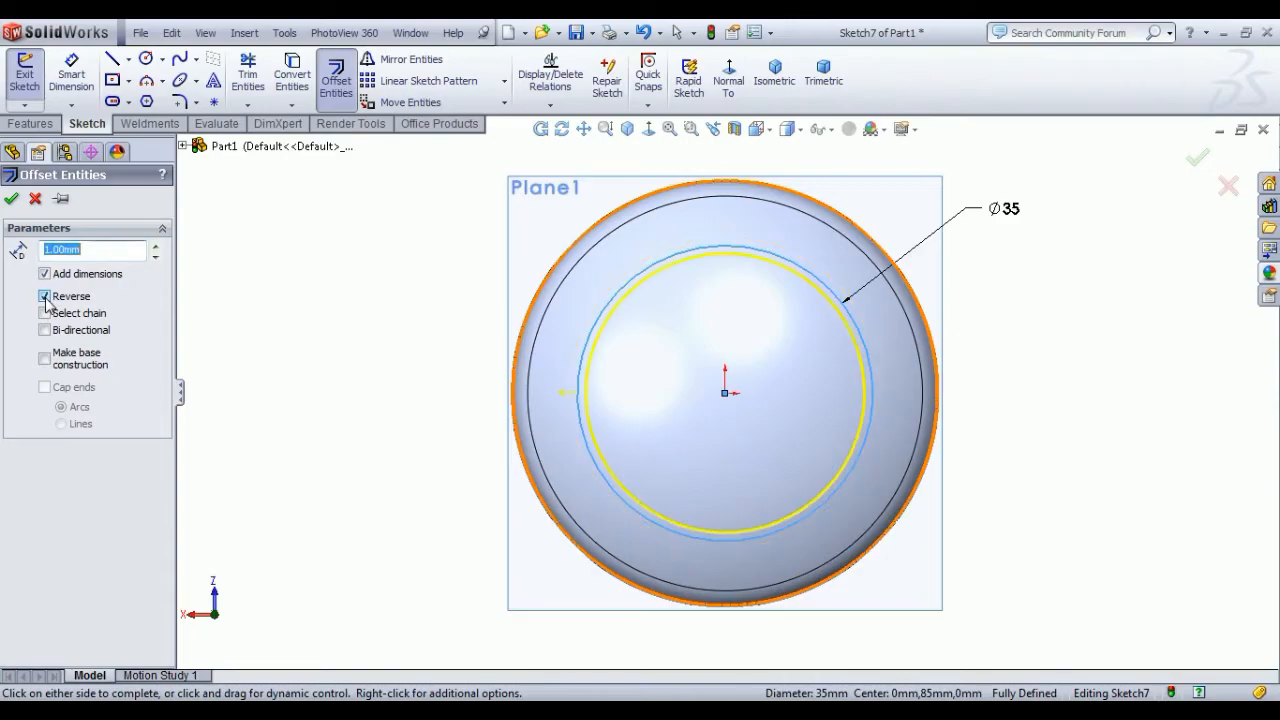
left_click(11, 199)
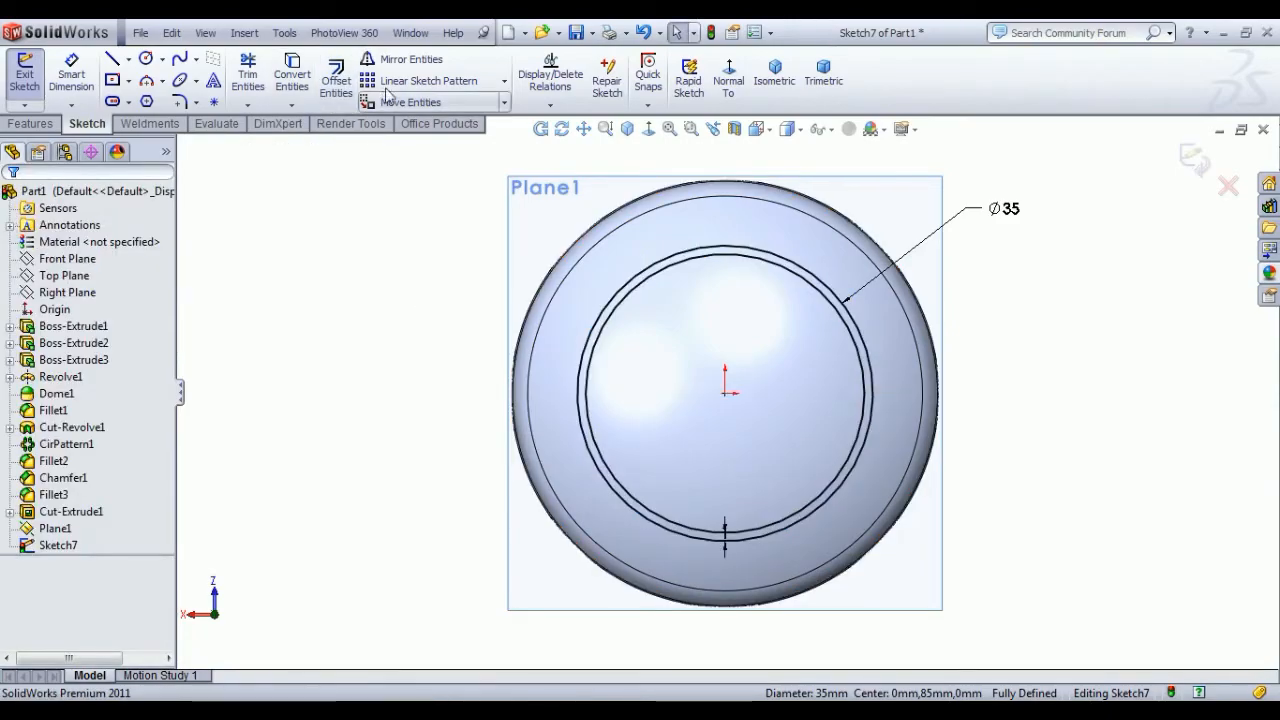
left_click(336, 78)
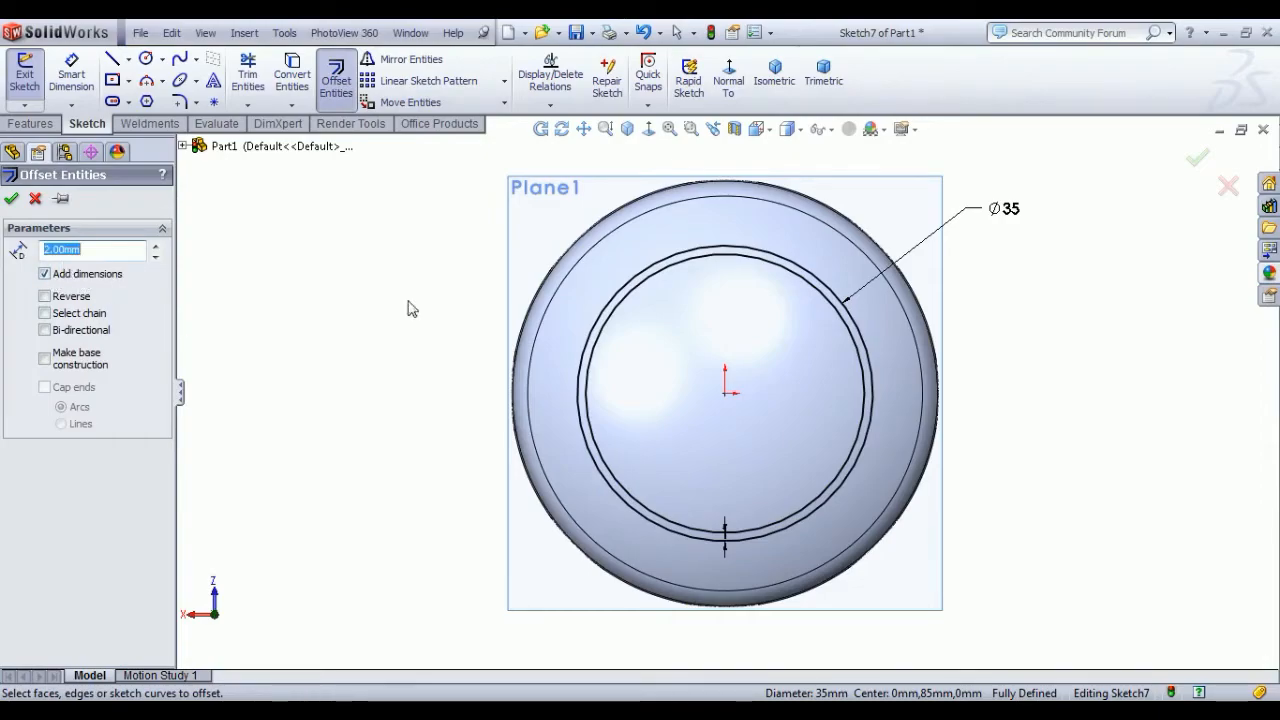
left_click(743, 250)
left_click(726, 321)
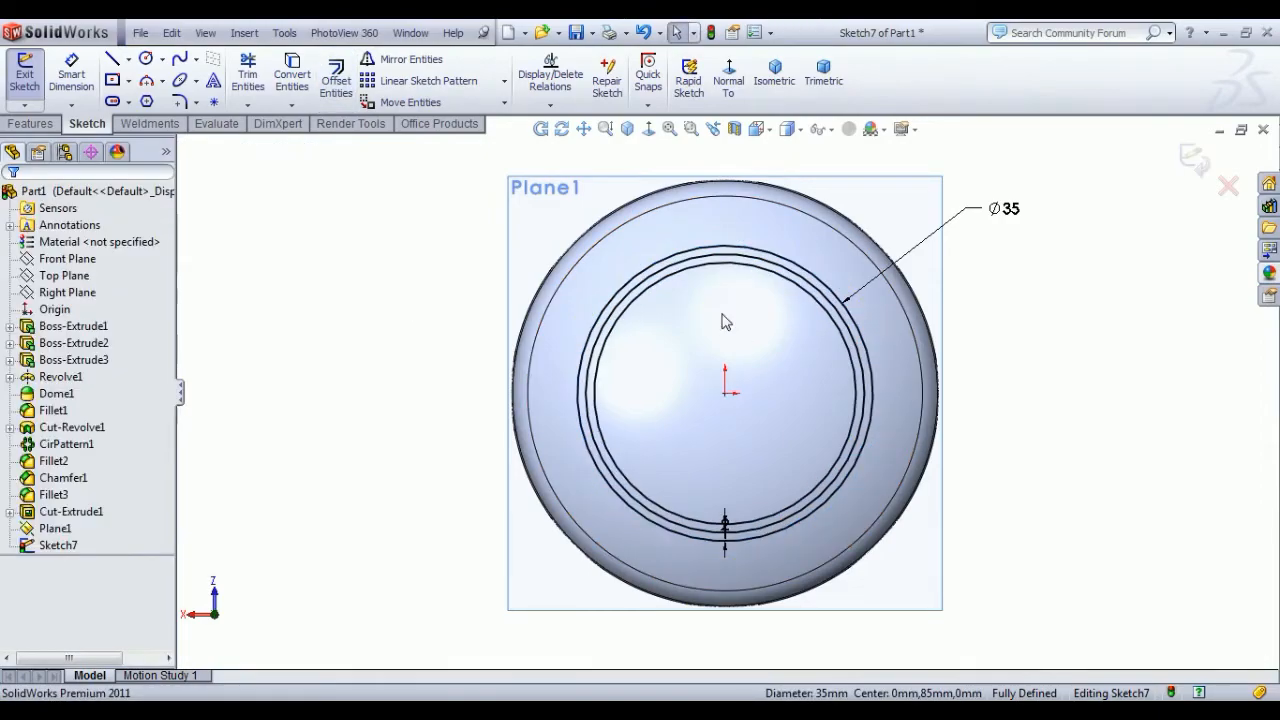
Step: Turn the middle of the three concentric circles into construction geometry
left_click(655, 279)
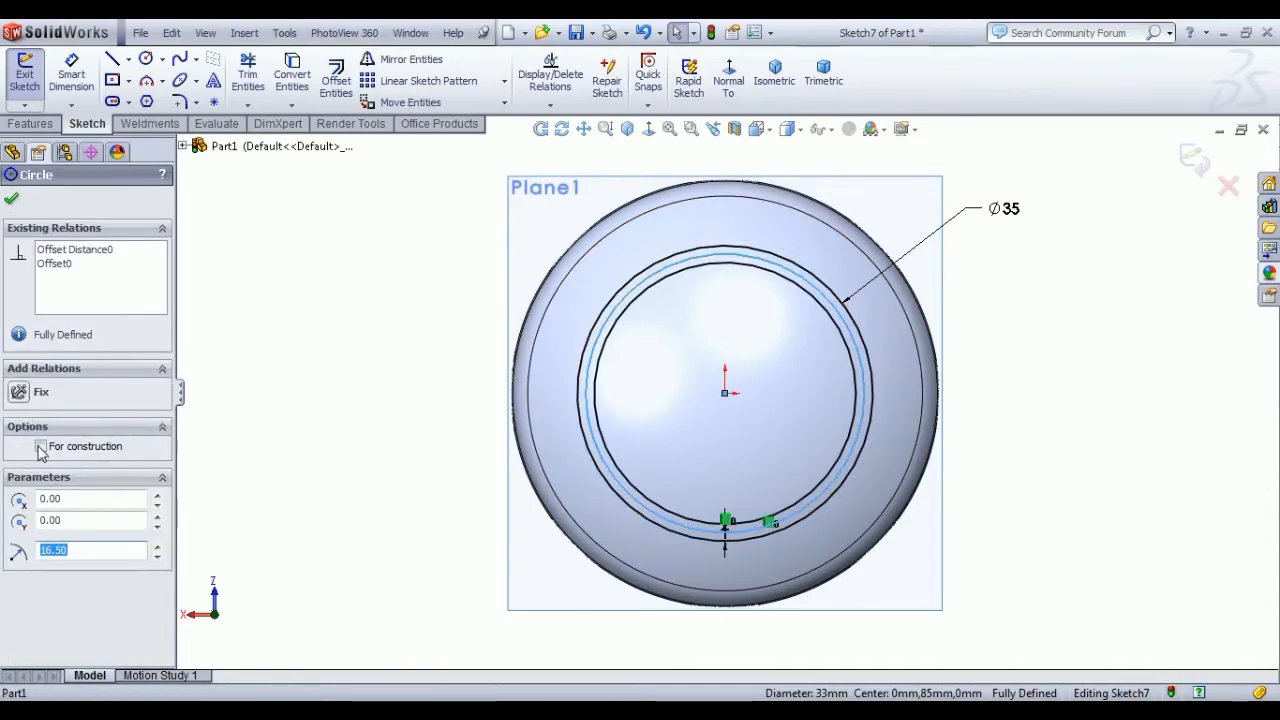
left_click(39, 447)
left_click(13, 201)
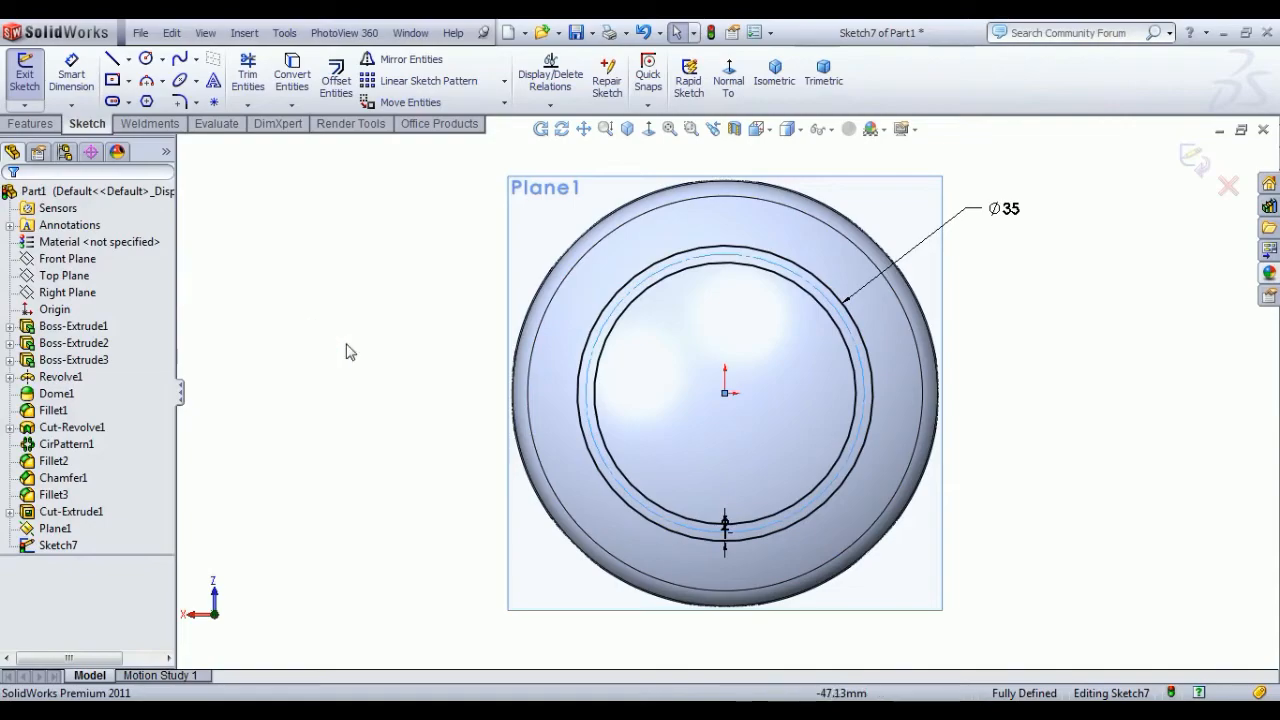
Step: Sketch a vertical centerline through the origin, running from above the outer sketched circle to below the knob's outline
scroll(761, 396, "up", 2)
scroll(777, 433, "down", 2)
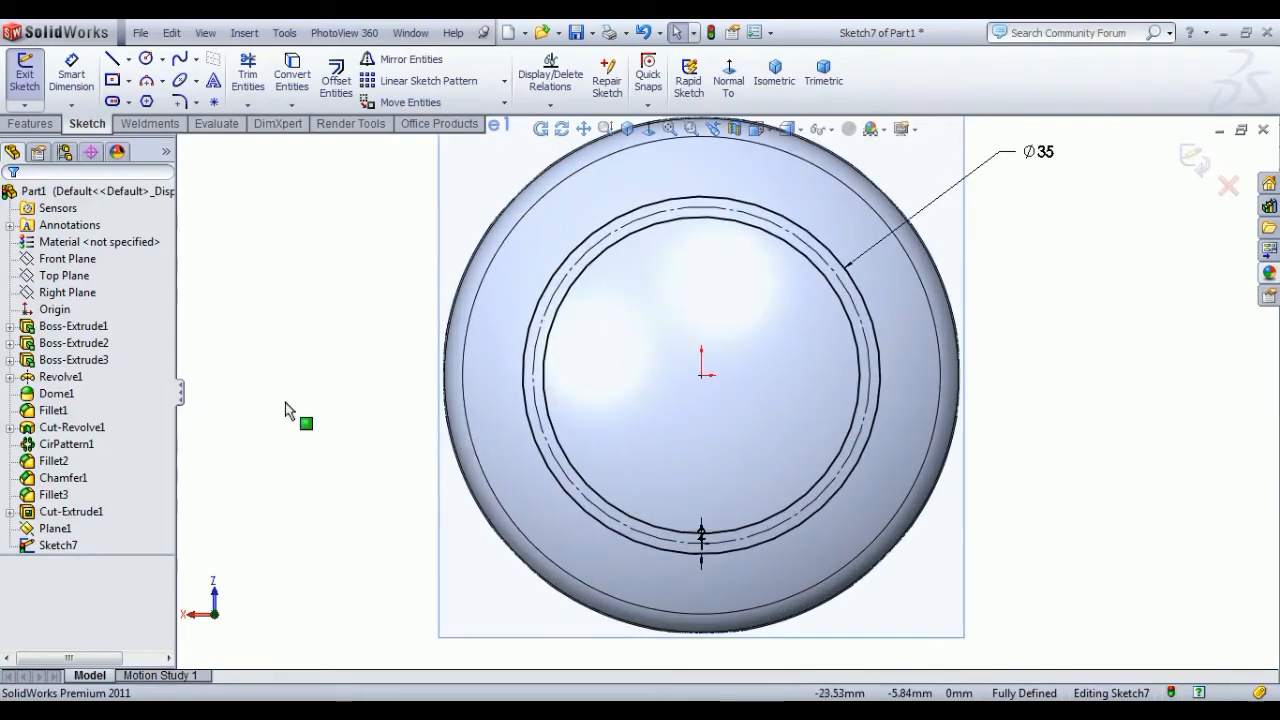
scroll(740, 400, "up", 1)
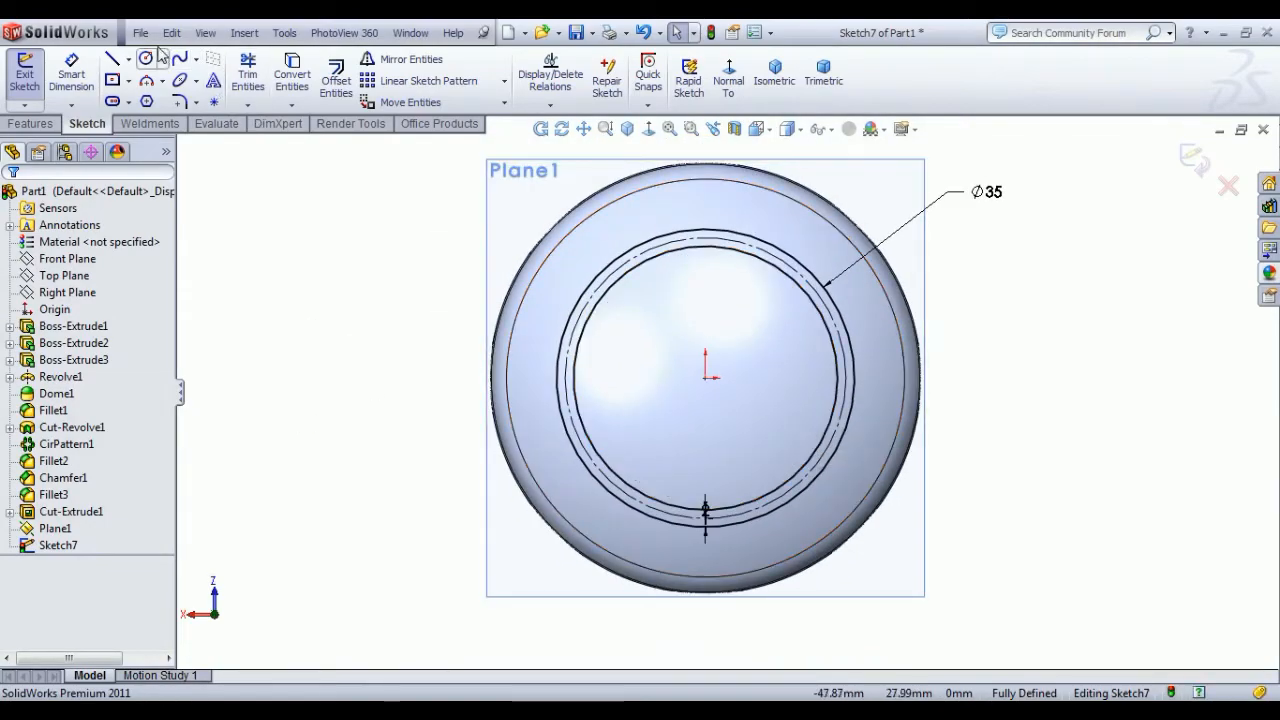
left_click(129, 60)
left_click(158, 102)
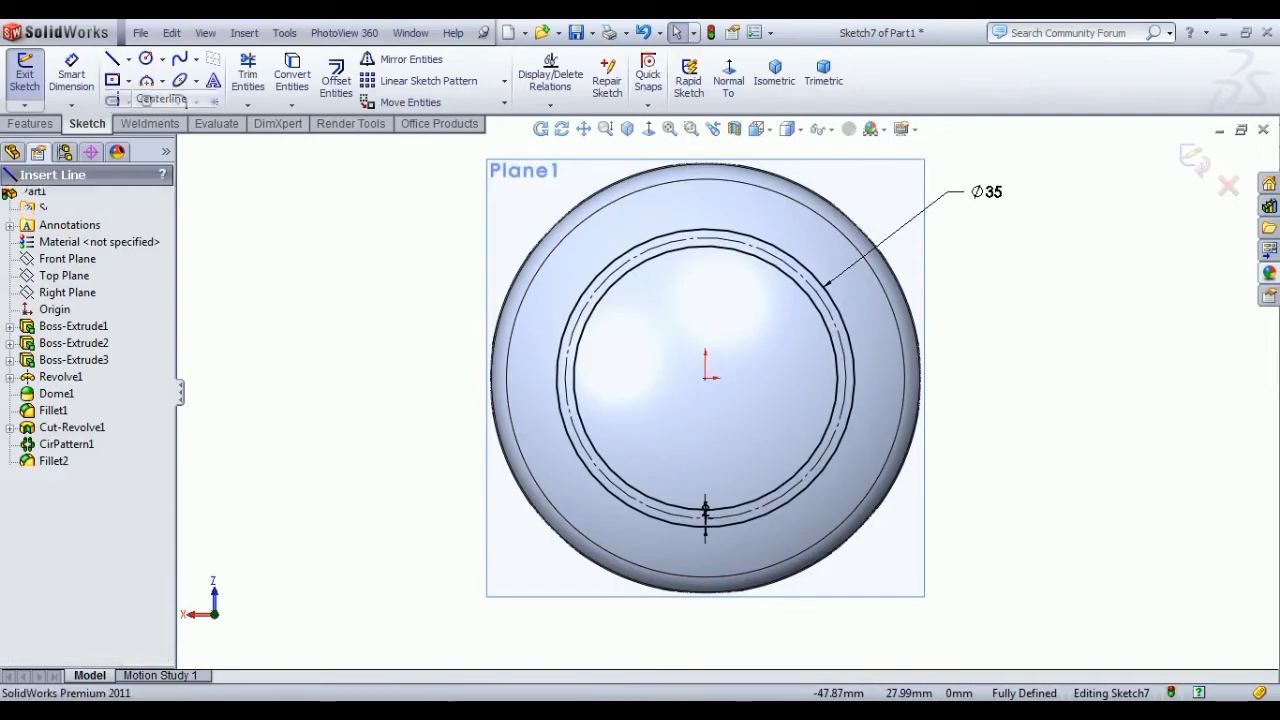
left_click(705, 199)
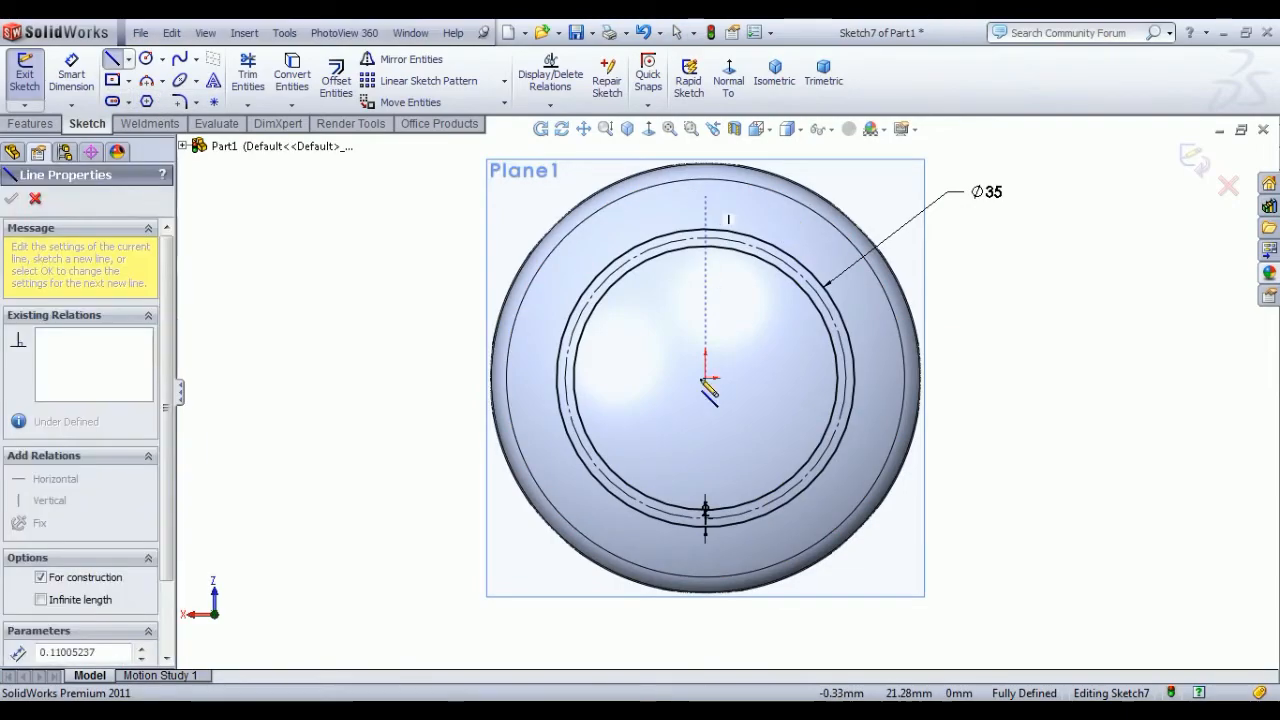
left_click(705, 628)
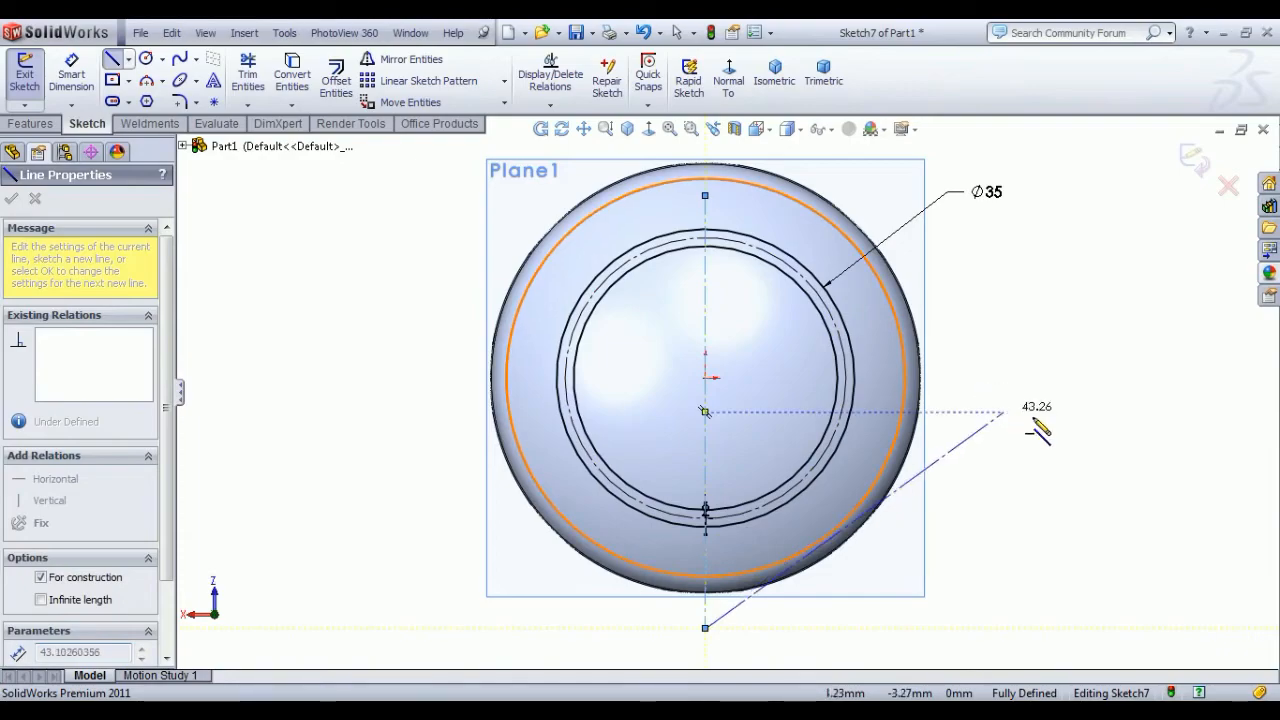
right_click(1000, 356)
left_click(1043, 368)
Step: Move the 2 mm and 1 mm offset dimensions clear of the knob so that both are readable
left_click_drag(708, 509, 967, 540)
left_click(972, 543)
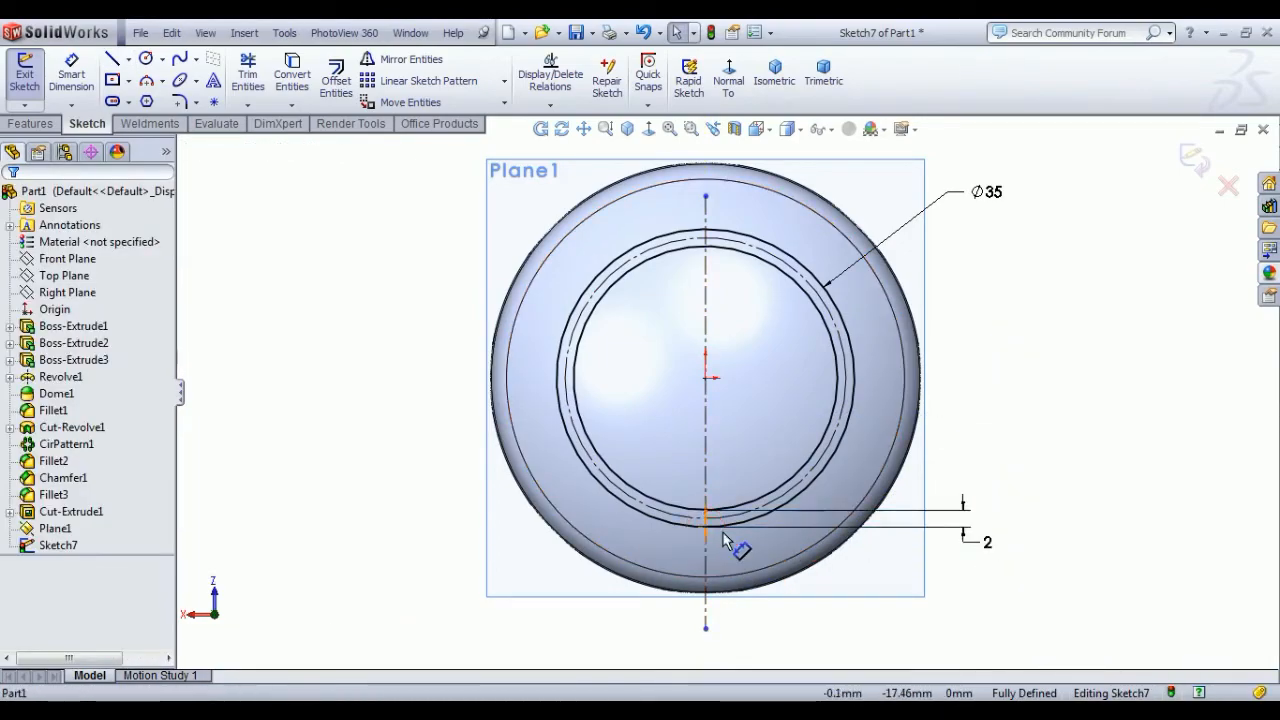
left_click(972, 607)
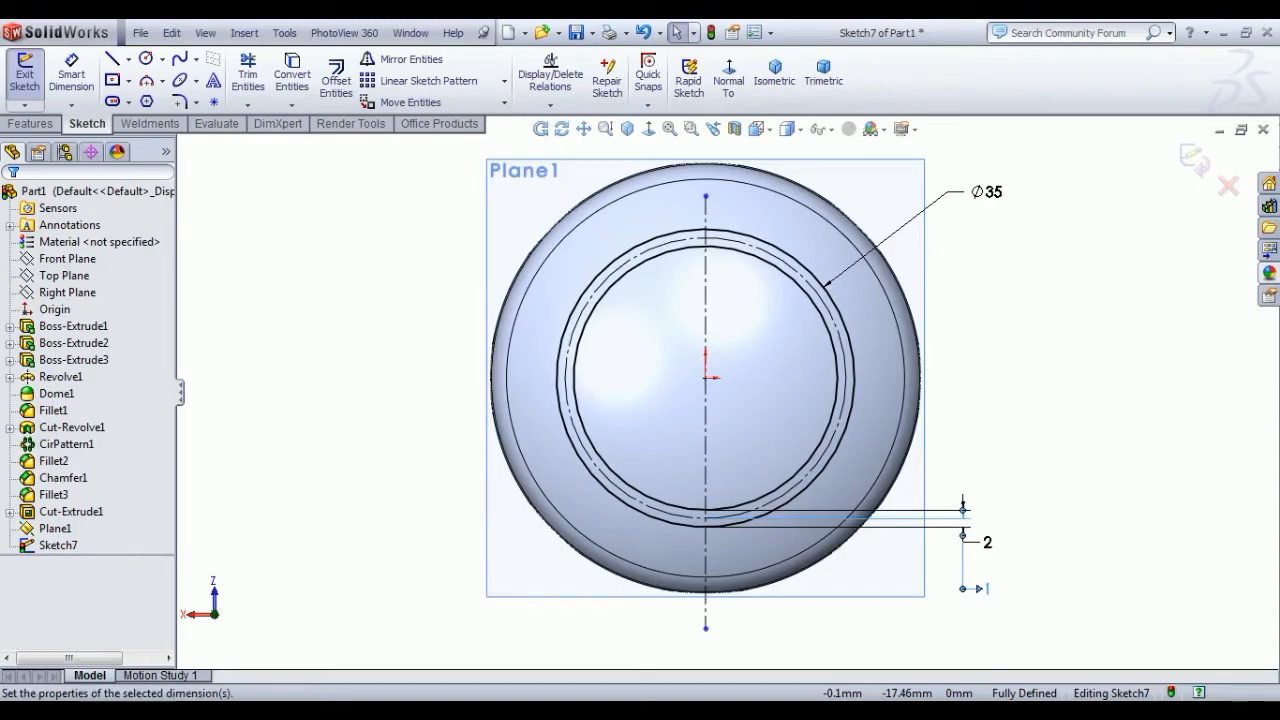
Step: Sketch two solid lines, about 28 to 29 mm long, forming a V from the origin past the circles on either side of the centerline
left_click(128, 60)
left_click(140, 97)
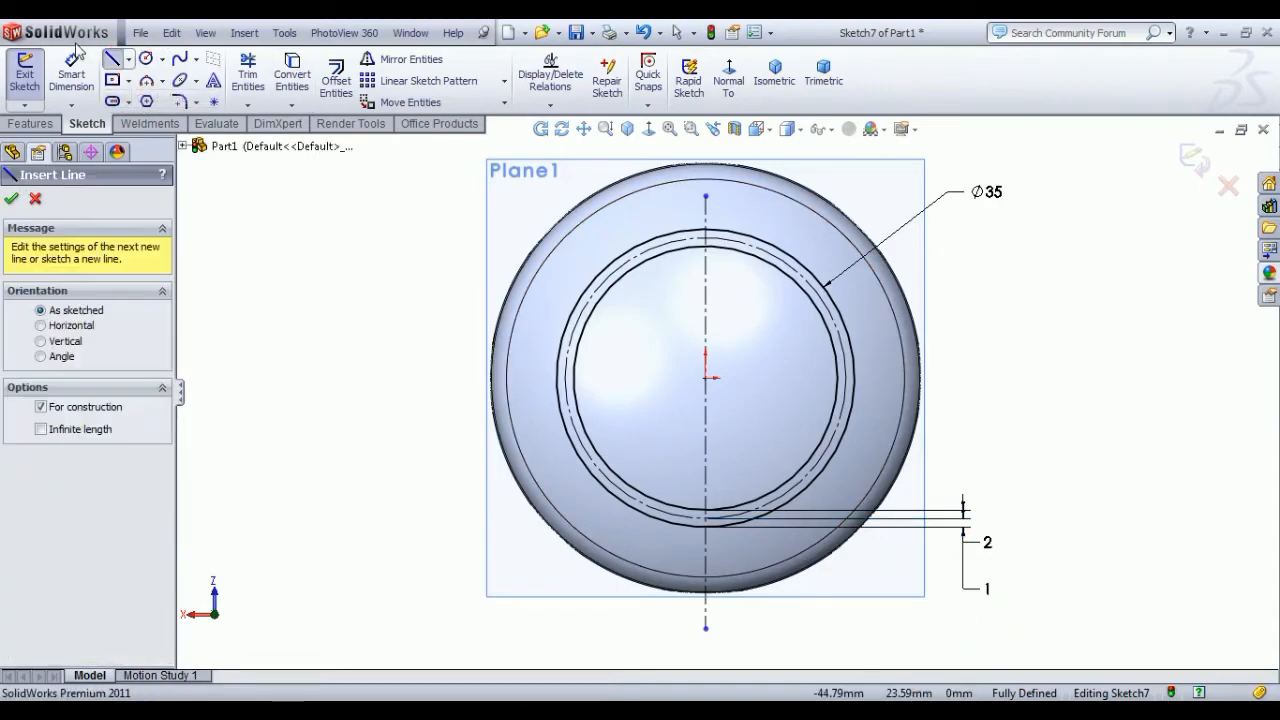
left_click(111, 62)
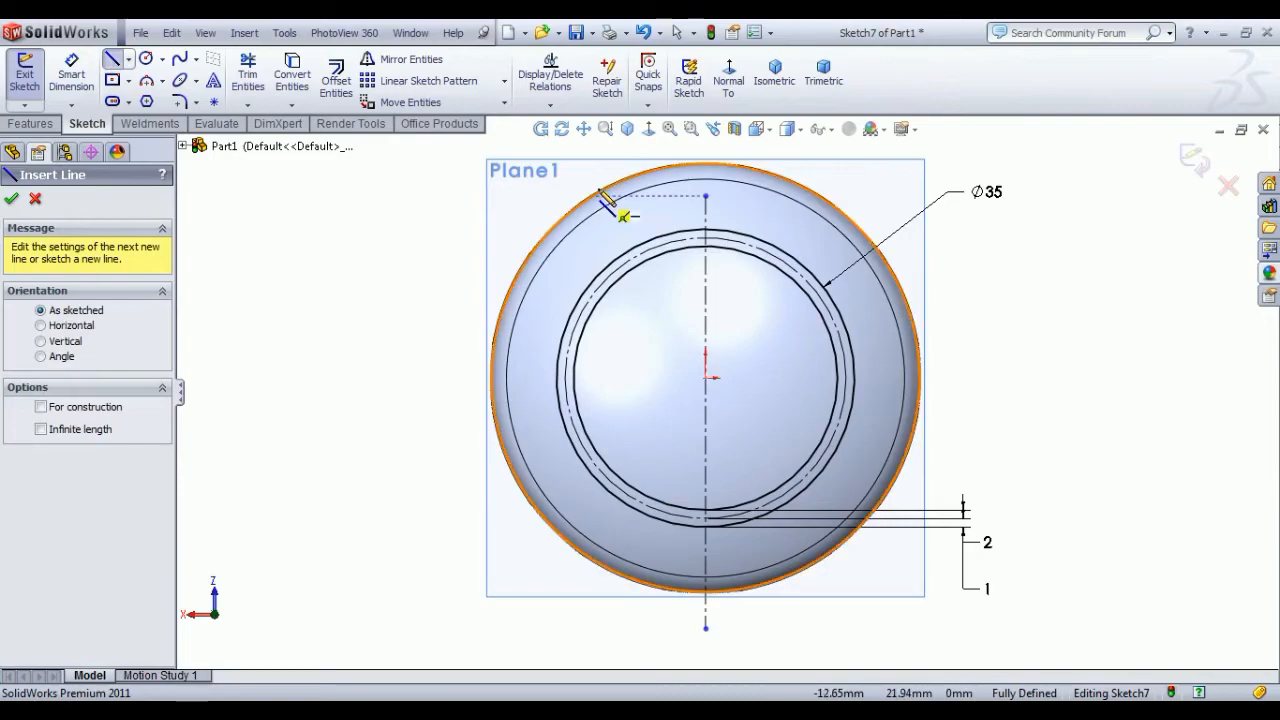
left_click(577, 176)
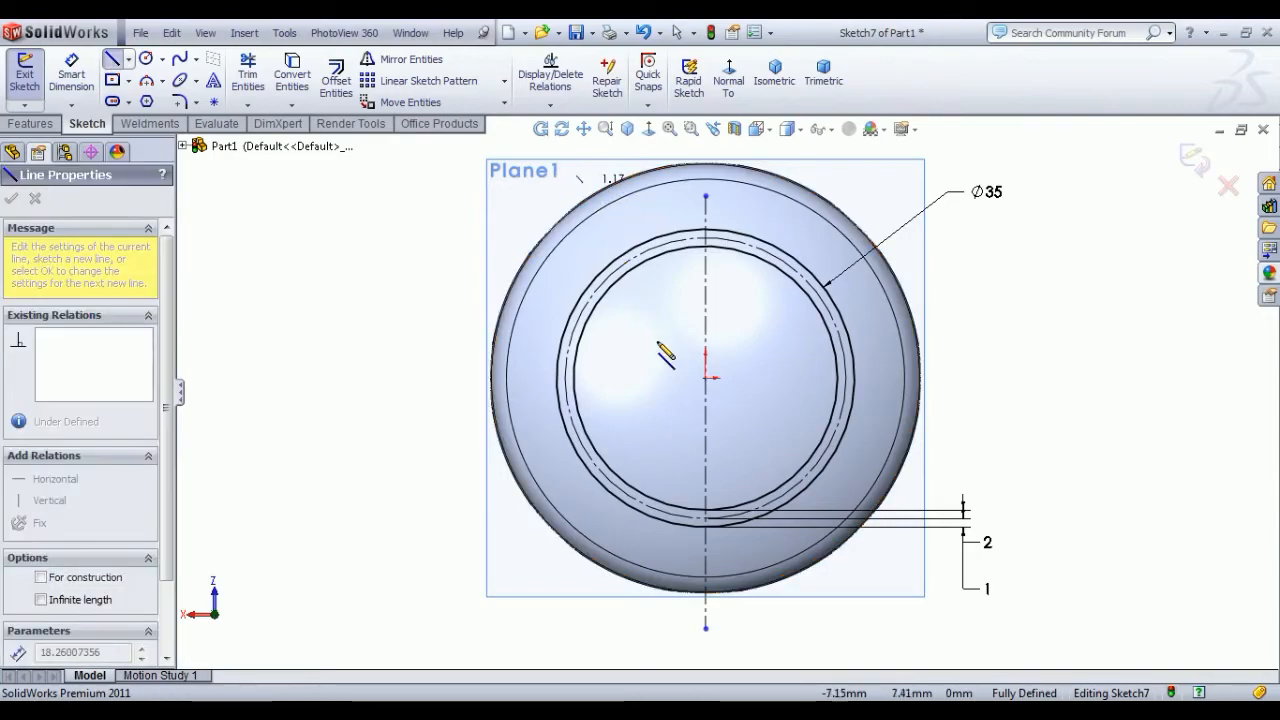
left_click(706, 378)
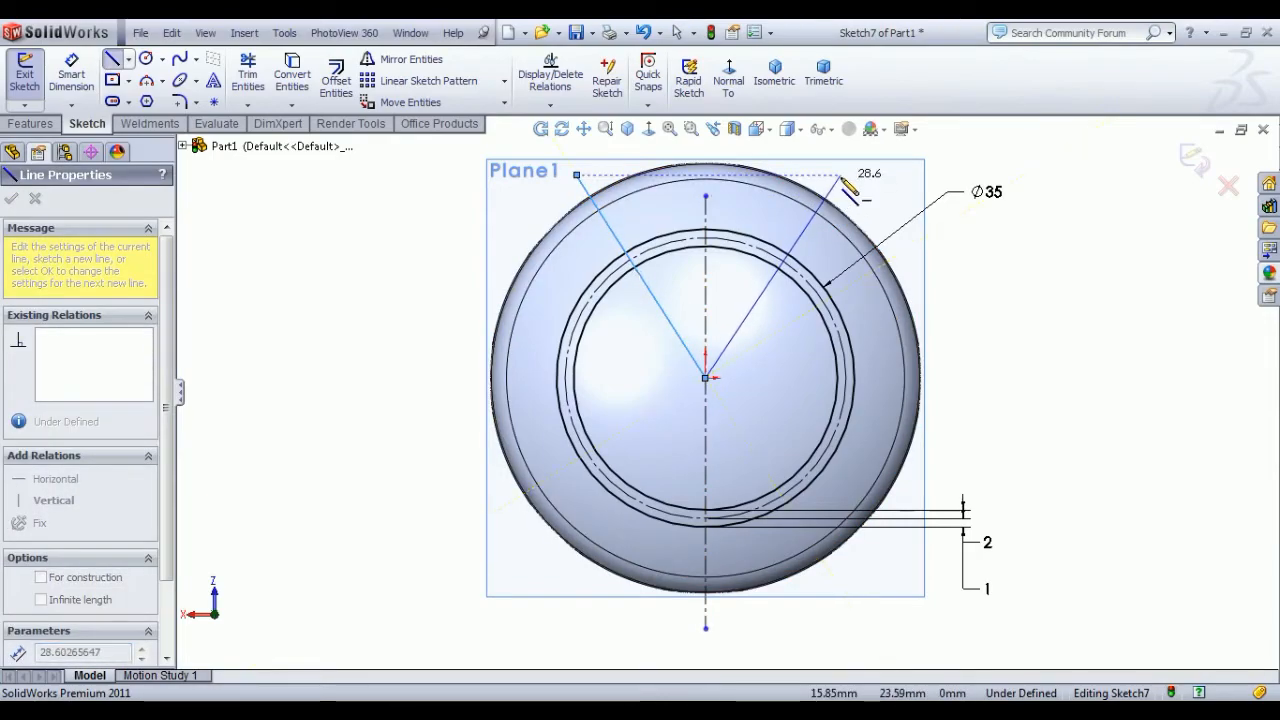
right_click(1068, 216)
left_click(1108, 226)
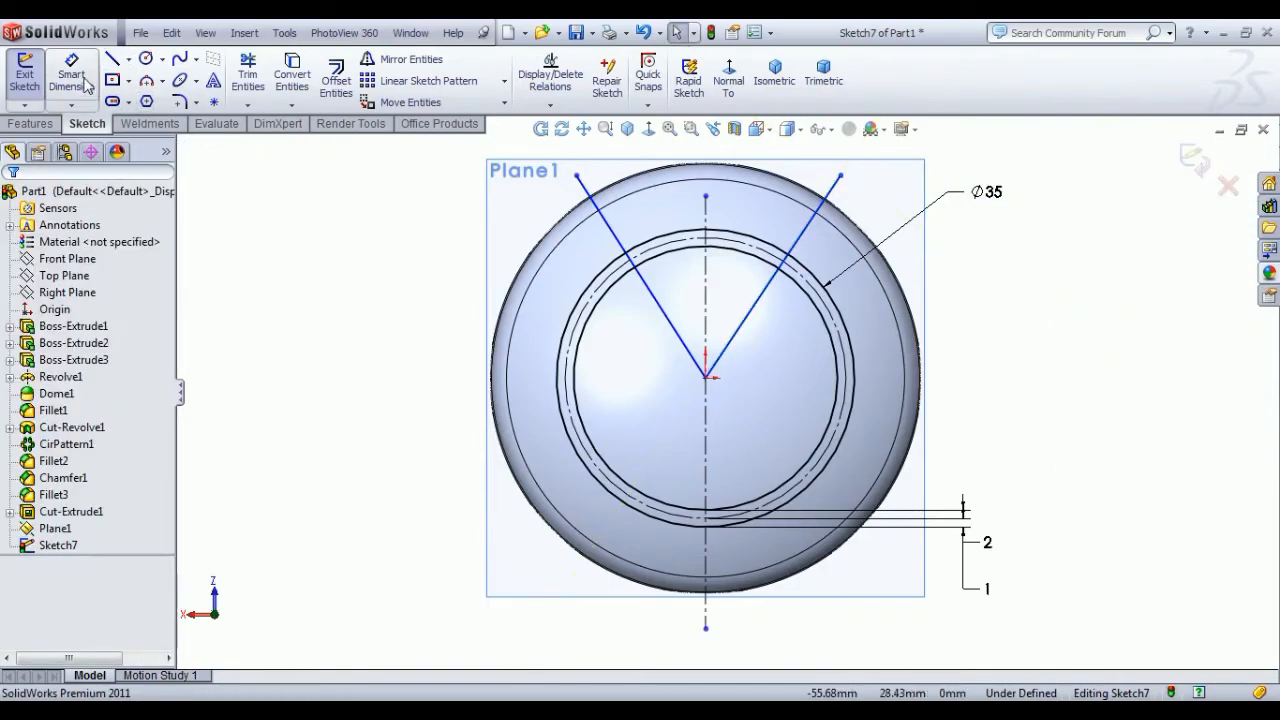
Step: Dimension the angle between the left V line and the vertical centerline as 20°
left_click(612, 233)
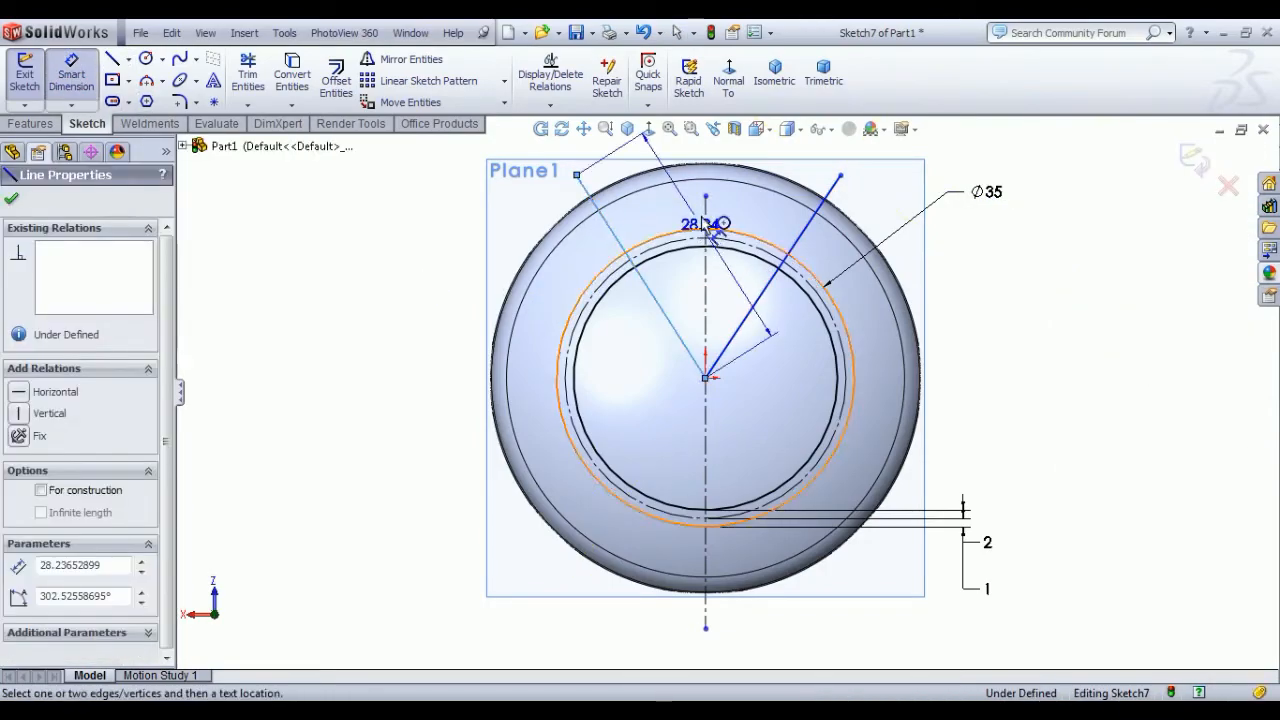
left_click(705, 215)
left_click(634, 176)
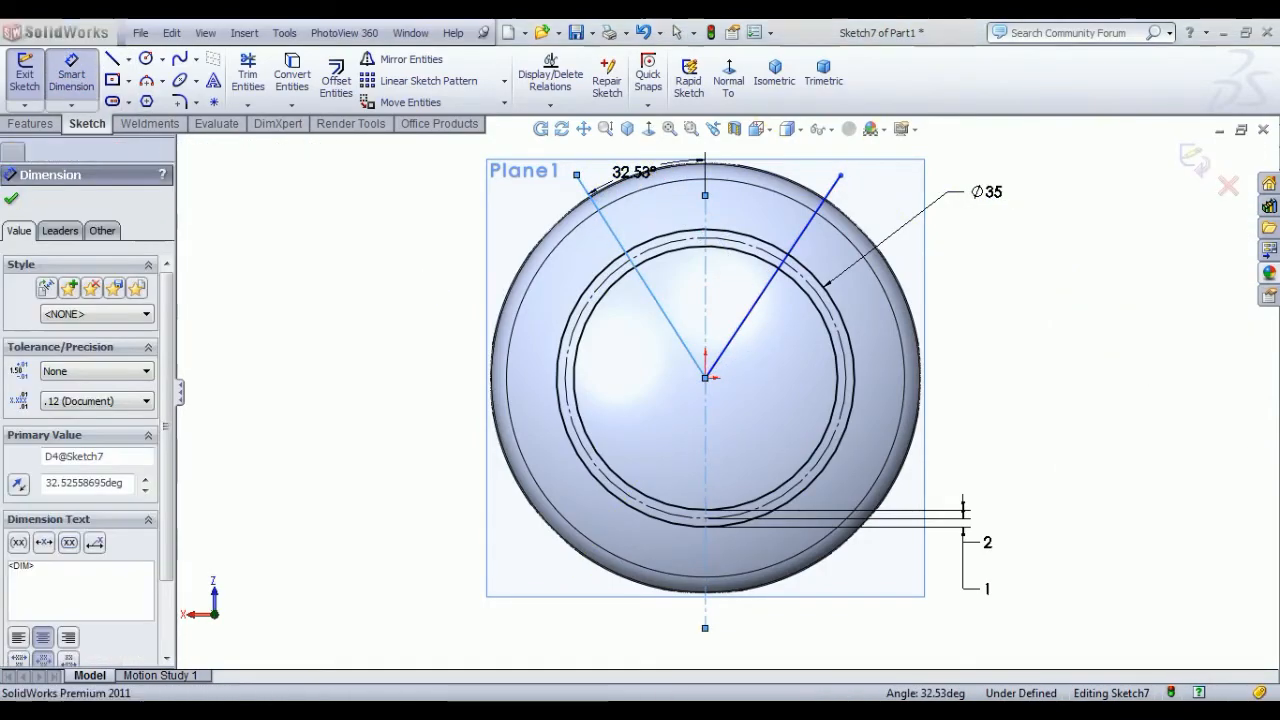
type("20")
key("Return")
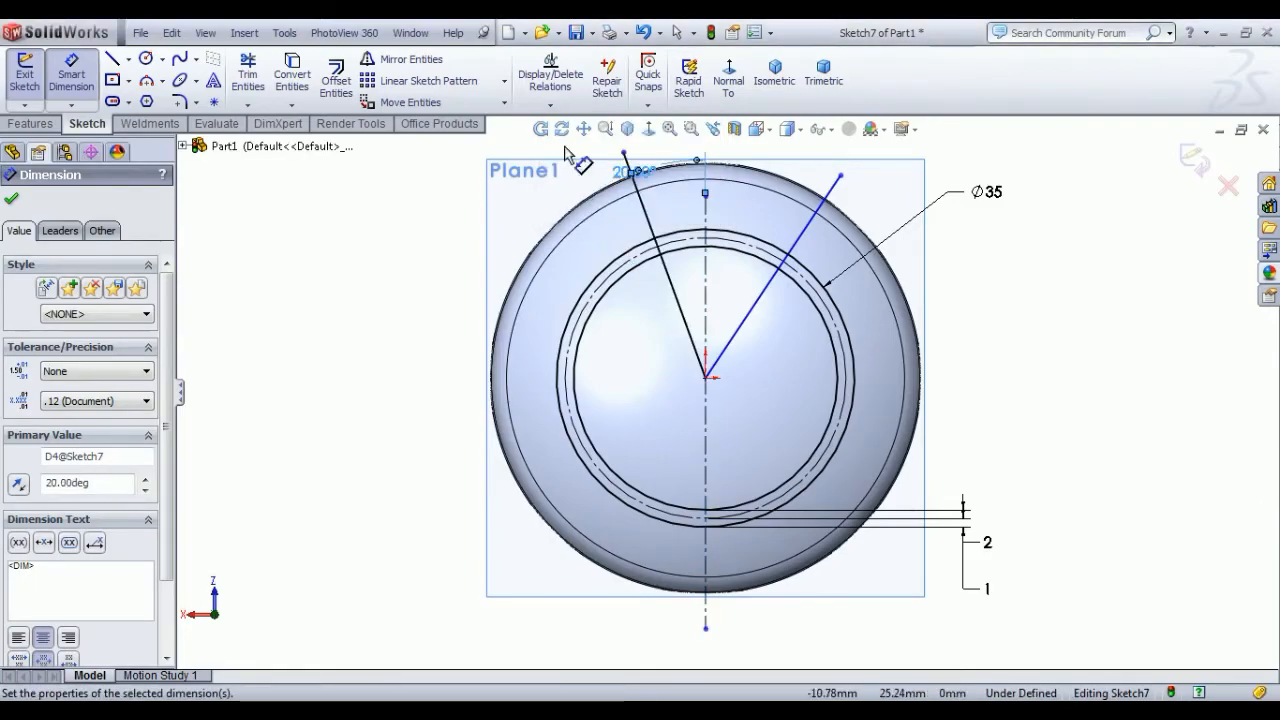
Step: Dimension the angle between the right V line and the vertical centerline as 20°
left_click(706, 218)
left_click(790, 250)
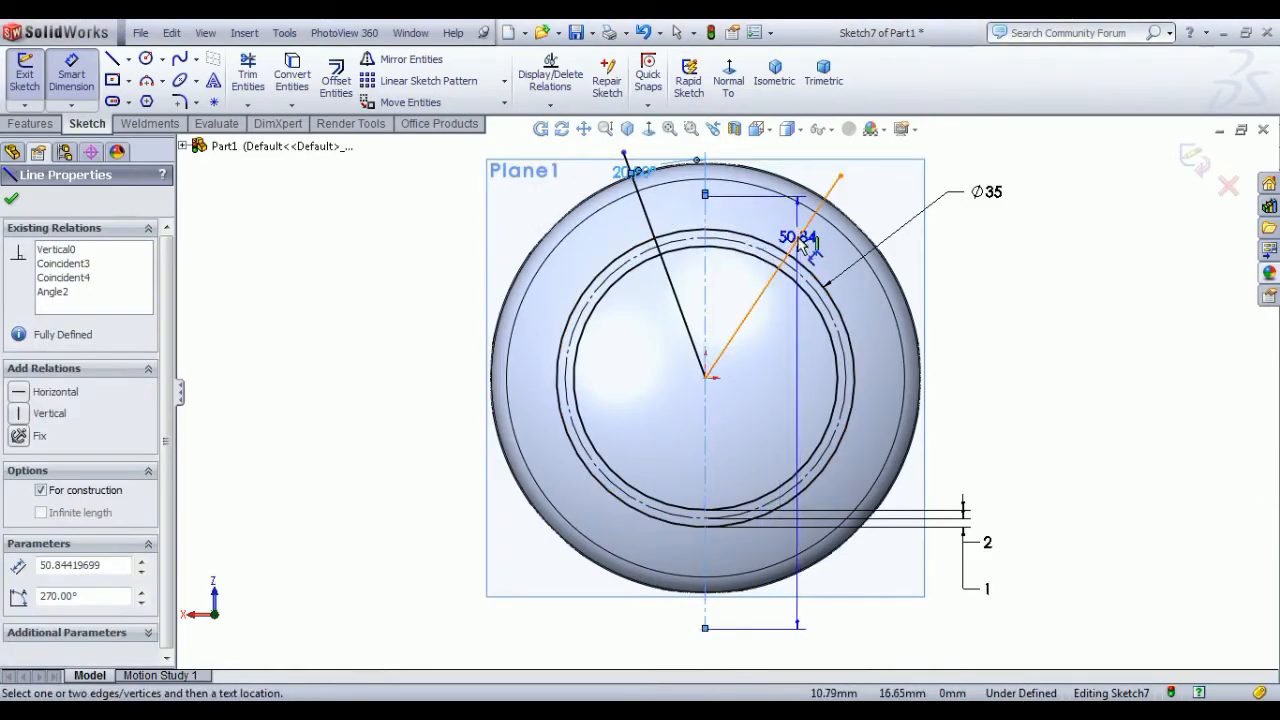
left_click(770, 213)
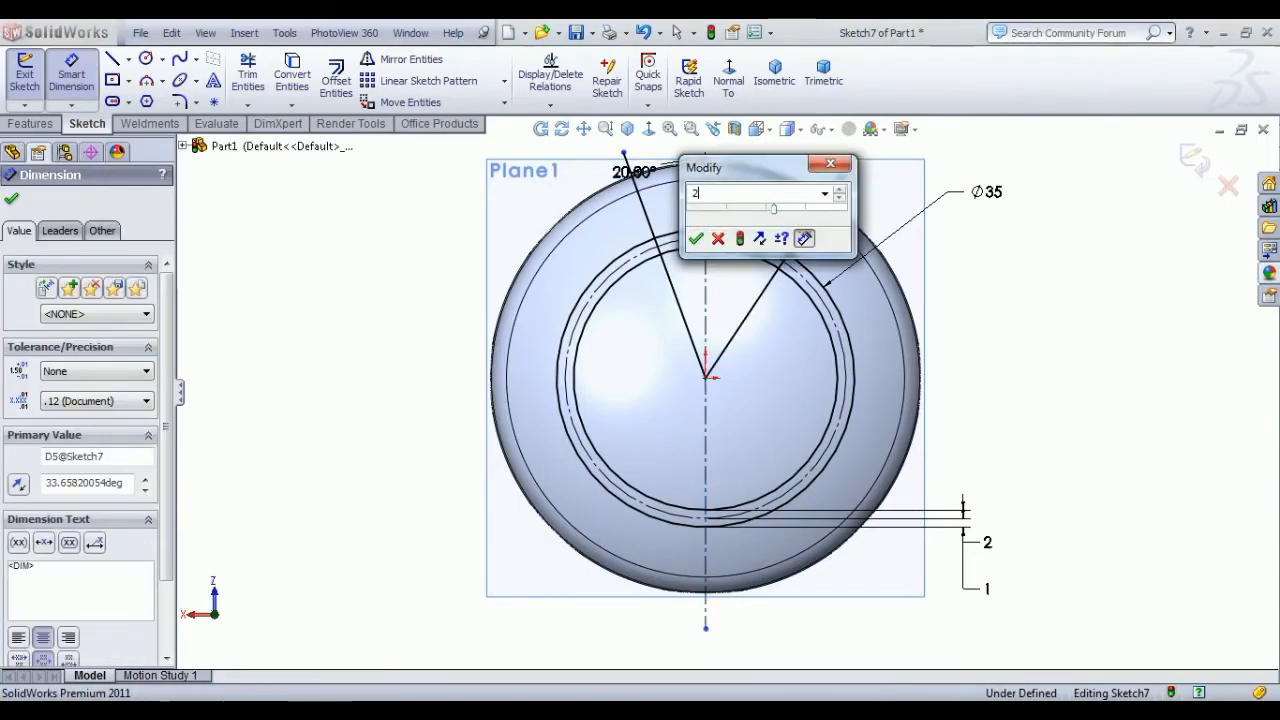
type("20")
key("Return")
right_click(321, 281)
left_click(352, 291)
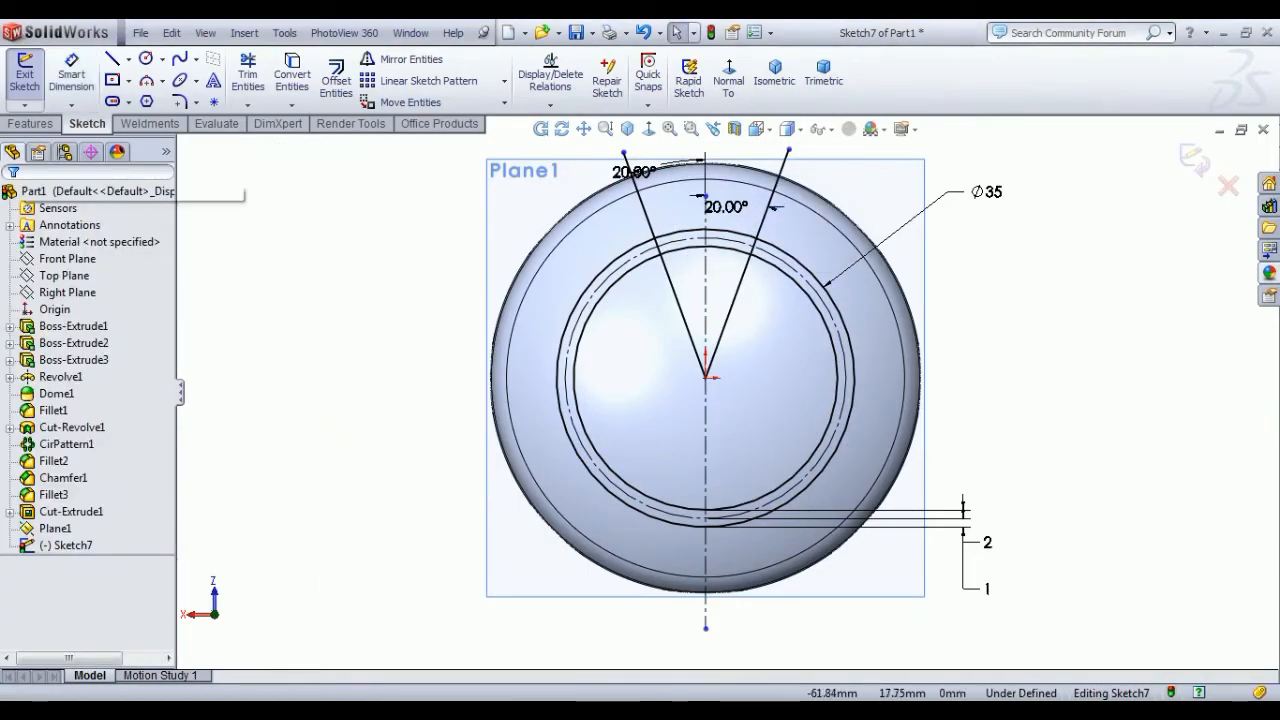
Step: Sketch two connected lines forming an arrowhead, with its tip on the construction circle and both outer corners on the left V line
left_click(113, 62)
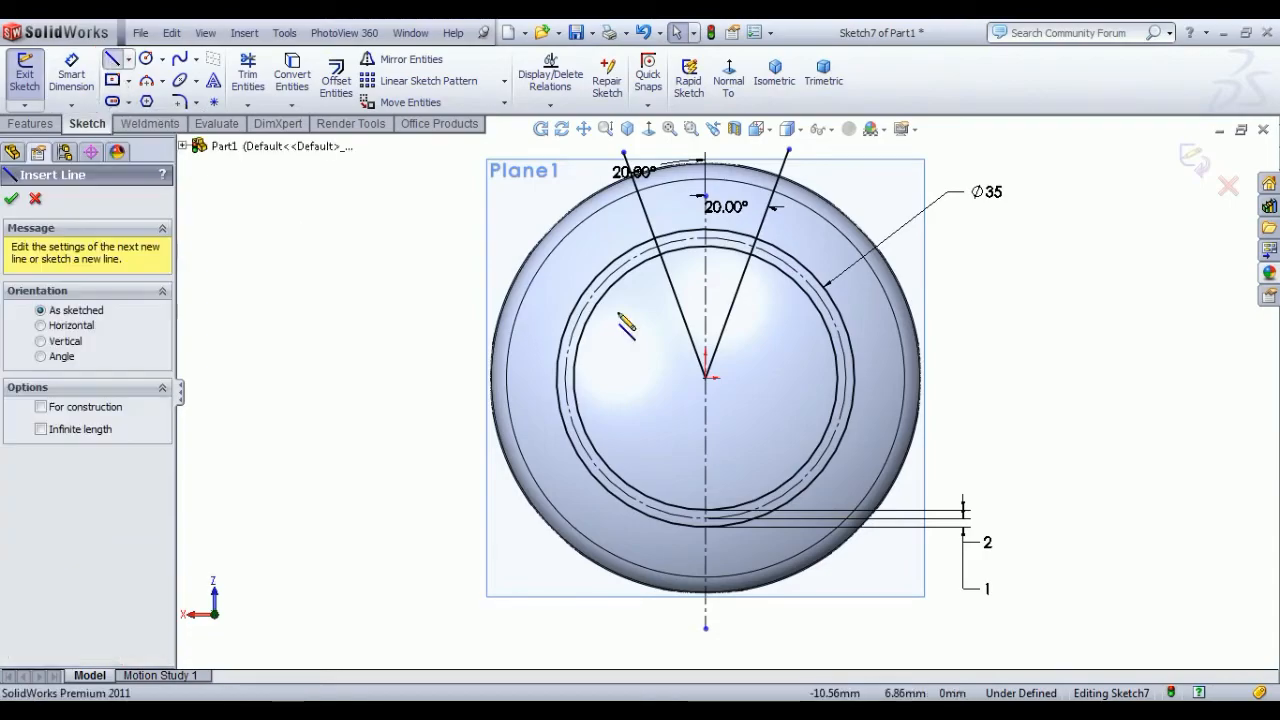
scroll(651, 286, "down", 4)
left_click(700, 233)
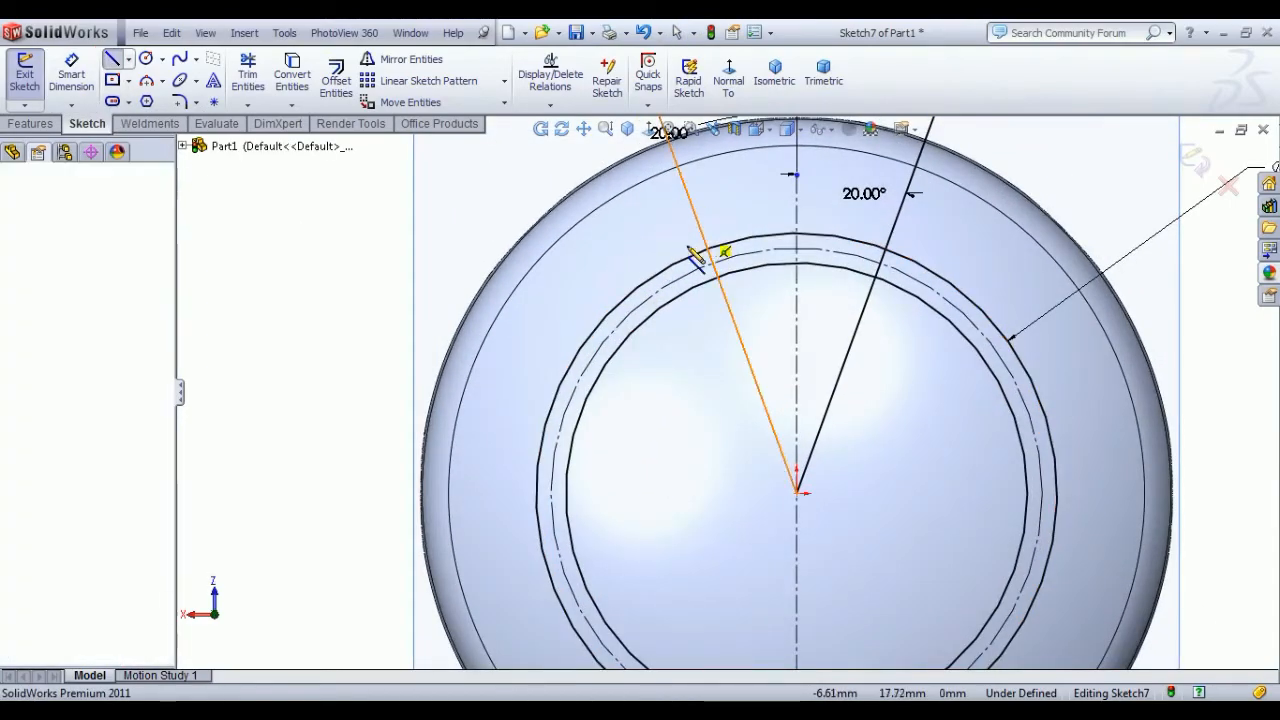
left_click(684, 280)
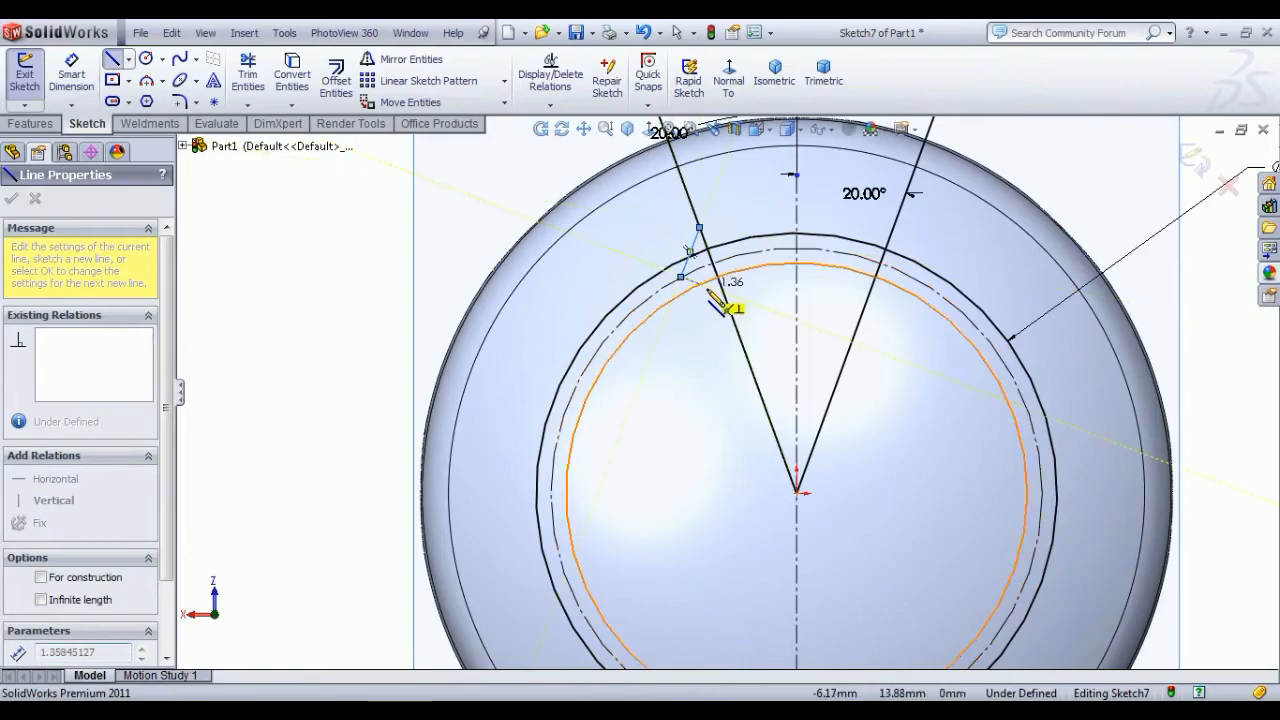
right_click(394, 221)
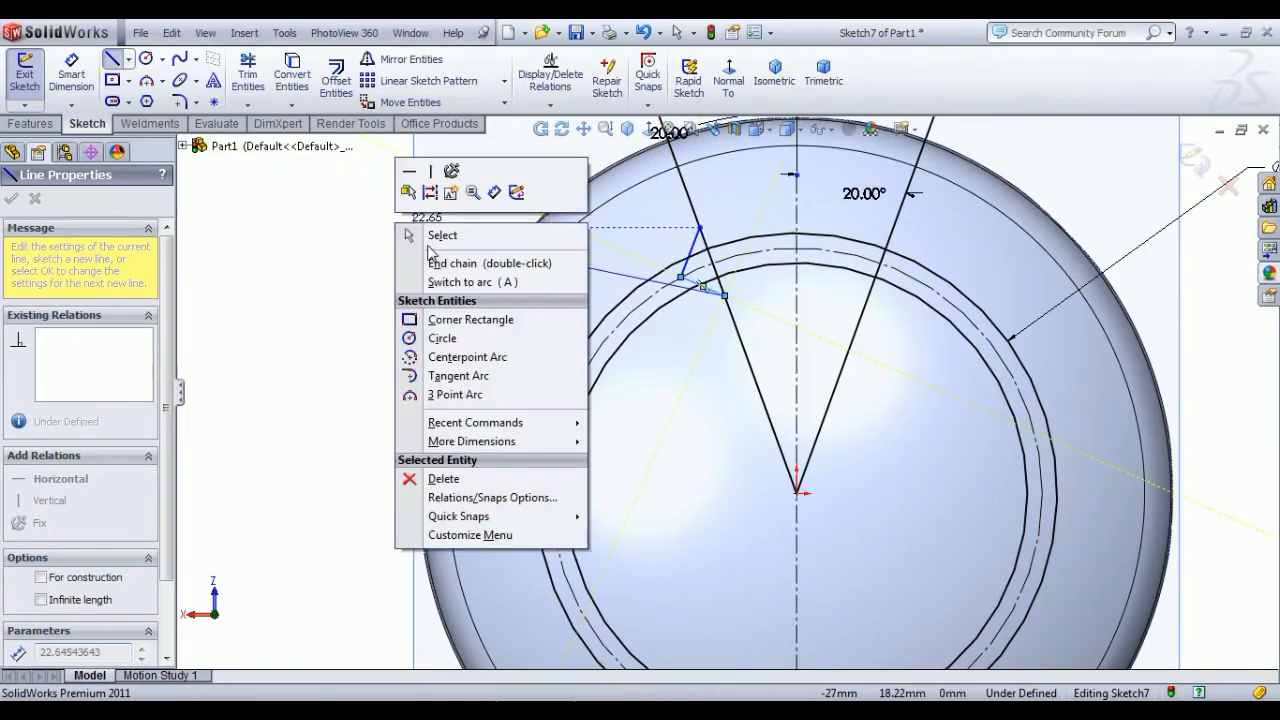
left_click(452, 237)
Step: Dimension the distance from the arrowhead's tip to the left V line as 3 mm
left_click(71, 75)
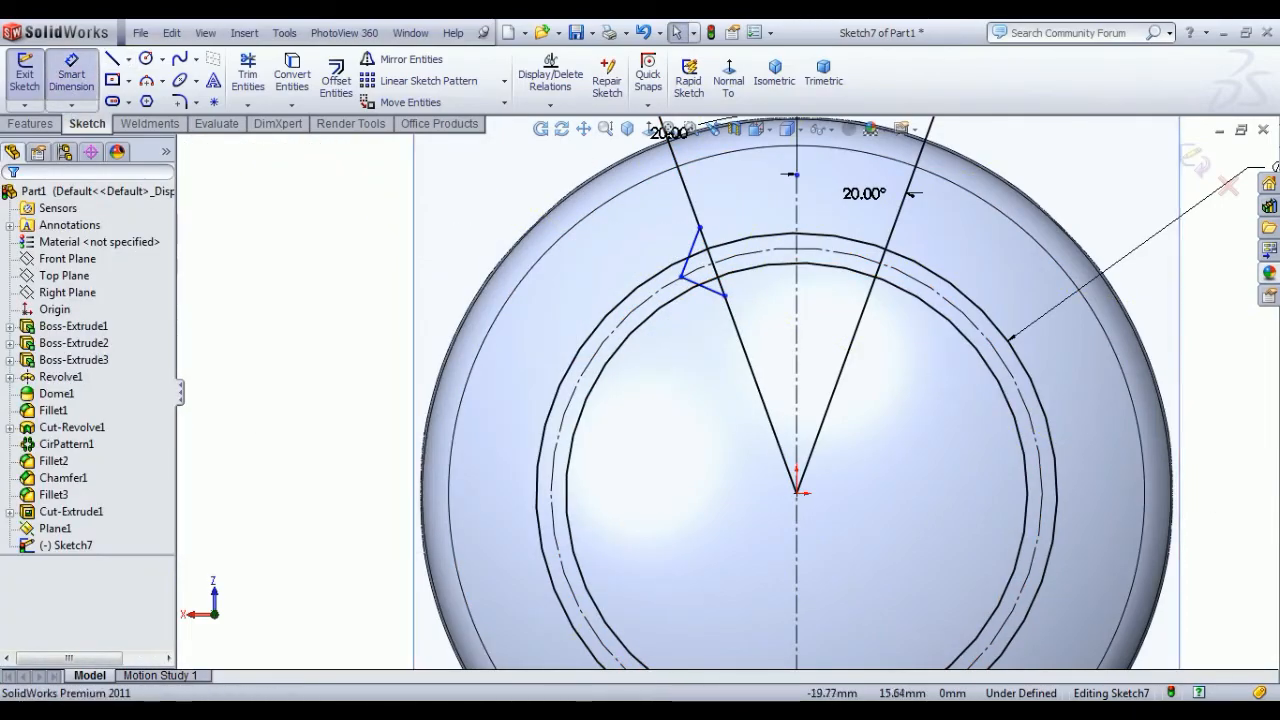
left_click(681, 278)
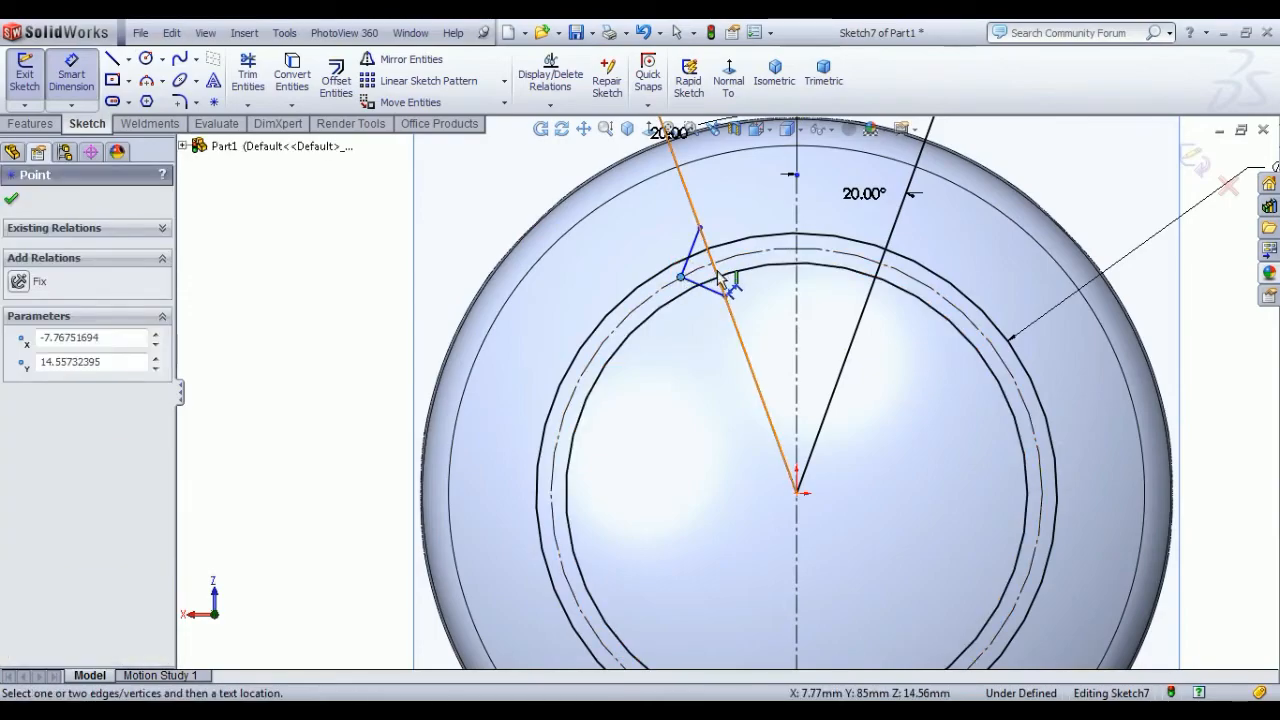
left_click(718, 279)
left_click(718, 343)
type("3")
key("Return")
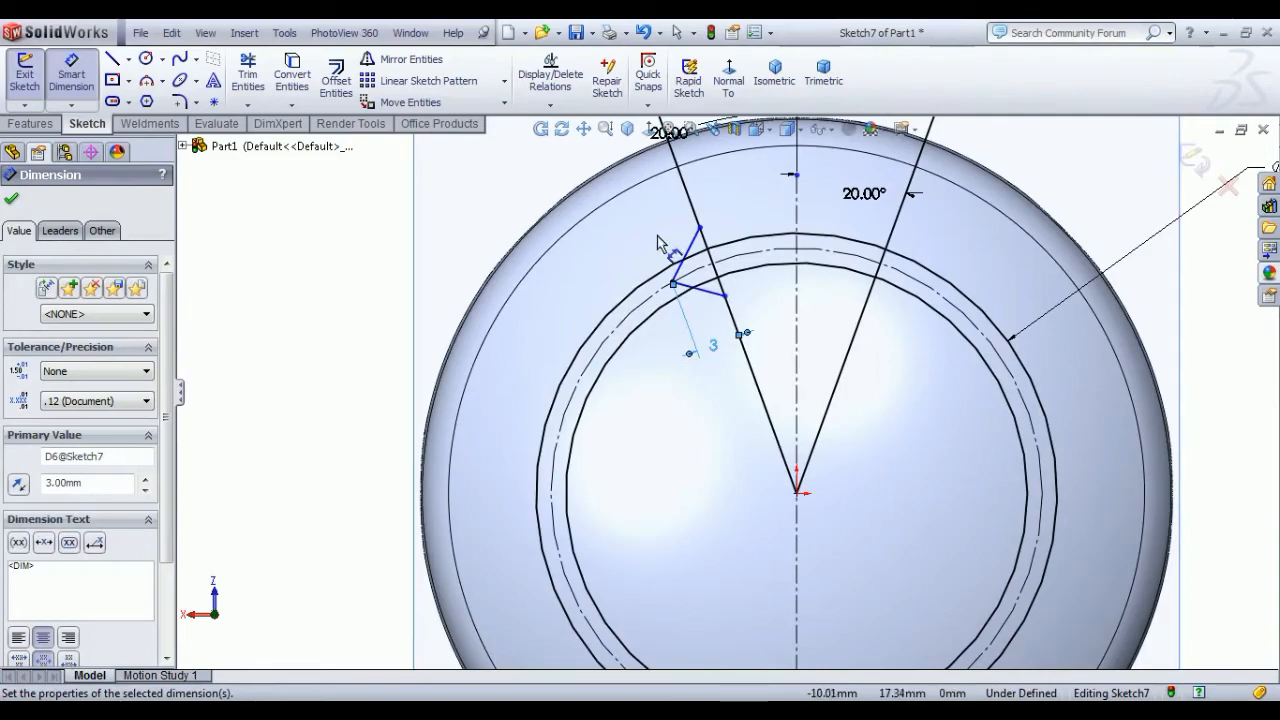
Step: Dimension the distance from the arrowhead's upper corner to the outer solid circle as 1 mm
left_click(700, 229)
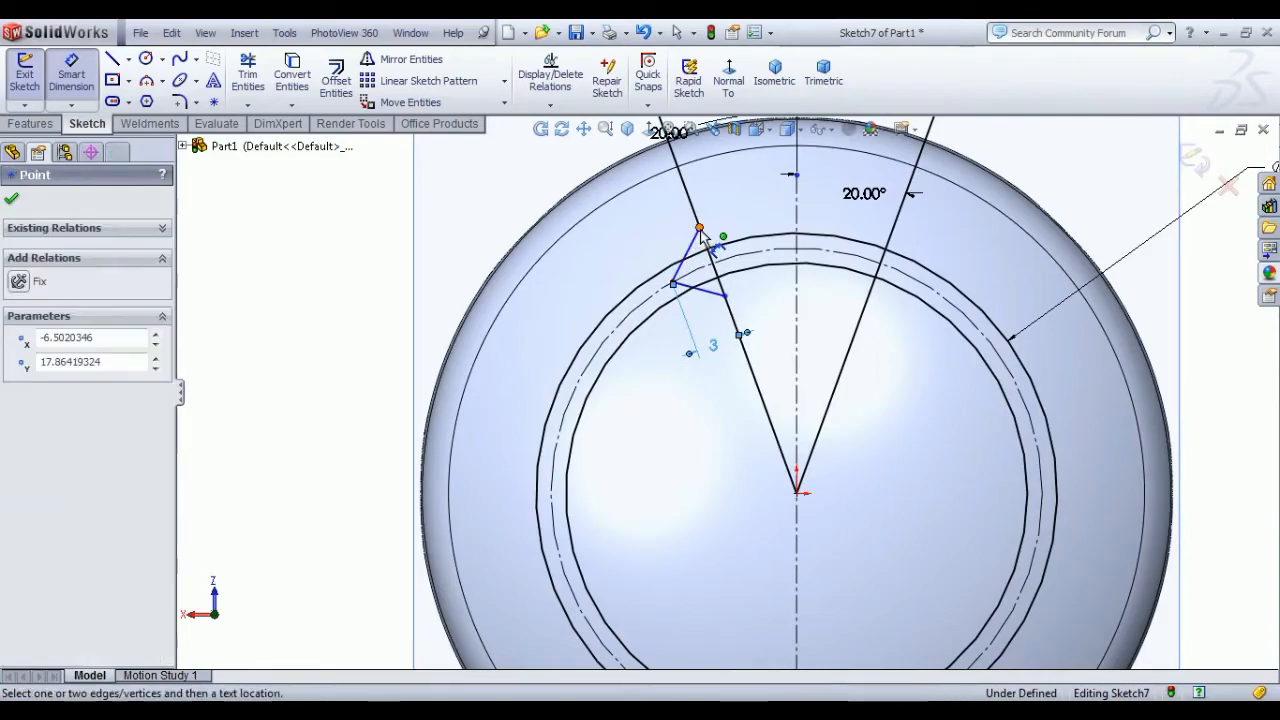
left_click(707, 247)
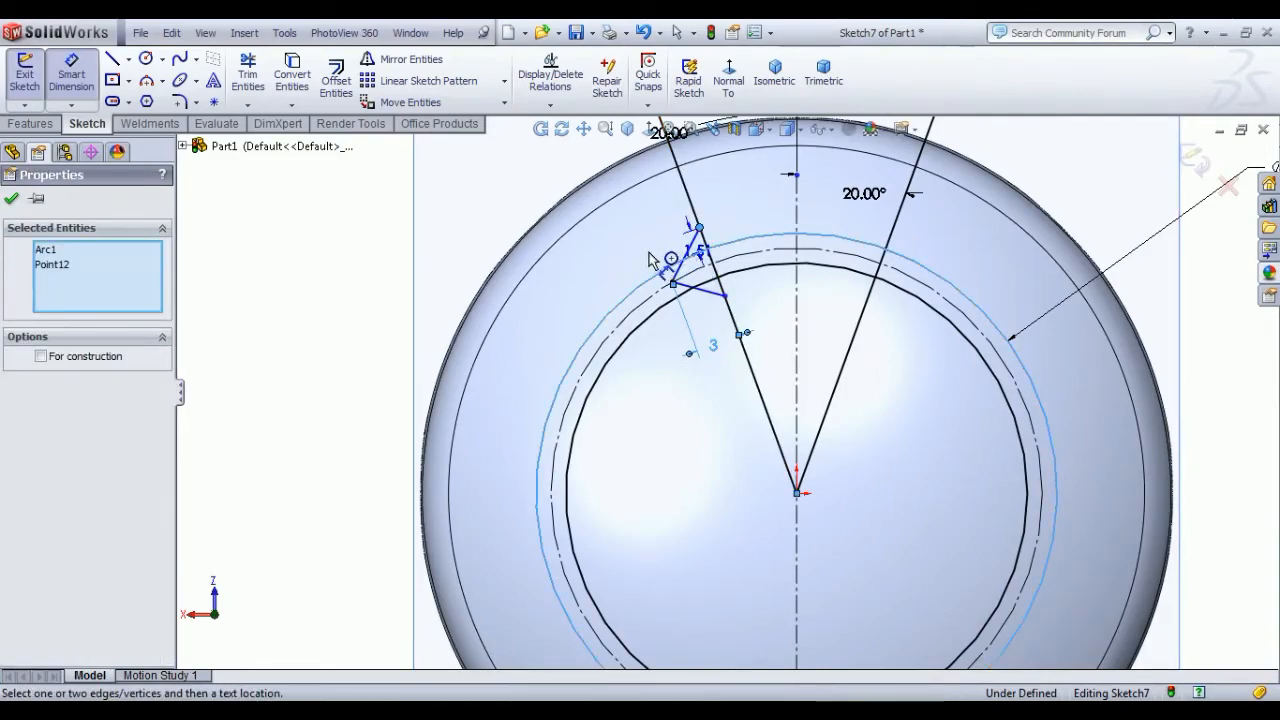
left_click(640, 258)
type("1")
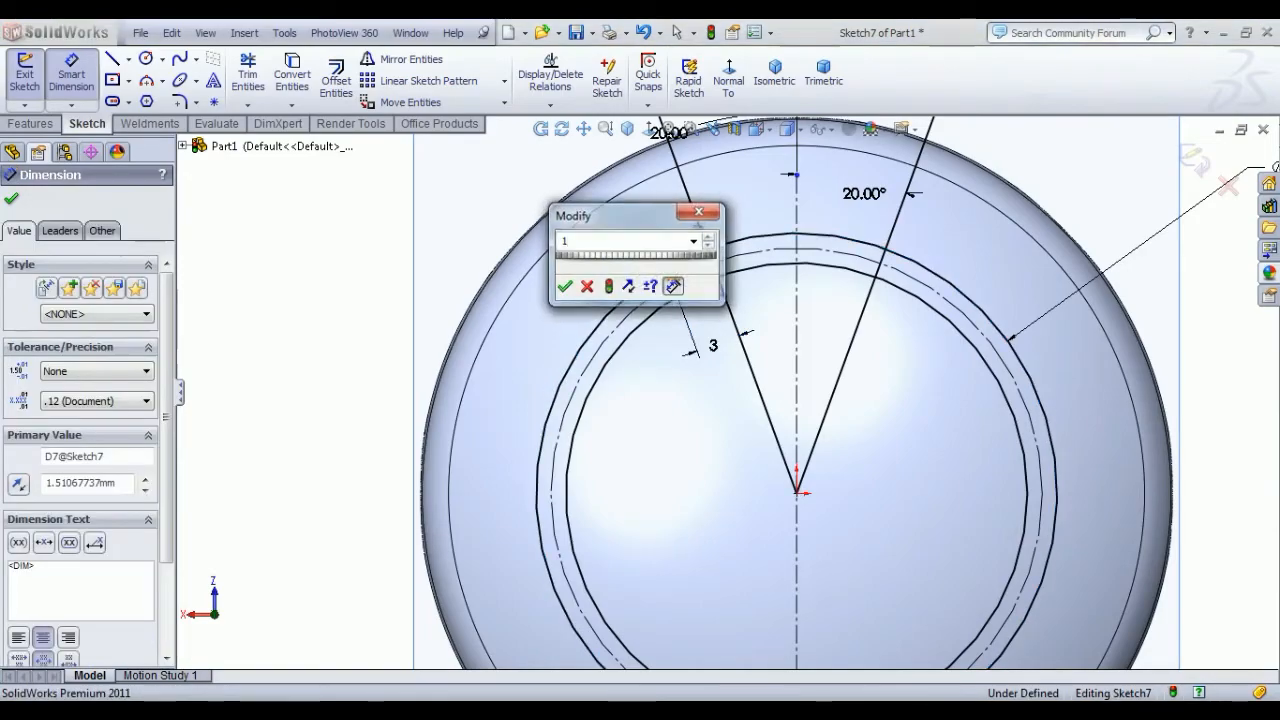
key("Return")
Step: Dimension the distance between the arrowhead's two base corners as 4 mm
left_click(703, 237)
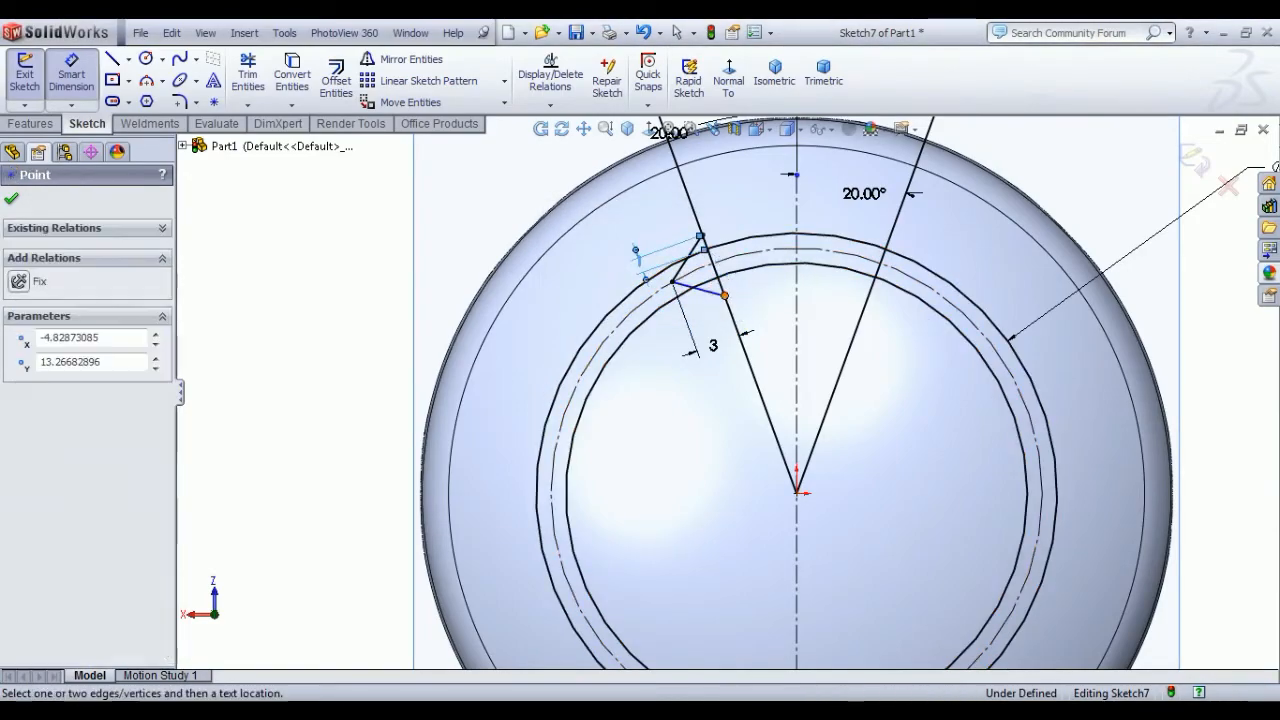
left_click(718, 246)
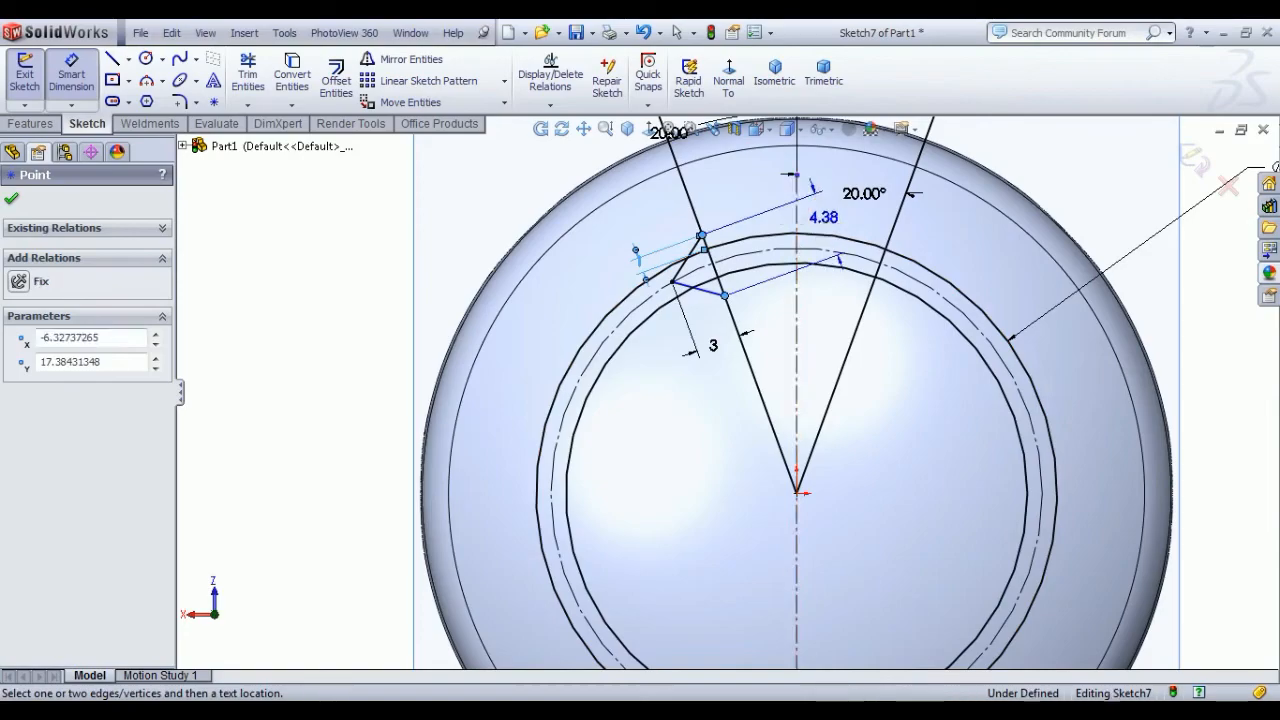
left_click(823, 214)
type("4")
key("Return")
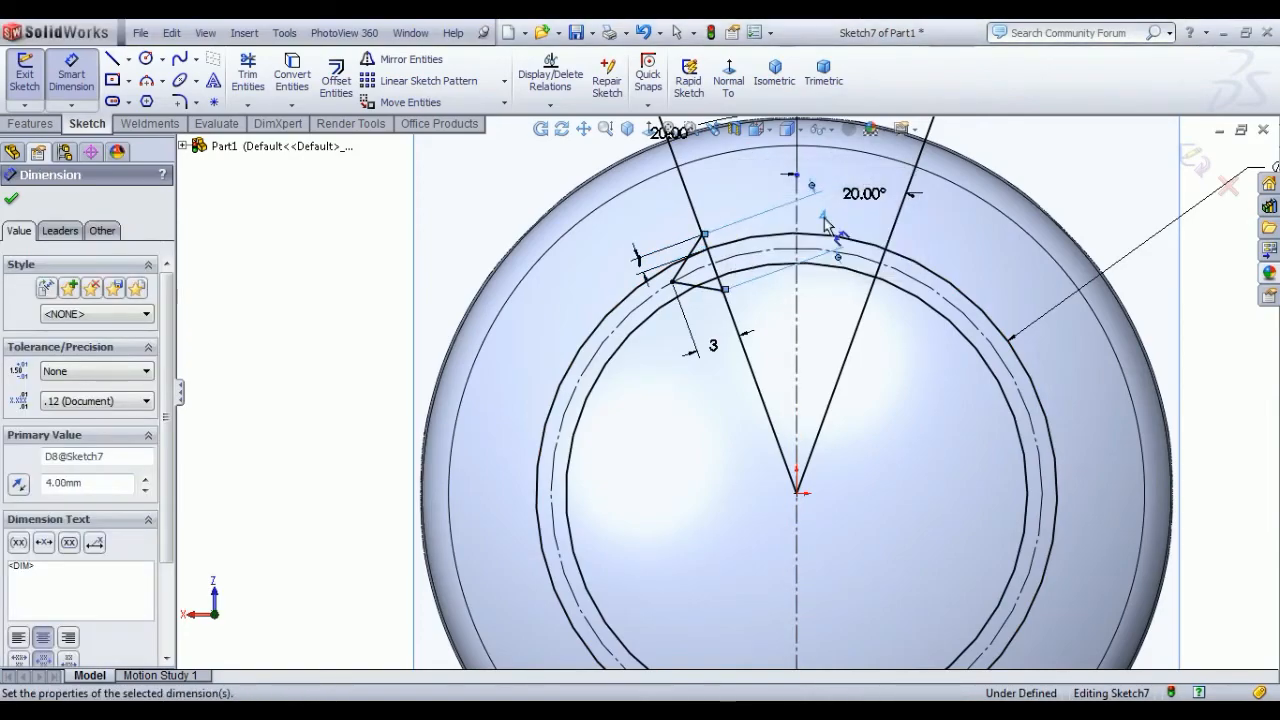
right_click(239, 262)
left_click(272, 271)
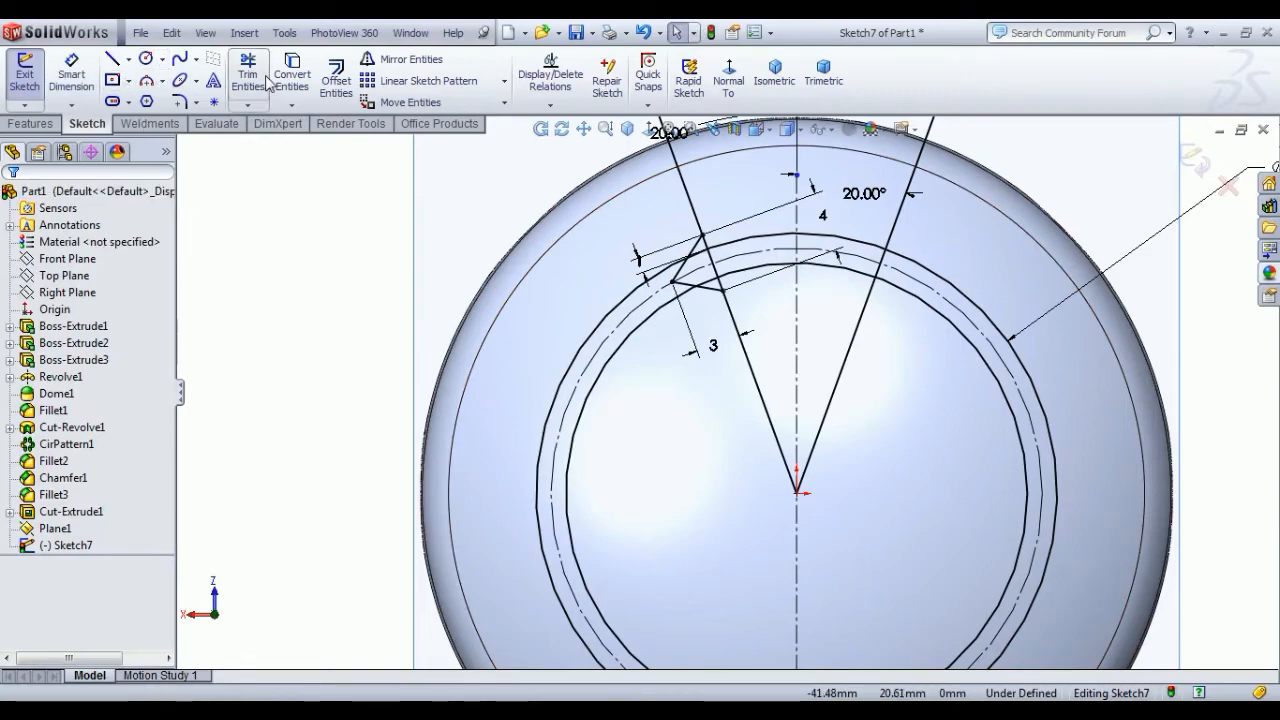
Step: Trim both V lines, keeping only the arrowhead's base on the left one and the piece between the solid circles on the right one
scroll(872, 440, "up", 2)
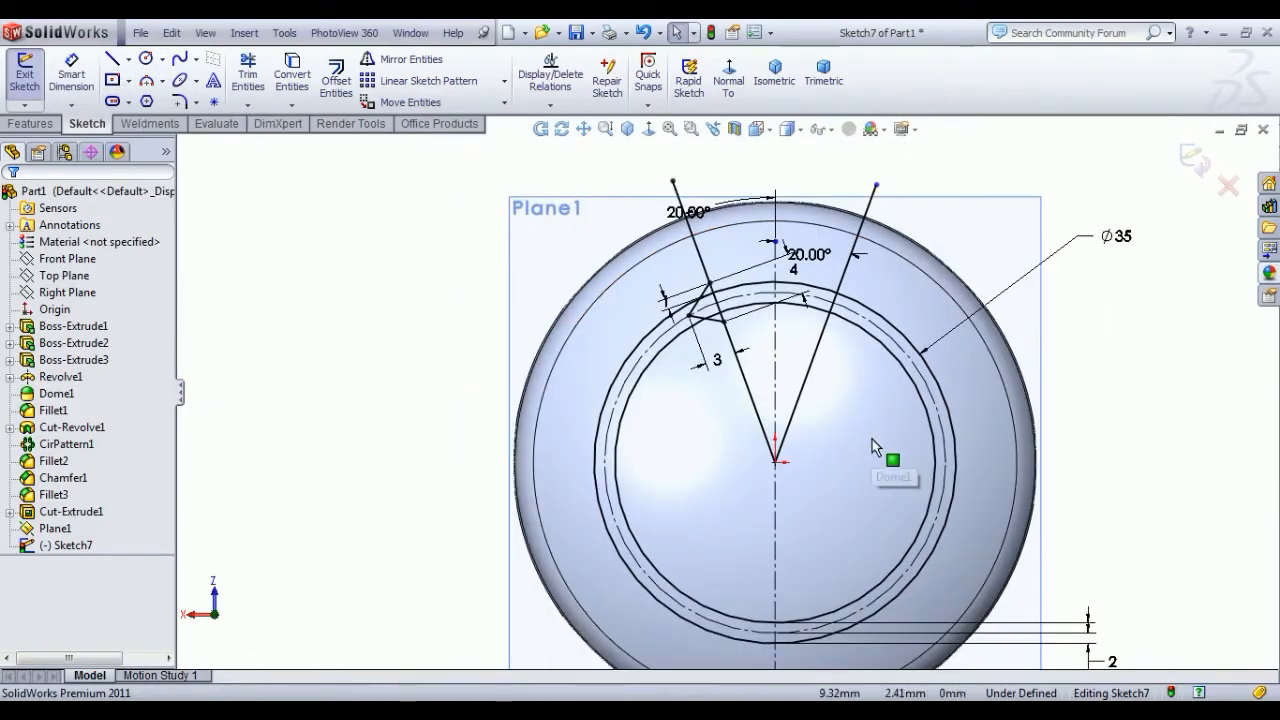
scroll(872, 439, "down", 2)
scroll(728, 451, "up", 3)
scroll(723, 400, "down", 3)
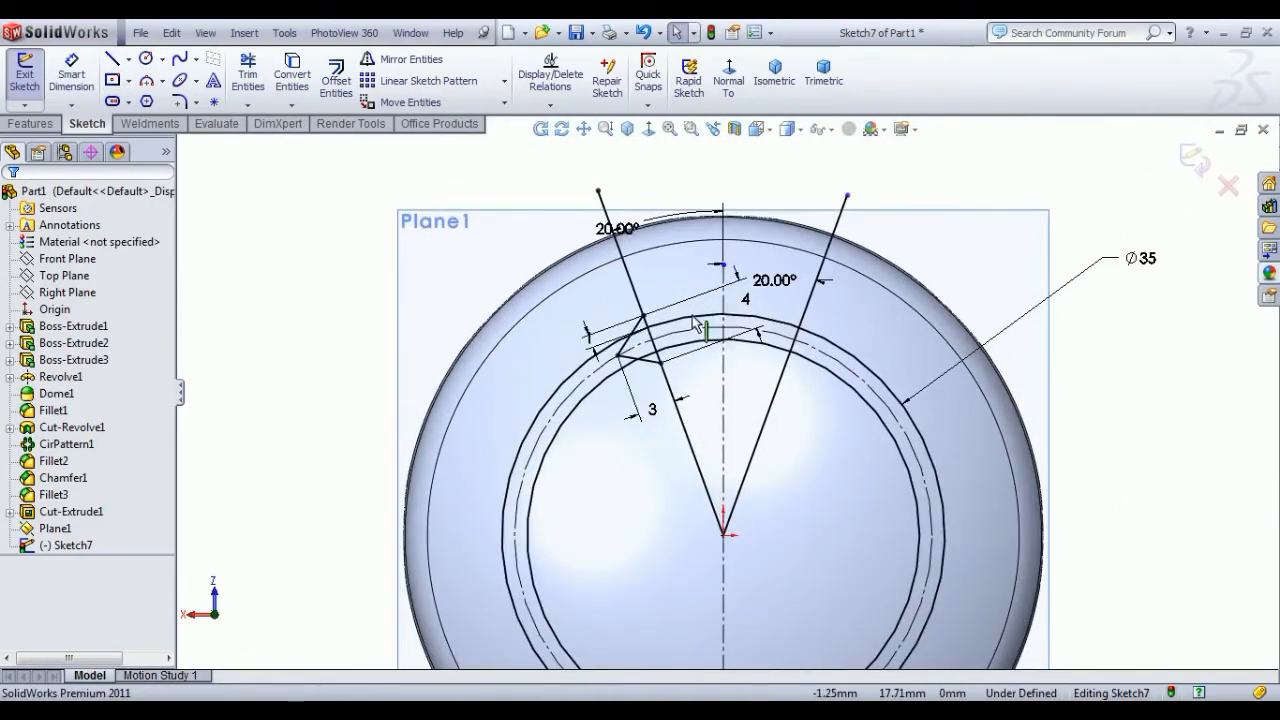
left_click(248, 72)
left_click_drag(649, 280, 656, 281)
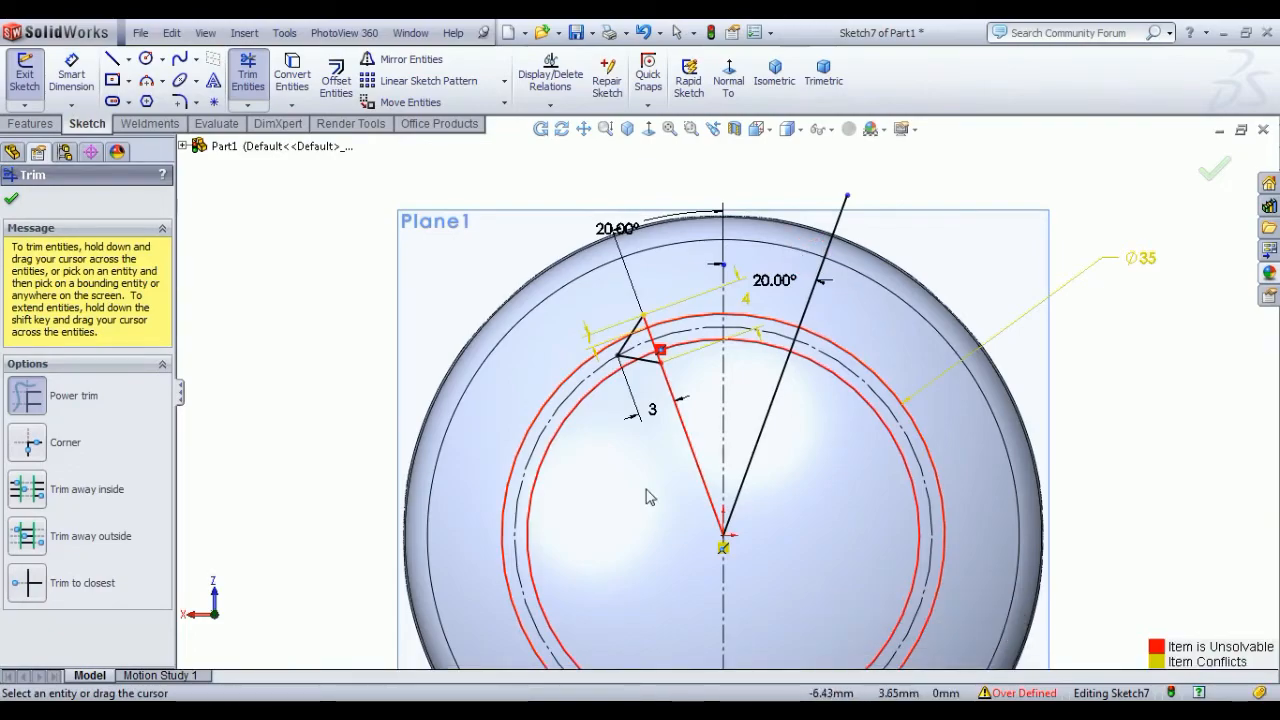
left_click_drag(697, 441, 697, 437)
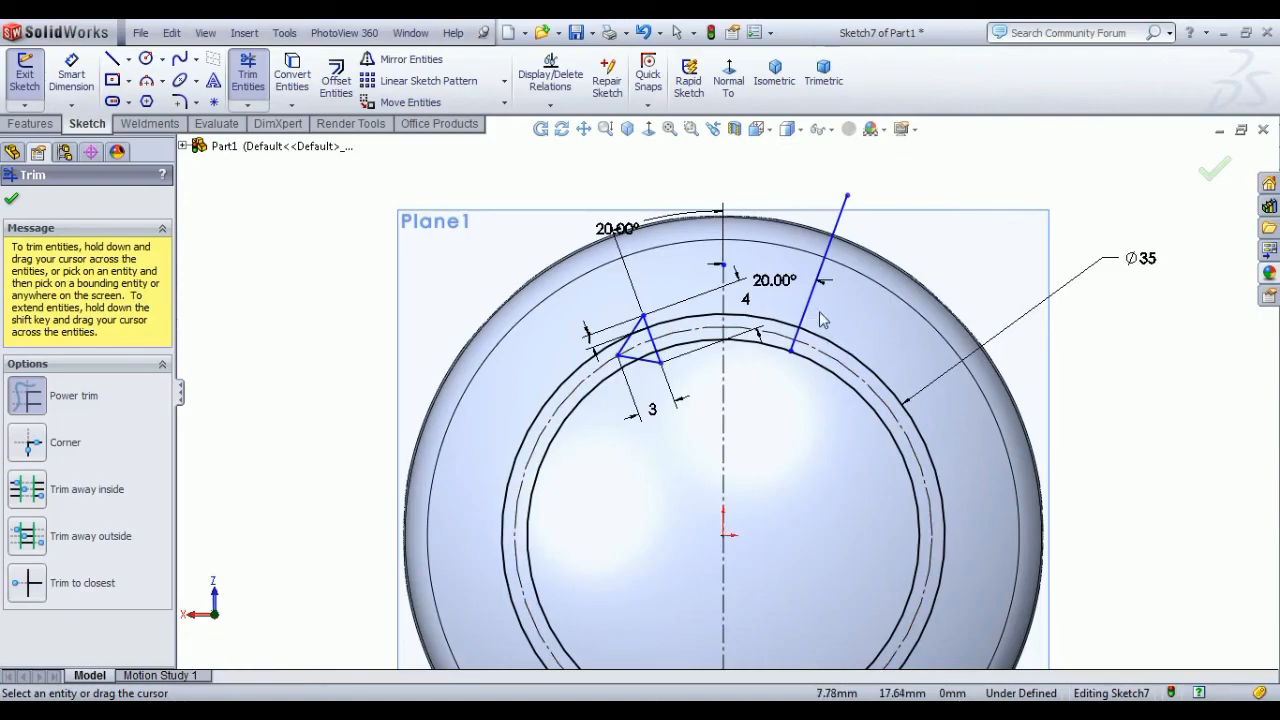
scroll(687, 367, "down", 5)
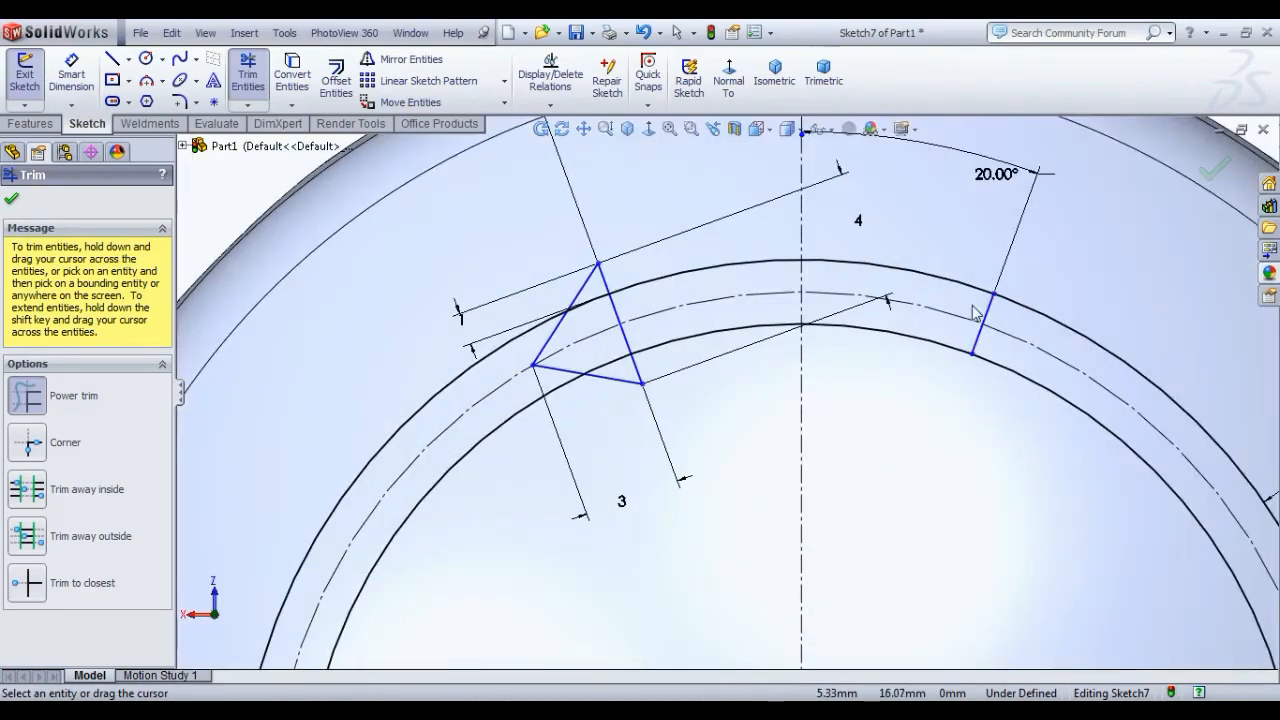
Step: Try to trim the arrowhead's base and the adjoining stretch of the construction circle between the two solid circles
left_click_drag(969, 332, 1069, 280, "shift")
key("Escape")
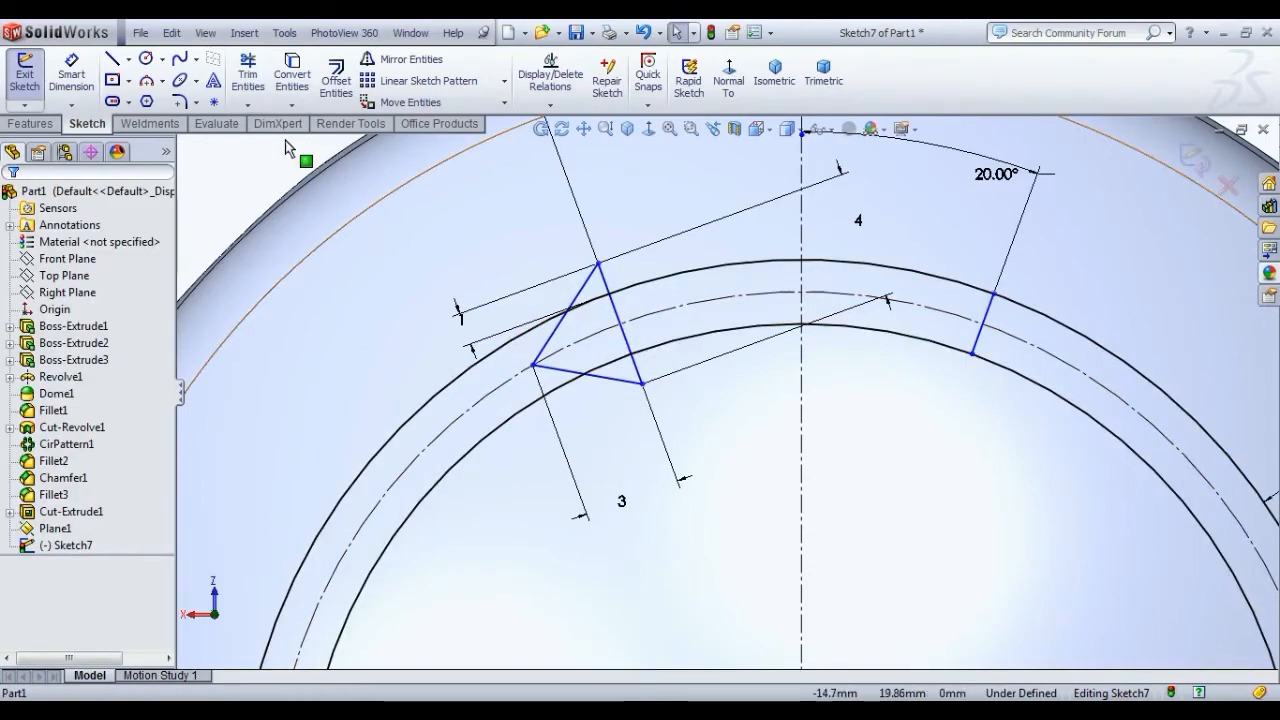
left_click(248, 75)
left_click_drag(596, 322, 640, 327)
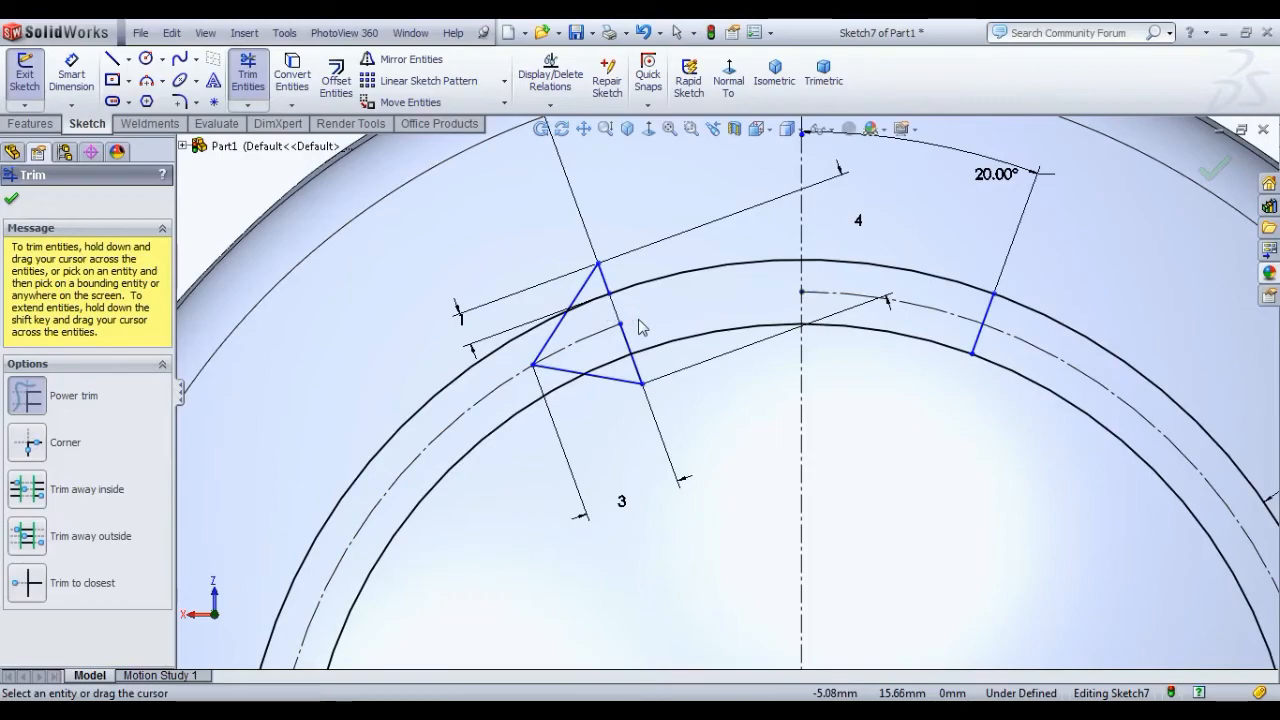
key("Escape")
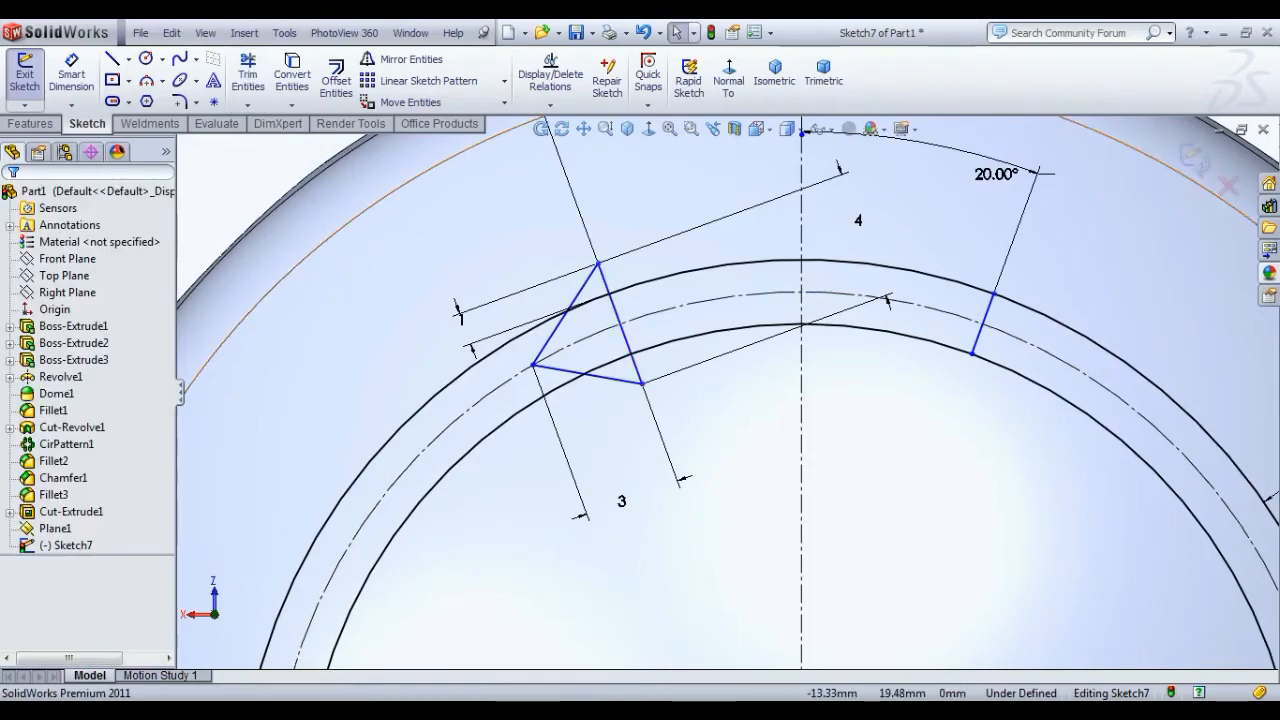
Step: Trim away the middle of the arrowhead's base between the inner and outer solid circles
left_click(242, 74)
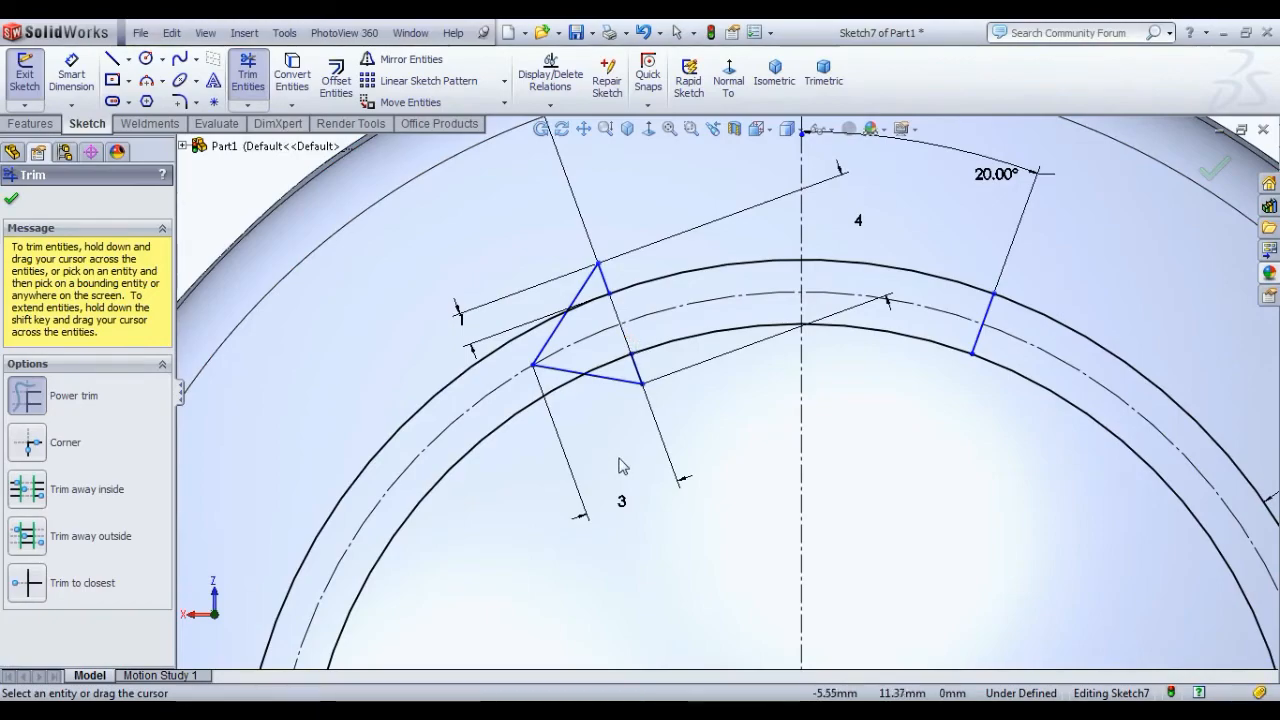
scroll(577, 457, "up", 3)
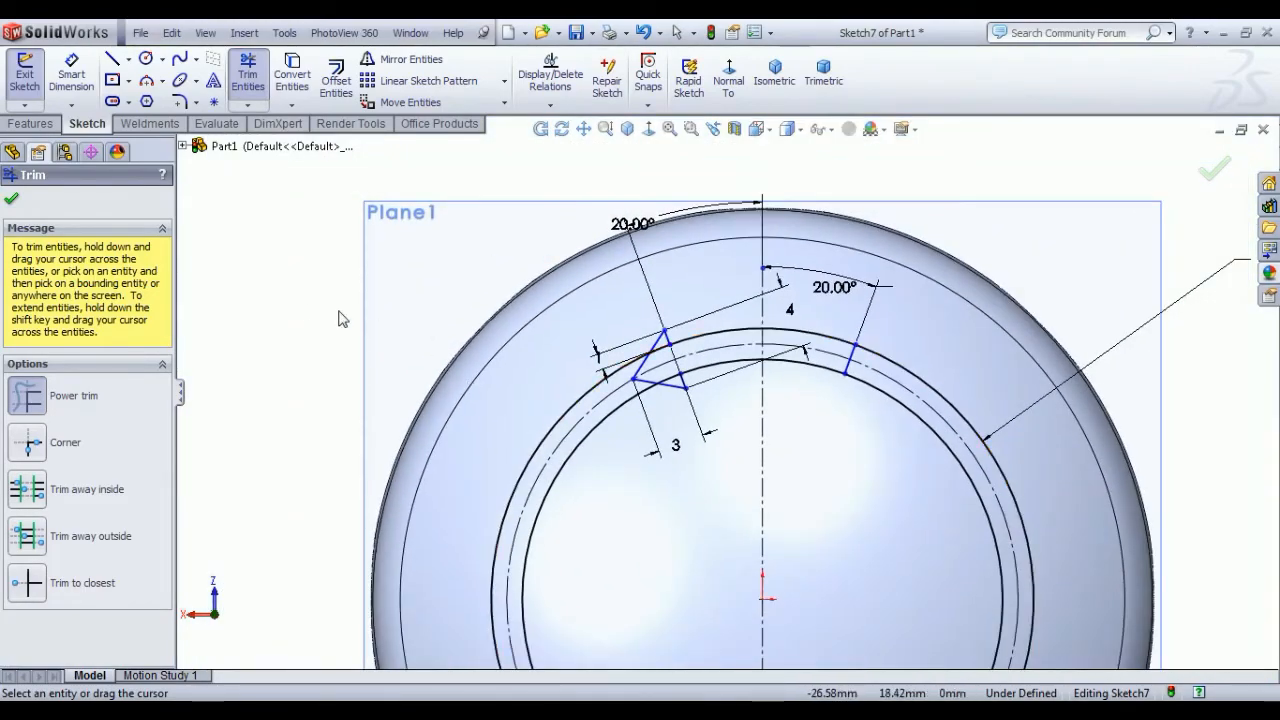
right_click(298, 294)
left_click(343, 306)
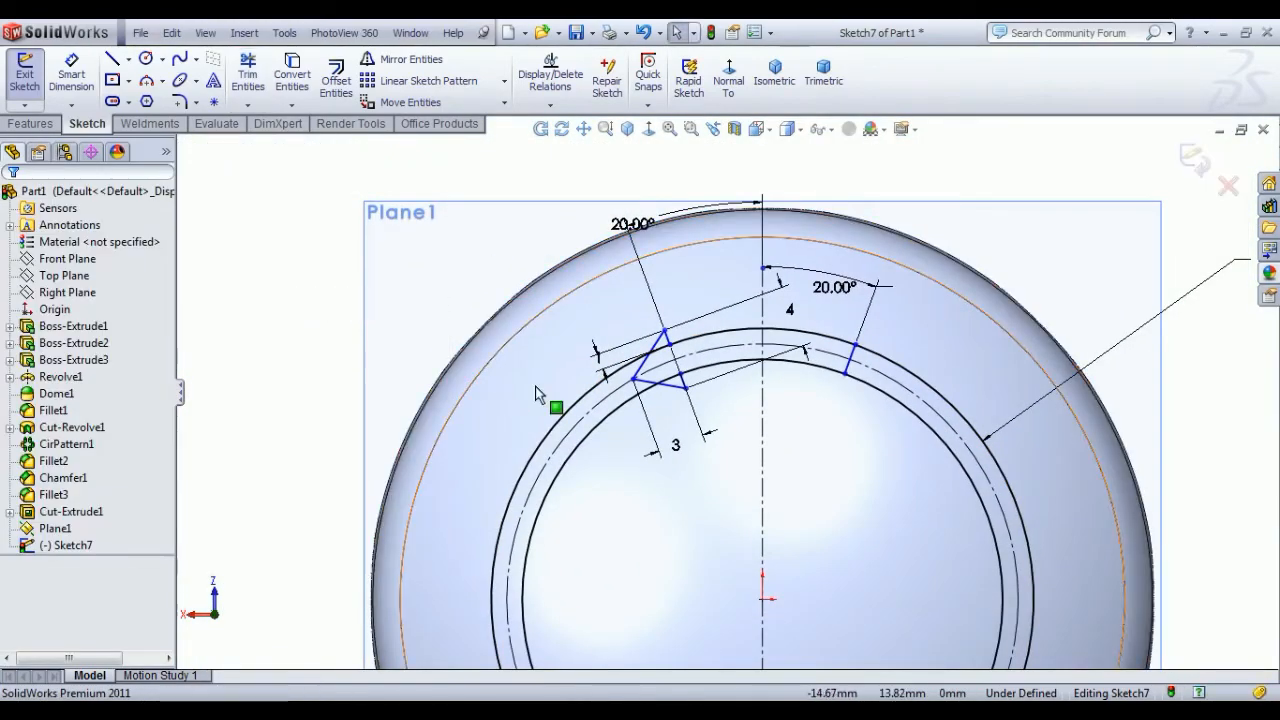
Step: Replace the angle dimension between the upper-left arrowhead's base and the vertical centerline with a new 20° one
left_click(633, 224)
left_click(586, 243)
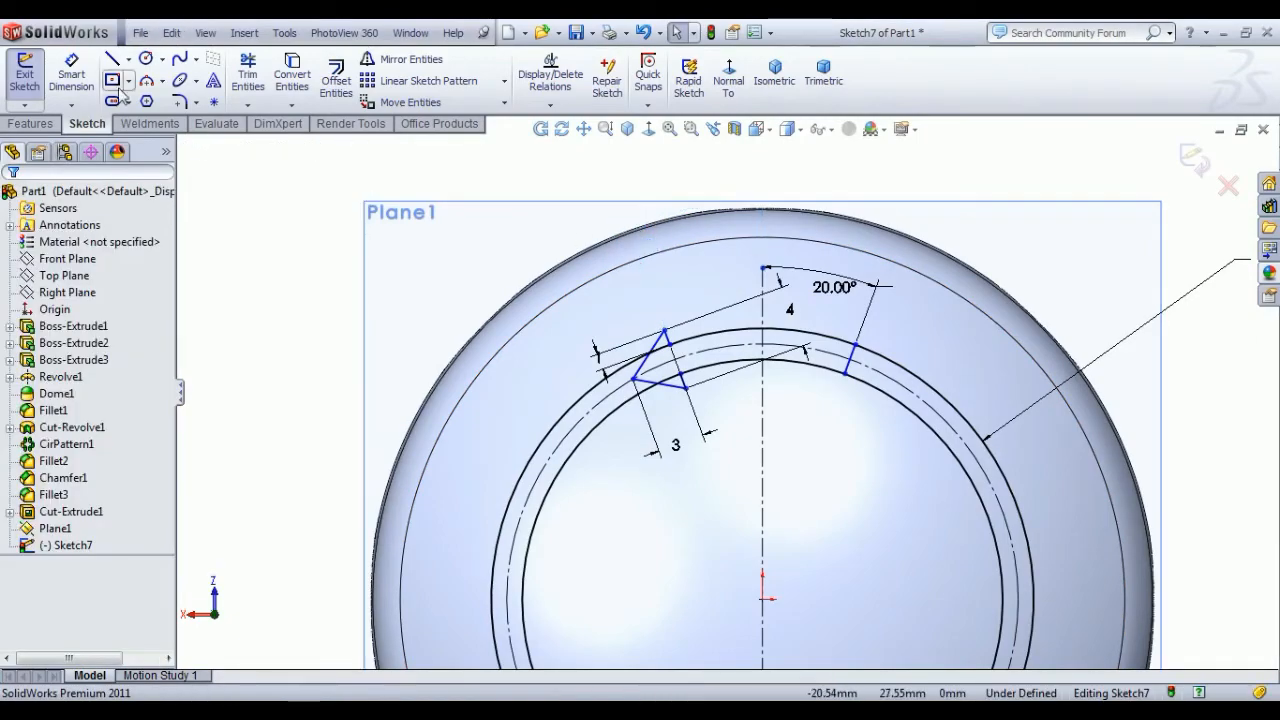
left_click(71, 74)
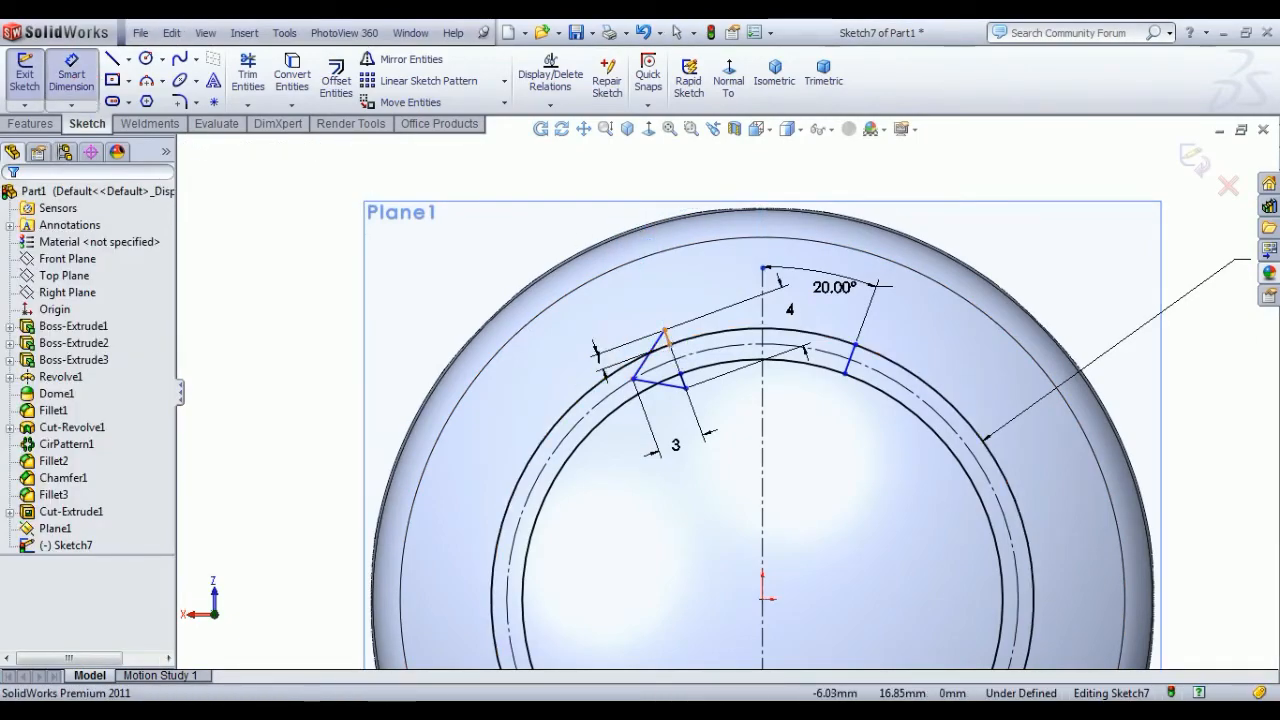
scroll(662, 336, "down", 6)
left_click(692, 346)
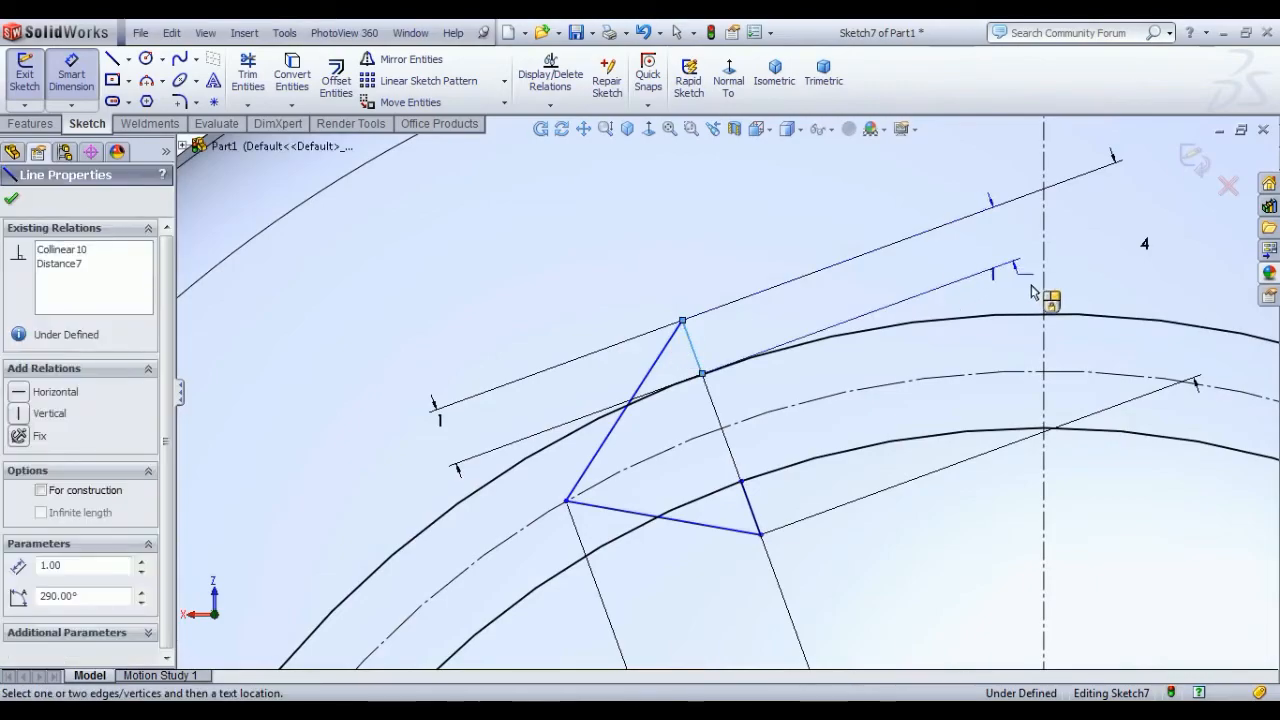
left_click(1044, 292)
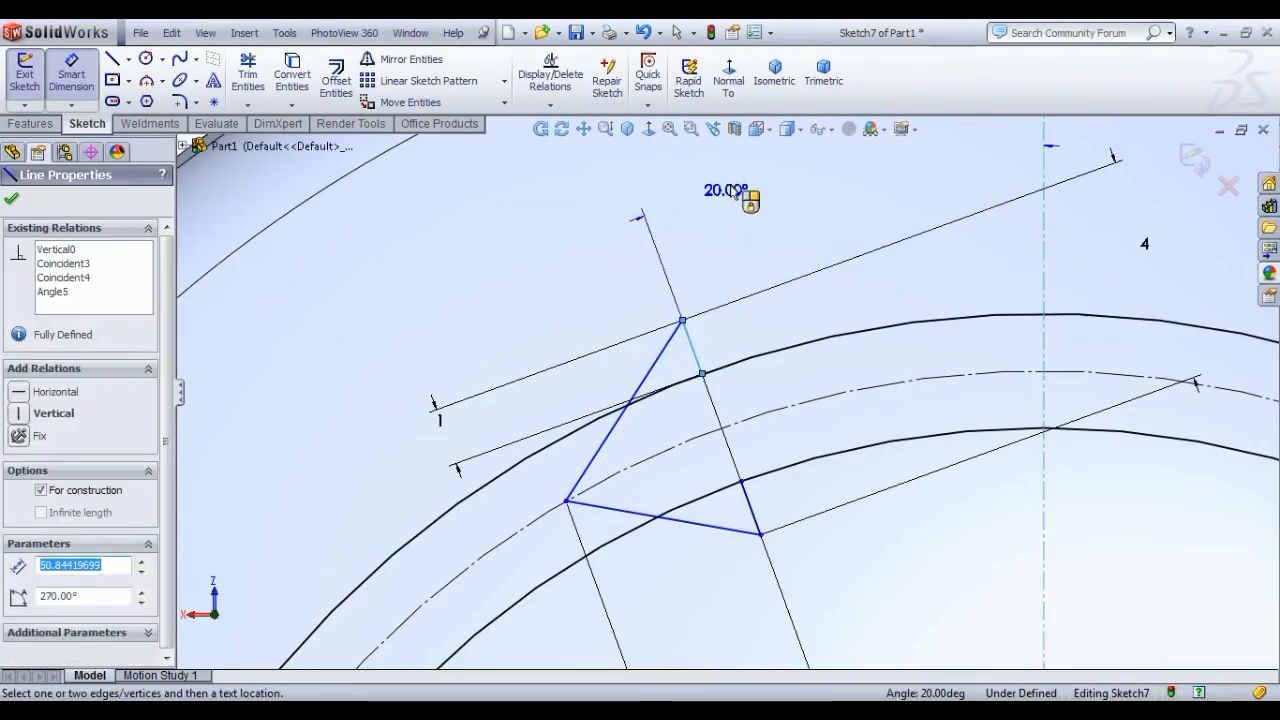
left_click(735, 188)
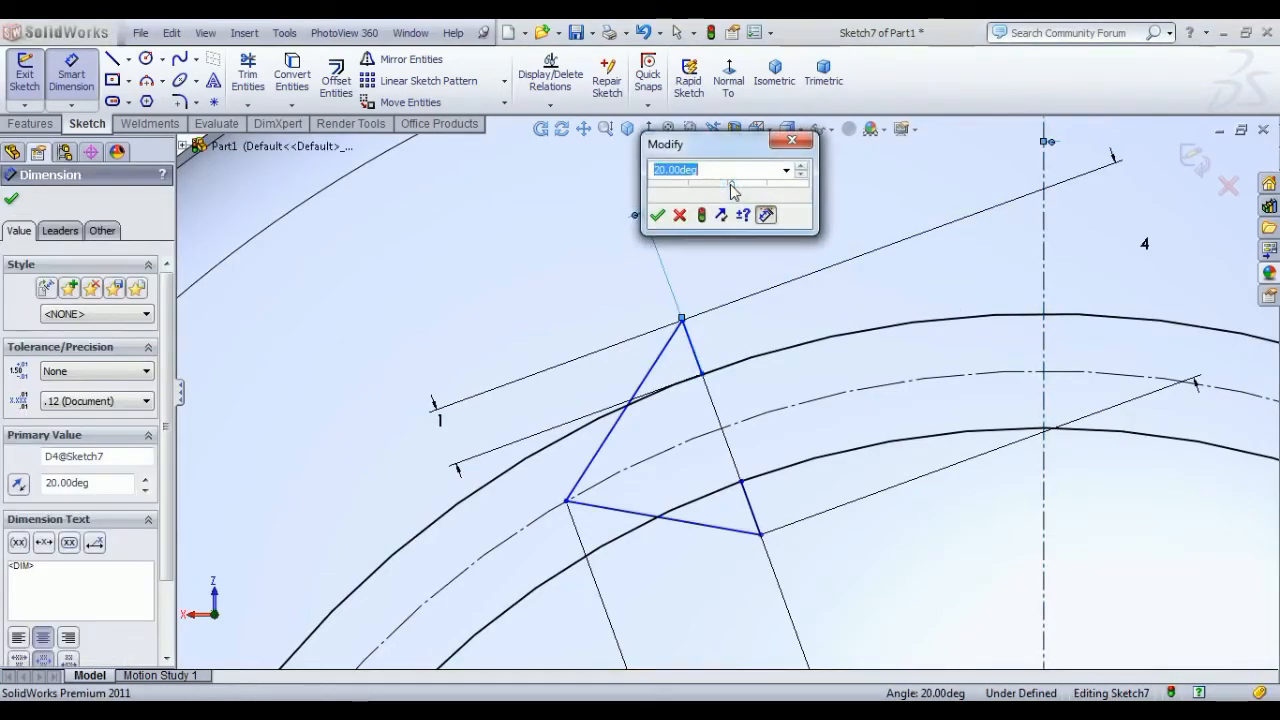
type("20")
key("Return")
scroll(730, 328, "up", 3)
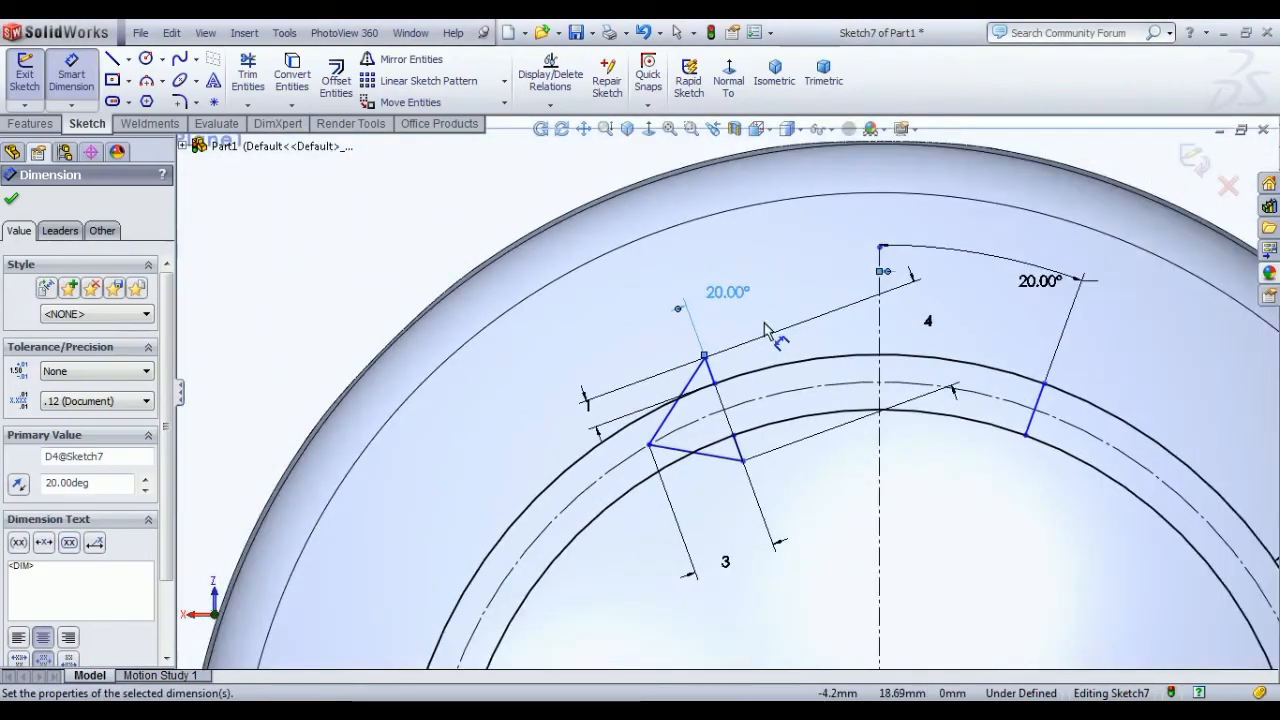
right_click(242, 206)
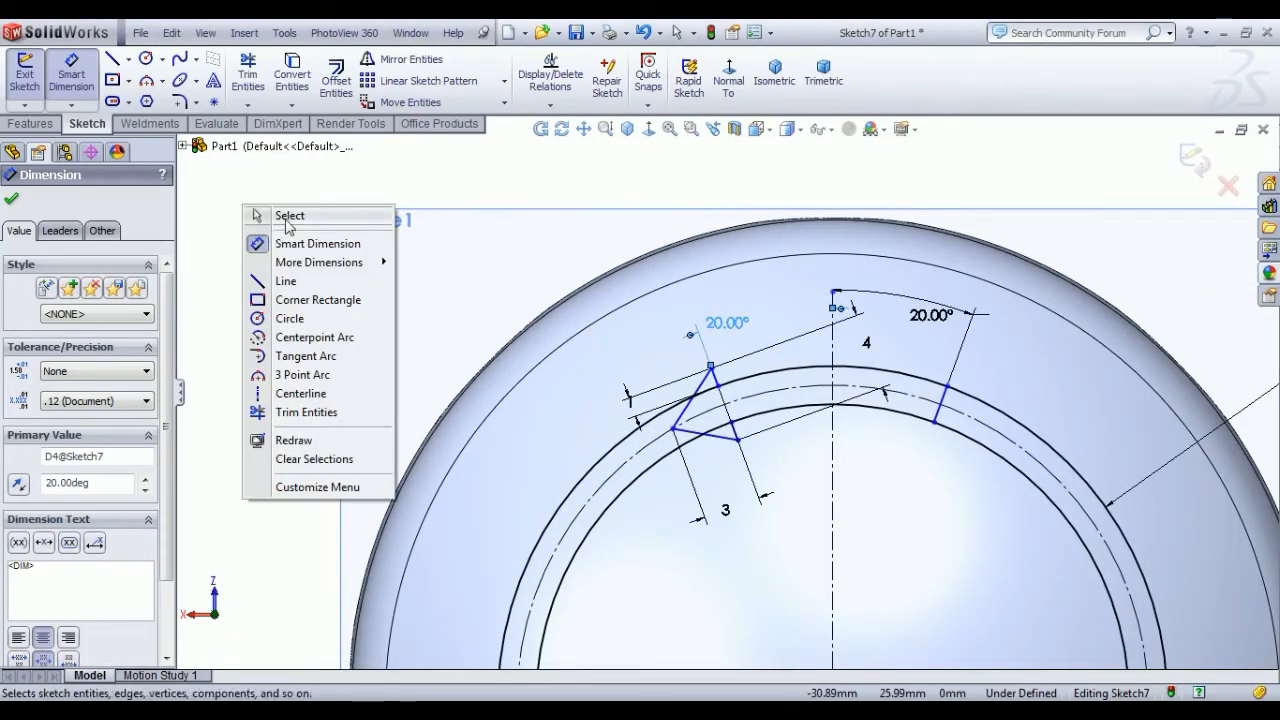
left_click(286, 214)
Step: Sketch an inverted V of two solid lines from the origin past the lower circles, about 28° and 26° from the vertical centerline
scroll(725, 400, "up", 2)
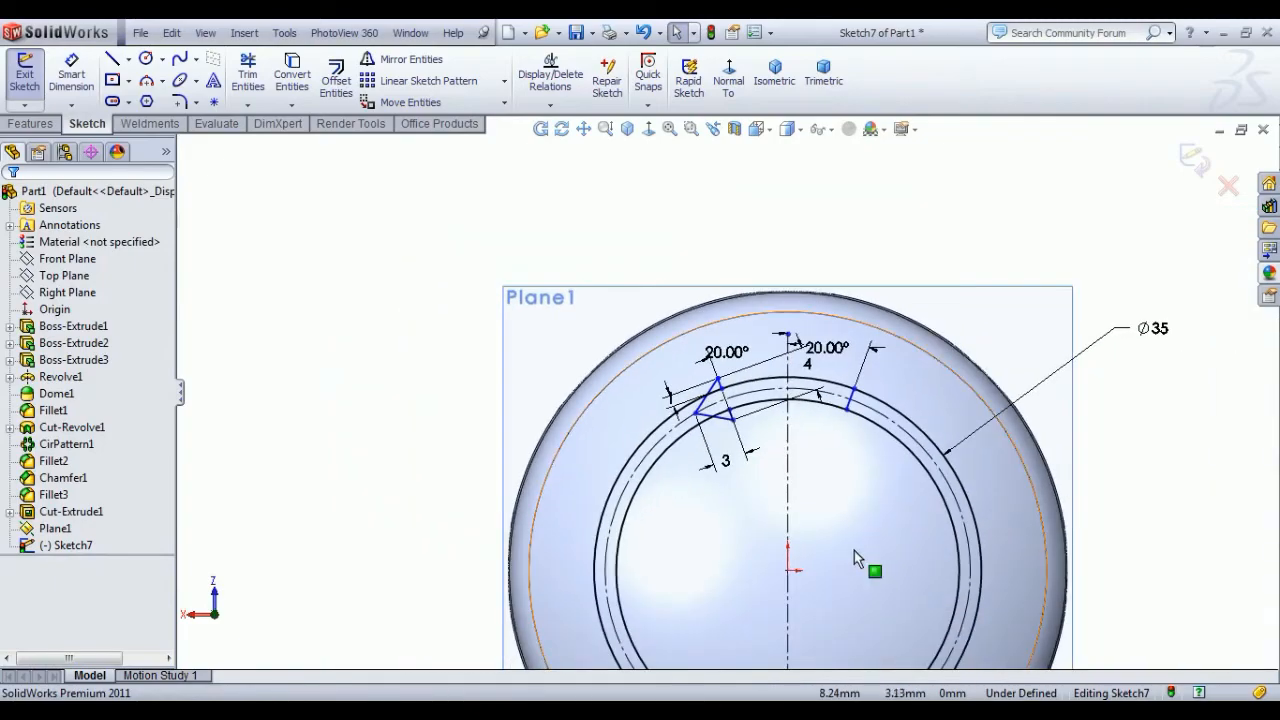
scroll(808, 609, "up", 4)
scroll(770, 610, "down", 2)
scroll(775, 610, "down", 1)
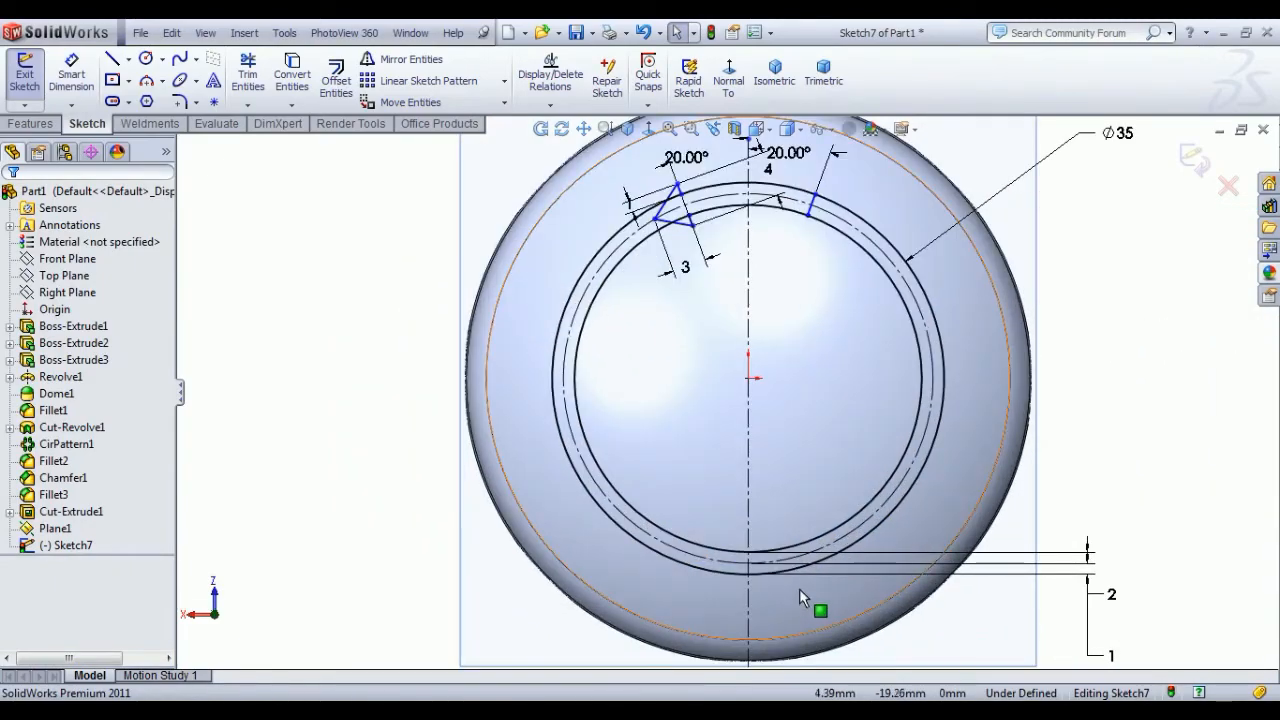
left_click(114, 60)
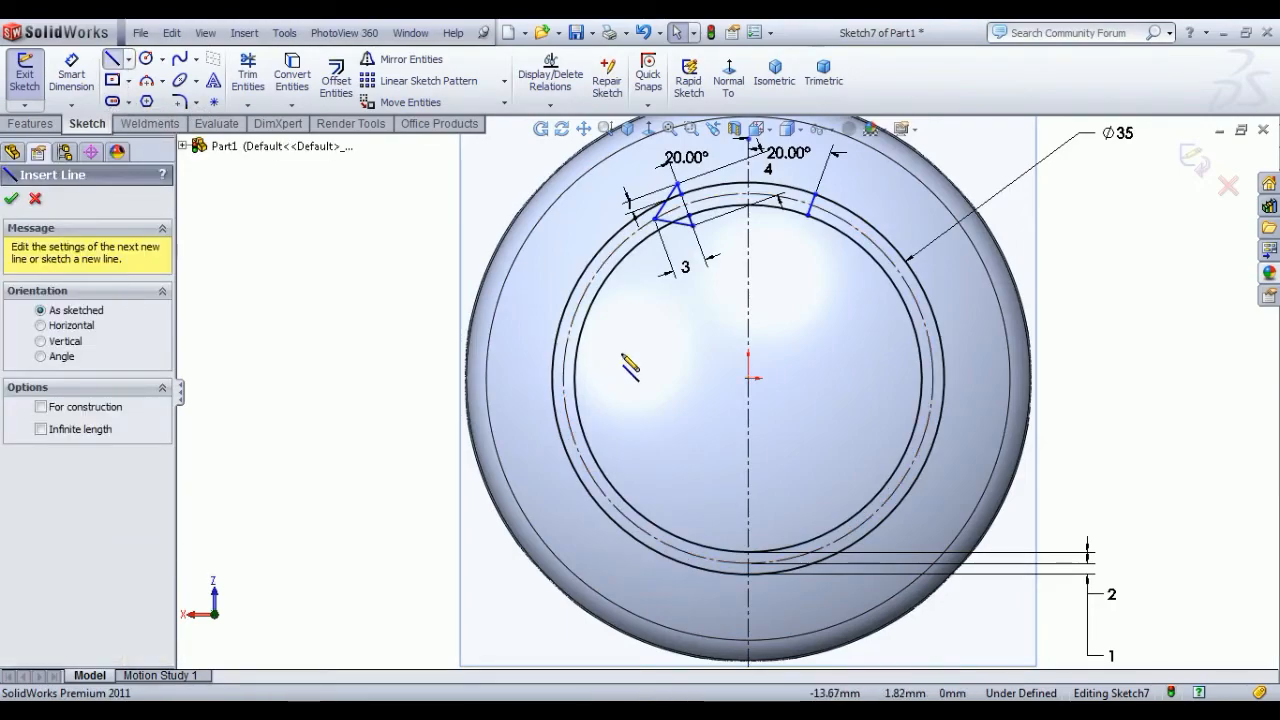
left_click(634, 592)
left_click(748, 380)
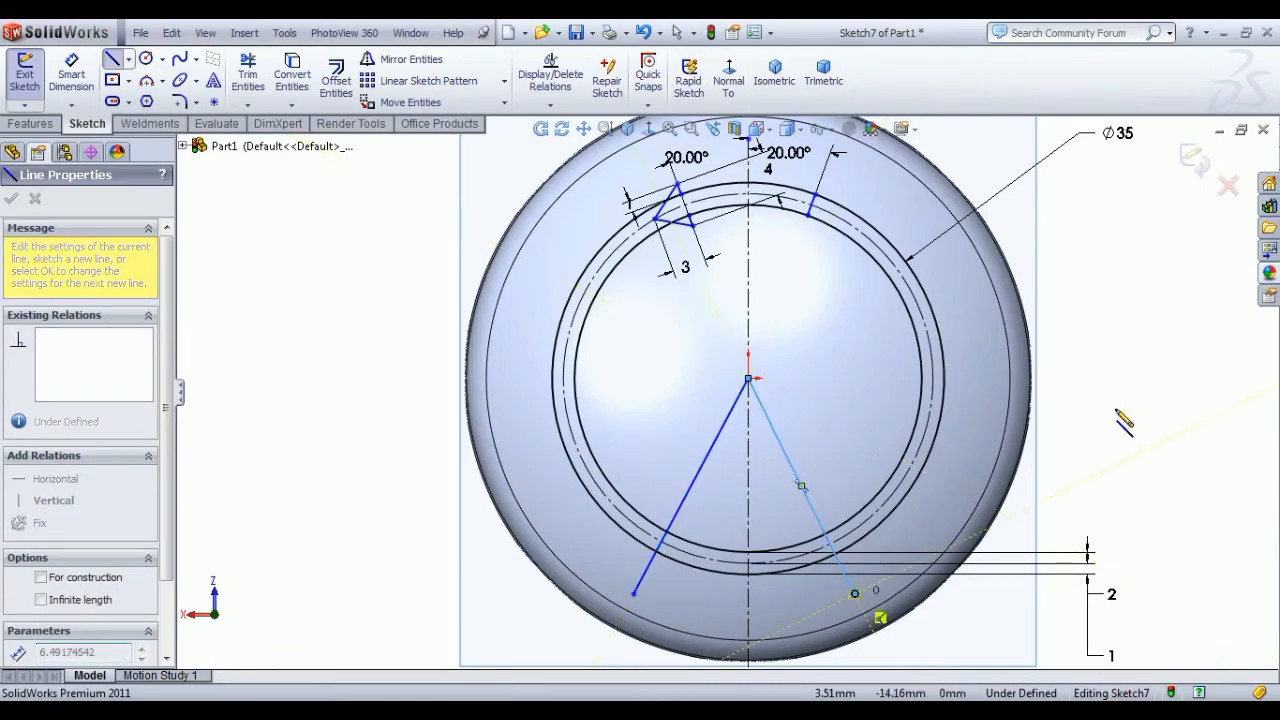
right_click(1225, 400)
left_click(1225, 375)
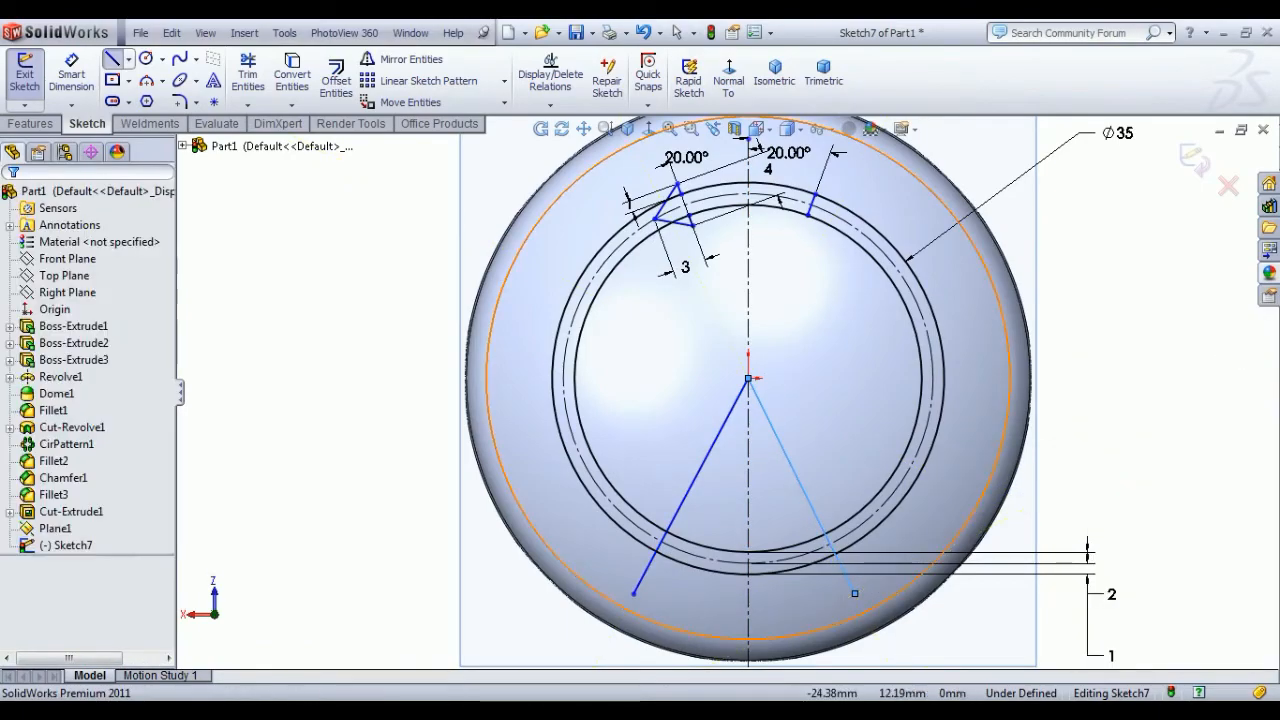
Step: Dimension the angle between the inverted V's left line and the vertical centerline as 20°
left_click(71, 75)
left_click(672, 520)
left_click(748, 505)
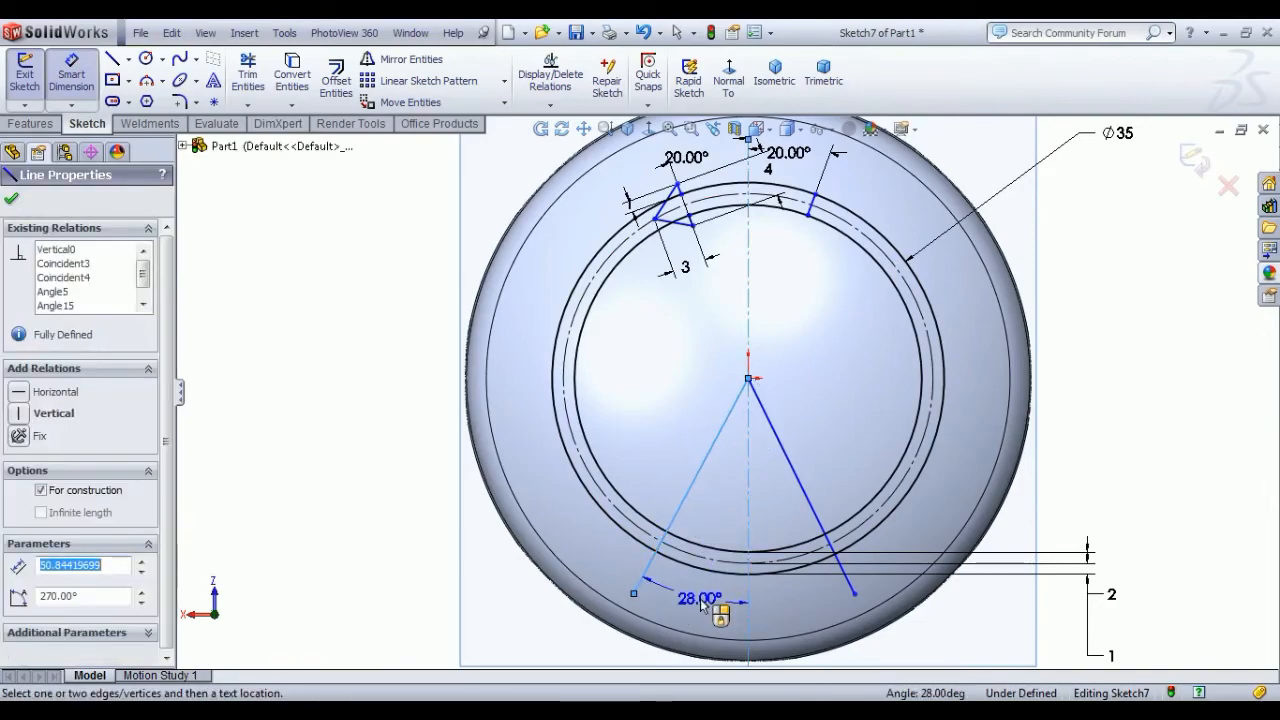
scroll(703, 604, "up", 2)
left_click(700, 585)
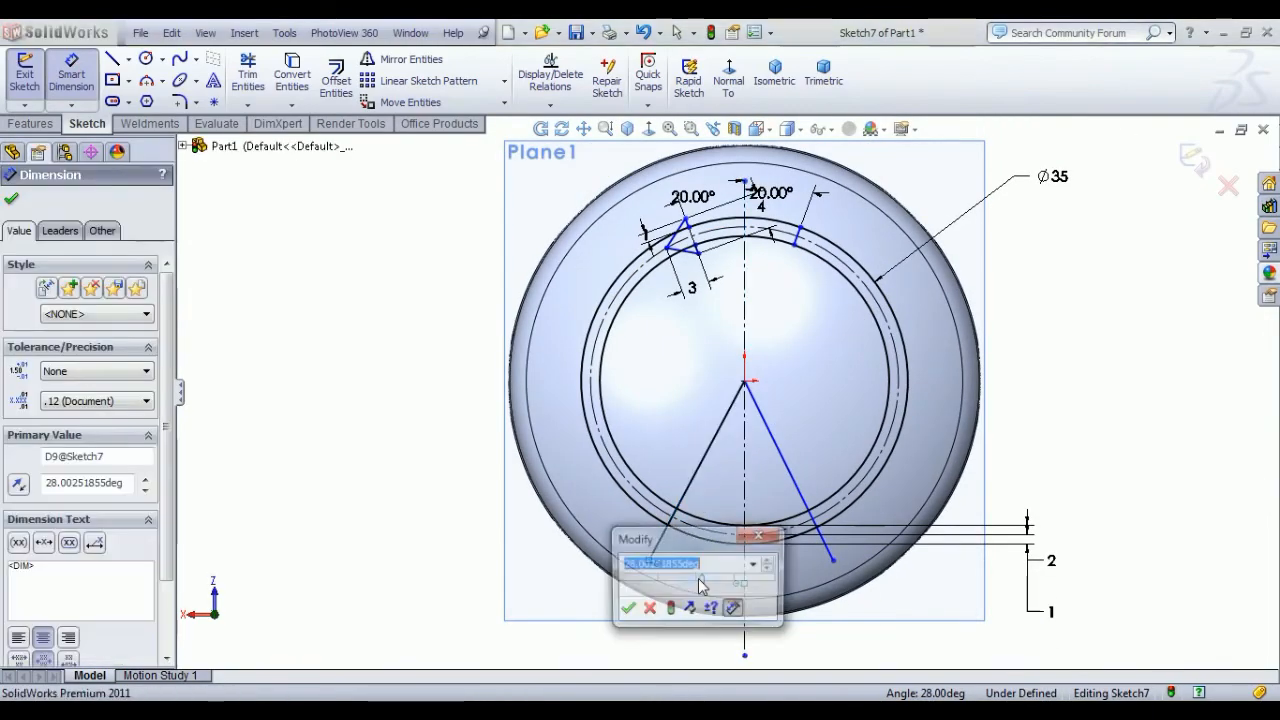
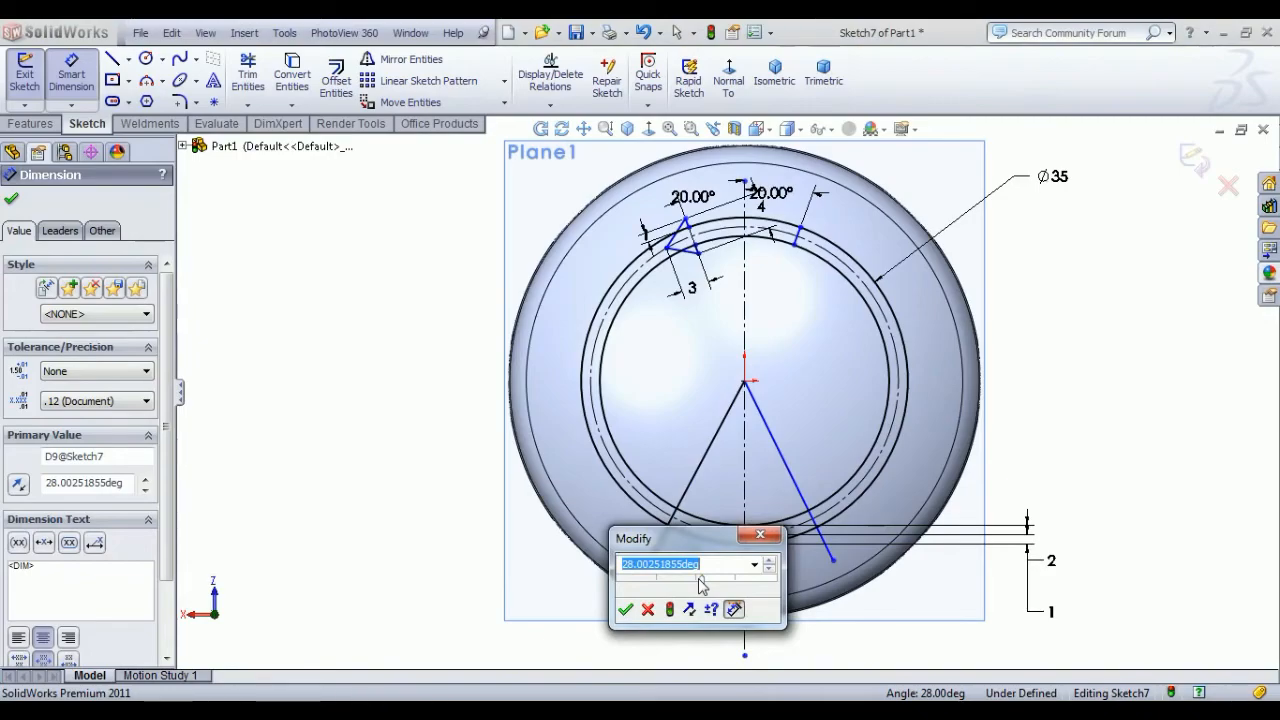
type("20")
key("Return")
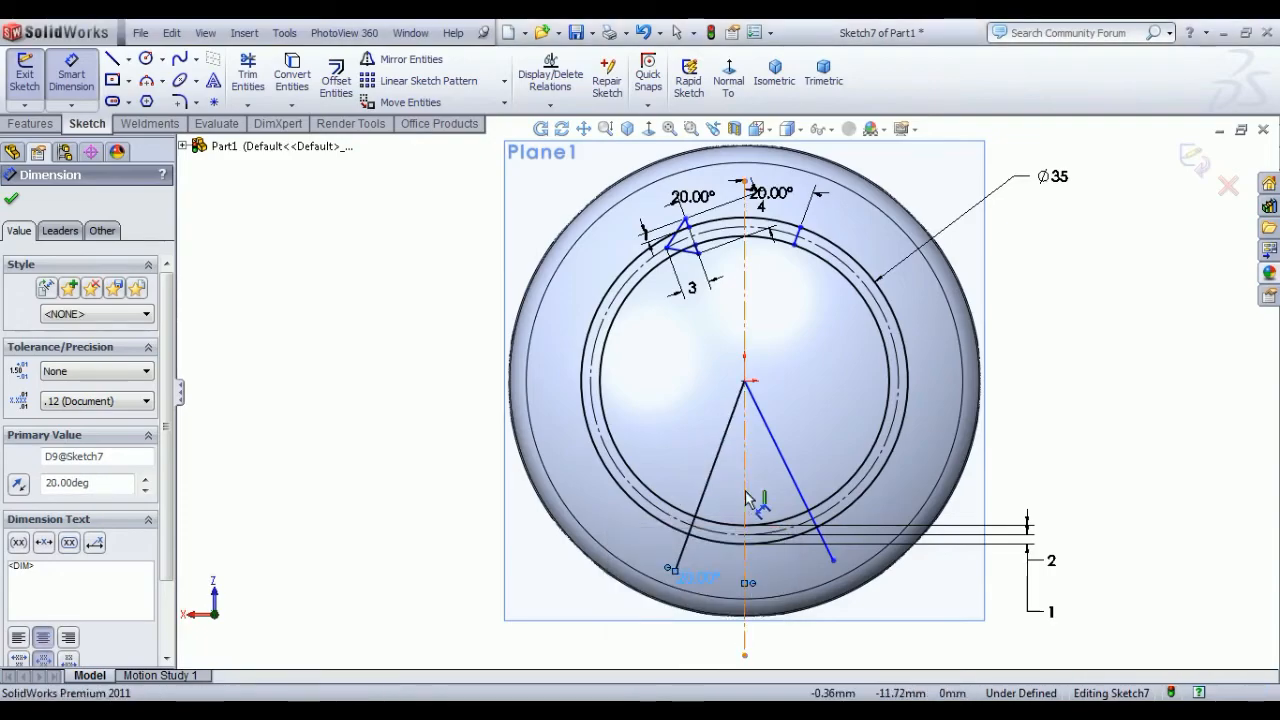
Step: Dimension the angle between the inverted V's right line and the vertical centerline as 20°
left_click(790, 475)
left_click(745, 430)
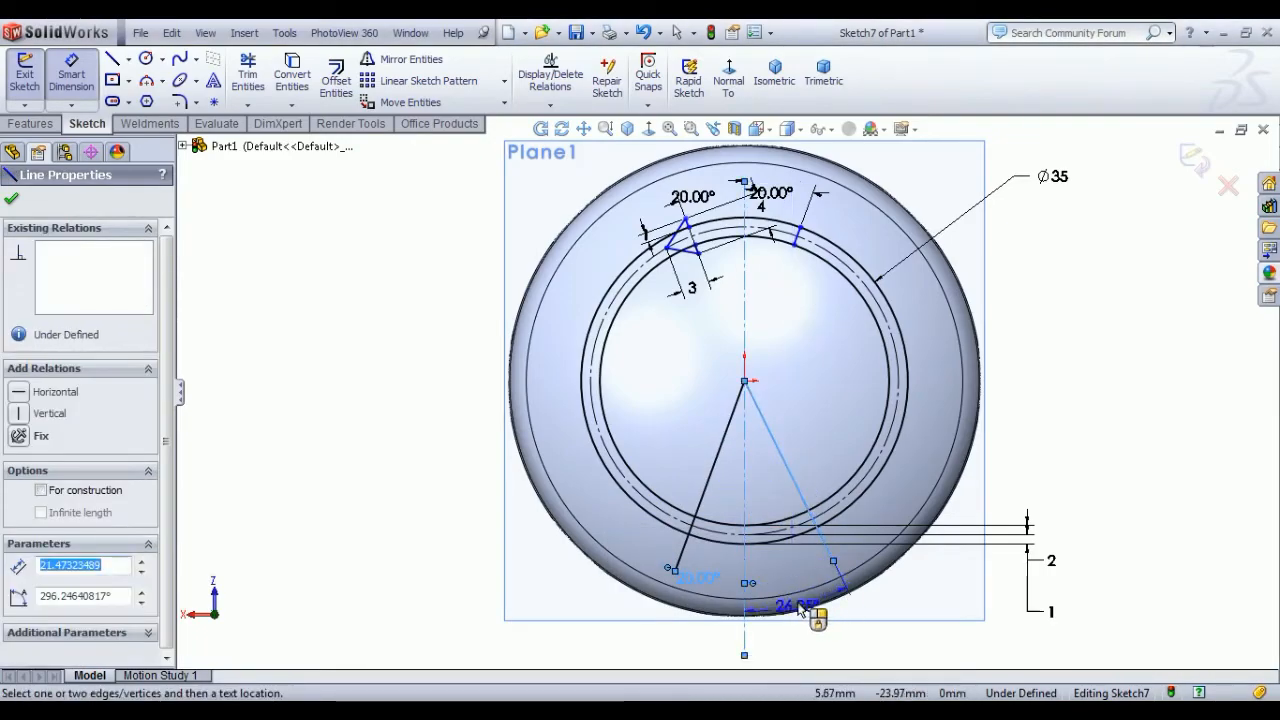
left_click(810, 595)
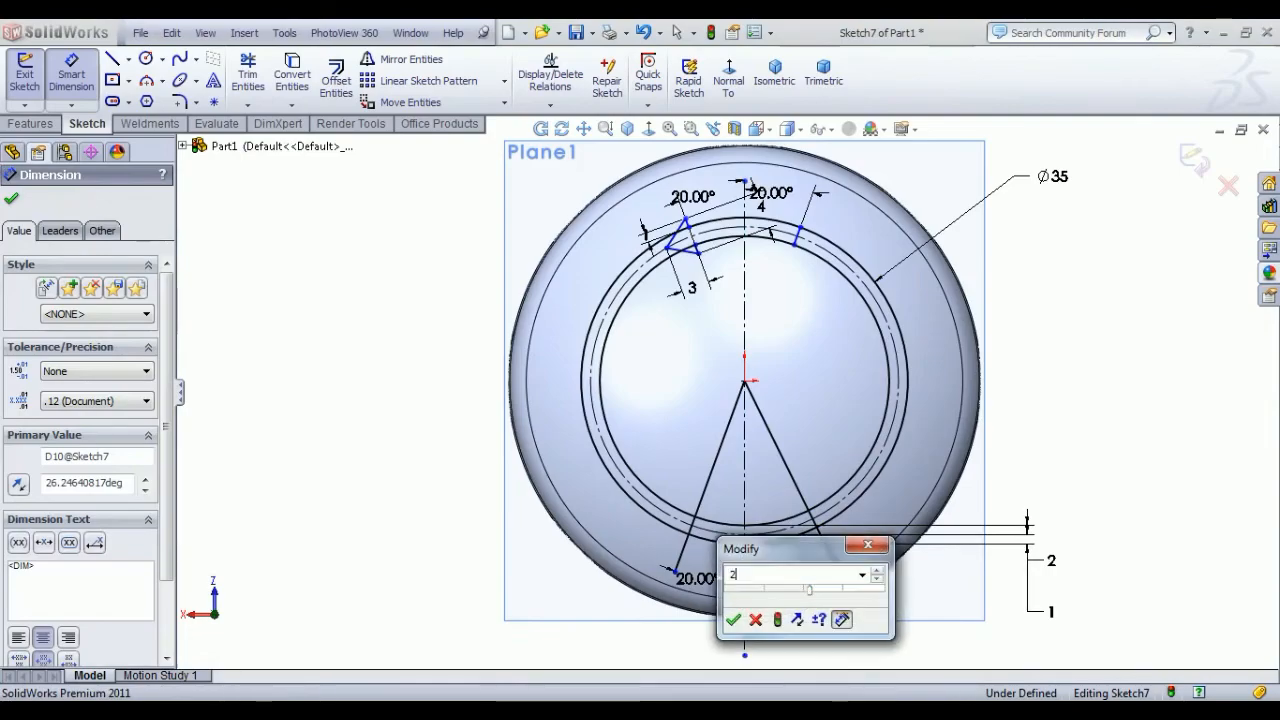
type("20")
key("Return")
right_click(1042, 380)
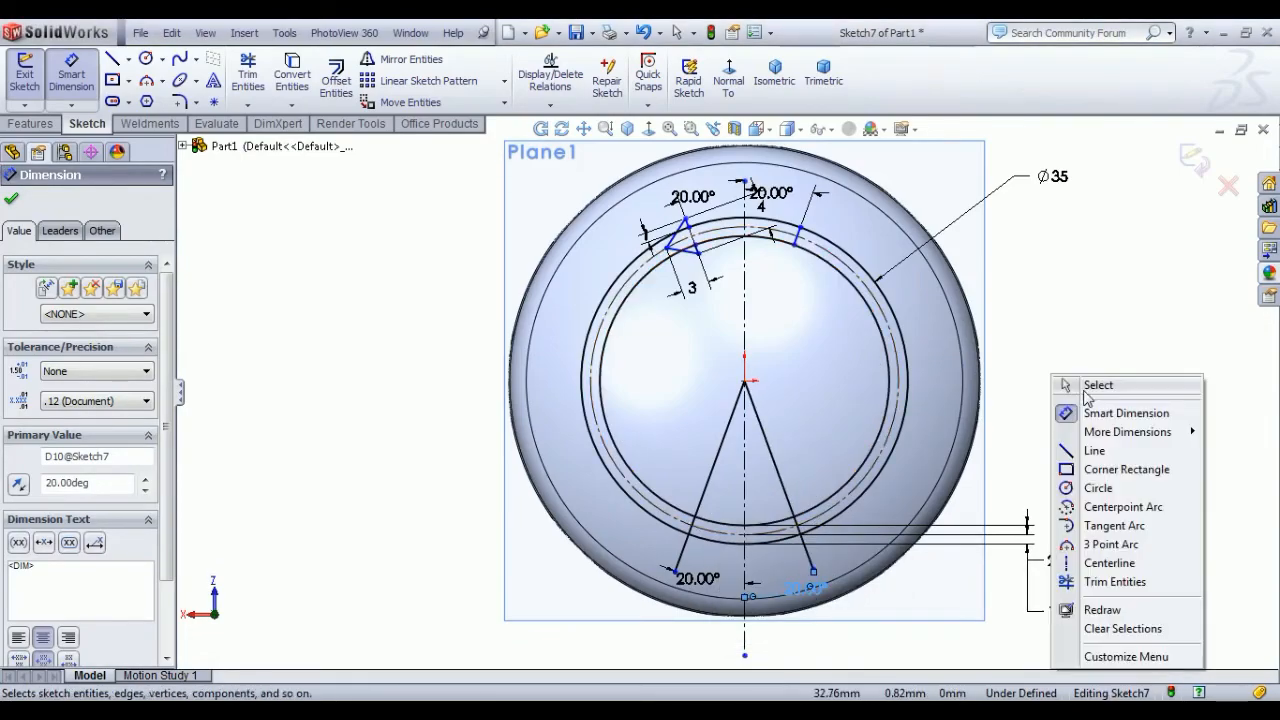
left_click(1068, 386)
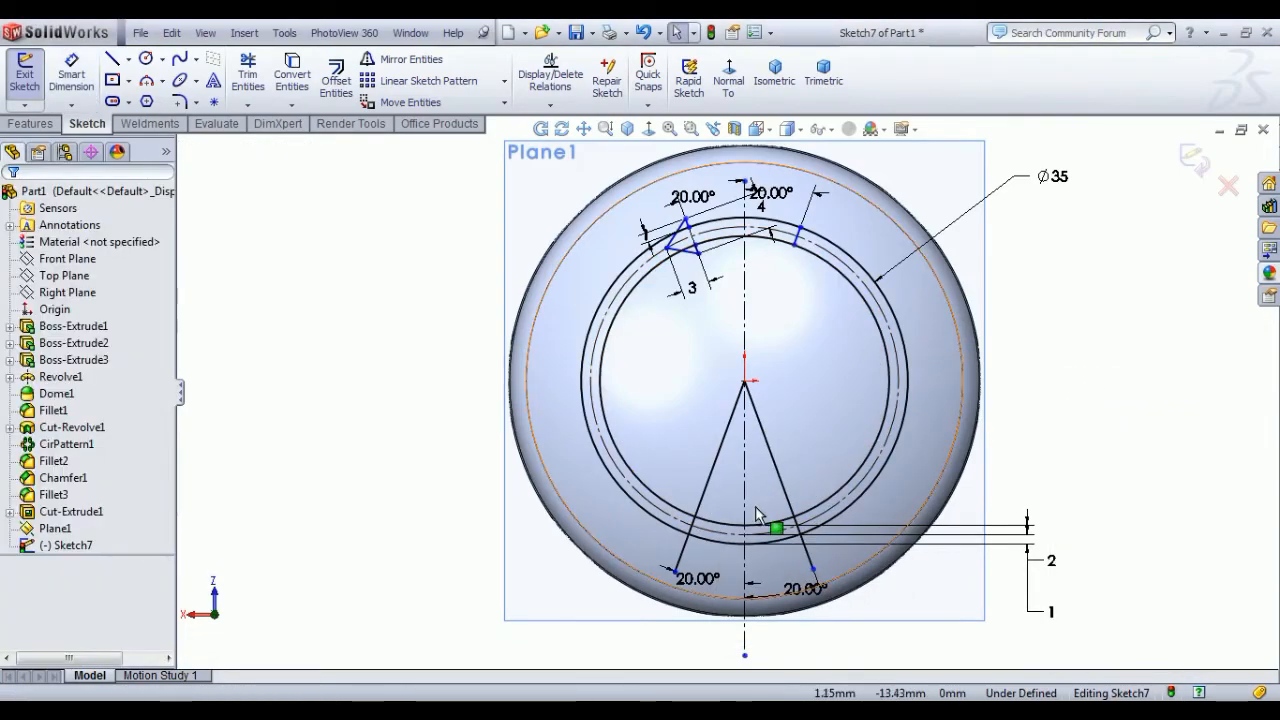
Step: Sketch an arrowhead's two sides from the lower right V line, meeting at a tip on the construction circle about 4.3 mm from that line
scroll(760, 505, "down", 3)
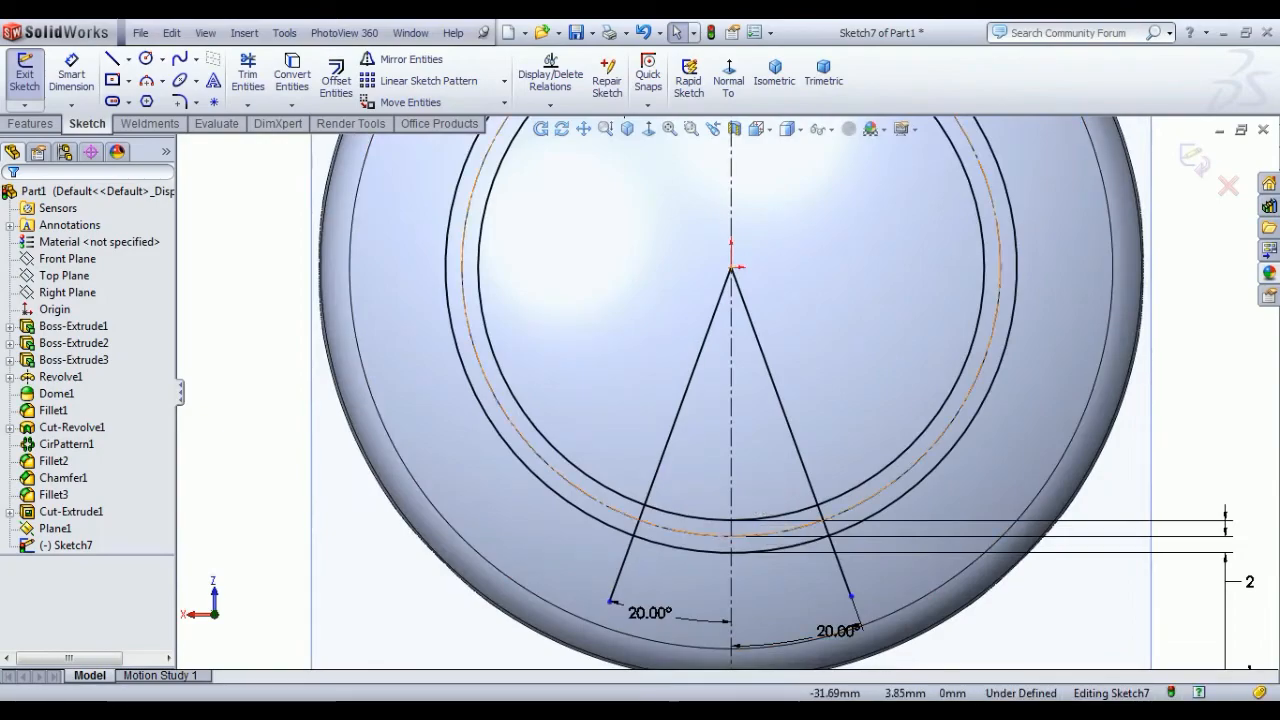
left_click(115, 66)
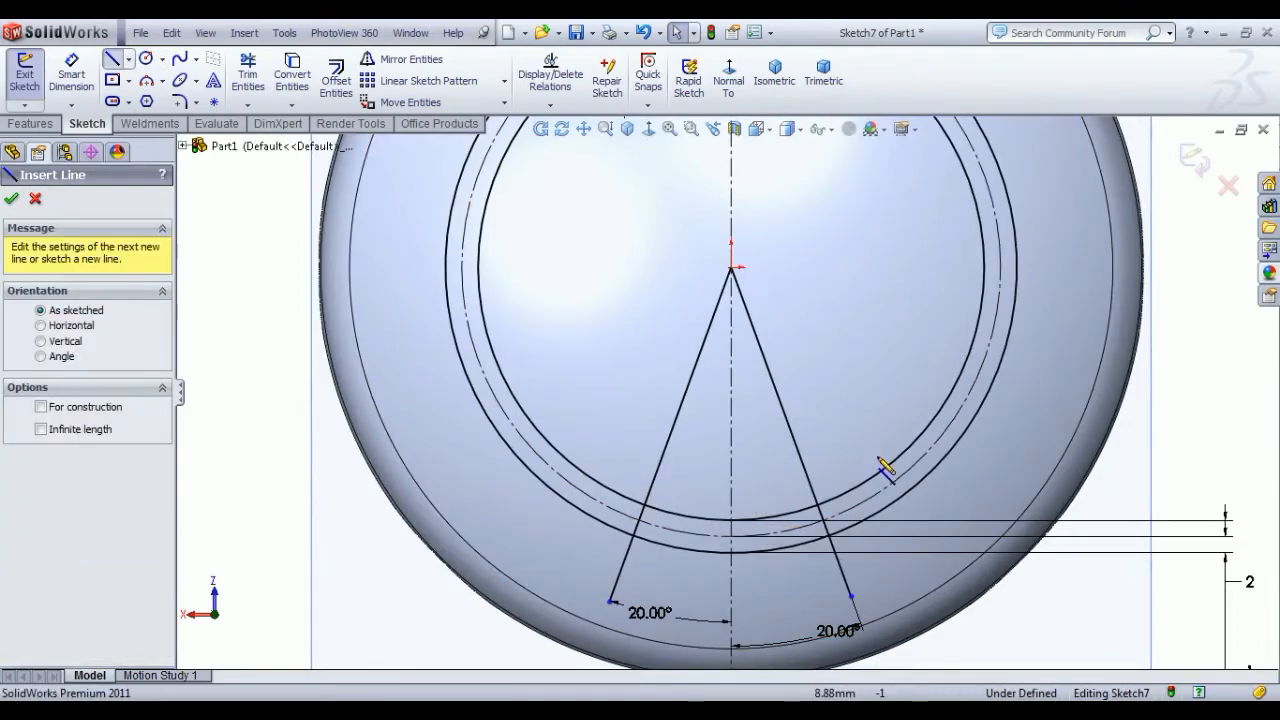
left_click(819, 488)
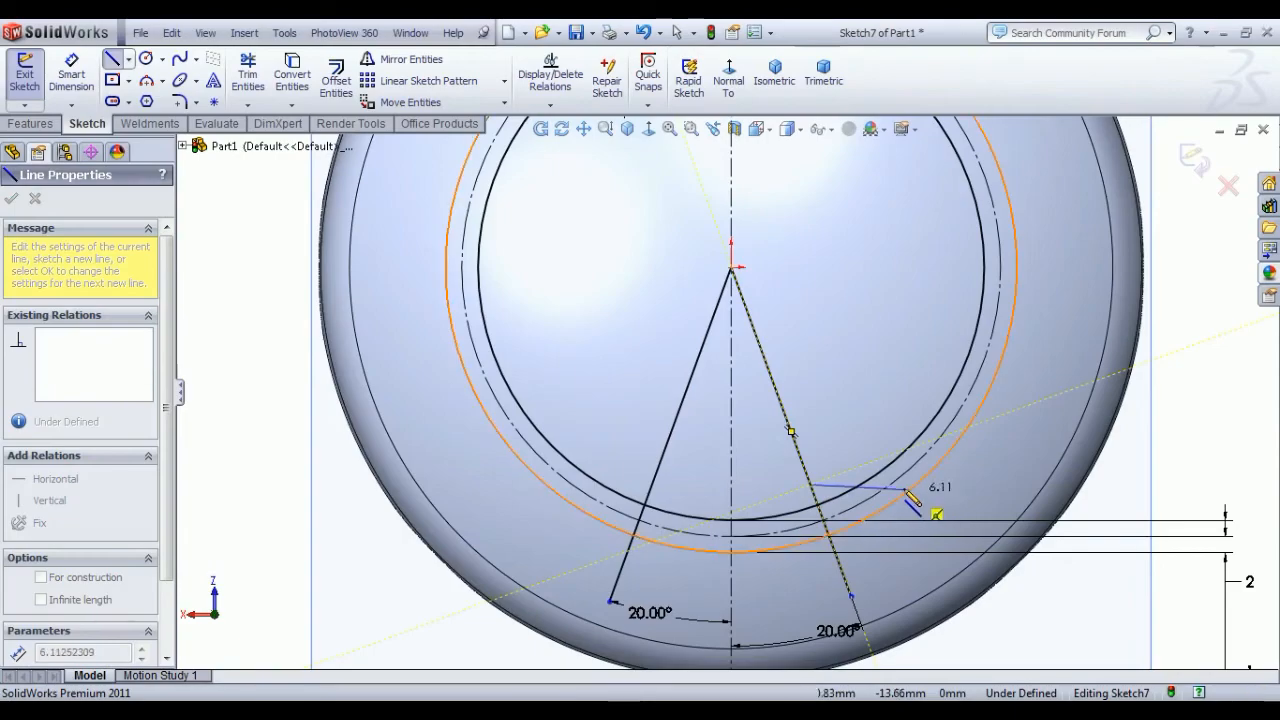
left_click(886, 488)
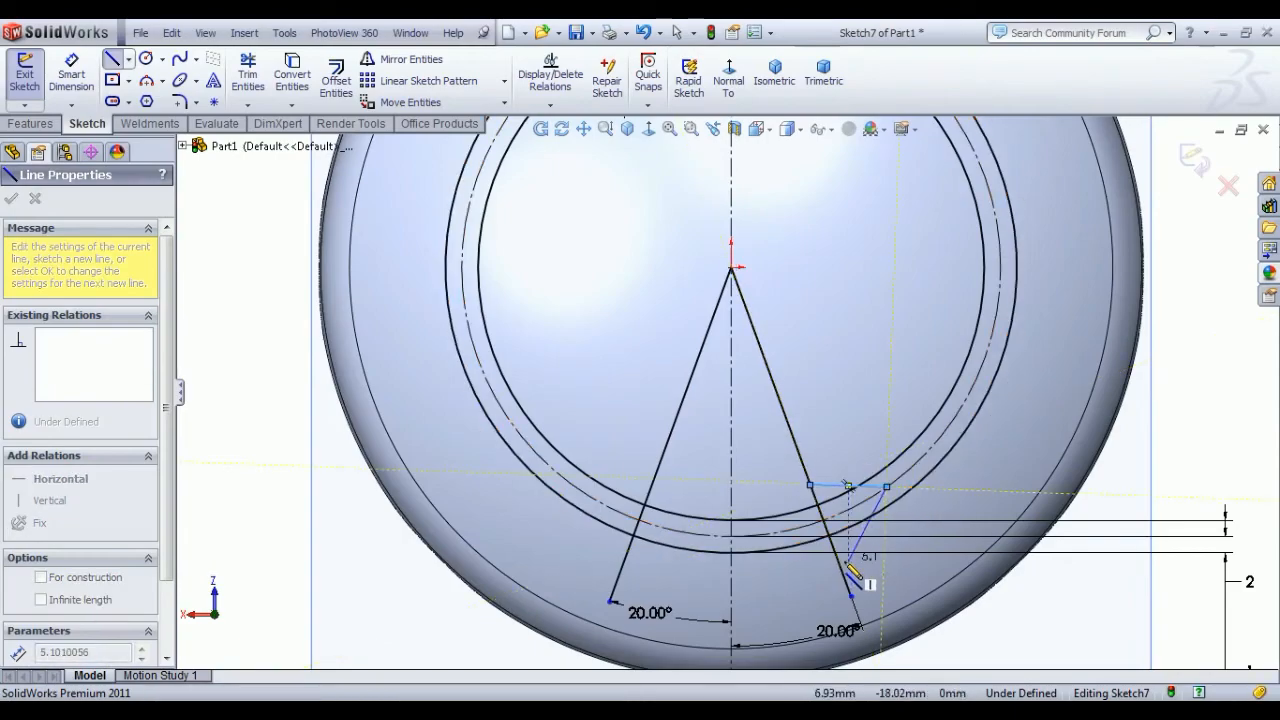
left_click(843, 563)
right_click(1037, 362)
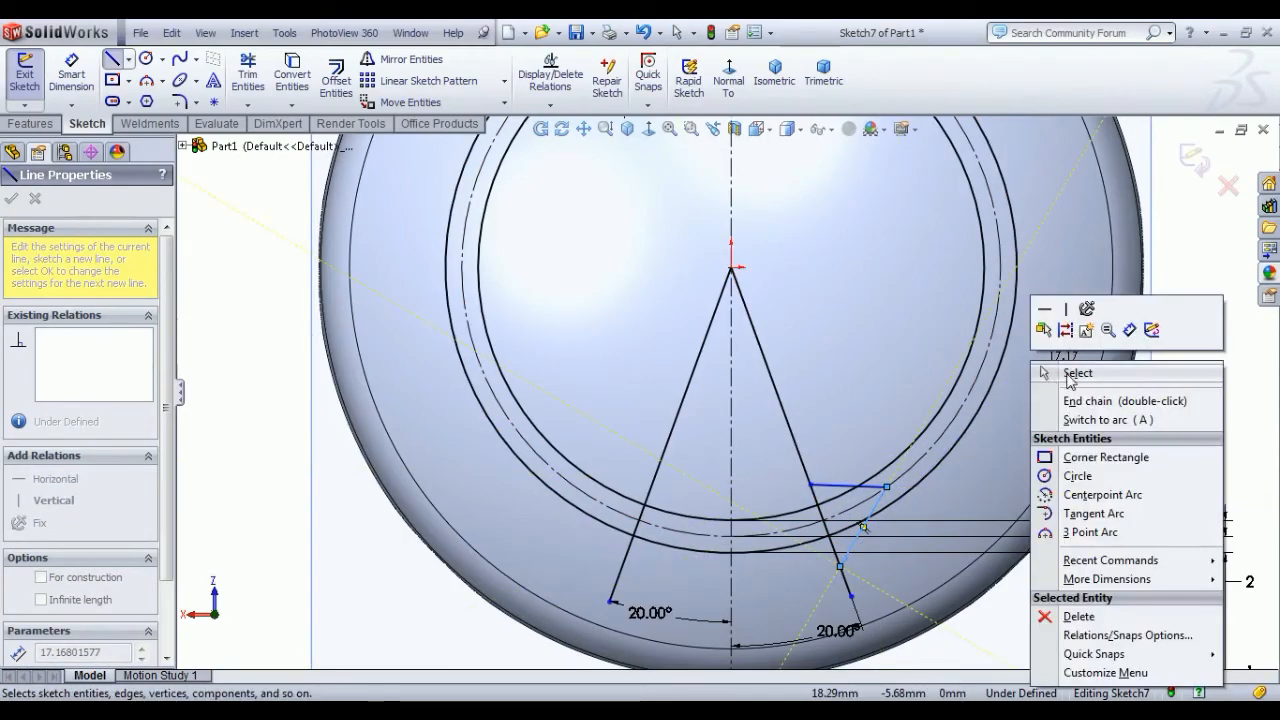
left_click(1060, 376)
left_click(82, 94)
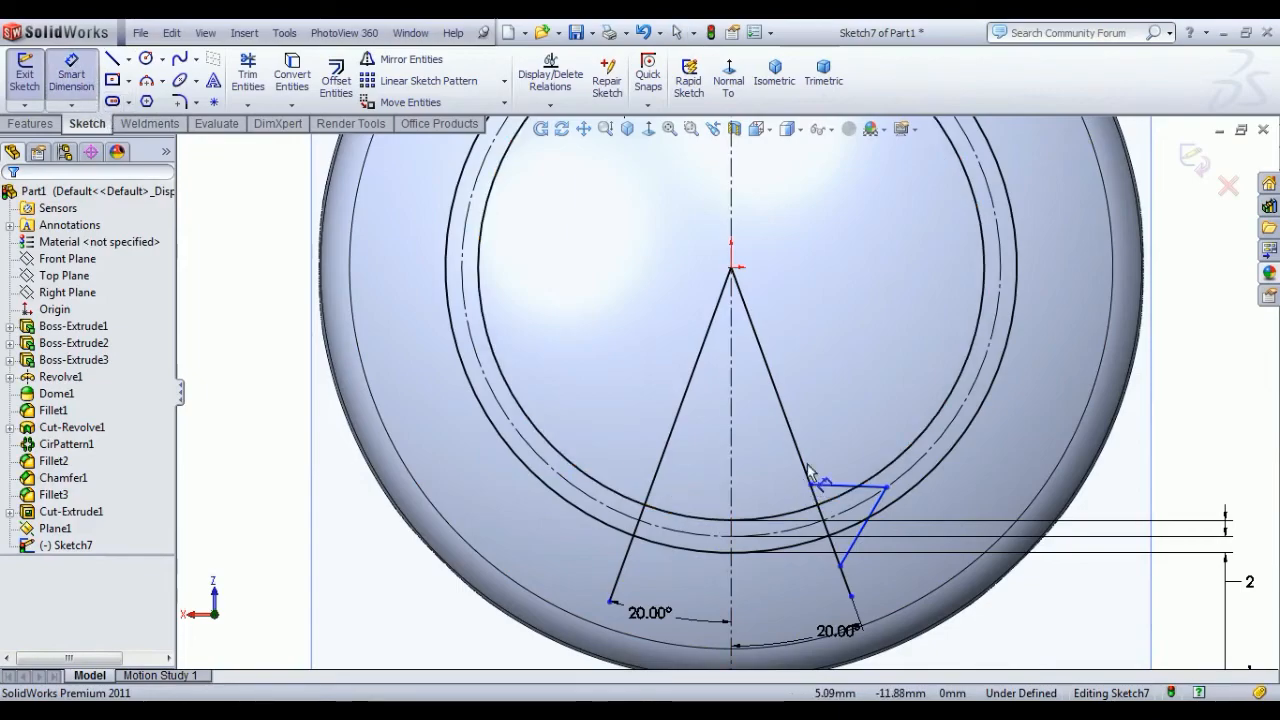
left_click(815, 497)
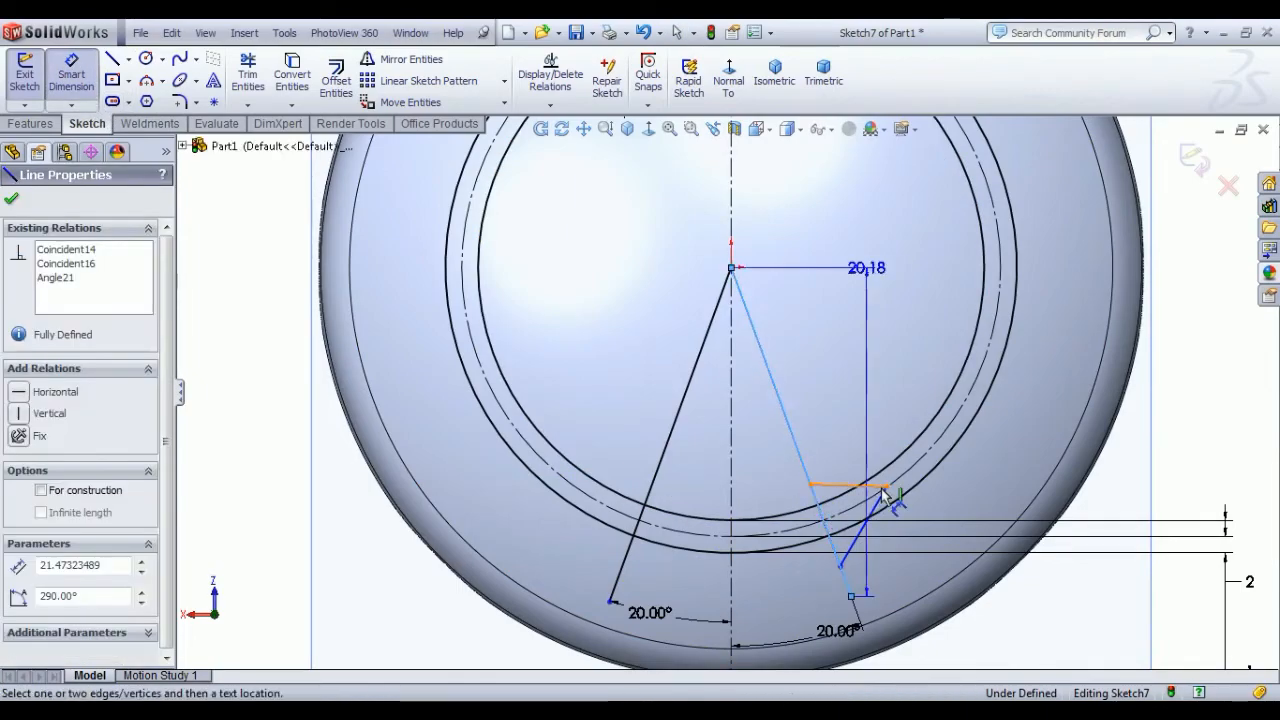
key("Escape")
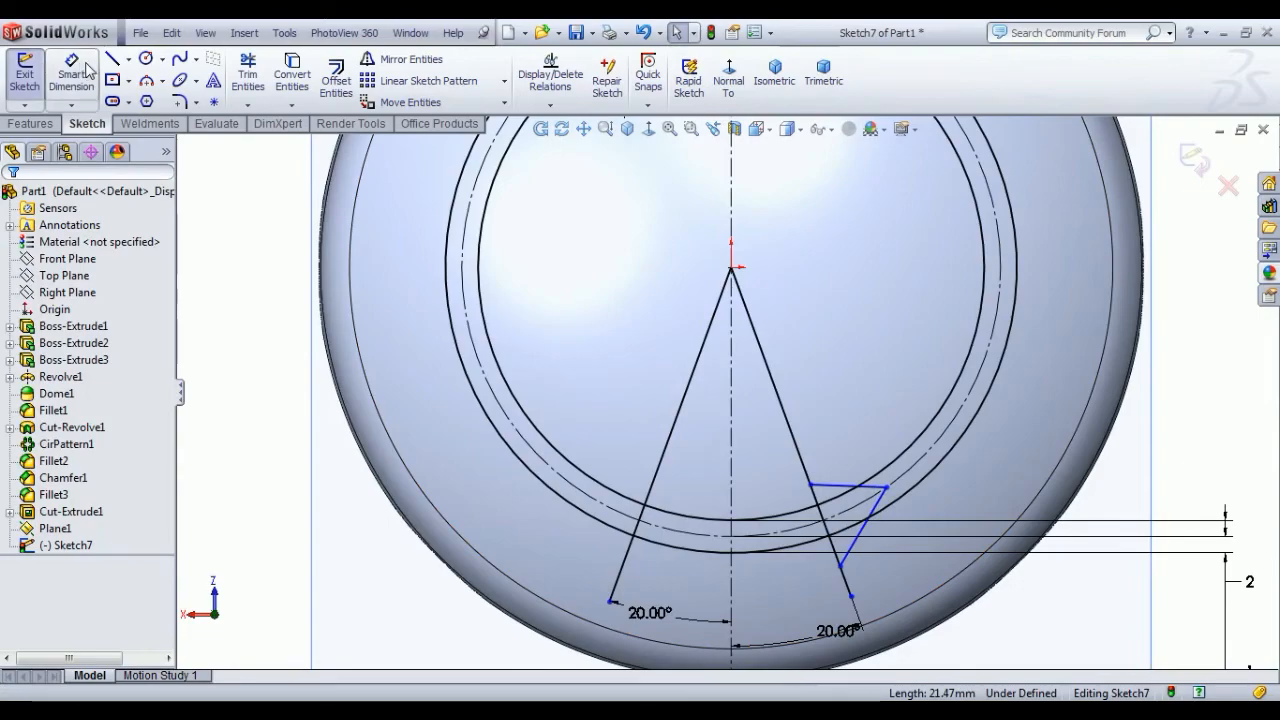
left_click(811, 486)
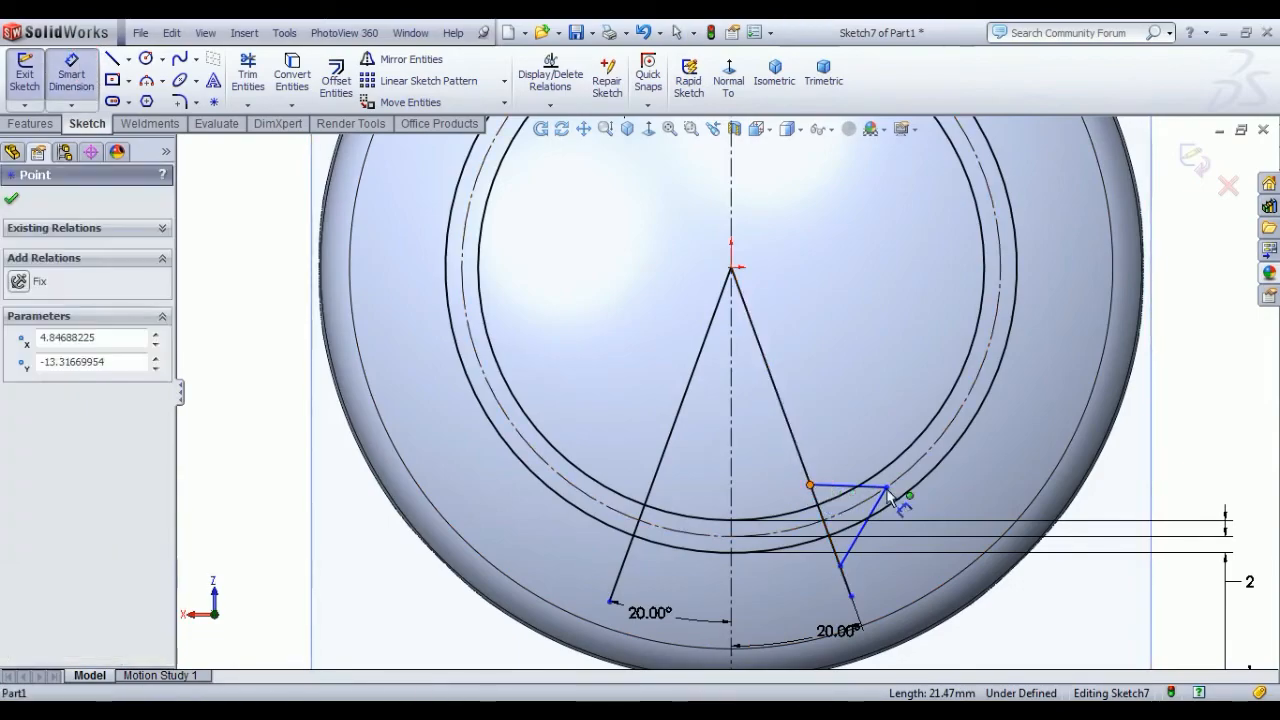
left_click(886, 487)
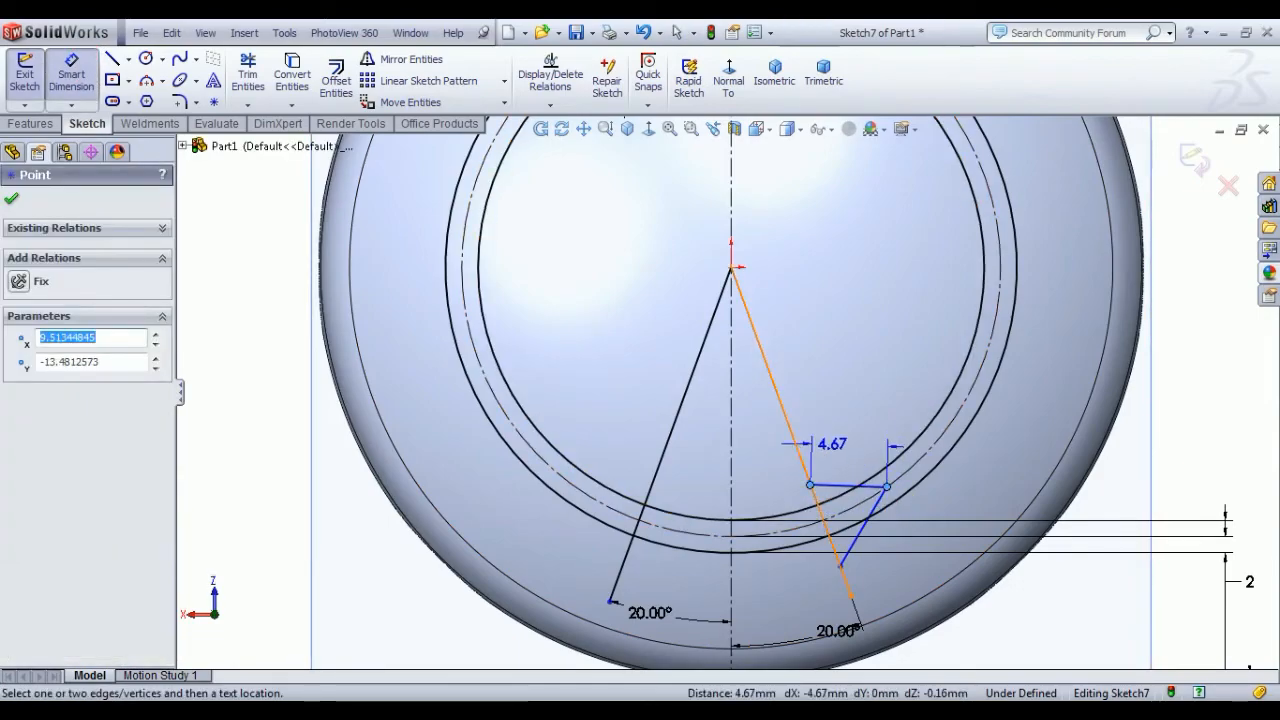
key("Escape")
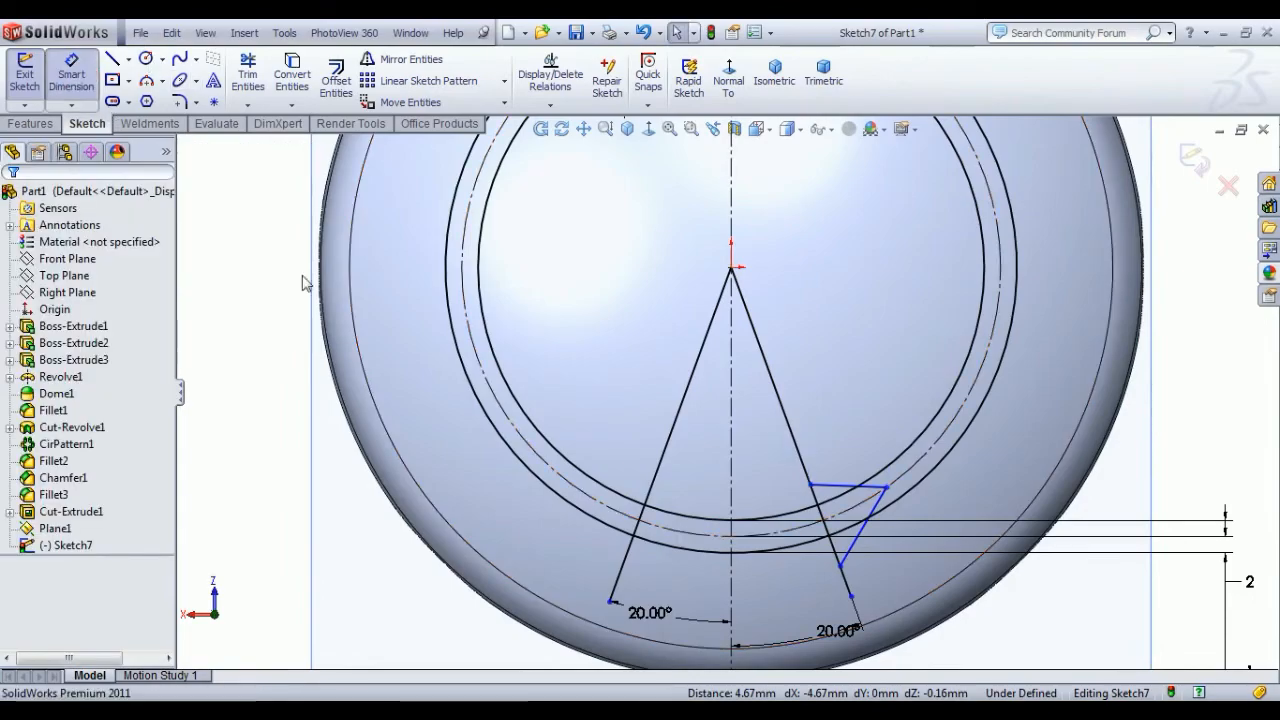
Step: Dimension the distance between the lower right V line and the new arrowhead's tip as 3 mm
left_click(818, 505)
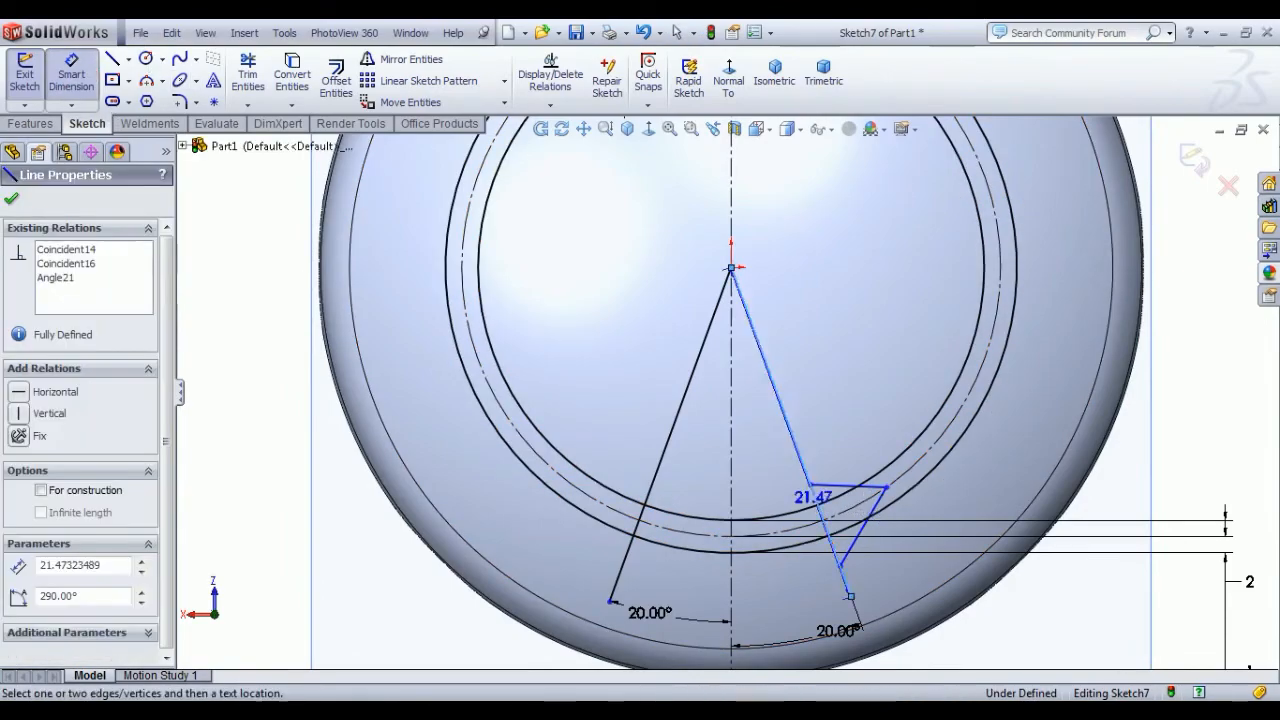
left_click(886, 487)
left_click(818, 441)
type("3")
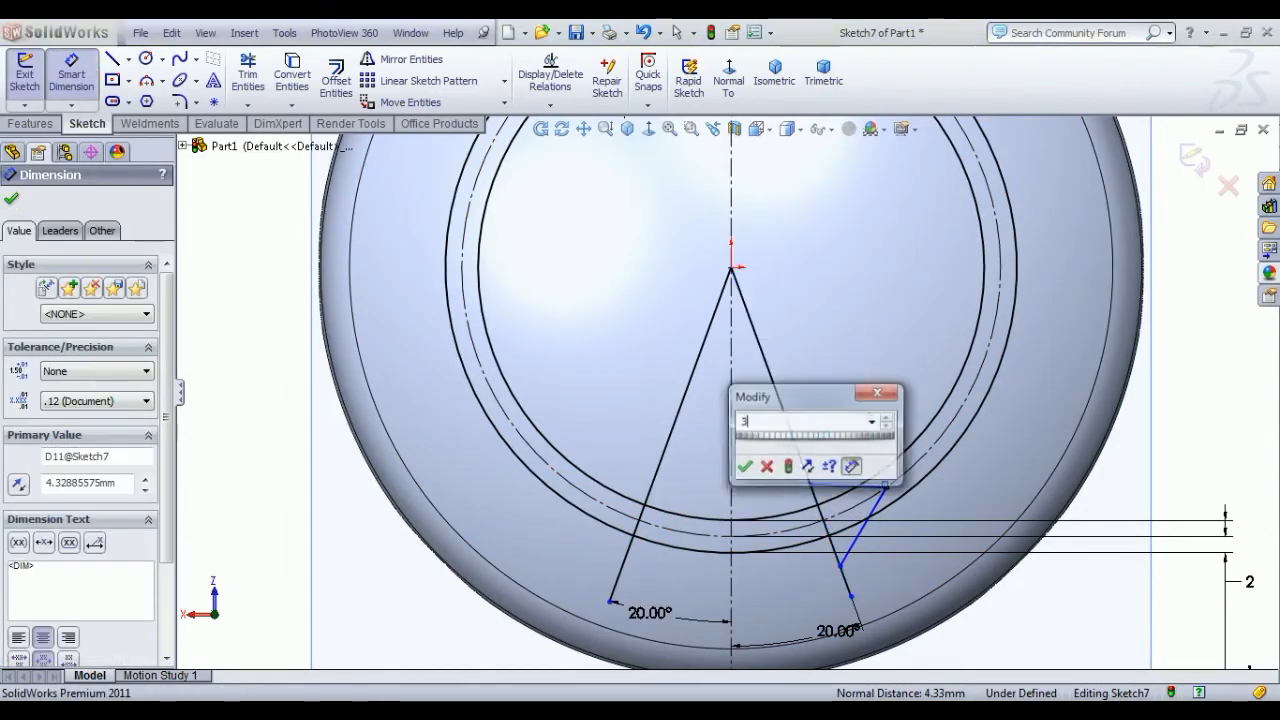
key("Return")
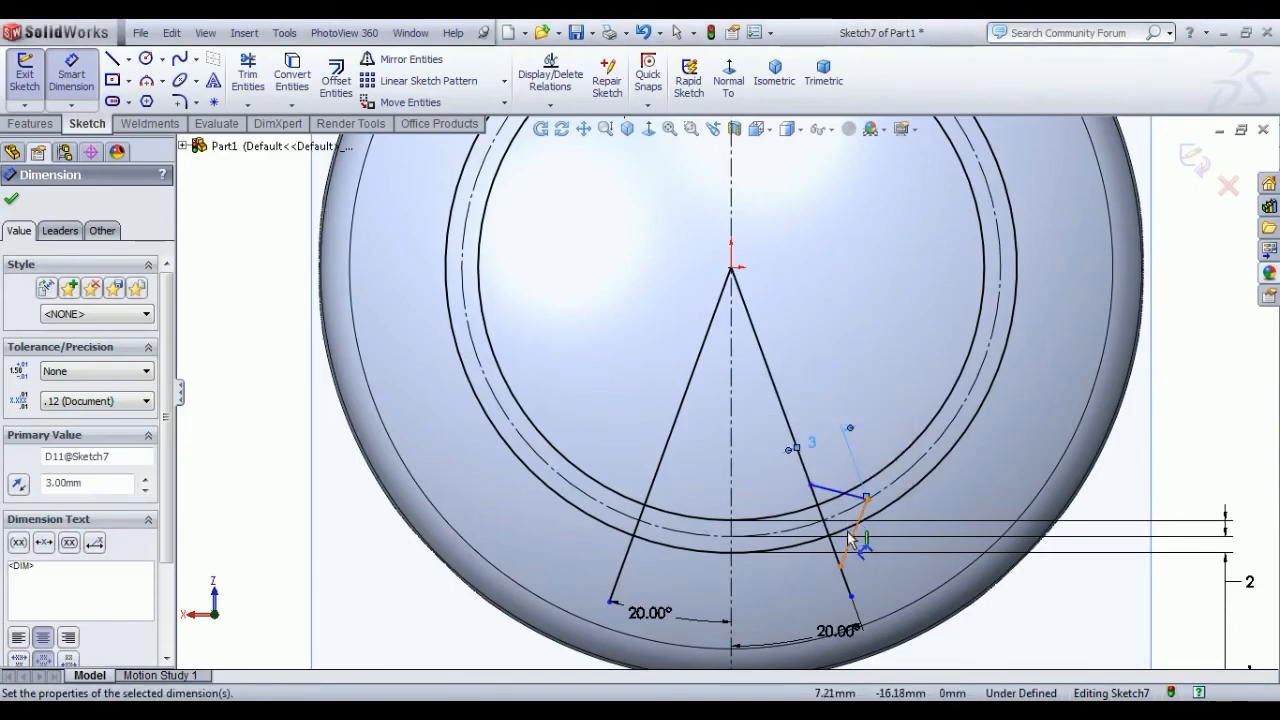
scroll(848, 537, "down", 4)
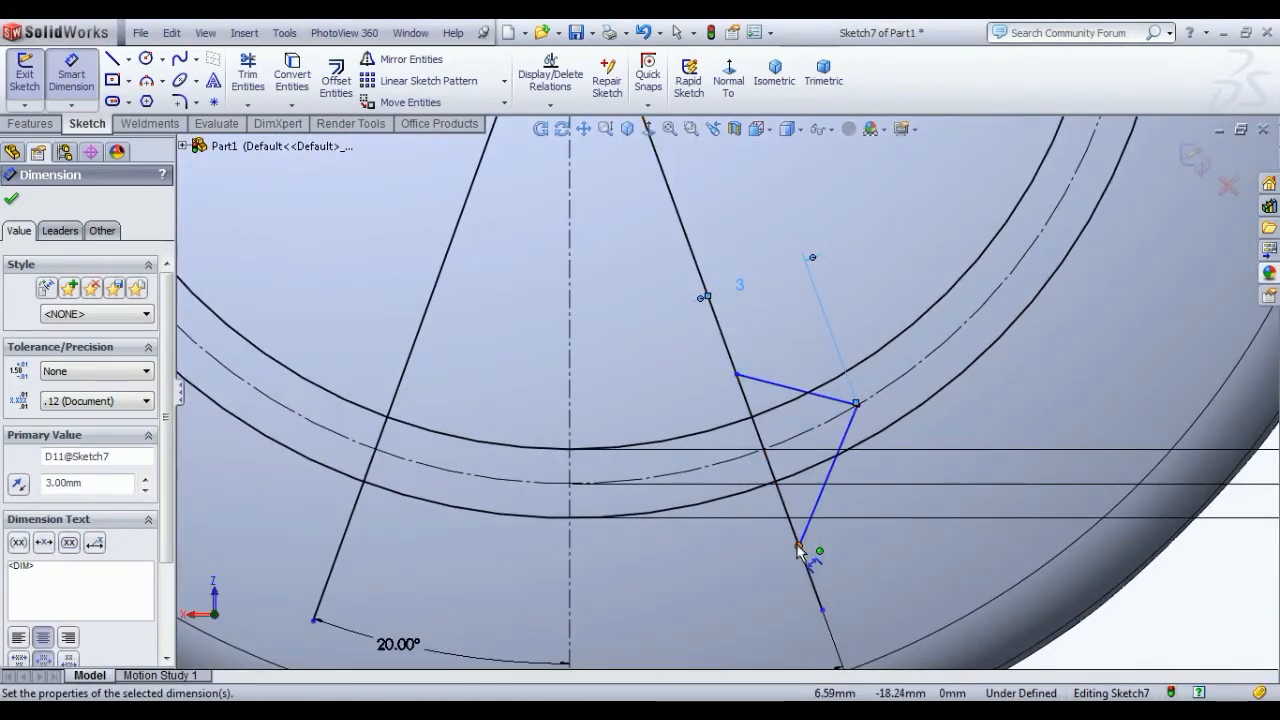
Step: Dimension the distance between the lower arrowhead's outer corner and the outer circle as 1 mm
left_click(799, 546)
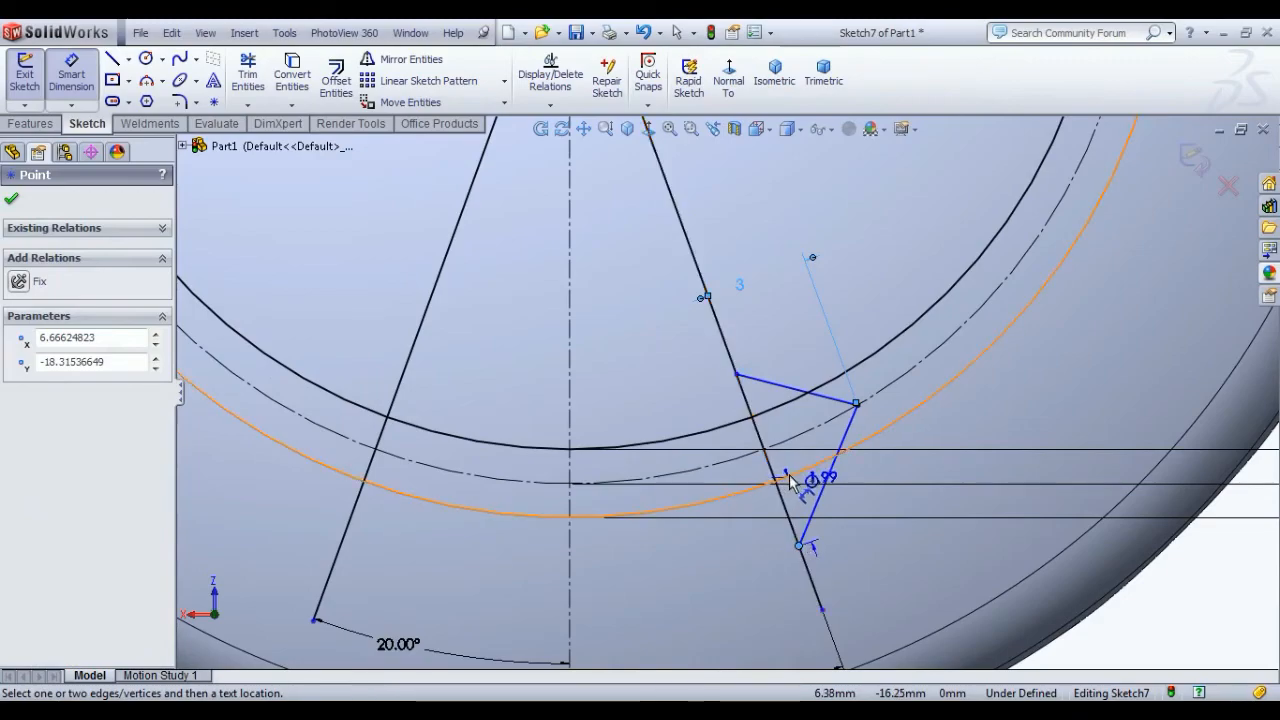
left_click(790, 481)
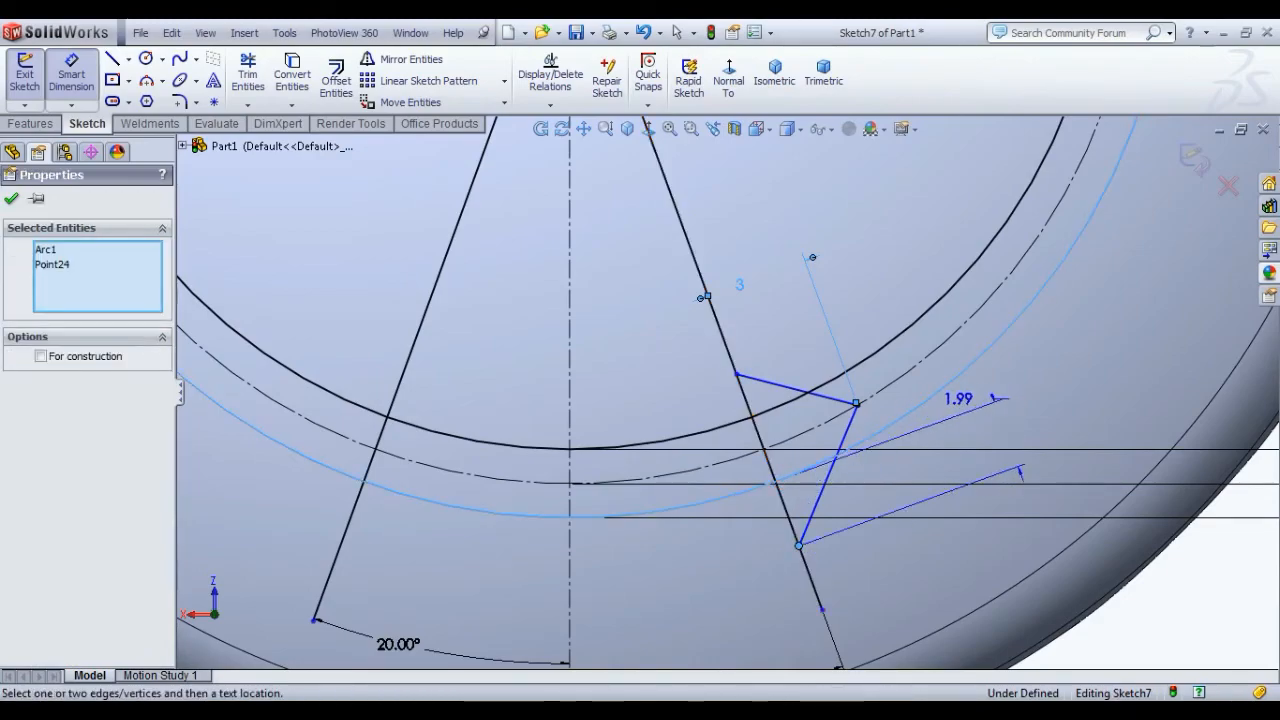
left_click(995, 399)
type("1")
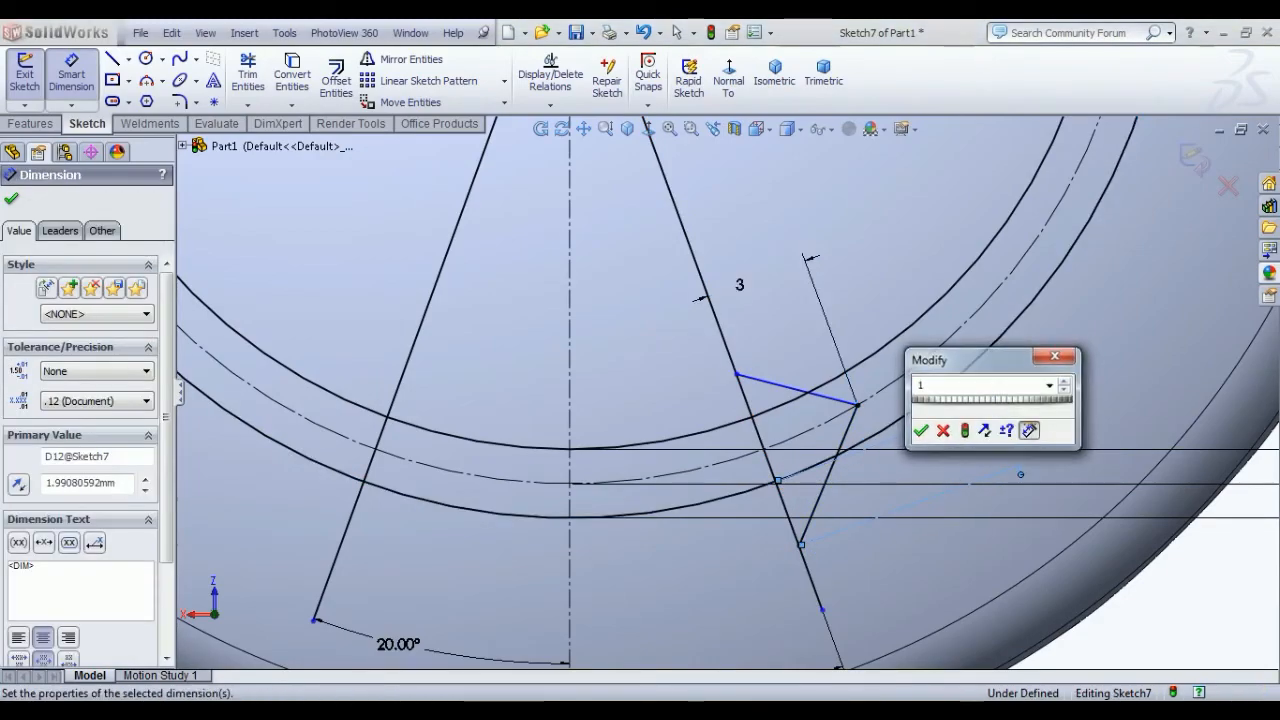
key("Return")
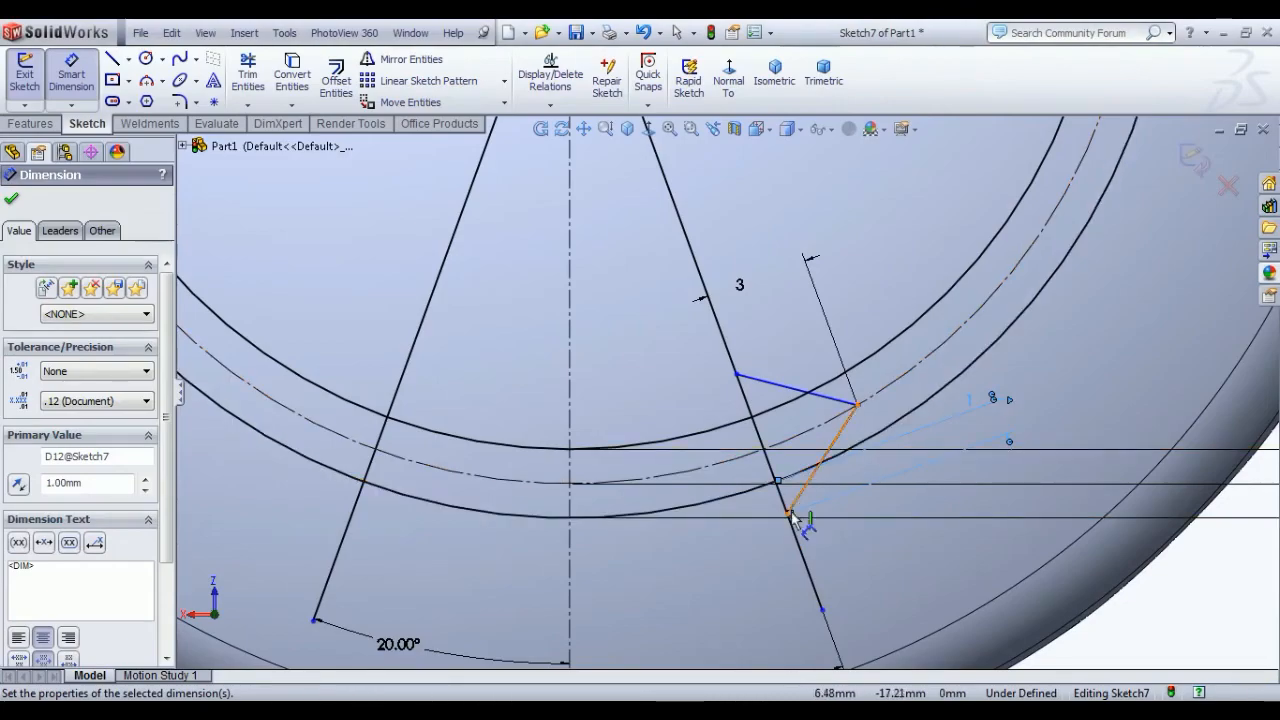
Step: Dimension the distance between the lower arrowhead's two base corners as 4 mm and end dimensioning
left_click(736, 375)
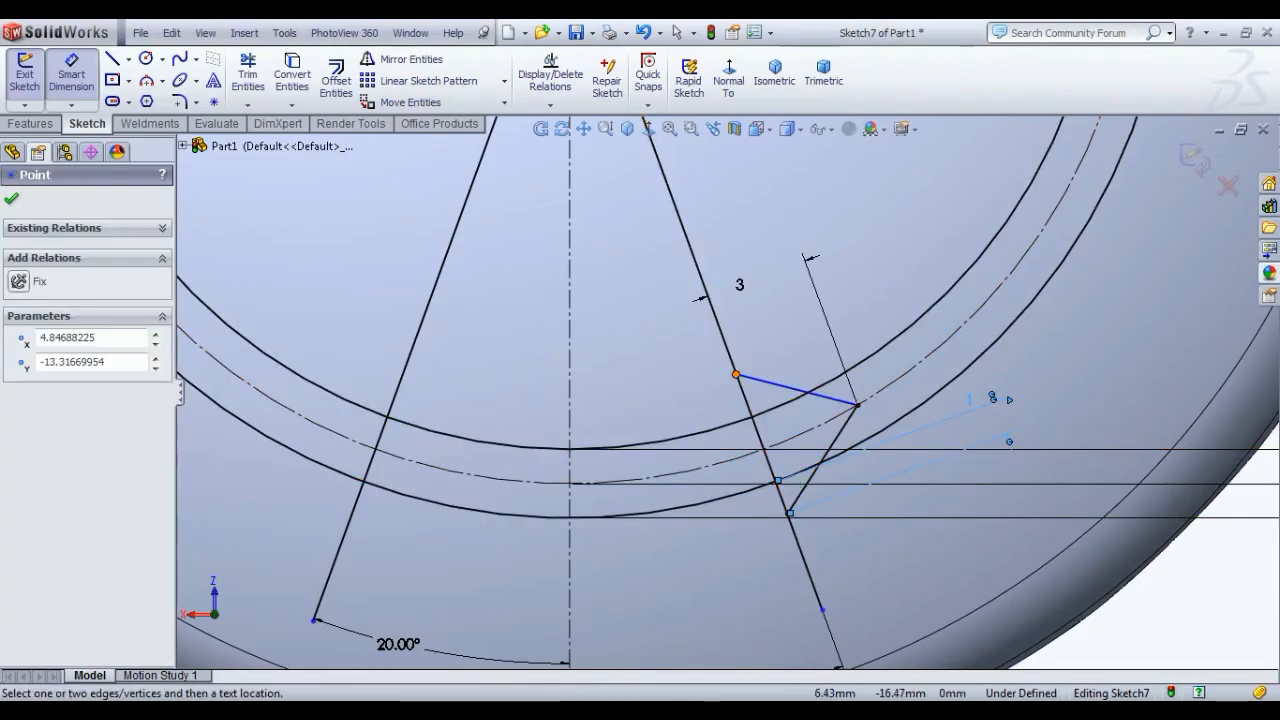
left_click(789, 514)
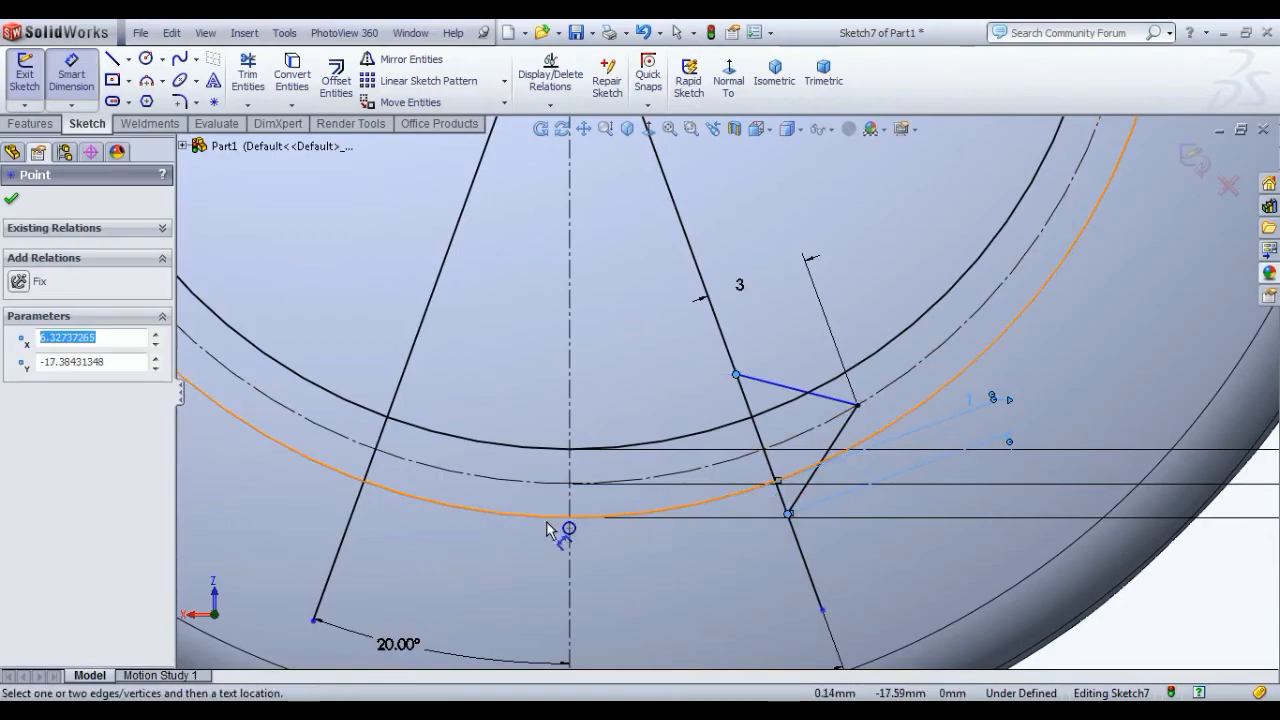
left_click(499, 549)
type("4")
key("Return")
right_click(500, 326)
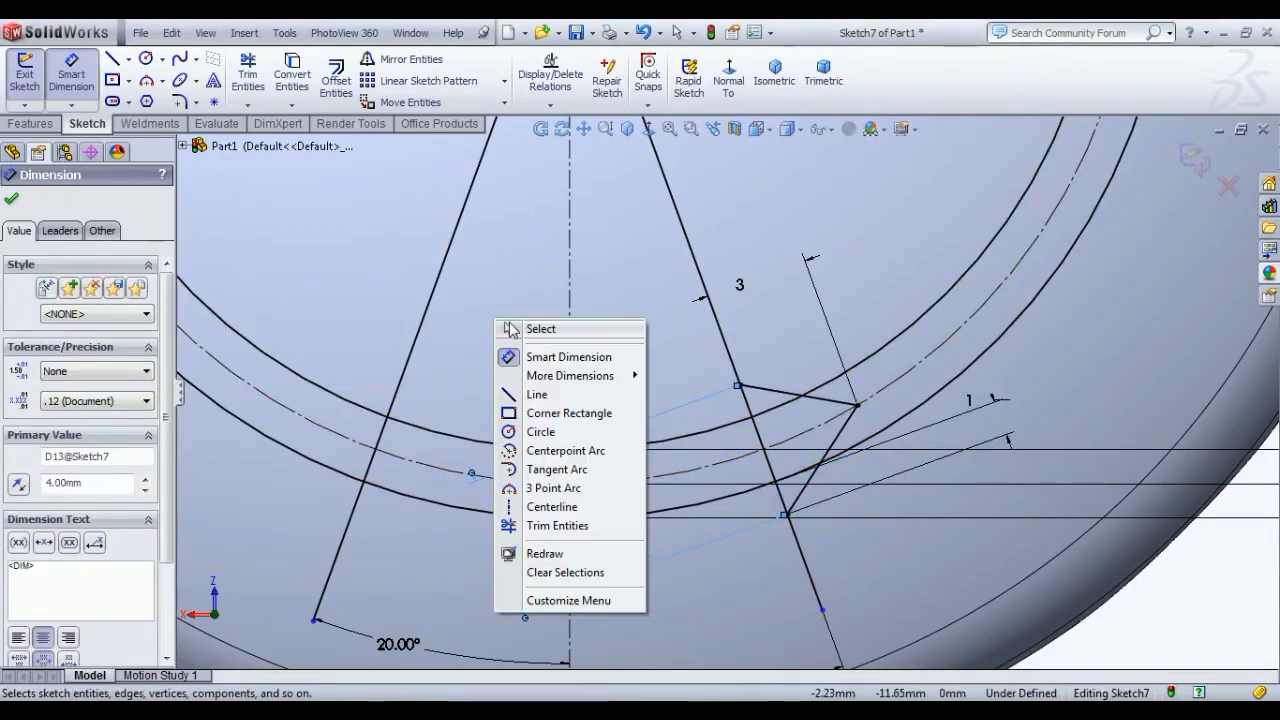
left_click(519, 331)
Step: Trim the inverted V's lines and the three concentric circles down to the lower arrow's curved shaft and head
scroll(468, 384, "up", 3)
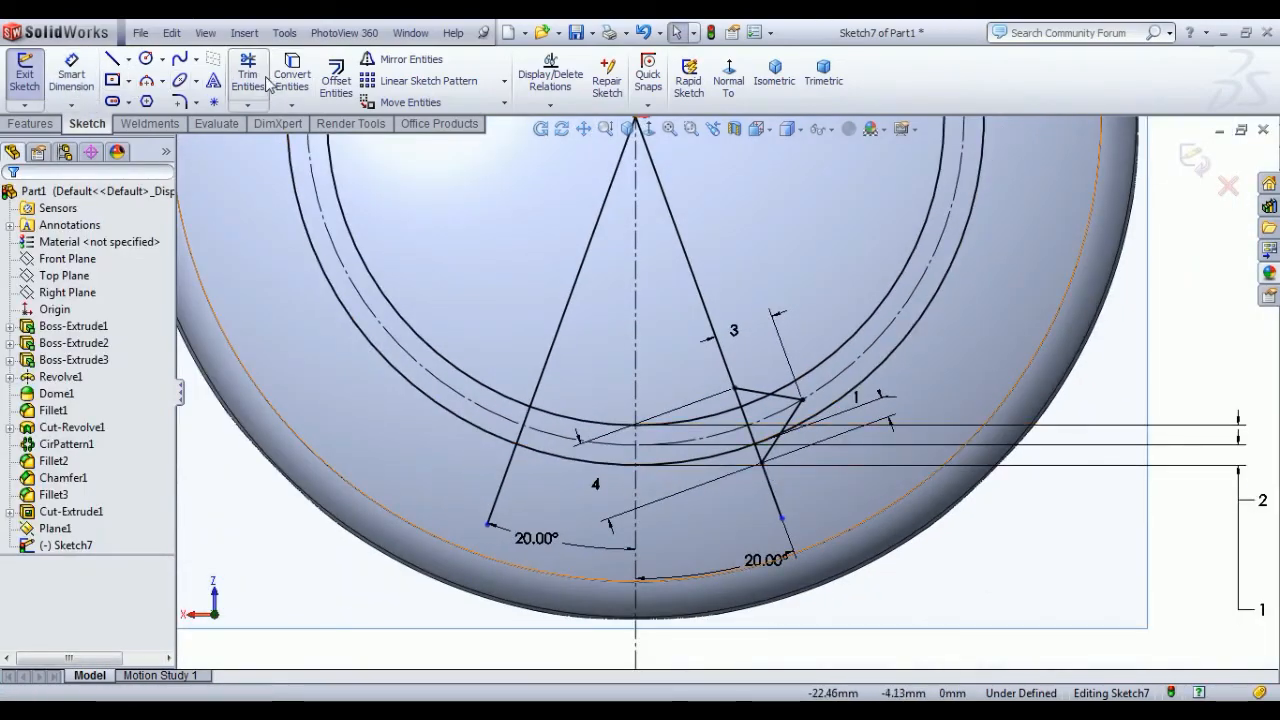
left_click(555, 330)
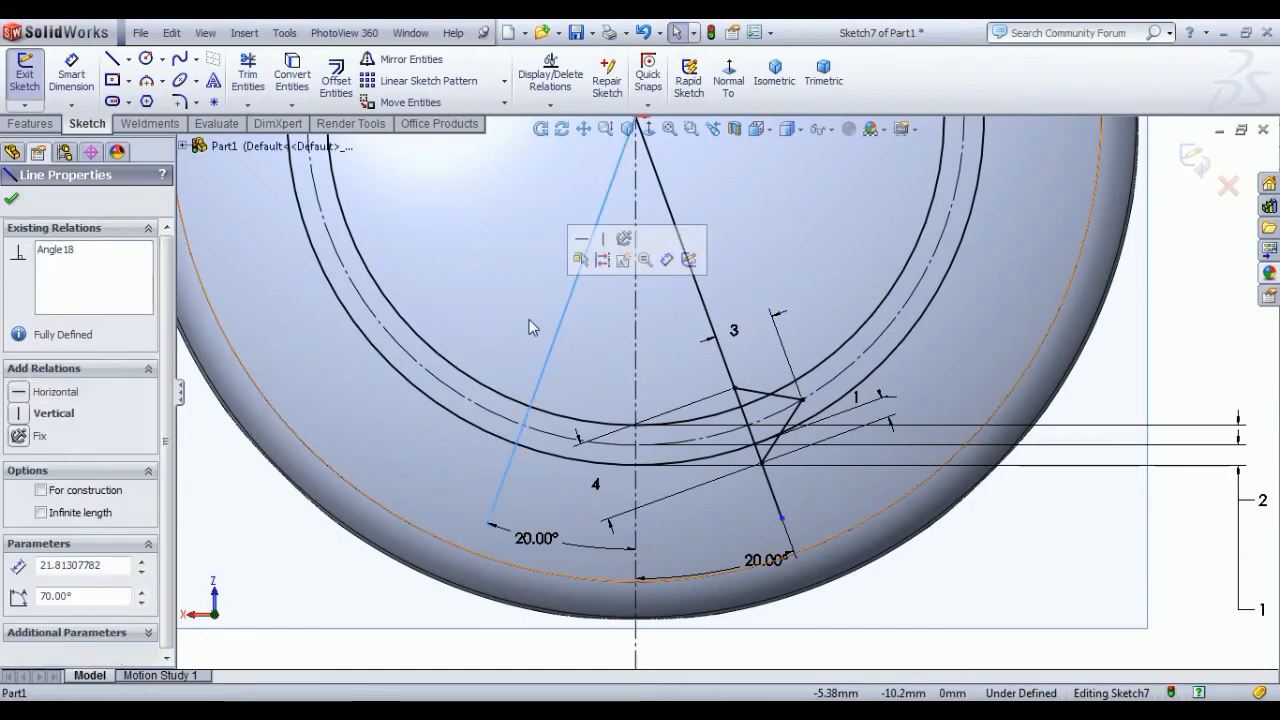
left_click(248, 76)
left_click_drag(517, 313, 568, 369)
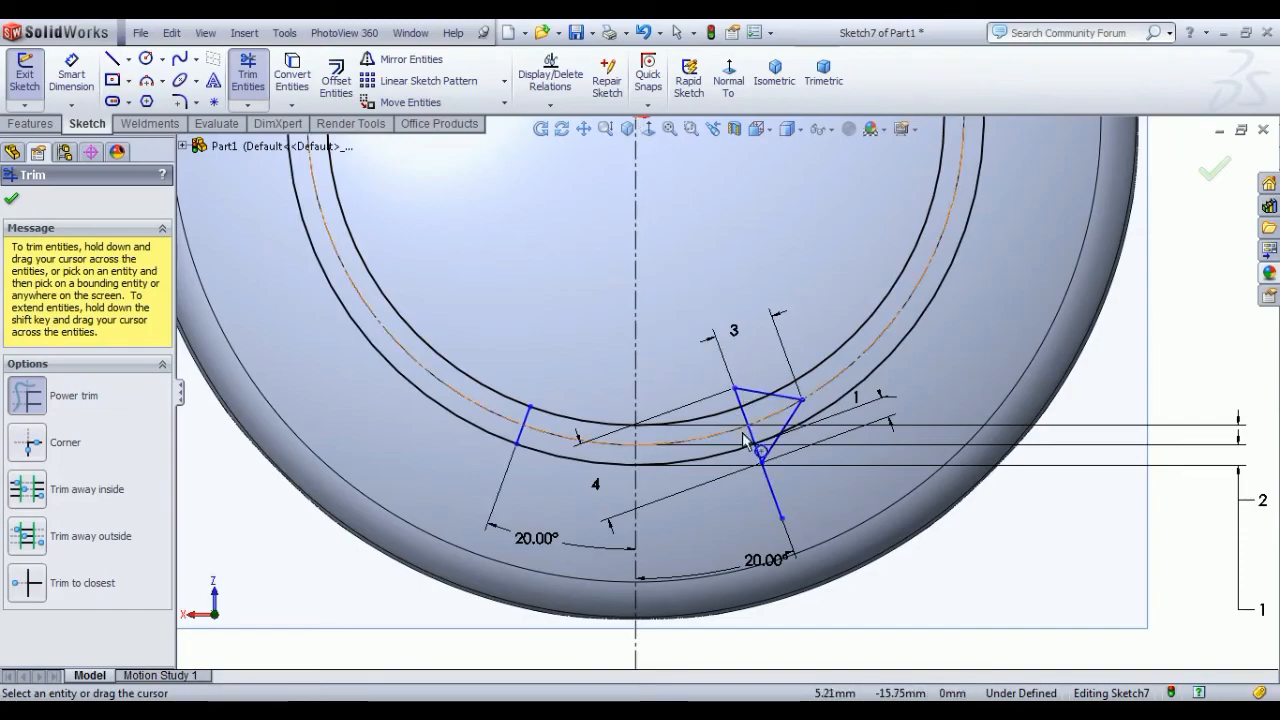
scroll(745, 440, "down", 3)
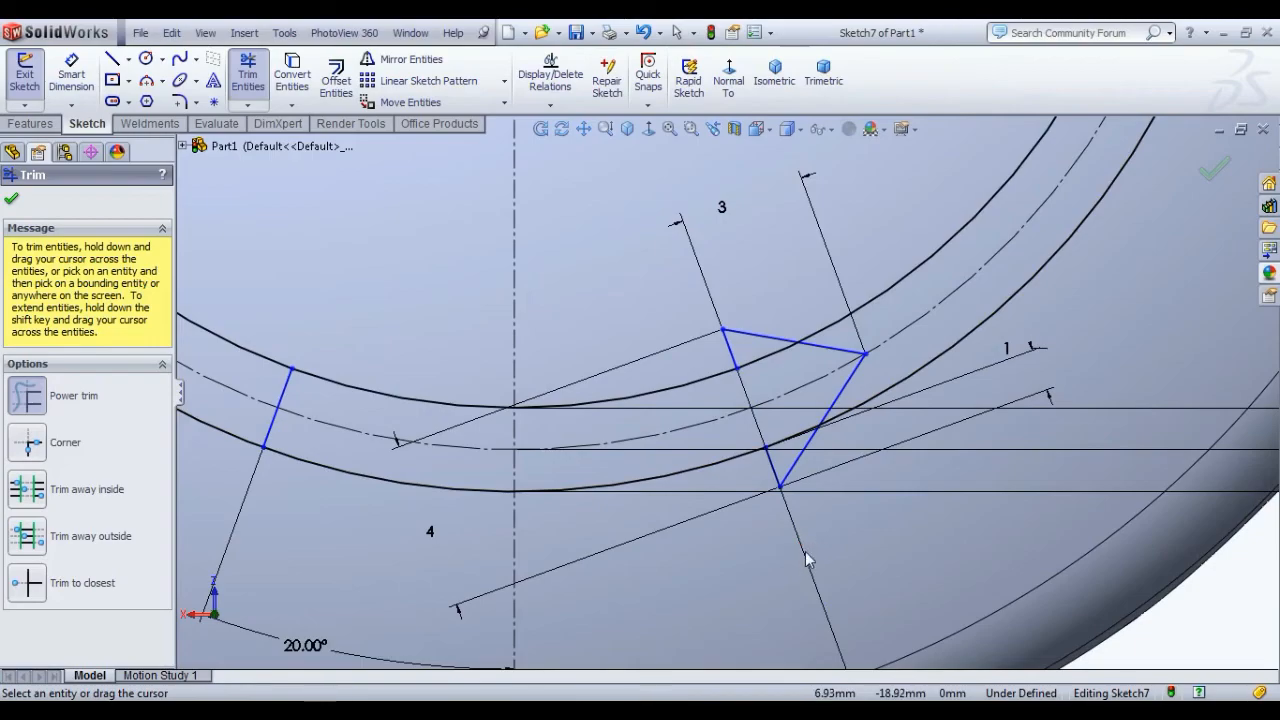
scroll(805, 551, "up", 3)
left_click_drag(899, 289, 854, 259)
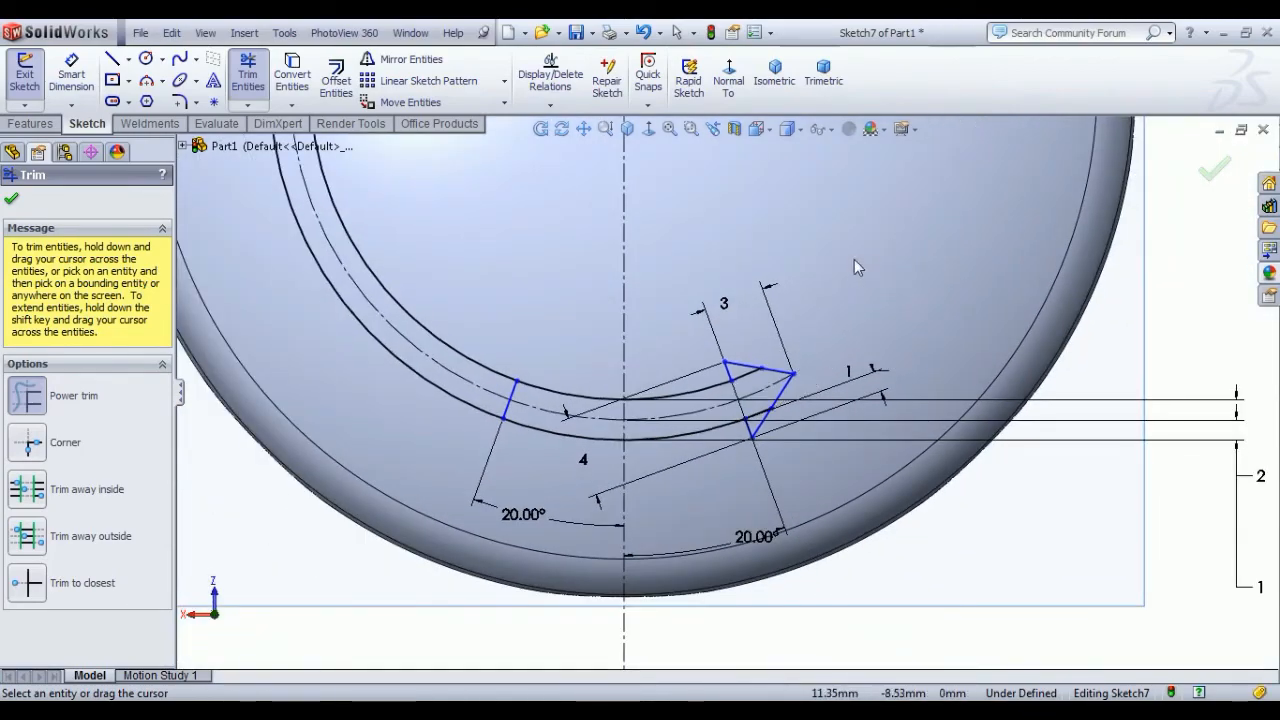
left_click_drag(449, 356, 471, 315)
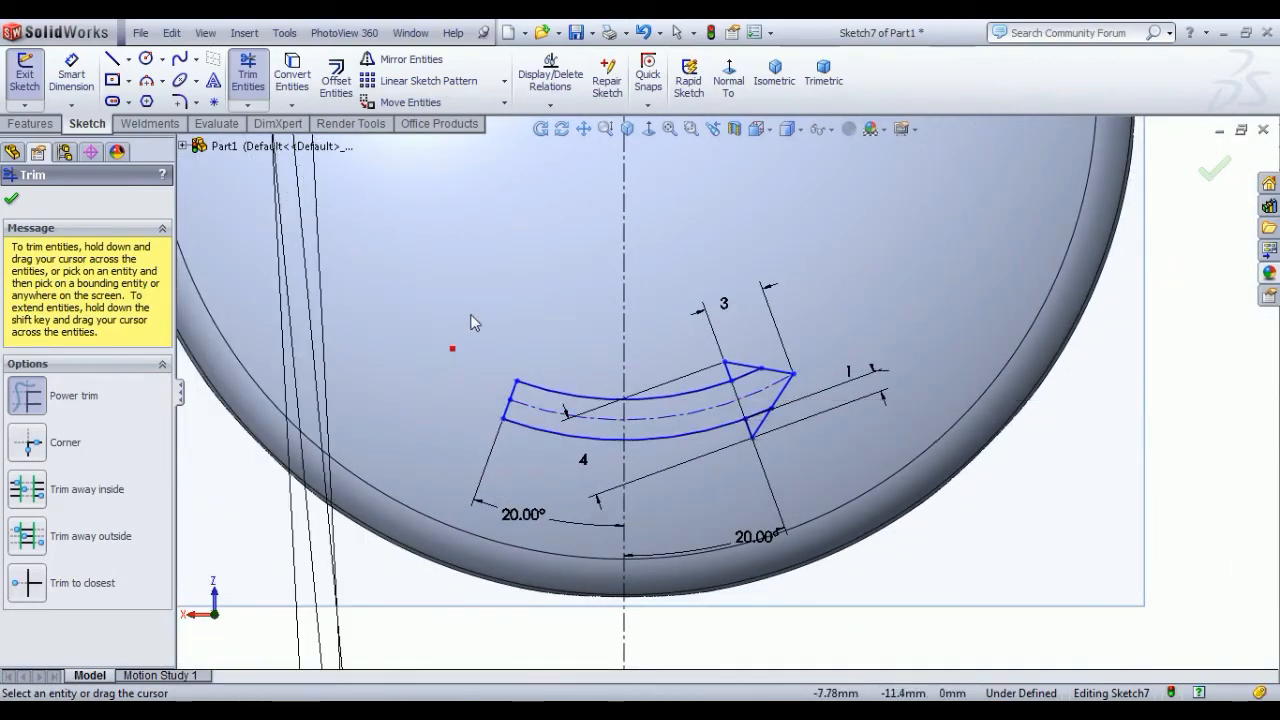
Step: Trim the leftover inner and outer arc segments inside both arrowheads and end trimming
scroll(481, 370, "up", 5)
scroll(742, 443, "down", 6)
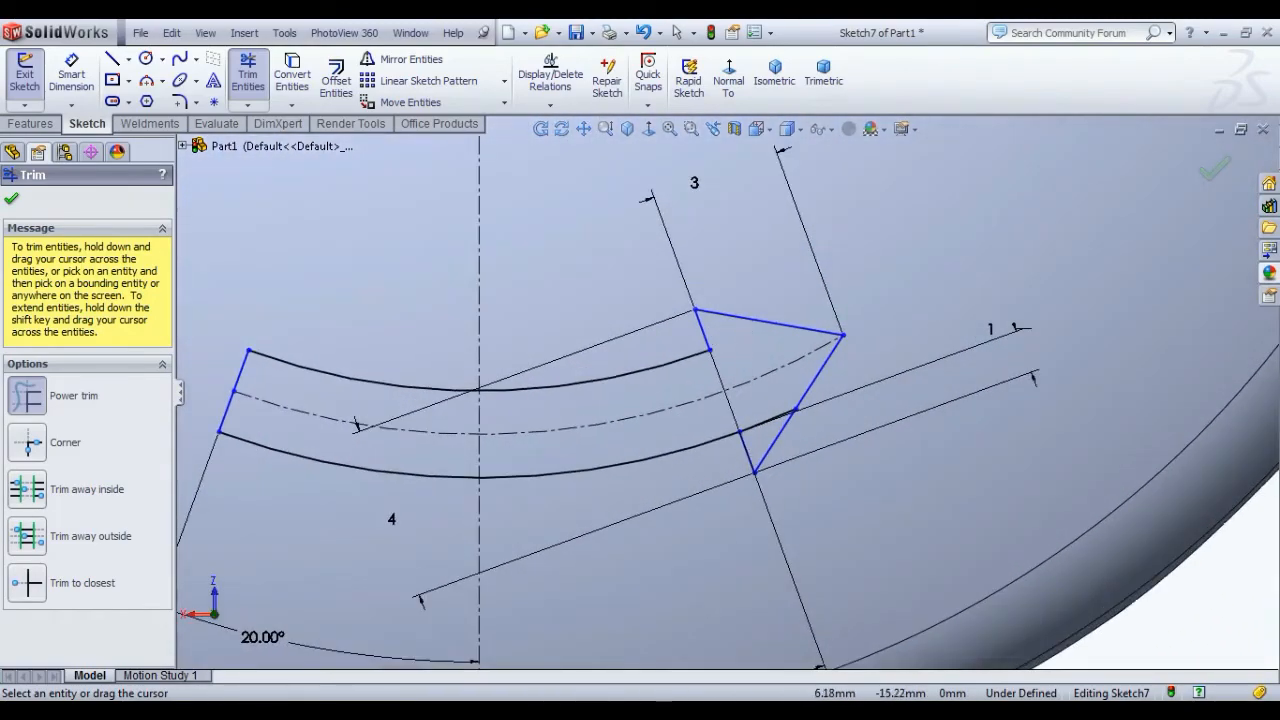
scroll(765, 432, "up", 10)
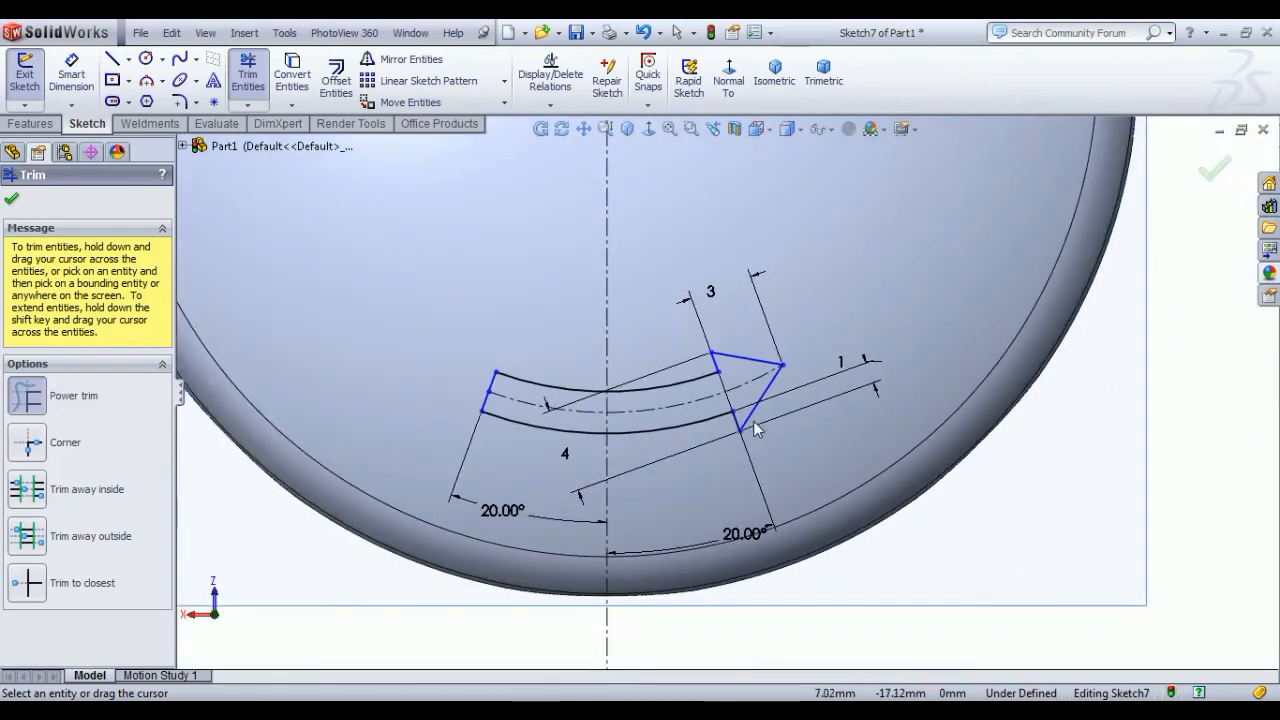
scroll(651, 140, "down", 10)
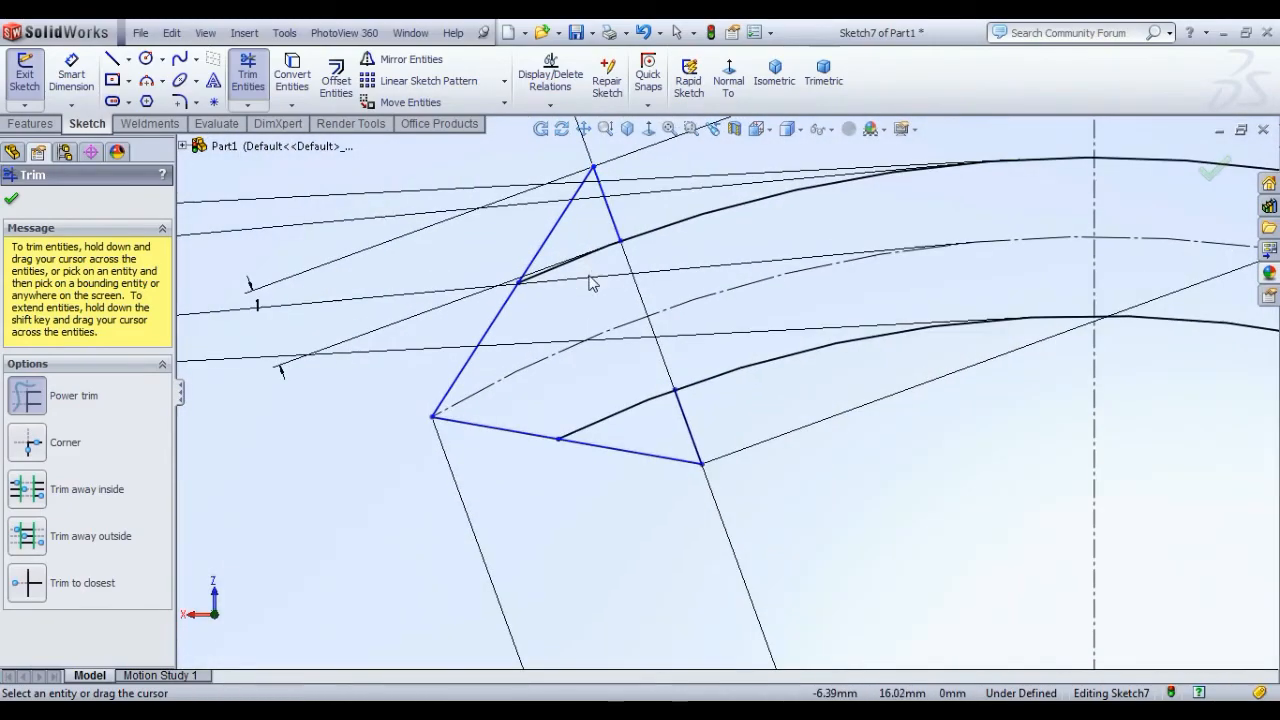
left_click_drag(590, 284, 588, 252)
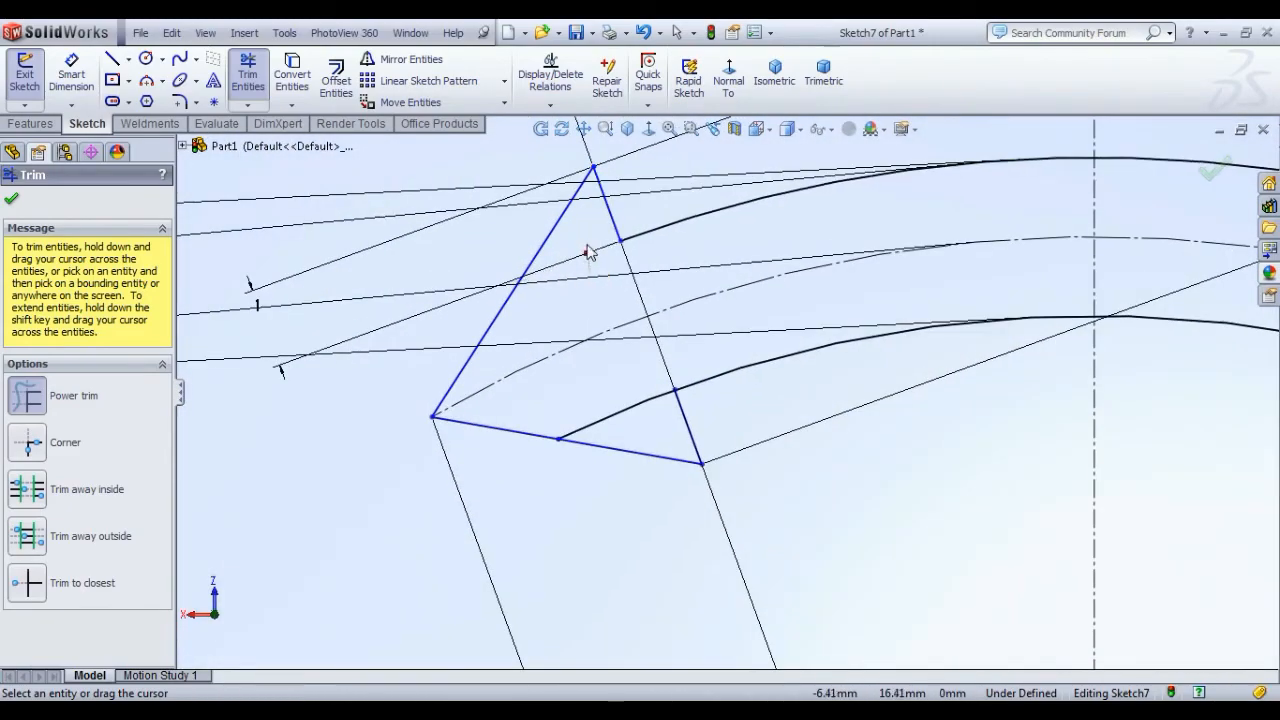
left_click_drag(588, 372, 609, 423)
scroll(725, 395, "up", 4)
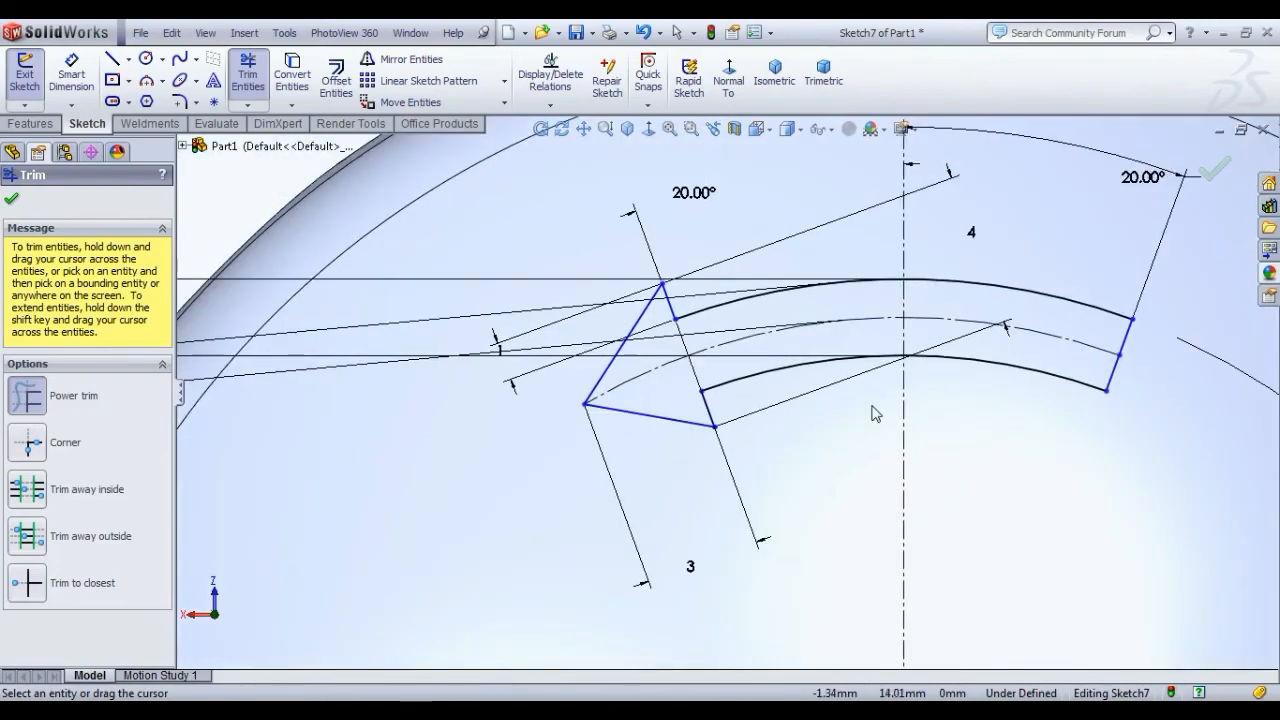
scroll(945, 420, "up", 6)
right_click(236, 343)
left_click(290, 344)
Step: Exit the arrow sketch and project it onto the knob's dome face as a Projection split line
scroll(770, 630, "down", 1)
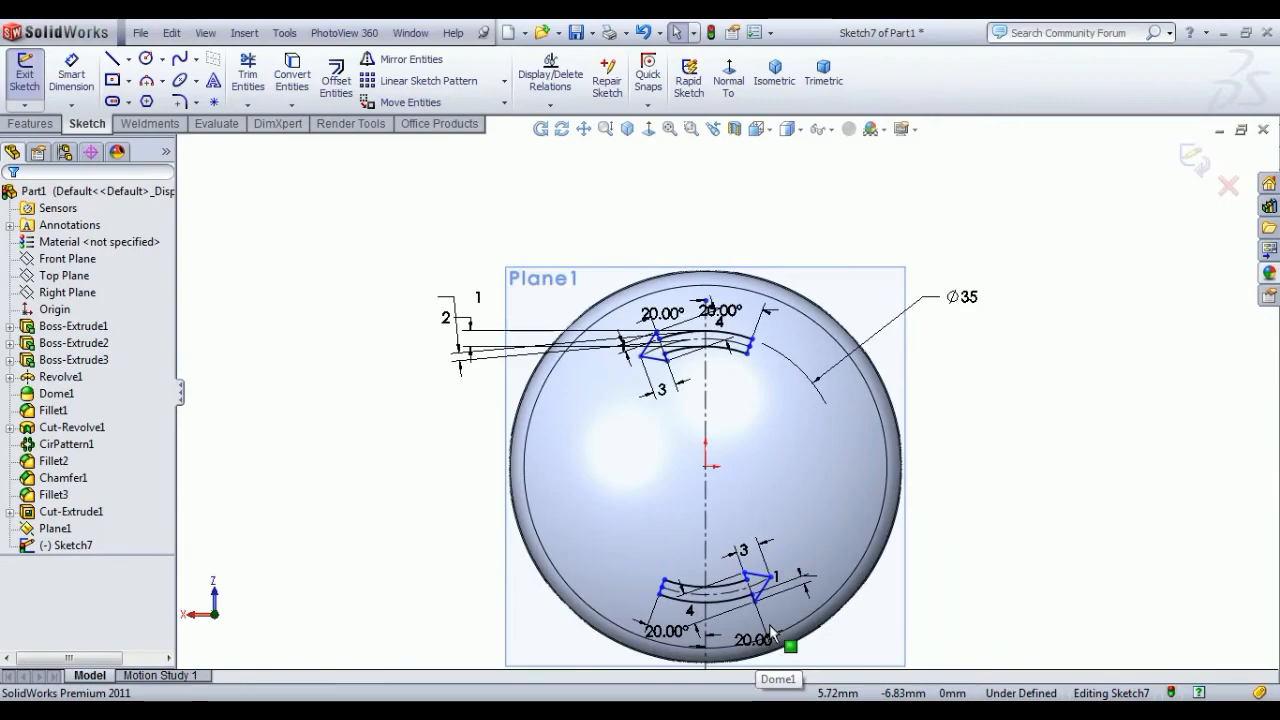
left_click(22, 74)
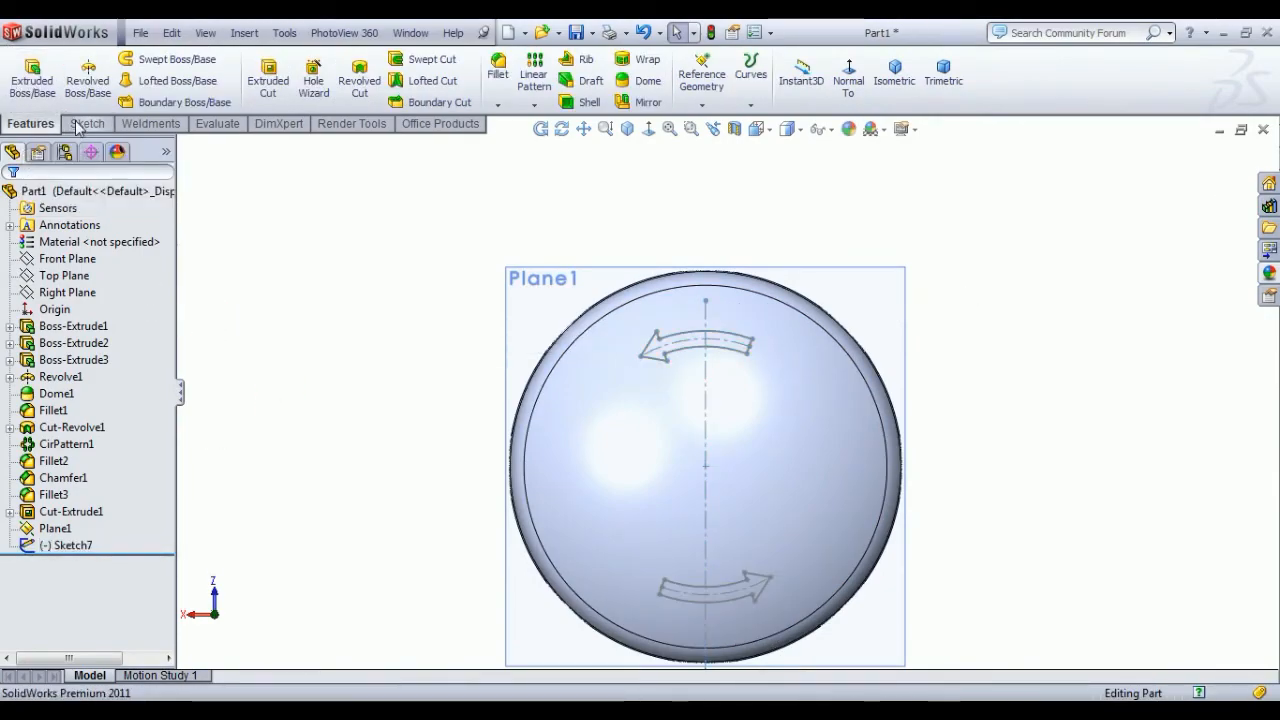
left_click(750, 105)
left_click(772, 121)
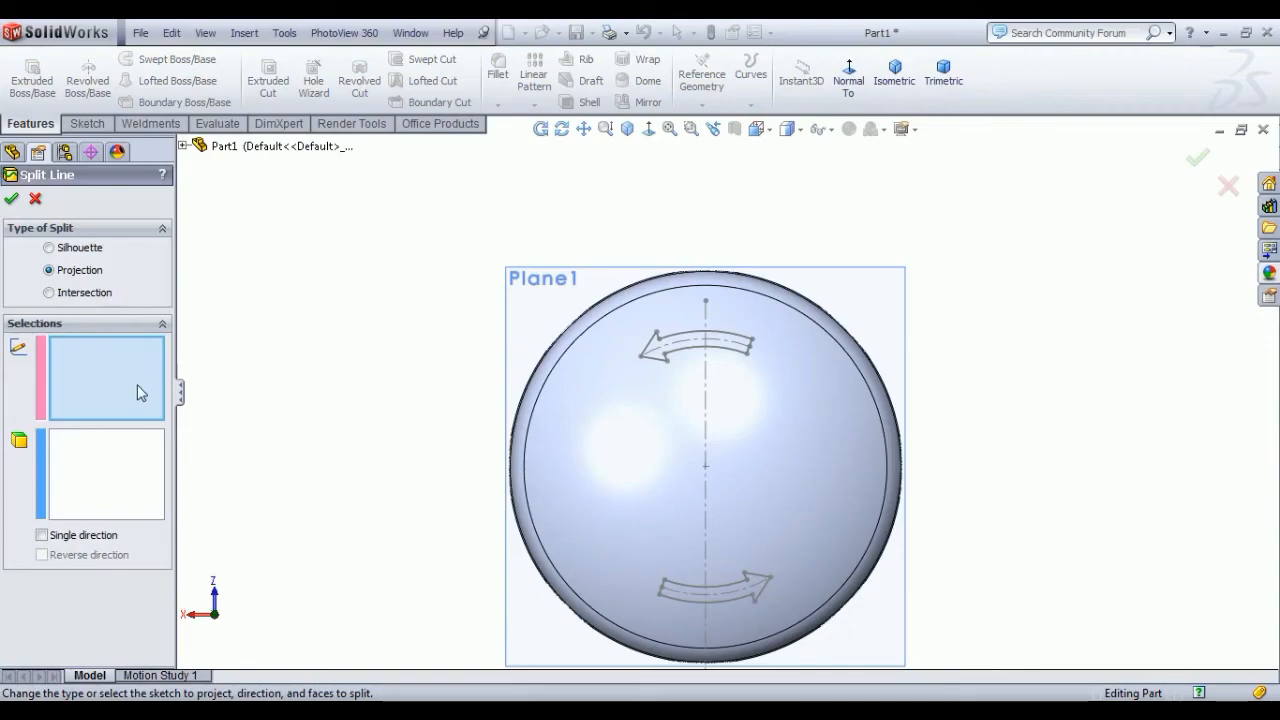
left_click(677, 334)
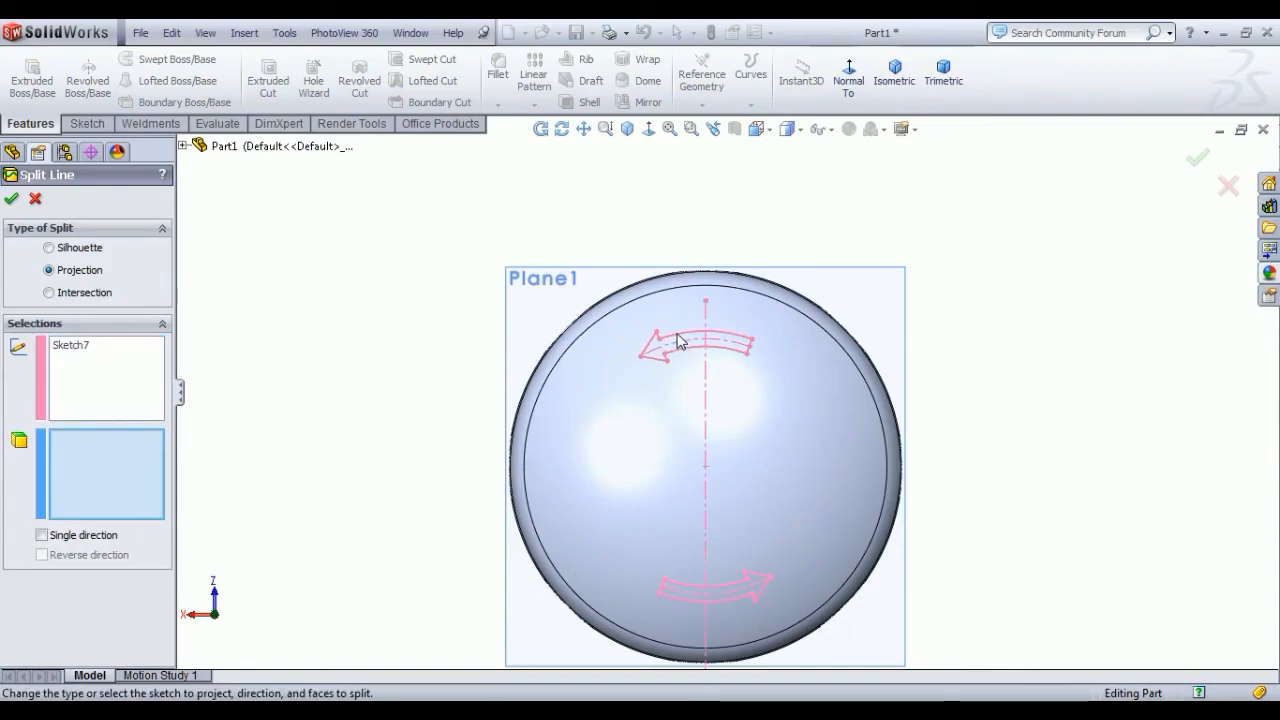
middle_click_drag(306, 446, 370, 446)
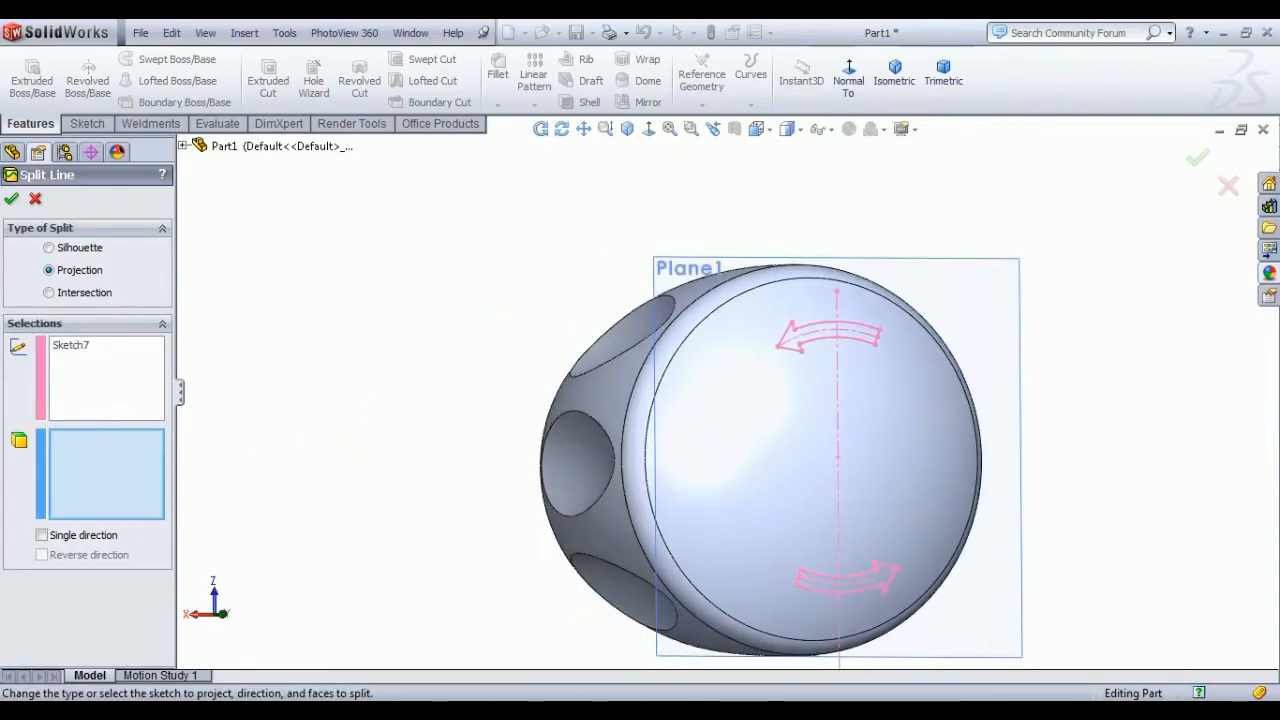
left_click(766, 434)
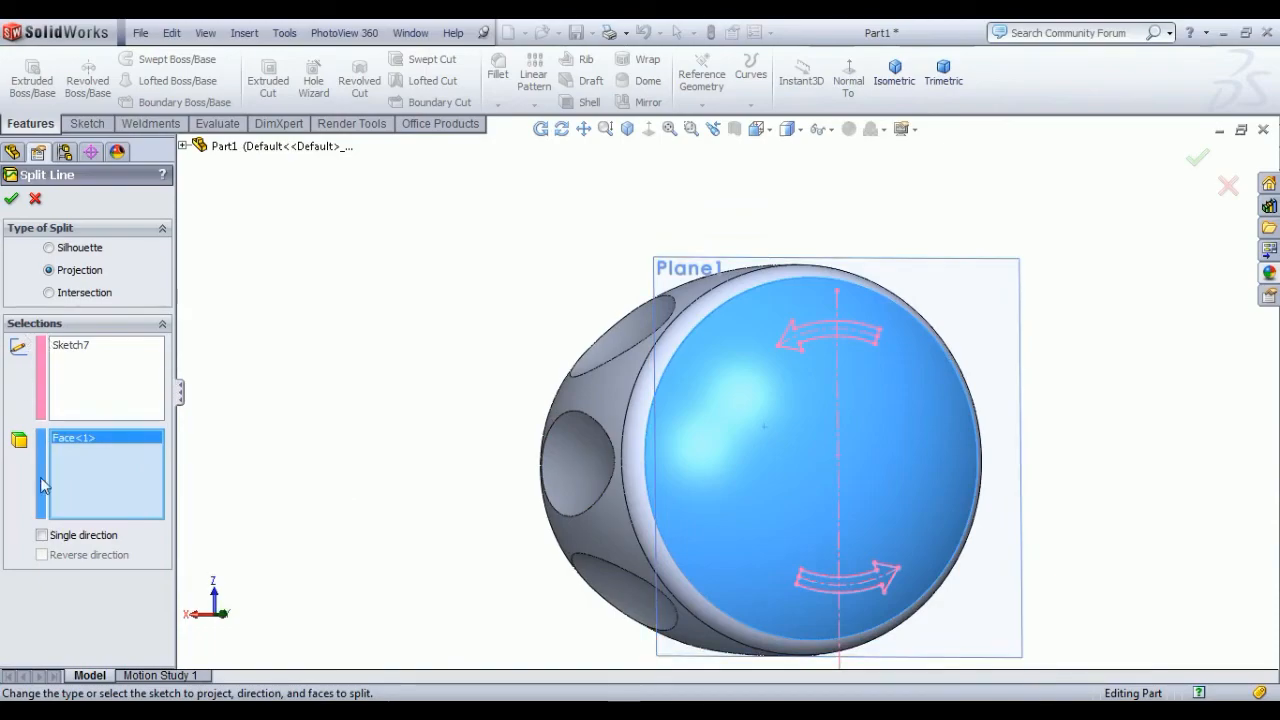
left_click(12, 200)
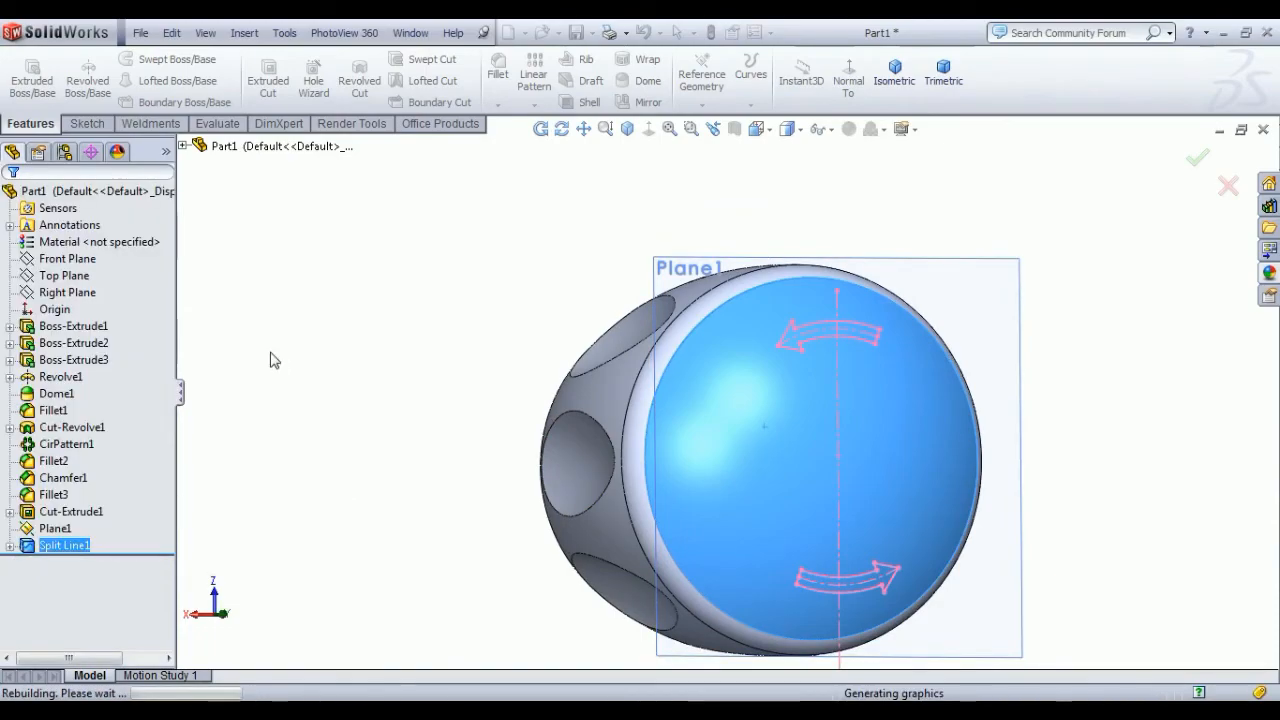
left_click(273, 358)
Step: Hide Plane1
middle_click_drag(596, 487, 460, 449)
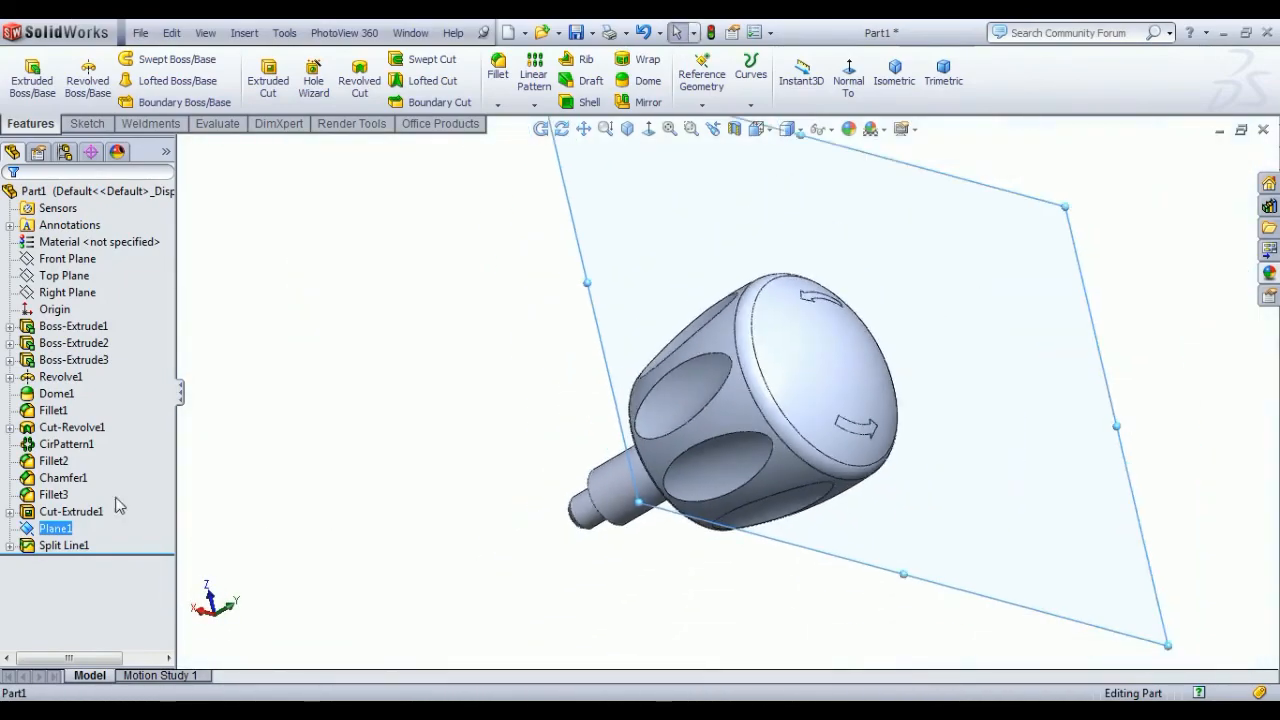
right_click(55, 537)
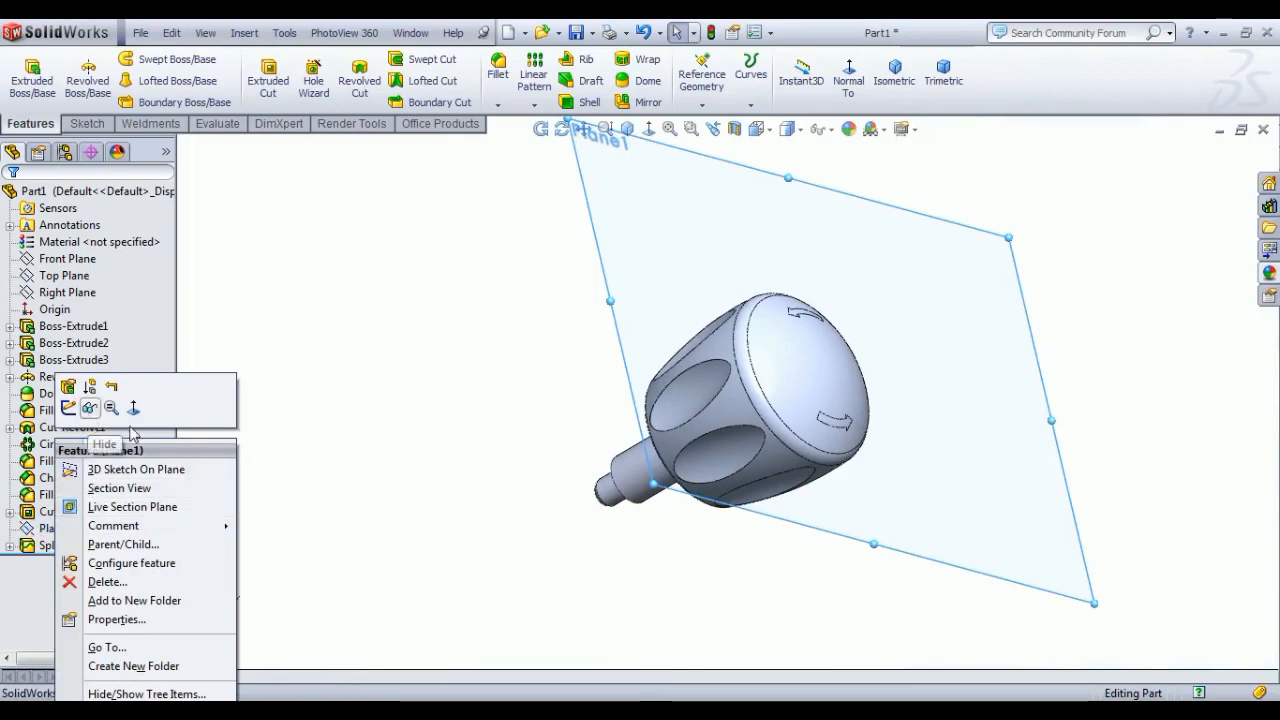
left_click(100, 418)
middle_click_drag(414, 560, 371, 486)
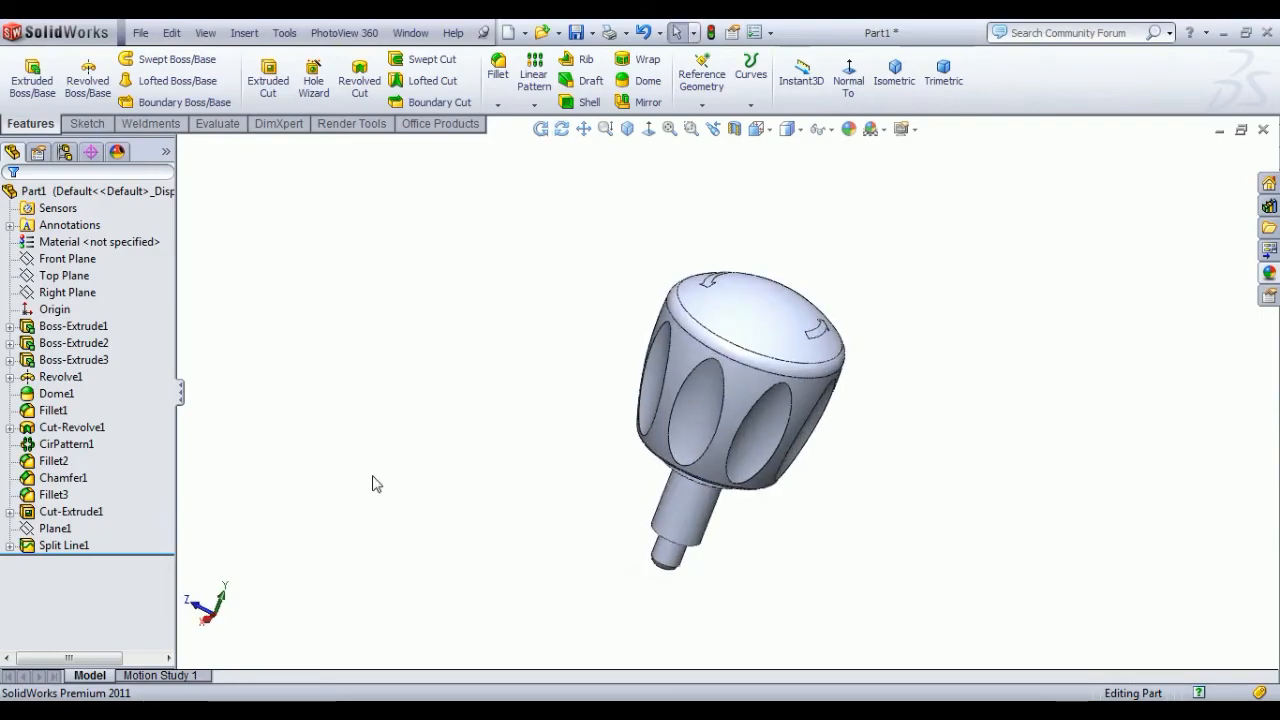
Step: Select the stepped pin's features Boss-Extrude1, Boss-Extrude2, Chamfer1 and Fillet3 together
left_click(62, 327)
left_click(72, 343, "ctrl")
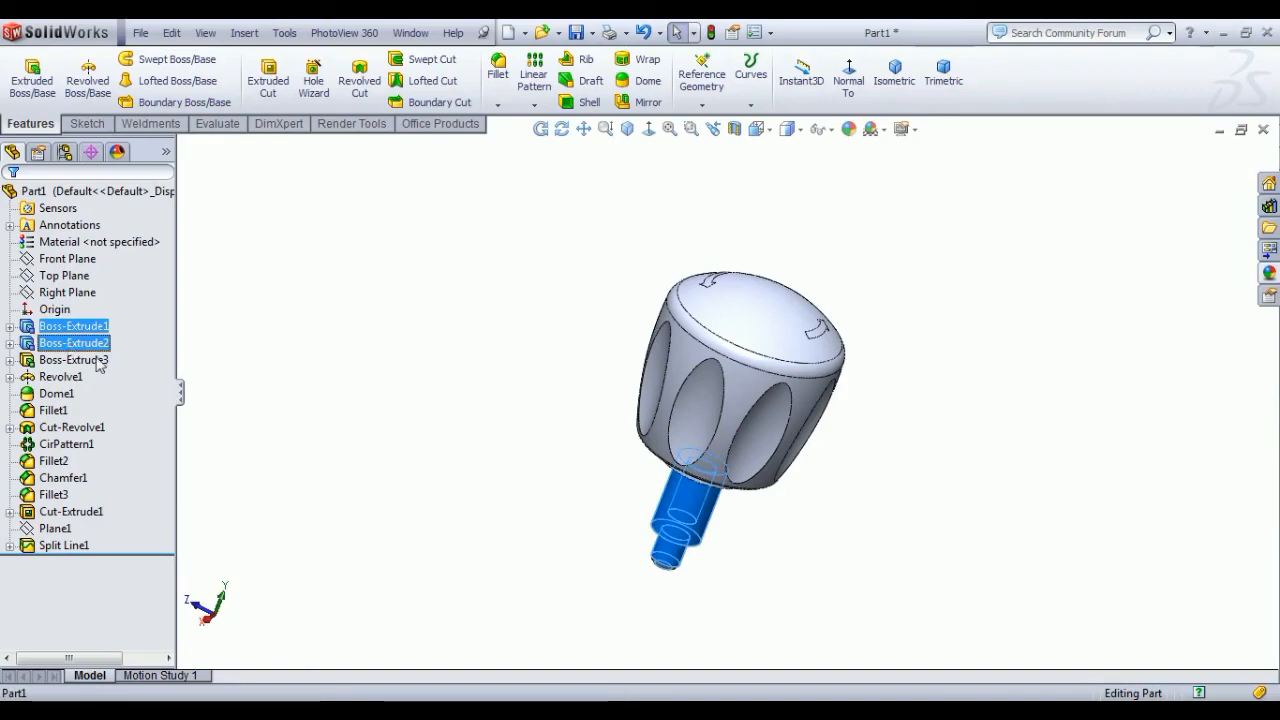
middle_click_drag(310, 417, 468, 424)
left_click(54, 461, "ctrl")
left_click(66, 478, "ctrl")
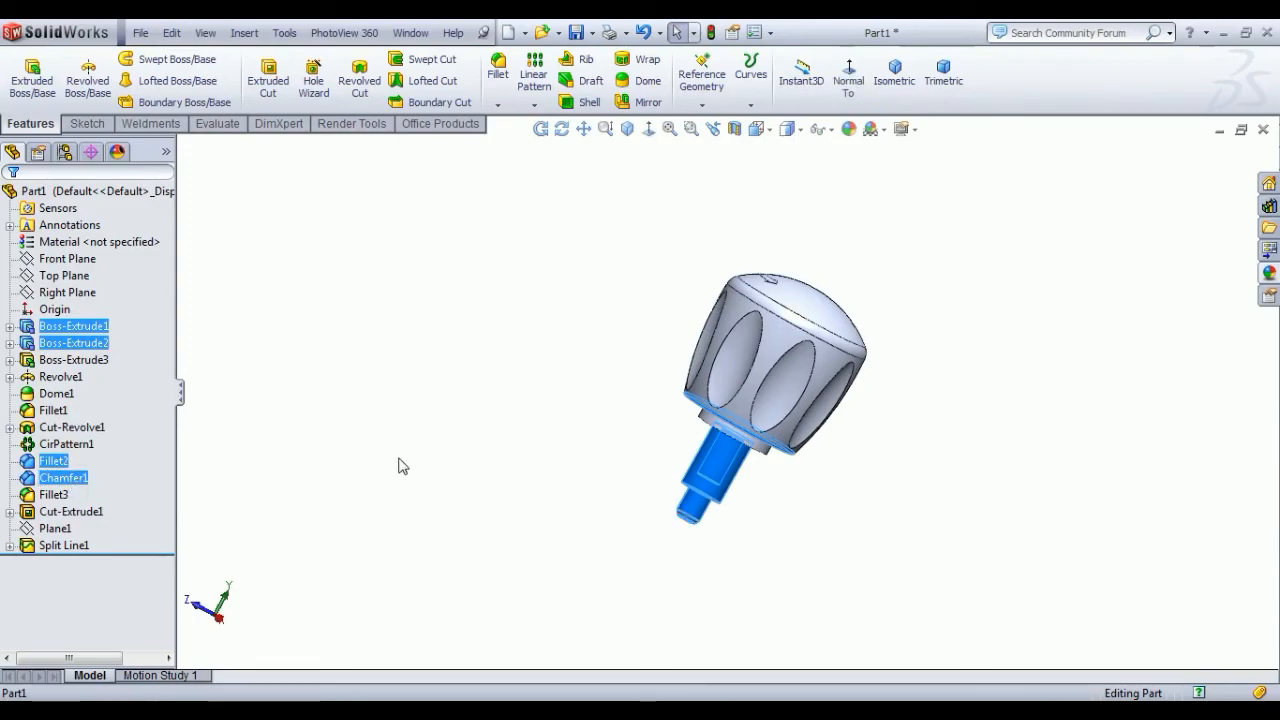
middle_click_drag(480, 425, 486, 429)
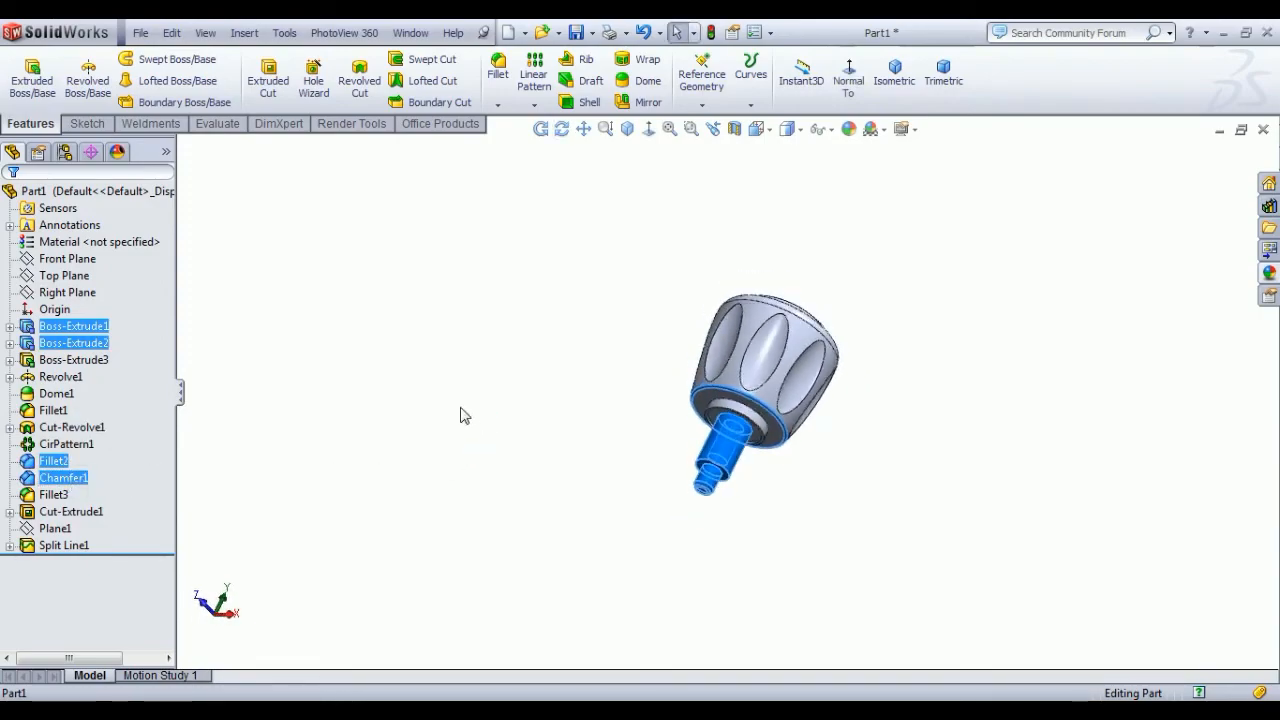
left_click(57, 464, "ctrl")
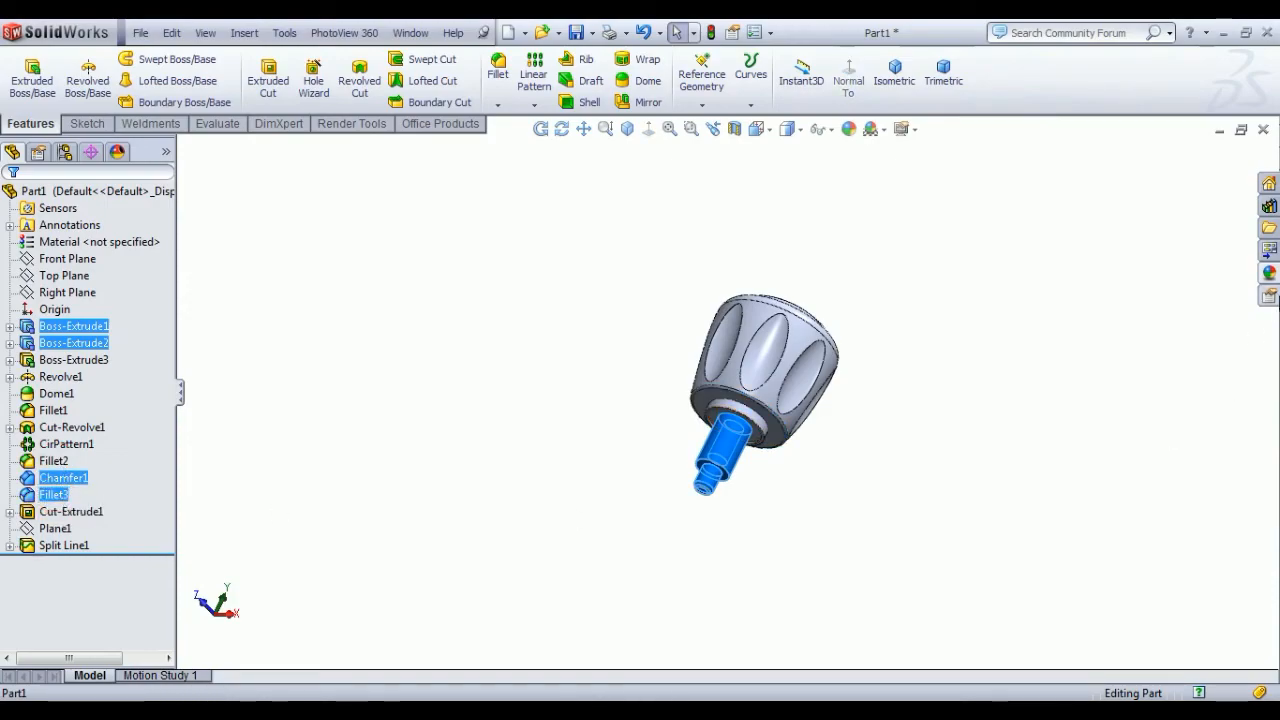
Step: Apply a metal appearance from the appearance library to the selected stepped pin features
left_click(1269, 273)
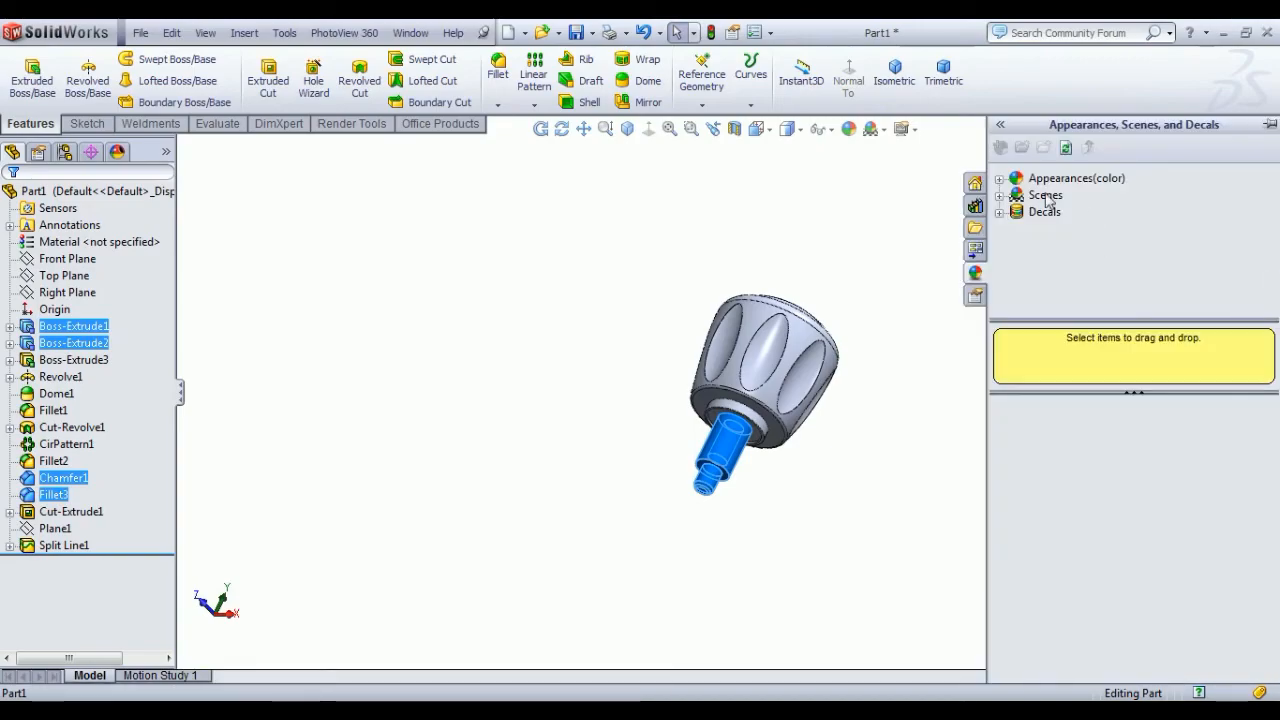
left_click(999, 179)
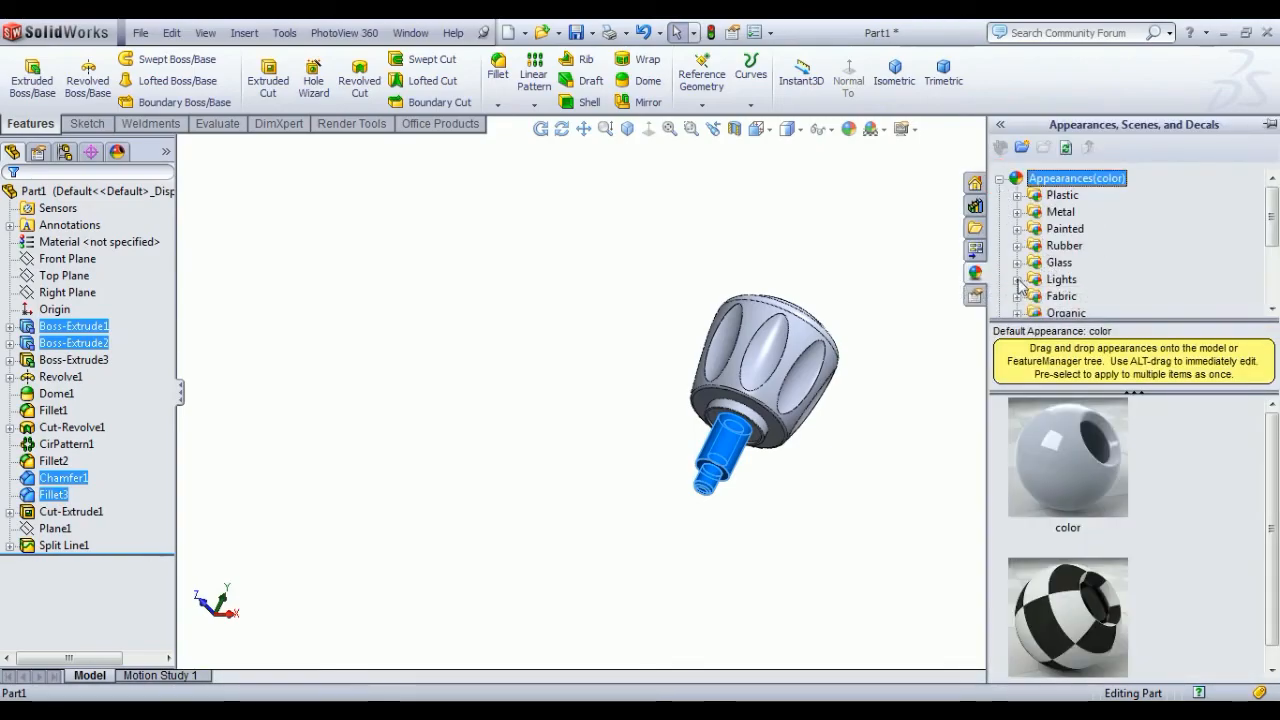
left_click(1061, 212)
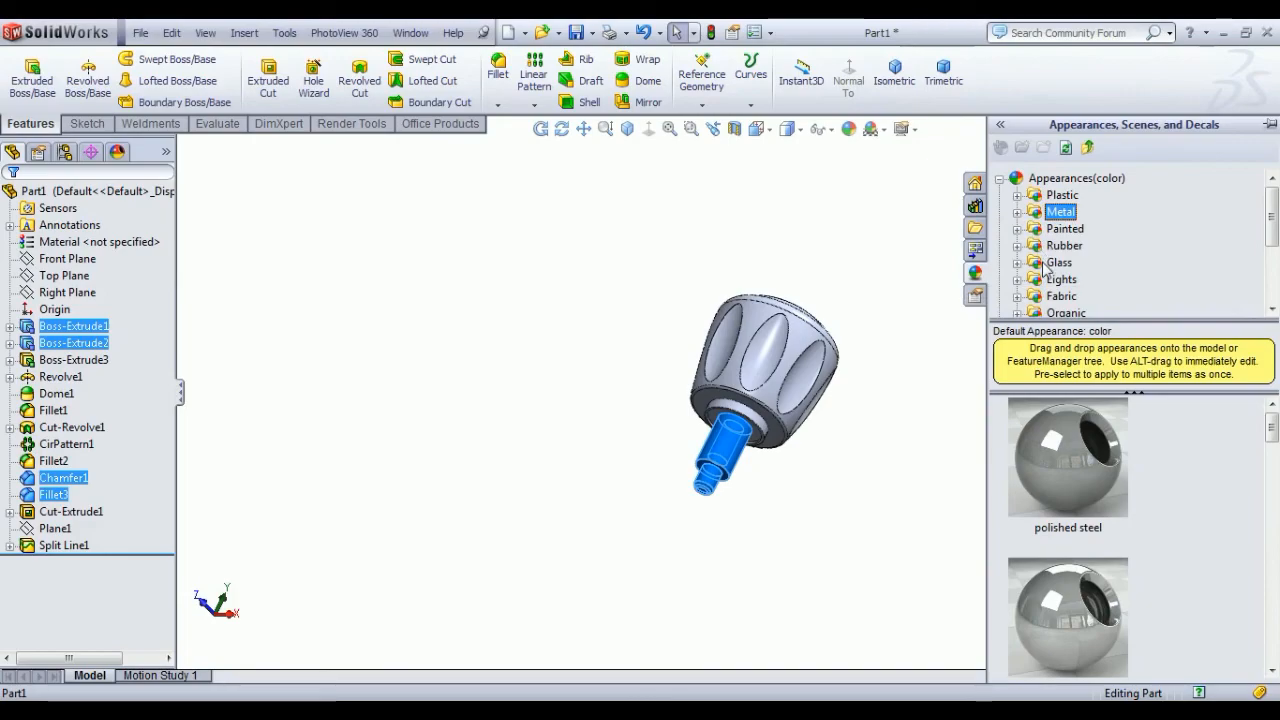
left_click(1017, 212)
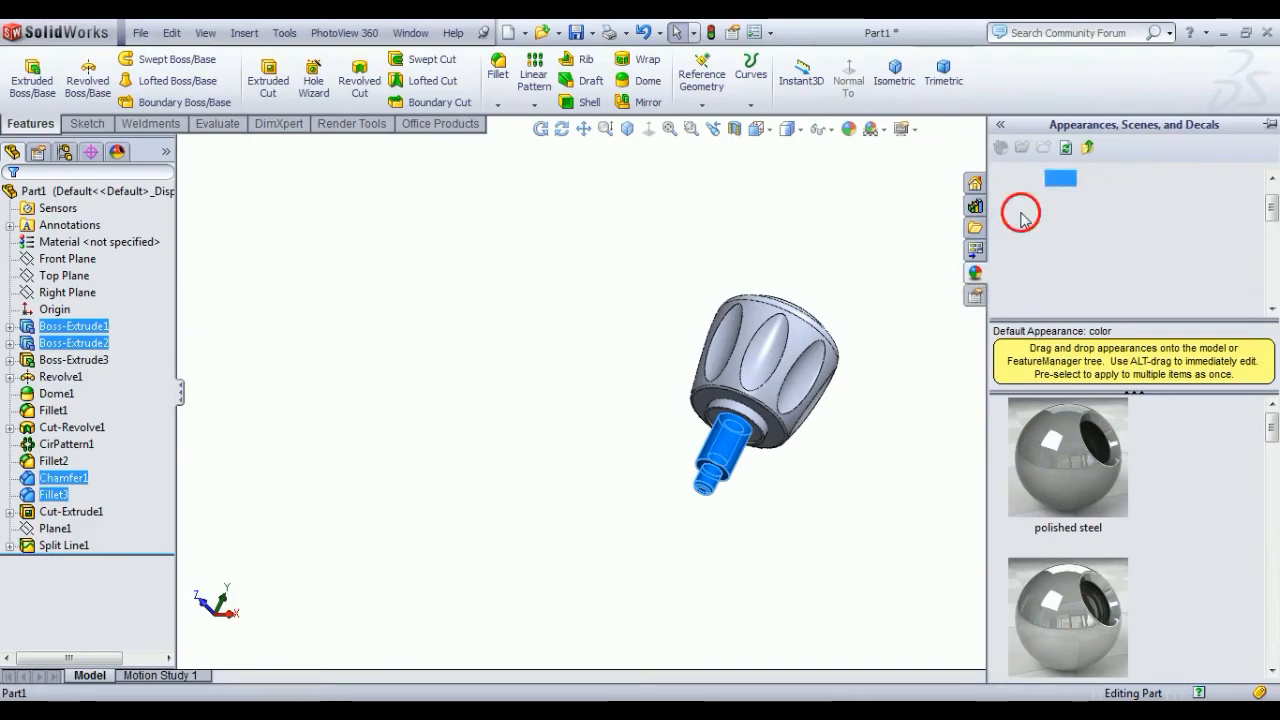
left_click(1088, 230)
double_click(1097, 420)
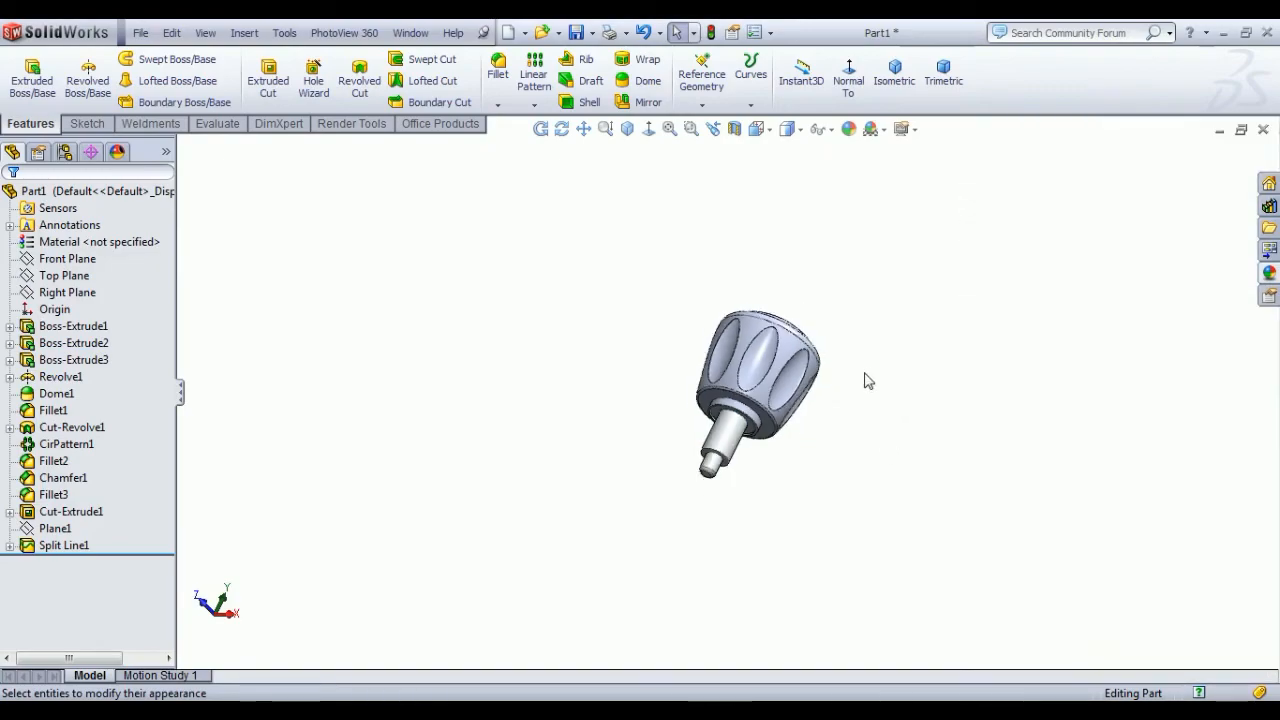
scroll(867, 380, "down", 2)
left_click(60, 360)
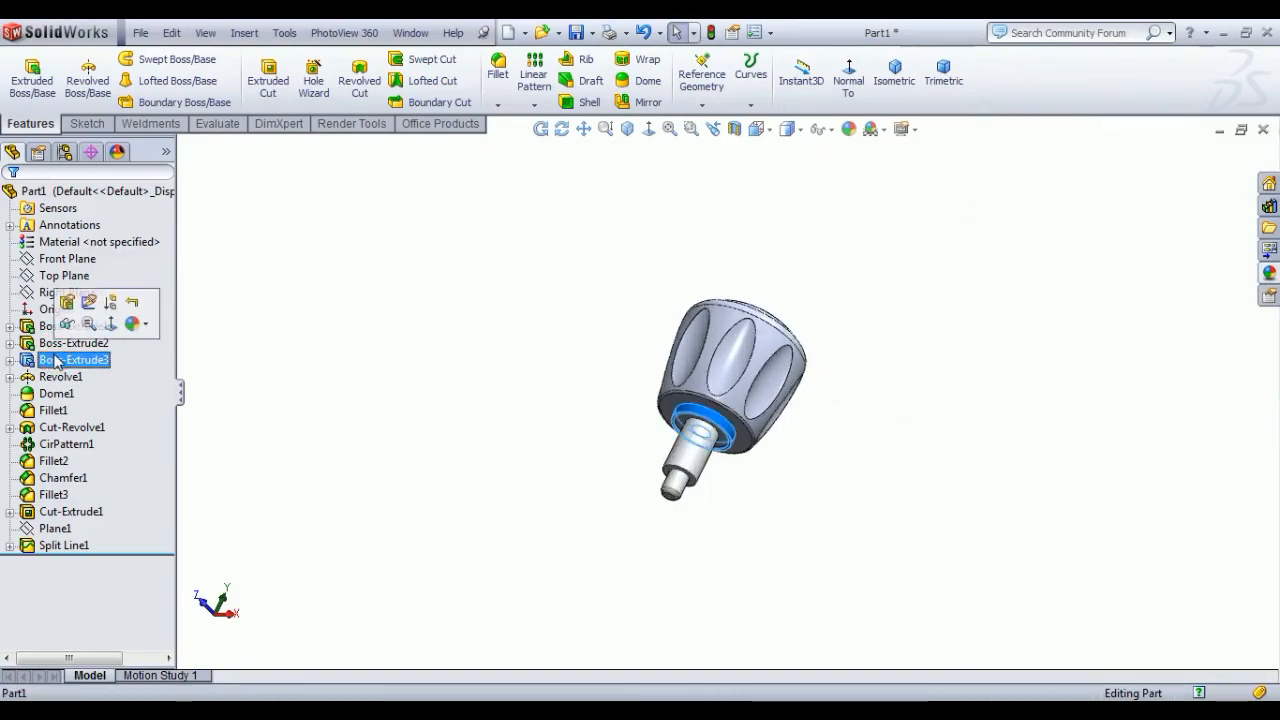
left_click(60, 377)
left_click(56, 394)
left_click(54, 410, "ctrl")
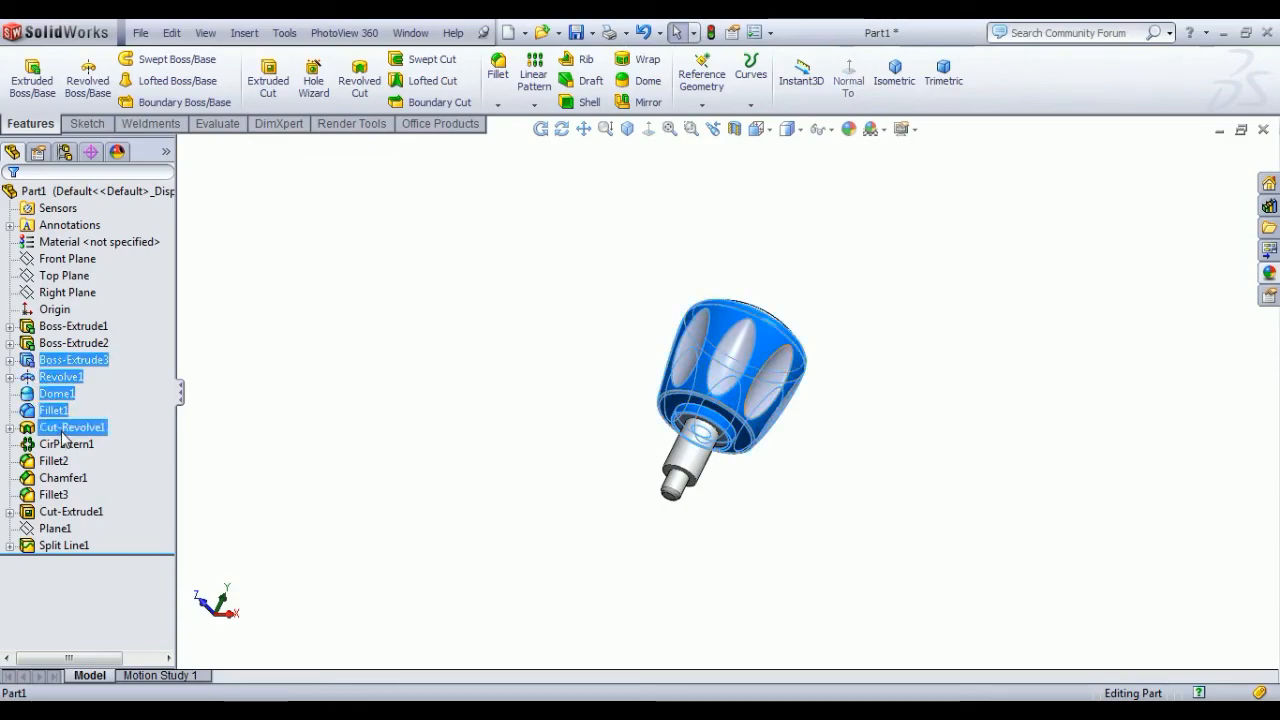
left_click(62, 430, "ctrl")
left_click(64, 459, "ctrl")
left_click(59, 480, "ctrl")
left_click(61, 513, "shift")
left_click(60, 543, "shift")
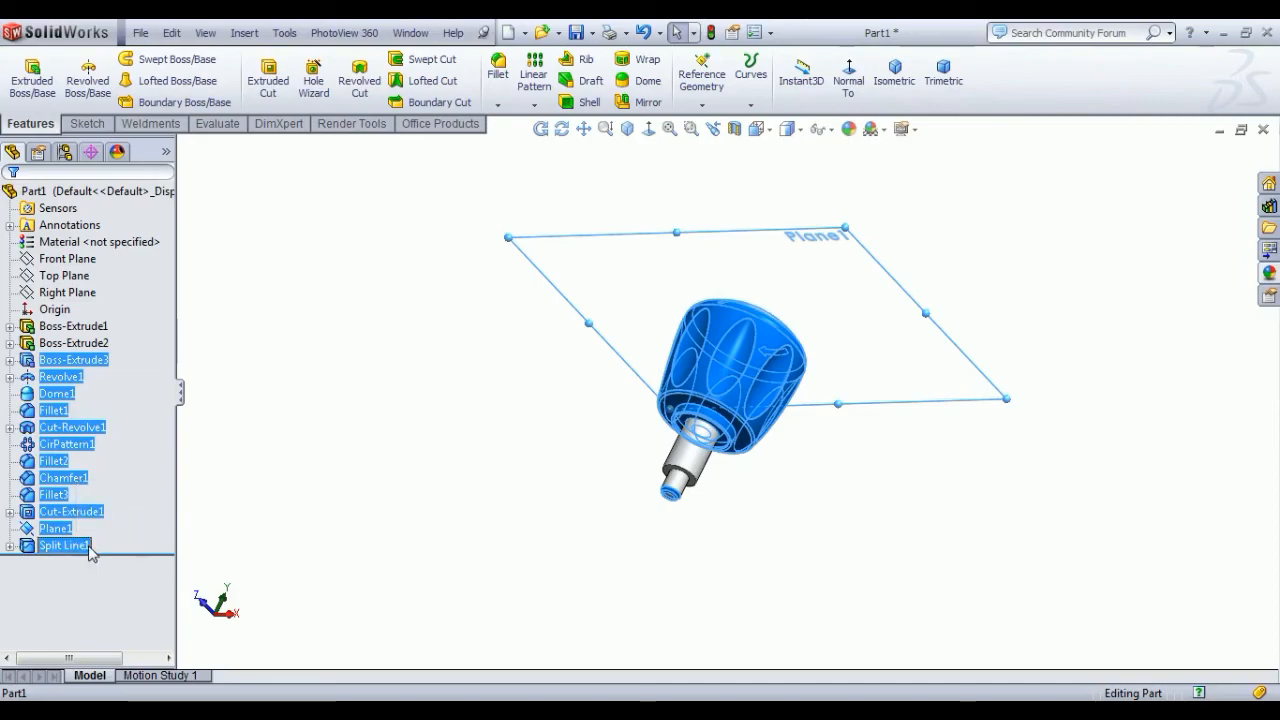
left_click(249, 535)
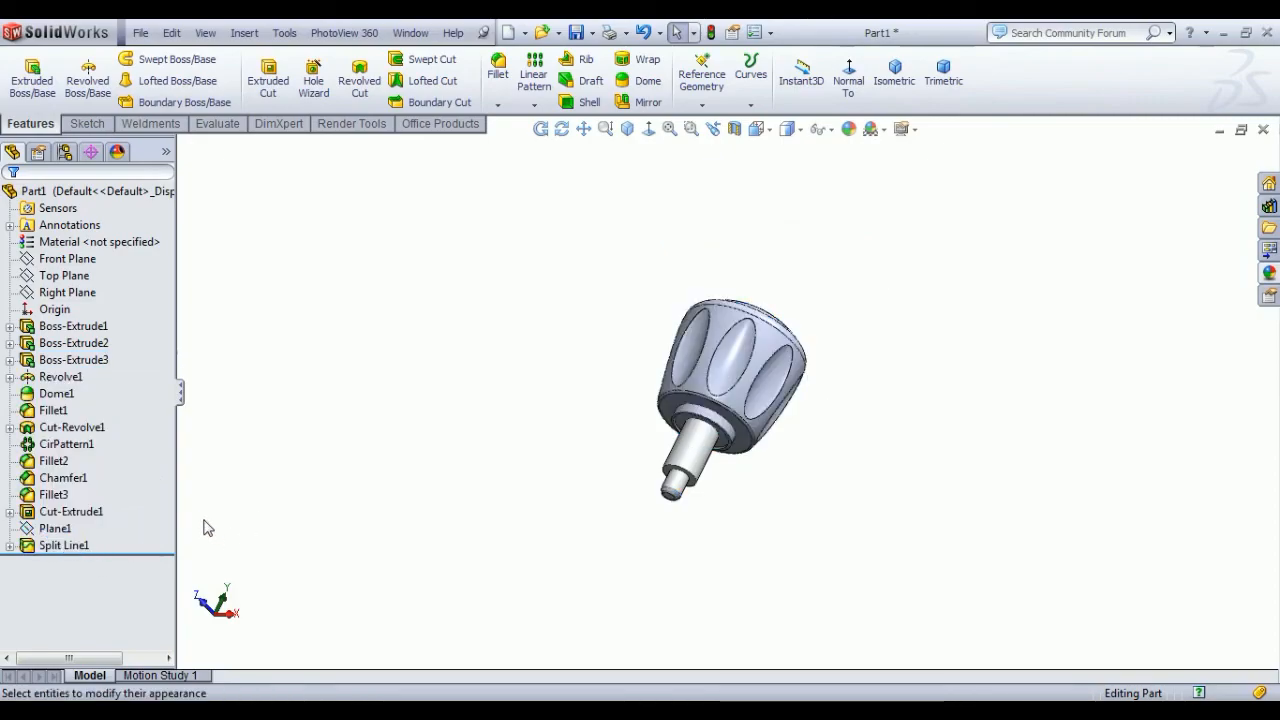
left_click(68, 512)
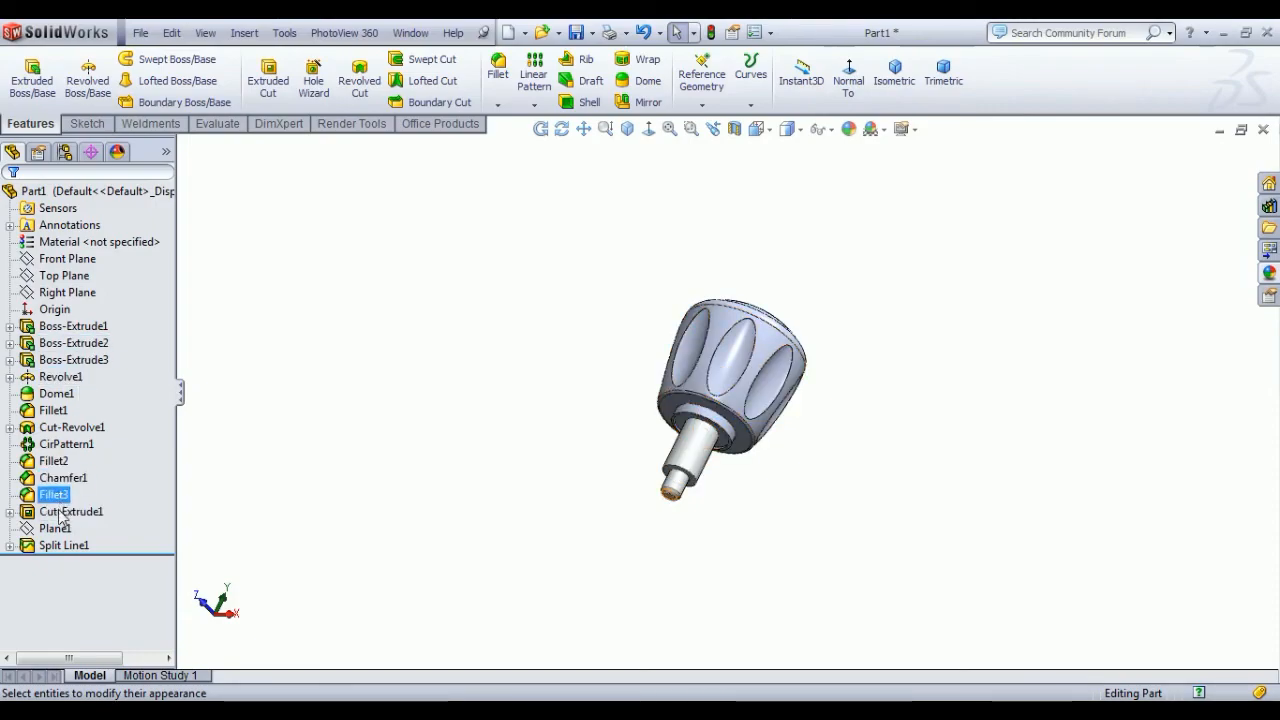
left_click(63, 477, "ctrl")
left_click(63, 477, "ctrl")
left_click(88, 327, "ctrl")
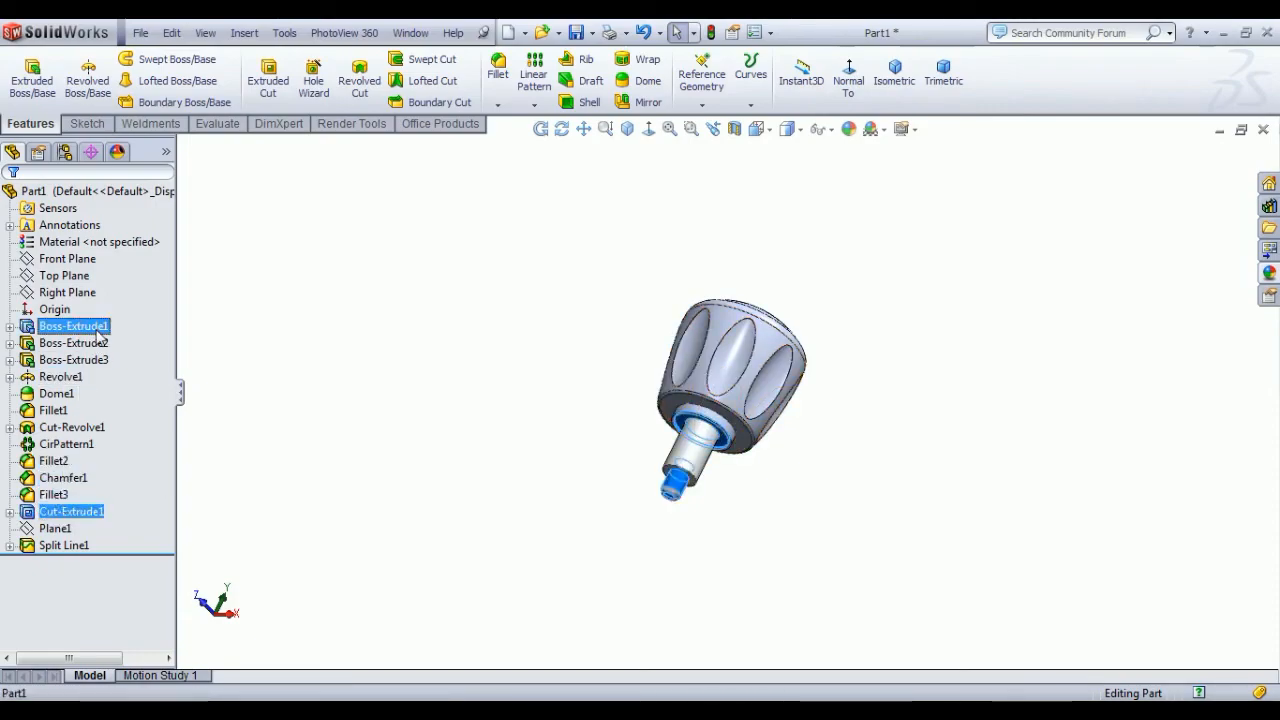
left_click(209, 371)
Step: Select the knob's features Boss-Extrude3, Revolve1, Dome1, Fillet1, Cut-Revolve1, CirPattern1, Fillet2 and Cut-Extrude1 together
left_click(80, 360)
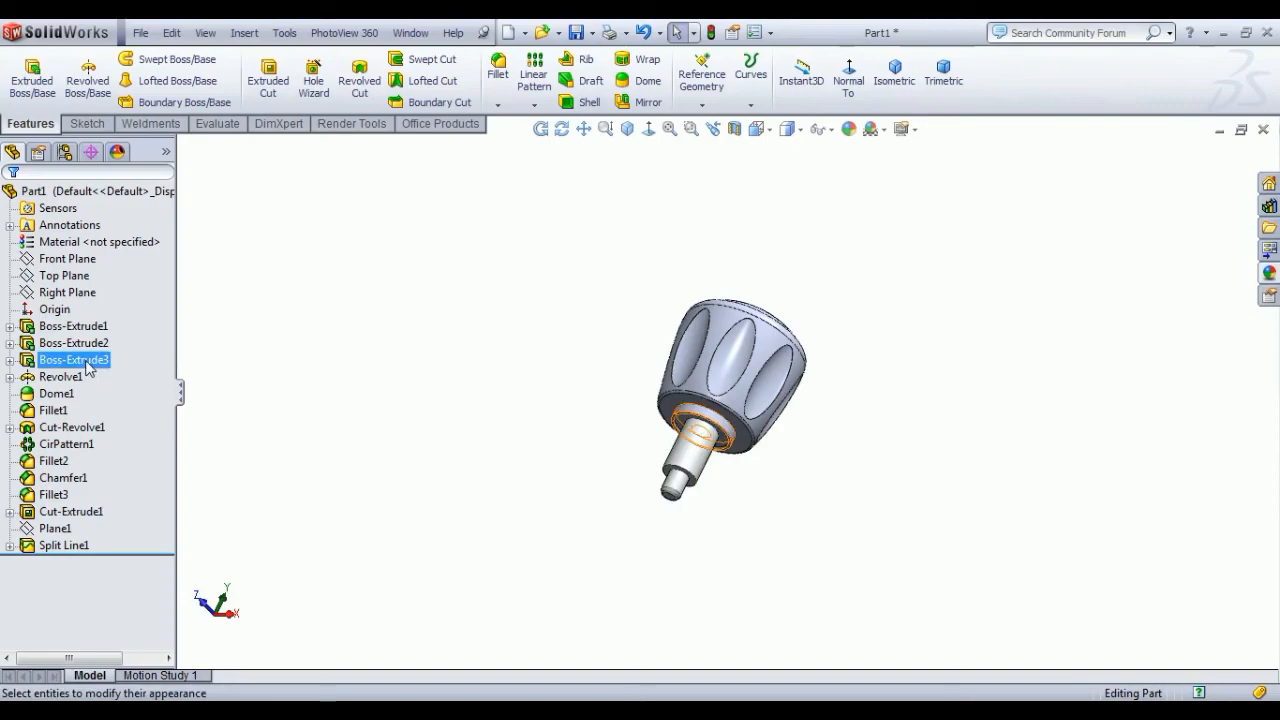
left_click(60, 377, "ctrl")
left_click(56, 393, "ctrl")
left_click(53, 410, "ctrl")
left_click(60, 427, "ctrl")
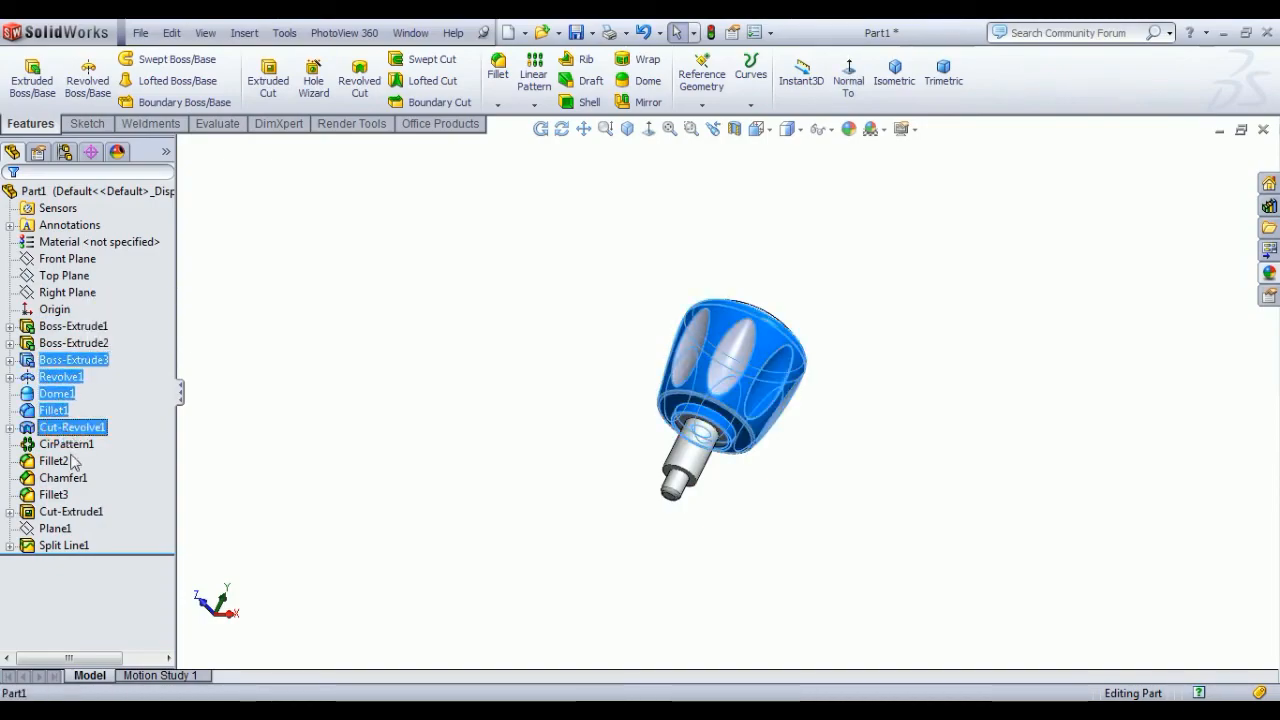
left_click(82, 446, "ctrl")
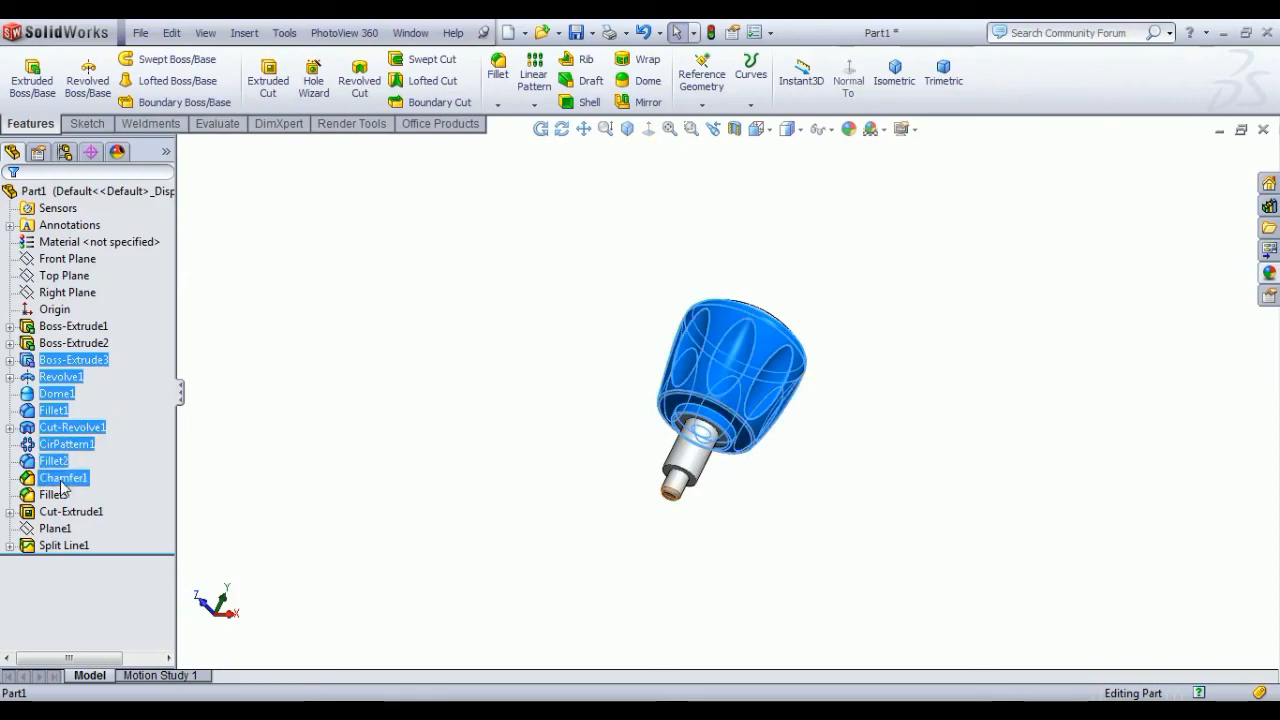
left_click(62, 511, "ctrl")
Step: Apply the black high gloss plastic appearance to the selected knob features
middle_click_drag(346, 460, 355, 540)
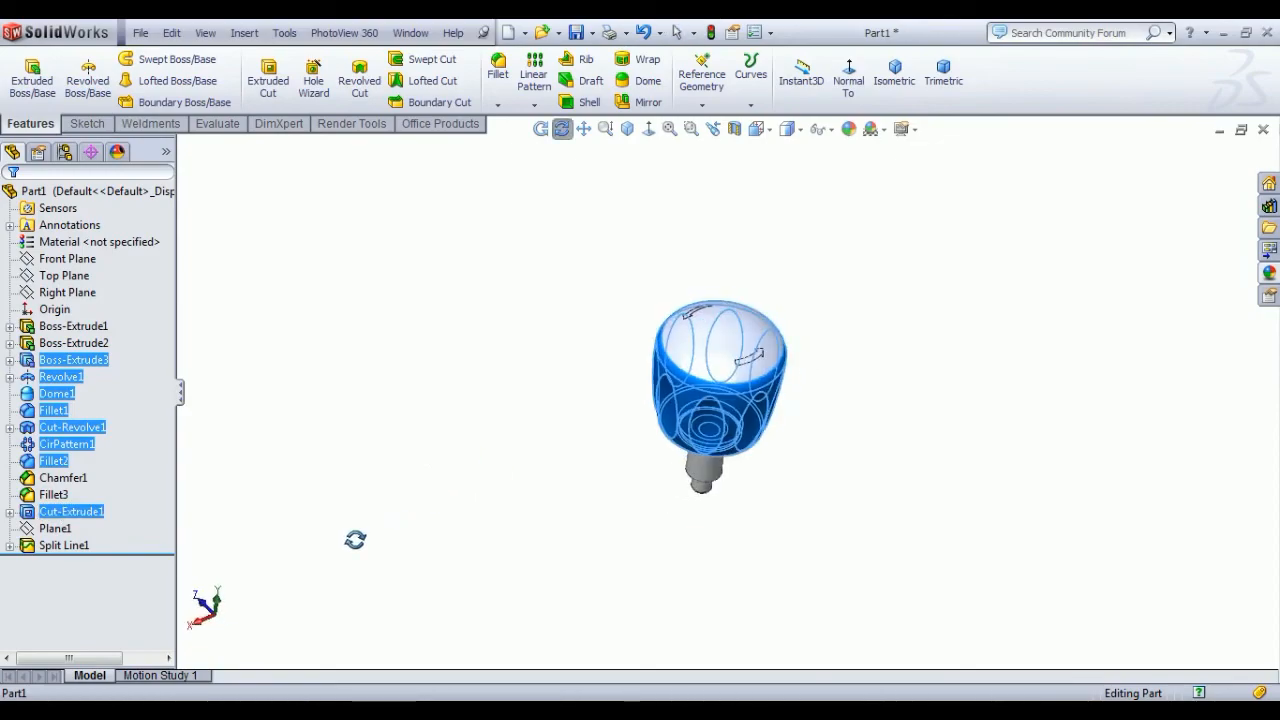
left_click(1268, 272)
left_click(1017, 179)
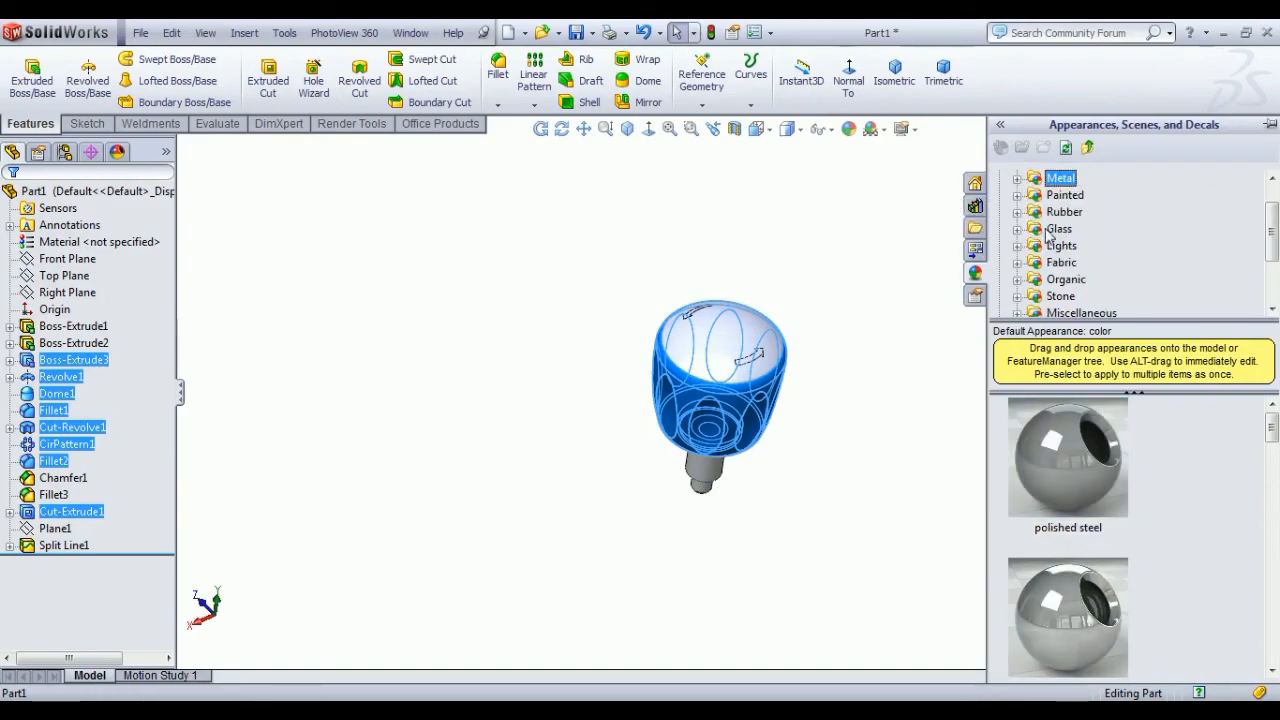
scroll(1040, 225, "up", 1)
left_click(1016, 196)
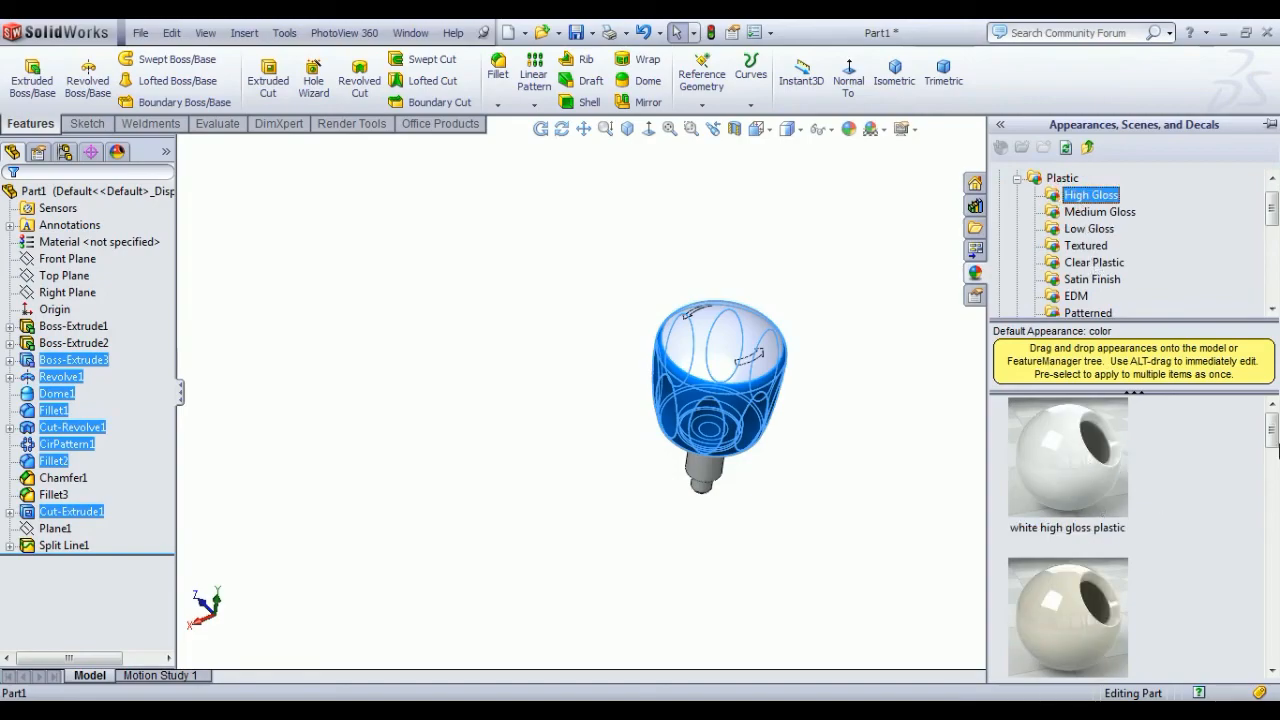
scroll(1278, 448, "down", 5)
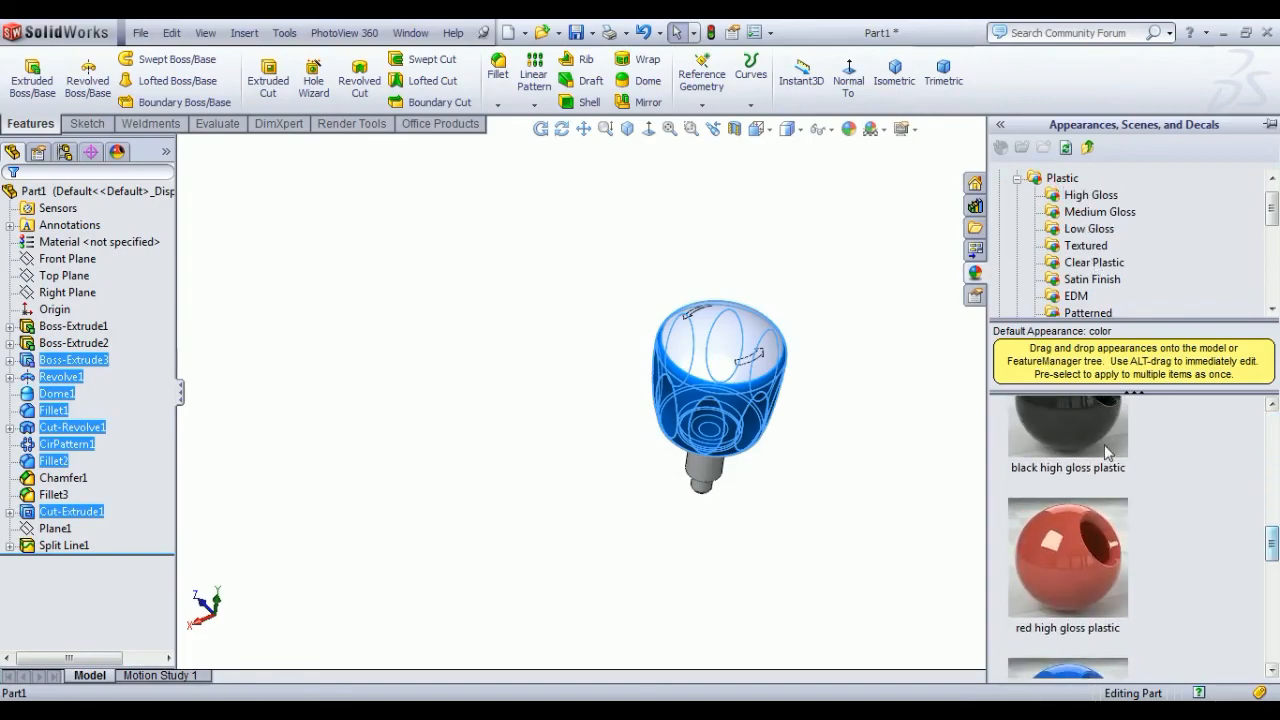
left_click(1030, 447)
left_click(928, 430)
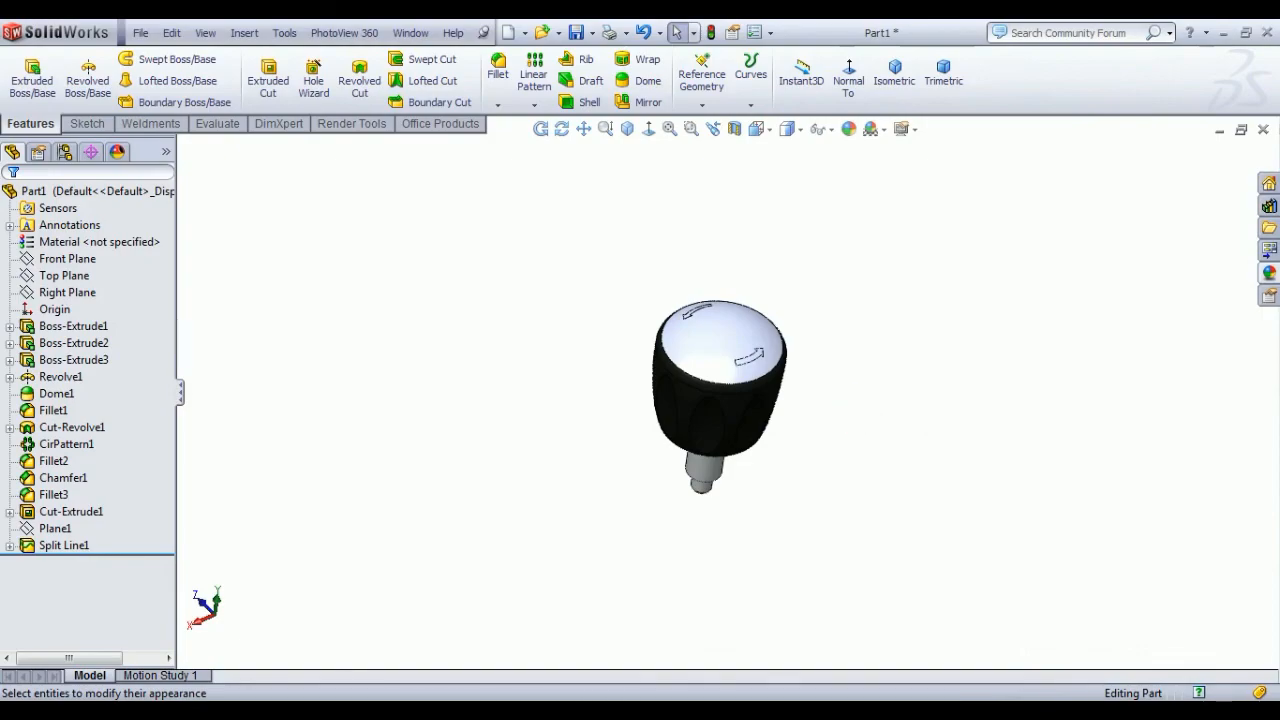
Step: Give the knob's dome face around the arrows the black high gloss plastic appearance
left_click(729, 357)
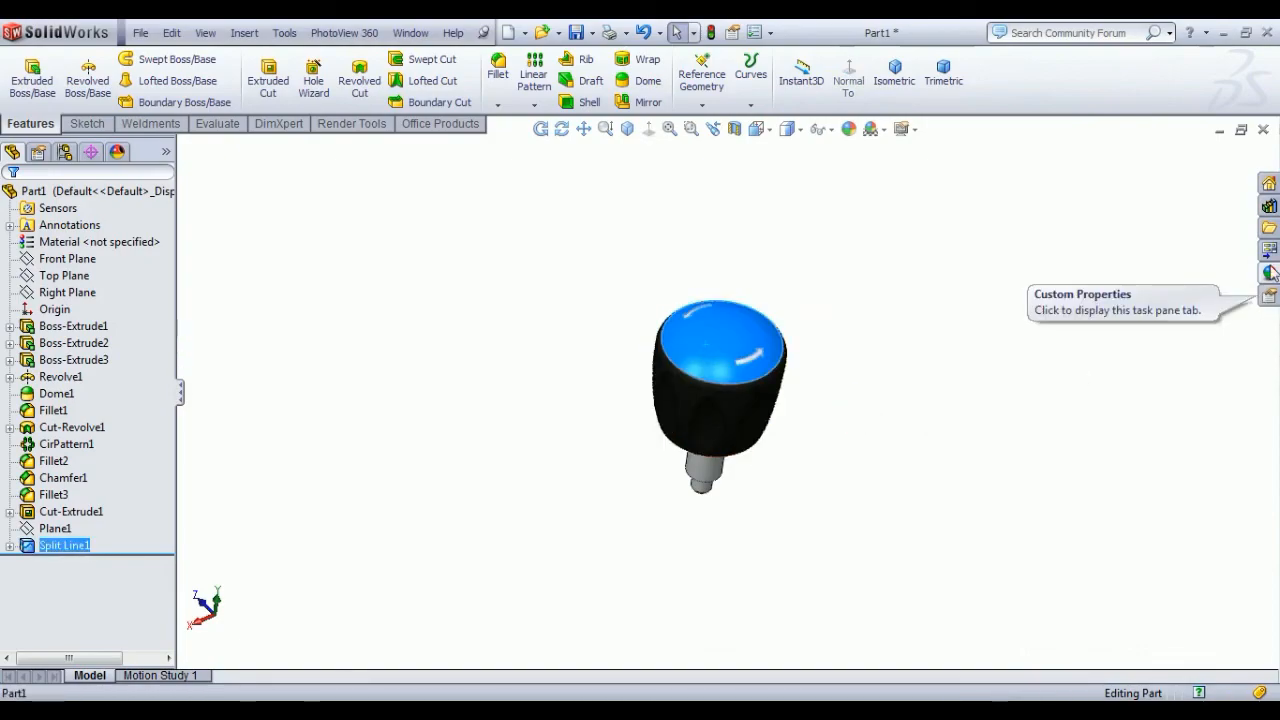
left_click(1269, 272)
left_click(1065, 483)
left_click(906, 463)
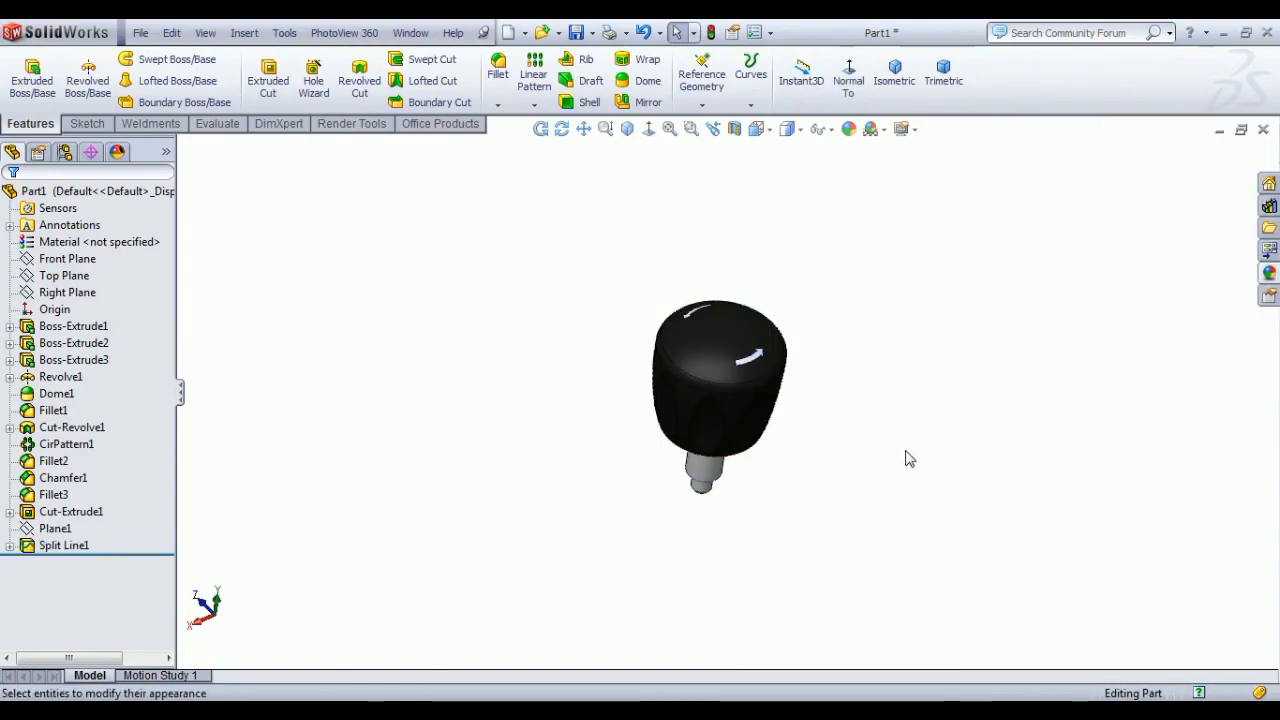
Step: Apply the white high gloss plastic appearance to both arrow faces on the knob's dome
scroll(665, 370, "down", 3)
scroll(665, 370, "down", 2)
scroll(665, 370, "up", 1)
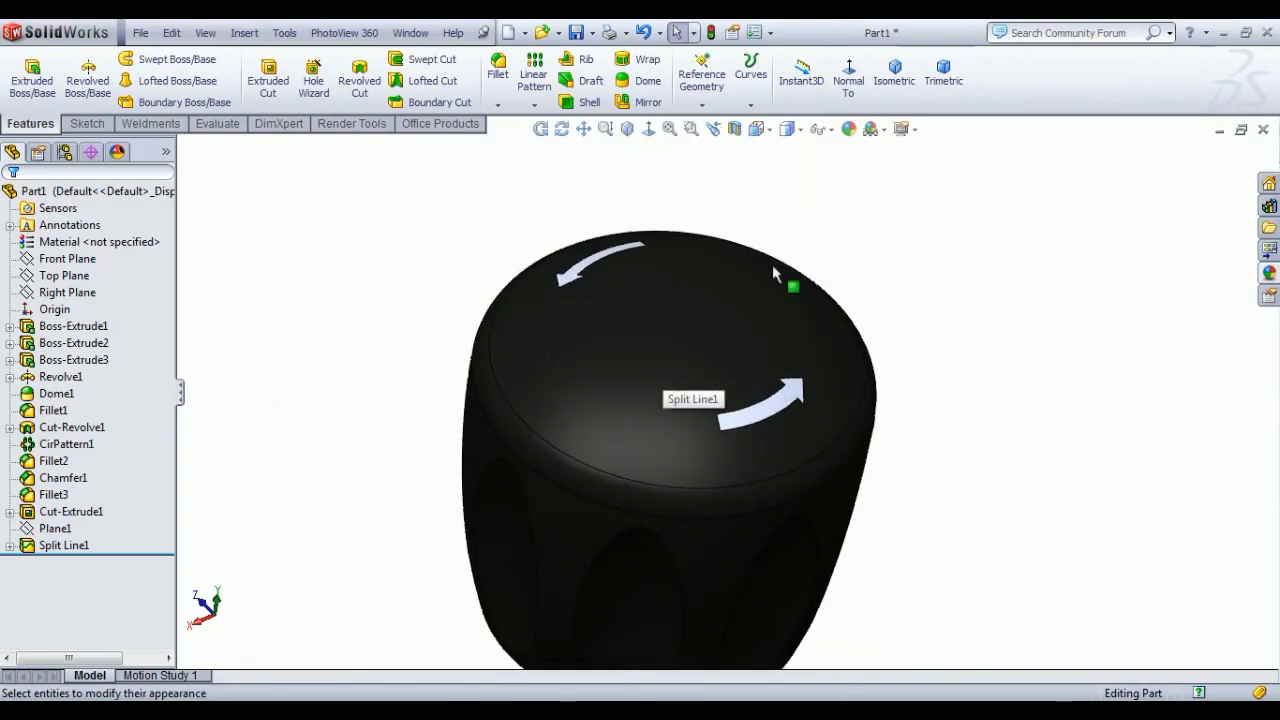
left_click(757, 408)
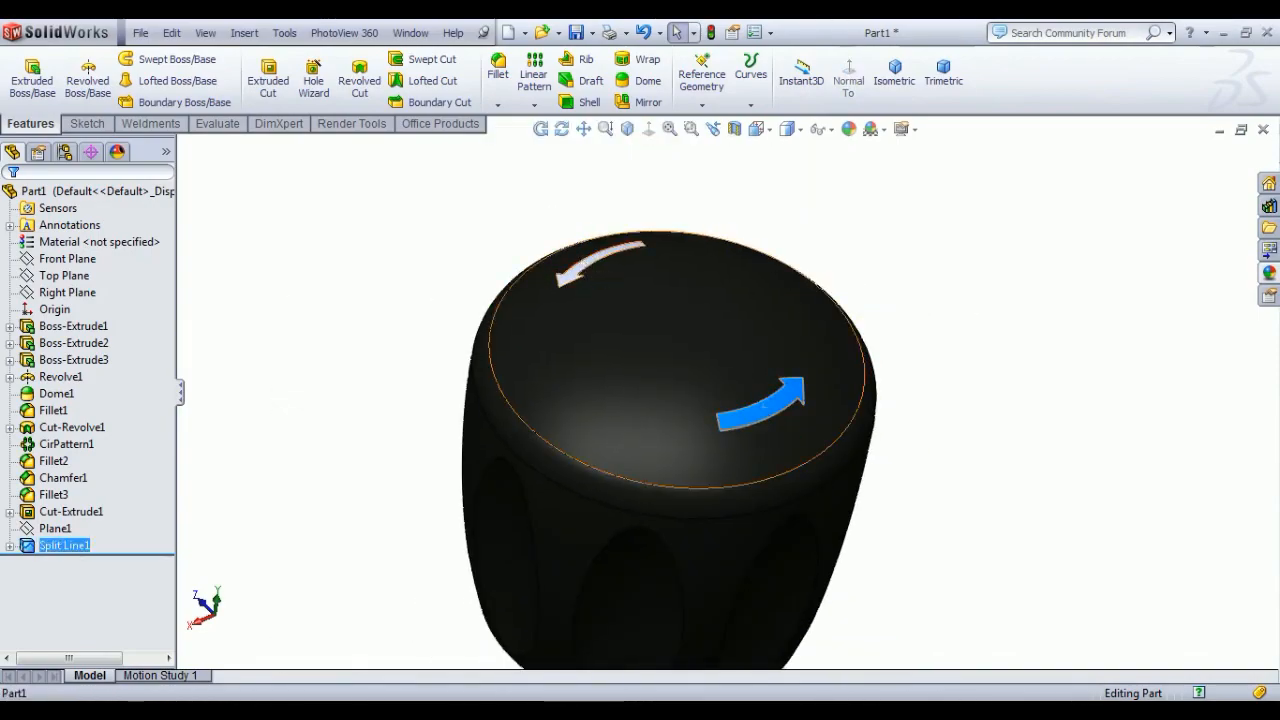
left_click(585, 265, "ctrl")
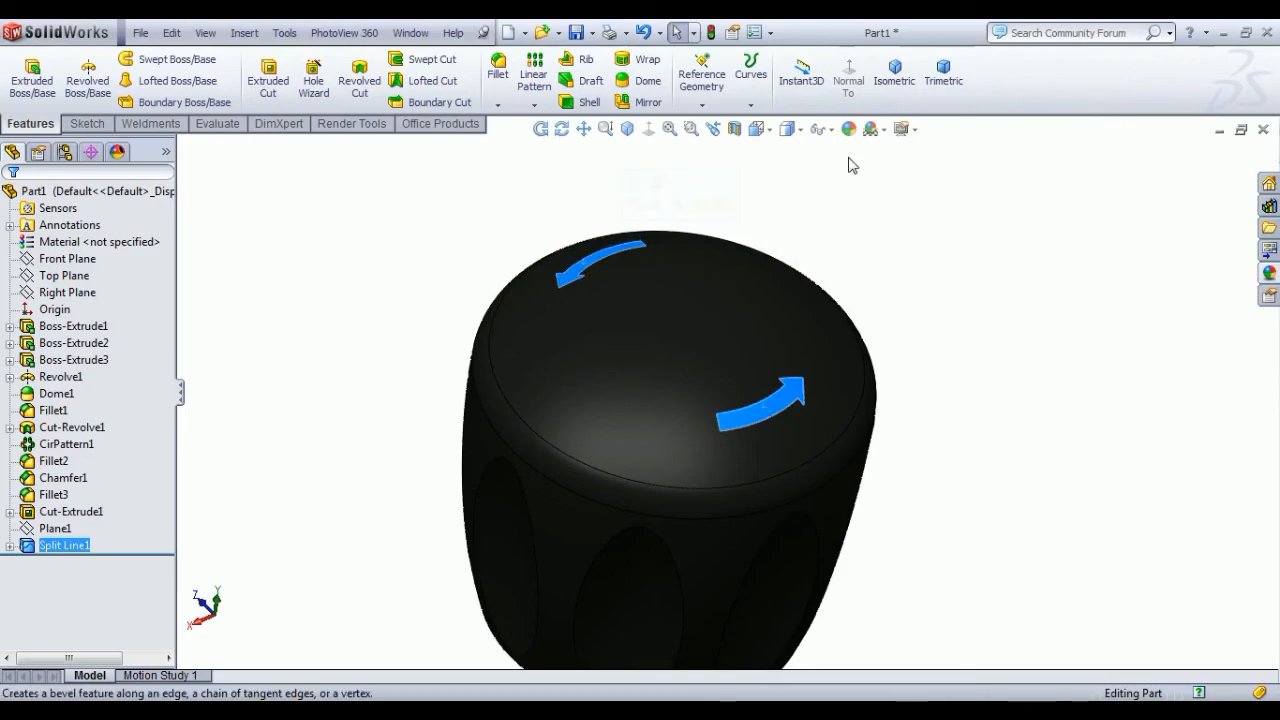
left_click(1271, 278)
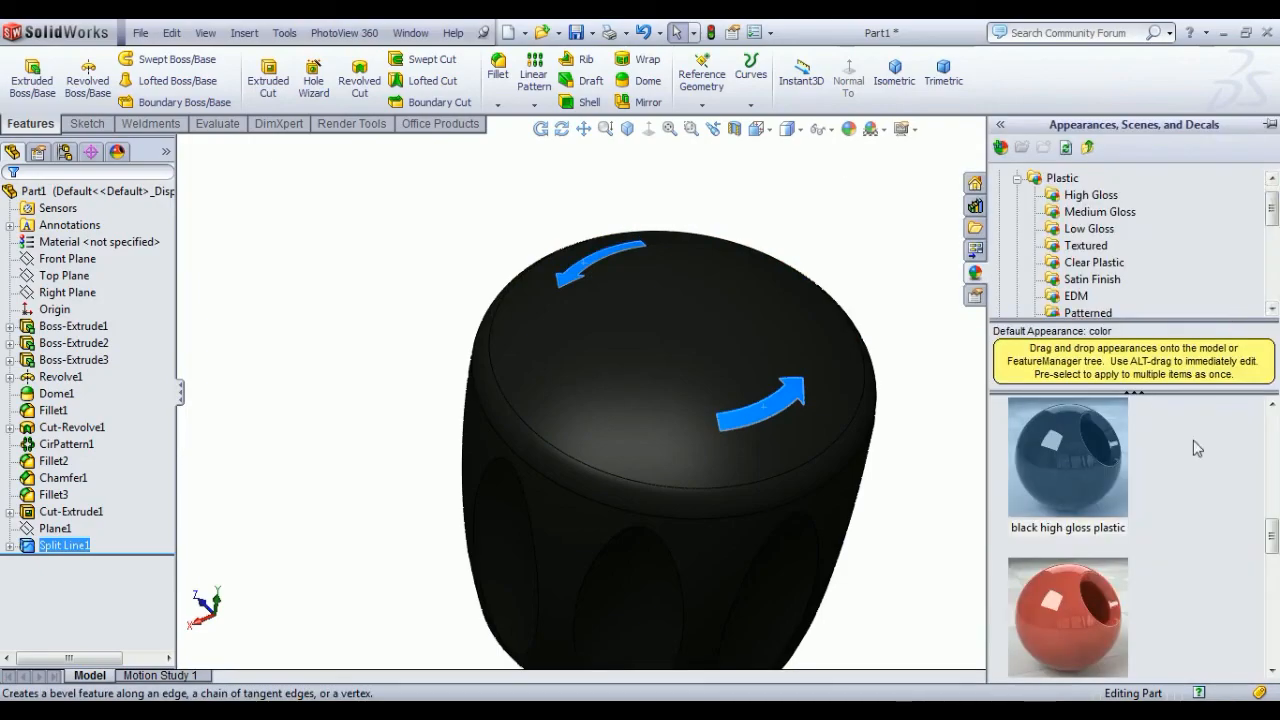
left_click_drag(1273, 537, 1275, 402)
left_click(1068, 455)
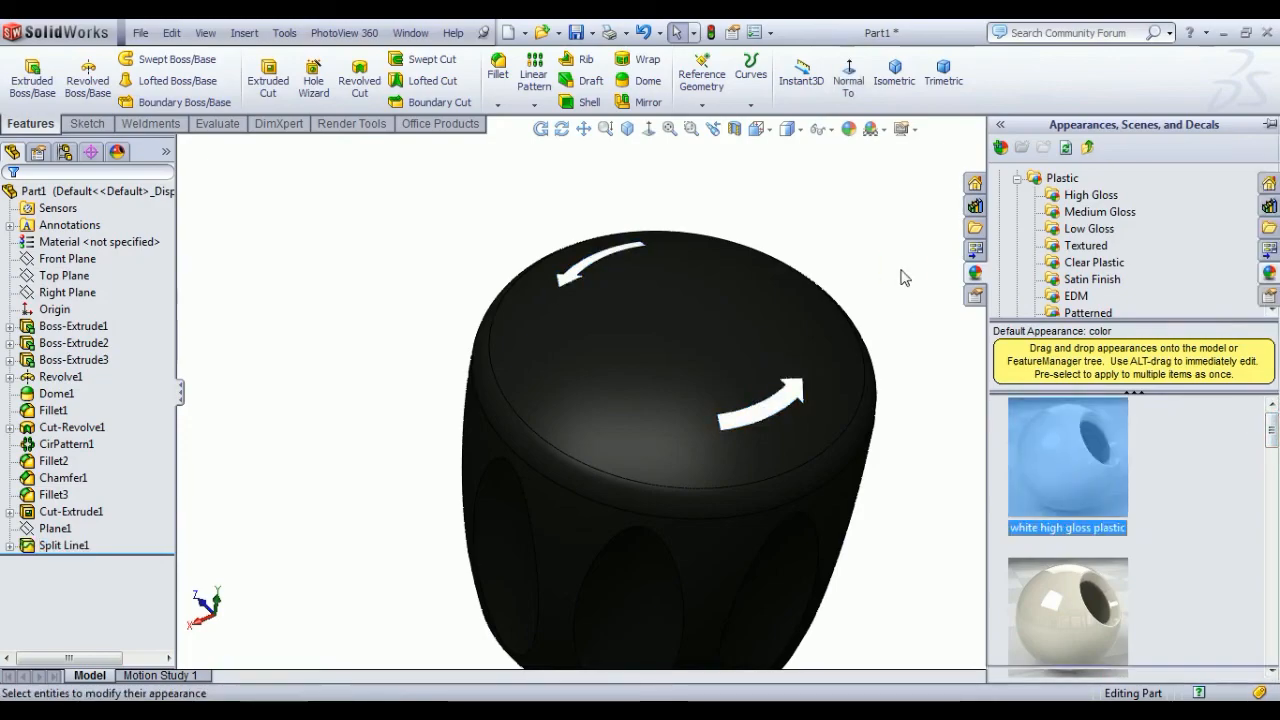
left_click(894, 72)
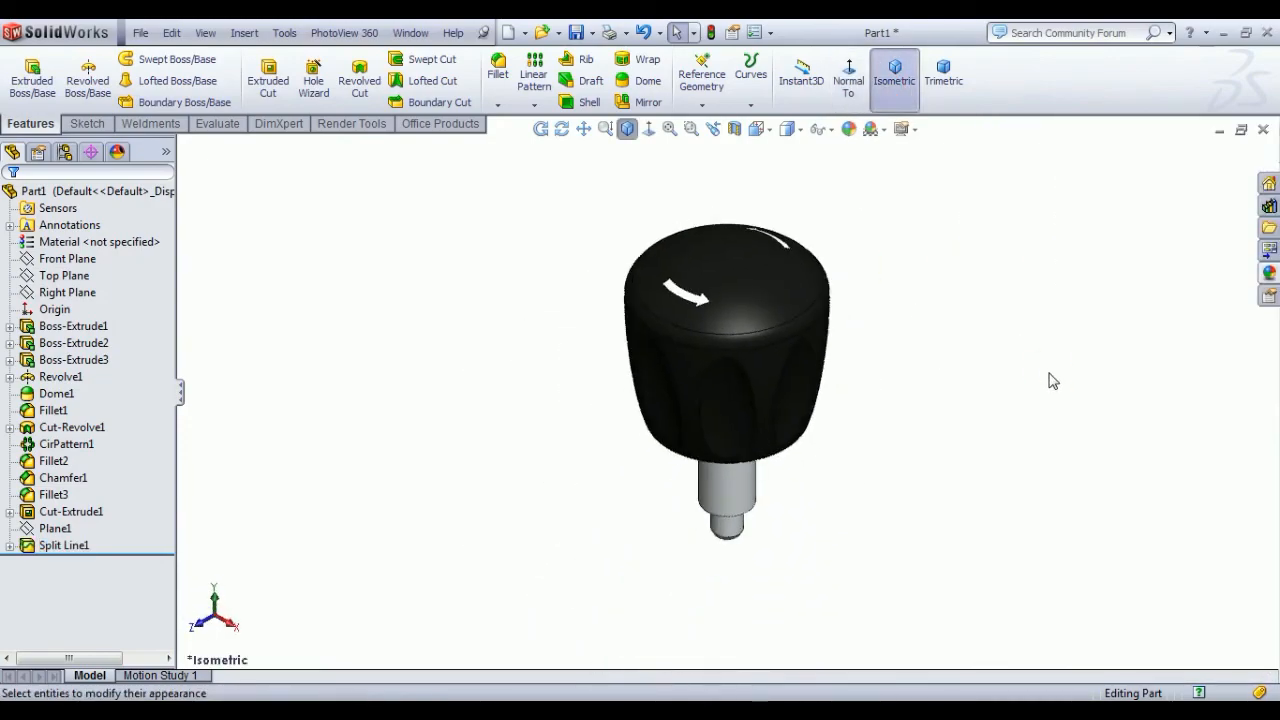